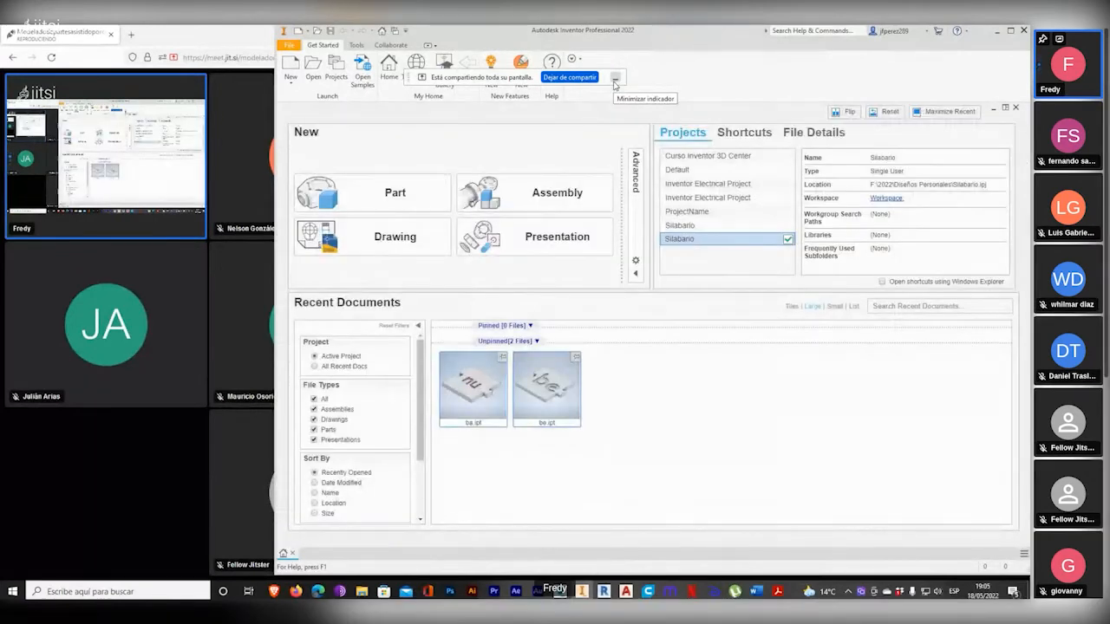
# Step: Minimize the screen-sharing indicator and maximize the Inventor window
pyautogui.click(613, 81)
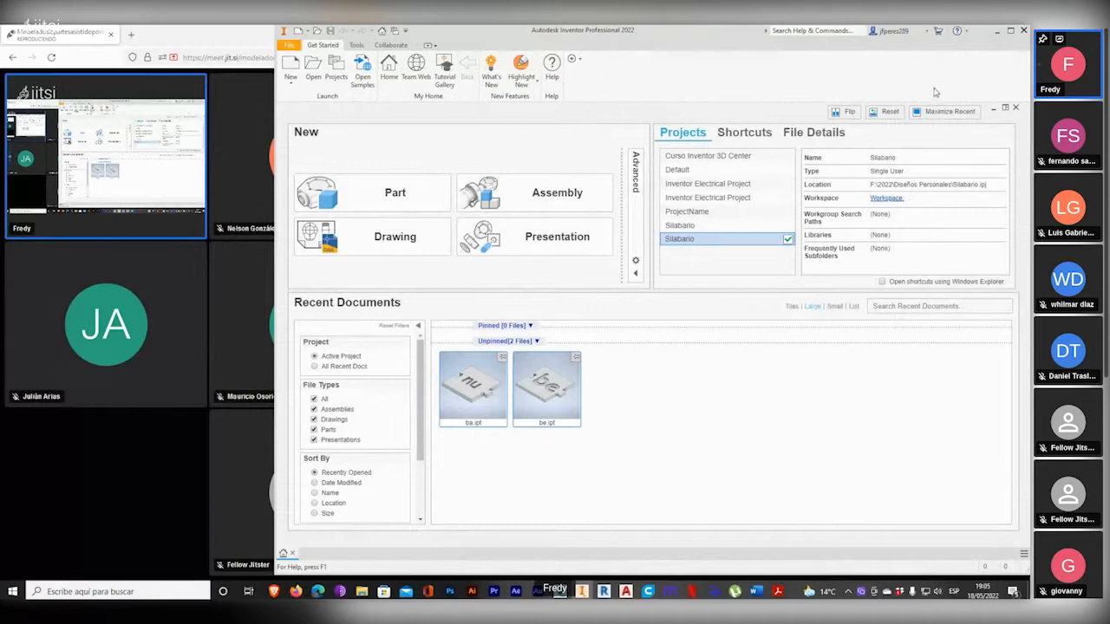
pyautogui.click(1010, 30)
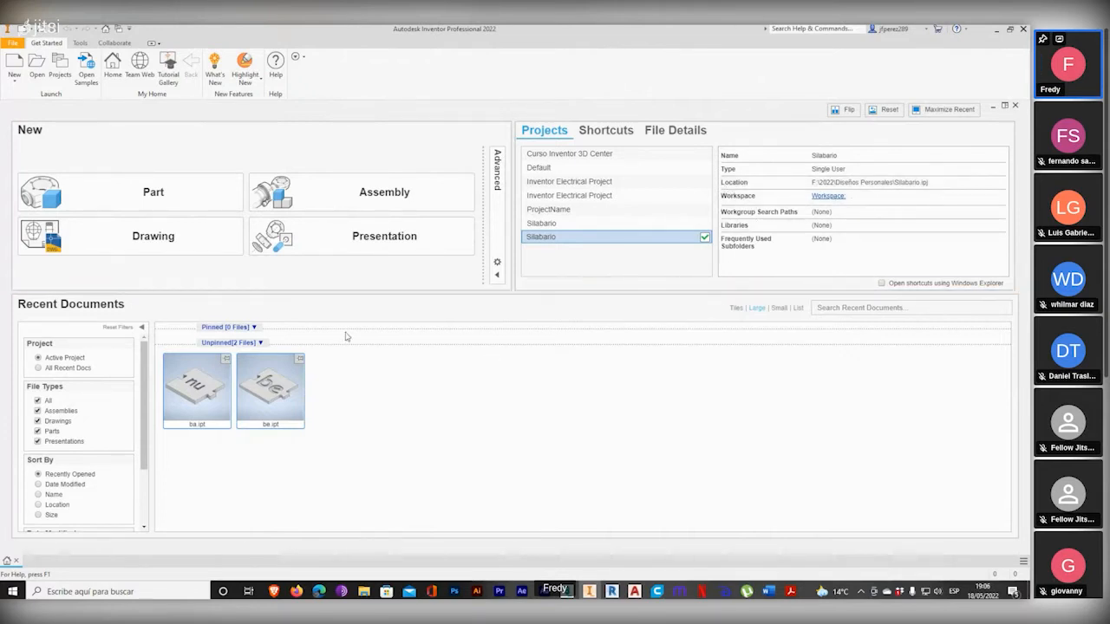
# Step: Switch the active project to Default and from there to ProjectName
pyautogui.click(685, 167)
pyautogui.click(705, 168)
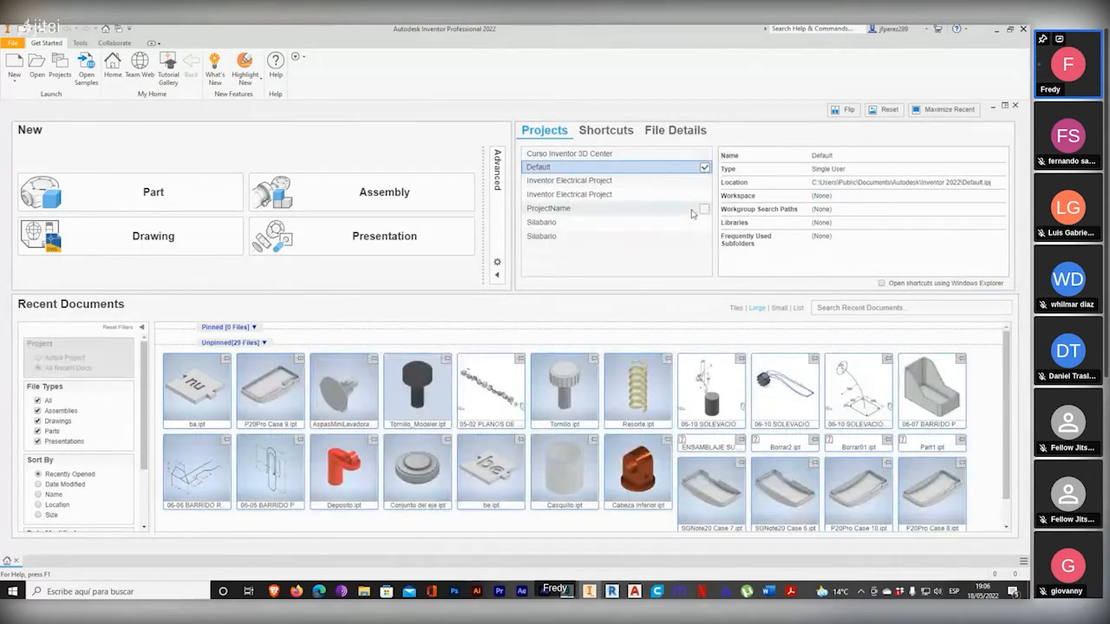
pyautogui.click(692, 211)
pyautogui.click(705, 209)
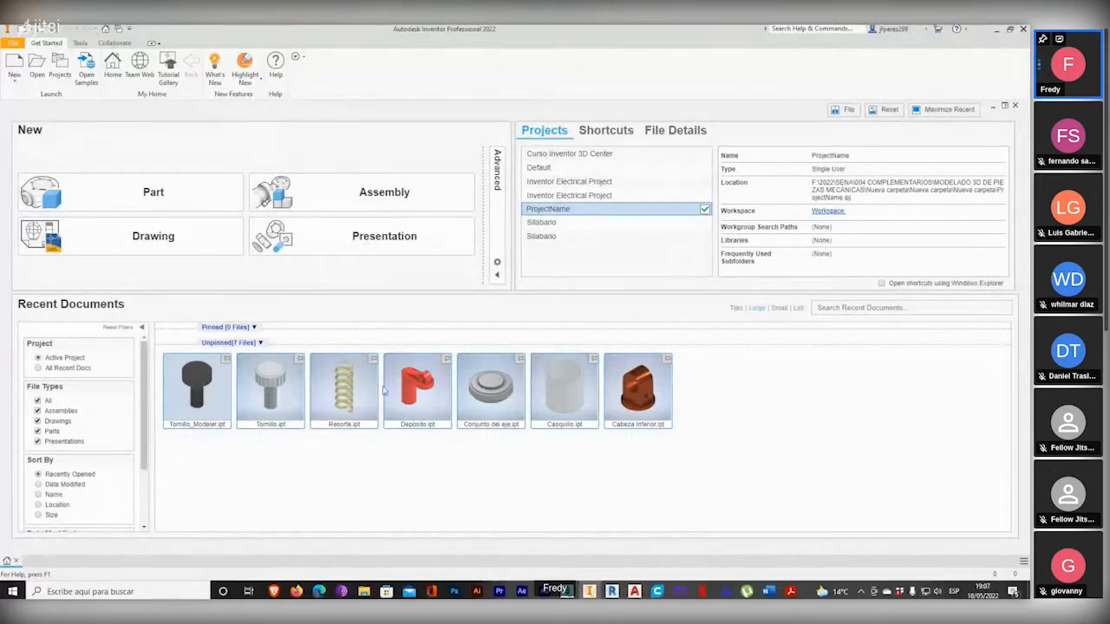
pyautogui.moveTo(280, 394)
pyautogui.press('super+plus')
pyautogui.click(242, 113)
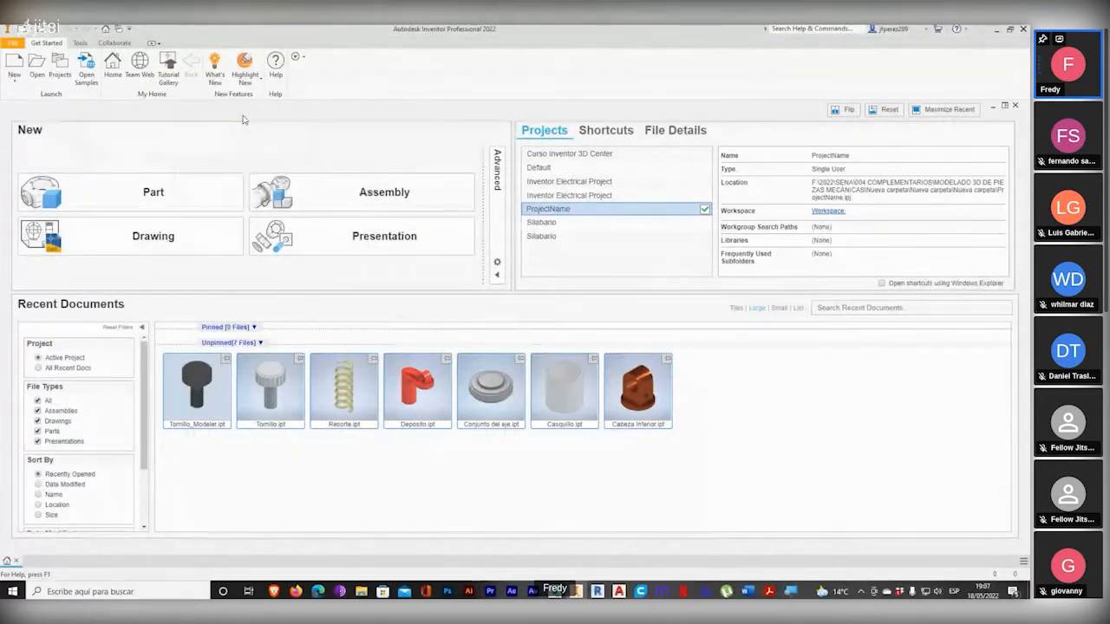
# Step: Create a new assembly file from the Metric template Standard (mm).iam
pyautogui.press('super+plus')
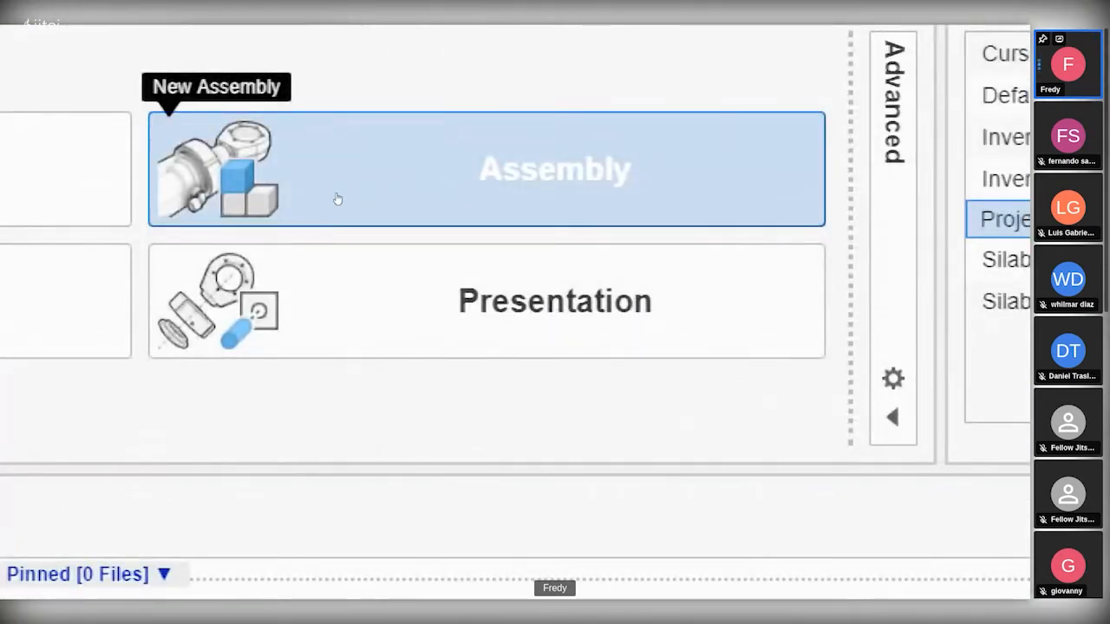
pyautogui.press('super+minus')
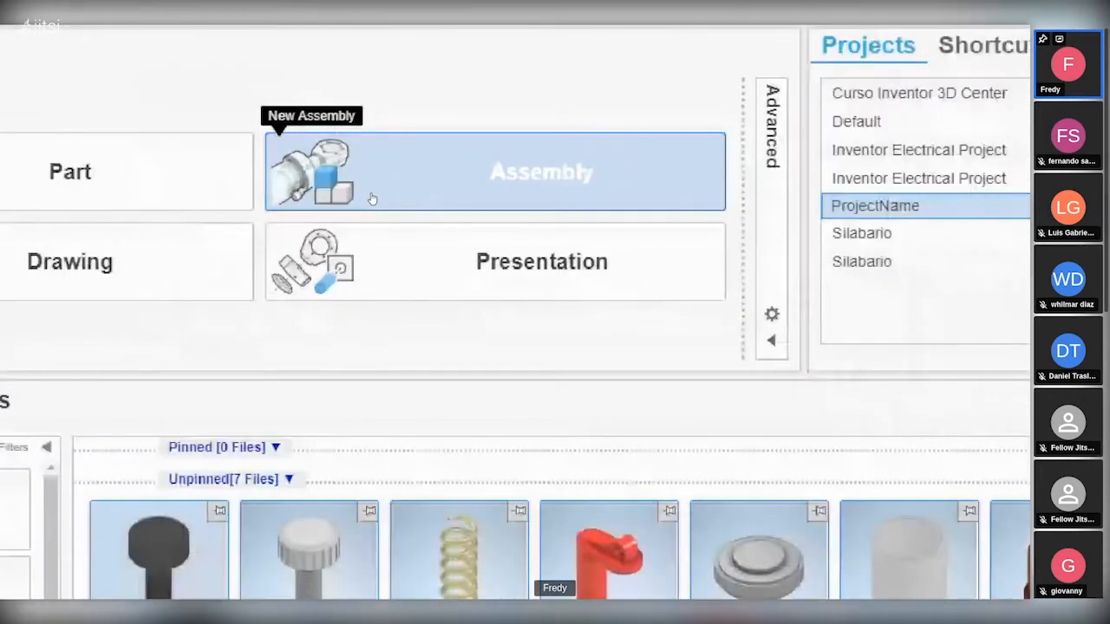
pyautogui.keyDown('ctrl'); pyautogui.keyDown('alt'); pyautogui.scroll(1, 28, 44); pyautogui.keyUp('alt'); pyautogui.keyUp('ctrl')
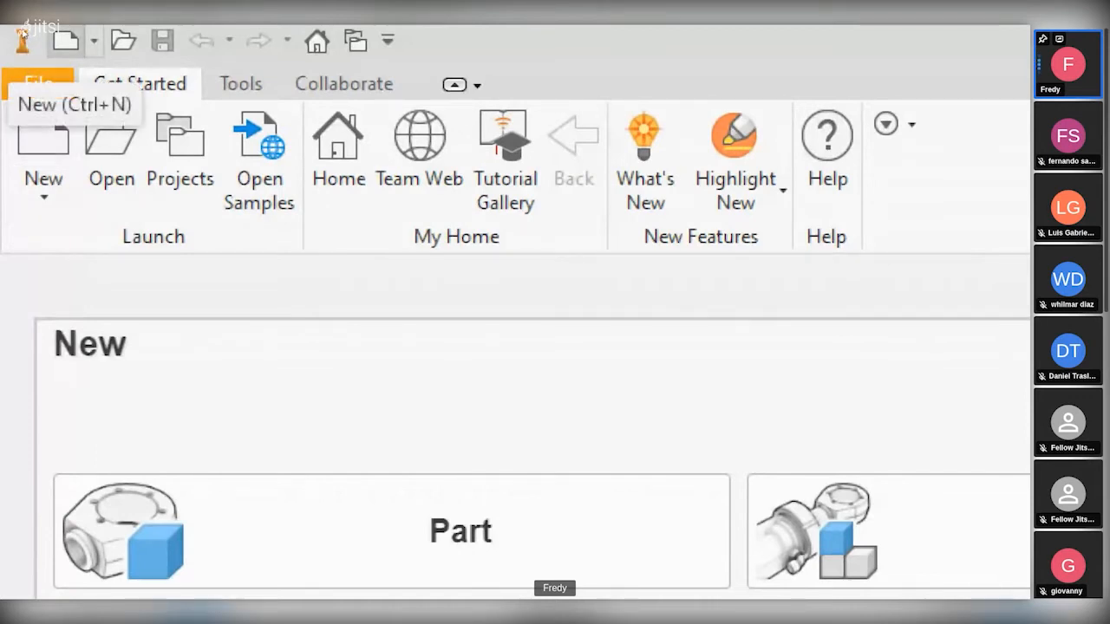
pyautogui.click(66, 40)
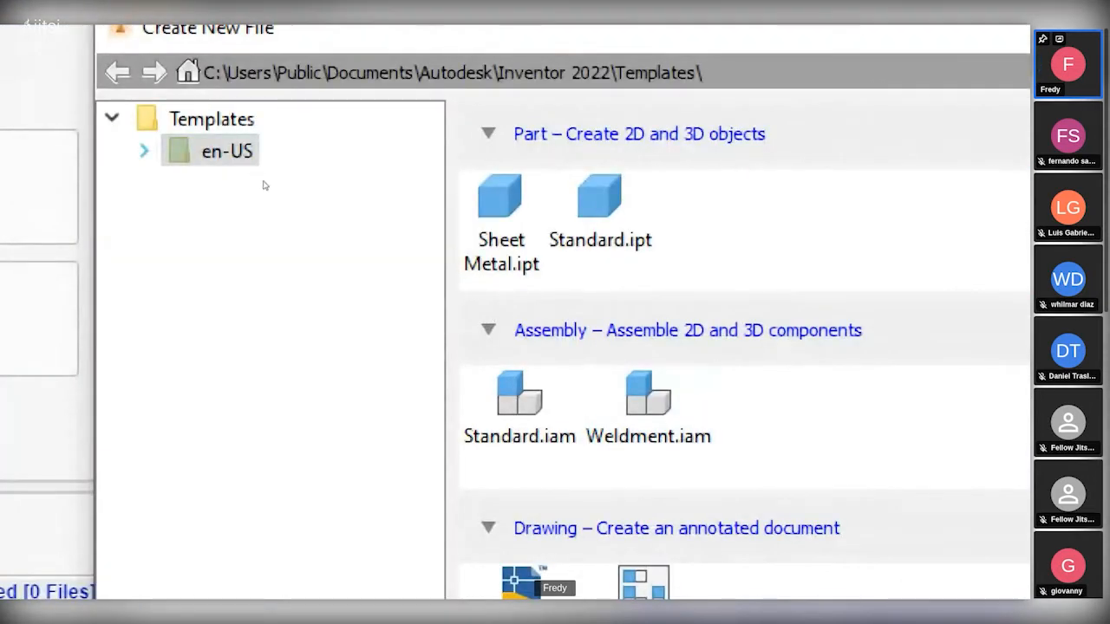
pyautogui.click(144, 151)
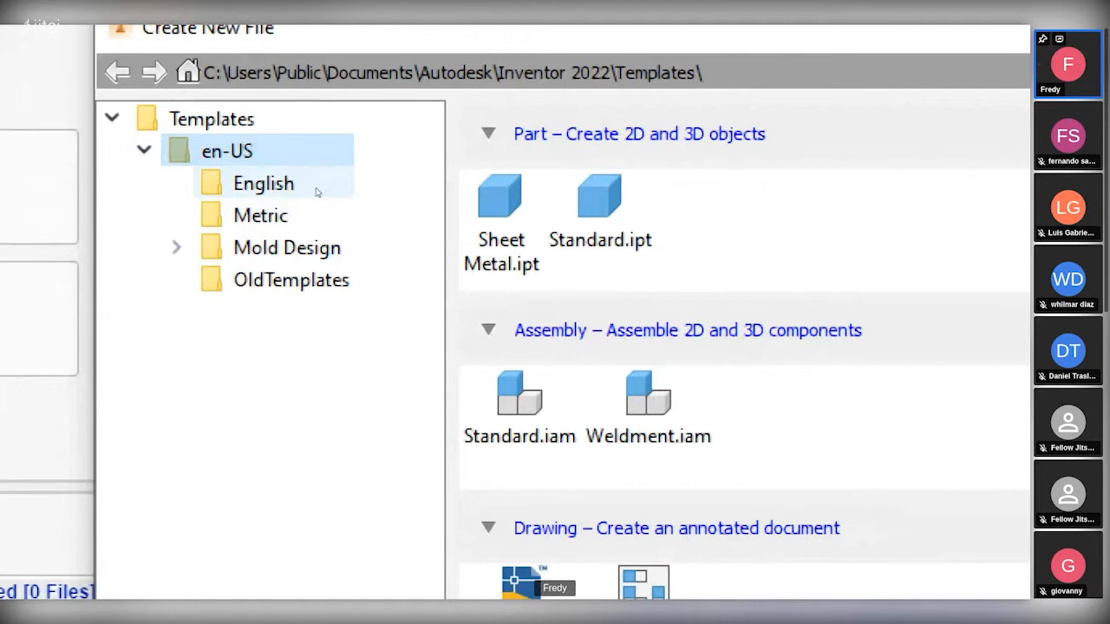
pyautogui.click(260, 215)
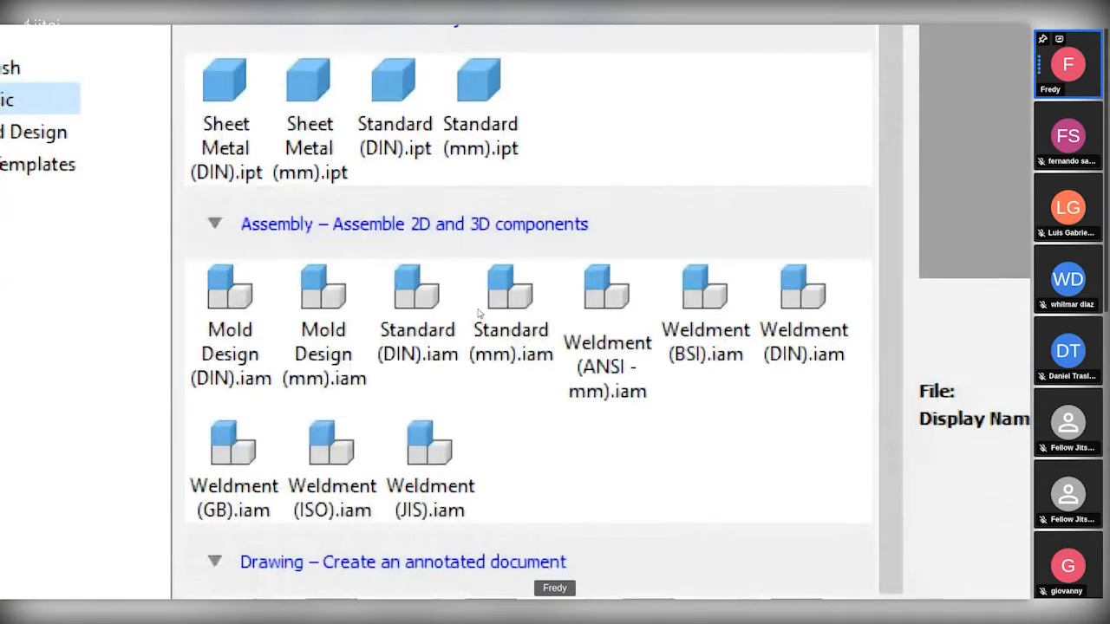
pyautogui.click(477, 286)
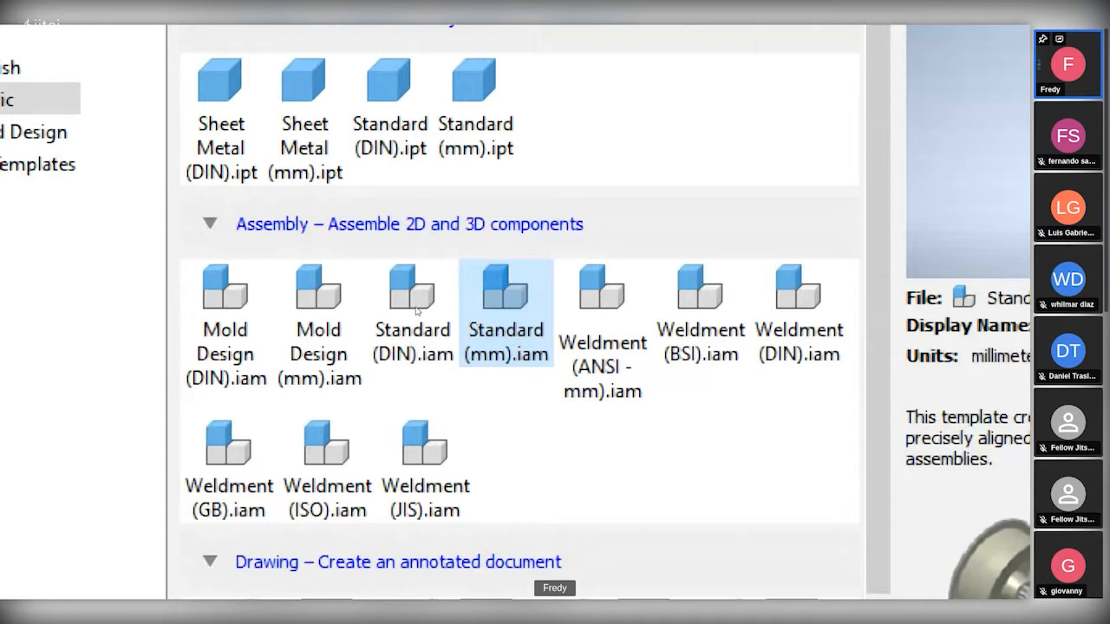
pyautogui.scroll(-2, 537, 321)
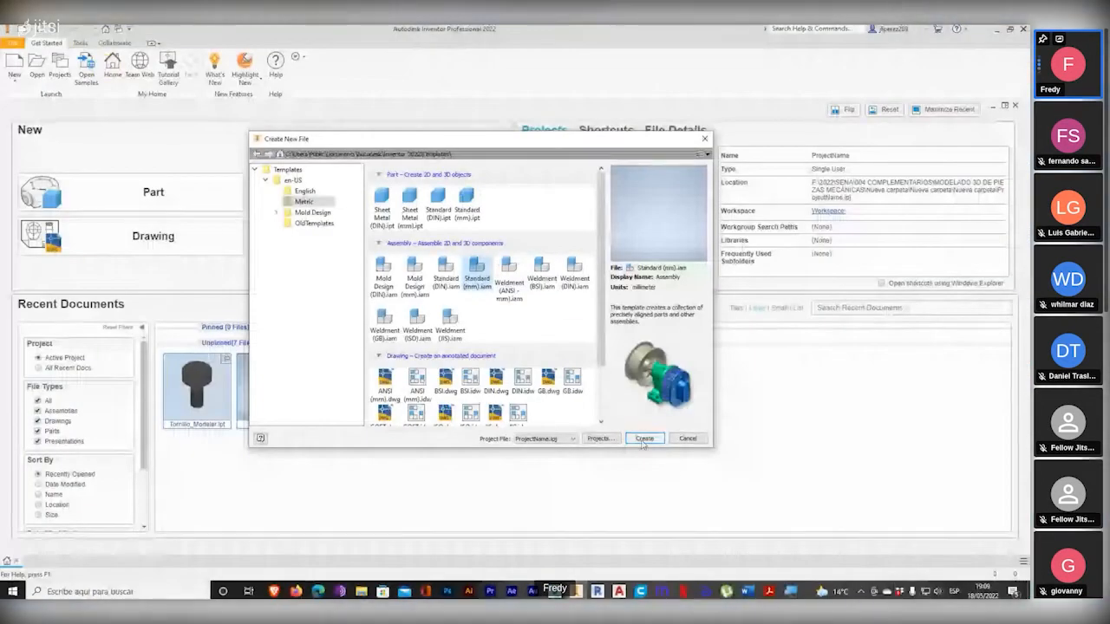
pyautogui.click(643, 439)
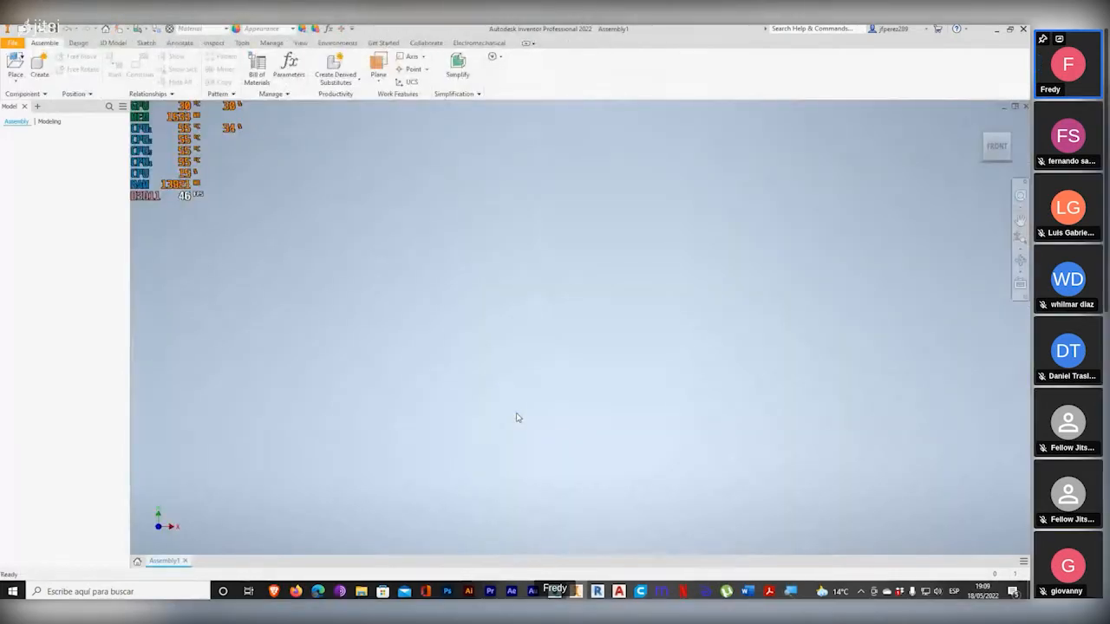
# Step: Close the background hardware-monitoring program that overlays its readings on the graphics area
pyautogui.click(861, 591)
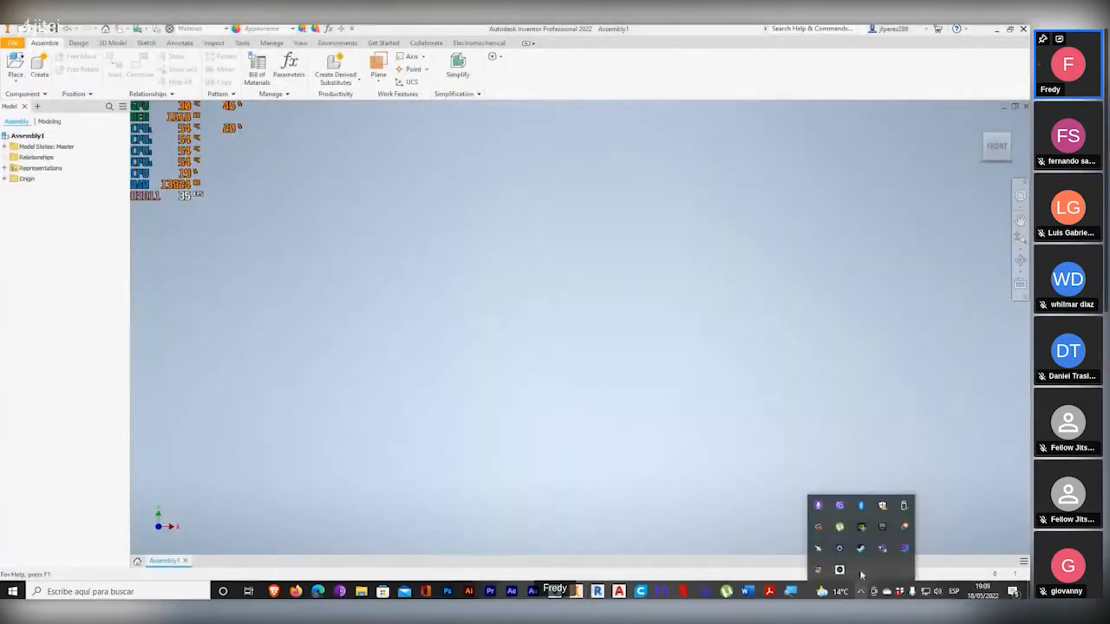
pyautogui.rightClick(819, 548)
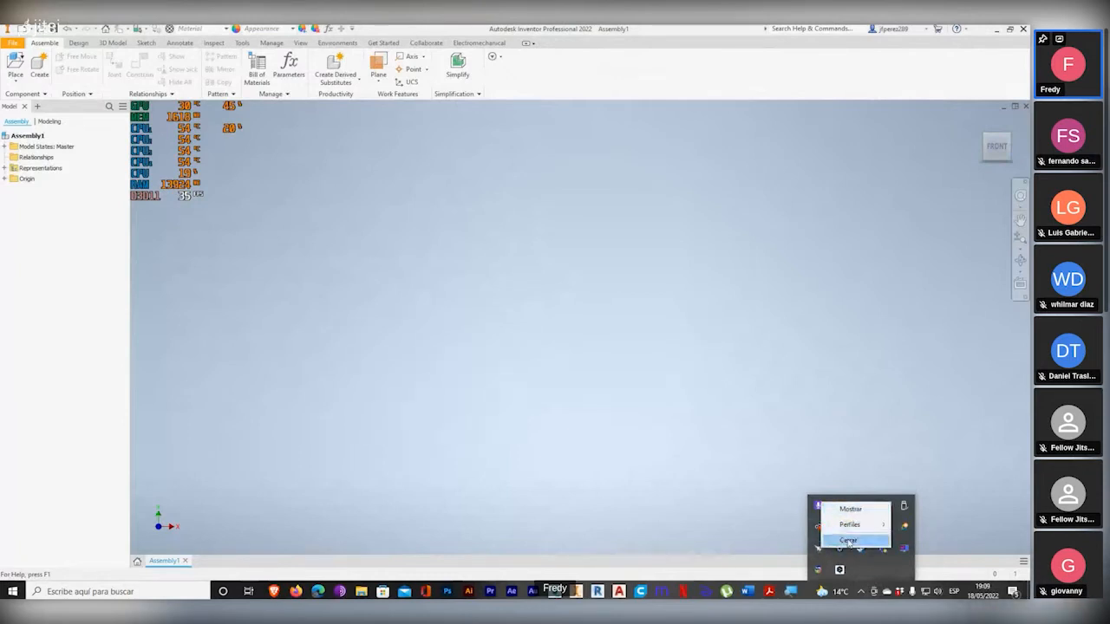
pyautogui.click(848, 540)
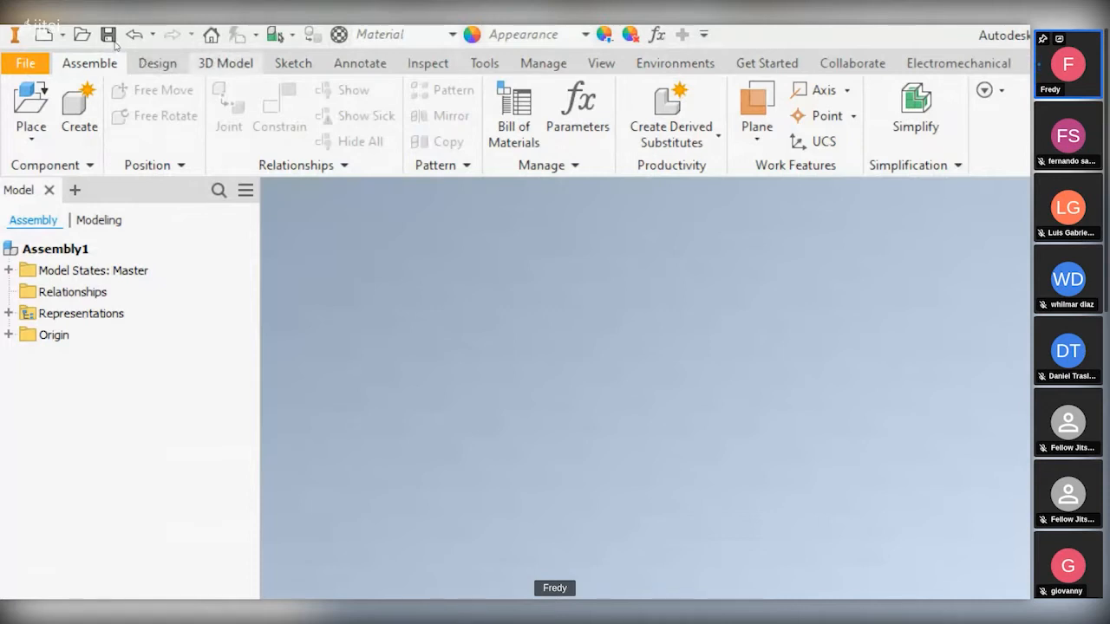
# Step: Review the assembly environment's 3D Model, Sketch, Annotate, Design and Assemble command sets
pyautogui.click(222, 63)
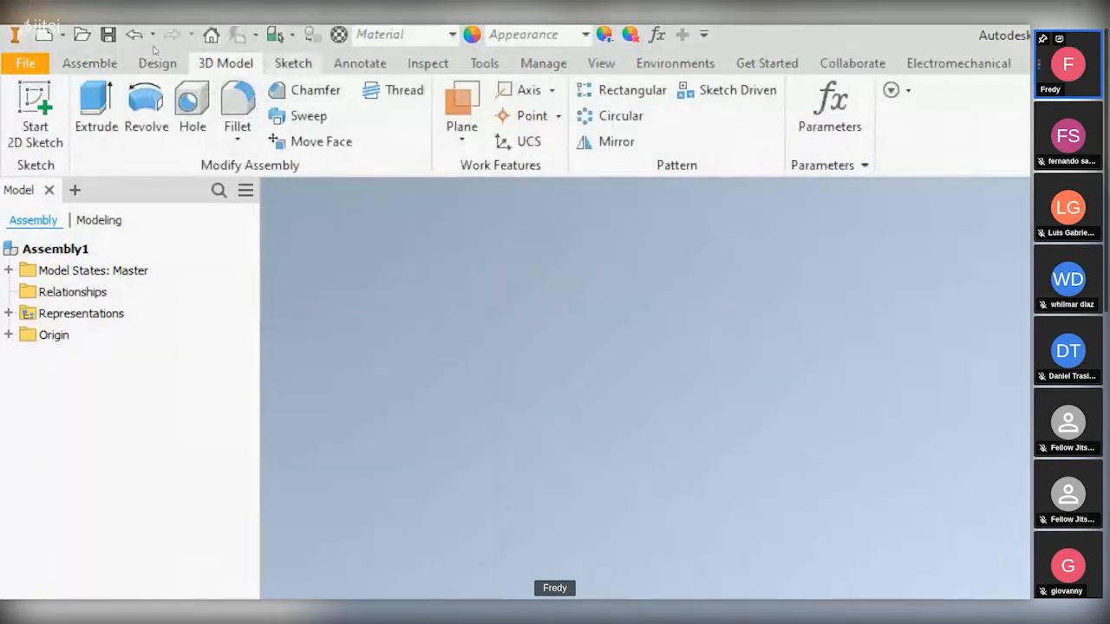
pyautogui.click(293, 64)
pyautogui.click(360, 63)
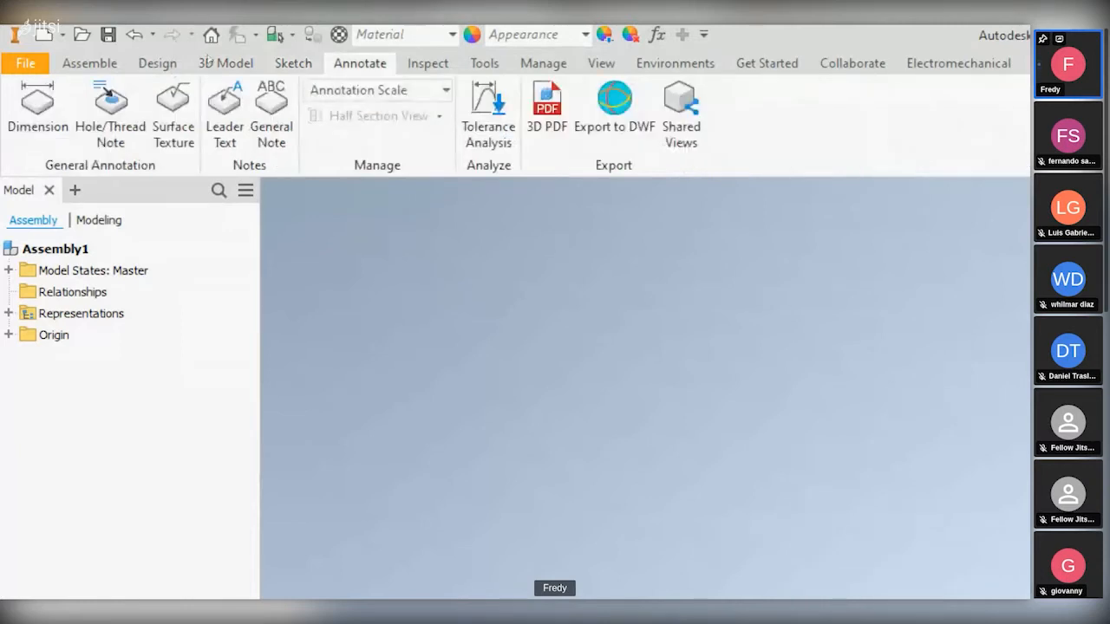
pyautogui.click(222, 63)
pyautogui.click(89, 64)
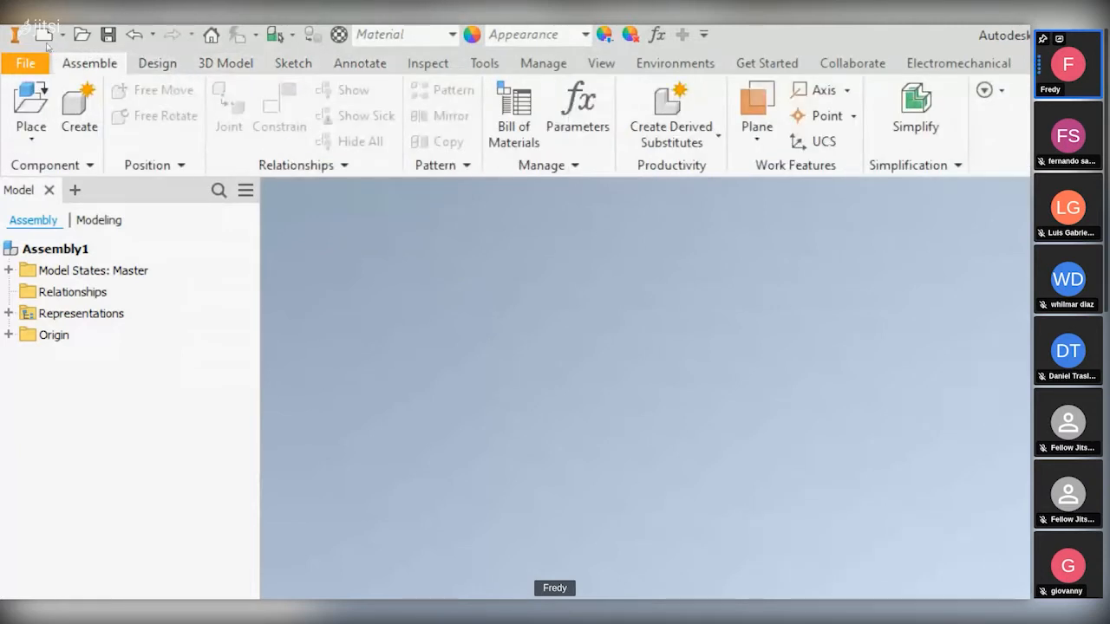
pyautogui.click(157, 63)
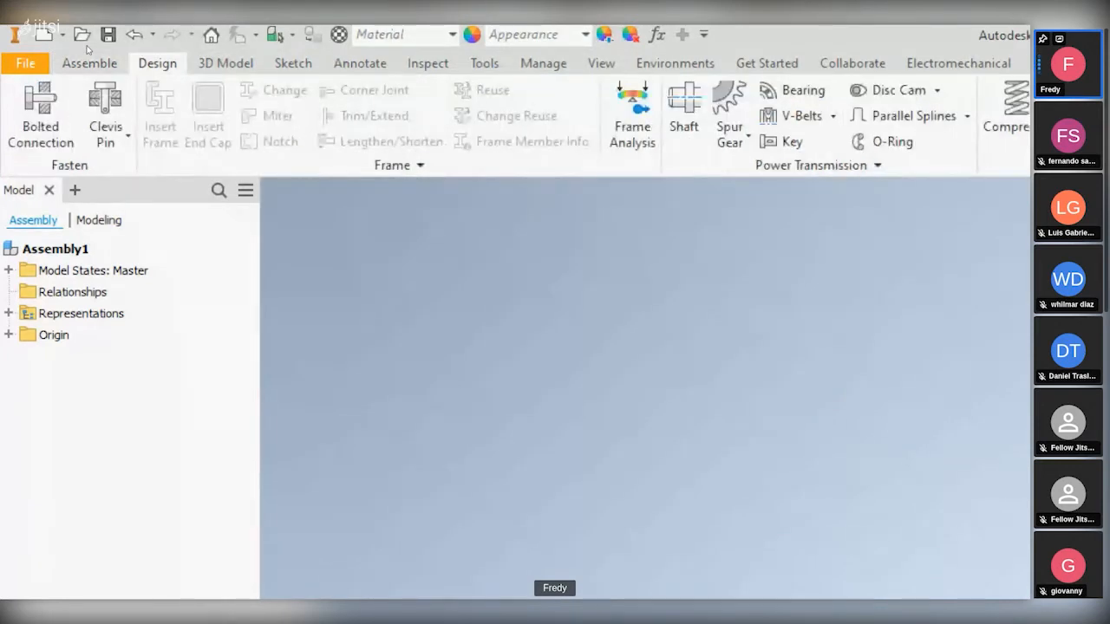
pyautogui.click(78, 62)
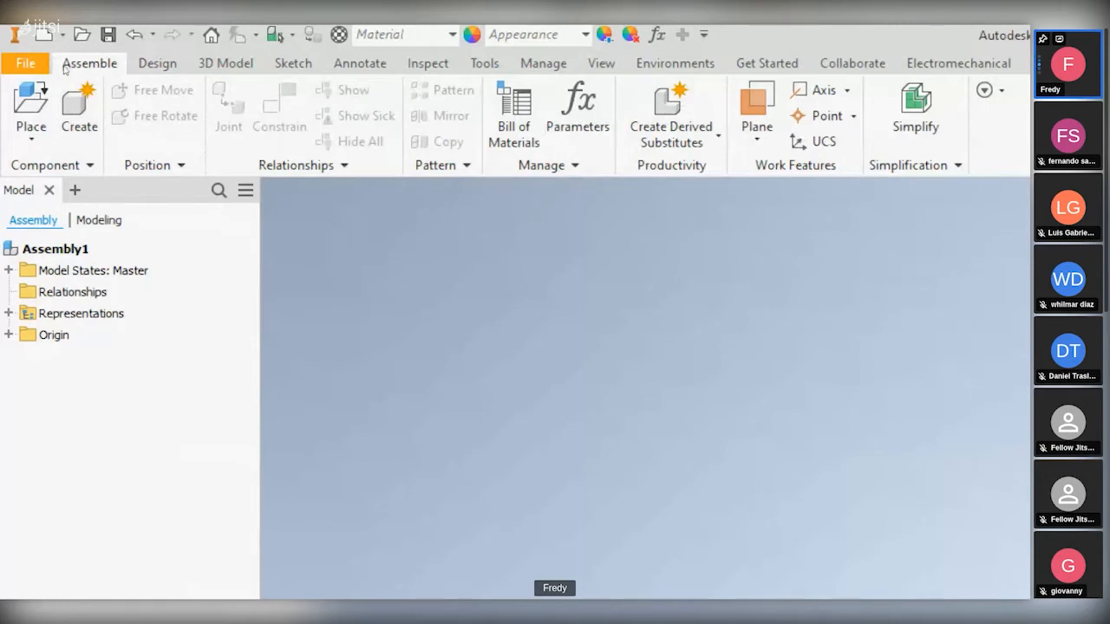
pyautogui.click(157, 63)
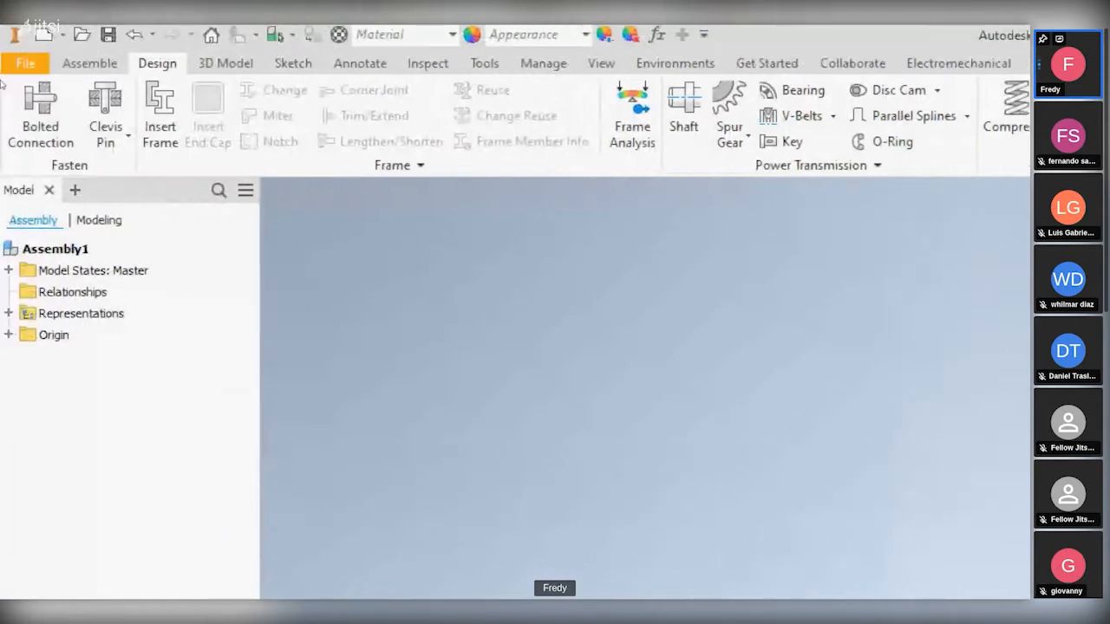
pyautogui.click(87, 65)
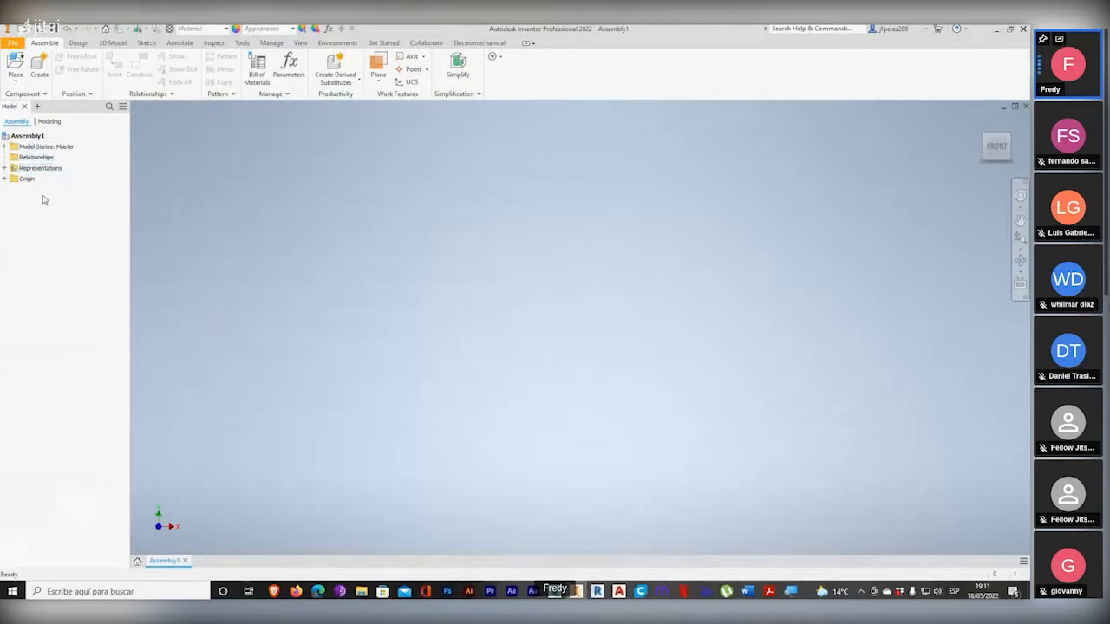
# Step: Start the Place Imported CAD Files command to bring an external model into the assembly
pyautogui.press('alt')
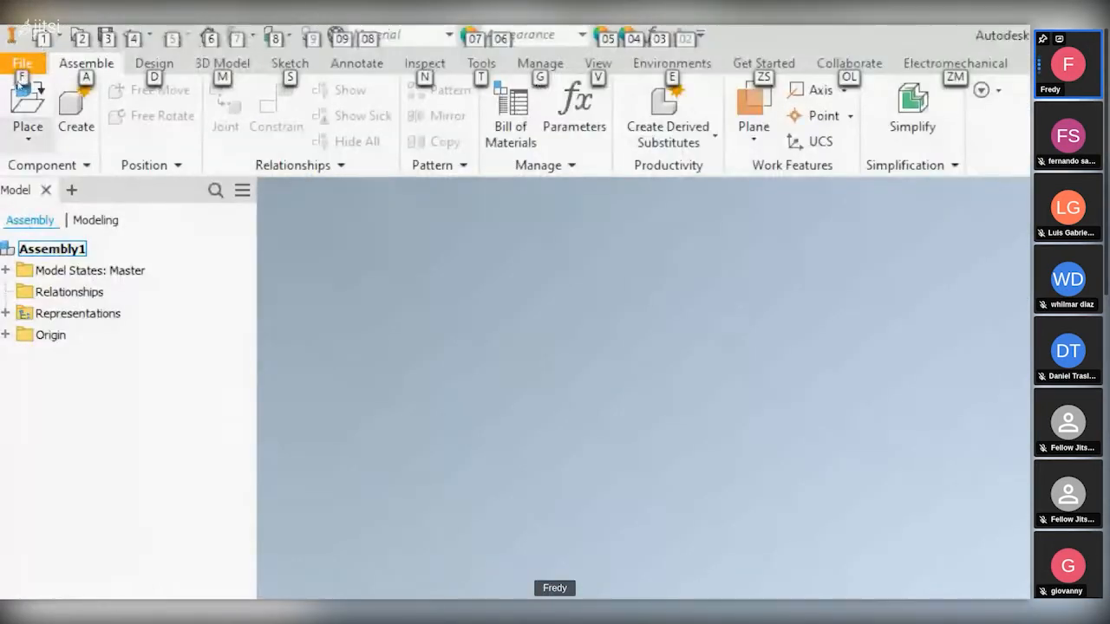
pyautogui.press('alt')
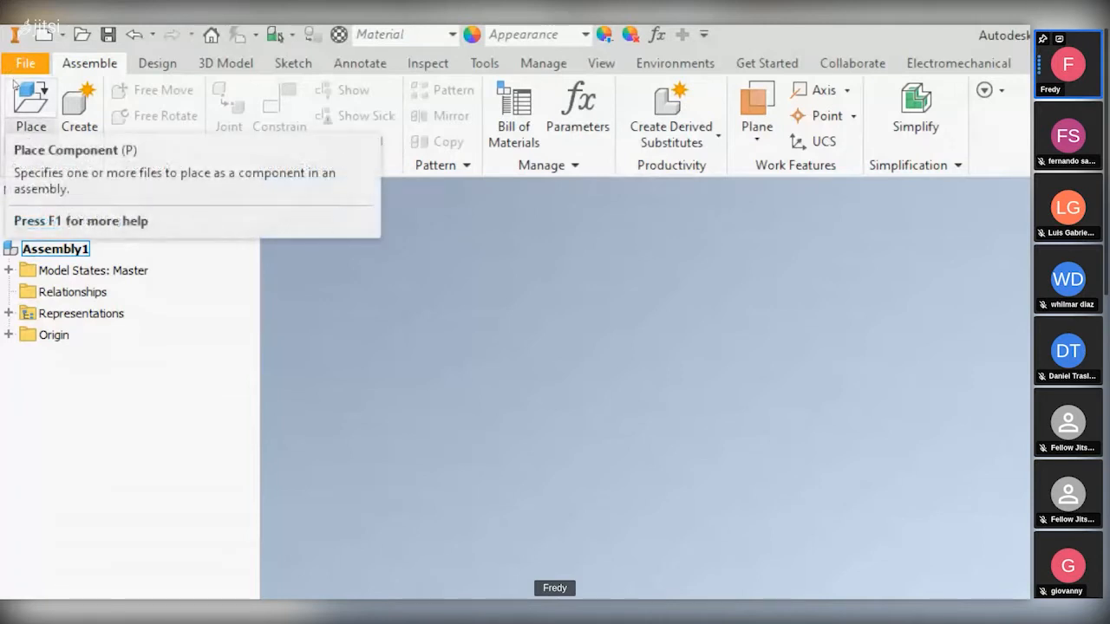
pyautogui.click(14, 82)
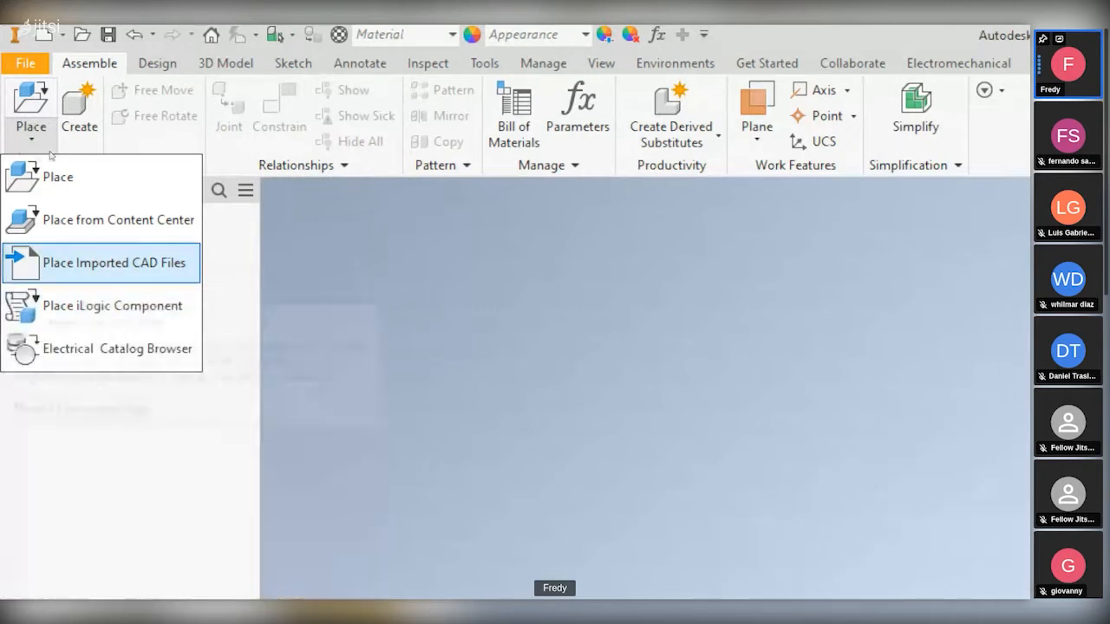
pyautogui.click(57, 144)
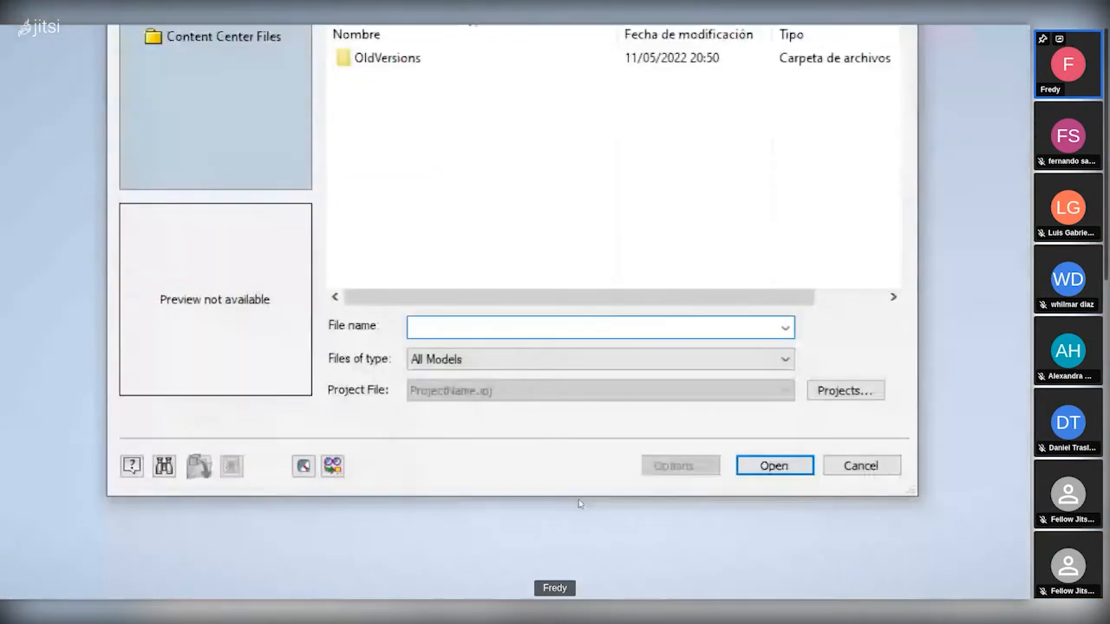
# Step: Examine the file types that can be placed as imported components, including STEP, STL, SolidWorks and Revit formats
pyautogui.click(598, 359)
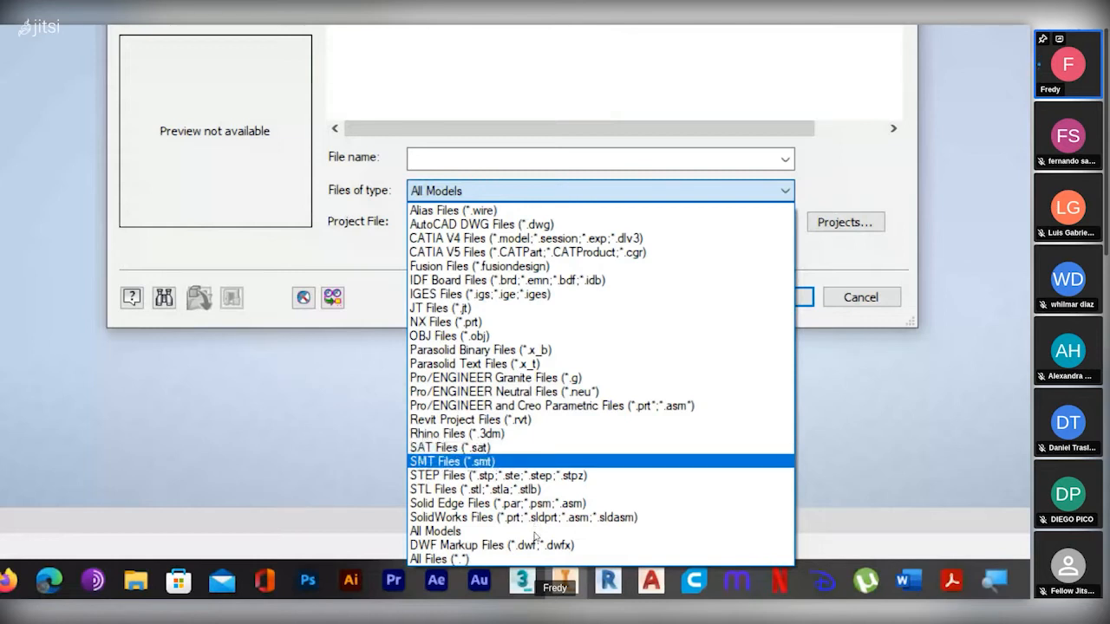
pyautogui.press('Down')
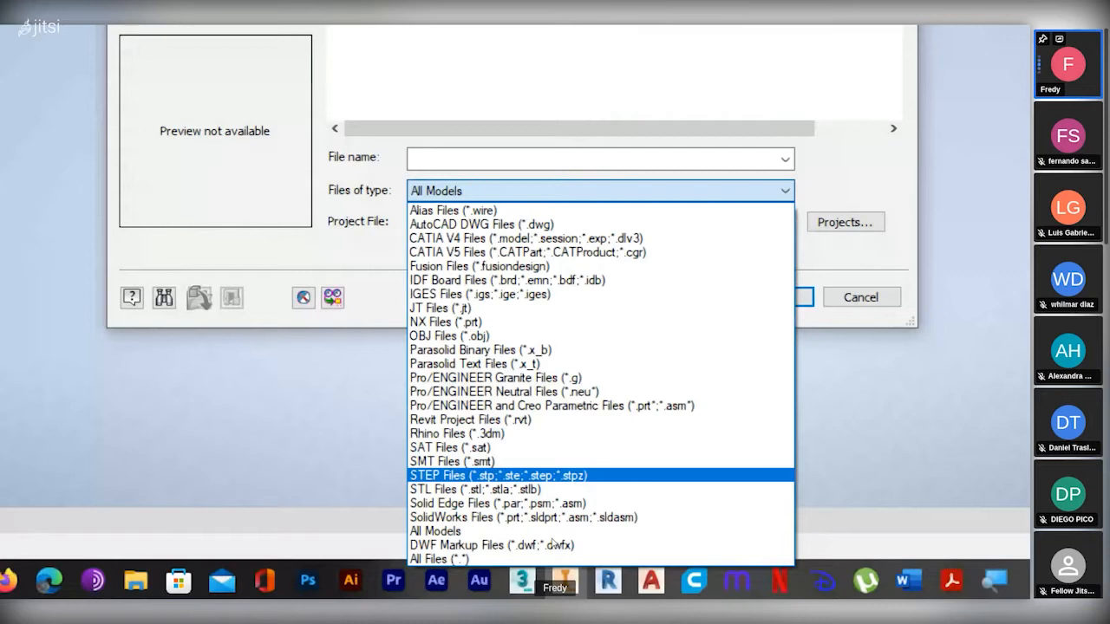
pyautogui.press('Down')
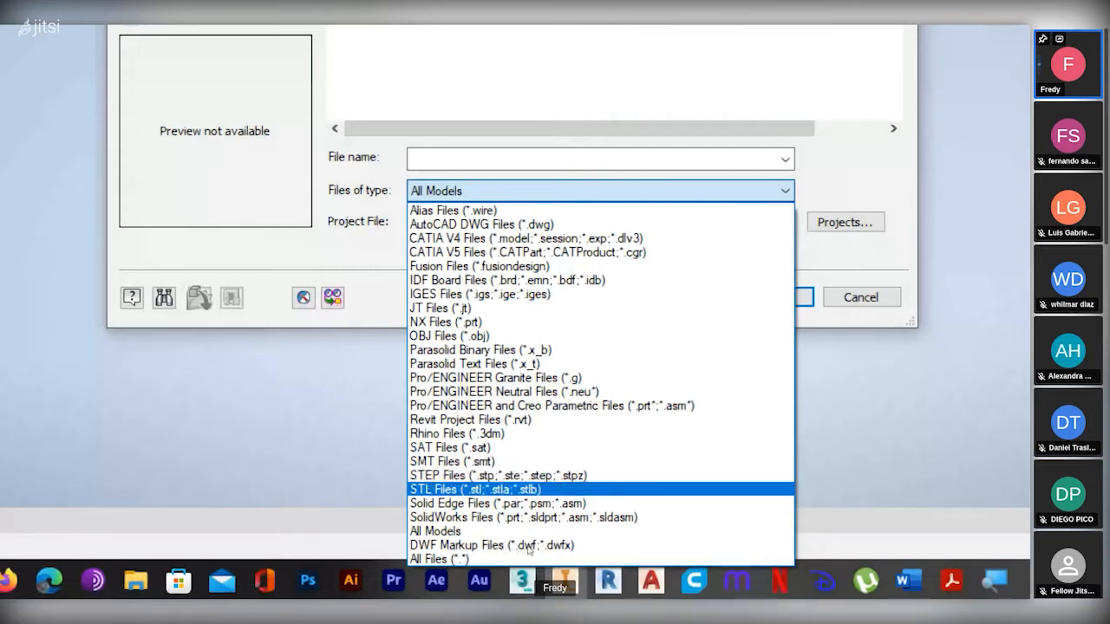
pyautogui.press('Up')
pyautogui.press('Down')
pyautogui.press('Down')
pyautogui.press('Up')
pyautogui.press('Up')
pyautogui.press('Down')
pyautogui.press('Up')
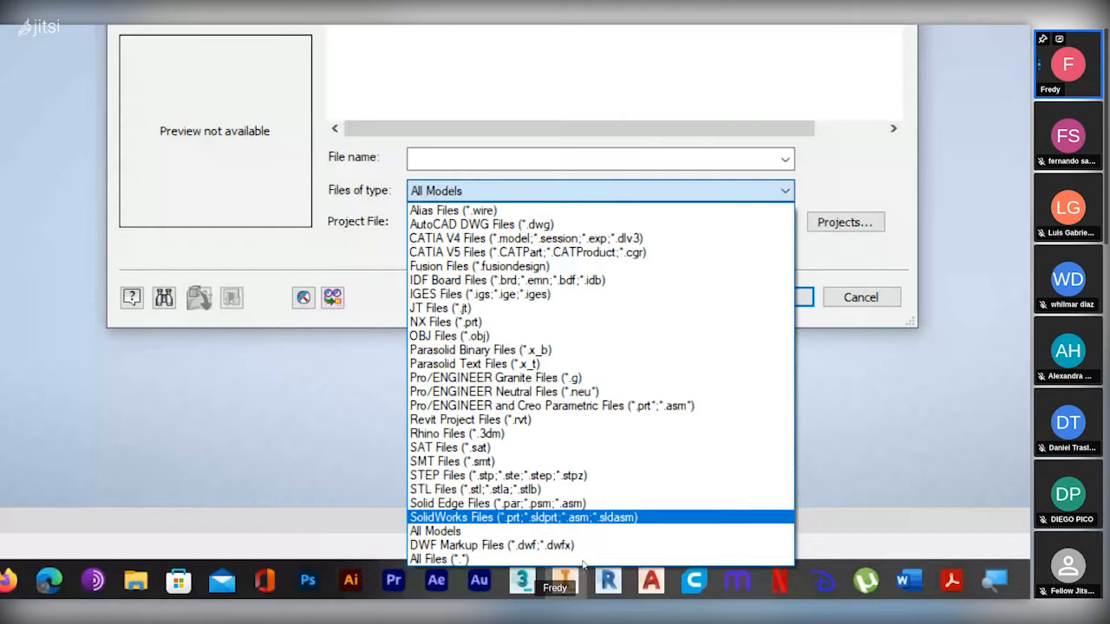
pyautogui.press('Down')
pyautogui.press('Down')
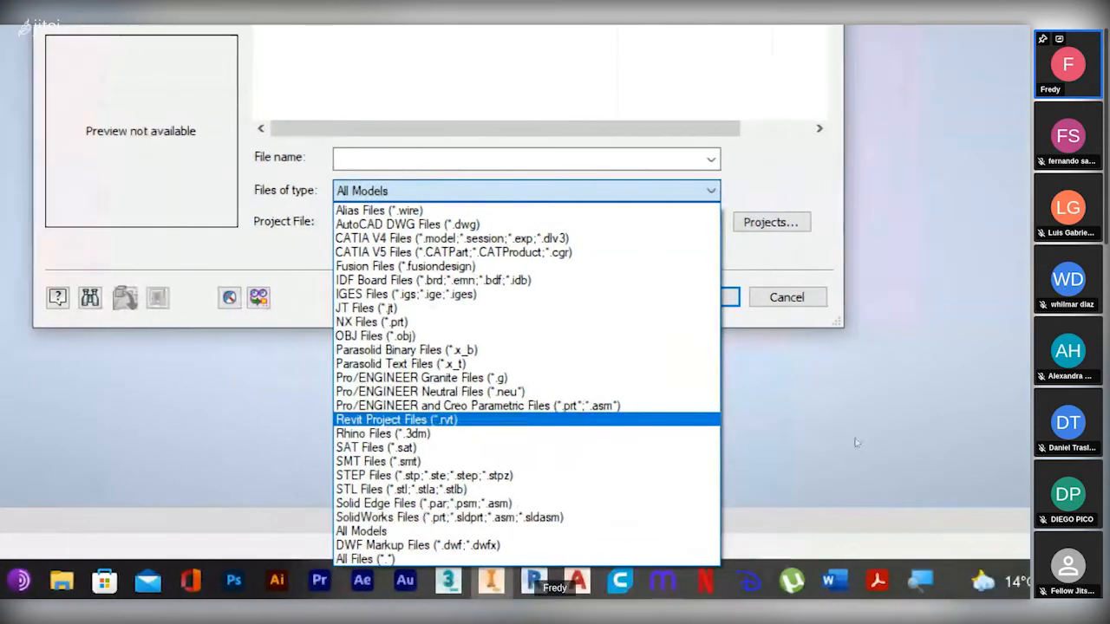
pyautogui.press('super+minus')
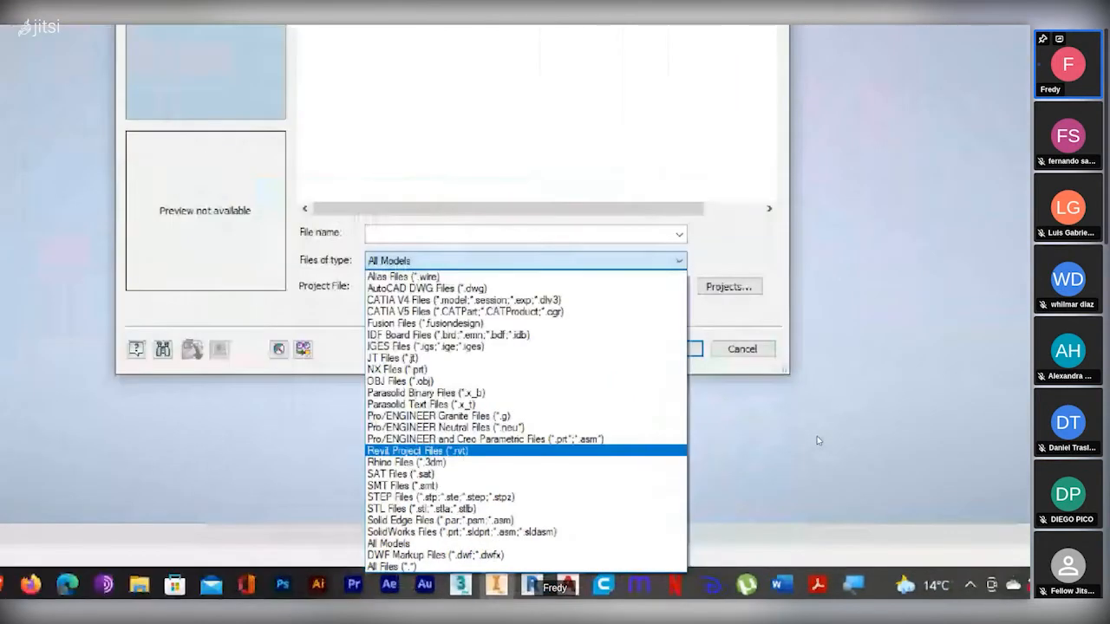
pyautogui.click(557, 306)
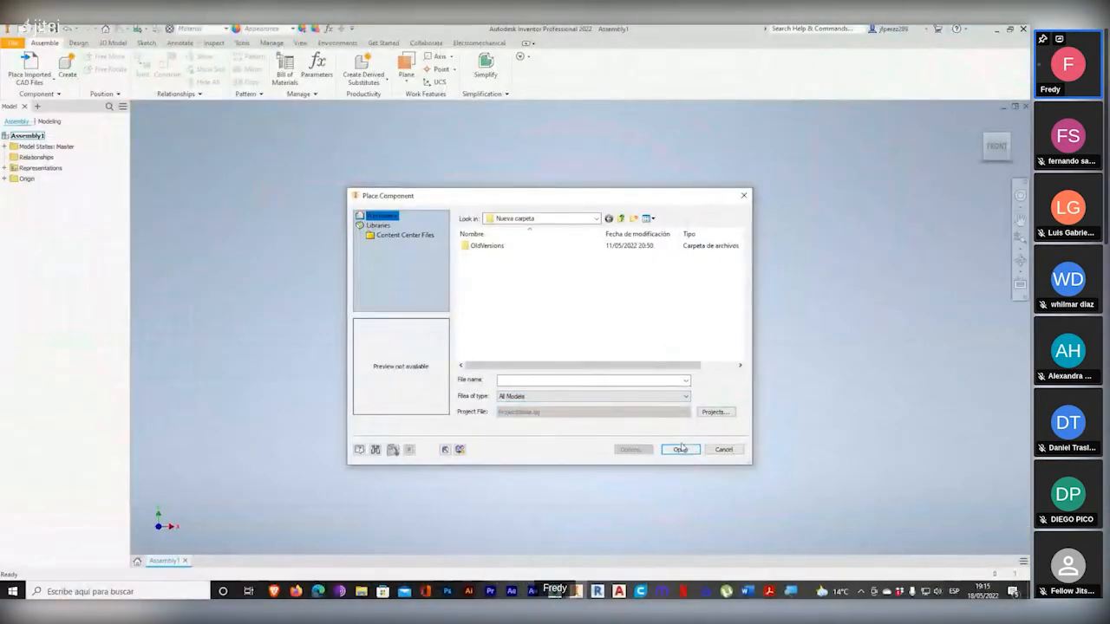
# Step: Return to the assembly window and cancel placing an imported CAD file
pyautogui.hotkey('alt', 'Tab')
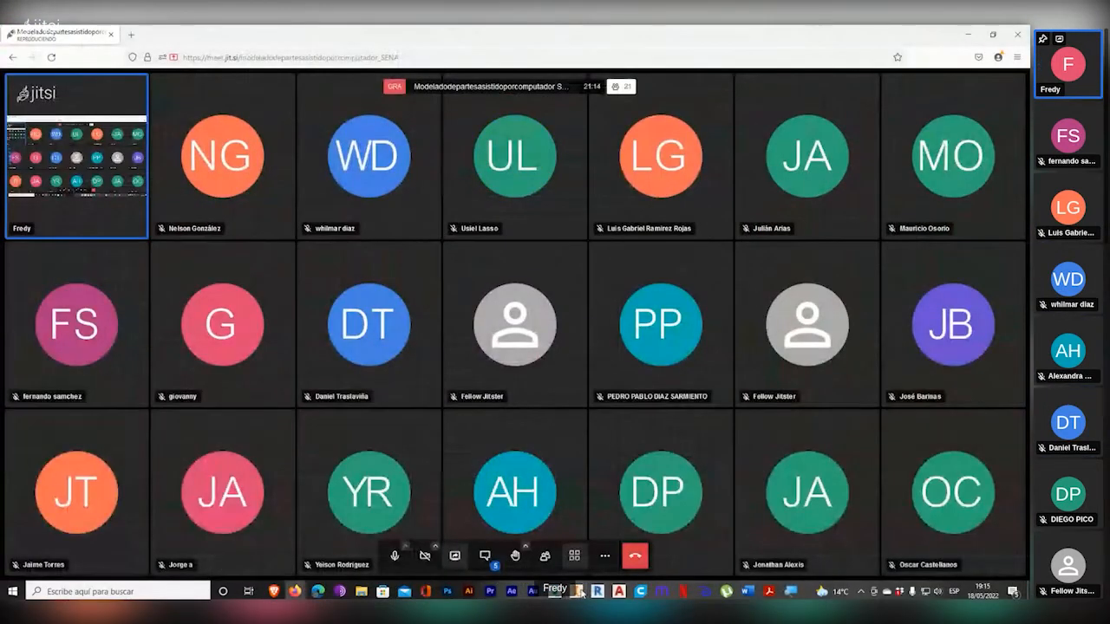
pyautogui.click(579, 592)
pyautogui.click(704, 448)
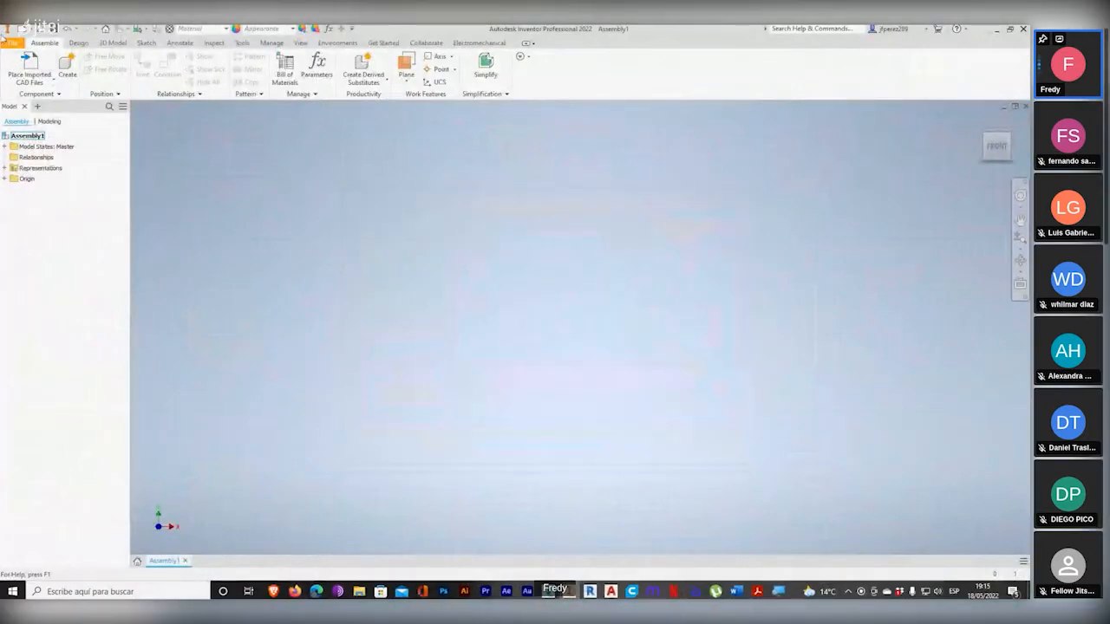
# Step: Review the available component placement commands, including Place, Place from Content Center, Place Imported CAD Files and Place iLogic Component
pyautogui.press('super+plus')
pyautogui.keyDown('ctrl'); pyautogui.keyDown('alt'); pyautogui.scroll(1, 1, 63); pyautogui.keyUp('alt'); pyautogui.keyUp('ctrl')
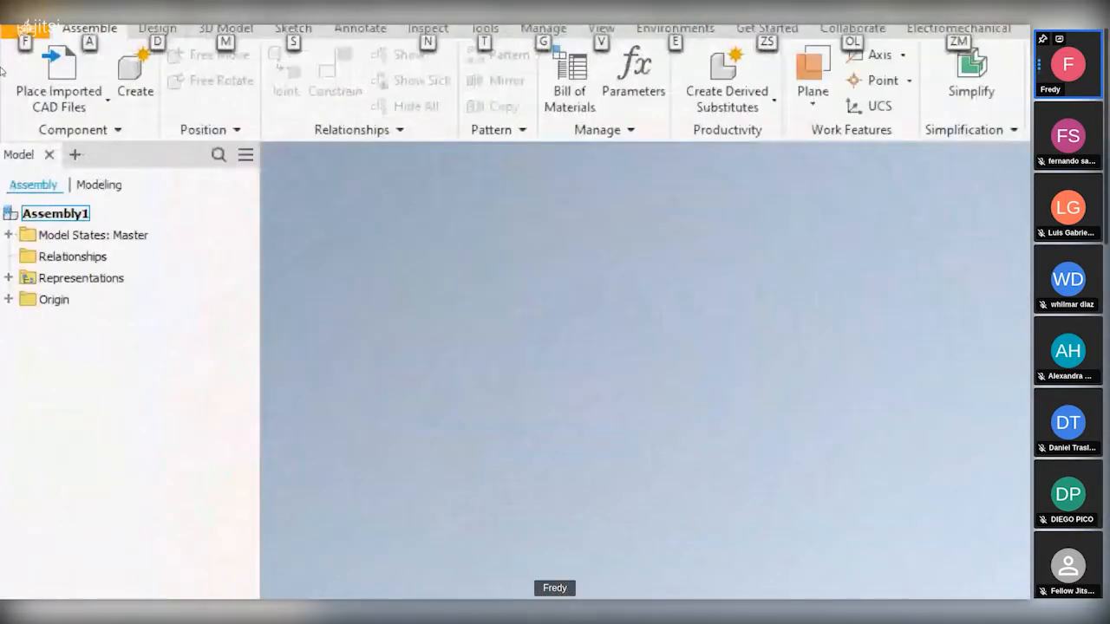
pyautogui.click(51, 88)
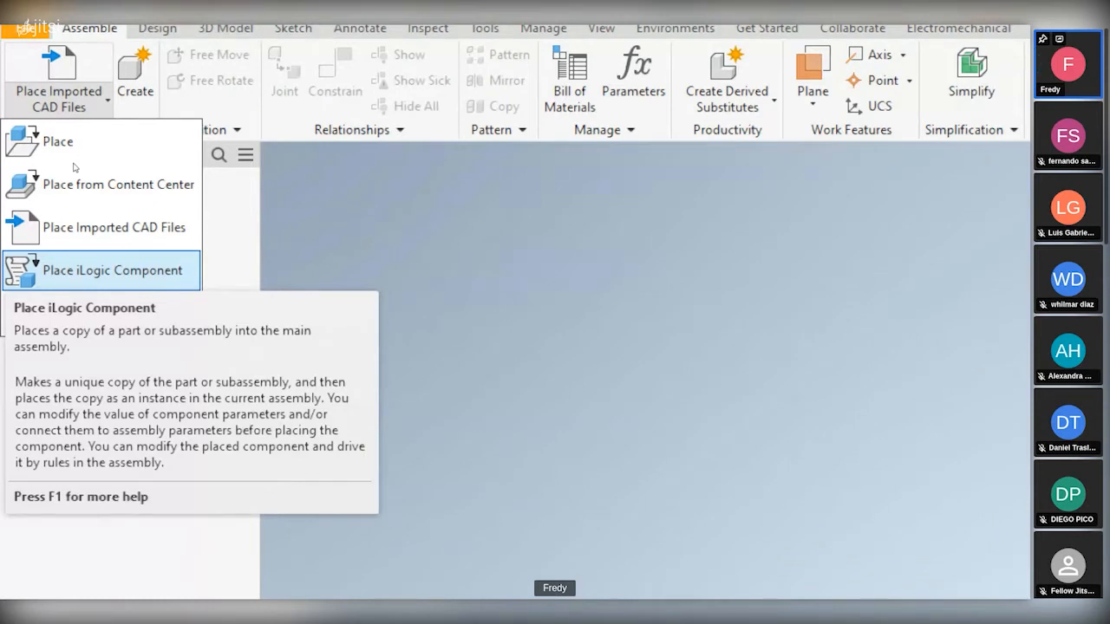
pyautogui.press('Escape')
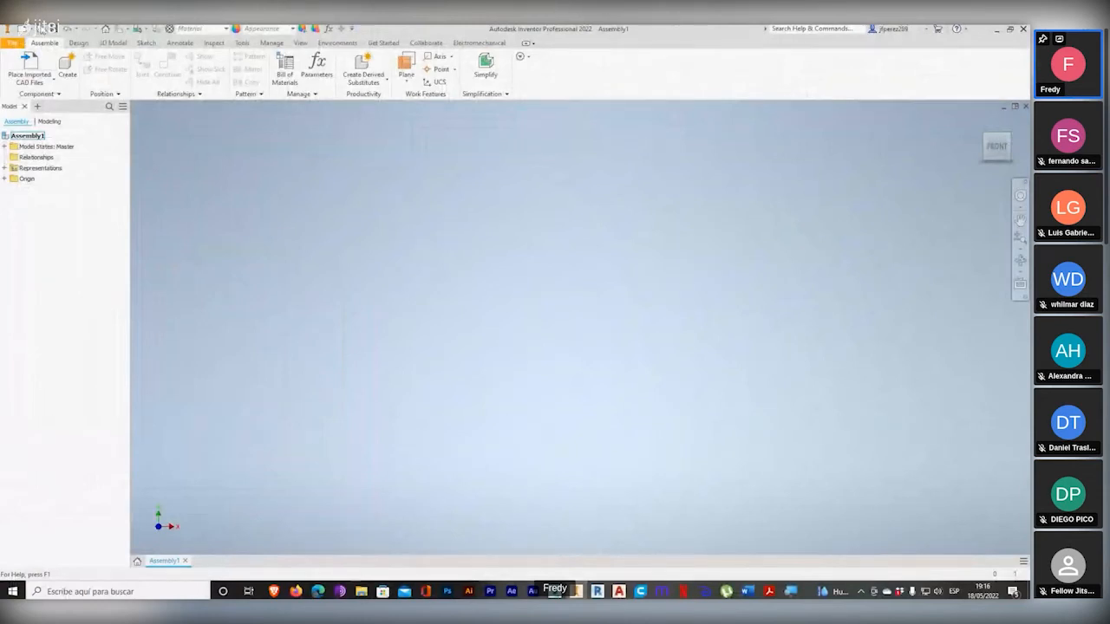
# Step: Browse the TRABAJO (F:) drive's 2021 and 3D Center folders for an existing example assembly to open
pyautogui.hotkey('ctrl', 'o')
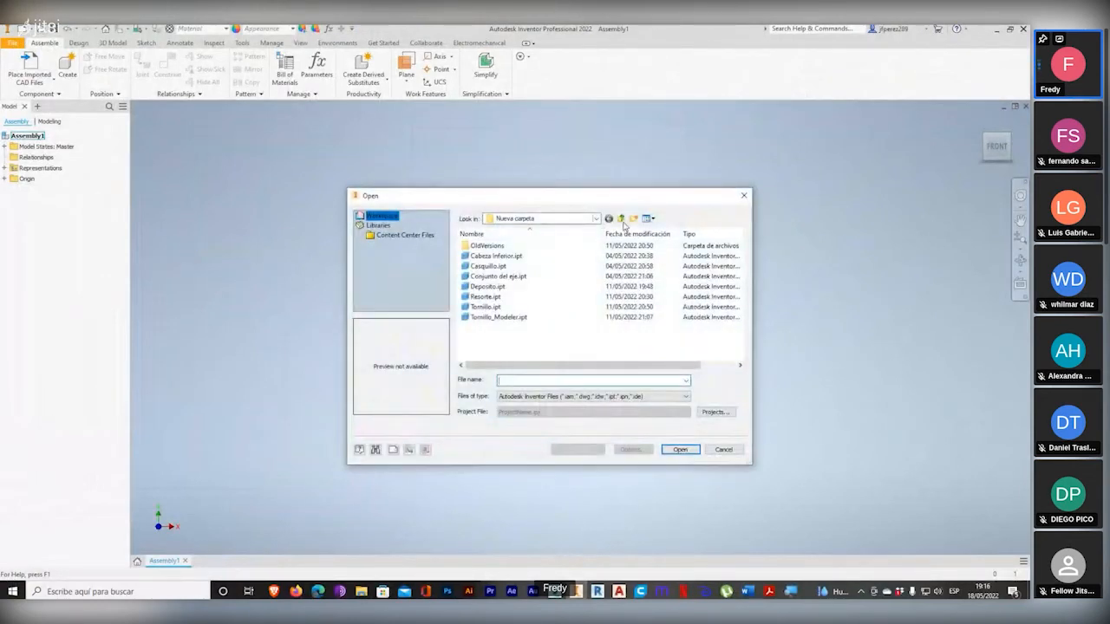
pyautogui.click(621, 219)
pyautogui.click(622, 220)
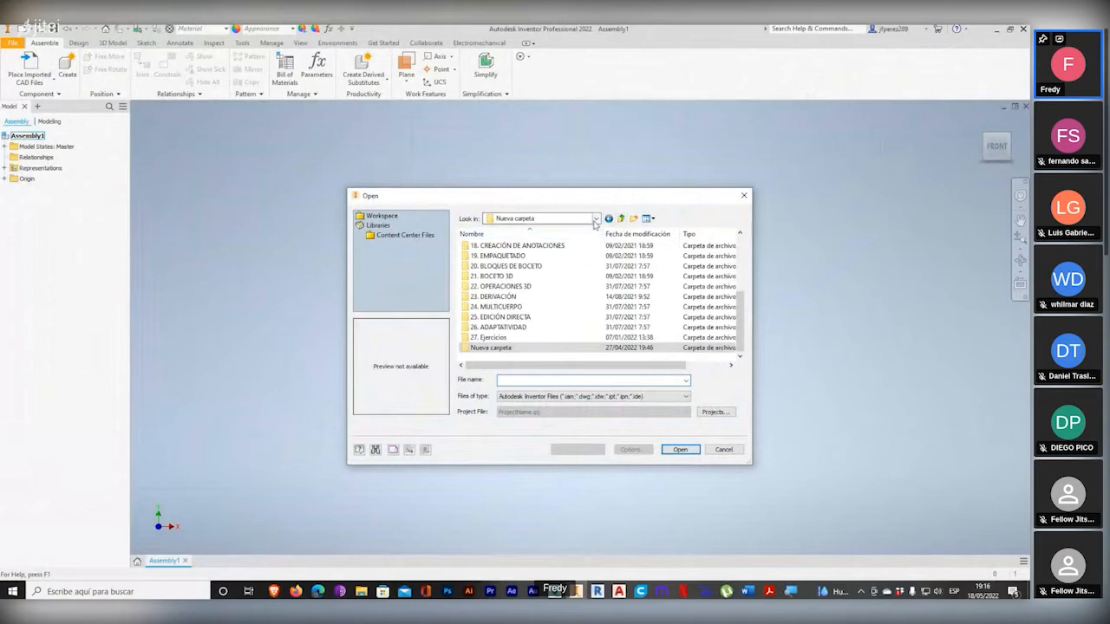
pyautogui.click(596, 218)
pyautogui.click(523, 357)
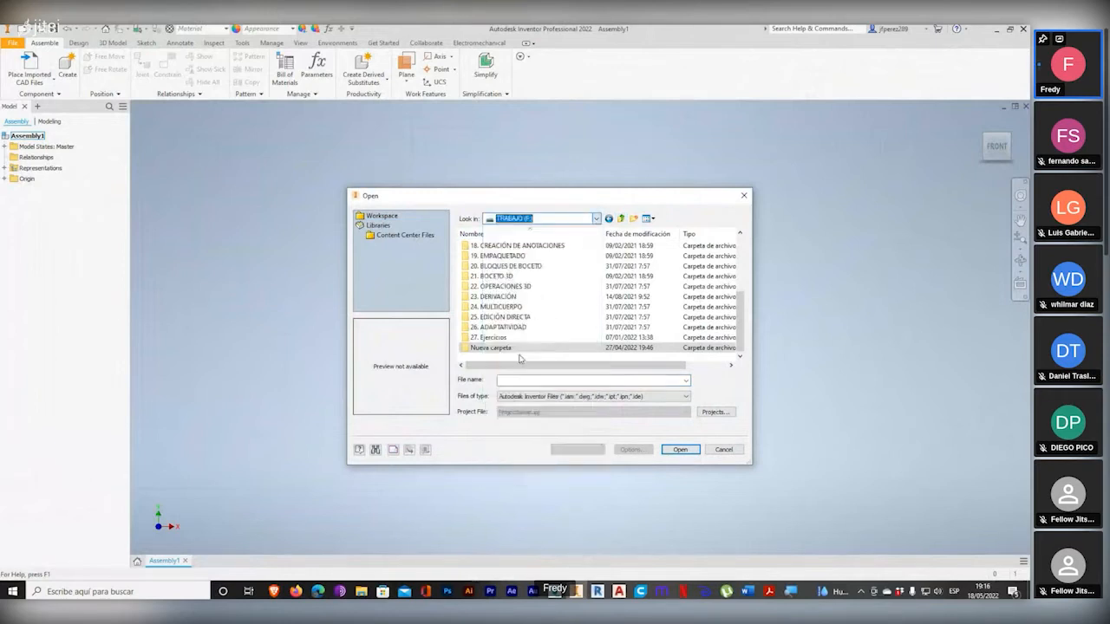
pyautogui.doubleClick(481, 295)
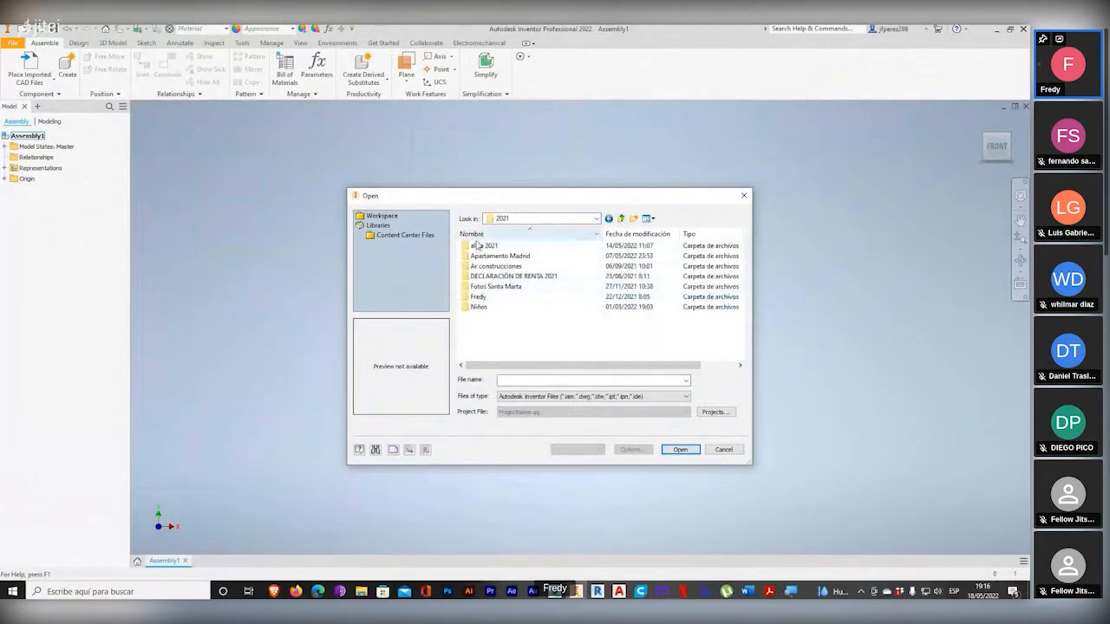
pyautogui.doubleClick(482, 297)
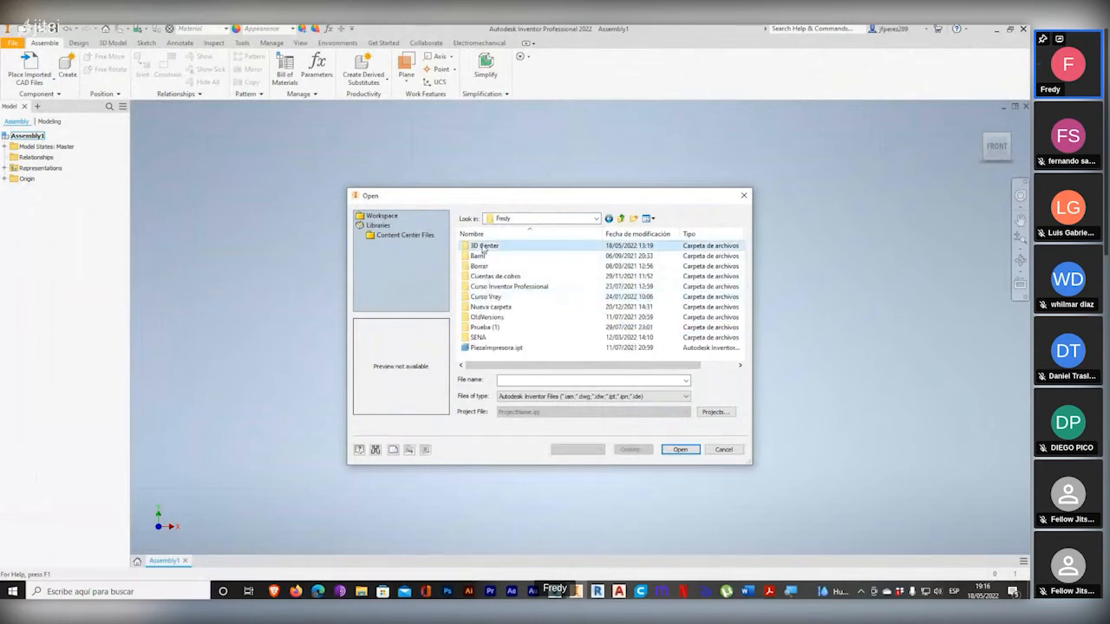
pyautogui.doubleClick(482, 246)
pyautogui.scroll(-3, 549, 306)
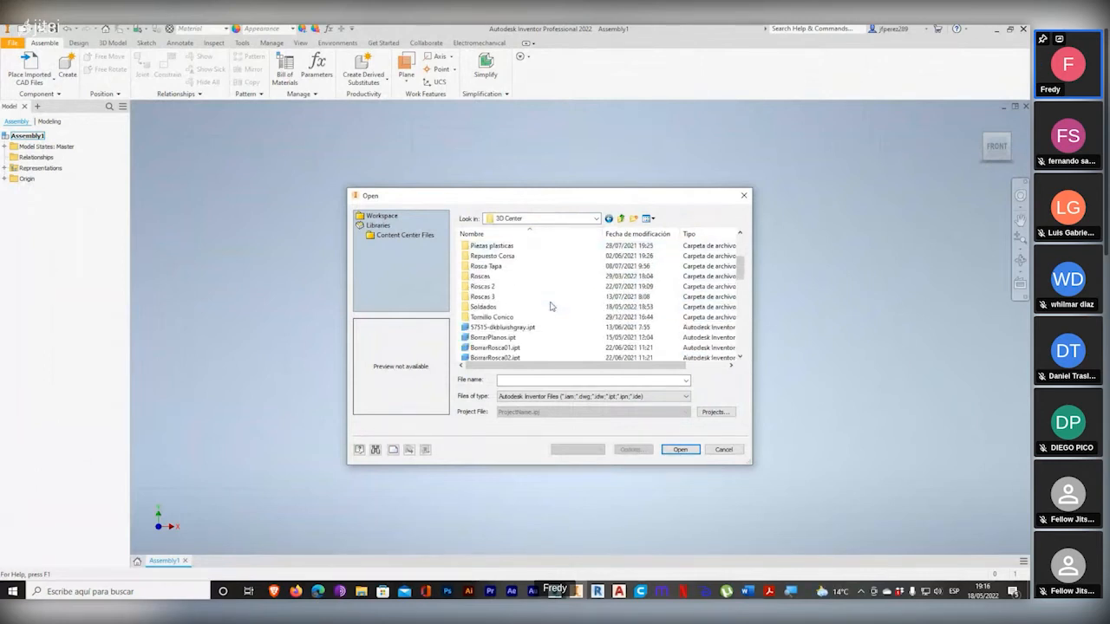
pyautogui.click(620, 218)
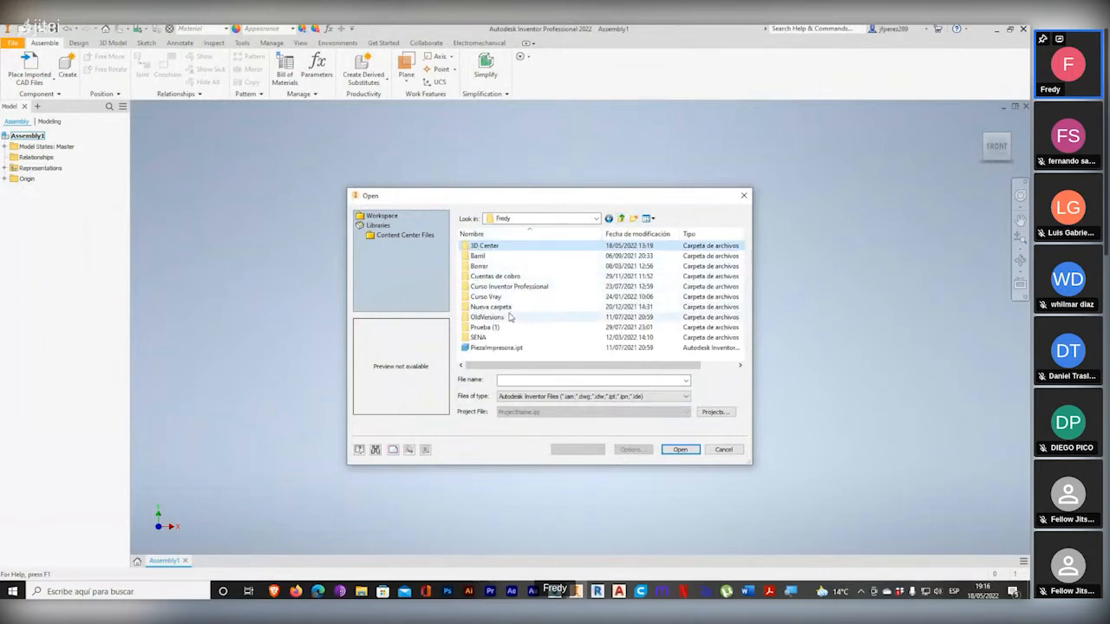
pyautogui.click(621, 217)
pyautogui.click(620, 217)
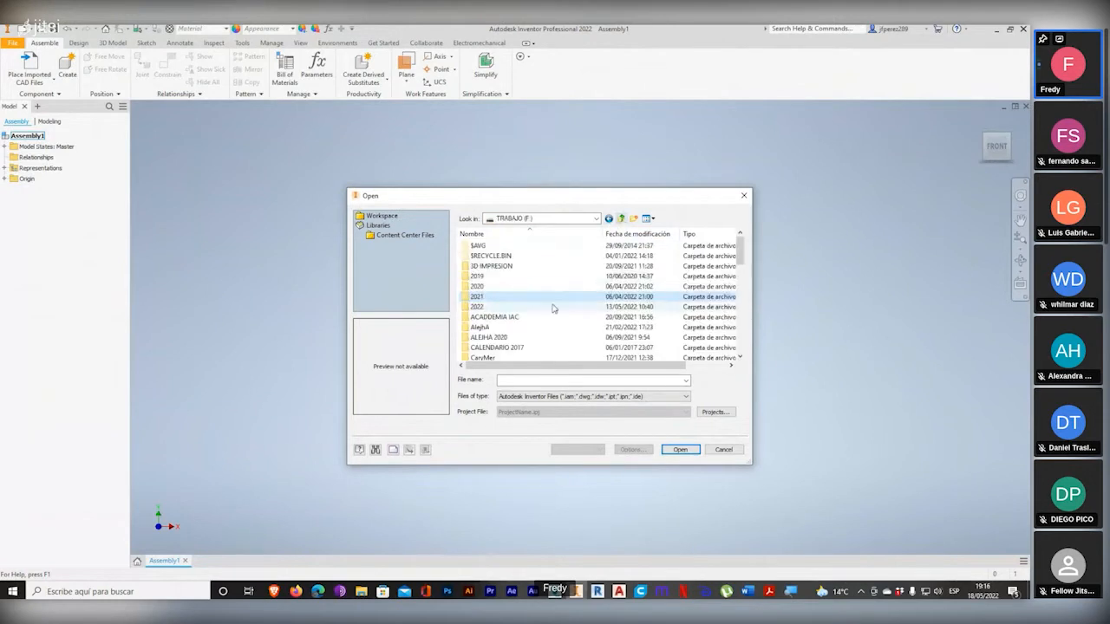
# Step: Search the ACADDEMIA IAC folder's Curso completo inventor and 03 Parametrización y automatización subfolders for an example model
pyautogui.doubleClick(497, 319)
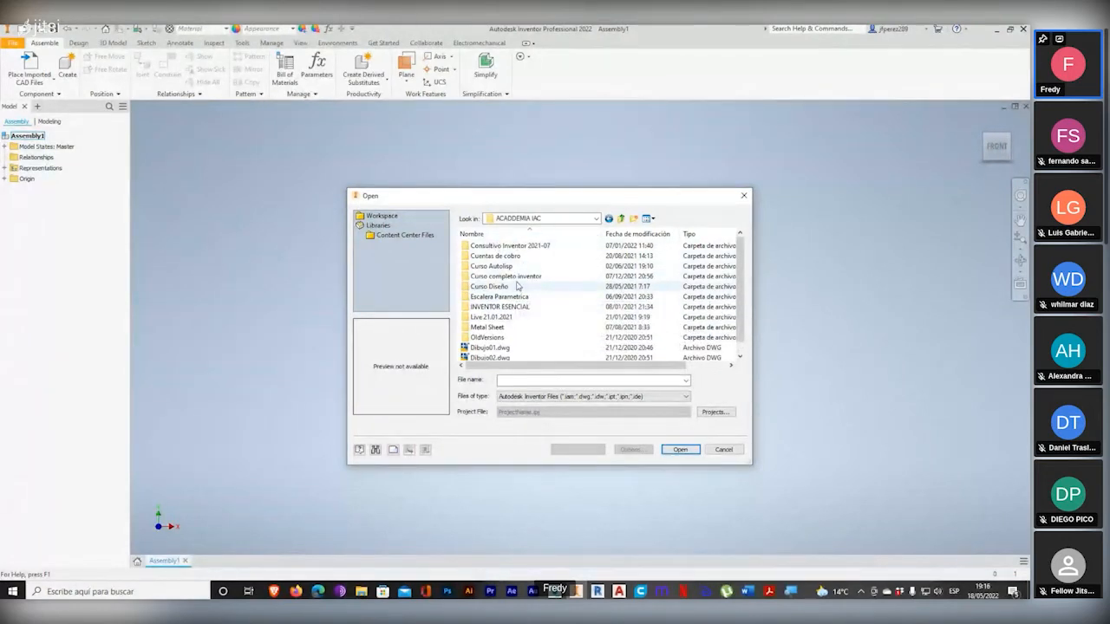
pyautogui.doubleClick(517, 278)
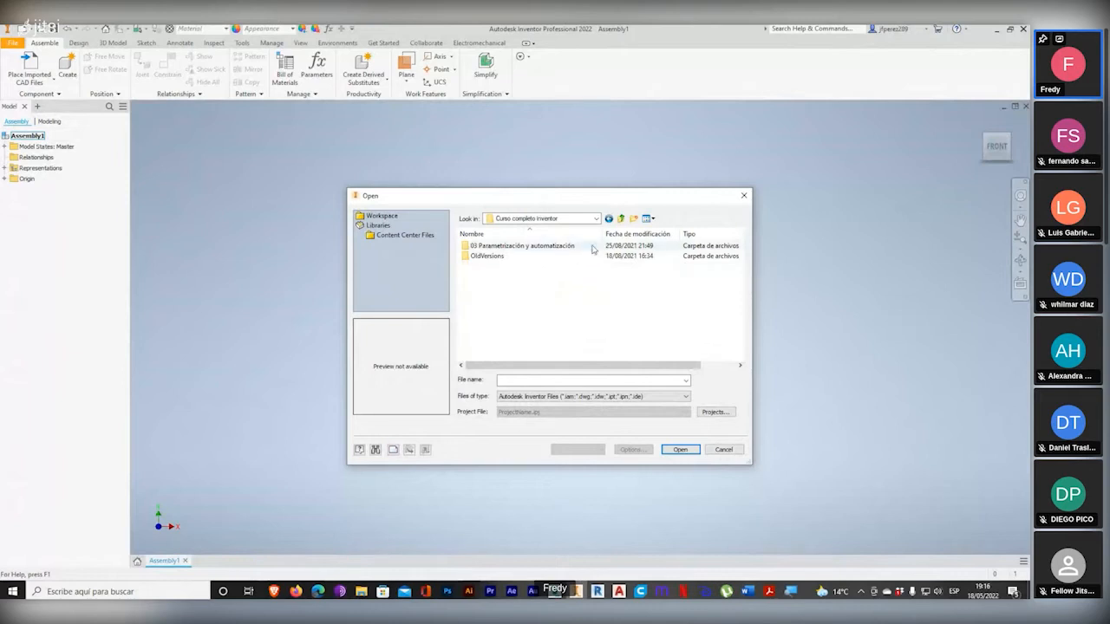
pyautogui.doubleClick(542, 248)
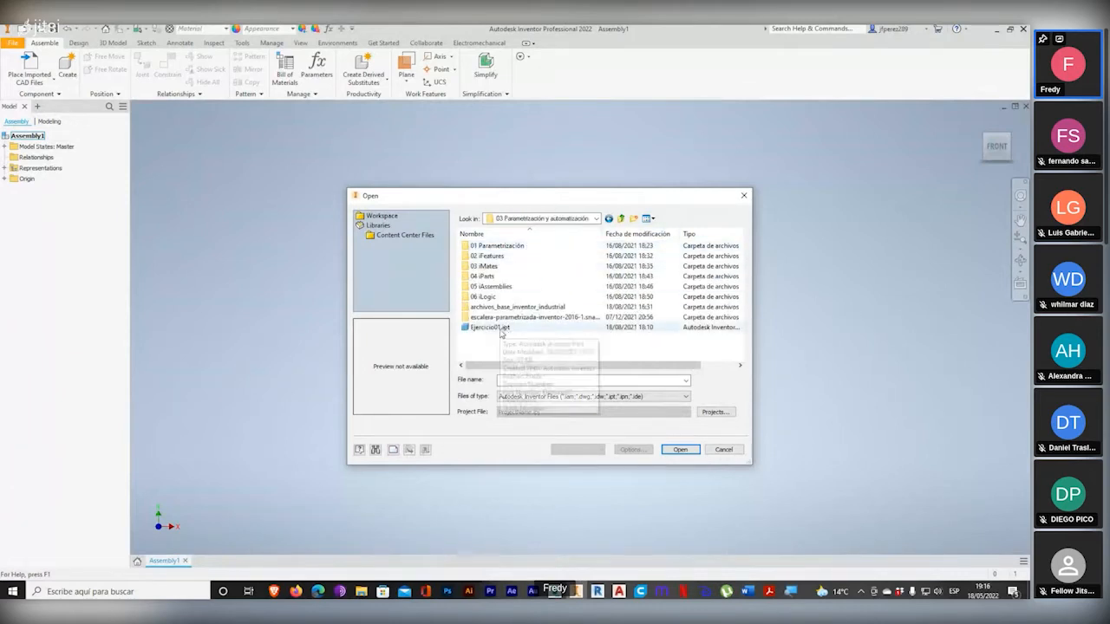
pyautogui.click(499, 330)
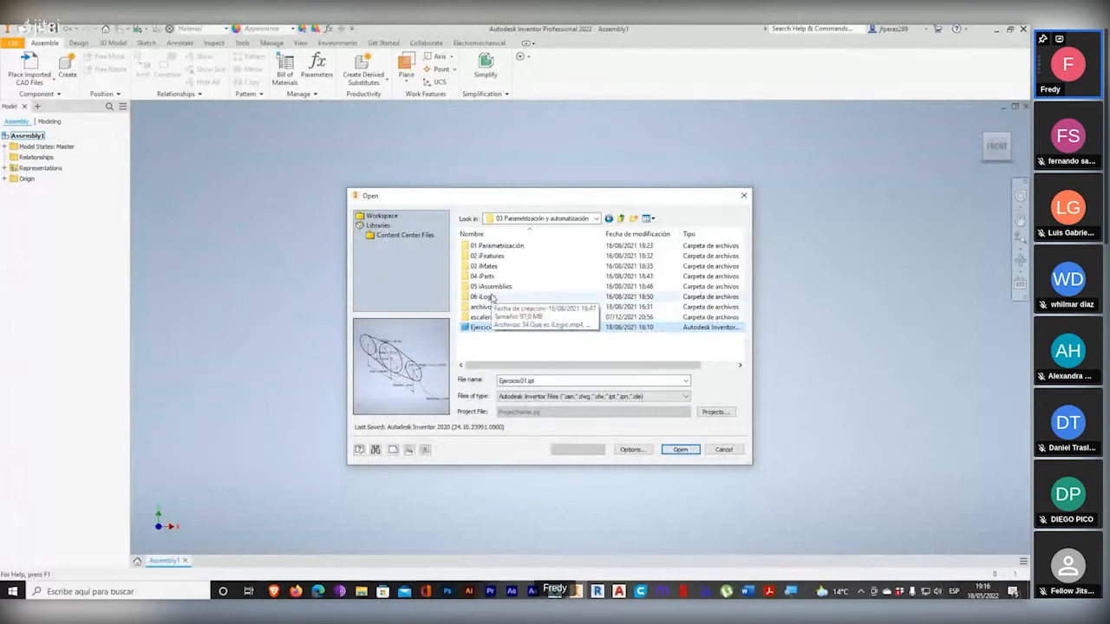
pyautogui.doubleClick(486, 297)
pyautogui.press('BackSpace')
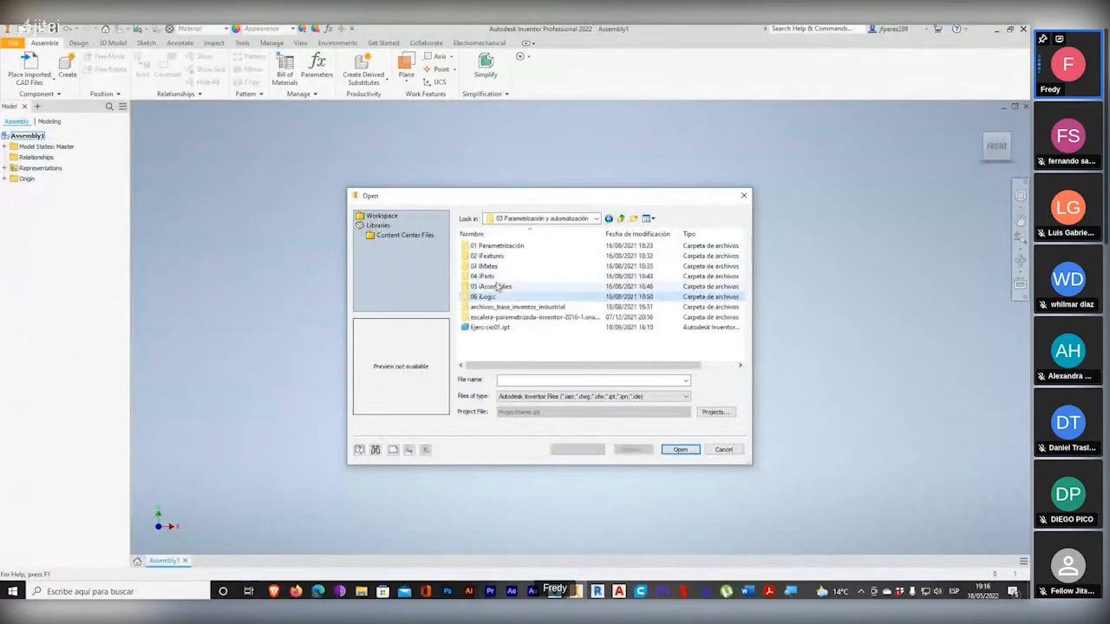
pyautogui.doubleClick(493, 291)
pyautogui.click(621, 218)
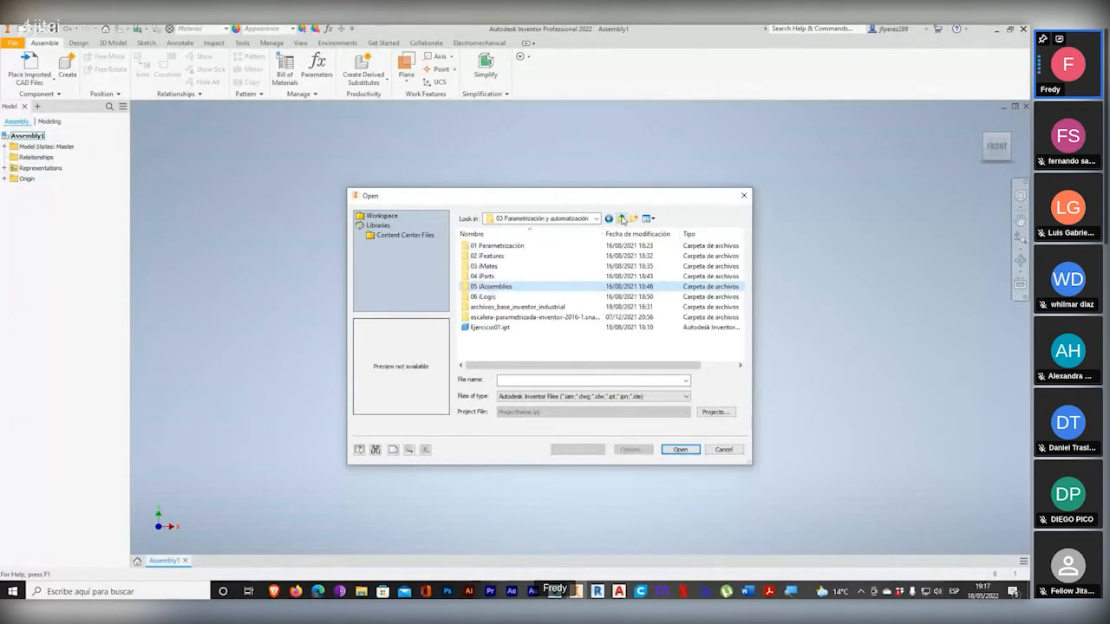
pyautogui.doubleClick(513, 247)
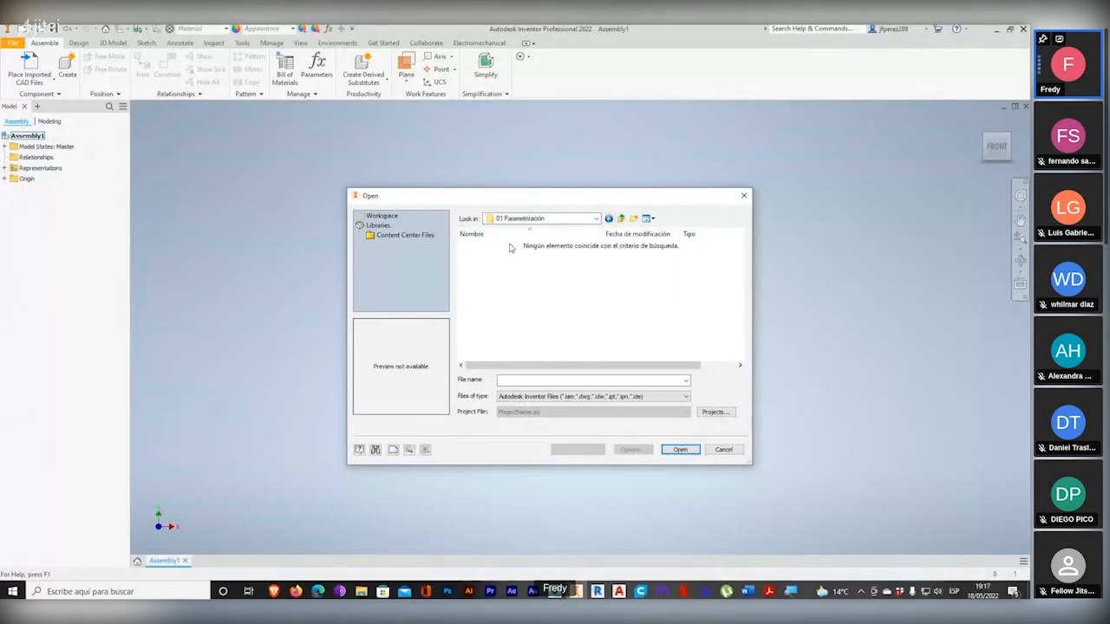
pyautogui.click(621, 218)
pyautogui.click(621, 219)
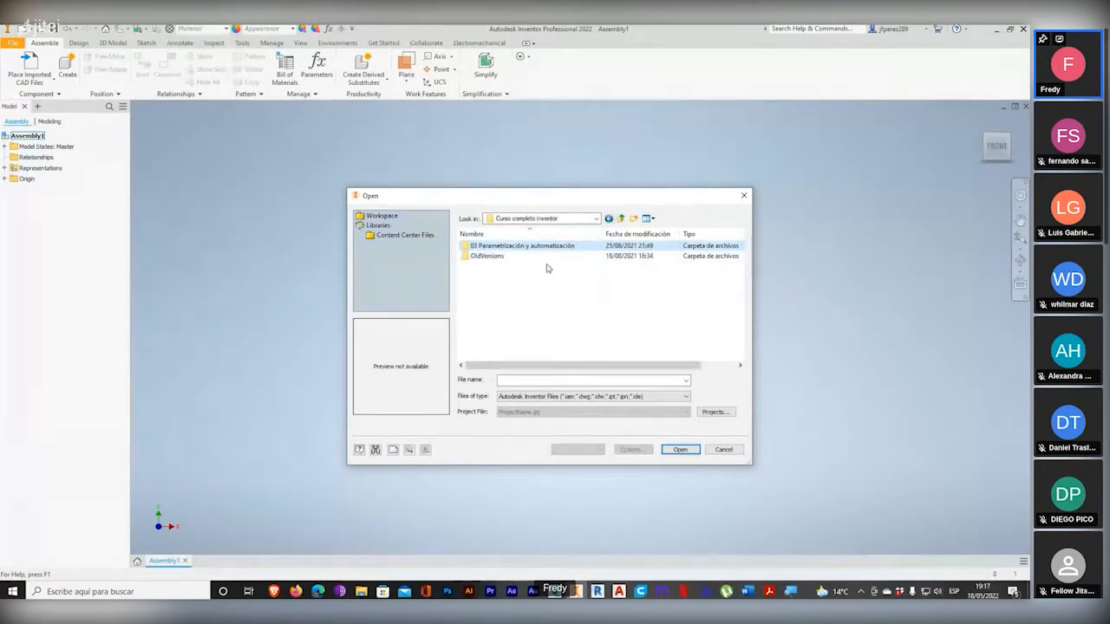
pyautogui.click(621, 218)
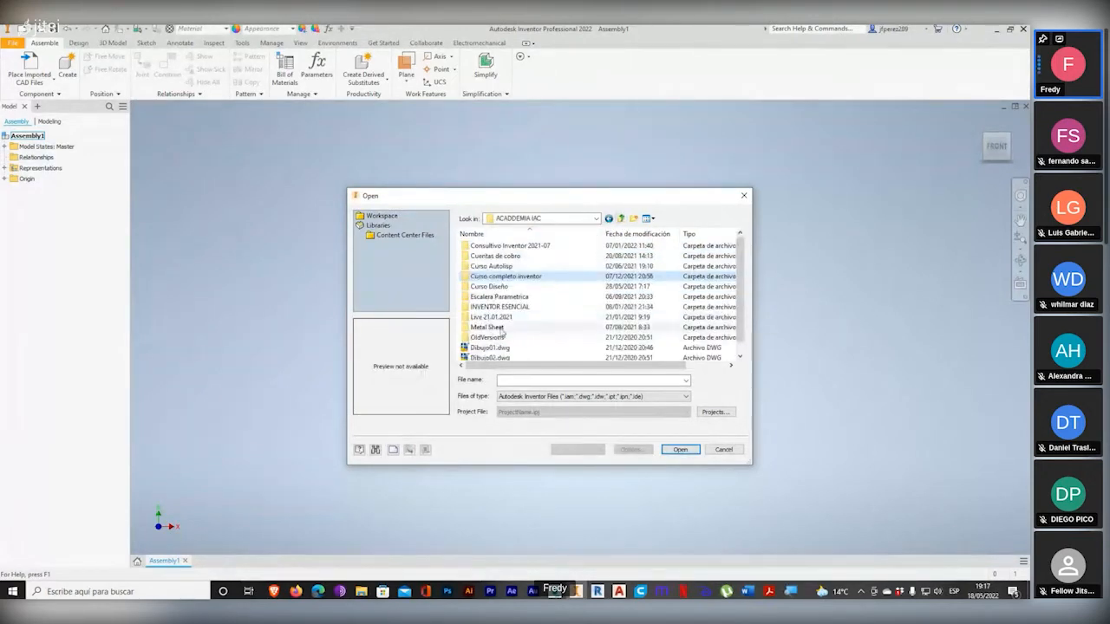
# Step: Open EscaleraParam.iam from the Escalera Parametrica folder despite its location outside the active project, and close it after viewing
pyautogui.click(500, 300)
pyautogui.doubleClick(500, 300)
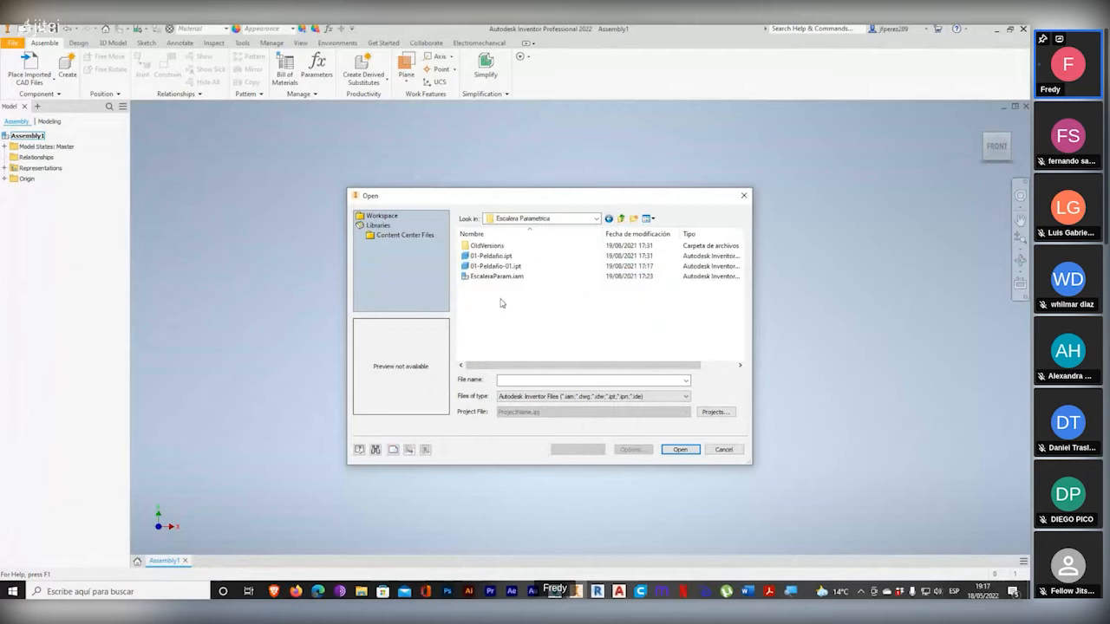
pyautogui.click(496, 276)
pyautogui.click(691, 450)
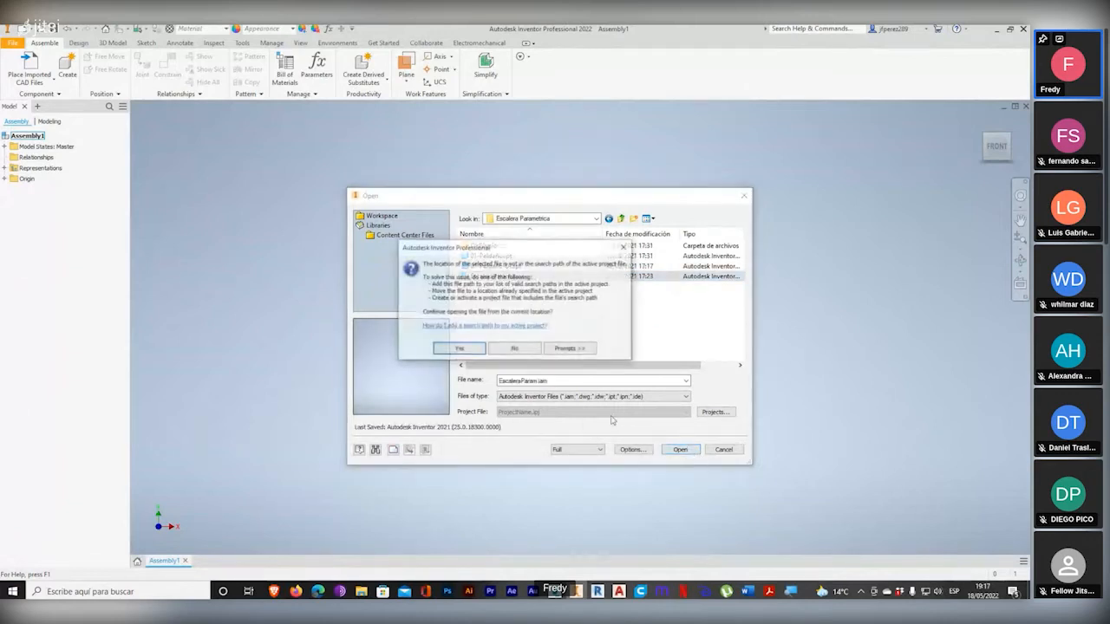
pyautogui.click(464, 350)
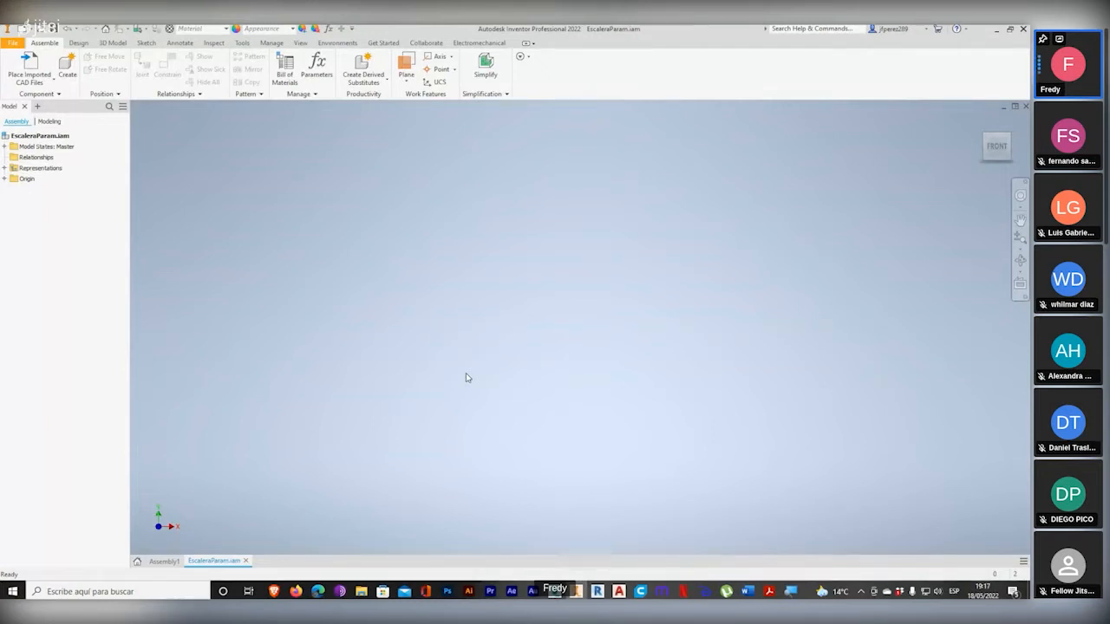
pyautogui.click(1026, 106)
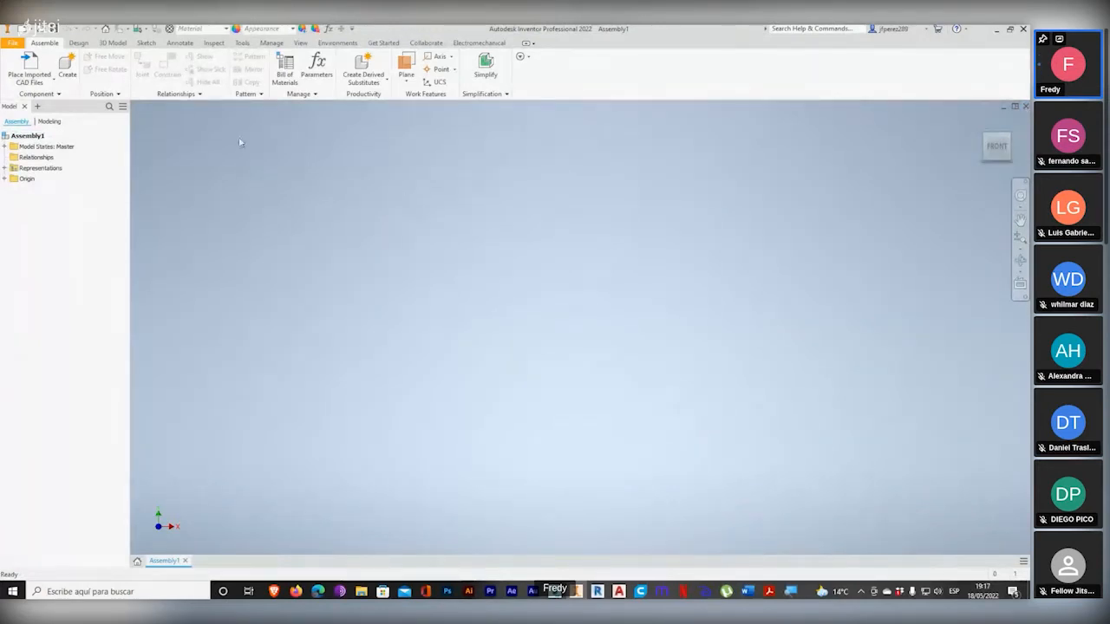
# Step: Start the Place command and choose Cabeza Inferior.ipt from the Nueva carpeta workspace as the component to insert
pyautogui.click(51, 87)
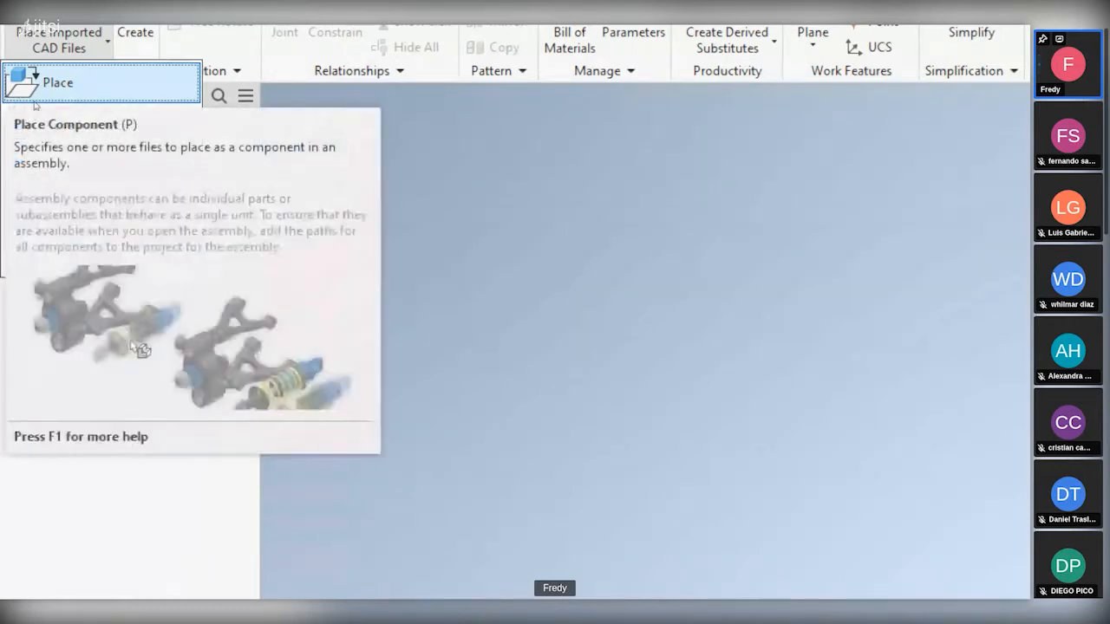
pyautogui.click(37, 101)
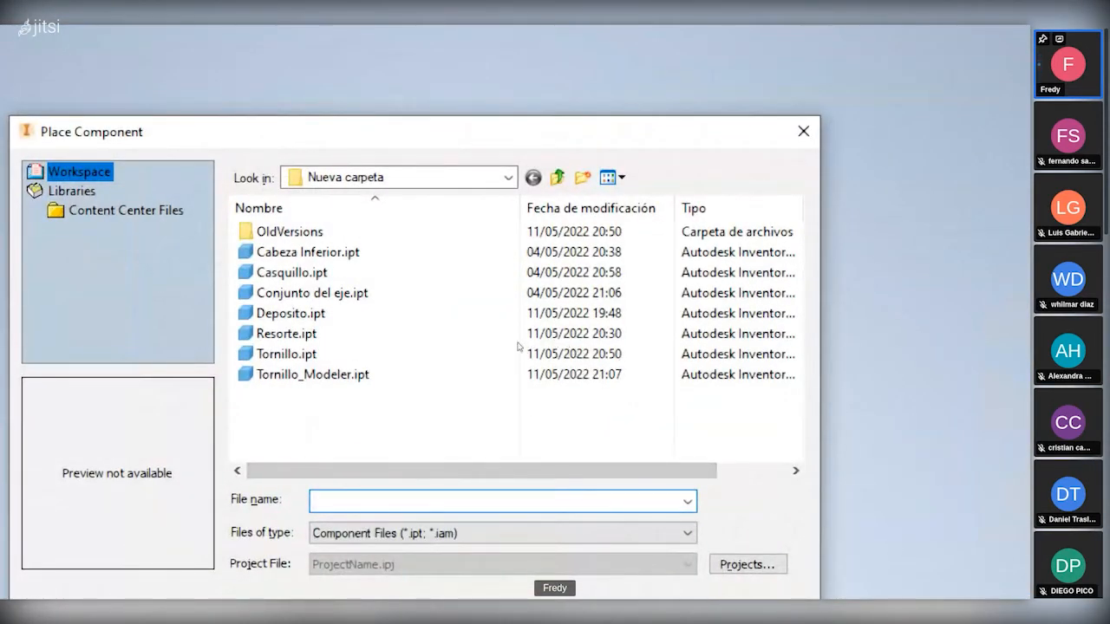
pyautogui.click(507, 255)
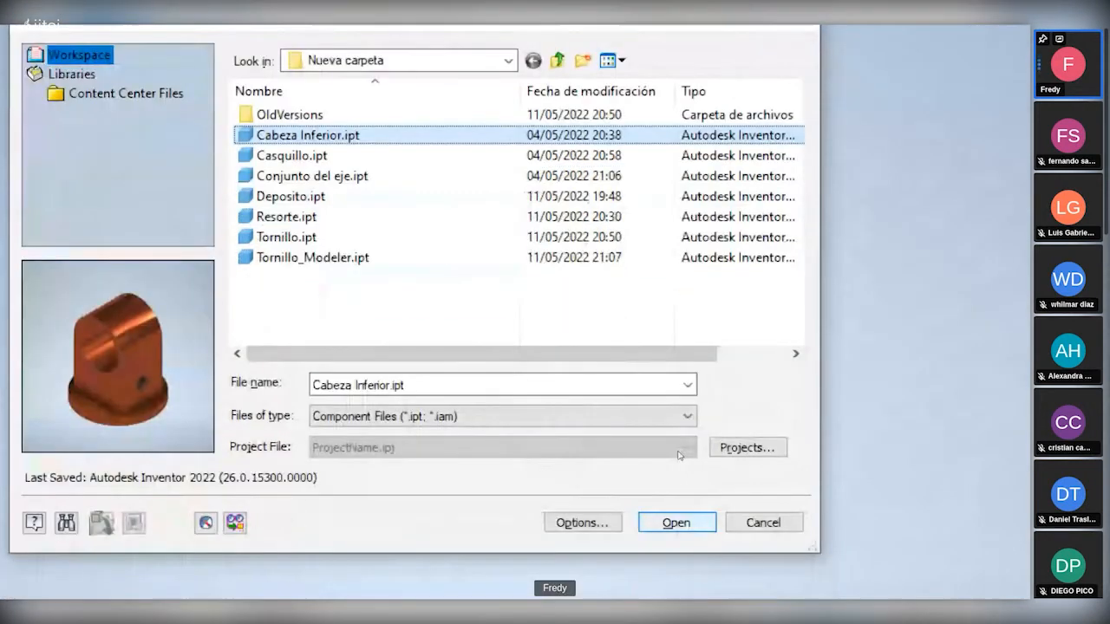
pyautogui.click(677, 522)
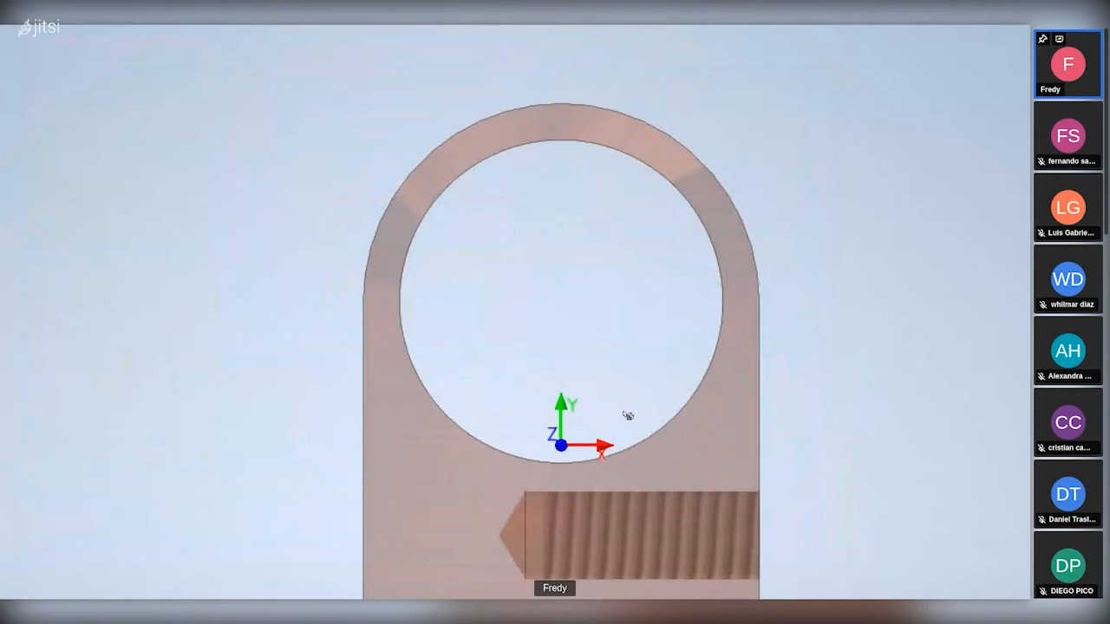
# Step: Place one instance of the Cabeza Inferior part freely in the empty assembly's graphics area
pyautogui.press('super+minus')
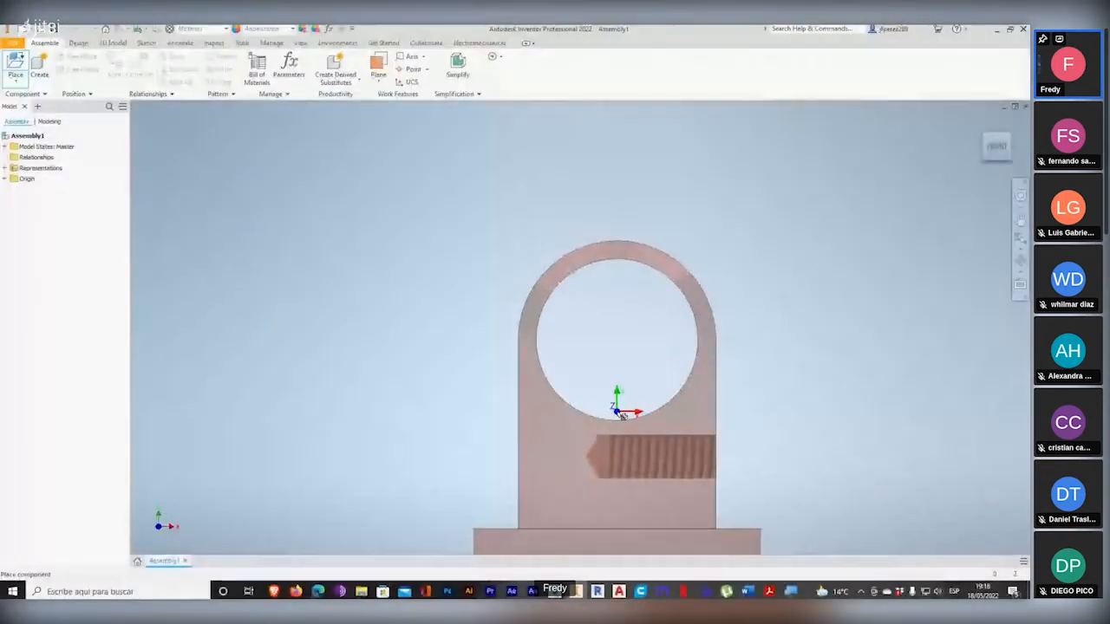
pyautogui.press('alt')
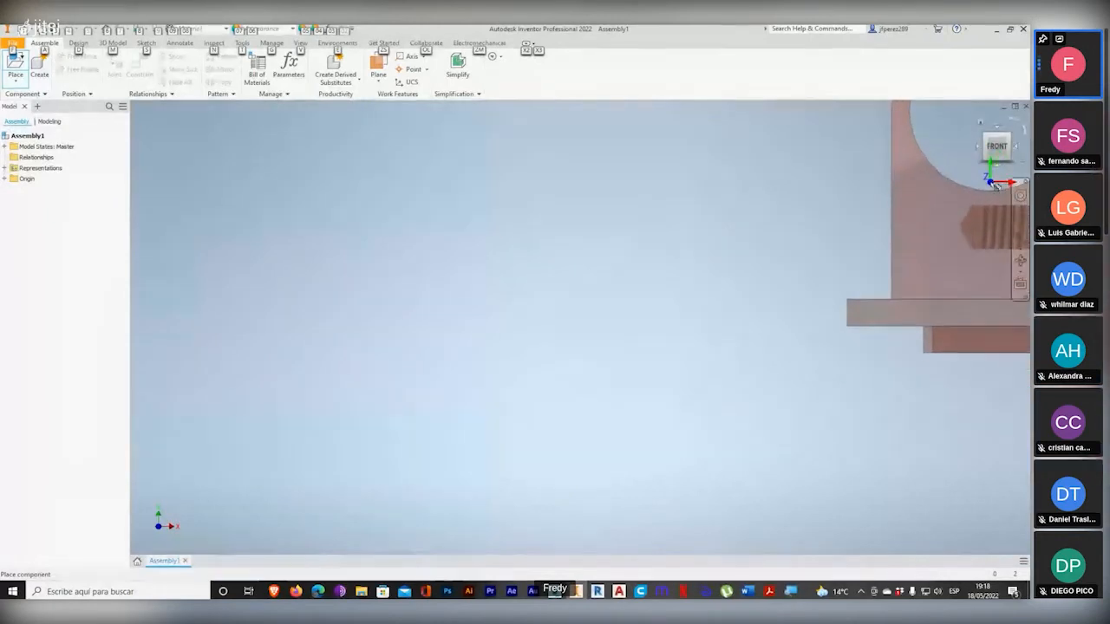
pyautogui.press('super+plus')
pyautogui.press('super+minus')
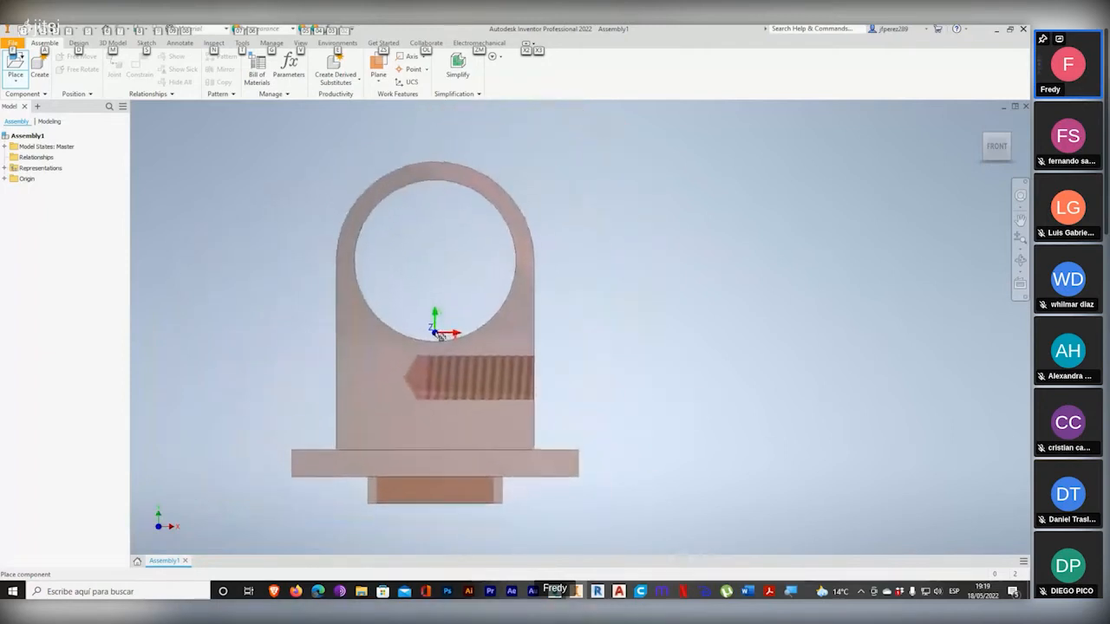
pyautogui.click(423, 317)
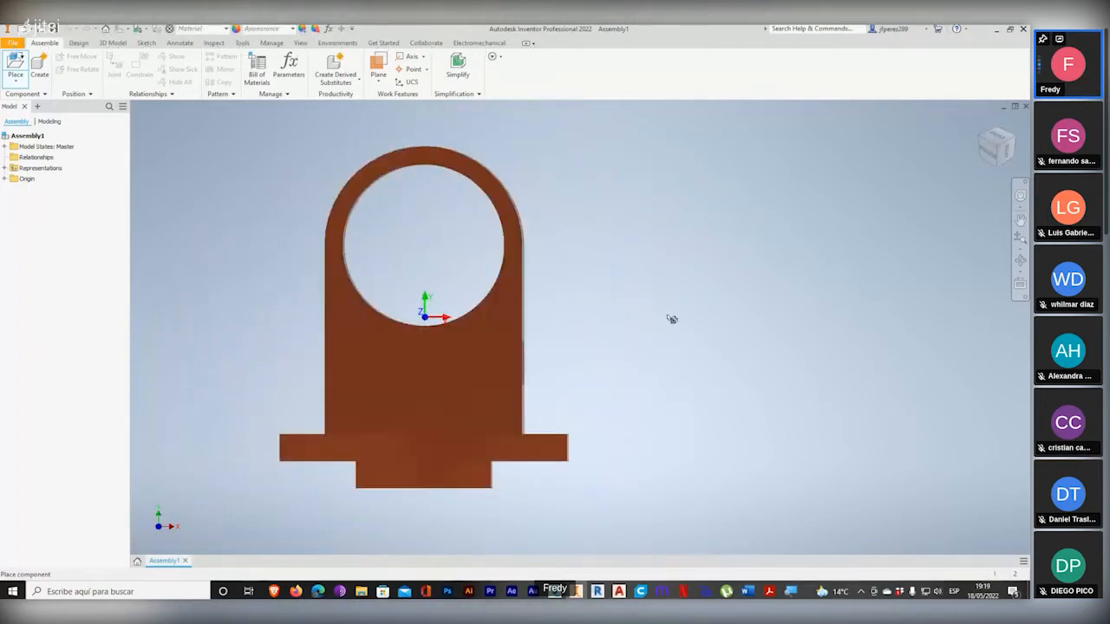
pyautogui.moveTo(667, 421); pyautogui.dragTo(521, 373, button='middle')
pyautogui.scroll(-3, 521, 372)
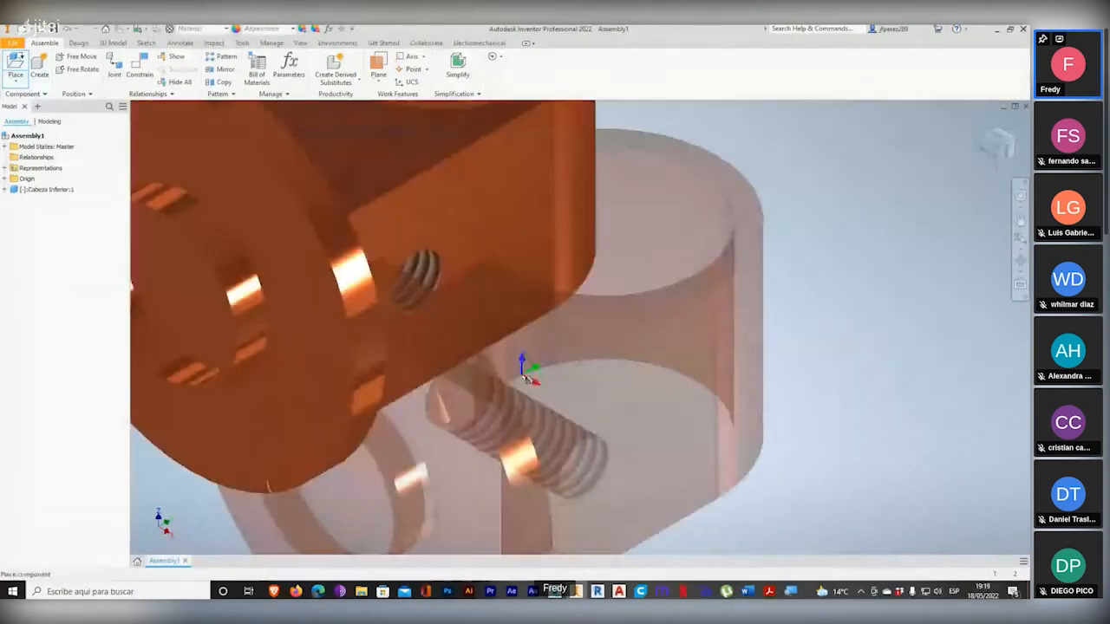
# Step: Place three more instances of the Cabeza Inferior part at separate free positions around the first one
pyautogui.scroll(5, 521, 373)
pyautogui.moveTo(624, 408); pyautogui.dragTo(528, 315, button='middle')
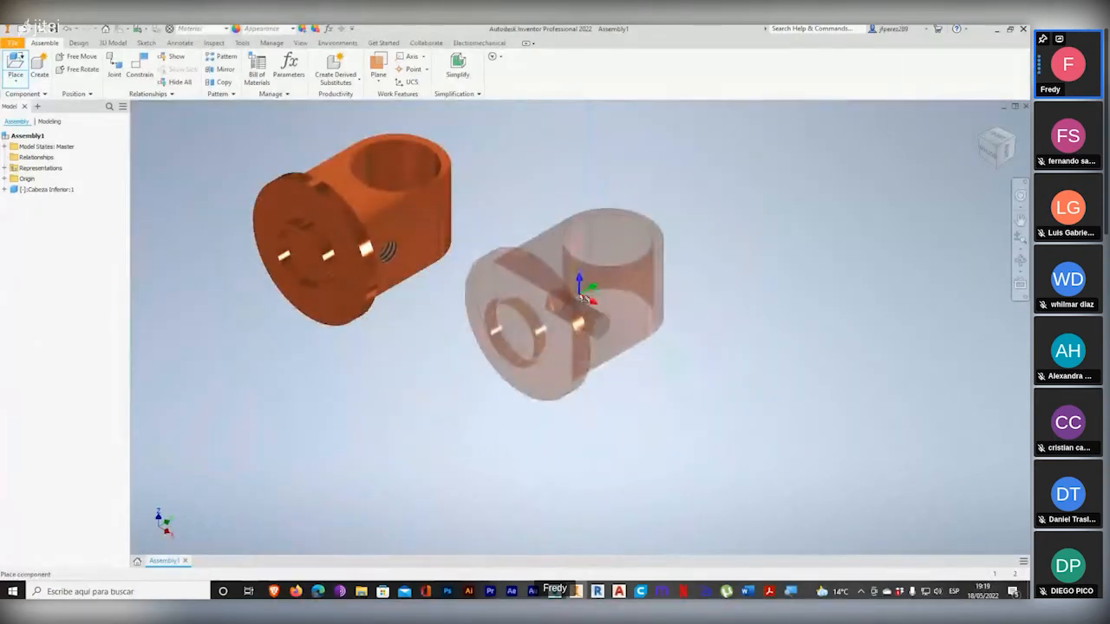
pyautogui.click(554, 290)
pyautogui.click(791, 368)
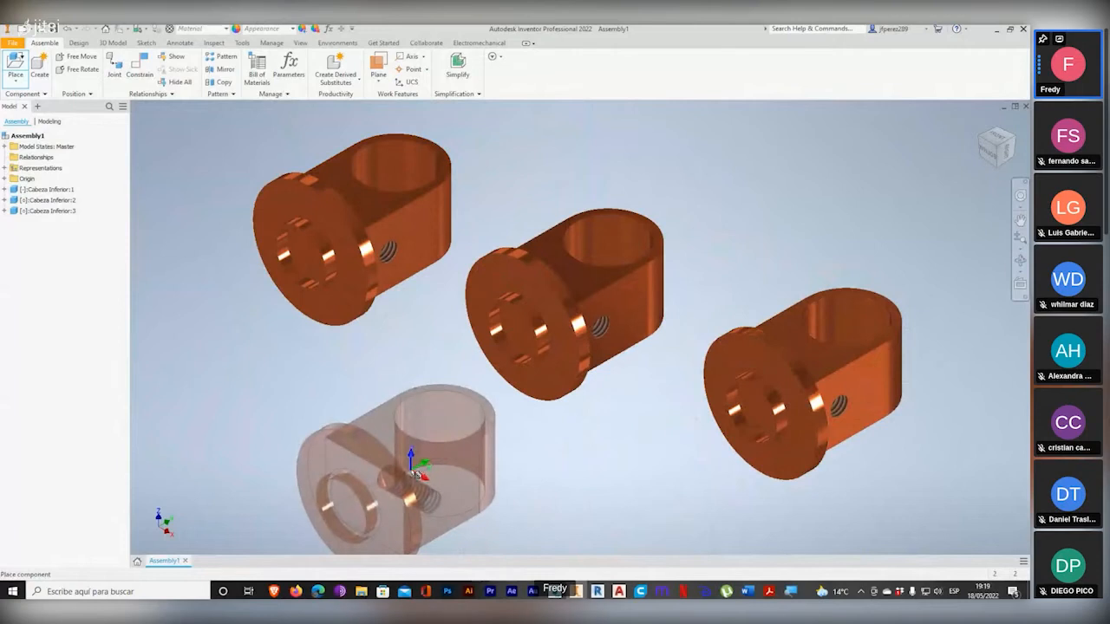
pyautogui.click(419, 475)
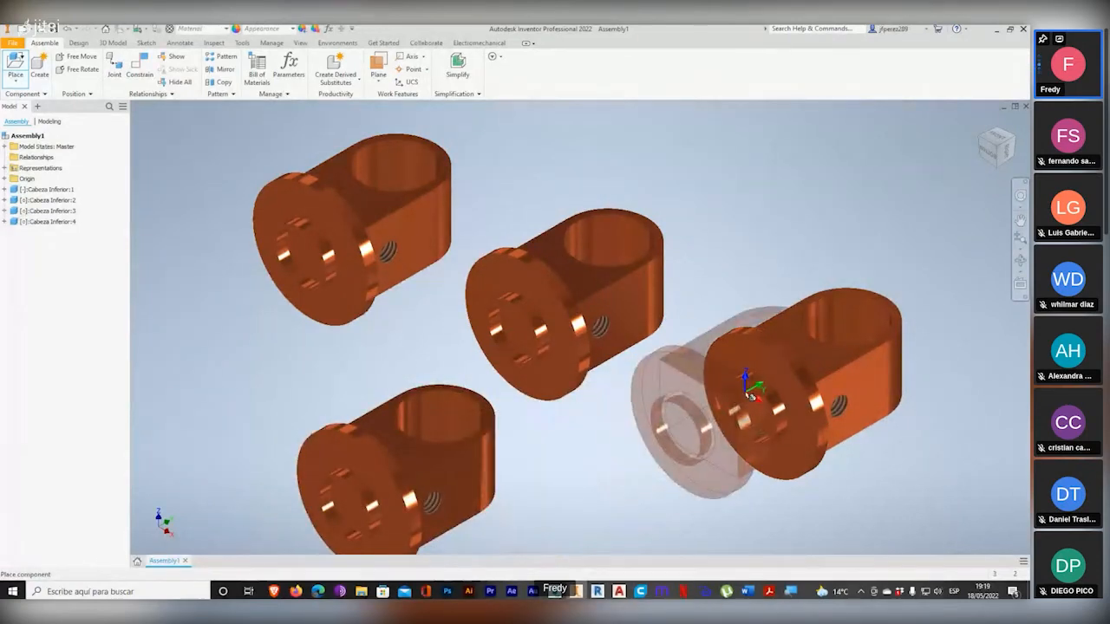
pyautogui.hotkey('alt', 'Tab')
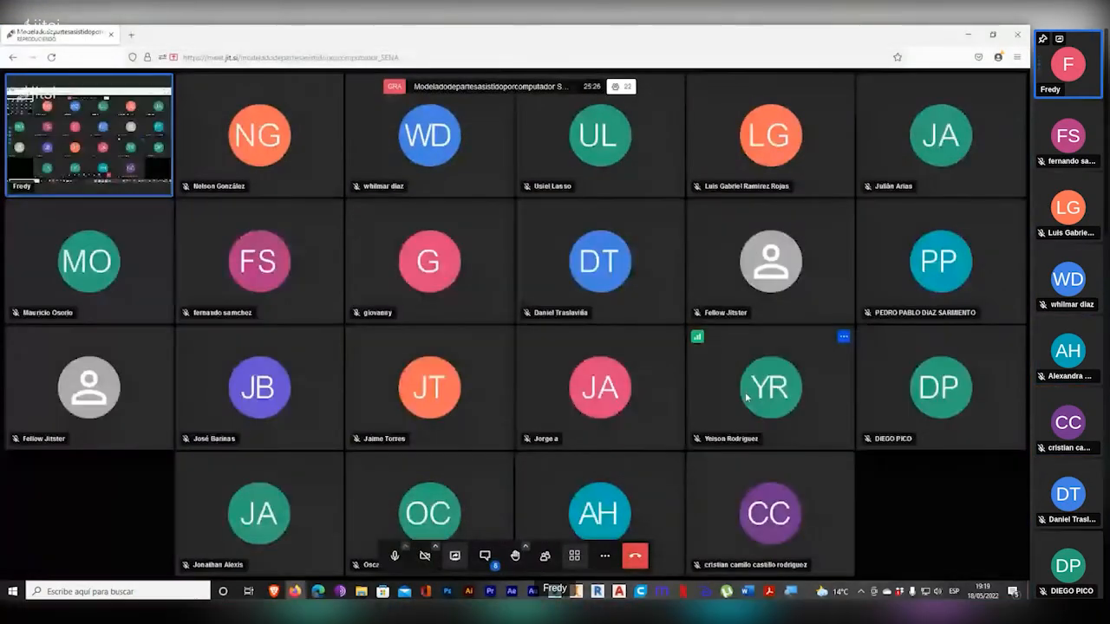
pyautogui.hotkey('alt', 'Tab')
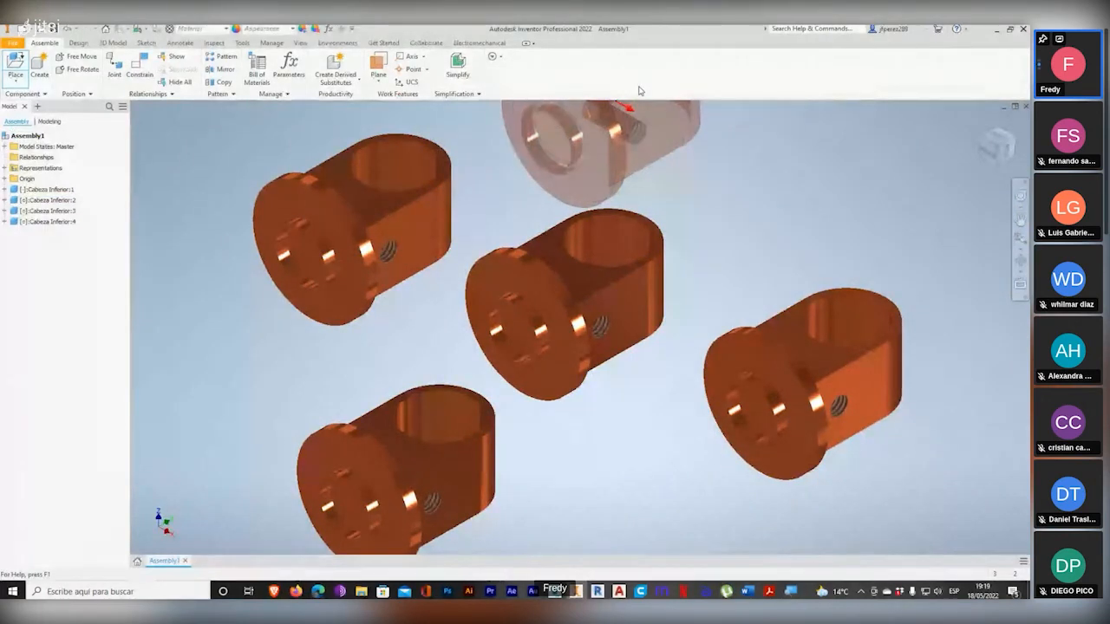
pyautogui.hotkey('alt', 'Tab')
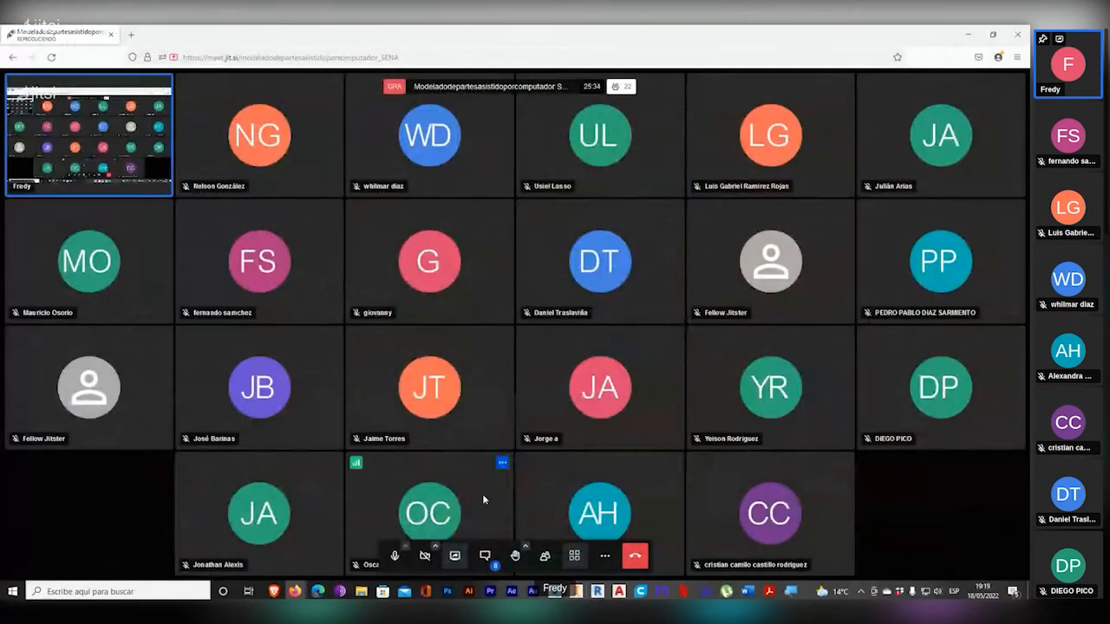
pyautogui.hotkey('alt', 'Tab')
# Step: End the Place command without adding another Cabeza Inferior instance
pyautogui.scroll(3, 620, 414)
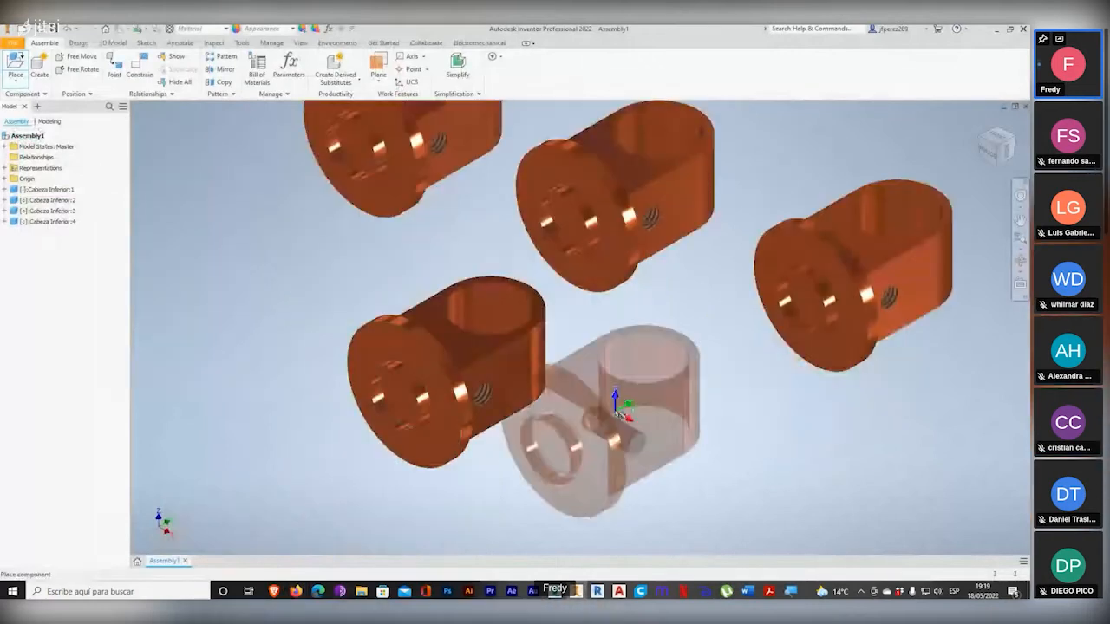
pyautogui.click(16, 66)
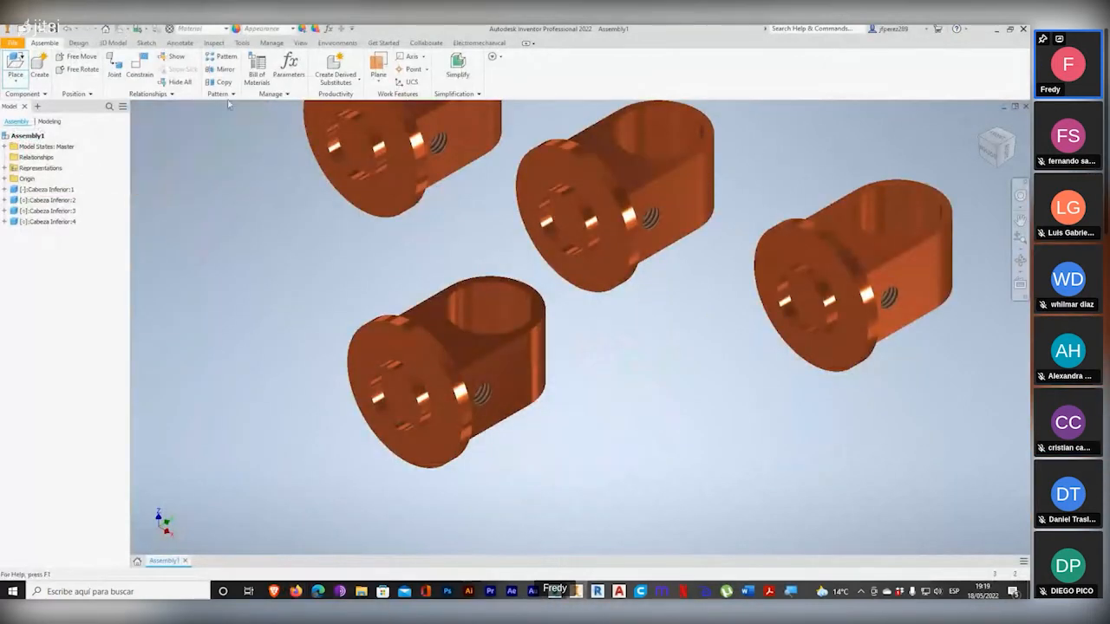
pyautogui.moveTo(356, 309); pyautogui.dragTo(347, 335, button='middle')
pyautogui.moveTo(404, 274); pyautogui.dragTo(392, 350, button='middle')
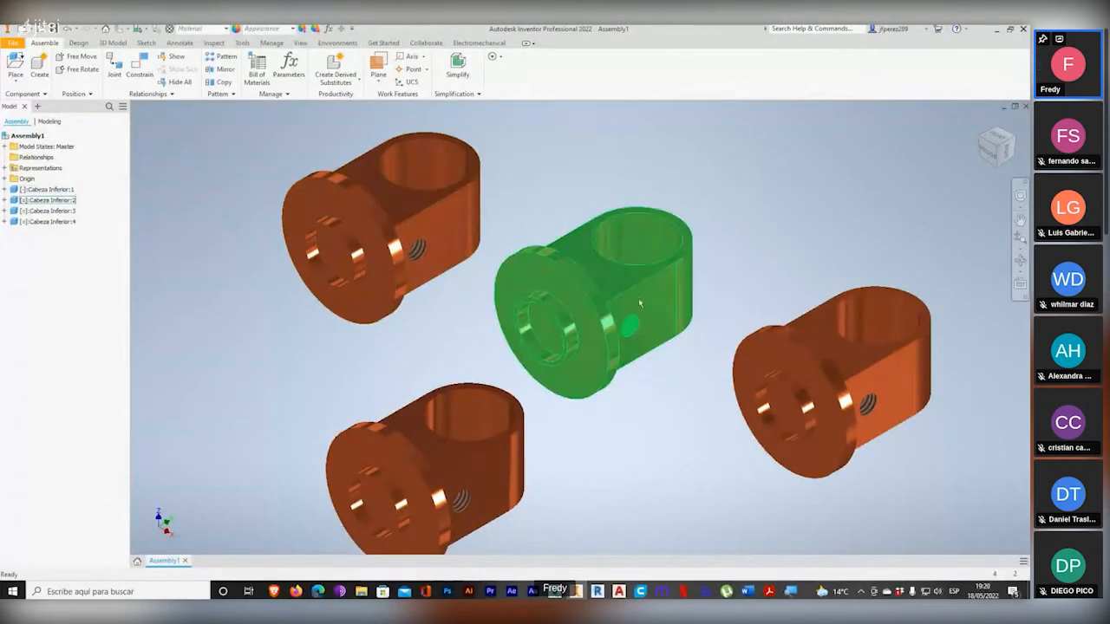
# Step: Examine the four Cabeza Inferior instances and their grounded or free markers in the assembly's component tree
pyautogui.click(770, 369)
pyautogui.click(533, 353)
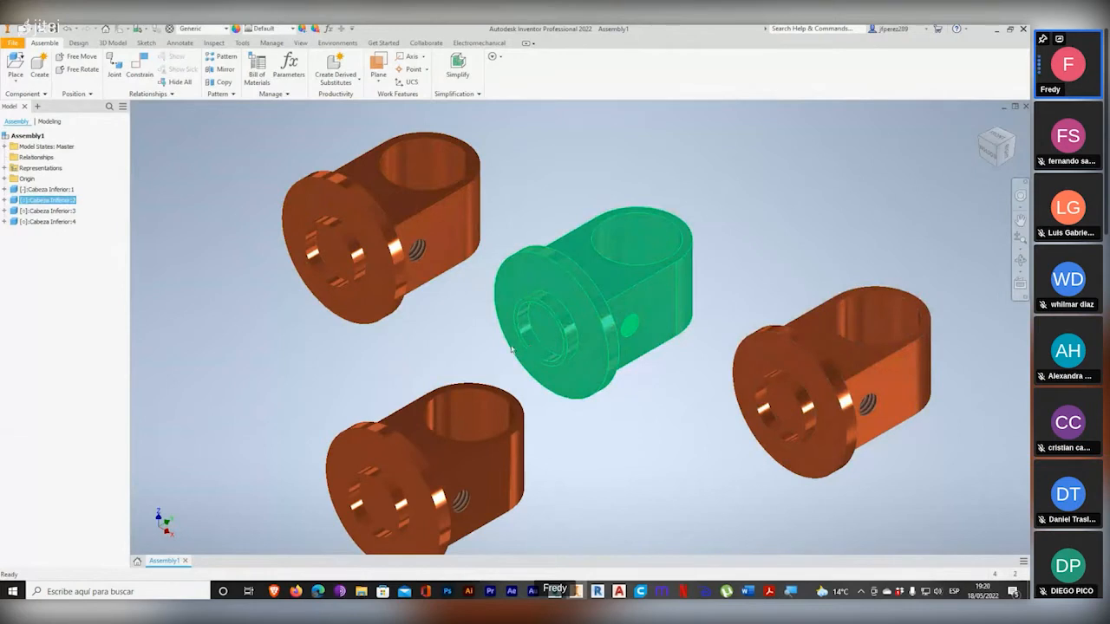
pyautogui.click(364, 365)
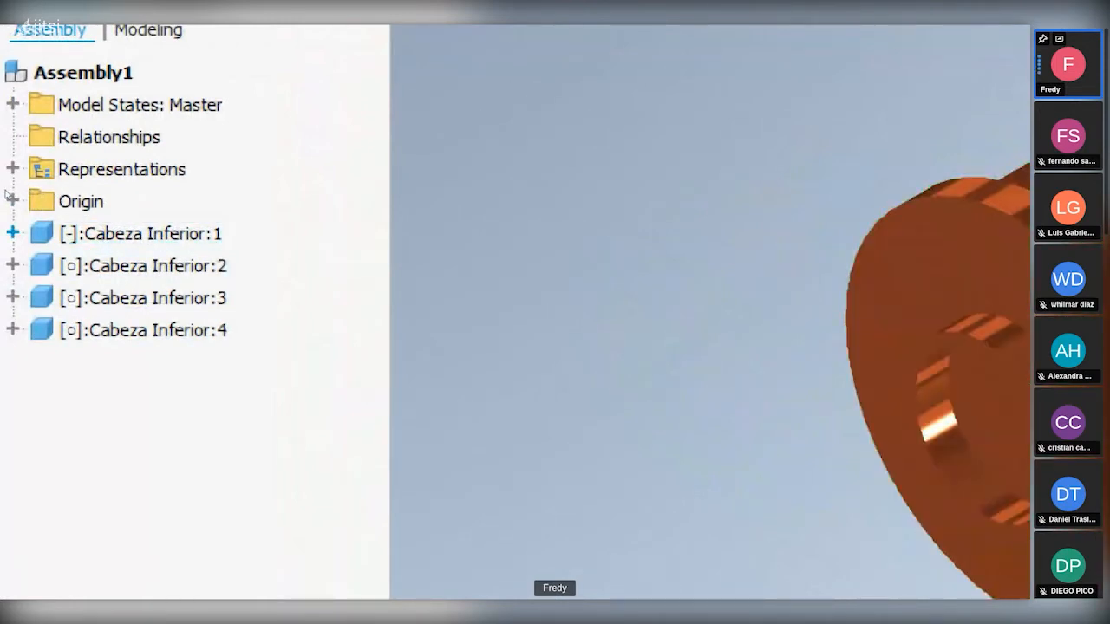
pyautogui.click(12, 232)
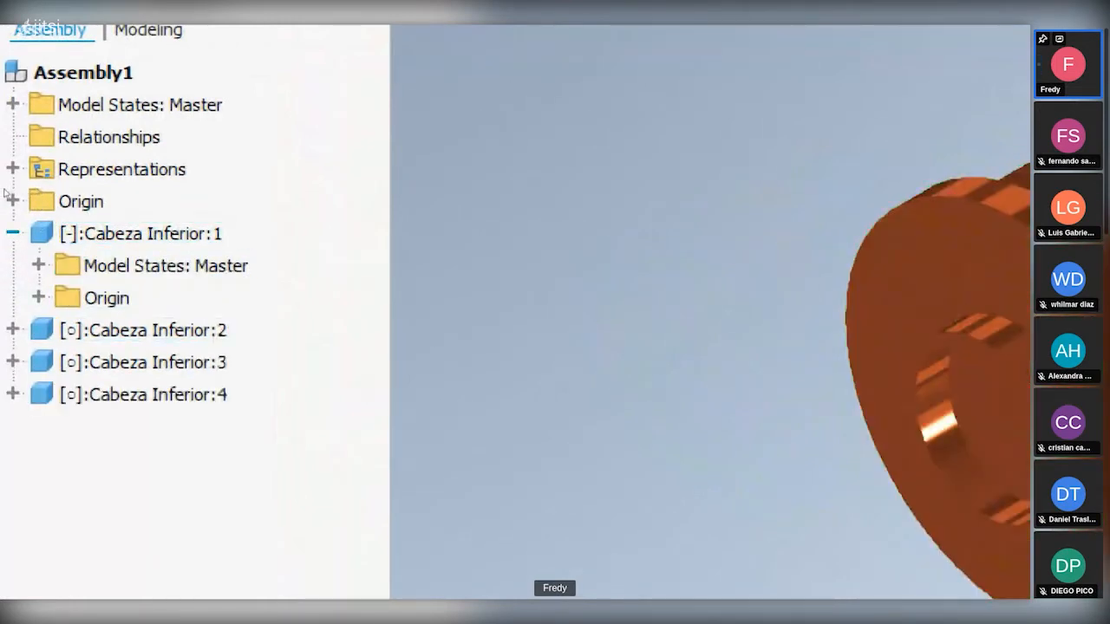
pyautogui.click(12, 233)
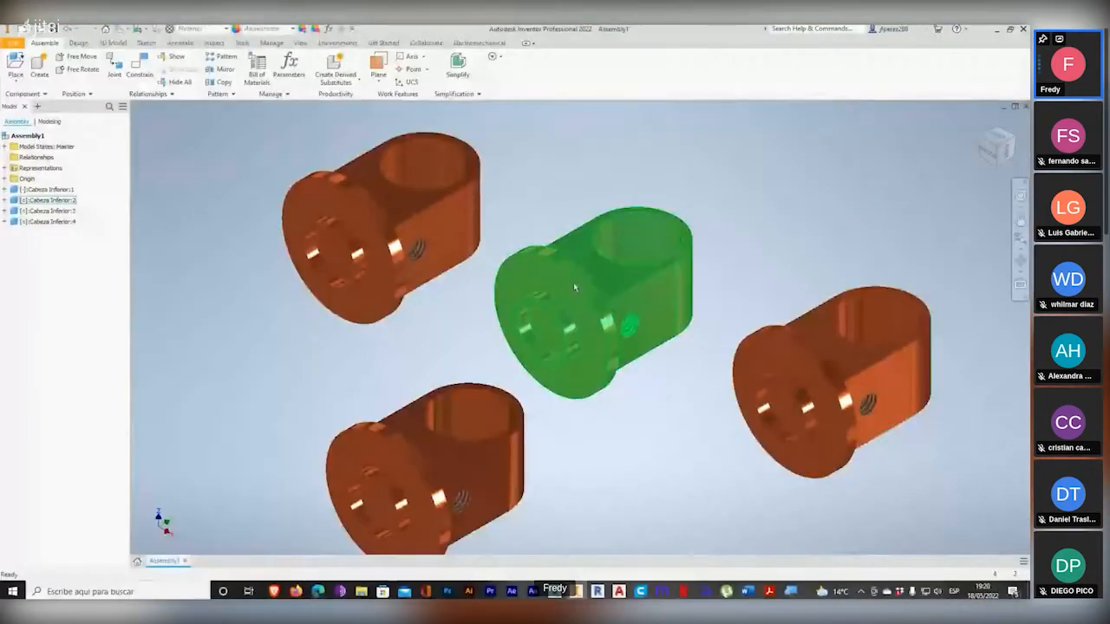
# Step: Delete the second, third and fourth Cabeza Inferior instances, keeping only the grounded first one
pyautogui.click(607, 286)
pyautogui.press('Delete')
pyautogui.click(753, 351)
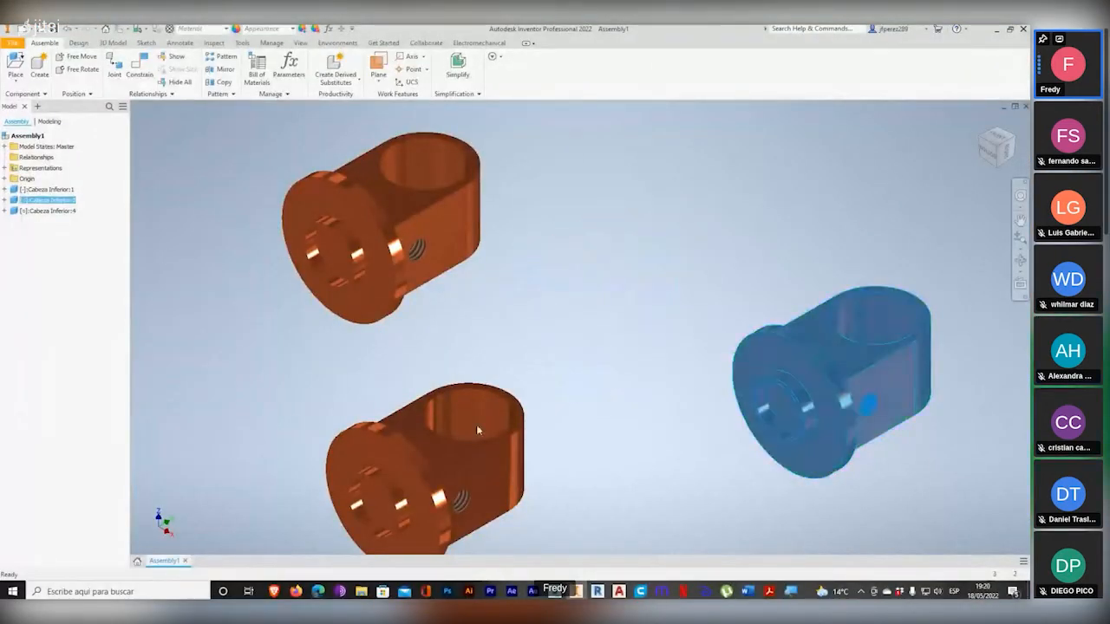
pyautogui.press('Delete')
pyautogui.click(469, 443)
pyautogui.press('Delete')
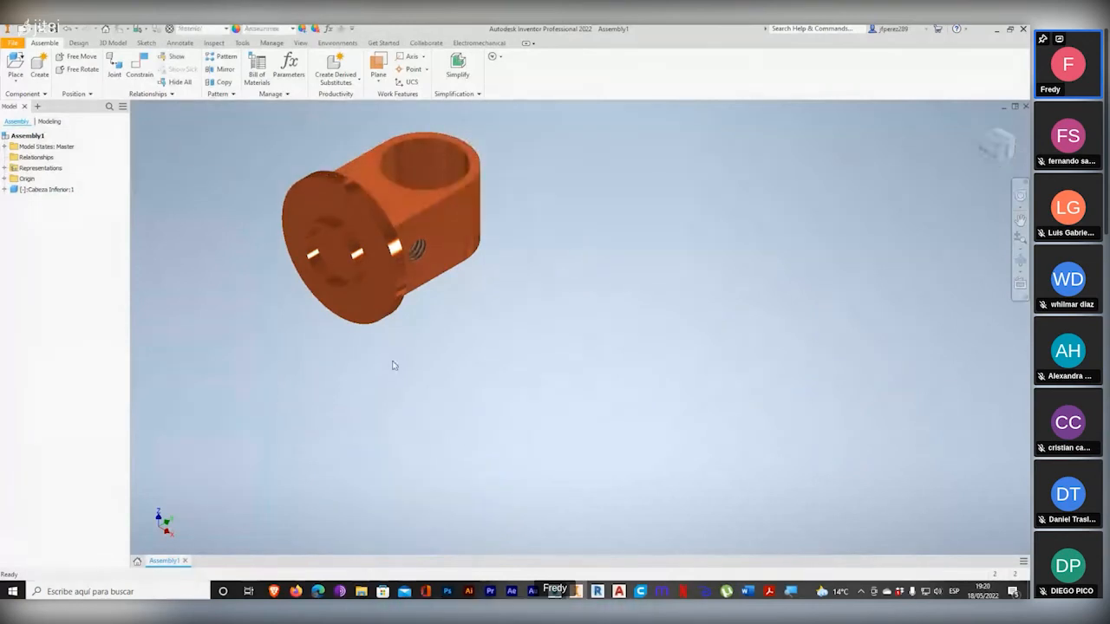
# Step: Set the assembly's visual style to Shaded with Edges
pyautogui.moveTo(302, 229); pyautogui.dragTo(396, 322, button='middle')
pyautogui.scroll(6, 396, 321)
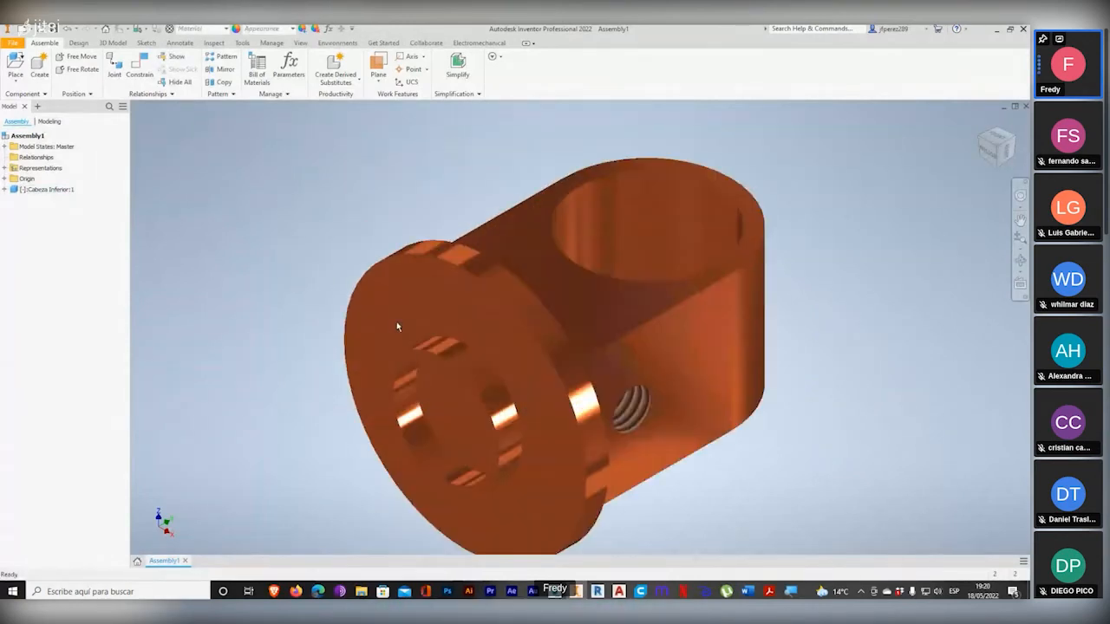
pyautogui.scroll(-5, 396, 322)
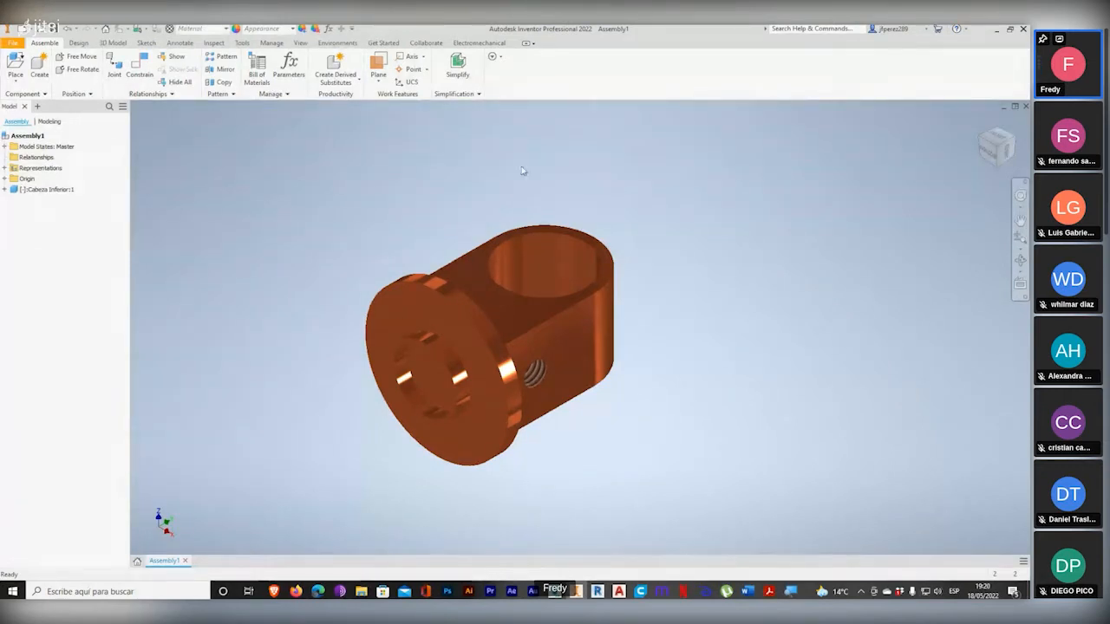
pyautogui.click(448, 348)
pyautogui.click(309, 154)
pyautogui.click(300, 43)
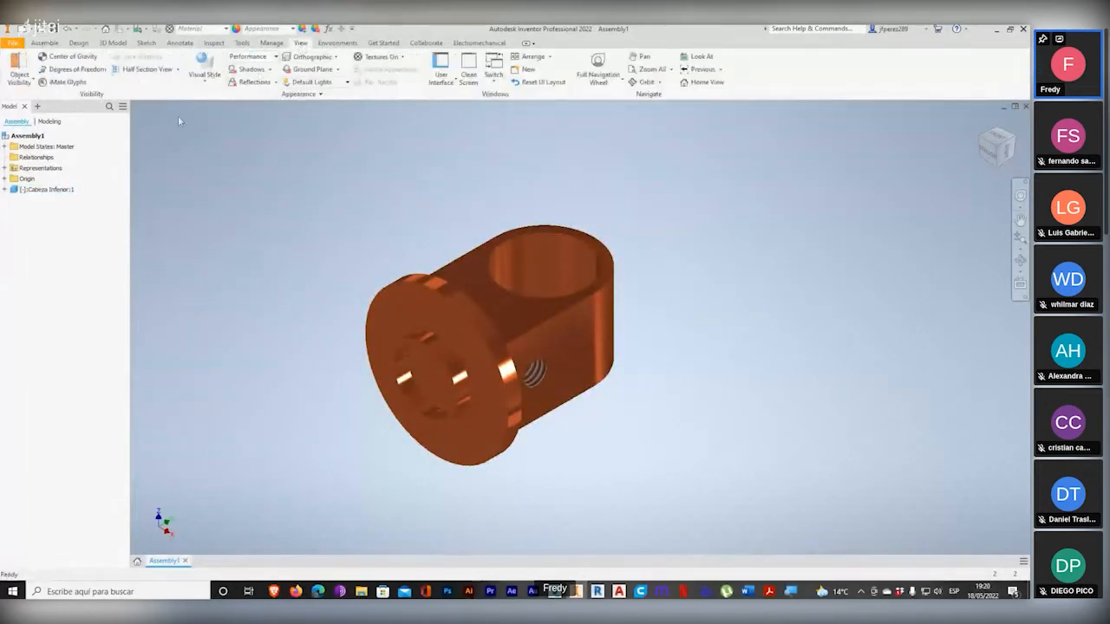
pyautogui.click(205, 69)
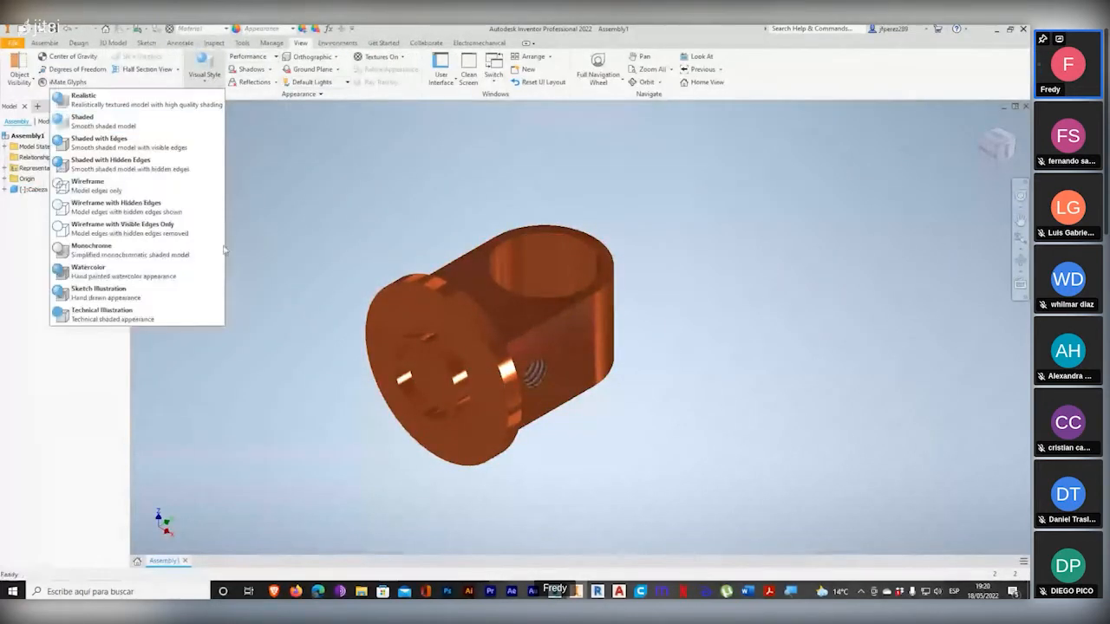
pyautogui.click(157, 149)
pyautogui.scroll(3, 439, 396)
pyautogui.moveTo(611, 396); pyautogui.dragTo(576, 403, button='middle')
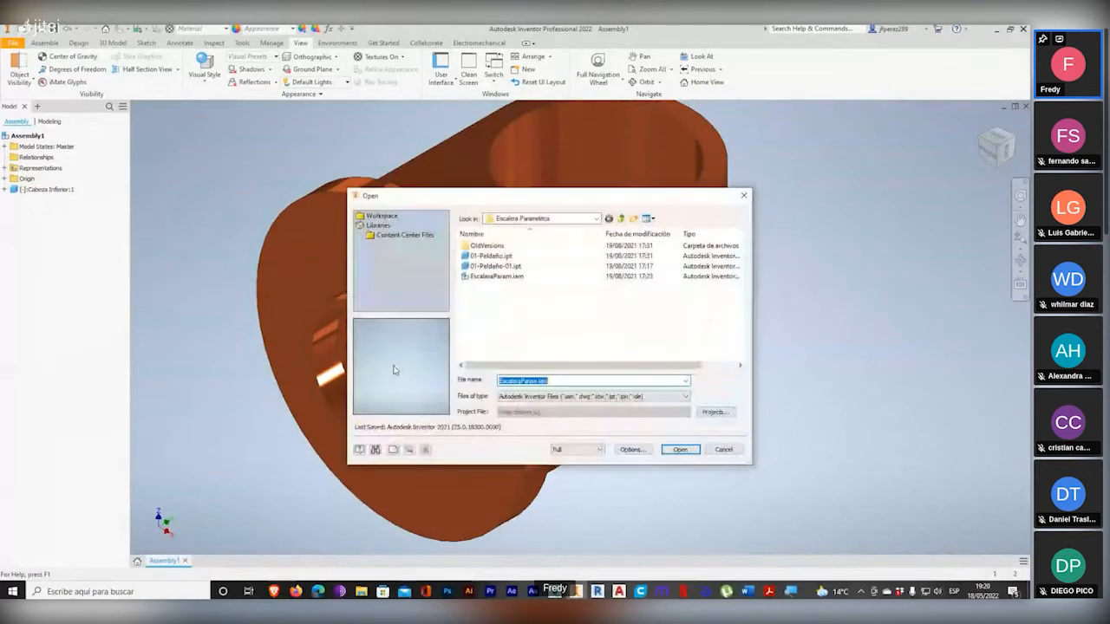
# Step: Browse for a file to open on the TRABAJO (F:) drive, through 2022, SENA and 004 COMPLEMENTARIOS into MODELADO 3D DE PIEZAS MECÁNICAS
pyautogui.click(596, 219)
pyautogui.click(512, 396)
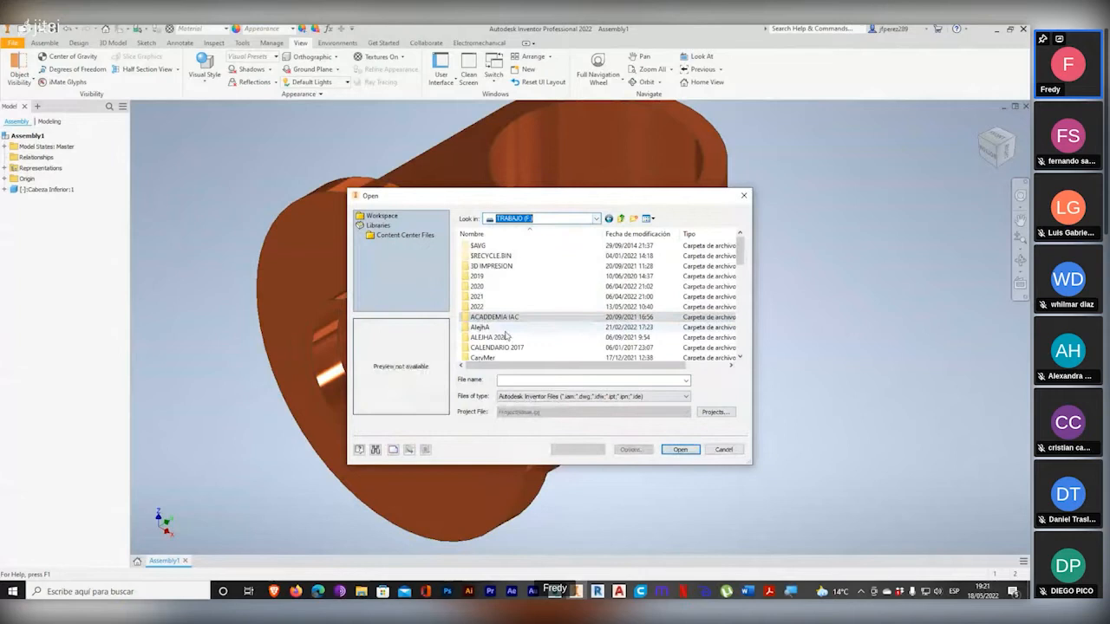
pyautogui.doubleClick(478, 306)
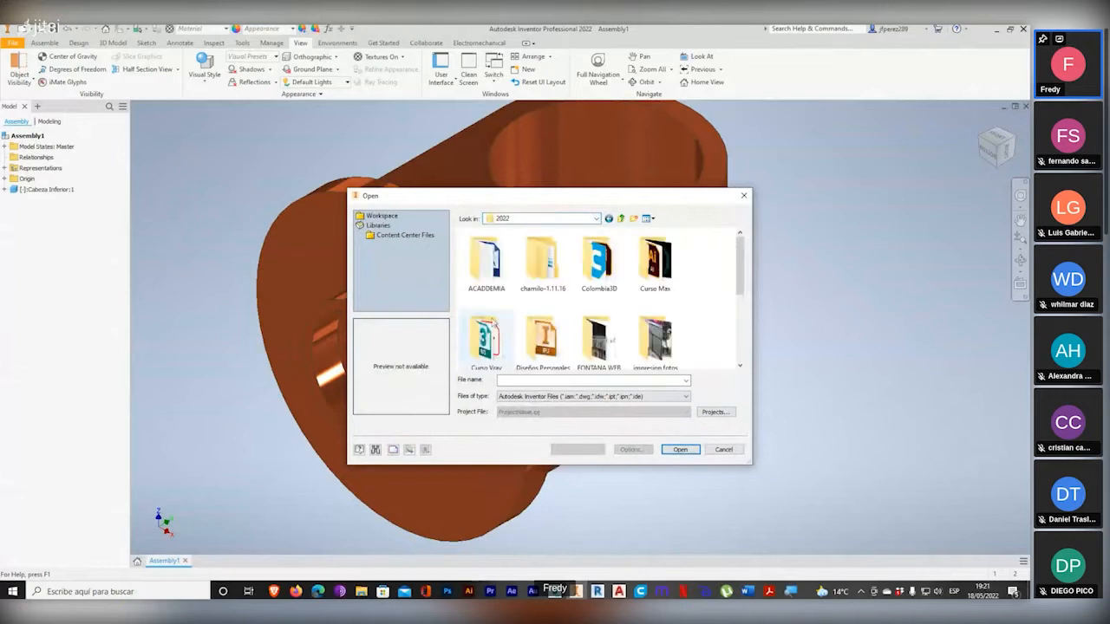
pyautogui.scroll(-1, 544, 350)
pyautogui.doubleClick(544, 346)
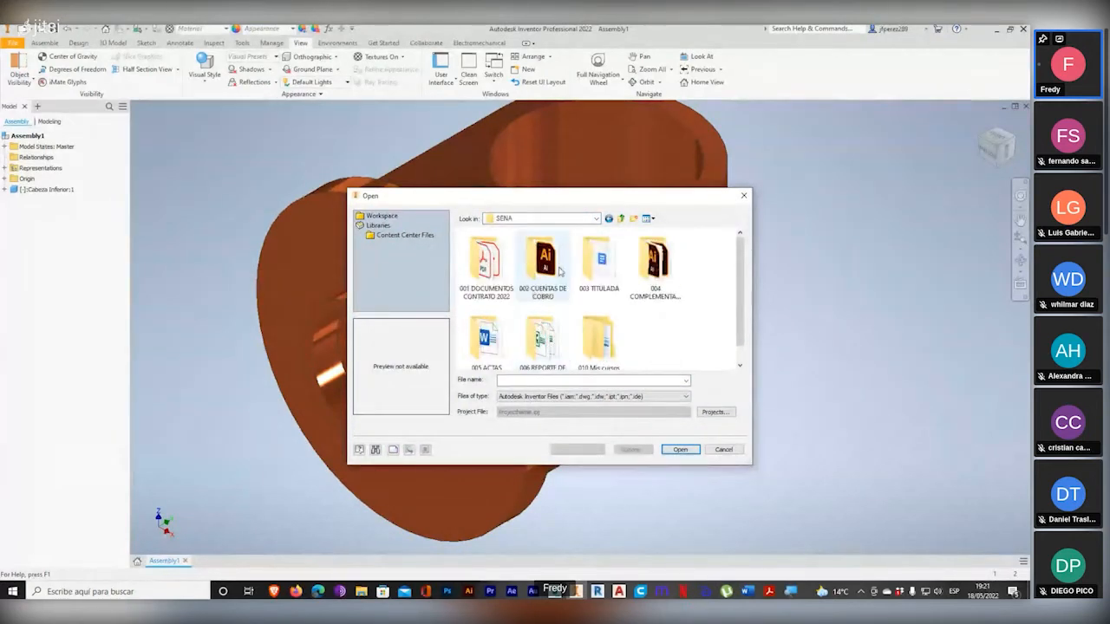
pyautogui.doubleClick(655, 260)
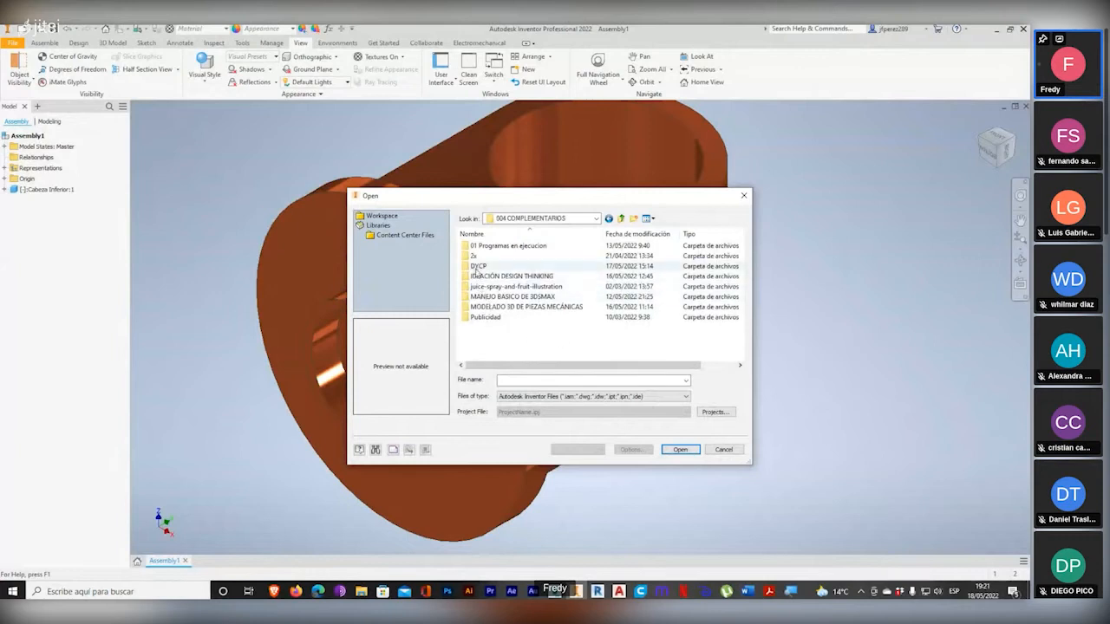
pyautogui.doubleClick(497, 307)
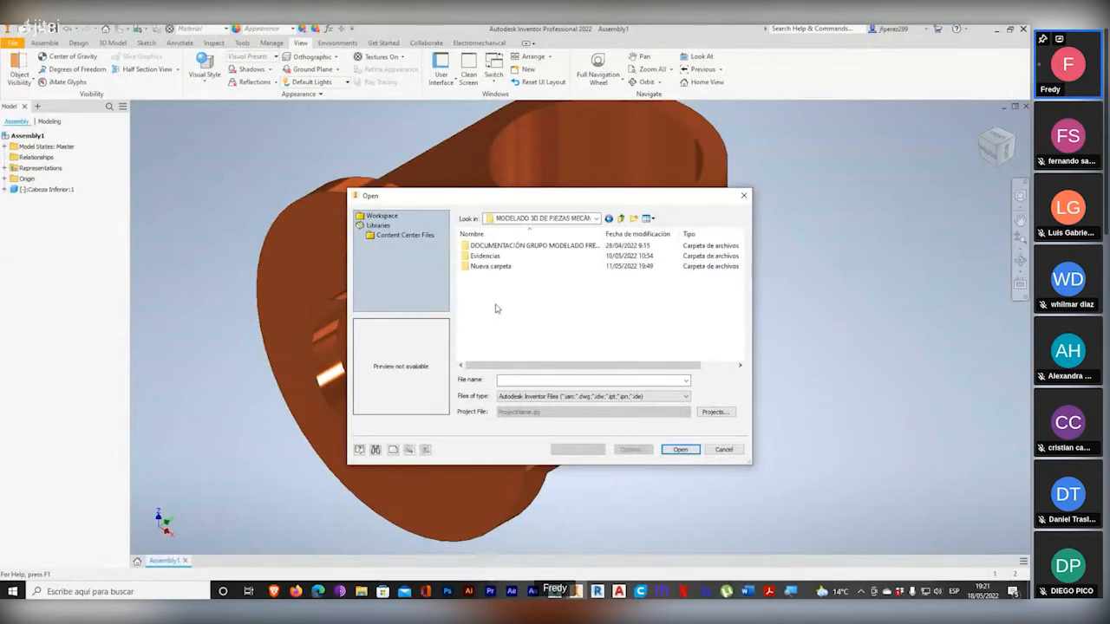
# Step: Open Cabeza Inferior.ipt from the innermost of the nested Nueva carpeta folders, passing over the 27. Ejercicios folder
pyautogui.doubleClick(491, 266)
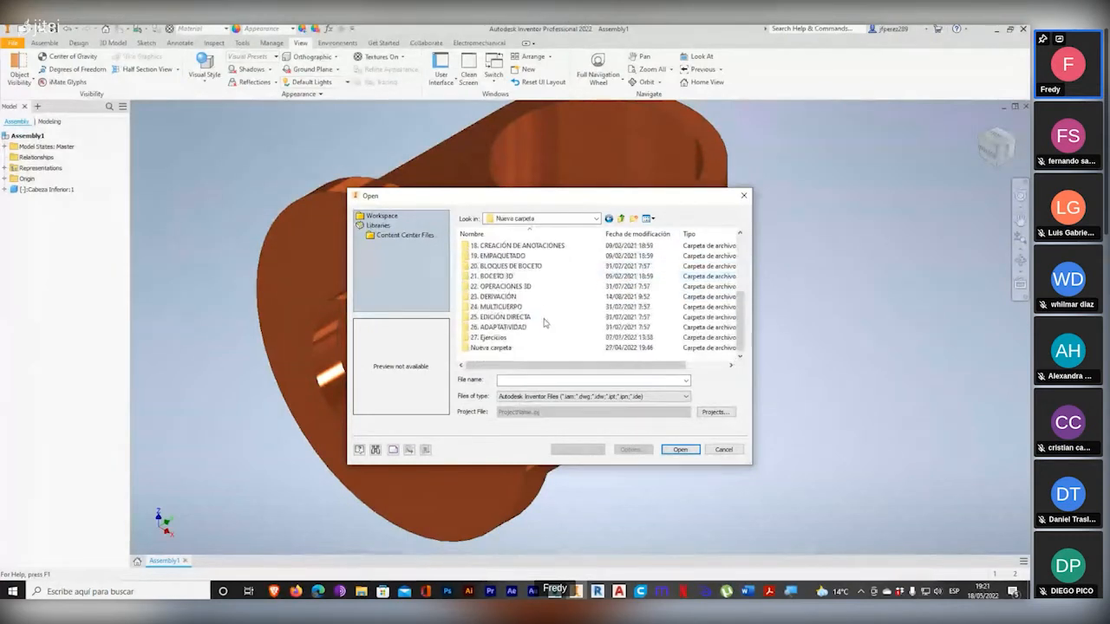
pyautogui.doubleClick(493, 337)
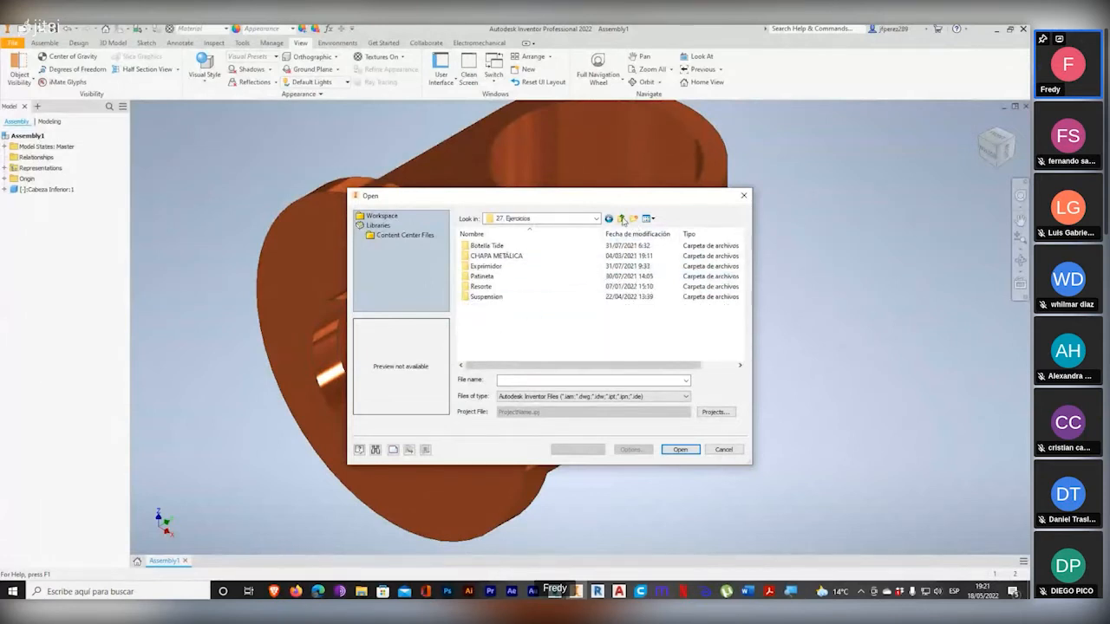
pyautogui.click(622, 221)
pyautogui.scroll(-1, 520, 338)
pyautogui.doubleClick(522, 343)
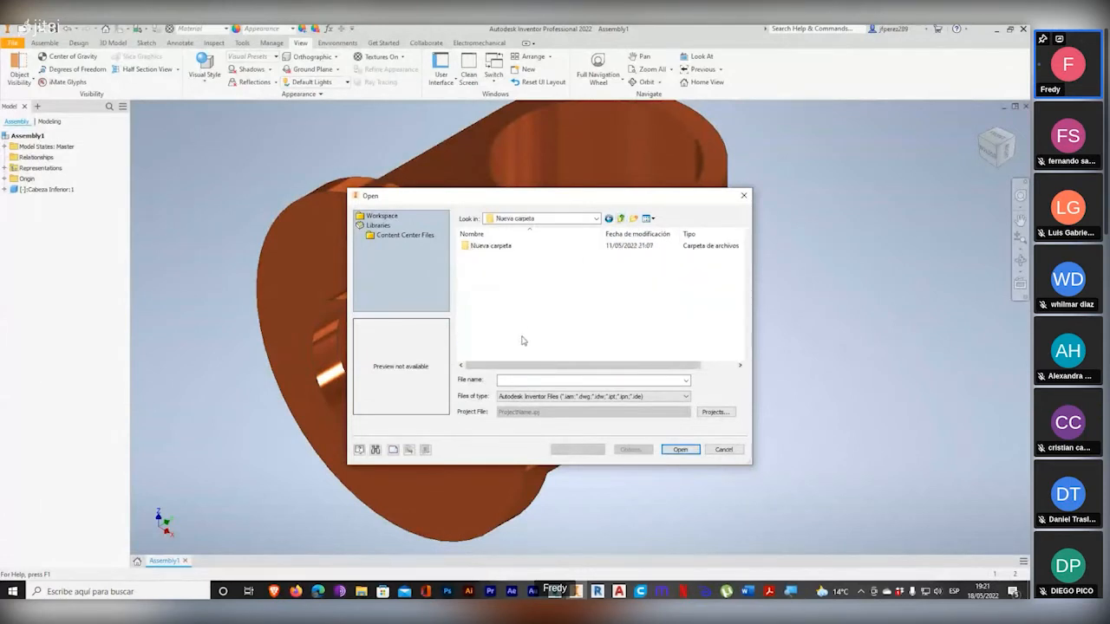
pyautogui.doubleClick(491, 245)
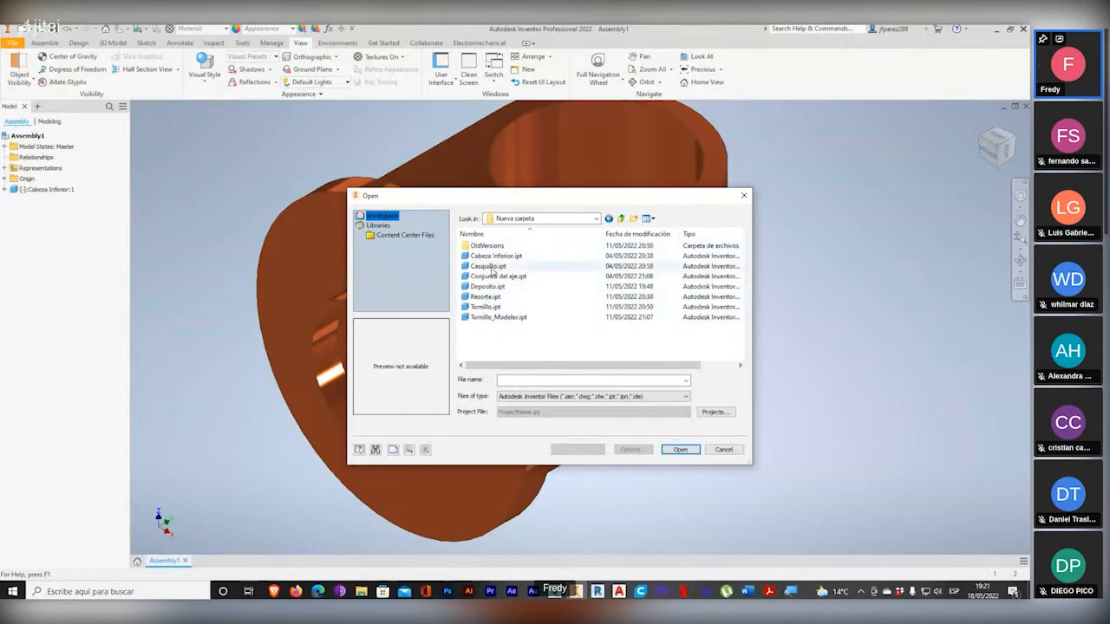
pyautogui.click(495, 256)
pyautogui.click(683, 449)
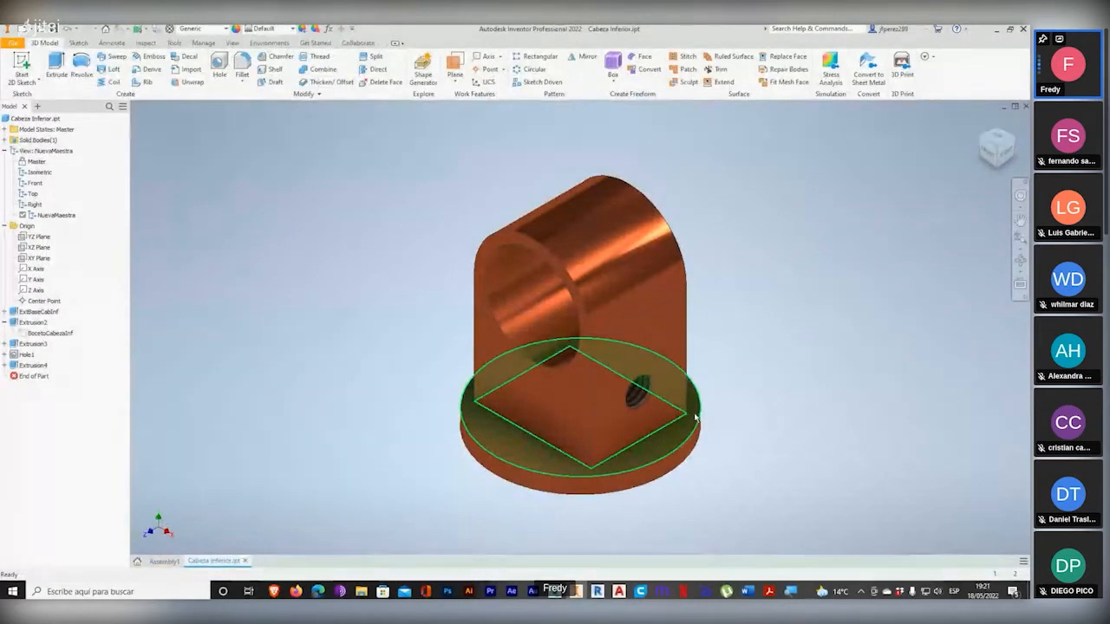
# Step: Open the sketch of Extrusion4, the raised ring on the underside of the round base, for editing
pyautogui.keyDown('shift'); pyautogui.moveTo(649, 432); pyautogui.dragTo(617, 320, button='middle'); pyautogui.keyUp('shift')
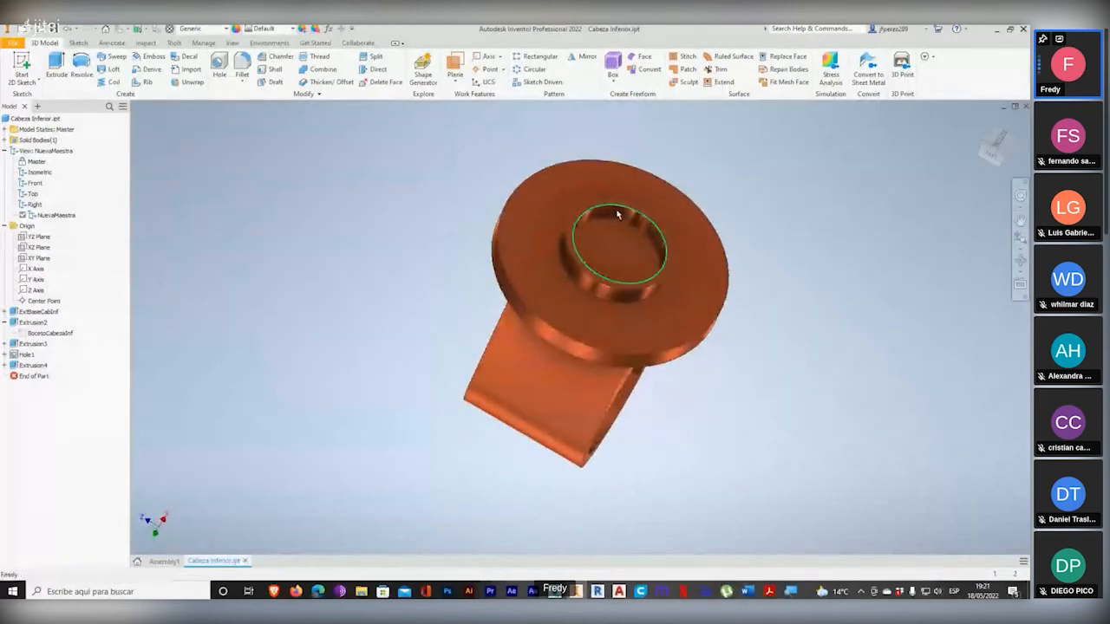
pyautogui.scroll(5, 635, 248)
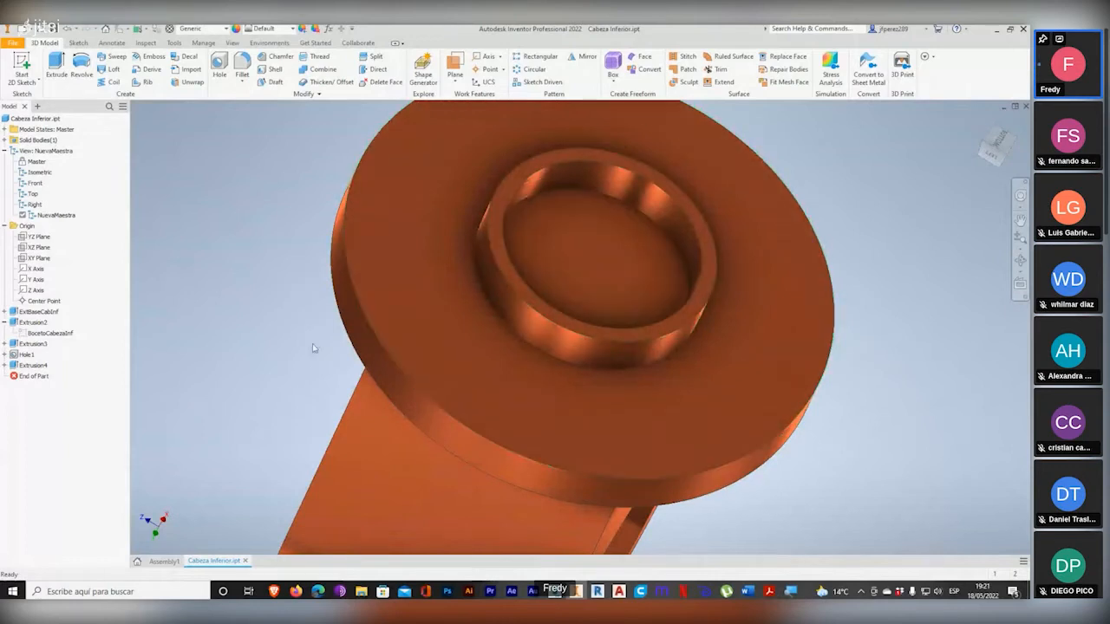
pyautogui.click(29, 366)
pyautogui.click(5, 365)
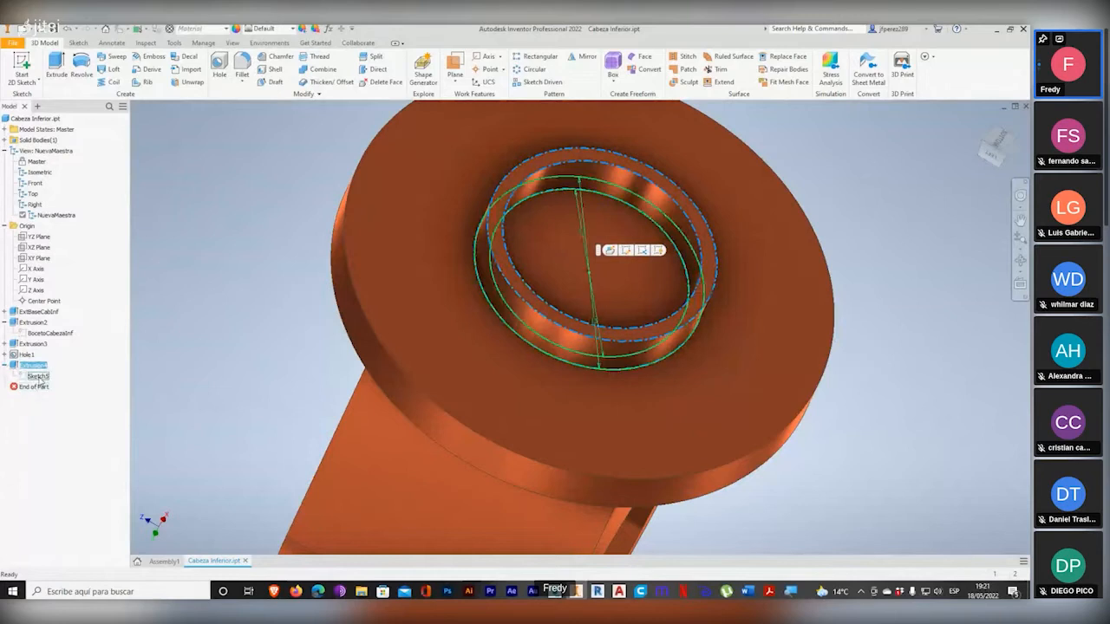
pyautogui.click(33, 375)
pyautogui.rightClick(36, 376)
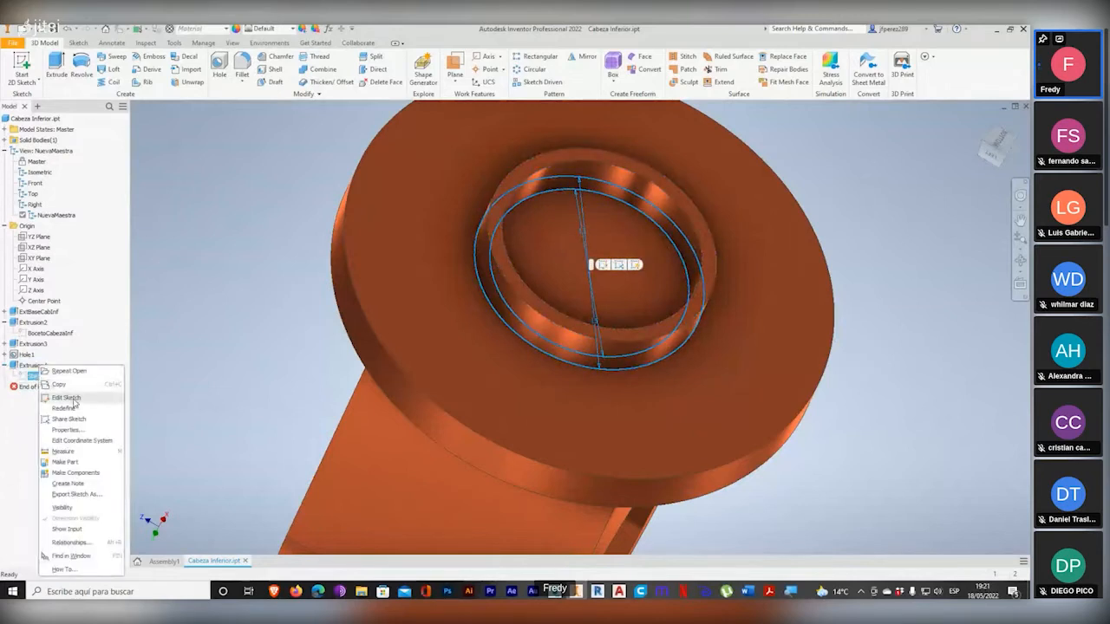
pyautogui.click(67, 397)
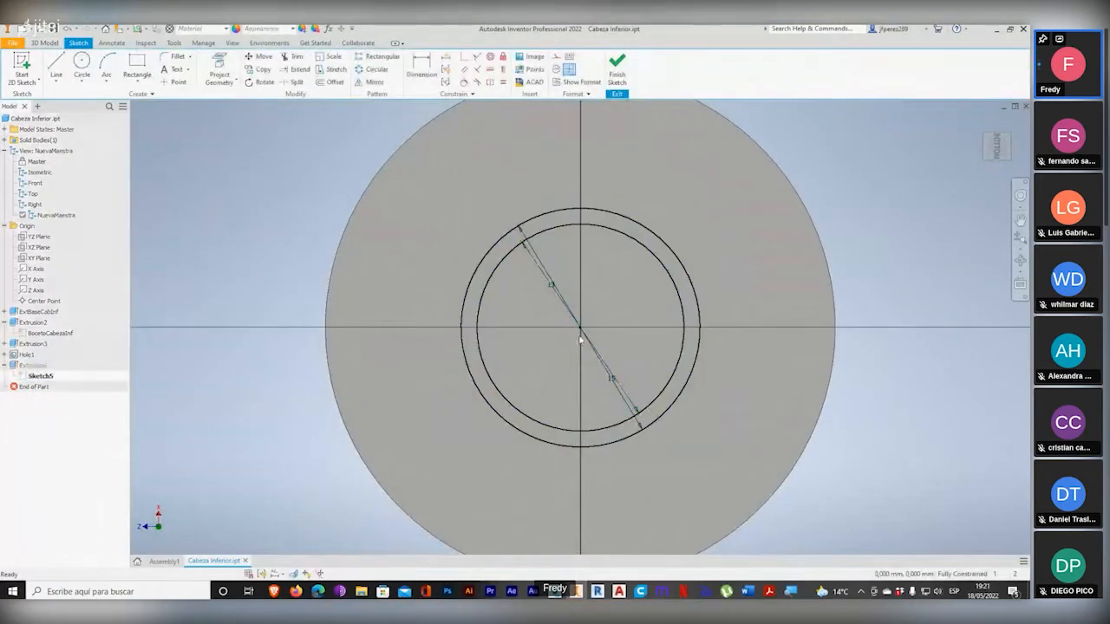
# Step: Set the ring sketch's outer circle diameter to 20 mm and inner circle diameter to 5 mm, and finish the sketch
pyautogui.doubleClick(612, 382)
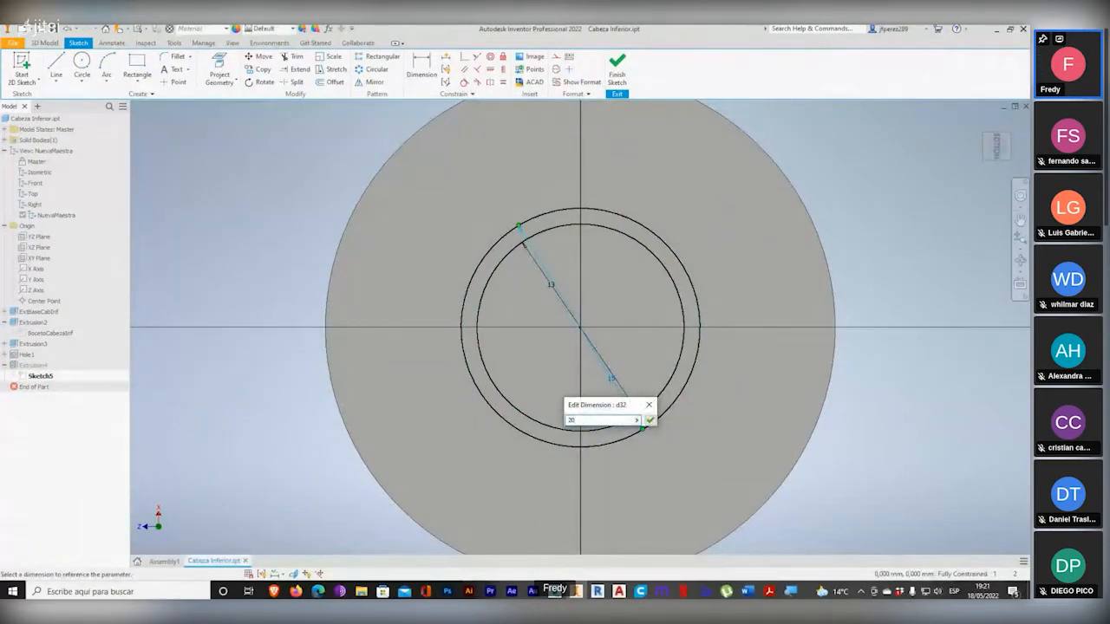
pyautogui.write('20')
pyautogui.click(649, 421)
pyautogui.doubleClick(551, 286)
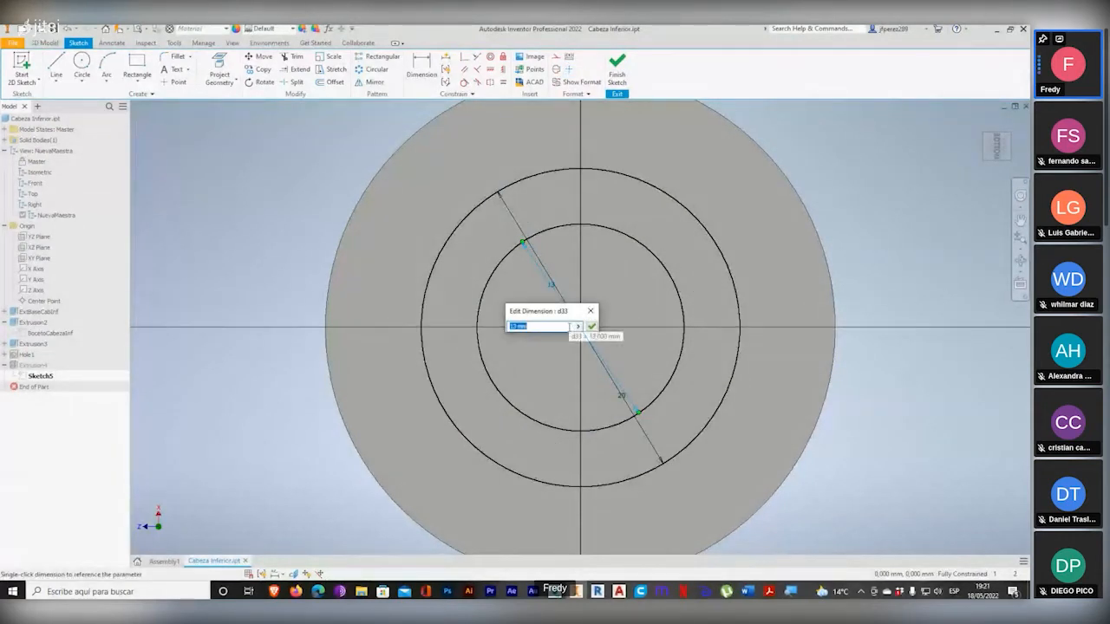
pyautogui.click(593, 326)
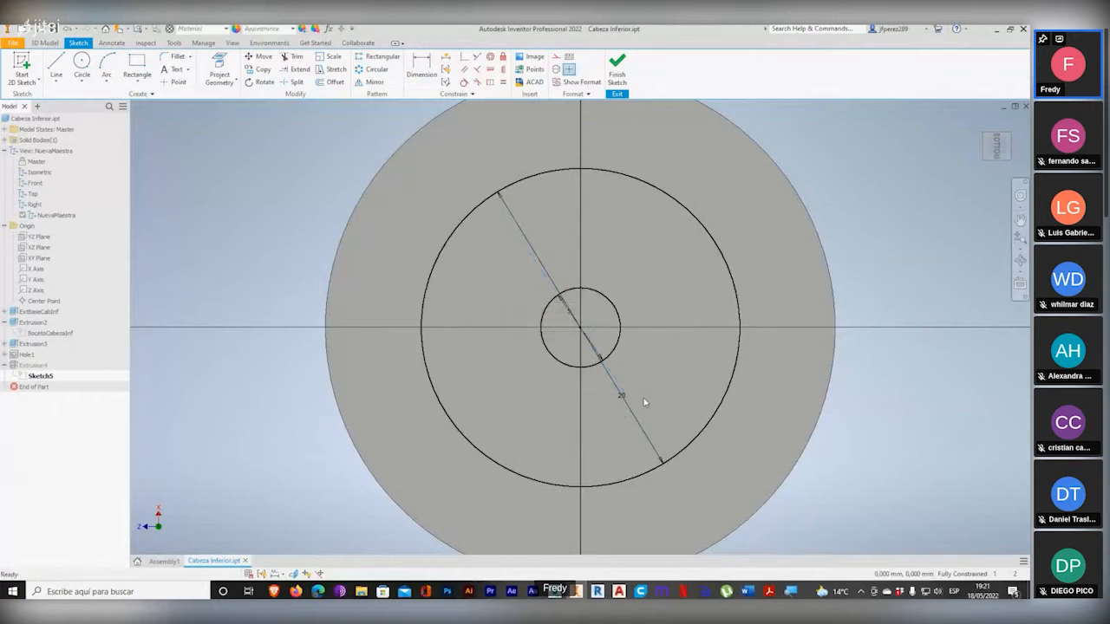
pyautogui.click(616, 69)
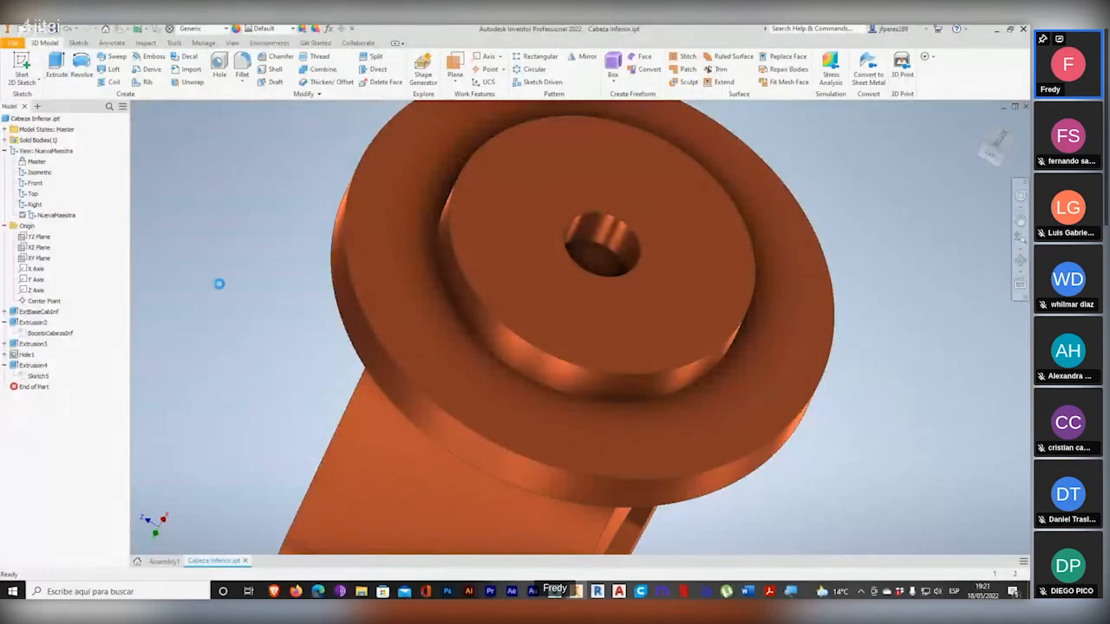
# Step: Switch to Assembly1 and examine how the edited ring appears on the placed Cabeza Inferior component
pyautogui.click(164, 562)
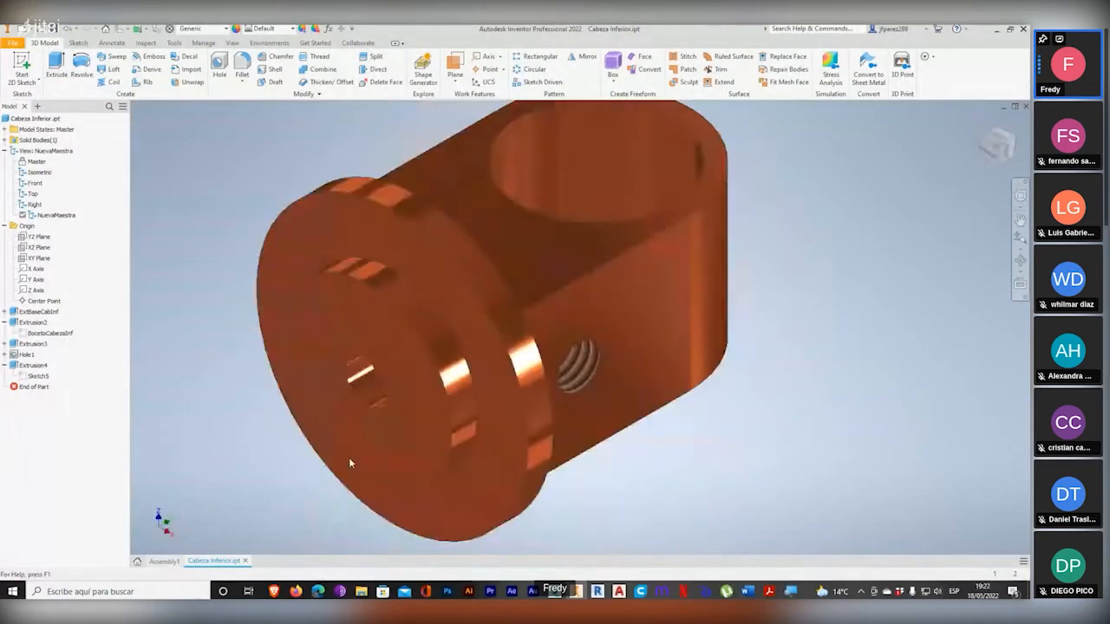
pyautogui.keyDown('shift'); pyautogui.moveTo(568, 400); pyautogui.dragTo(500, 316, button='middle'); pyautogui.keyUp('shift')
pyautogui.keyDown('shift'); pyautogui.moveTo(634, 309); pyautogui.dragTo(517, 271, button='middle'); pyautogui.keyUp('shift')
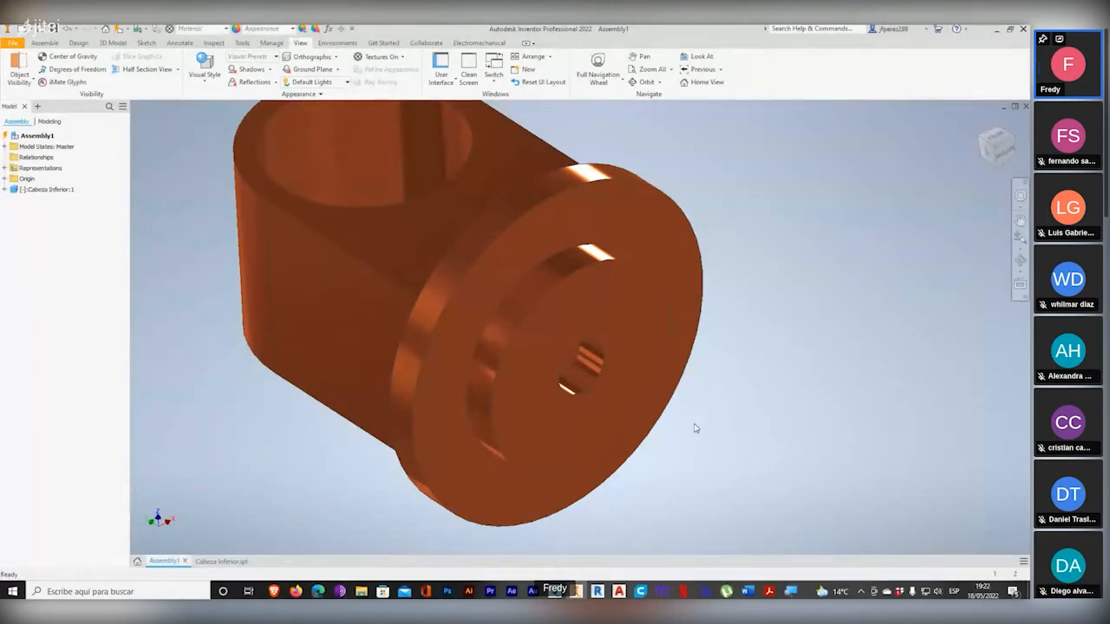
pyautogui.click(572, 340)
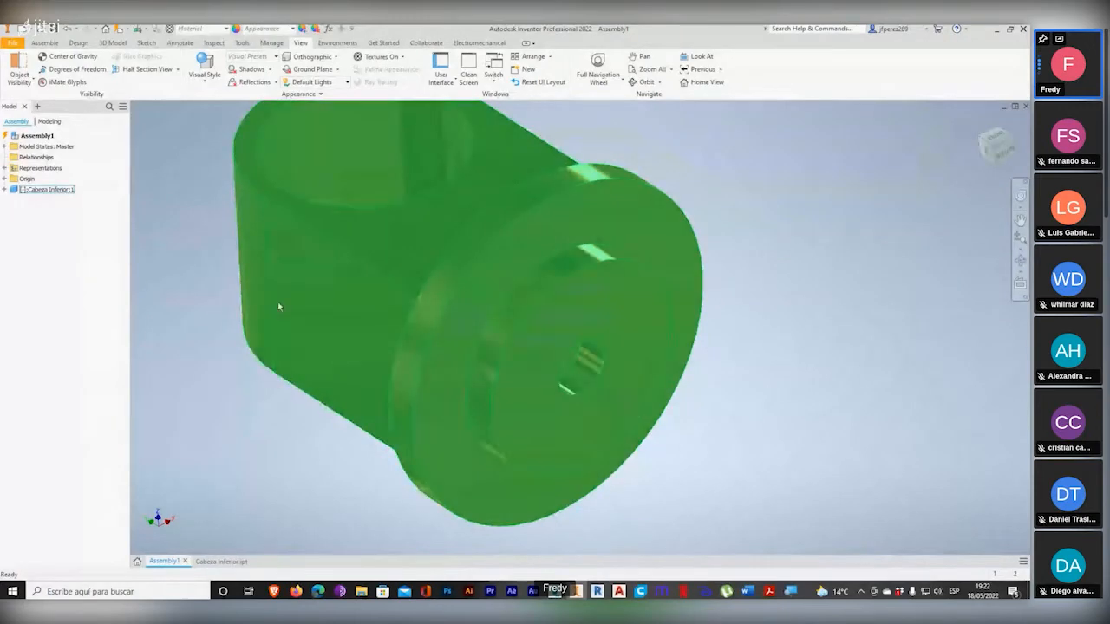
pyautogui.press('Escape')
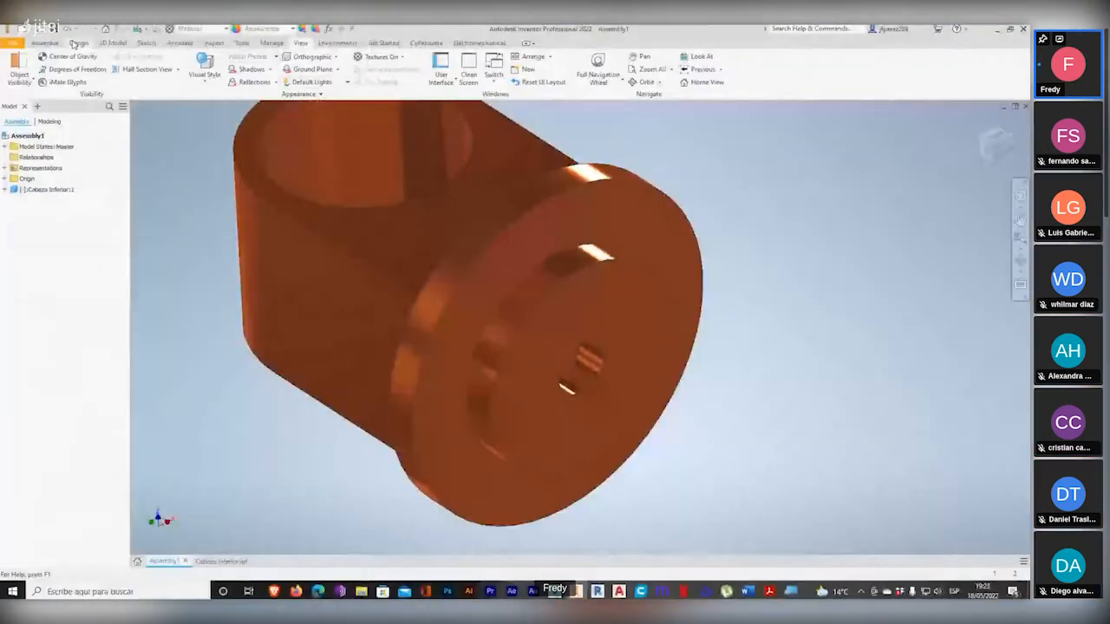
pyautogui.click(418, 158)
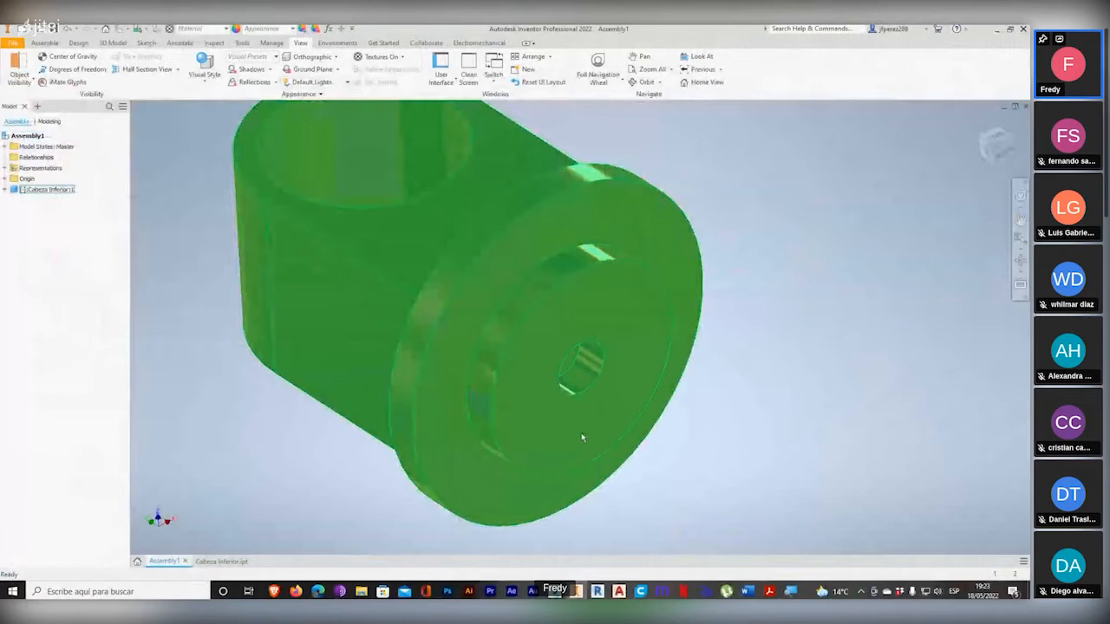
# Step: In Cabeza Inferior.ipt, set the Extrusion4 sketch's inner circle diameter to 13 mm and outer to 15 mm, and finish the sketch
pyautogui.click(221, 561)
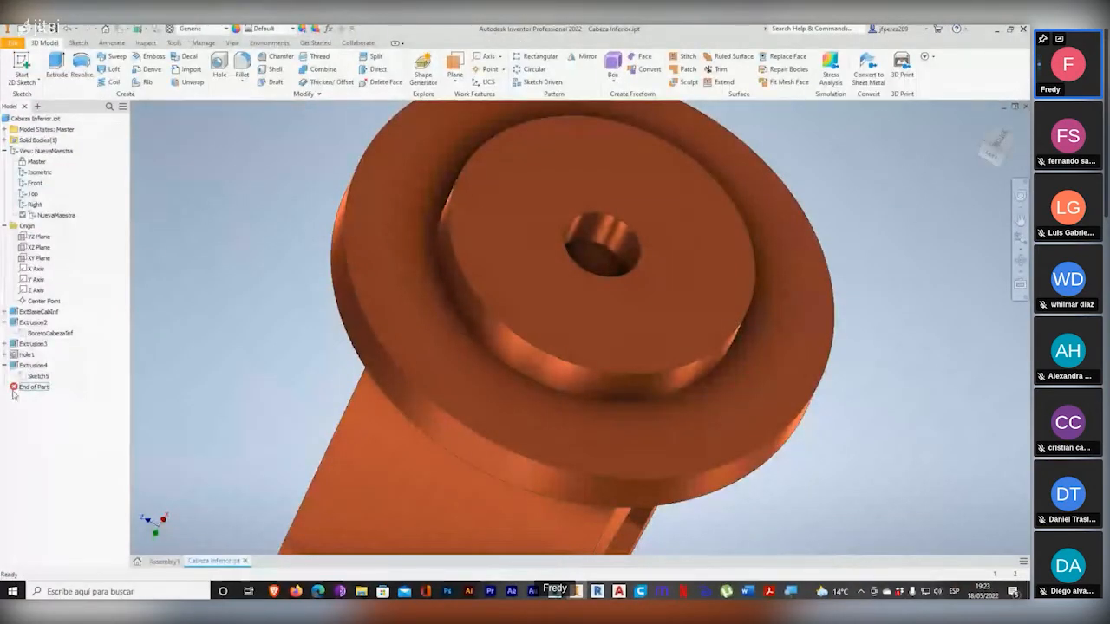
pyautogui.rightClick(37, 378)
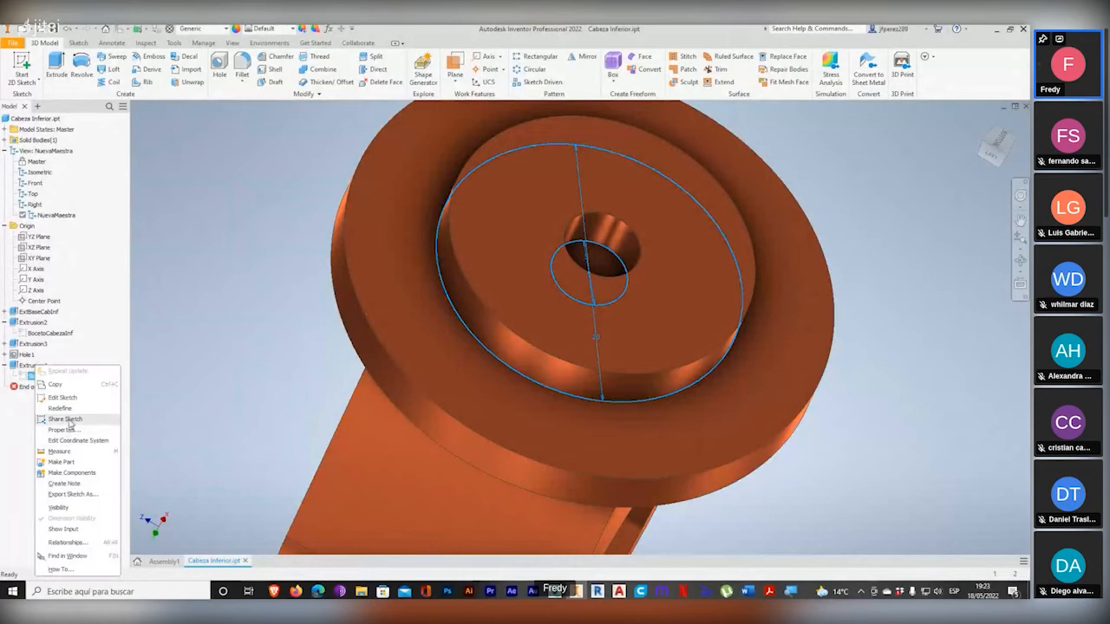
pyautogui.click(62, 397)
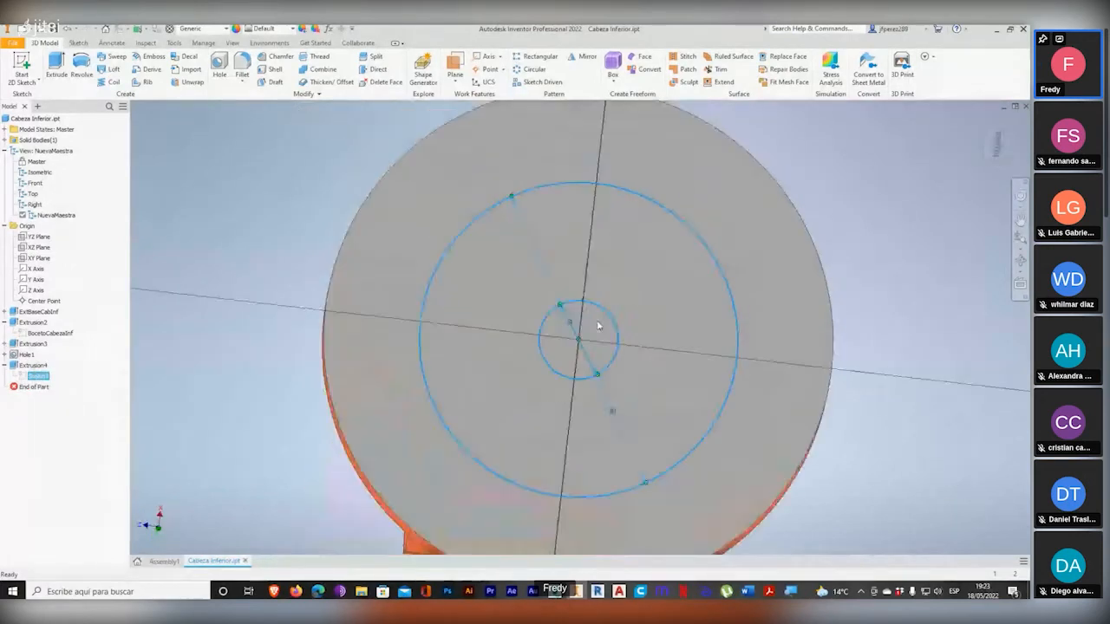
pyautogui.doubleClick(574, 316)
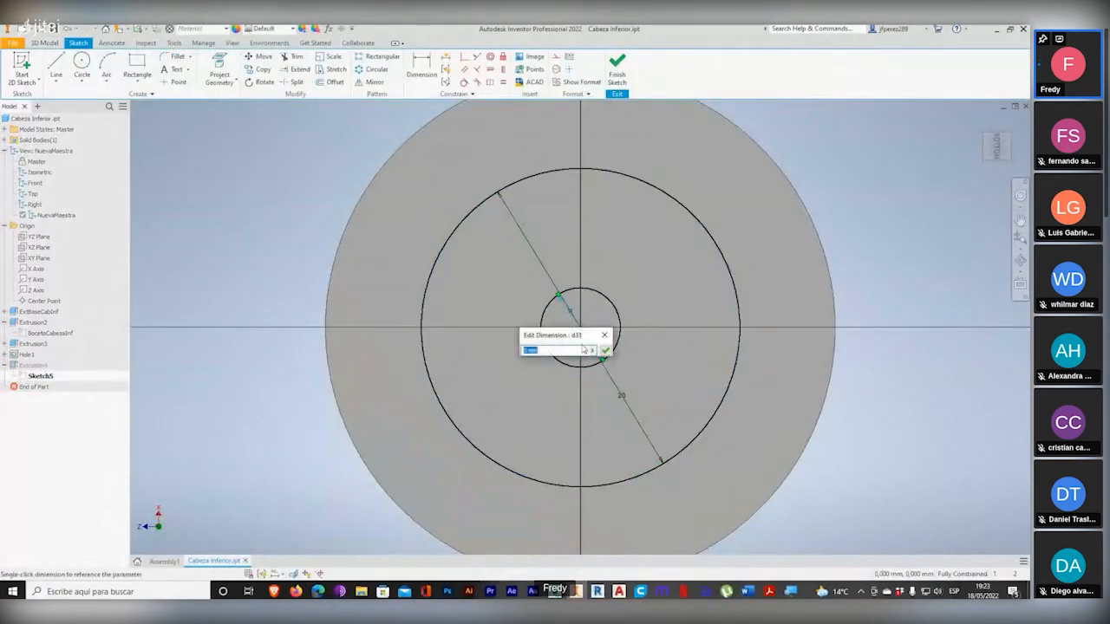
pyautogui.press('Return')
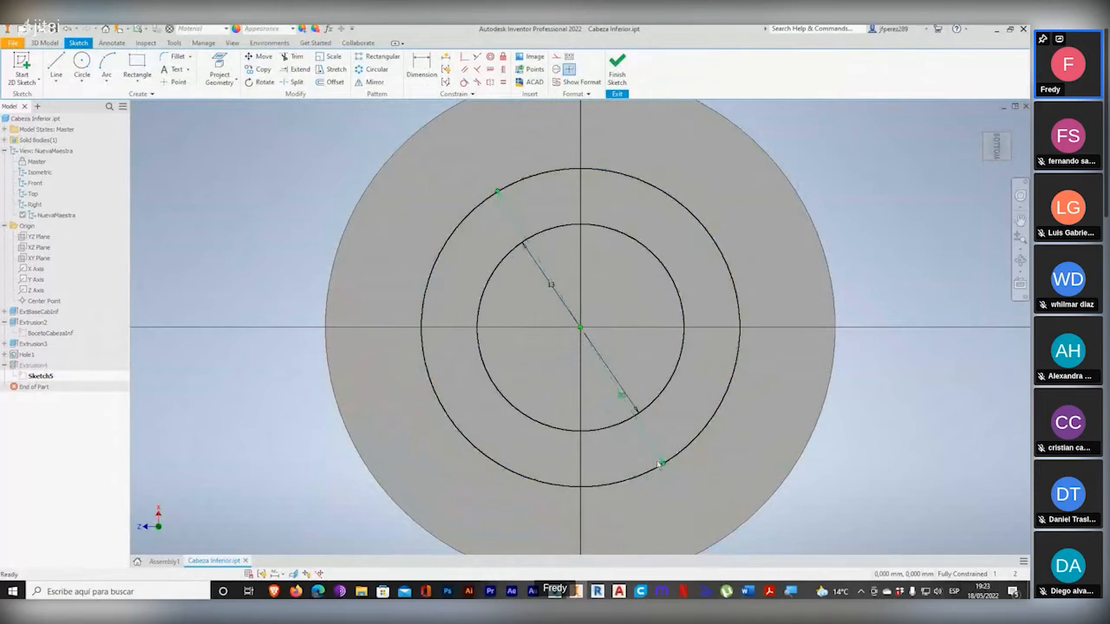
pyautogui.doubleClick(622, 401)
pyautogui.write('15')
pyautogui.press('Return')
pyautogui.click(616, 68)
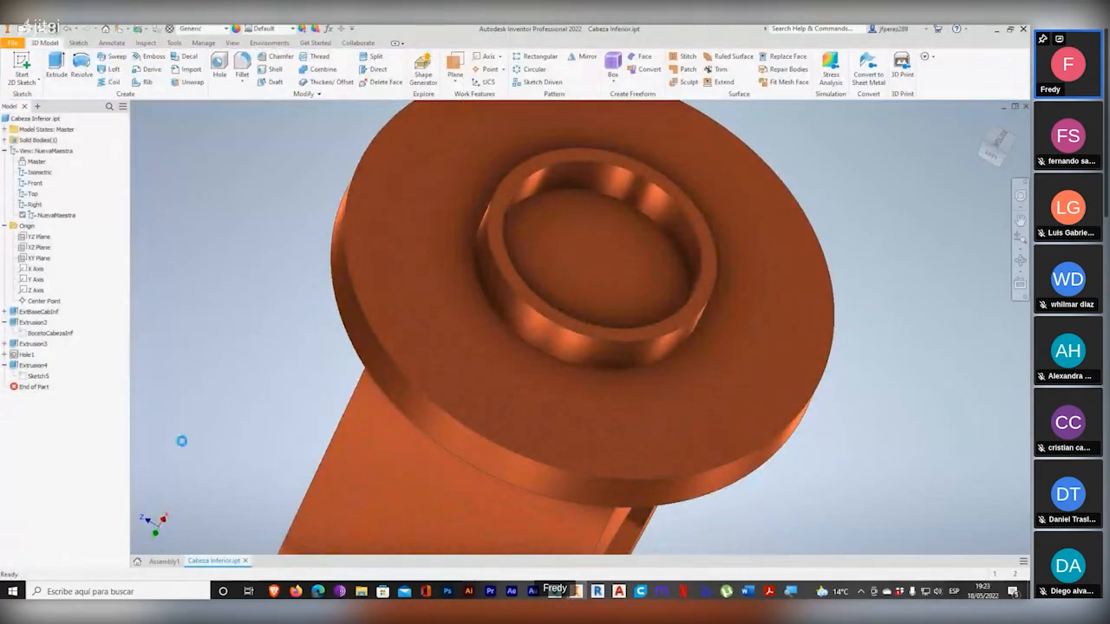
# Step: Back in Assembly1, load Casquillo.ipt, Conjunto del eje.ipt, Deposito.ipt, Resorte.ipt and Tornillo.ipt together for placement
pyautogui.click(165, 561)
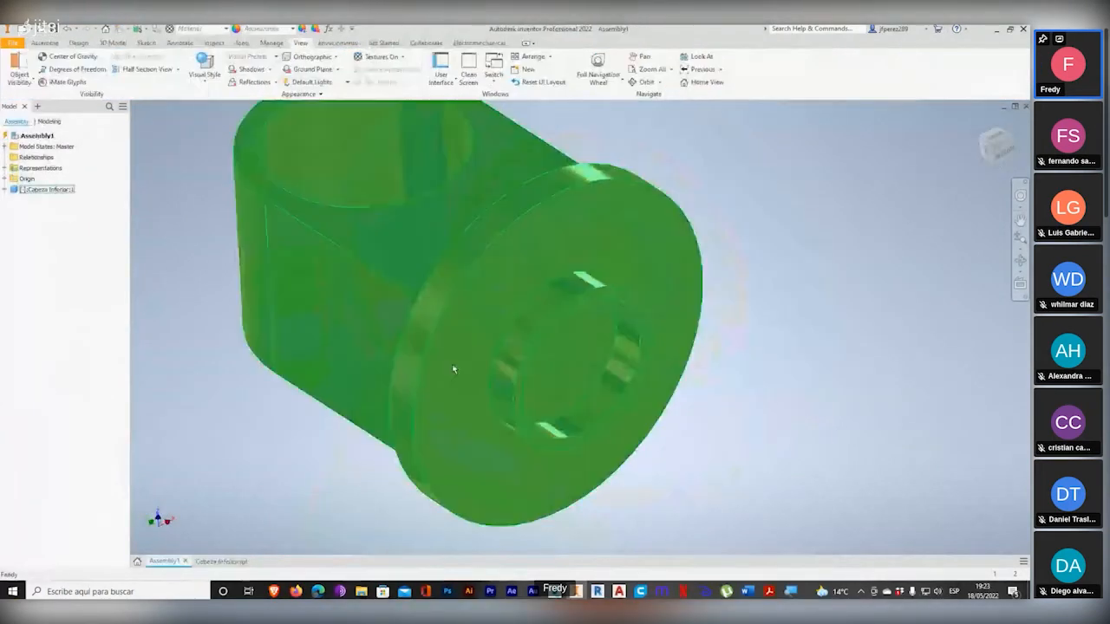
pyautogui.moveTo(808, 388); pyautogui.dragTo(799, 398, button='middle')
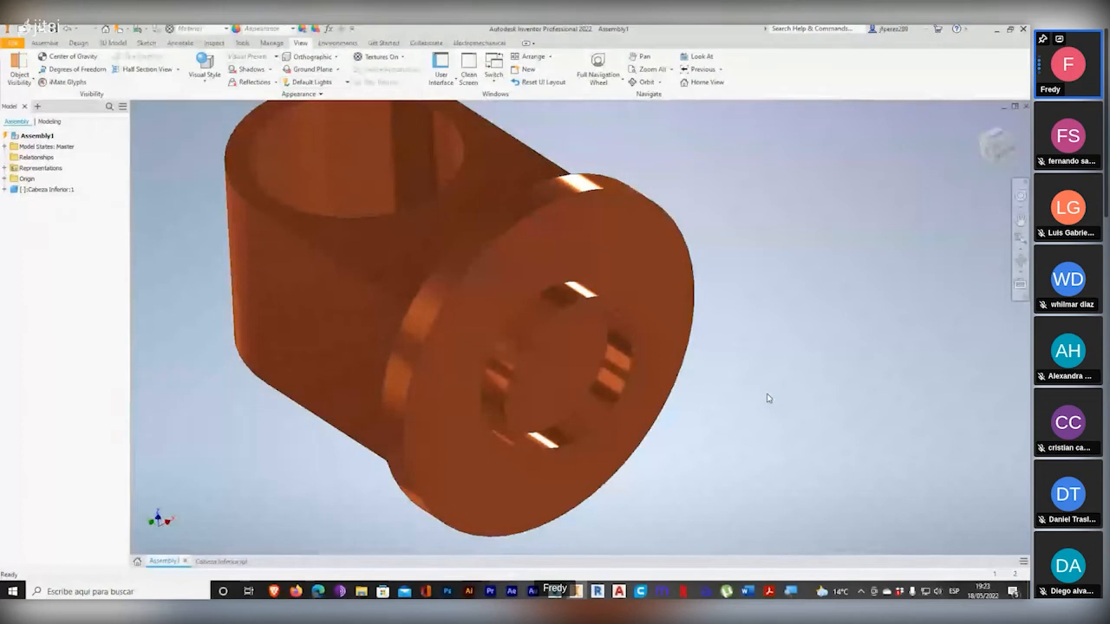
pyautogui.click(35, 43)
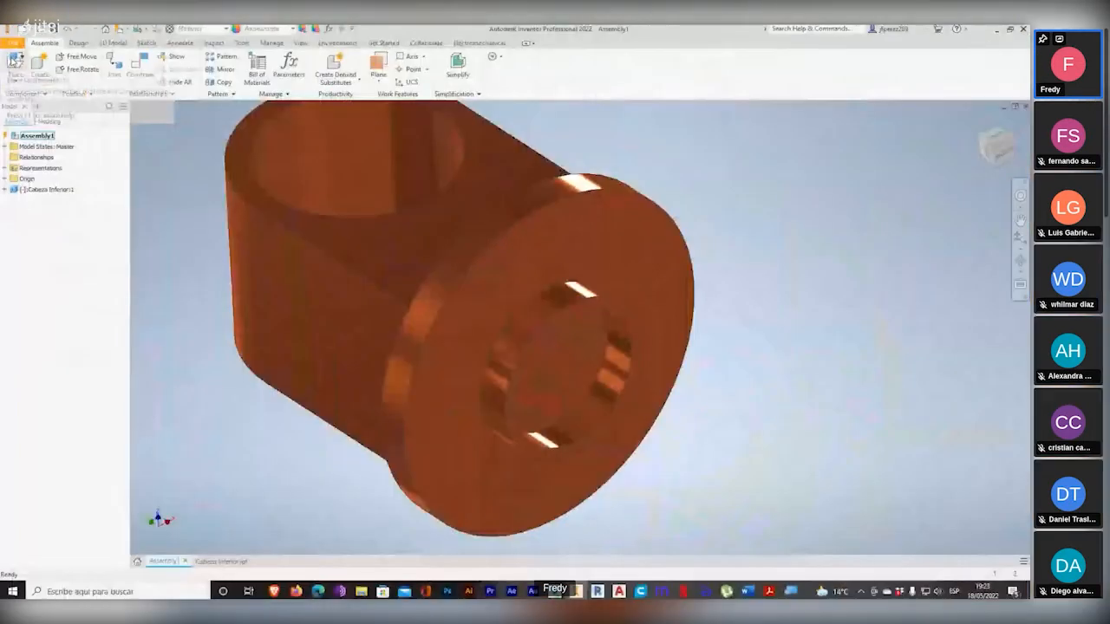
pyautogui.click(30, 105)
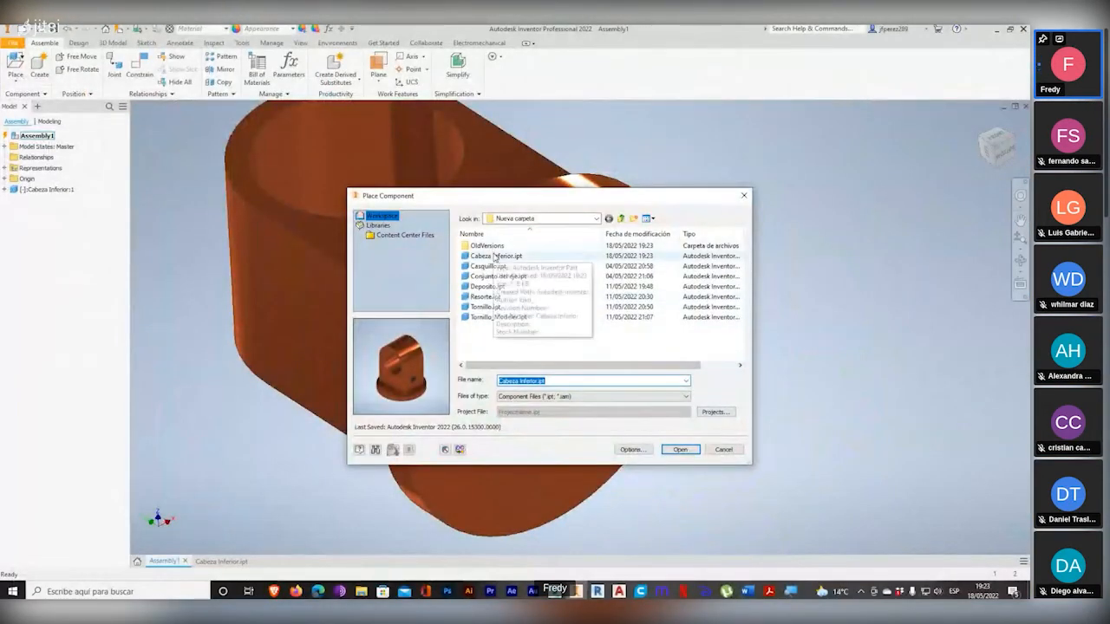
pyautogui.click(491, 266)
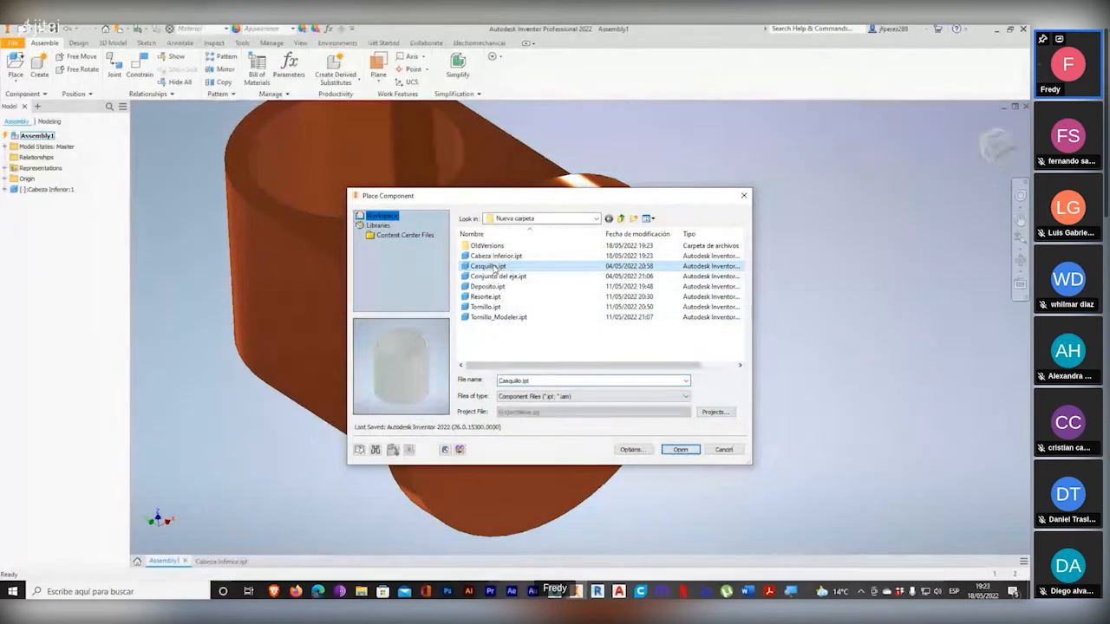
pyautogui.keyDown('ctrl'); pyautogui.click(501, 277); pyautogui.keyUp('ctrl')
pyautogui.keyDown('ctrl'); pyautogui.click(489, 286); pyautogui.keyUp('ctrl')
pyautogui.keyDown('ctrl'); pyautogui.click(487, 296); pyautogui.keyUp('ctrl')
pyautogui.keyDown('ctrl'); pyautogui.click(486, 307); pyautogui.keyUp('ctrl')
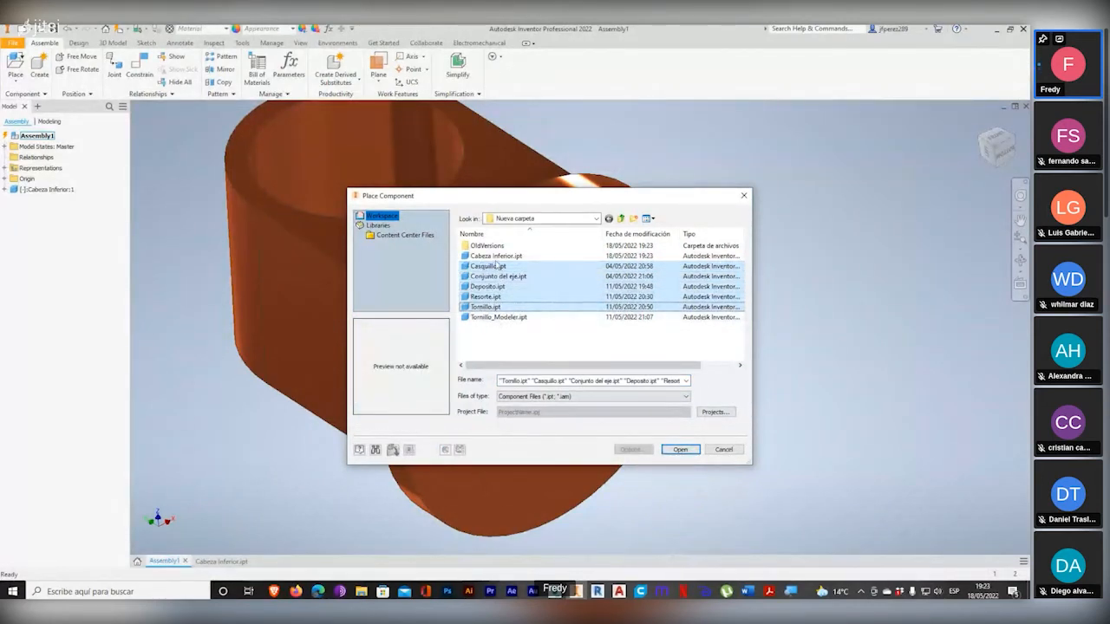
pyautogui.click(678, 449)
# Step: Place one instance of each of the five loaded parts beside Cabeza Inferior and end the placement
pyautogui.scroll(-6, 487, 361)
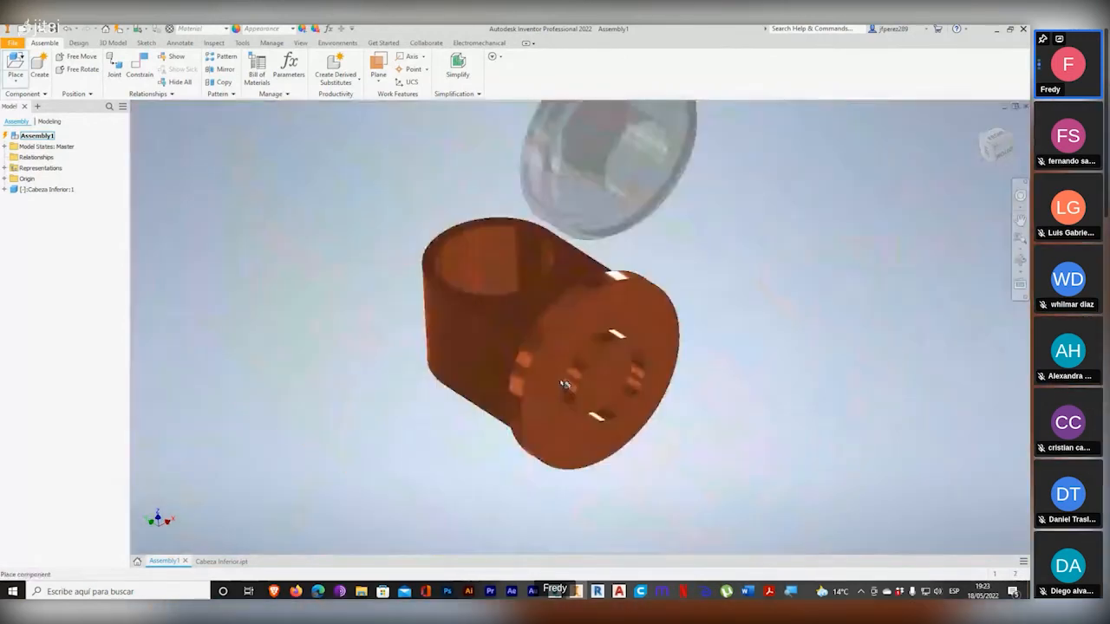
pyautogui.scroll(-3, 552, 417)
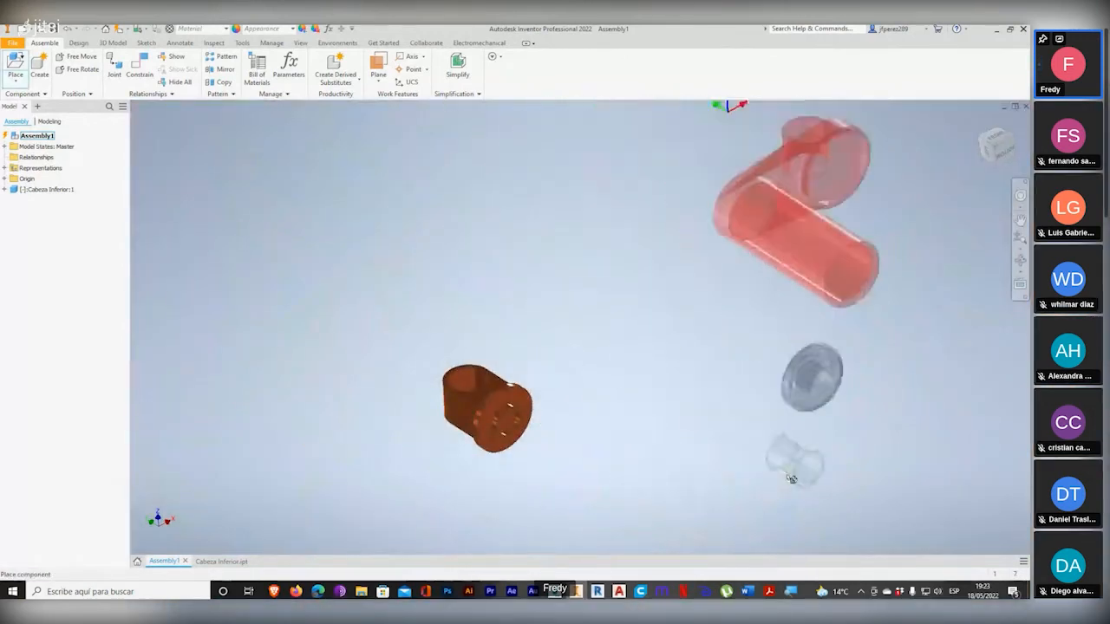
pyautogui.moveTo(640, 392); pyautogui.dragTo(536, 484, button='middle')
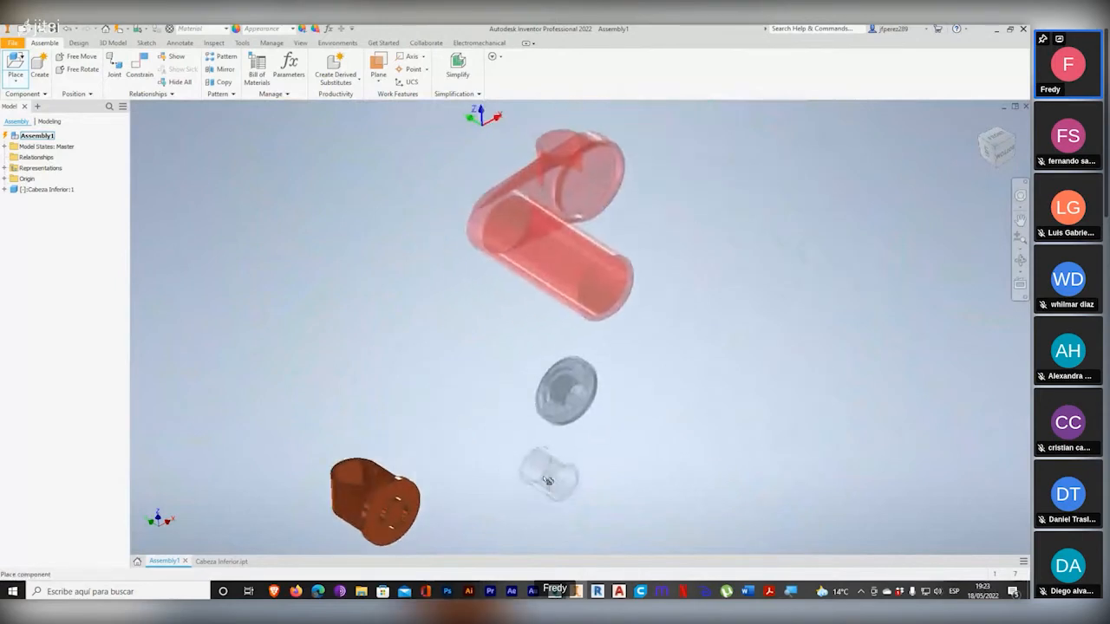
pyautogui.click(548, 446)
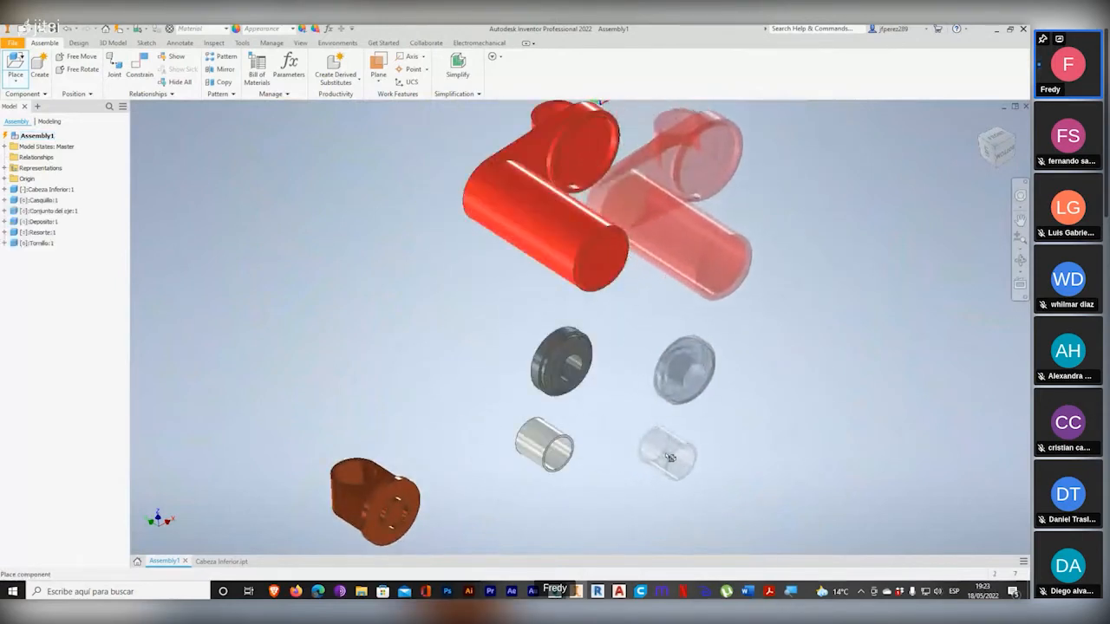
pyautogui.press('Escape')
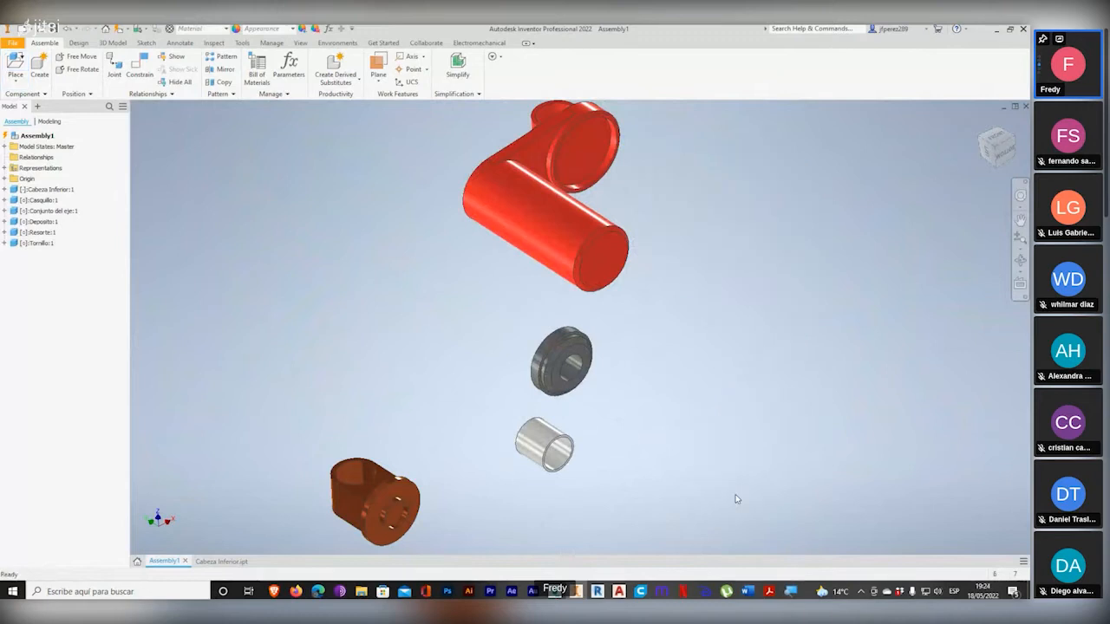
# Step: Examine all the placed components, from Cabeza Inferior and Casquillo up to the spring and screw
pyautogui.moveTo(566, 391); pyautogui.dragTo(517, 535, button='middle')
pyautogui.scroll(-5, 512, 274)
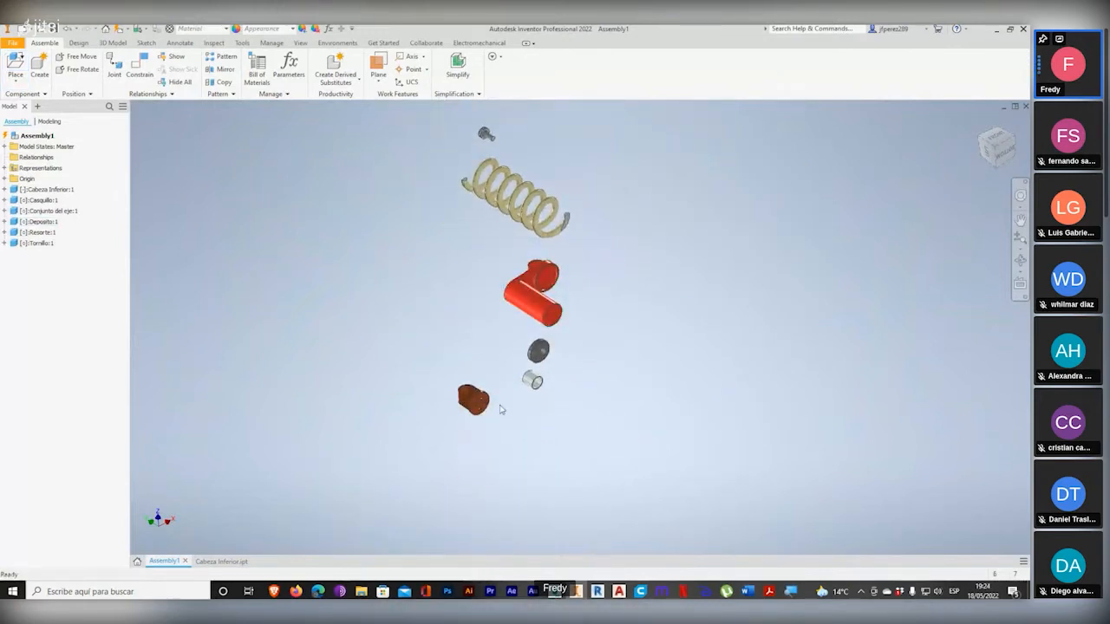
pyautogui.scroll(3, 526, 260)
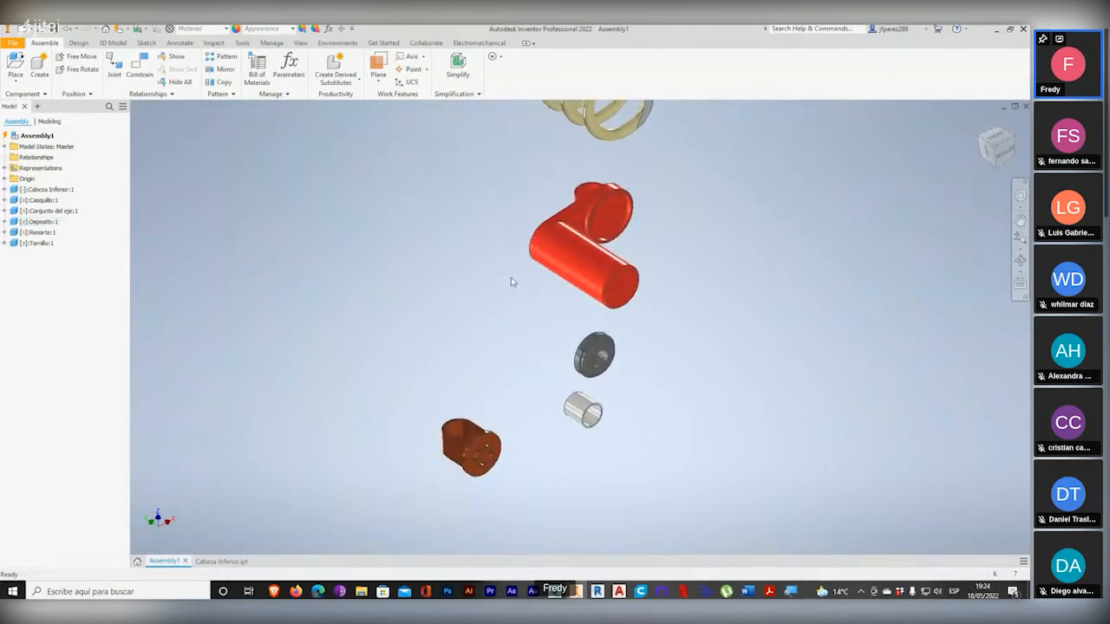
pyautogui.moveTo(513, 282); pyautogui.dragTo(471, 408, button='middle')
pyautogui.scroll(3, 426, 310)
pyautogui.scroll(-3, 431, 316)
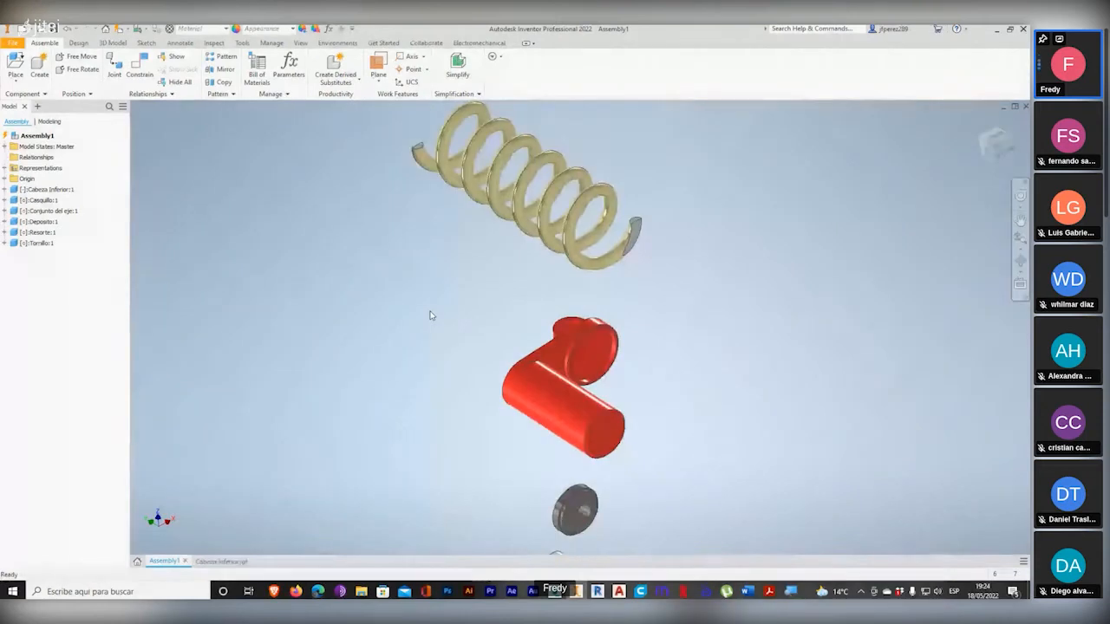
pyautogui.scroll(-3, 446, 325)
pyautogui.moveTo(451, 342); pyautogui.dragTo(478, 315, button='middle')
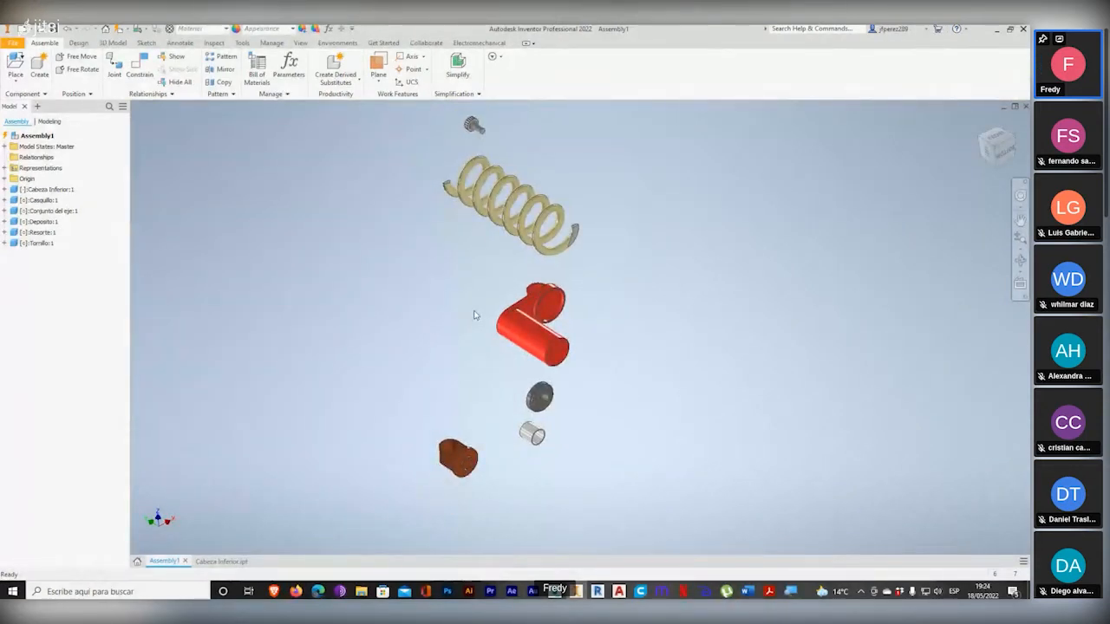
# Step: Move Cabeza Inferior away from the other components and shift Deposito slightly toward it
pyautogui.click(458, 444)
pyautogui.moveTo(446, 464); pyautogui.dragTo(368, 403)
pyautogui.moveTo(550, 345); pyautogui.dragTo(526, 337)
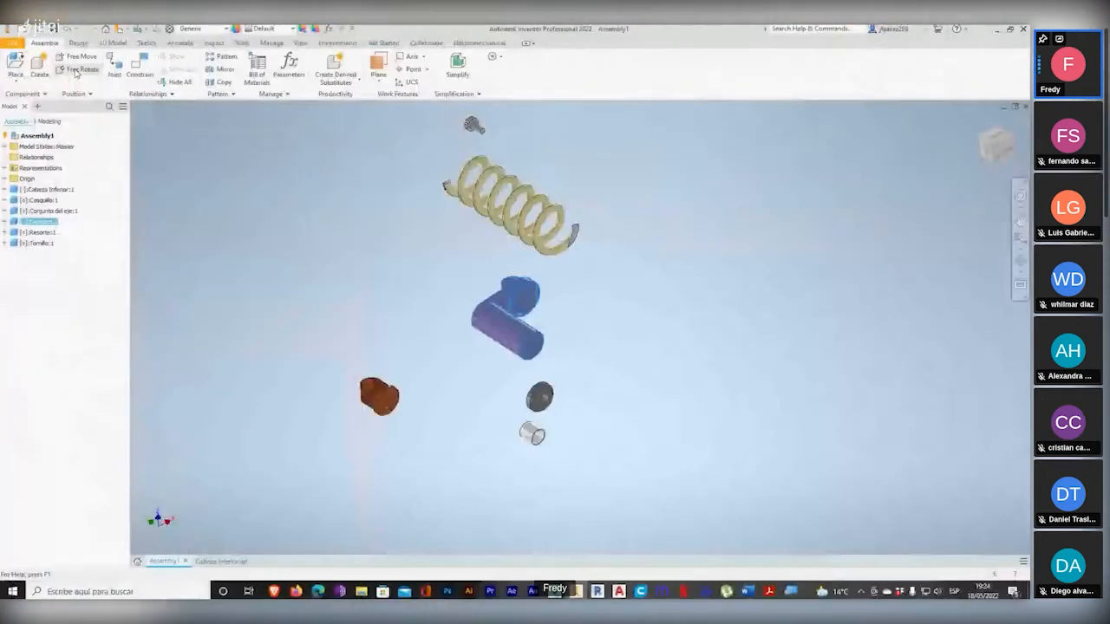
# Step: Free-rotate Deposito so that its long cylinder points toward Cabeza Inferior, and end the rotation
pyautogui.click(219, 155)
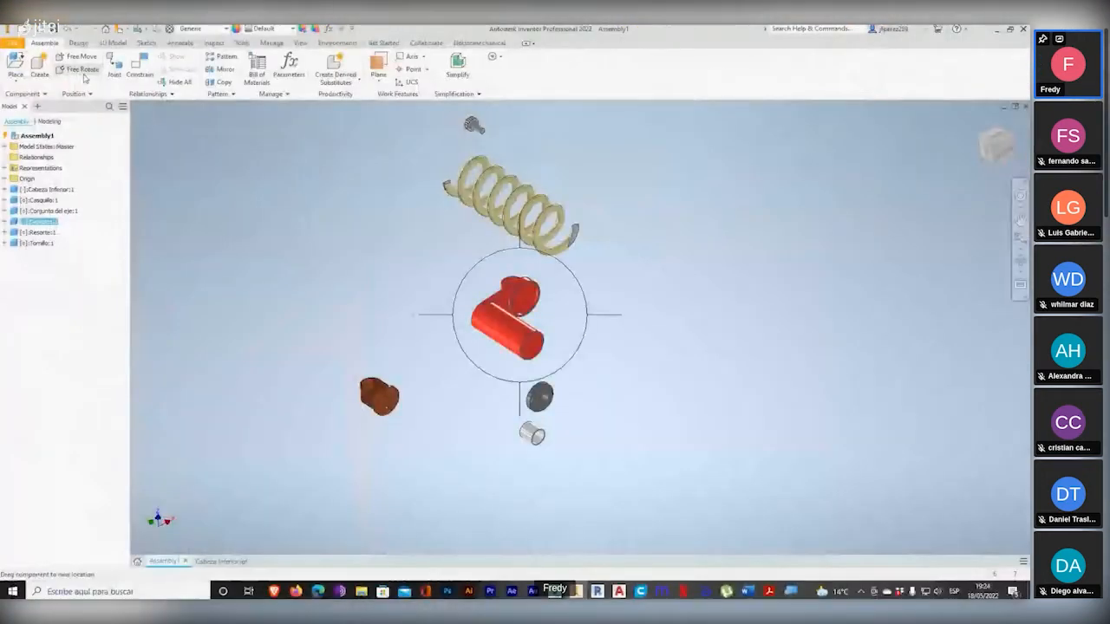
pyautogui.moveTo(538, 287); pyautogui.dragTo(602, 111)
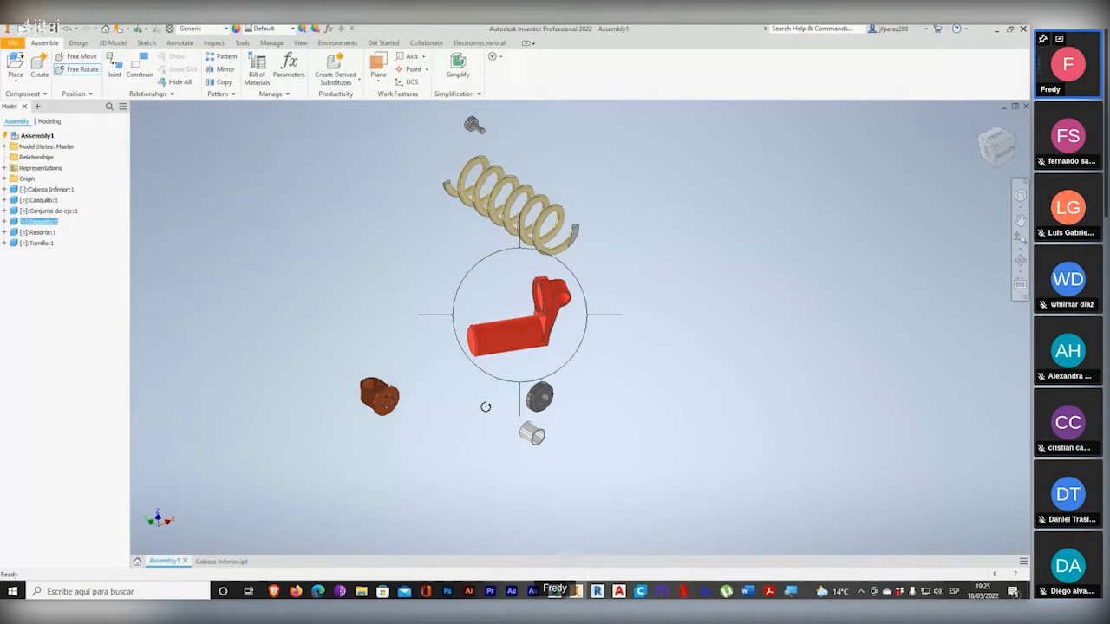
pyautogui.press('Escape')
# Step: Reposition Cabeza Inferior by moving it freely, first on its own spot near Deposito and again in a close-up view
pyautogui.moveTo(379, 396); pyautogui.dragTo(391, 357)
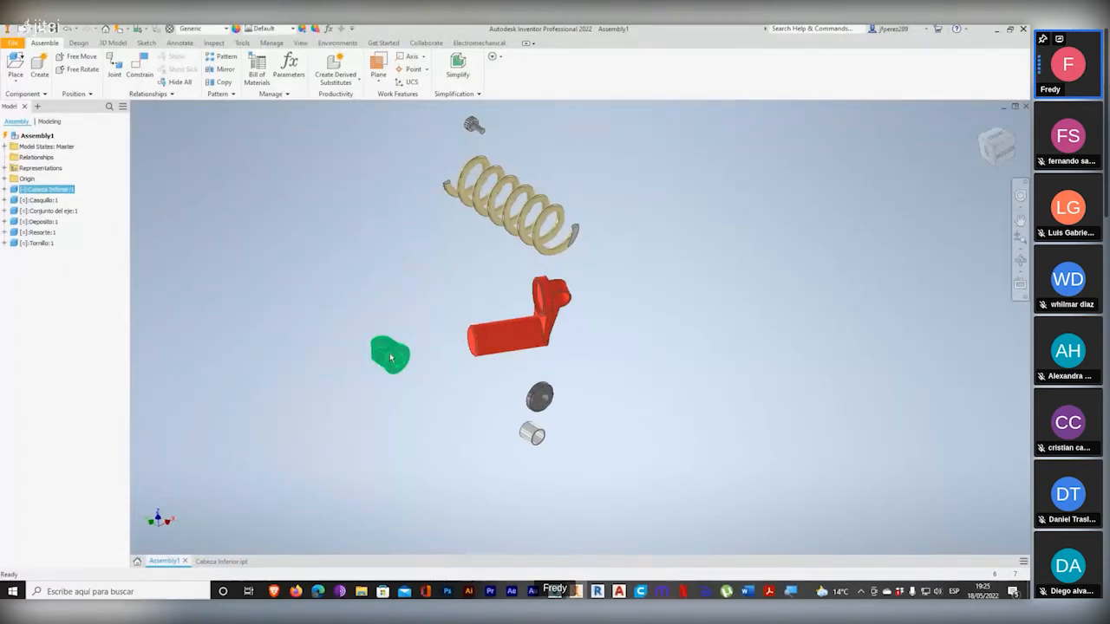
pyautogui.click(388, 367)
pyautogui.press('End')
pyautogui.scroll(4, 472, 378)
pyautogui.keyDown('shift'); pyautogui.moveTo(527, 412); pyautogui.dragTo(389, 444, button='middle'); pyautogui.keyUp('shift')
pyautogui.moveTo(475, 449); pyautogui.dragTo(546, 317)
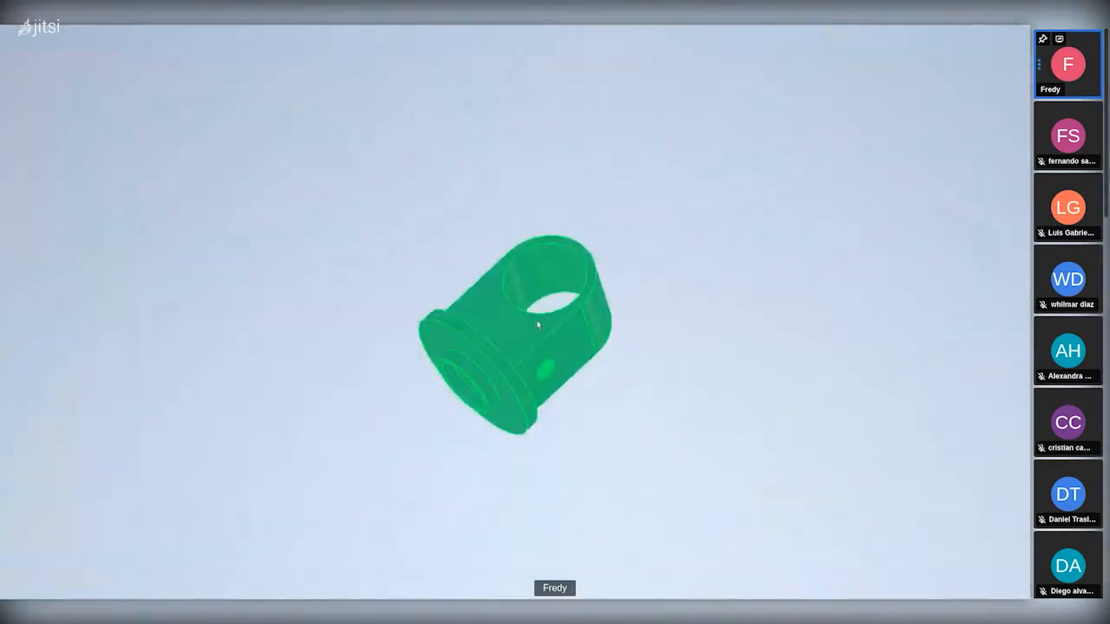
# Step: Ground Cabeza Inferior so it stays fixed in the assembly, and check its Grounded setting
pyautogui.rightClick(532, 321)
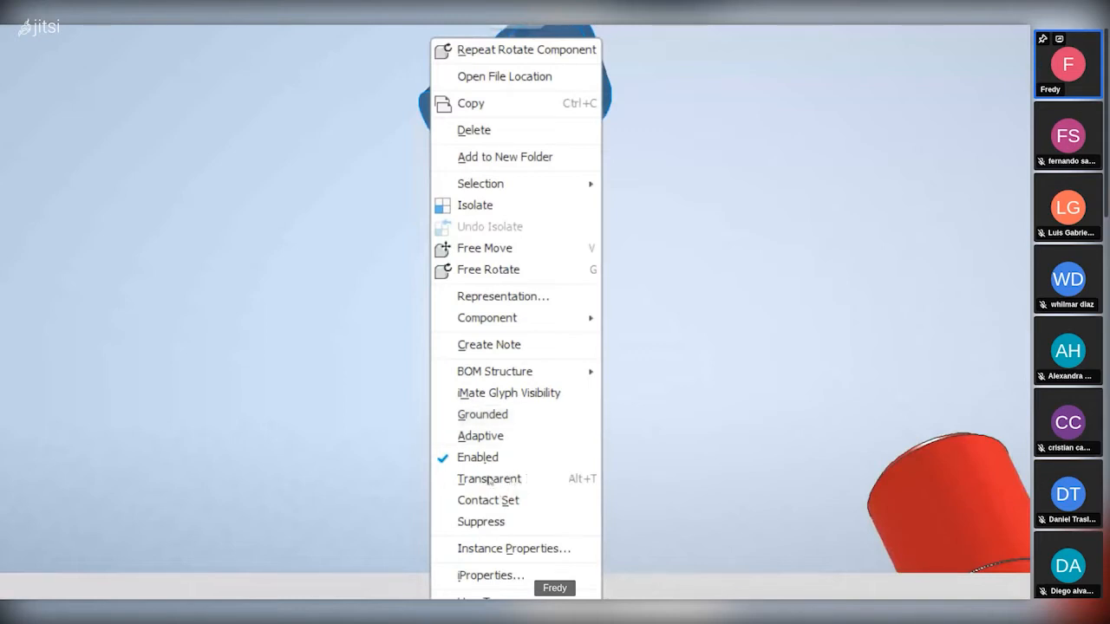
pyautogui.click(516, 478)
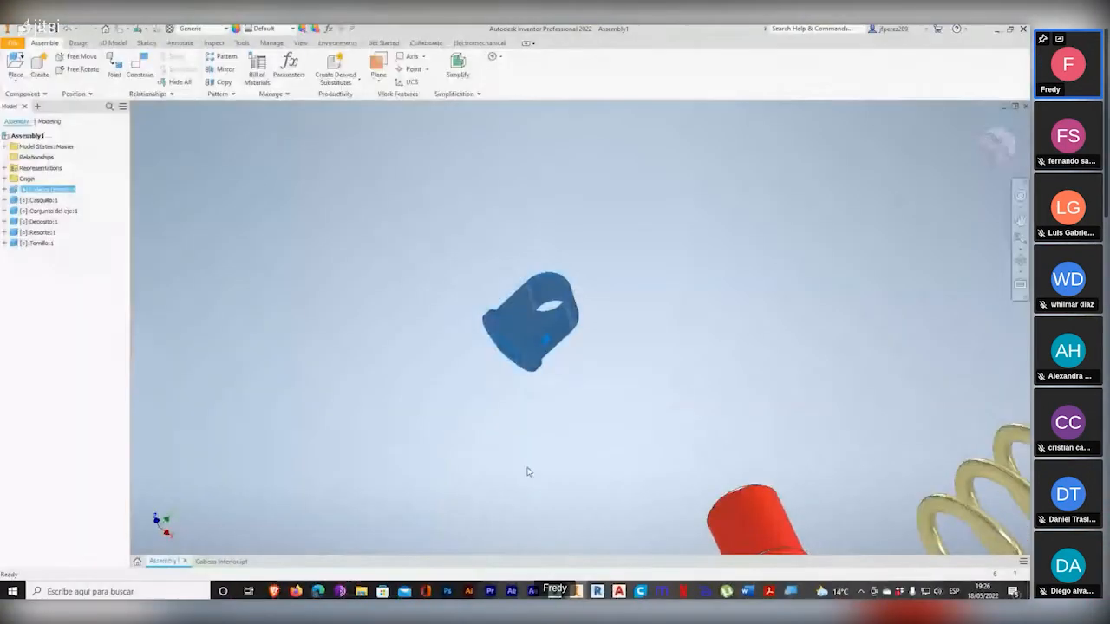
pyautogui.scroll(-3, 545, 339)
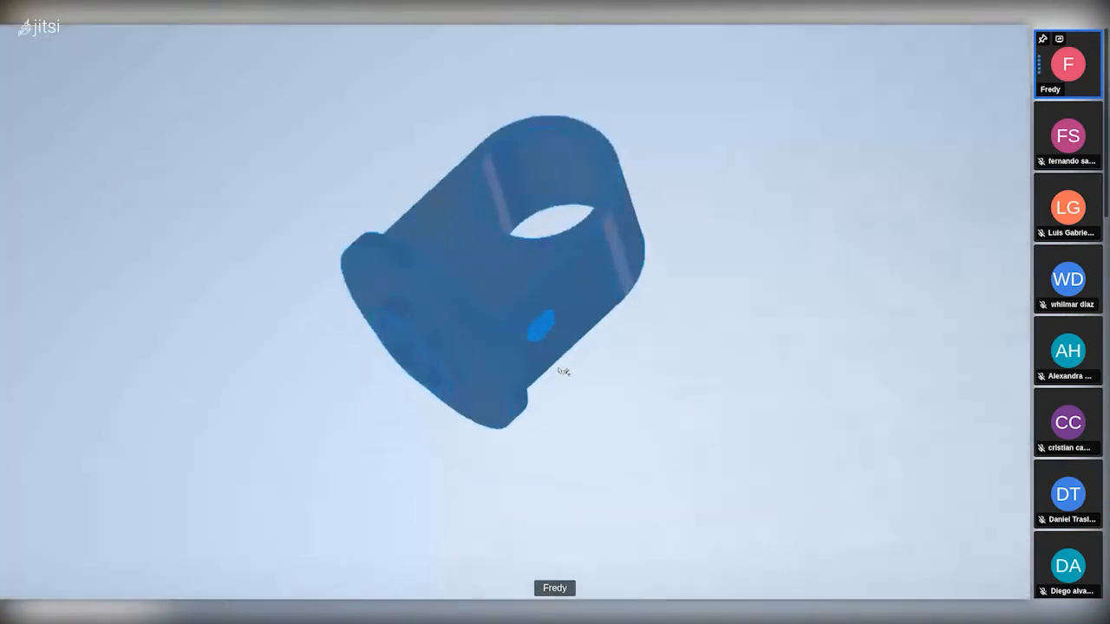
pyautogui.click(403, 175)
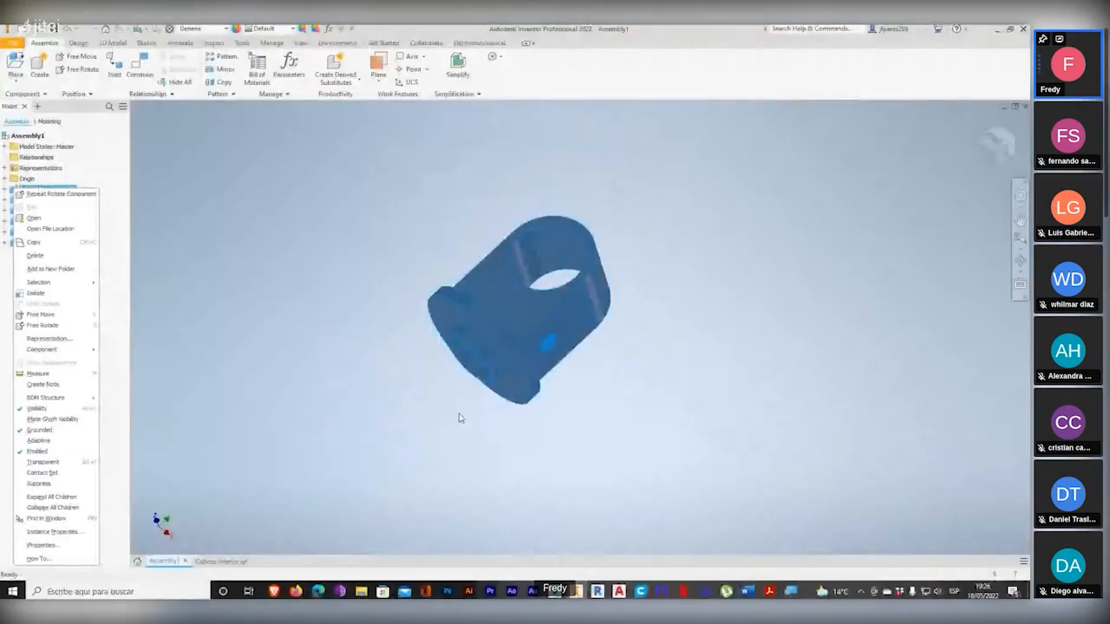
pyautogui.click(810, 318)
pyautogui.scroll(1, 405, 415)
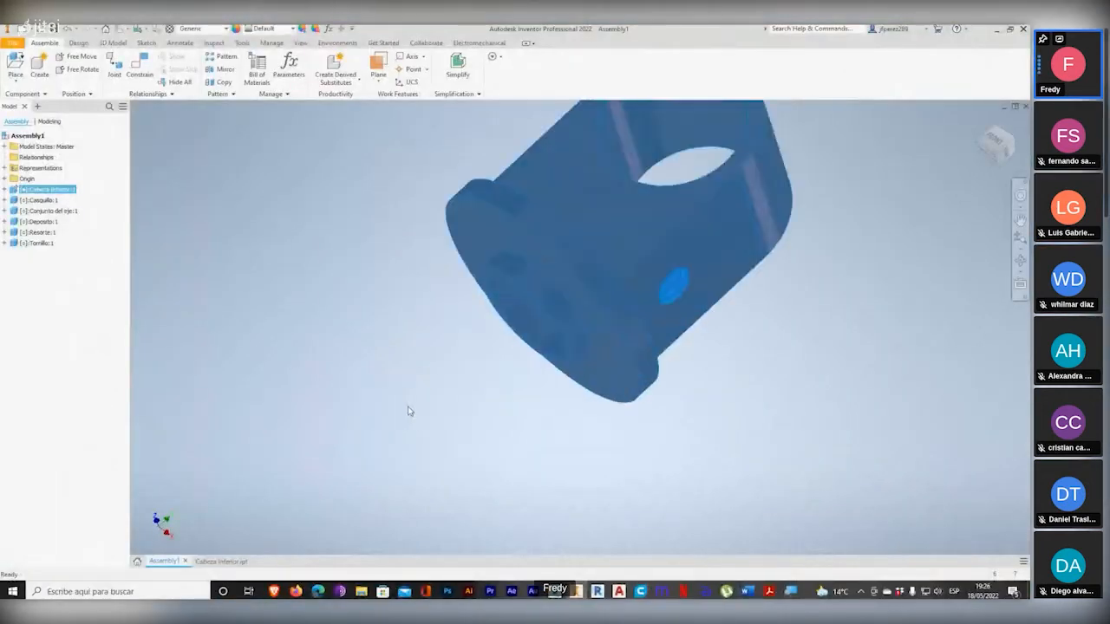
# Step: Move the Tornillo screw from beyond the spring to a spot beside Cabeza Inferior's threaded side hole
pyautogui.scroll(-5, 408, 408)
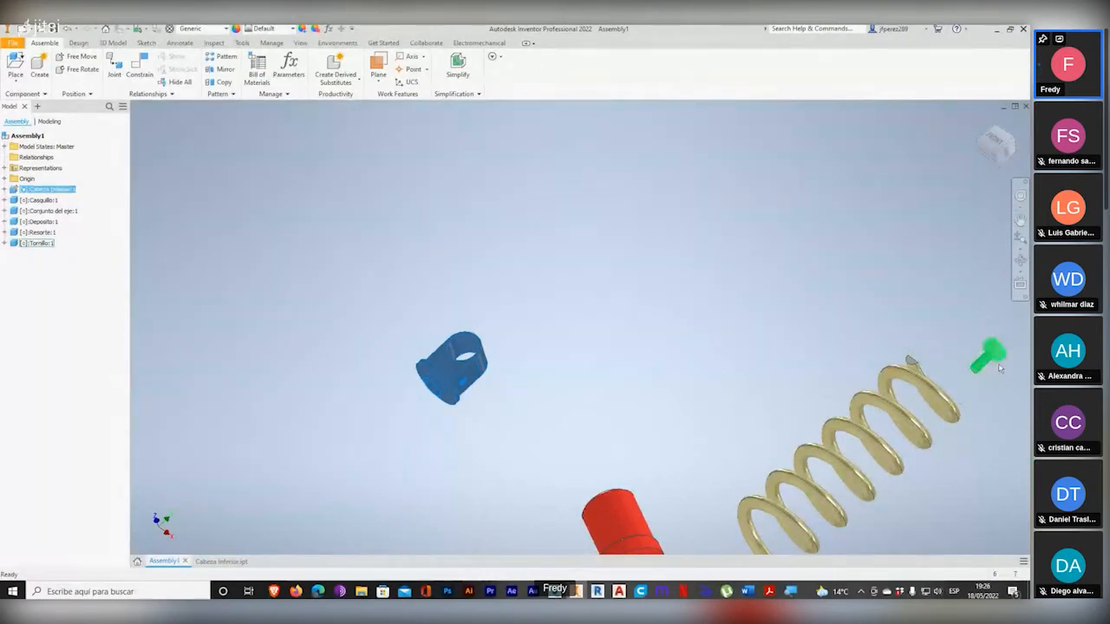
pyautogui.moveTo(994, 366); pyautogui.dragTo(503, 404)
pyautogui.scroll(6, 505, 408)
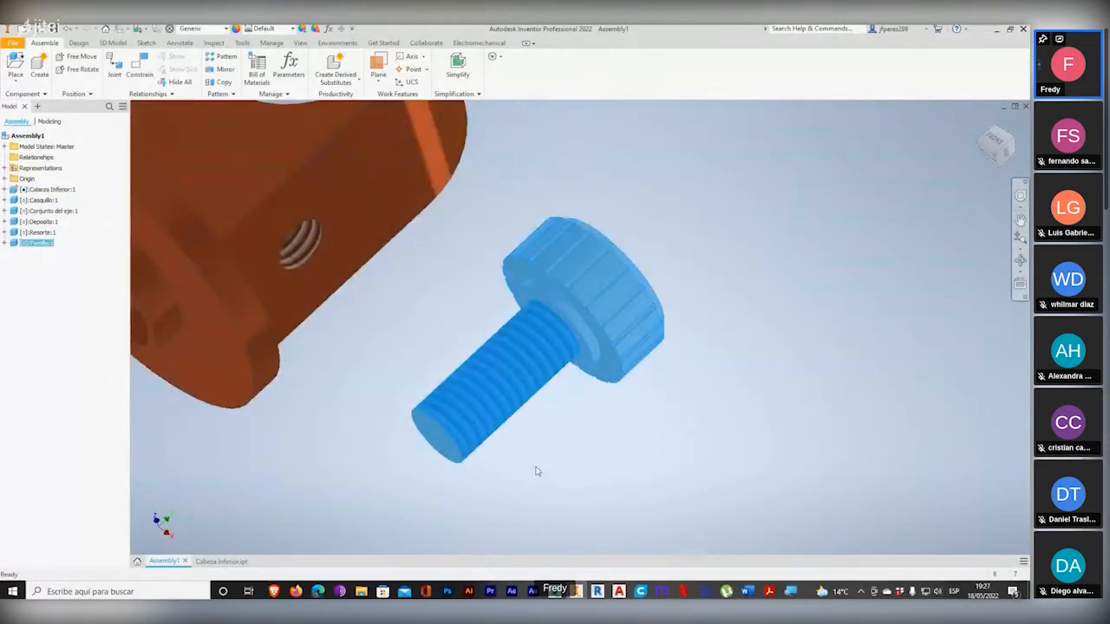
pyautogui.moveTo(557, 460); pyautogui.dragTo(646, 493, button='middle')
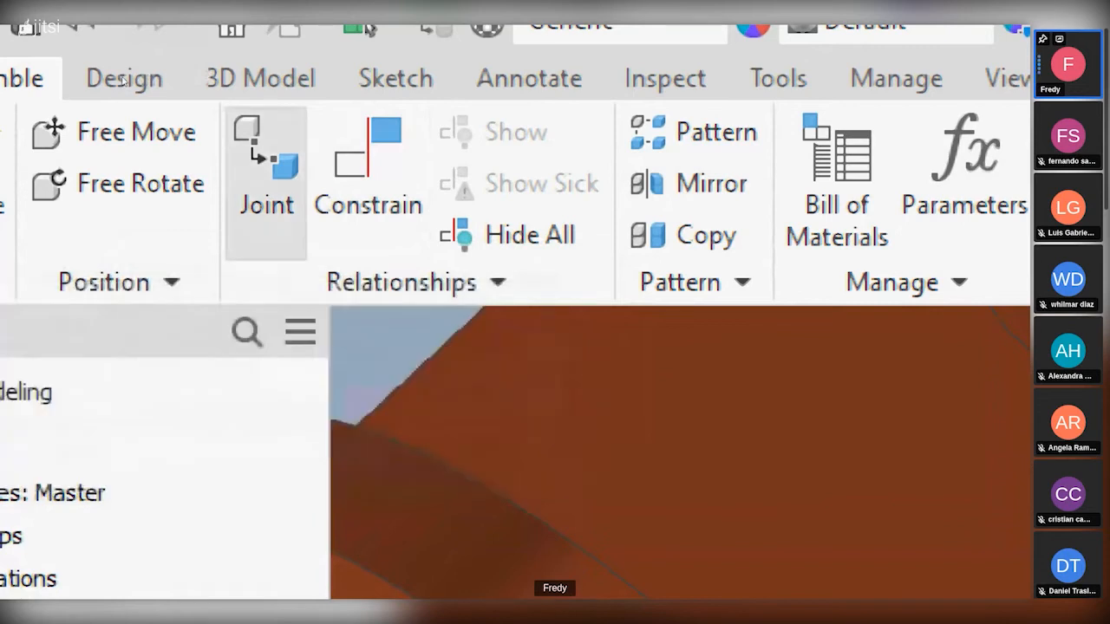
# Step: Examine the joint types offered by the Joint command, from Automatic to Ball, and leave it without creating a joint
pyautogui.click(266, 182)
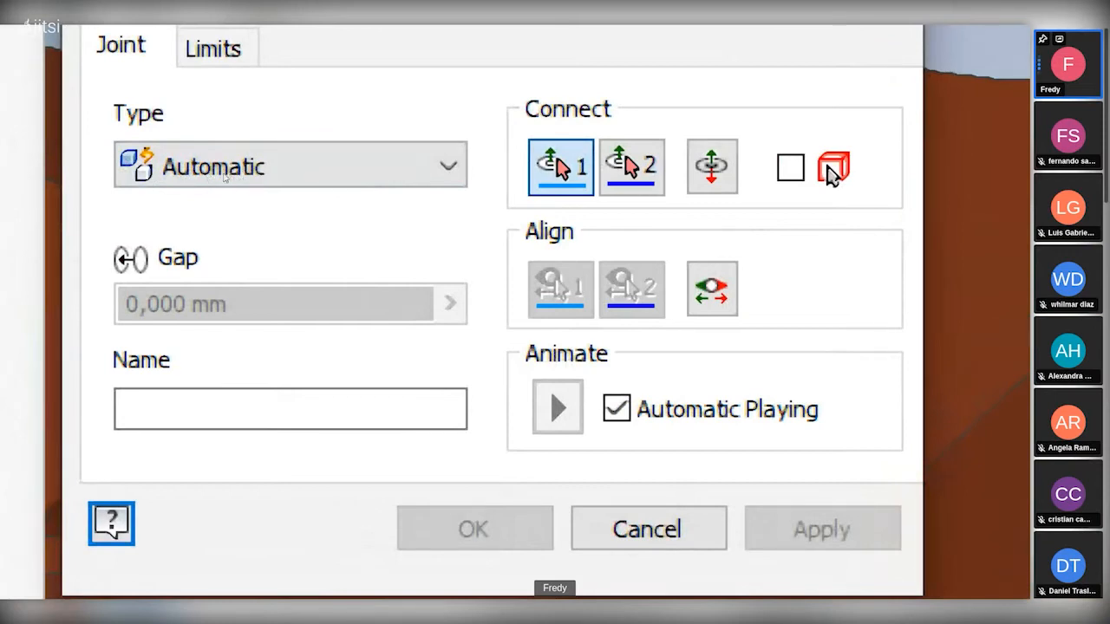
pyautogui.click(230, 166)
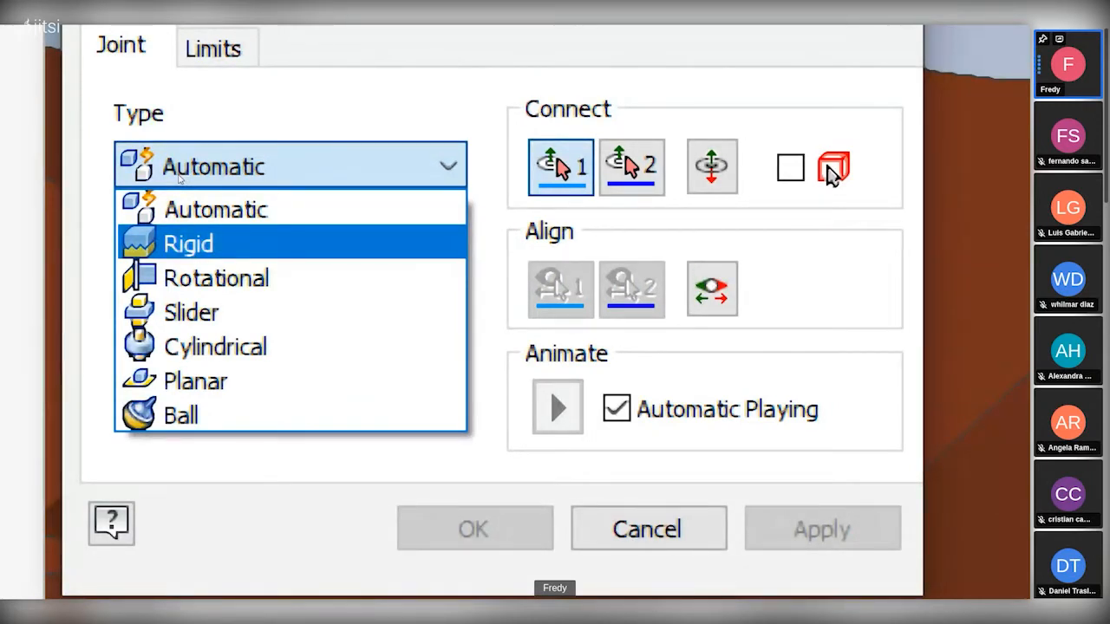
pyautogui.press('Down')
pyautogui.press('Down')
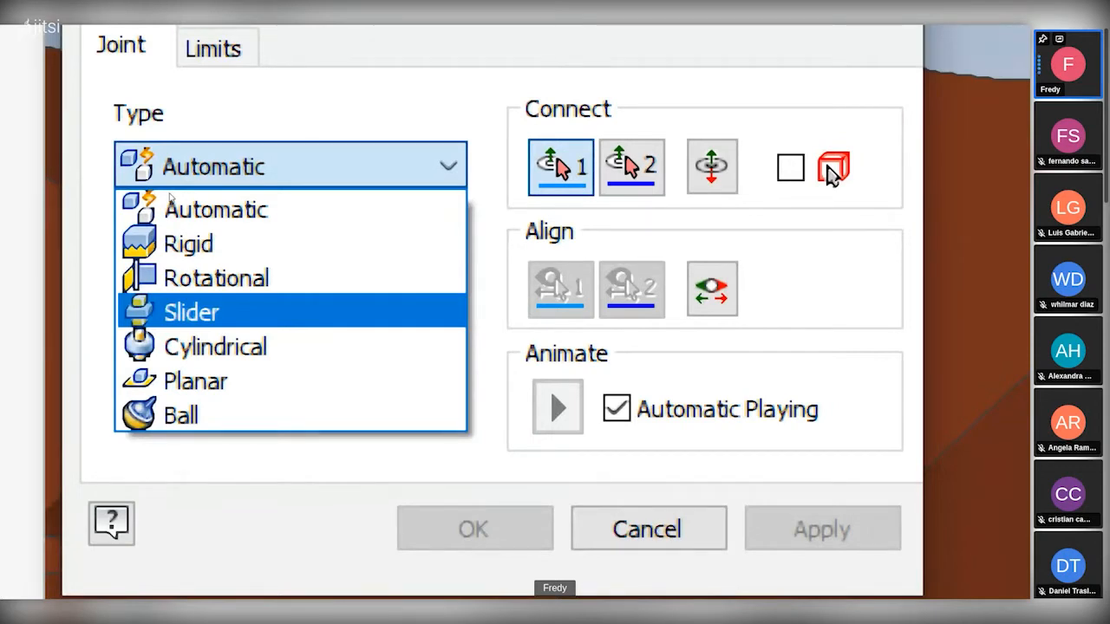
pyautogui.press('Down')
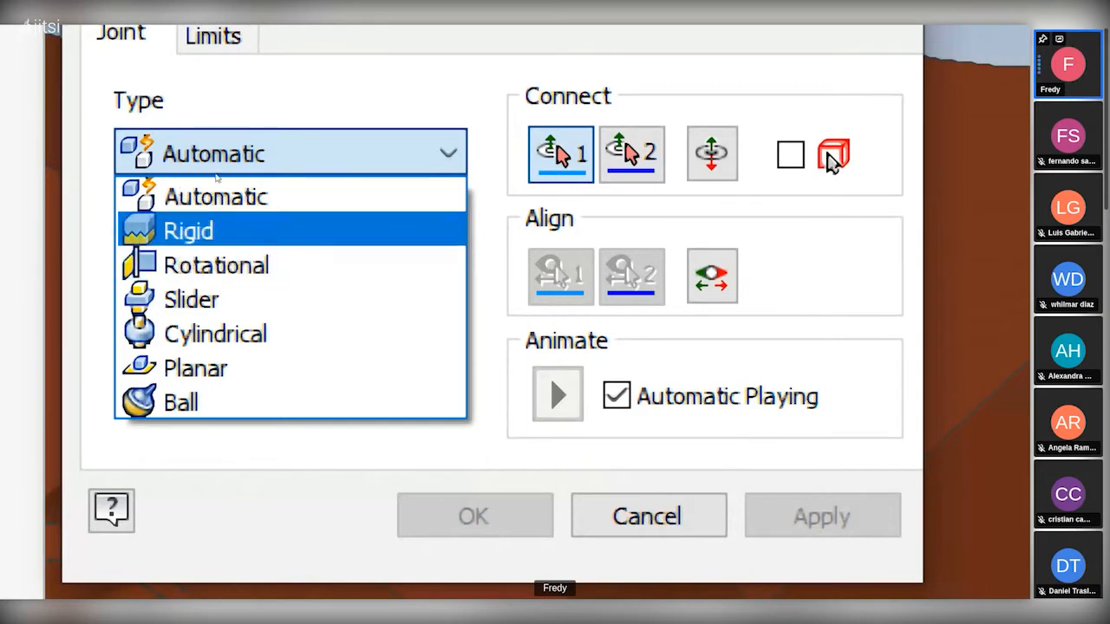
pyautogui.click(191, 197)
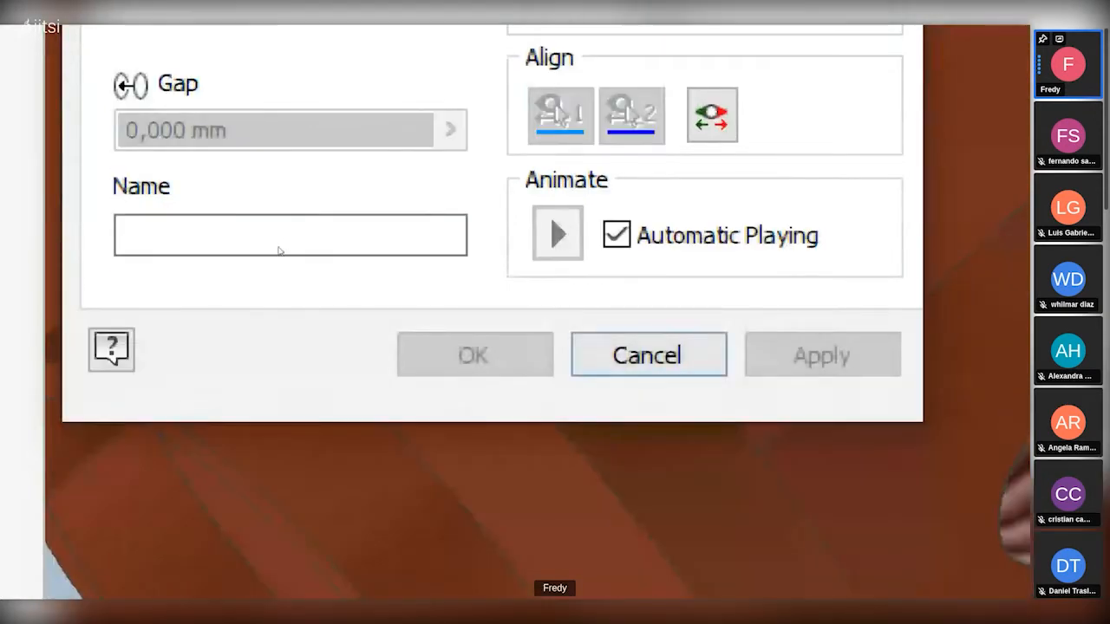
pyautogui.click(648, 445)
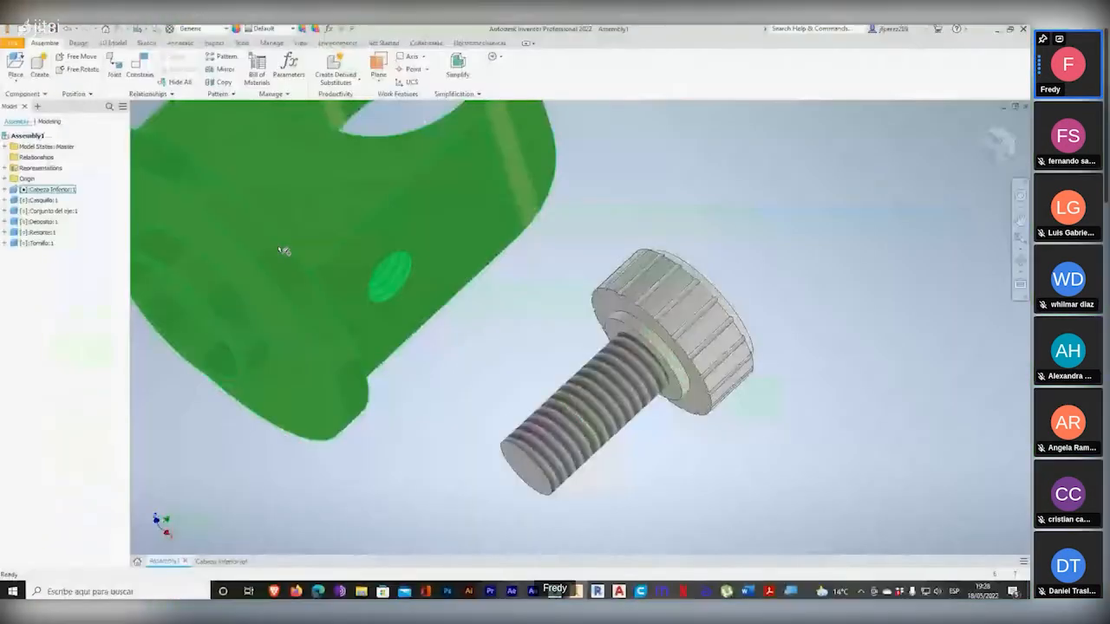
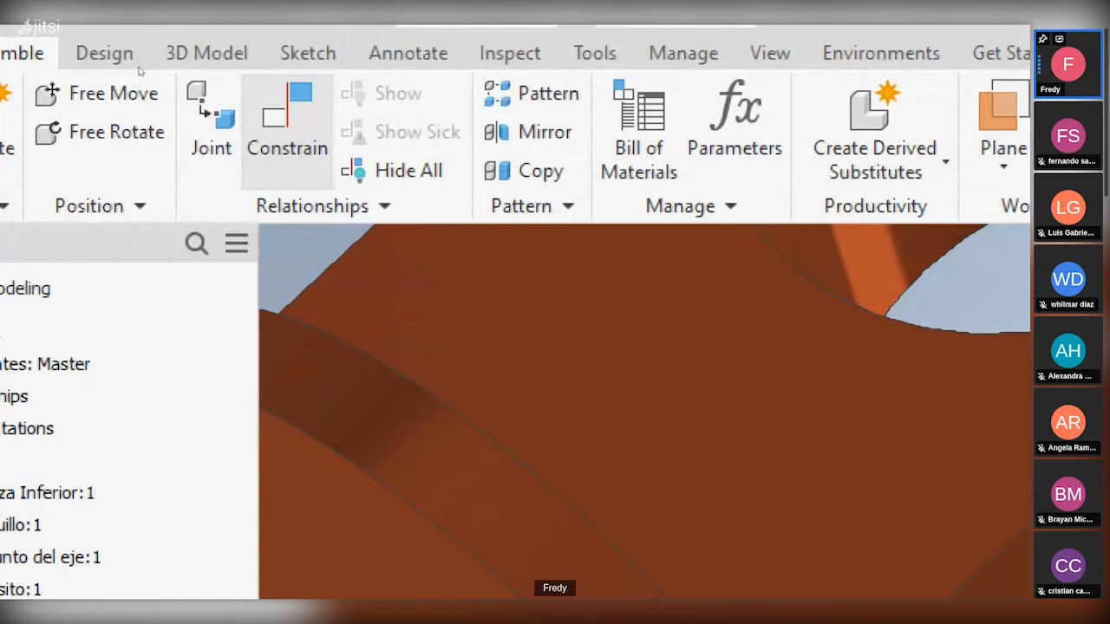
# Step: Set up a Mate constraint between the axis of Cabeza Inferior's threaded side hole and the axis of the screw's threaded shank
pyautogui.click(287, 130)
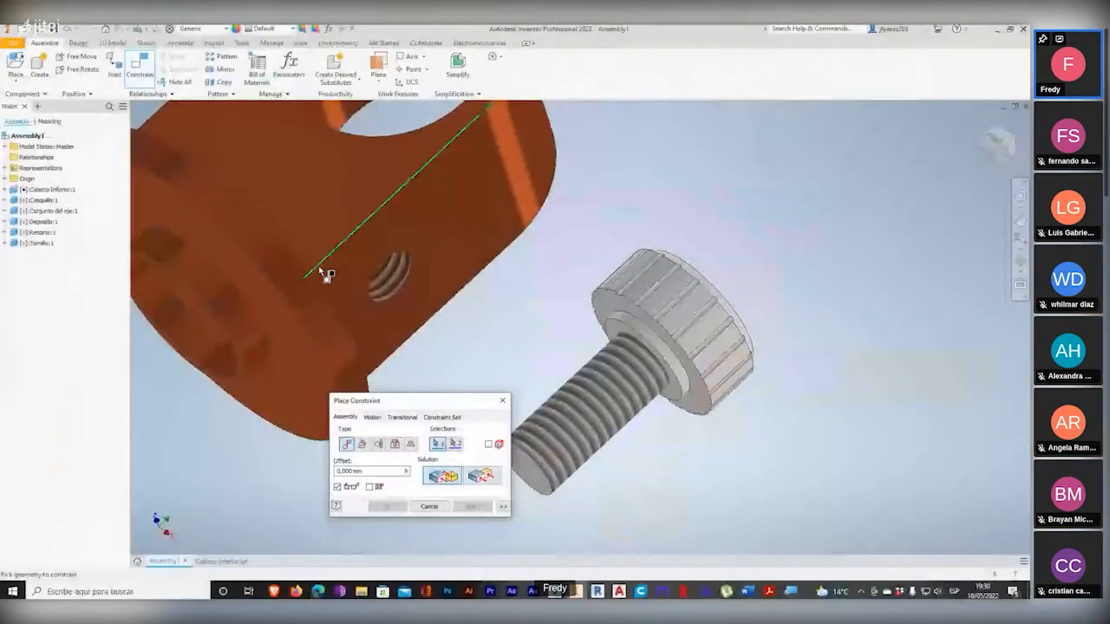
pyautogui.moveTo(378, 401); pyautogui.dragTo(656, 167)
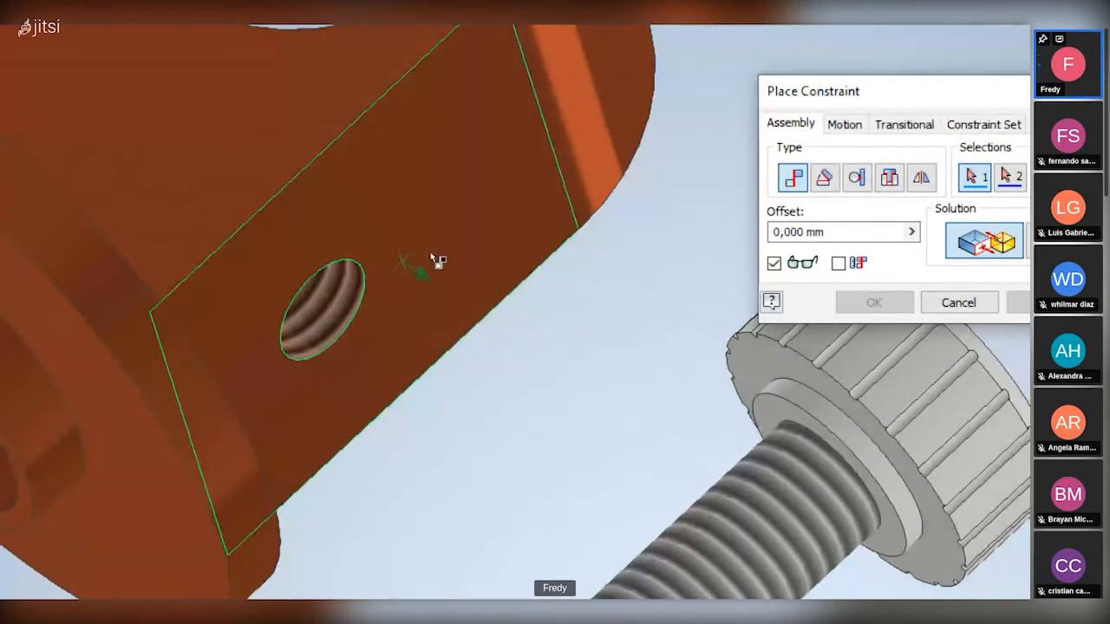
pyautogui.click(390, 288)
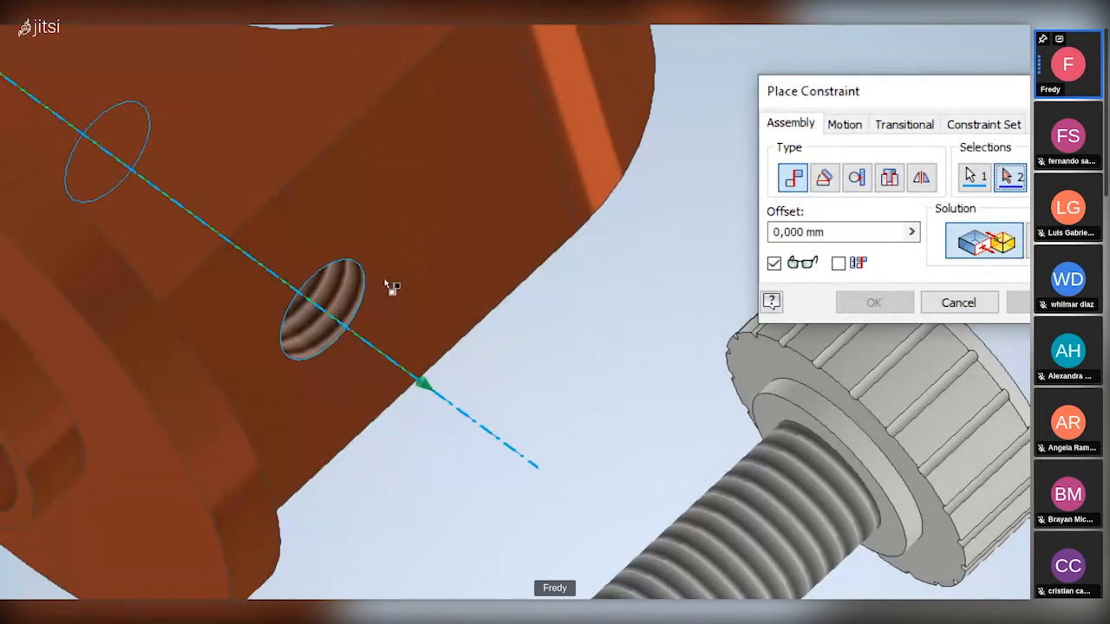
pyautogui.moveTo(728, 489); pyautogui.dragTo(471, 307, button='middle')
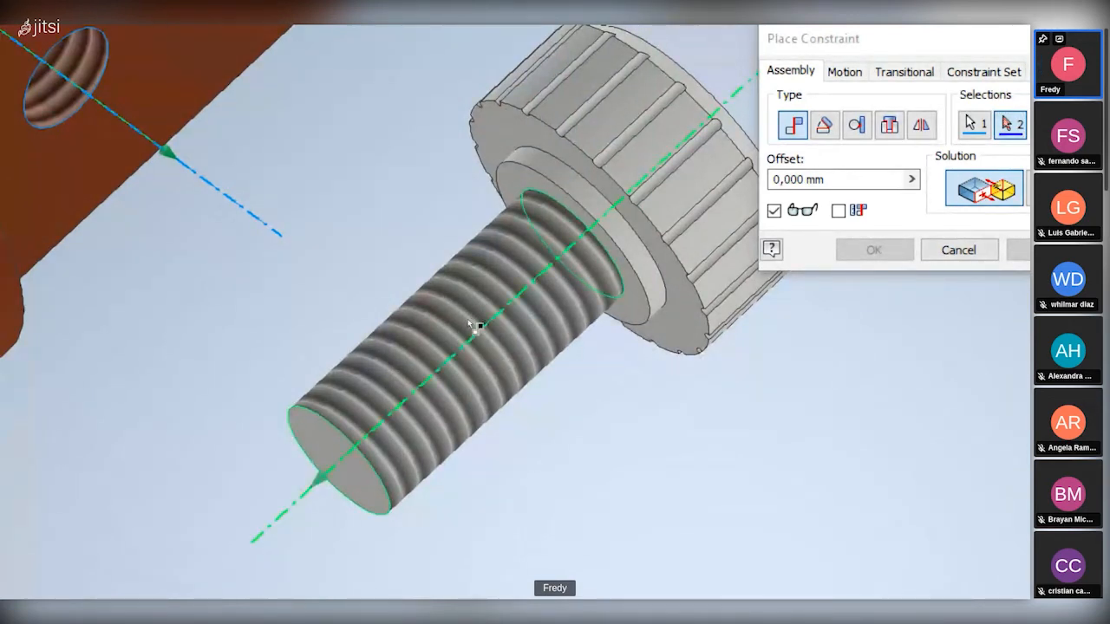
pyautogui.click(469, 324)
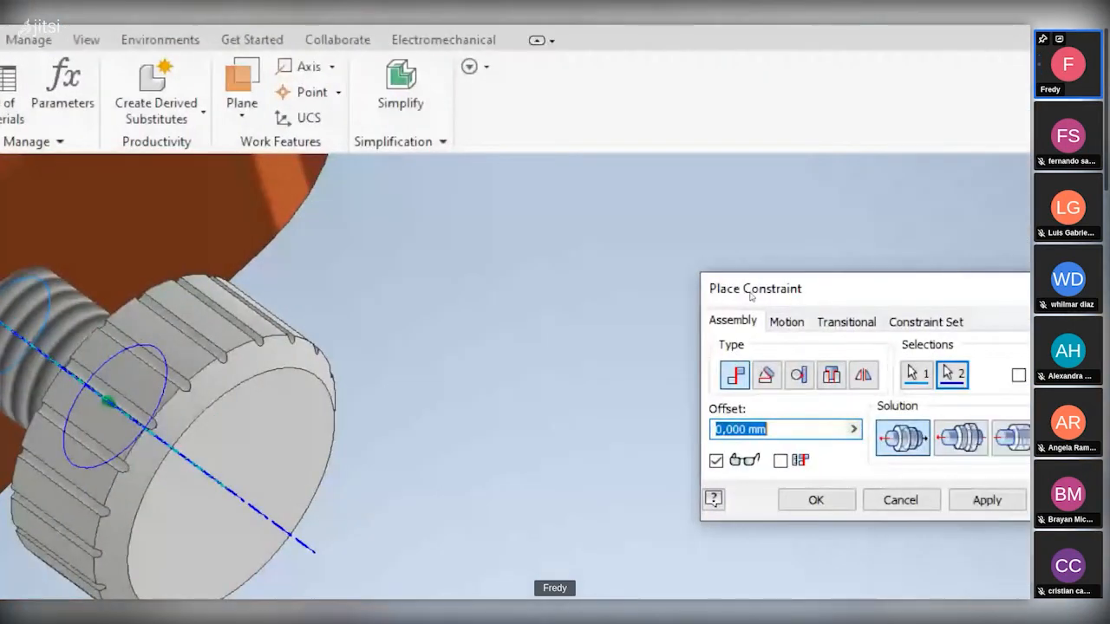
# Step: Try the Aligned solution, return to the one with the screw head facing outward, and apply the axis mate with 0 mm offset
pyautogui.moveTo(485, 285); pyautogui.dragTo(900, 370, button='middle')
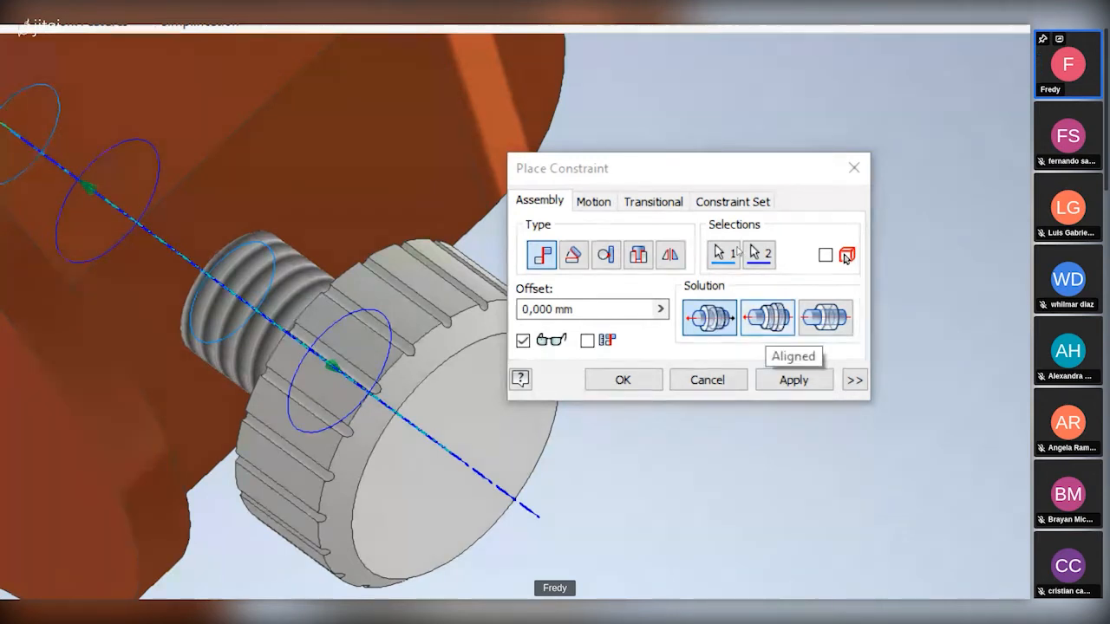
pyautogui.click(768, 319)
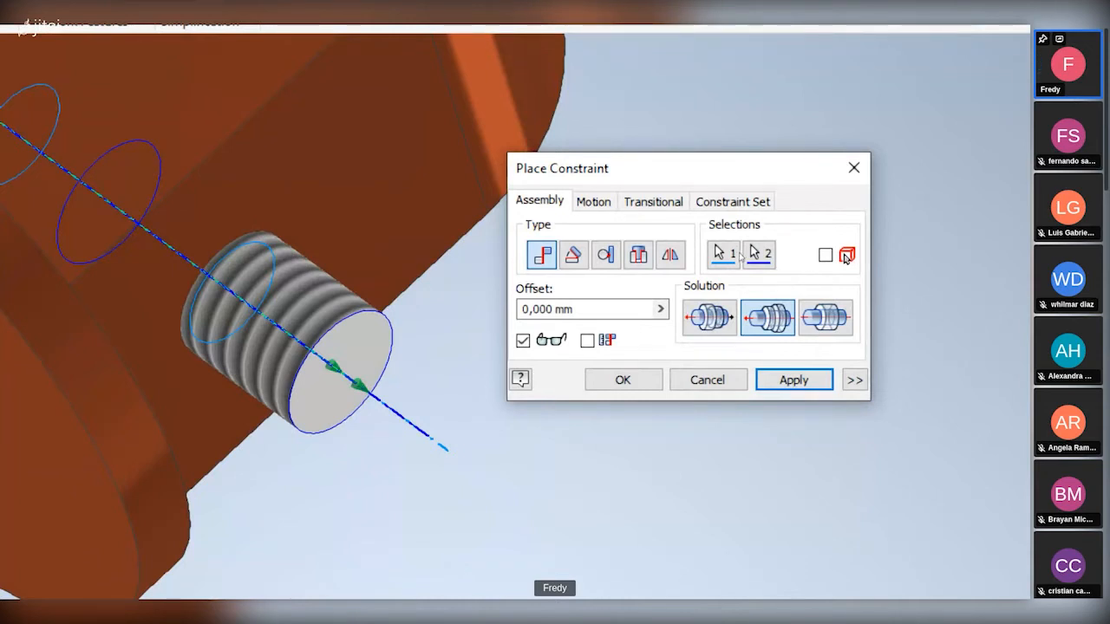
pyautogui.click(711, 317)
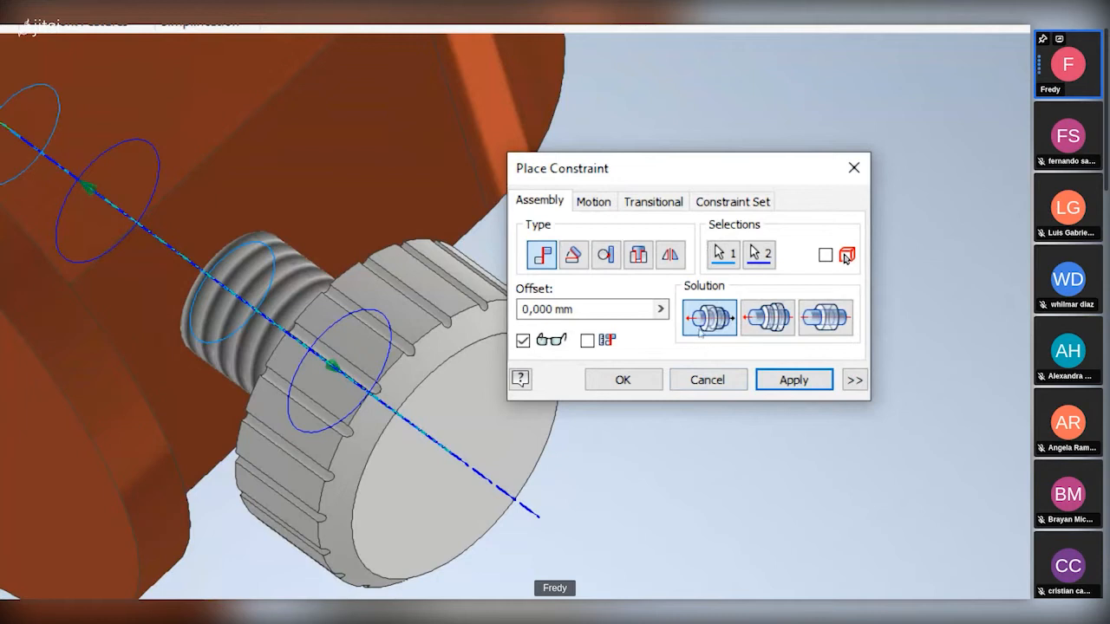
pyautogui.press('Return')
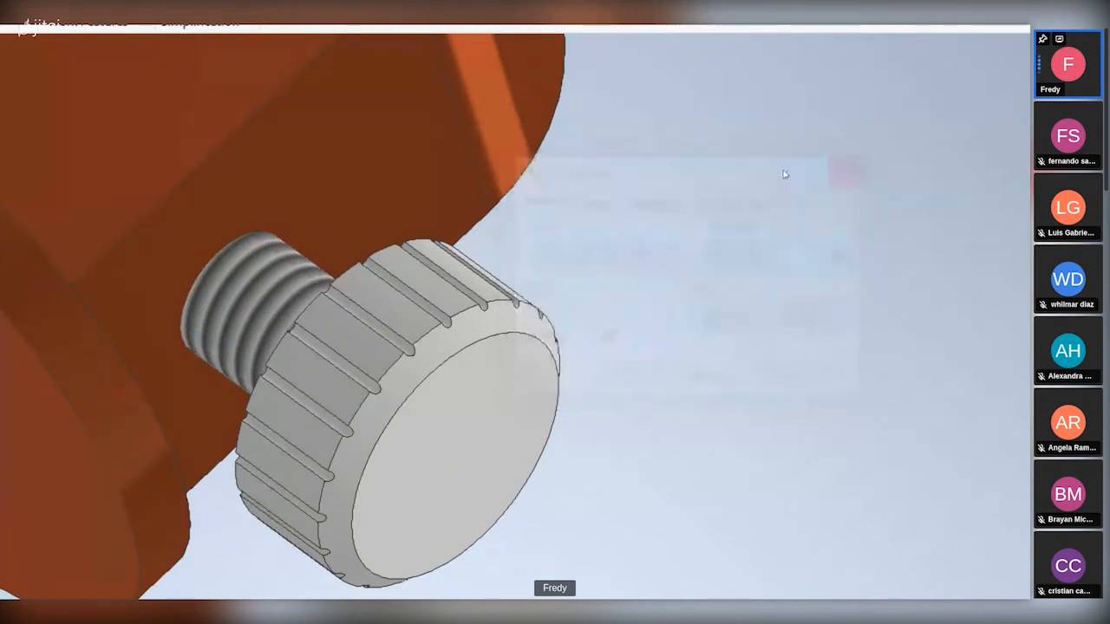
pyautogui.click(854, 167)
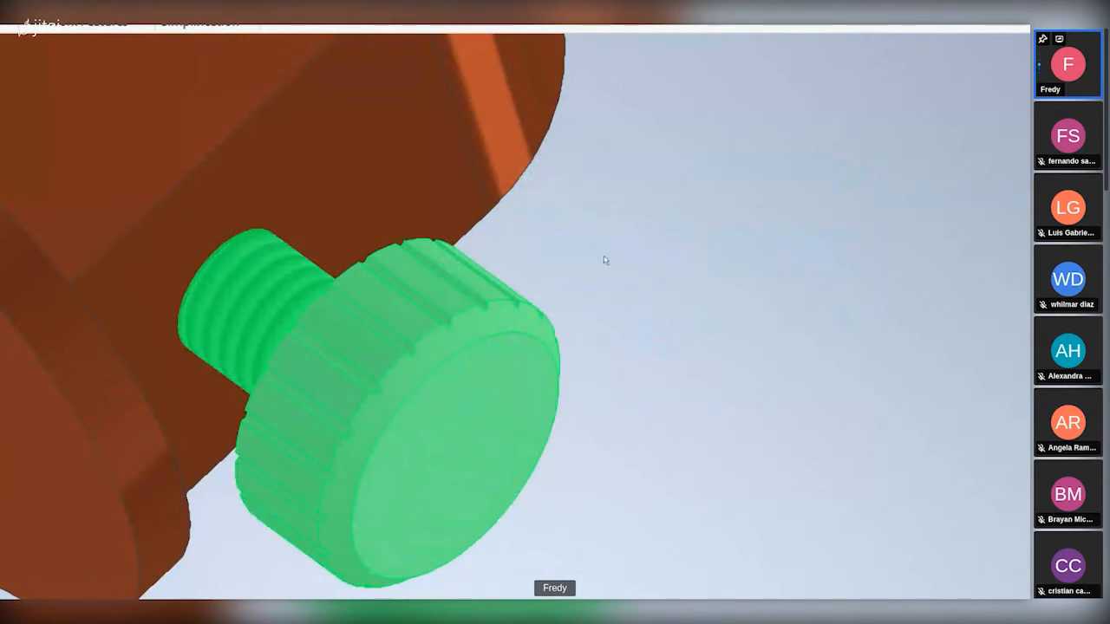
# Step: Slide the screw outward along the threaded hole's axis to show its remaining freedom of movement
pyautogui.press('super+minus')
pyautogui.moveTo(510, 287); pyautogui.dragTo(565, 421)
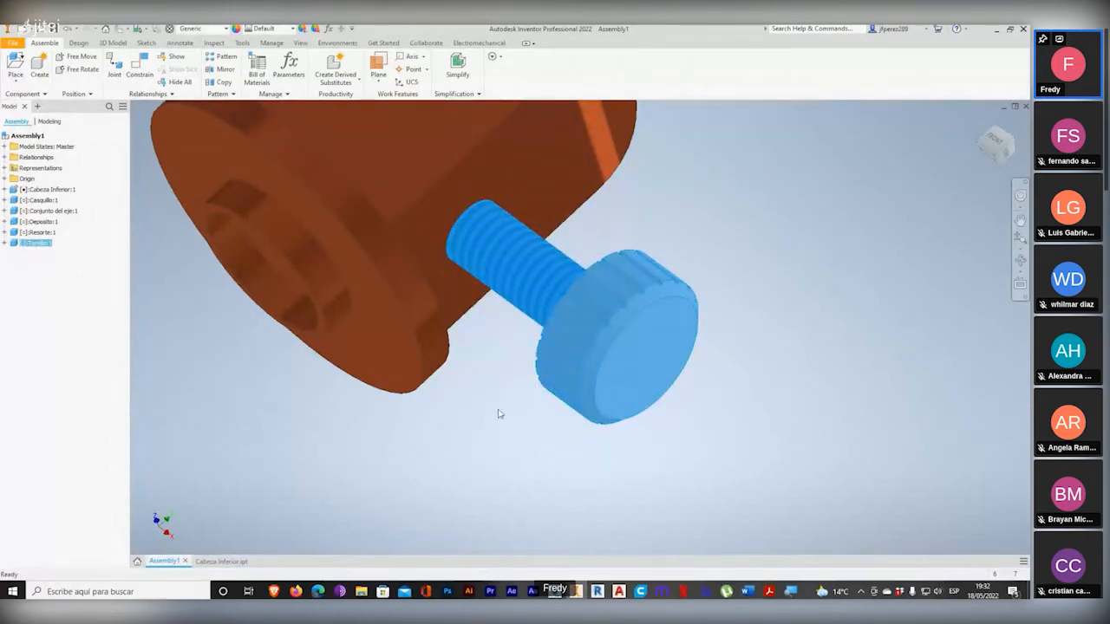
pyautogui.moveTo(497, 410); pyautogui.dragTo(571, 438, button='middle')
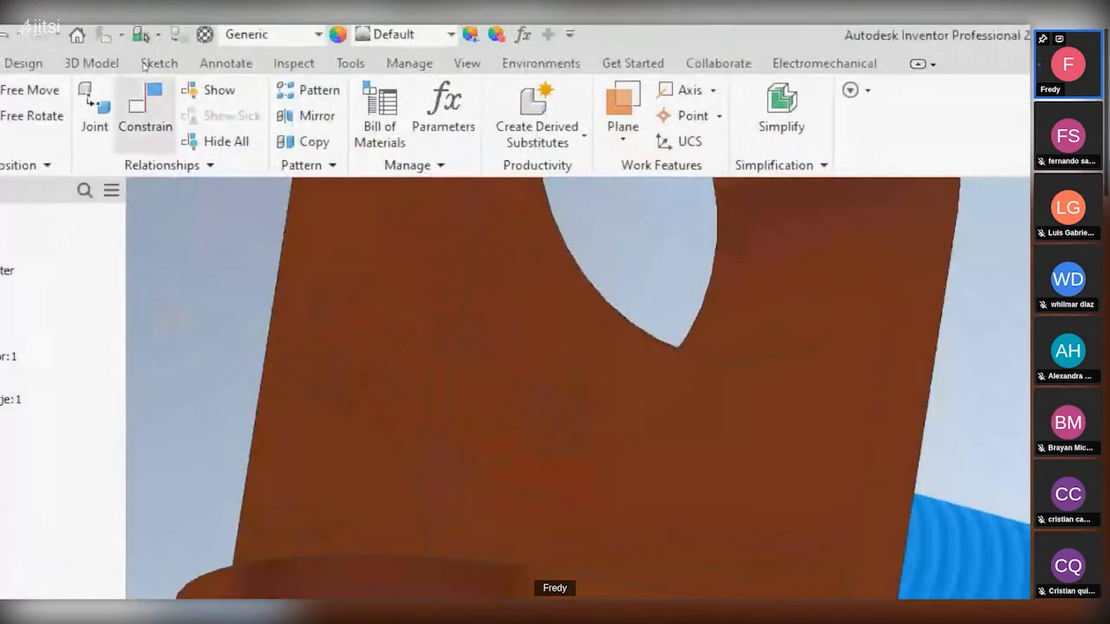
# Step: Start another Mate constraint and choose Cabeza Inferior's flat side face around the threaded hole as the first selection
pyautogui.click(145, 106)
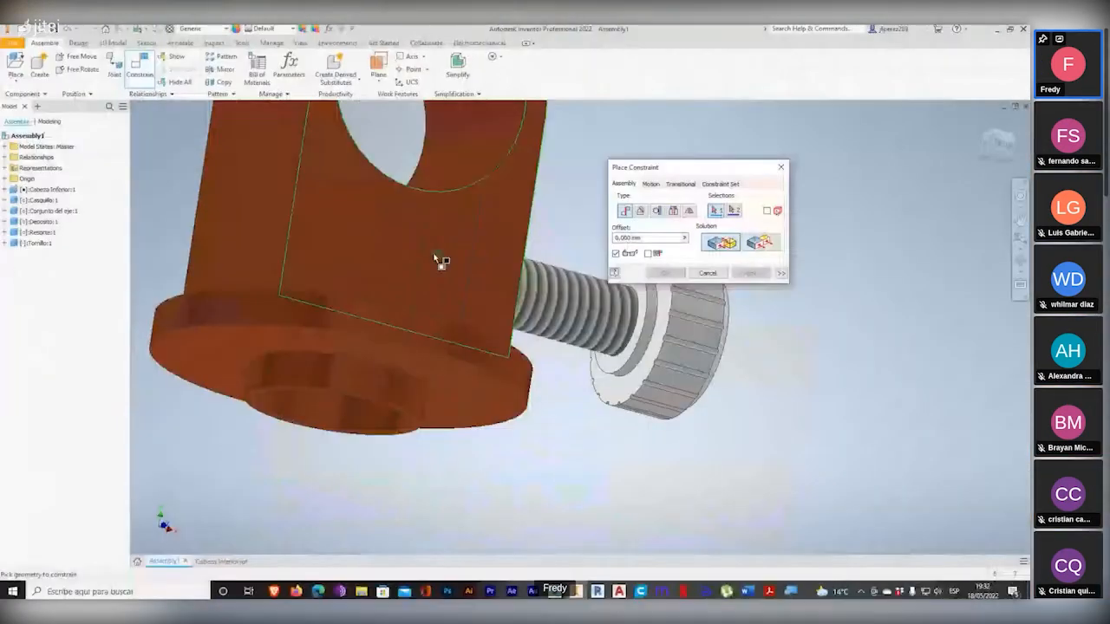
pyautogui.scroll(5, 535, 298)
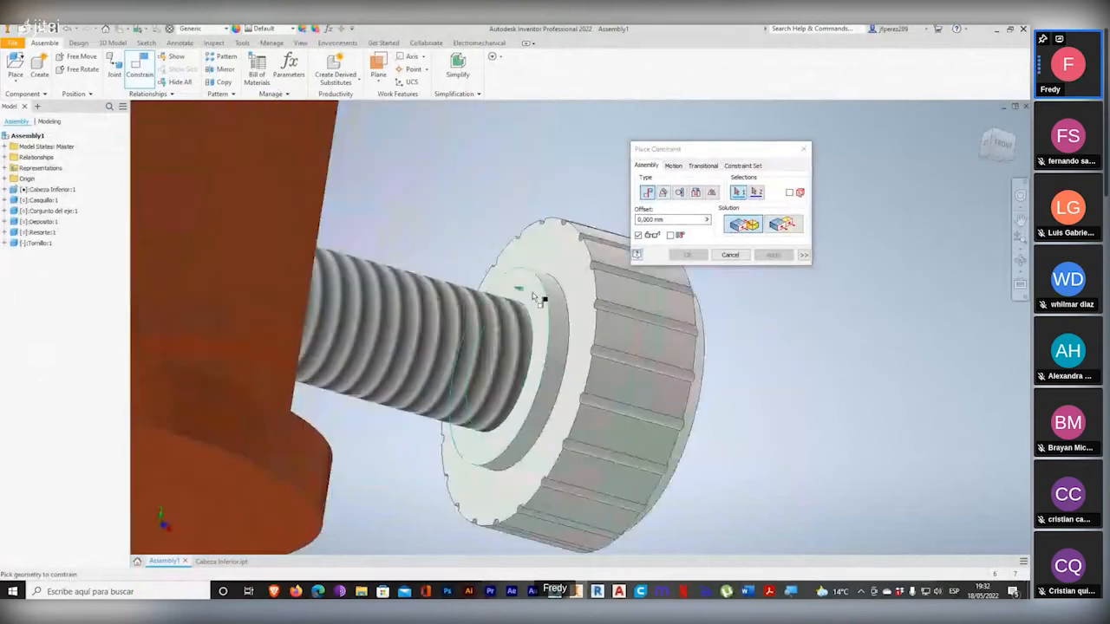
pyautogui.scroll(4, 534, 297)
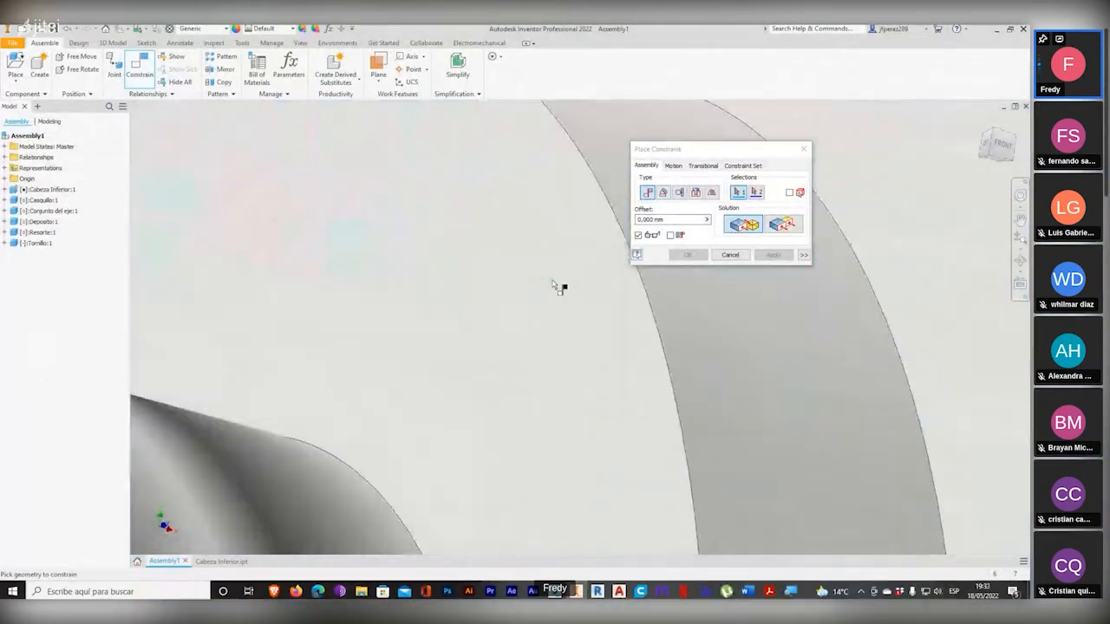
pyautogui.scroll(-8, 560, 287)
pyautogui.keyDown('shift'); pyautogui.moveTo(548, 351); pyautogui.dragTo(447, 351, button='middle'); pyautogui.keyUp('shift')
pyautogui.moveTo(373, 234); pyautogui.dragTo(509, 344, button='middle')
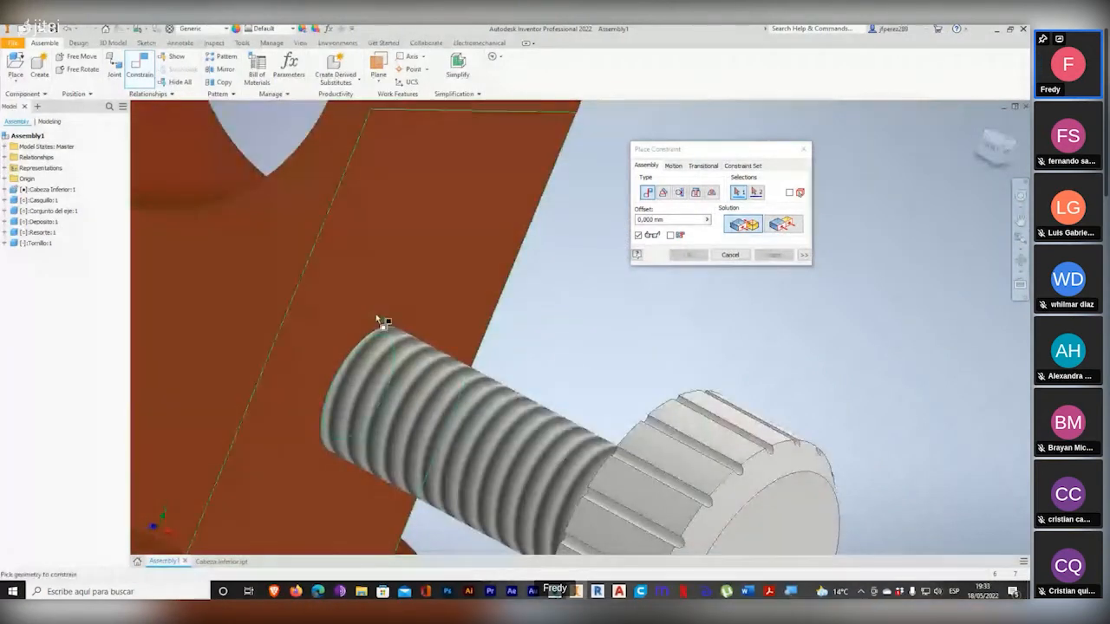
pyautogui.scroll(3, 391, 287)
pyautogui.scroll(-5, 388, 288)
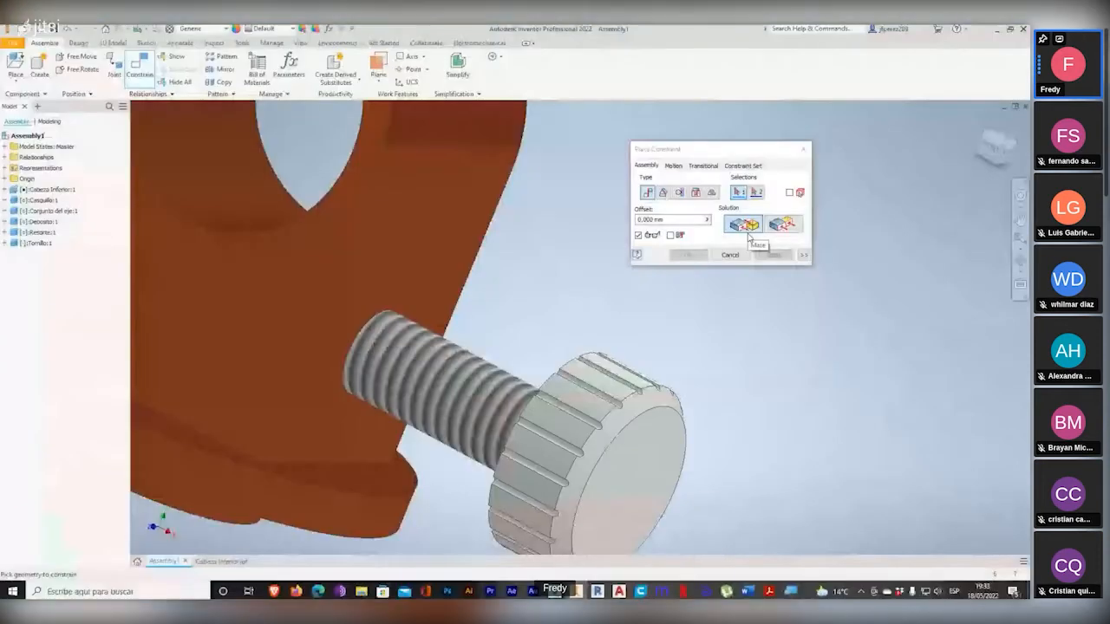
pyautogui.click(409, 270)
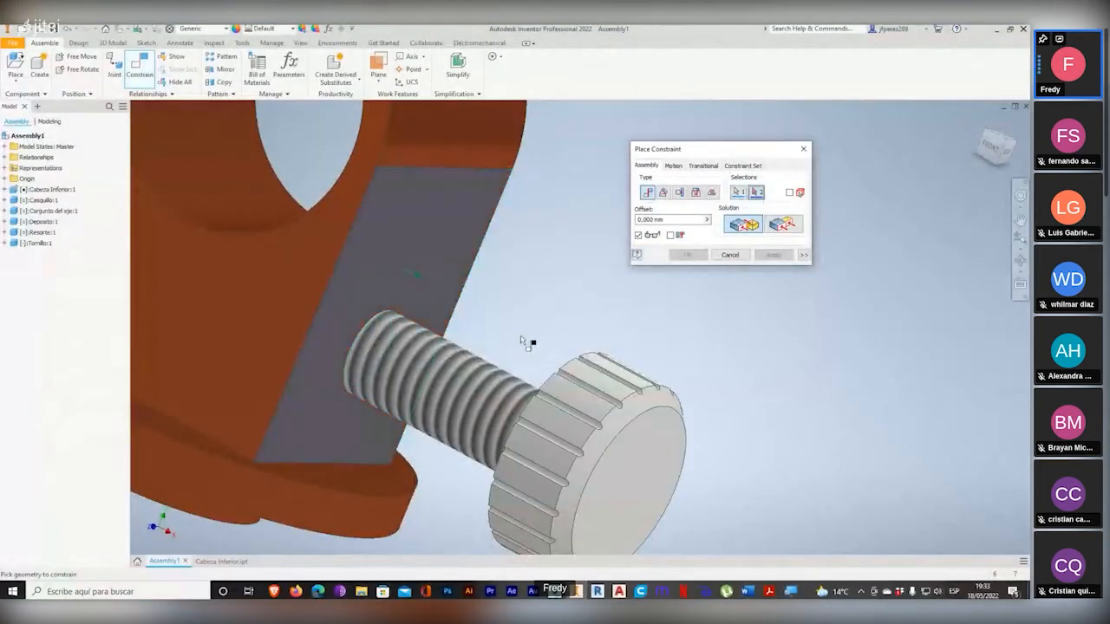
# Step: Choose the annular face under the screw's head as the second selection and accept the face mate with 0 mm offset
pyautogui.keyDown('shift'); pyautogui.moveTo(522, 334); pyautogui.dragTo(580, 416, button='middle'); pyautogui.keyUp('shift')
pyautogui.scroll(-5, 579, 418)
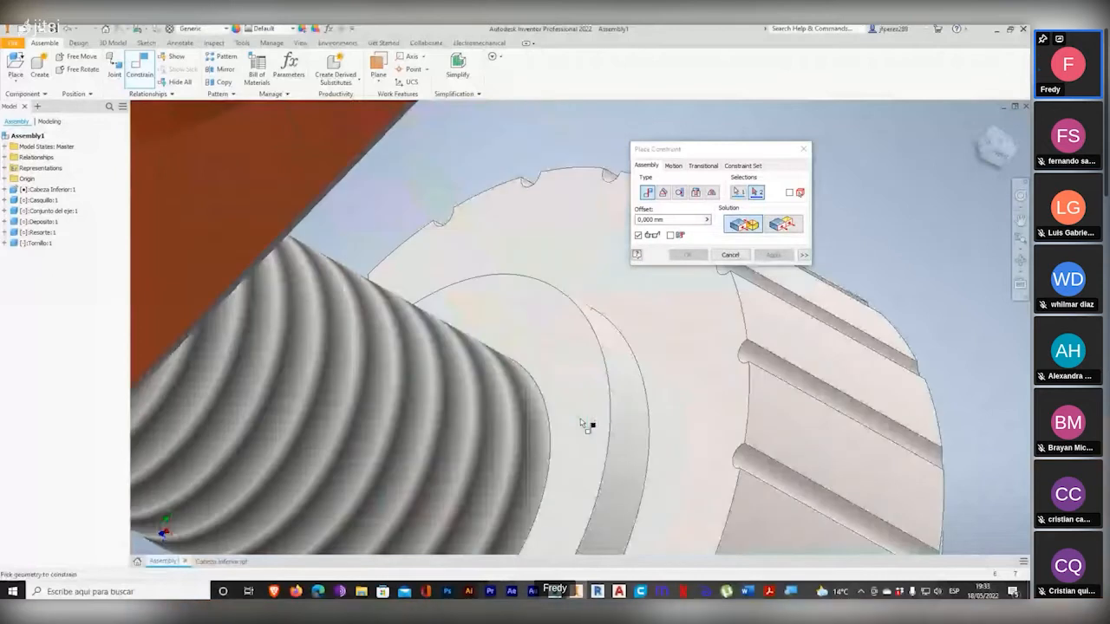
pyautogui.click(565, 347)
pyautogui.keyDown('shift'); pyautogui.moveTo(512, 344); pyautogui.dragTo(391, 312, button='middle'); pyautogui.keyUp('shift')
pyautogui.moveTo(468, 300); pyautogui.dragTo(690, 297, button='middle')
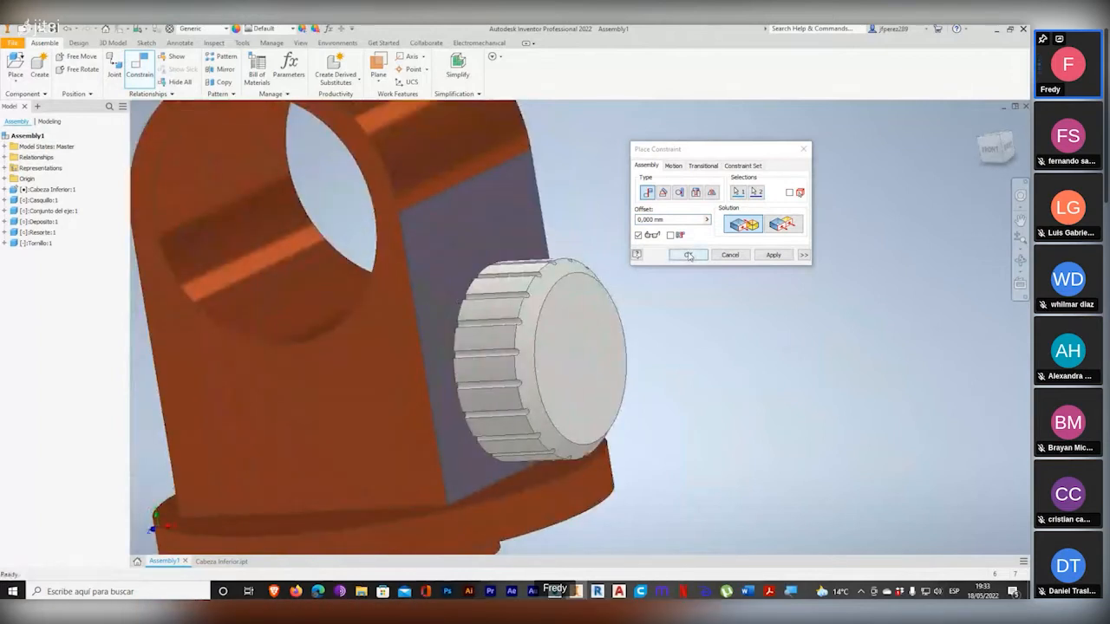
pyautogui.click(689, 255)
# Step: Try to move the screw to test its remaining freedom and examine the contact between its head and Cabeza Inferior
pyautogui.keyDown('shift'); pyautogui.moveTo(692, 258); pyautogui.dragTo(613, 330, button='middle'); pyautogui.keyUp('shift')
pyautogui.moveTo(531, 303); pyautogui.dragTo(639, 371)
pyautogui.keyDown('shift'); pyautogui.moveTo(639, 371); pyautogui.dragTo(577, 224, button='middle'); pyautogui.keyUp('shift')
pyautogui.scroll(3, 576, 224)
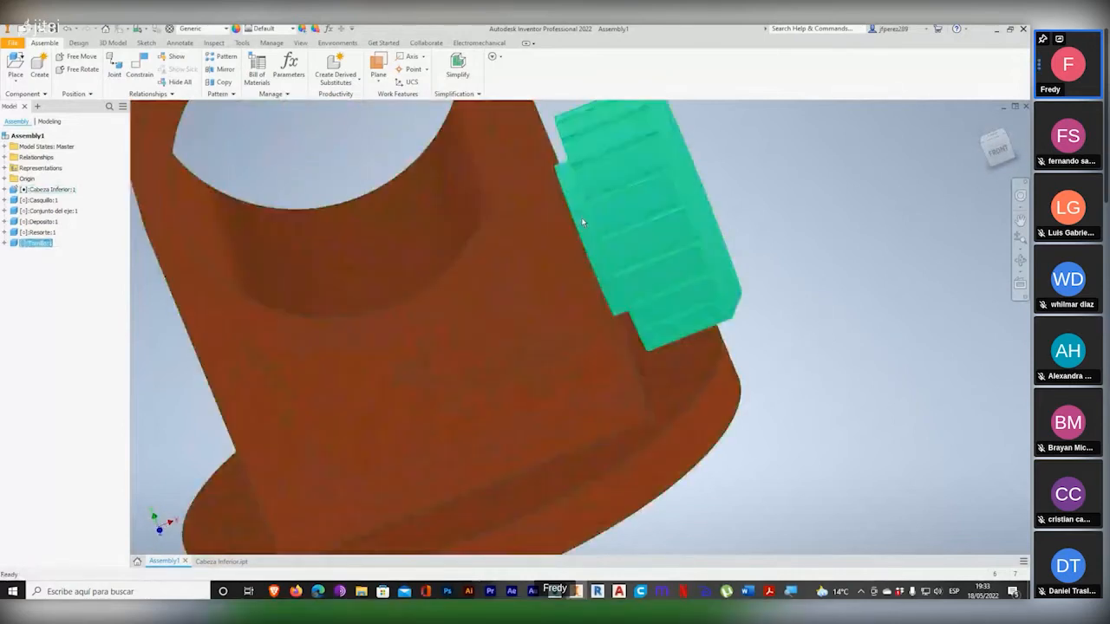
pyautogui.scroll(-2, 580, 222)
pyautogui.scroll(5, 581, 223)
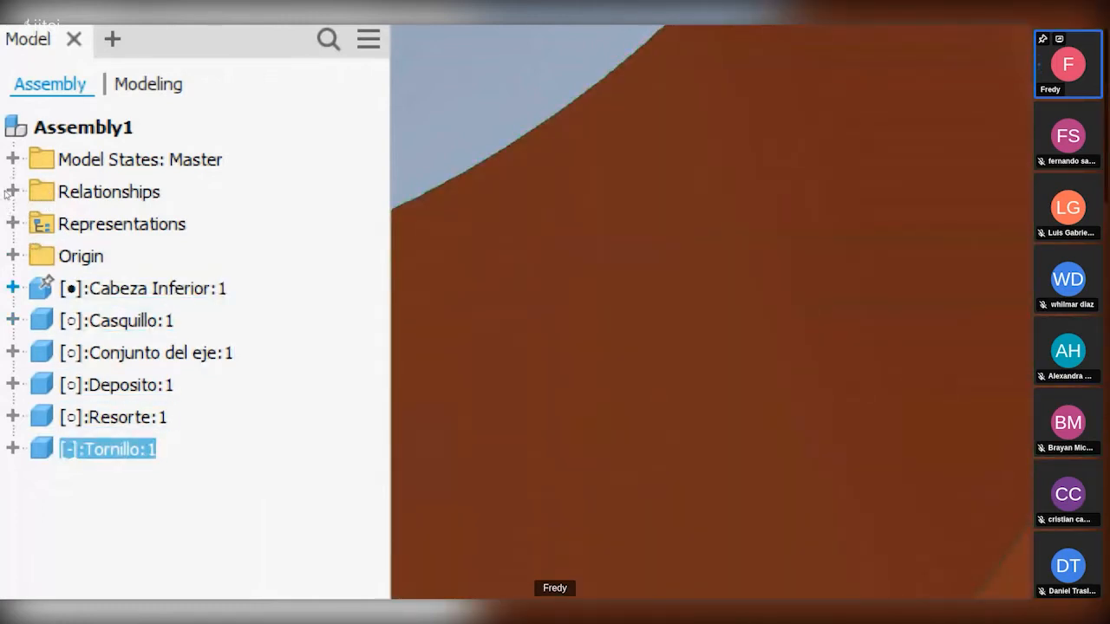
# Step: Expand Cabeza Inferior and Tornillo in the model tree, set the Mate:2 offset to 2 mm, and inspect the gap
pyautogui.click(12, 288)
pyautogui.click(12, 457)
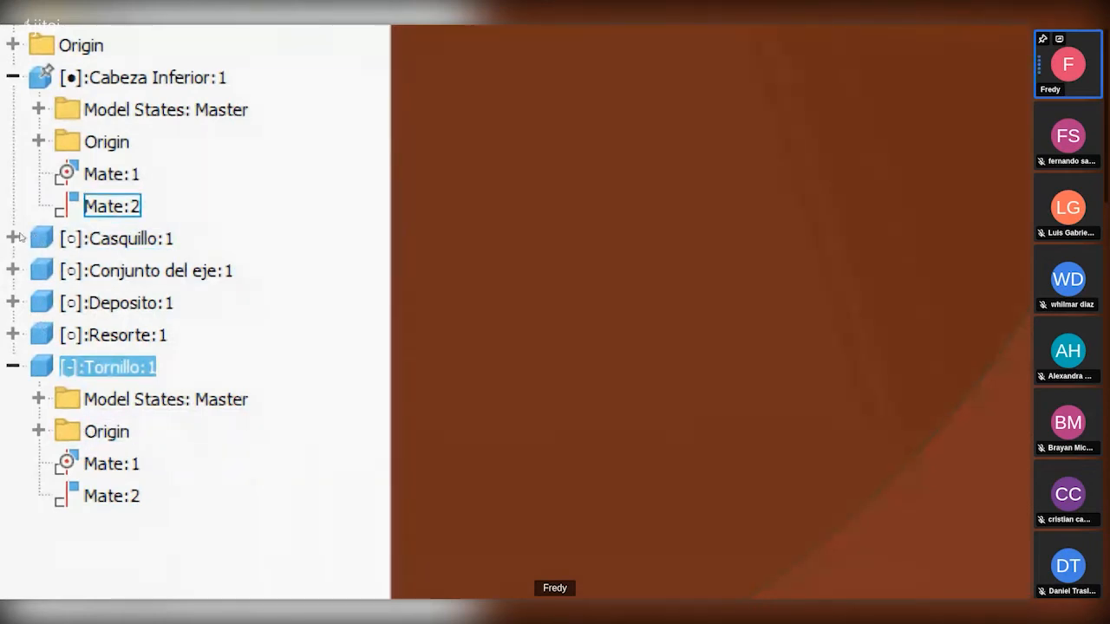
pyautogui.click(112, 206)
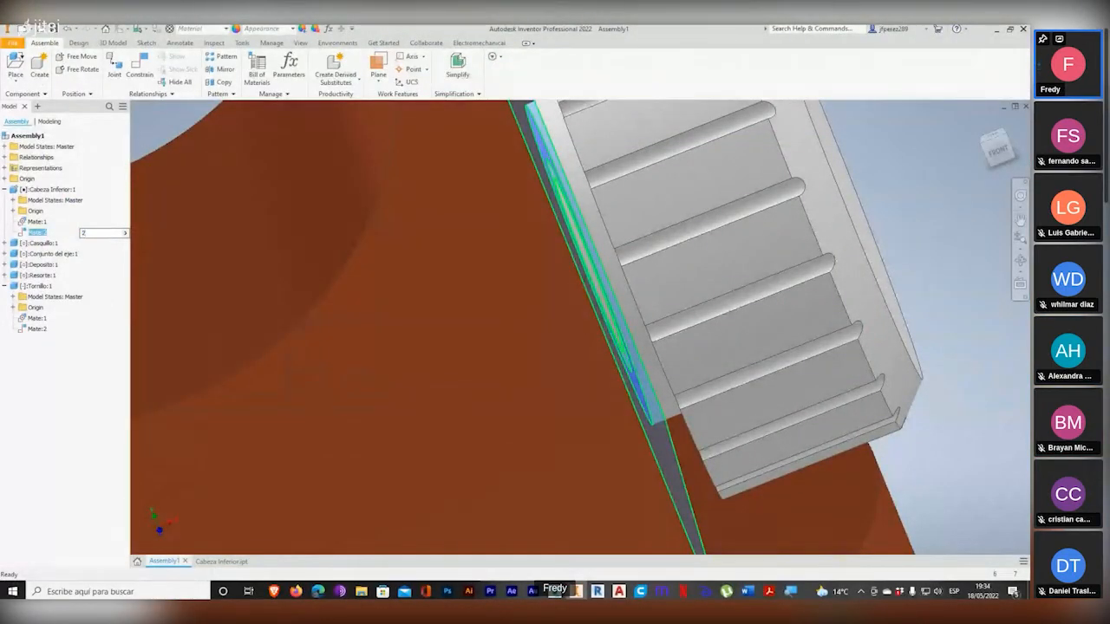
pyautogui.press('Return')
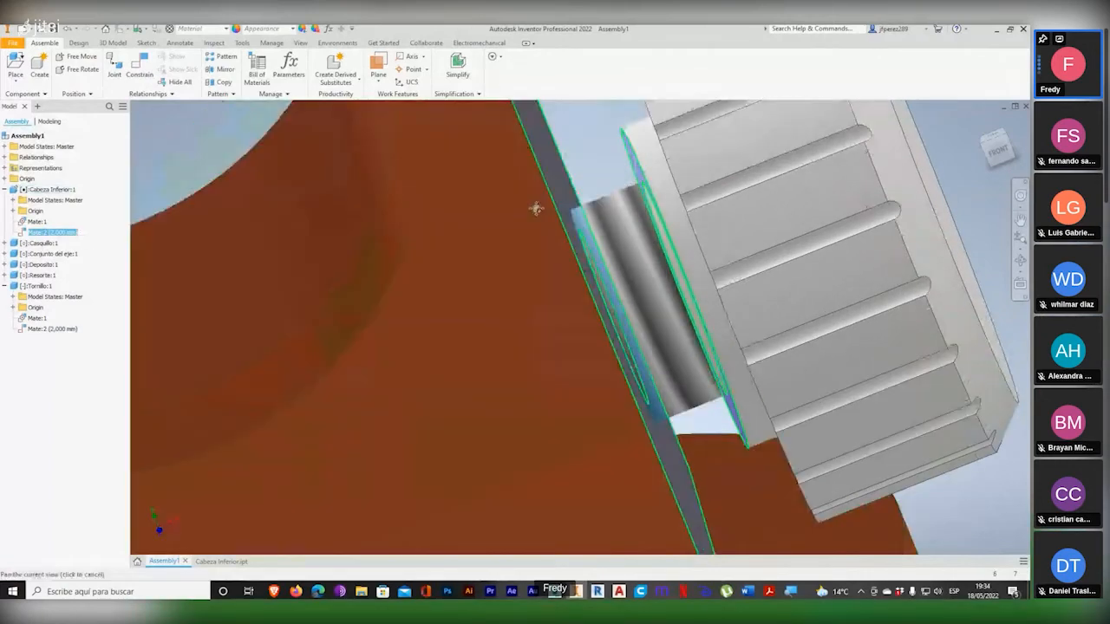
pyautogui.scroll(-3, 574, 235)
pyautogui.scroll(4, 574, 234)
pyautogui.keyDown('shift'); pyautogui.moveTo(657, 208); pyautogui.dragTo(716, 226, button='middle'); pyautogui.keyUp('shift')
pyautogui.scroll(2, 717, 225)
pyautogui.scroll(-4, 750, 276)
pyautogui.press('Escape')
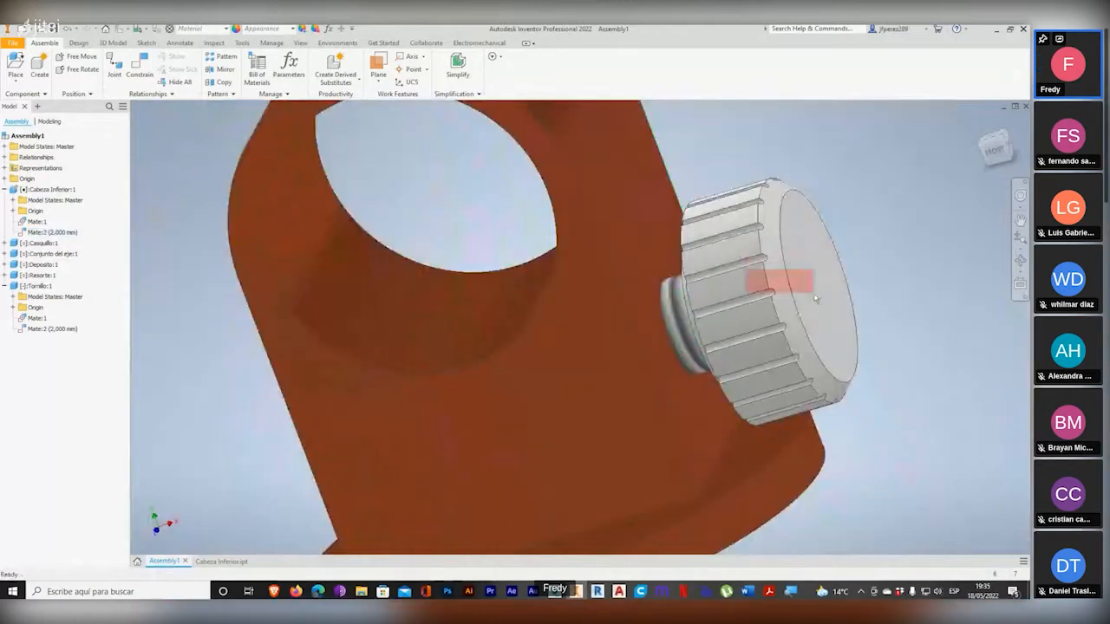
# Step: Set the offset of Mate:2 listed under Tornillo to 0 mm
pyautogui.click(744, 244)
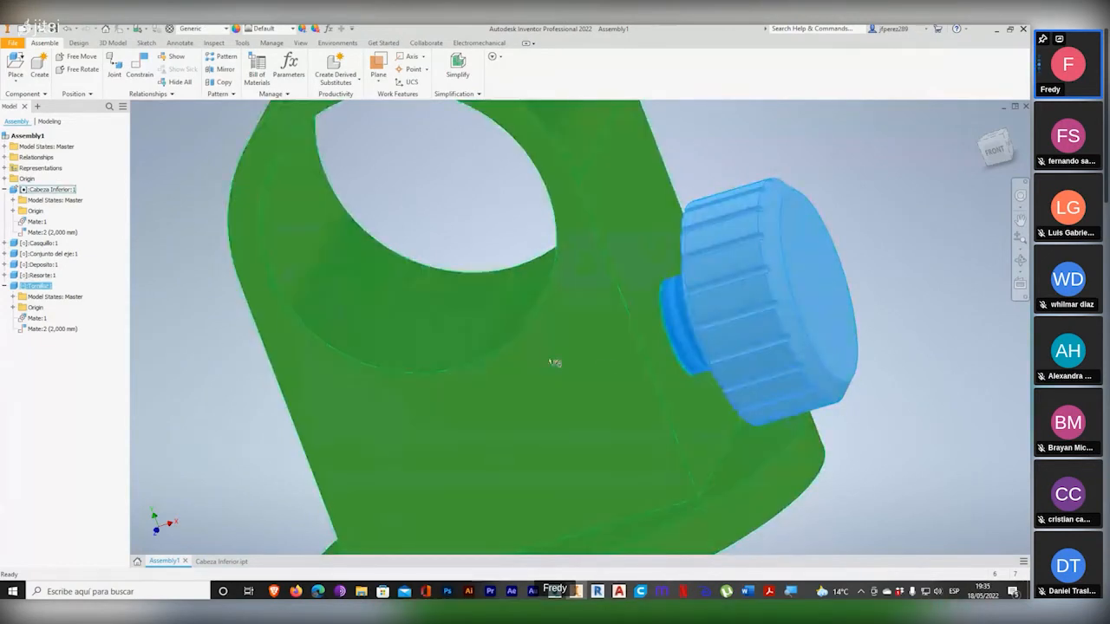
pyautogui.keyDown('shift'); pyautogui.moveTo(632, 354); pyautogui.dragTo(638, 389, button='middle'); pyautogui.keyUp('shift')
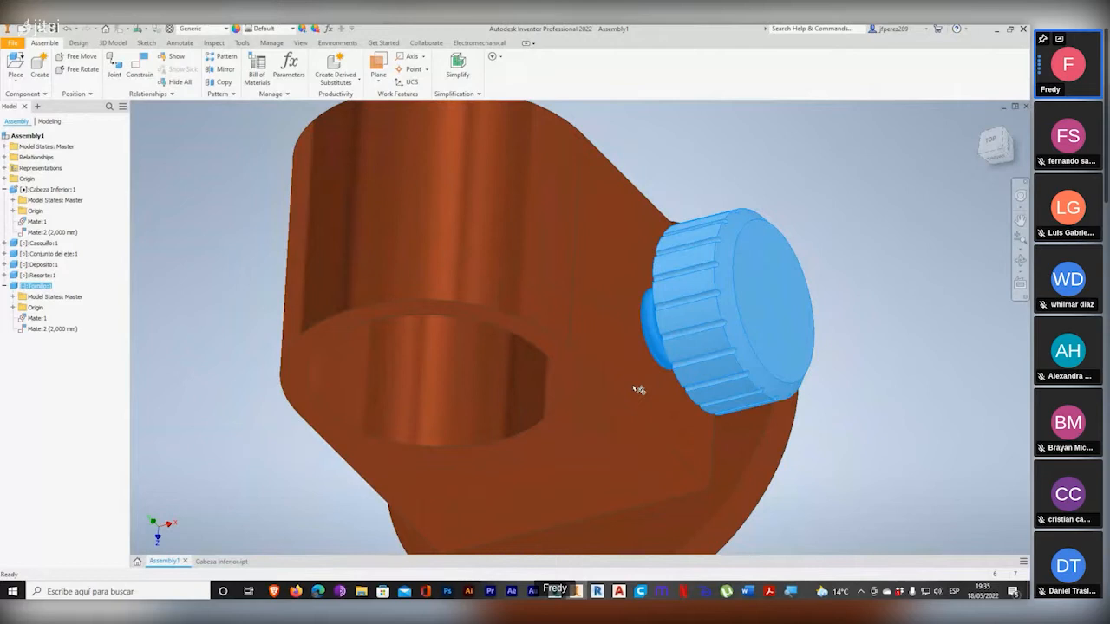
pyautogui.press('super+plus')
pyautogui.press('super+plus')
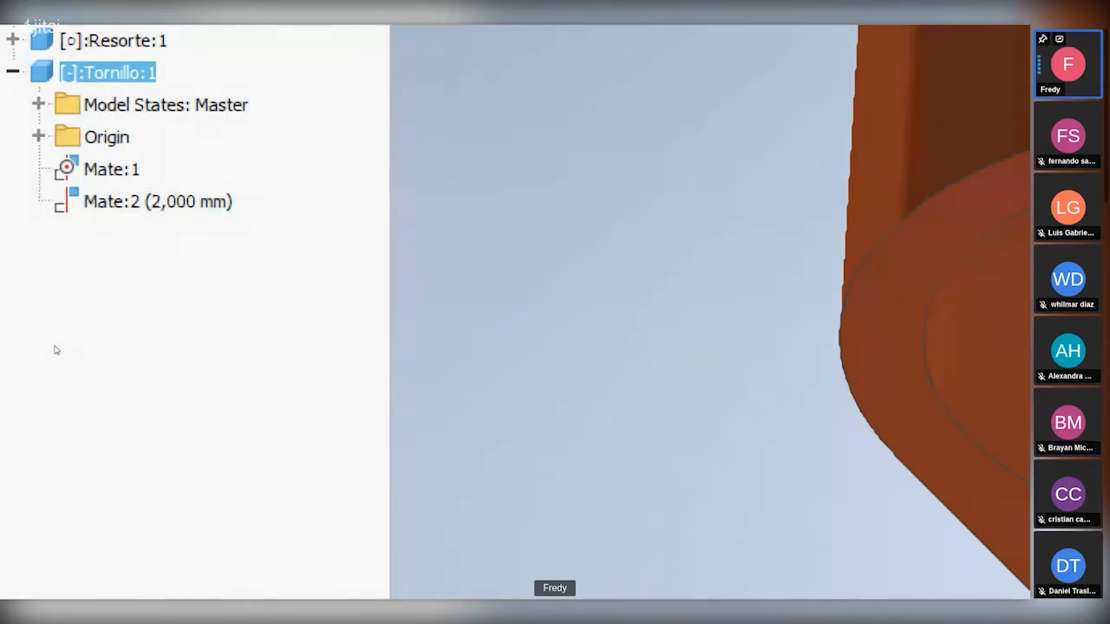
pyautogui.press('super+minus')
pyautogui.press('super+minus')
pyautogui.click(39, 329)
pyautogui.press('super+plus')
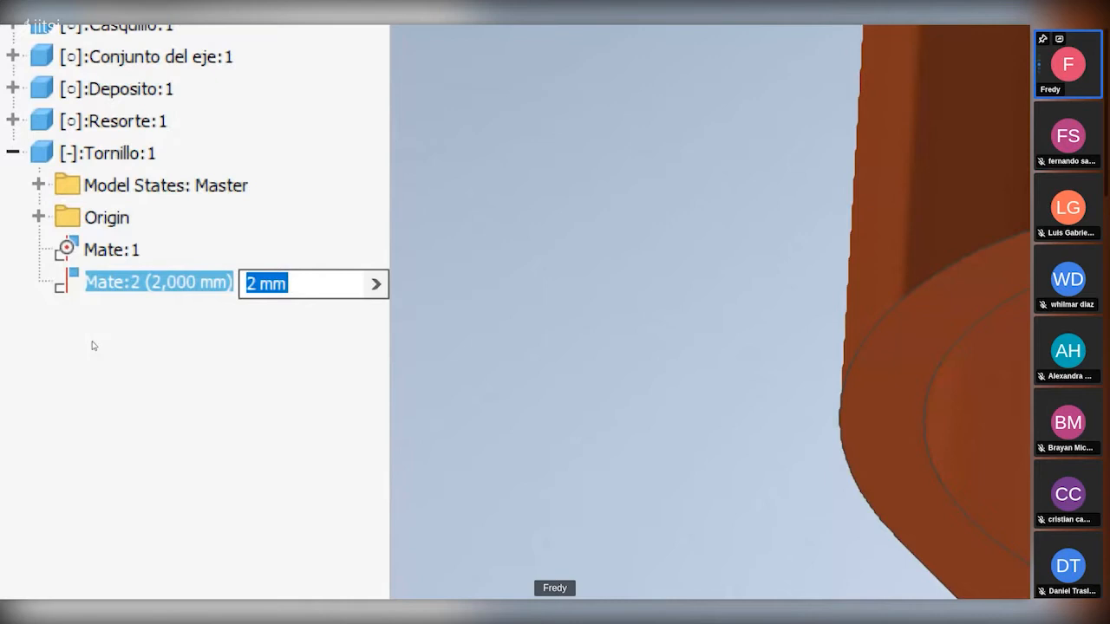
pyautogui.write('0')
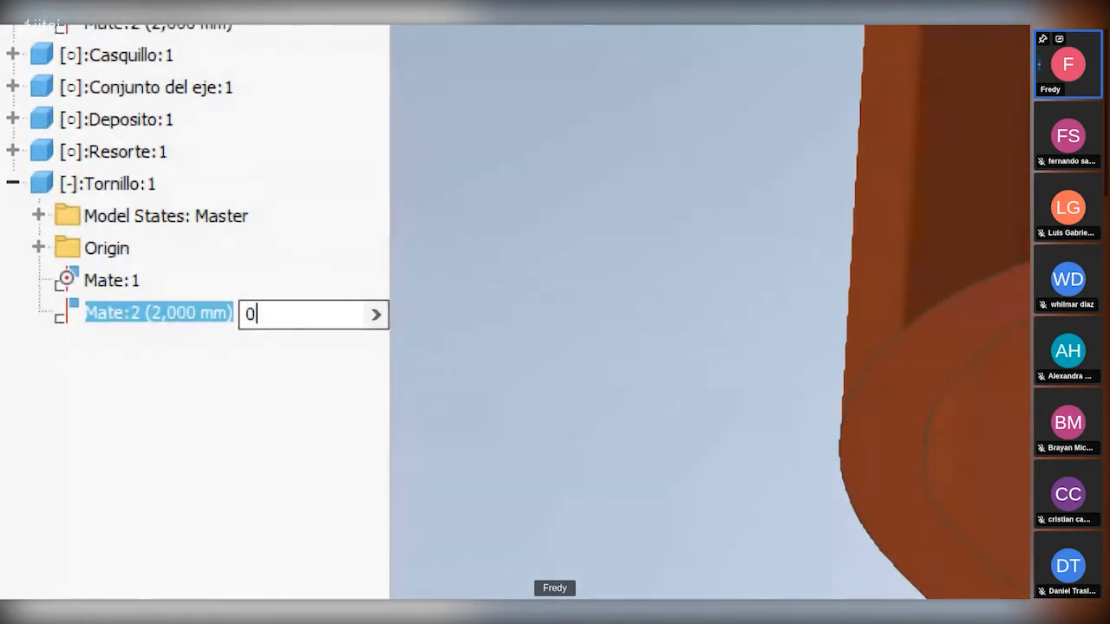
pyautogui.press('super+minus')
pyautogui.press('super+minus')
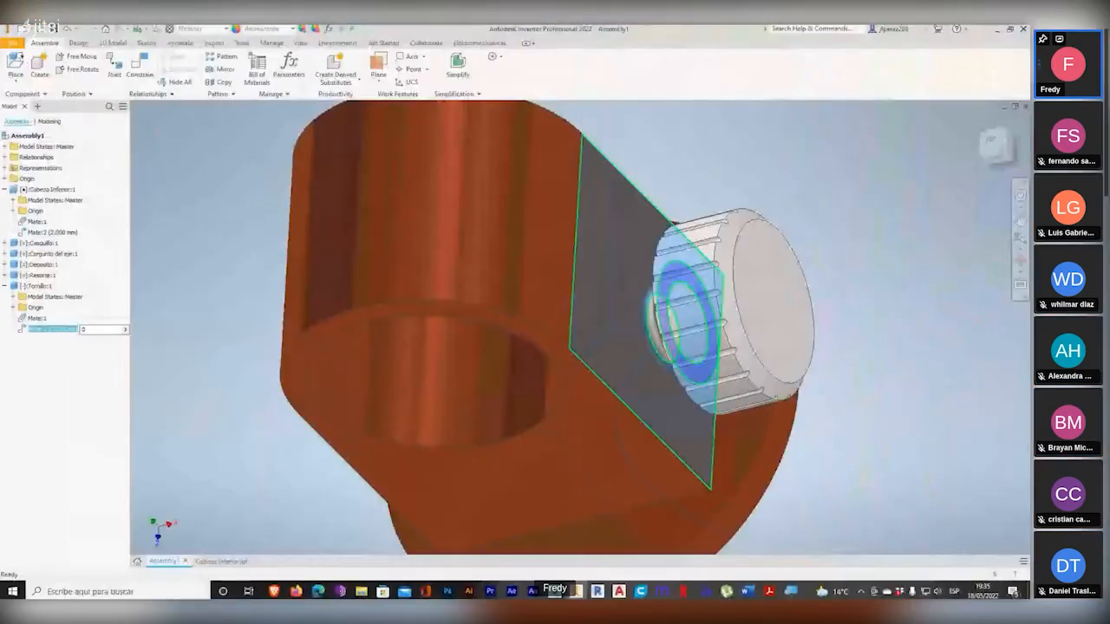
pyautogui.press('Return')
# Step: Rotate the seated screw about its own axis several times to demonstrate its remaining rotational freedom
pyautogui.keyDown('shift'); pyautogui.moveTo(547, 396); pyautogui.dragTo(799, 339, button='middle'); pyautogui.keyUp('shift')
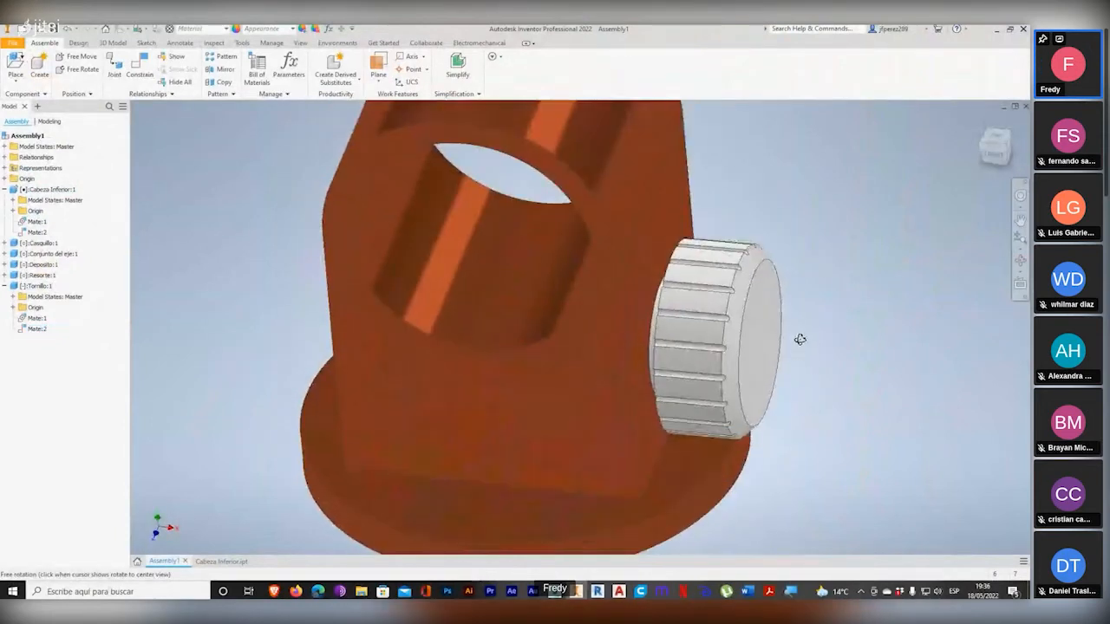
pyautogui.moveTo(722, 307); pyautogui.dragTo(701, 382)
pyautogui.moveTo(700, 385); pyautogui.dragTo(700, 303, button='middle')
pyautogui.moveTo(698, 355)
pyautogui.keyDown('shift'); pyautogui.mouseDown(button='middle')
pyautogui.moveTo(659, 349)
pyautogui.moveTo(741, 347)
pyautogui.moveTo(696, 390)
pyautogui.moveTo(645, 351)
pyautogui.moveTo(772, 327)
pyautogui.moveTo(800, 365)
pyautogui.moveTo(619, 486)
pyautogui.moveTo(831, 362)
pyautogui.moveTo(724, 352)
pyautogui.moveTo(704, 365)
pyautogui.mouseUp(button='middle'); pyautogui.keyUp('shift')
pyautogui.moveTo(701, 260); pyautogui.dragTo(688, 322)
pyautogui.click(830, 239)
pyautogui.moveTo(753, 178); pyautogui.dragTo(717, 351)
pyautogui.moveTo(717, 351)
pyautogui.keyDown('shift'); pyautogui.mouseDown(button='middle')
pyautogui.moveTo(639, 317)
pyautogui.moveTo(659, 338)
pyautogui.moveTo(632, 346)
pyautogui.moveTo(706, 353)
pyautogui.mouseUp(button='middle'); pyautogui.keyUp('shift')
pyautogui.moveTo(682, 297); pyautogui.dragTo(666, 345)
pyautogui.click(800, 346)
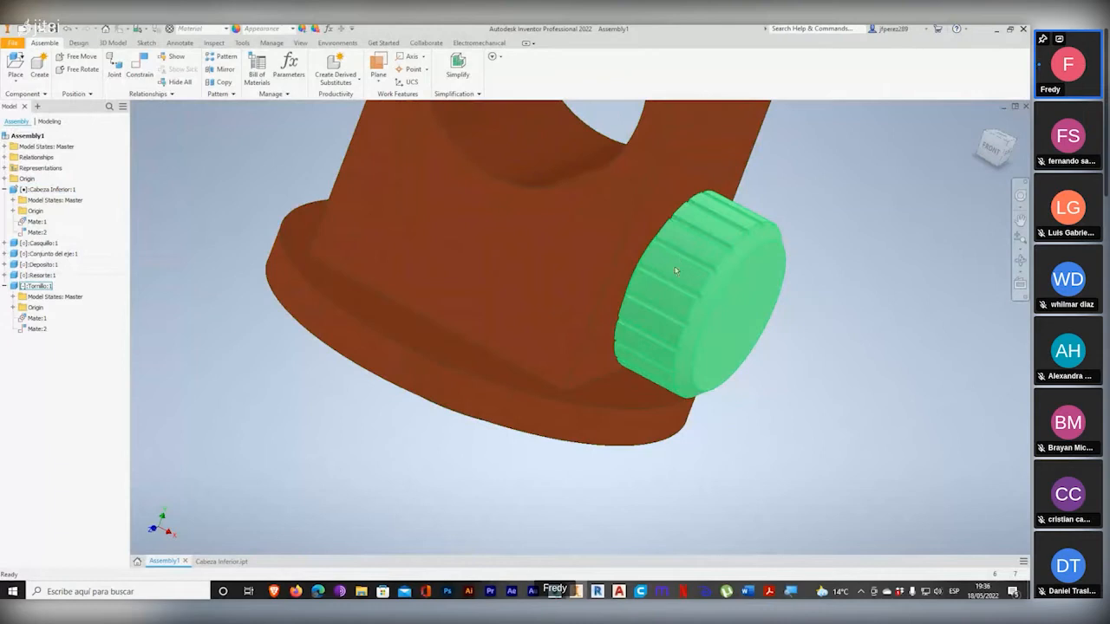
# Step: Open the part 7- Eje.ipt from the Suspension folder inside 27. Ejercicios, accepting its location outside the project
pyautogui.scroll(6, 561, 342)
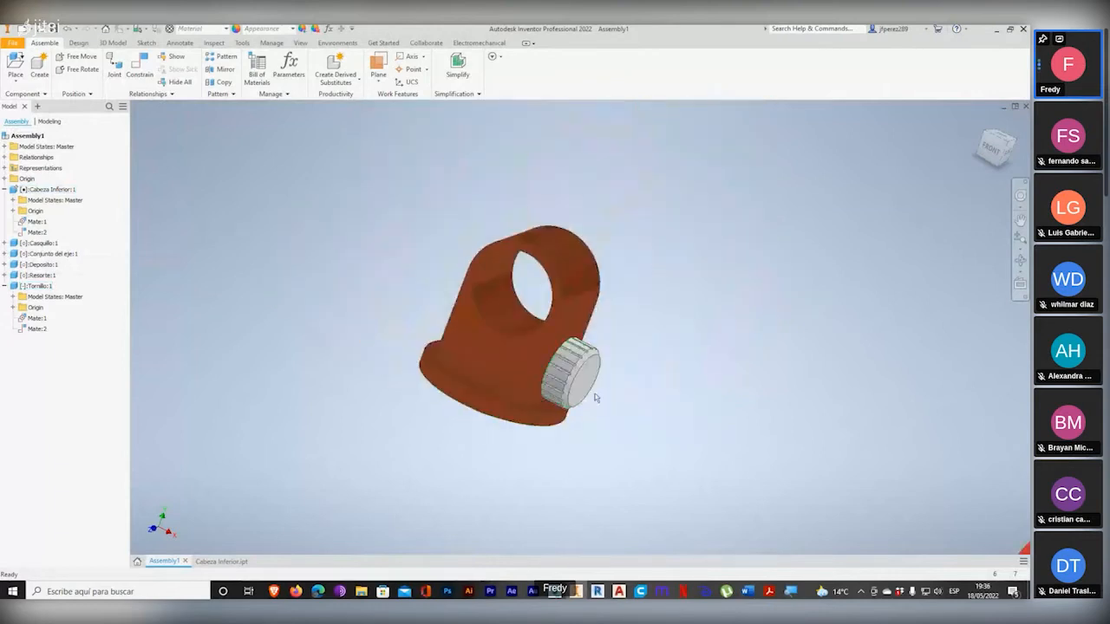
pyautogui.keyDown('shift'); pyautogui.moveTo(461, 357); pyautogui.dragTo(484, 420, button='middle'); pyautogui.keyUp('shift')
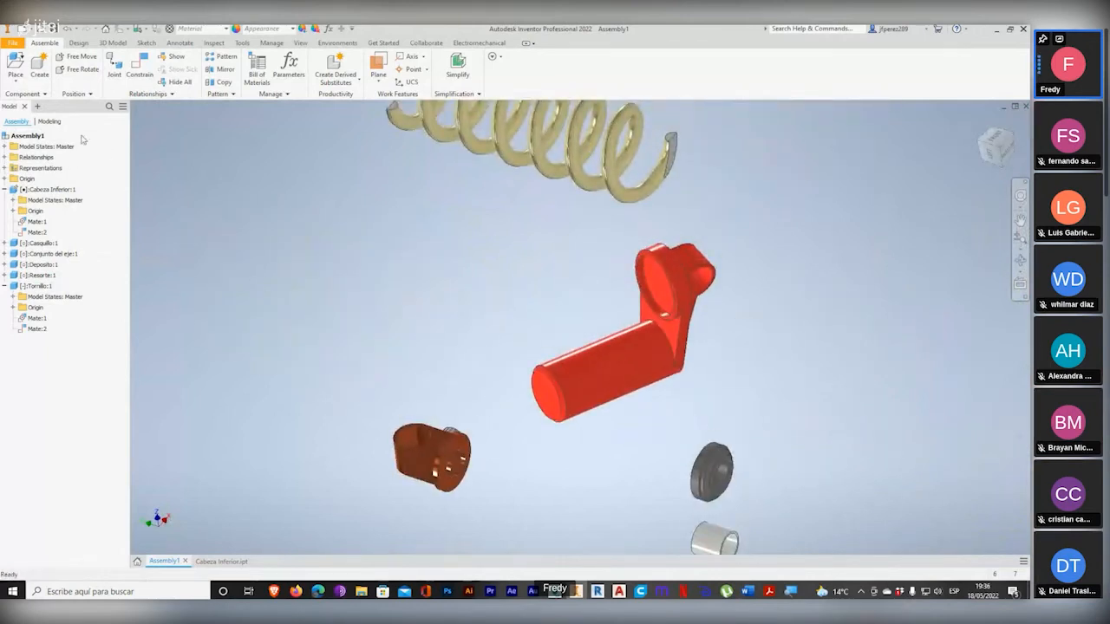
pyautogui.click(40, 30)
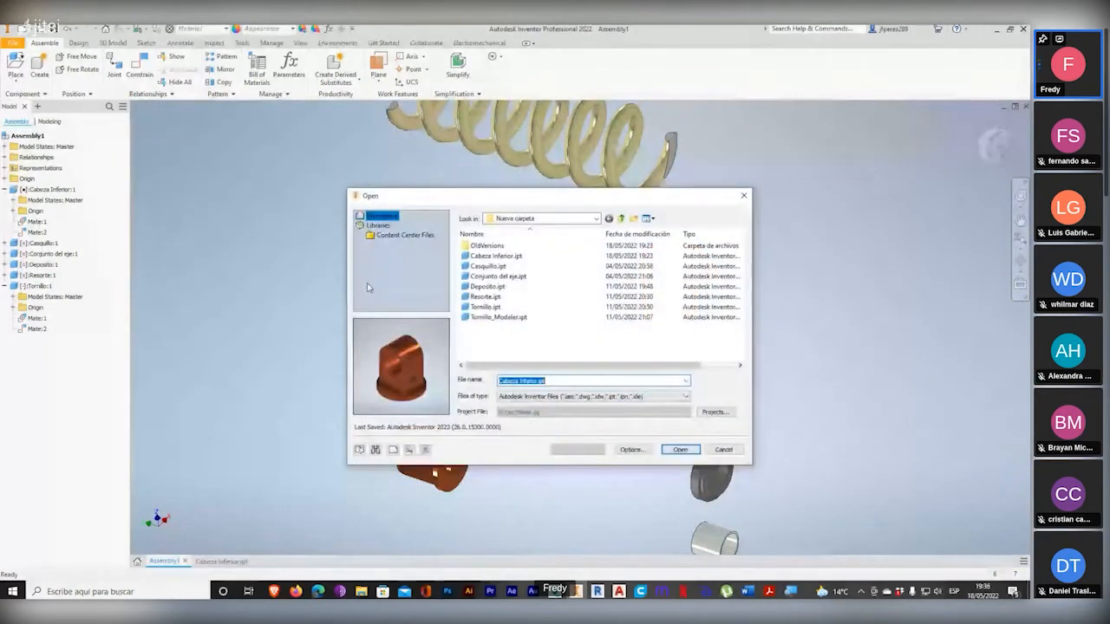
pyautogui.click(621, 218)
pyautogui.click(621, 219)
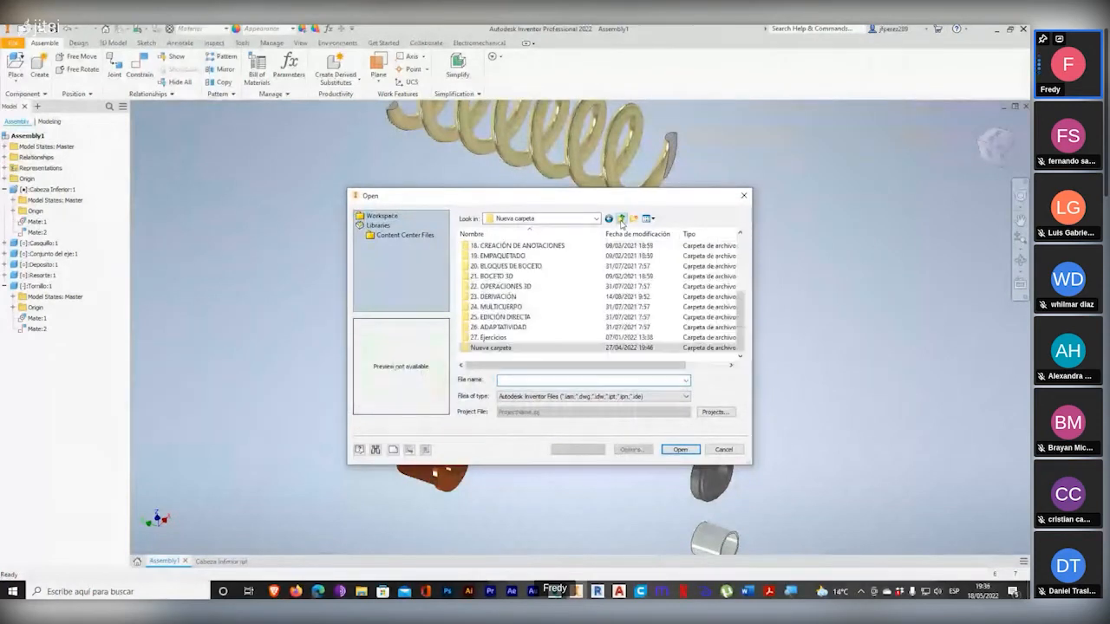
pyautogui.doubleClick(487, 338)
pyautogui.doubleClick(486, 296)
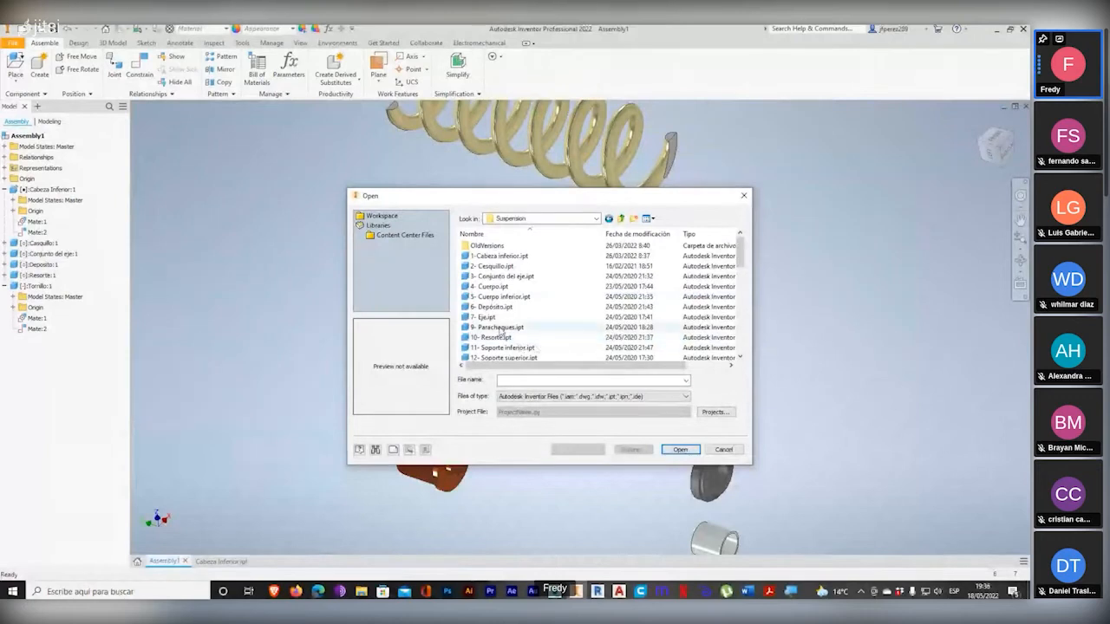
pyautogui.click(483, 318)
pyautogui.click(678, 450)
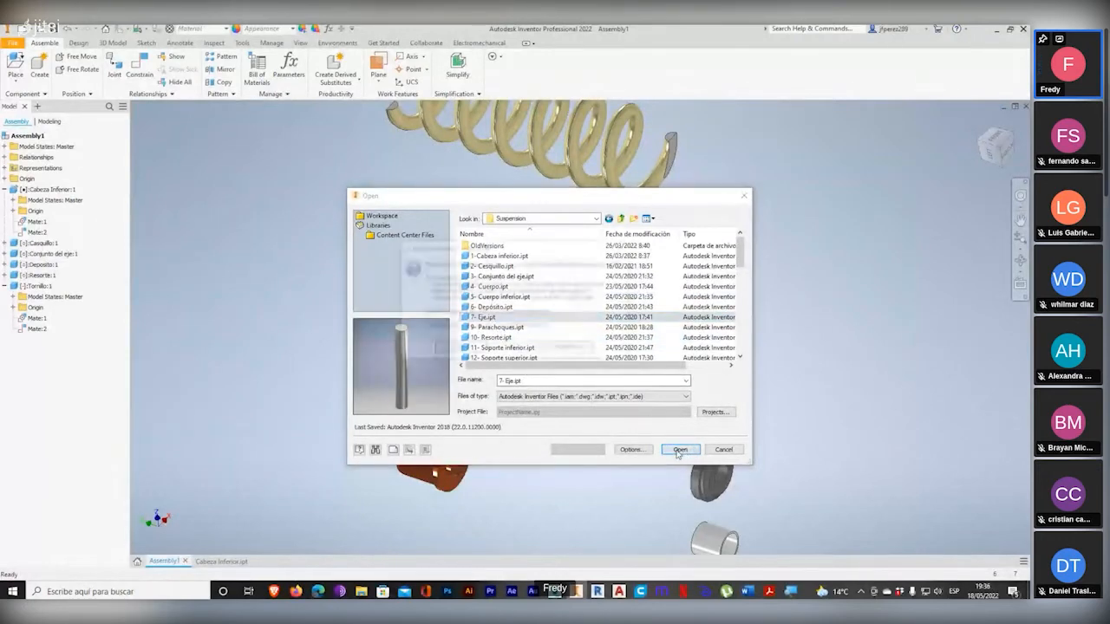
pyautogui.click(462, 351)
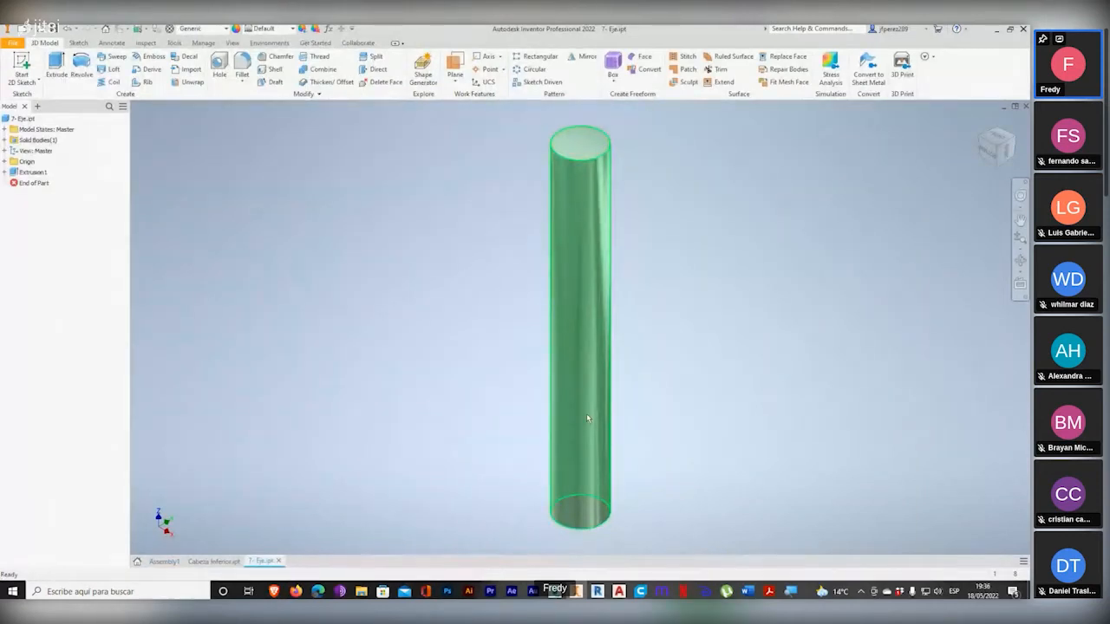
pyautogui.scroll(-2, 588, 388)
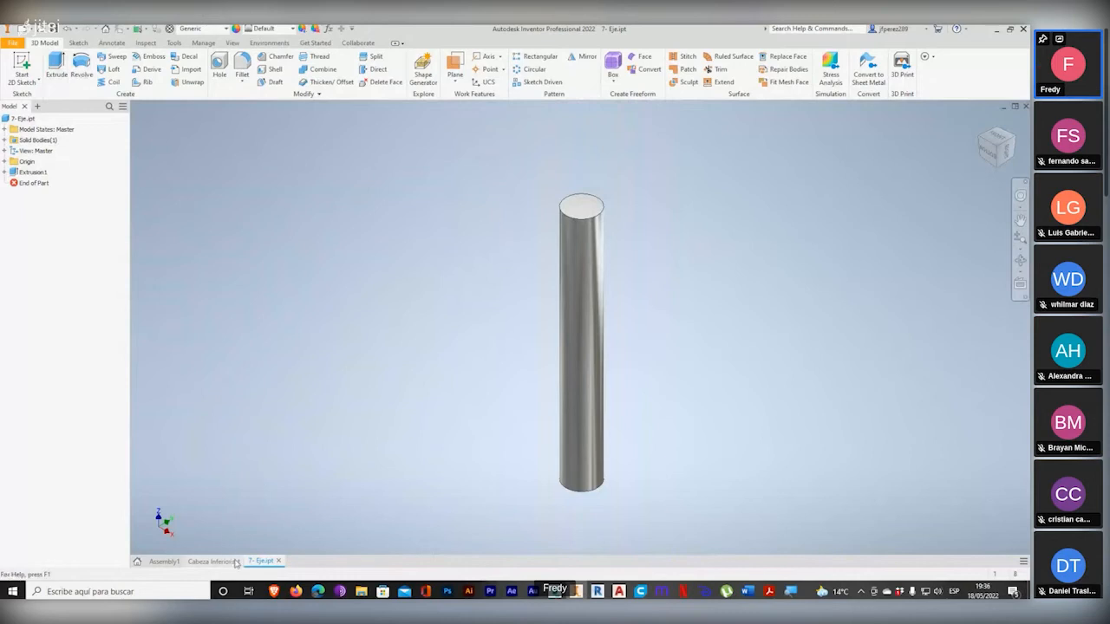
# Step: Place one instance of 7- Eje.ipt from the Suspension folder into Assembly1, above Cabeza Inferior
pyautogui.click(164, 562)
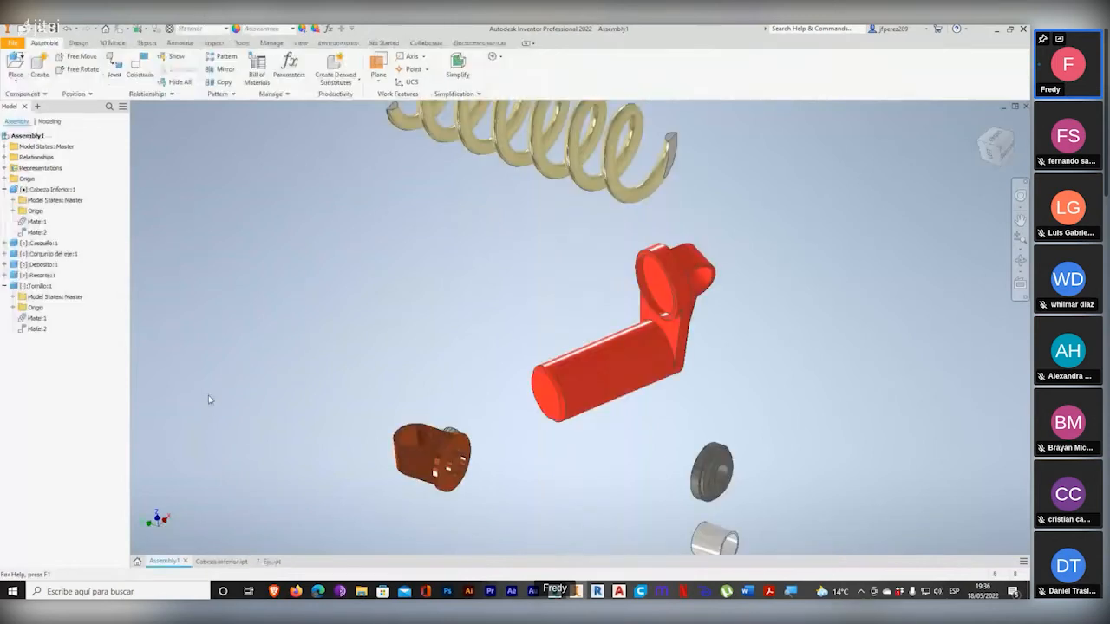
pyautogui.click(18, 67)
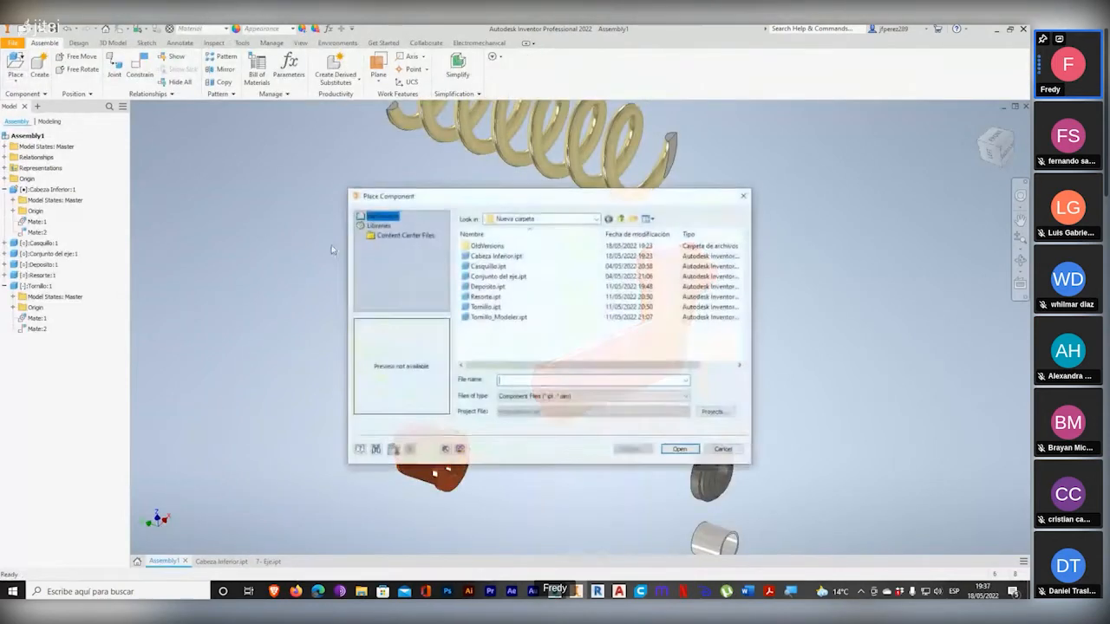
pyautogui.click(621, 220)
pyautogui.click(621, 220)
pyautogui.doubleClick(487, 344)
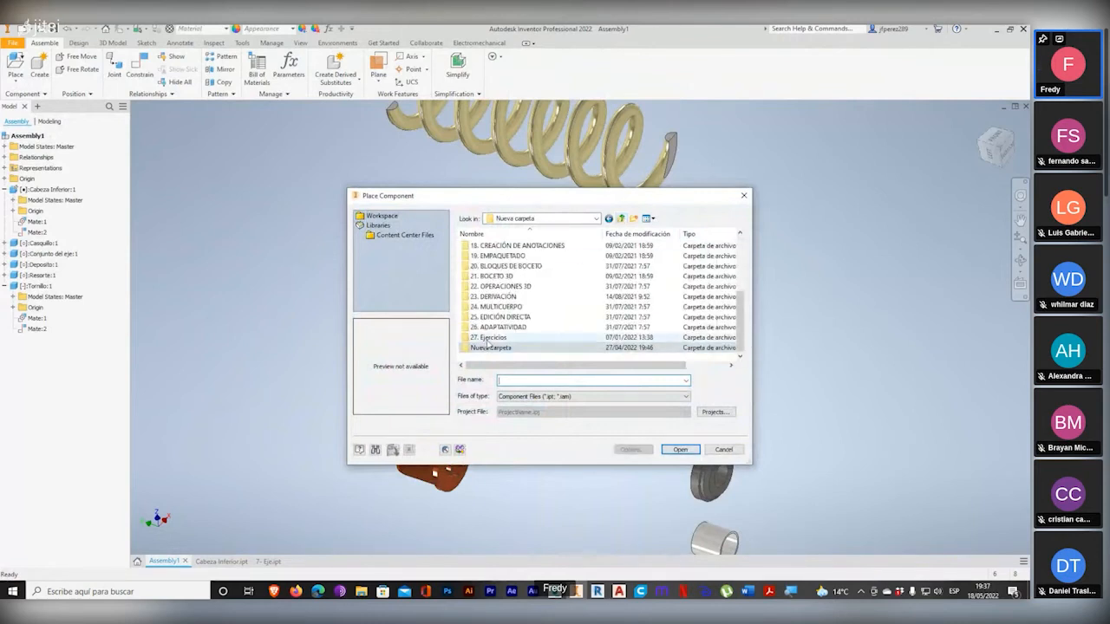
pyautogui.doubleClick(483, 297)
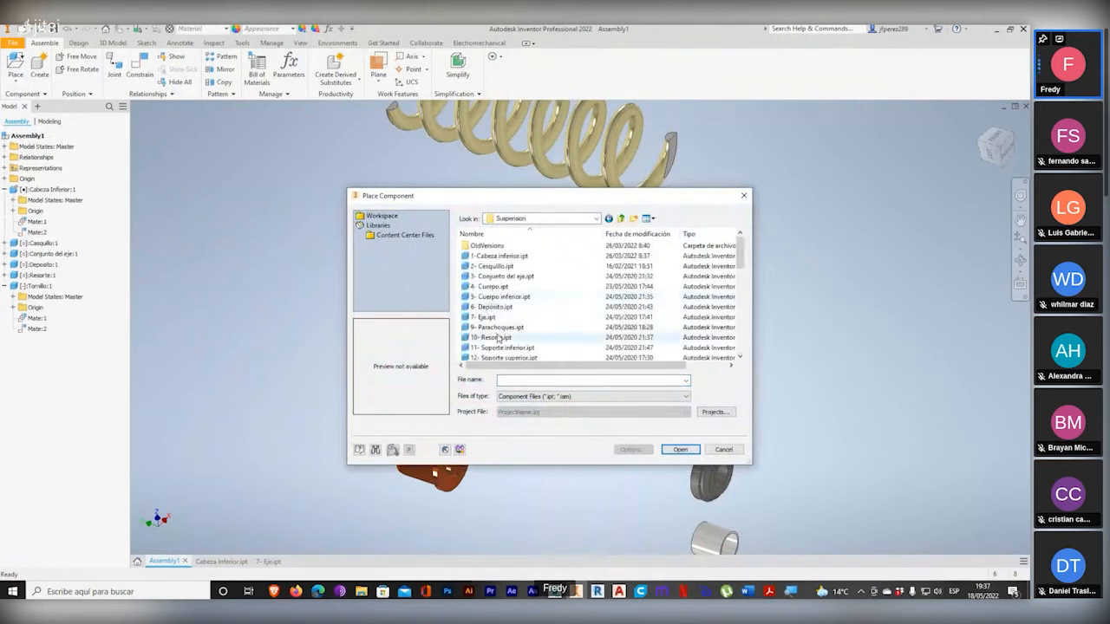
pyautogui.click(491, 317)
pyautogui.doubleClick(491, 317)
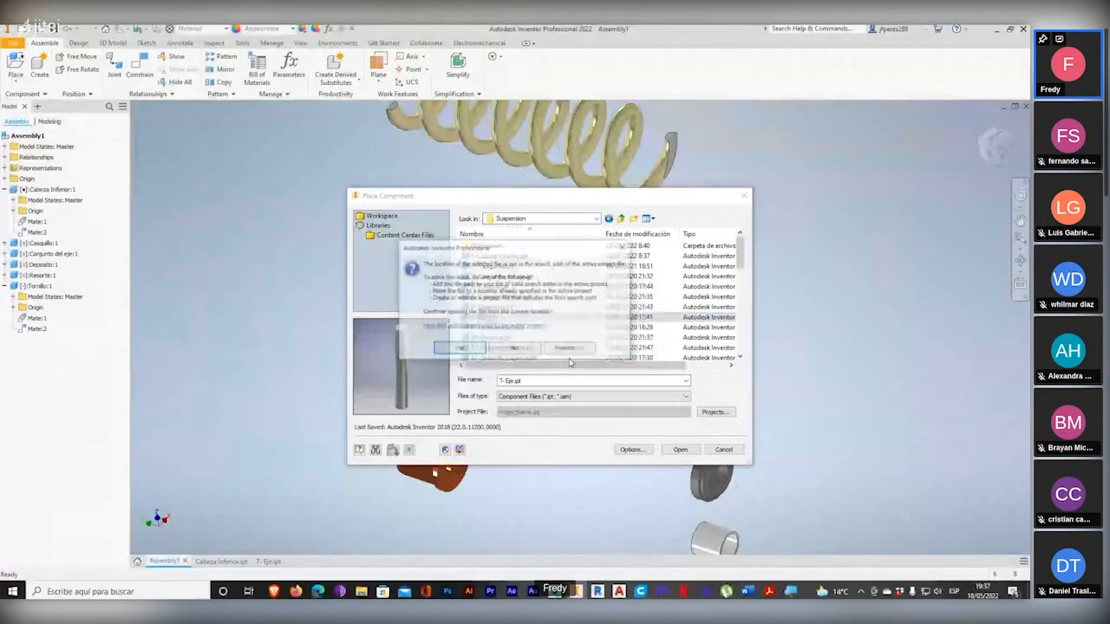
pyautogui.click(459, 348)
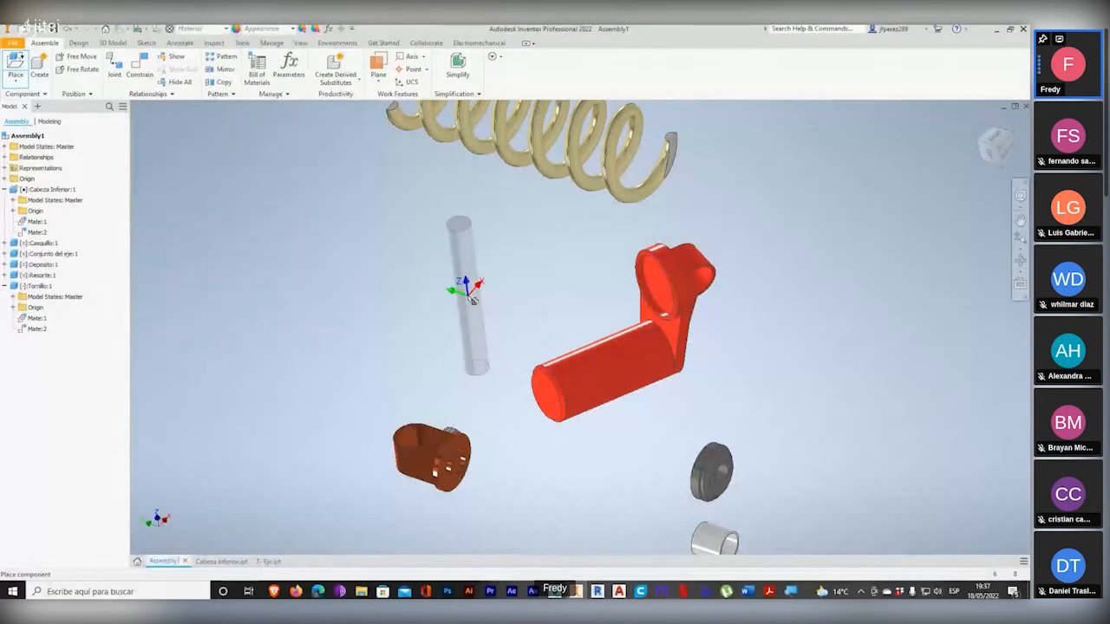
pyautogui.click(450, 319)
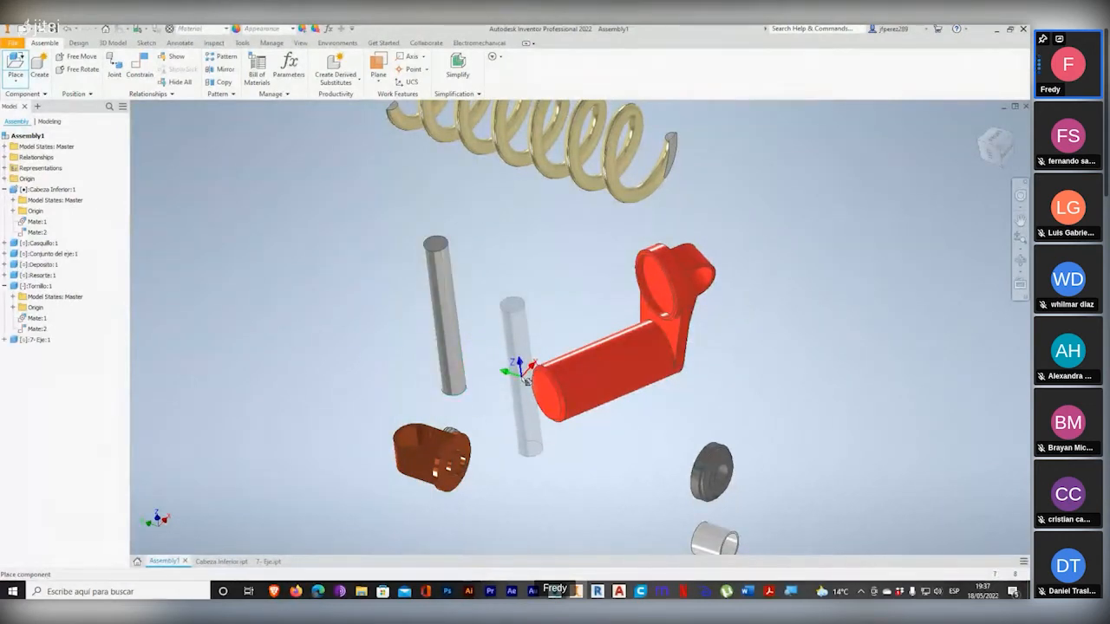
pyautogui.press('Escape')
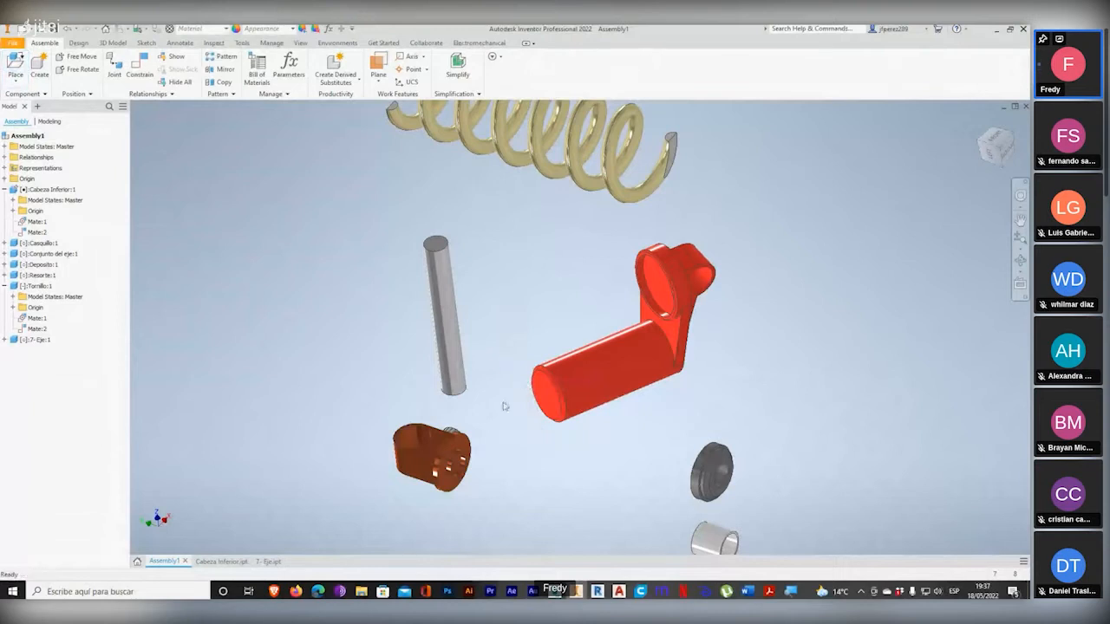
# Step: View the shaft in its own part file, return to Assembly1, and select the placed shaft
pyautogui.click(265, 561)
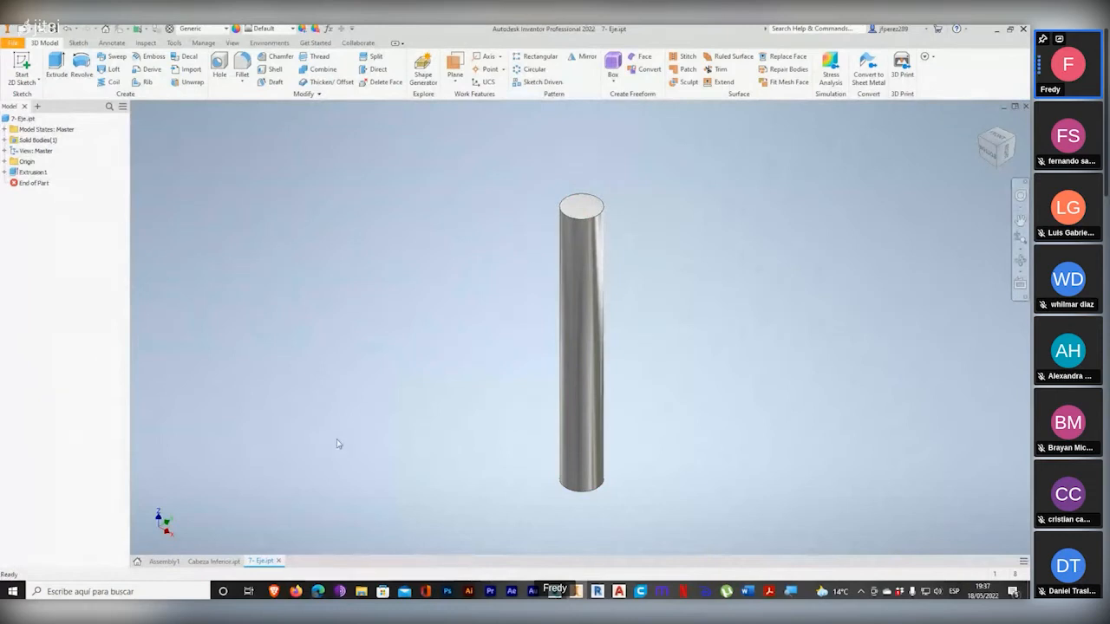
pyautogui.click(165, 562)
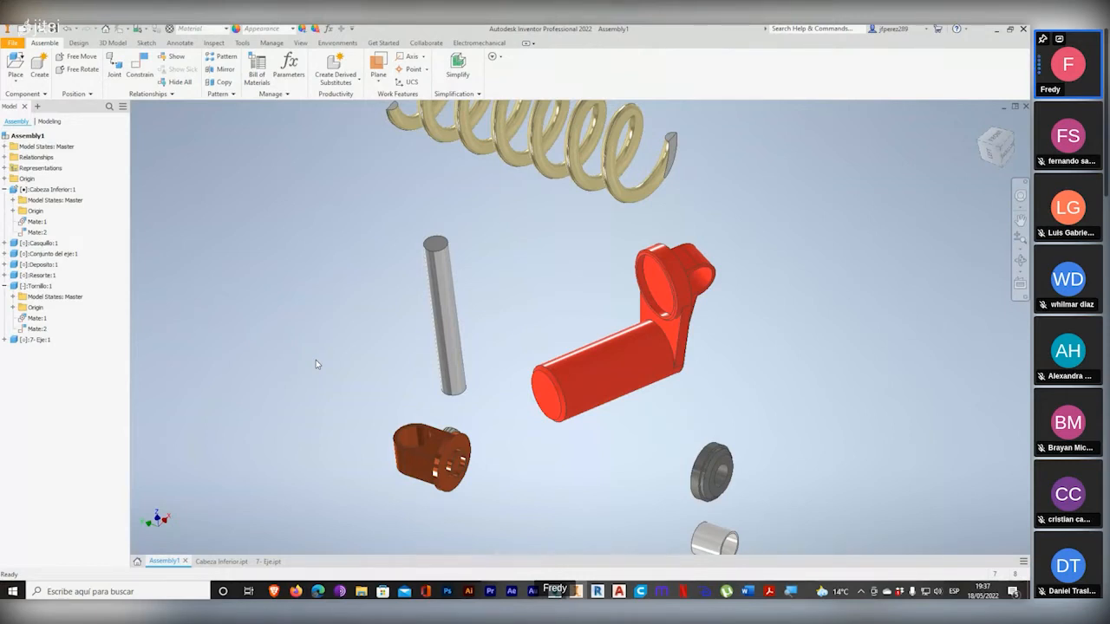
pyautogui.click(460, 323)
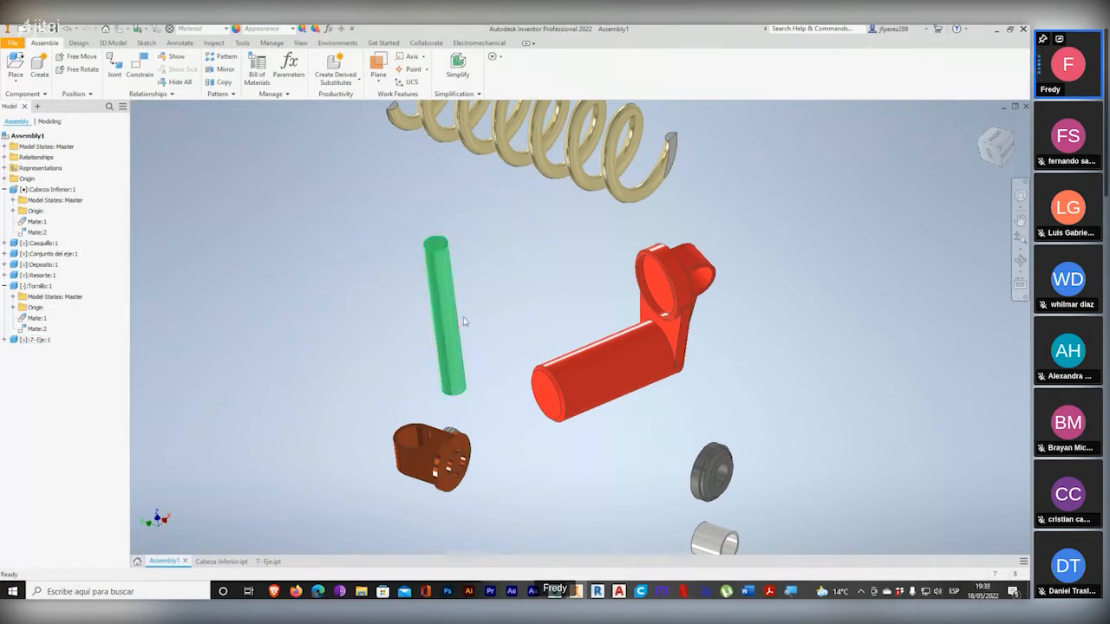
# Step: Reposition the 7- Eje shaft between Cabeza Inferior and Deposito, and switch to the File Explorer window showing Marco lógico de proyectos
pyautogui.moveTo(452, 338); pyautogui.dragTo(490, 308)
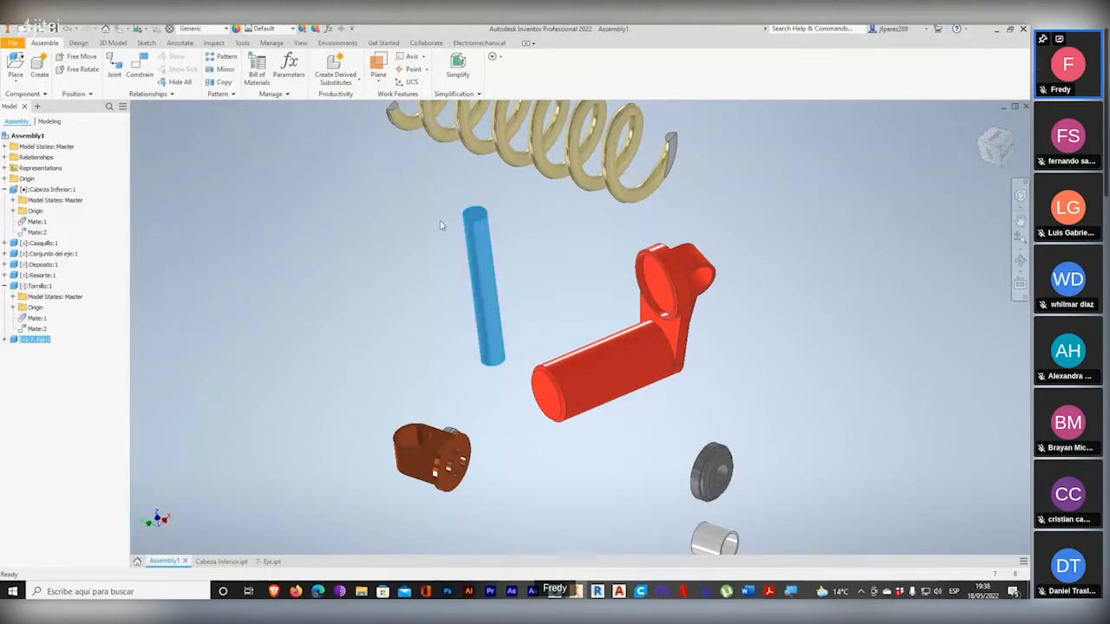
pyautogui.moveTo(361, 592)
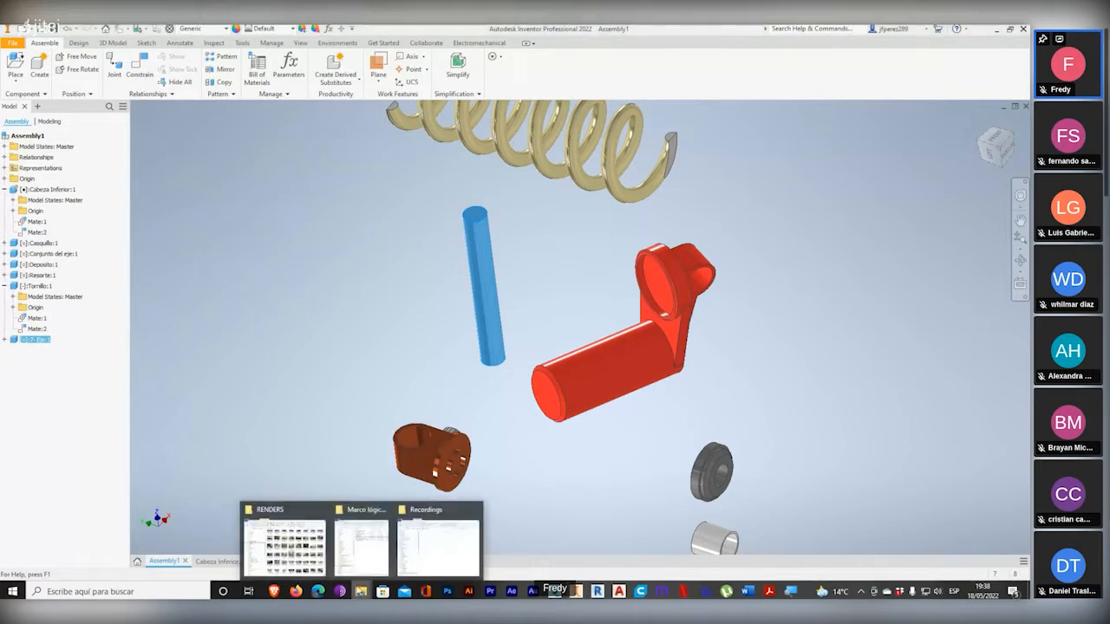
pyautogui.moveTo(370, 541)
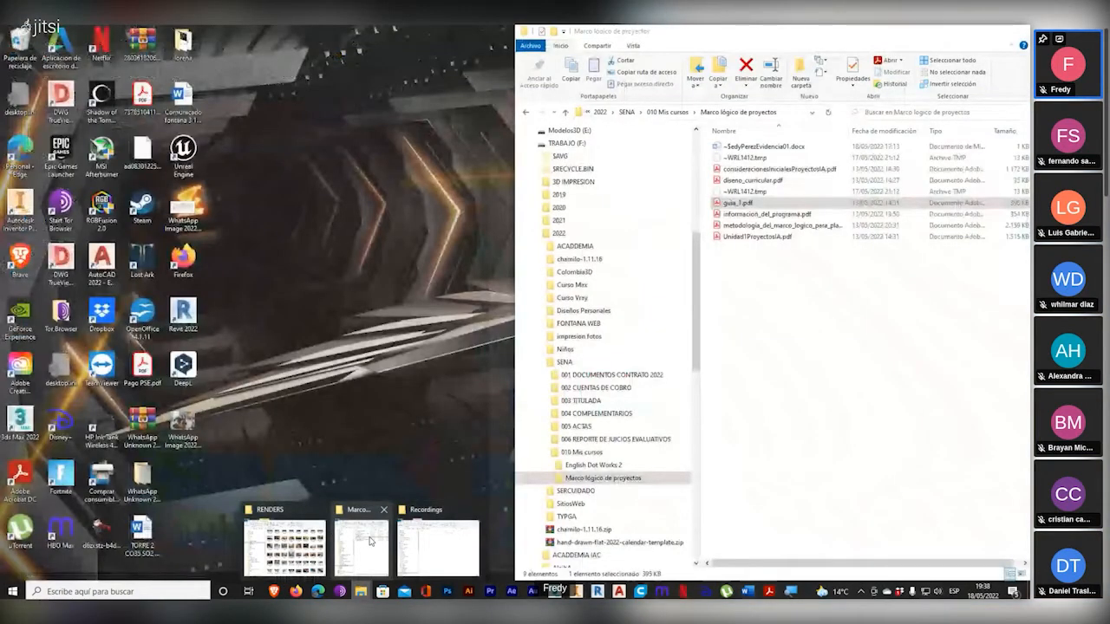
pyautogui.moveTo(438, 542)
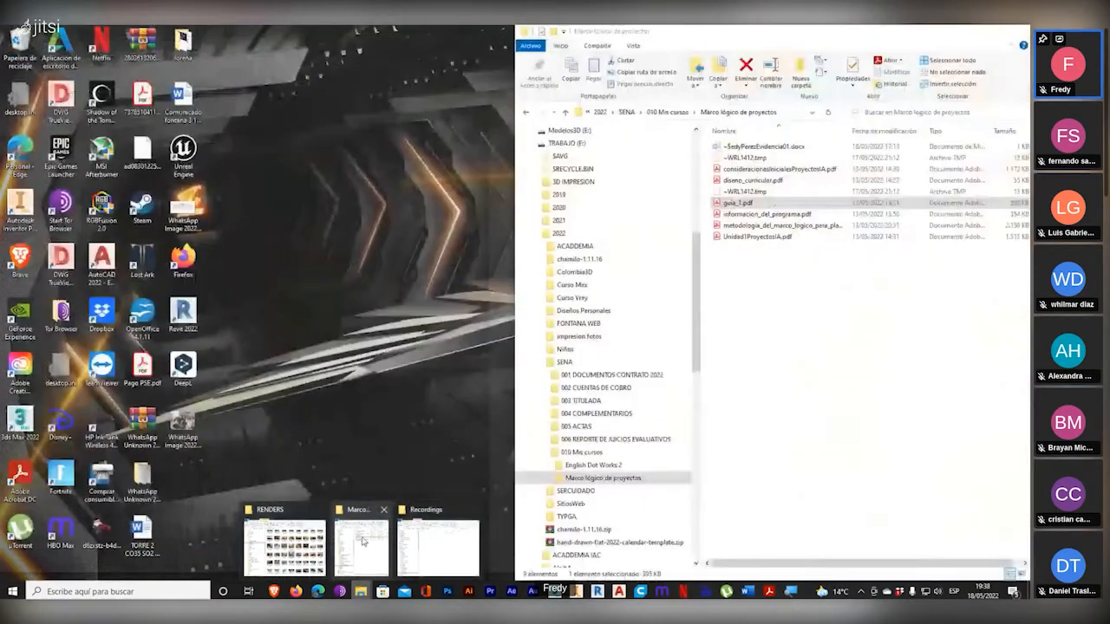
pyautogui.click(361, 547)
pyautogui.scroll(-1, 607, 428)
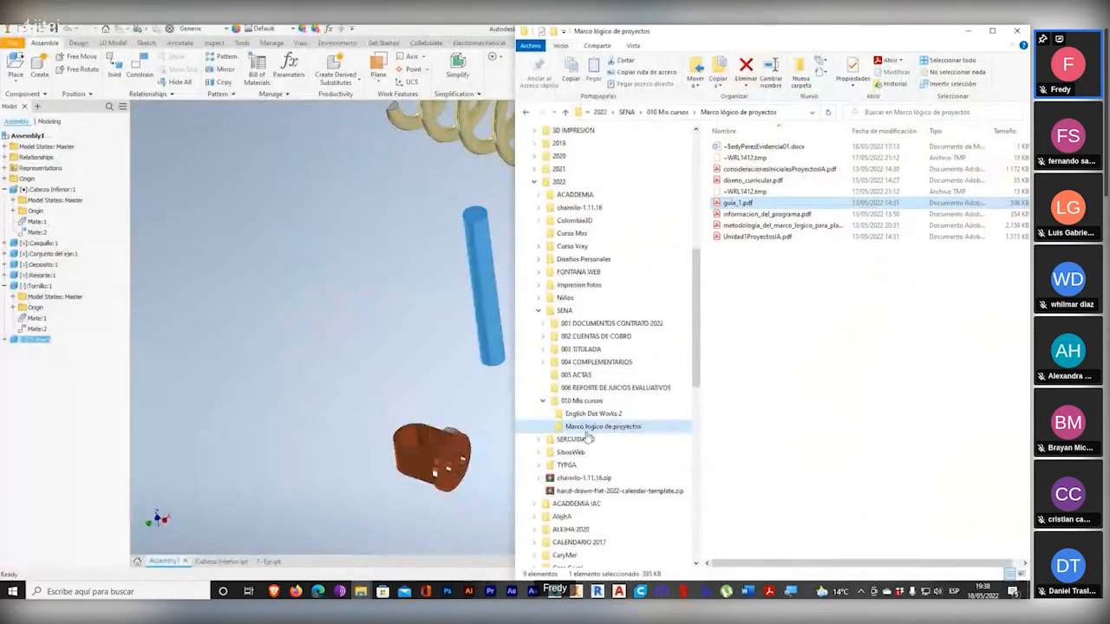
# Step: Browse through 004 COMPLEMENTARIOS and MODELADO 3D DE PIEZAS MECÁNICAS to the innermost Nueva carpeta with the project's part files
pyautogui.click(543, 350)
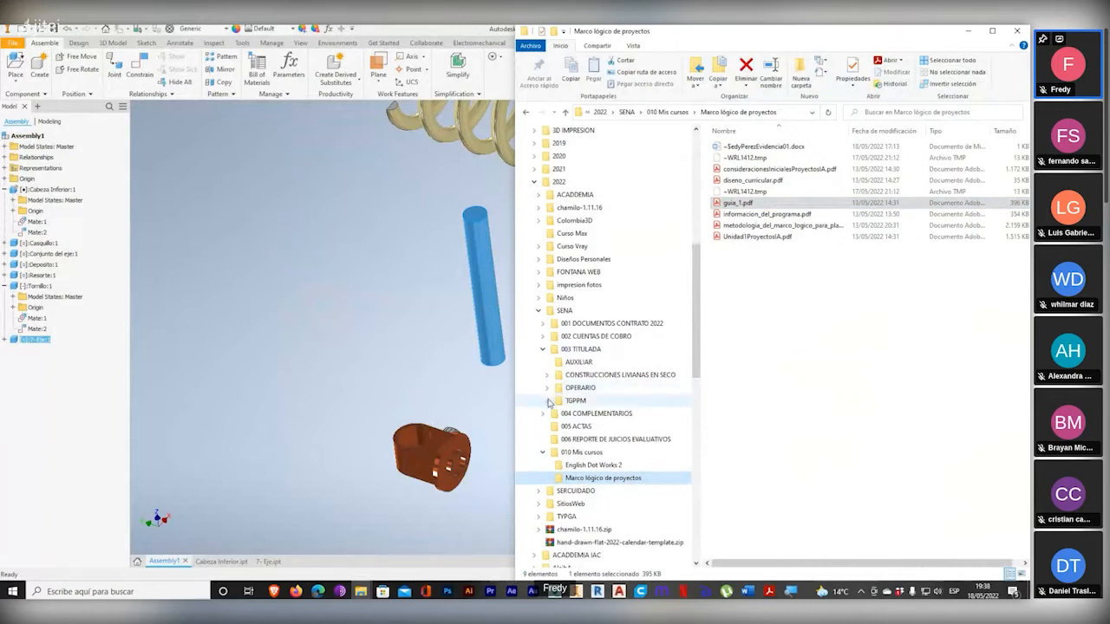
pyautogui.click(543, 350)
pyautogui.click(544, 363)
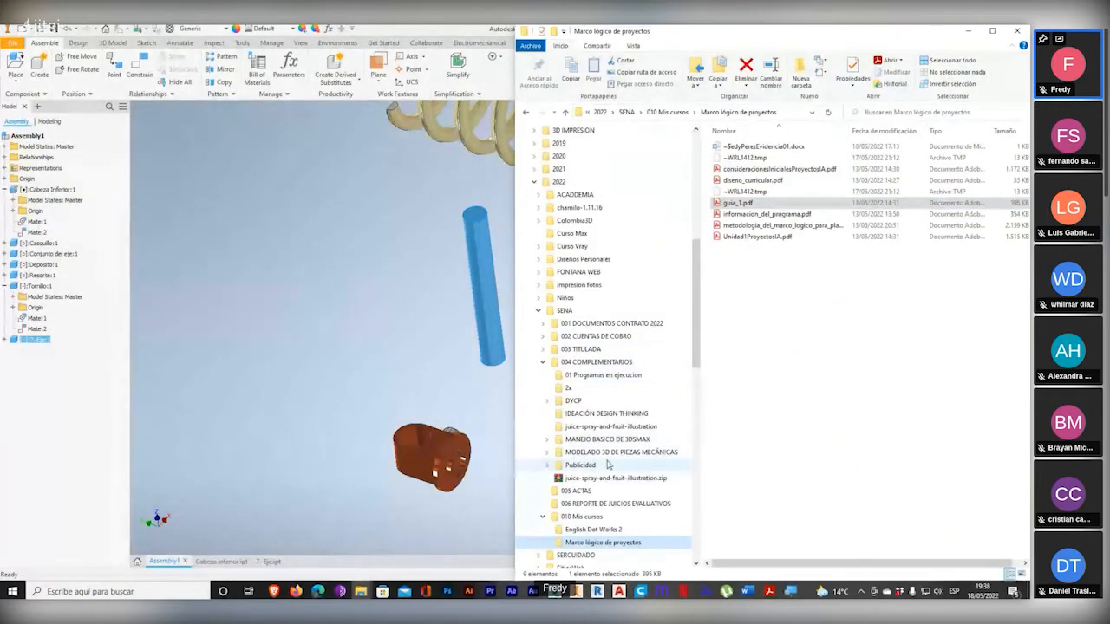
pyautogui.click(547, 453)
pyautogui.click(581, 492)
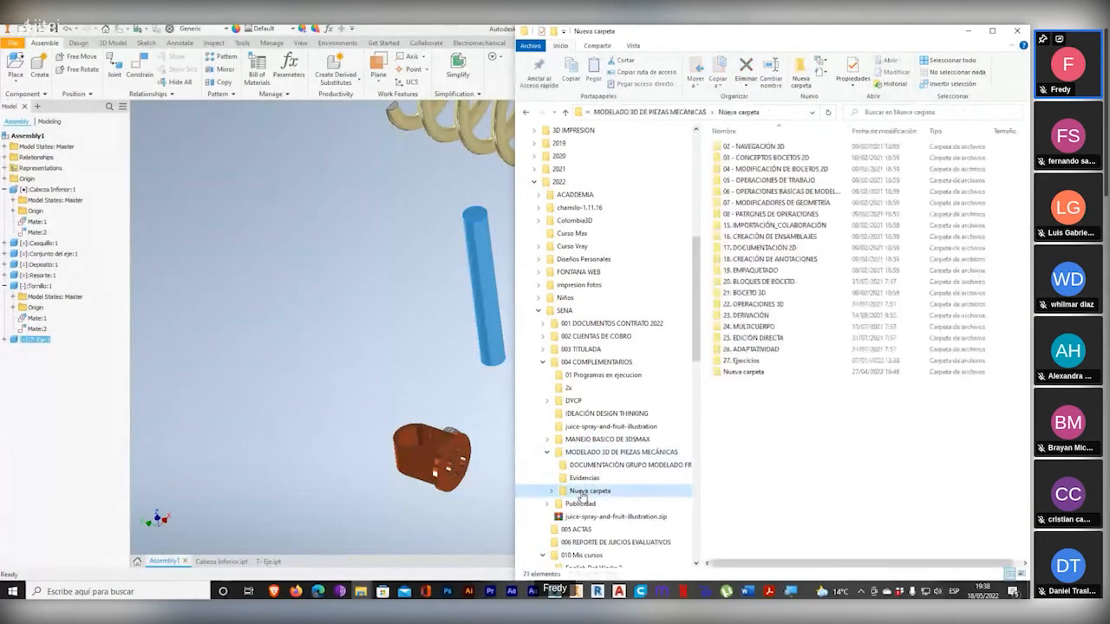
pyautogui.doubleClick(751, 375)
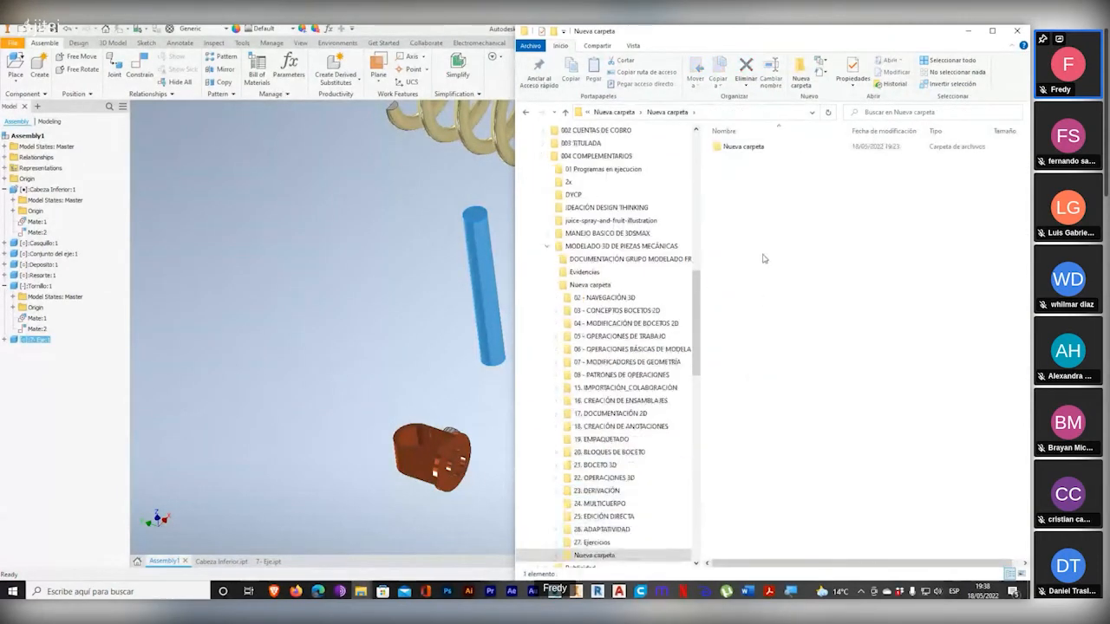
pyautogui.doubleClick(743, 146)
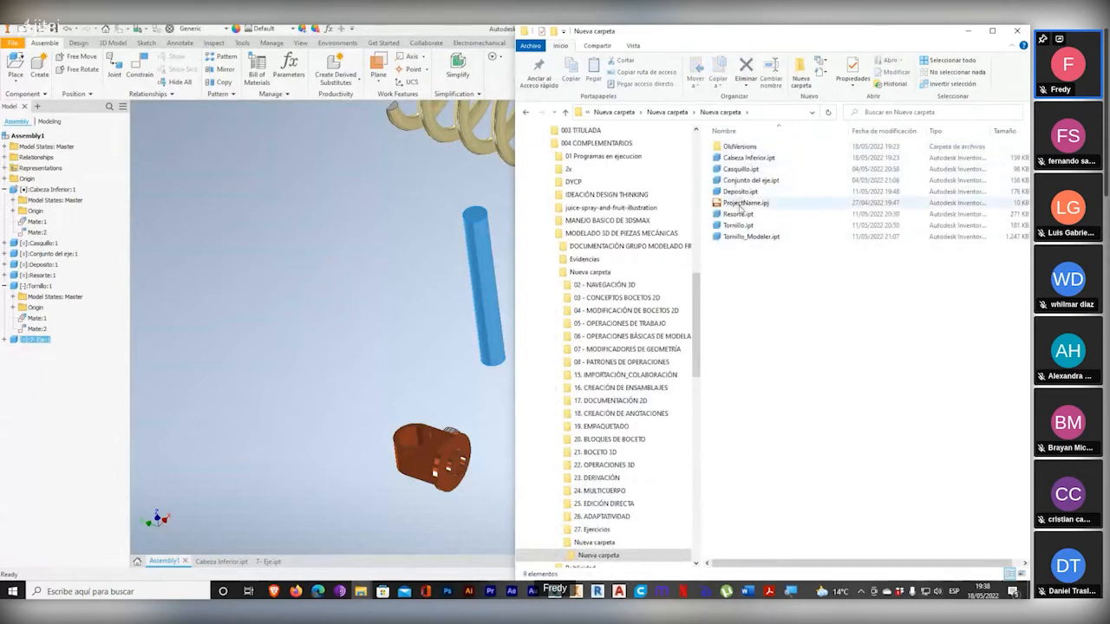
# Step: Open the Suspension folder inside 27. Ejercicios and select the image SuspensionBici (1).jpg
pyautogui.scroll(-2, 598, 468)
pyautogui.click(593, 466)
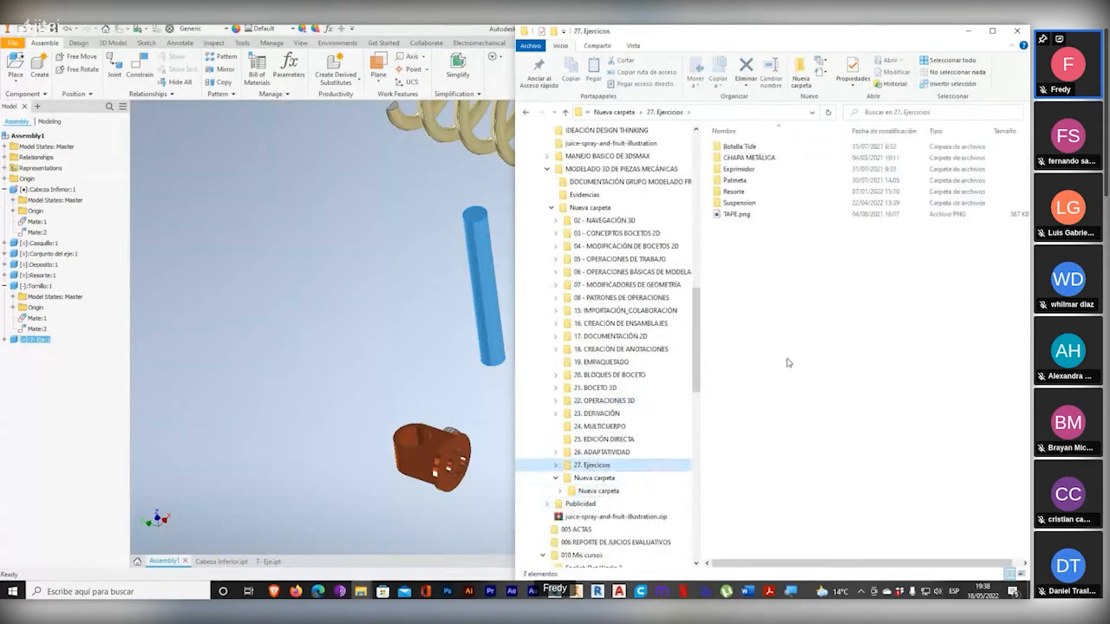
pyautogui.doubleClick(742, 214)
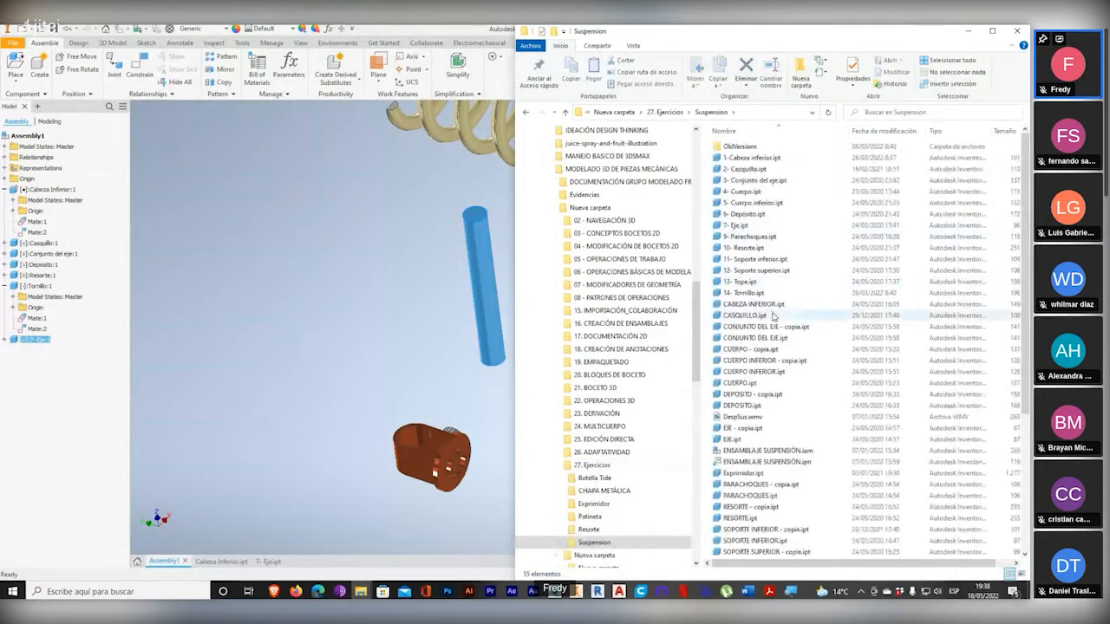
pyautogui.scroll(-6, 780, 364)
pyautogui.click(754, 407)
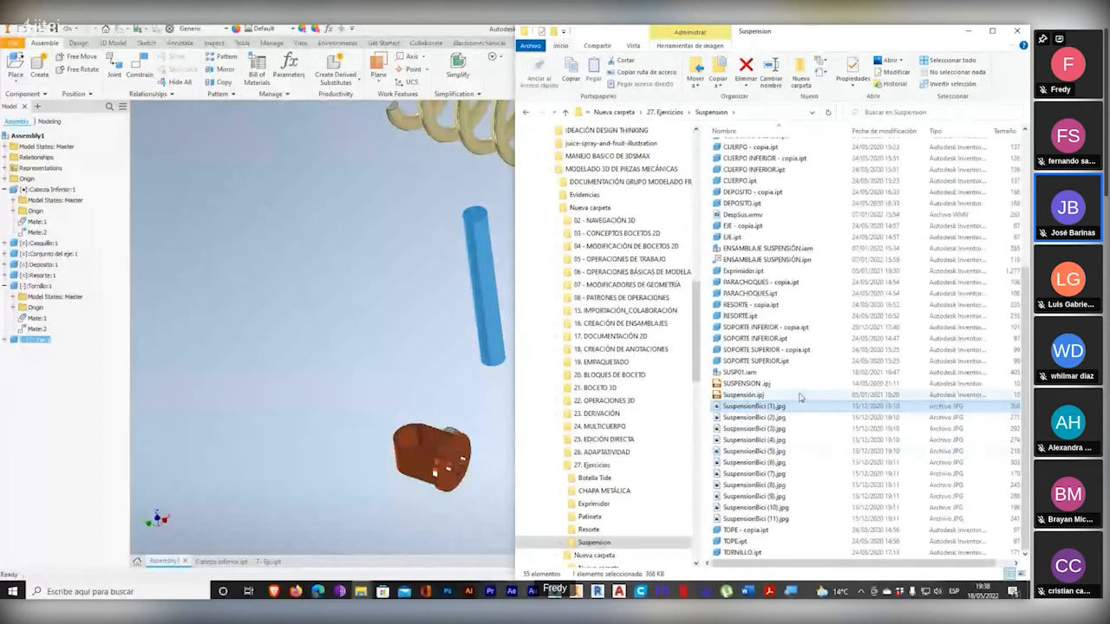
# Step: Switch to the Jitsi meeting in Firefox and unmute the microphone
pyautogui.click(276, 593)
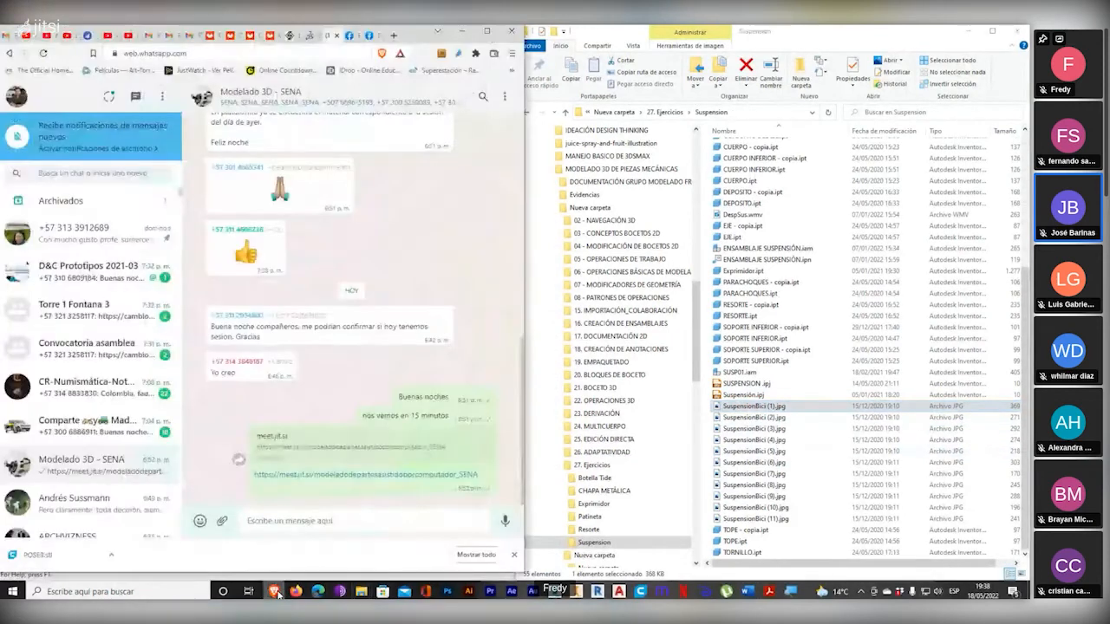
pyautogui.click(277, 593)
pyautogui.moveTo(295, 593)
pyautogui.click(238, 520)
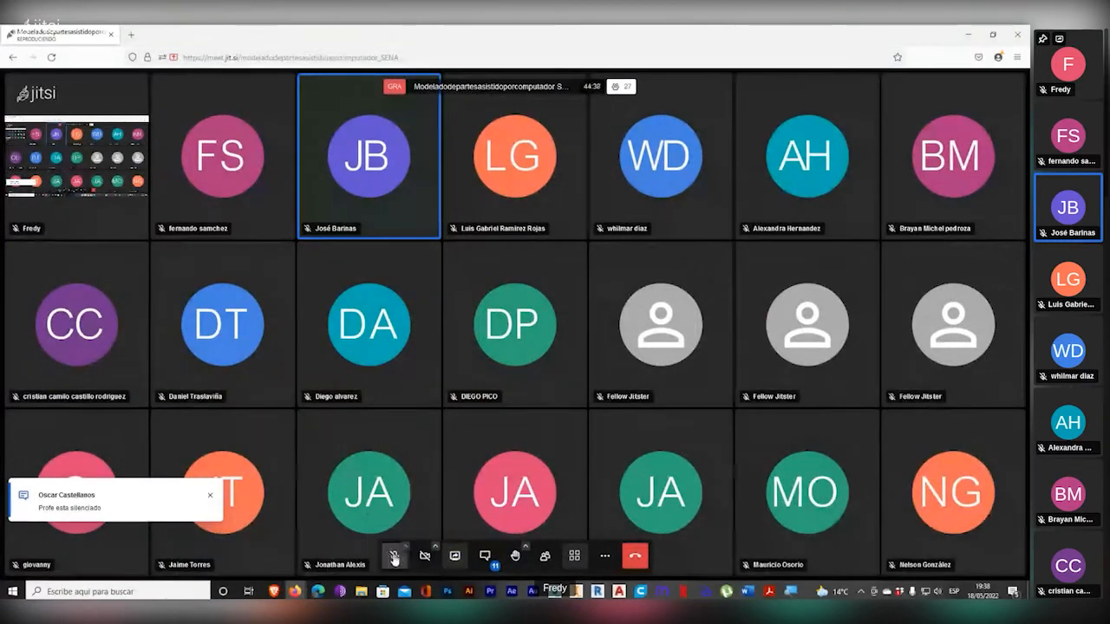
pyautogui.press('m')
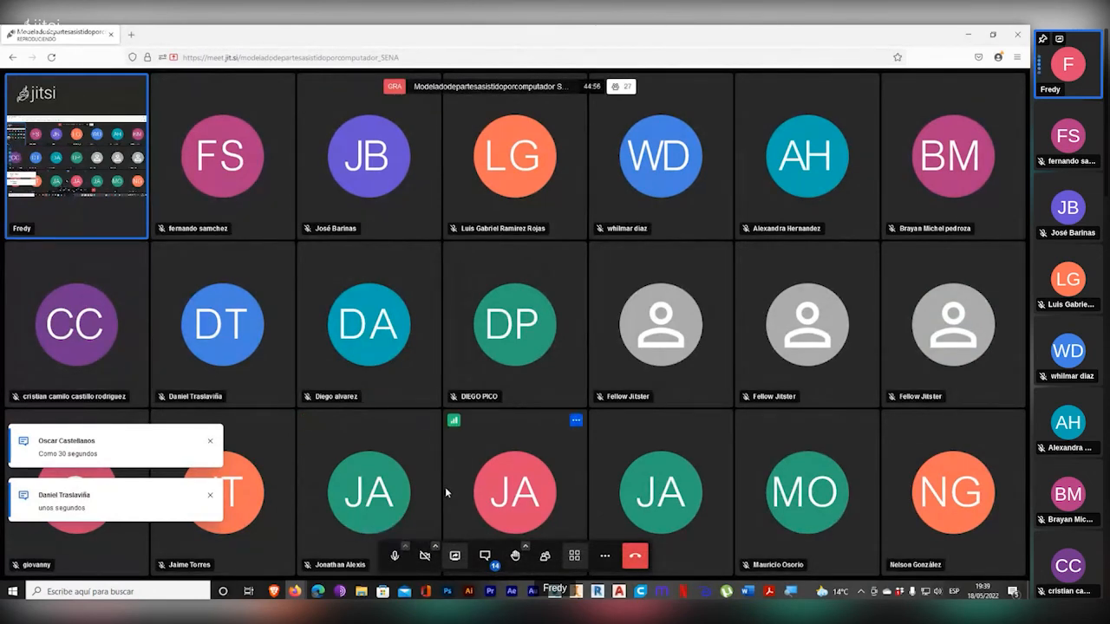
# Step: Check the meeting's microphone and camera device settings and accept them
pyautogui.click(604, 559)
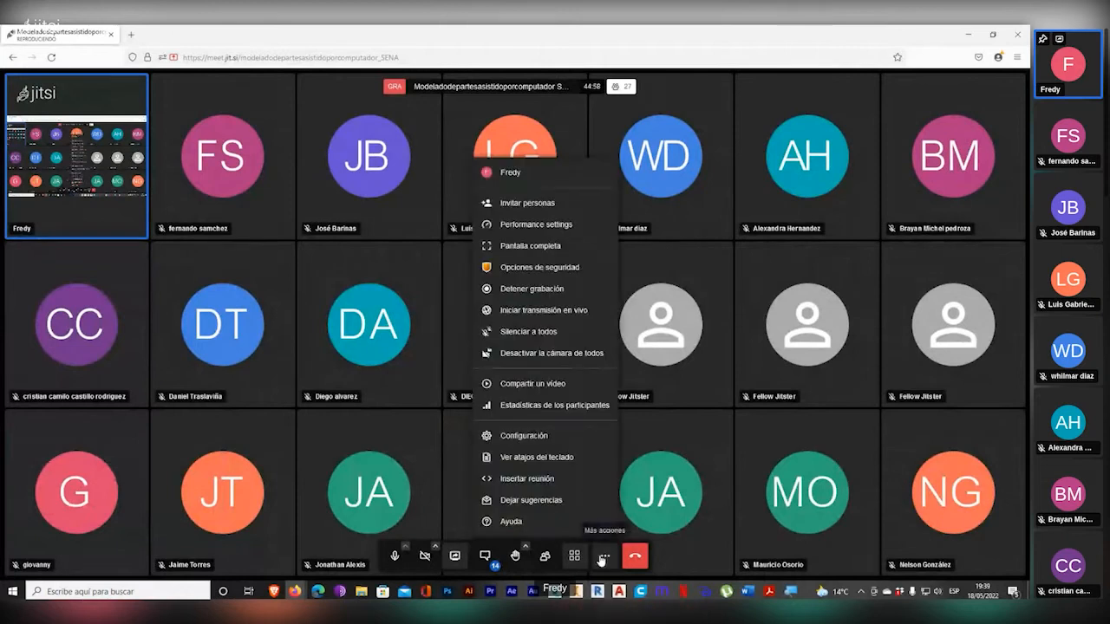
pyautogui.click(525, 440)
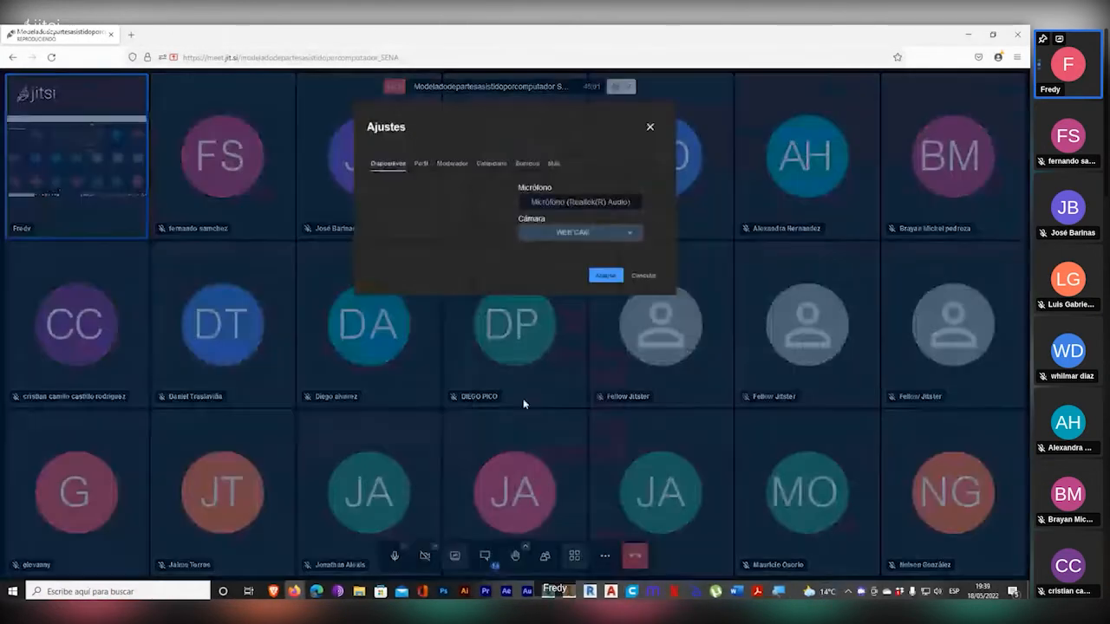
pyautogui.click(607, 288)
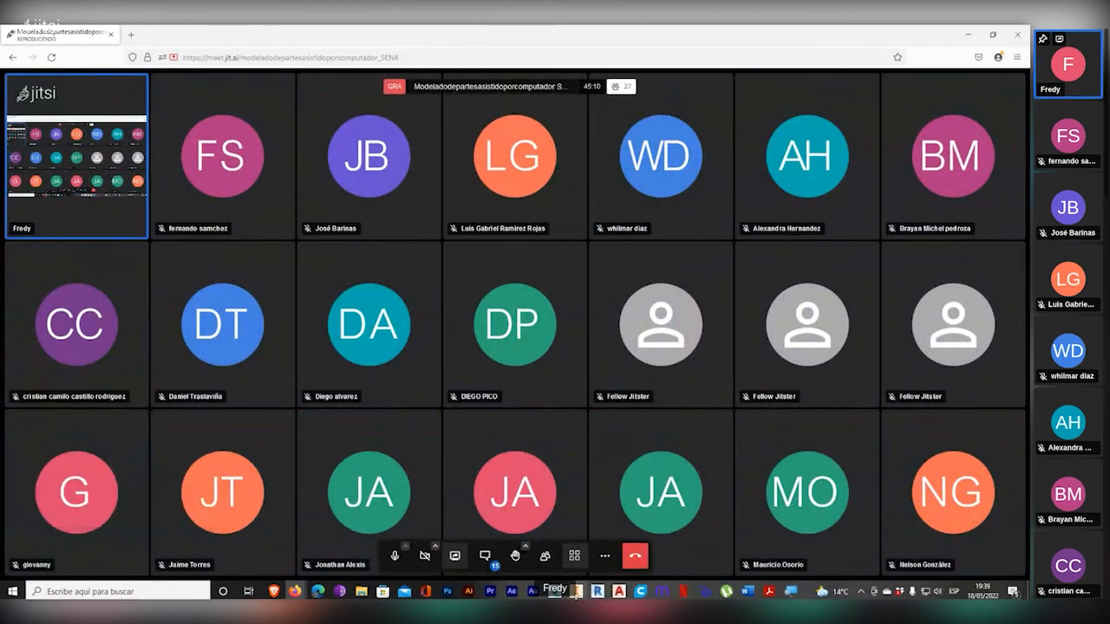
# Step: Switch back to Inventor and orbit Assembly1 to view the shaft, spring and Cabeza Inferior from another angle
pyautogui.moveTo(575, 591)
pyautogui.click(572, 541)
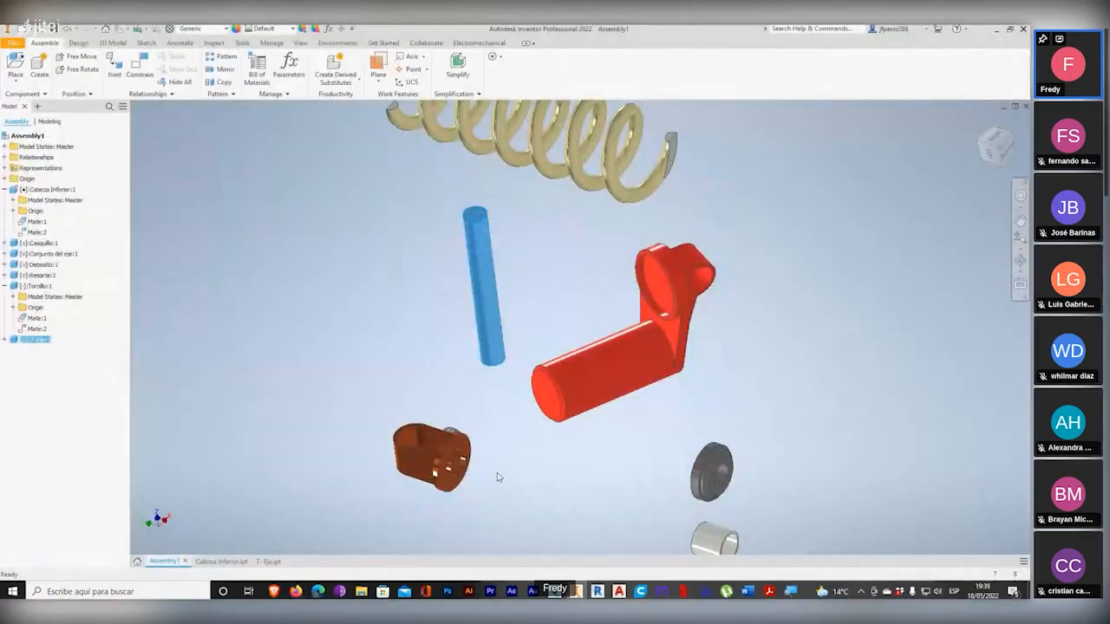
pyautogui.keyDown('shift'); pyautogui.moveTo(503, 499); pyautogui.dragTo(488, 323, button='middle'); pyautogui.keyUp('shift')
pyautogui.keyDown('shift'); pyautogui.moveTo(547, 352); pyautogui.dragTo(520, 301, button='middle'); pyautogui.keyUp('shift')
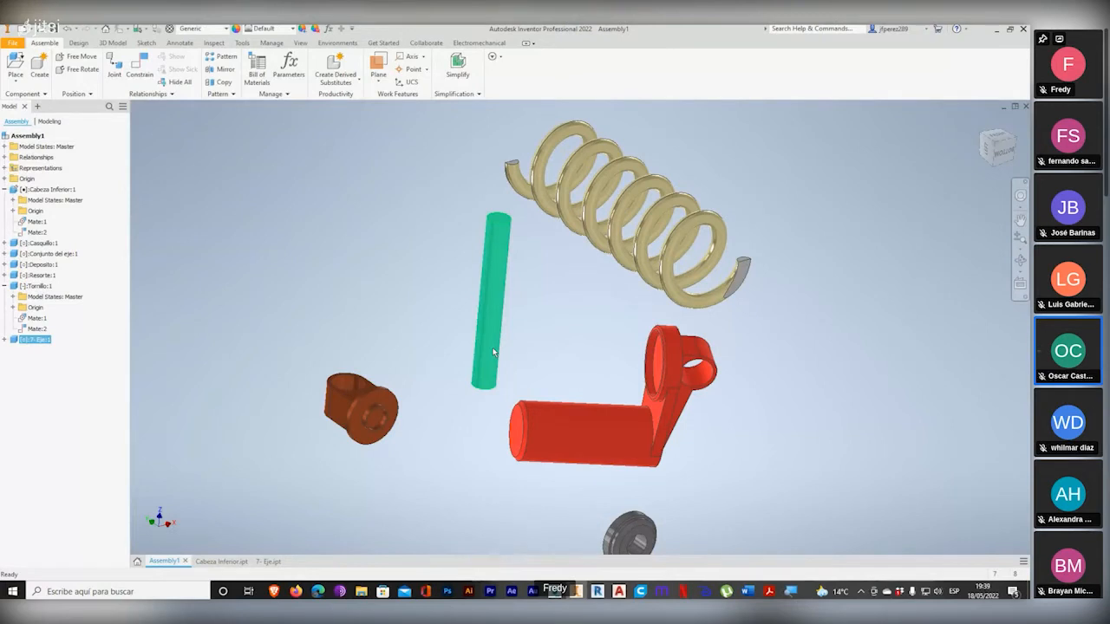
# Step: Tile the Jitsi meeting beside Inventor, keeping Inventor wide and in front with only a narrow strip of the meeting visible
pyautogui.hotkey('alt', 'Tab')
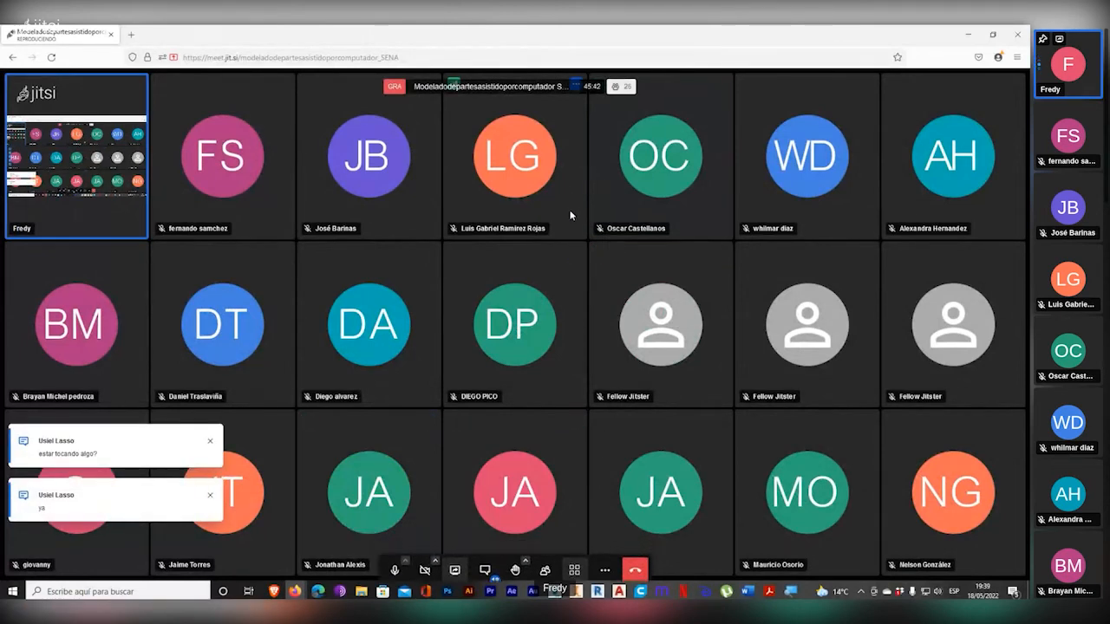
pyautogui.moveTo(607, 33); pyautogui.dragTo(2, 104)
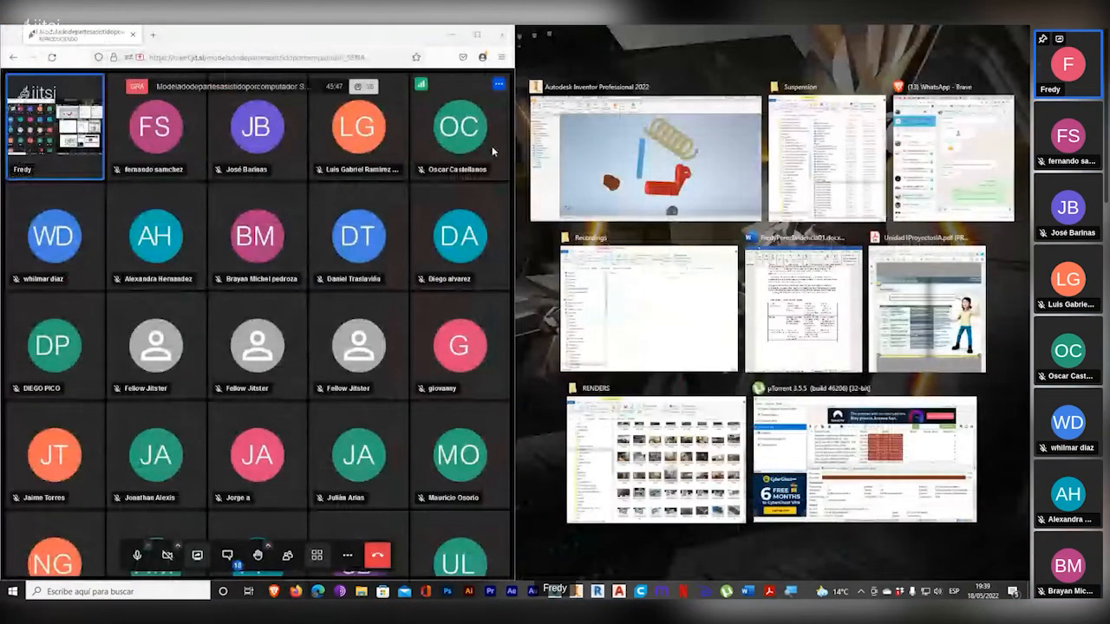
pyautogui.click(646, 156)
pyautogui.moveTo(515, 321); pyautogui.dragTo(108, 314)
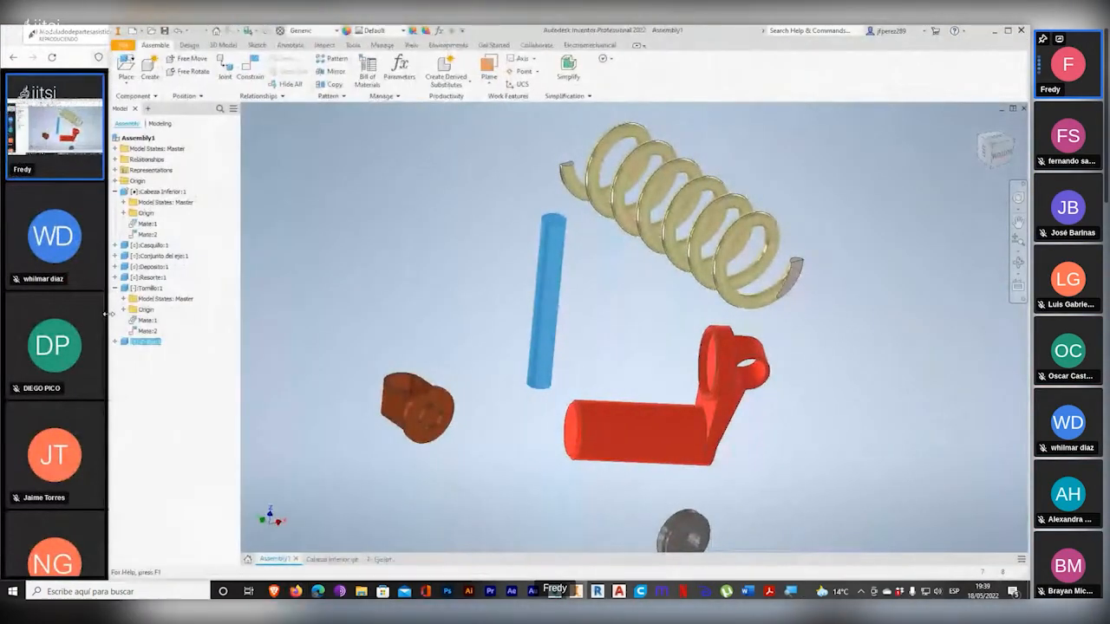
pyautogui.click(15, 39)
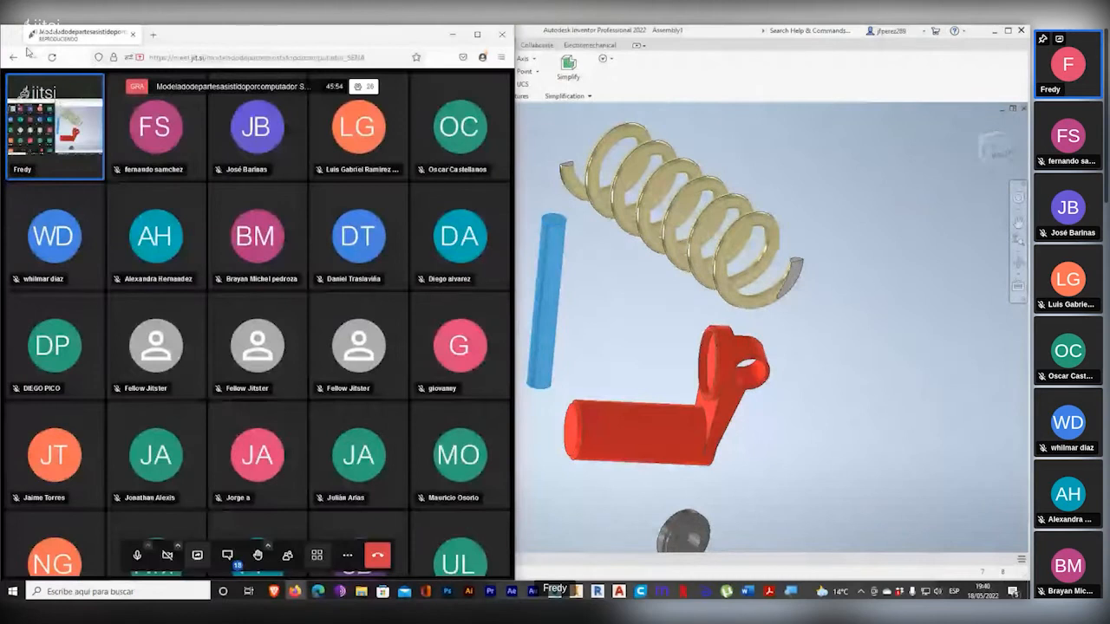
pyautogui.moveTo(515, 433); pyautogui.dragTo(364, 434)
pyautogui.click(672, 31)
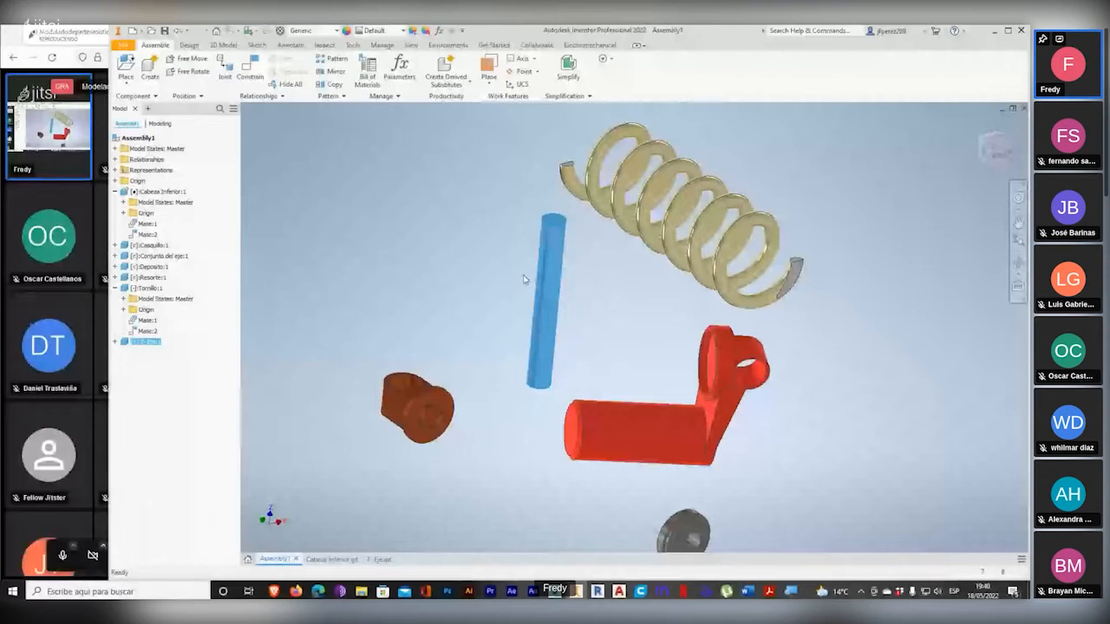
# Step: Compare the placed shaft in Assembly1 with its own part file 7- Eje.ipt, ending in Assembly1
pyautogui.moveTo(520, 291); pyautogui.dragTo(535, 264, button='middle')
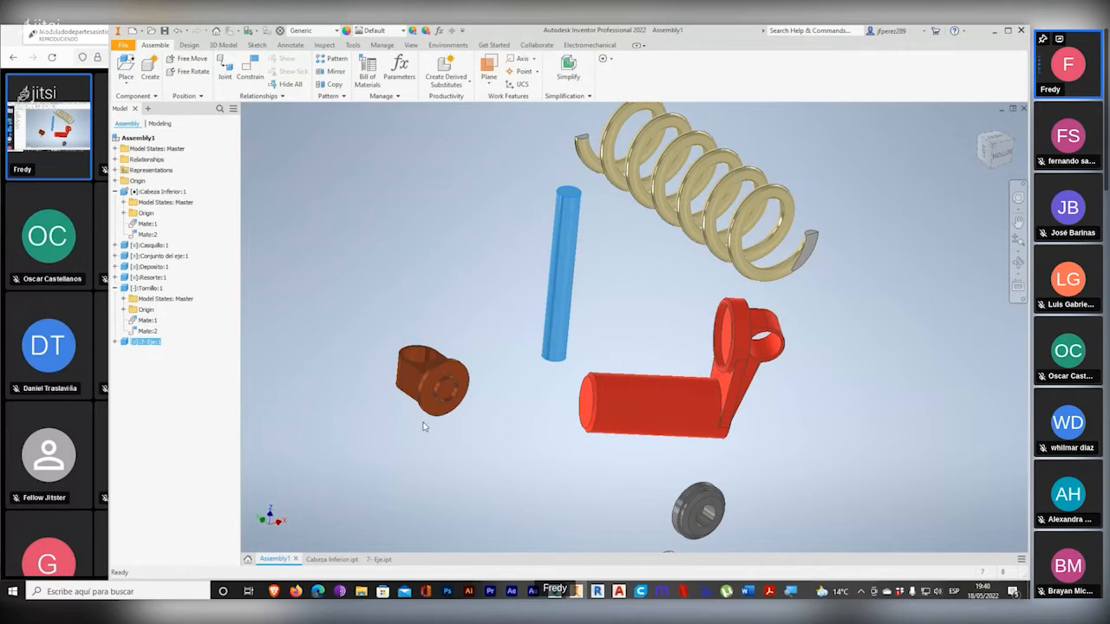
pyautogui.click(378, 560)
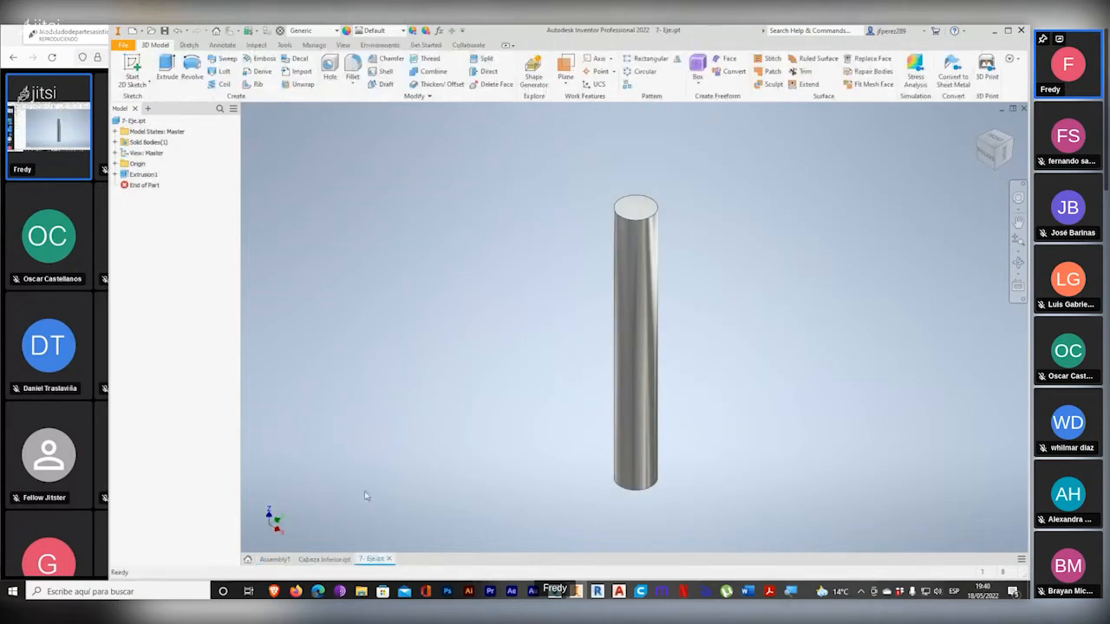
pyautogui.click(274, 559)
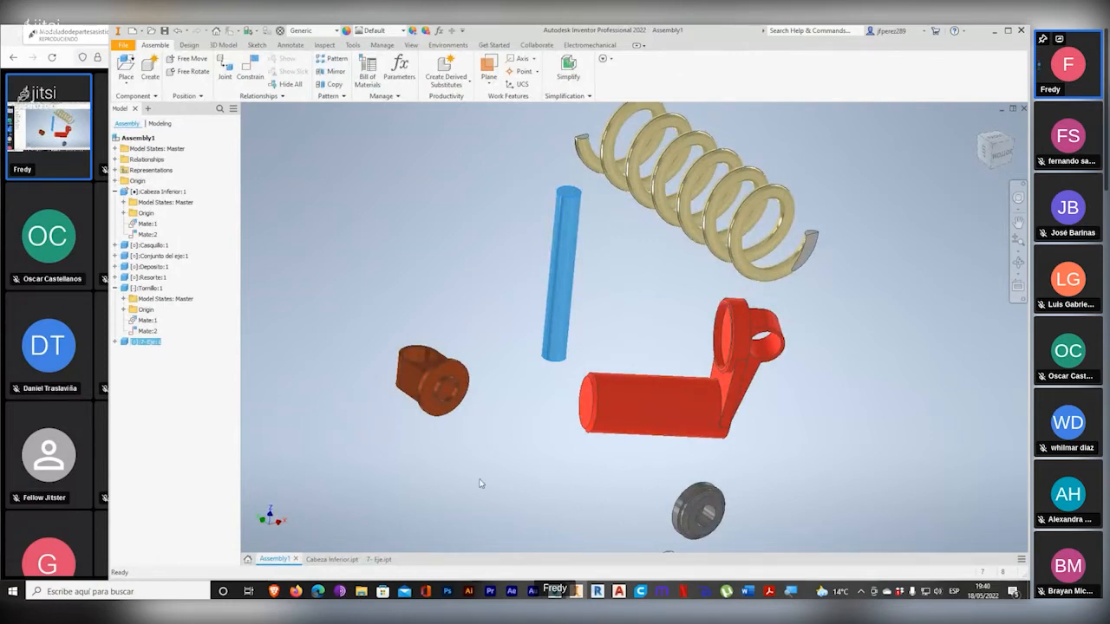
pyautogui.click(379, 559)
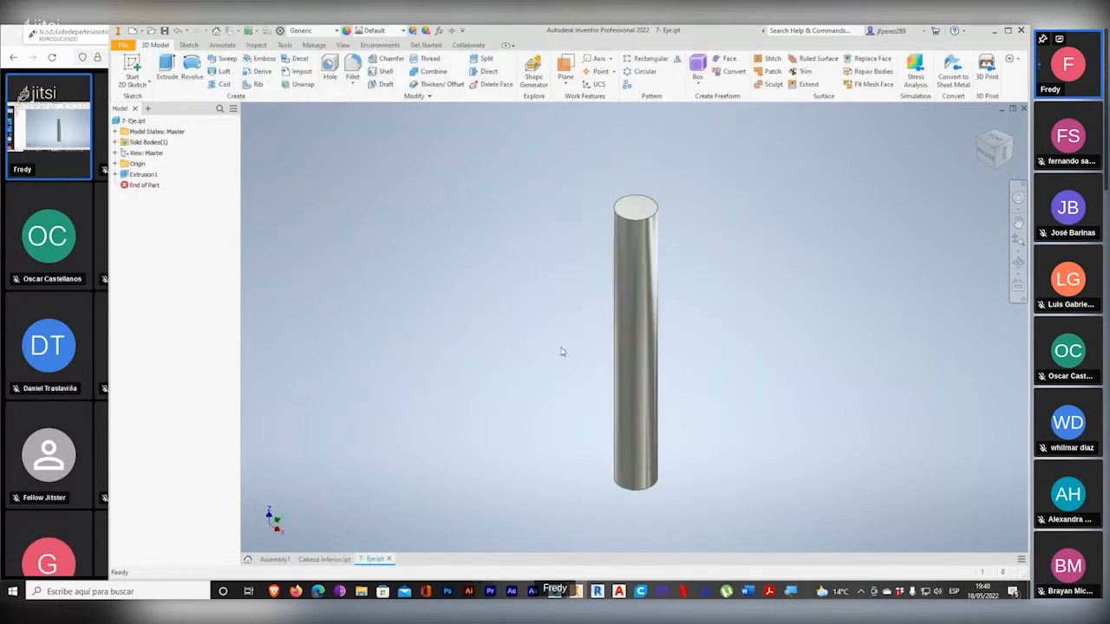
pyautogui.click(275, 559)
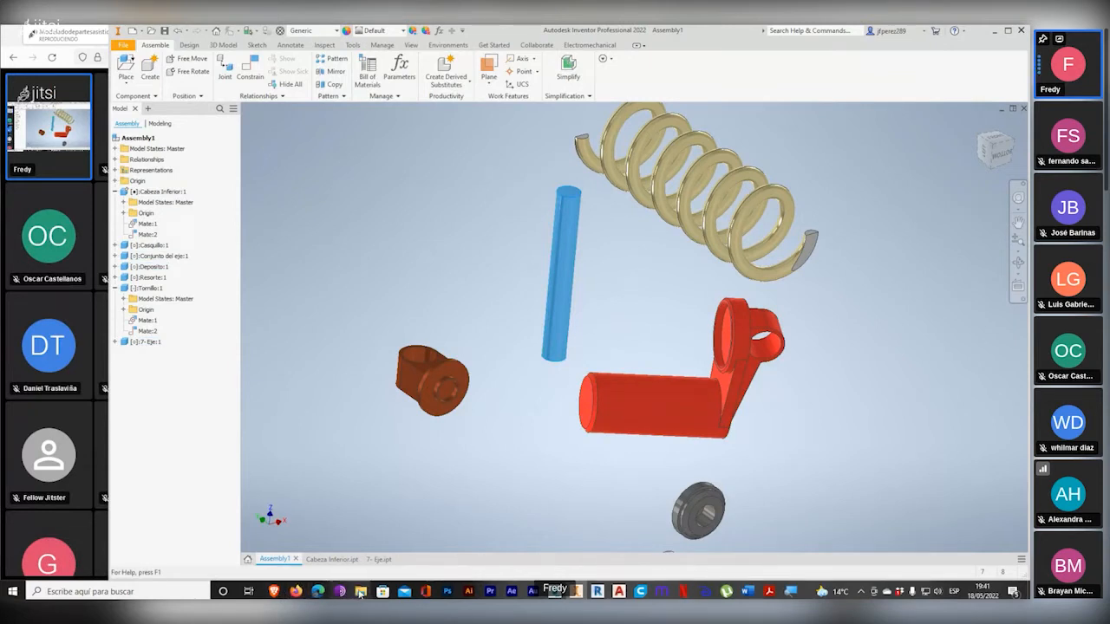
# Step: Open SuspensionBici (1).jpg from the Suspension folder and enlarge its Photos window over Inventor to show the exploded drawing and parts list
pyautogui.moveTo(361, 591)
pyautogui.moveTo(445, 541)
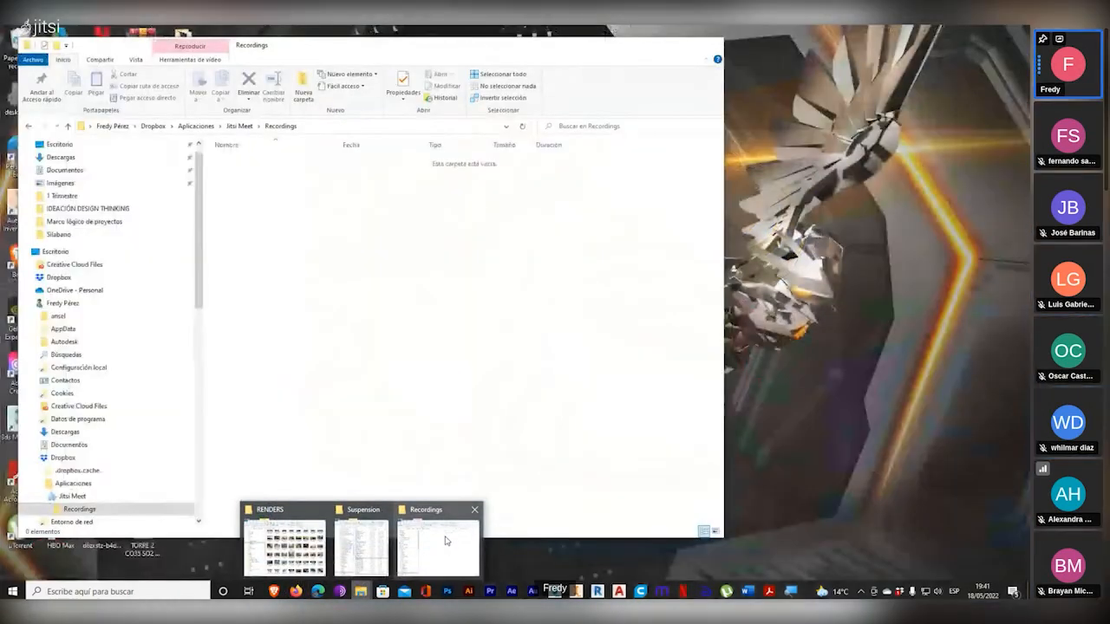
pyautogui.click(361, 542)
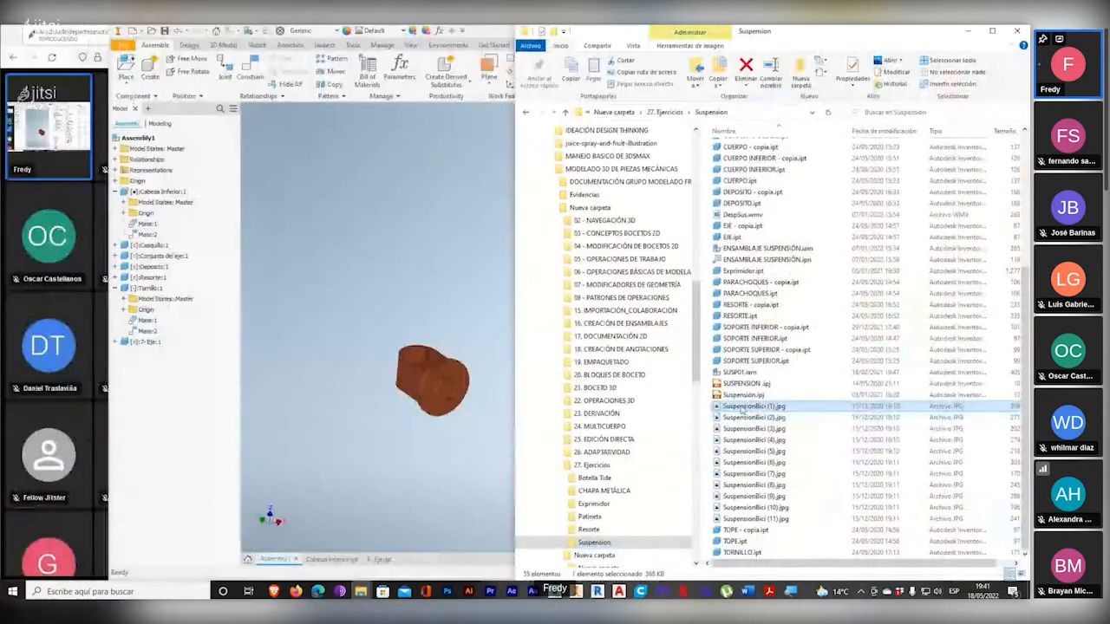
pyautogui.click(968, 31)
pyautogui.moveTo(229, 38); pyautogui.dragTo(946, 40)
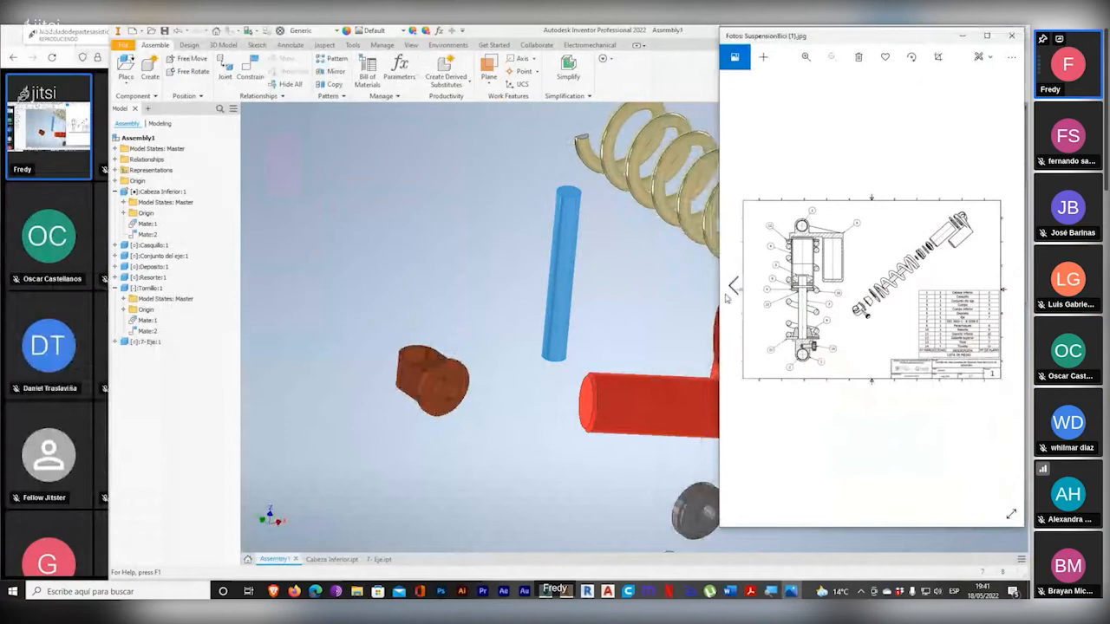
pyautogui.moveTo(718, 310); pyautogui.dragTo(191, 310)
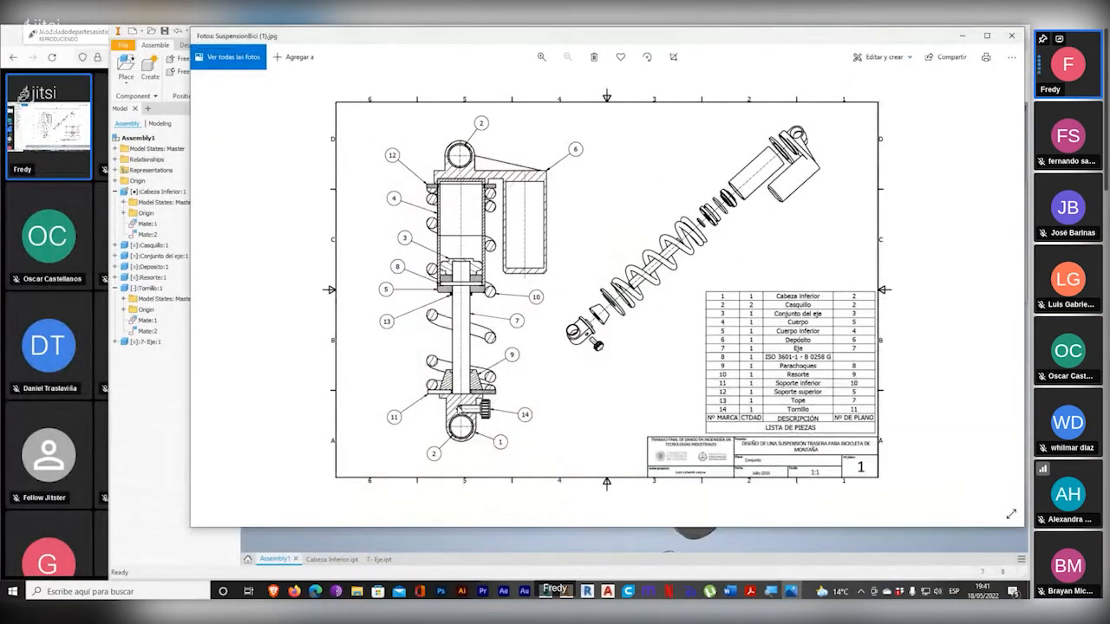
# Step: Magnify the assembly drawing around the shaft and lower head, restore the normal view, and return to Assembly1 in Inventor
pyautogui.press('super+plus')
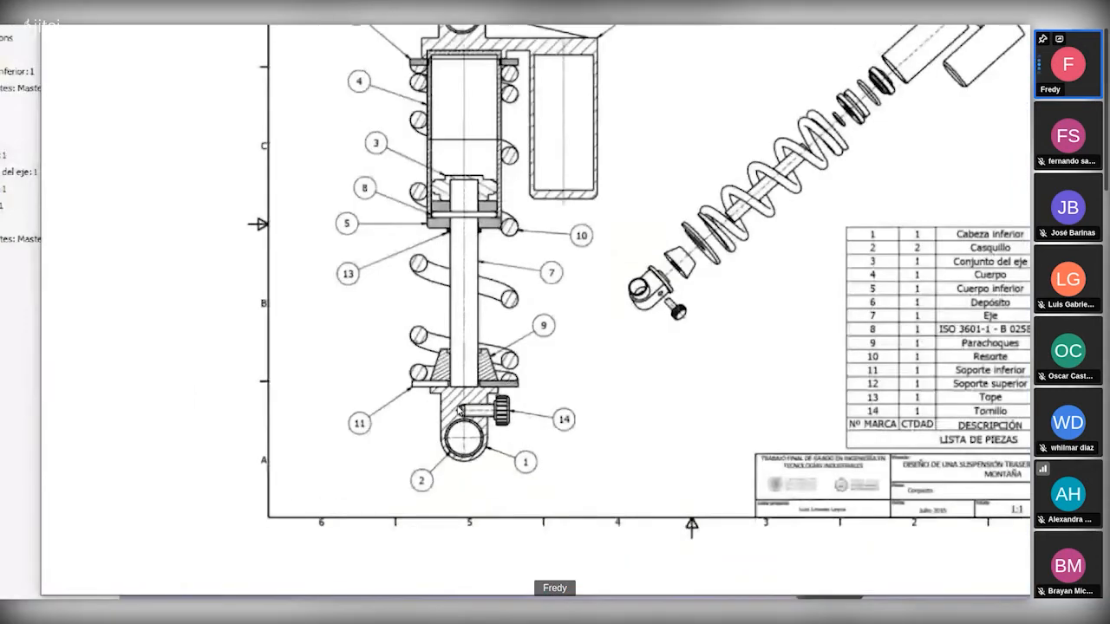
pyautogui.press('super+plus')
pyautogui.press('super+minus')
pyautogui.press('super+minus')
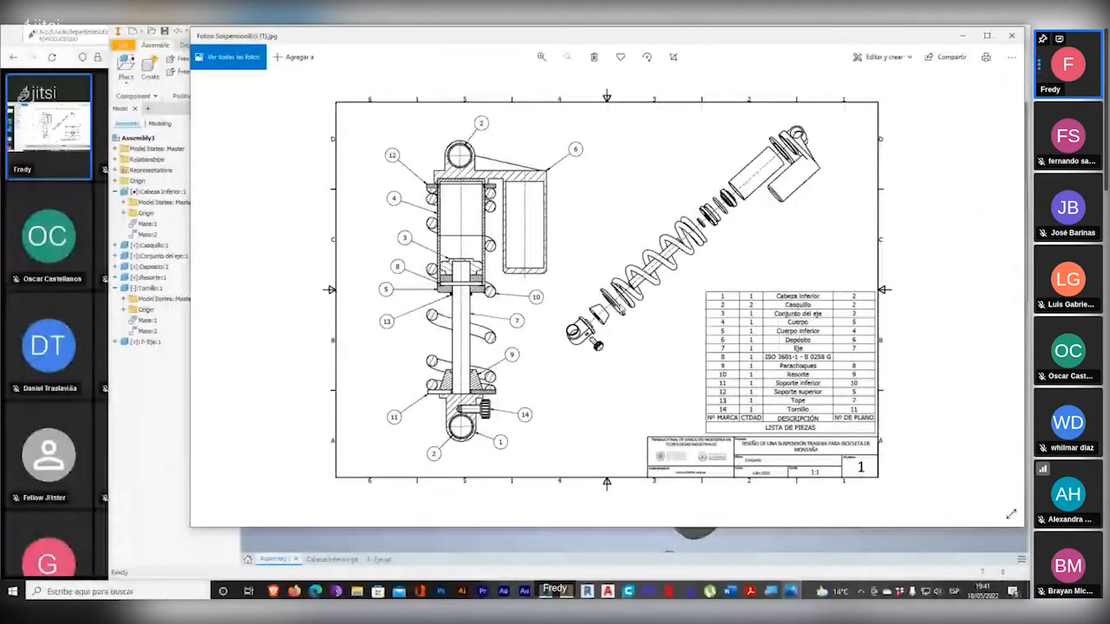
pyautogui.click(963, 35)
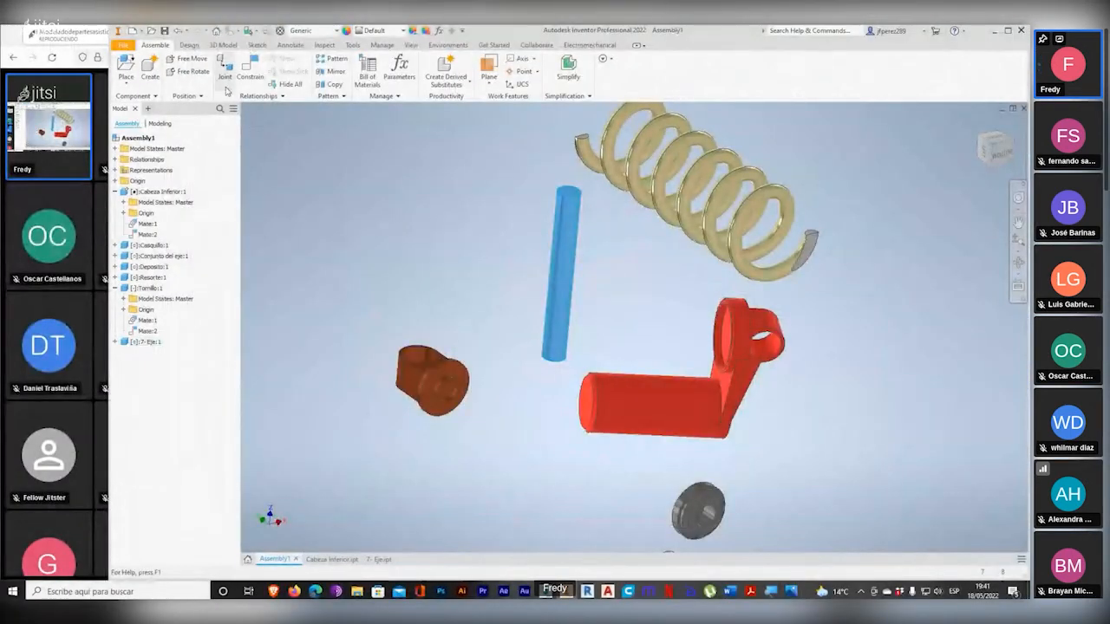
# Step: Mate the shaft's axis with the axis of Cabeza Inferior's circular recess, using the undirected solution and 0 mm offset
pyautogui.click(249, 69)
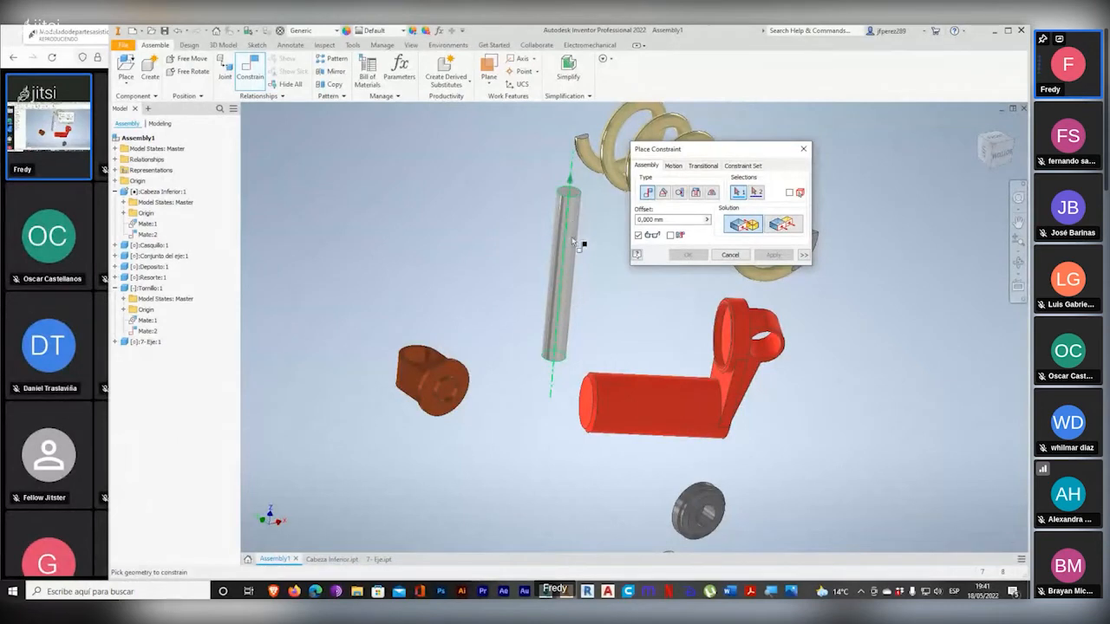
pyautogui.click(573, 270)
pyautogui.scroll(-3, 449, 396)
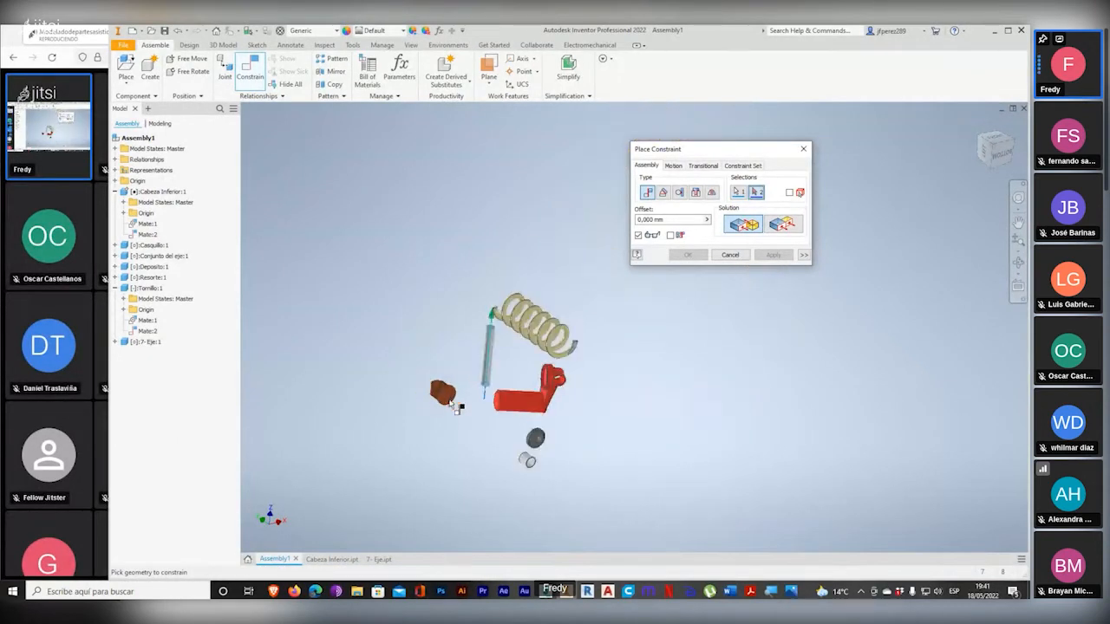
pyautogui.scroll(4, 451, 403)
pyautogui.scroll(5, 451, 403)
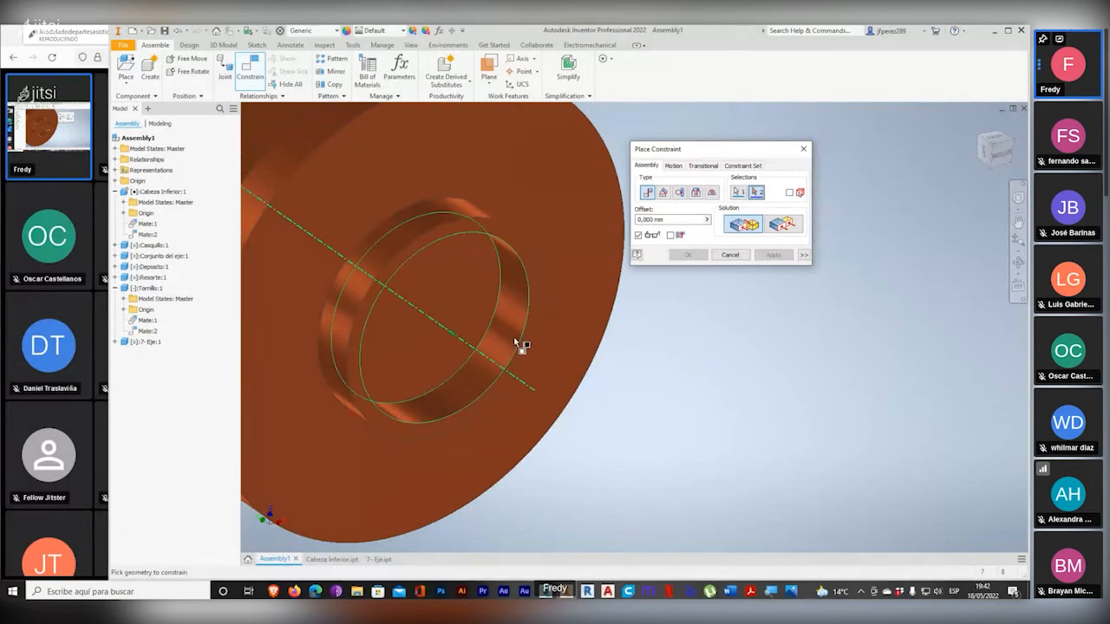
pyautogui.click(518, 346)
pyautogui.scroll(-3, 529, 314)
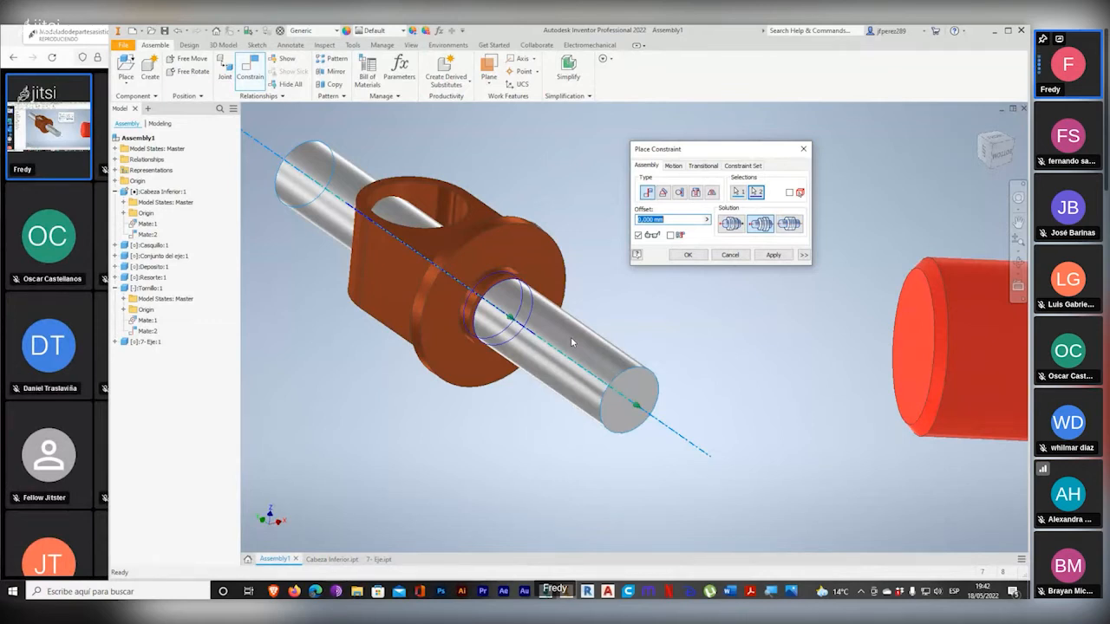
pyautogui.click(795, 227)
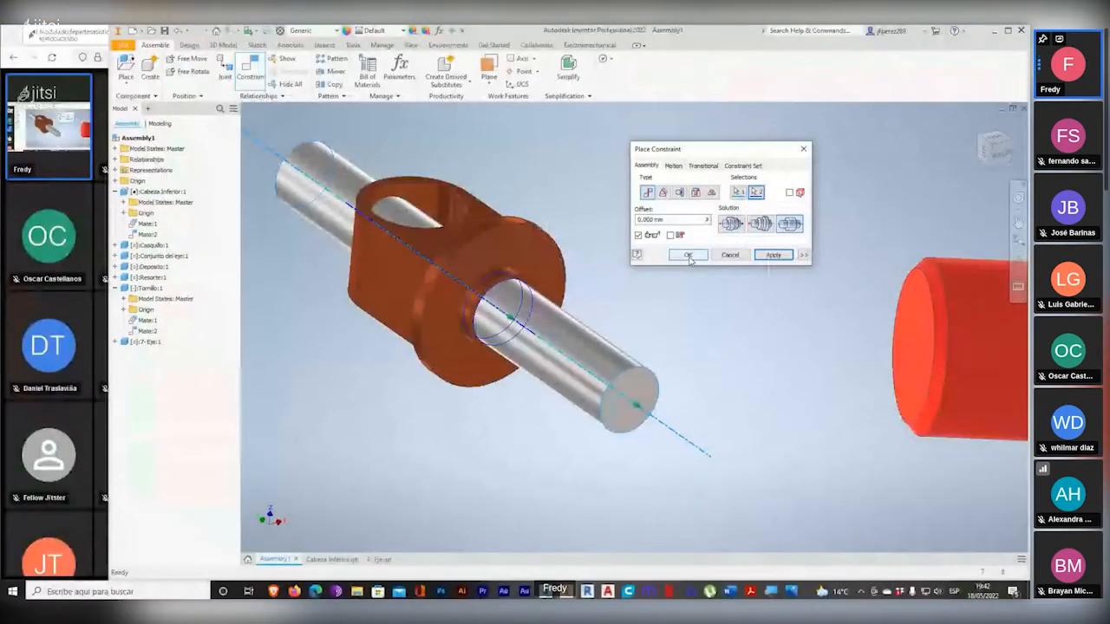
pyautogui.click(688, 255)
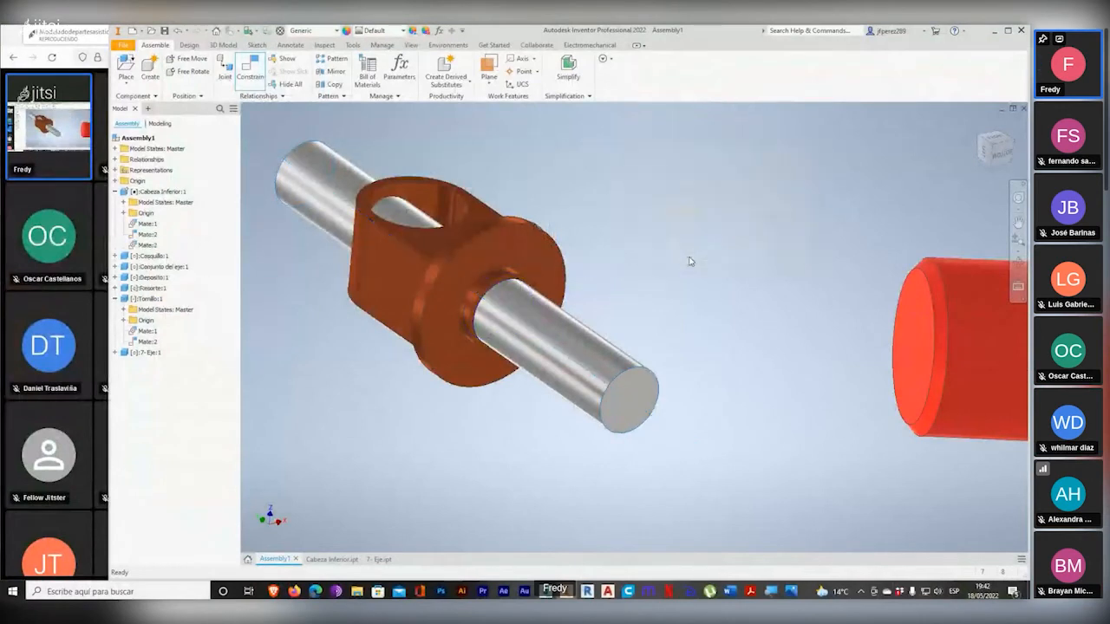
# Step: Slide the shaft out of Cabeza Inferior along its axis and mate its end face to the recess floor at 0 mm offset
pyautogui.moveTo(567, 329); pyautogui.dragTo(893, 460)
pyautogui.keyDown('shift'); pyautogui.moveTo(817, 450); pyautogui.dragTo(791, 451, button='middle'); pyautogui.keyUp('shift')
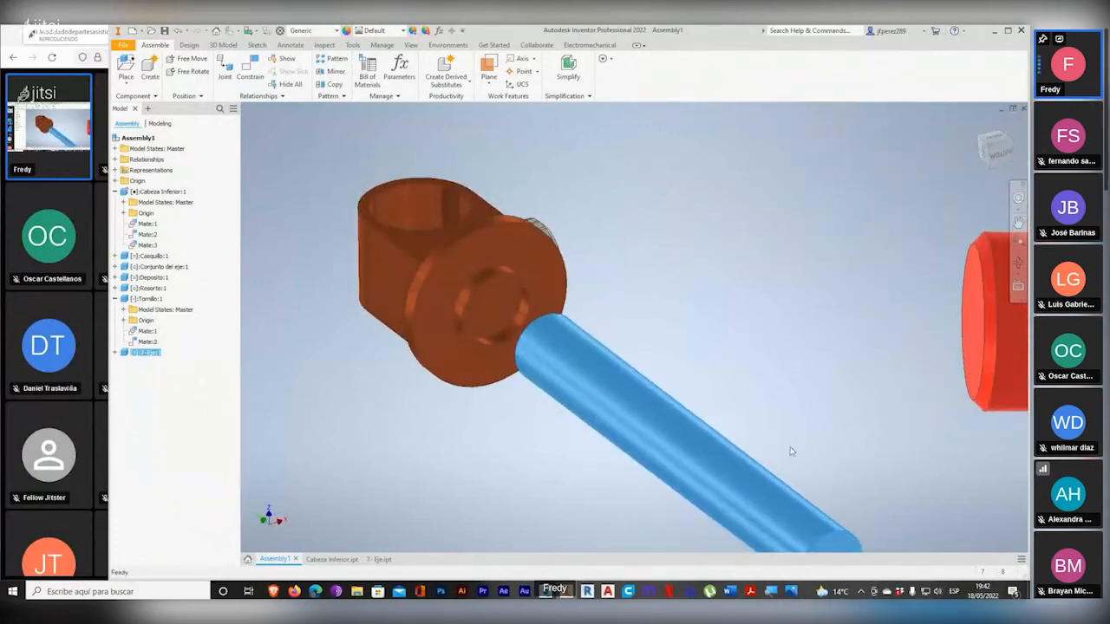
pyautogui.click(250, 68)
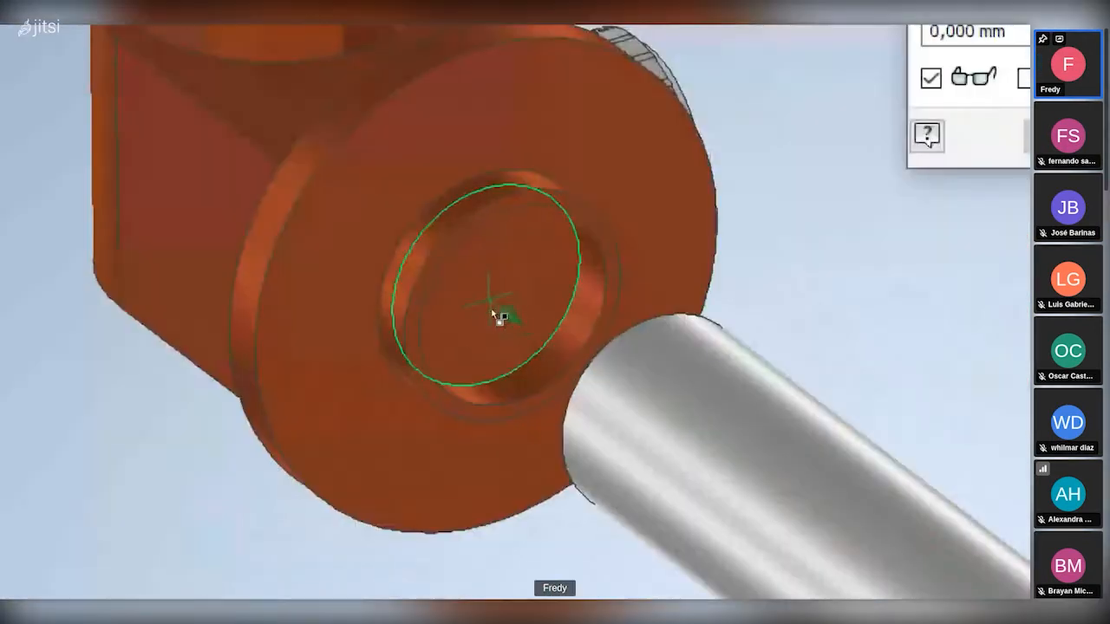
pyautogui.click(499, 315)
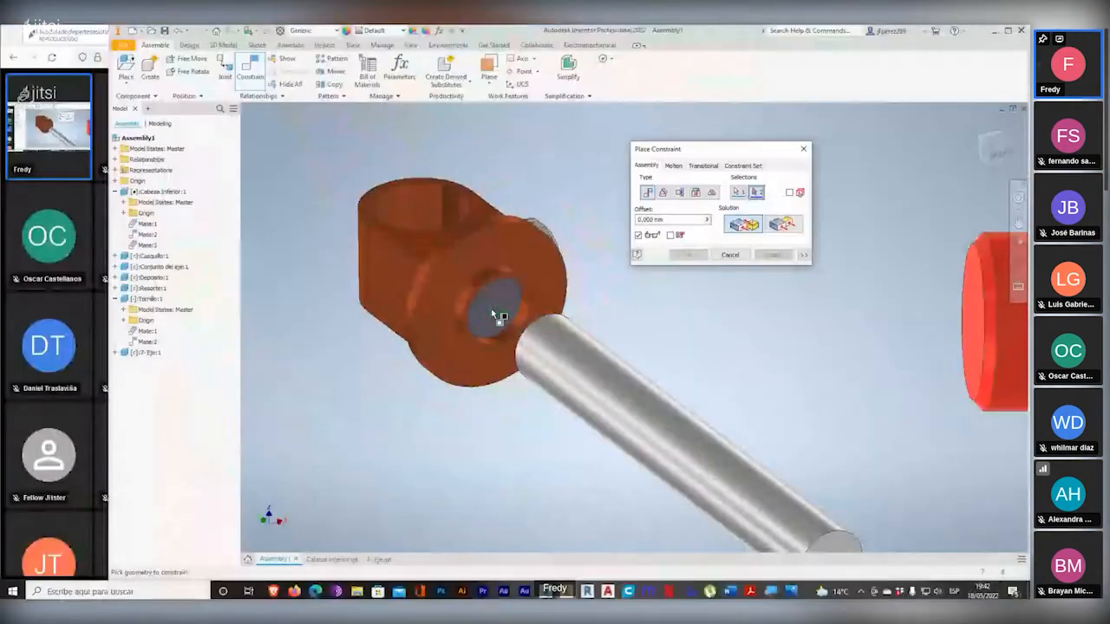
pyautogui.keyDown('shift'); pyautogui.moveTo(492, 314); pyautogui.dragTo(624, 382, button='middle'); pyautogui.keyUp('shift')
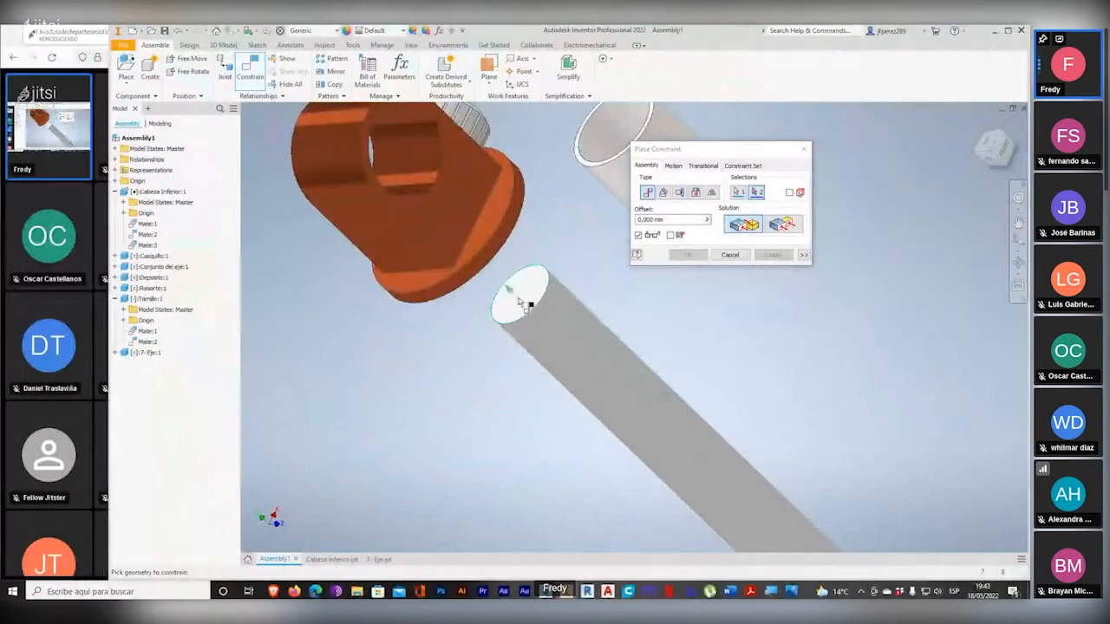
pyautogui.click(525, 294)
pyautogui.keyDown('shift'); pyautogui.moveTo(562, 331); pyautogui.dragTo(508, 275, button='middle'); pyautogui.keyUp('shift')
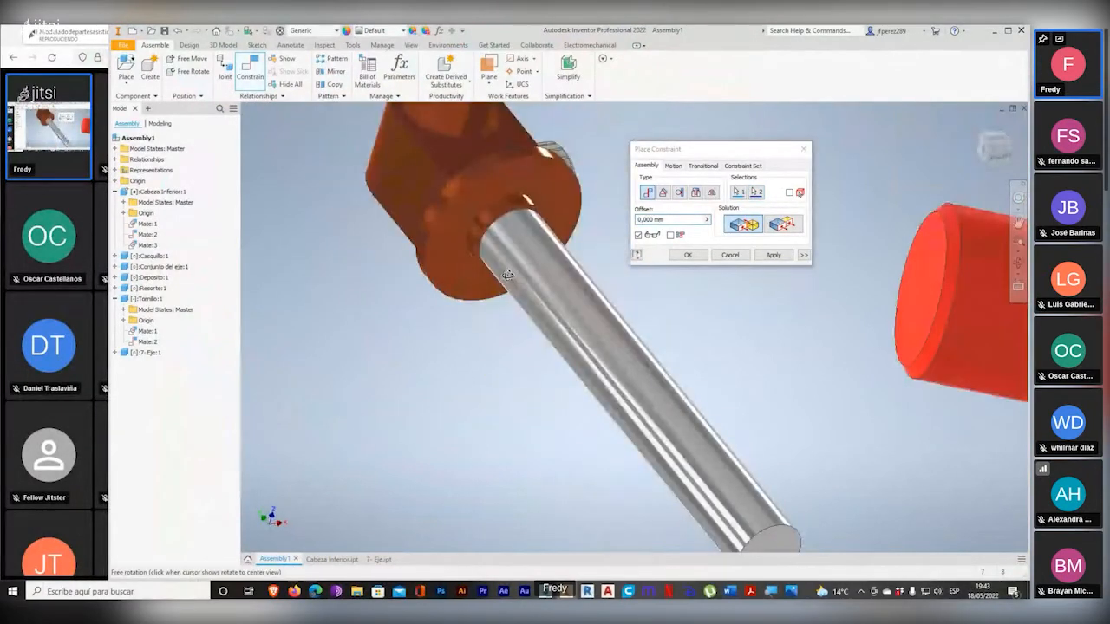
pyautogui.click(696, 258)
# Step: Examine the shaft seated in Cabeza Inferior, the recess in Cabeza Inferior.ipt and the assembly drawing, ending in Assembly1
pyautogui.scroll(-5, 599, 308)
pyautogui.keyDown('shift'); pyautogui.moveTo(606, 333); pyautogui.dragTo(684, 344, button='middle'); pyautogui.keyUp('shift')
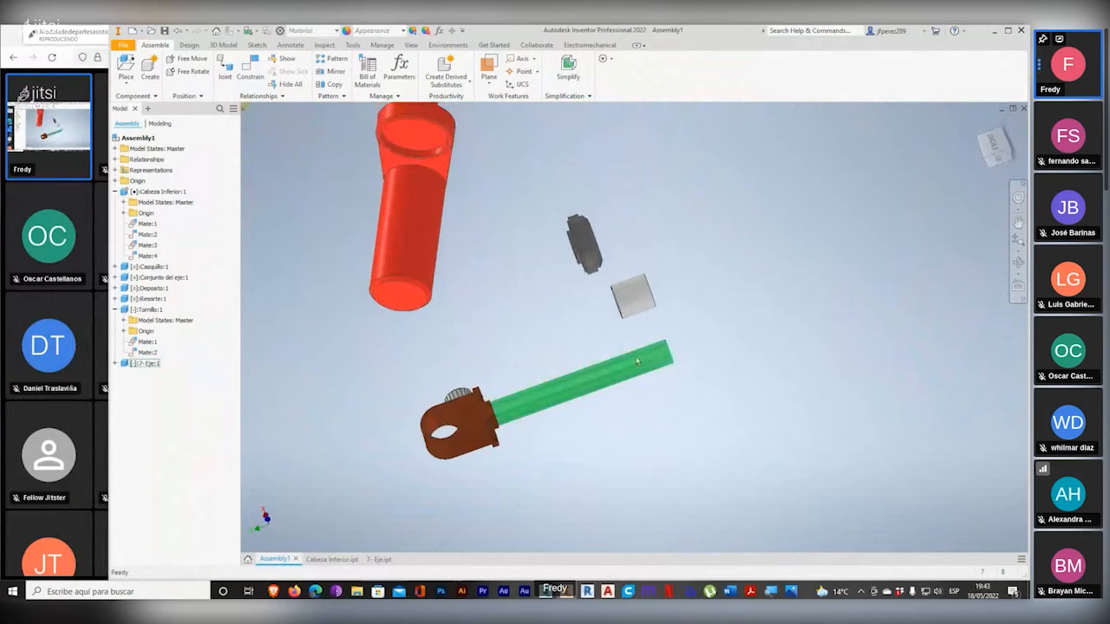
pyautogui.scroll(-5, 598, 379)
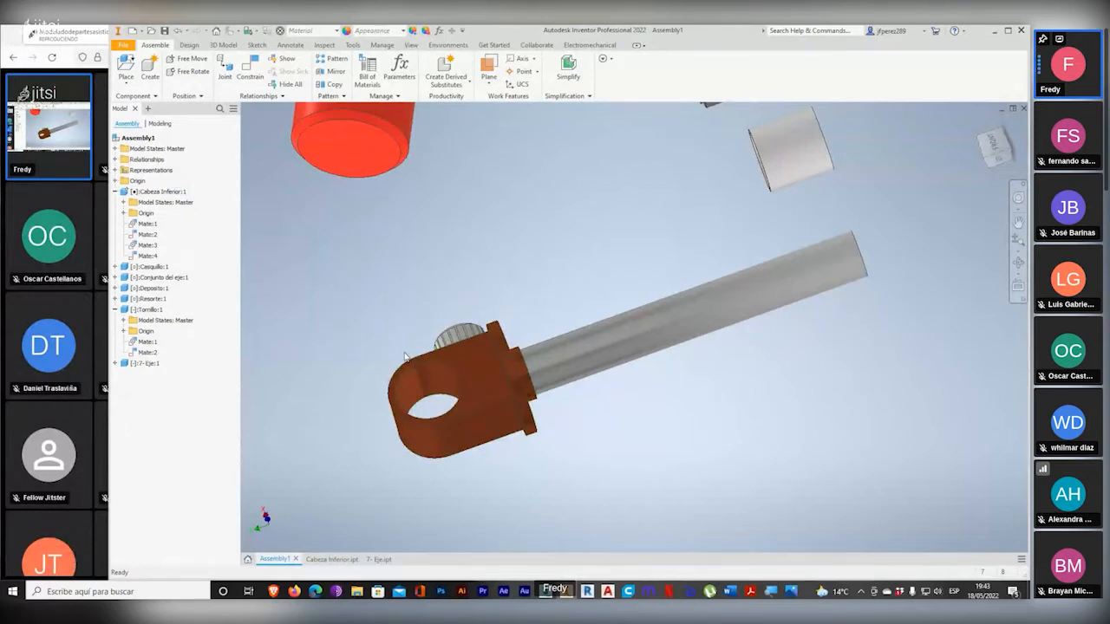
pyautogui.click(332, 559)
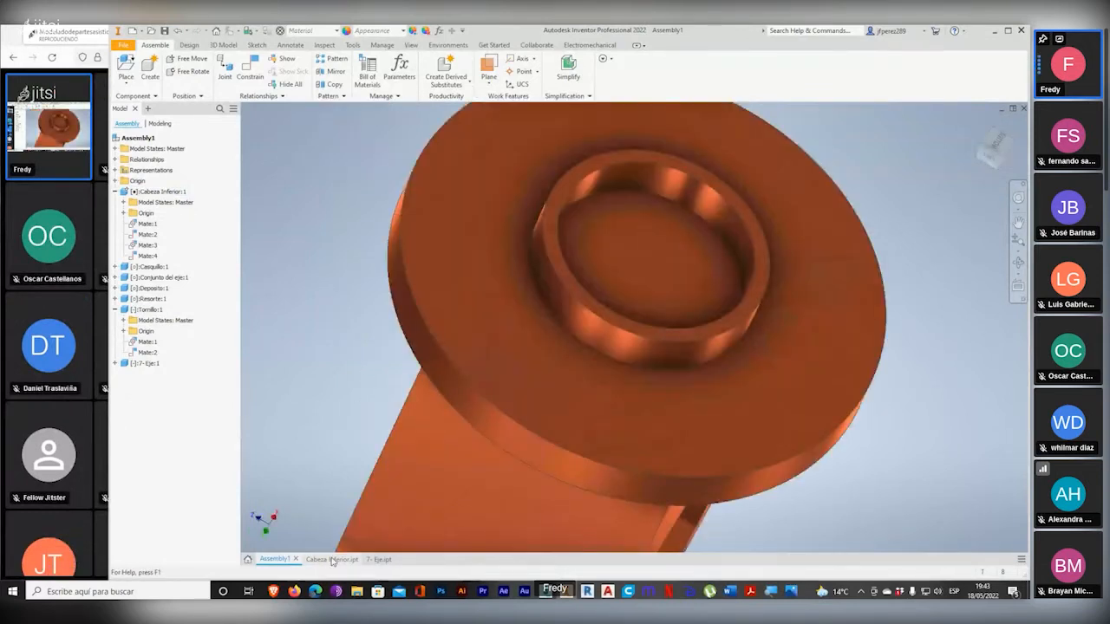
pyautogui.click(274, 560)
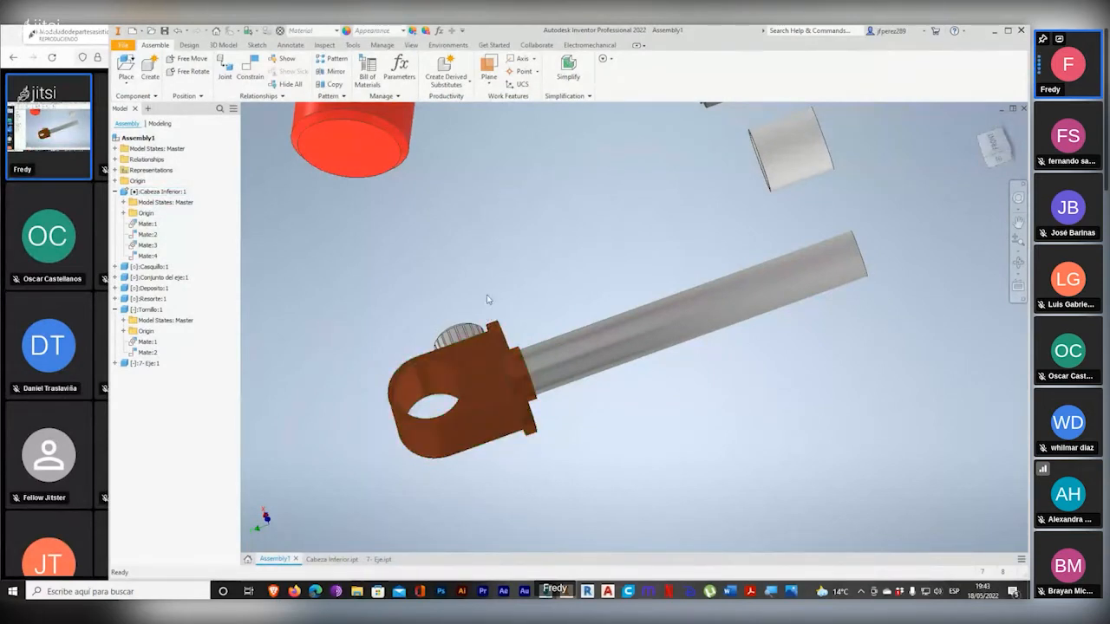
pyautogui.moveTo(488, 301); pyautogui.dragTo(483, 425, button='middle')
pyautogui.scroll(-3, 491, 347)
pyautogui.scroll(5, 495, 348)
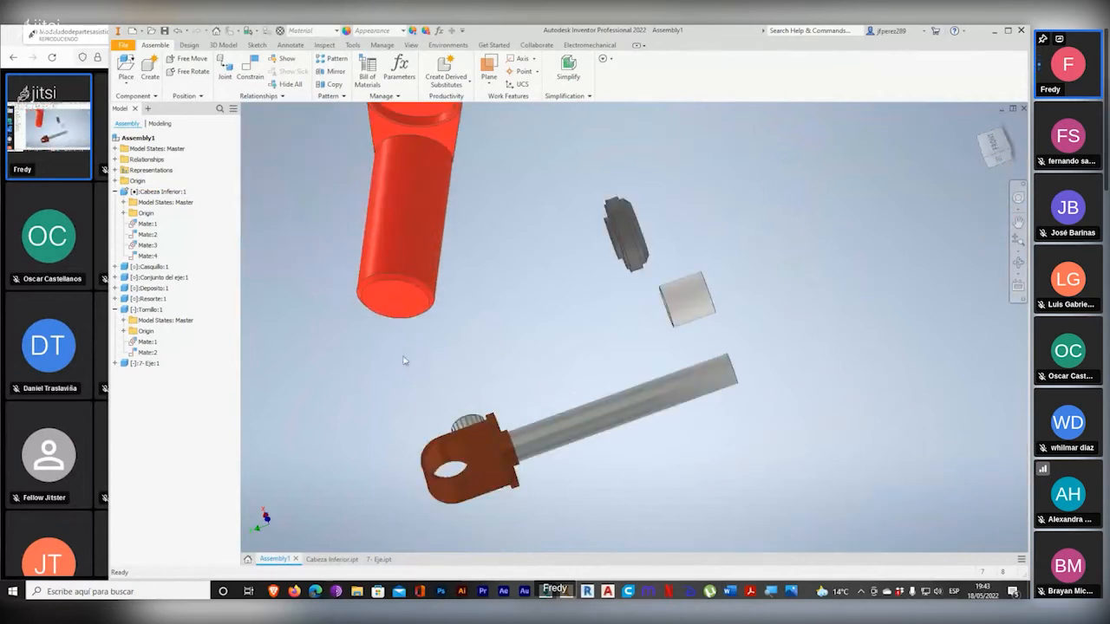
pyautogui.click(789, 593)
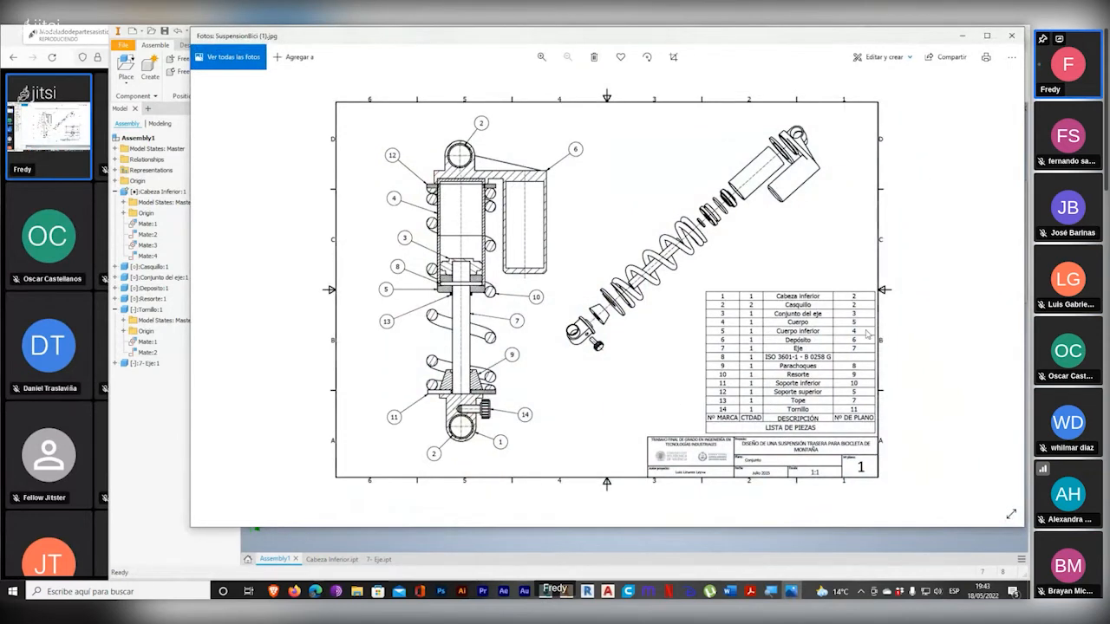
pyautogui.click(963, 37)
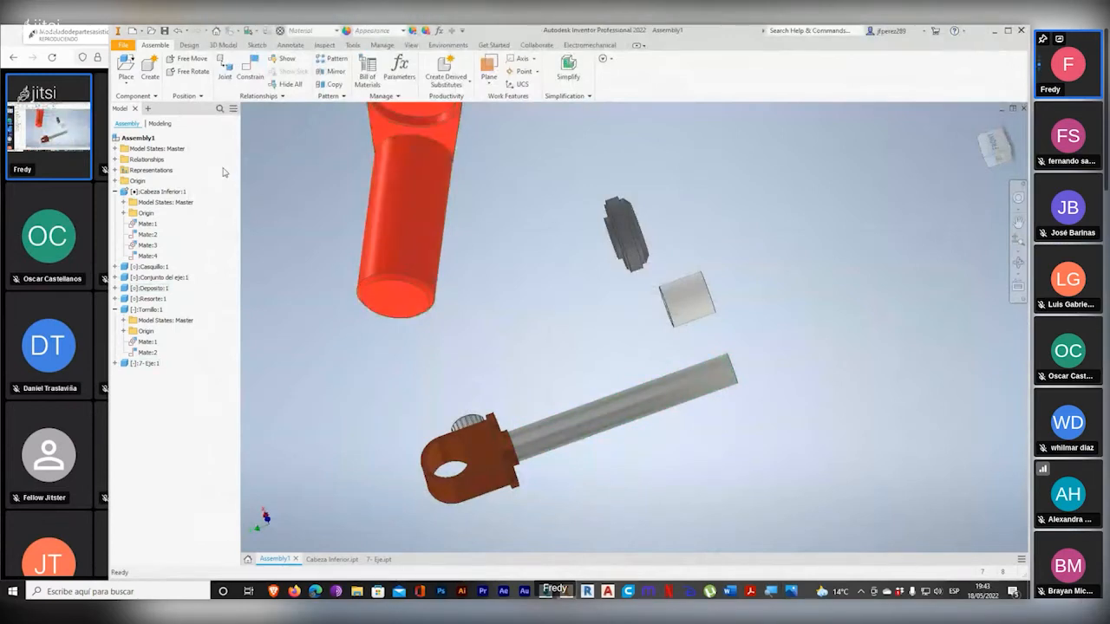
# Step: Choose 11- Soporte inferior.ipt from the Suspension folder inside 27. Ejercicios as the component to place in the assembly
pyautogui.click(152, 32)
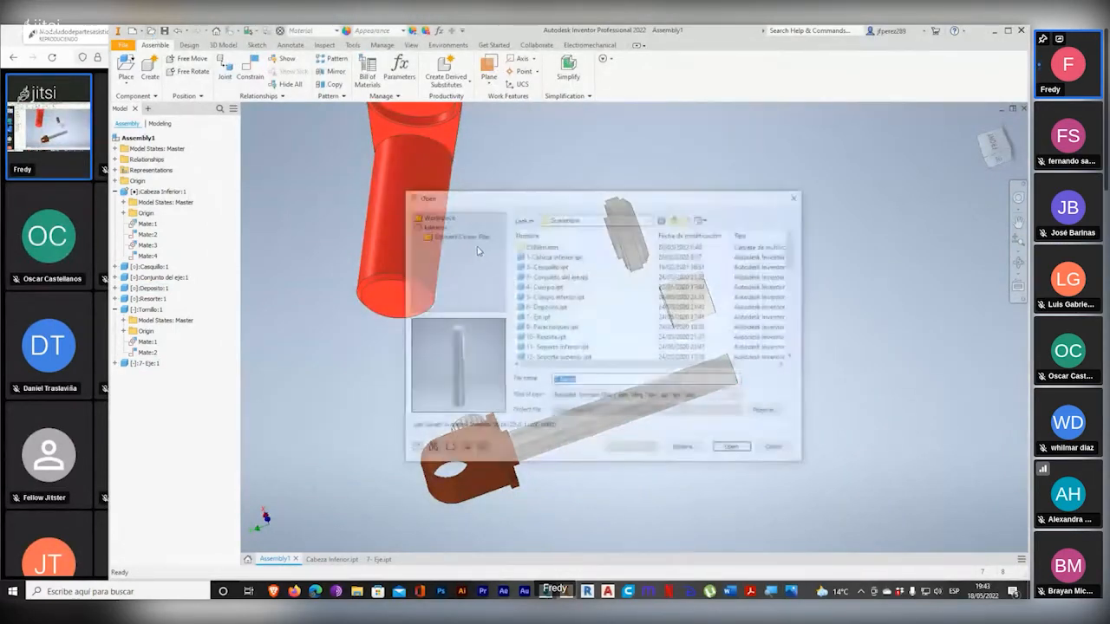
pyautogui.click(789, 450)
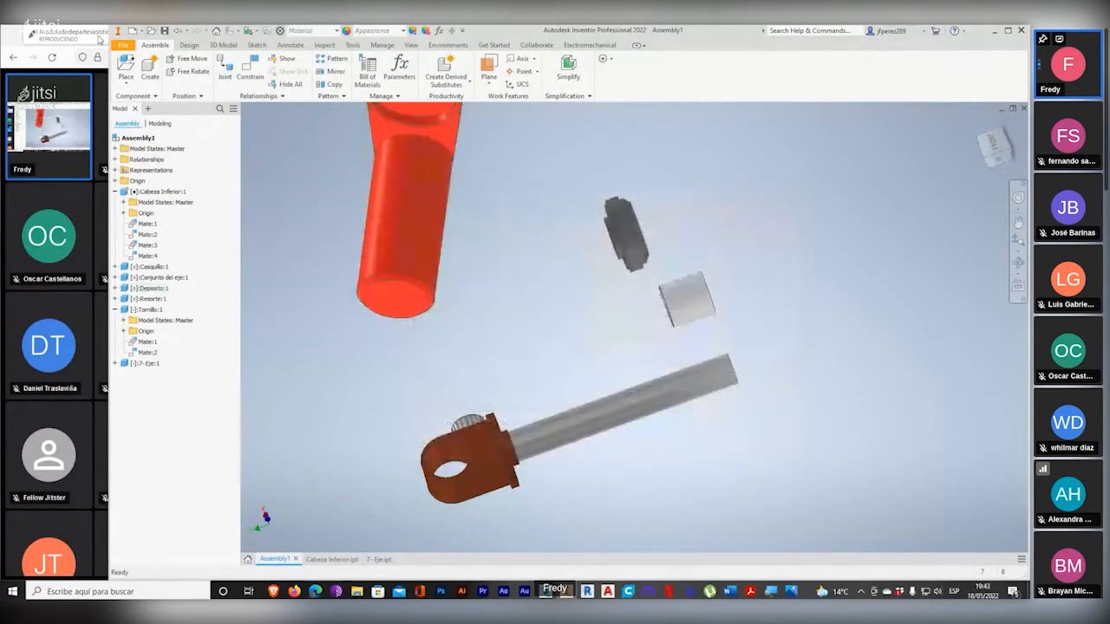
pyautogui.click(127, 62)
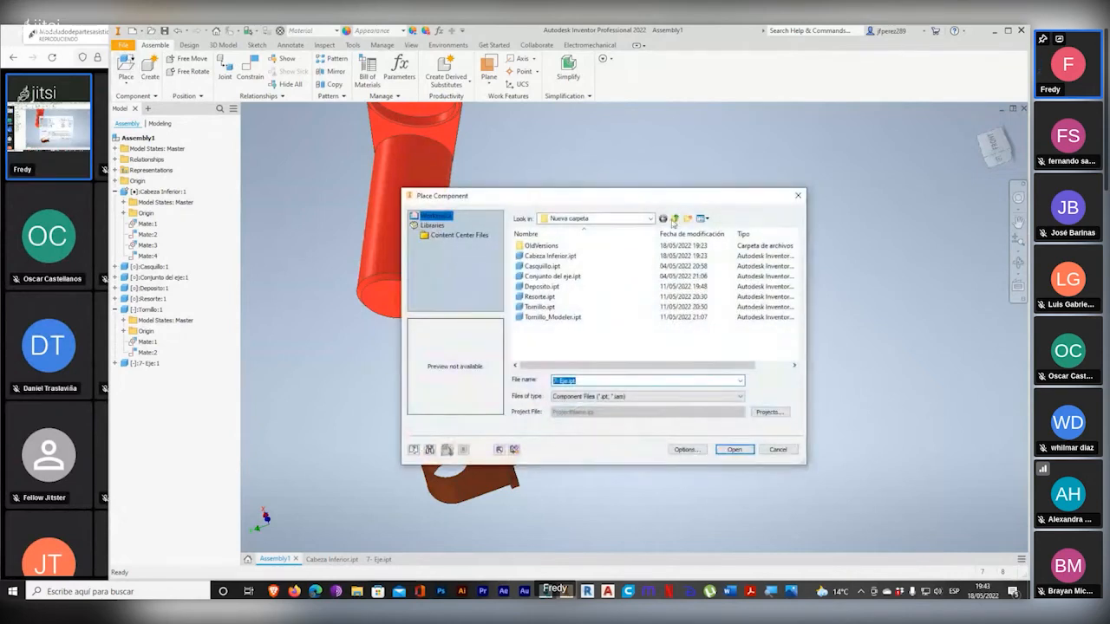
pyautogui.click(677, 220)
pyautogui.click(676, 220)
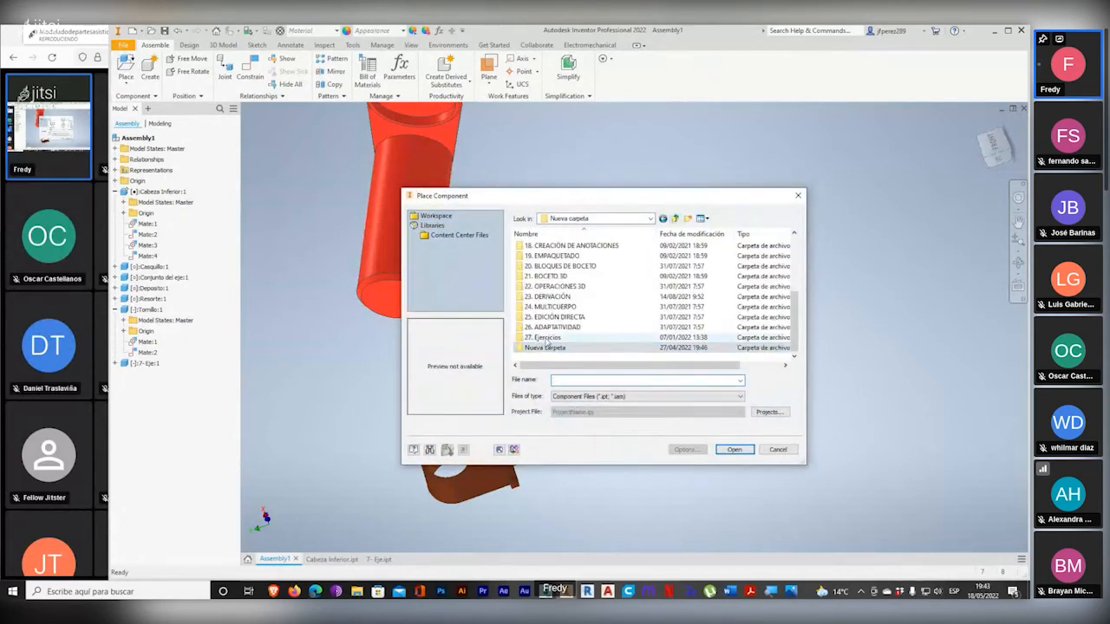
pyautogui.doubleClick(547, 342)
pyautogui.doubleClick(538, 297)
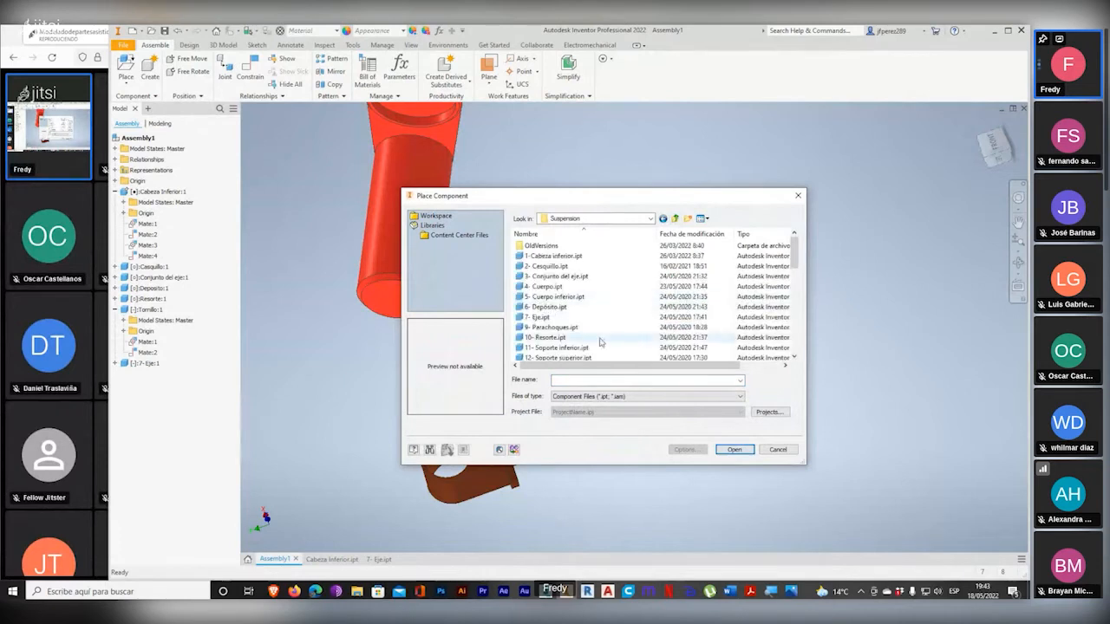
pyautogui.click(577, 348)
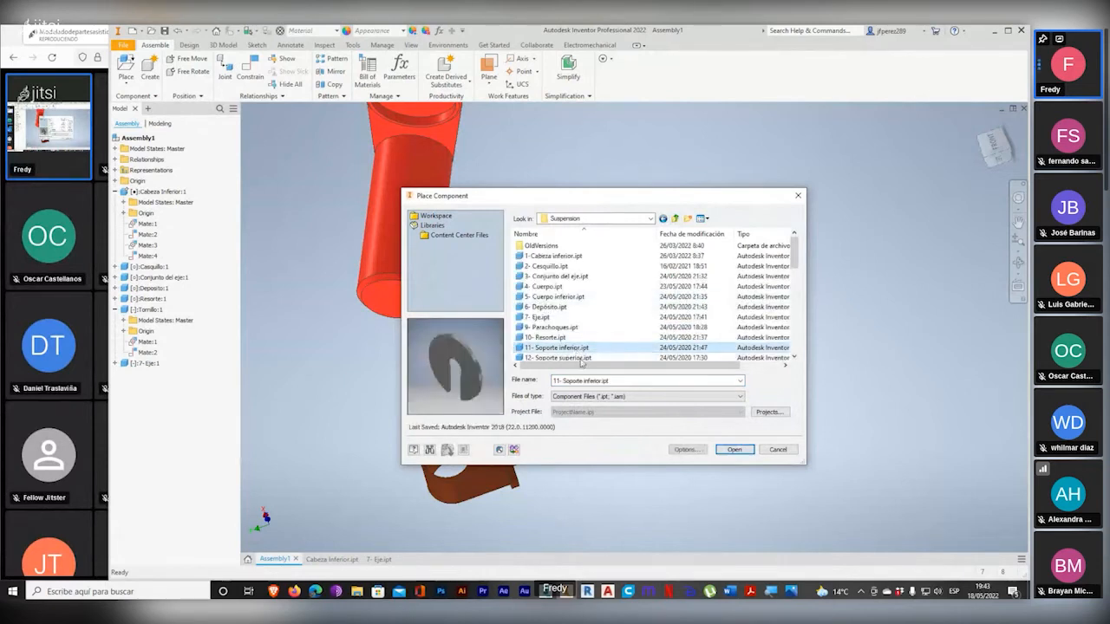
pyautogui.click(735, 449)
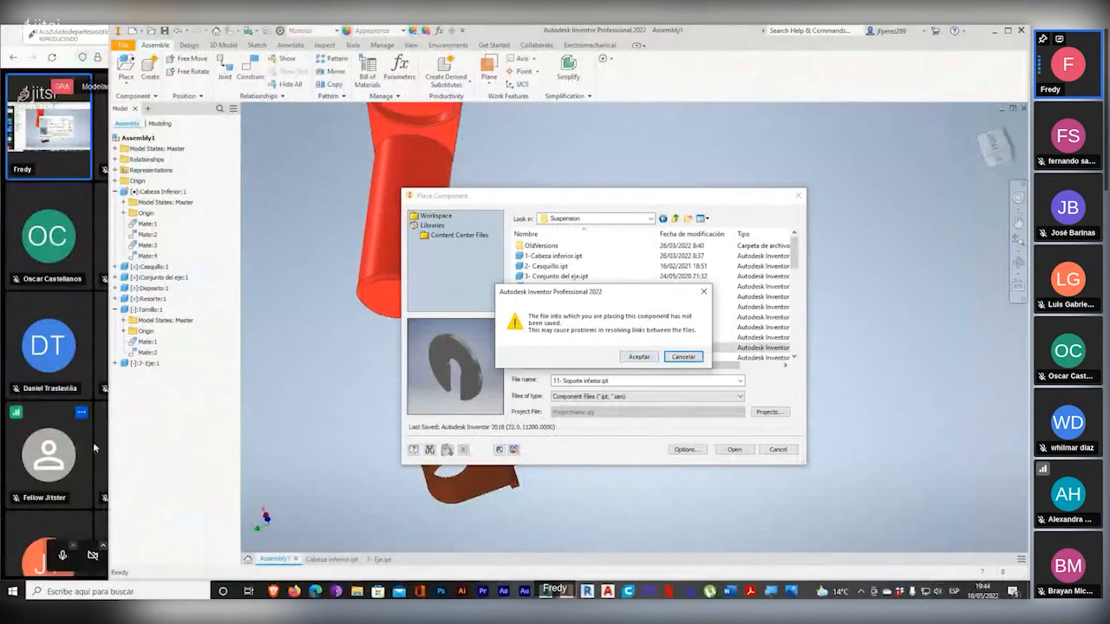
# Step: Accept the unsaved-assembly and search-path prompts and place one Soporte inferior in open space between the red Deposito and the shaft
pyautogui.click(638, 357)
pyautogui.press('super+plus')
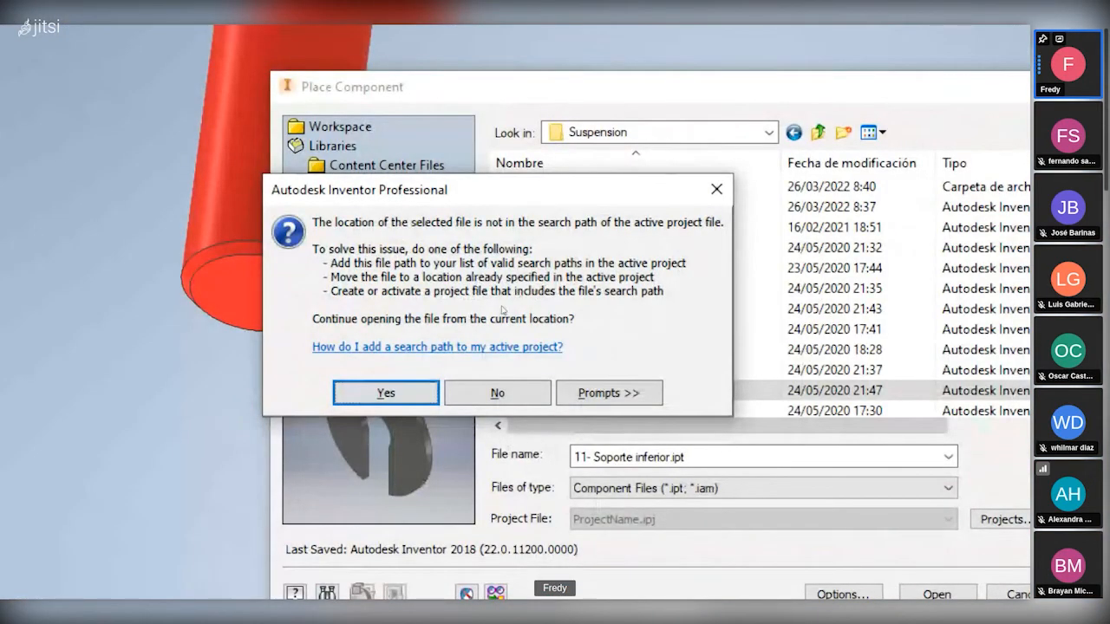
pyautogui.press('super+plus')
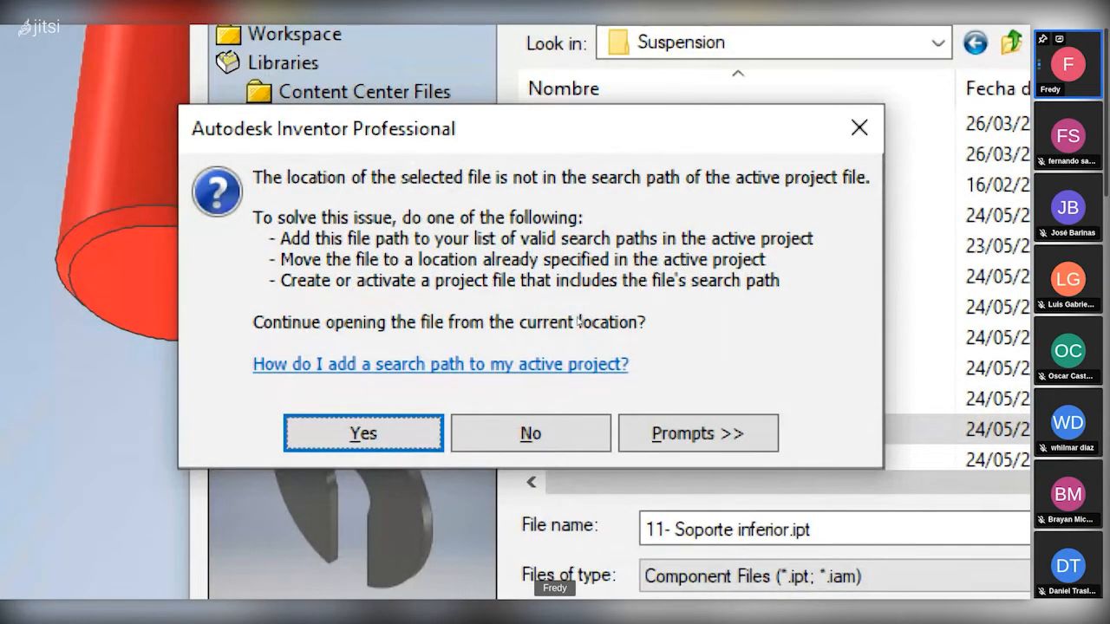
pyautogui.press('super+Escape')
pyautogui.press('Return')
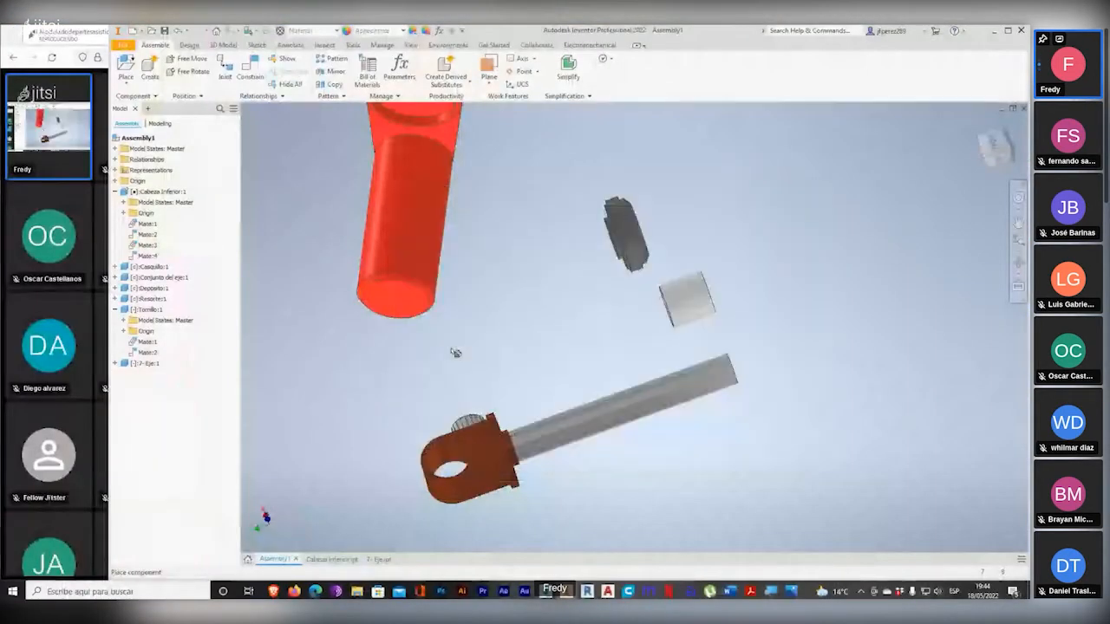
pyautogui.click(507, 310)
pyautogui.press('Escape')
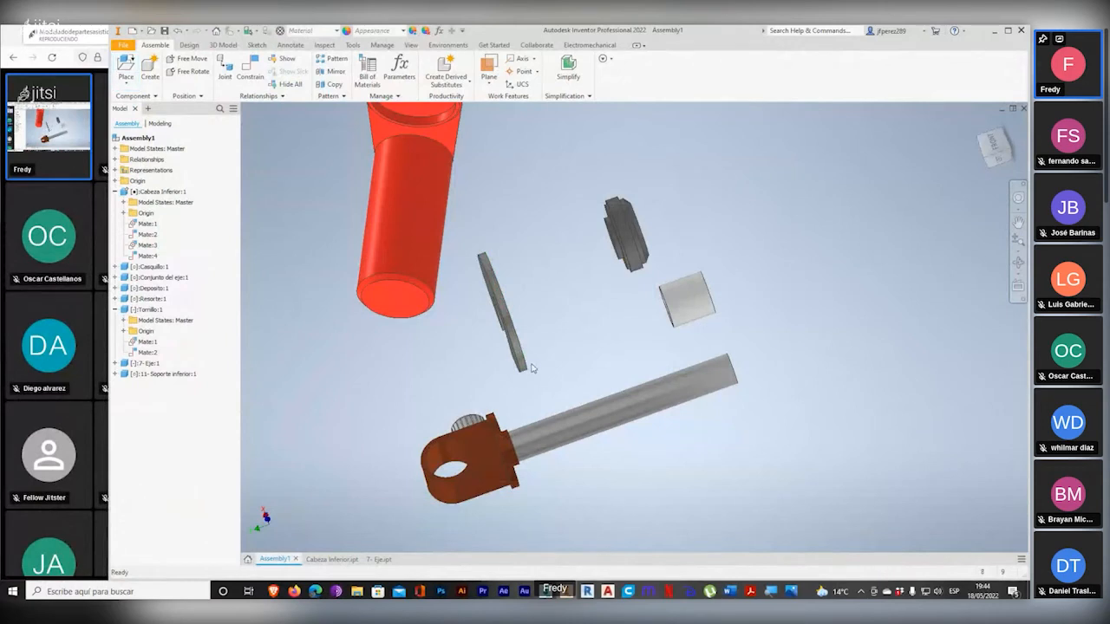
# Step: Mate the axis of Soporte inferior's rounded slot end to the shaft's axis at 0 mm offset
pyautogui.moveTo(547, 390)
pyautogui.keyDown('shift'); pyautogui.mouseDown(button='middle')
pyautogui.moveTo(610, 389)
pyautogui.moveTo(557, 394)
pyautogui.mouseUp(button='middle'); pyautogui.keyUp('shift')
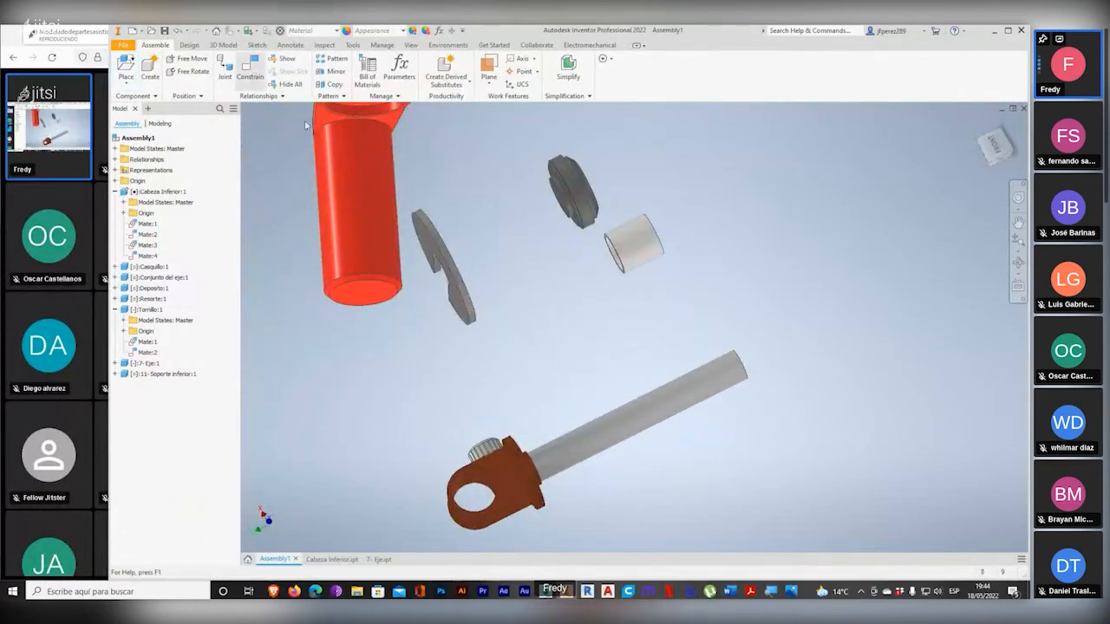
pyautogui.keyDown('shift'); pyautogui.moveTo(483, 290); pyautogui.dragTo(509, 263, button='middle'); pyautogui.keyUp('shift')
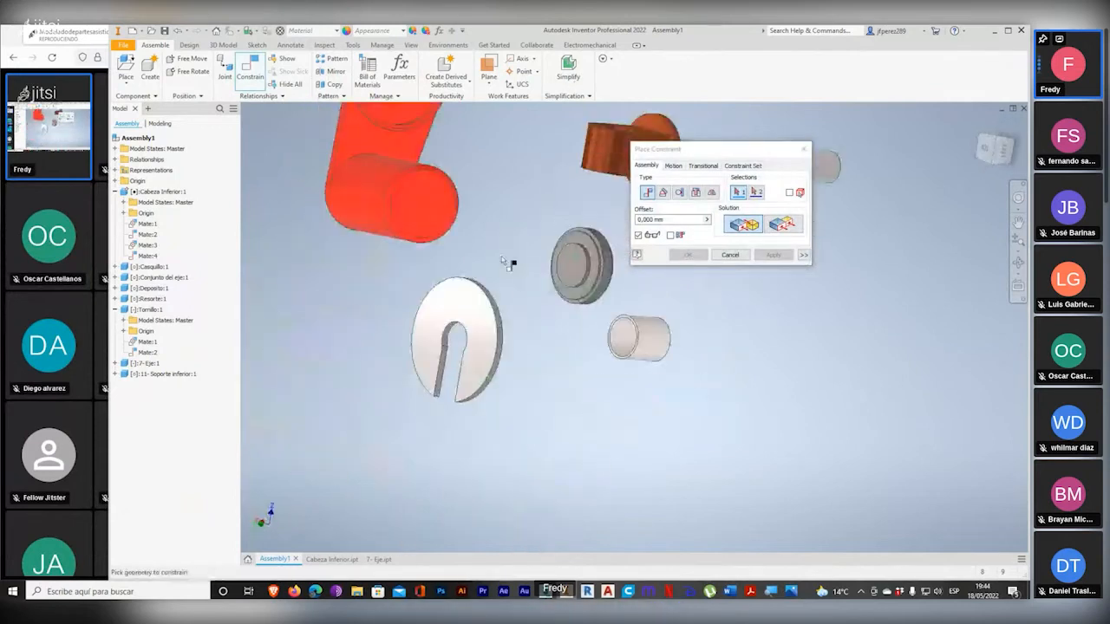
pyautogui.scroll(-3, 454, 335)
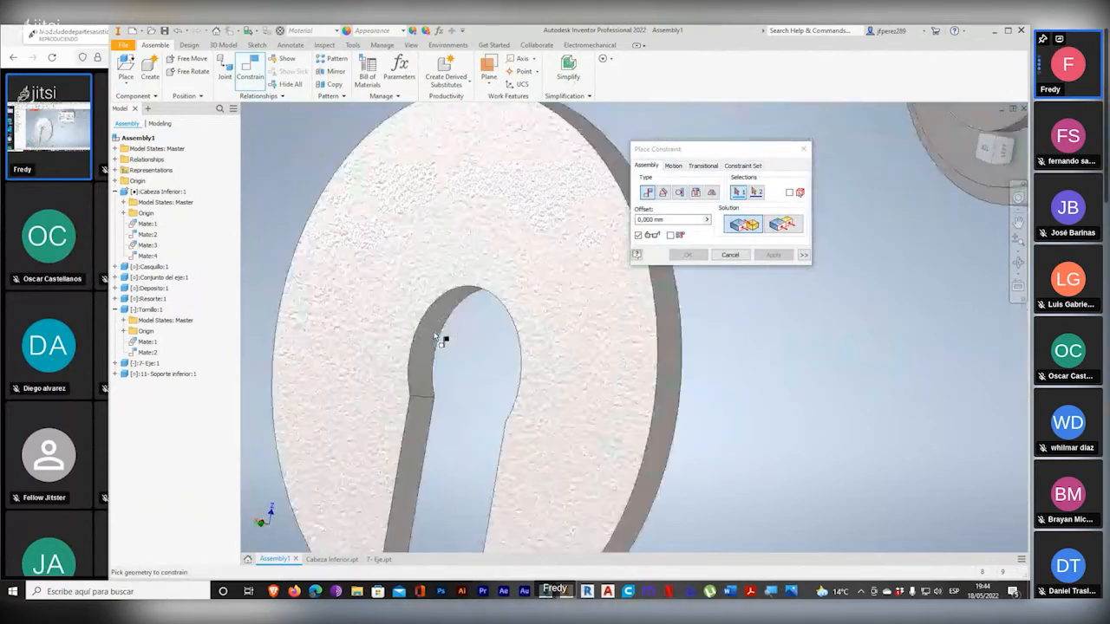
pyautogui.scroll(-2, 439, 317)
pyautogui.click(434, 319)
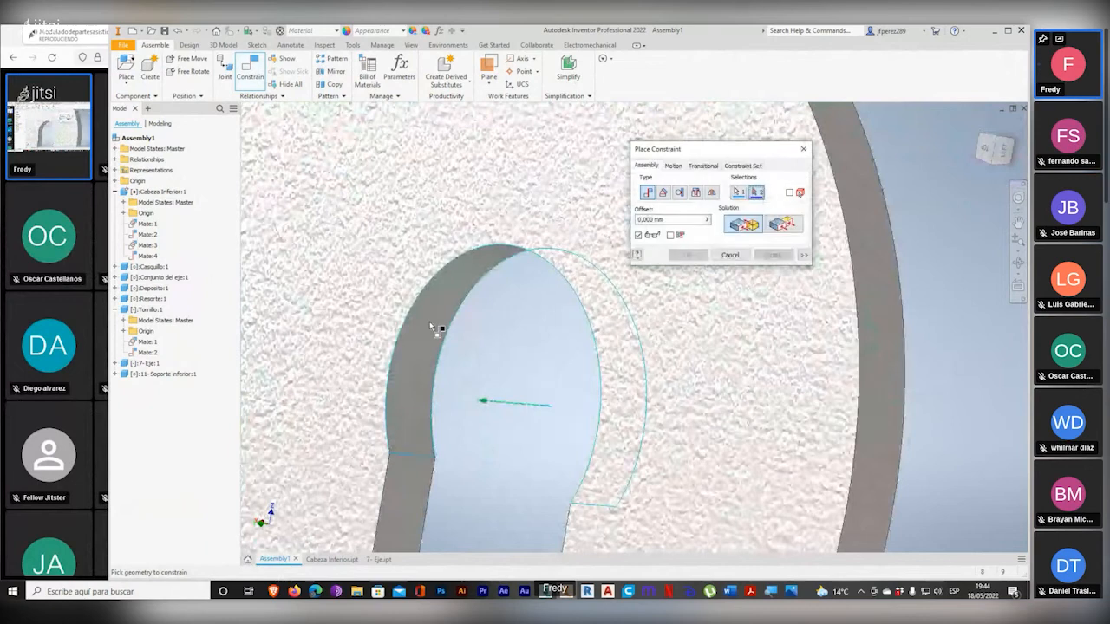
pyautogui.scroll(5, 439, 330)
pyautogui.keyDown('shift'); pyautogui.moveTo(439, 329); pyautogui.dragTo(452, 441, button='middle'); pyautogui.keyUp('shift')
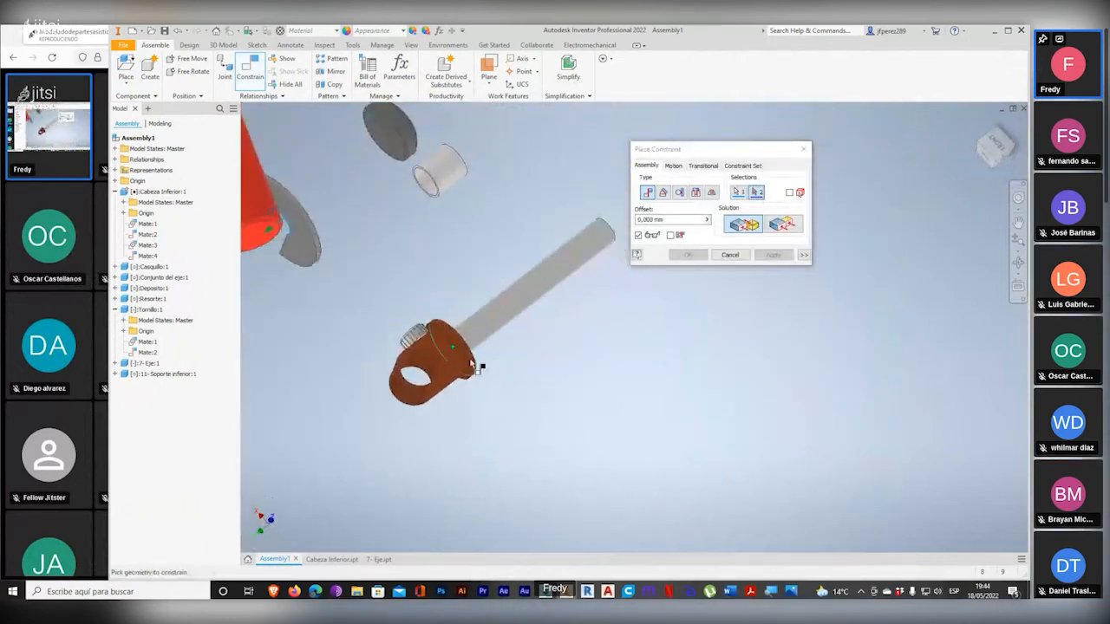
pyautogui.click(491, 319)
pyautogui.moveTo(518, 378)
pyautogui.keyDown('shift'); pyautogui.mouseDown(button='middle')
pyautogui.moveTo(483, 394)
pyautogui.moveTo(511, 380)
pyautogui.mouseUp(button='middle'); pyautogui.keyUp('shift')
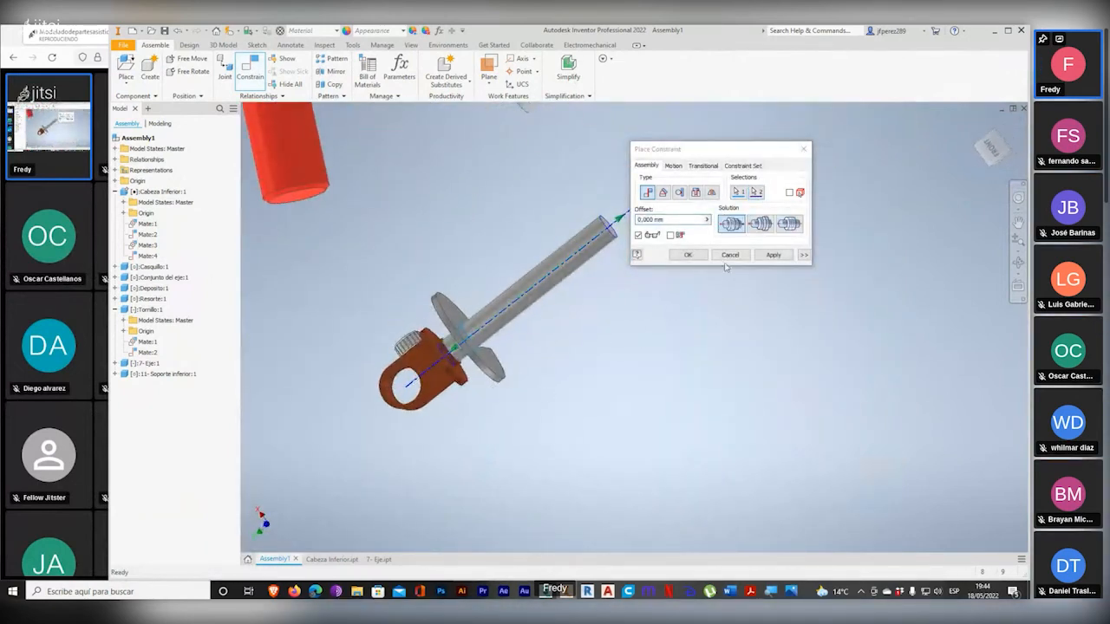
pyautogui.click(772, 254)
# Step: Mate Soporte inferior's flat face to the shoulder face of Cabeza Inferior at 0 mm offset and finish constraining
pyautogui.scroll(5, 516, 334)
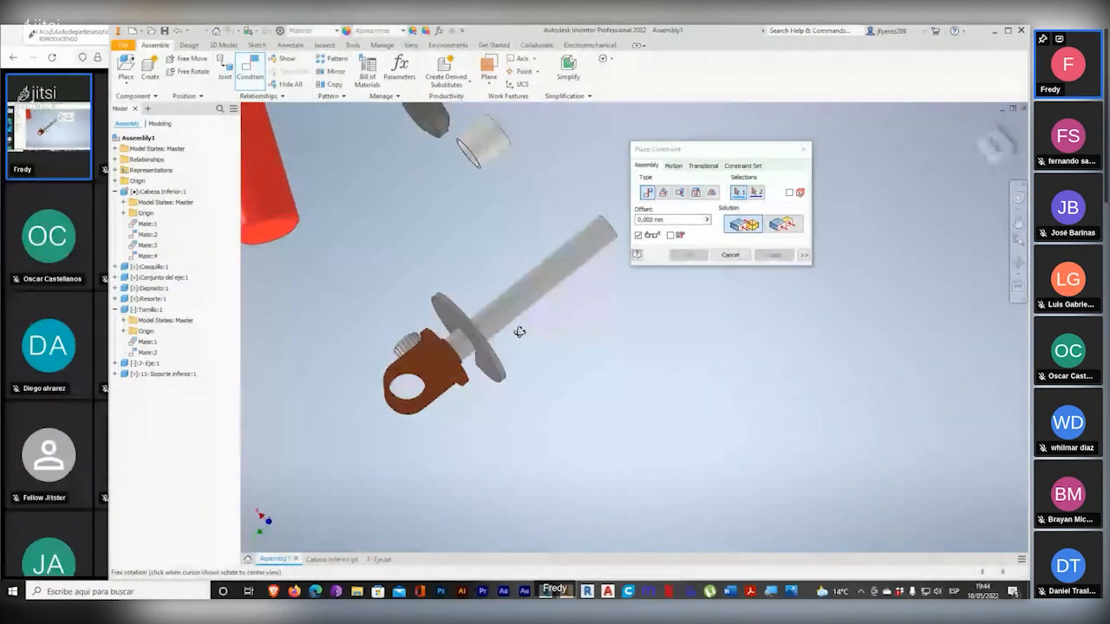
pyautogui.scroll(-6, 464, 308)
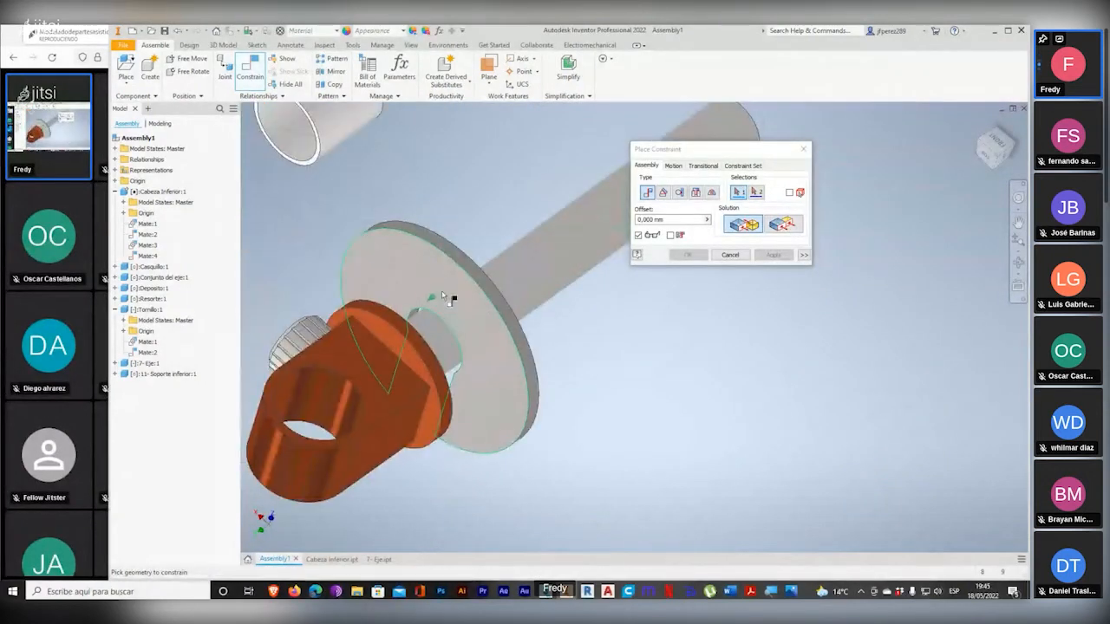
pyautogui.click(448, 299)
pyautogui.scroll(-5, 444, 301)
pyautogui.scroll(6, 452, 317)
pyautogui.keyDown('shift'); pyautogui.moveTo(452, 317); pyautogui.dragTo(383, 354, button='middle'); pyautogui.keyUp('shift')
pyautogui.scroll(-4, 383, 355)
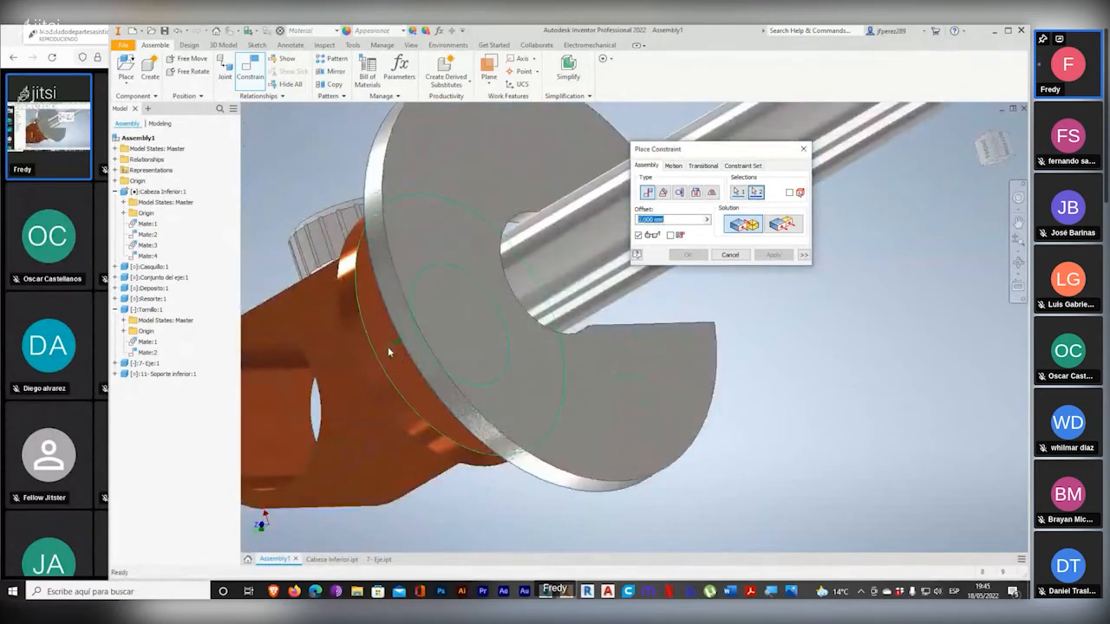
pyautogui.click(389, 352)
pyautogui.click(773, 255)
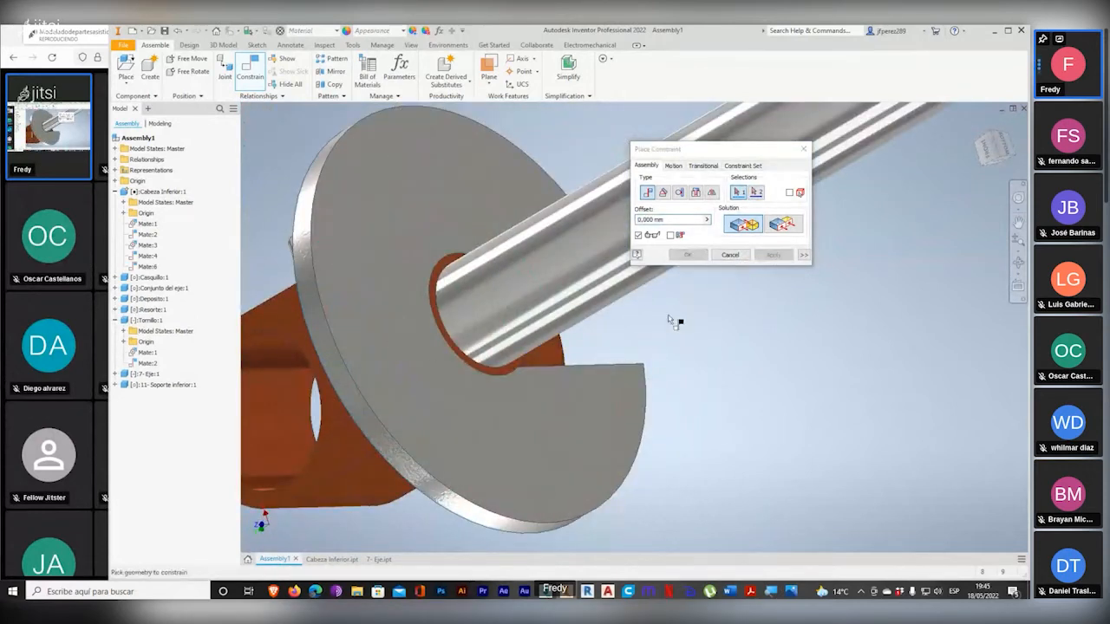
pyautogui.click(806, 152)
# Step: Turn Soporte inferior about the shaft to test its free rotation, and examine its slot against Cabeza Inferior and the screw
pyautogui.moveTo(607, 432); pyautogui.dragTo(293, 256)
pyautogui.moveTo(464, 336); pyautogui.dragTo(572, 335, button='middle')
pyautogui.scroll(3, 574, 339)
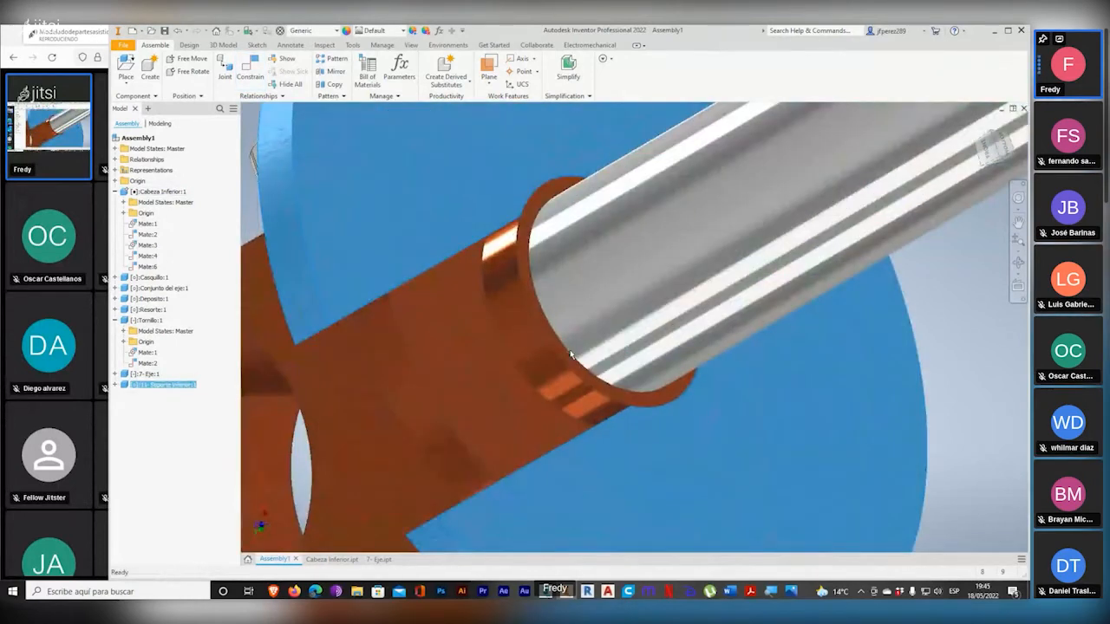
pyautogui.scroll(-3, 533, 359)
pyautogui.keyDown('shift'); pyautogui.moveTo(463, 365); pyautogui.dragTo(602, 417, button='middle'); pyautogui.keyUp('shift')
pyautogui.moveTo(632, 424); pyautogui.dragTo(652, 389)
pyautogui.keyDown('shift'); pyautogui.moveTo(654, 415); pyautogui.dragTo(510, 394, button='middle'); pyautogui.keyUp('shift')
pyautogui.scroll(-5, 503, 325)
pyautogui.scroll(5, 501, 325)
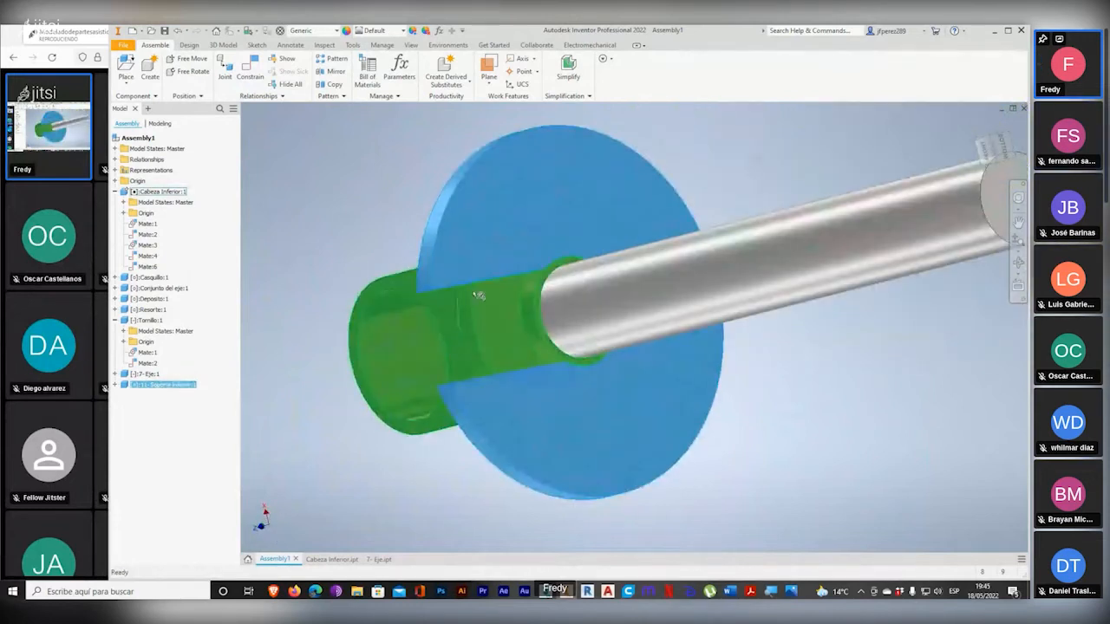
pyautogui.keyDown('shift'); pyautogui.moveTo(498, 319); pyautogui.dragTo(518, 368, button='middle'); pyautogui.keyUp('shift')
pyautogui.press('super+plus')
pyautogui.press('super+plus')
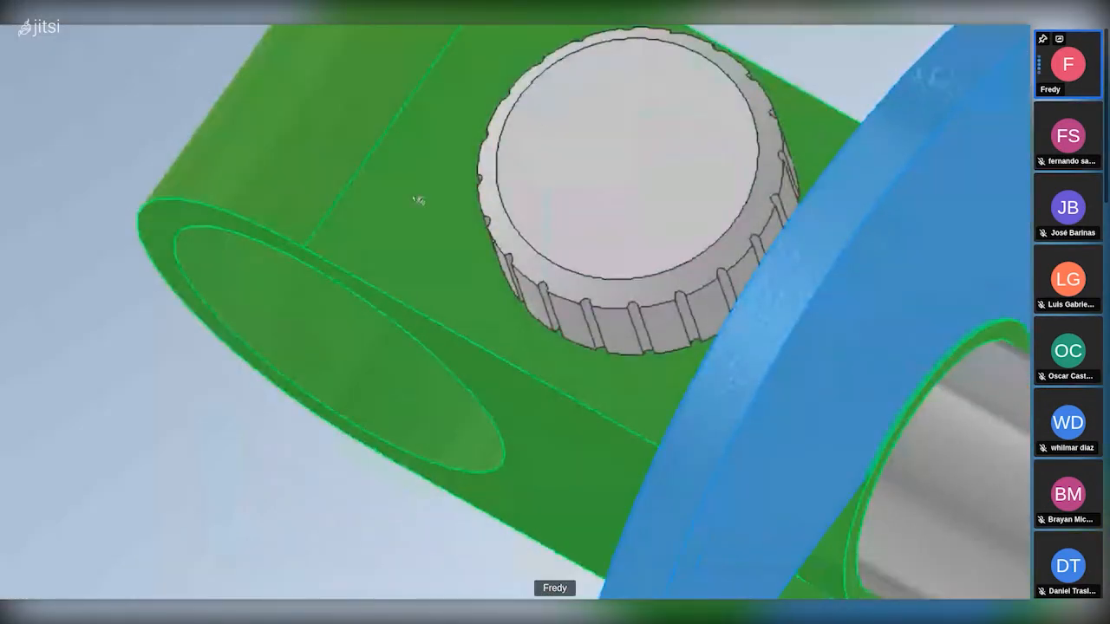
pyautogui.press('super+minus')
pyautogui.press('super+minus')
pyautogui.keyDown('shift'); pyautogui.moveTo(524, 360); pyautogui.dragTo(451, 256, button='middle'); pyautogui.keyUp('shift')
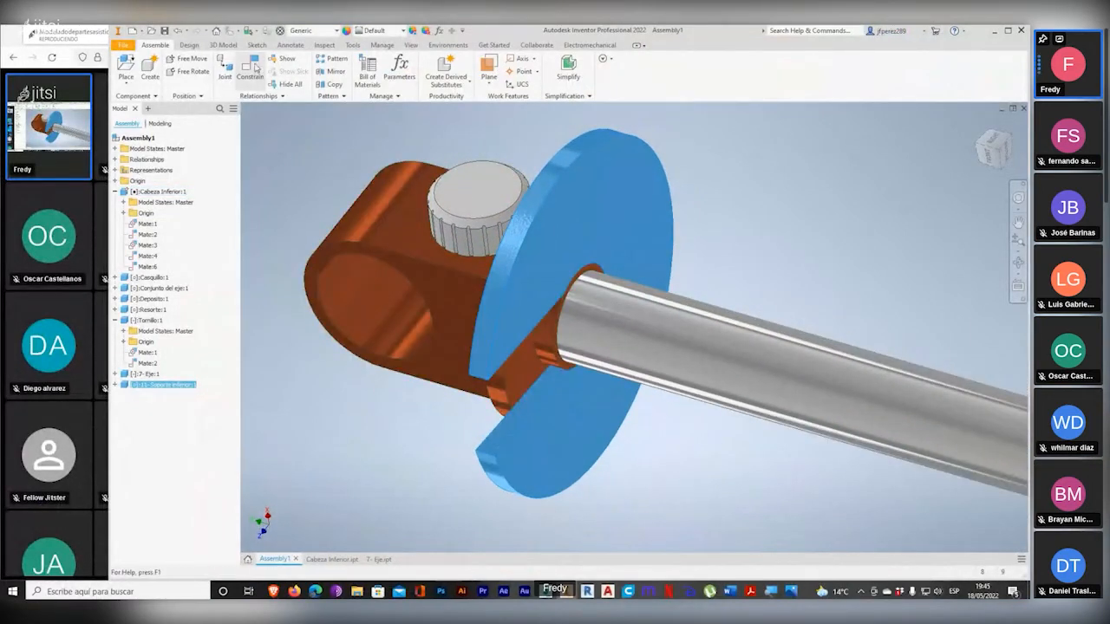
# Step: Start an Angle constraint between Cabeza Inferior's flat face under the screw head and the straight slot face of Soporte inferior
pyautogui.click(250, 67)
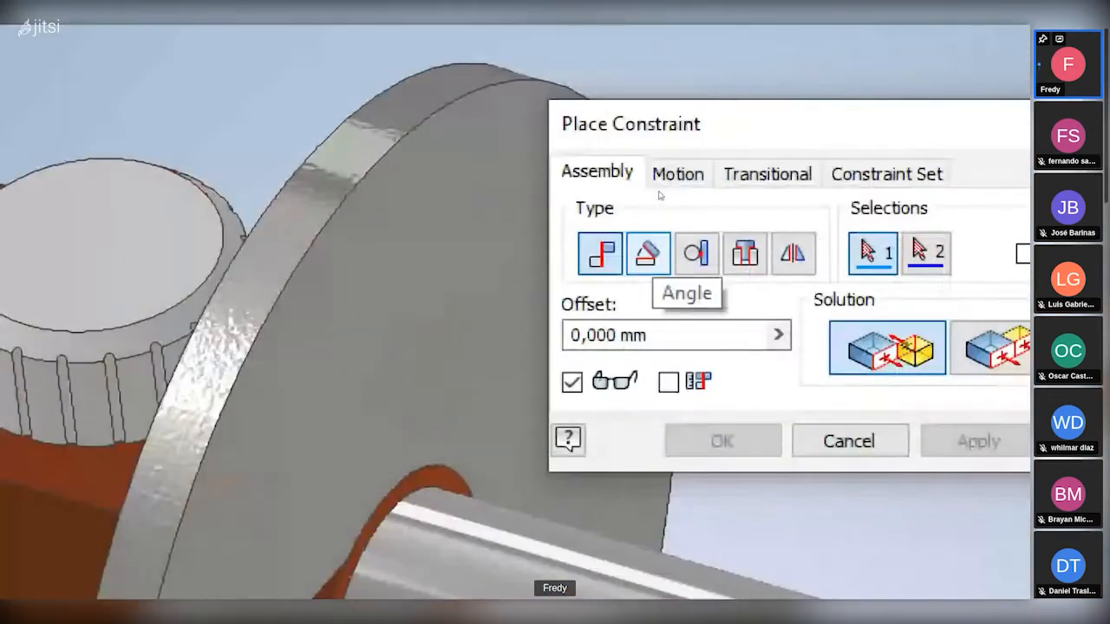
pyautogui.click(662, 192)
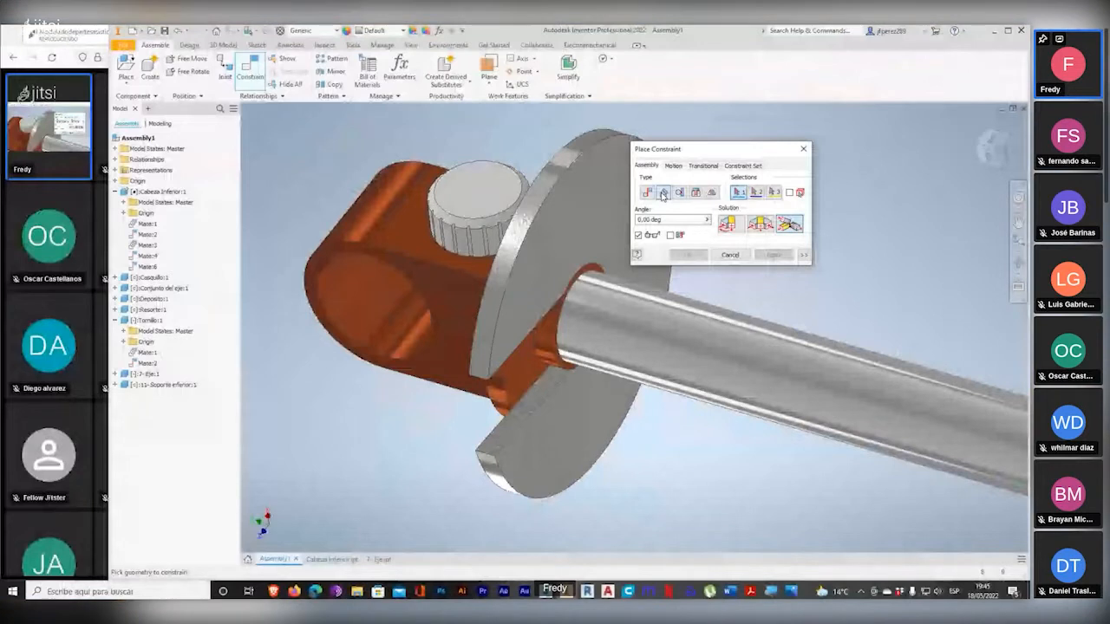
pyautogui.moveTo(512, 284); pyautogui.dragTo(483, 330, button='middle')
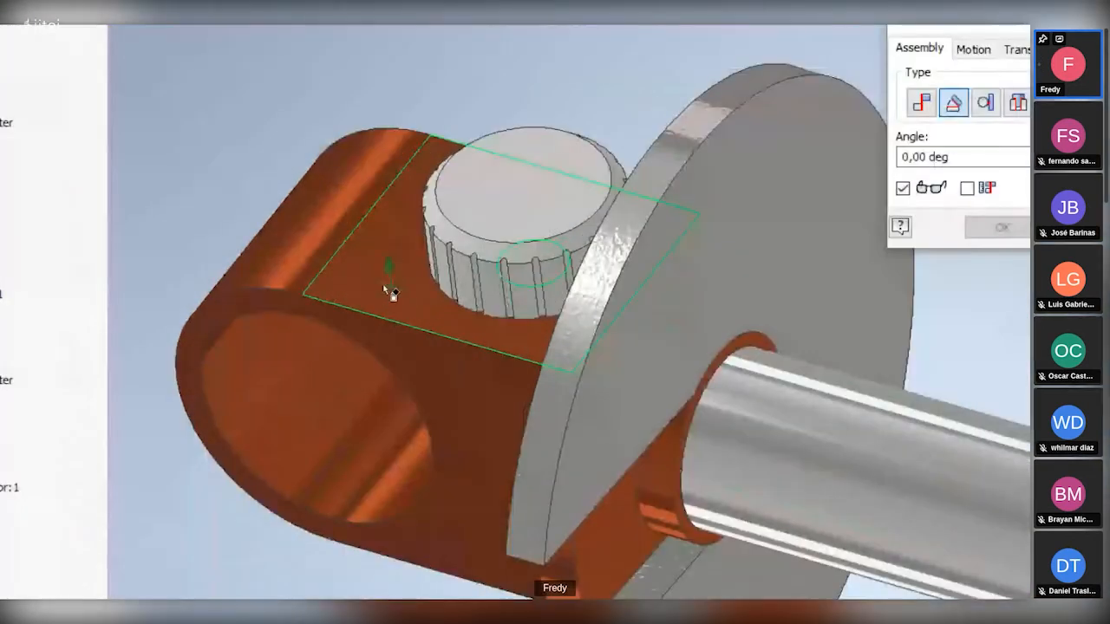
pyautogui.click(380, 284)
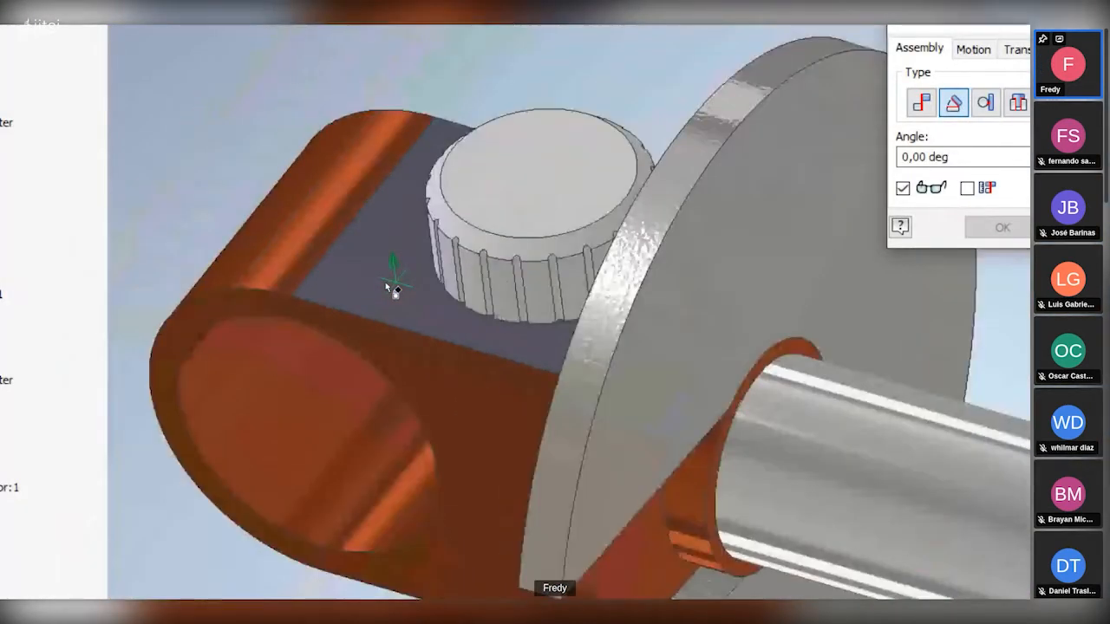
pyautogui.scroll(2, 389, 287)
pyautogui.scroll(-6, 513, 527)
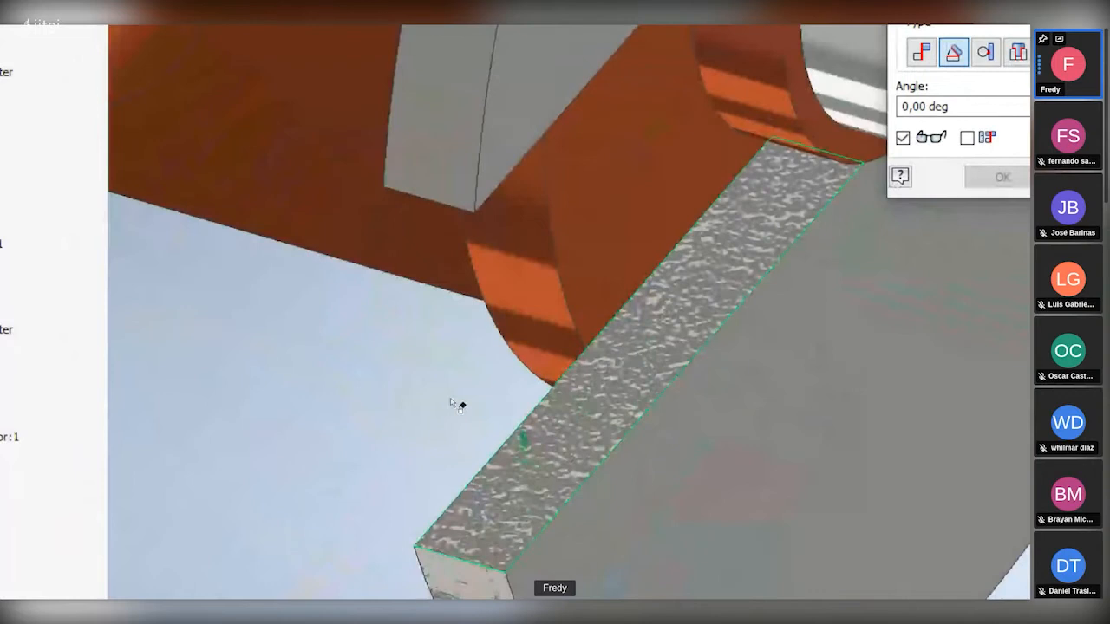
pyautogui.click(462, 396)
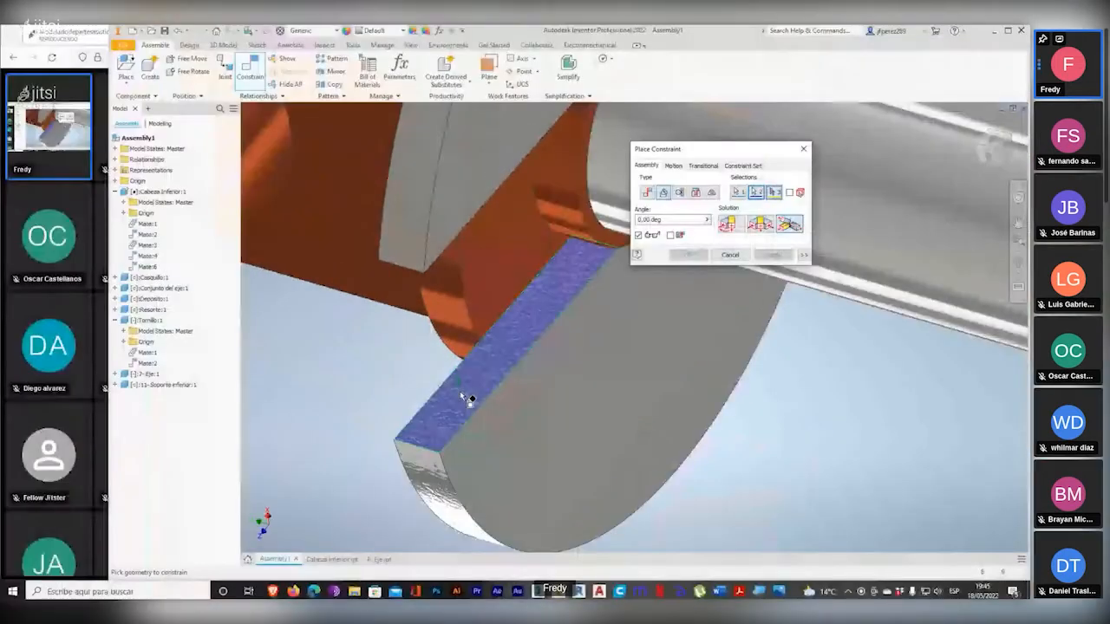
pyautogui.moveTo(707, 152); pyautogui.dragTo(564, 219)
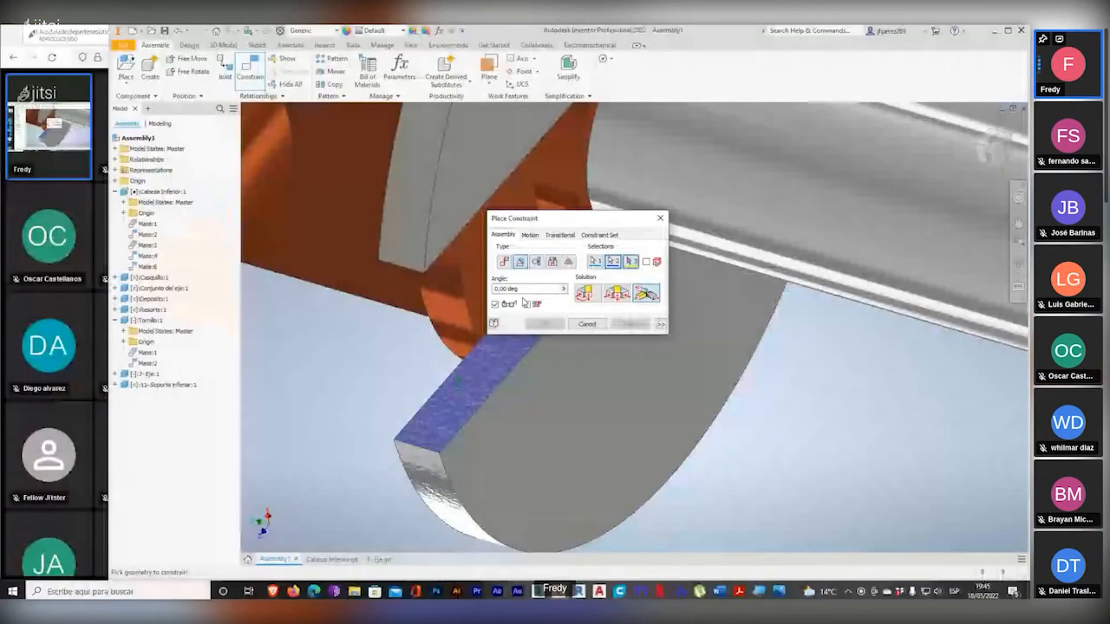
pyautogui.scroll(-4, 440, 360)
pyautogui.moveTo(425, 313); pyautogui.dragTo(426, 359, button='middle')
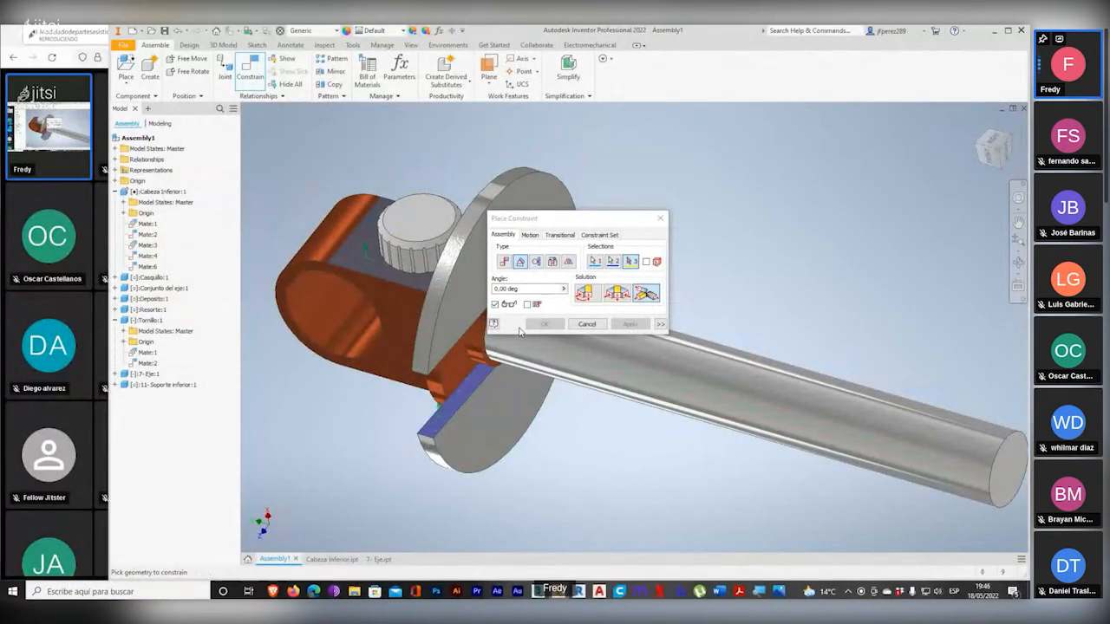
# Step: Set the constraint angle to 90 degrees with the Directed Angle solution and examine the previewed orientation of Soporte inferior
pyautogui.click(534, 289)
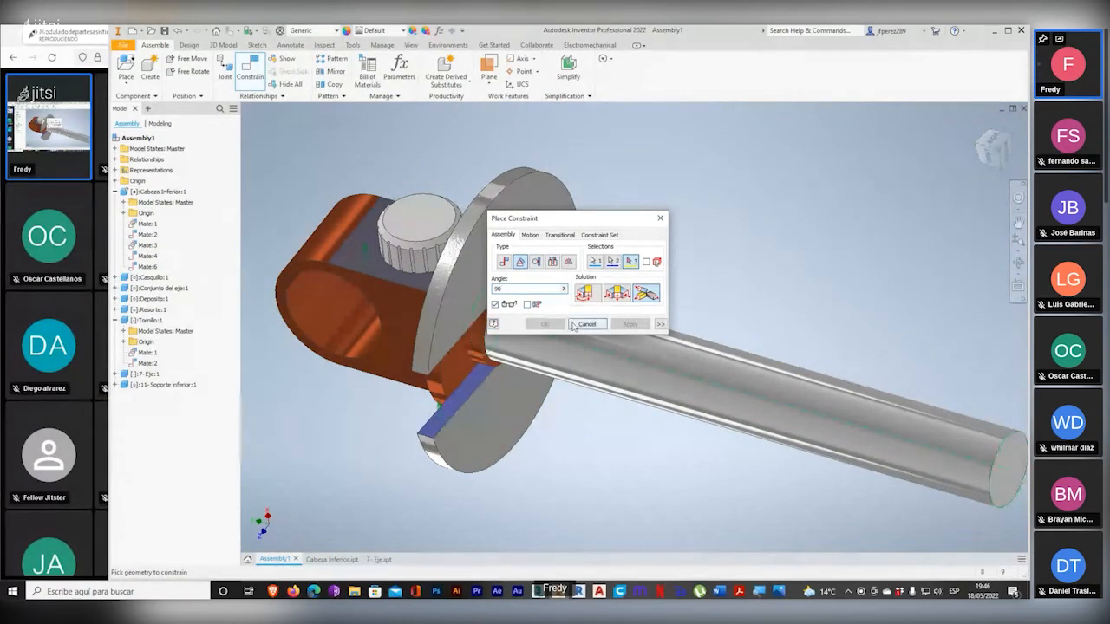
pyautogui.click(587, 293)
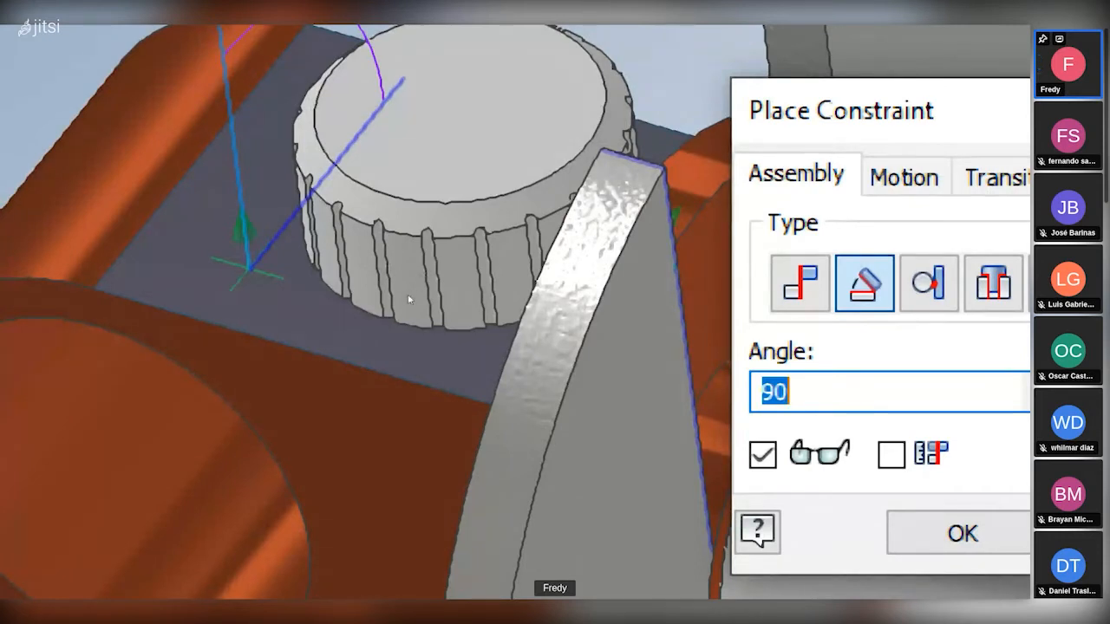
pyautogui.scroll(-5, 408, 299)
pyautogui.scroll(3, 408, 299)
pyautogui.keyDown('shift'); pyautogui.moveTo(450, 291); pyautogui.dragTo(375, 206, button='middle'); pyautogui.keyUp('shift')
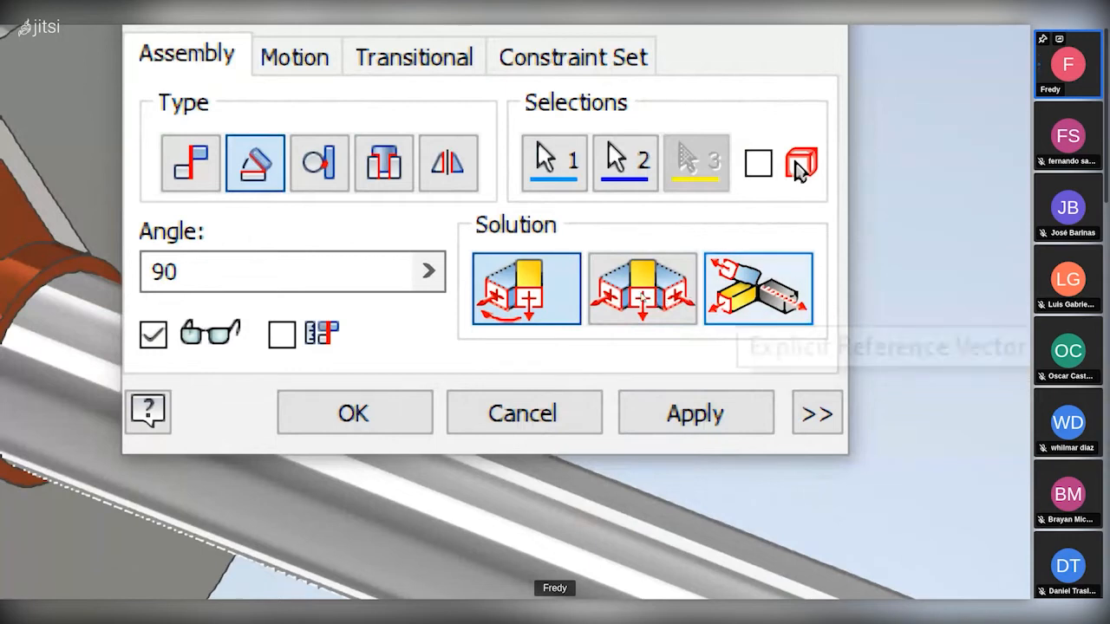
pyautogui.press('super+minus')
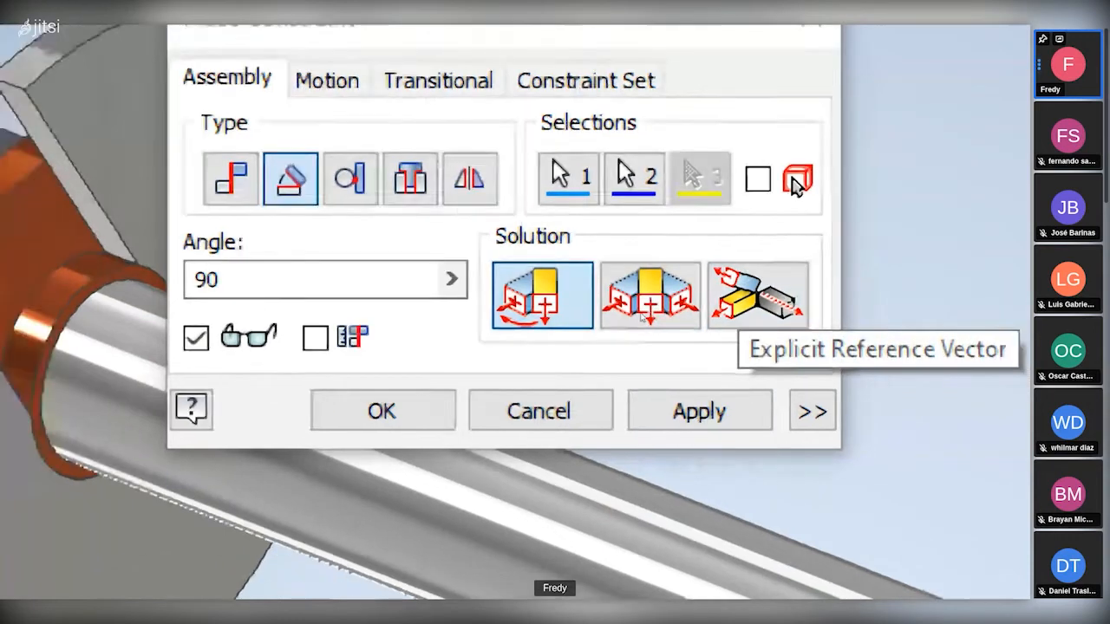
pyautogui.press('super+minus')
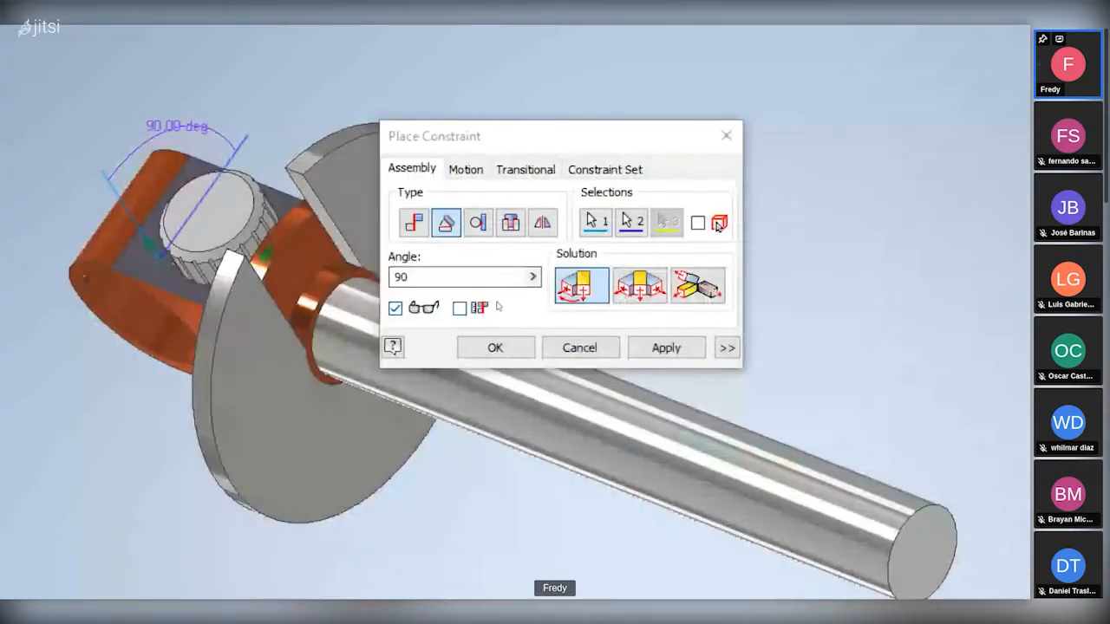
# Step: Set the constraint angle to 0 degrees, apply it and finish constraining Soporte inferior
pyautogui.moveTo(447, 280); pyautogui.dragTo(367, 284)
pyautogui.write('0')
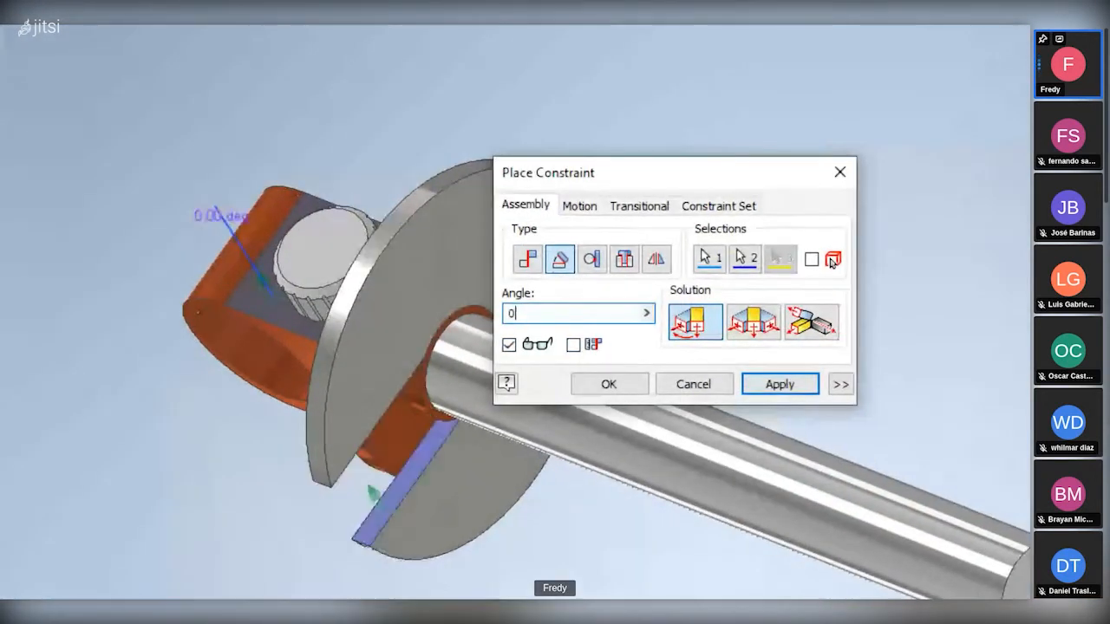
pyautogui.press('super+minus')
pyautogui.press('super+minus')
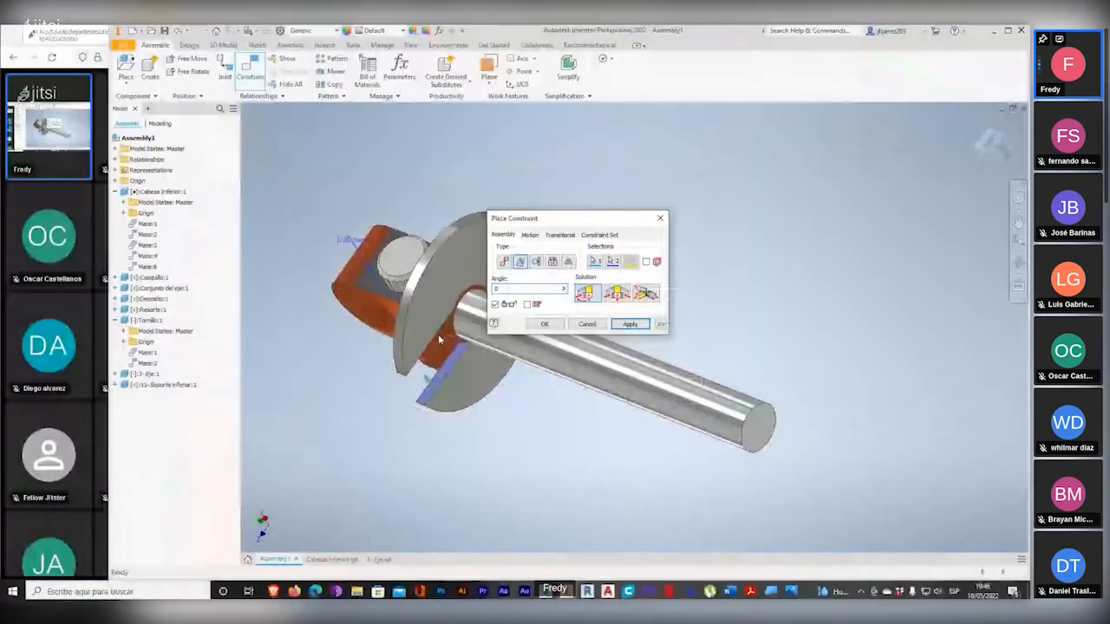
pyautogui.click(629, 324)
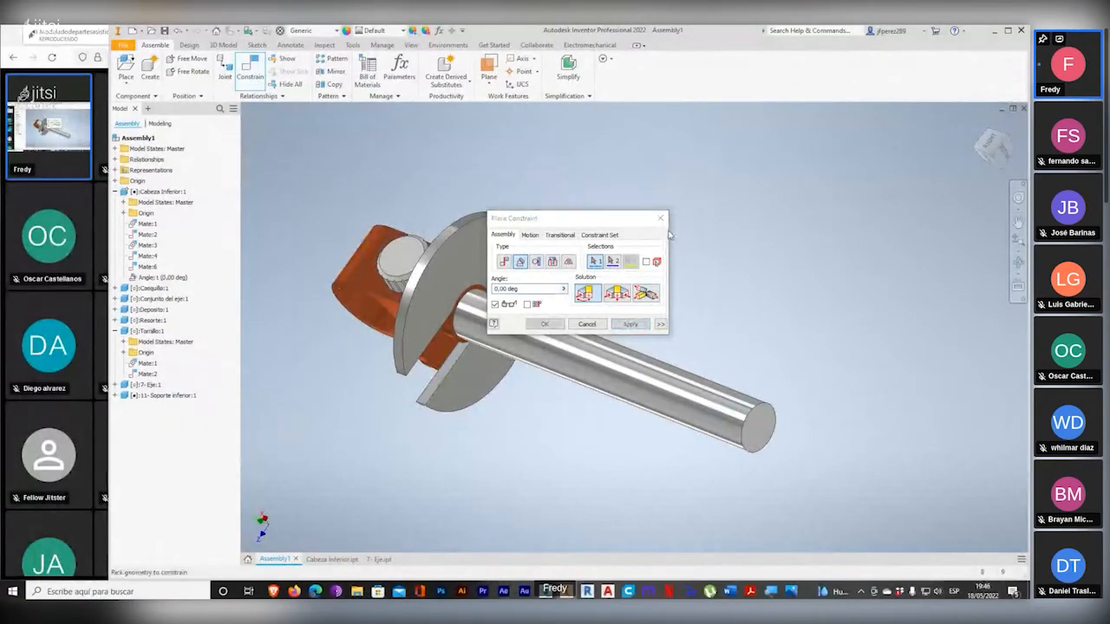
pyautogui.click(587, 323)
# Step: Test whether Soporte inferior still rotates and examine its slot orientation around the shaft and Cabeza Inferior
pyautogui.click(464, 405)
pyautogui.moveTo(463, 405)
pyautogui.mouseDown()
pyautogui.moveTo(468, 421)
pyautogui.moveTo(458, 420)
pyautogui.moveTo(459, 405)
pyautogui.moveTo(494, 399)
pyautogui.moveTo(475, 404)
pyautogui.mouseUp()
pyautogui.keyDown('shift'); pyautogui.moveTo(475, 406); pyautogui.dragTo(417, 431, button='middle'); pyautogui.keyUp('shift')
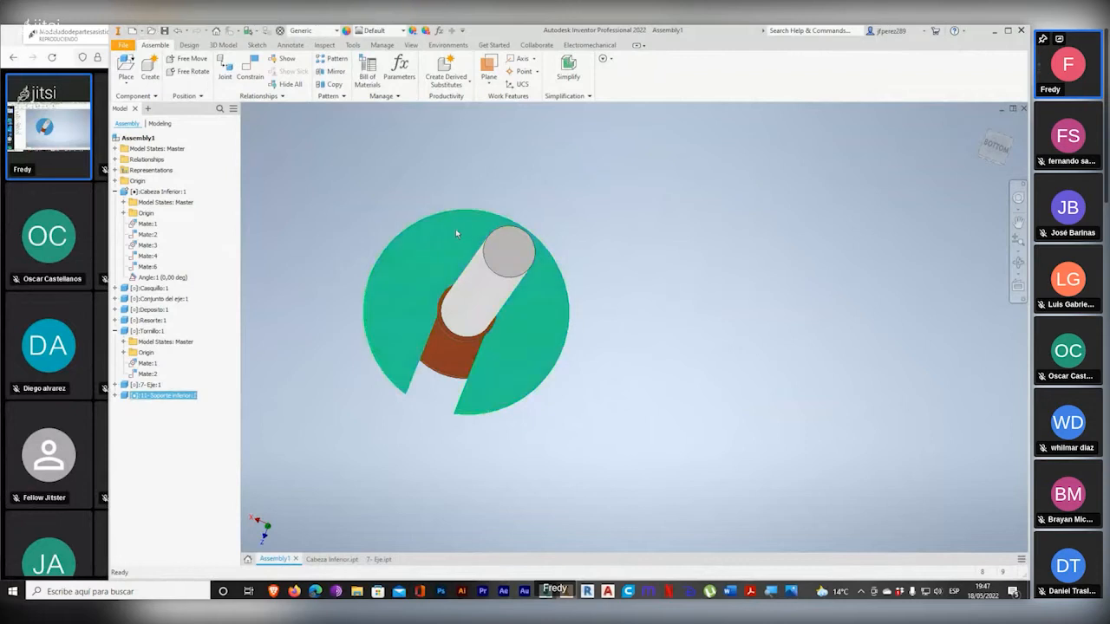
pyautogui.scroll(2, 384, 366)
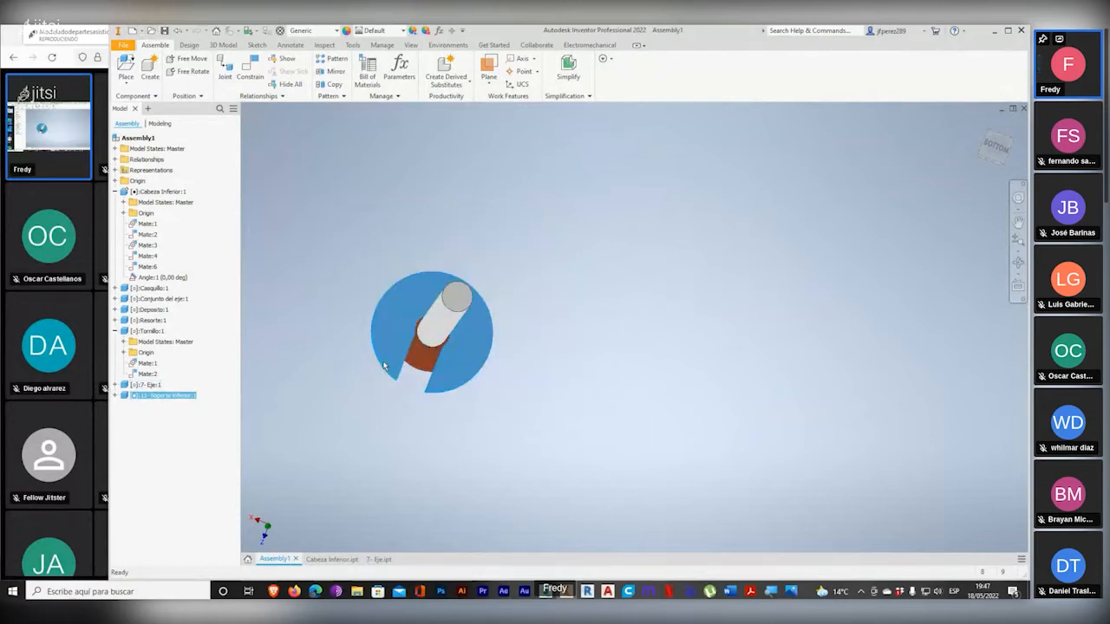
pyautogui.scroll(-5, 384, 366)
pyautogui.moveTo(393, 362); pyautogui.dragTo(404, 423, button='middle')
pyautogui.keyDown('shift'); pyautogui.moveTo(503, 379); pyautogui.dragTo(397, 328, button='middle'); pyautogui.keyUp('shift')
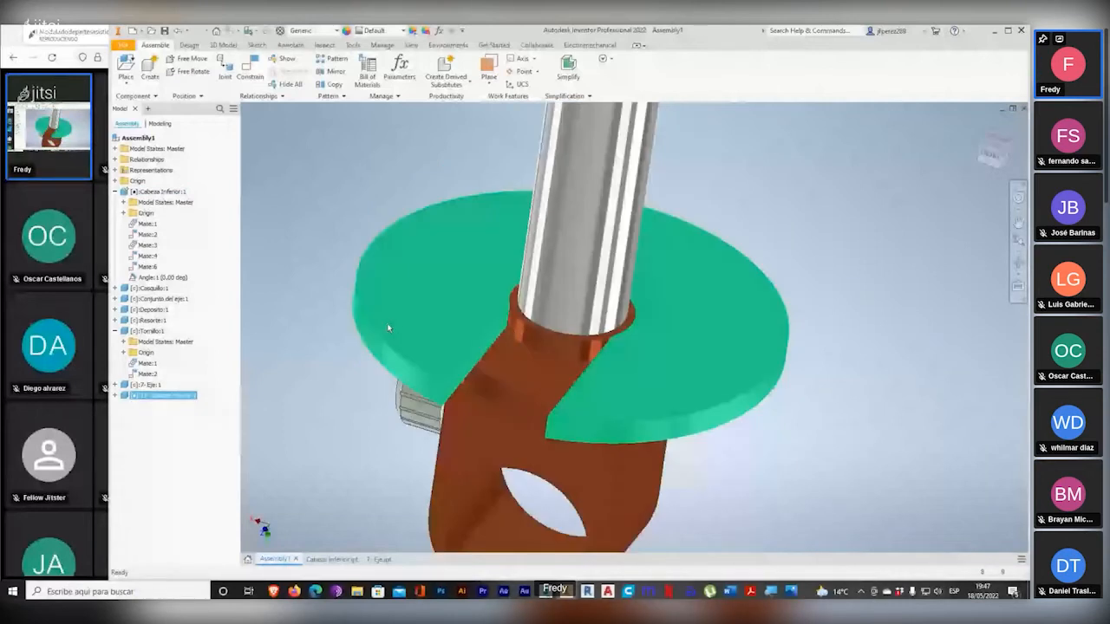
# Step: Open the 11- Soporte inferior component from the assembly as a separate part and view its slotted face
pyautogui.press('super+plus')
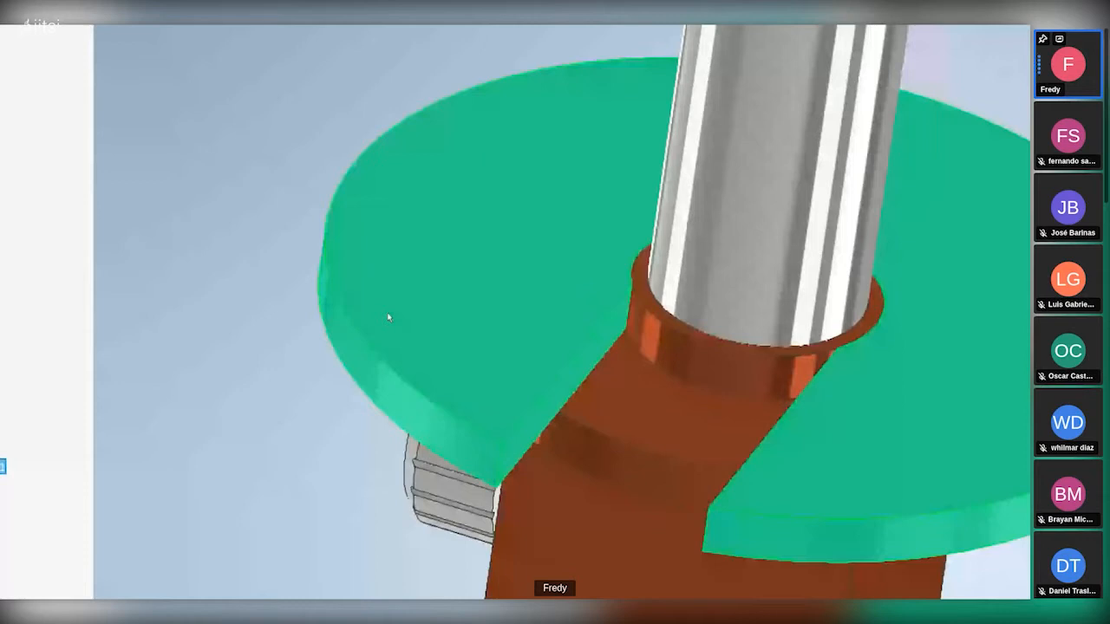
pyautogui.rightClick(365, 169)
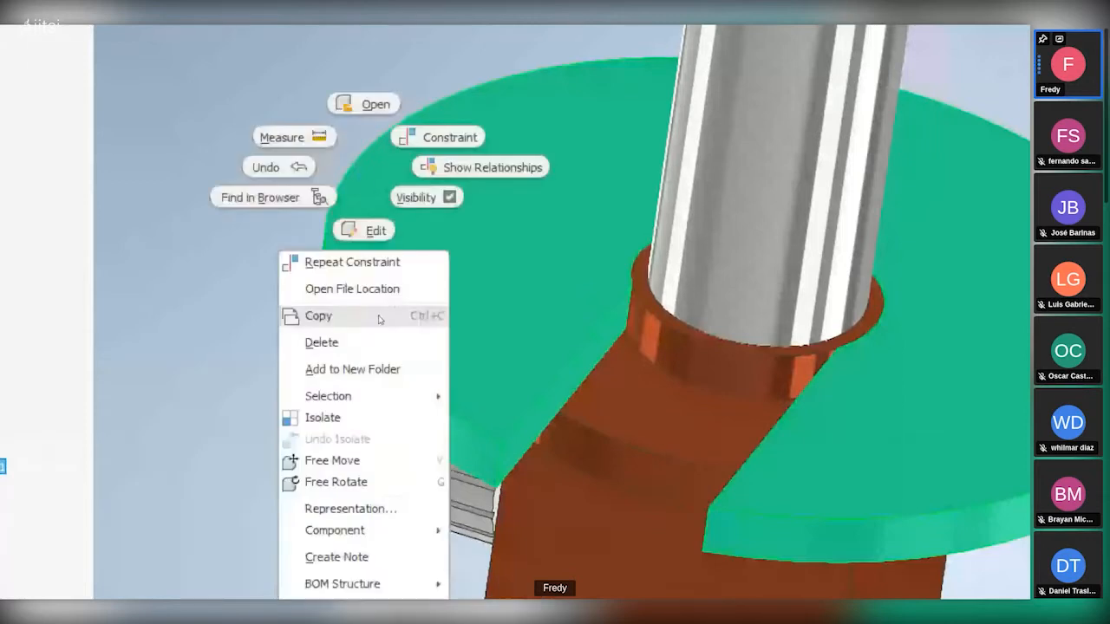
pyautogui.click(378, 218)
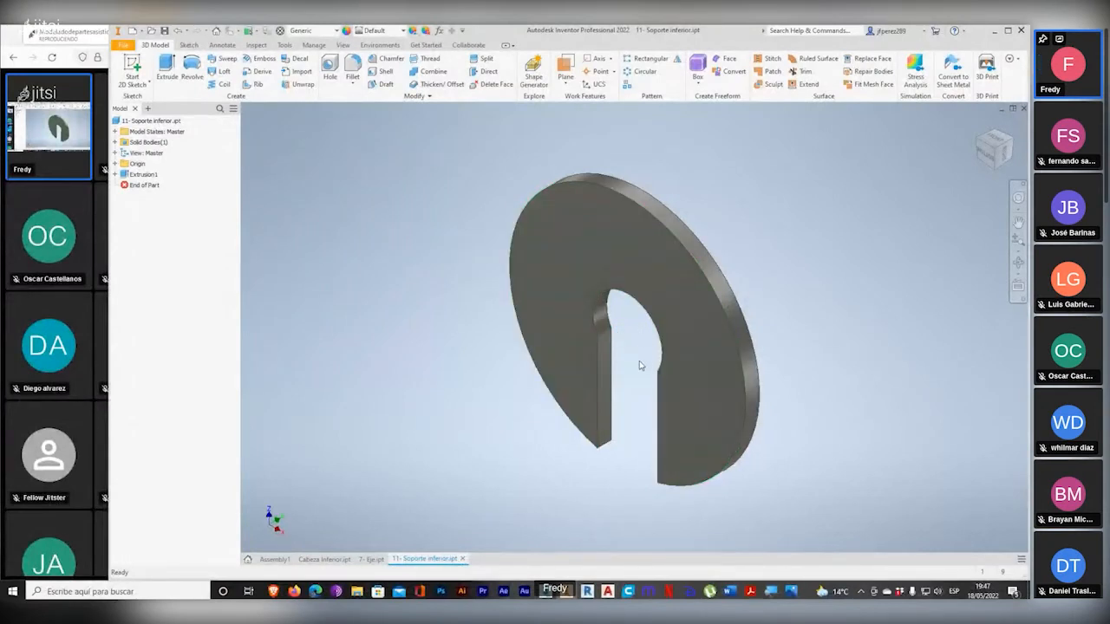
pyautogui.keyDown('shift'); pyautogui.moveTo(640, 369); pyautogui.dragTo(490, 355, button='middle'); pyautogui.keyUp('shift')
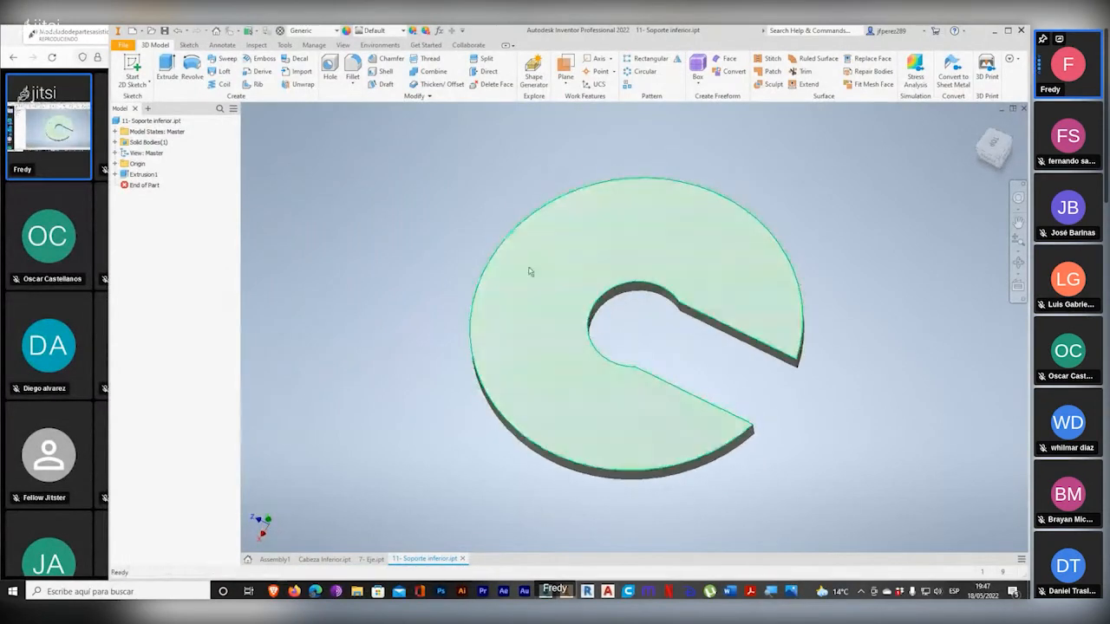
# Step: Browse the Inventor Material Library and assign the Brass, Soft Yellow material to the Soporte inferior part
pyautogui.click(280, 32)
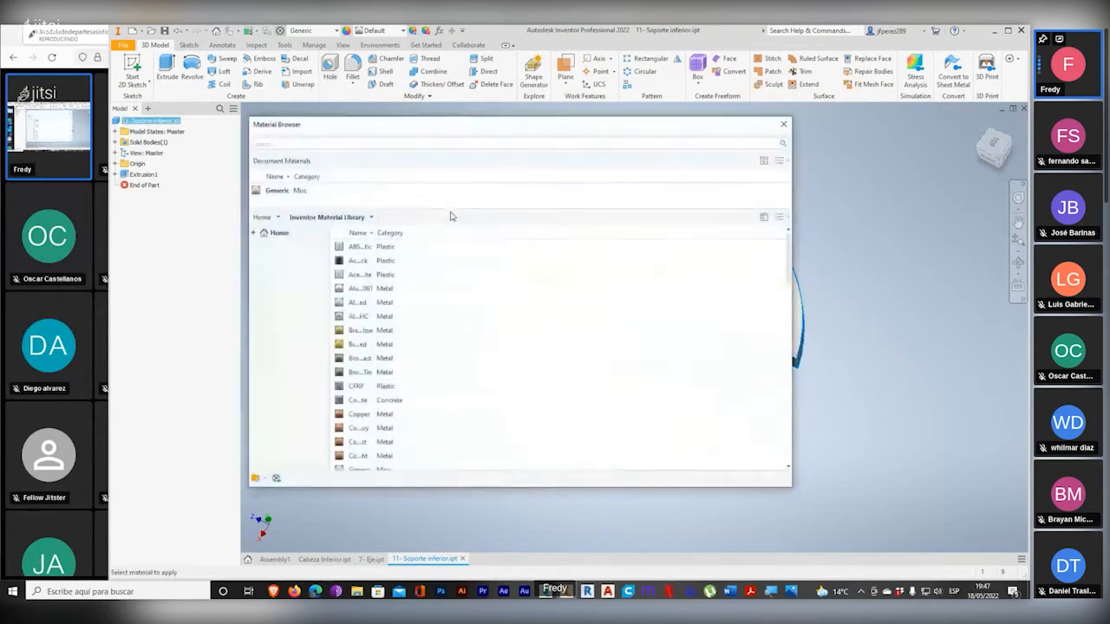
pyautogui.moveTo(438, 130); pyautogui.dragTo(792, 170)
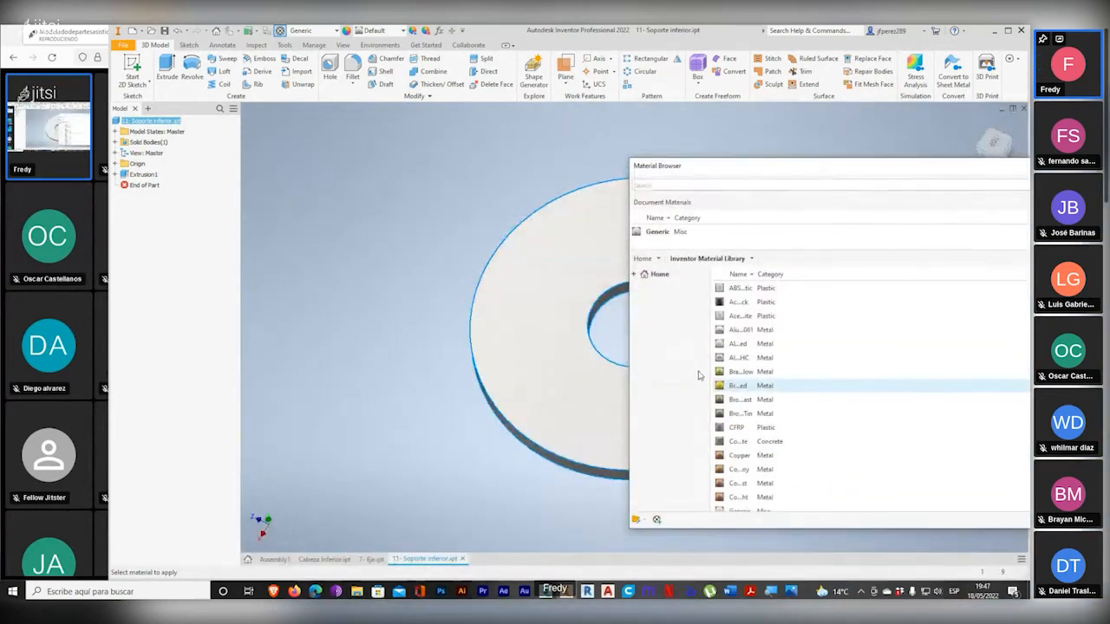
pyautogui.moveTo(543, 334); pyautogui.dragTo(373, 331, button='middle')
pyautogui.scroll(3, 389, 320)
pyautogui.scroll(-4, 424, 315)
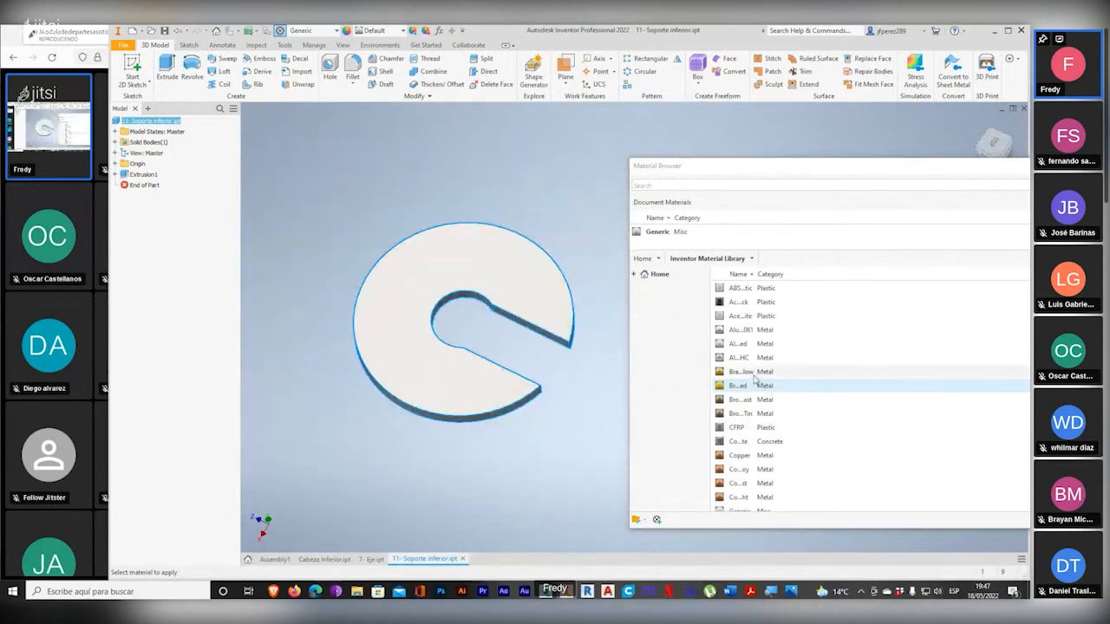
pyautogui.scroll(-1, 748, 407)
pyautogui.scroll(-15, 747, 415)
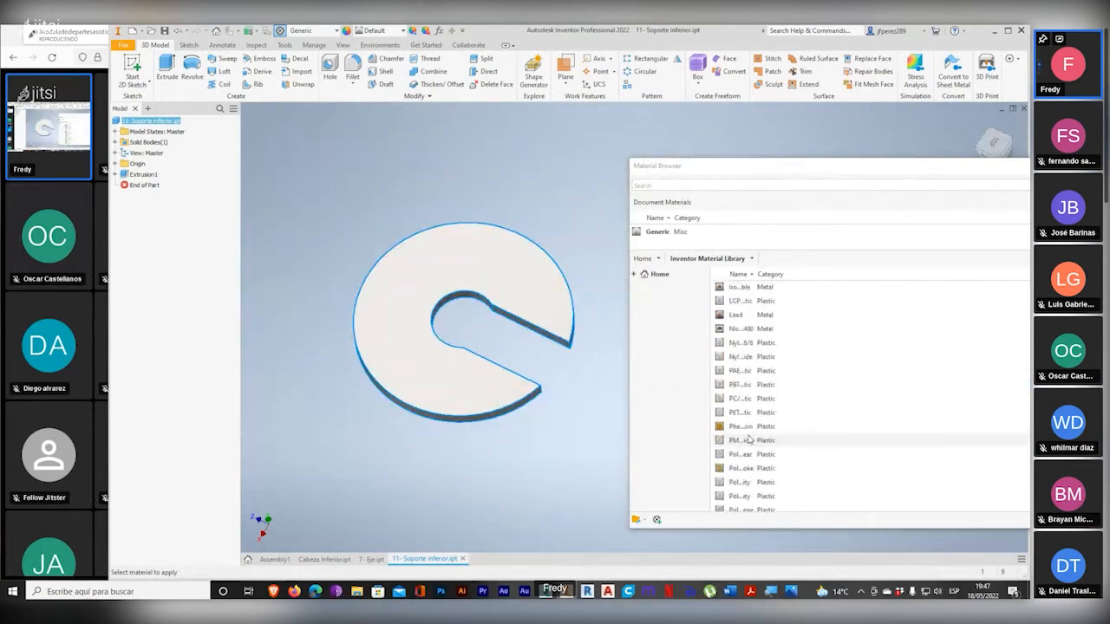
pyautogui.scroll(12, 749, 442)
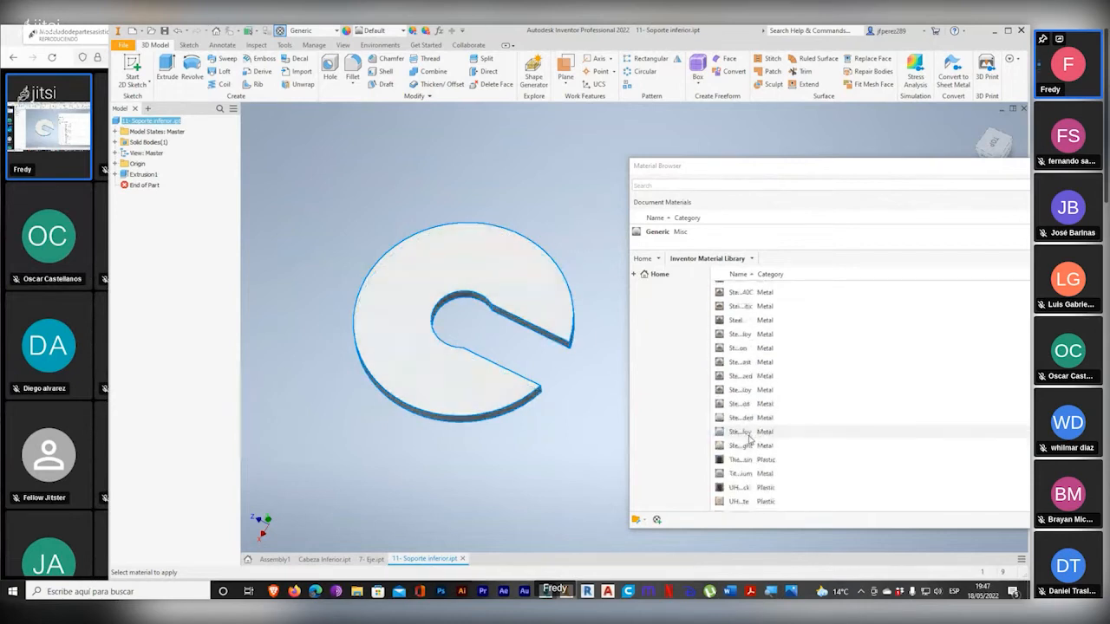
pyautogui.scroll(-3, 750, 438)
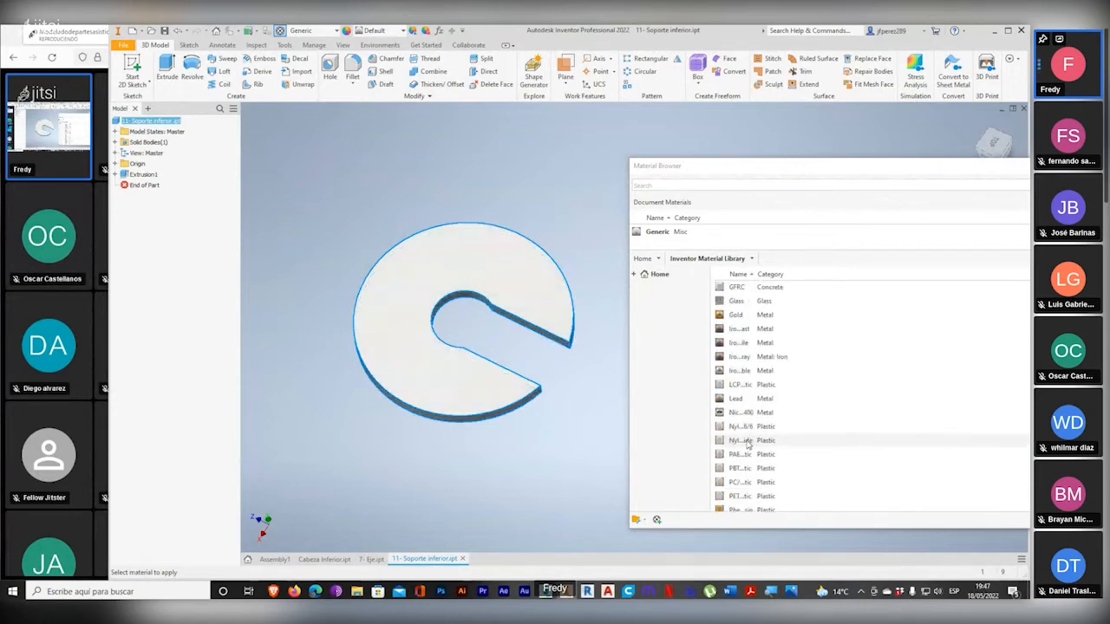
pyautogui.scroll(7, 741, 438)
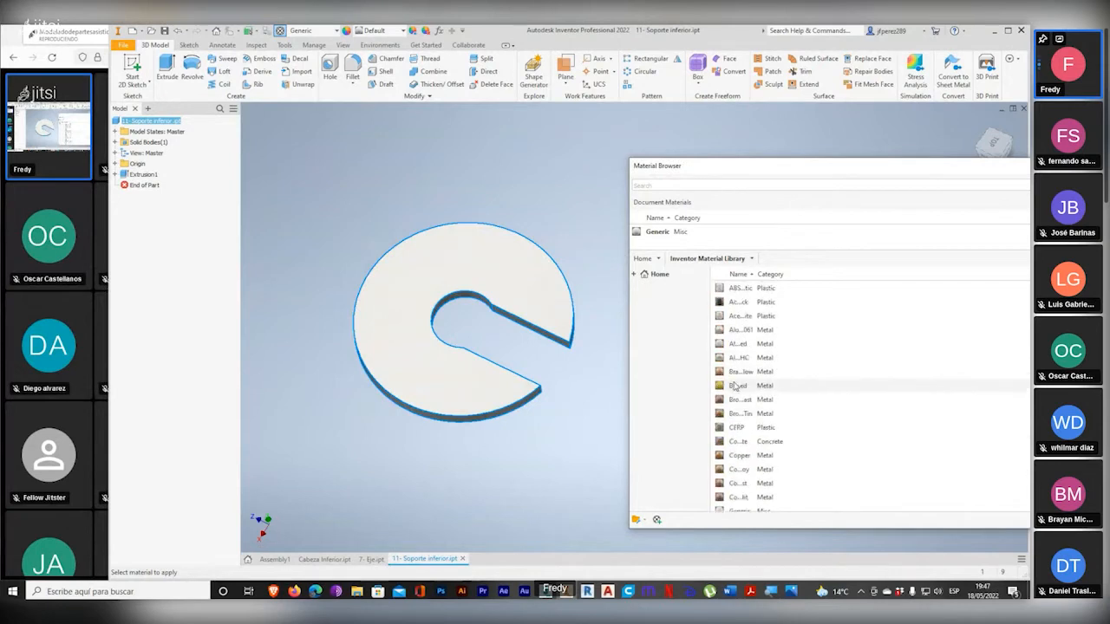
pyautogui.click(733, 386)
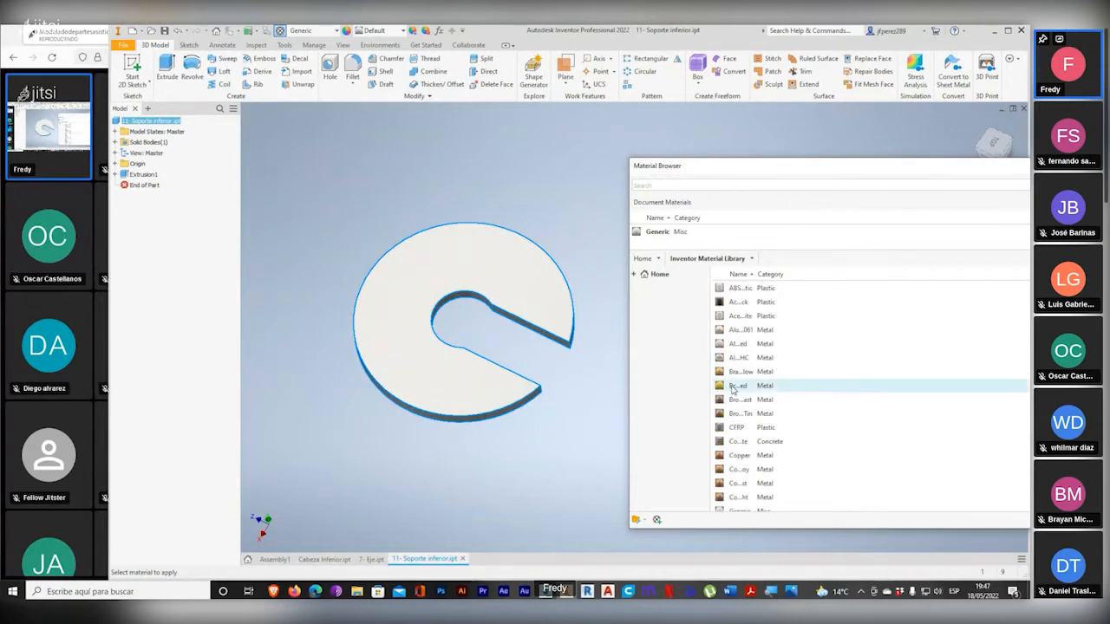
pyautogui.rightClick(732, 387)
pyautogui.click(752, 392)
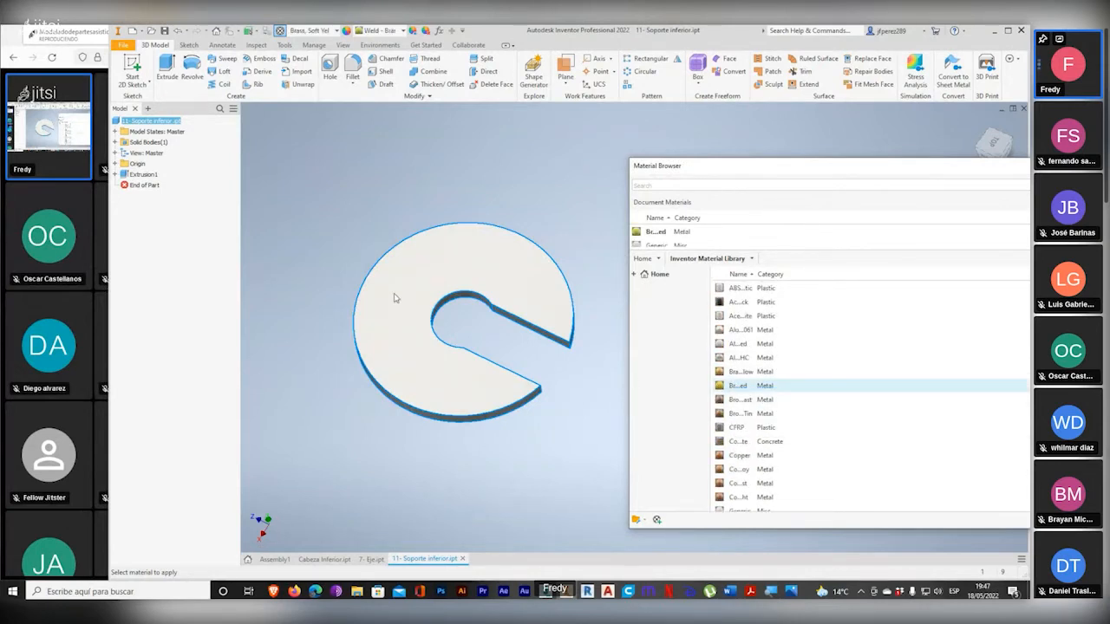
# Step: Reassign Brass, Soft Yellow to the part from the document materials and close the Material Browser
pyautogui.click(663, 233)
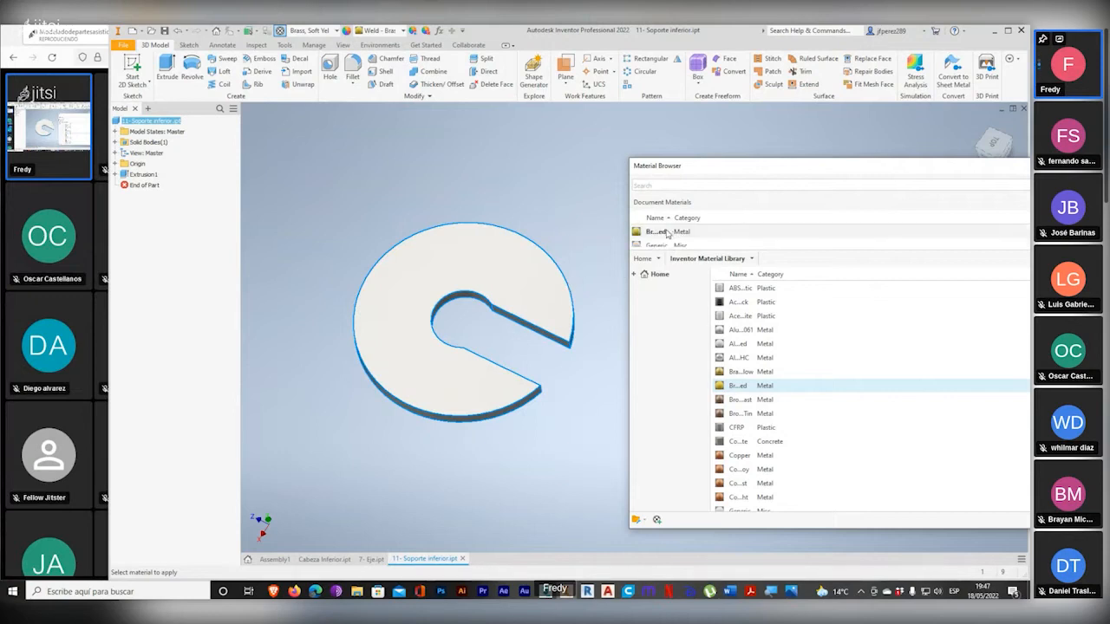
pyautogui.rightClick(662, 235)
pyautogui.click(685, 240)
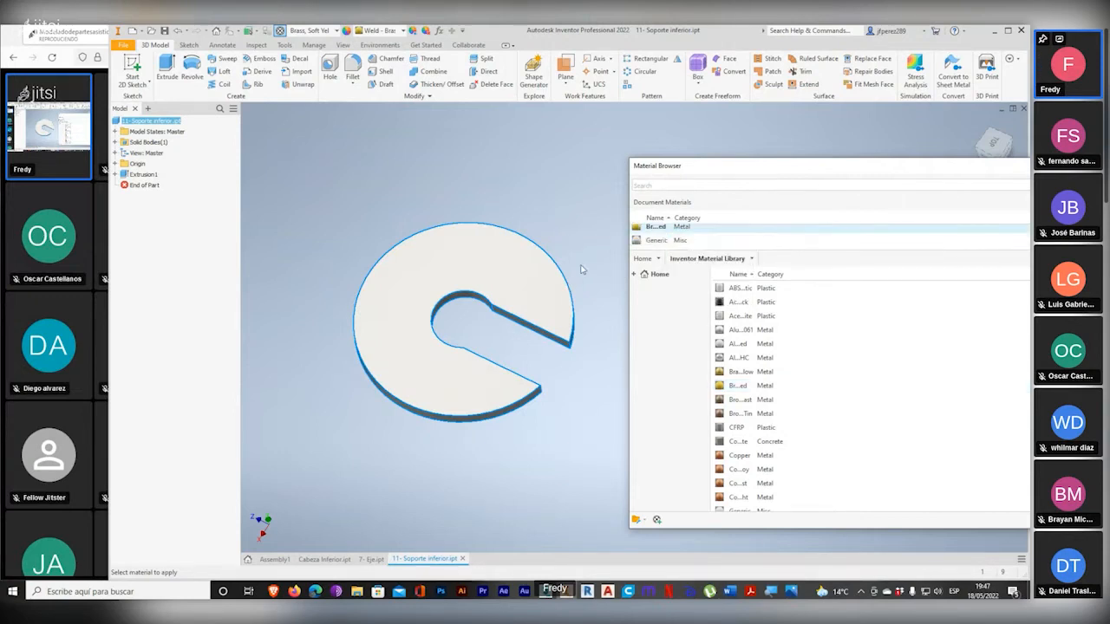
pyautogui.moveTo(805, 169); pyautogui.dragTo(487, 216)
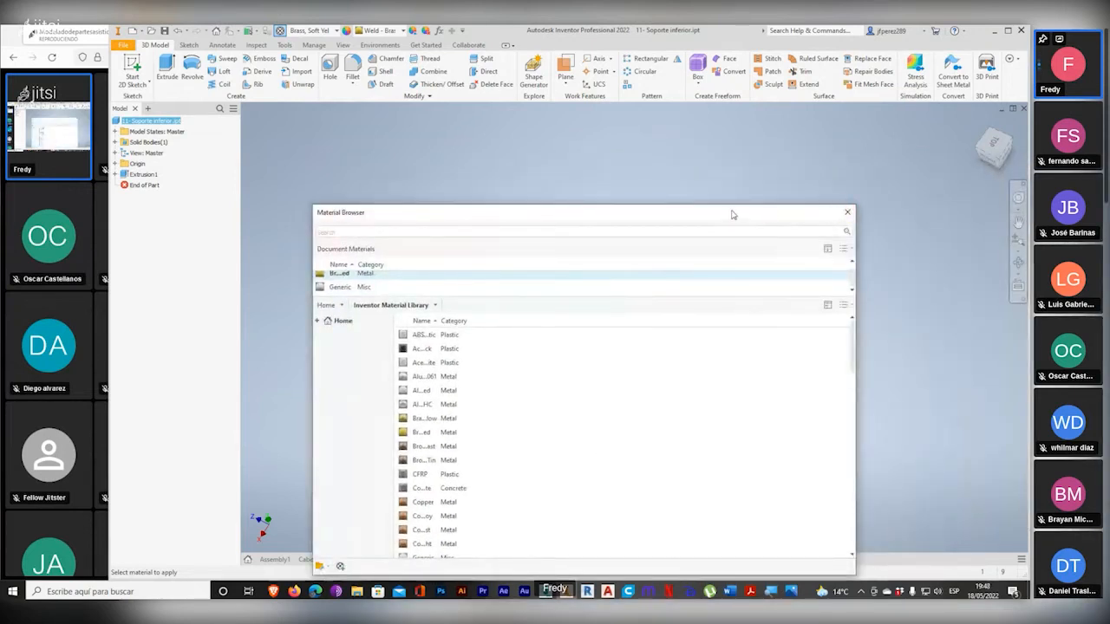
pyautogui.moveTo(731, 214); pyautogui.dragTo(723, 113)
pyautogui.click(833, 110)
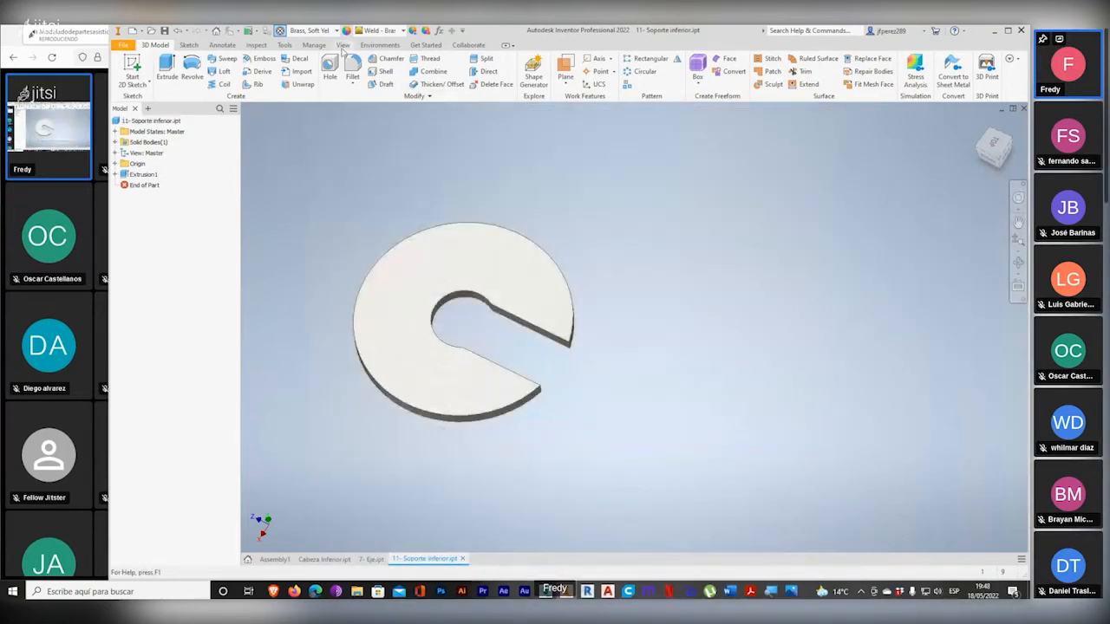
# Step: Open the Appearance Browser, select the whole Soporte inferior body and assign the blue 1.5in Square ceramic tile appearance
pyautogui.click(345, 32)
pyautogui.moveTo(370, 222); pyautogui.dragTo(323, 250, button='middle')
pyautogui.moveTo(308, 230); pyautogui.dragTo(574, 495)
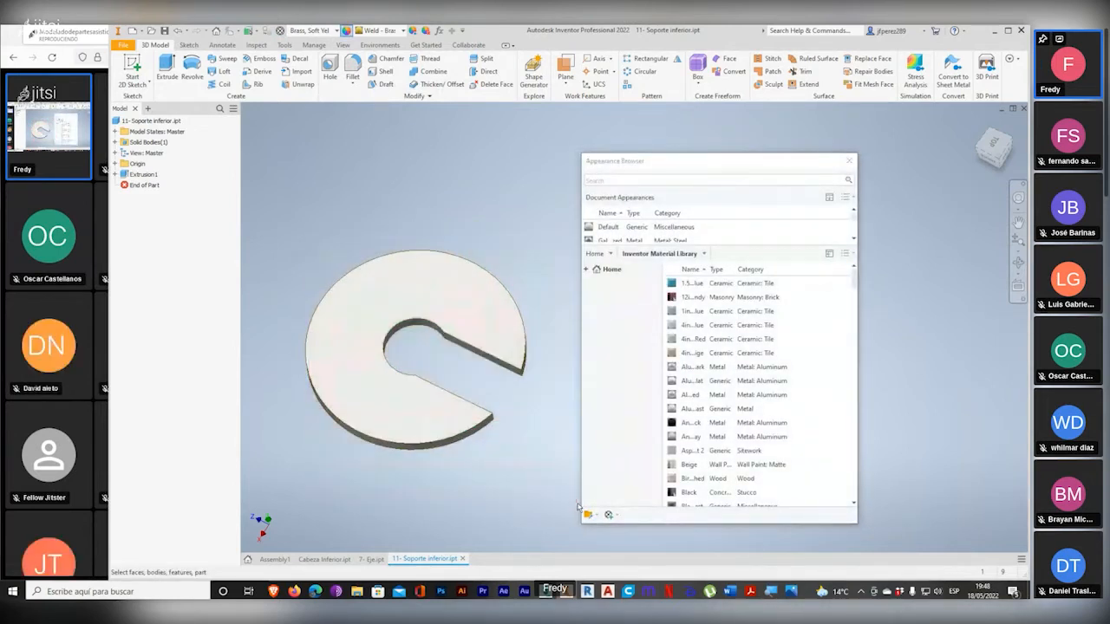
pyautogui.moveTo(284, 227); pyautogui.dragTo(595, 530)
pyautogui.rightClick(709, 284)
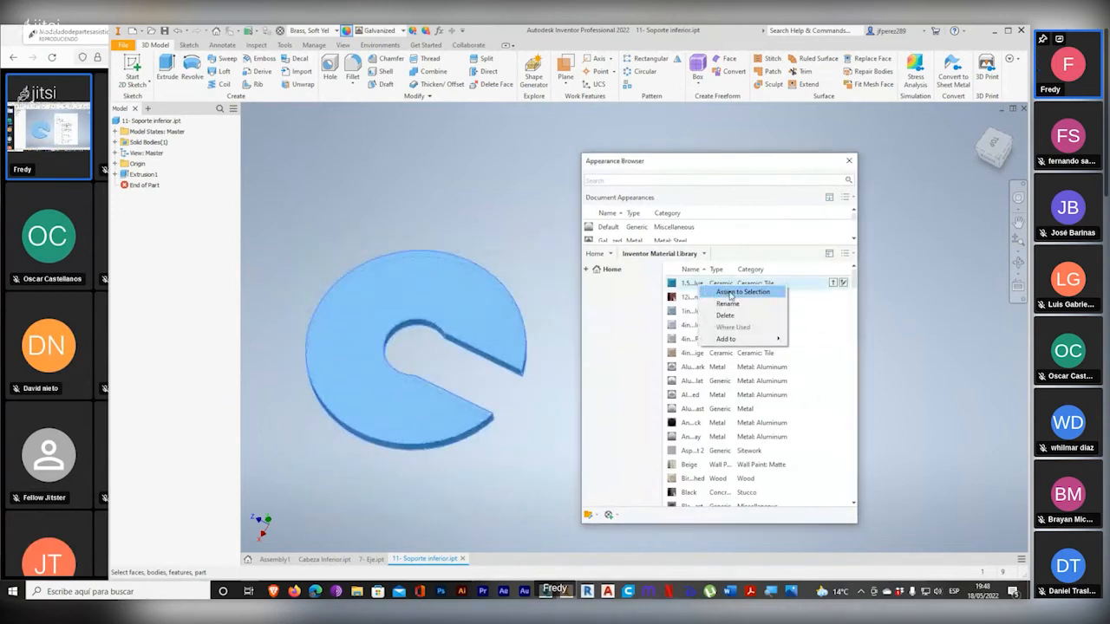
pyautogui.click(730, 293)
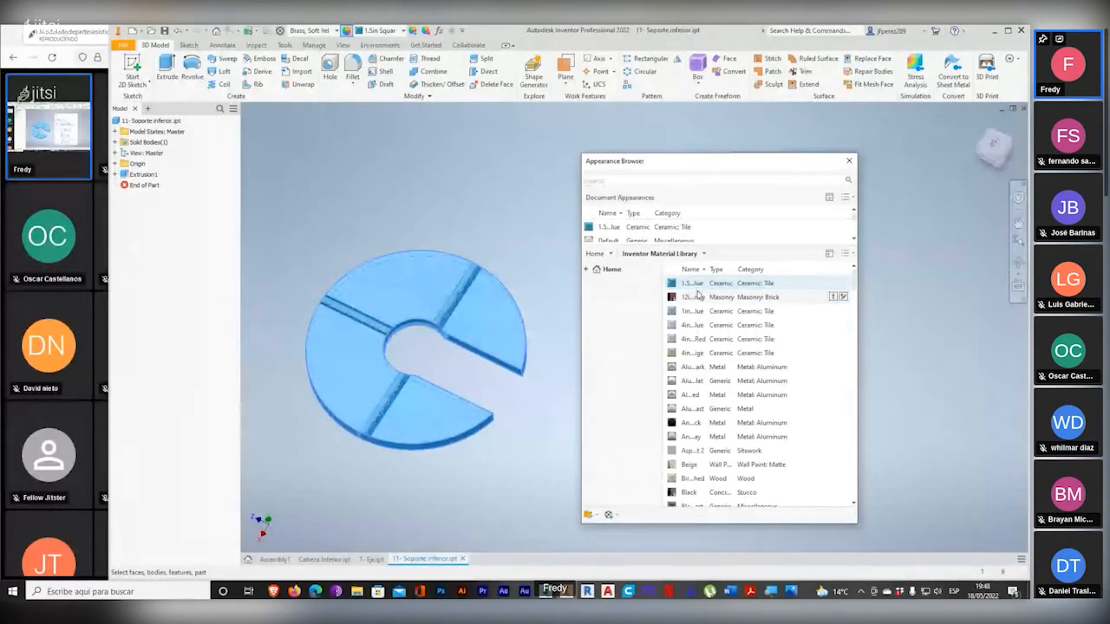
# Step: Assign the Cyan glossy wall paint appearance to the selected body and close the Appearance Browser
pyautogui.scroll(-5, 716, 386)
pyautogui.scroll(-6, 717, 392)
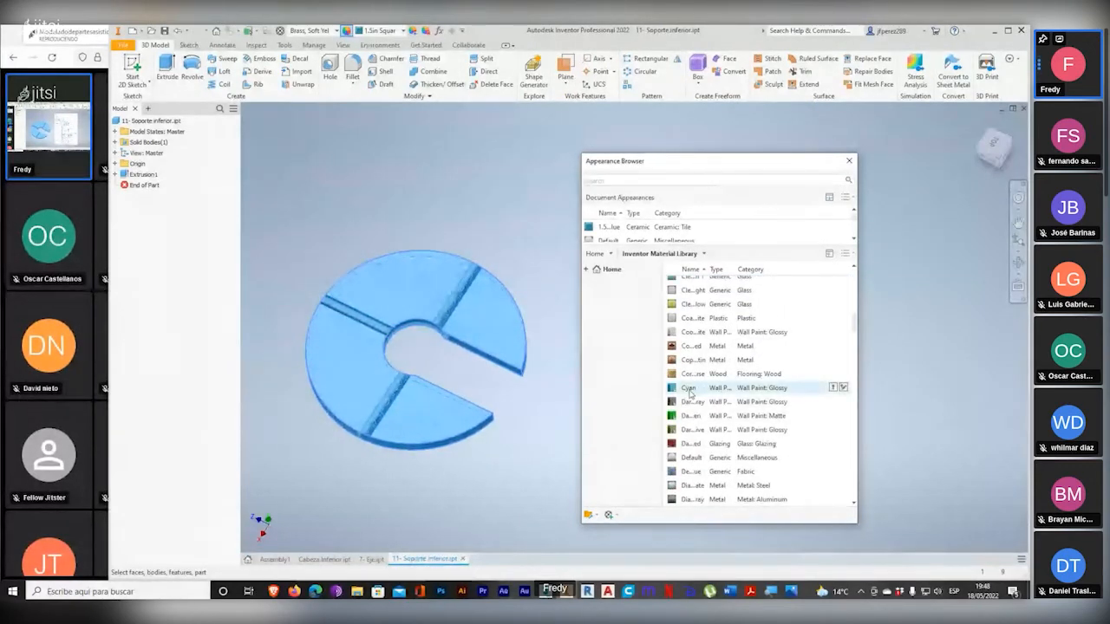
pyautogui.rightClick(688, 390)
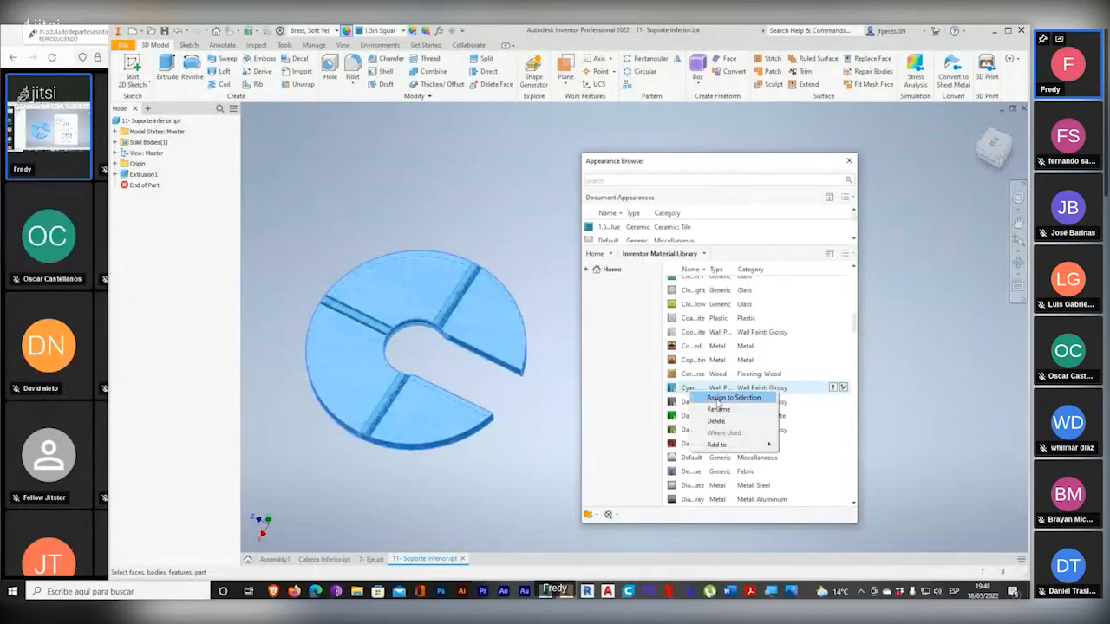
pyautogui.click(721, 397)
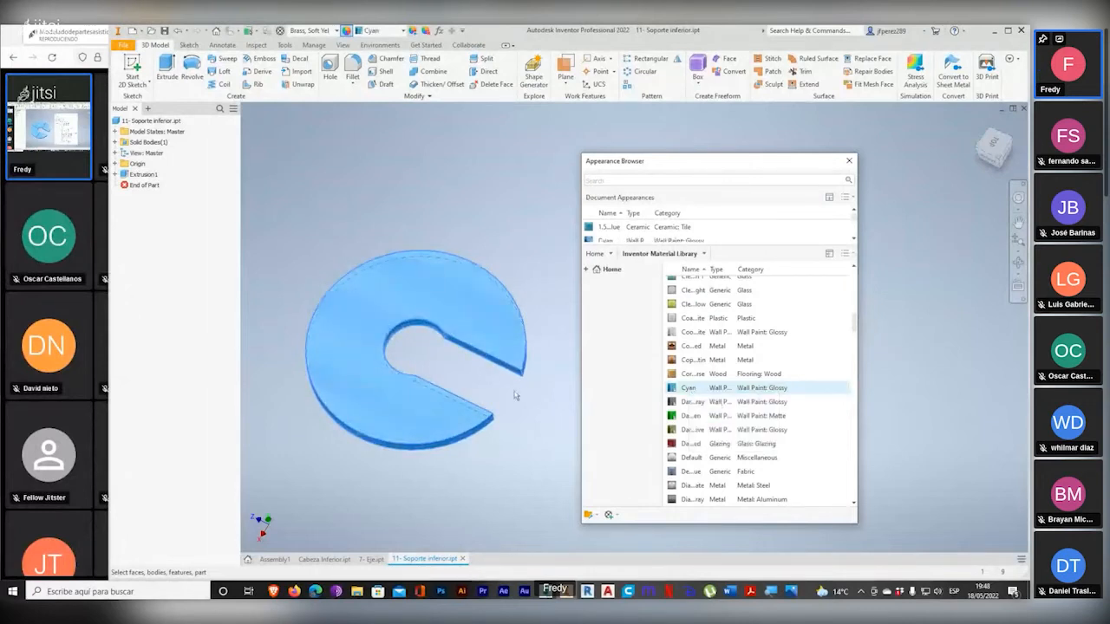
pyautogui.click(848, 161)
# Step: Inspect the recoloured Soporte inferior, close its part document and return to Assembly1
pyautogui.keyDown('shift'); pyautogui.moveTo(550, 342); pyautogui.dragTo(385, 429, button='middle'); pyautogui.keyUp('shift')
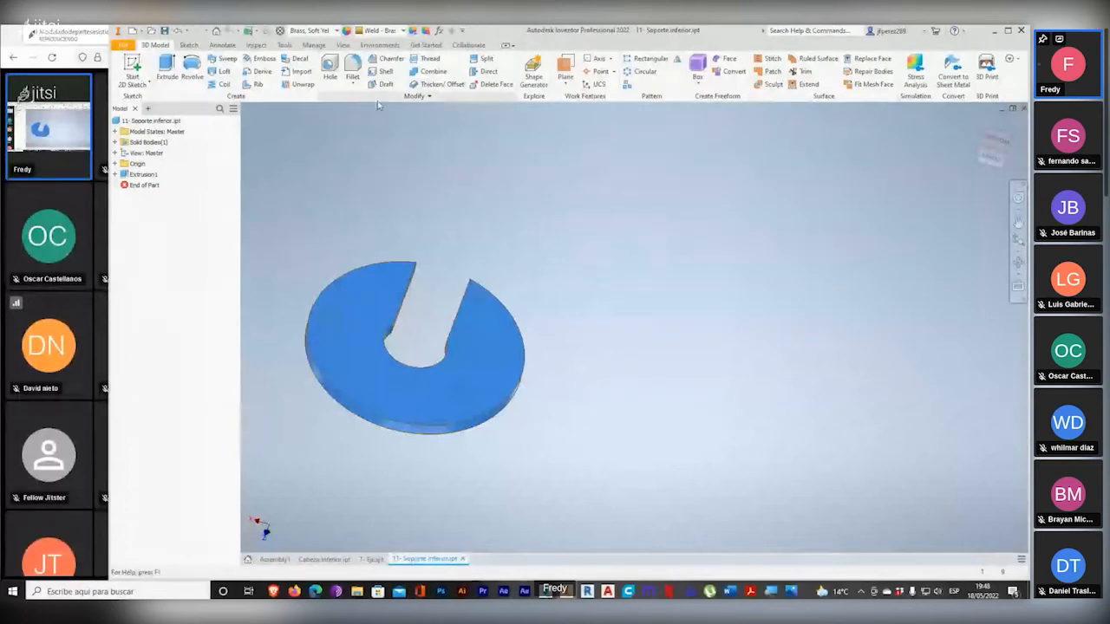
pyautogui.click(464, 559)
pyautogui.keyDown('shift'); pyautogui.moveTo(537, 434); pyautogui.dragTo(414, 272, button='middle'); pyautogui.keyUp('shift')
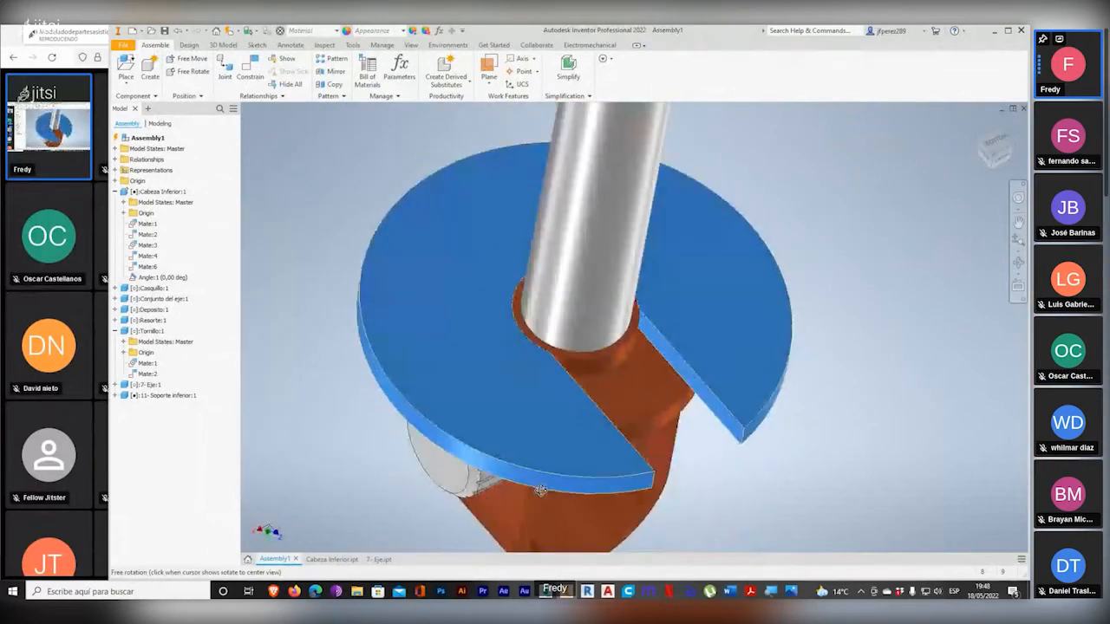
pyautogui.click(401, 274)
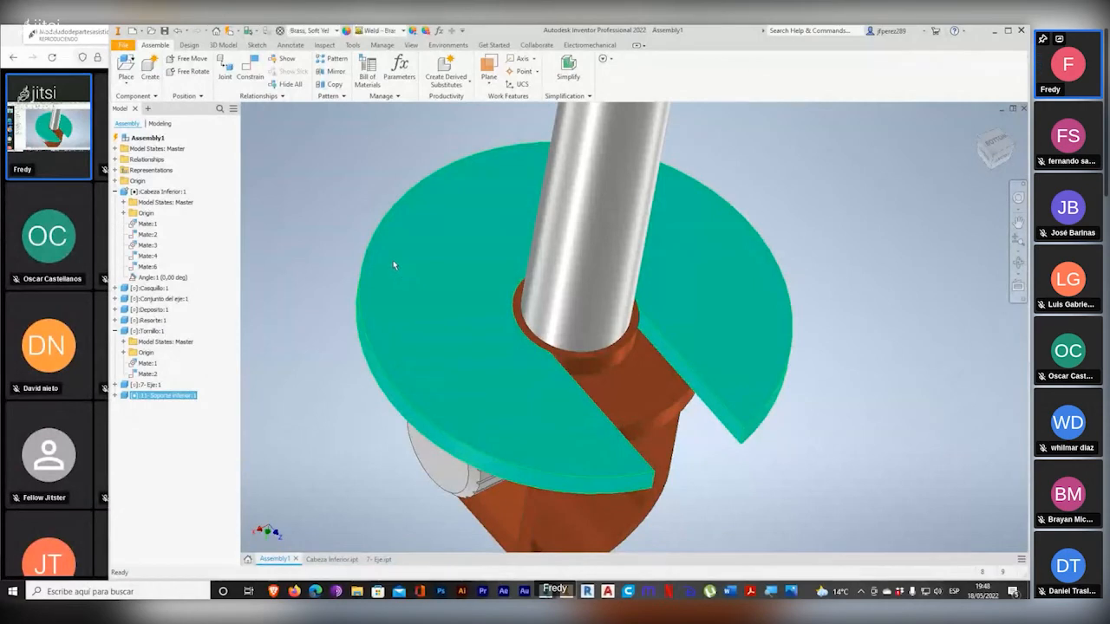
pyautogui.rightClick(393, 261)
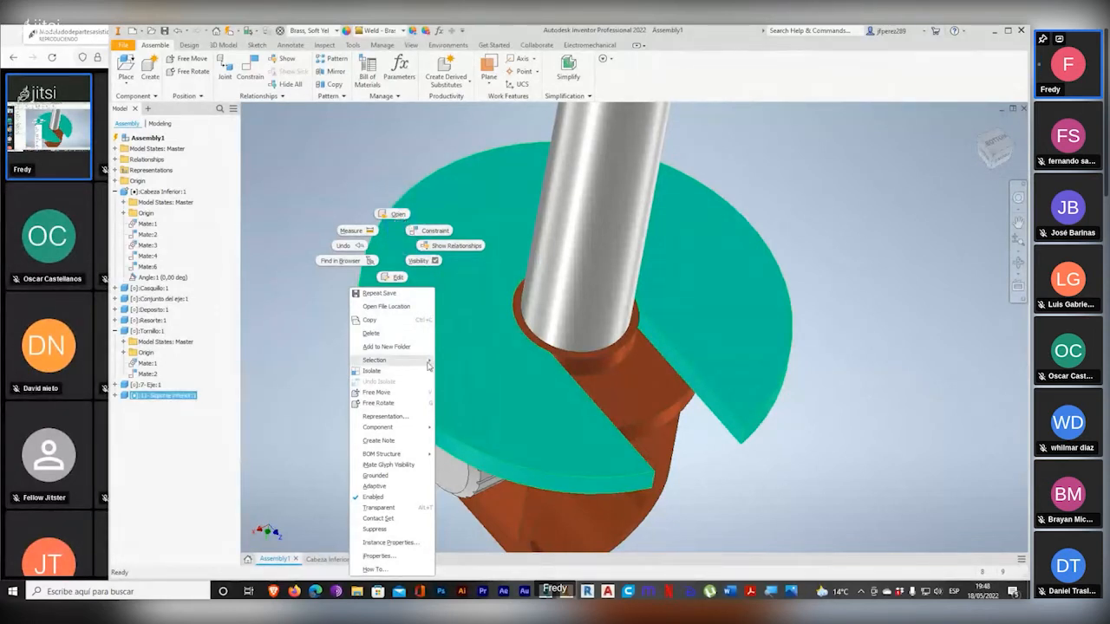
pyautogui.click(263, 301)
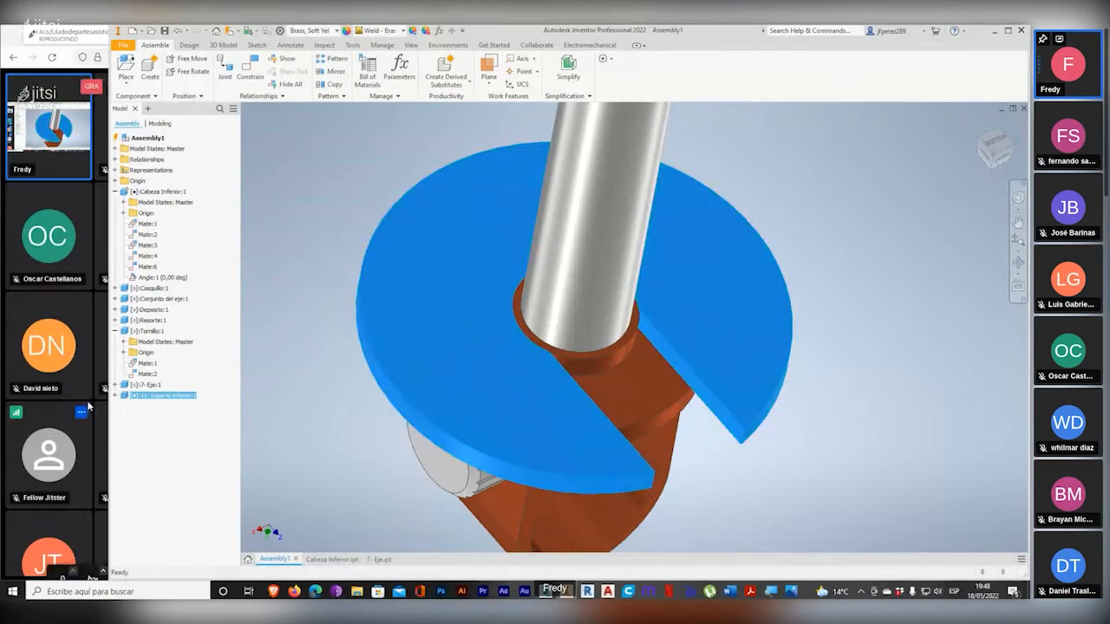
# Step: Expand 11- Soporte inferior with its Model States and Origin to examine its constraints, and inspect the assembly around Tornillo
pyautogui.click(115, 395)
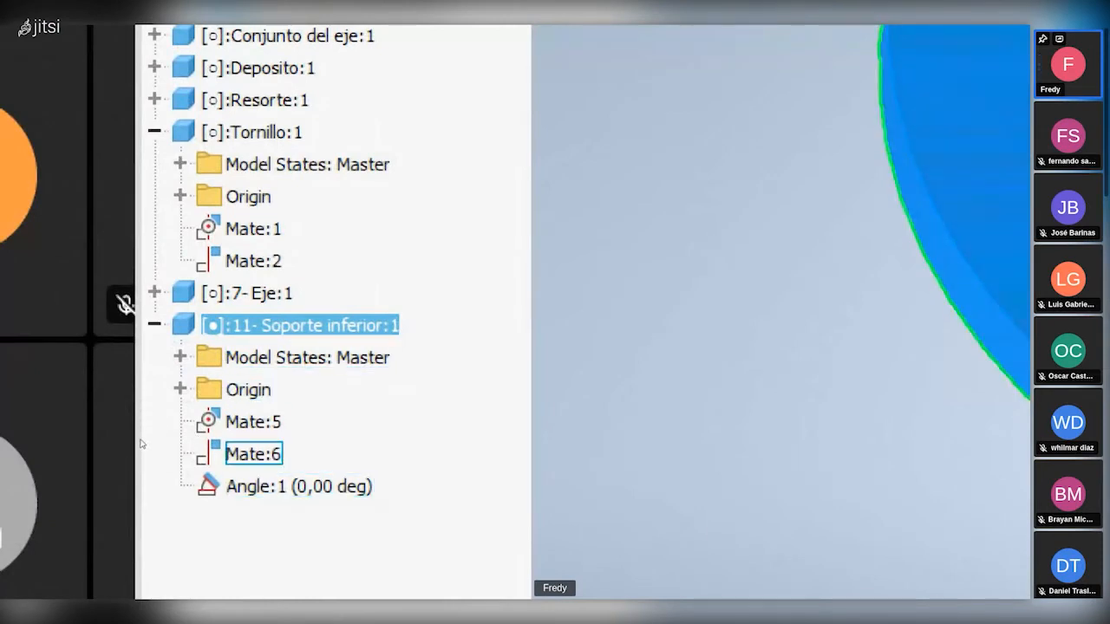
pyautogui.click(180, 358)
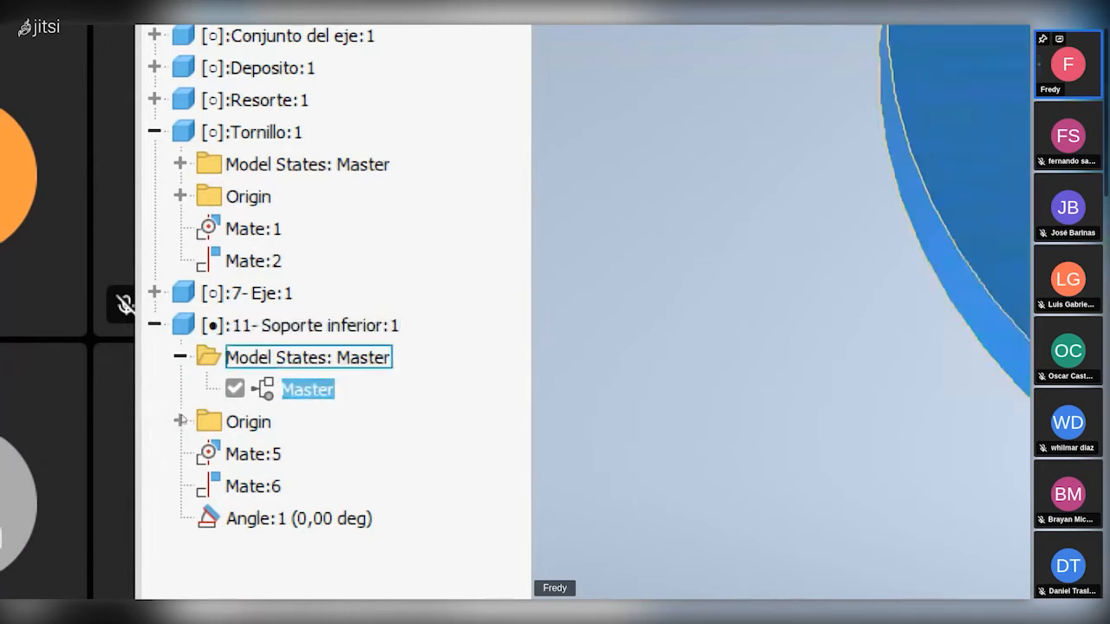
pyautogui.click(180, 421)
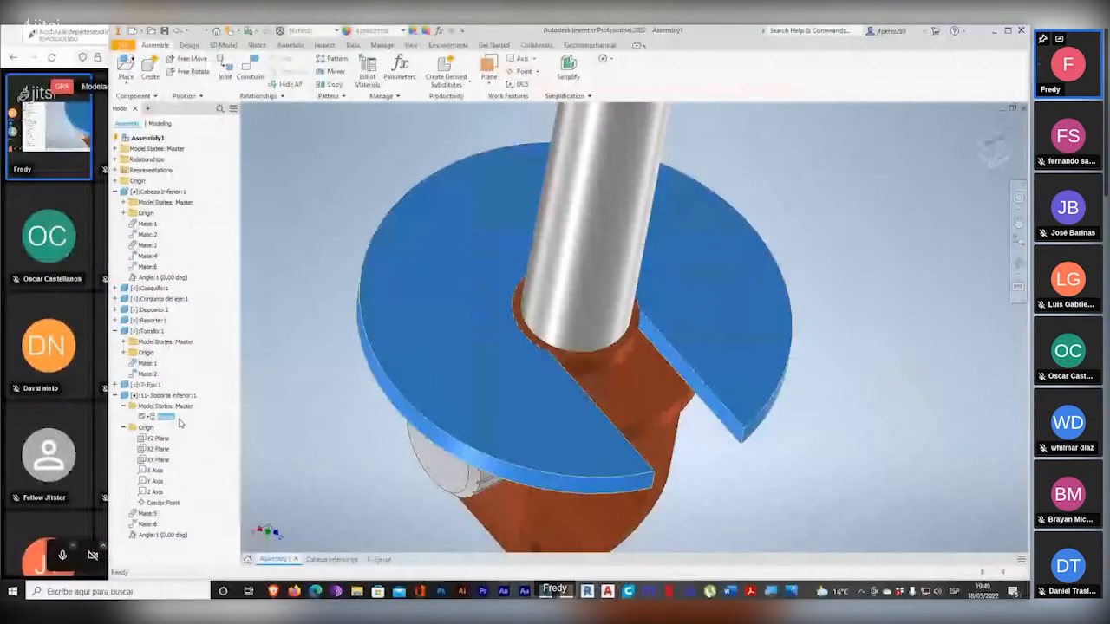
pyautogui.scroll(5, 432, 452)
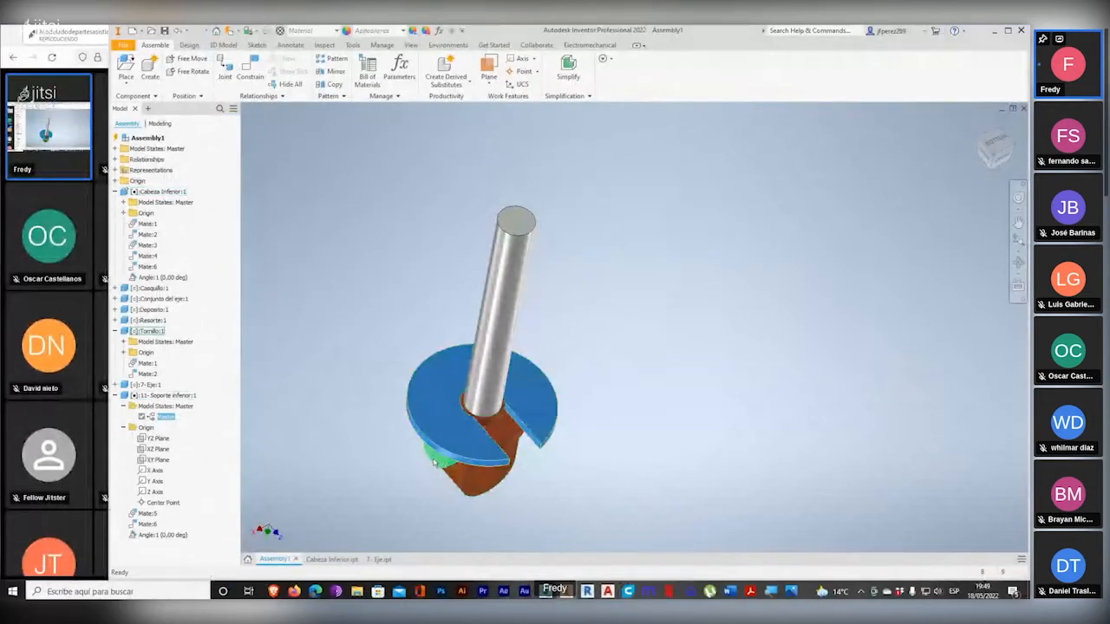
pyautogui.keyDown('shift'); pyautogui.moveTo(474, 450); pyautogui.dragTo(464, 394, button='middle'); pyautogui.keyUp('shift')
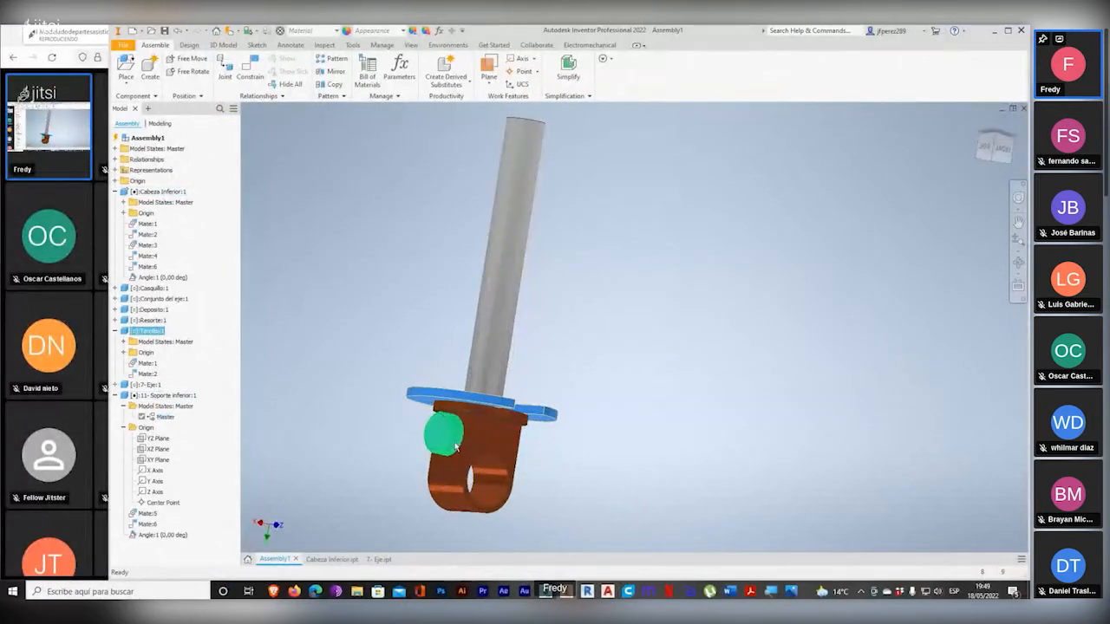
pyautogui.rightClick(454, 447)
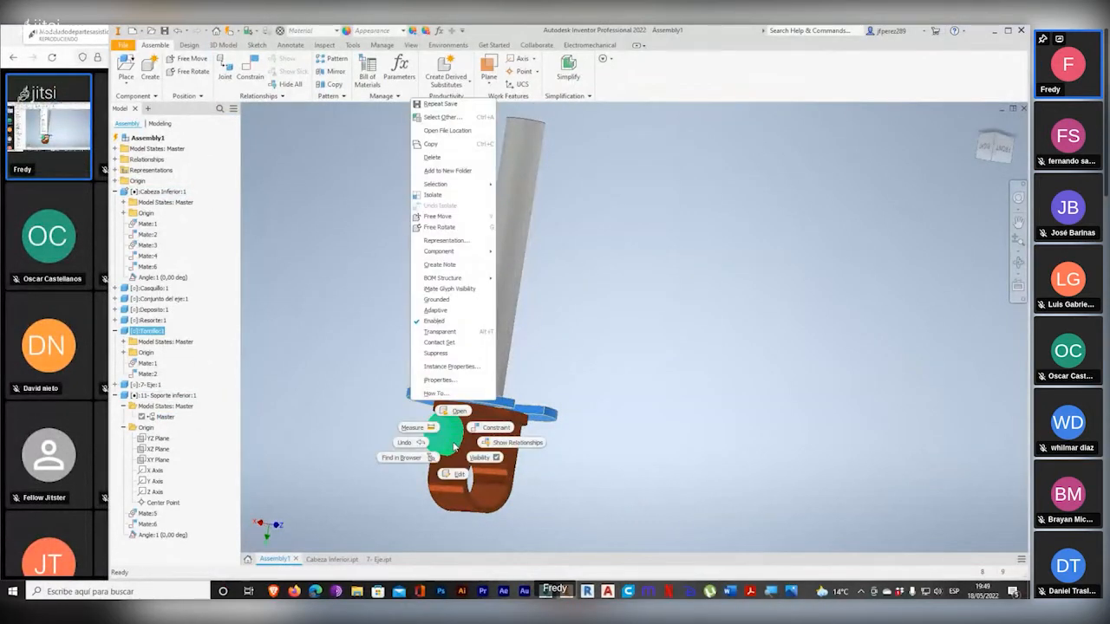
pyautogui.click(442, 431)
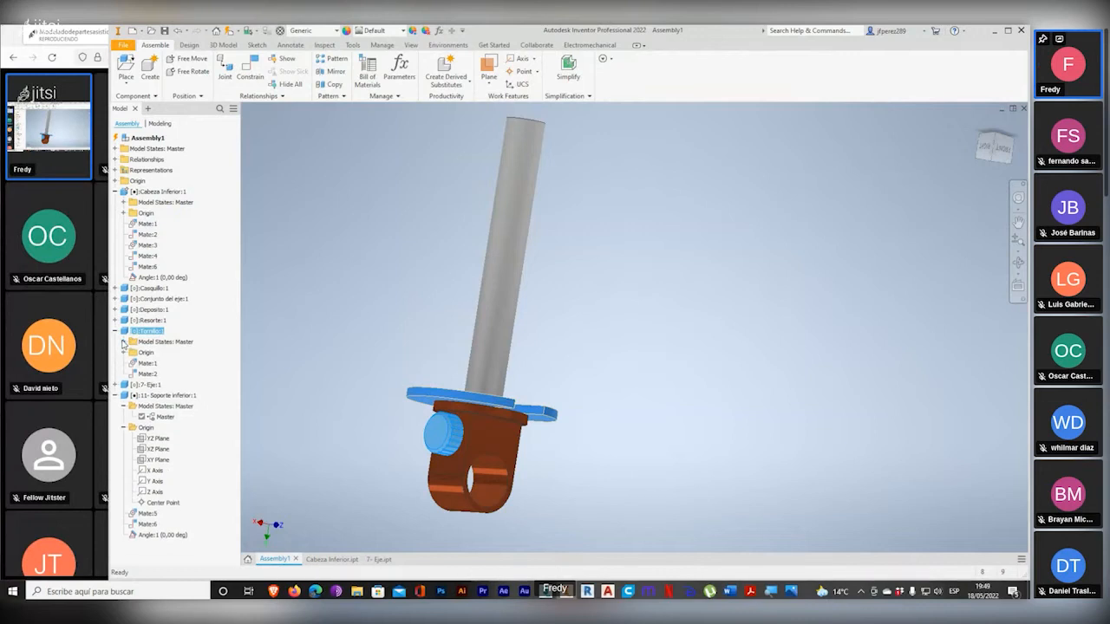
pyautogui.click(123, 343)
pyautogui.click(123, 342)
pyautogui.click(123, 342)
pyautogui.click(123, 343)
pyautogui.click(123, 352)
pyautogui.click(123, 353)
# Step: Edit the Tornillo screw in place and set the count of its head's circular pattern to 6
pyautogui.rightClick(435, 448)
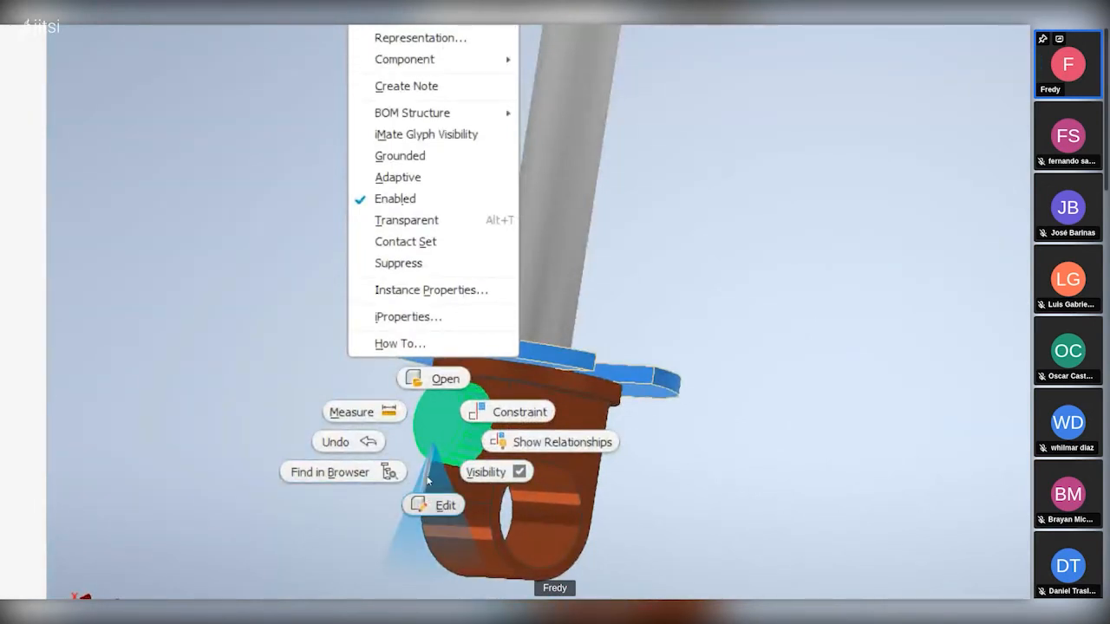
pyautogui.click(426, 480)
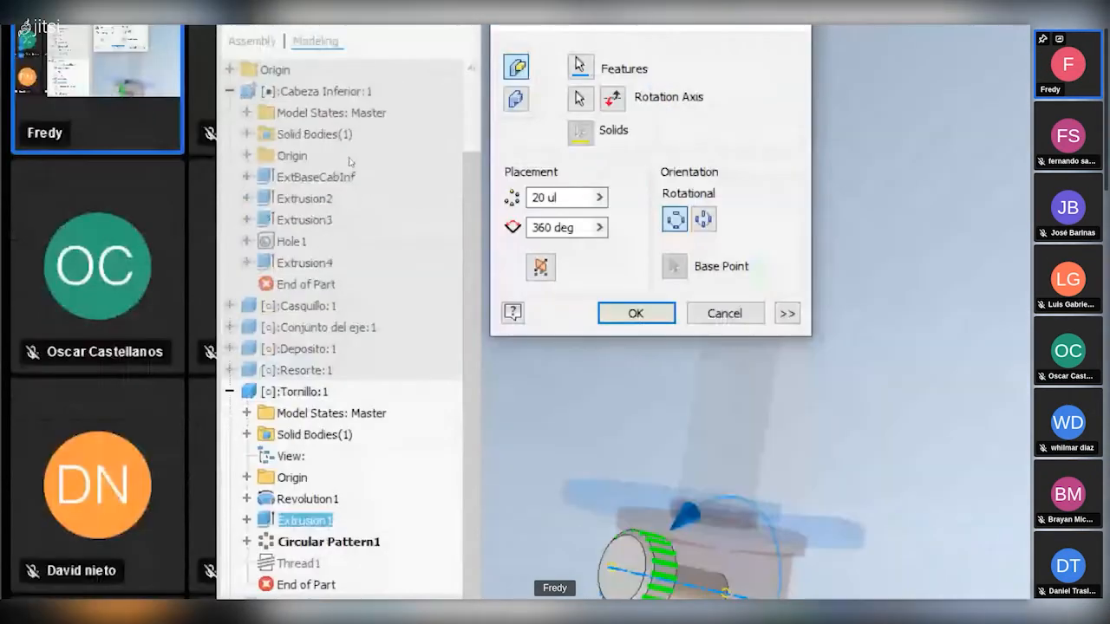
pyautogui.moveTo(574, 198); pyautogui.dragTo(525, 198)
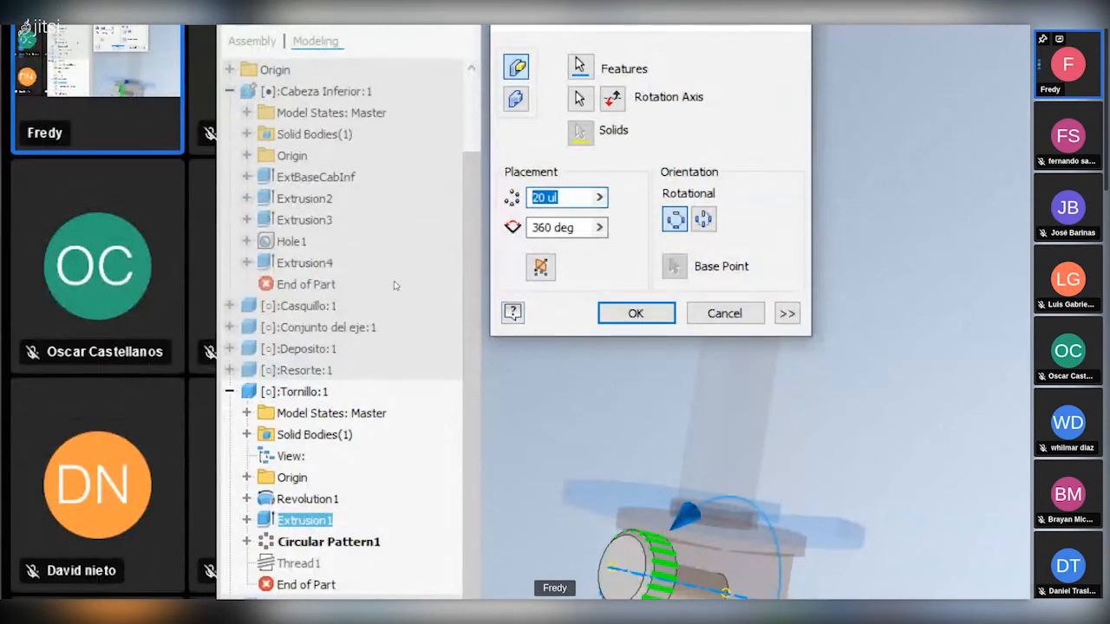
pyautogui.write('6')
pyautogui.press('Return')
# Step: Finish the in-place edit of the screw, return to the assembly and inspect its head
pyautogui.keyDown('shift'); pyautogui.moveTo(355, 427); pyautogui.dragTo(439, 448, button='middle'); pyautogui.keyUp('shift')
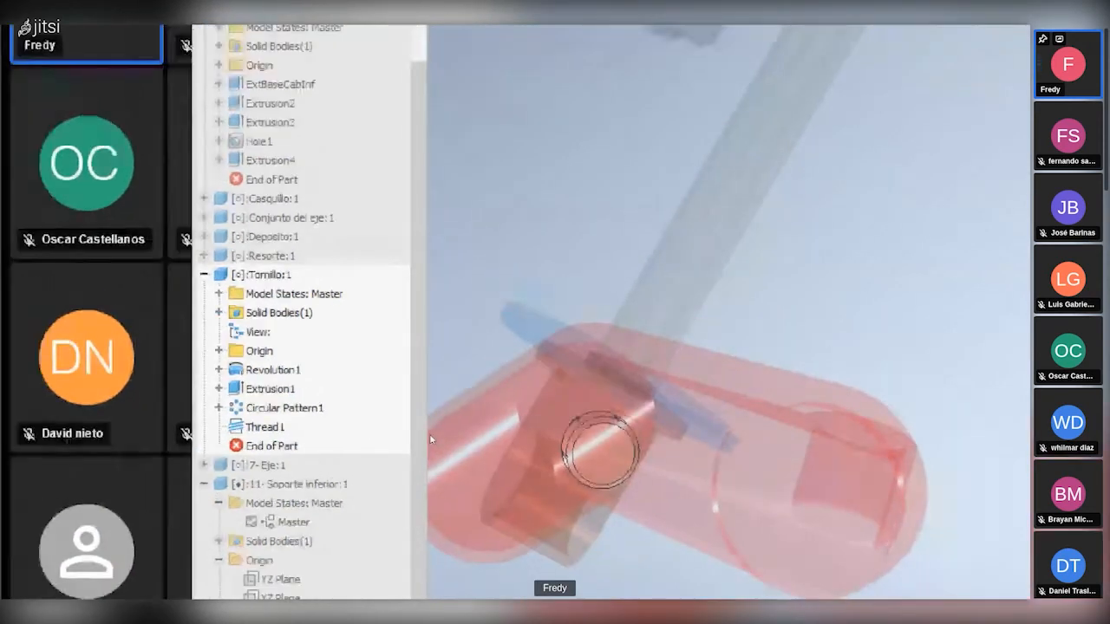
pyautogui.moveTo(466, 264); pyautogui.dragTo(577, 277, button='middle')
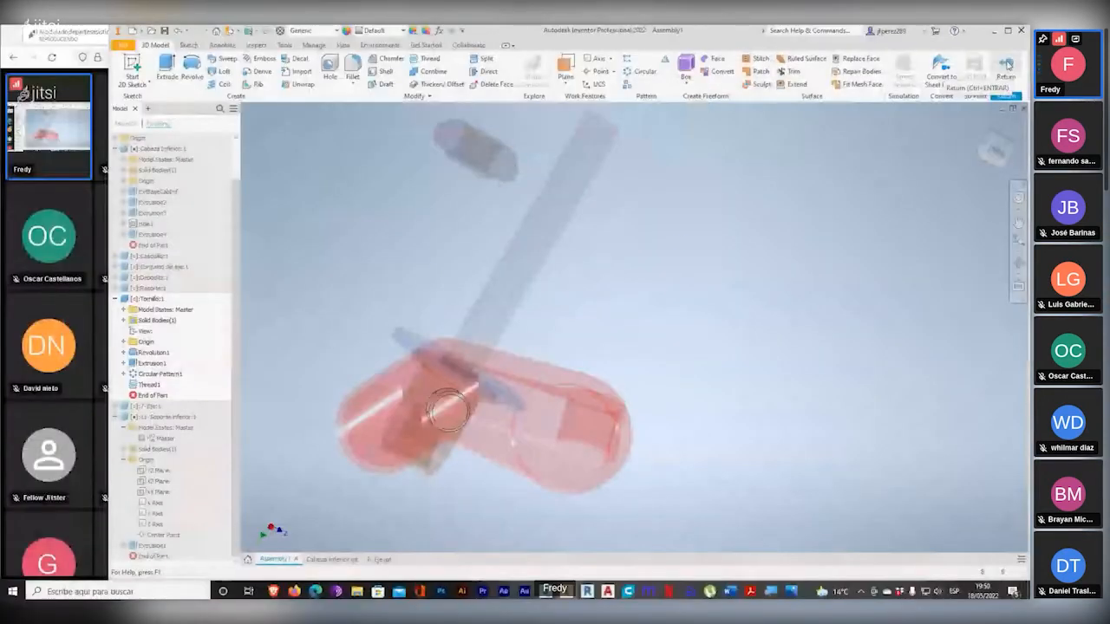
pyautogui.click(1009, 65)
pyautogui.keyDown('shift'); pyautogui.moveTo(508, 359); pyautogui.dragTo(535, 382, button='middle'); pyautogui.keyUp('shift')
pyautogui.scroll(7, 459, 408)
pyautogui.scroll(-4, 496, 387)
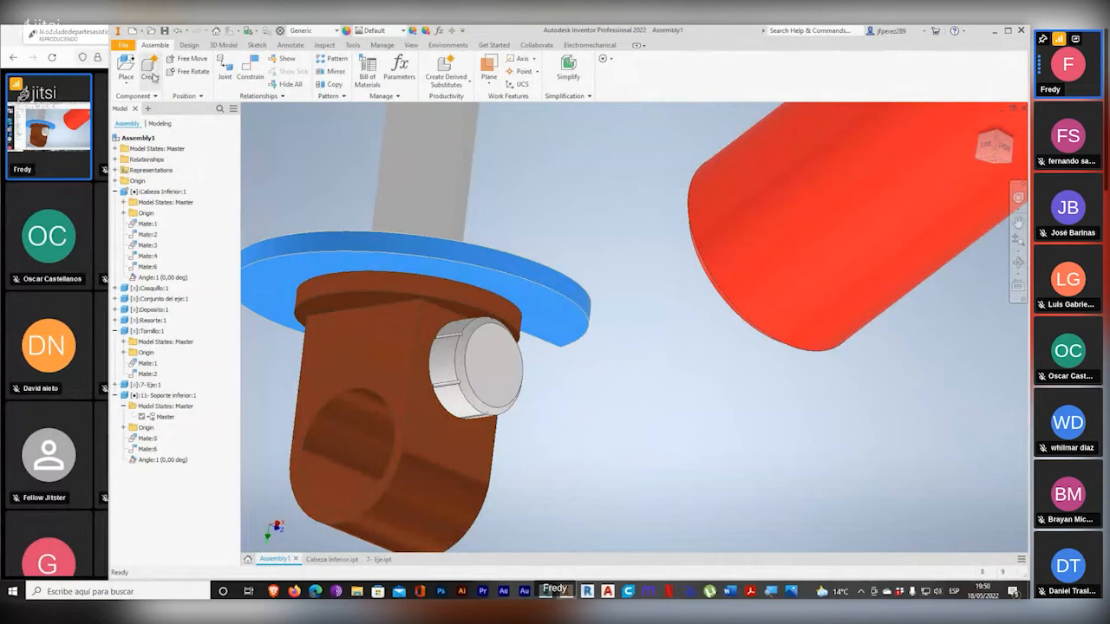
# Step: Open the part file Tornillo.ipt from the nested folder Nueva carpeta
pyautogui.click(150, 32)
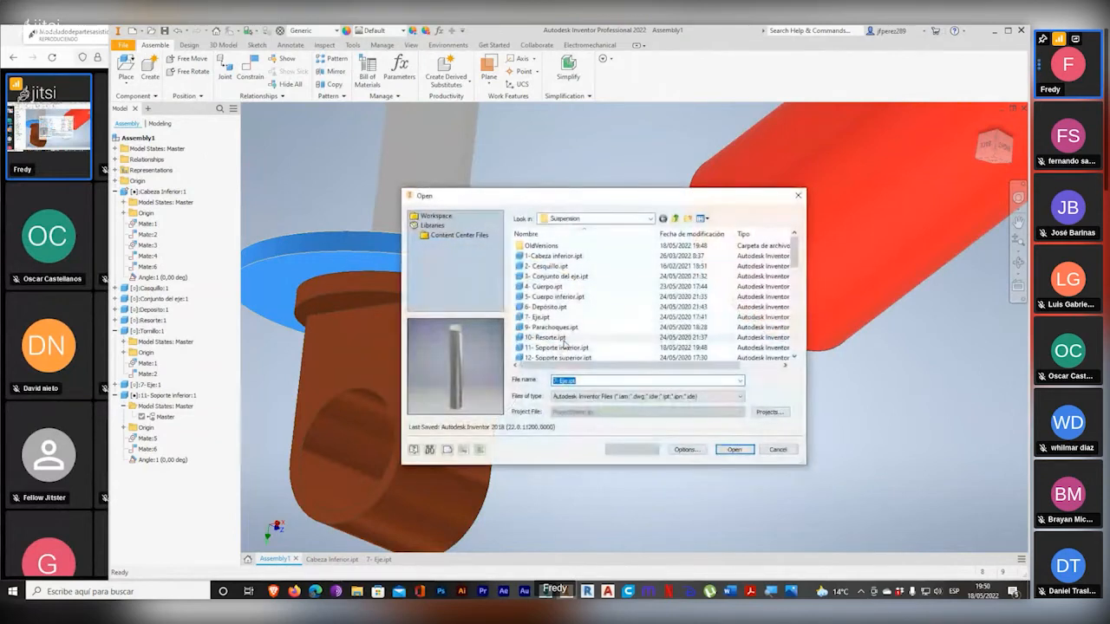
pyautogui.click(675, 219)
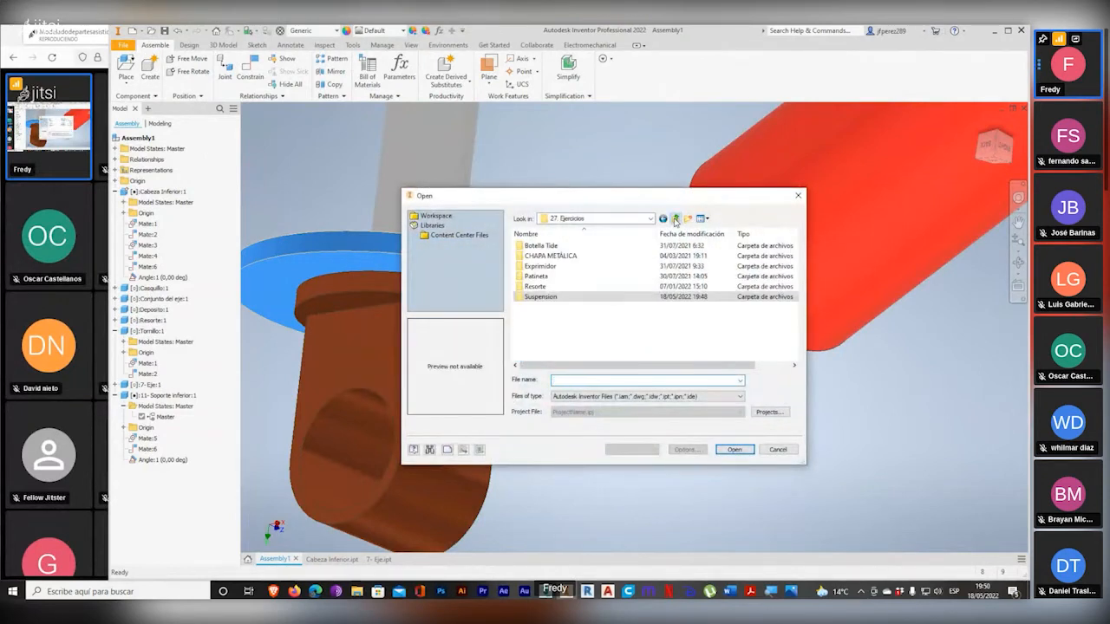
pyautogui.click(675, 220)
pyautogui.doubleClick(531, 350)
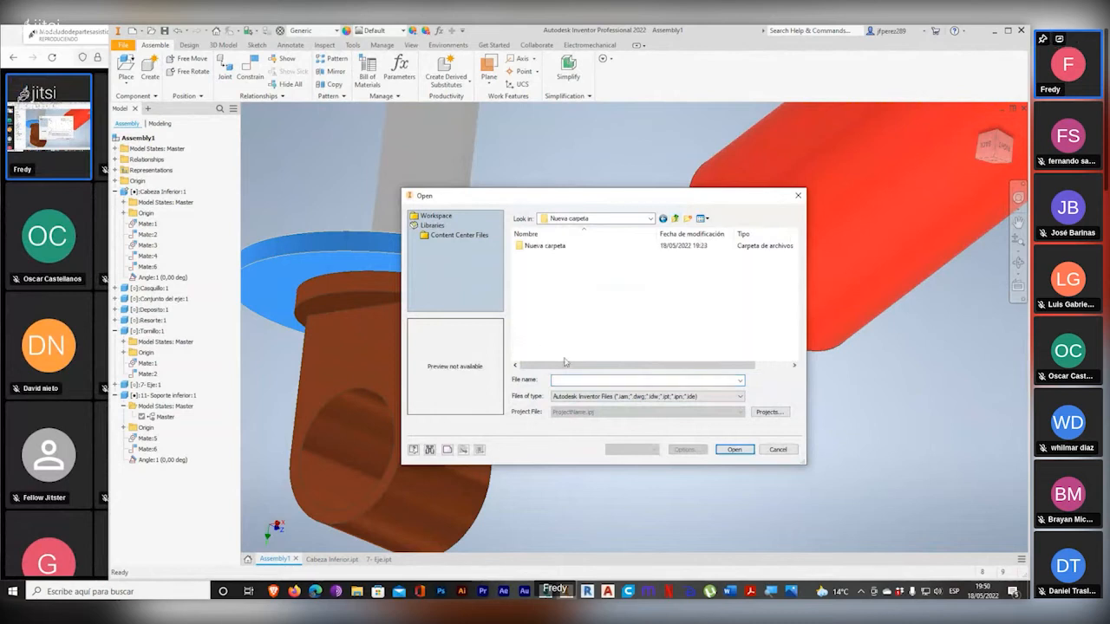
pyautogui.doubleClick(543, 246)
pyautogui.click(540, 307)
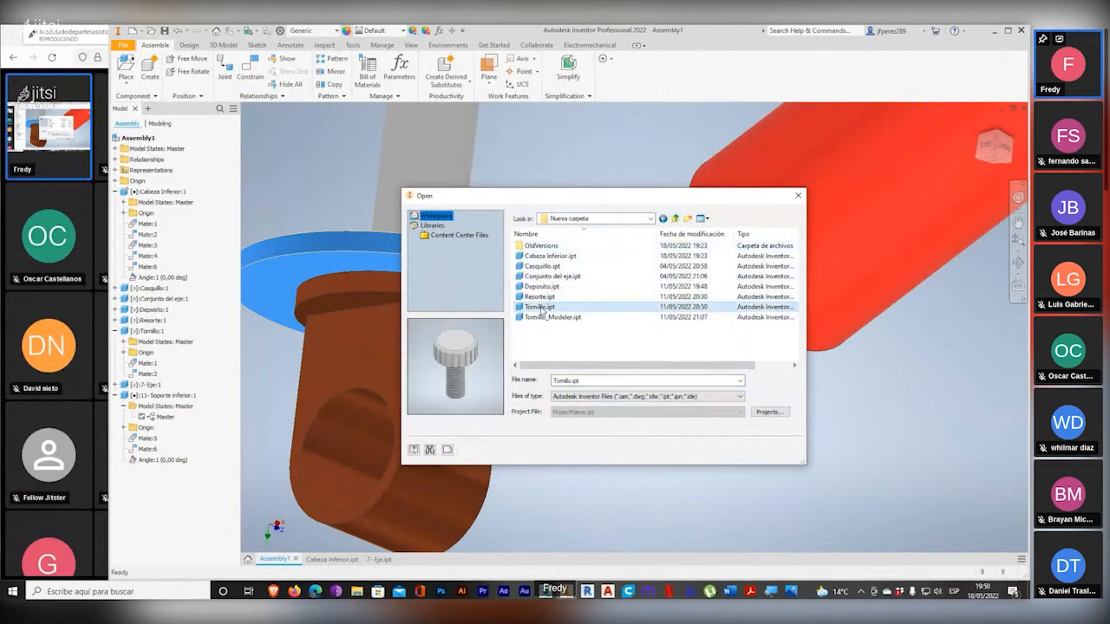
pyautogui.doubleClick(540, 306)
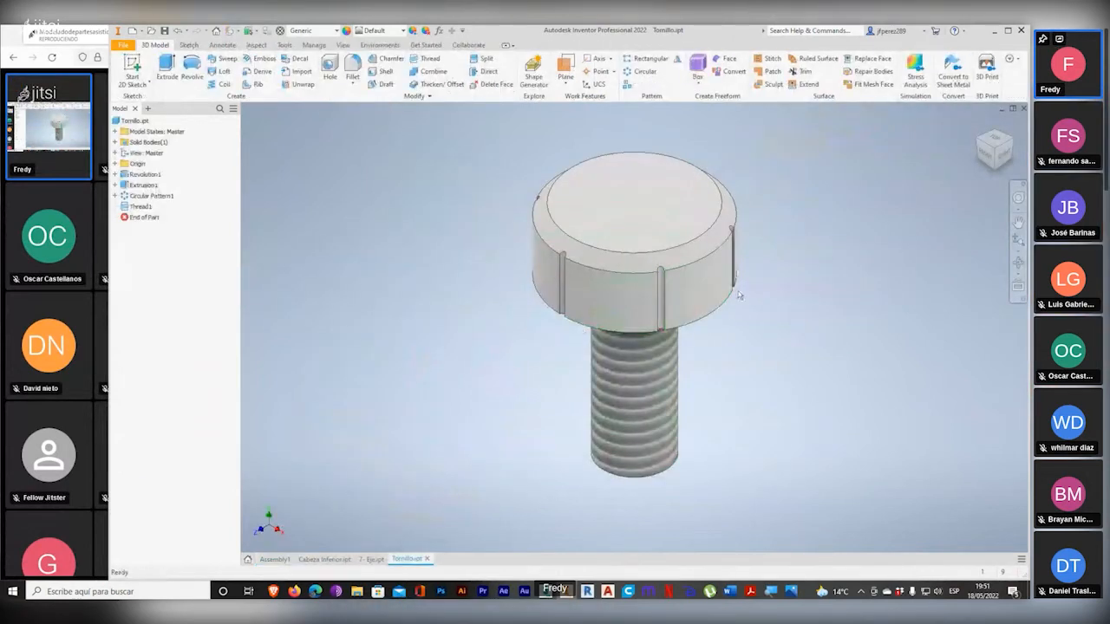
# Step: Check the grooves around the screw head in the part file, closing it to return to the assembly
pyautogui.keyDown('shift'); pyautogui.moveTo(703, 302); pyautogui.dragTo(780, 296, button='middle'); pyautogui.keyUp('shift')
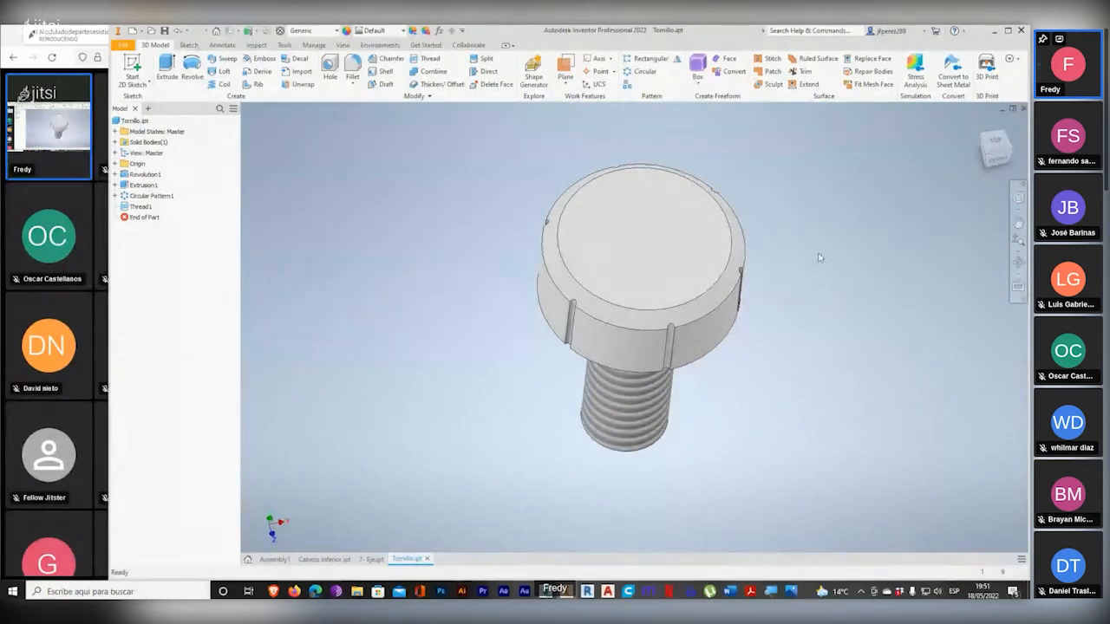
pyautogui.click(1023, 108)
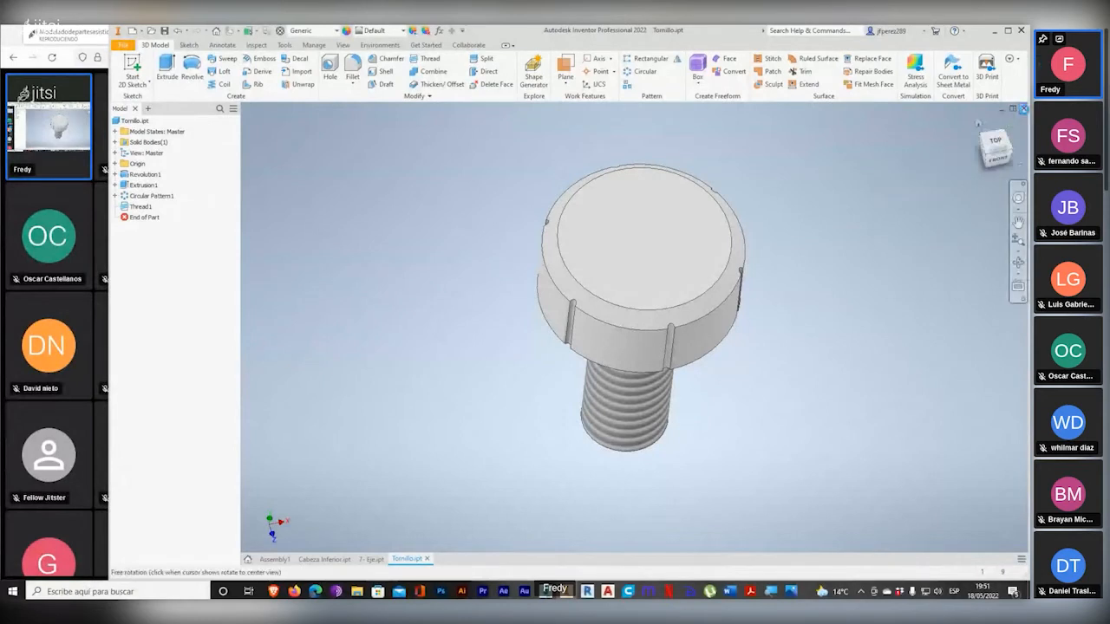
pyautogui.click(482, 322)
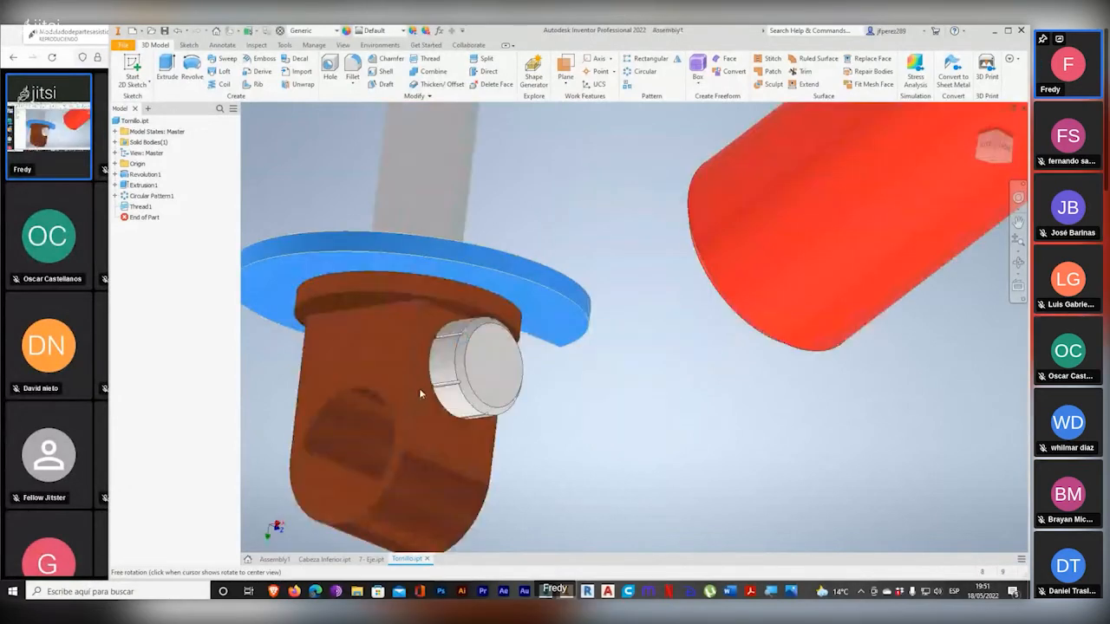
# Step: Examine the grooved screw head and how it sits against the Cabeza Inferior in the assembly
pyautogui.moveTo(486, 412)
pyautogui.keyDown('shift'); pyautogui.mouseDown(button='middle')
pyautogui.moveTo(491, 425)
pyautogui.moveTo(491, 410)
pyautogui.mouseUp(button='middle'); pyautogui.keyUp('shift')
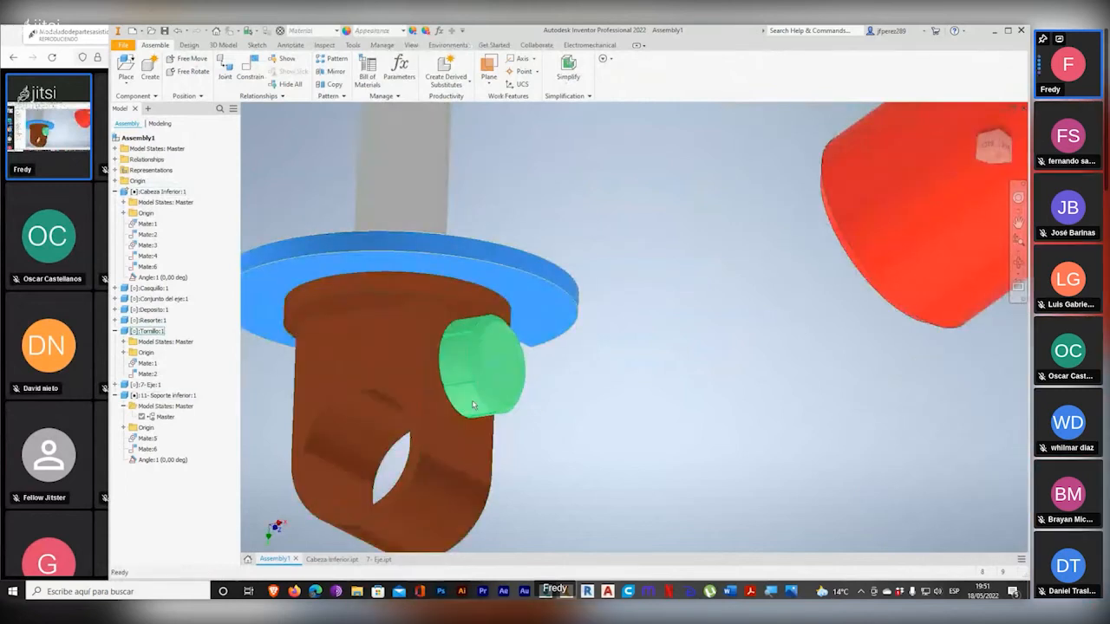
pyautogui.scroll(5, 473, 405)
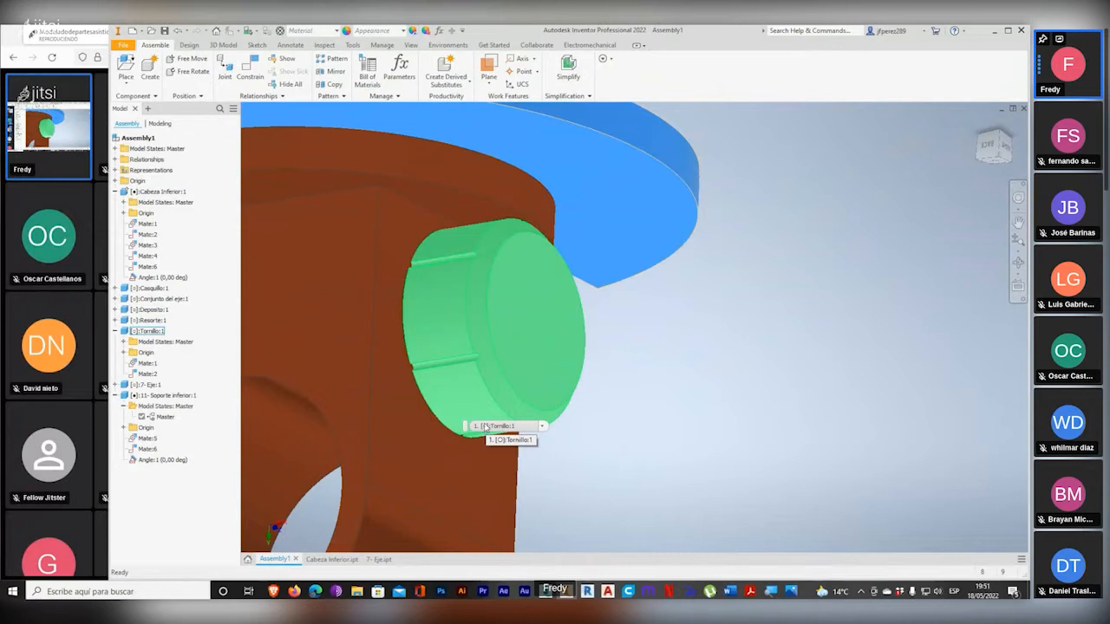
pyautogui.click(379, 432)
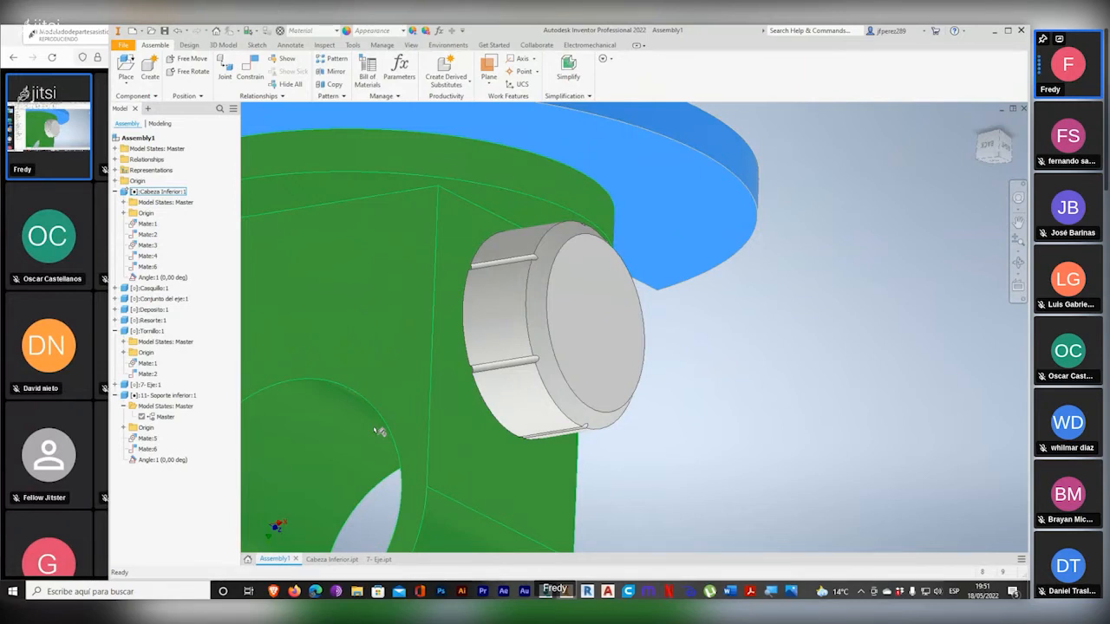
pyautogui.click(528, 424)
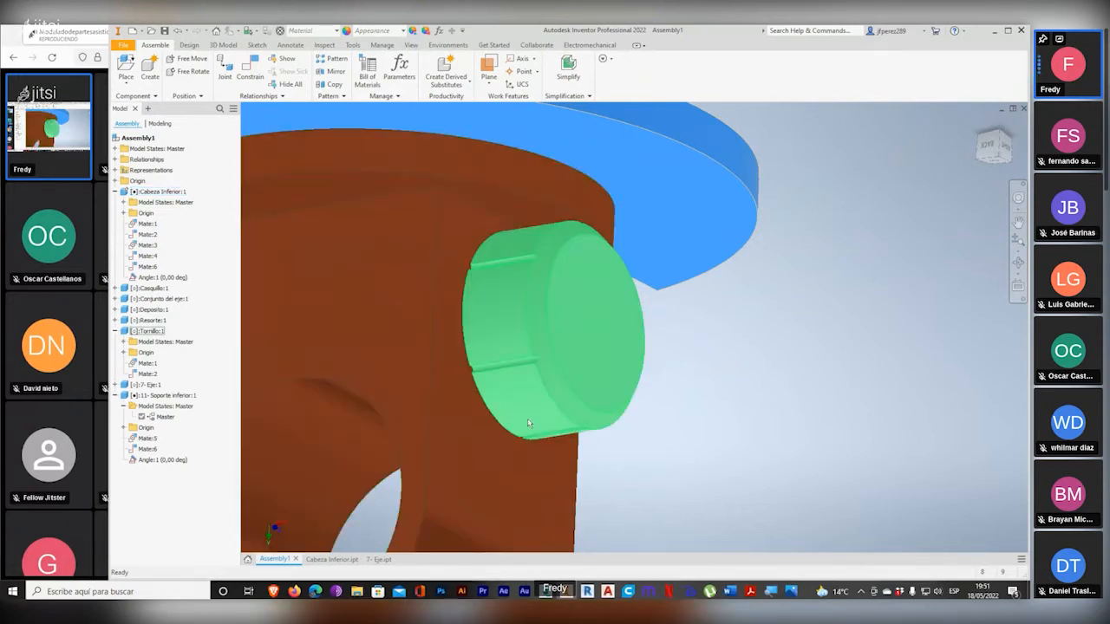
pyautogui.moveTo(482, 315); pyautogui.dragTo(567, 365, button='middle')
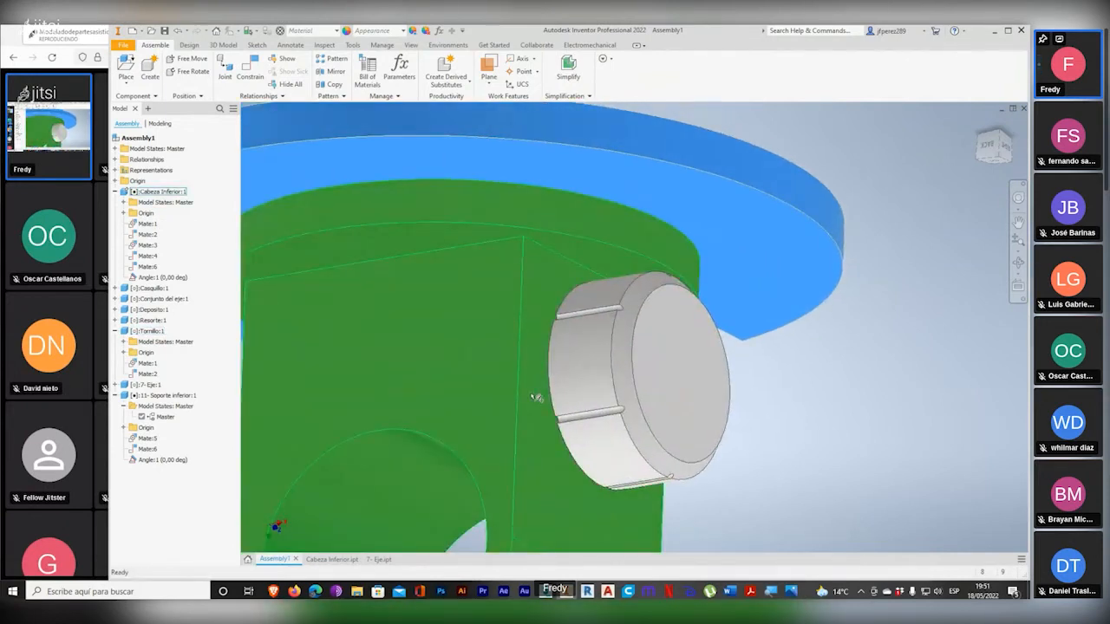
pyautogui.scroll(3, 560, 297)
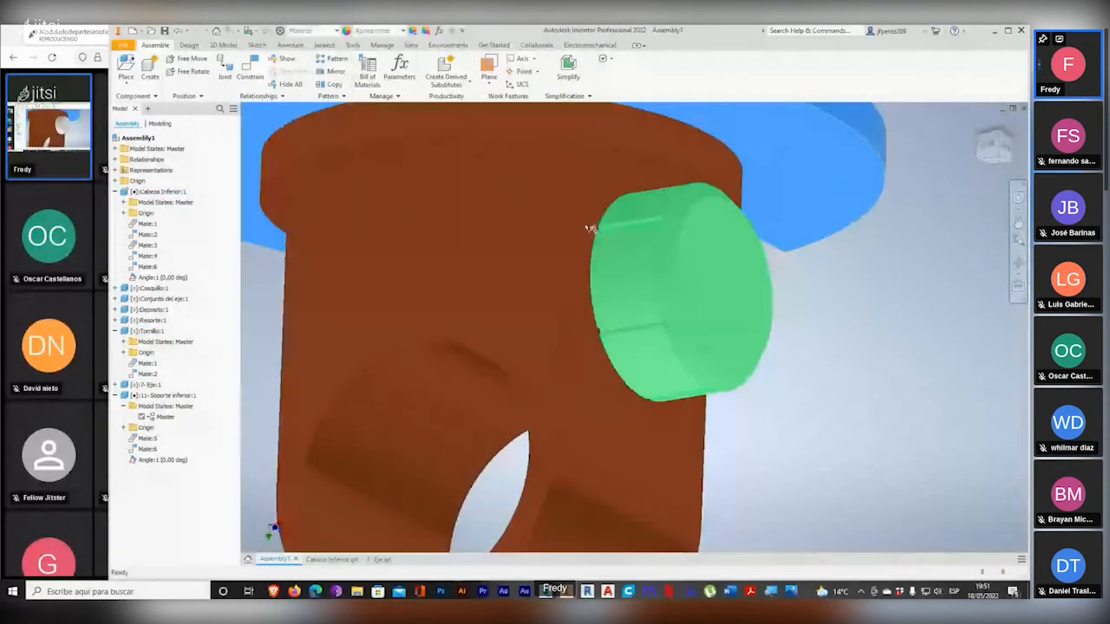
pyautogui.click(593, 329)
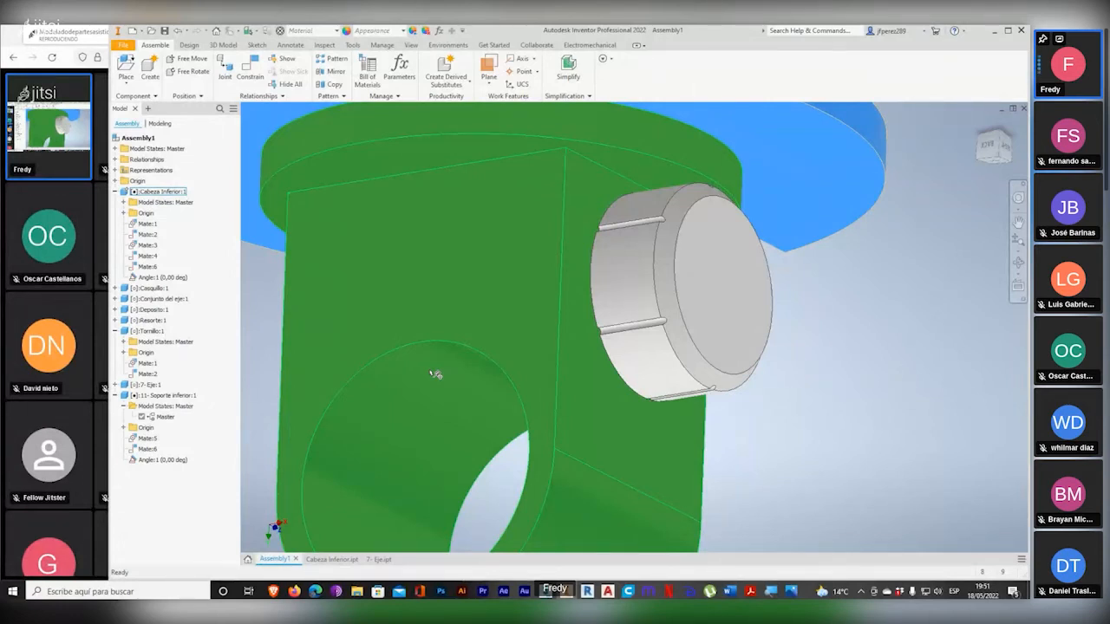
pyautogui.click(644, 264)
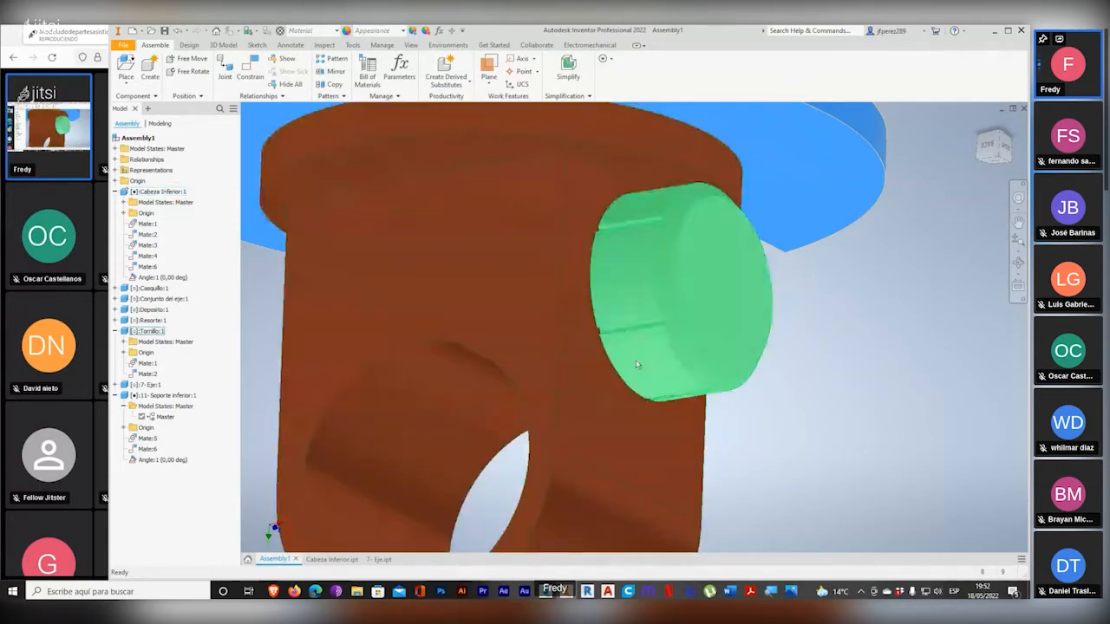
pyautogui.scroll(-5, 636, 365)
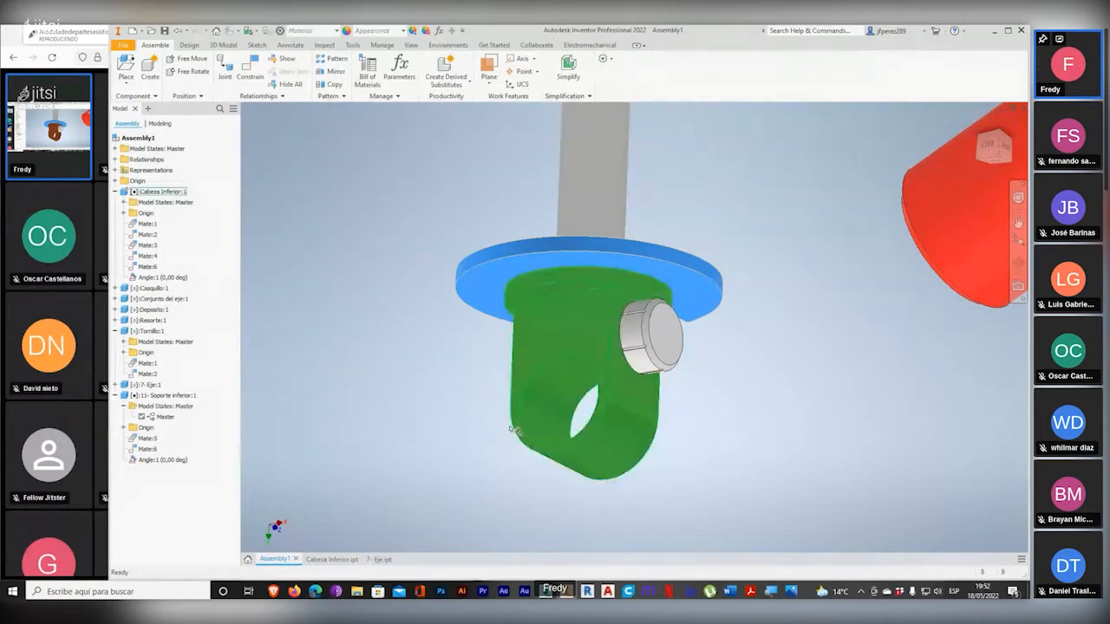
pyautogui.keyDown('shift'); pyautogui.moveTo(516, 434); pyautogui.dragTo(541, 434, button='middle'); pyautogui.keyUp('shift')
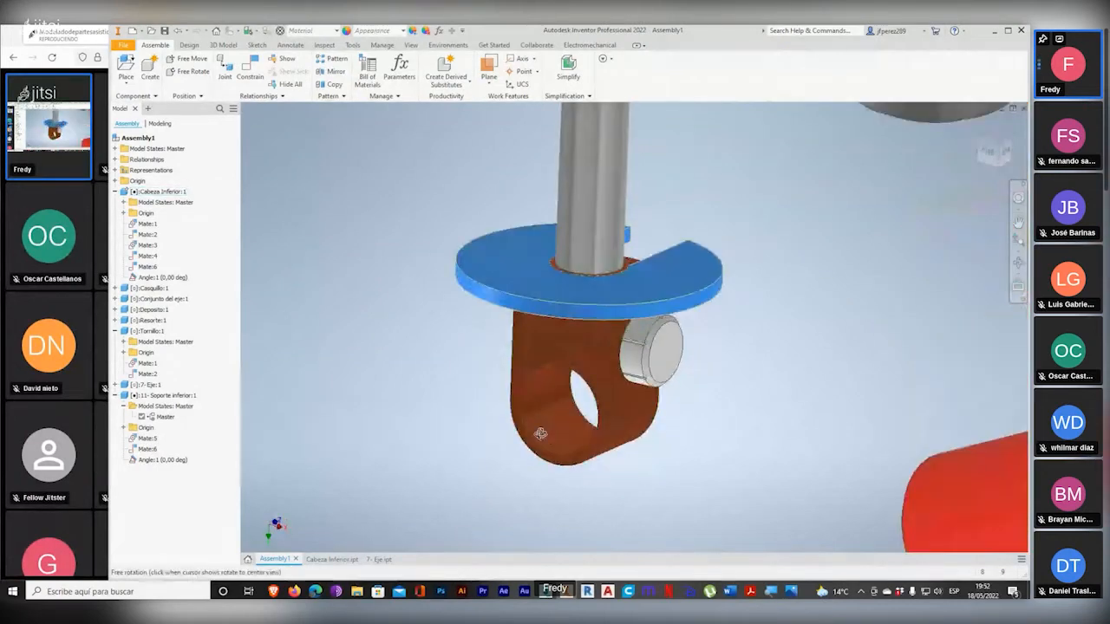
# Step: Switch to the Photos app and browse the suspension drawings to the Parachoques sheet, drawing number 8
pyautogui.moveTo(790, 591)
pyautogui.click(793, 529)
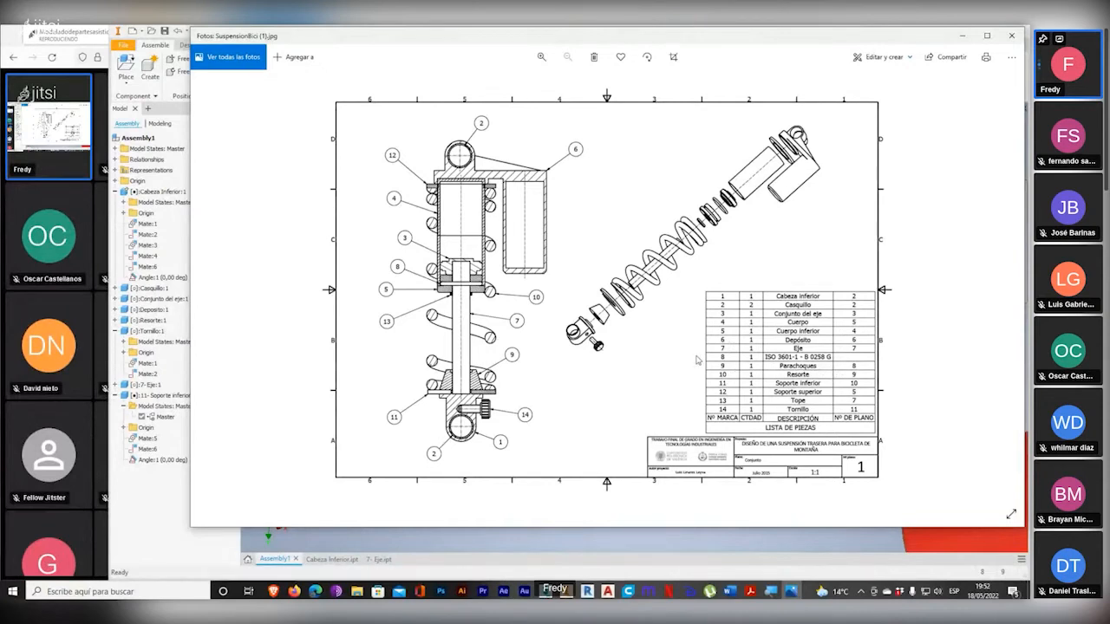
pyautogui.scroll(2, 698, 360)
pyautogui.scroll(-2, 686, 361)
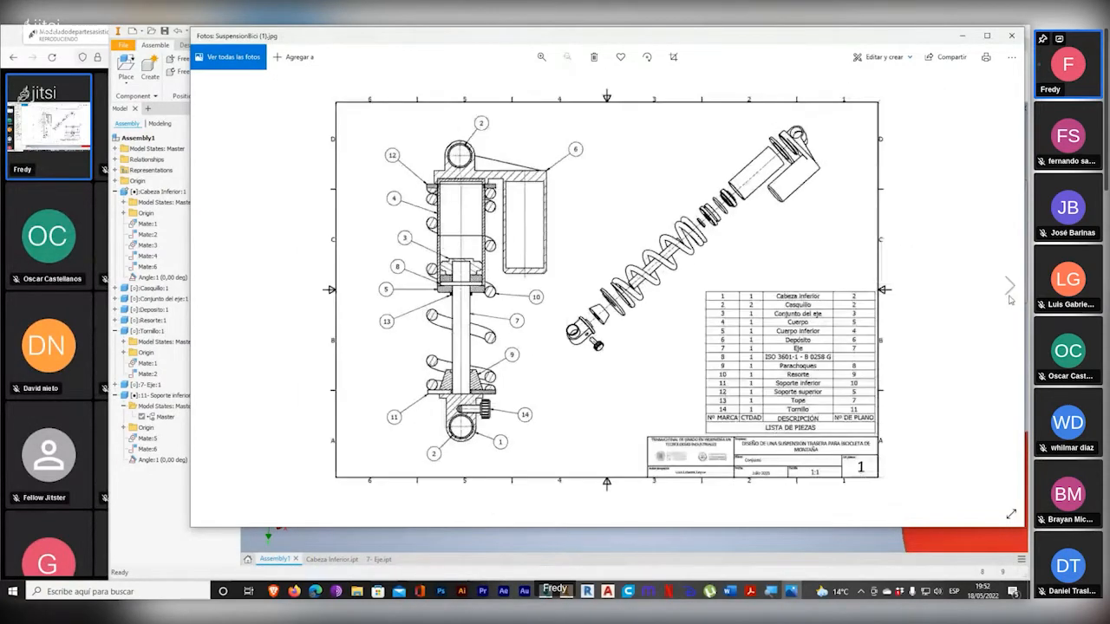
pyautogui.click(1011, 286)
pyautogui.click(1011, 286)
pyautogui.click(1010, 286)
pyautogui.click(1010, 286)
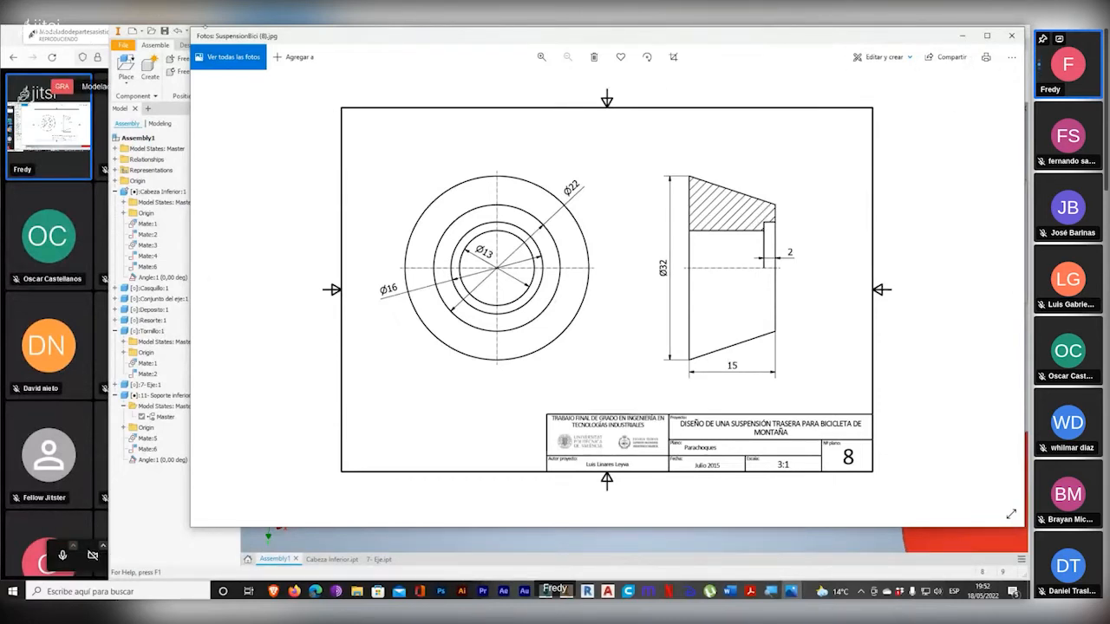
# Step: Return to the Inventor assembly and start a new in-place component named Parachoques
pyautogui.click(205, 26)
pyautogui.press('super+plus')
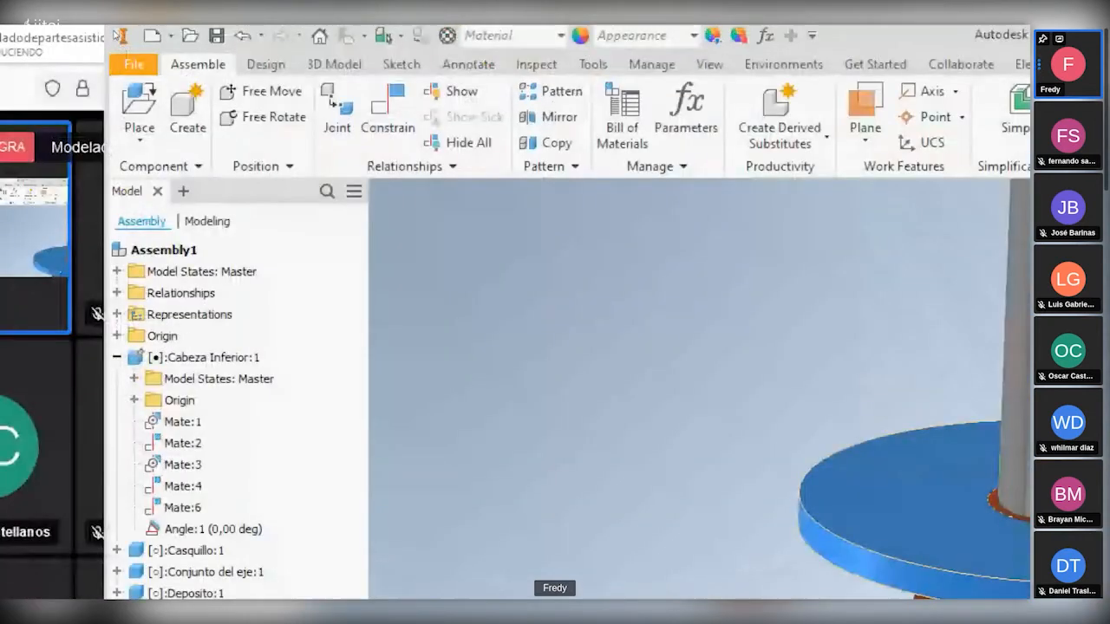
pyautogui.click(188, 108)
pyautogui.press('super+minus')
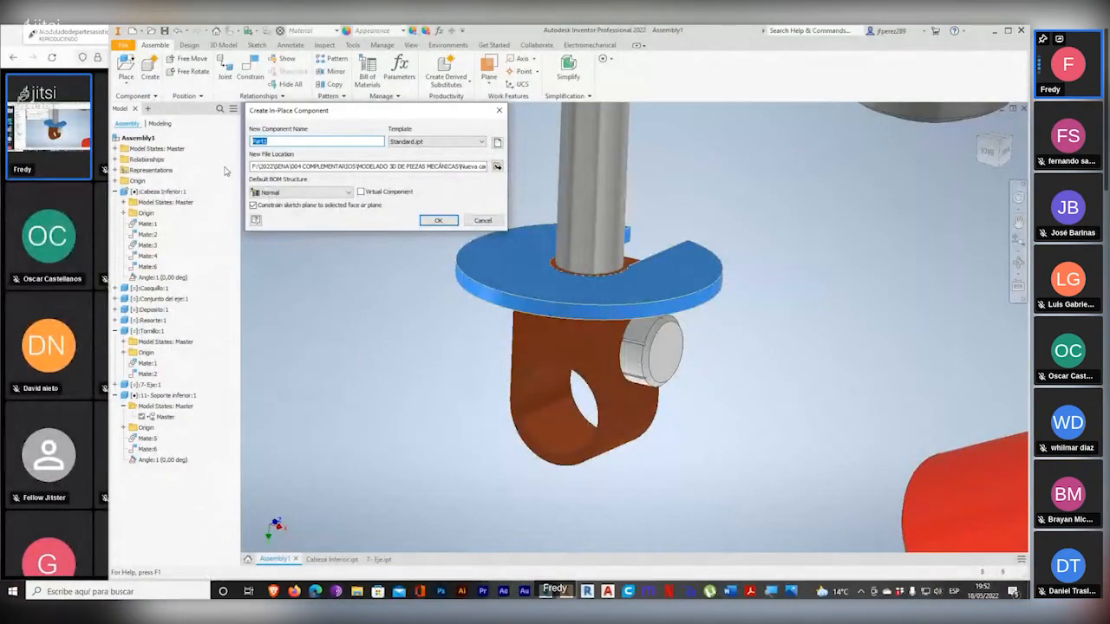
pyautogui.press('super+plus')
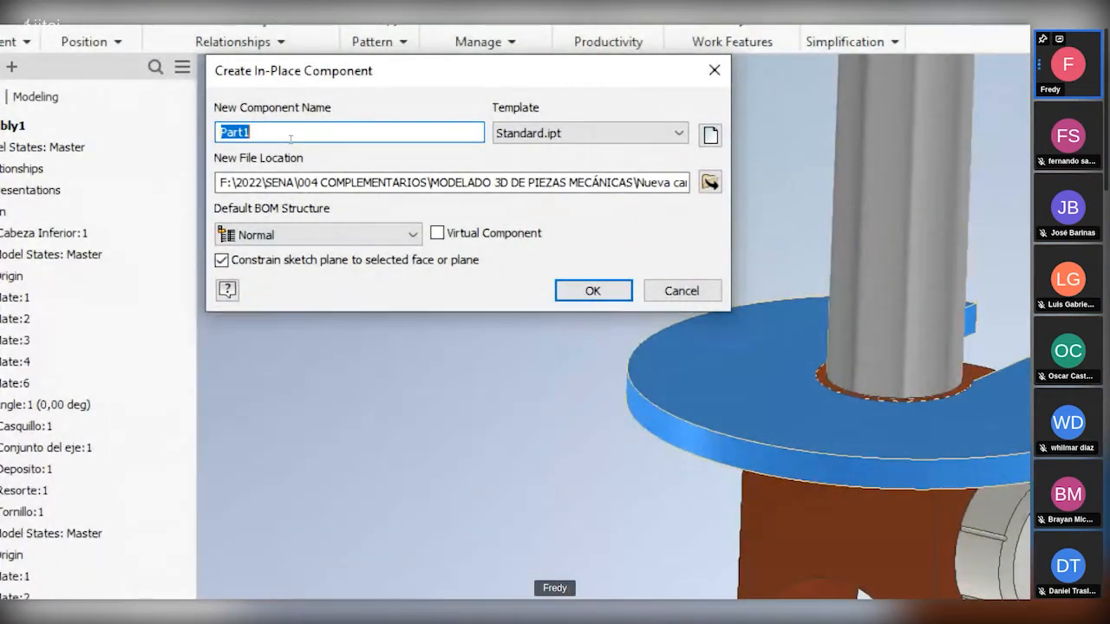
pyautogui.write('P')
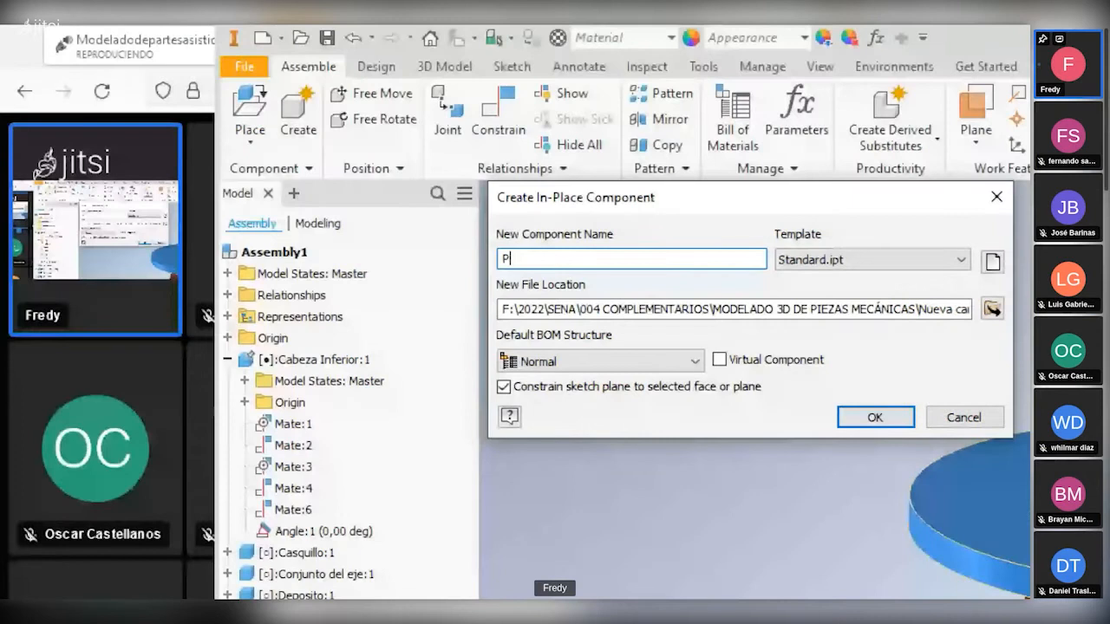
pyautogui.write('arachoques')
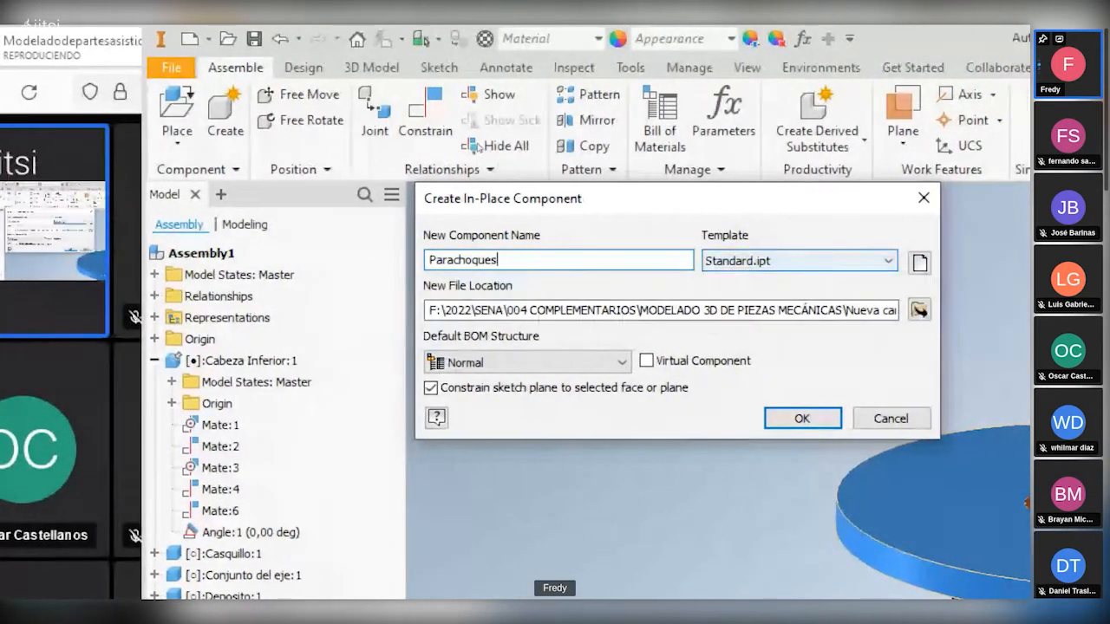
# Step: Review the templates and file location, keep Standard.ipt and the nested Nueva carpeta folder, and create the part
pyautogui.click(902, 261)
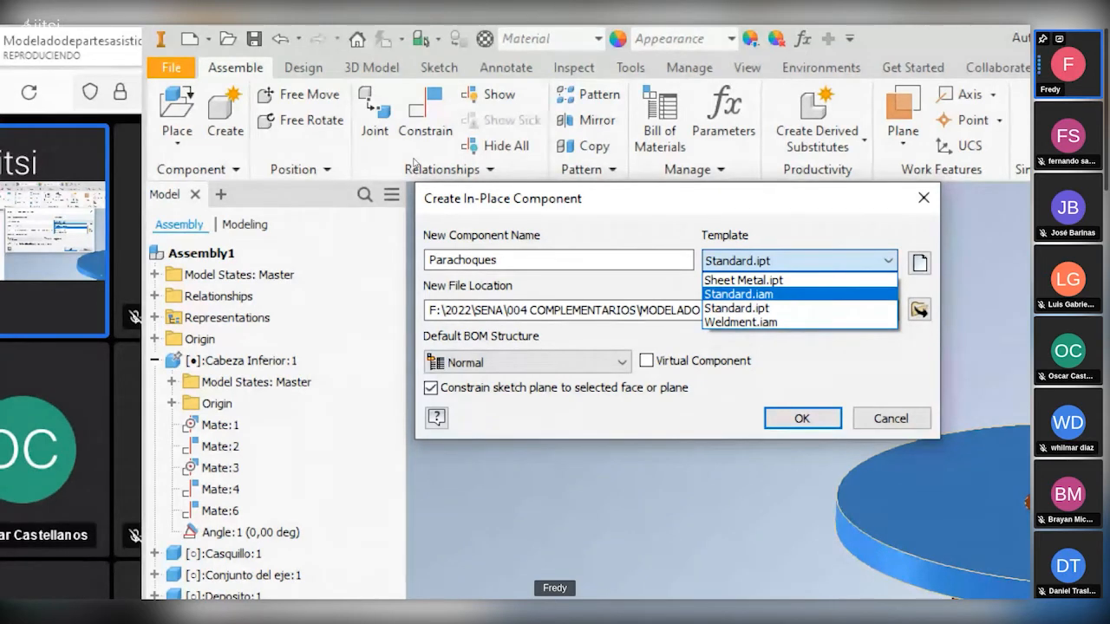
pyautogui.click(788, 231)
pyautogui.click(825, 261)
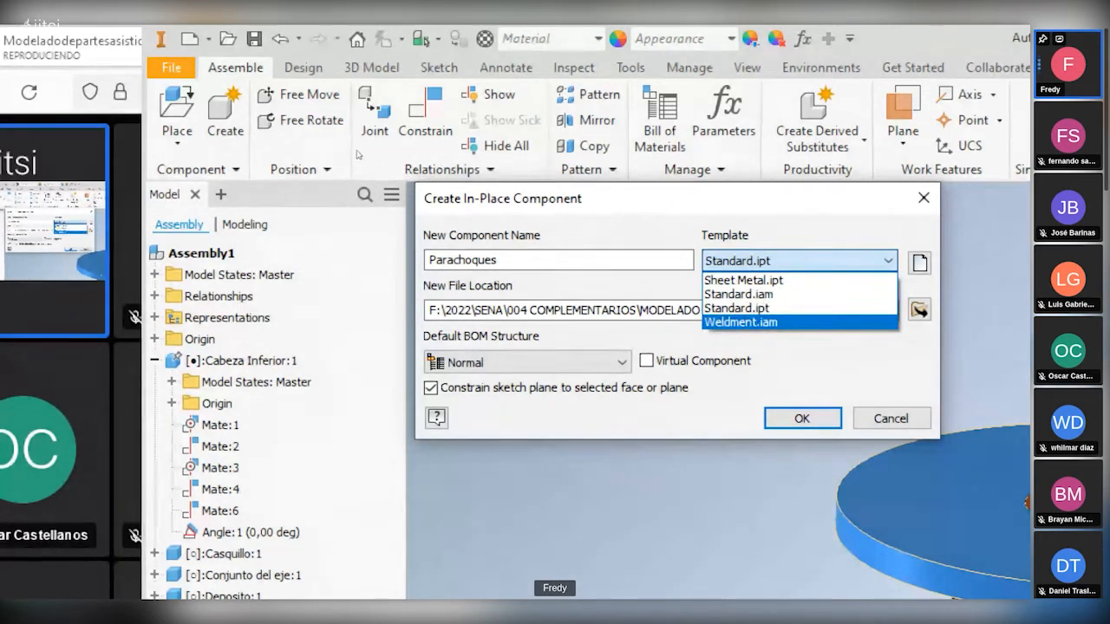
pyautogui.click(714, 265)
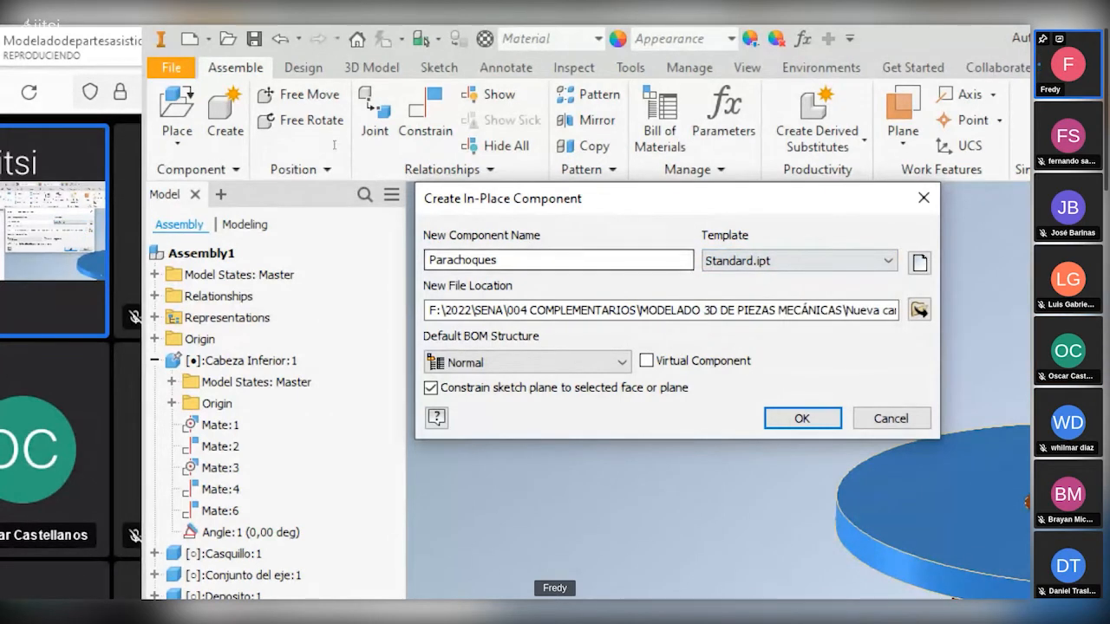
pyautogui.moveTo(677, 310); pyautogui.dragTo(894, 311)
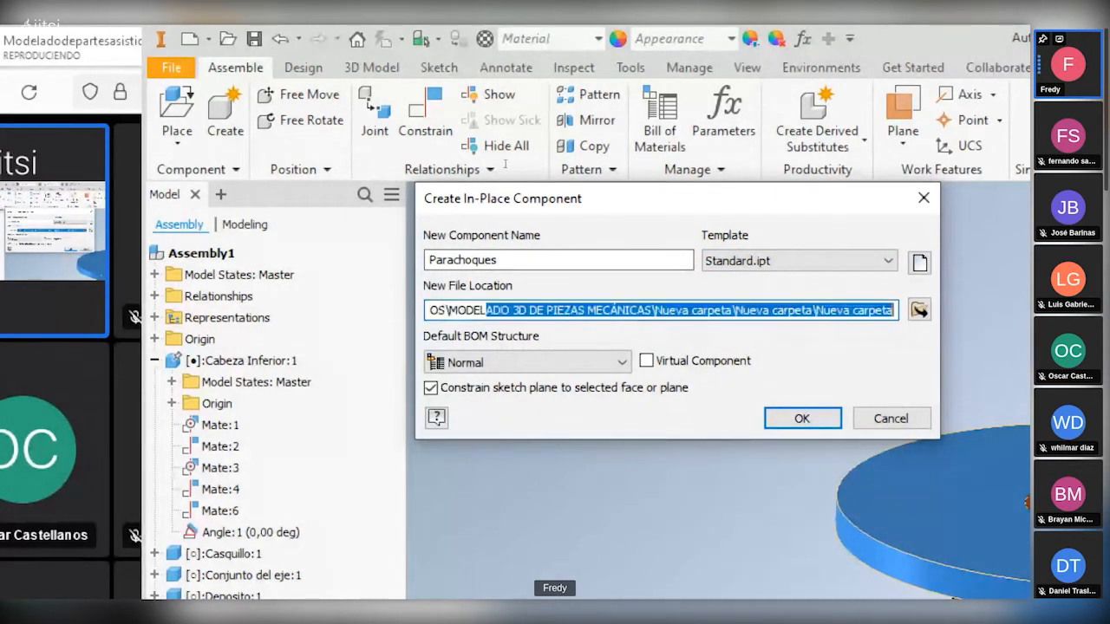
pyautogui.moveTo(494, 310); pyautogui.dragTo(890, 310)
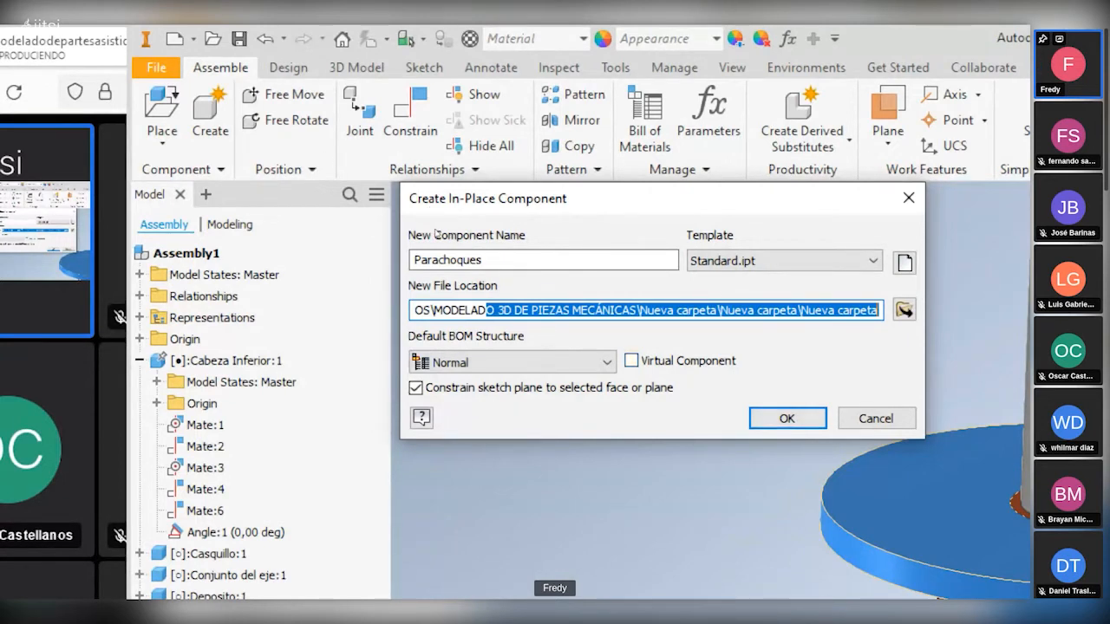
pyautogui.press('Return')
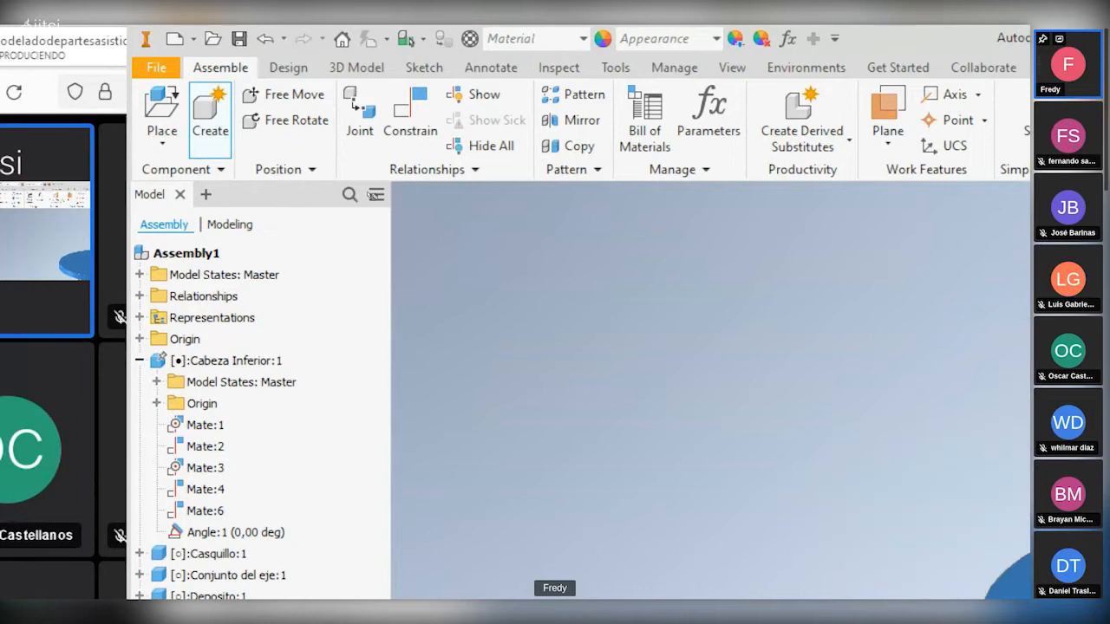
# Step: Place the new Parachoques part on the flat face of the brown Cabeza Inferior
pyautogui.press('alt')
pyautogui.keyDown('ctrl'); pyautogui.keyDown('alt'); pyautogui.scroll(-2, 351, 199); pyautogui.keyUp('alt'); pyautogui.keyUp('ctrl')
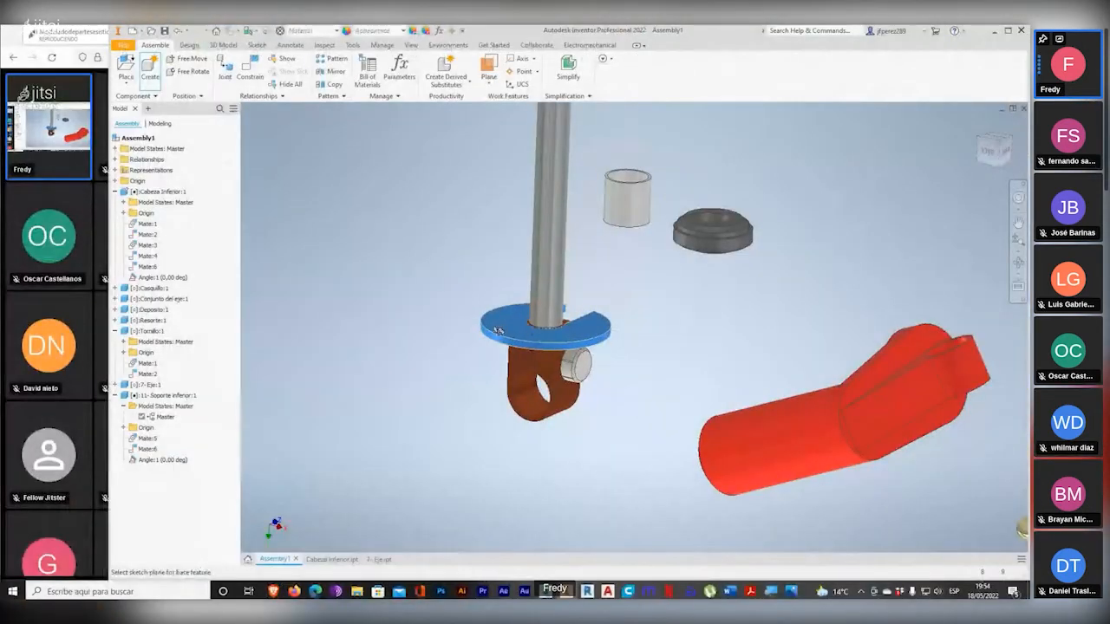
pyautogui.scroll(-4, 594, 327)
pyautogui.scroll(-2, 570, 310)
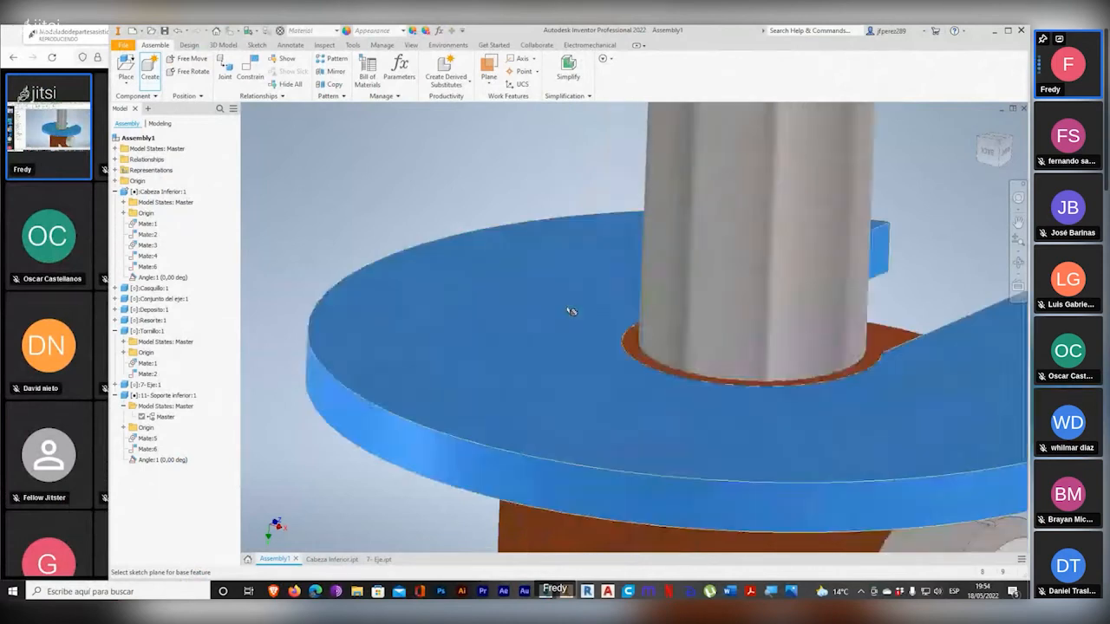
pyautogui.scroll(4, 572, 364)
pyautogui.scroll(2, 503, 322)
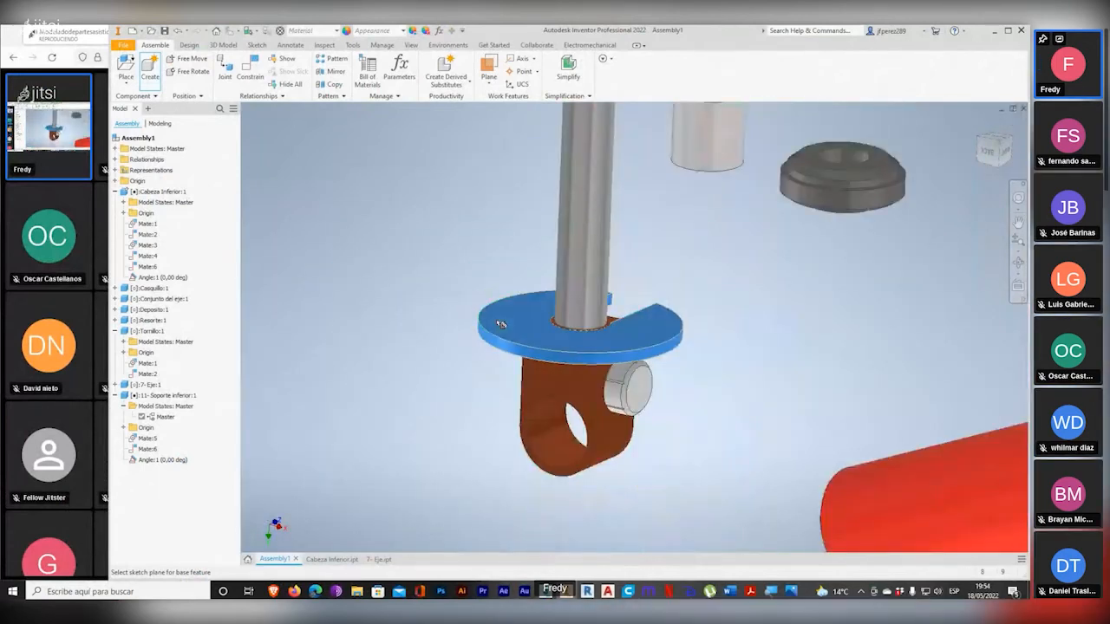
pyautogui.moveTo(608, 320); pyautogui.dragTo(570, 421, button='middle')
pyautogui.scroll(3, 569, 420)
pyautogui.moveTo(593, 377); pyautogui.dragTo(580, 294, button='middle')
pyautogui.scroll(-4, 548, 454)
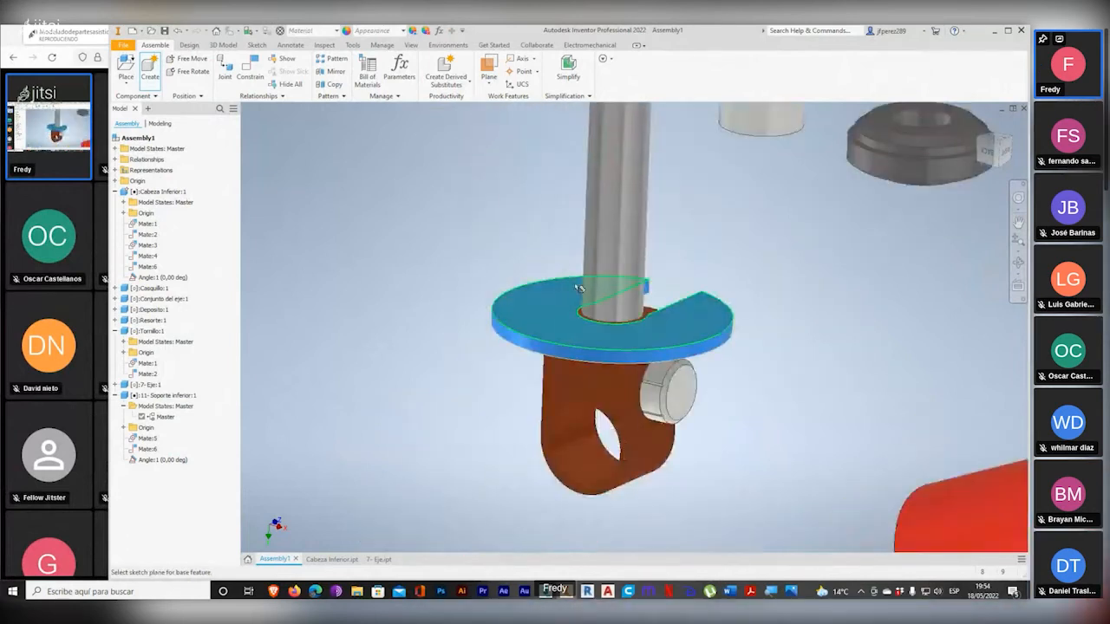
pyautogui.click(588, 387)
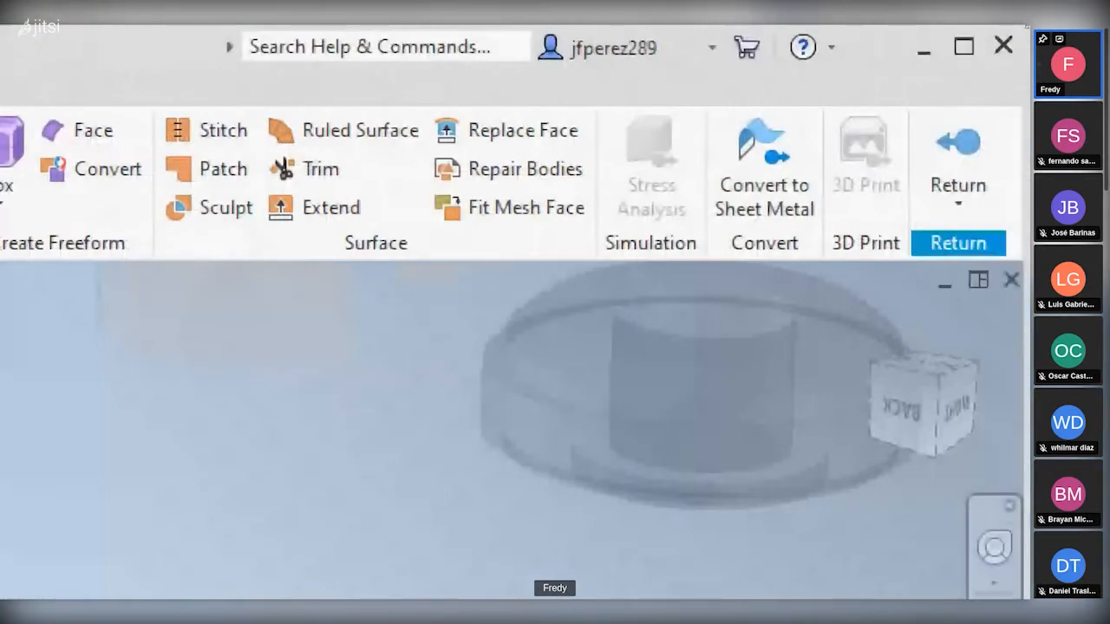
# Step: Start a 2D sketch in Parachoques on the origin plane parallel to the face with the large round hole
pyautogui.press('super+minus')
pyautogui.press('super+minus')
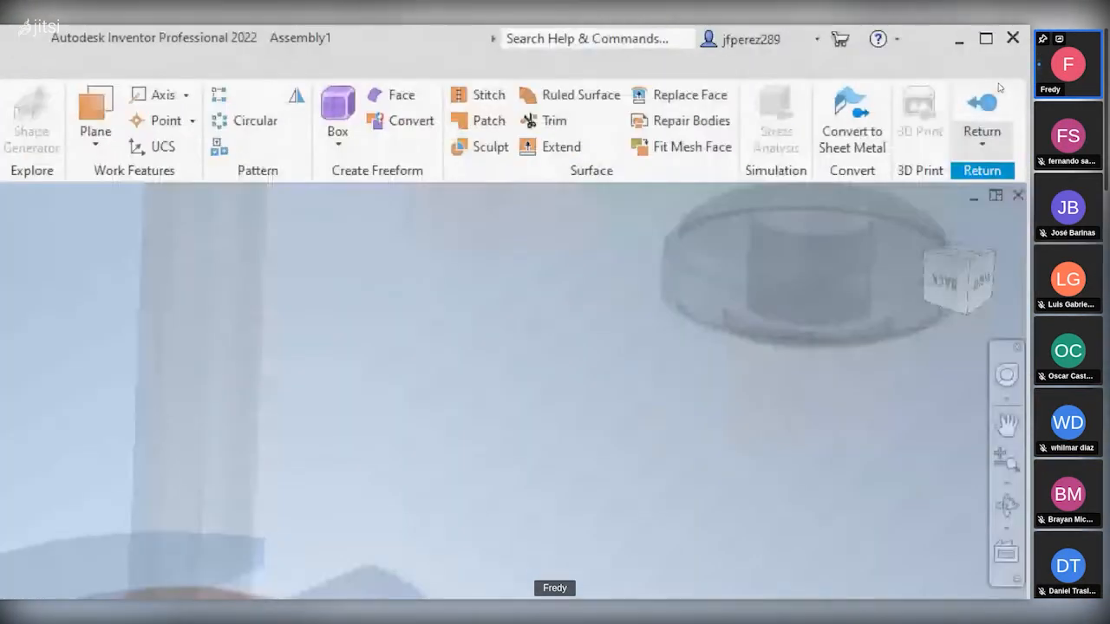
pyautogui.click(132, 65)
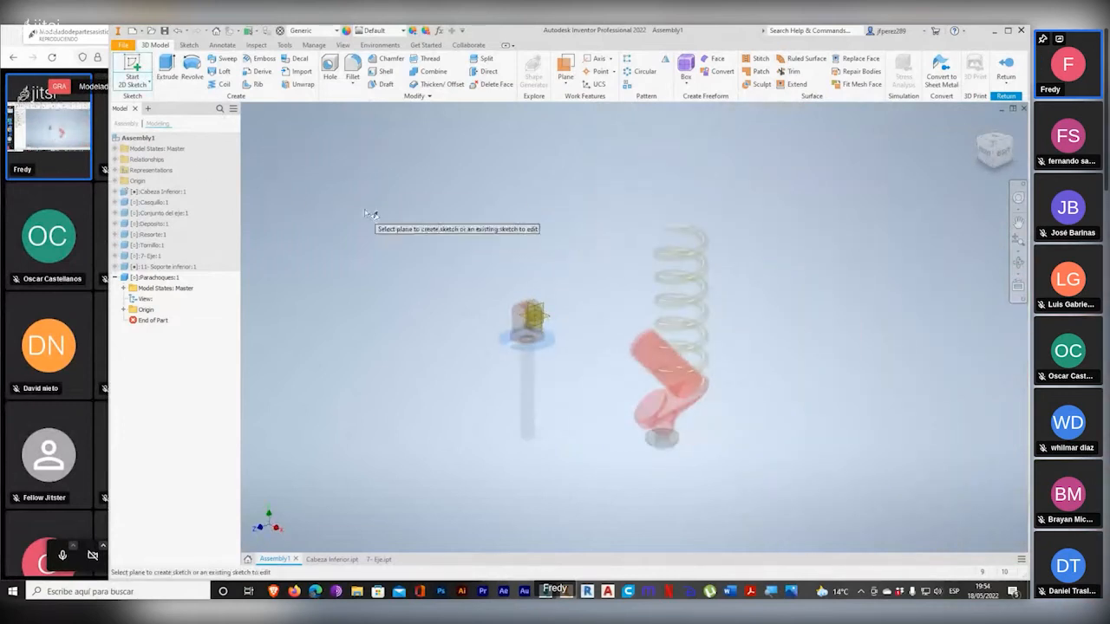
pyautogui.scroll(5, 555, 355)
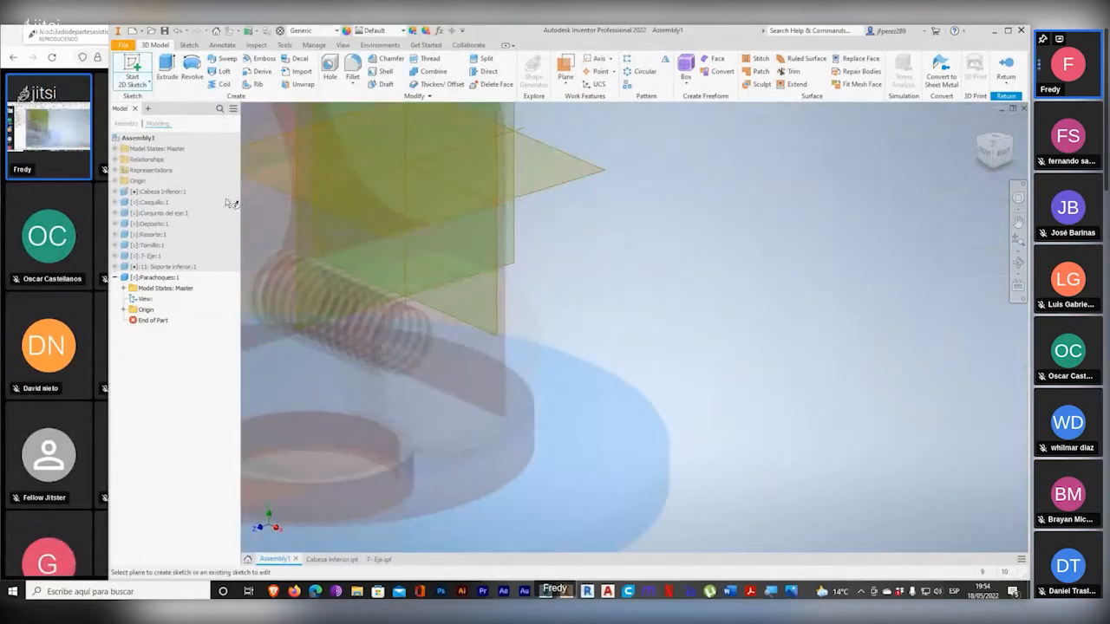
pyautogui.moveTo(554, 212); pyautogui.dragTo(700, 411, button='middle')
pyautogui.click(640, 287)
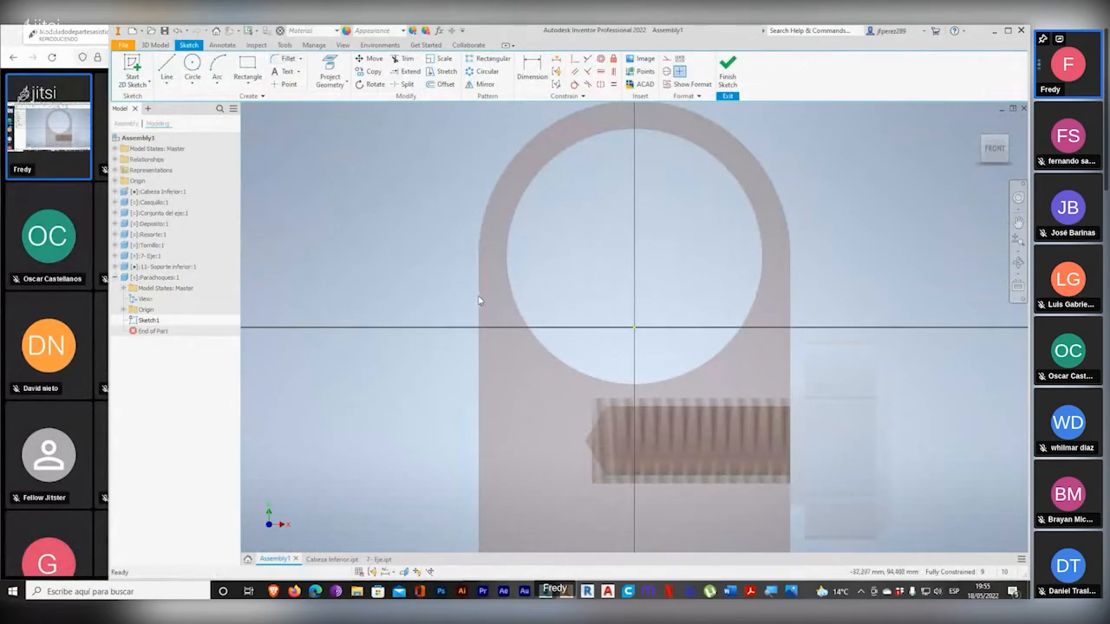
# Step: Consult the Parachoques drawing in Photos and draw a 16 mm horizontal line from the sketch origin
pyautogui.hotkey('alt', 'Tab')
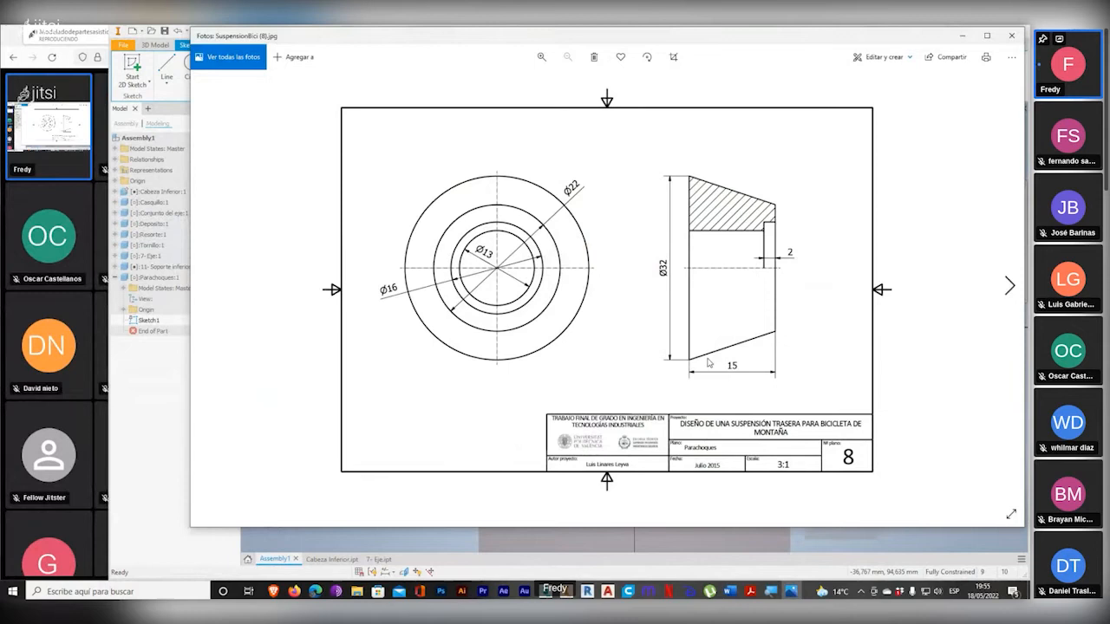
pyautogui.hotkey('alt', 'Tab')
pyautogui.press('l')
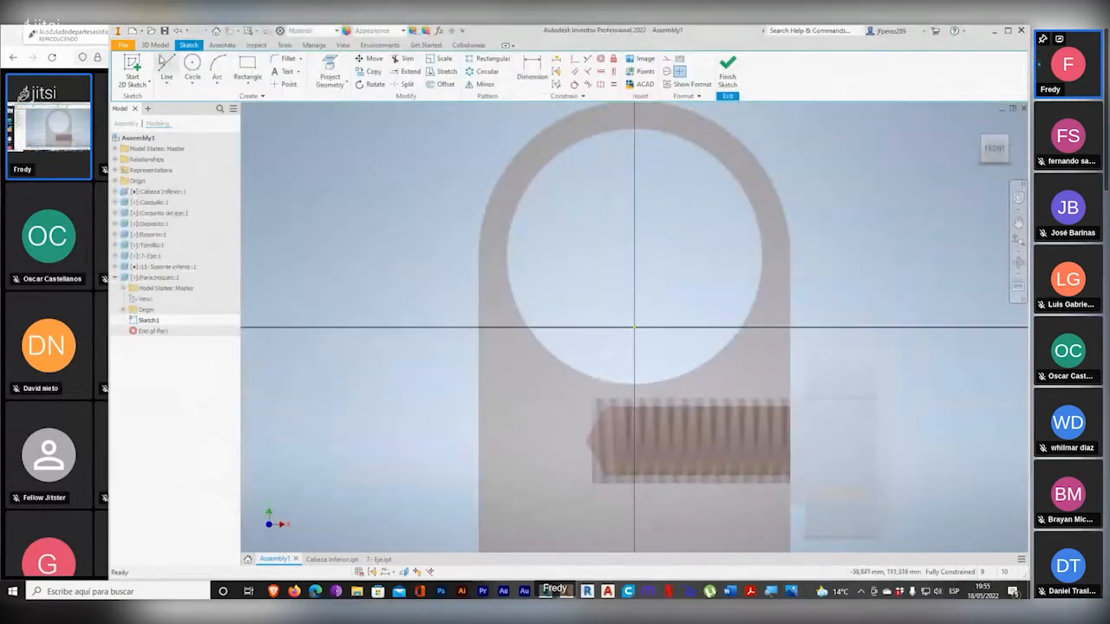
pyautogui.click(633, 328)
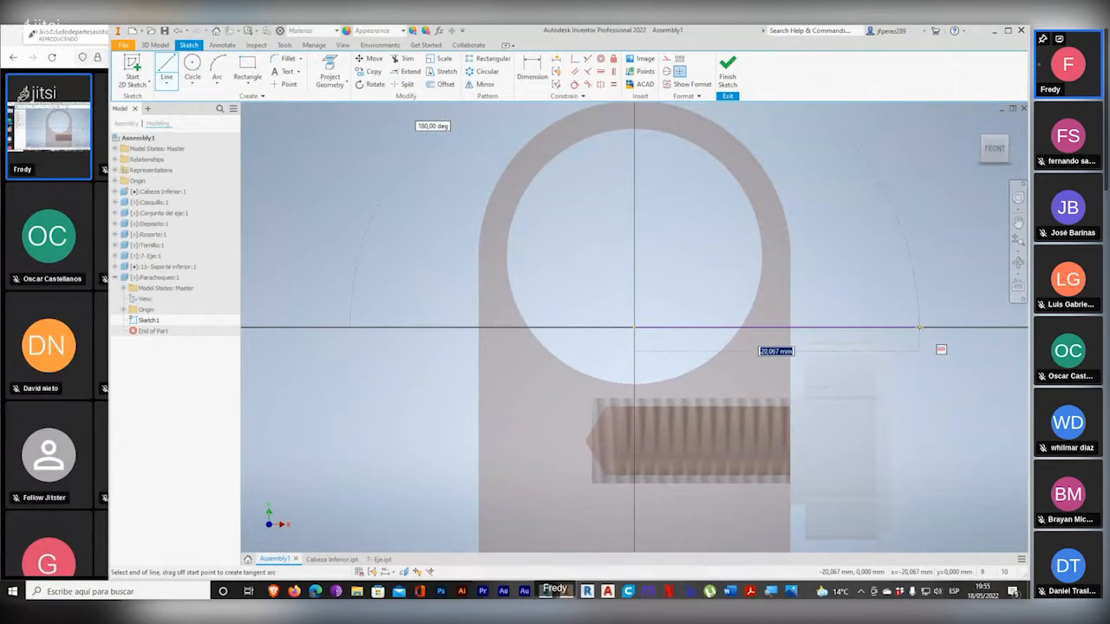
pyautogui.moveTo(939, 347); pyautogui.dragTo(766, 361, button='middle')
pyautogui.hotkey('alt', 'Tab')
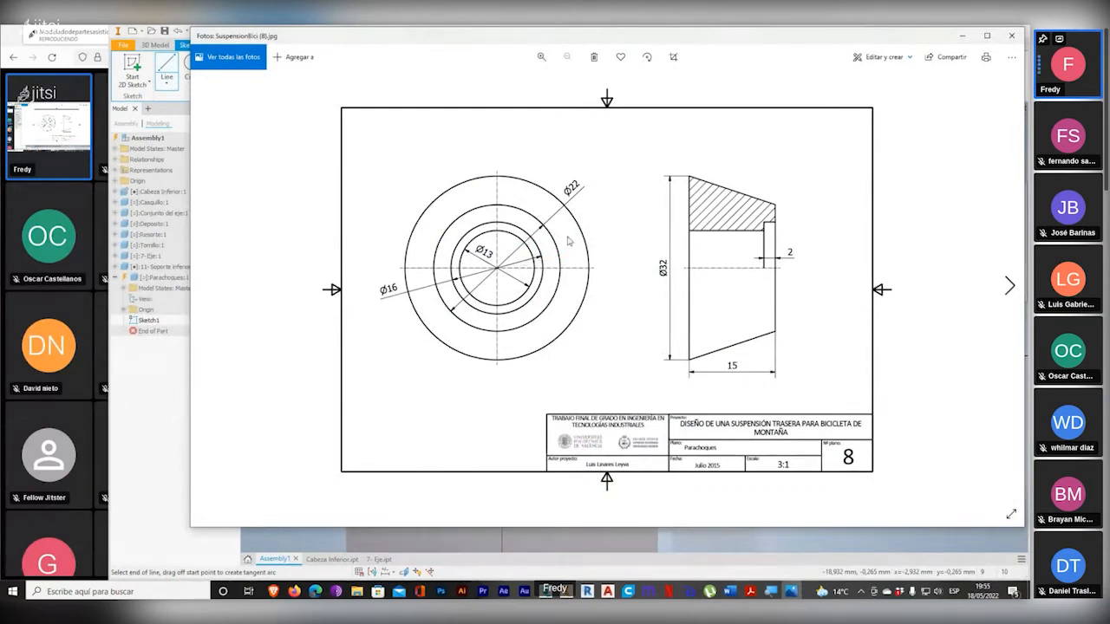
pyautogui.hotkey('alt', 'Tab')
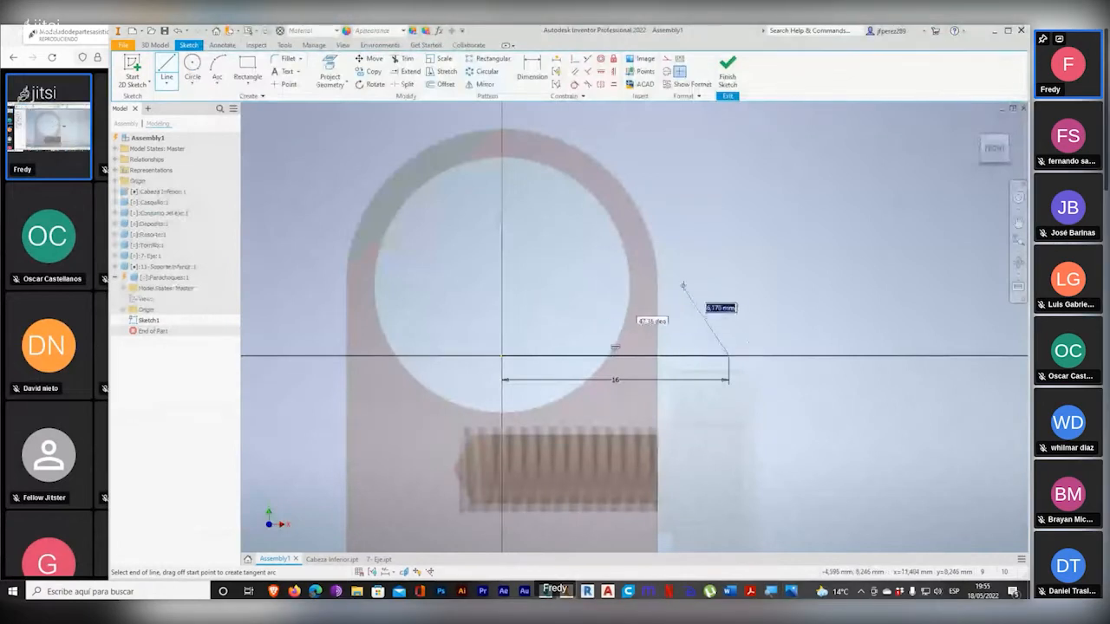
# Step: Continue the profile with a slanted side about 10 mm high, a short top edge, an inner step and a vertical line past the base line
pyautogui.click(670, 209)
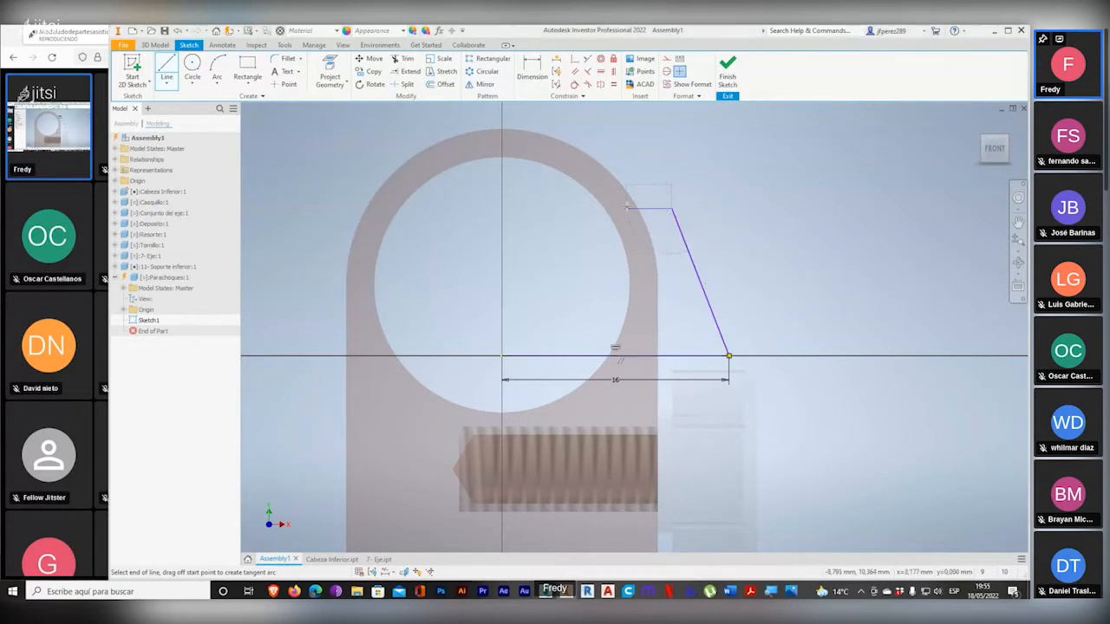
pyautogui.hotkey('alt', 'Tab')
pyautogui.hotkey('alt', 'Tab')
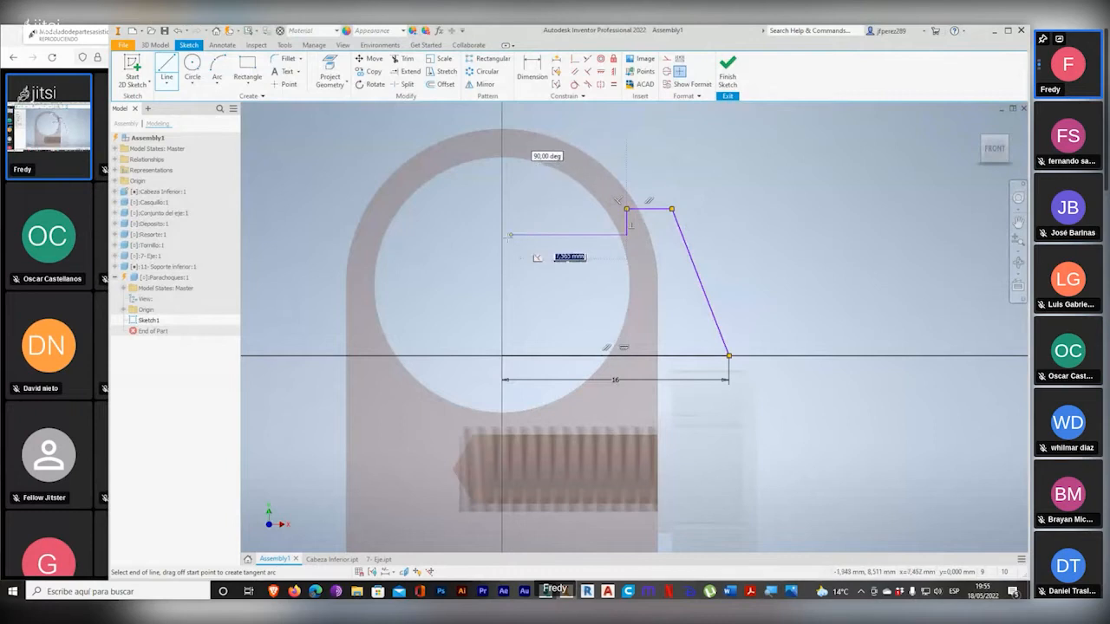
pyautogui.hotkey('alt', 'Tab')
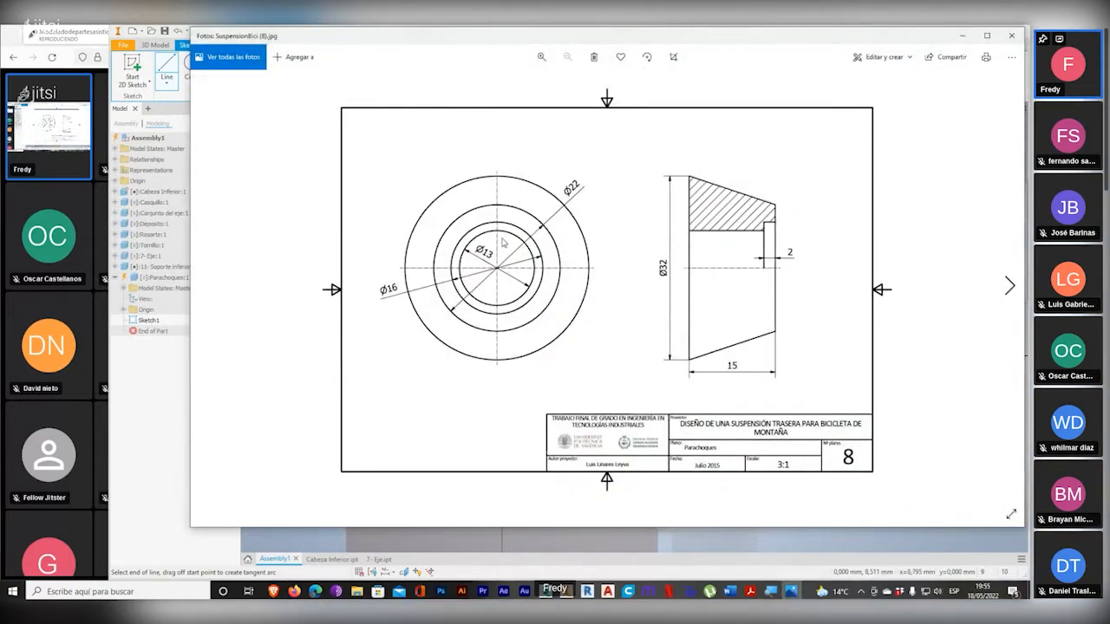
pyautogui.hotkey('alt', 'Tab')
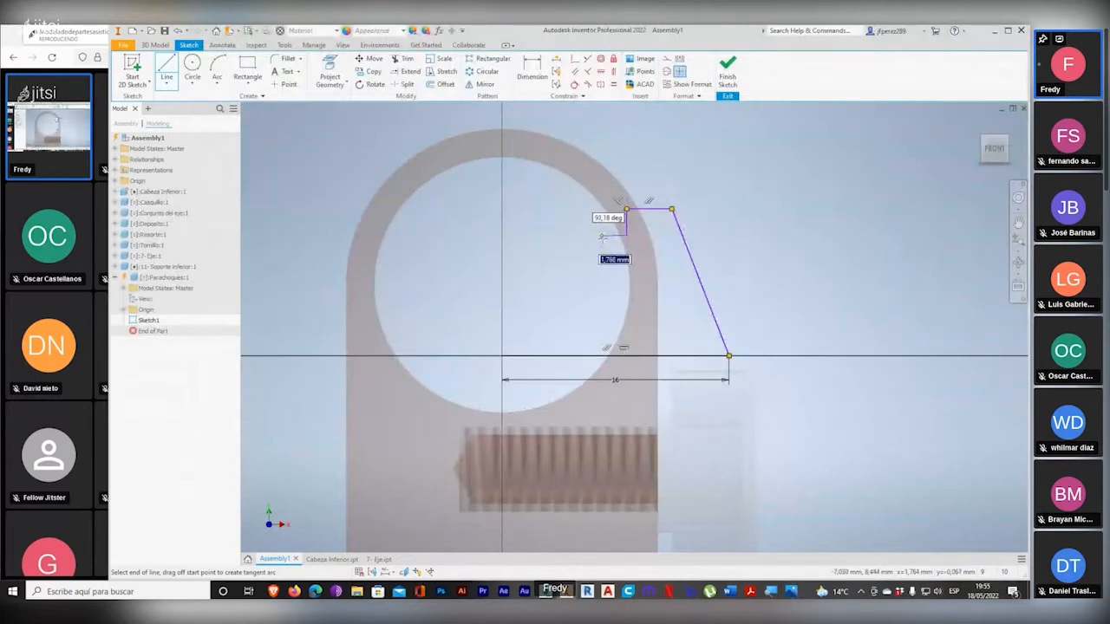
pyautogui.click(583, 234)
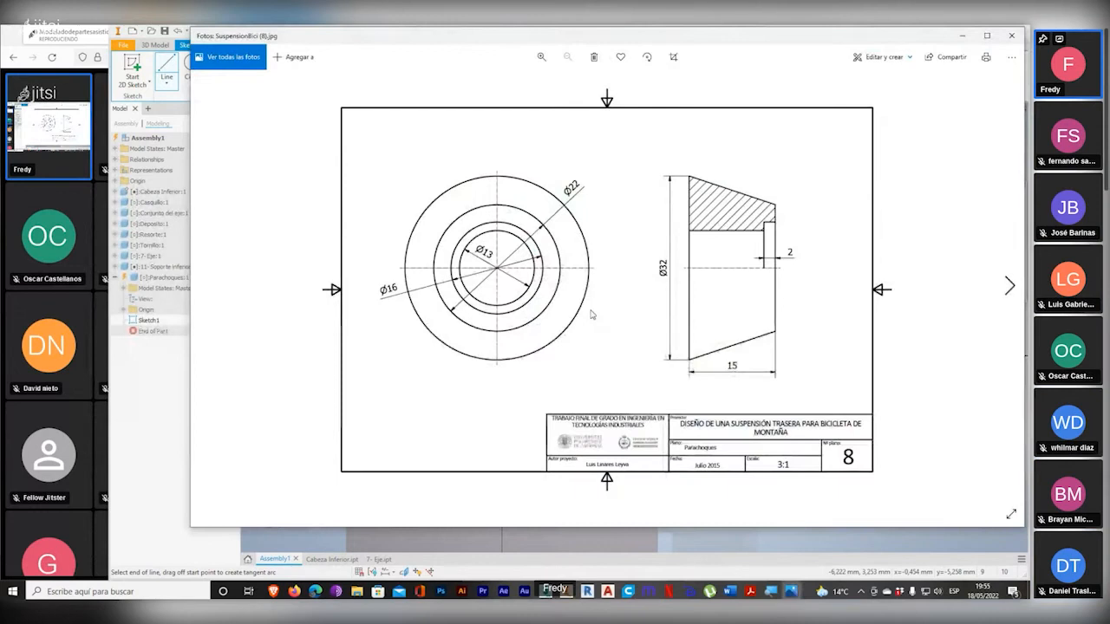
pyautogui.hotkey('alt', 'Tab')
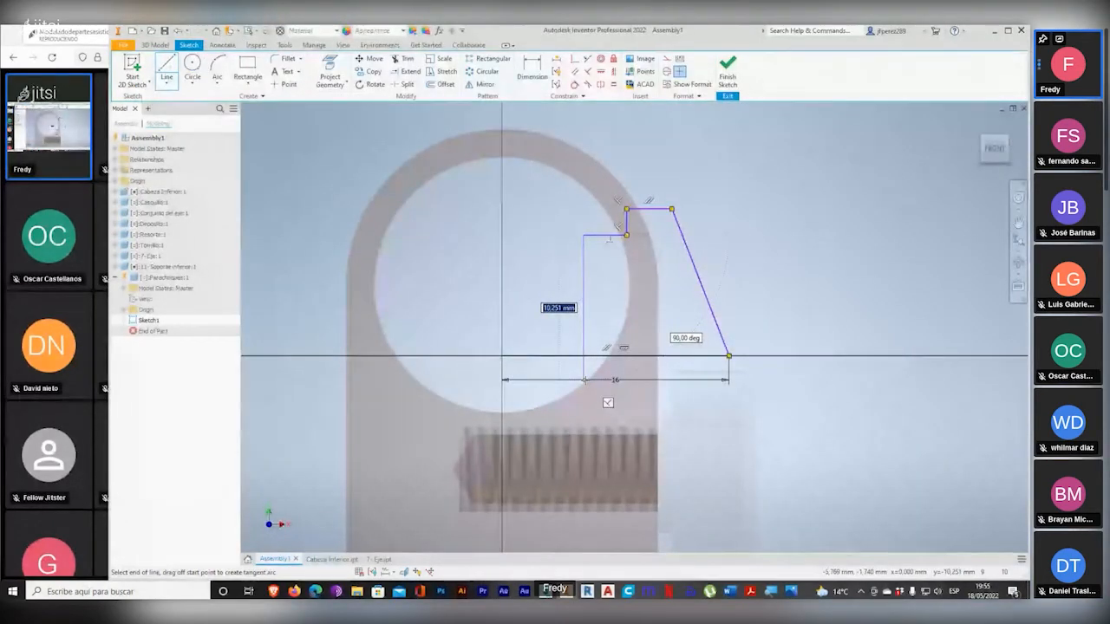
pyautogui.click(583, 380)
pyautogui.press('Escape')
# Step: Align the inner vertical line's lower endpoint horizontally with the base corner and close the profile with a bottom line
pyautogui.click(544, 195)
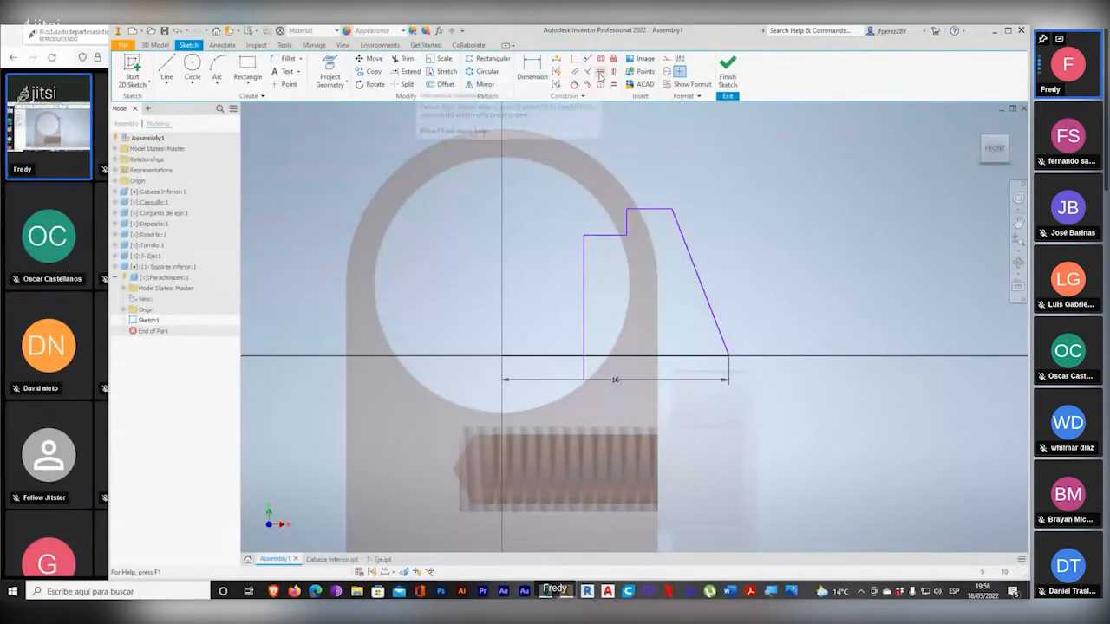
pyautogui.click(600, 77)
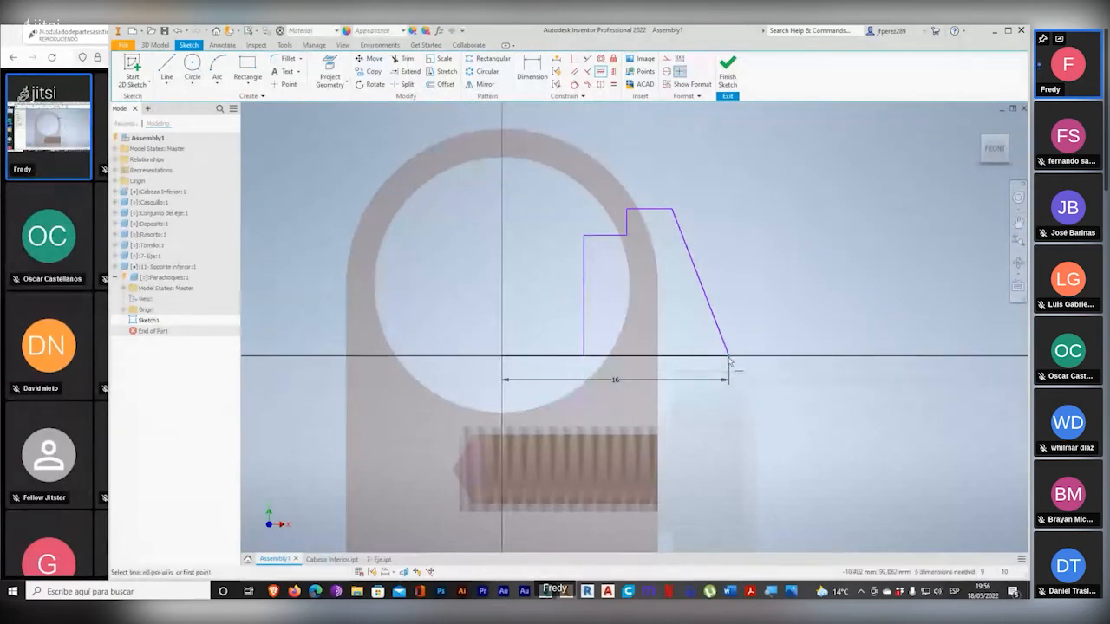
pyautogui.click(167, 66)
pyautogui.click(584, 355)
pyautogui.click(728, 356)
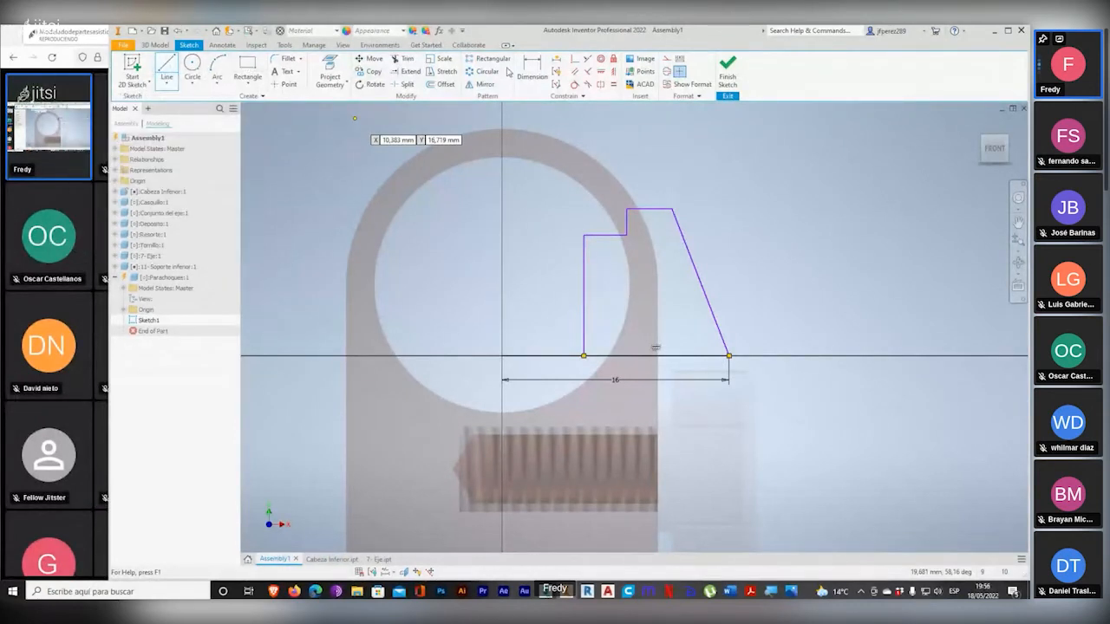
# Step: Check the Parachoques drawing in Photos and dimension the profile's height between the base line and top edge as 15 mm
pyautogui.click(542, 71)
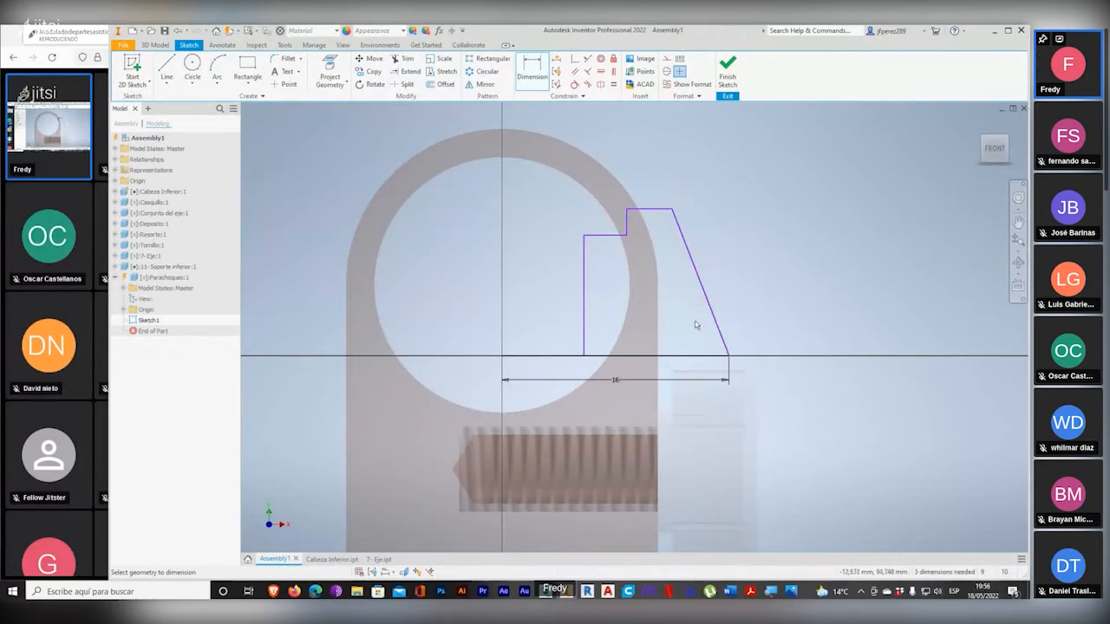
pyautogui.click(684, 357)
pyautogui.click(657, 209)
pyautogui.hotkey('alt', 'Tab')
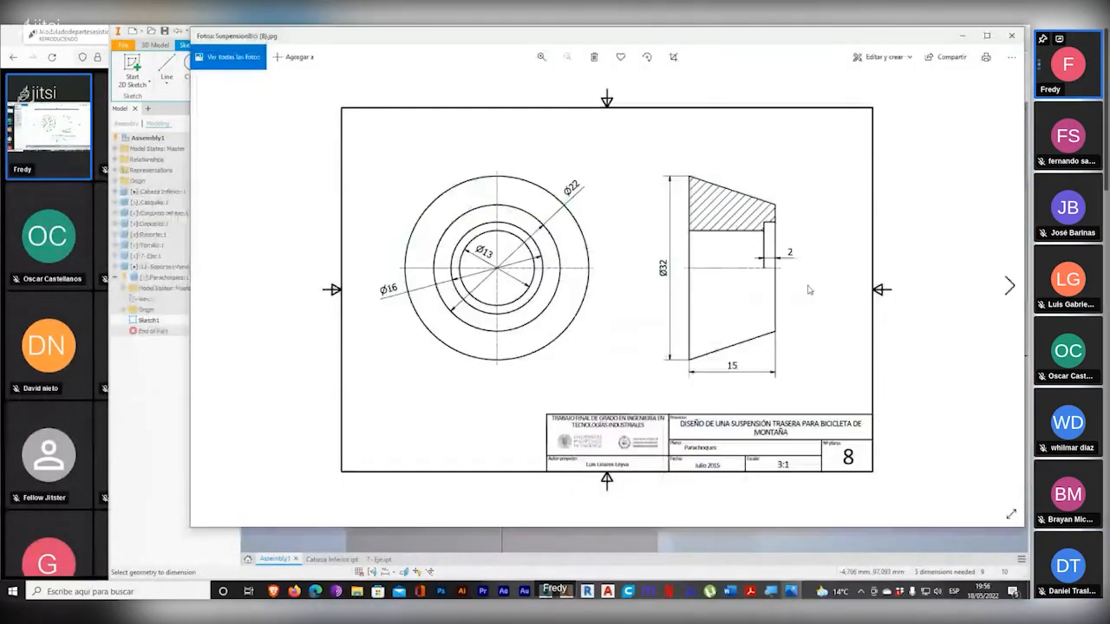
pyautogui.hotkey('alt', 'Tab')
pyautogui.click(806, 291)
pyautogui.write('15')
pyautogui.press('Return')
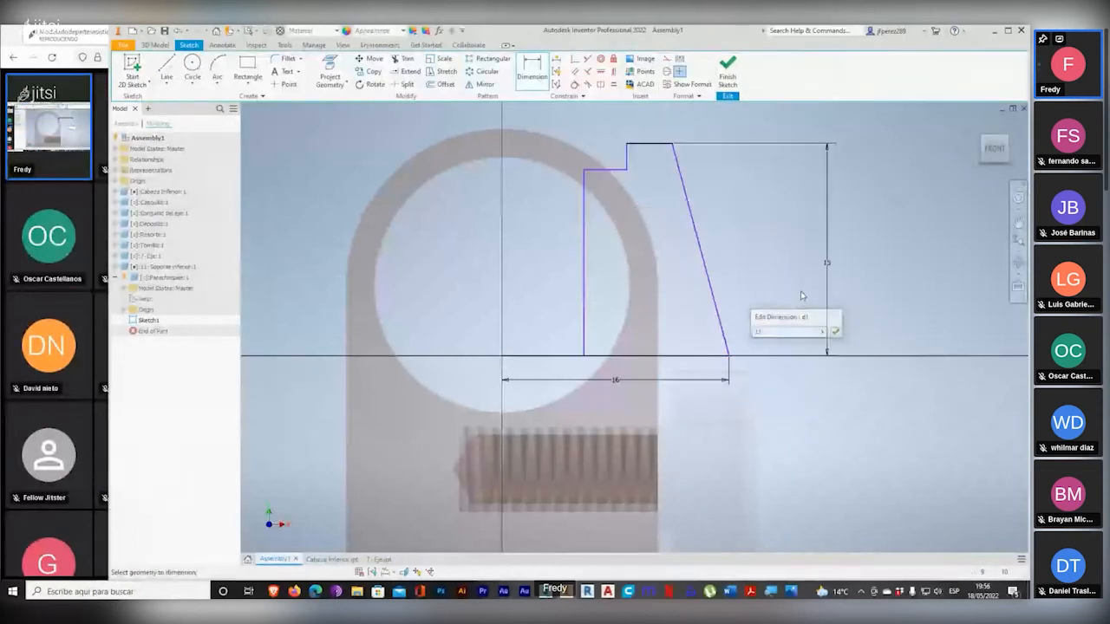
# Step: Check the drawing's diameters and dimension the top outer corner at 11 mm horizontally from the sketch origin
pyautogui.hotkey('alt', 'Tab')
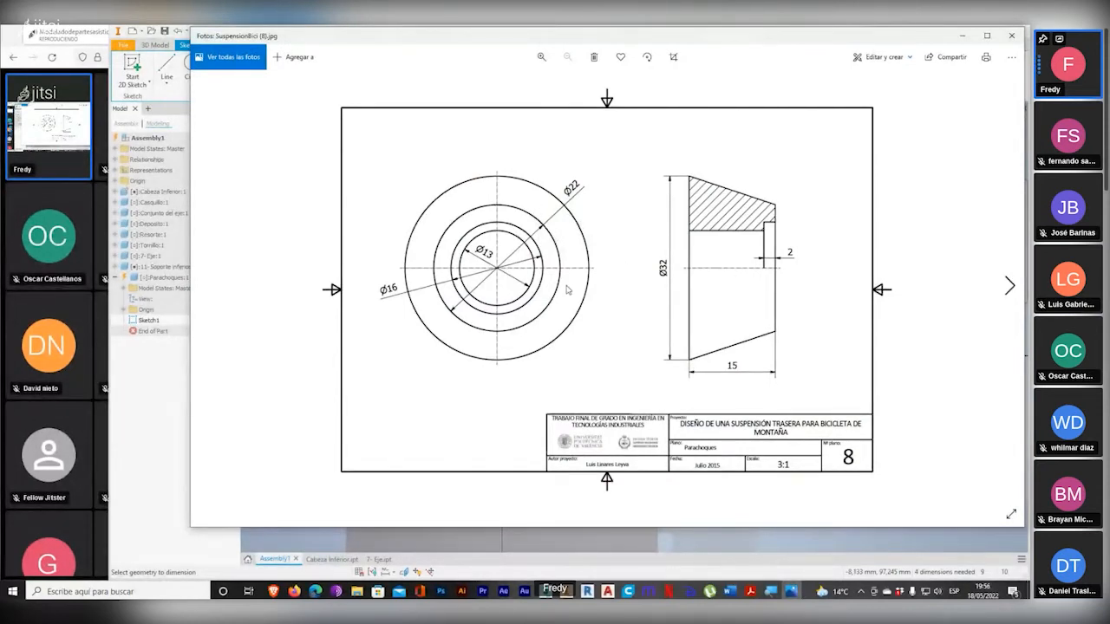
pyautogui.hotkey('alt', 'Tab')
pyautogui.moveTo(603, 245); pyautogui.dragTo(603, 304, button='middle')
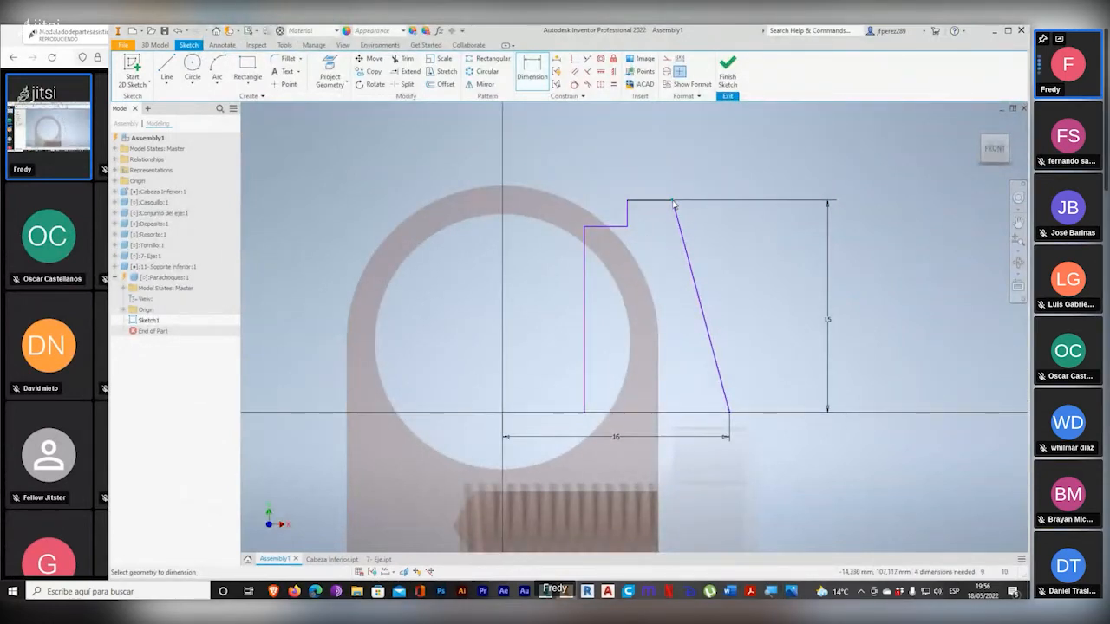
pyautogui.click(504, 415)
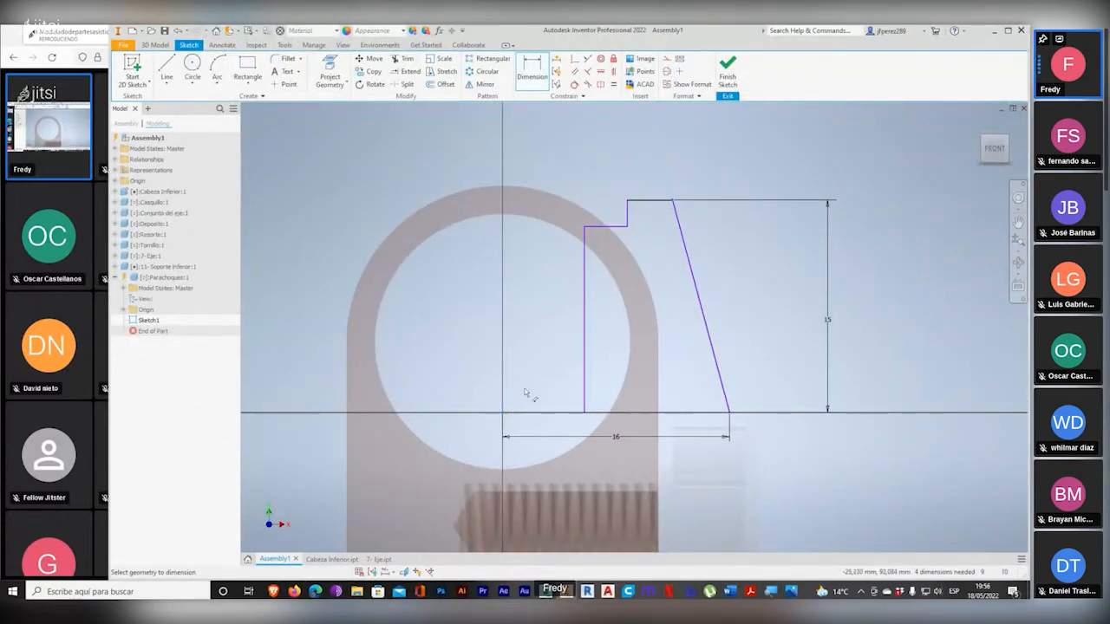
pyautogui.click(577, 143)
pyautogui.write('11')
pyautogui.press('Return')
# Step: Consult the drawing and dimension the short vertical line of the step at 8 mm from the sketch origin
pyautogui.hotkey('alt', 'Tab')
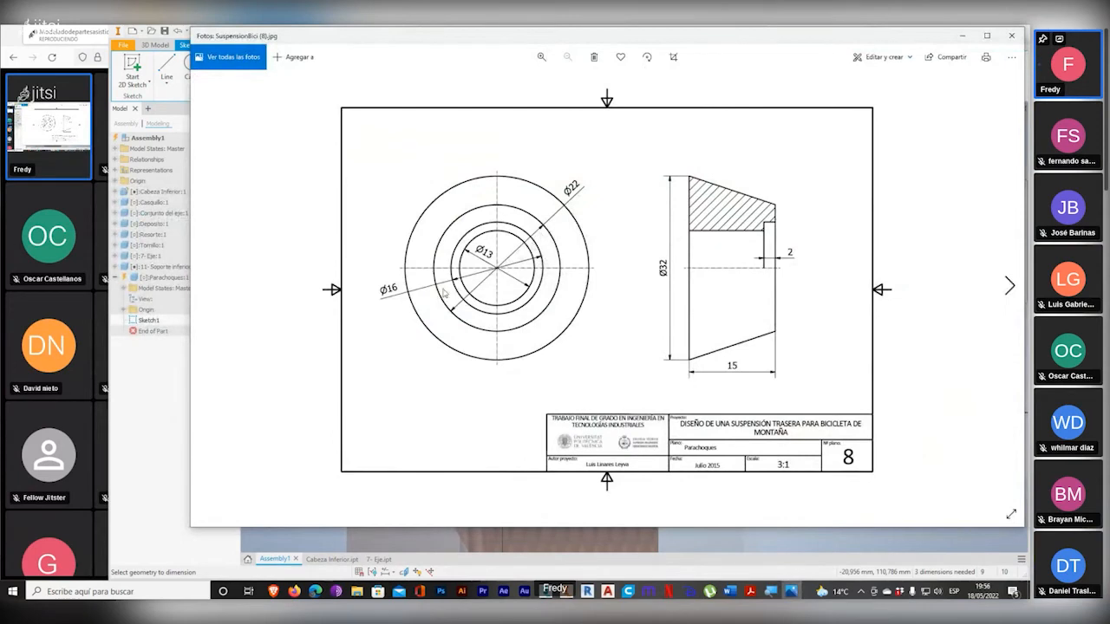
pyautogui.hotkey('alt', 'Tab')
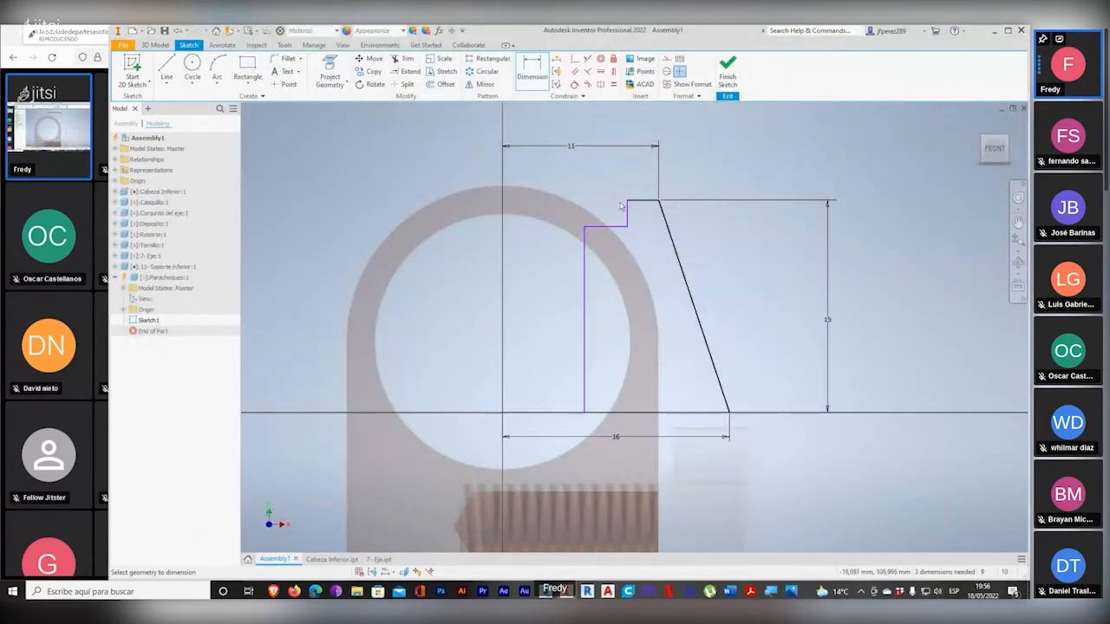
pyautogui.click(501, 416)
pyautogui.click(563, 171)
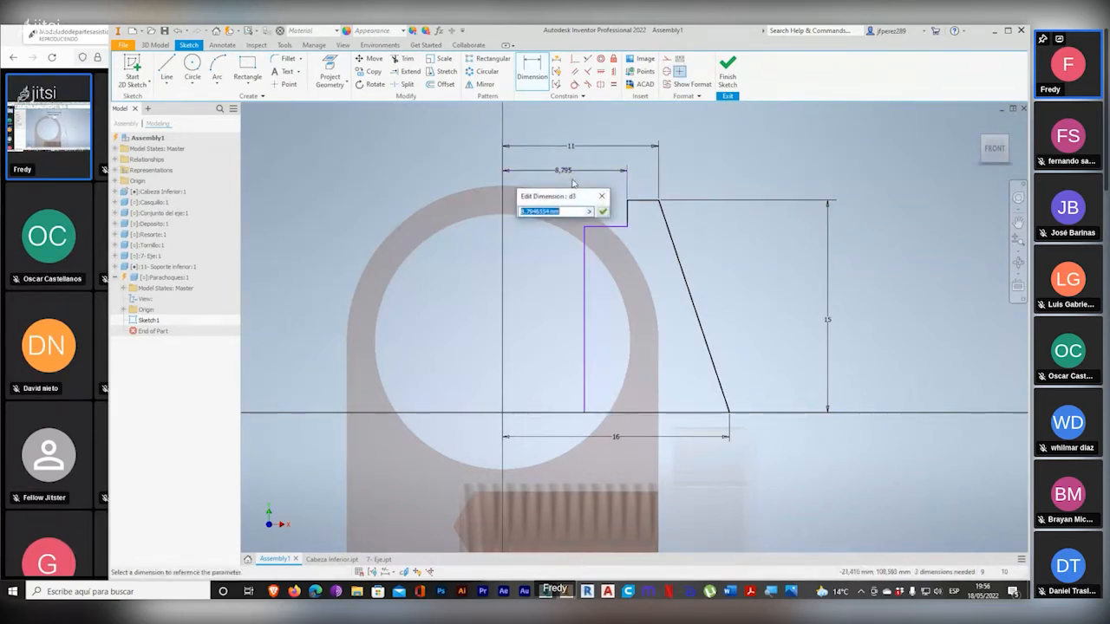
pyautogui.press('Return')
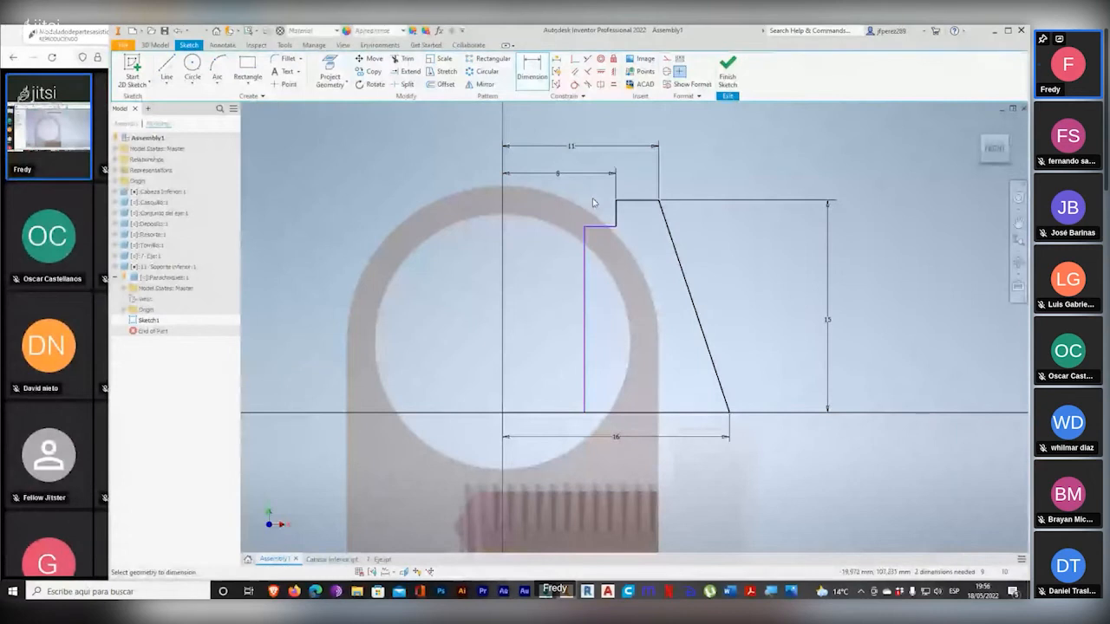
# Step: Consult the drawing and dimension the long inner vertical line at 6.5 mm from the sketch origin
pyautogui.hotkey('alt', 'Tab')
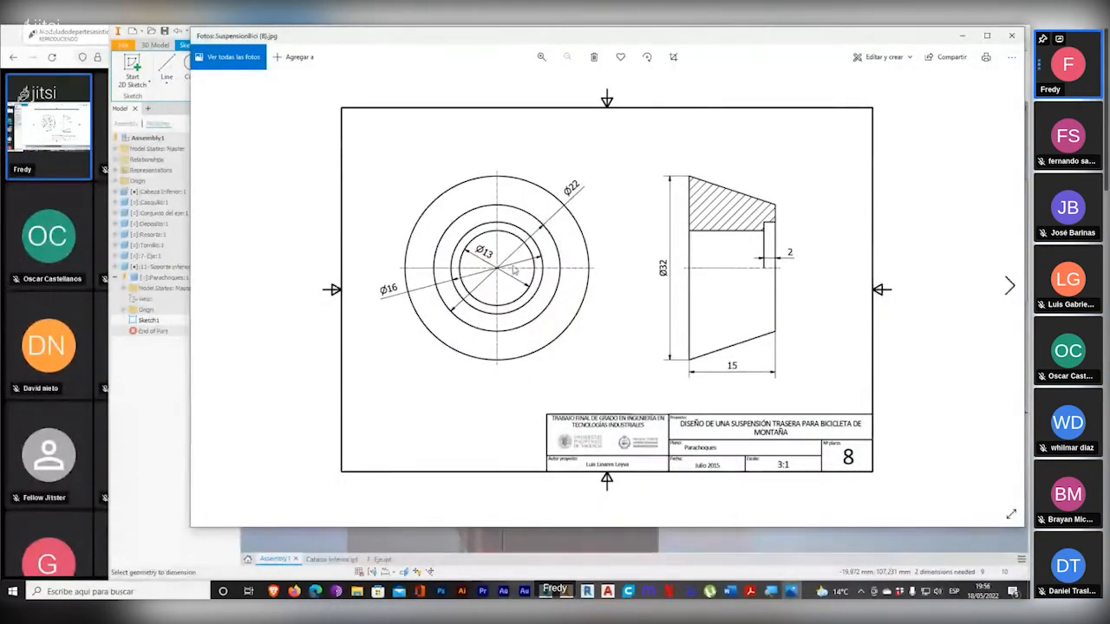
pyautogui.hotkey('alt', 'Tab')
pyautogui.click(586, 334)
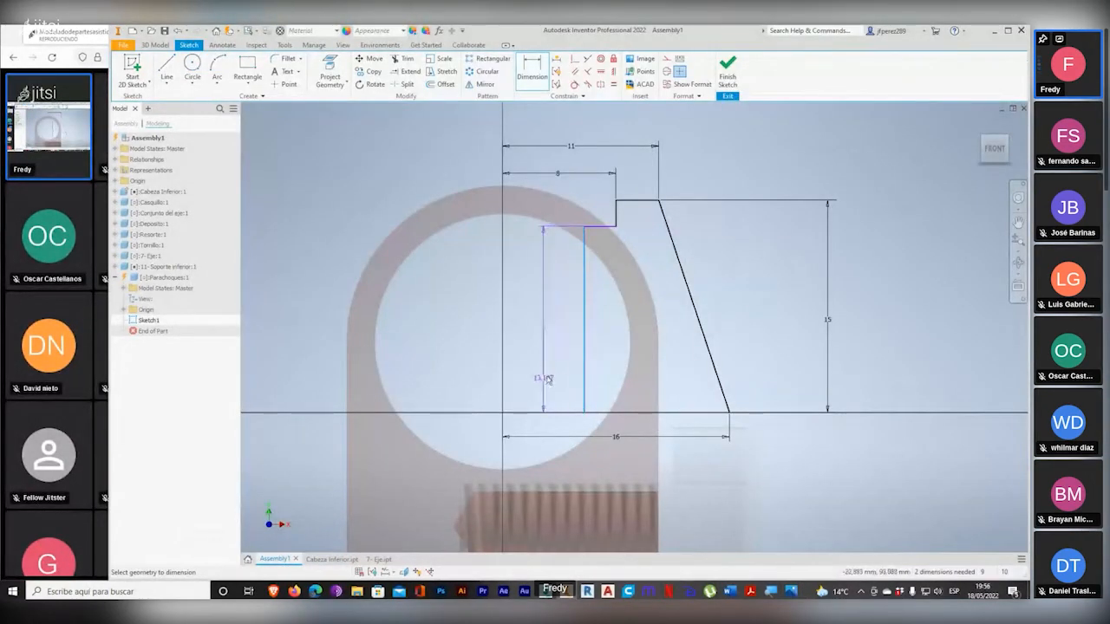
pyautogui.click(504, 424)
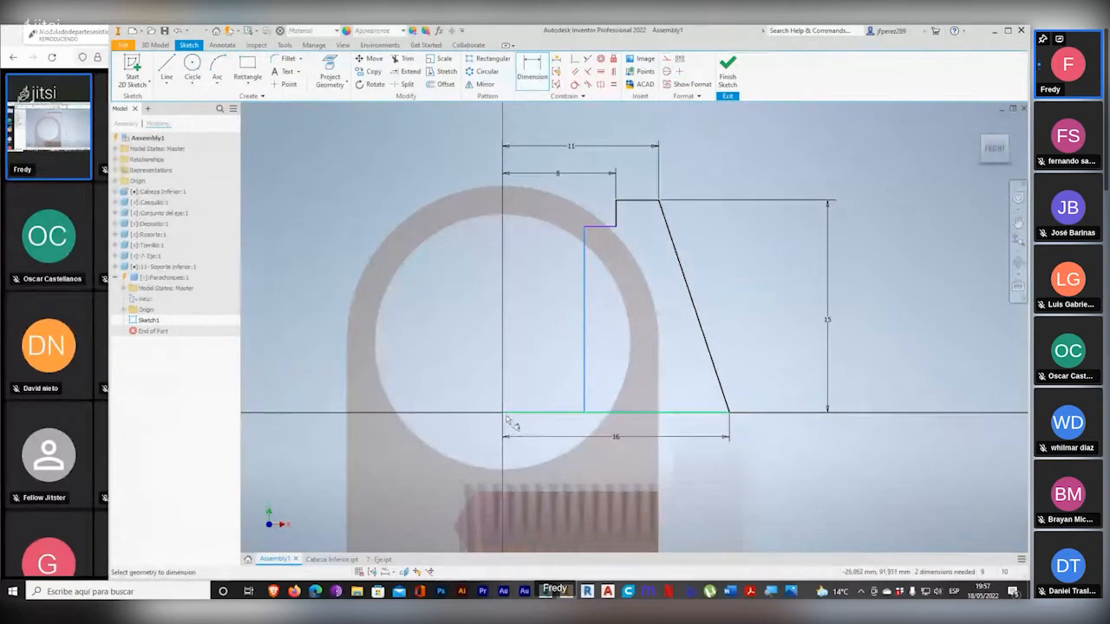
pyautogui.click(546, 202)
pyautogui.write('6')
pyautogui.press('Return')
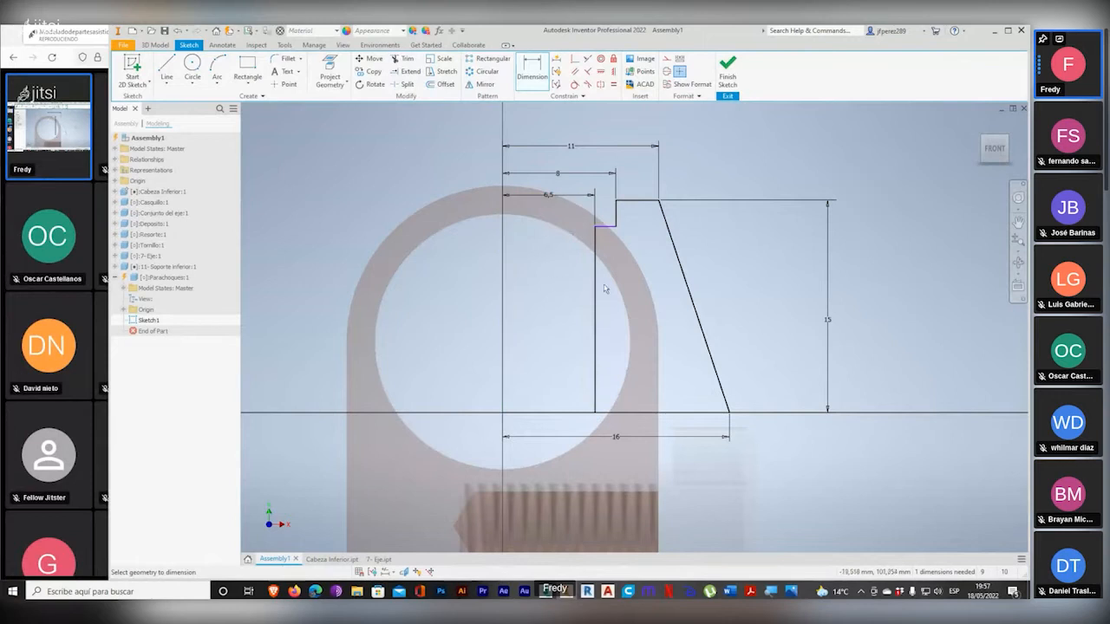
# Step: Consult the drawing and set the depth of the inner step below the top edge to 2 mm
pyautogui.hotkey('alt', 'Tab')
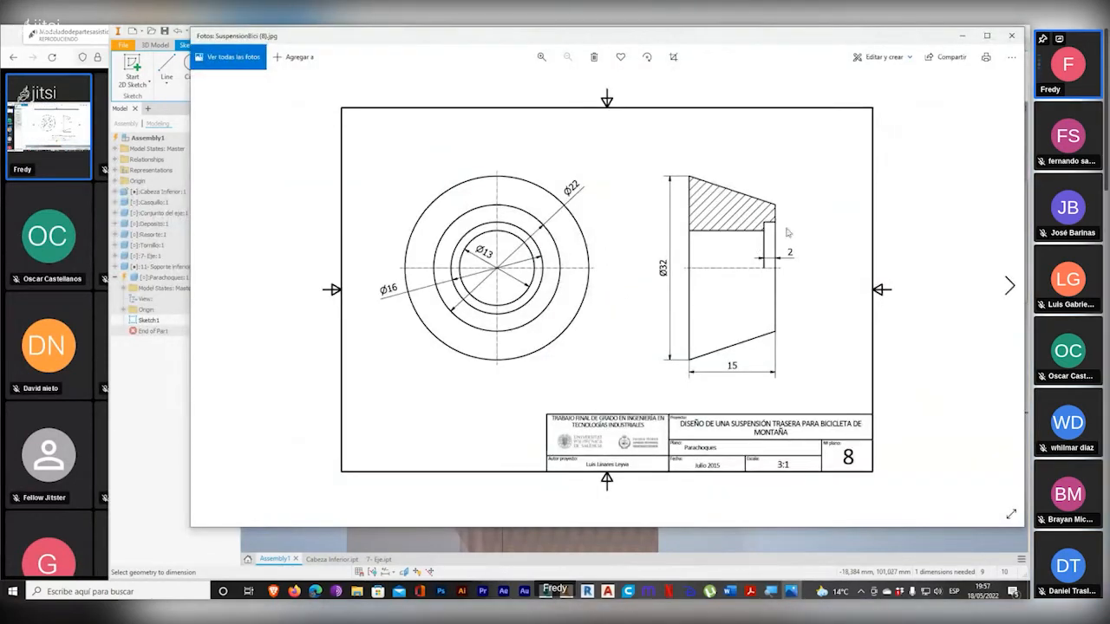
pyautogui.hotkey('alt', 'Tab')
pyautogui.click(590, 223)
pyautogui.click(744, 217)
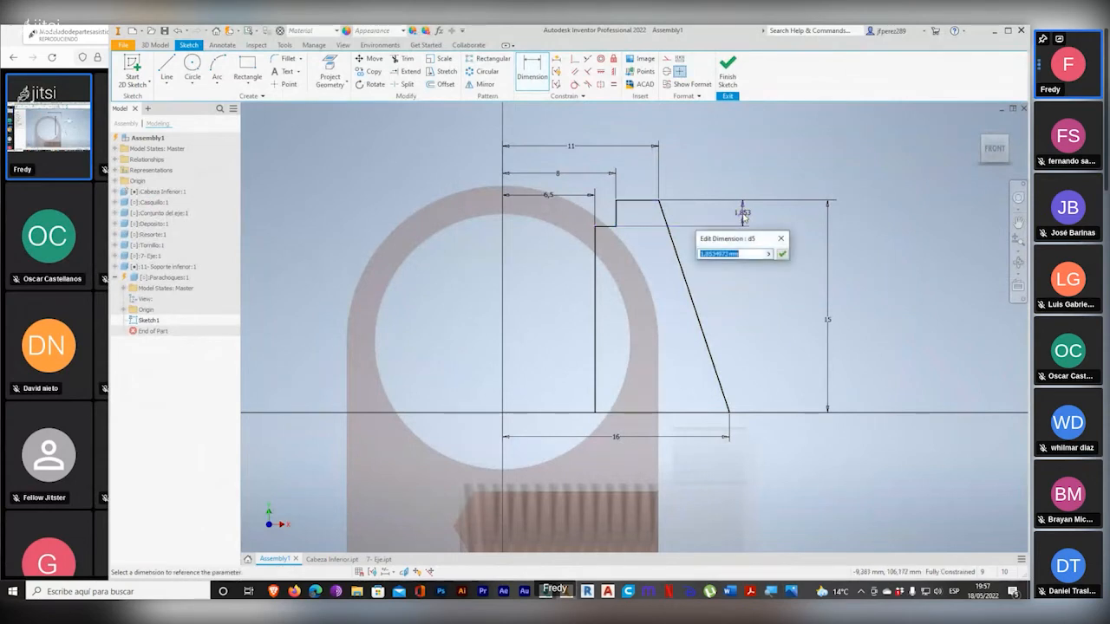
pyautogui.write('2')
pyautogui.press('Return')
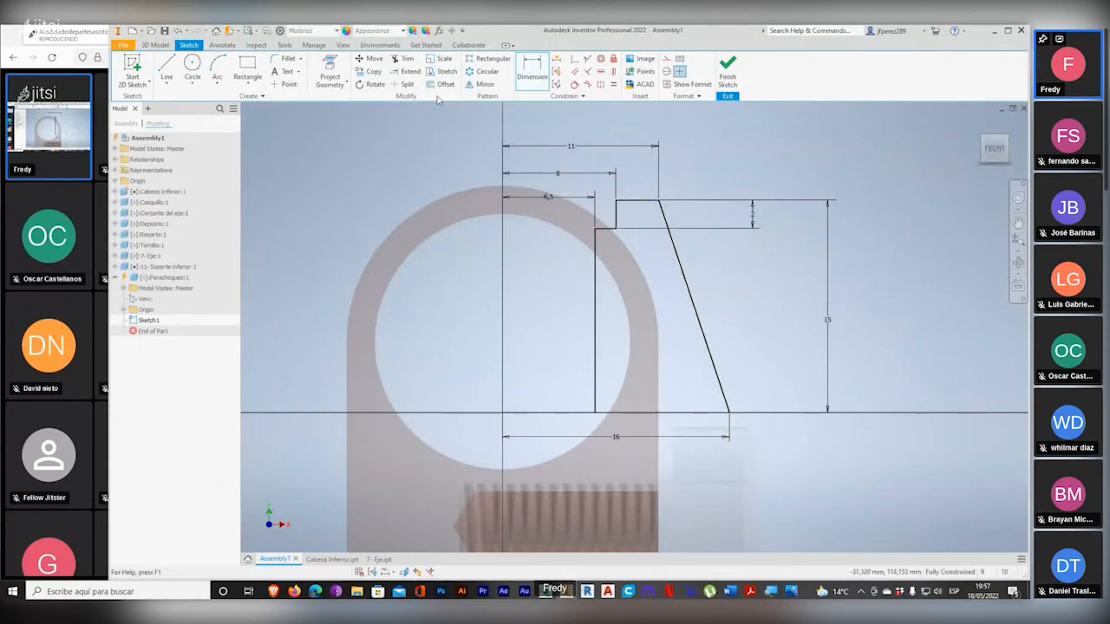
# Step: Trim the base line between the origin and the inner vertical line, compare with the drawing and finish the sketch
pyautogui.click(406, 59)
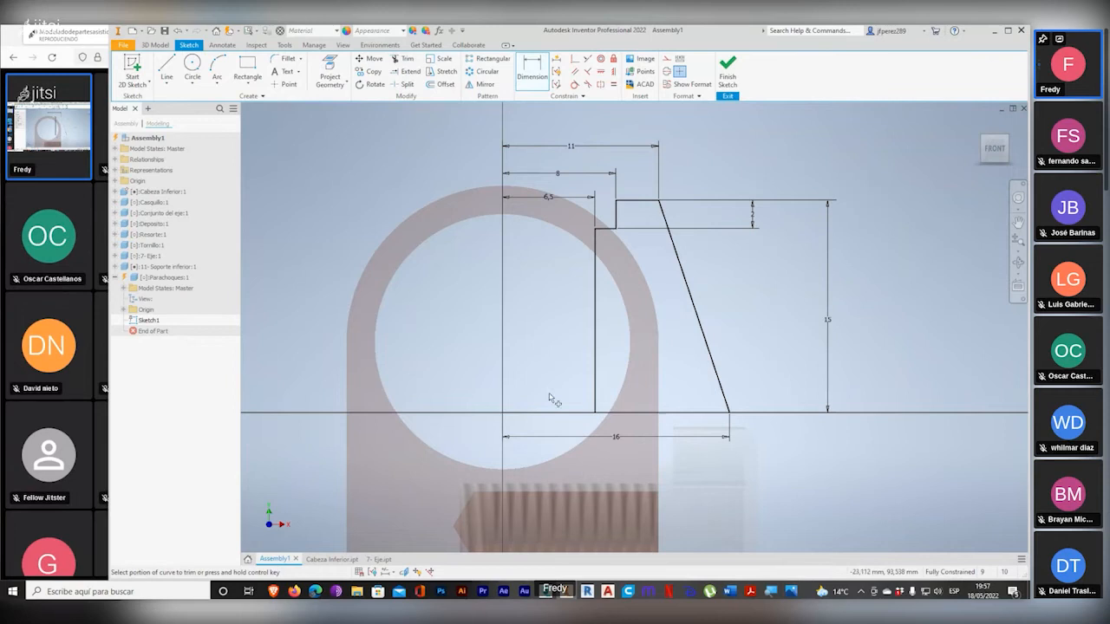
pyautogui.press('Escape')
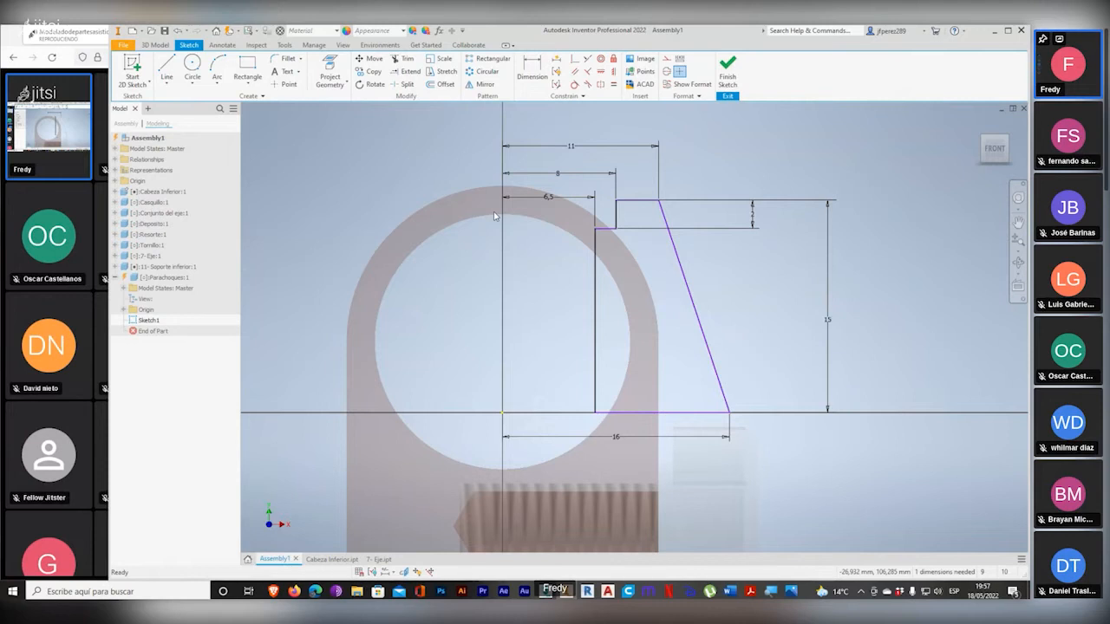
pyautogui.hotkey('alt', 'Tab')
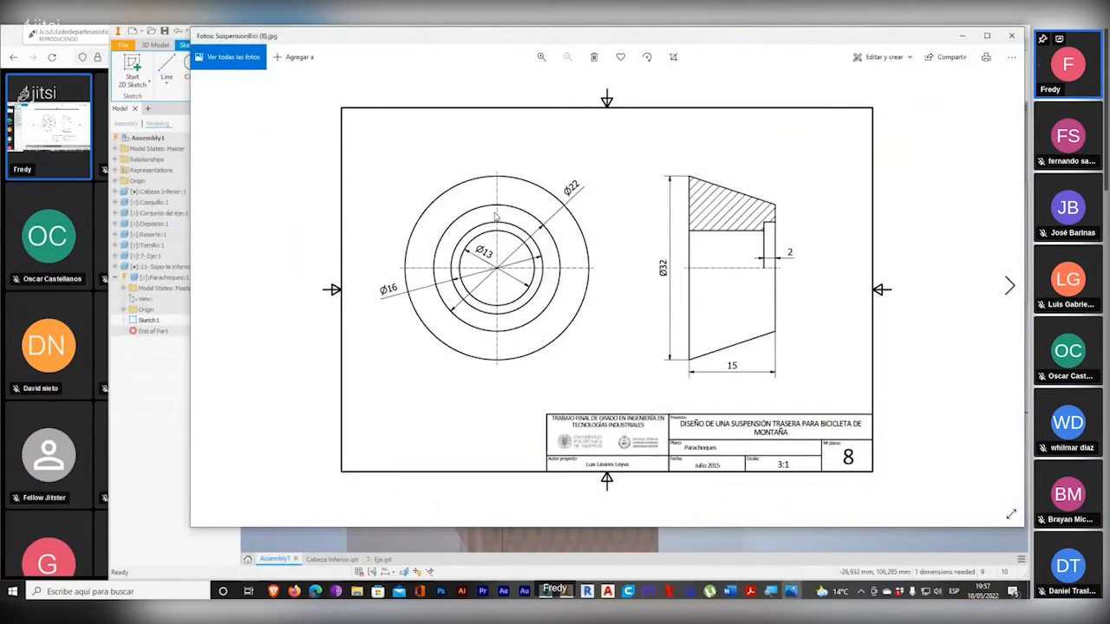
pyautogui.hotkey('alt', 'Tab')
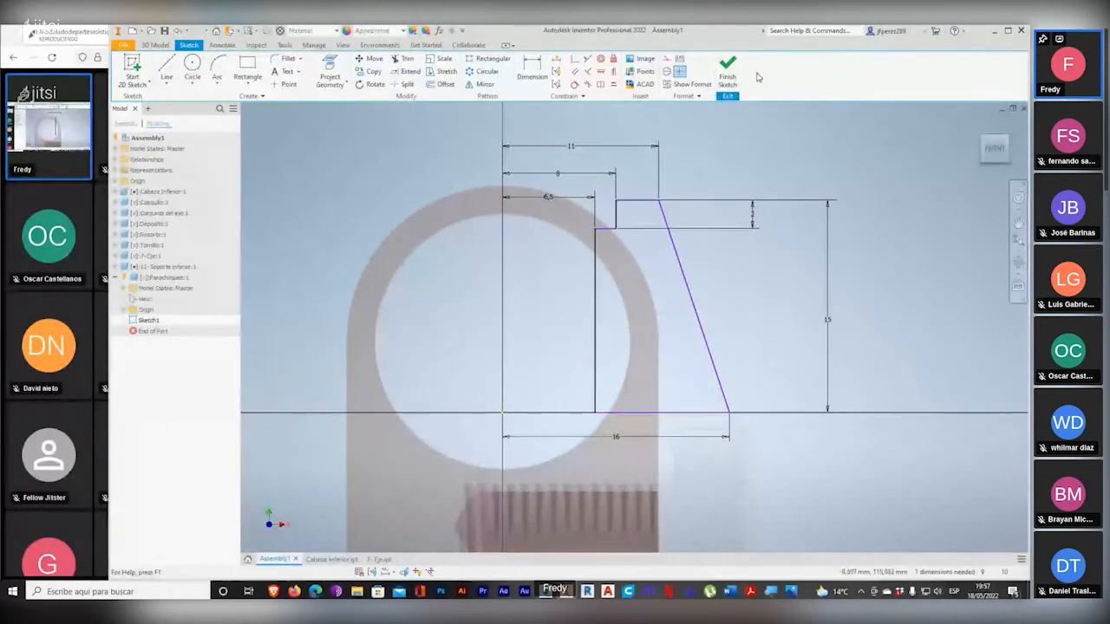
pyautogui.click(730, 78)
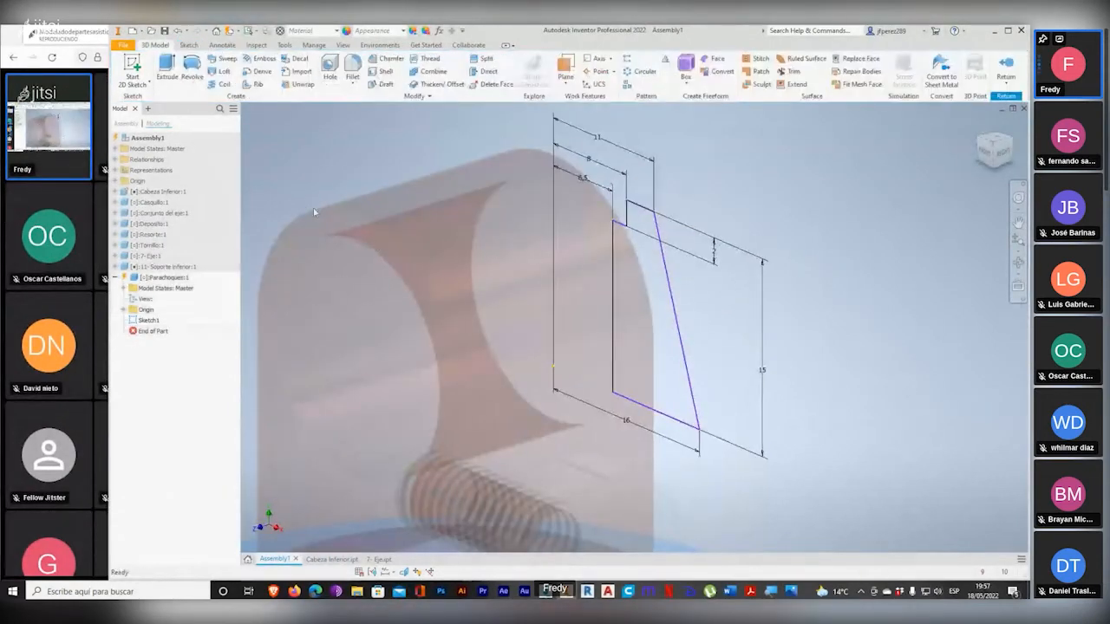
# Step: Revolve the closed profile 360 degrees about the part's origin Y axis
pyautogui.click(195, 76)
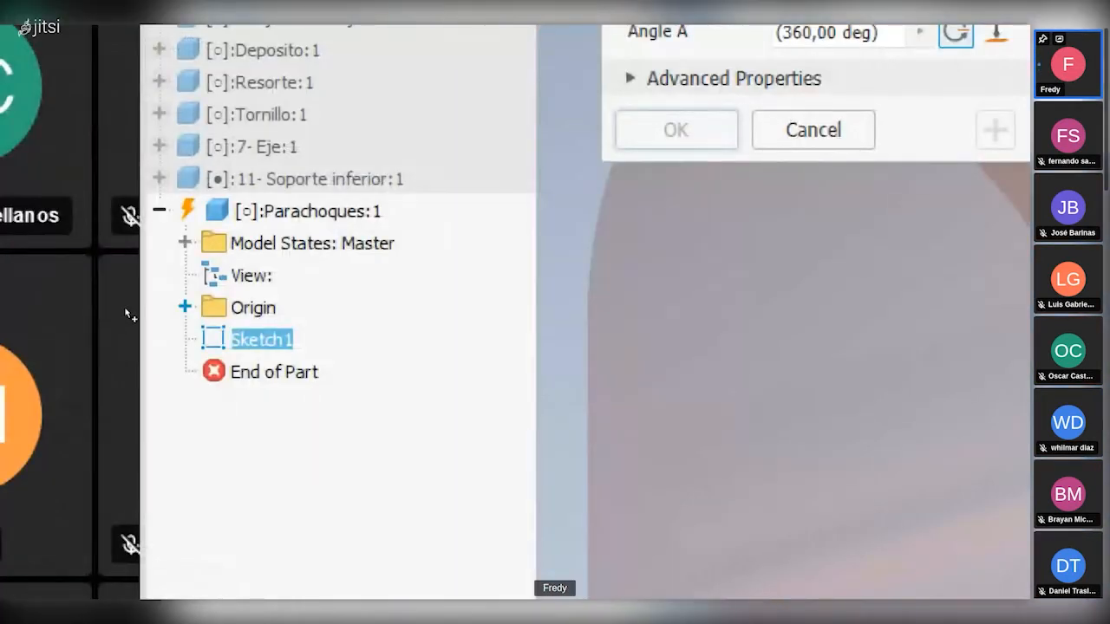
pyautogui.click(185, 307)
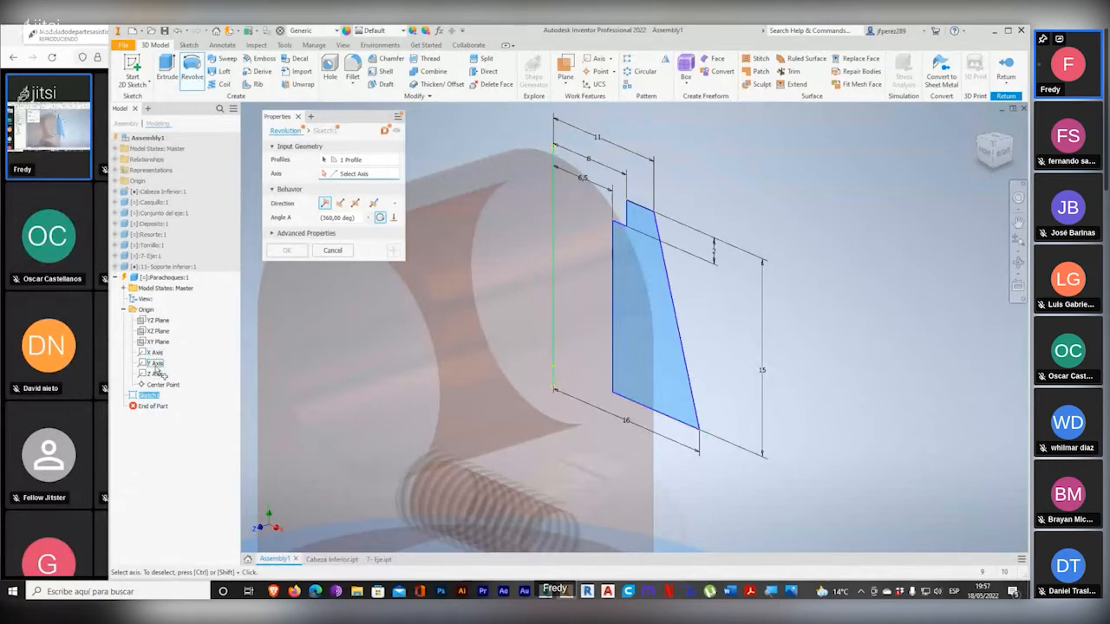
pyautogui.click(156, 365)
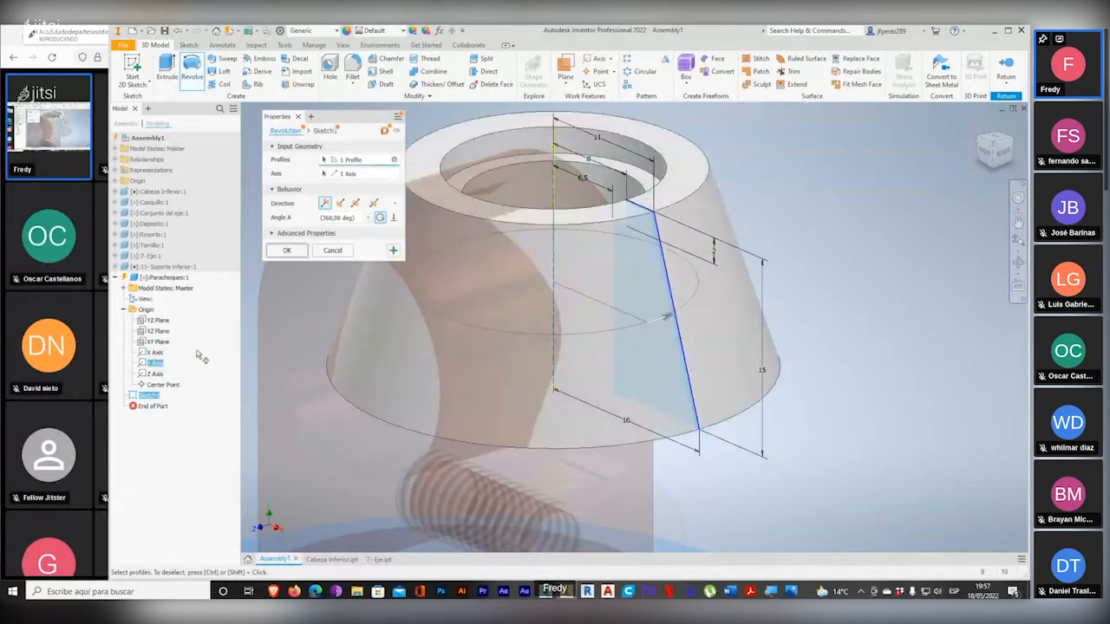
pyautogui.click(290, 251)
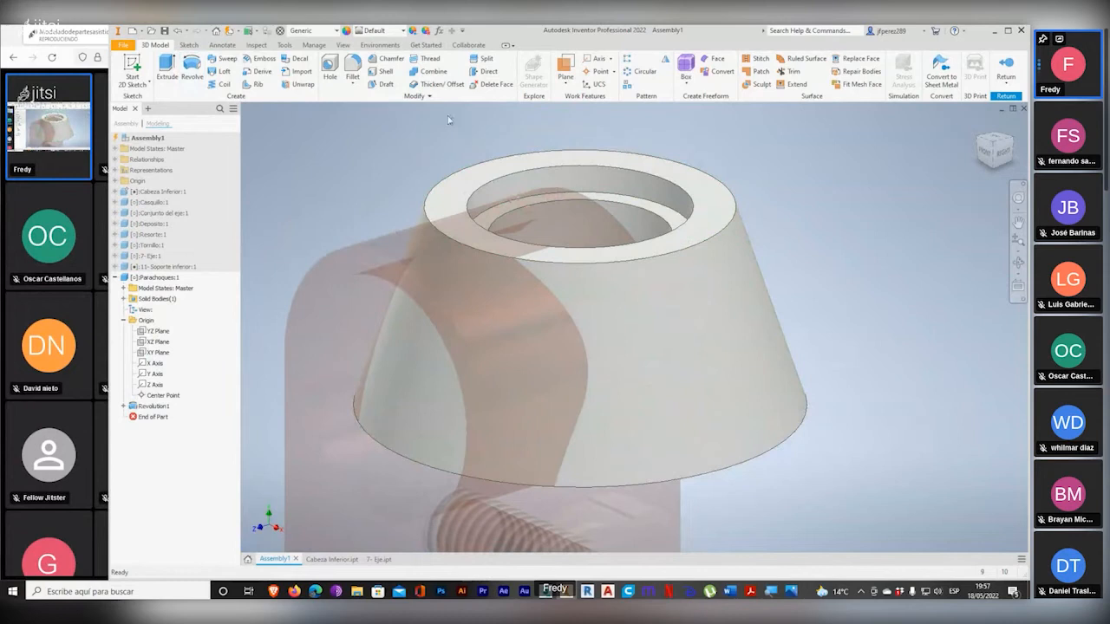
# Step: Assign the silicone rubber material from the Inventor Material Library to the Parachoques part
pyautogui.click(280, 31)
pyautogui.moveTo(512, 124); pyautogui.dragTo(867, 193)
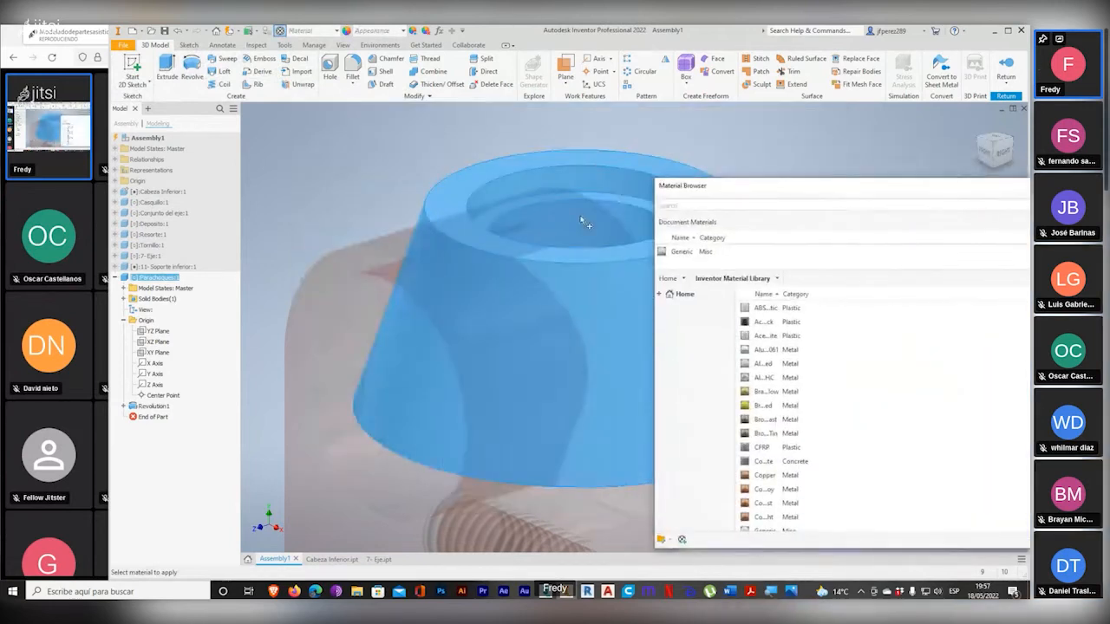
pyautogui.scroll(2, 610, 223)
pyautogui.scroll(-10, 830, 368)
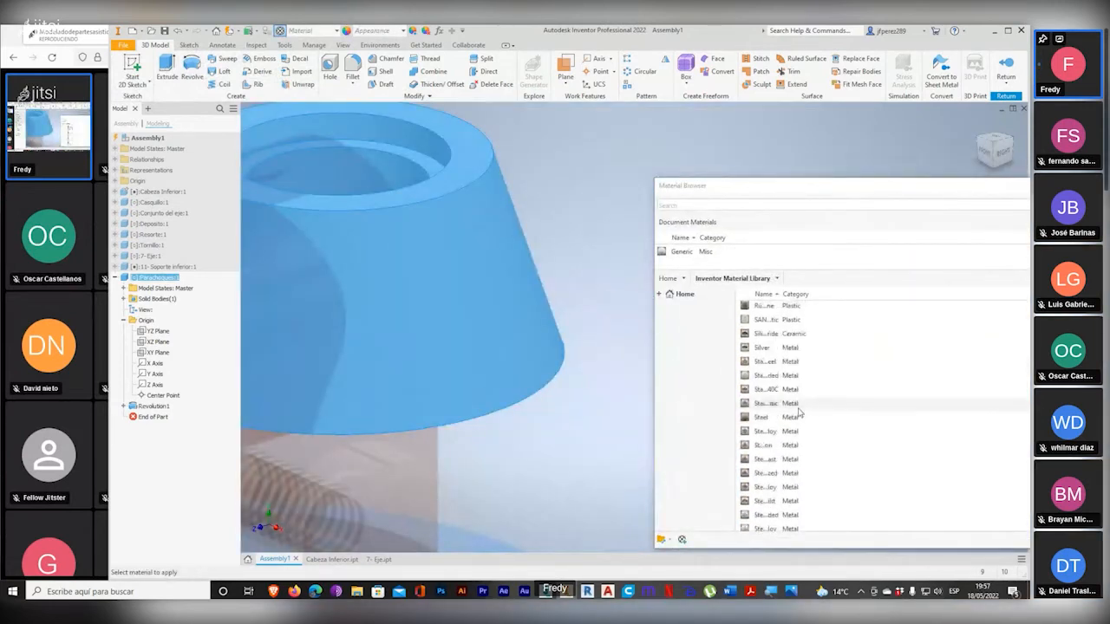
pyautogui.click(779, 426)
pyautogui.scroll(5, 784, 364)
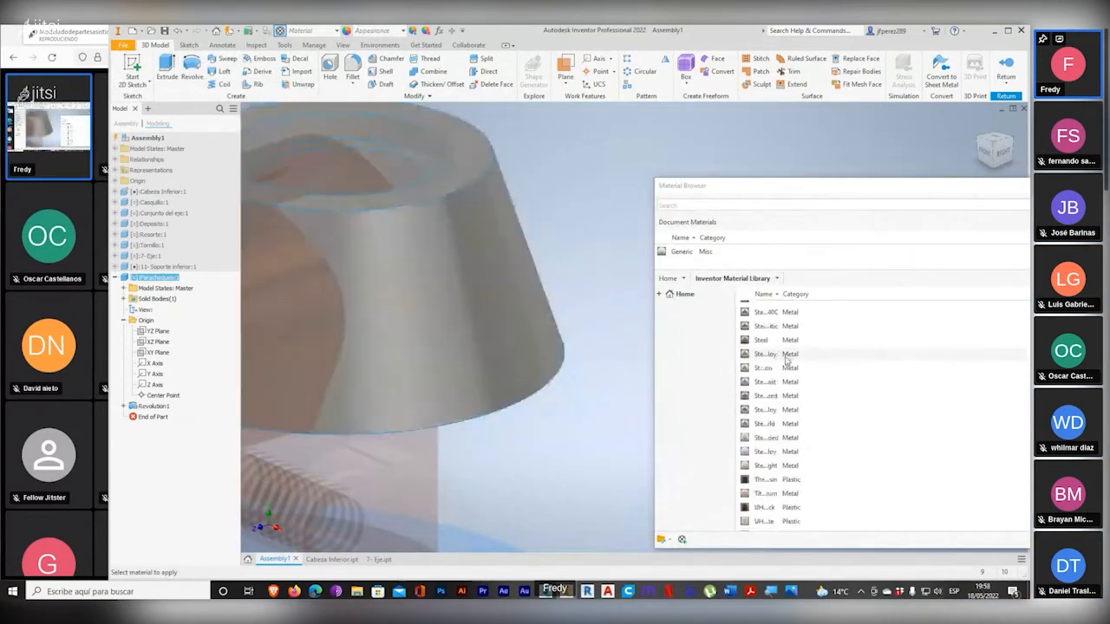
pyautogui.scroll(-1, 787, 364)
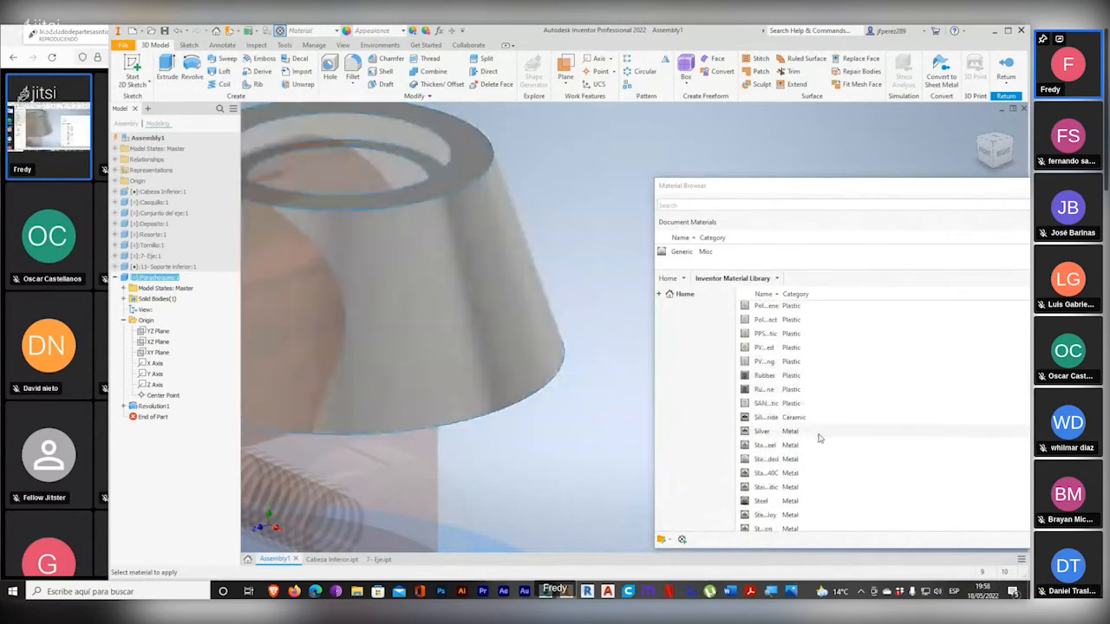
pyautogui.rightClick(763, 394)
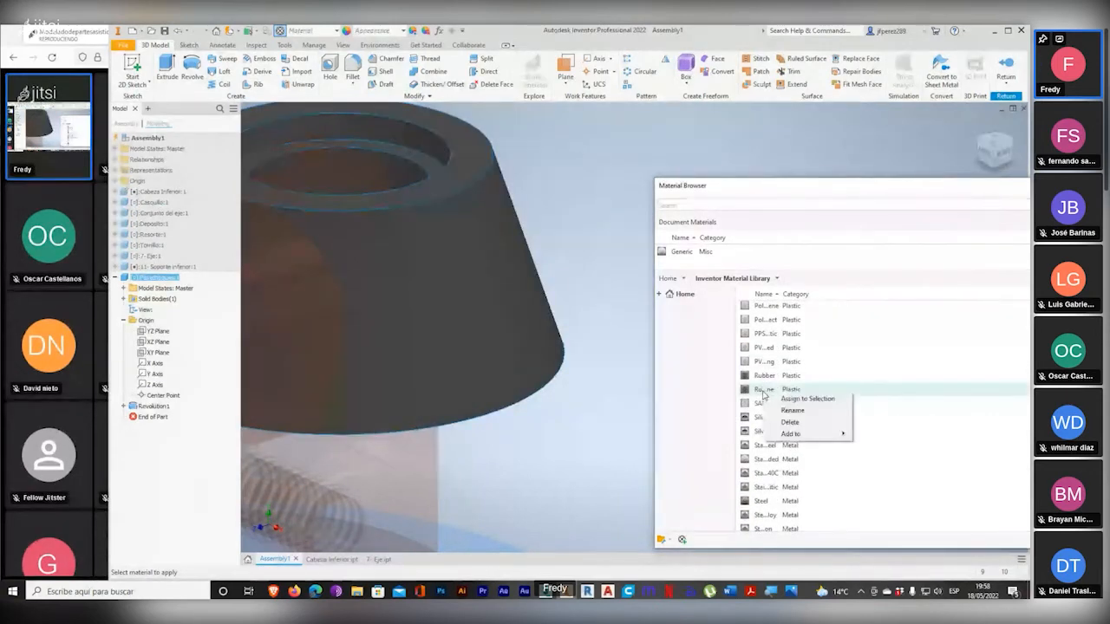
pyautogui.click(806, 401)
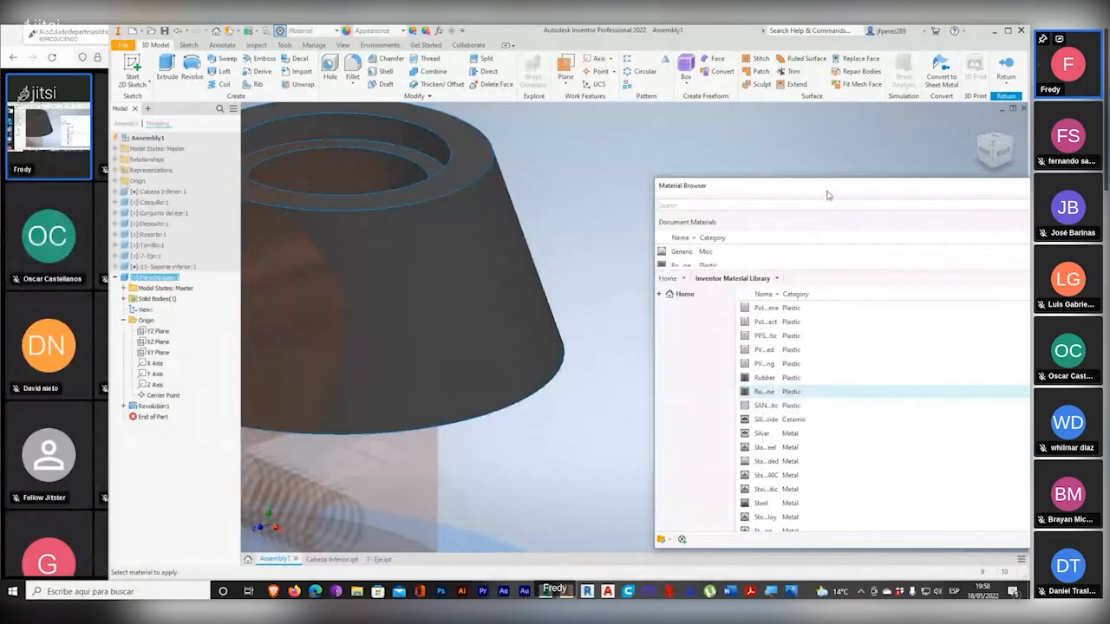
# Step: Close the Material Browser and return from editing Parachoques to the assembly
pyautogui.moveTo(827, 196); pyautogui.dragTo(522, 224)
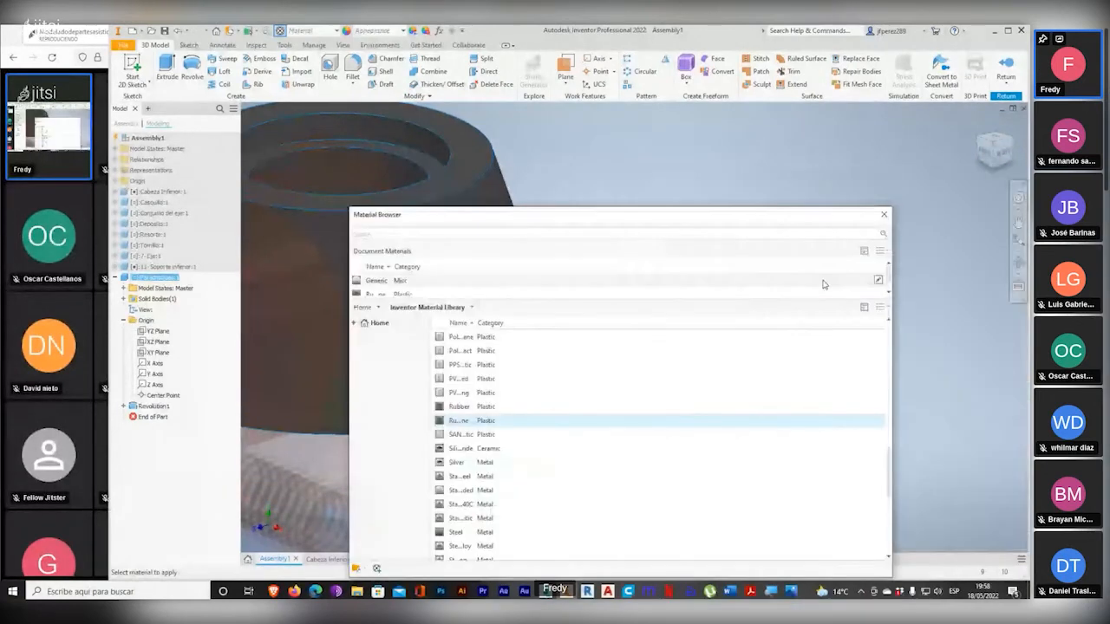
pyautogui.click(884, 219)
pyautogui.press('Home')
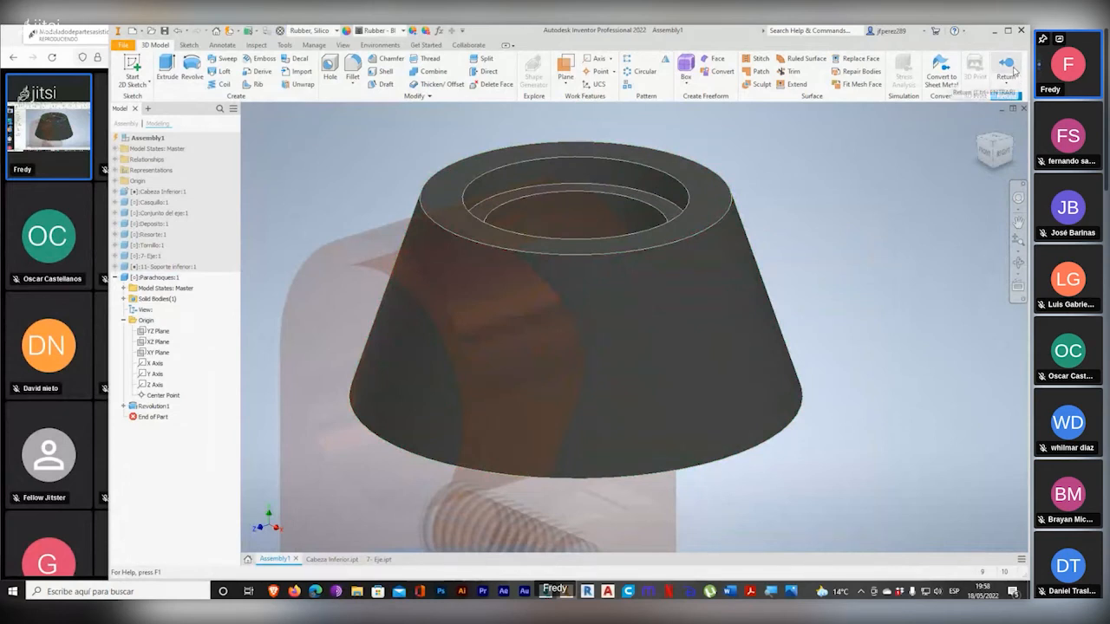
pyautogui.click(1008, 71)
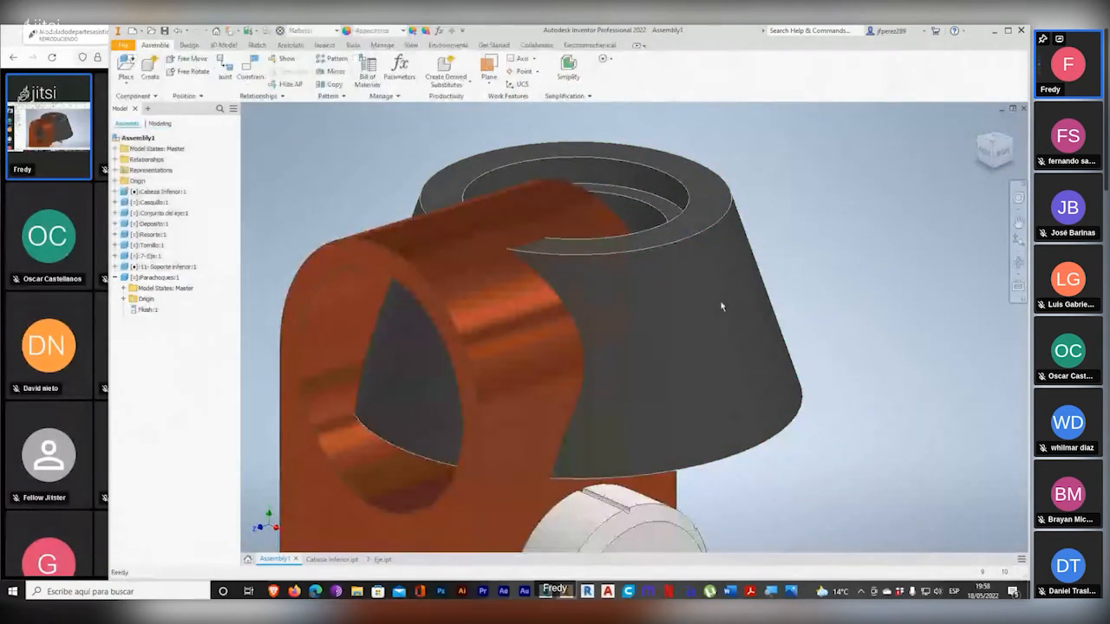
# Step: Move the Parachoques part clear of the lower head and shaft, exposing its larger flat face for constraining
pyautogui.moveTo(706, 261); pyautogui.dragTo(919, 327)
pyautogui.scroll(5, 818, 291)
pyautogui.moveTo(899, 322); pyautogui.dragTo(772, 239, button='middle')
pyautogui.keyDown('shift'); pyautogui.moveTo(760, 320); pyautogui.dragTo(813, 280, button='middle'); pyautogui.keyUp('shift')
pyautogui.moveTo(814, 280); pyautogui.dragTo(815, 344)
pyautogui.moveTo(775, 355); pyautogui.dragTo(750, 279, button='middle')
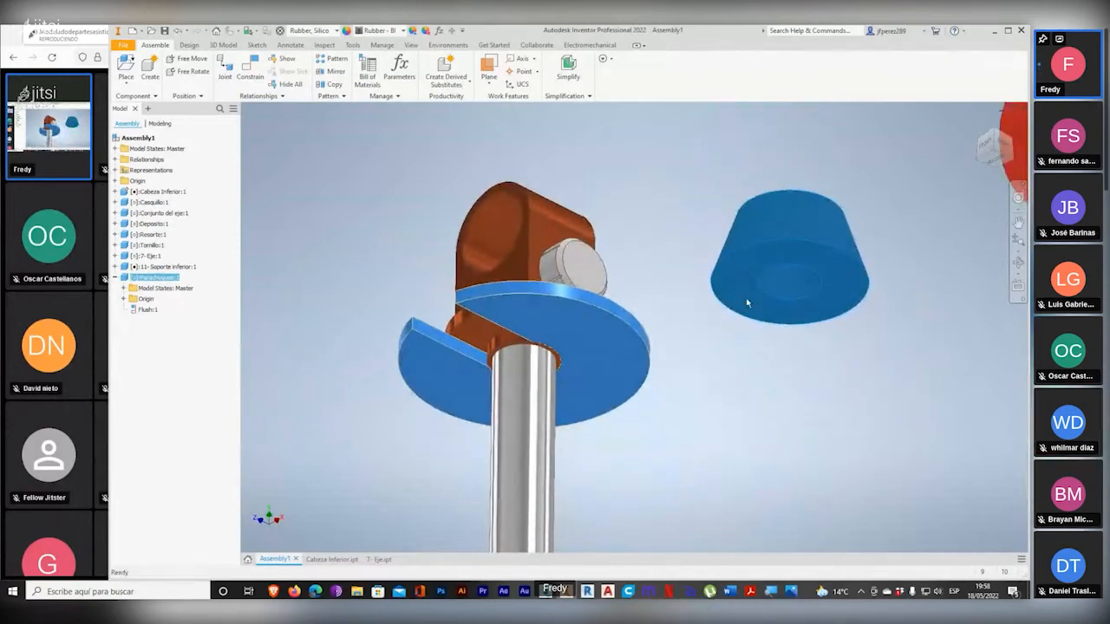
# Step: Consult the general assembly drawing, sheet 1, for the position of Parachoques and return to the assembly
pyautogui.hotkey('alt', 'Tab')
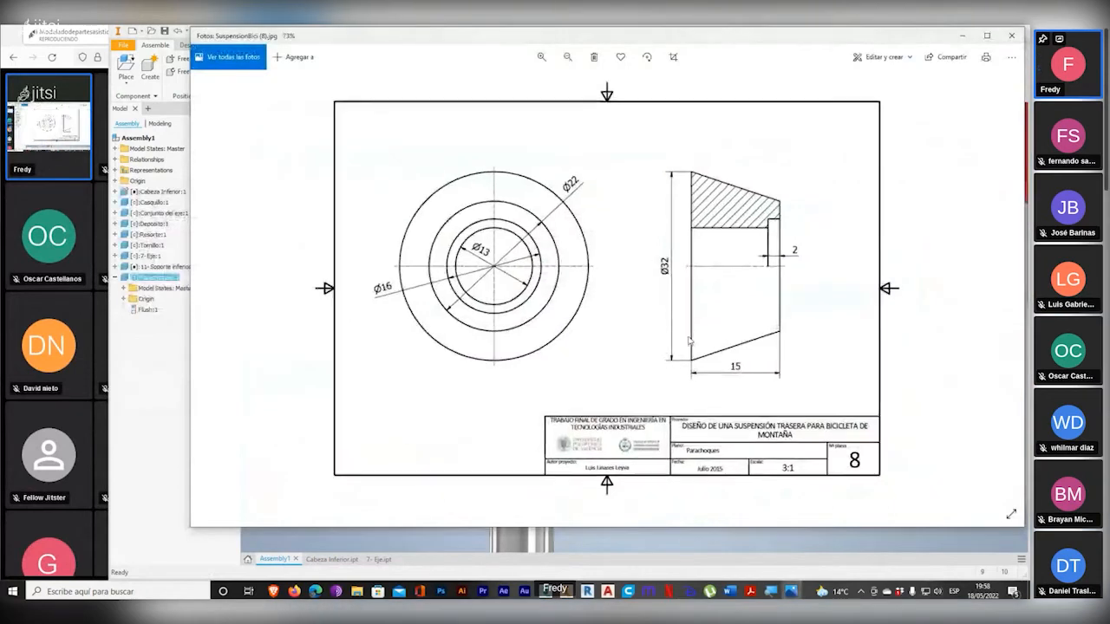
pyautogui.click(202, 286)
pyautogui.click(202, 286)
pyautogui.click(202, 286)
pyautogui.click(202, 287)
pyautogui.click(202, 286)
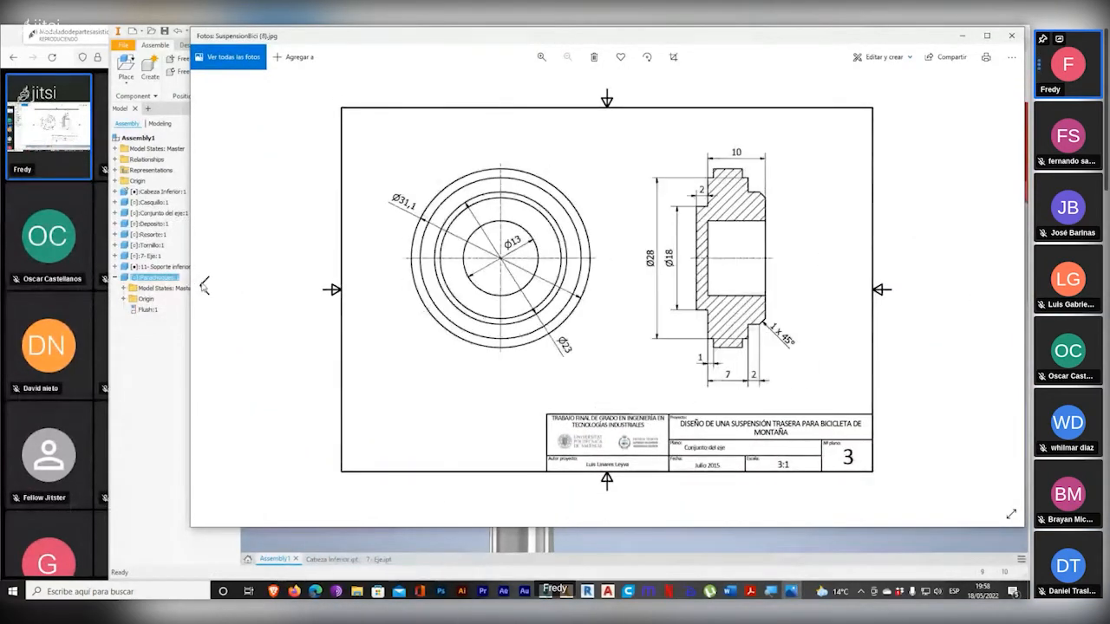
pyautogui.click(203, 287)
pyautogui.click(202, 286)
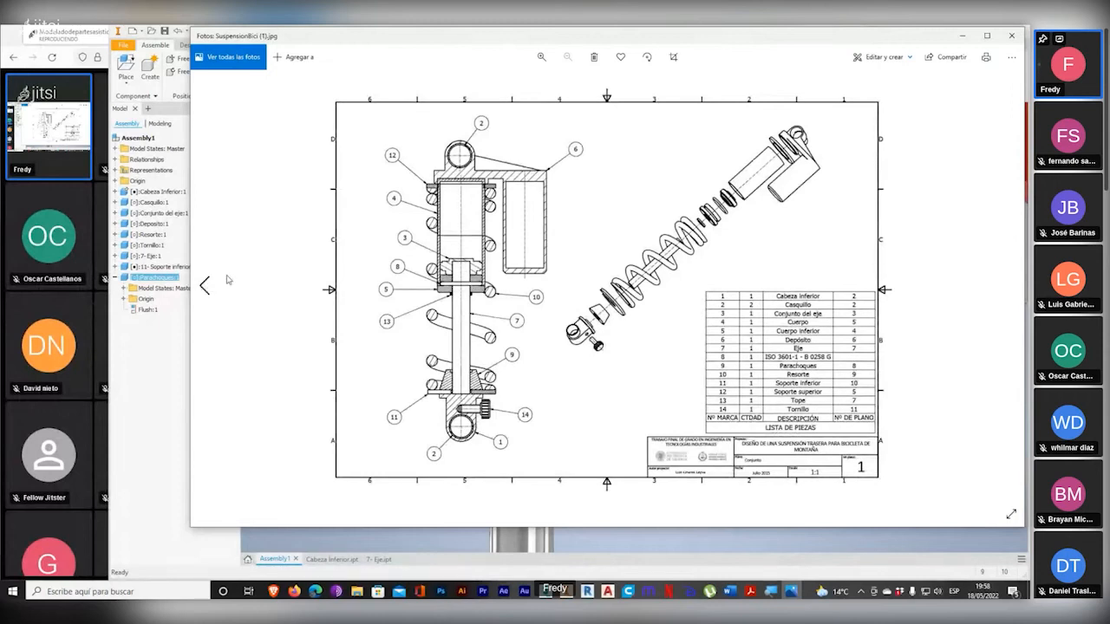
pyautogui.hotkey('alt', 'Tab')
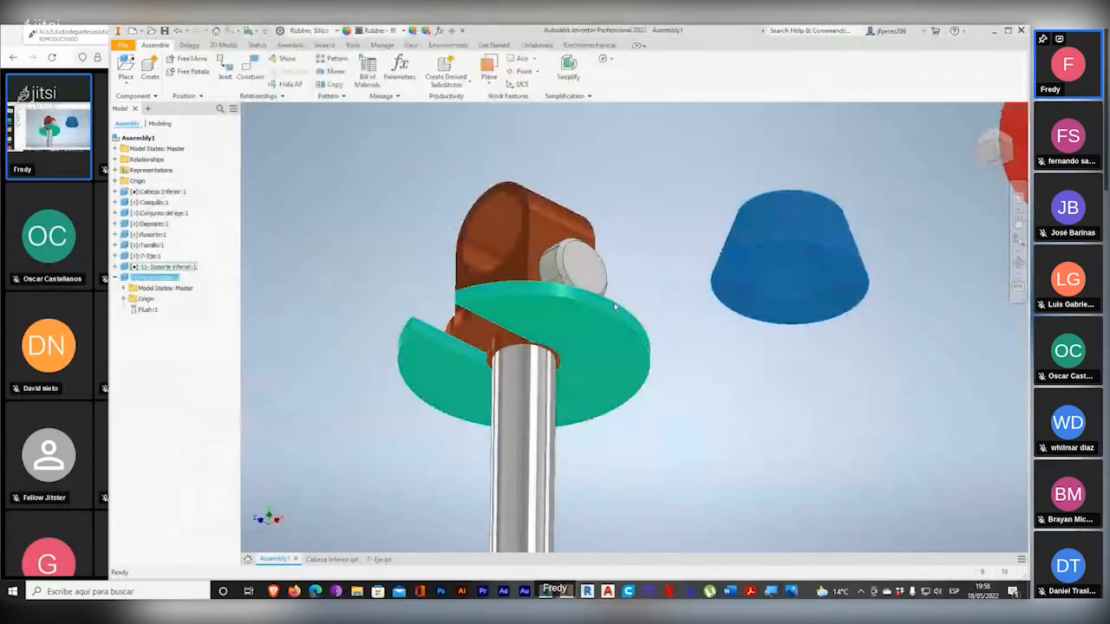
# Step: Mate the larger flat face of Parachoques to the flat face of the Soporte inferior with 0 mm offset
pyautogui.moveTo(806, 244); pyautogui.dragTo(793, 197, button='middle')
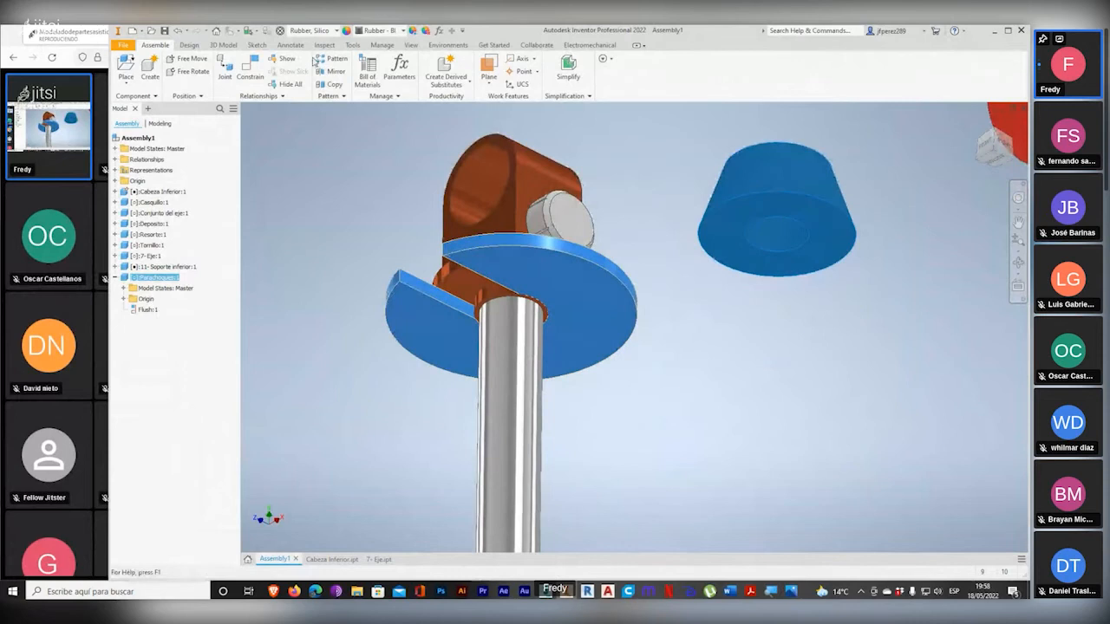
pyautogui.click(248, 72)
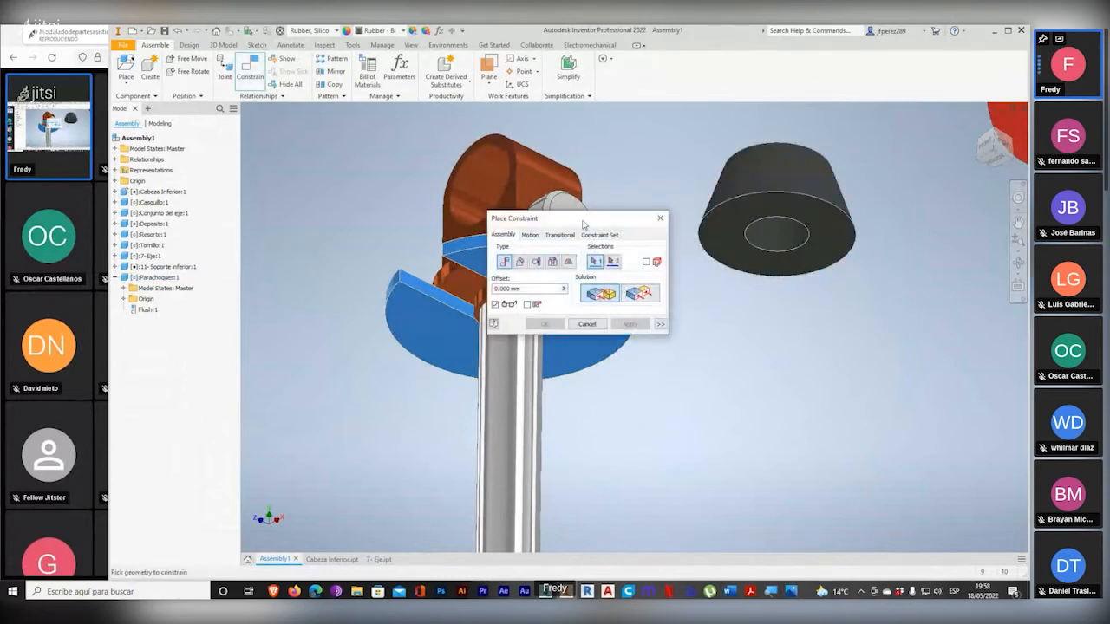
pyautogui.click(735, 251)
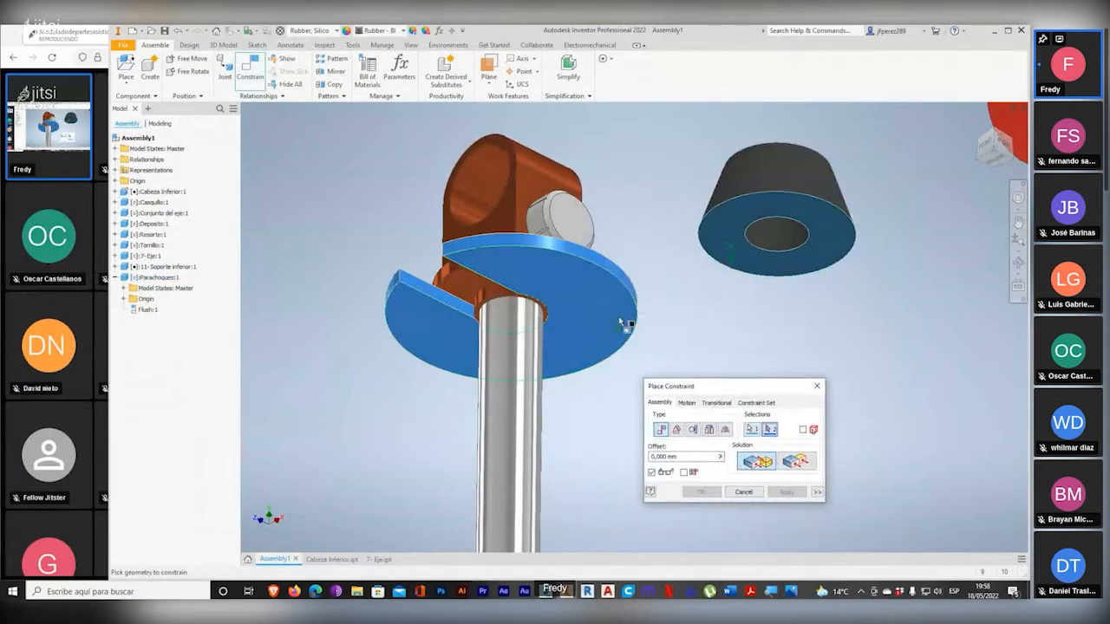
pyautogui.click(611, 315)
pyautogui.click(784, 492)
# Step: Mate the bore axis of Parachoques to the shaft axis with 0 mm offset, accept the conflicting relationship and finish constraining
pyautogui.moveTo(590, 385); pyautogui.dragTo(602, 280, button='middle')
pyautogui.click(587, 288)
pyautogui.click(524, 373)
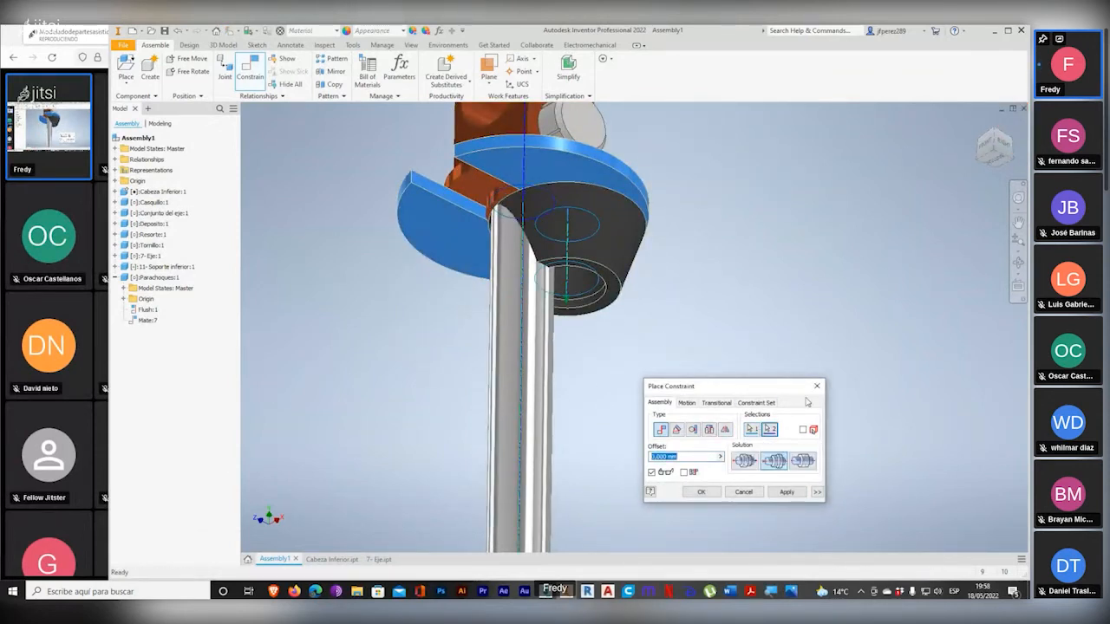
pyautogui.scroll(3, 664, 307)
pyautogui.scroll(-5, 664, 318)
pyautogui.moveTo(664, 319); pyautogui.dragTo(606, 272, button='middle')
pyautogui.click(786, 491)
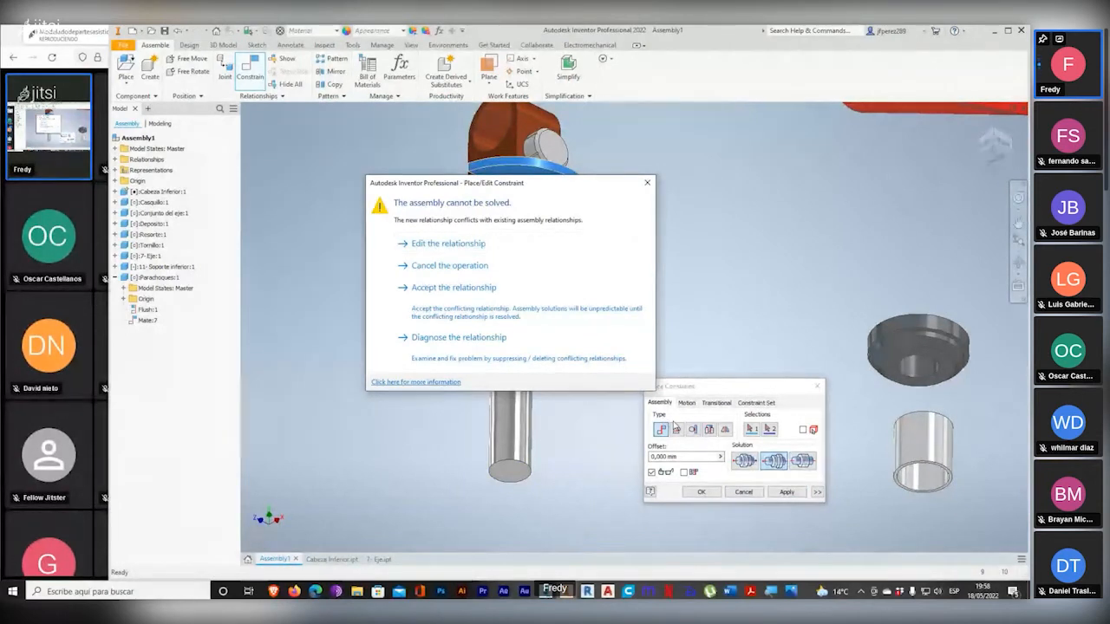
pyautogui.moveTo(527, 190); pyautogui.dragTo(488, 271)
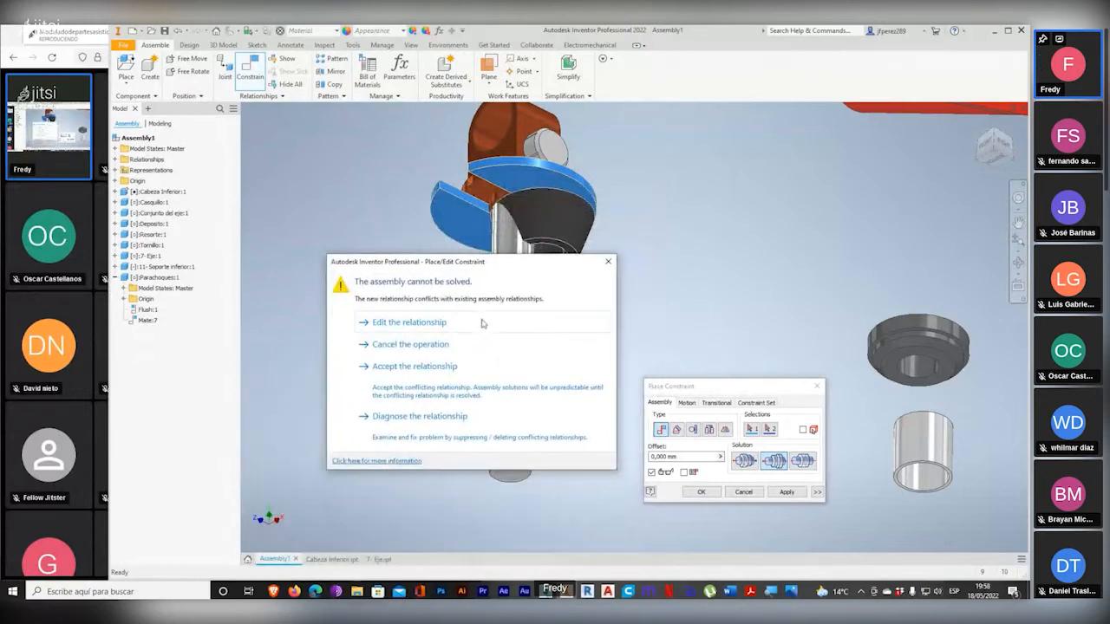
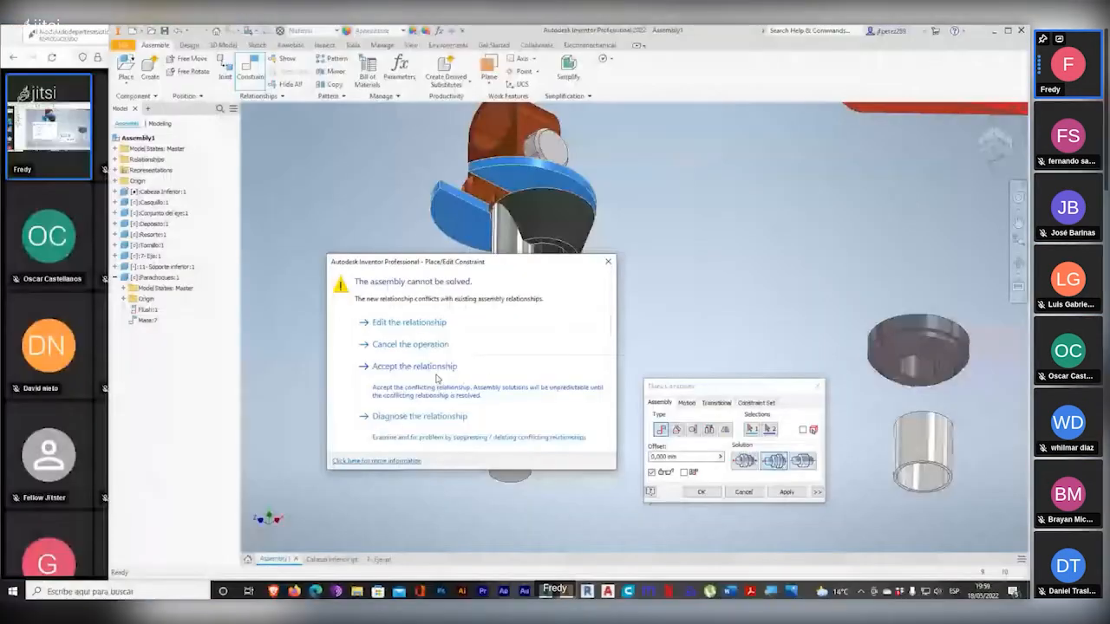
pyautogui.click(425, 369)
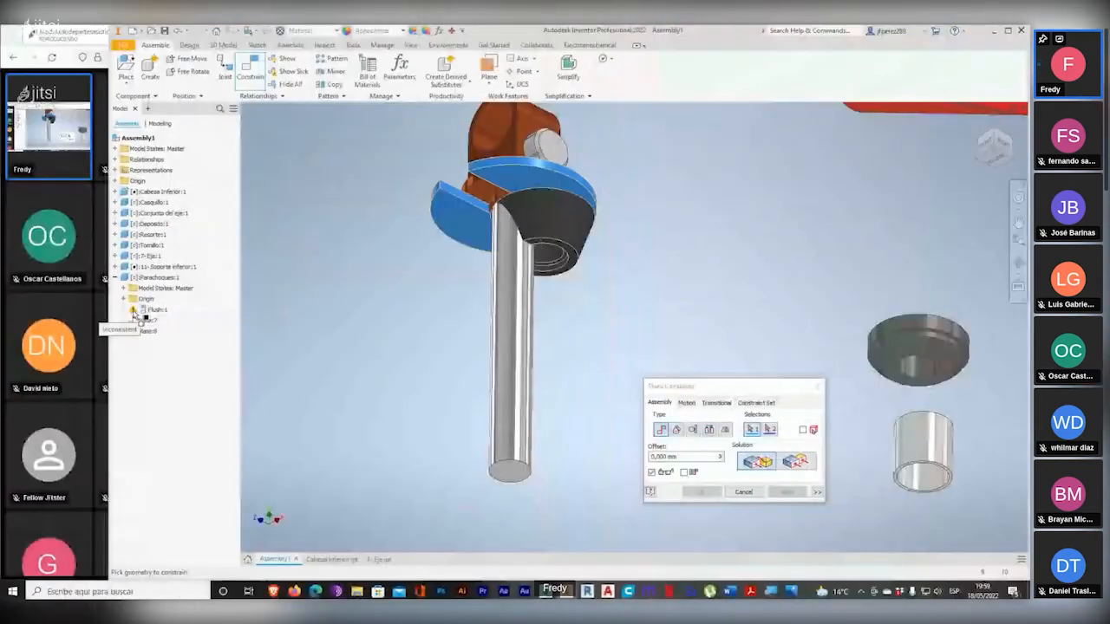
pyautogui.click(743, 492)
# Step: Examine the constraints listed under Parachoques and the available commands for its Flush:1 constraint
pyautogui.click(560, 237)
pyautogui.keyDown('shift'); pyautogui.moveTo(564, 321); pyautogui.dragTo(572, 373, button='middle'); pyautogui.keyUp('shift')
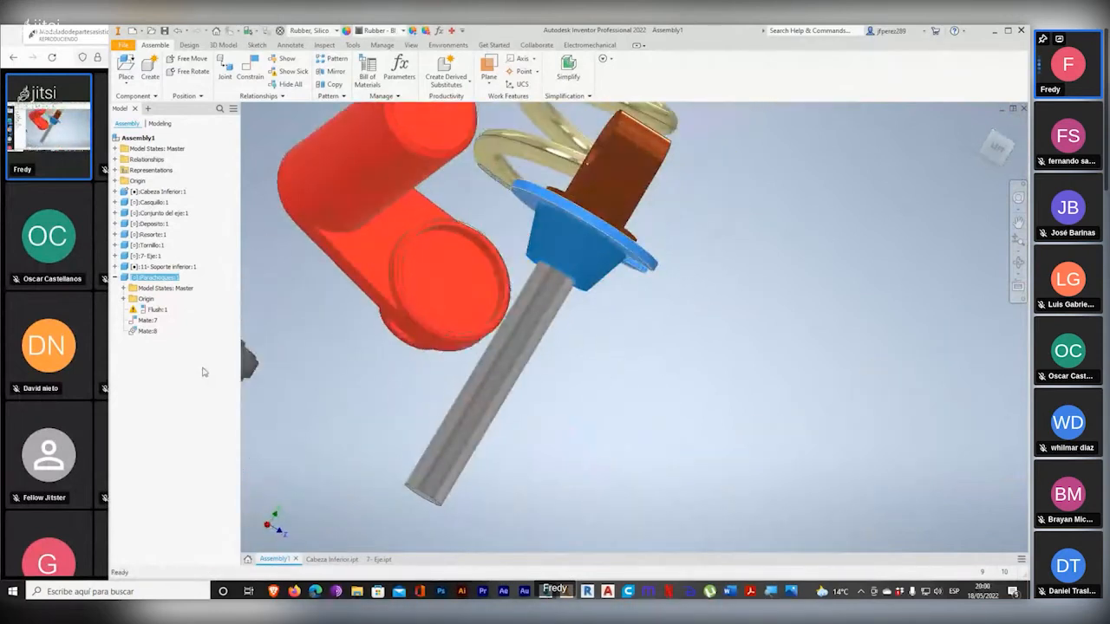
pyautogui.press('super+plus')
pyautogui.press('super+plus')
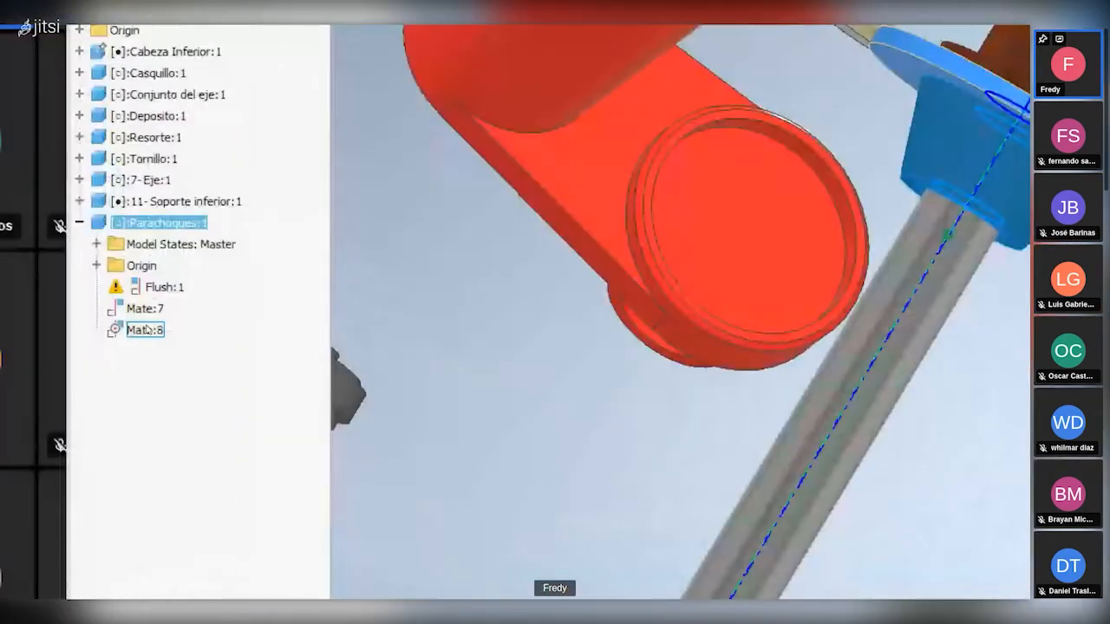
pyautogui.press('super+plus')
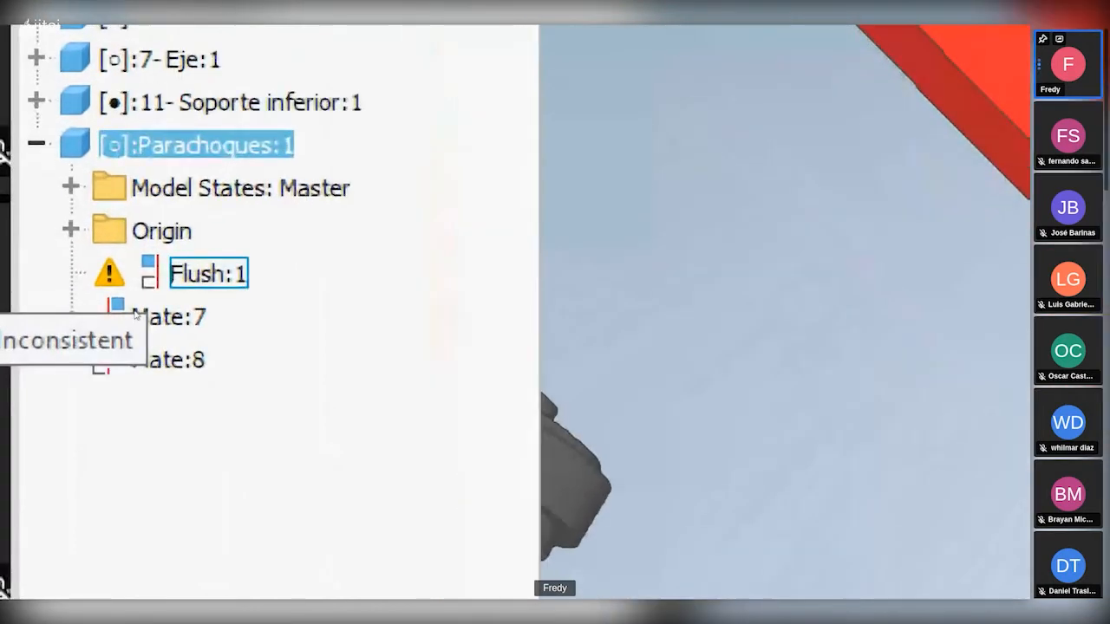
pyautogui.rightClick(113, 276)
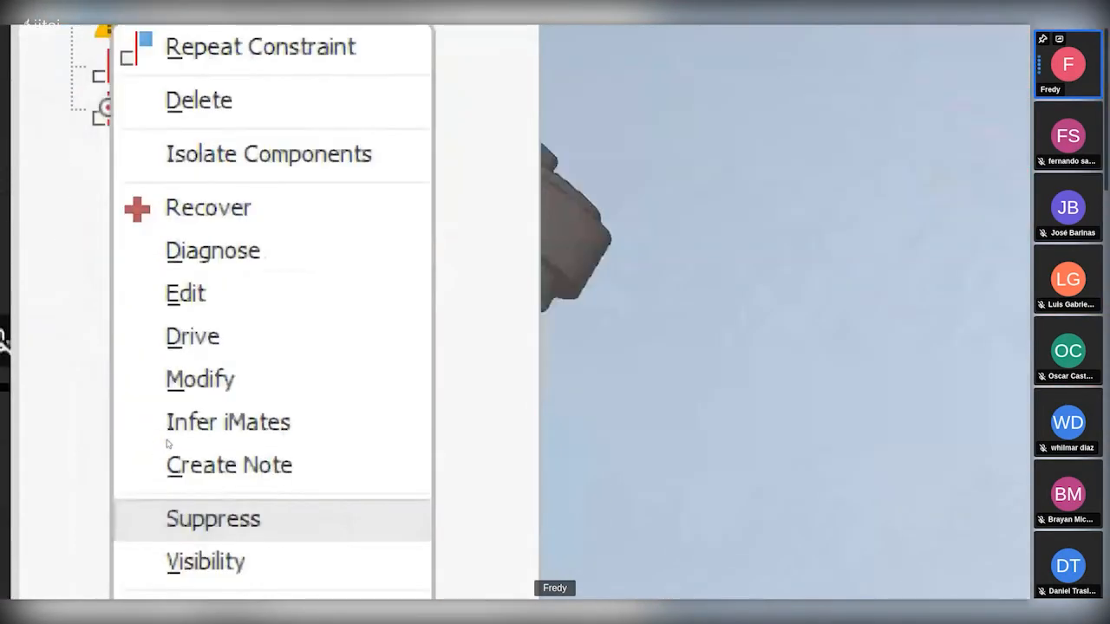
pyautogui.press('super+Escape')
pyautogui.click(320, 352)
pyautogui.click(186, 356)
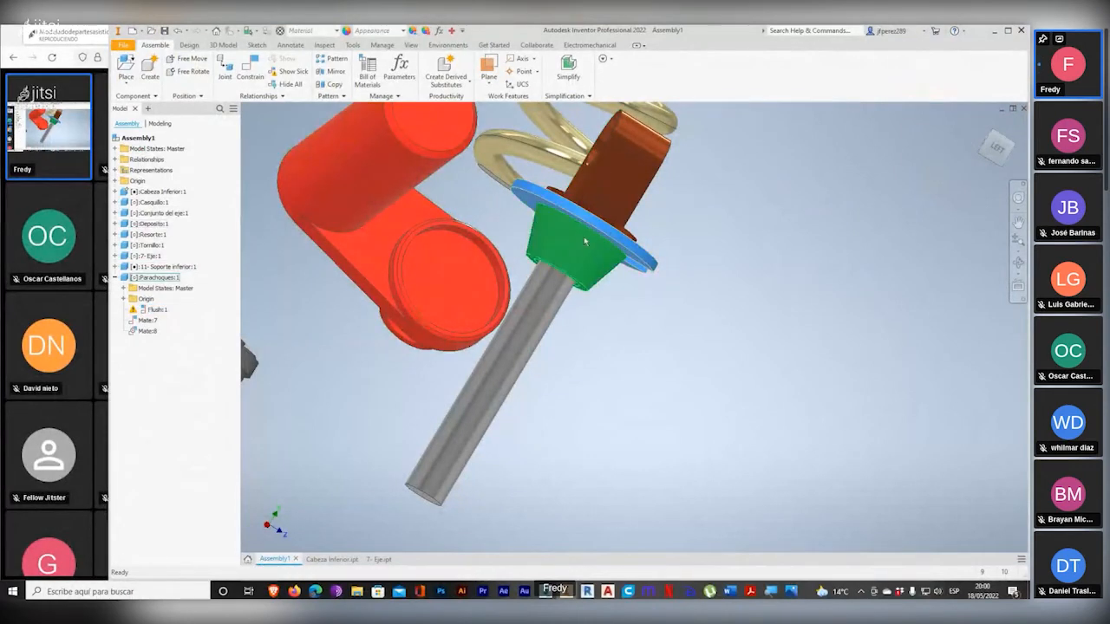
# Step: Delete the inconsistent Flush:1 constraint from the Parachoques part
pyautogui.moveTo(592, 236); pyautogui.dragTo(681, 292, button='middle')
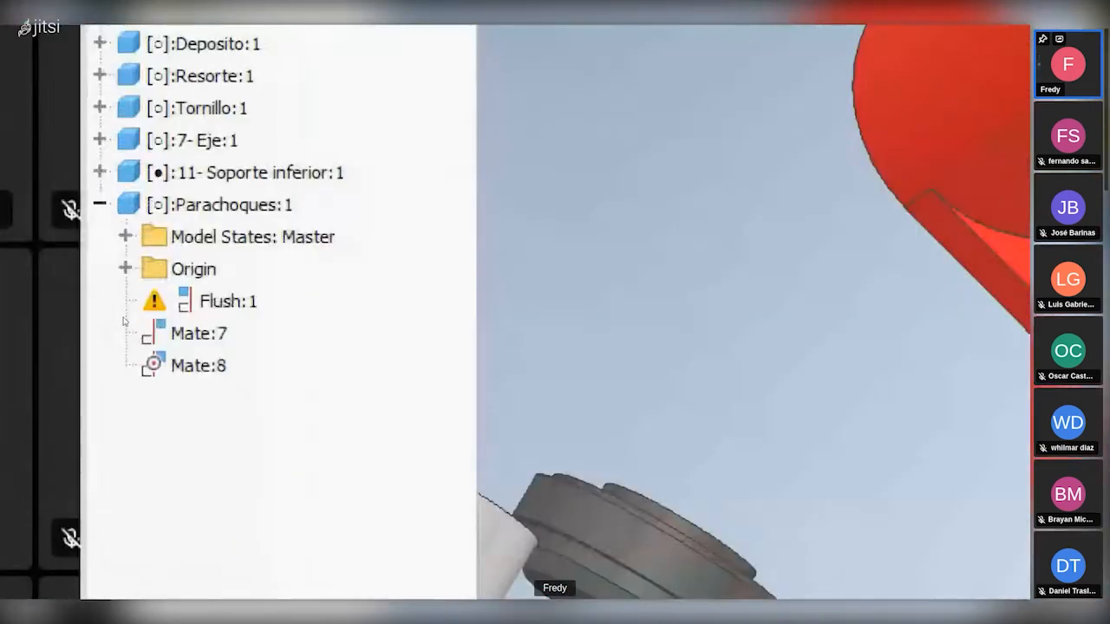
pyautogui.doubleClick(157, 313)
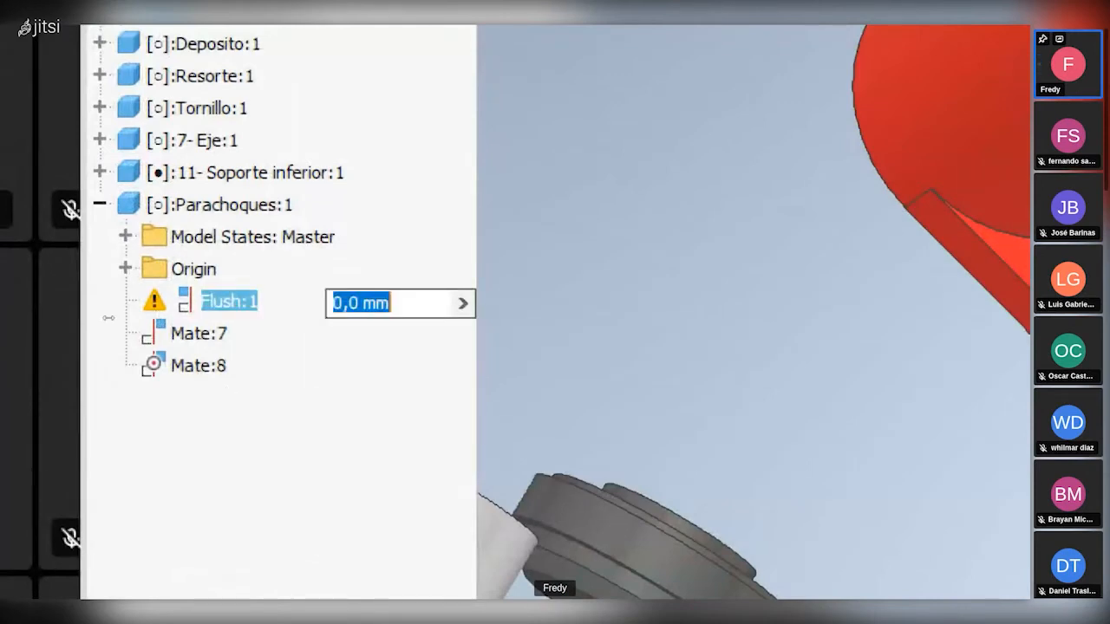
pyautogui.click(144, 382)
pyautogui.doubleClick(137, 316)
pyautogui.click(139, 380)
pyautogui.click(140, 313)
pyautogui.click(140, 313)
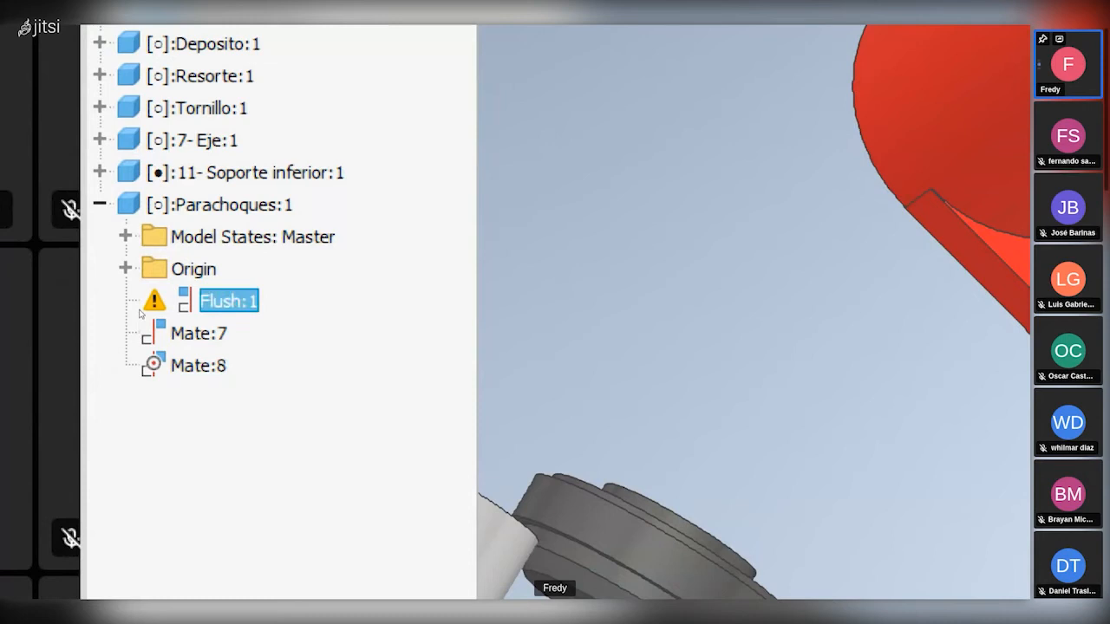
pyautogui.press('Delete')
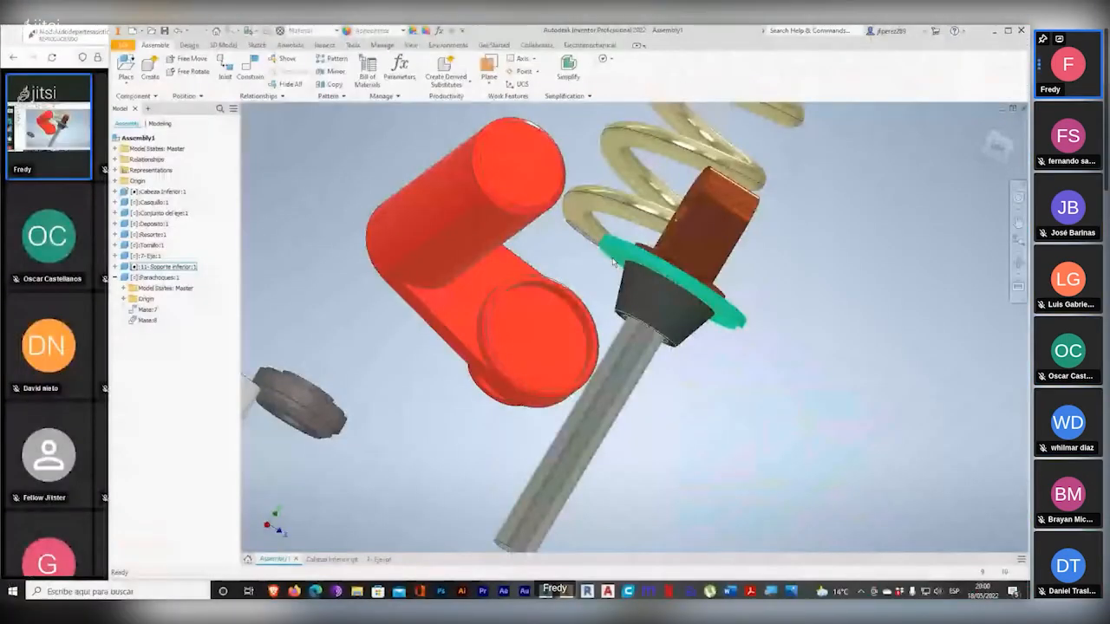
# Step: Examine the two remaining mates of Parachoques and inspect its fit on the shaft and lower support from several sides
pyautogui.click(613, 261)
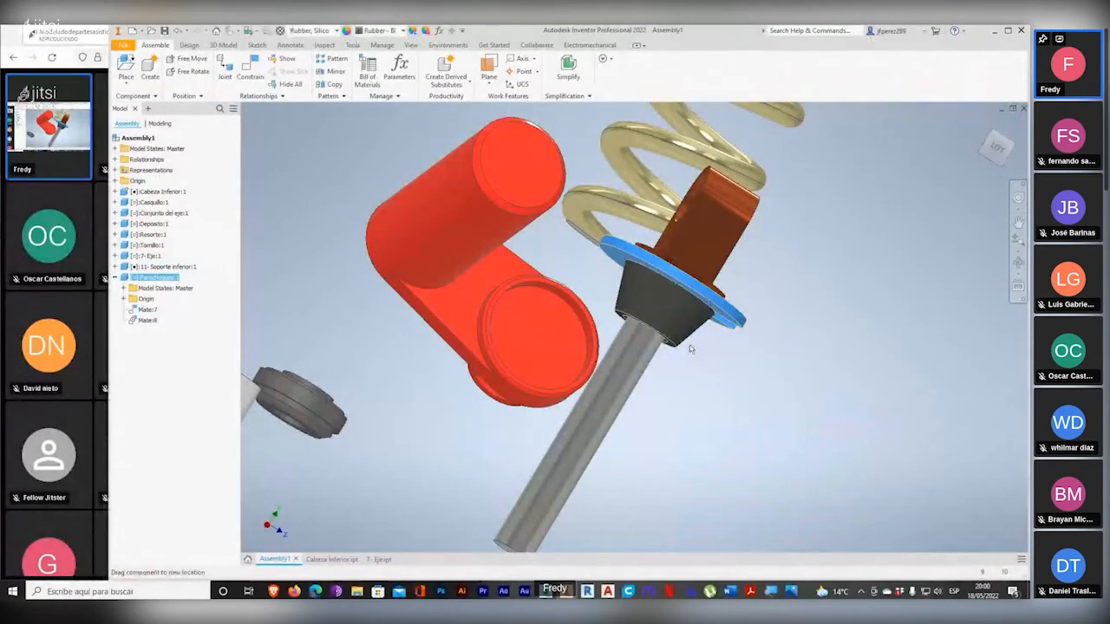
pyautogui.click(146, 321)
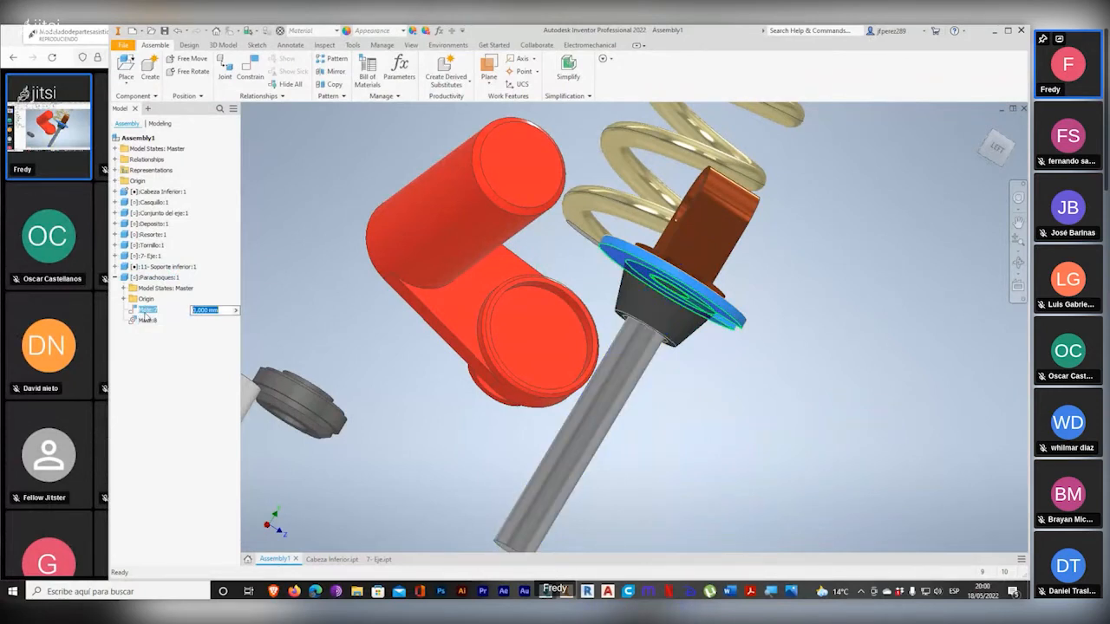
pyautogui.click(132, 322)
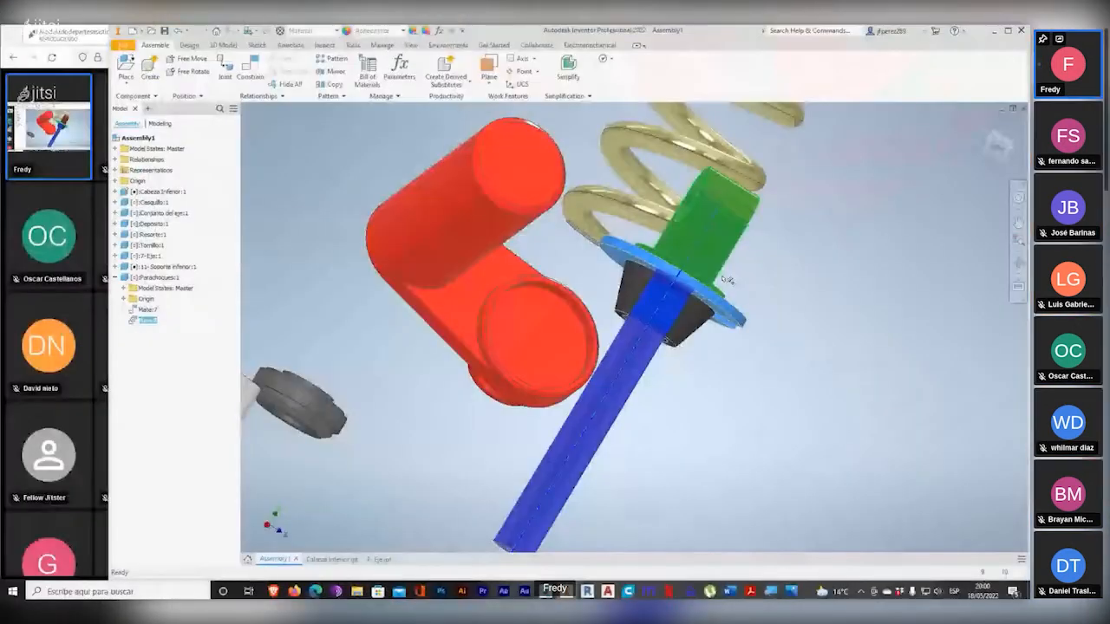
pyautogui.moveTo(513, 318); pyautogui.dragTo(562, 266, button='middle')
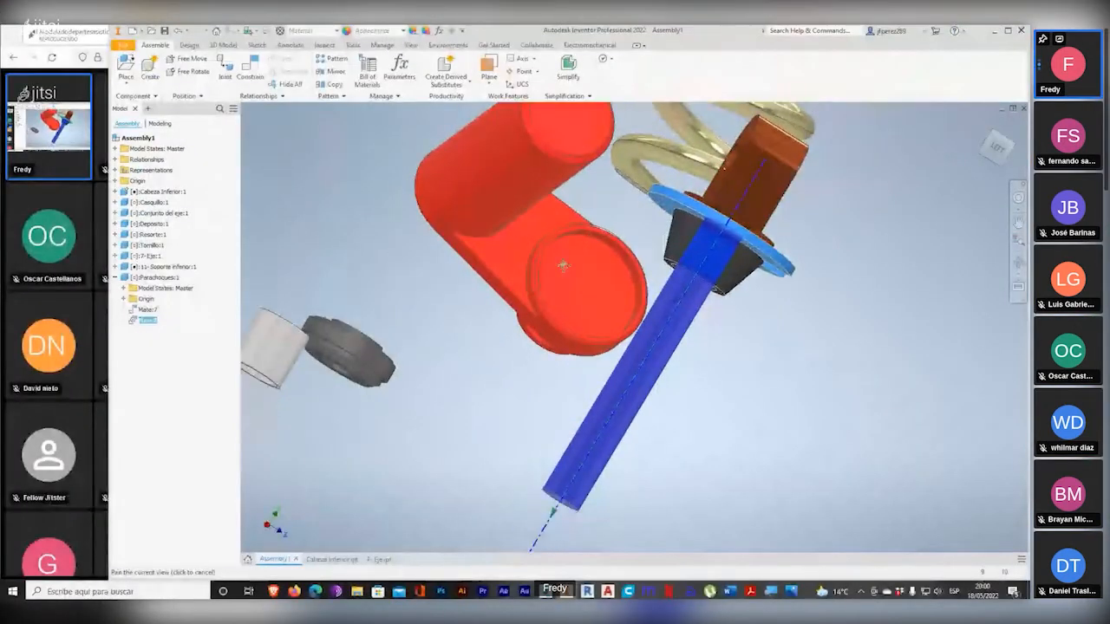
pyautogui.click(140, 310)
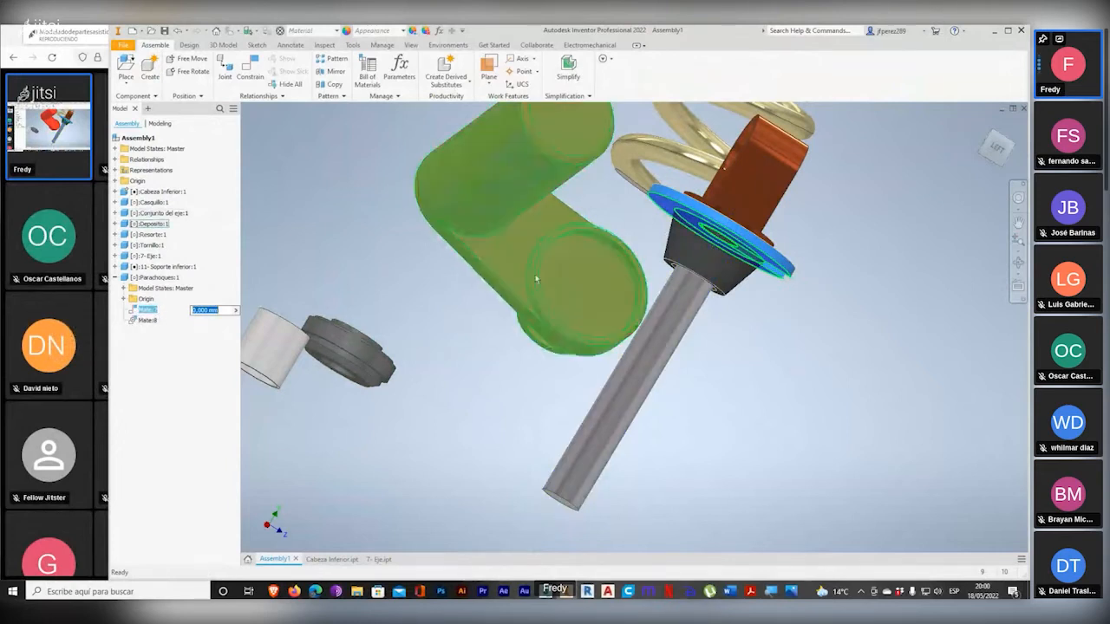
pyautogui.click(738, 352)
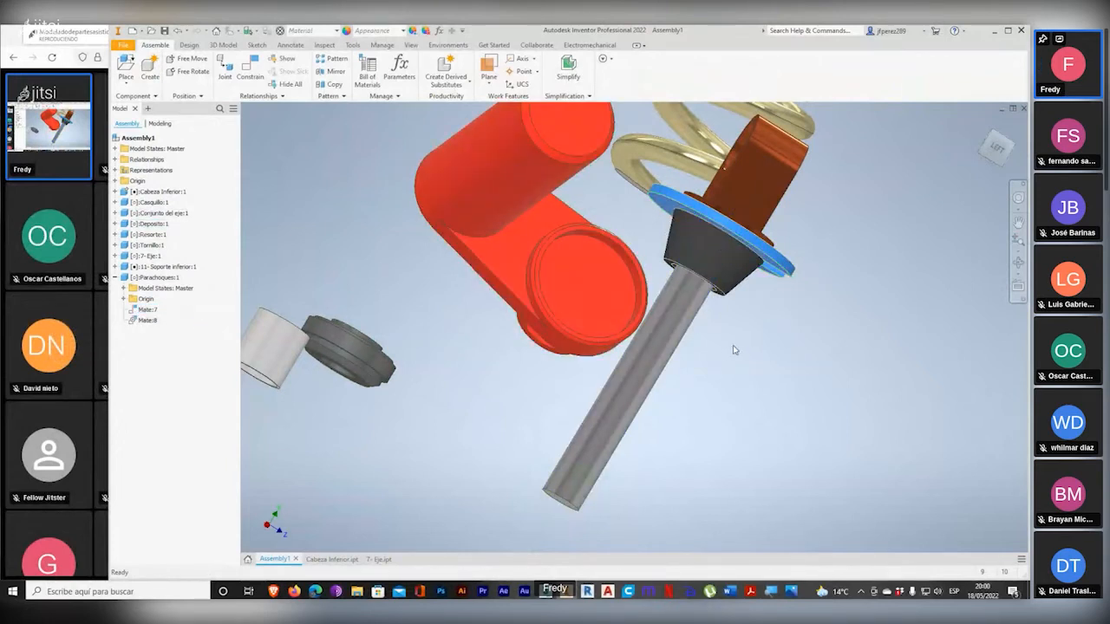
pyautogui.keyDown('shift'); pyautogui.moveTo(733, 349); pyautogui.dragTo(629, 344, button='middle'); pyautogui.keyUp('shift')
pyautogui.scroll(-5, 713, 369)
pyautogui.scroll(5, 729, 333)
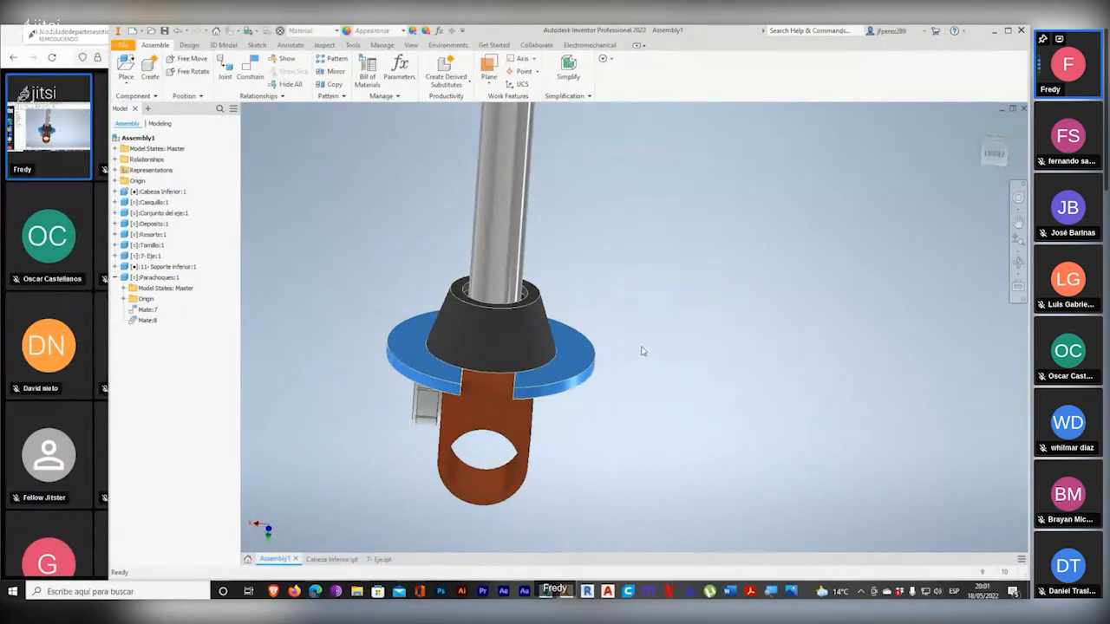
pyautogui.keyDown('shift'); pyautogui.moveTo(472, 389); pyautogui.dragTo(464, 407, button='middle'); pyautogui.keyUp('shift')
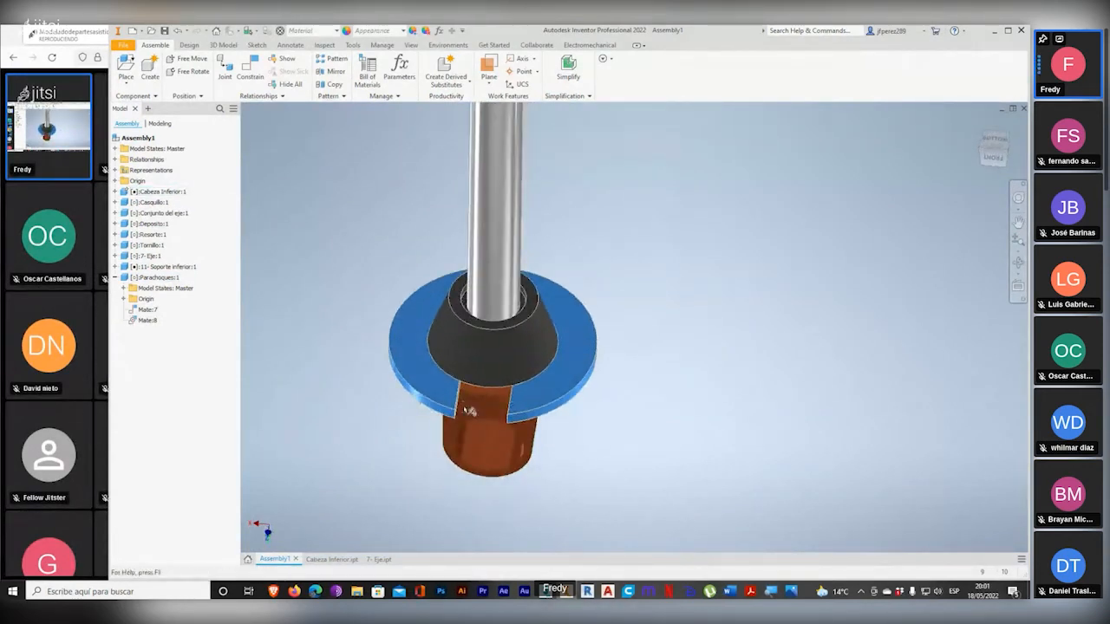
pyautogui.keyDown('shift'); pyautogui.moveTo(617, 495); pyautogui.dragTo(827, 367, button='middle'); pyautogui.keyUp('shift')
pyautogui.keyDown('shift'); pyautogui.moveTo(732, 420); pyautogui.dragTo(734, 426, button='middle'); pyautogui.keyUp('shift')
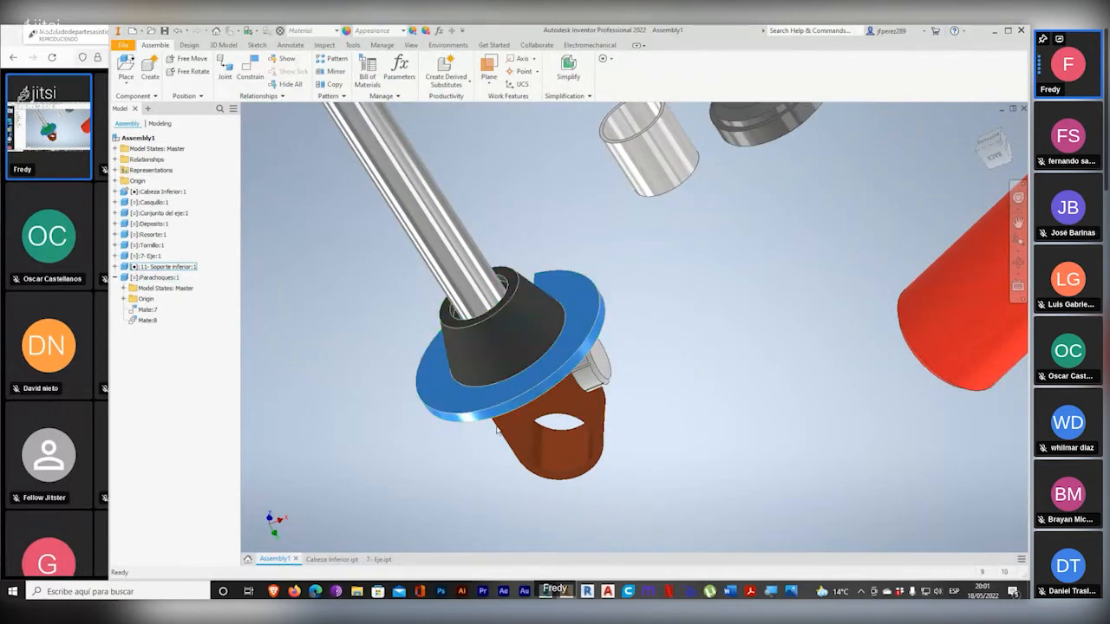
# Step: Switch to the file explorer, browse the nested Nueva carpeta folders below 27. Ejercicios and return to the assembly
pyautogui.moveTo(365, 598)
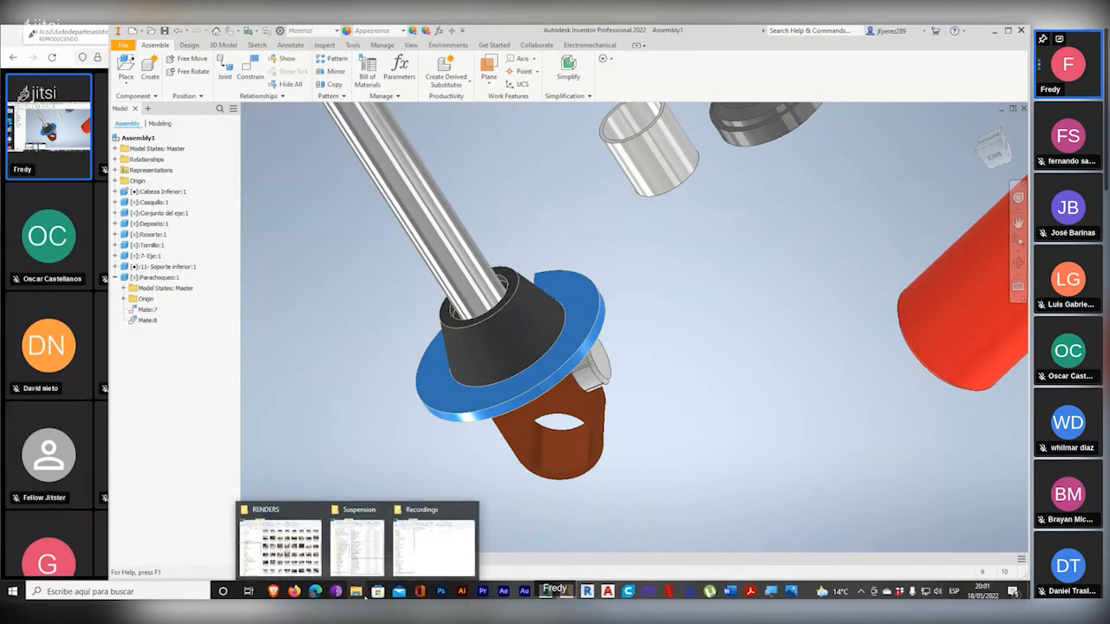
pyautogui.click(467, 422)
pyautogui.moveTo(356, 591)
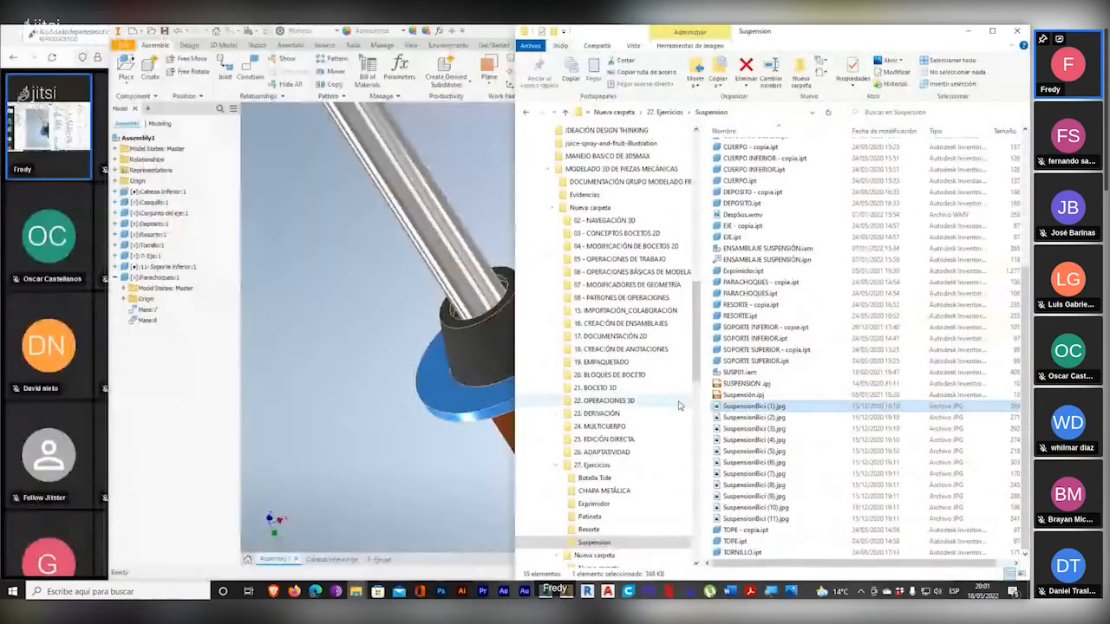
pyautogui.click(371, 547)
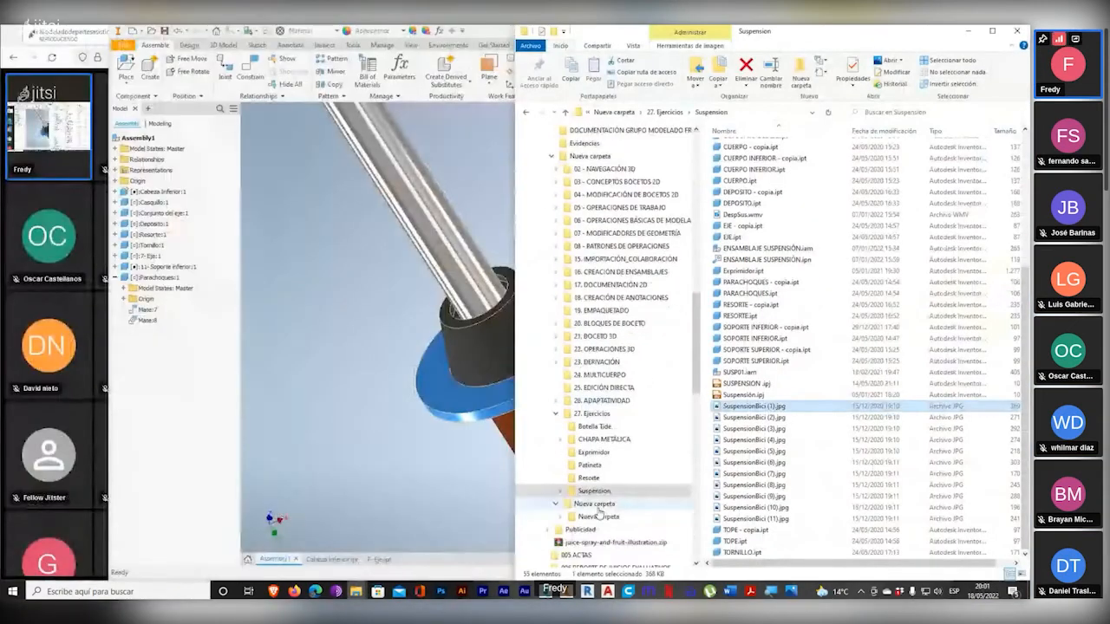
pyautogui.click(595, 504)
pyautogui.click(598, 516)
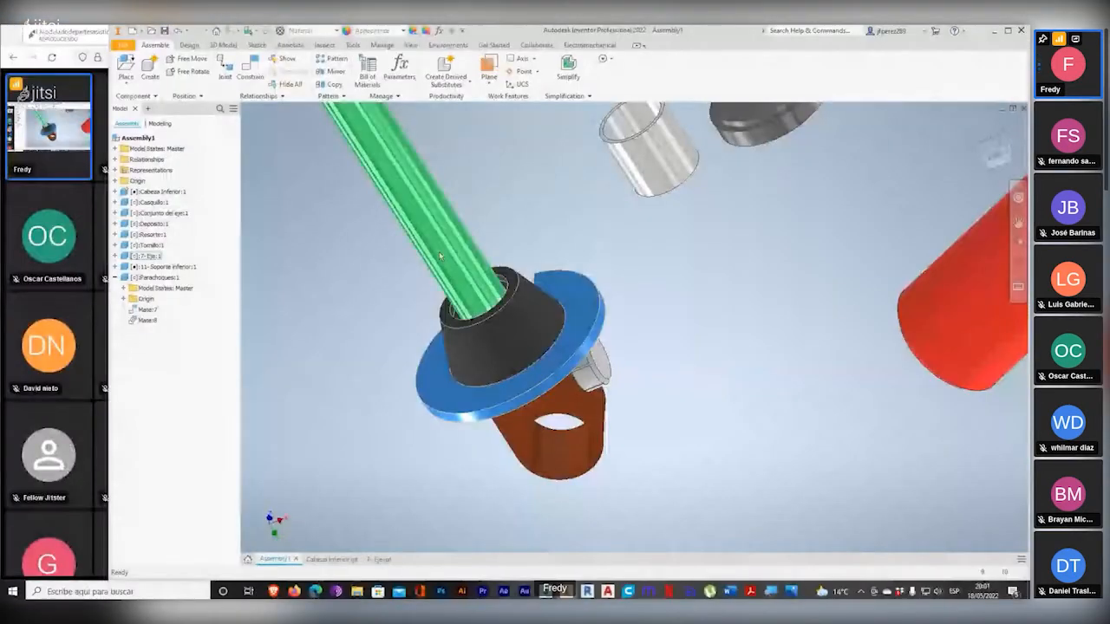
pyautogui.click(541, 282)
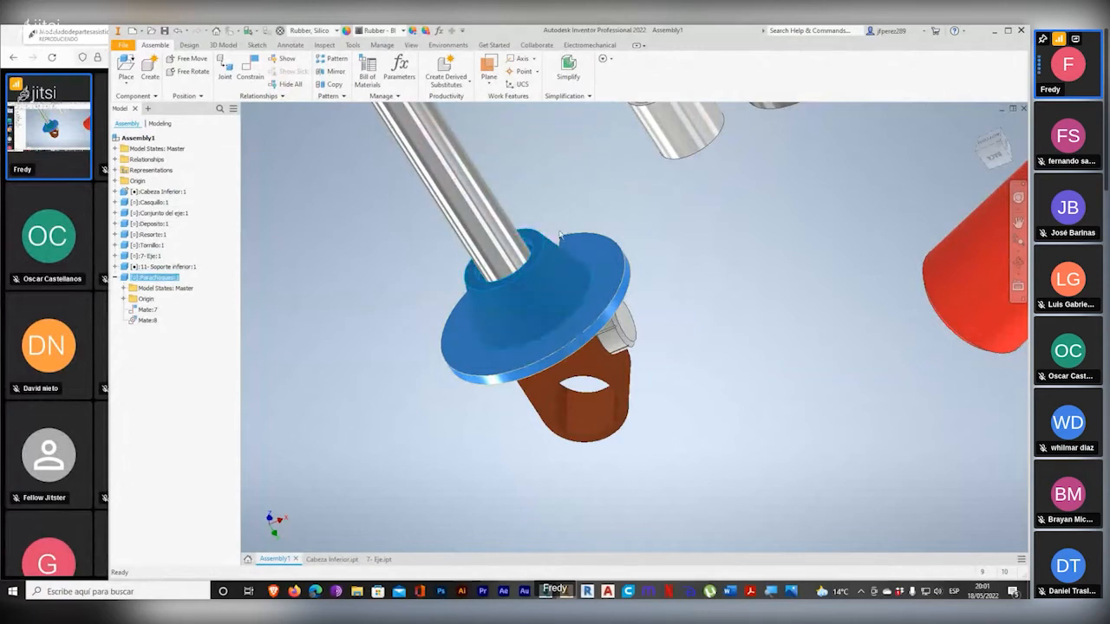
pyautogui.click(293, 224)
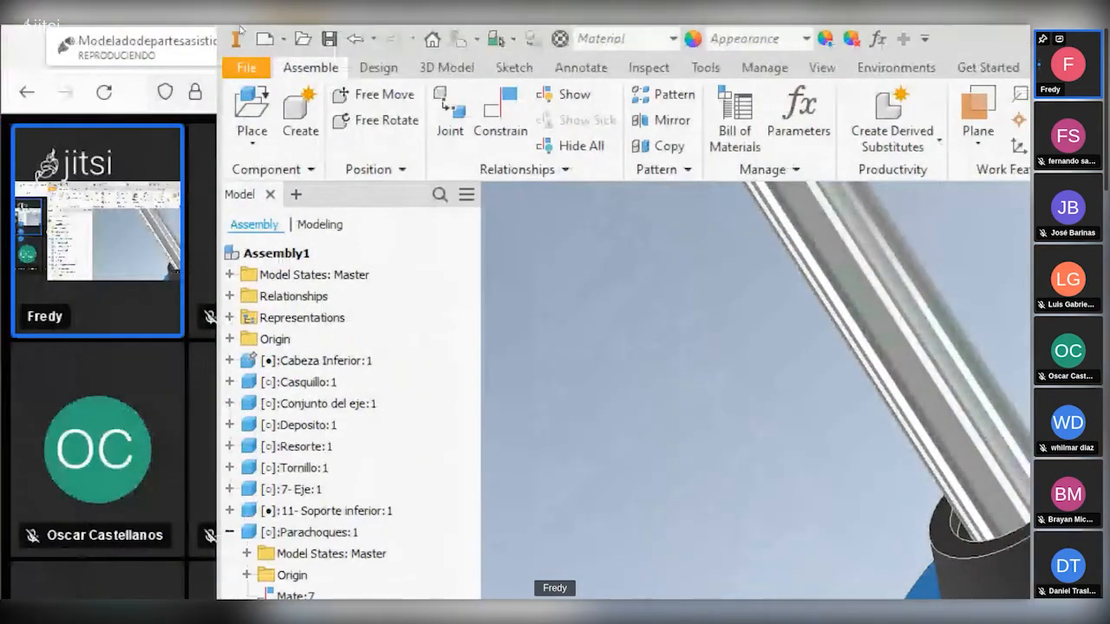
pyautogui.click(503, 38)
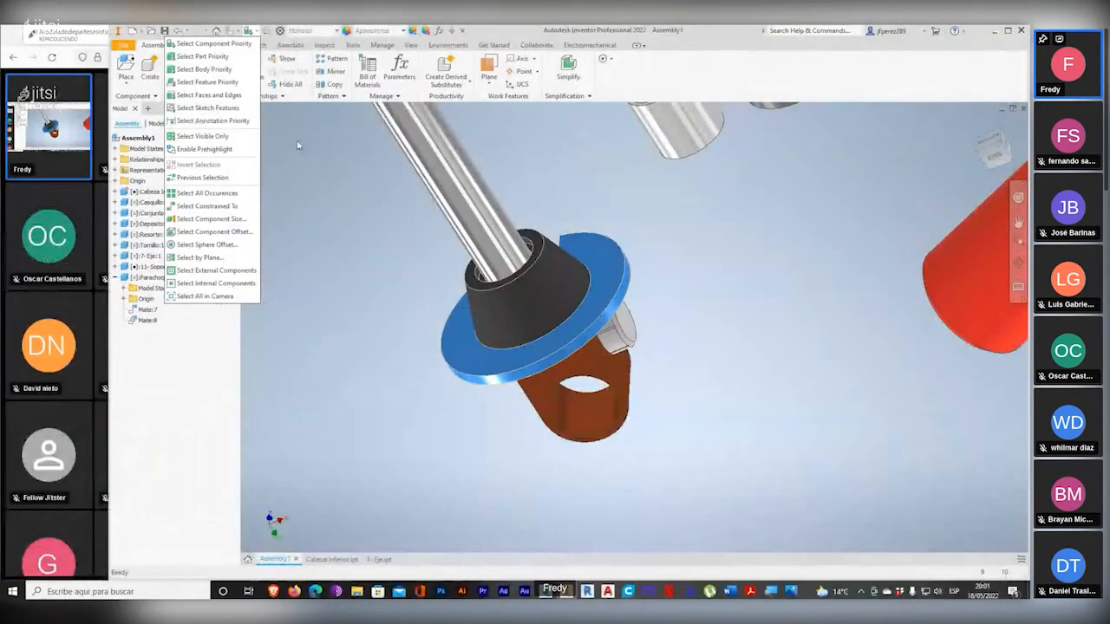
pyautogui.click(297, 146)
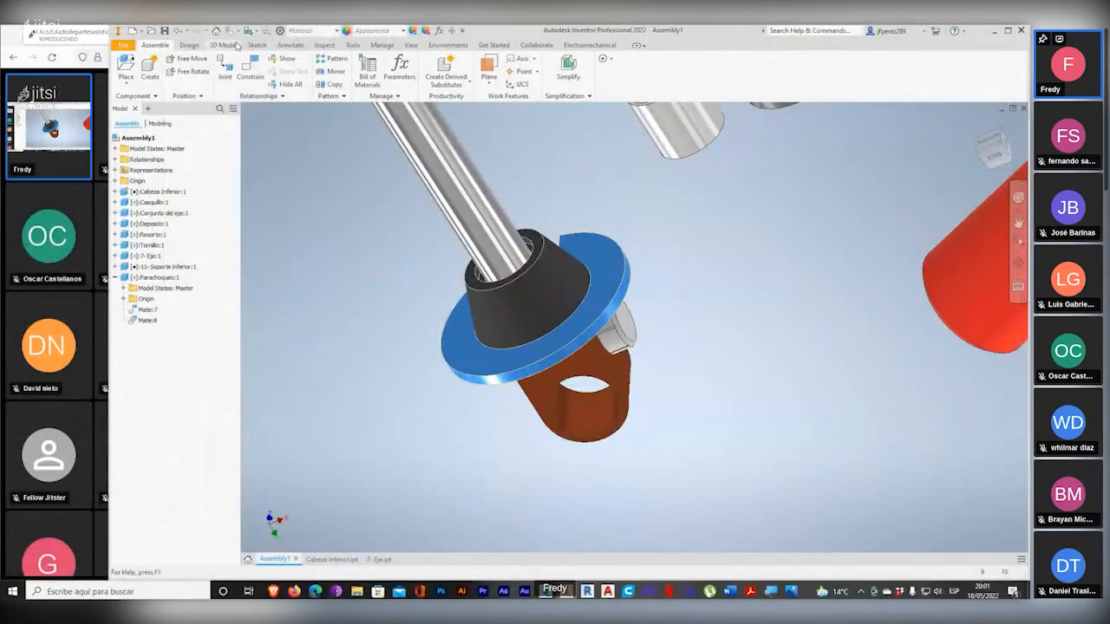
pyautogui.moveTo(485, 295); pyautogui.dragTo(493, 316, button='middle')
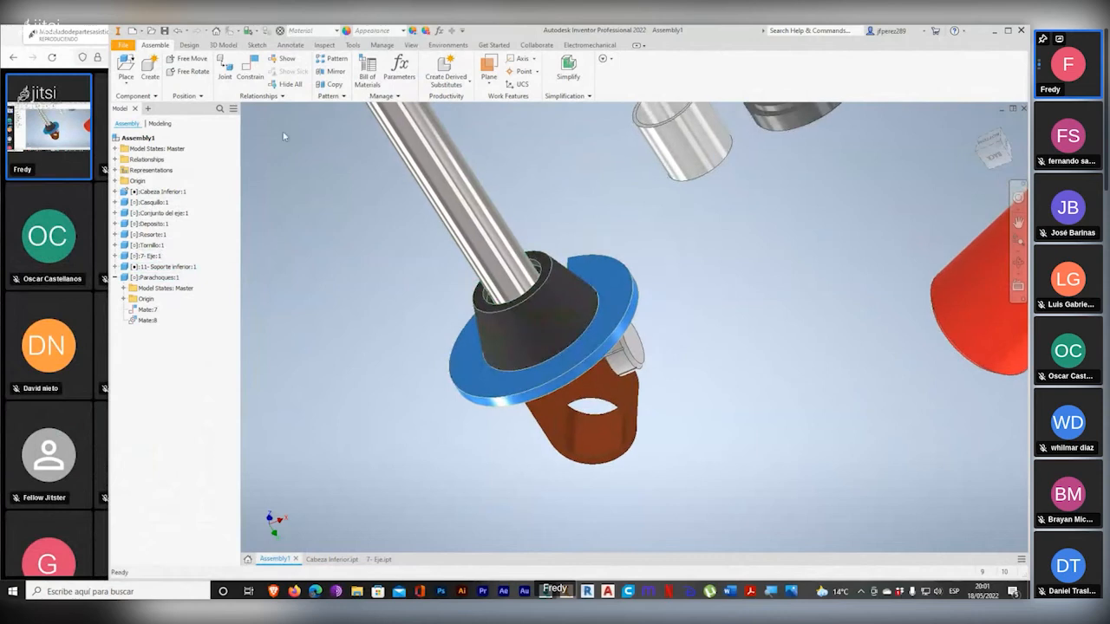
# Step: Save the assembly as Suspension together with all its changed dependent files
pyautogui.click(164, 30)
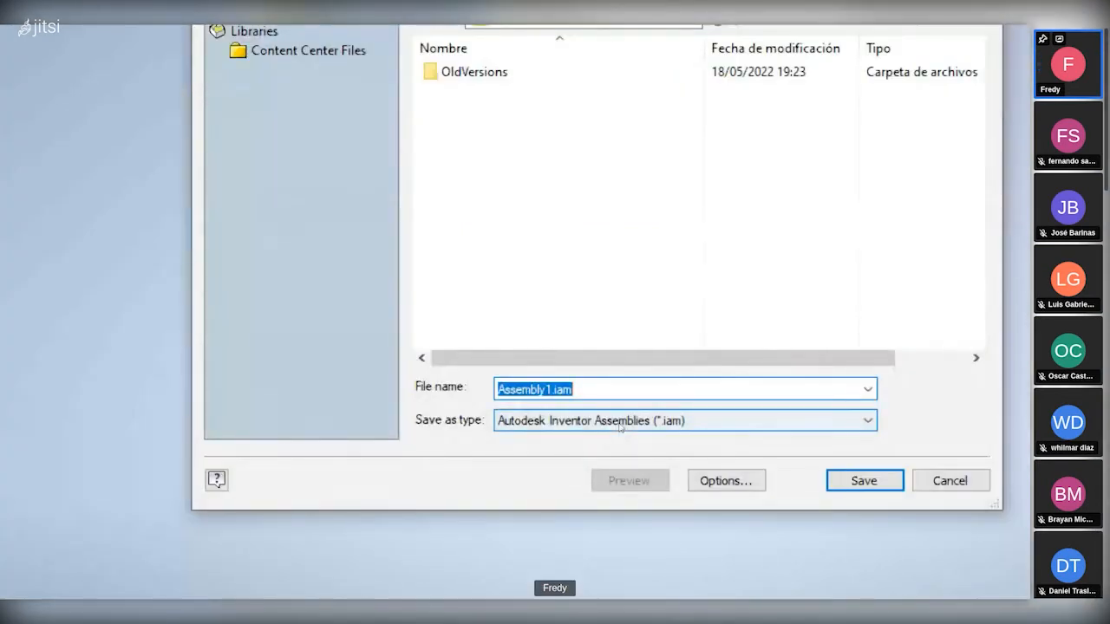
pyautogui.write('Suspension')
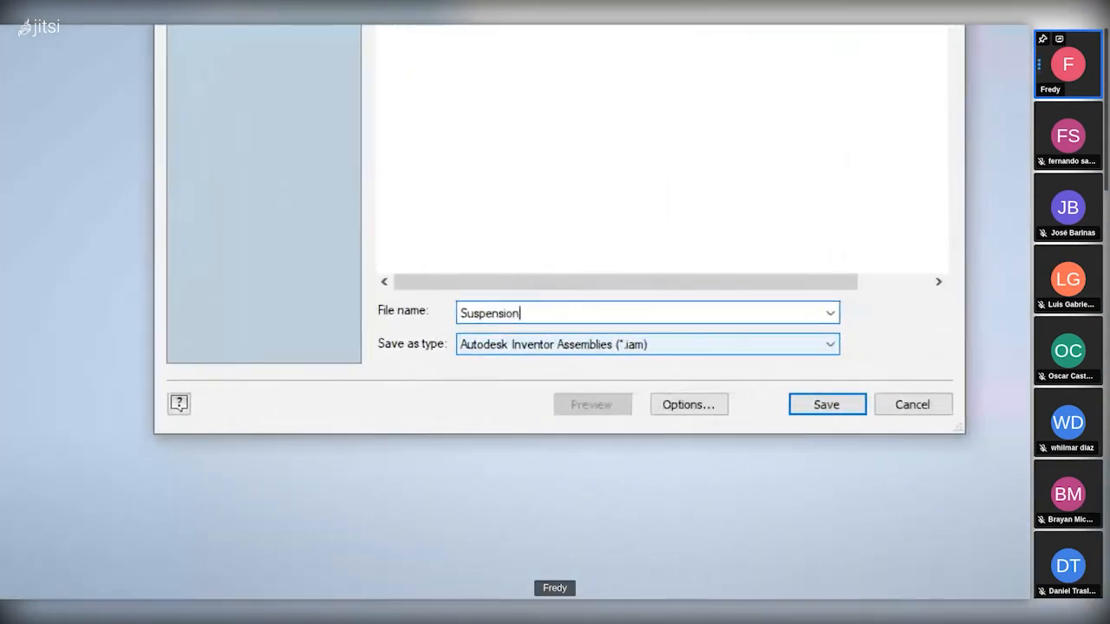
pyautogui.press('Return')
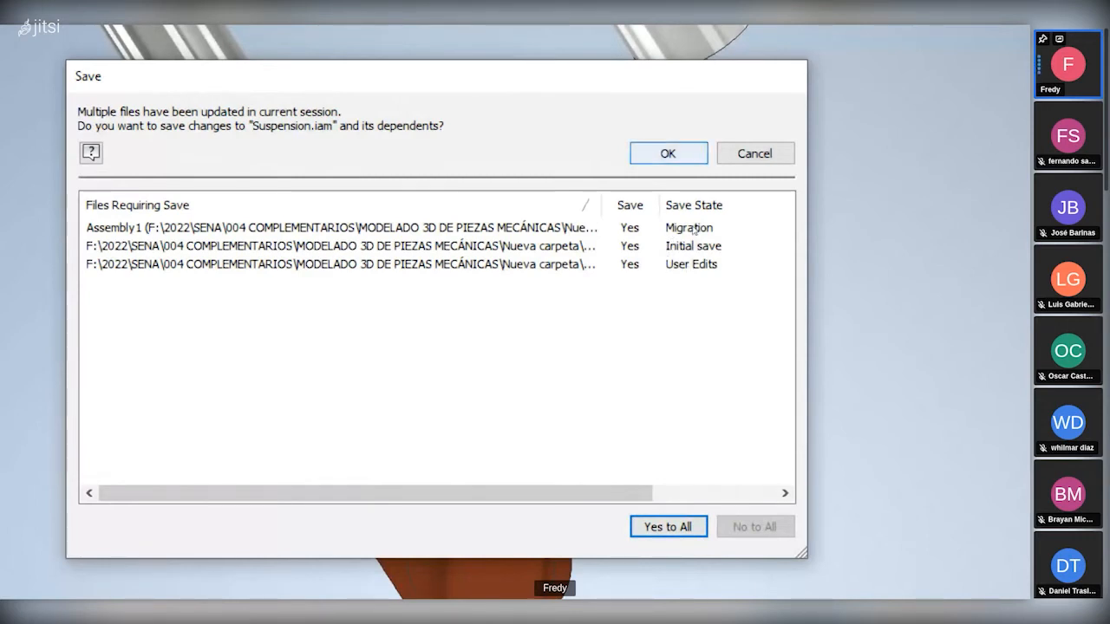
pyautogui.press('Return')
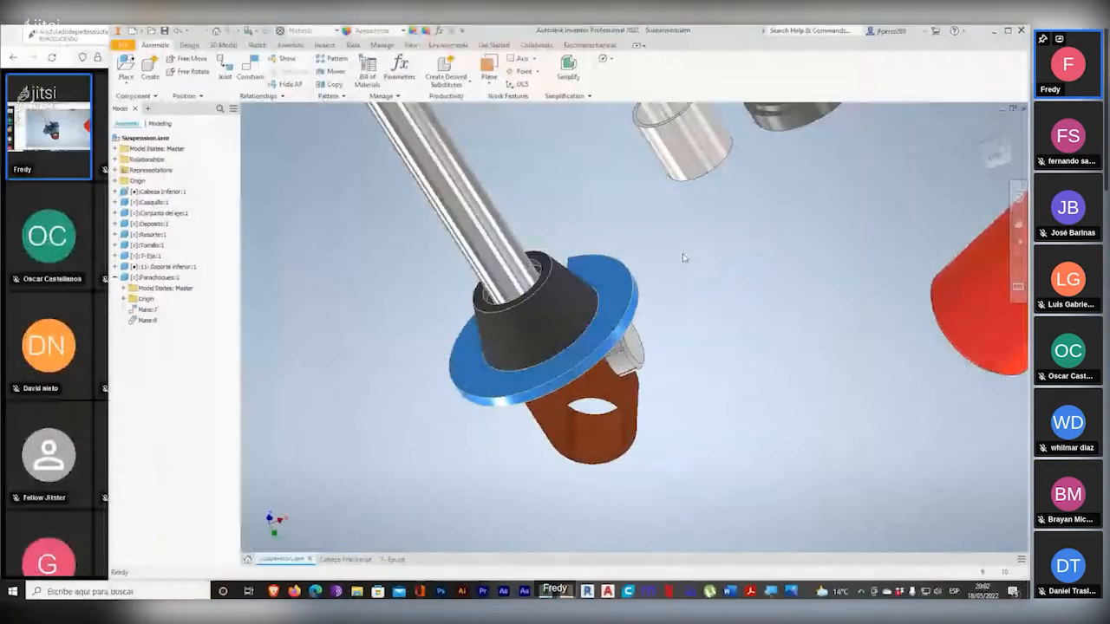
# Step: Switch to the file explorer, check the saved files in the nested Nueva carpeta folder and return to the assembly
pyautogui.moveTo(356, 591)
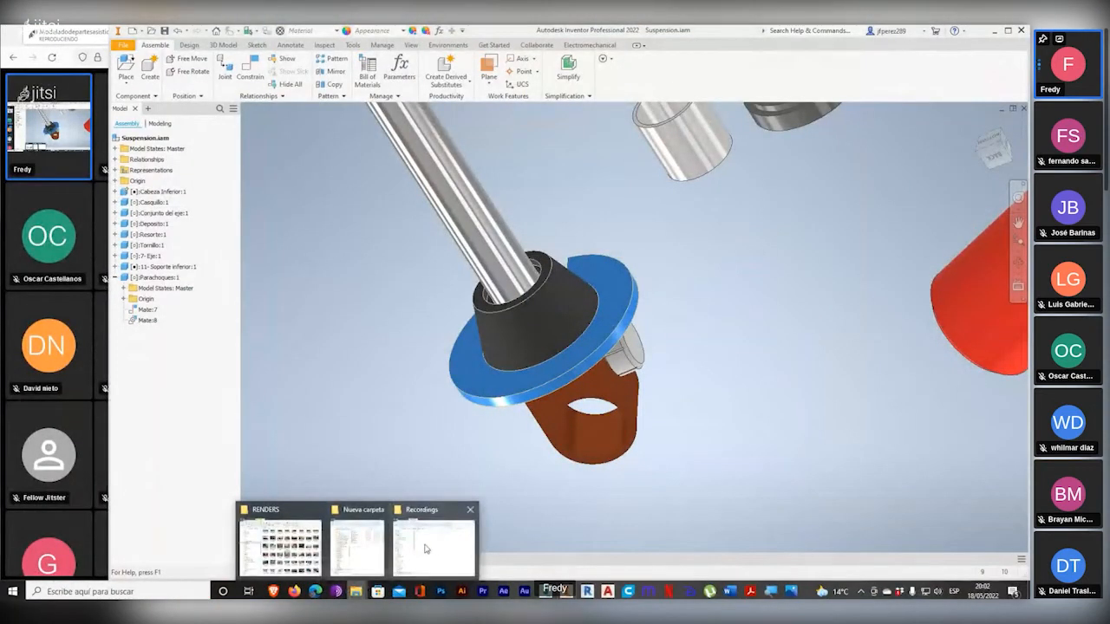
pyautogui.click(356, 546)
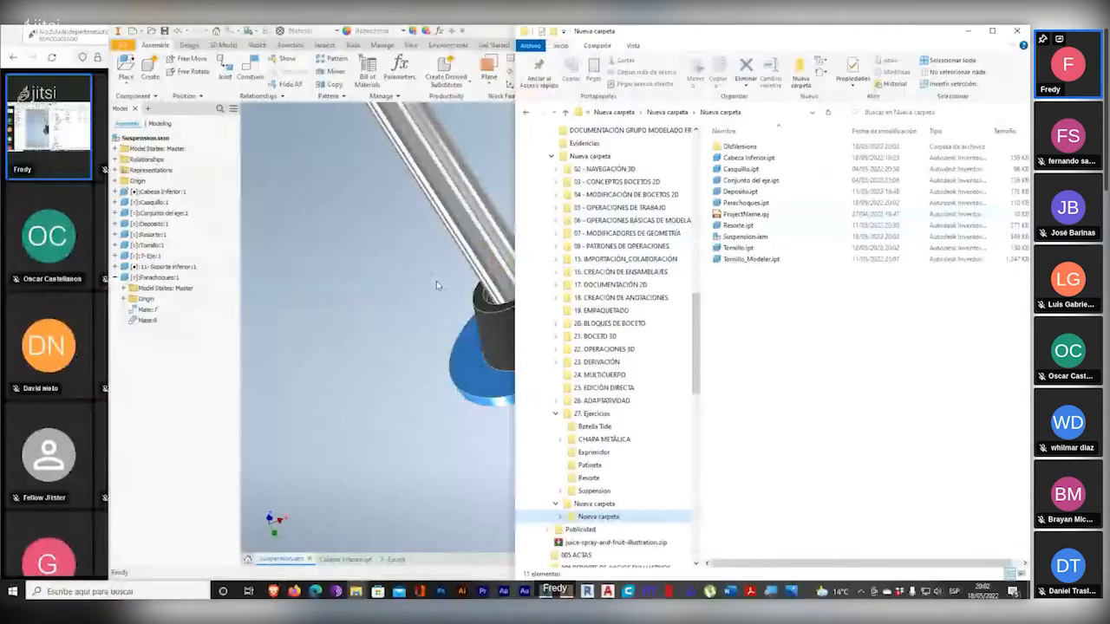
pyautogui.moveTo(436, 281); pyautogui.dragTo(560, 388, button='middle')
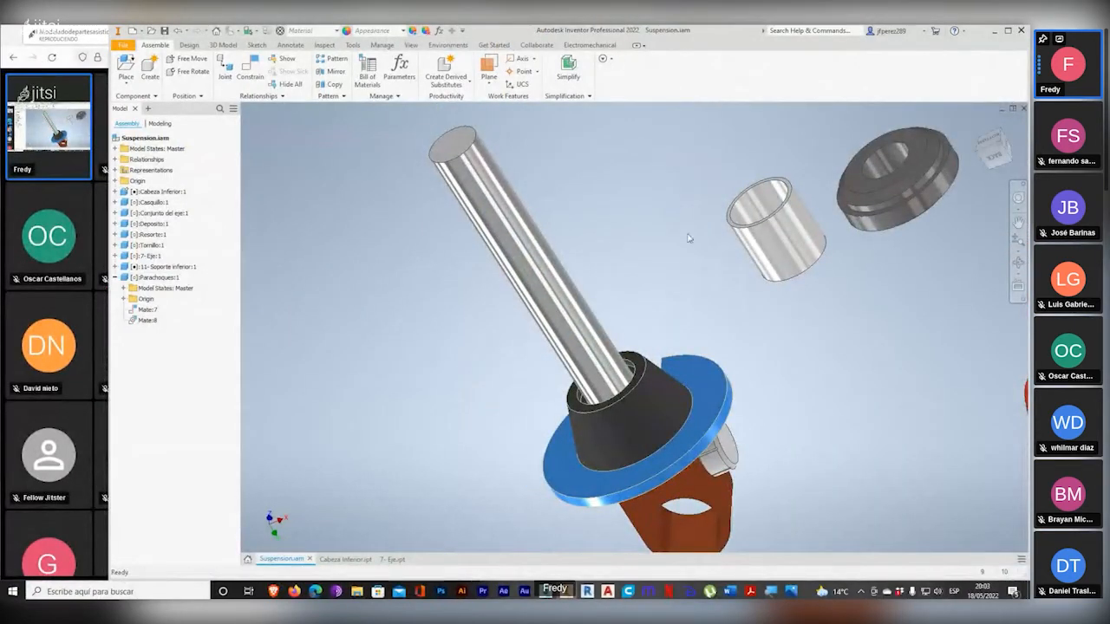
# Step: Switch to the SuspensionBici (1).jpg drawing, examine the section around marks 3, 5, 8 and 13 and the parts list, and close the view
pyautogui.click(791, 593)
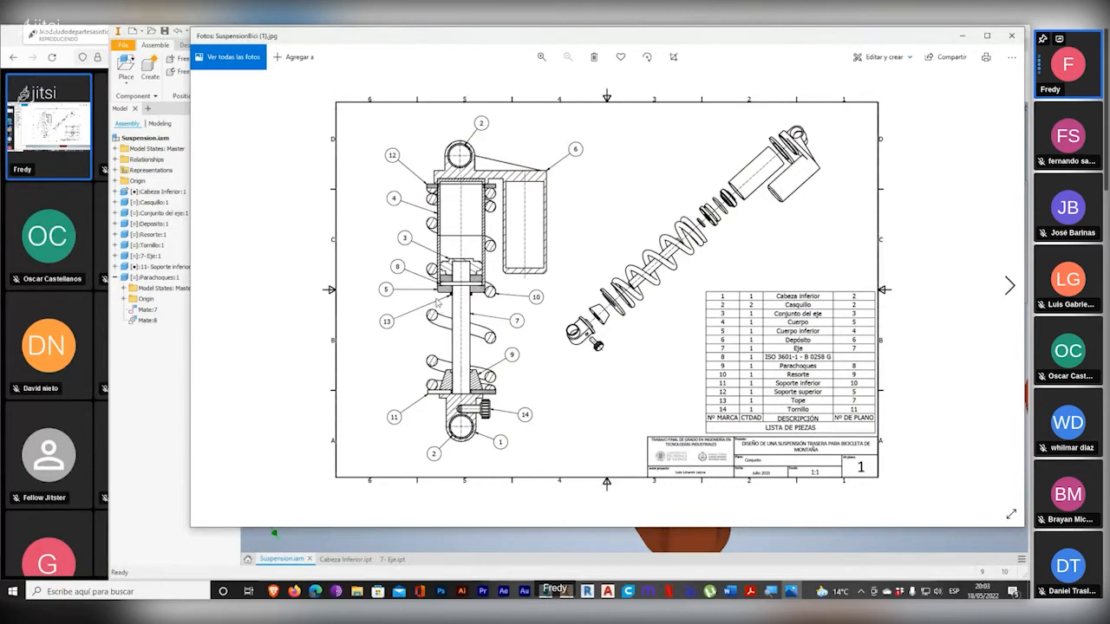
pyautogui.keyDown('ctrl'); pyautogui.keyDown('alt'); pyautogui.scroll(4, 444, 281); pyautogui.keyUp('alt'); pyautogui.keyUp('ctrl')
pyautogui.keyDown('ctrl'); pyautogui.keyDown('alt'); pyautogui.scroll(-1, 405, 290); pyautogui.keyUp('alt'); pyautogui.keyUp('ctrl')
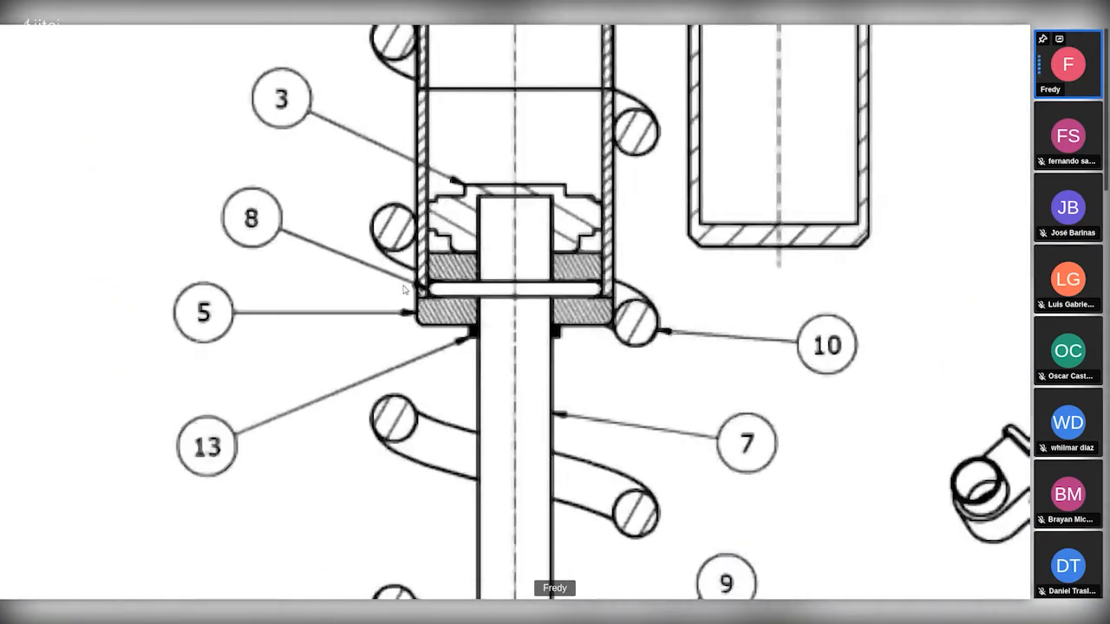
pyautogui.keyDown('ctrl'); pyautogui.keyDown('alt'); pyautogui.scroll(-3, 495, 324); pyautogui.keyUp('alt'); pyautogui.keyUp('ctrl')
pyautogui.keyDown('ctrl'); pyautogui.keyDown('alt'); pyautogui.scroll(2, 846, 353); pyautogui.keyUp('alt'); pyautogui.keyUp('ctrl')
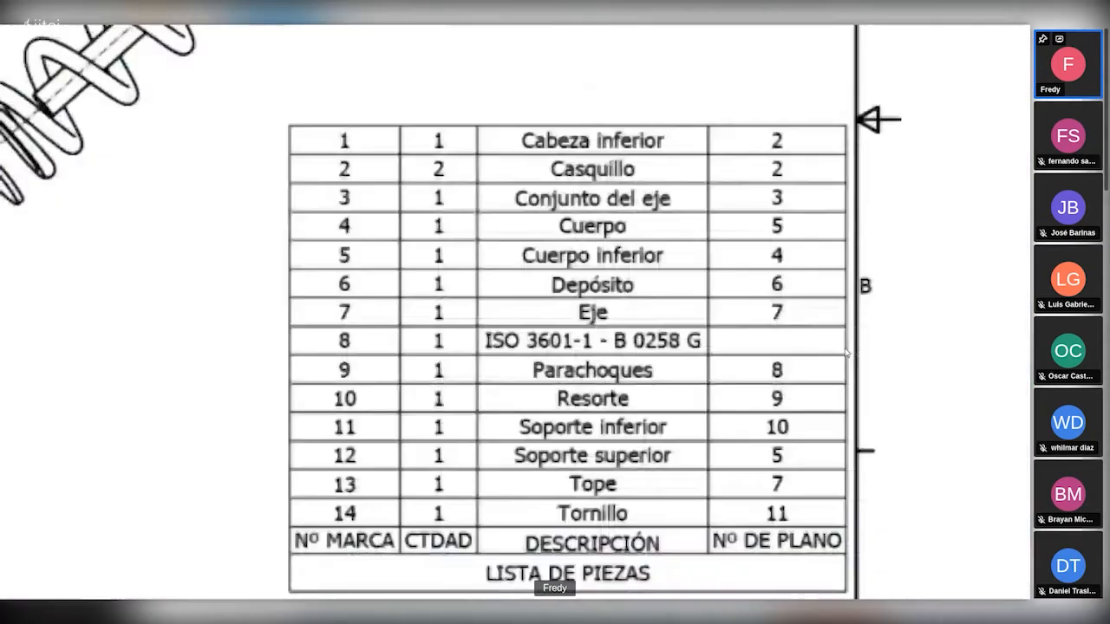
pyautogui.keyDown('ctrl'); pyautogui.keyDown('alt'); pyautogui.scroll(1, 847, 353); pyautogui.keyUp('alt'); pyautogui.keyUp('ctrl')
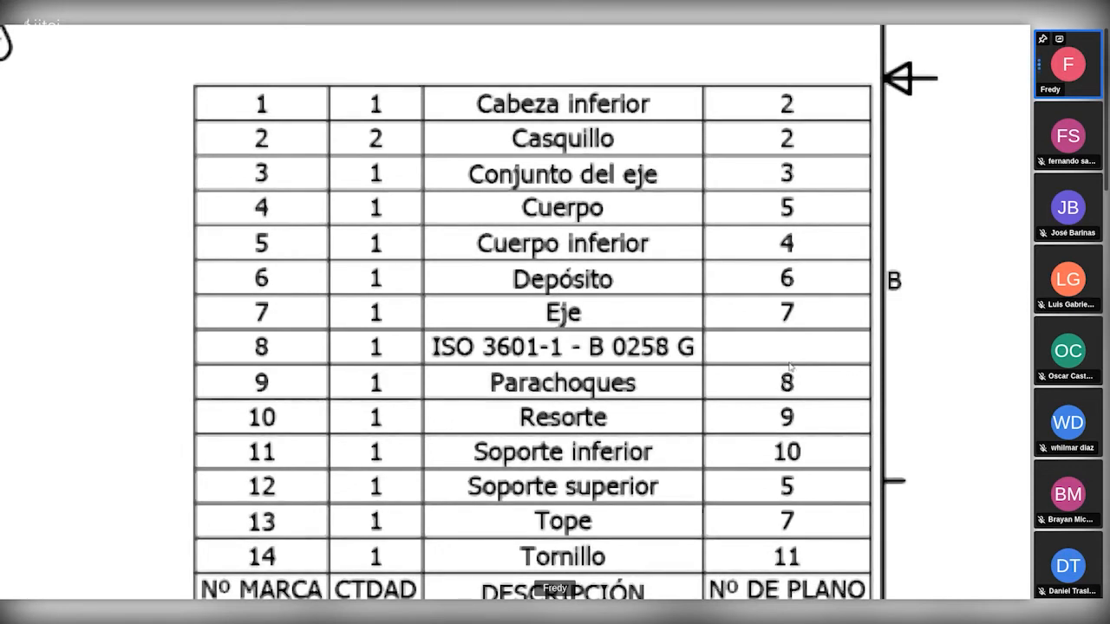
pyautogui.press('super+minus')
pyautogui.press('super+minus')
pyautogui.press('super+minus')
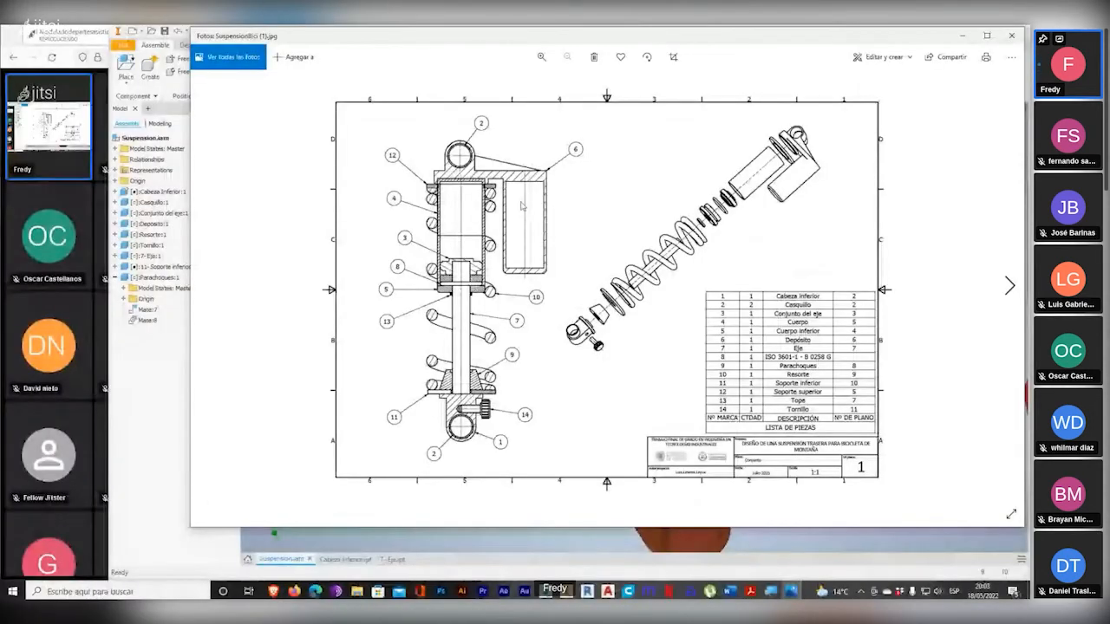
pyautogui.press('super+plus')
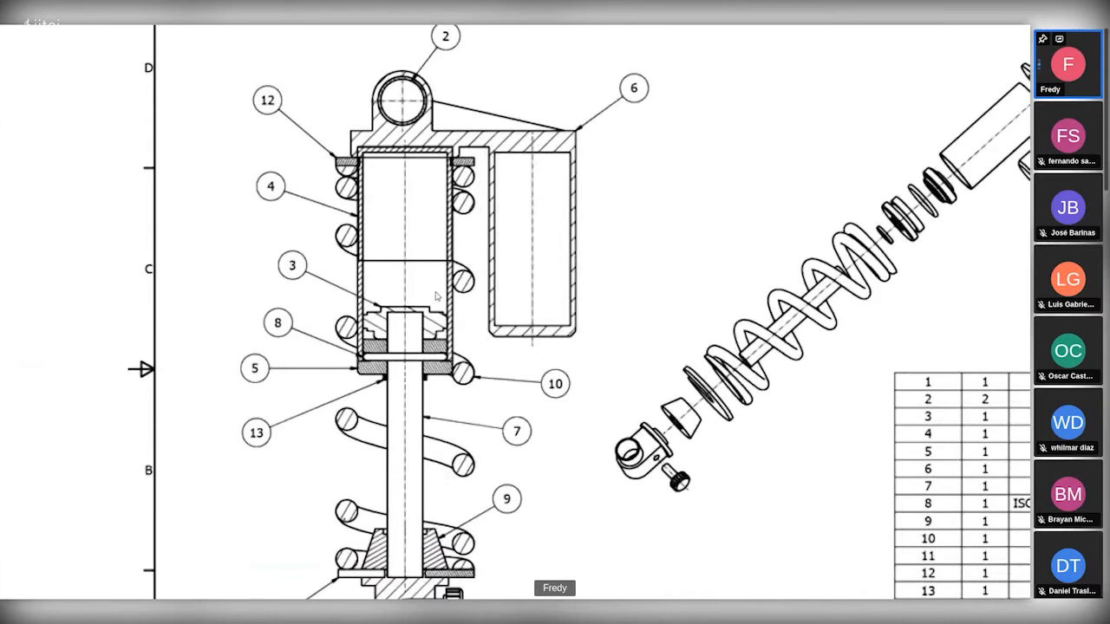
pyautogui.press('super+minus')
pyautogui.press('super+minus')
pyautogui.press('super+plus')
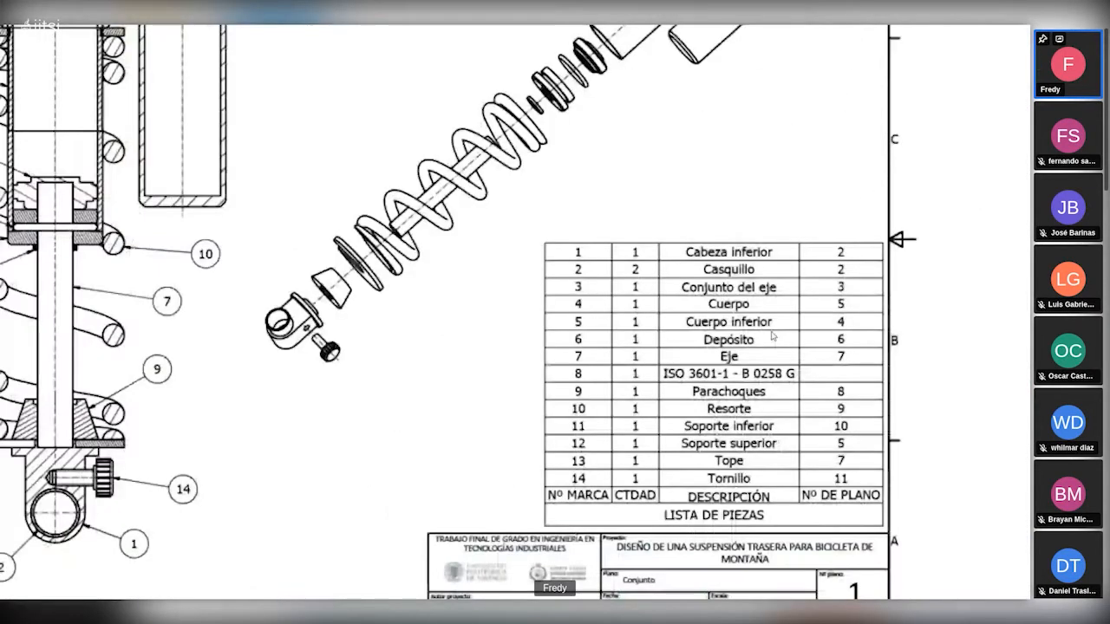
pyautogui.press('super+minus')
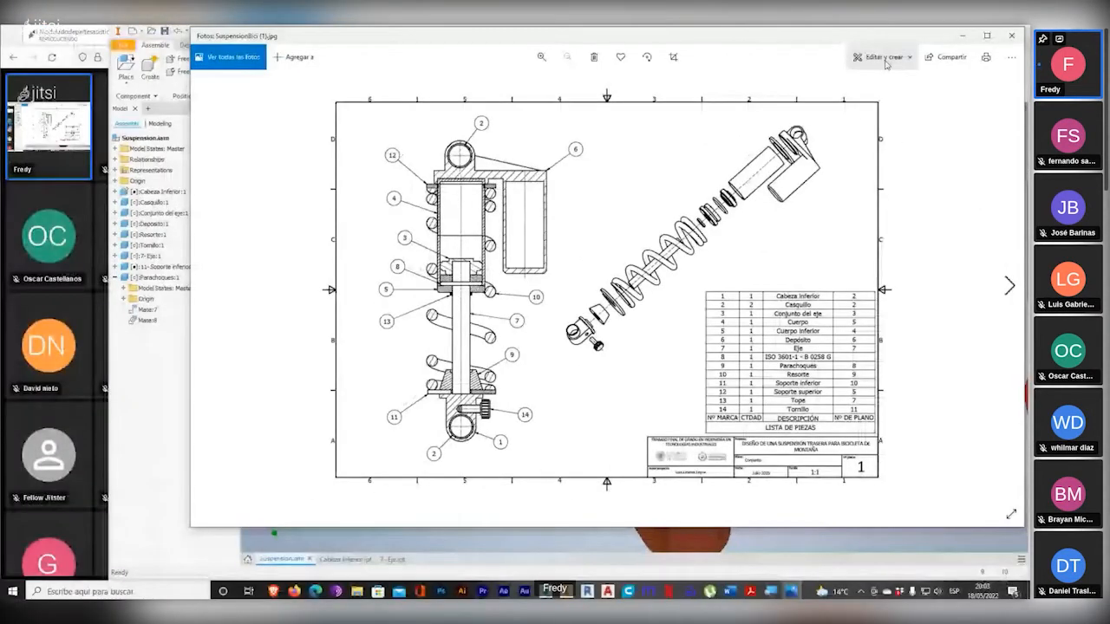
pyautogui.click(962, 35)
# Step: Place one 5- Cuerpo inferior.ipt from the Suspension folder under 27. Ejercicios near the free end of the shaft
pyautogui.scroll(5, 716, 297)
pyautogui.scroll(-6, 716, 297)
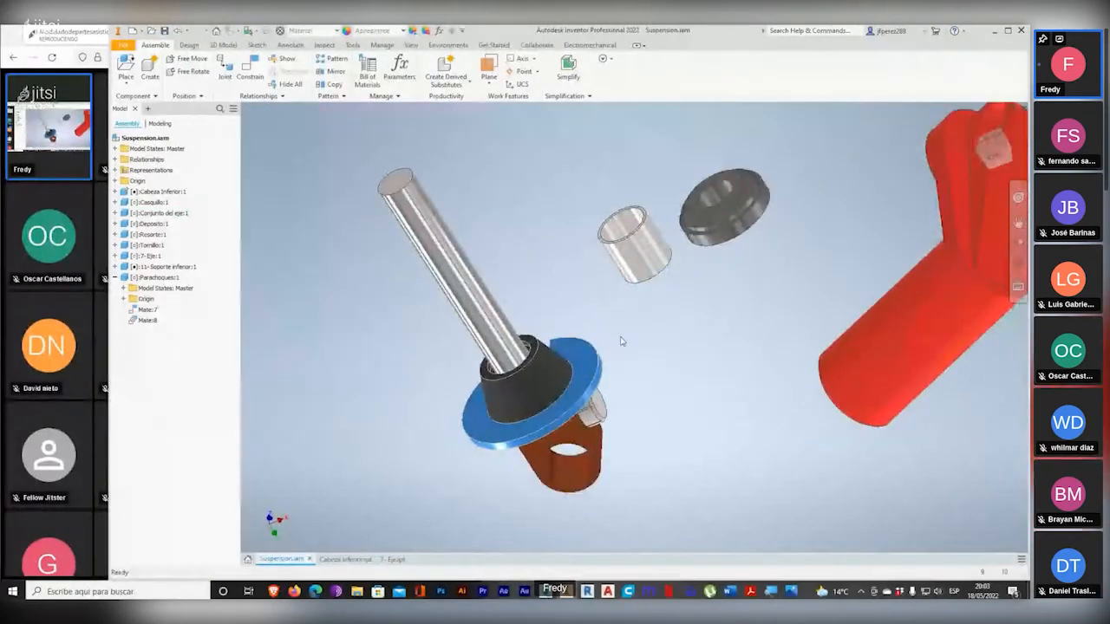
pyautogui.click(128, 77)
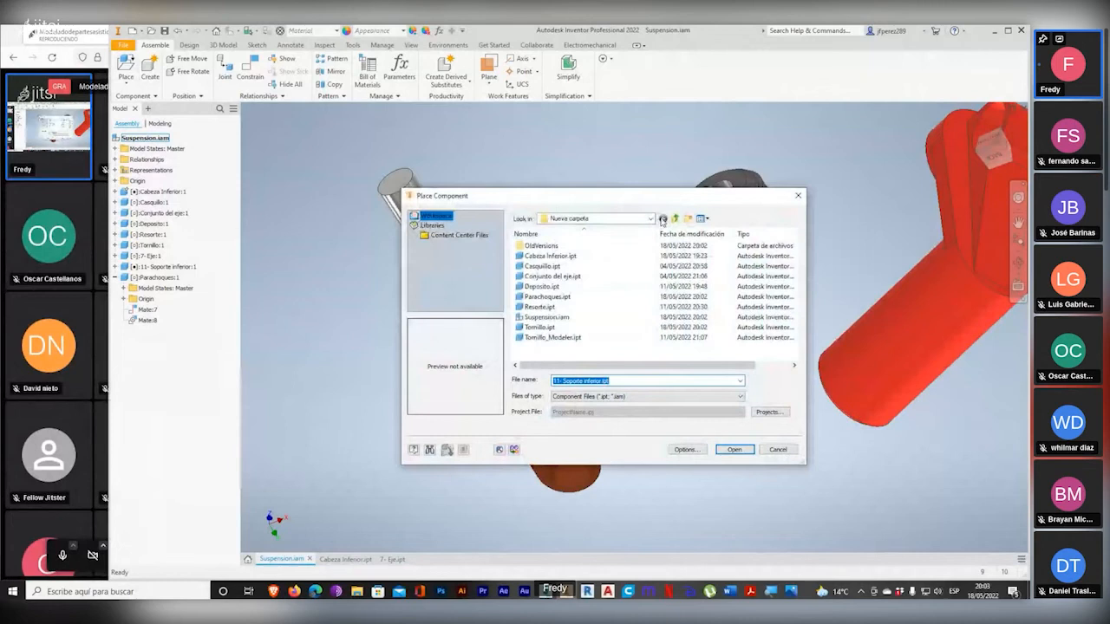
pyautogui.click(663, 221)
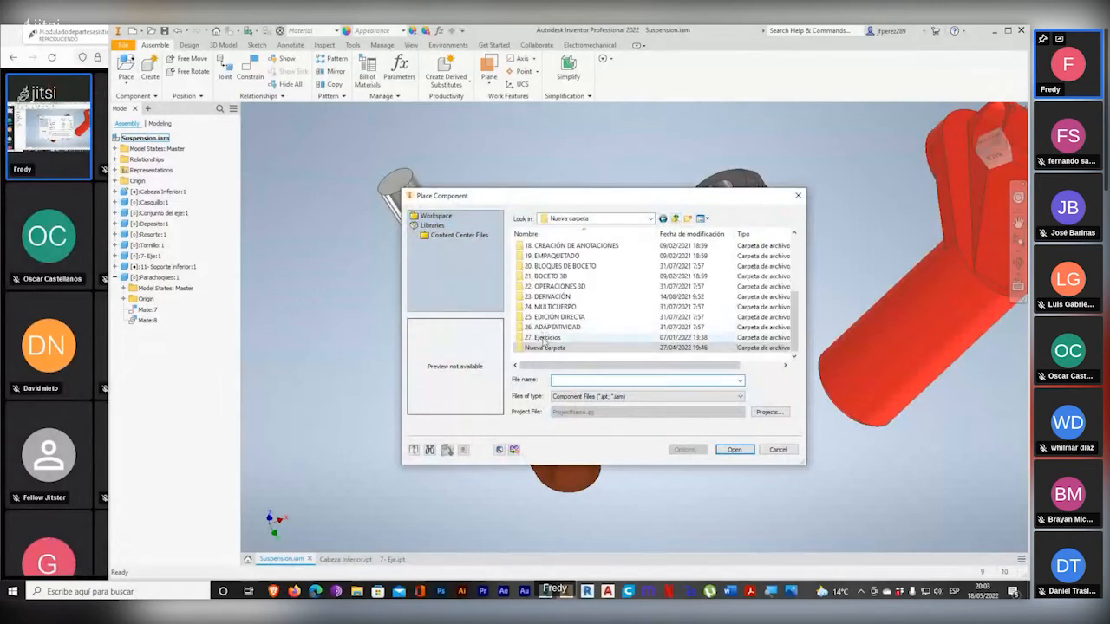
pyautogui.doubleClick(540, 345)
pyautogui.doubleClick(538, 299)
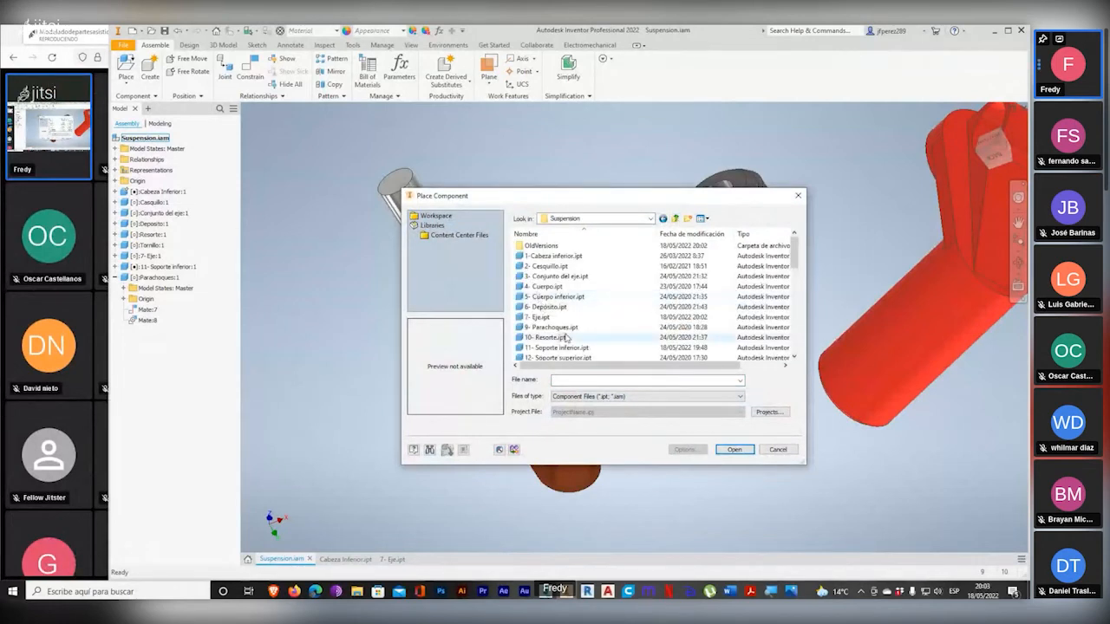
pyautogui.click(555, 296)
pyautogui.click(730, 450)
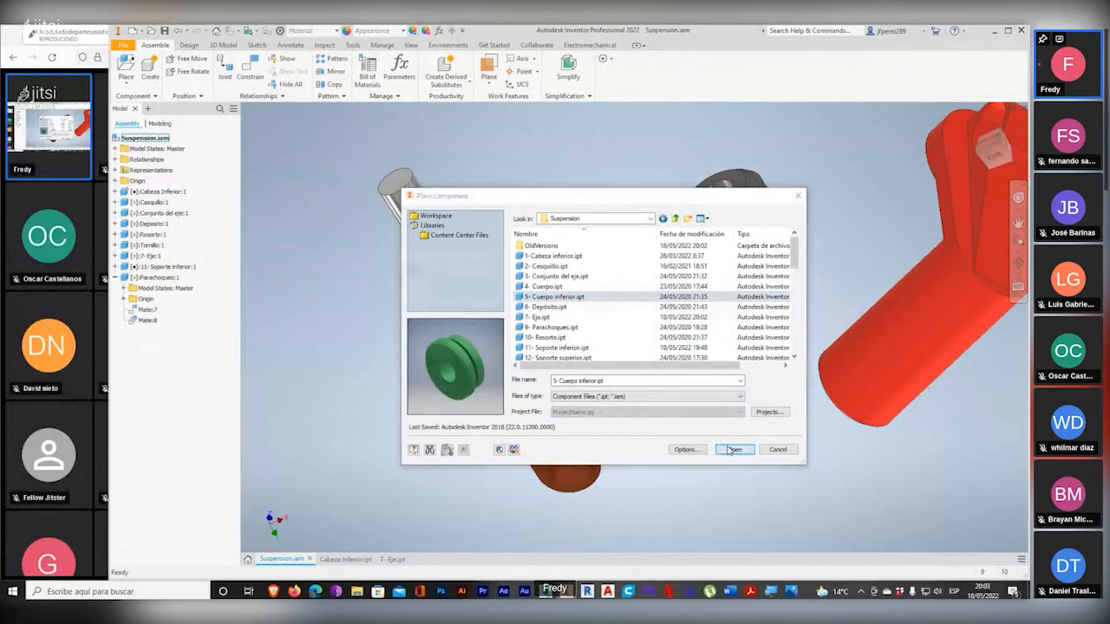
pyautogui.click(477, 347)
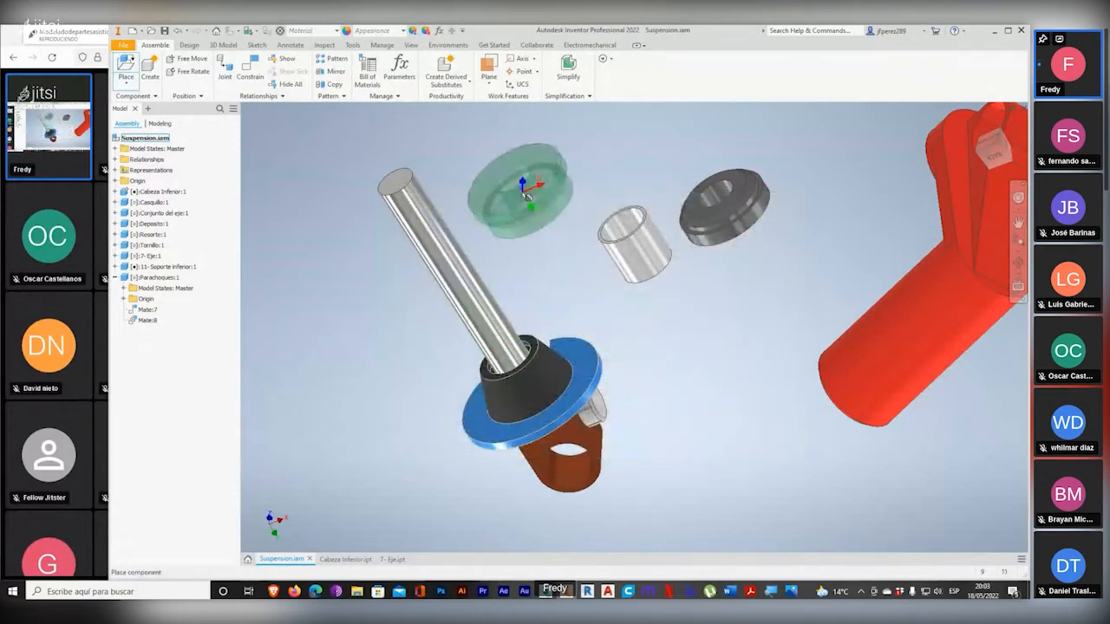
pyautogui.click(522, 195)
pyautogui.press('Escape')
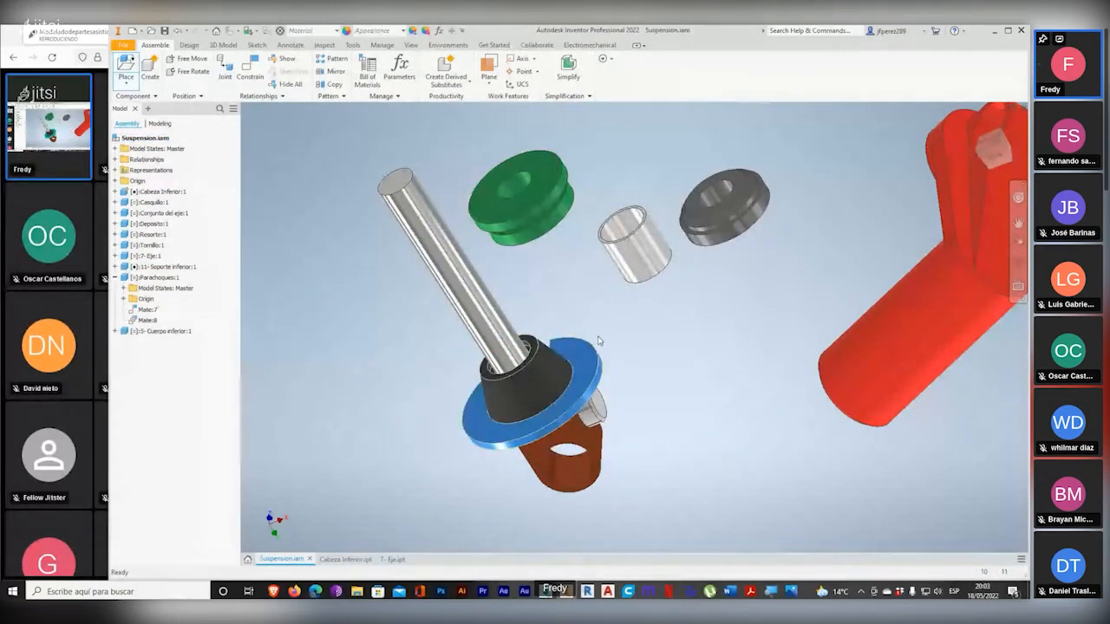
# Step: Inspect the grooved Cuerpo inferior part and its orientation relative to the shaft from several sides
pyautogui.keyDown('shift'); pyautogui.moveTo(553, 282); pyautogui.dragTo(543, 261, button='middle'); pyautogui.keyUp('shift')
pyautogui.scroll(-5, 522, 247)
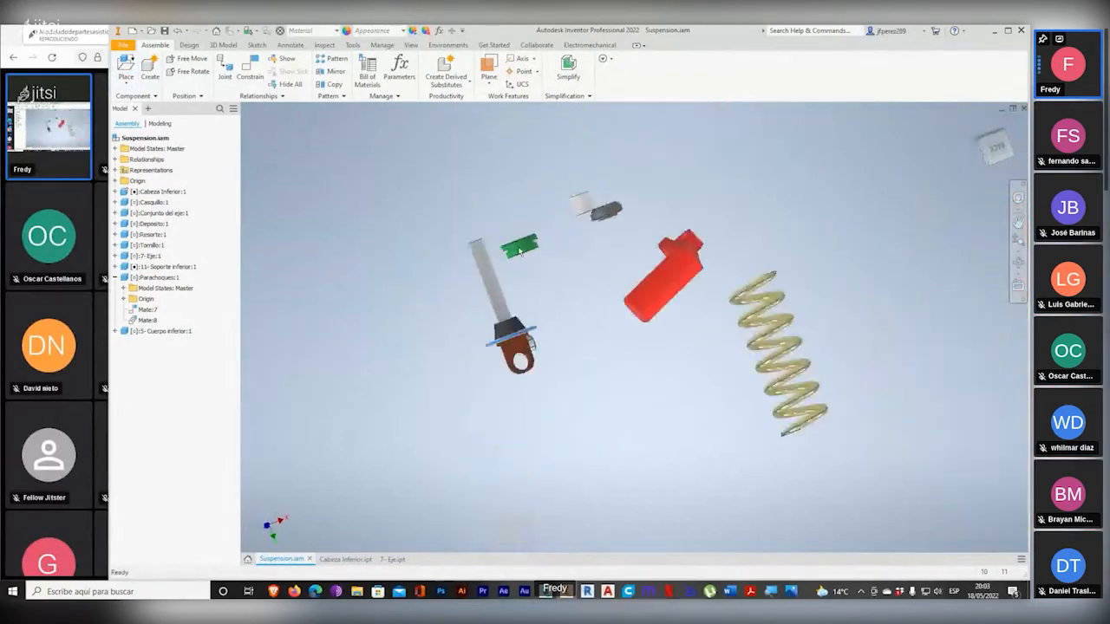
pyautogui.scroll(10, 518, 247)
pyautogui.scroll(-6, 492, 305)
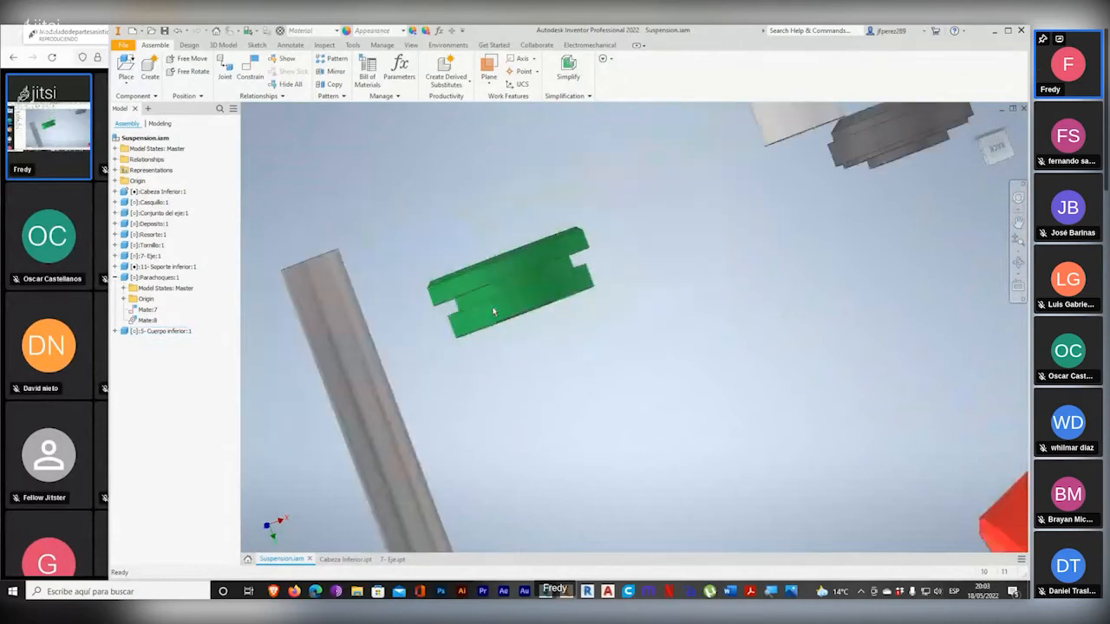
pyautogui.keyDown('shift'); pyautogui.moveTo(495, 308); pyautogui.dragTo(523, 314, button='middle'); pyautogui.keyUp('shift')
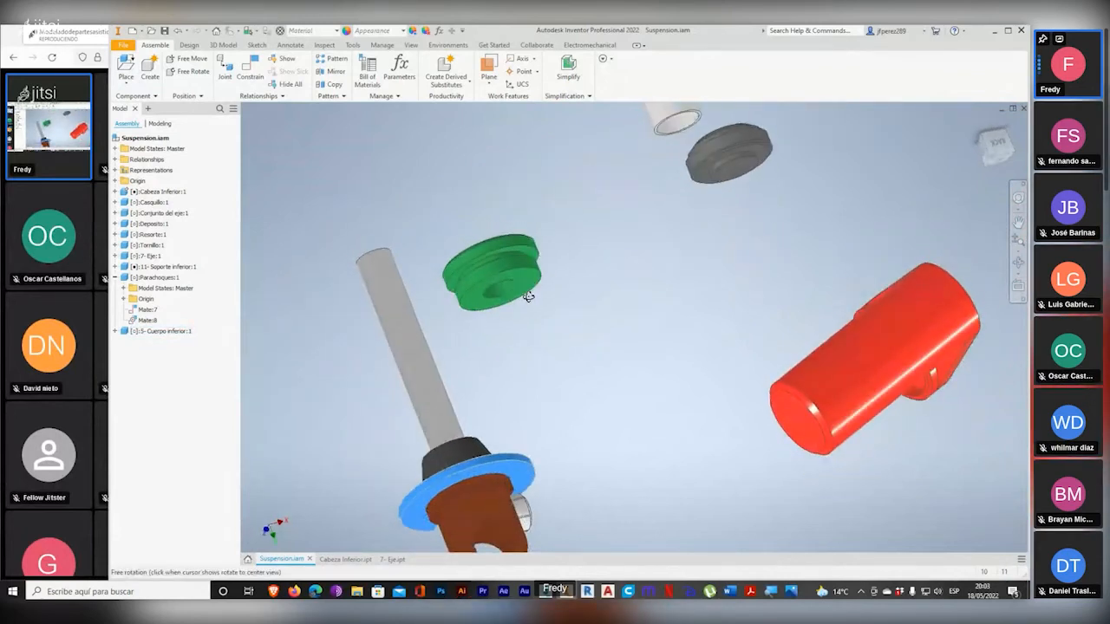
pyautogui.scroll(5, 522, 314)
# Step: Switch to the assembly drawing, examine its parts list, move its window lower on the desktop and return to the assembly
pyautogui.hotkey('alt', 'Tab')
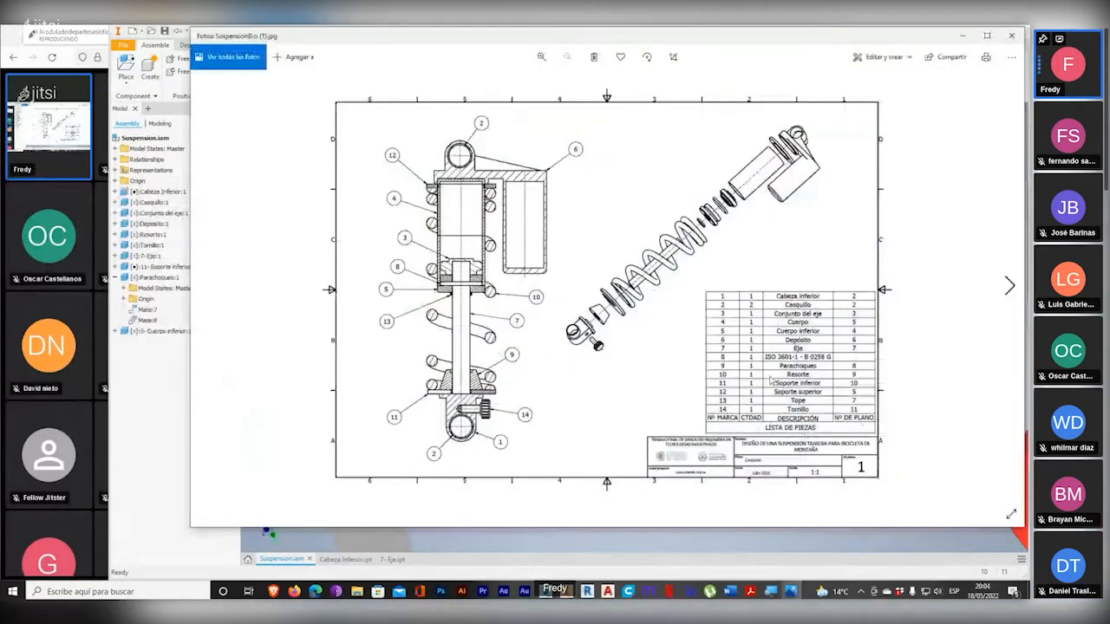
pyautogui.press('super+plus')
pyautogui.press('super+plus')
pyautogui.press('super+plus')
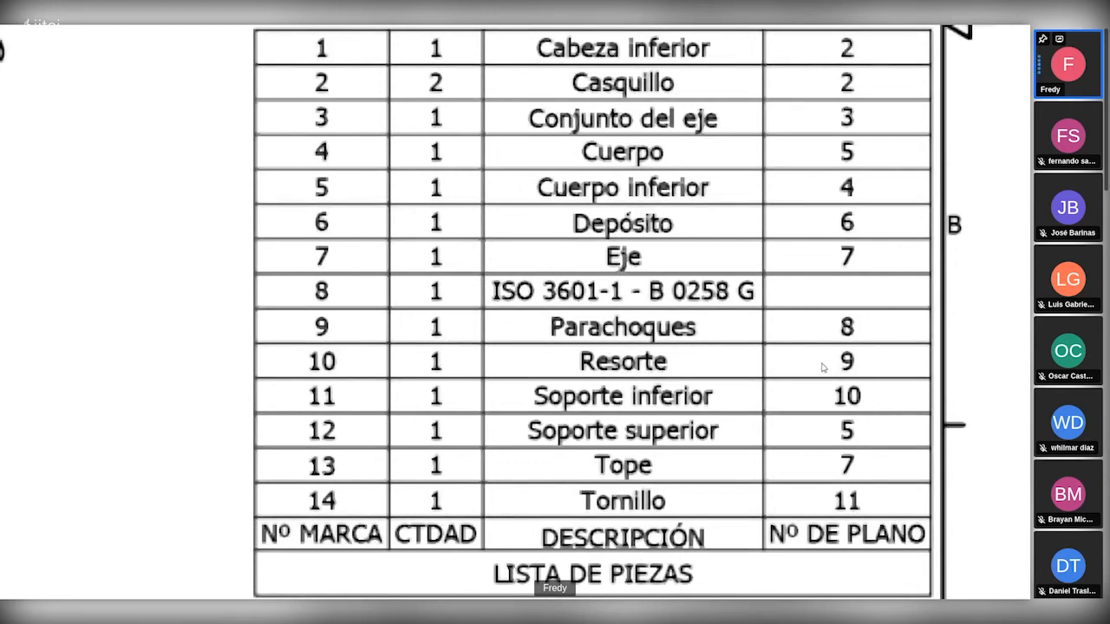
pyautogui.press('super+minus')
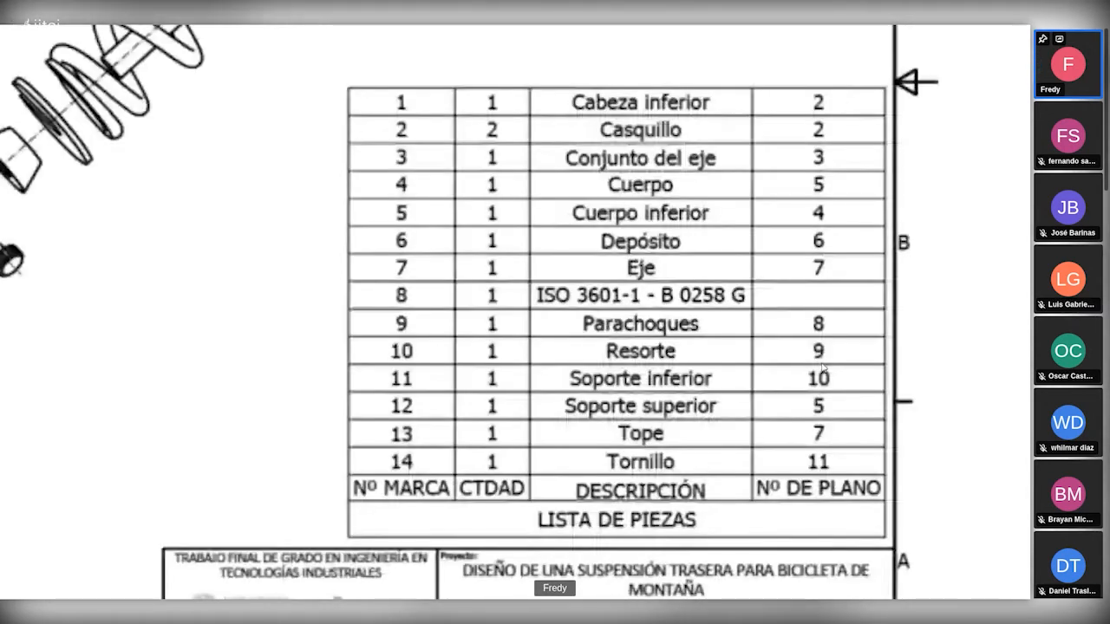
pyautogui.press('Escape')
pyautogui.moveTo(598, 37); pyautogui.dragTo(647, 142)
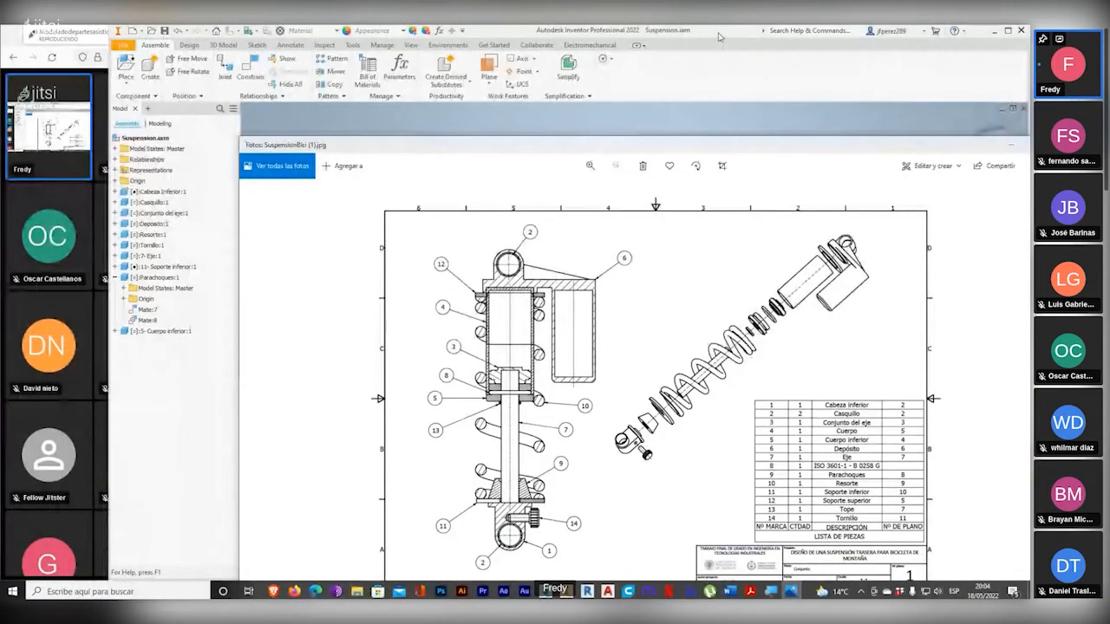
pyautogui.click(721, 33)
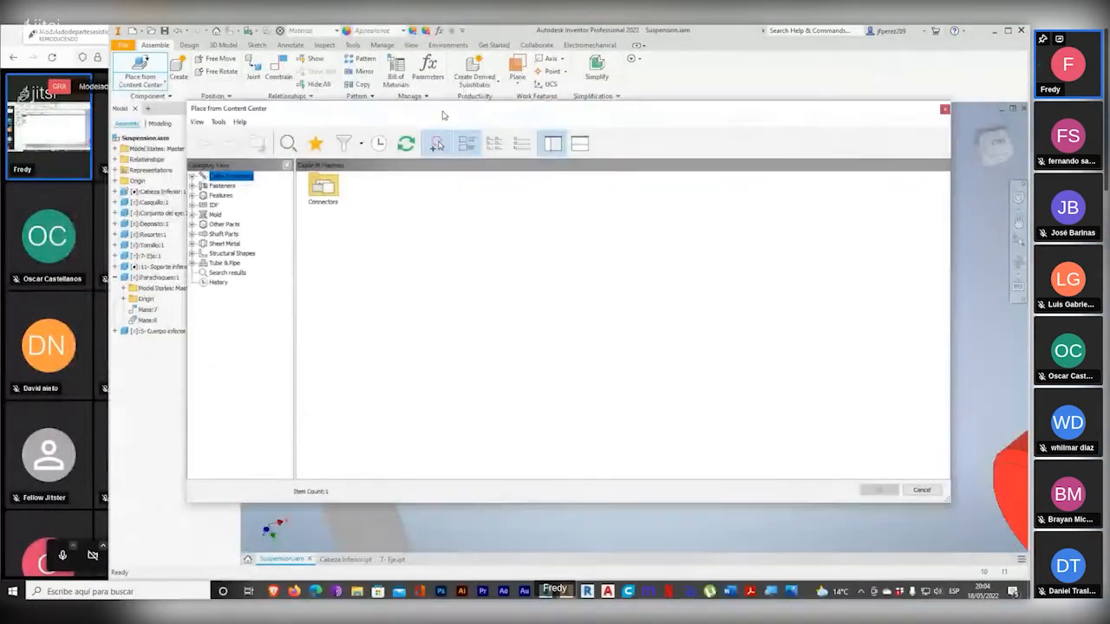
# Step: Browse the Content Center's Fasteners, Features and IDF categories for the O-ring, checking the metric features and IDF components
pyautogui.moveTo(443, 116); pyautogui.dragTo(447, 110)
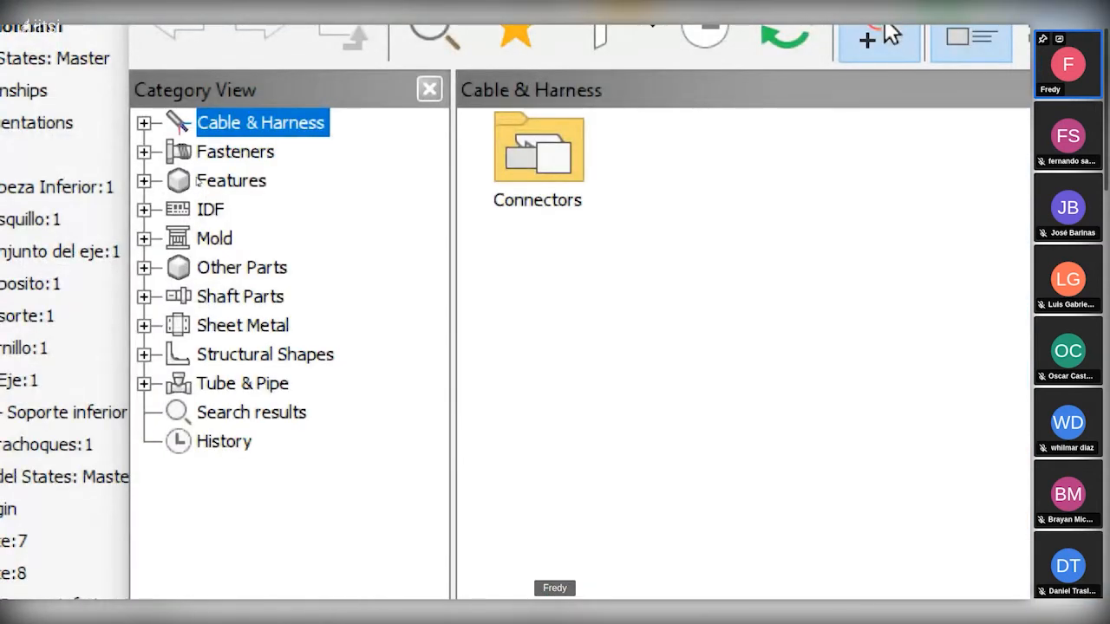
pyautogui.click(144, 152)
pyautogui.click(144, 152)
pyautogui.click(144, 180)
pyautogui.click(144, 180)
pyautogui.click(144, 180)
pyautogui.click(174, 238)
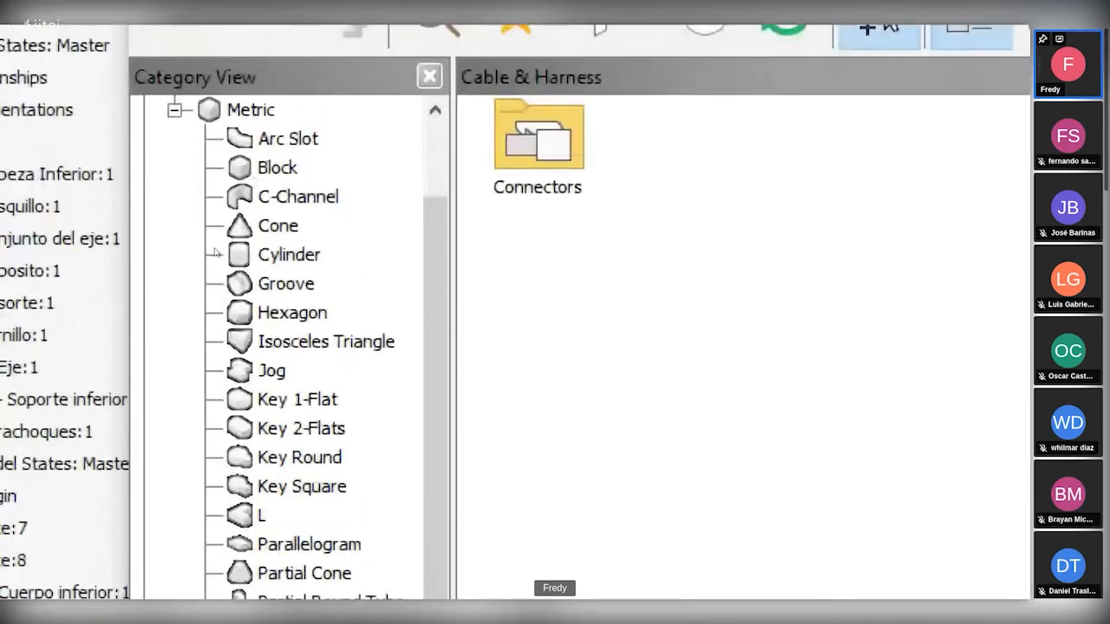
pyautogui.click(174, 226)
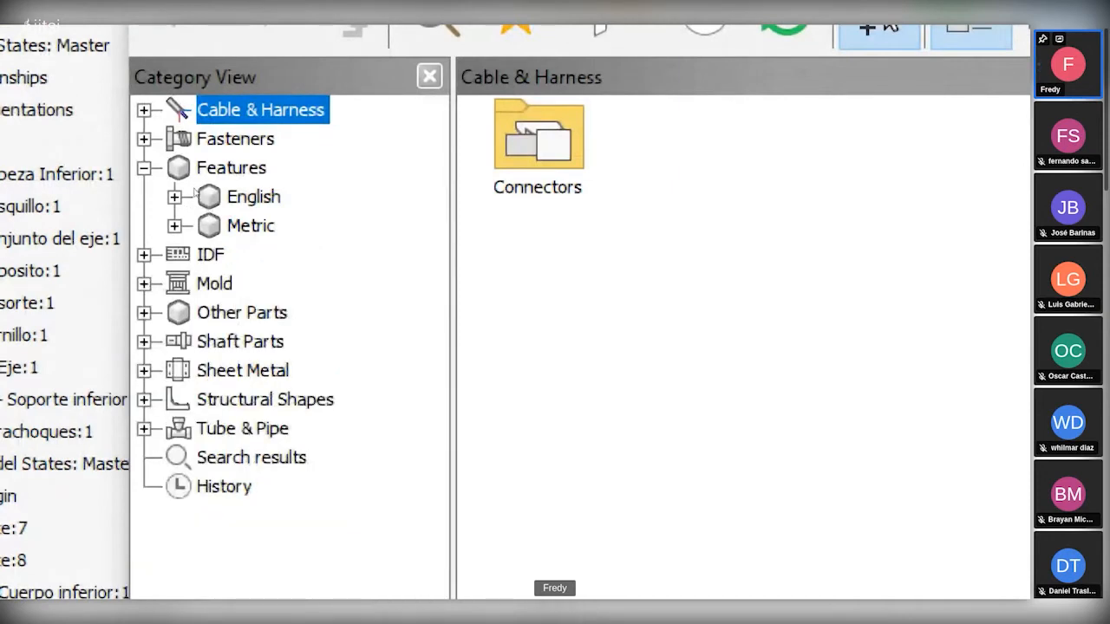
pyautogui.click(144, 168)
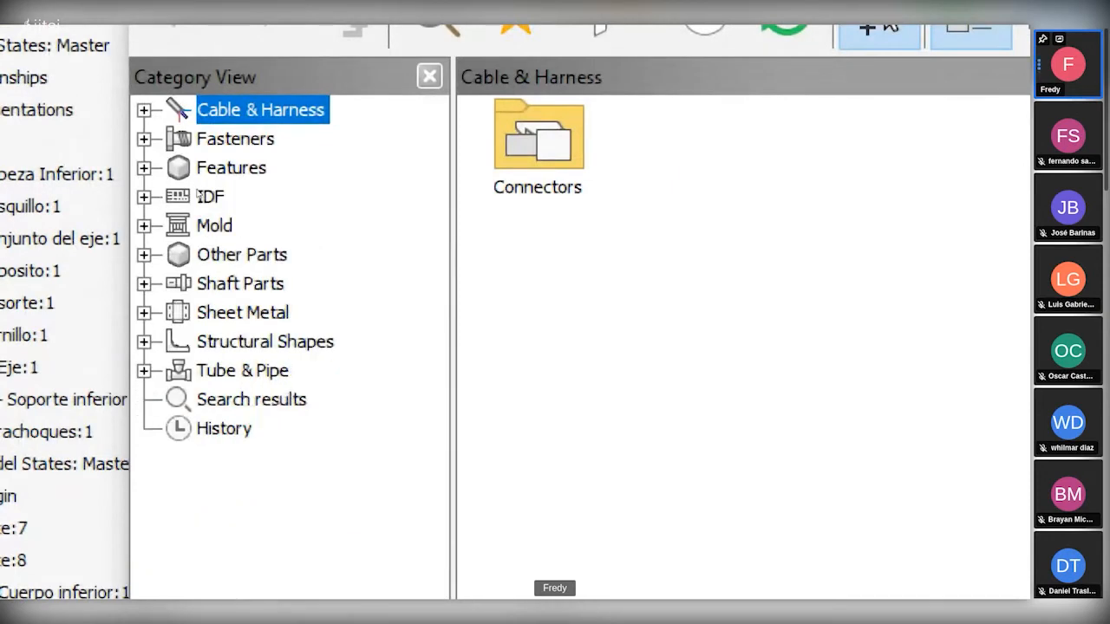
pyautogui.click(143, 197)
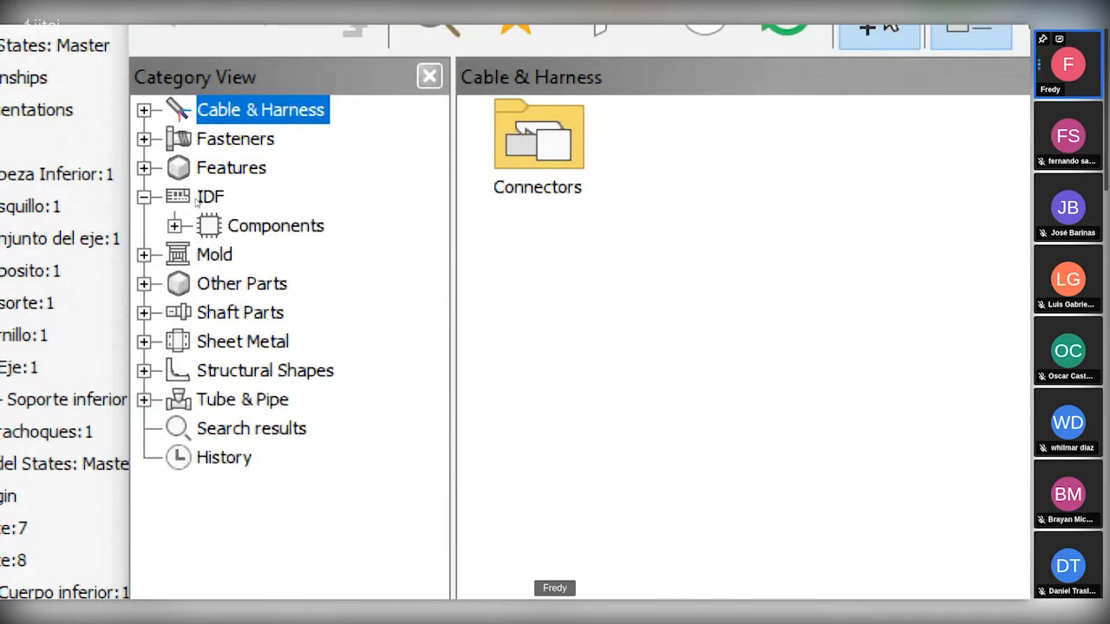
pyautogui.click(175, 225)
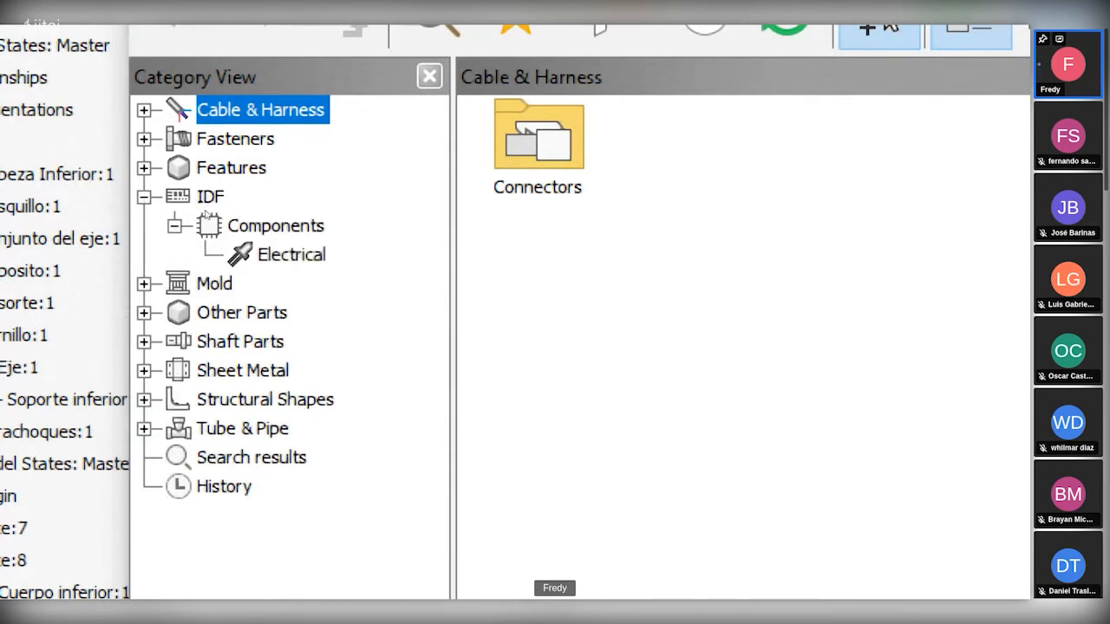
pyautogui.click(175, 226)
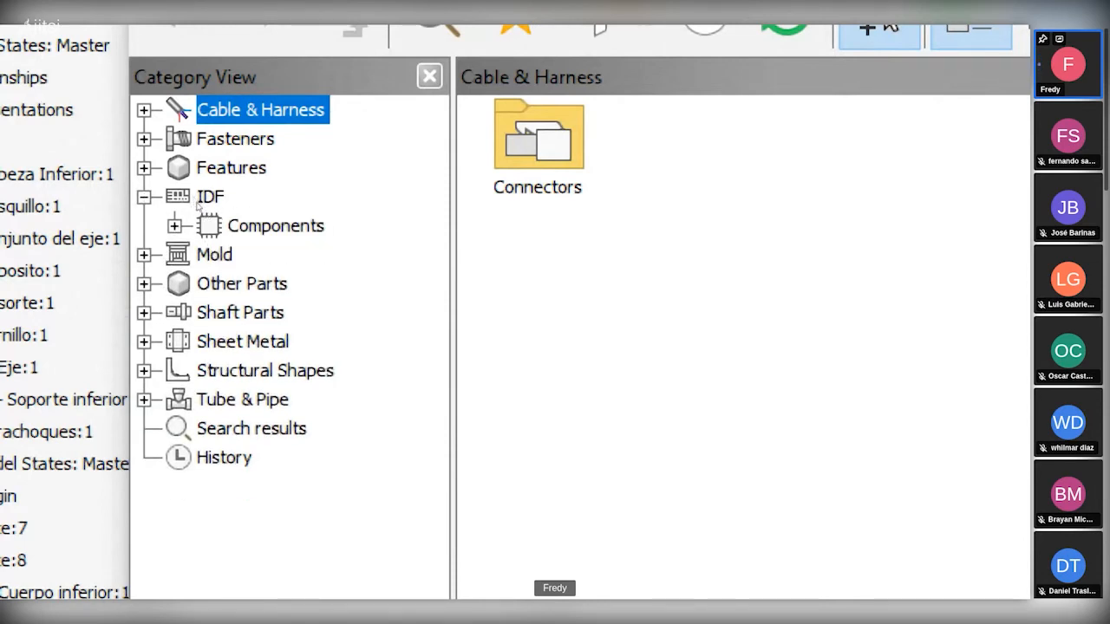
pyautogui.click(144, 197)
# Step: Browse the Mold, Shaft Parts, Sheet Metal and Cable & Harness categories of the Content Center for the O-ring
pyautogui.click(144, 225)
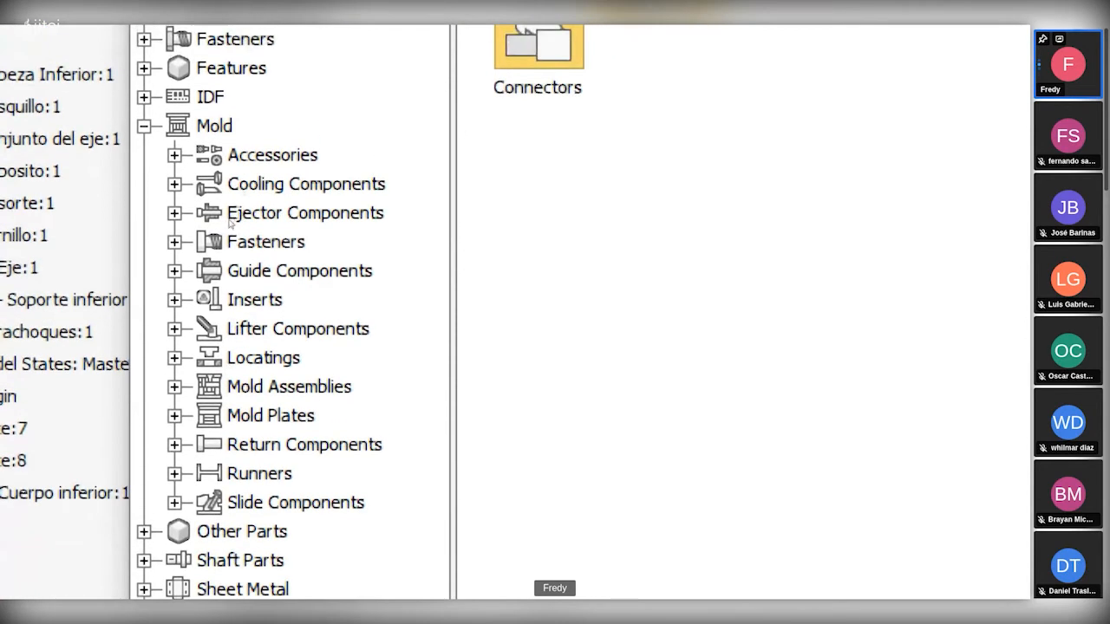
pyautogui.click(144, 127)
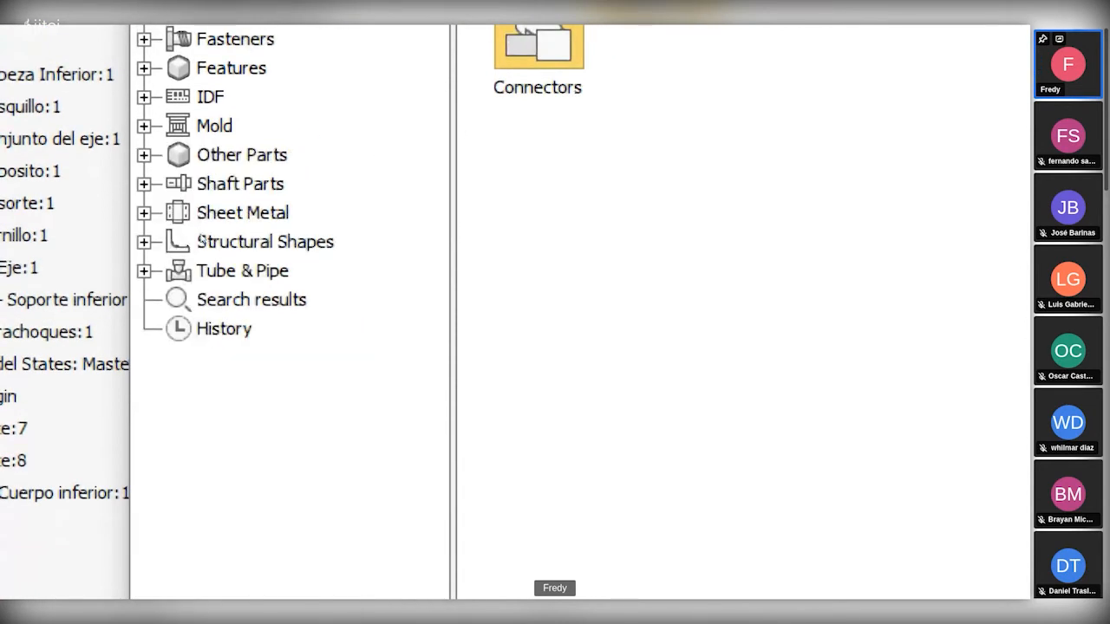
pyautogui.click(143, 184)
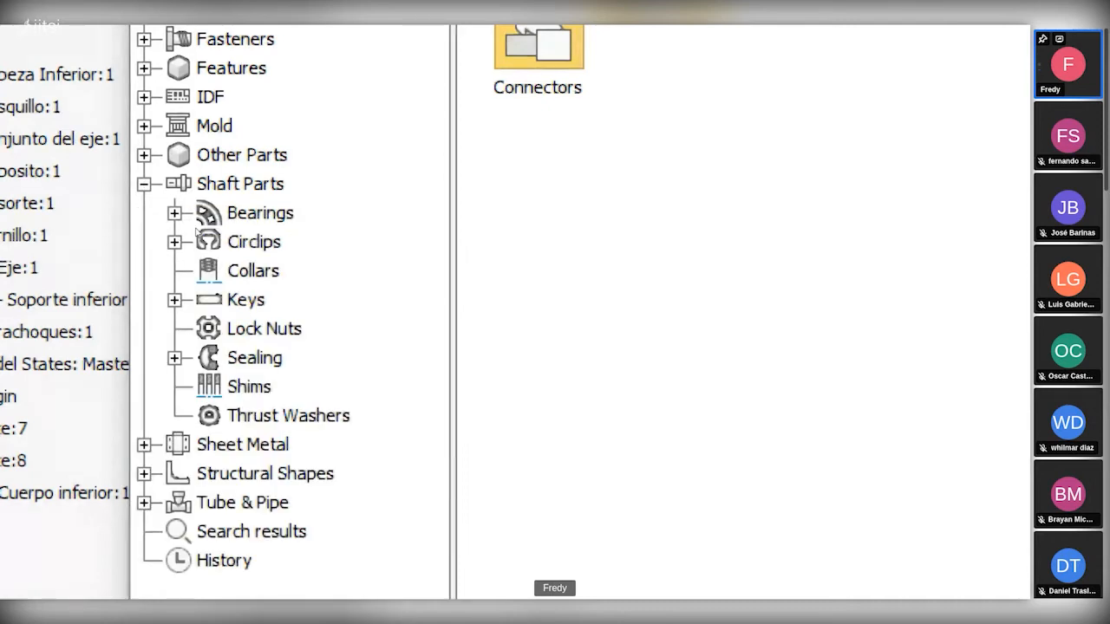
pyautogui.click(143, 184)
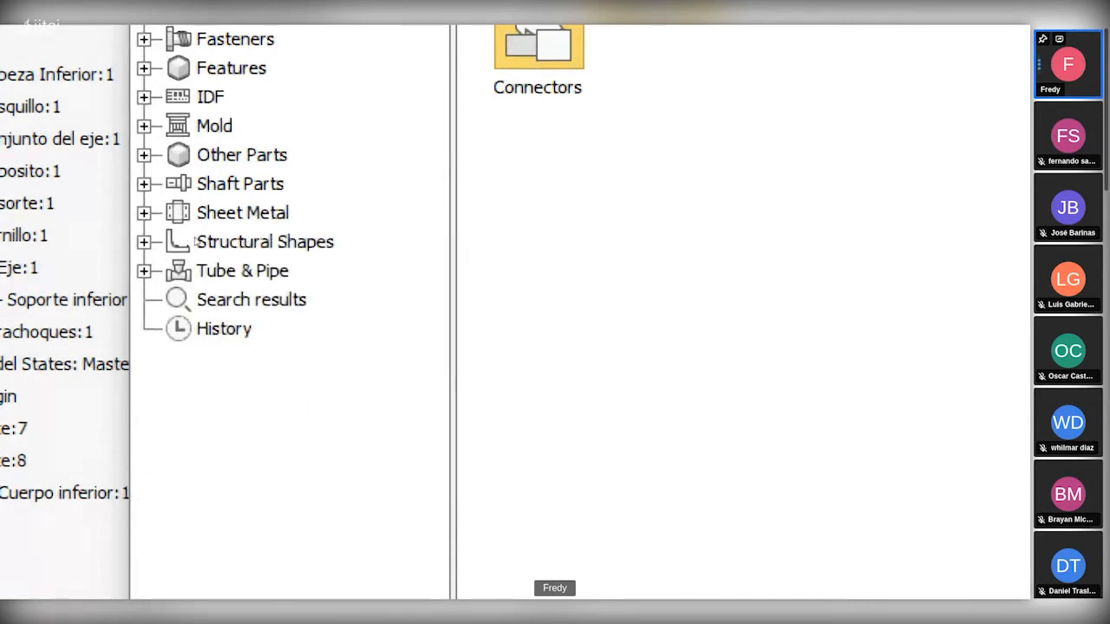
pyautogui.click(144, 213)
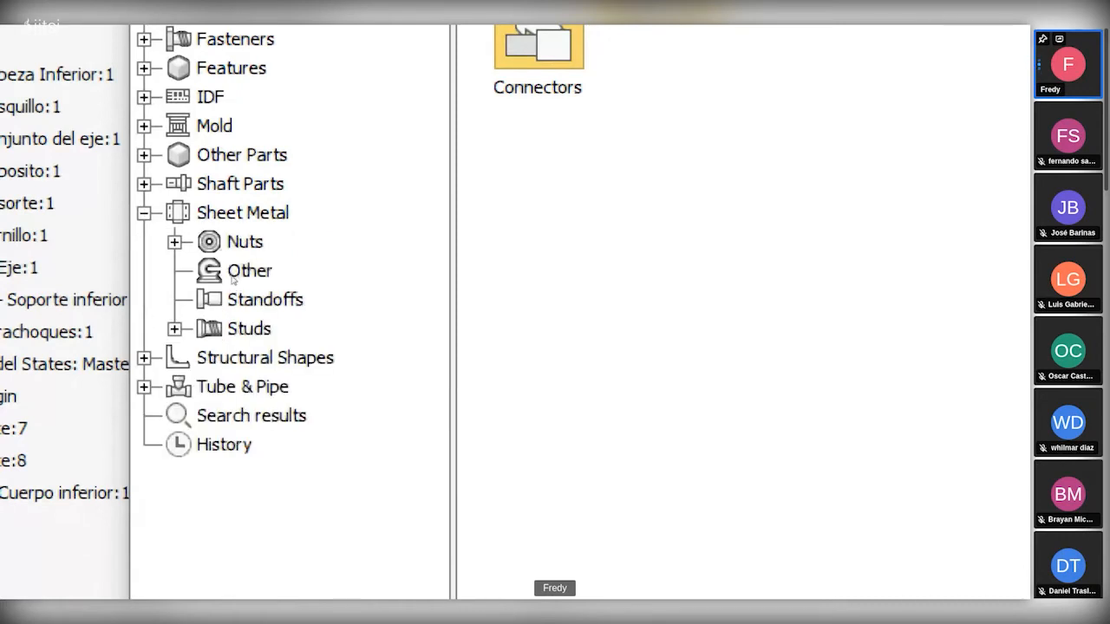
pyautogui.click(144, 213)
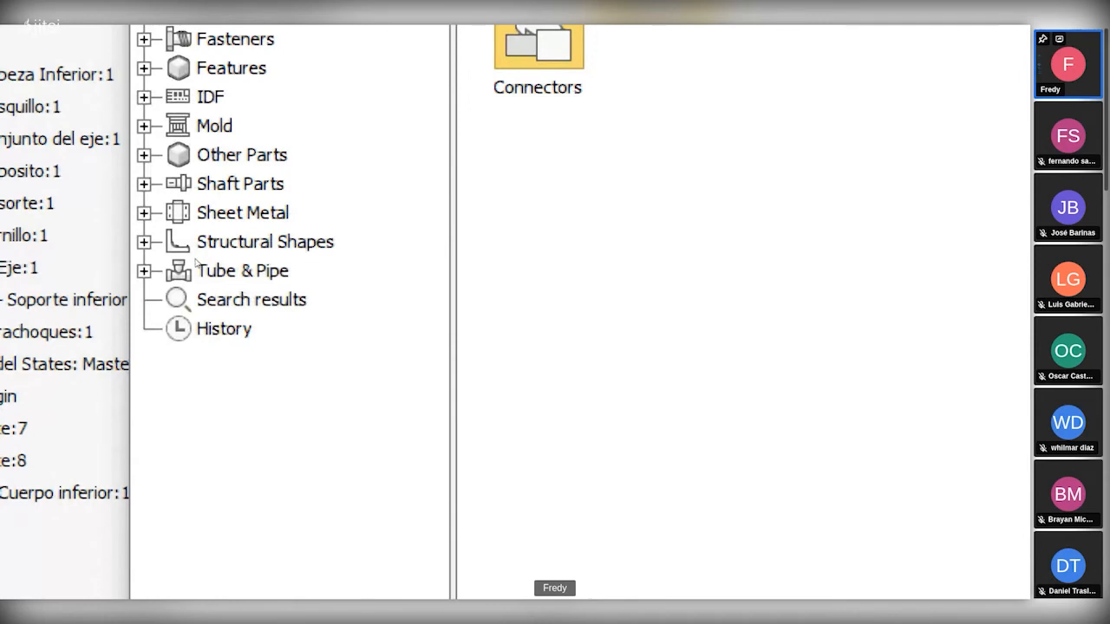
pyautogui.doubleClick(201, 269)
pyautogui.doubleClick(199, 263)
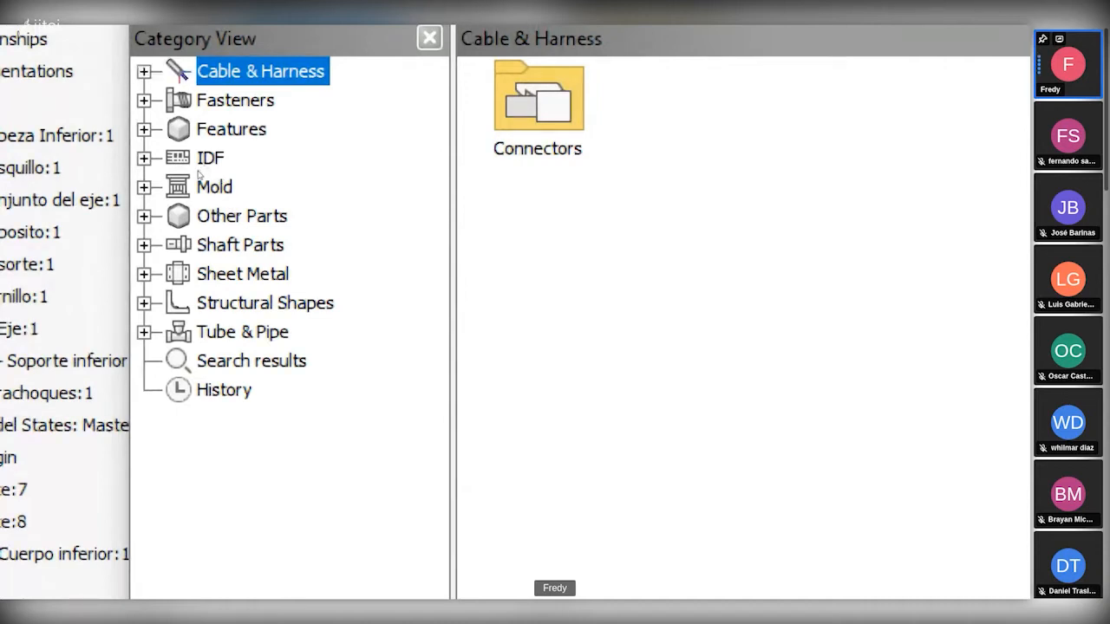
pyautogui.click(144, 71)
pyautogui.click(175, 101)
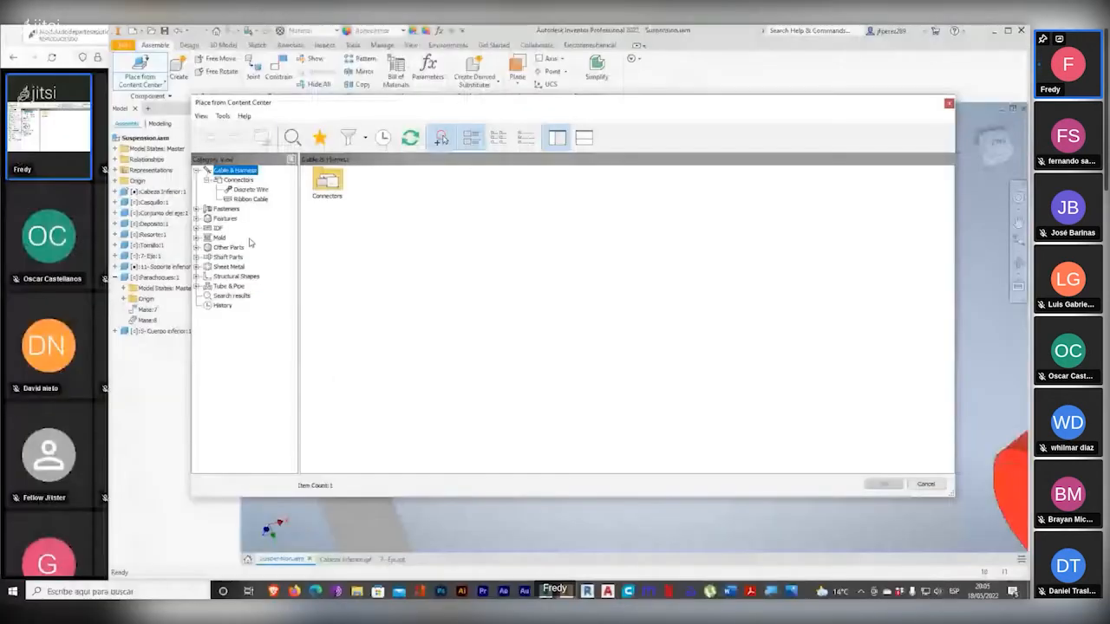
# Step: Check the O-ring designation in the assembly drawing's parts list and search the Content Center families for 0258
pyautogui.click(292, 137)
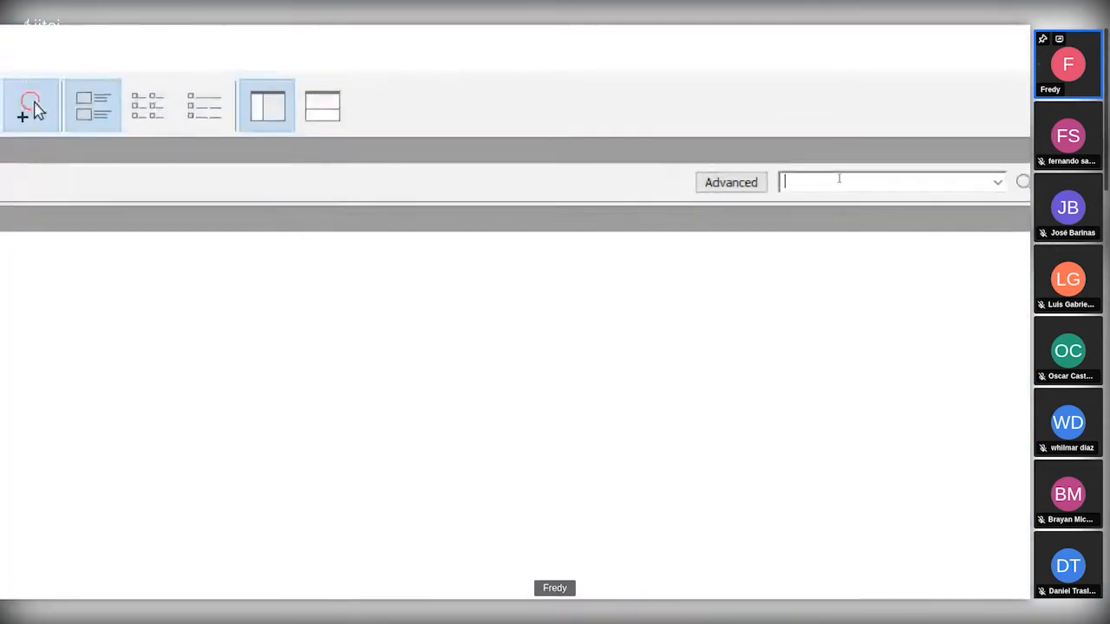
pyautogui.hotkey('alt', 'Tab')
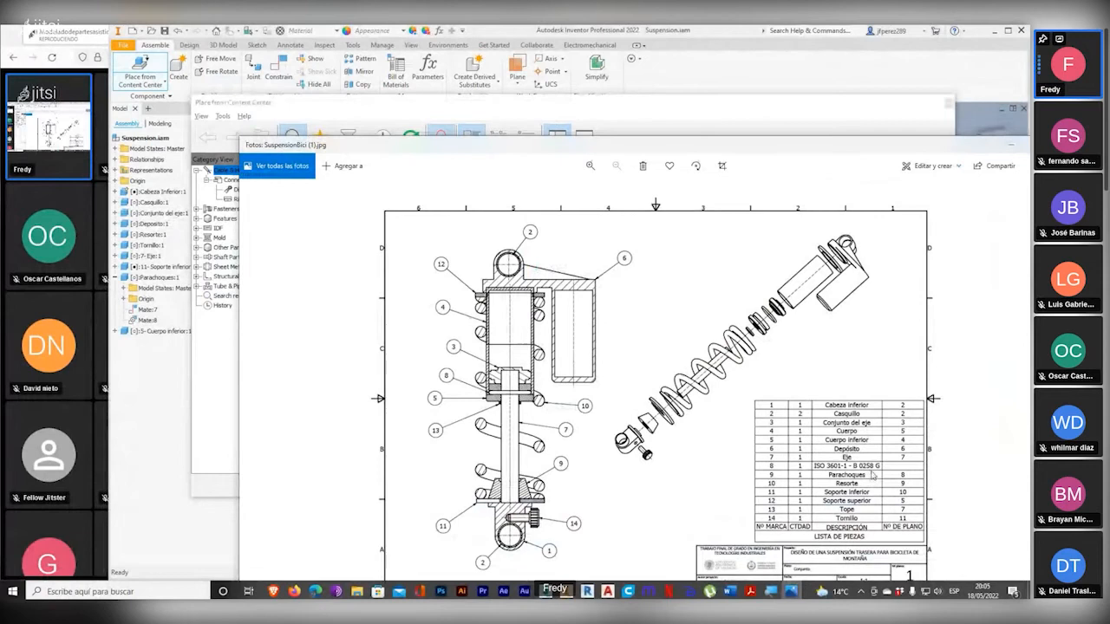
pyautogui.hotkey('alt', 'Tab')
pyautogui.write('0258')
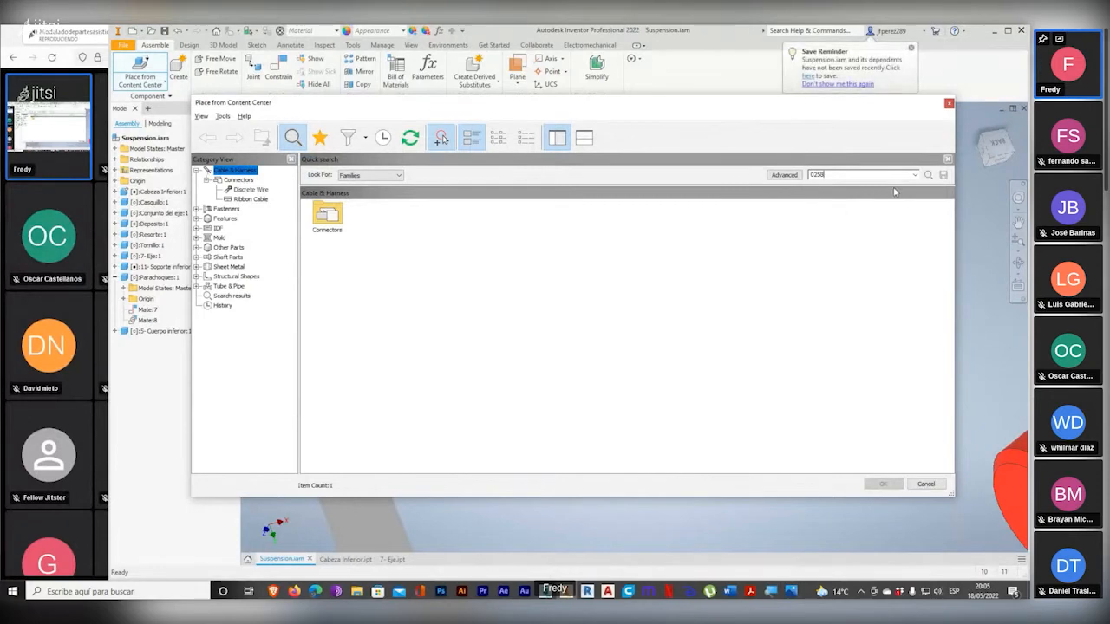
pyautogui.press('Return')
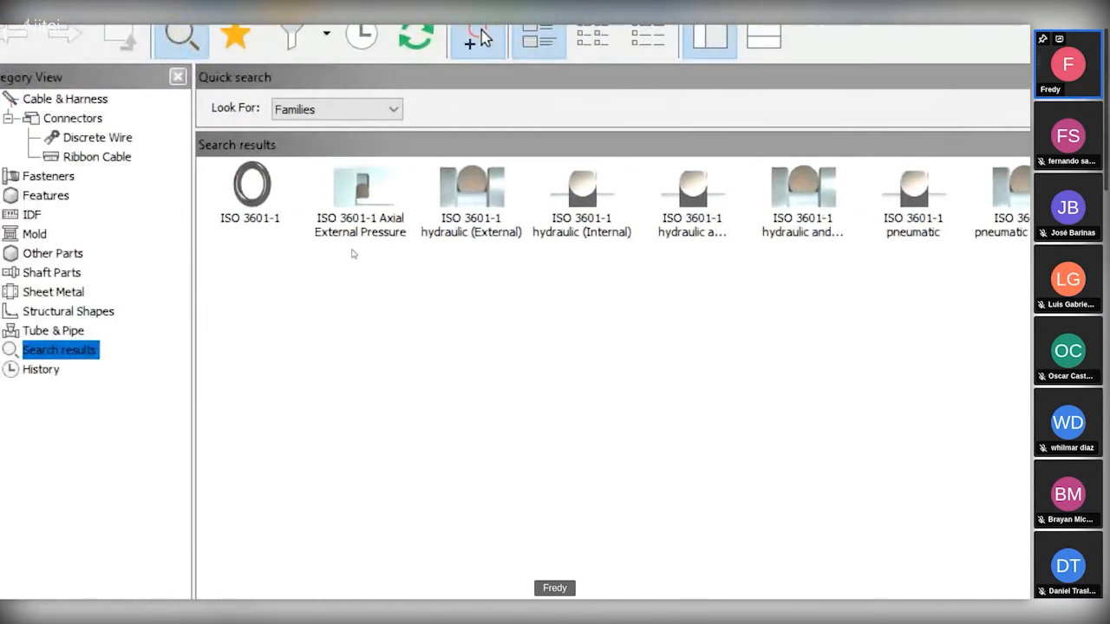
# Step: Review the ISO 3601-1 variants among the search results and select the plain ISO 3601-1 ring family
pyautogui.click(378, 241)
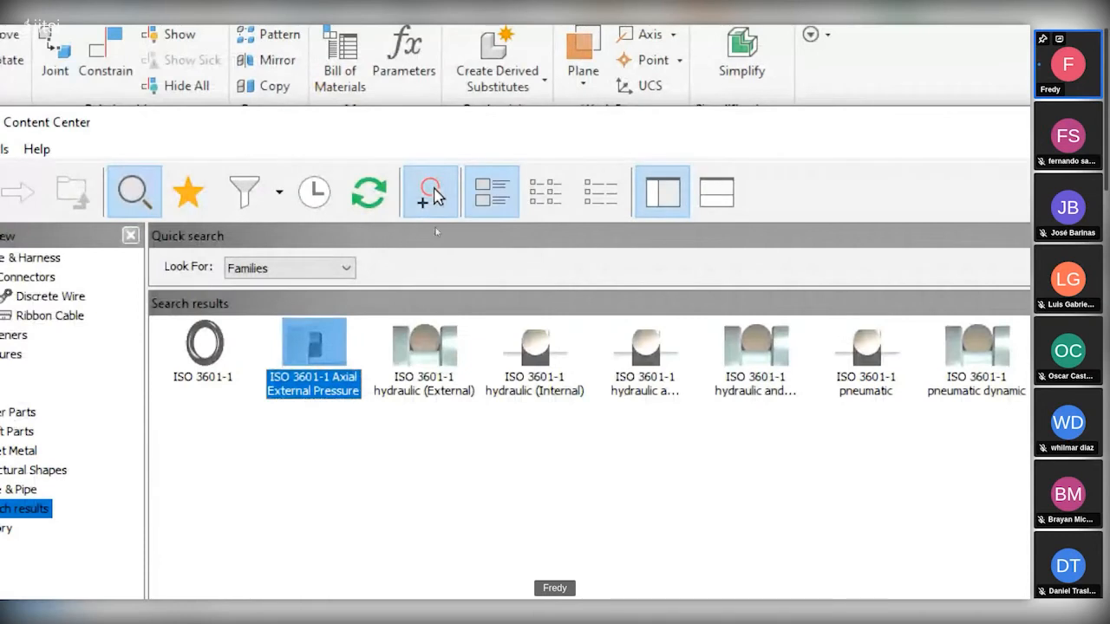
pyautogui.press('Right')
pyautogui.press('Right')
pyautogui.press('Right')
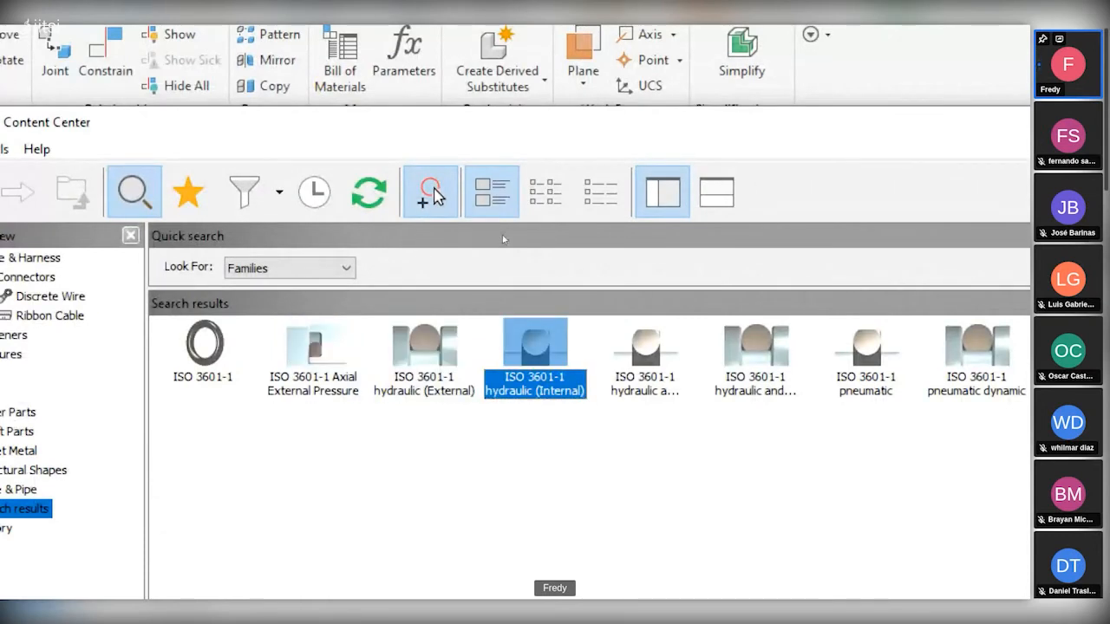
pyautogui.press('Home')
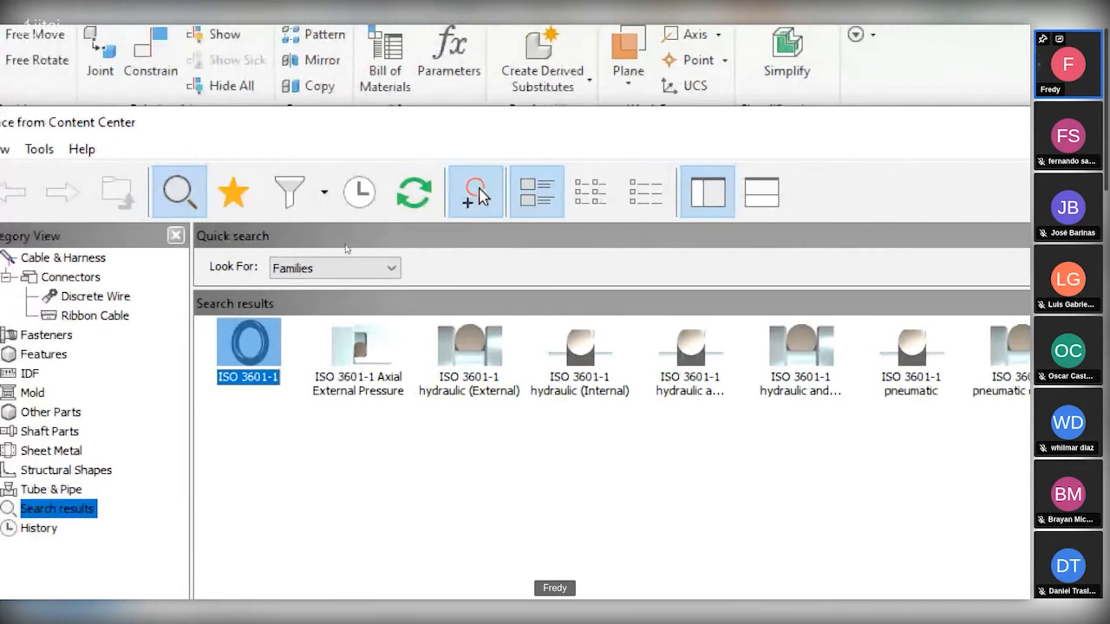
# Step: Check the mark 8 designation in the SuspensionBici (1).jpg parts list against the ISO 3601-1 size choices
pyautogui.press('super+minus')
pyautogui.hotkey('alt', 'Tab')
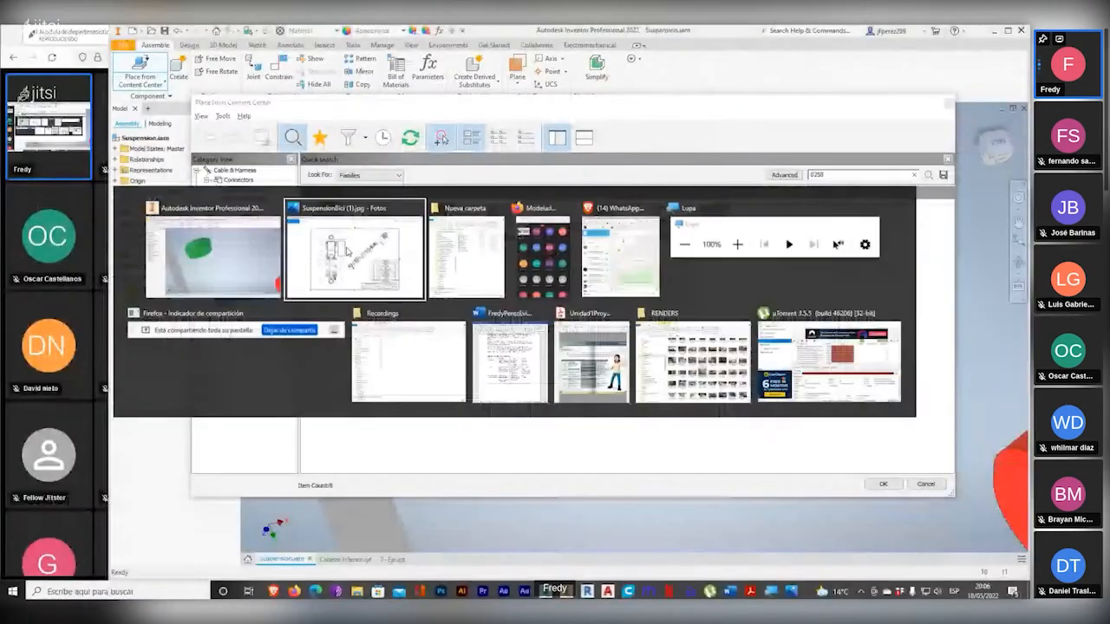
pyautogui.press('super+plus')
pyautogui.press('super+plus')
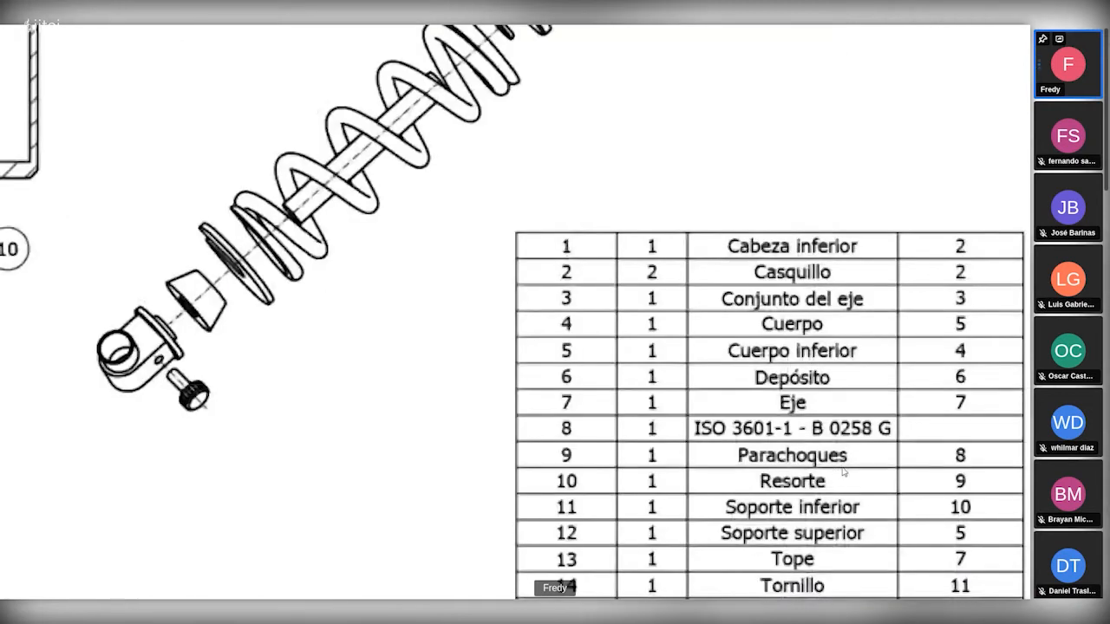
pyautogui.press('super+minus')
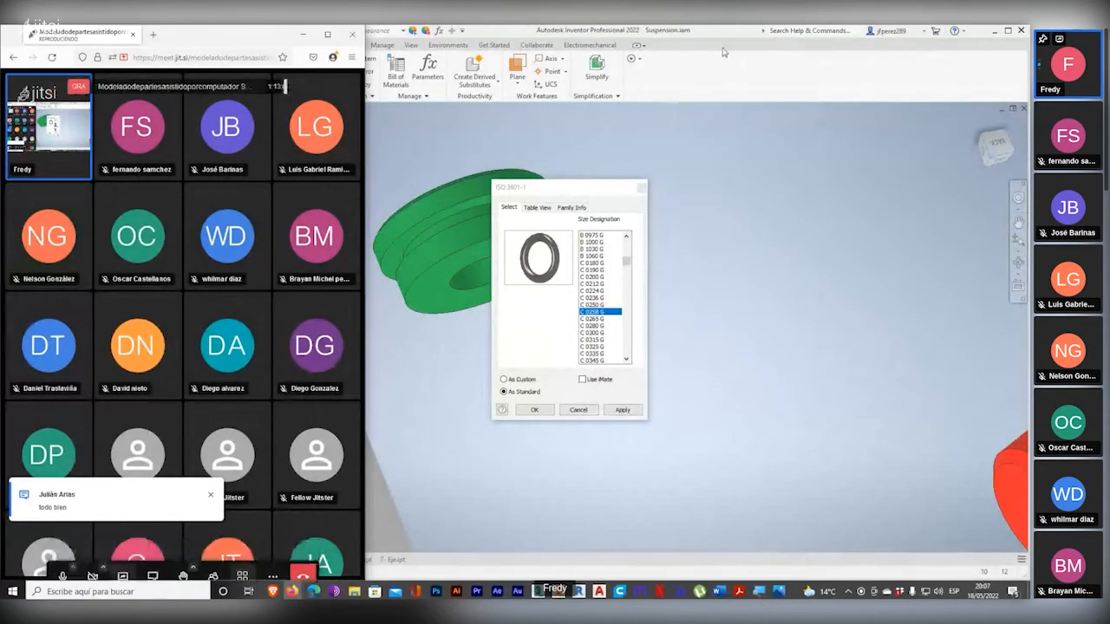
pyautogui.click(668, 104)
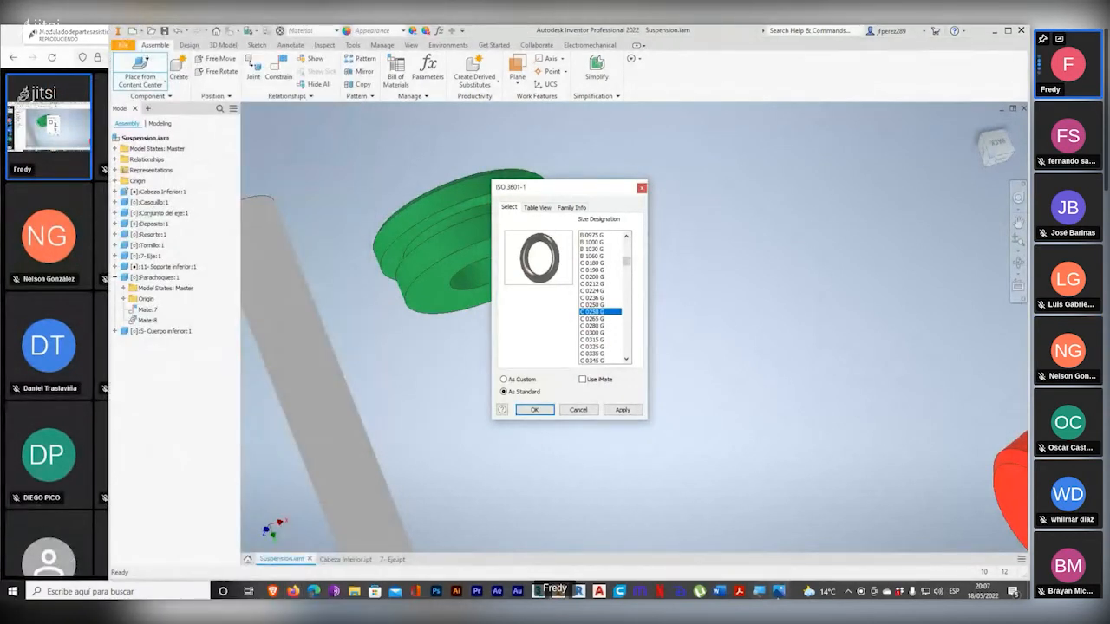
pyautogui.click(759, 584)
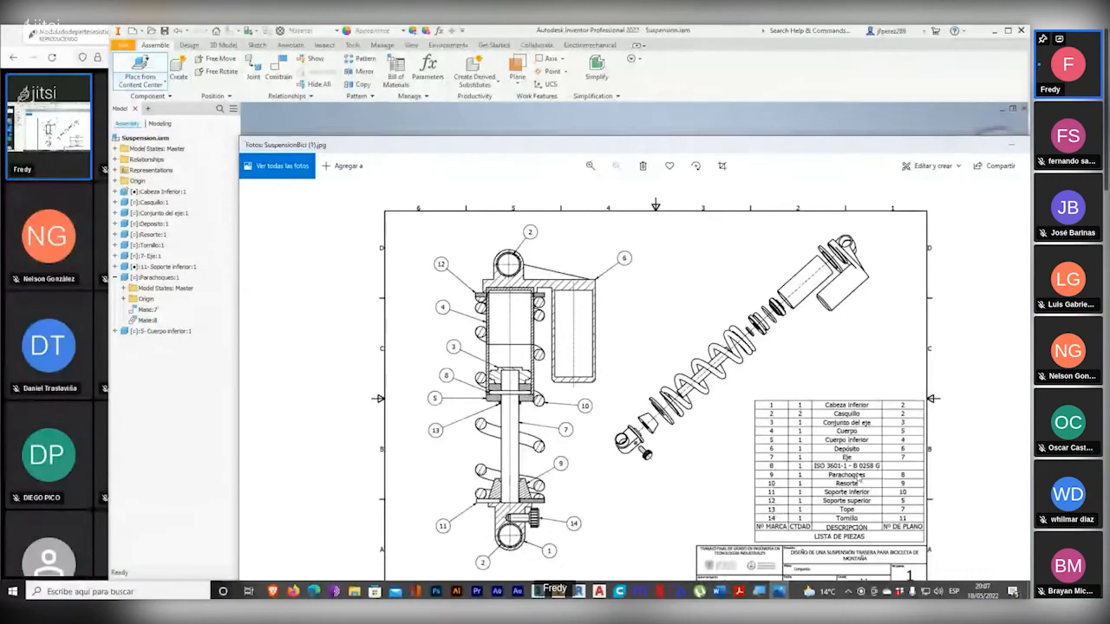
pyautogui.hotkey('ctrl', '1')
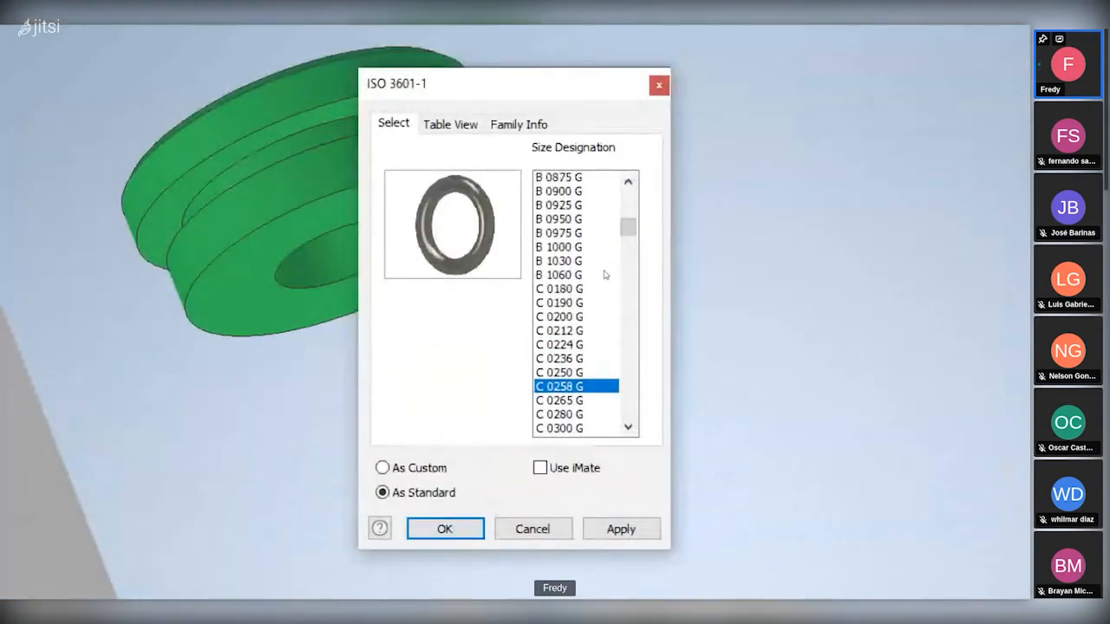
# Step: Choose size B 0258 G for the standard ISO 3601-1 O-ring and place one beside the green Cuerpo inferior
pyautogui.scroll(12, 605, 275)
pyautogui.scroll(5, 605, 278)
pyautogui.click(598, 330)
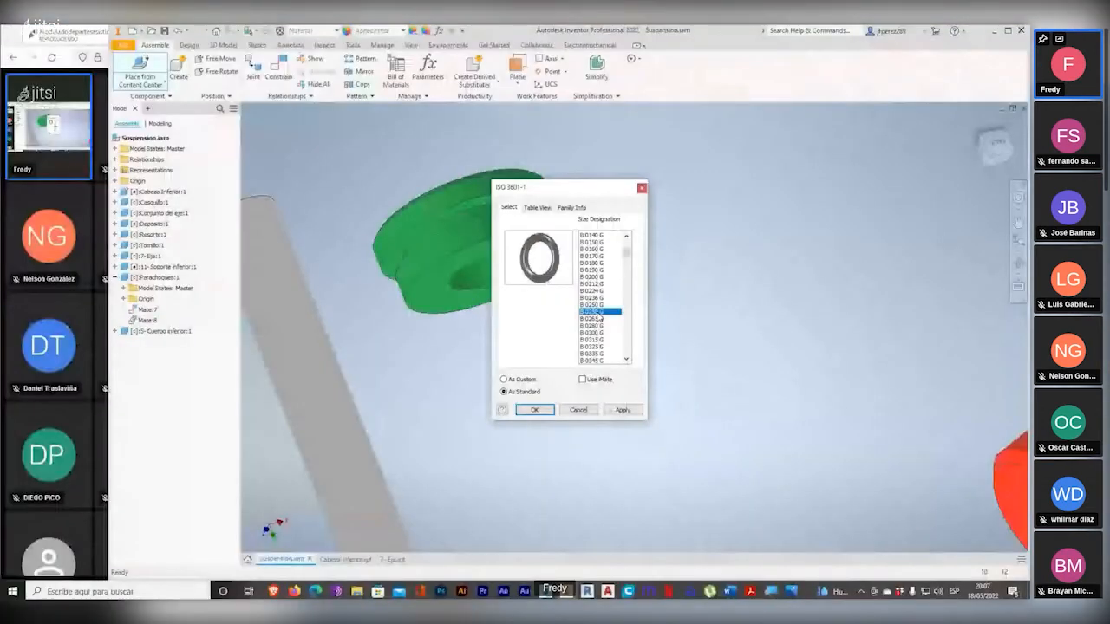
pyautogui.click(535, 411)
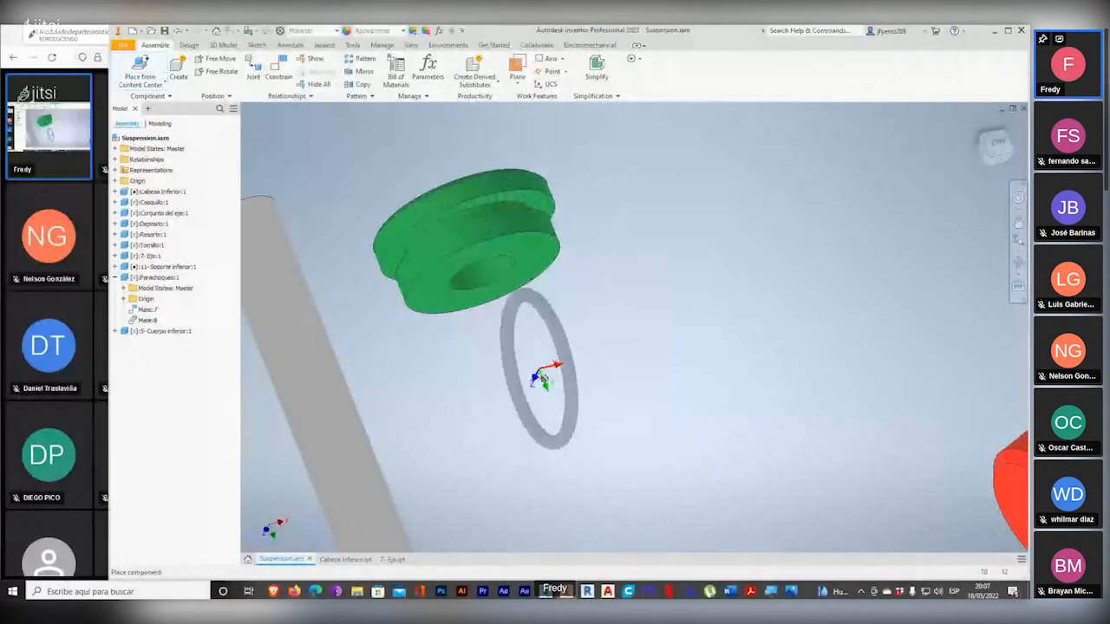
pyautogui.press('Escape')
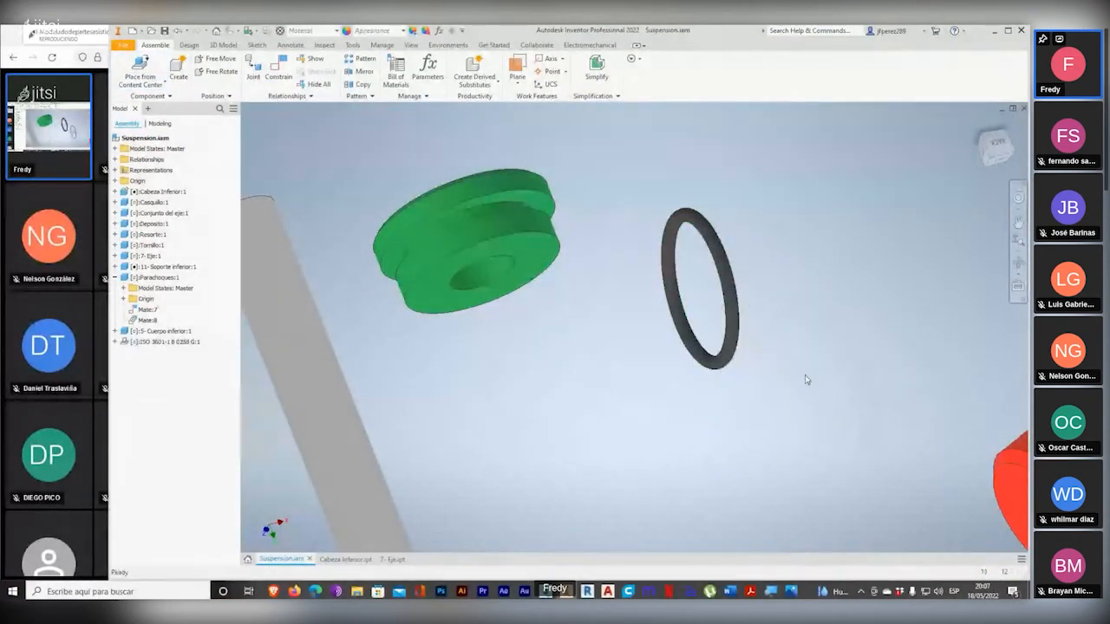
# Step: Align the O-ring's axis with the Cuerpo inferior's axis using a Mate constraint with 0,000 mm offset
pyautogui.keyDown('shift'); pyautogui.moveTo(694, 433); pyautogui.dragTo(357, 82, button='middle'); pyautogui.keyUp('shift')
pyautogui.click(278, 69)
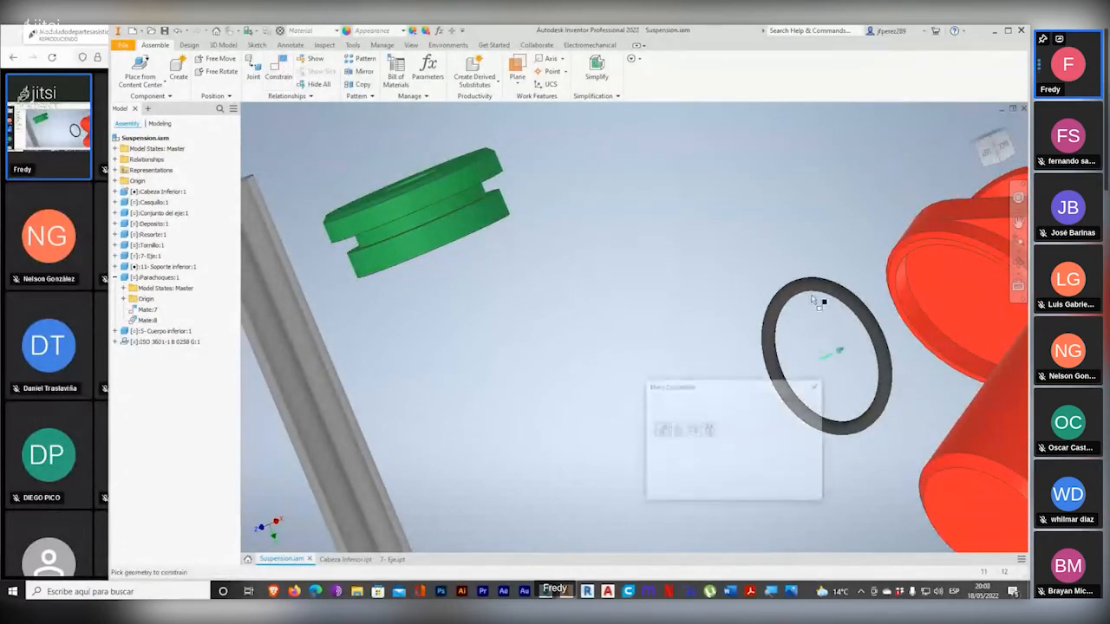
pyautogui.click(825, 302)
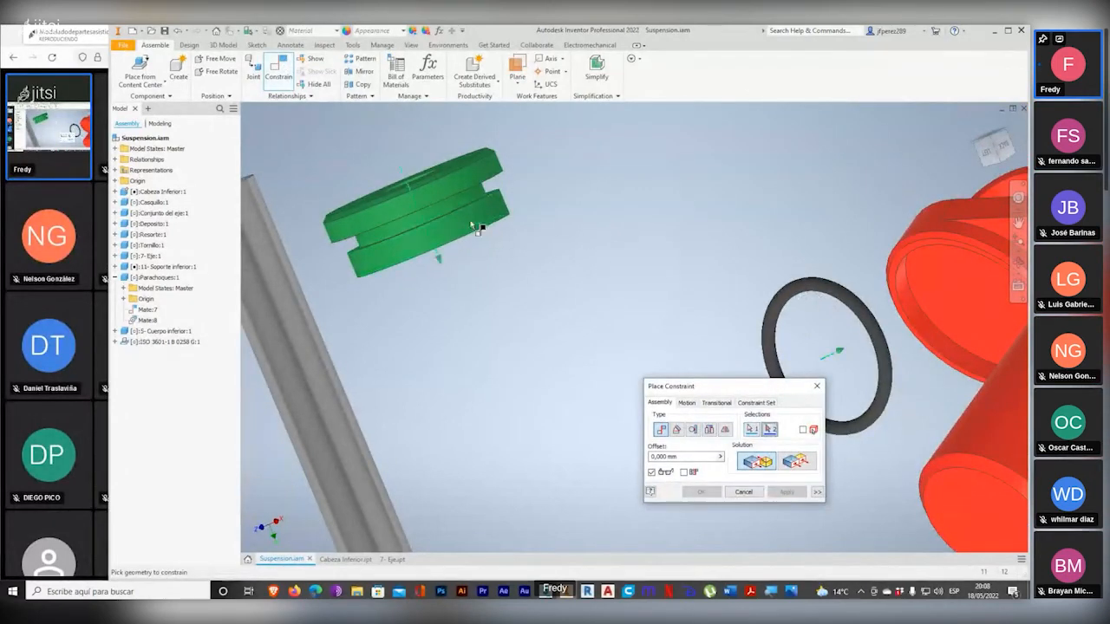
pyautogui.click(434, 201)
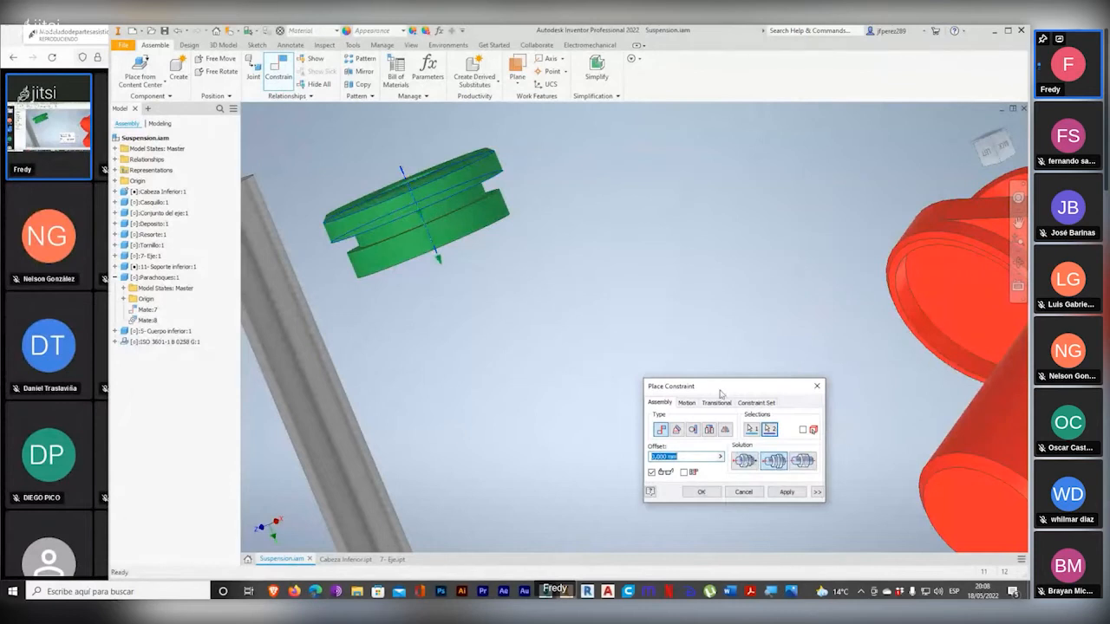
pyautogui.click(787, 493)
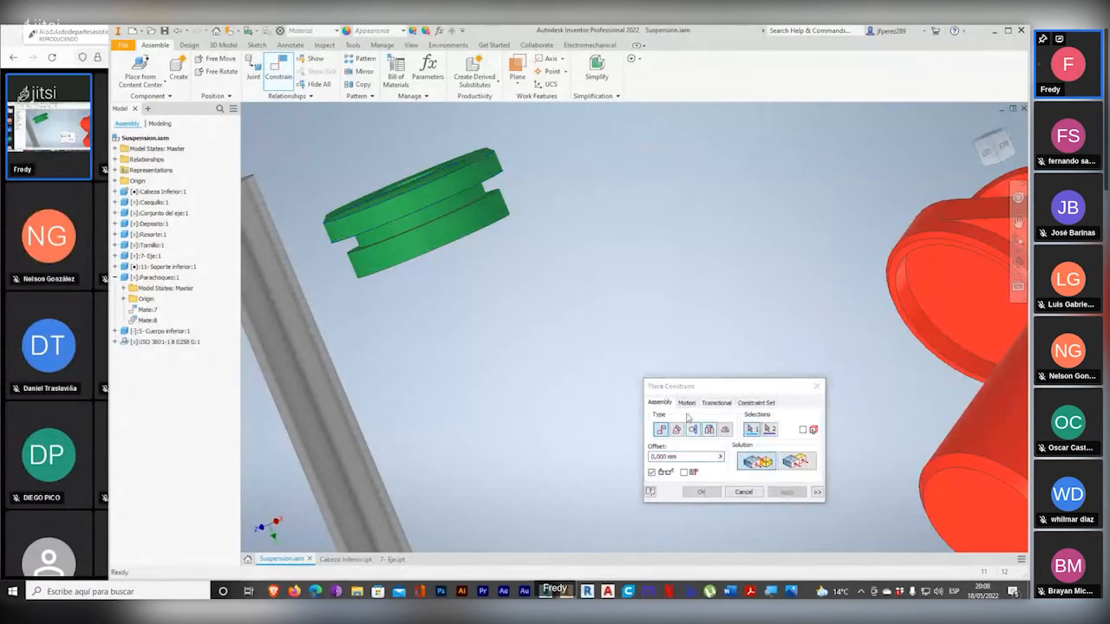
# Step: Move the O-ring along its shared axis with the green Cuerpo inferior until it sits in the groove
pyautogui.click(814, 392)
pyautogui.scroll(4, 623, 355)
pyautogui.scroll(-5, 623, 355)
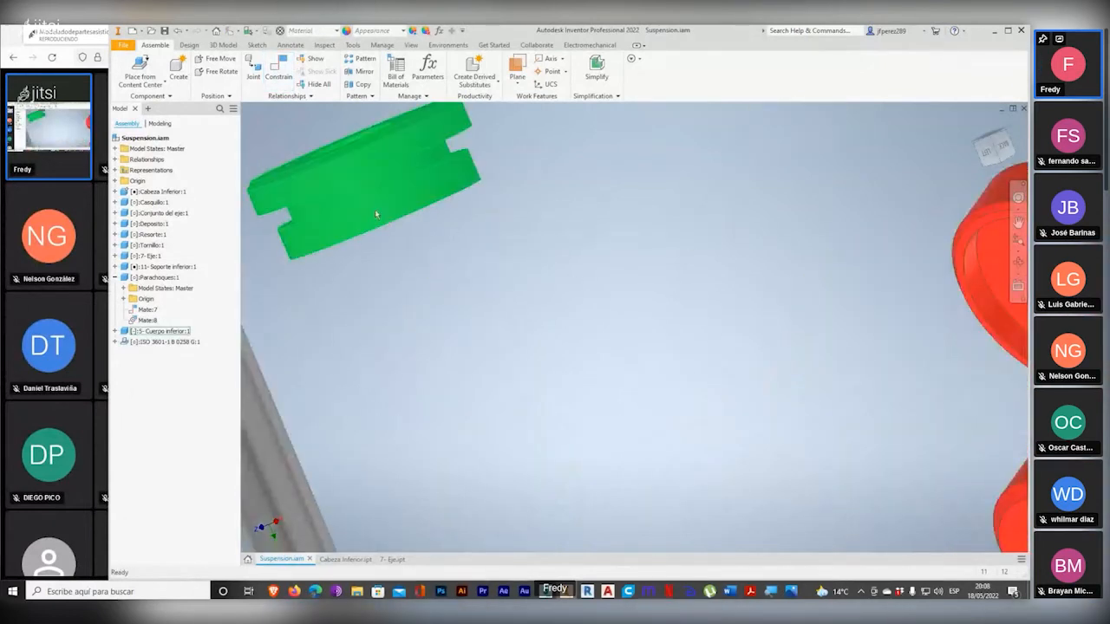
pyautogui.moveTo(384, 167); pyautogui.dragTo(410, 258)
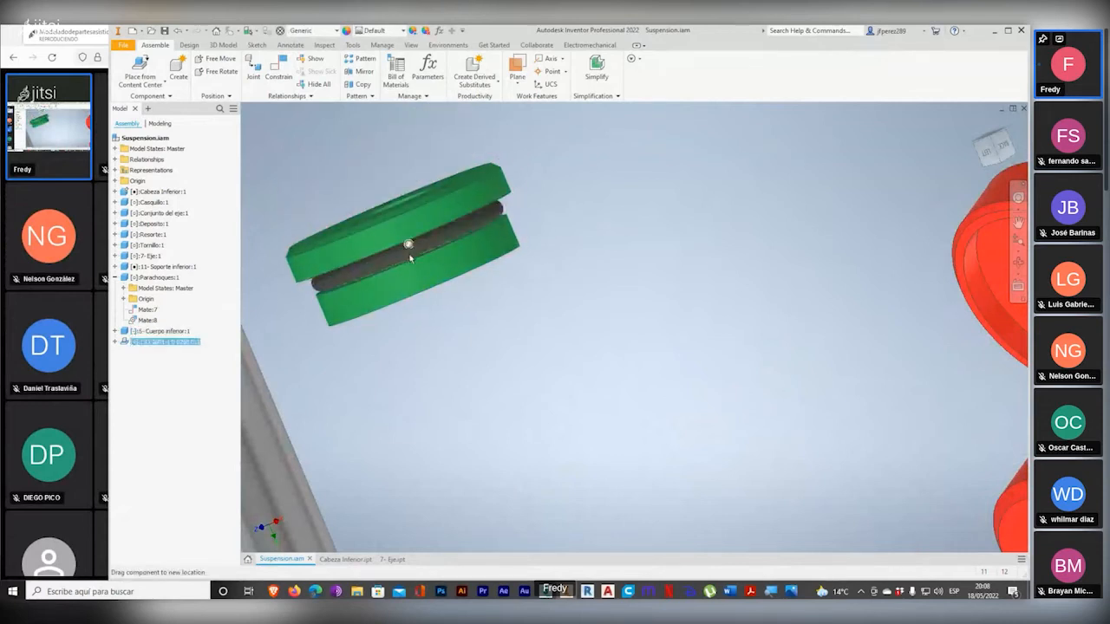
pyautogui.keyDown('shift'); pyautogui.moveTo(413, 248); pyautogui.dragTo(450, 265, button='middle'); pyautogui.keyUp('shift')
pyautogui.scroll(-5, 451, 267)
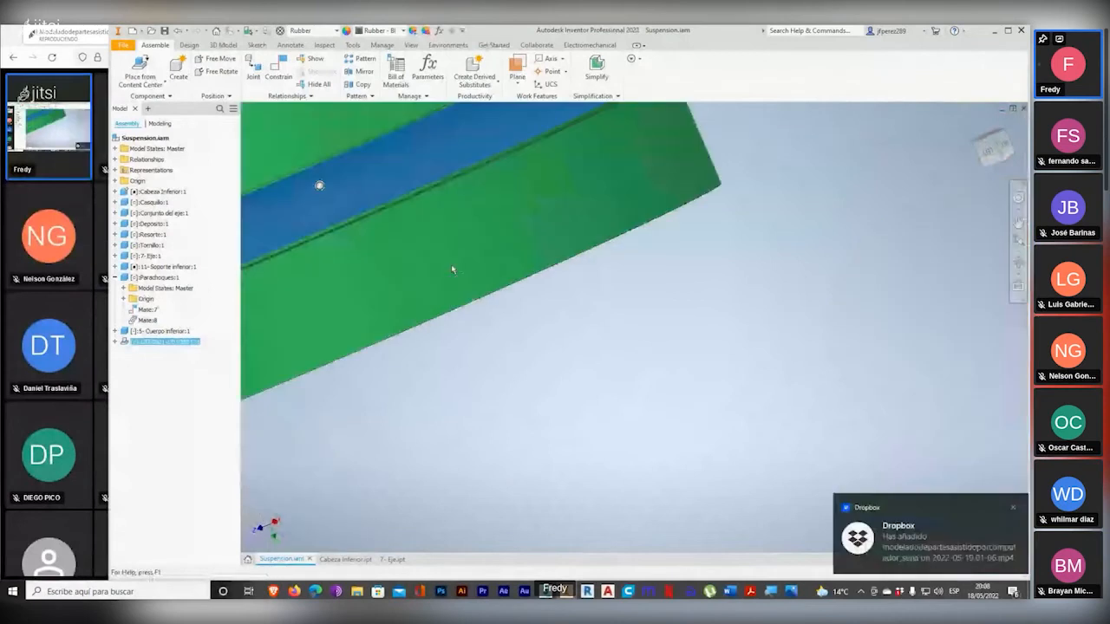
pyautogui.scroll(6, 451, 268)
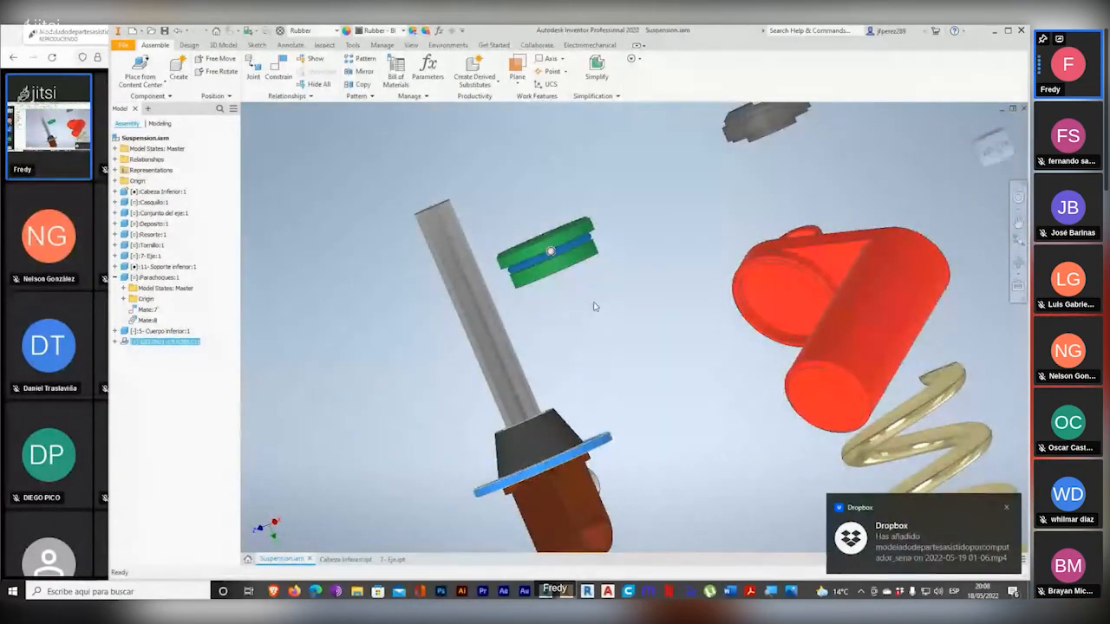
pyautogui.moveTo(598, 328); pyautogui.dragTo(559, 270, button='middle')
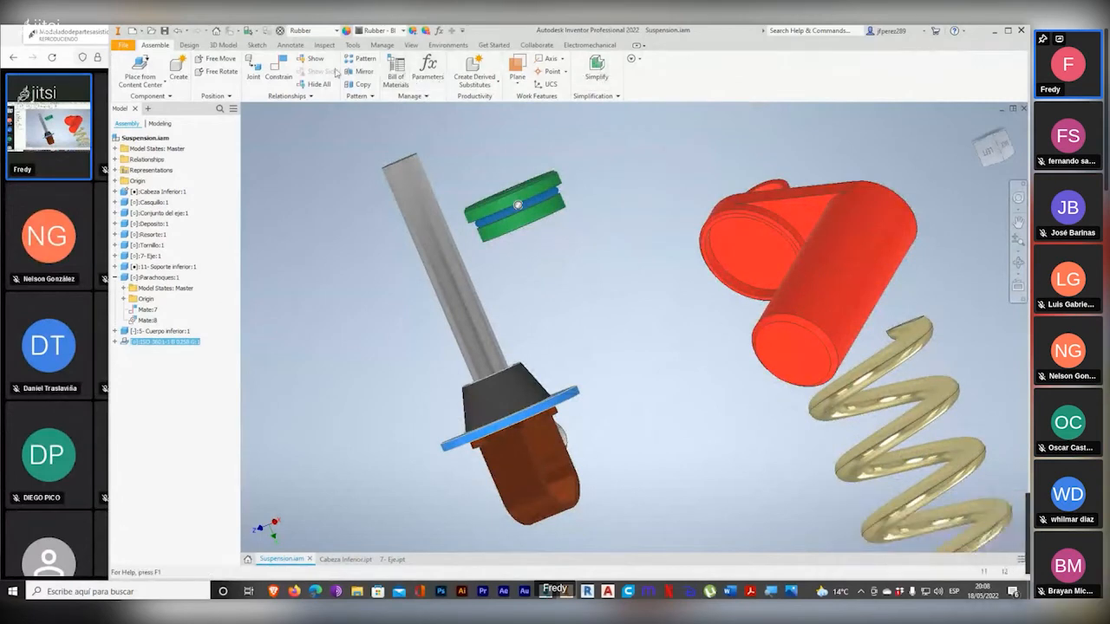
# Step: Align the O-ring and Cuerpo inferior with the Eje's axis using a Mate constraint with 0,000 mm offset
pyautogui.press('c')
pyautogui.click(518, 206)
pyautogui.click(449, 270)
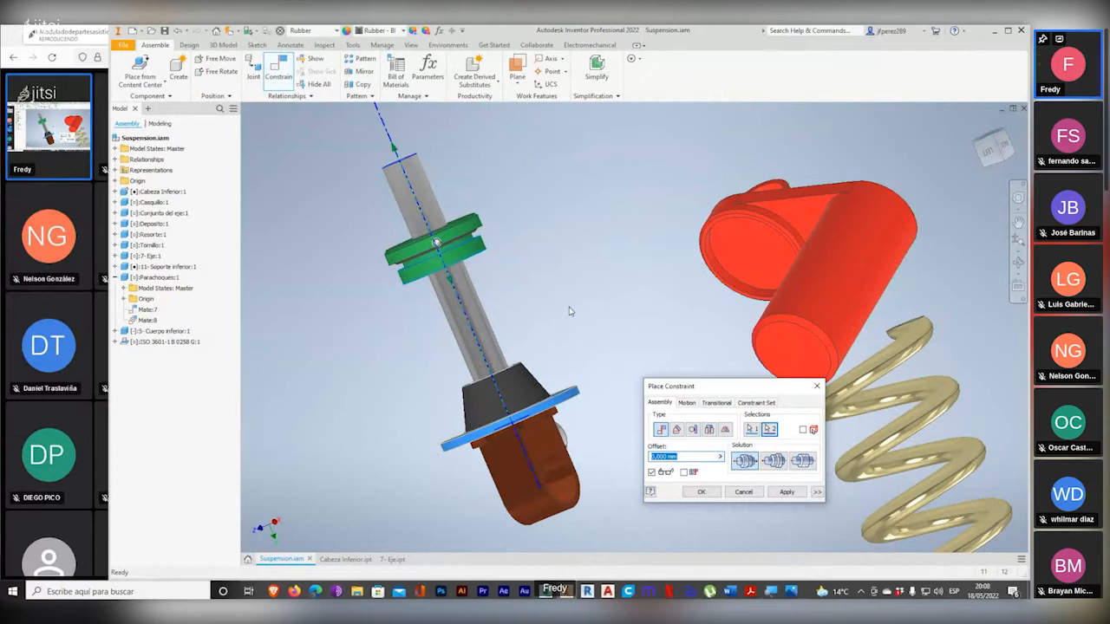
pyautogui.hotkey('alt', 'Tab')
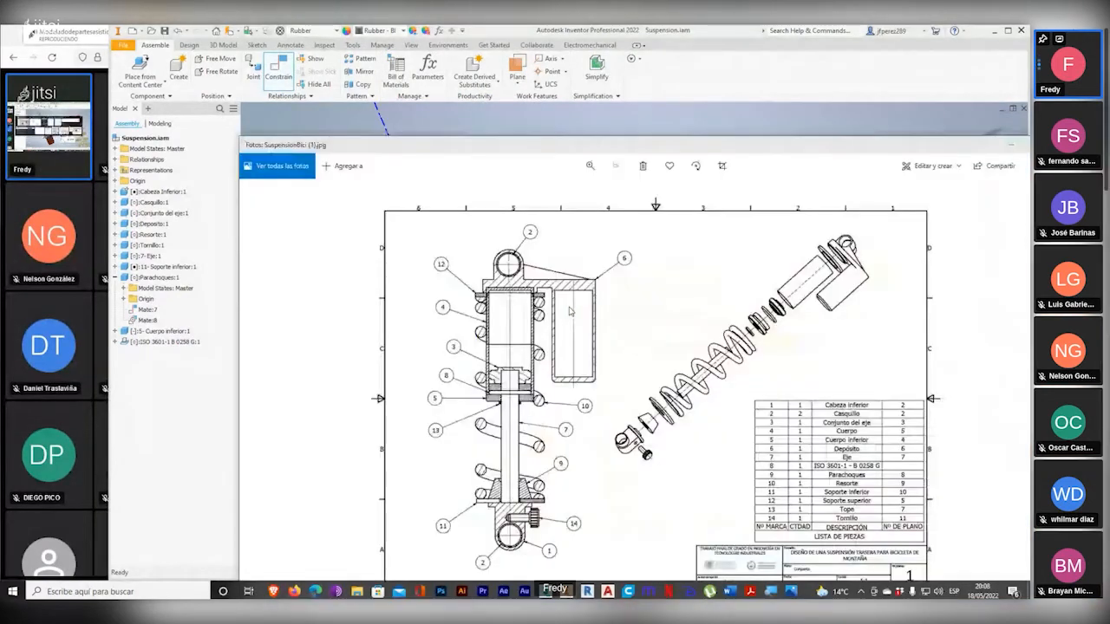
pyautogui.hotkey('alt', 'Tab')
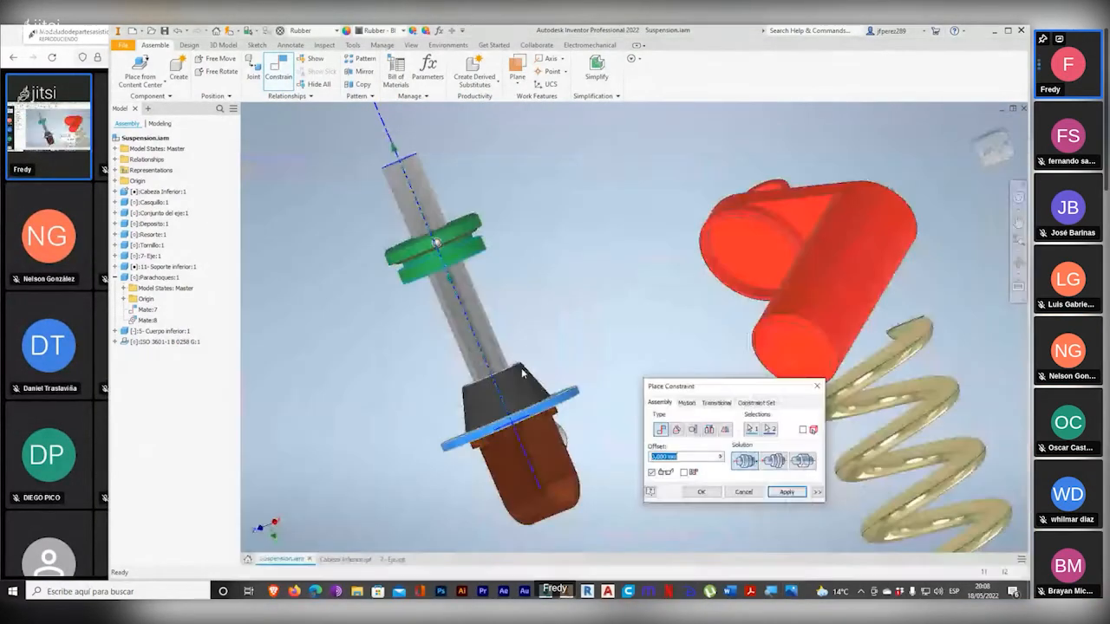
pyautogui.click(784, 492)
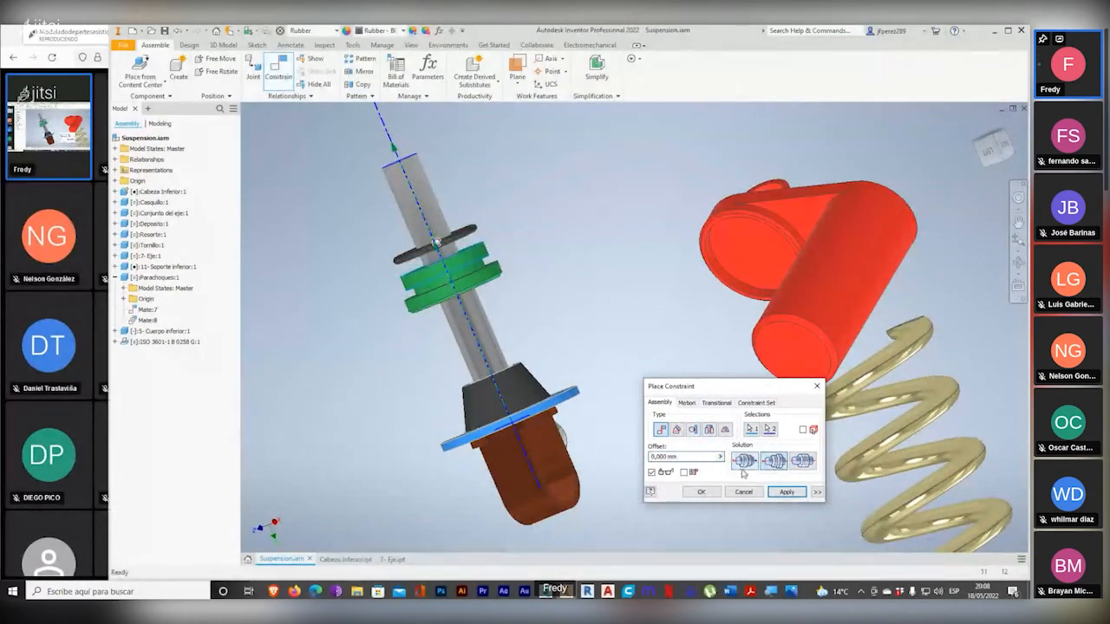
pyautogui.click(786, 493)
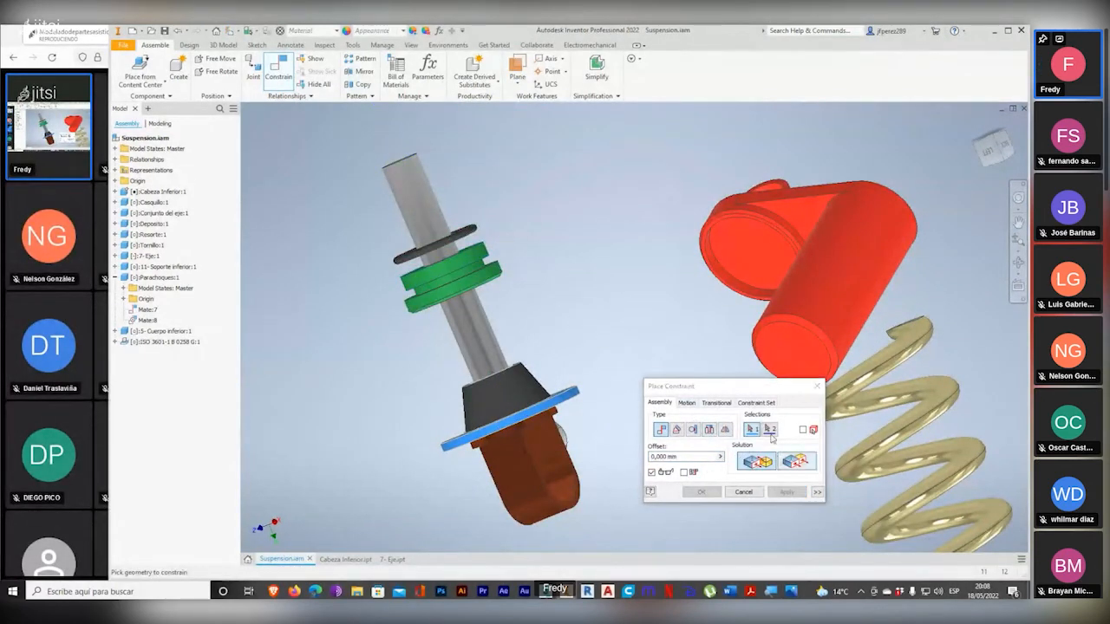
pyautogui.click(820, 388)
# Step: Slide the O-ring and the Cuerpo inferior apart along the Eje so the ring lies clear of the groove
pyautogui.scroll(3, 429, 250)
pyautogui.scroll(-4, 434, 232)
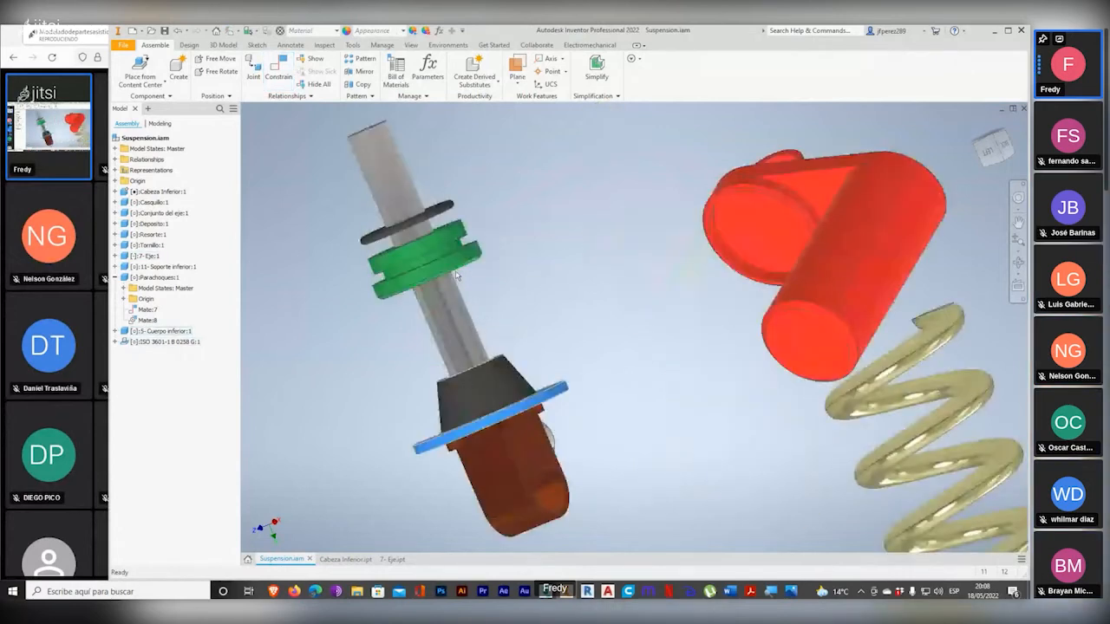
pyautogui.scroll(-5, 434, 229)
pyautogui.moveTo(622, 263); pyautogui.dragTo(734, 366)
pyautogui.moveTo(734, 366); pyautogui.dragTo(774, 299, button='middle')
pyautogui.keyDown('shift'); pyautogui.moveTo(731, 399); pyautogui.dragTo(728, 345, button='middle'); pyautogui.keyUp('shift')
pyautogui.moveTo(729, 345); pyautogui.dragTo(731, 202)
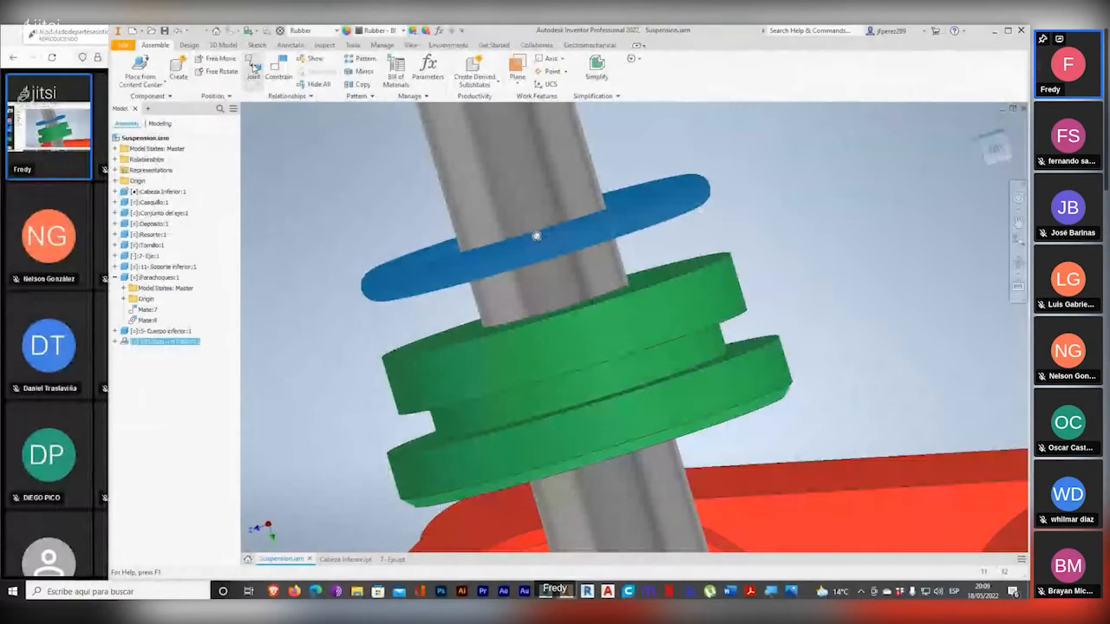
pyautogui.click(253, 67)
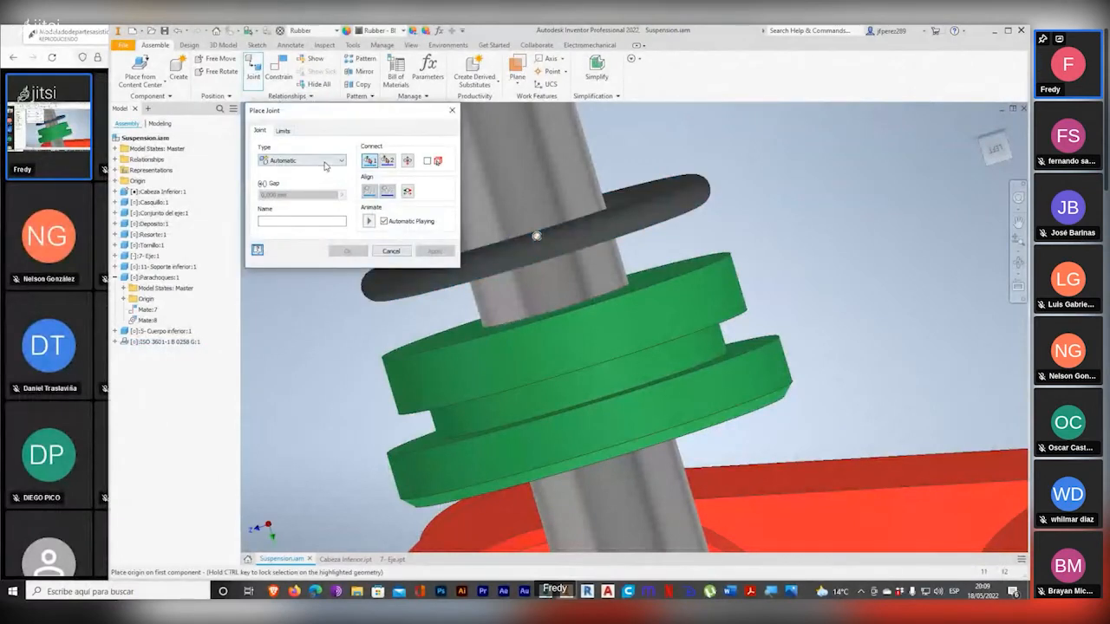
pyautogui.click(326, 163)
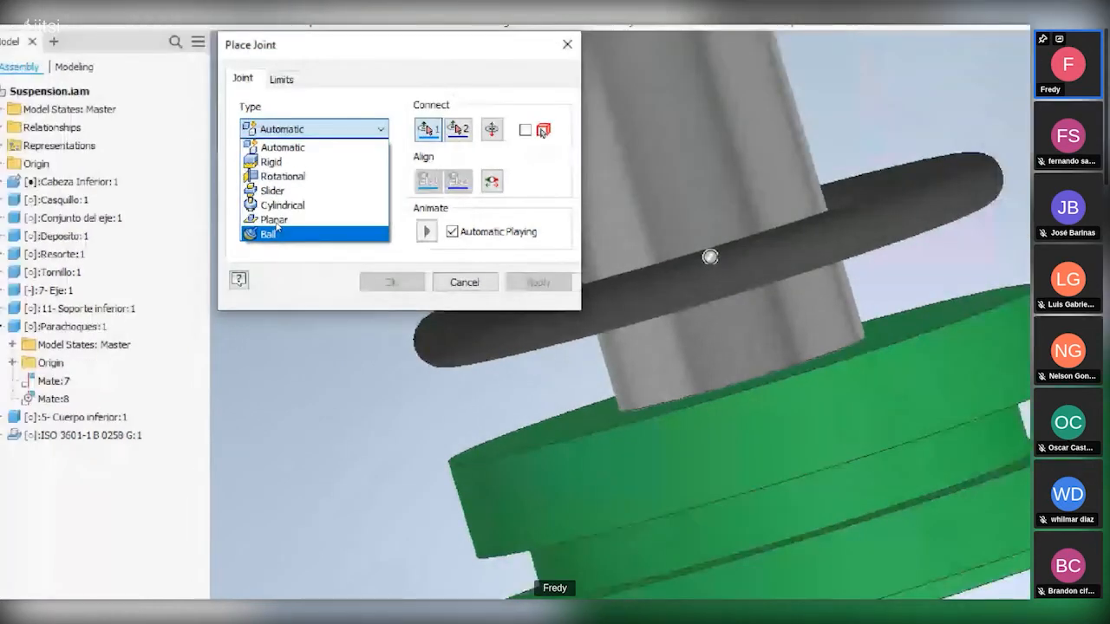
pyautogui.click(464, 282)
pyautogui.click(465, 282)
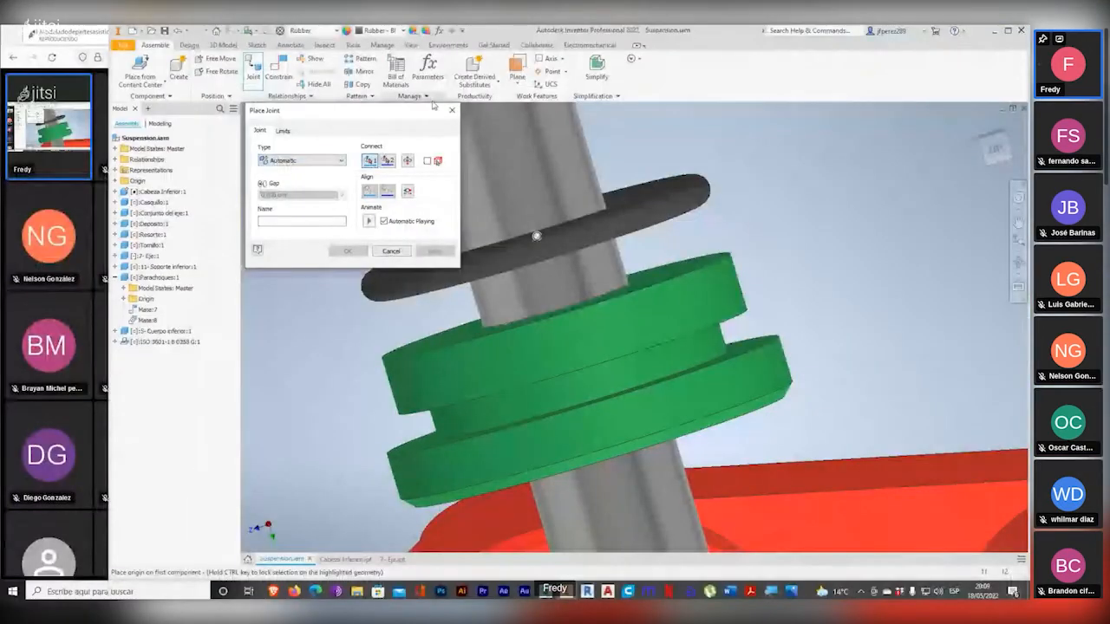
# Step: Seat the O-ring in the Cuerpo inferior's groove using an outside Tangent constraint with 0,000 mm offset
pyautogui.click(278, 68)
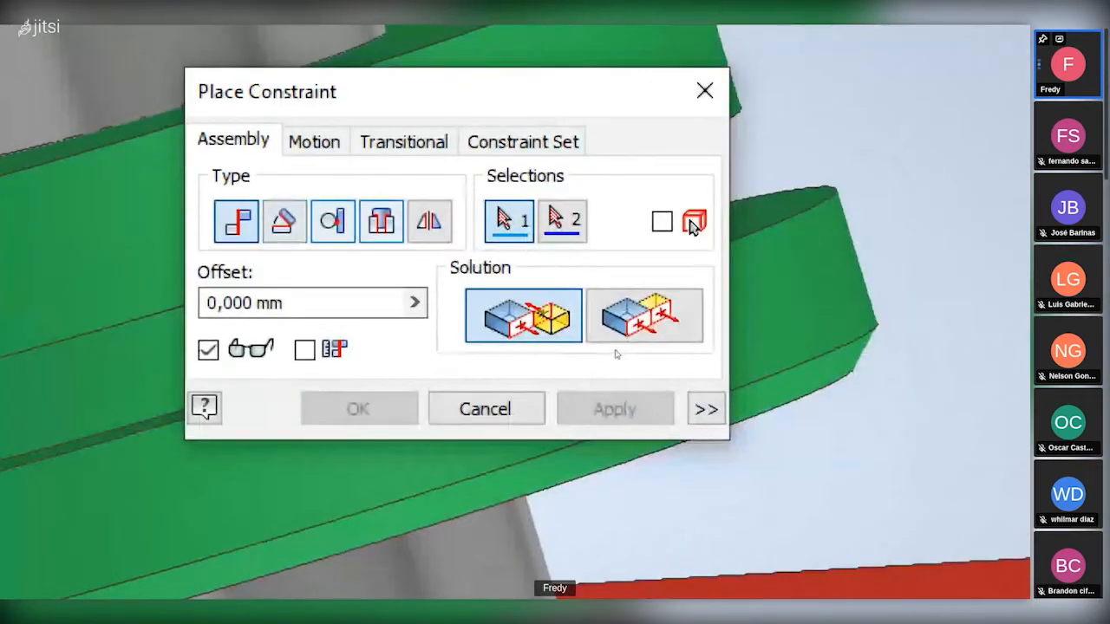
pyautogui.click(334, 223)
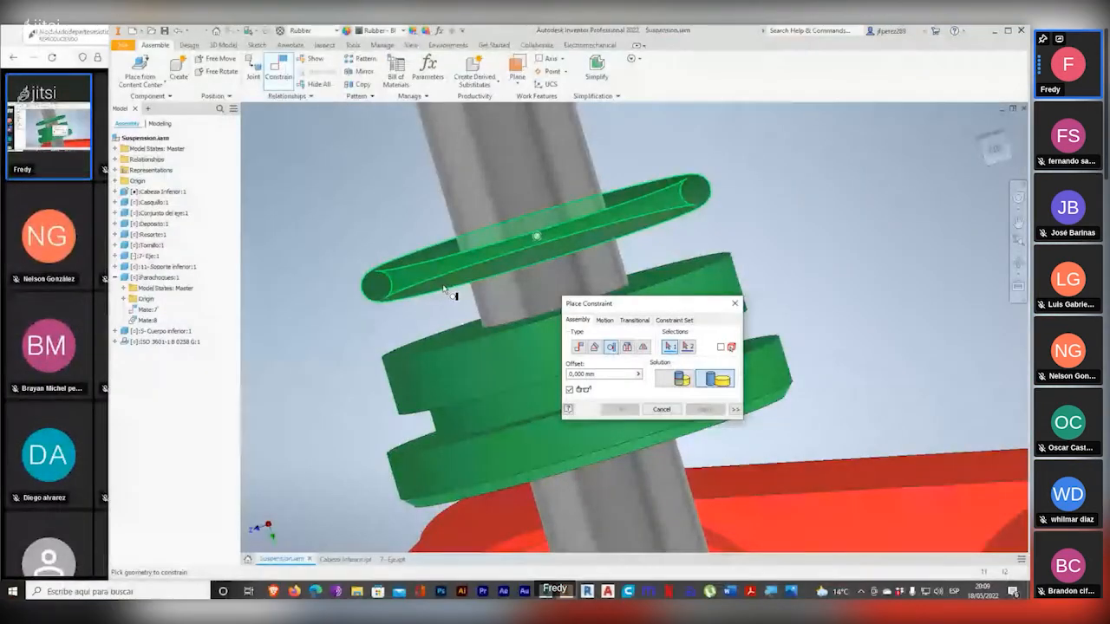
pyautogui.keyDown('shift'); pyautogui.moveTo(458, 294); pyautogui.dragTo(451, 262, button='middle'); pyautogui.keyUp('shift')
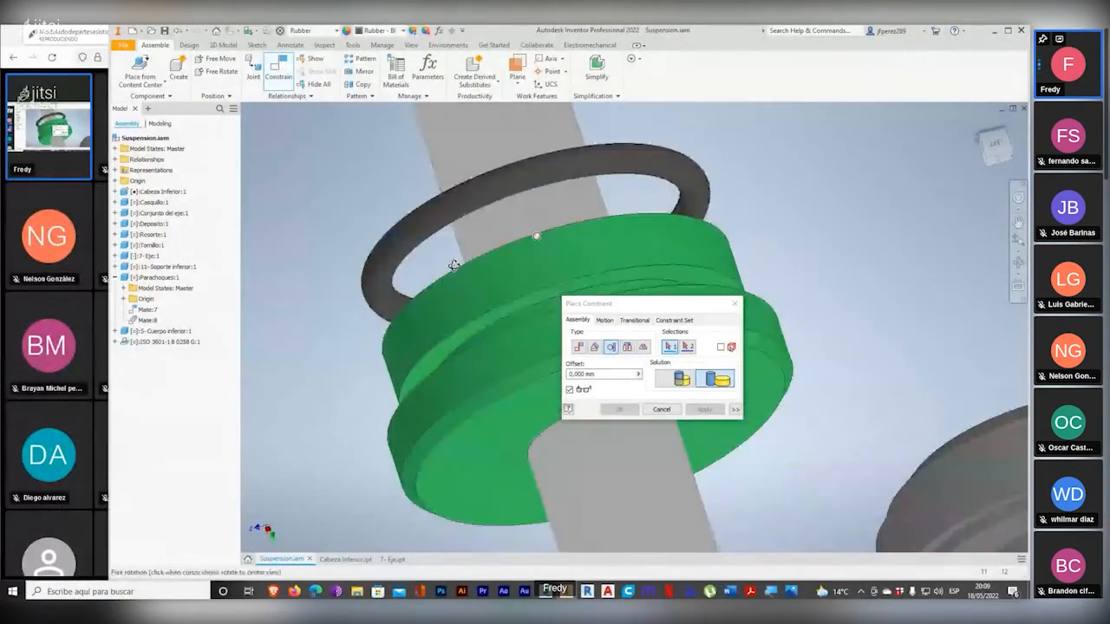
pyautogui.click(425, 235)
pyautogui.keyDown('shift'); pyautogui.moveTo(438, 258); pyautogui.dragTo(466, 322, button='middle'); pyautogui.keyUp('shift')
pyautogui.moveTo(483, 404); pyautogui.dragTo(488, 320, button='middle')
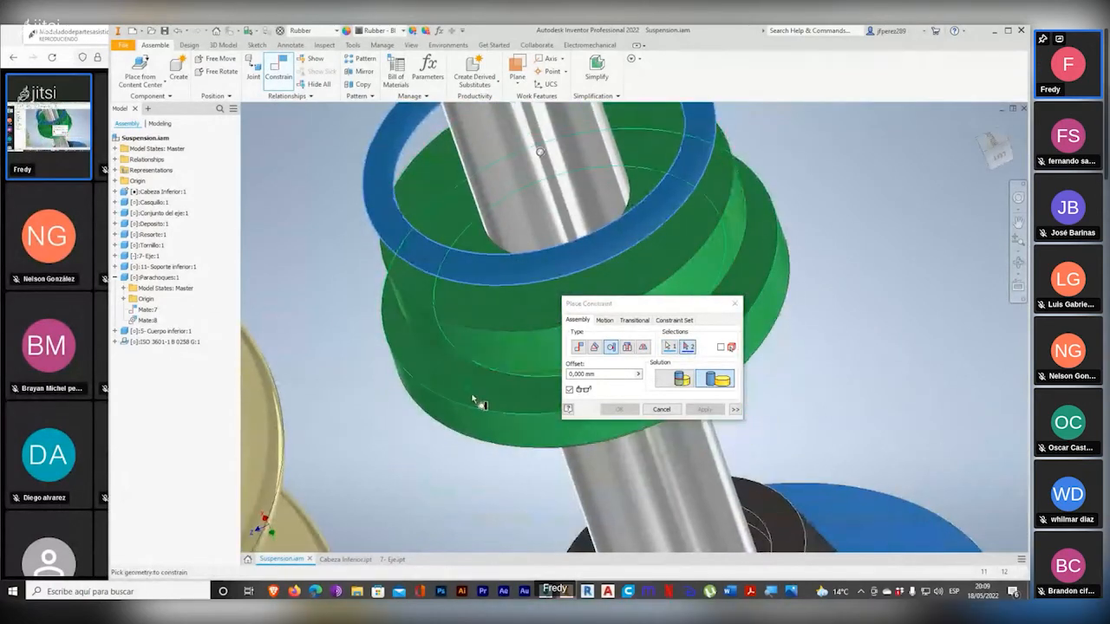
pyautogui.click(472, 395)
pyautogui.keyDown('shift'); pyautogui.moveTo(471, 395); pyautogui.dragTo(611, 357, button='middle'); pyautogui.keyUp('shift')
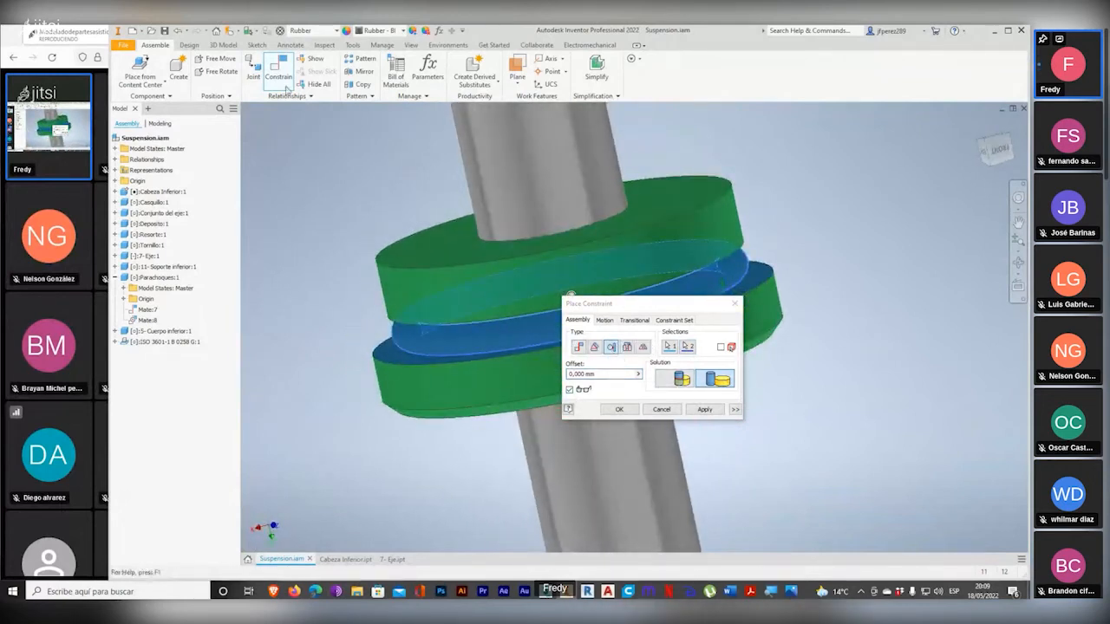
pyautogui.click(620, 409)
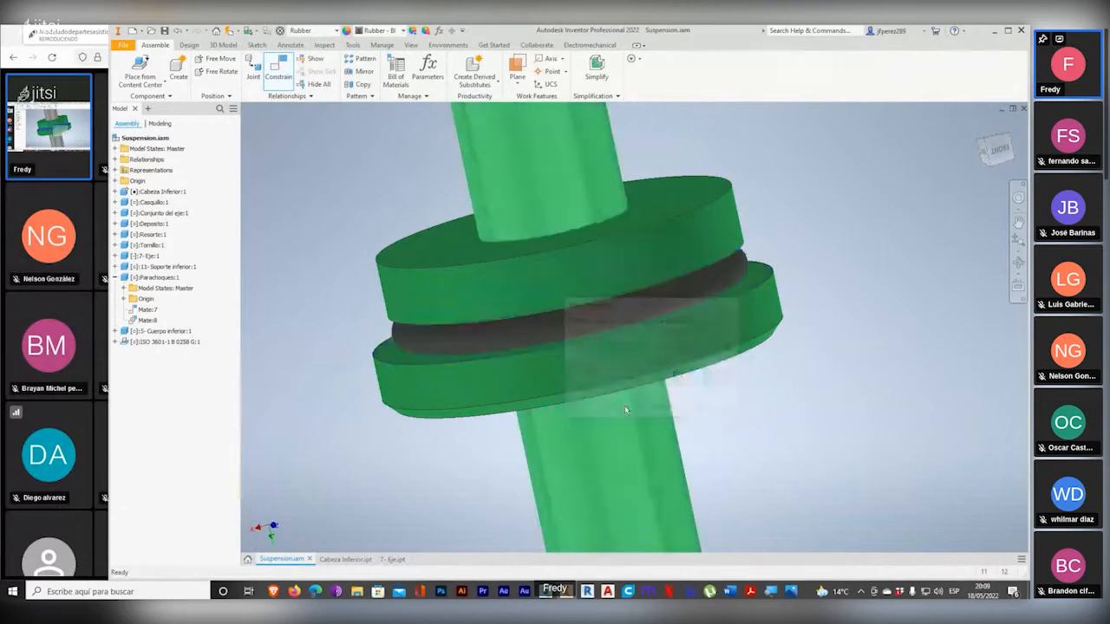
# Step: Slide the Cuerpo inferior with its O-ring along the Eje towards the rod's free end
pyautogui.scroll(-3, 688, 362)
pyautogui.moveTo(687, 362); pyautogui.dragTo(717, 252)
pyautogui.moveTo(768, 393); pyautogui.dragTo(629, 332, button='middle')
pyautogui.scroll(3, 630, 332)
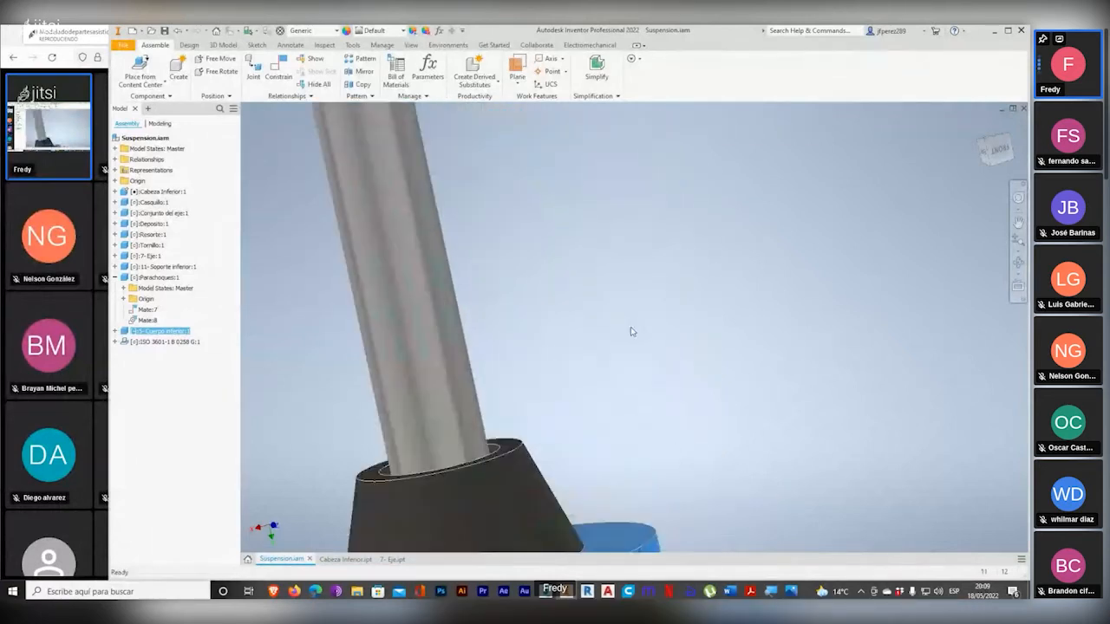
pyautogui.scroll(-5, 630, 332)
pyautogui.keyDown('shift'); pyautogui.moveTo(636, 369); pyautogui.dragTo(711, 405, button='middle'); pyautogui.keyUp('shift')
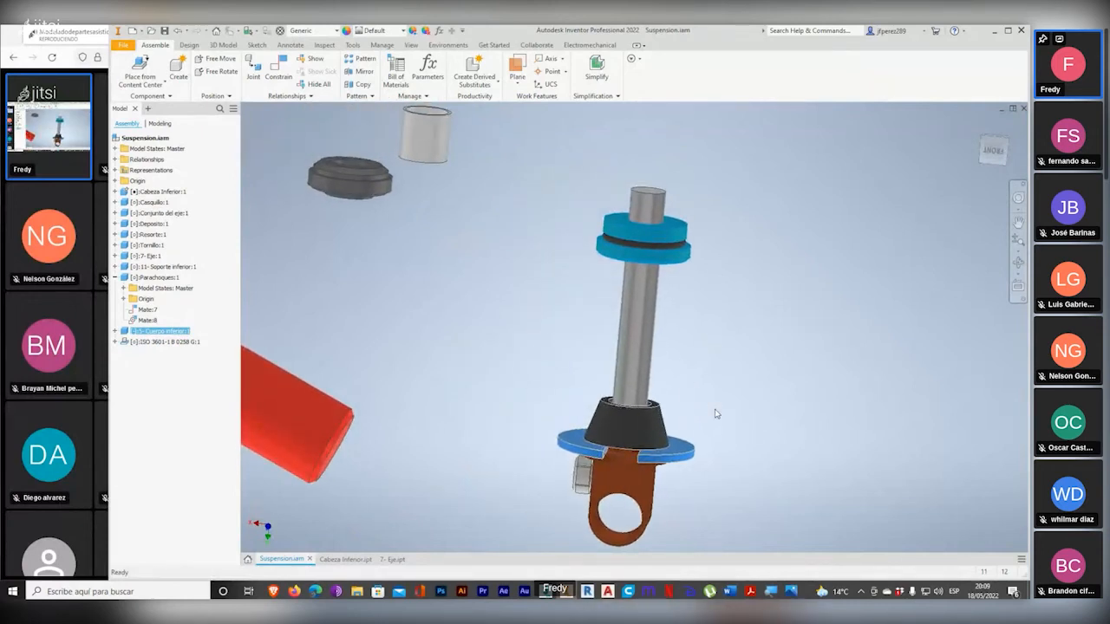
pyautogui.moveTo(453, 407); pyautogui.dragTo(522, 405, button='middle')
pyautogui.scroll(2, 522, 405)
pyautogui.scroll(2, 543, 329)
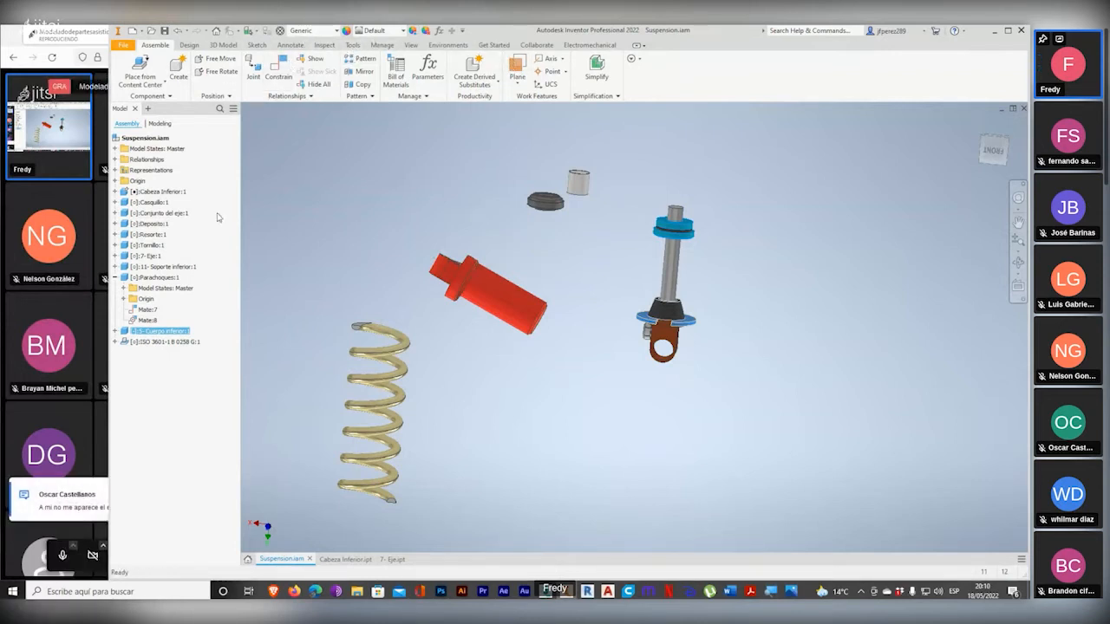
# Step: Read the chat question in the Jitsi meeting, and locate the O-Rings category under Other Parts in the Content Center
pyautogui.click(4, 565)
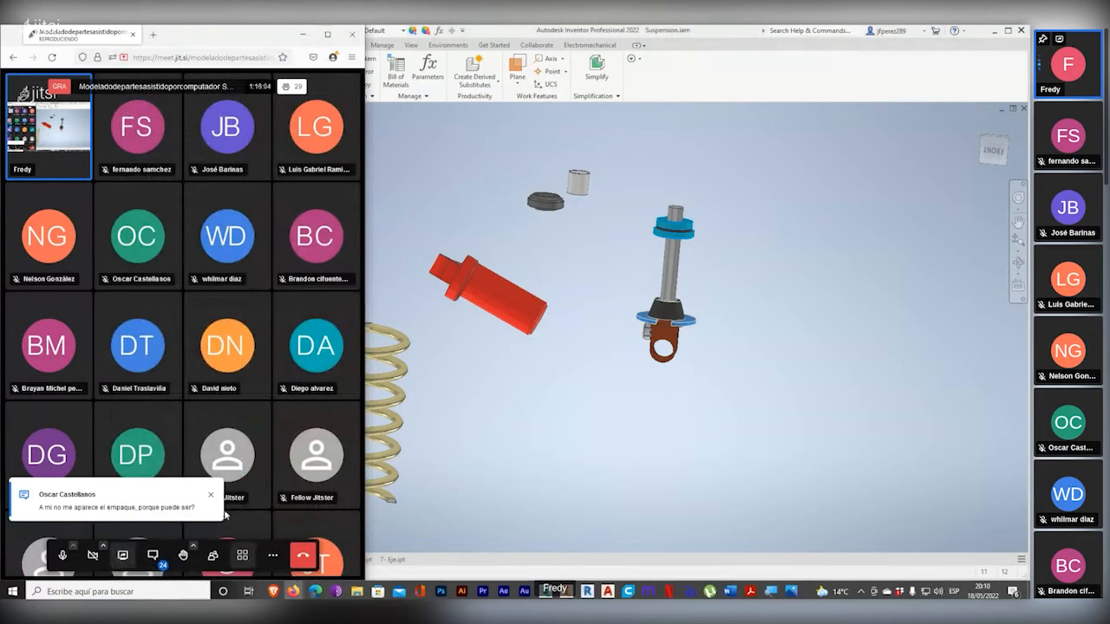
pyautogui.click(433, 442)
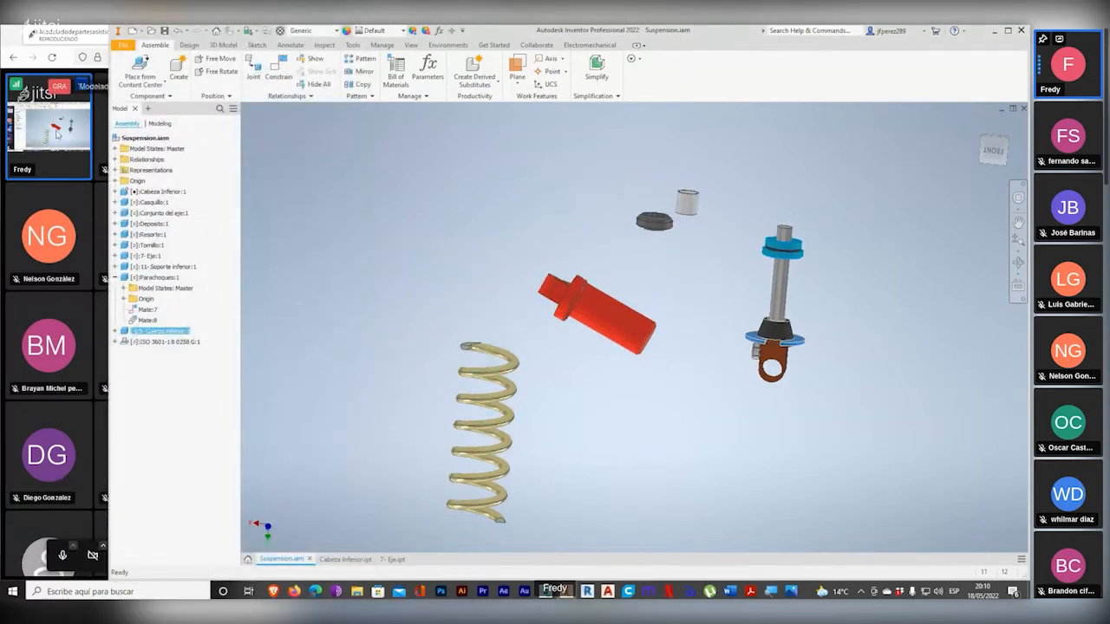
pyautogui.click(142, 66)
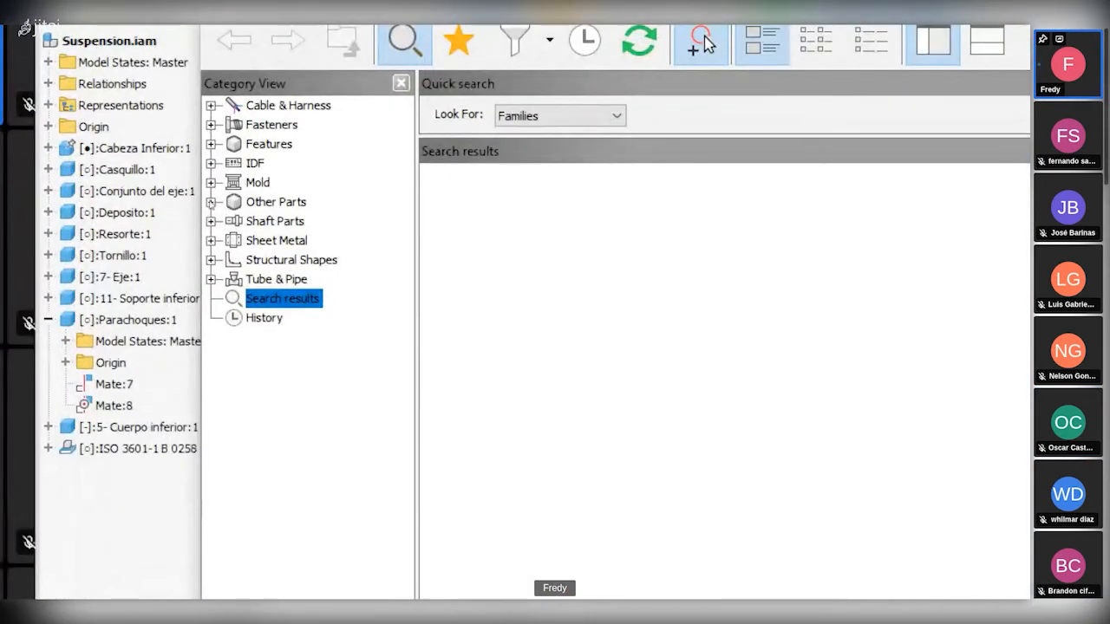
pyautogui.click(210, 201)
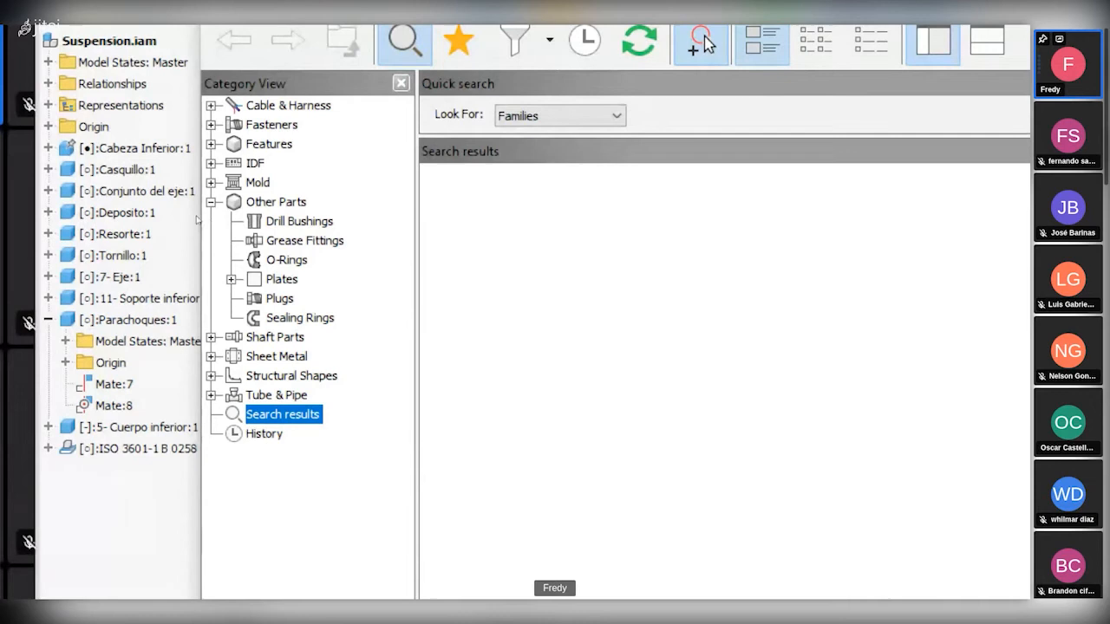
pyautogui.click(244, 257)
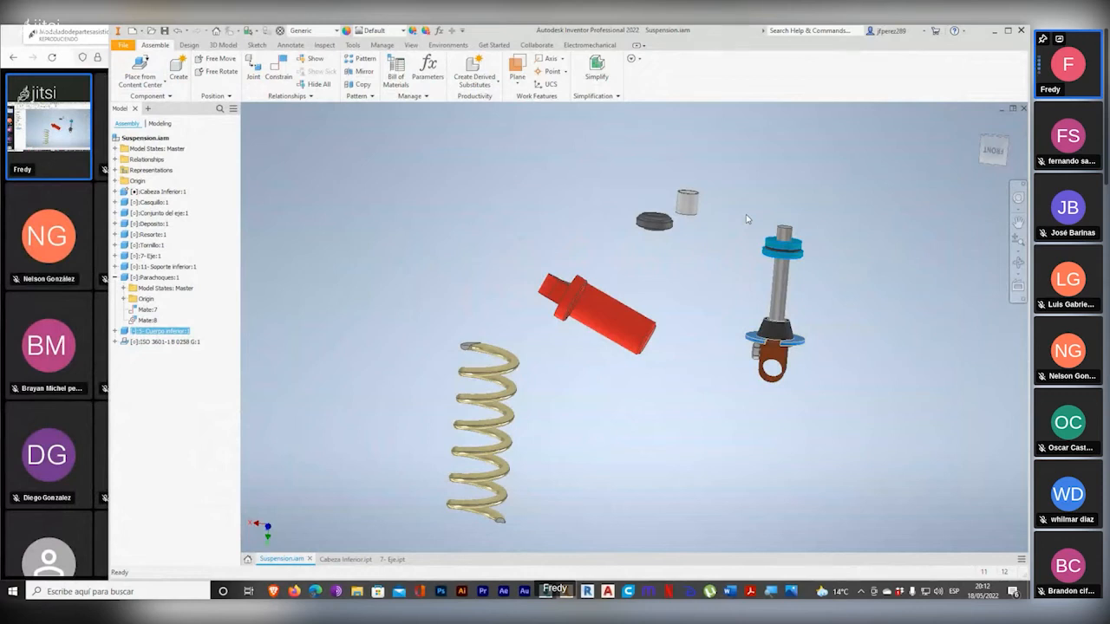
# Step: Open the Compression Spring Component Generator and bring its design parameters into clear view
pyautogui.moveTo(775, 286); pyautogui.dragTo(677, 267, button='middle')
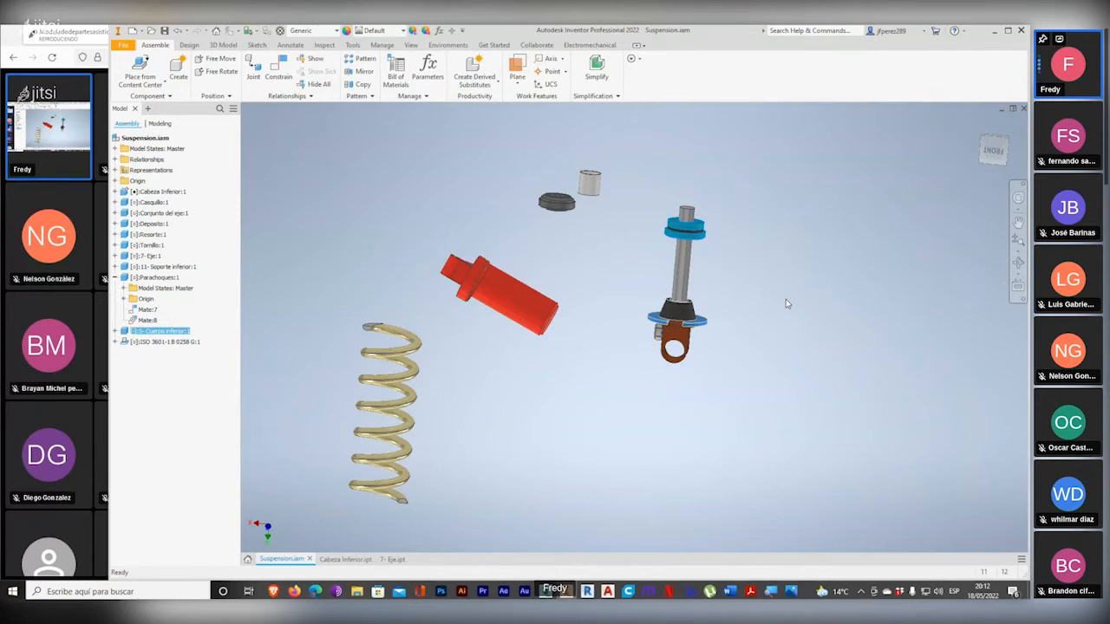
pyautogui.click(351, 45)
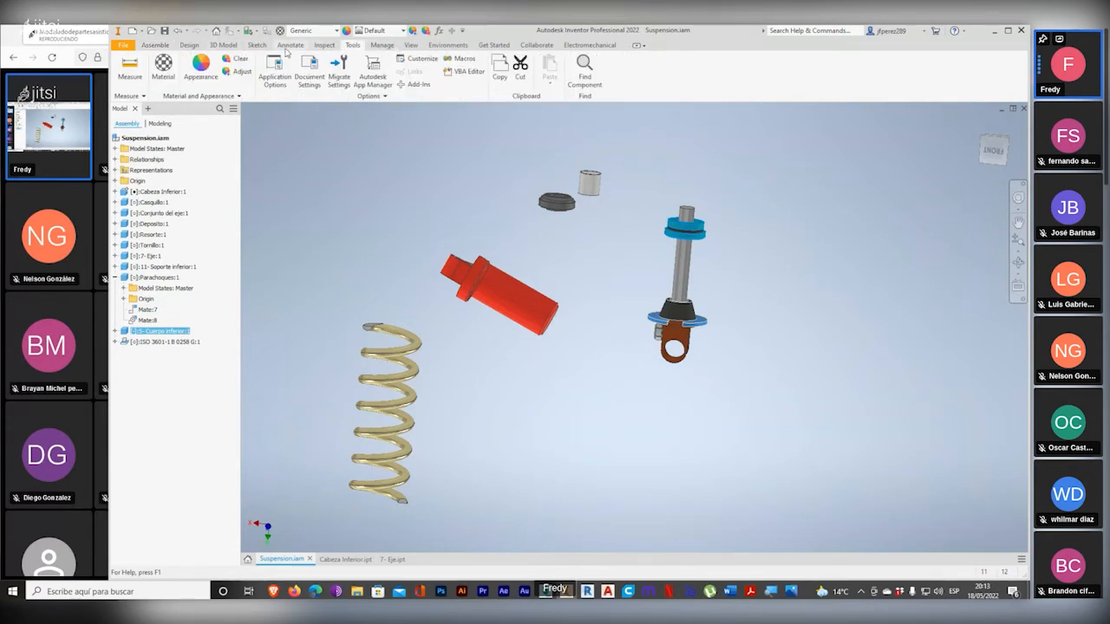
pyautogui.click(256, 45)
pyautogui.click(223, 45)
pyautogui.click(192, 45)
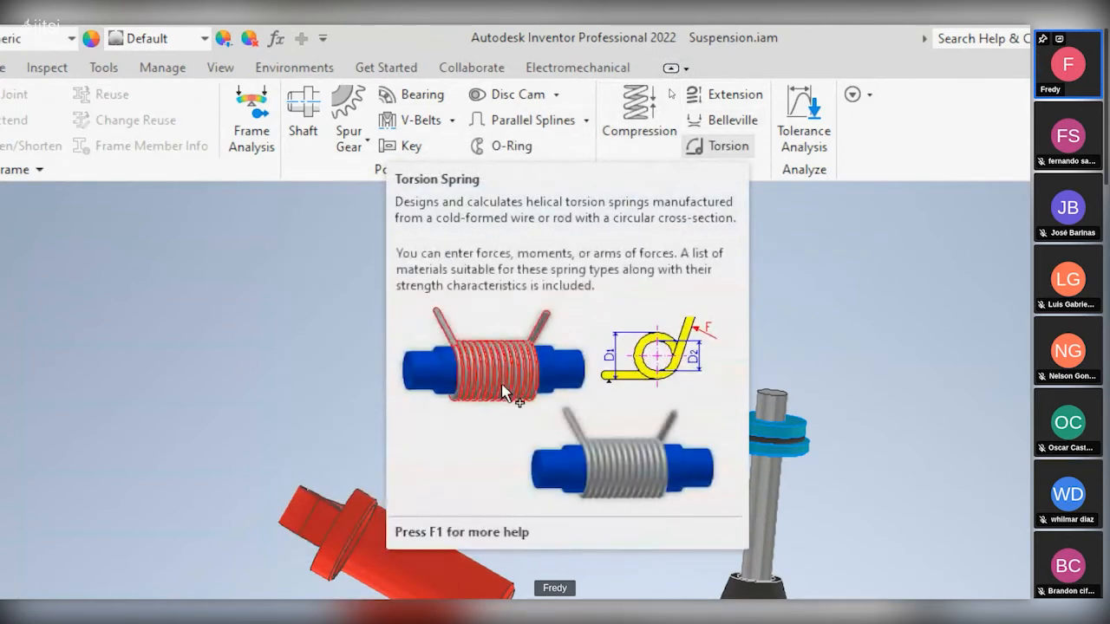
pyautogui.click(621, 78)
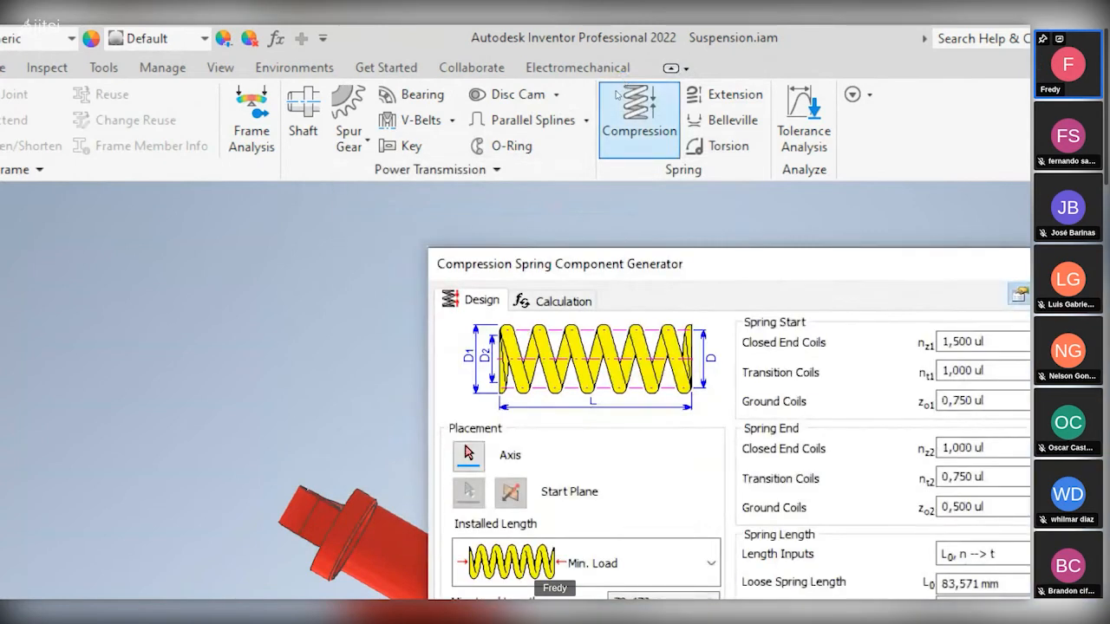
pyautogui.press('super')
pyautogui.press('super+minus')
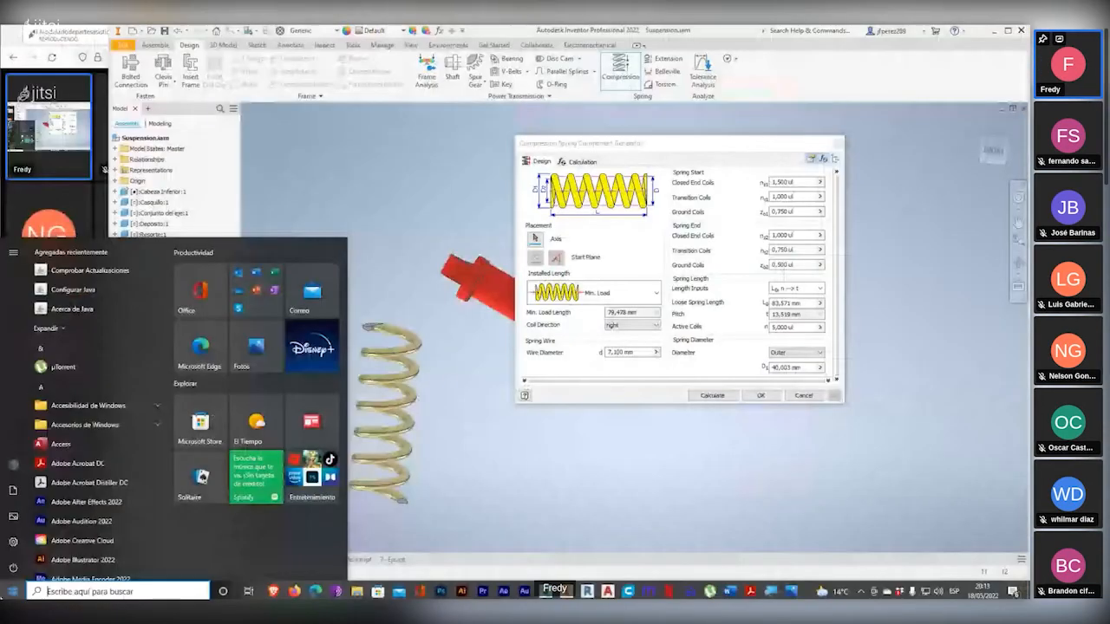
pyautogui.moveTo(679, 143); pyautogui.dragTo(523, 175)
pyautogui.press('super+plus')
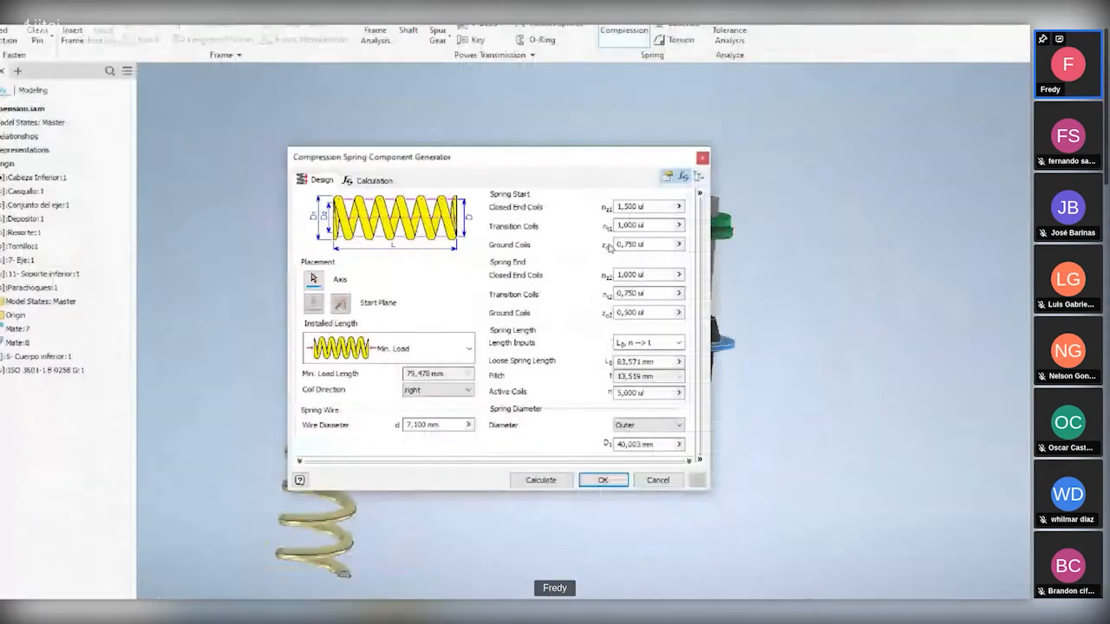
# Step: Browse the SuspensionBici drawing images to the Resorte sheet and read the spring's dimensions
pyautogui.press('super+minus')
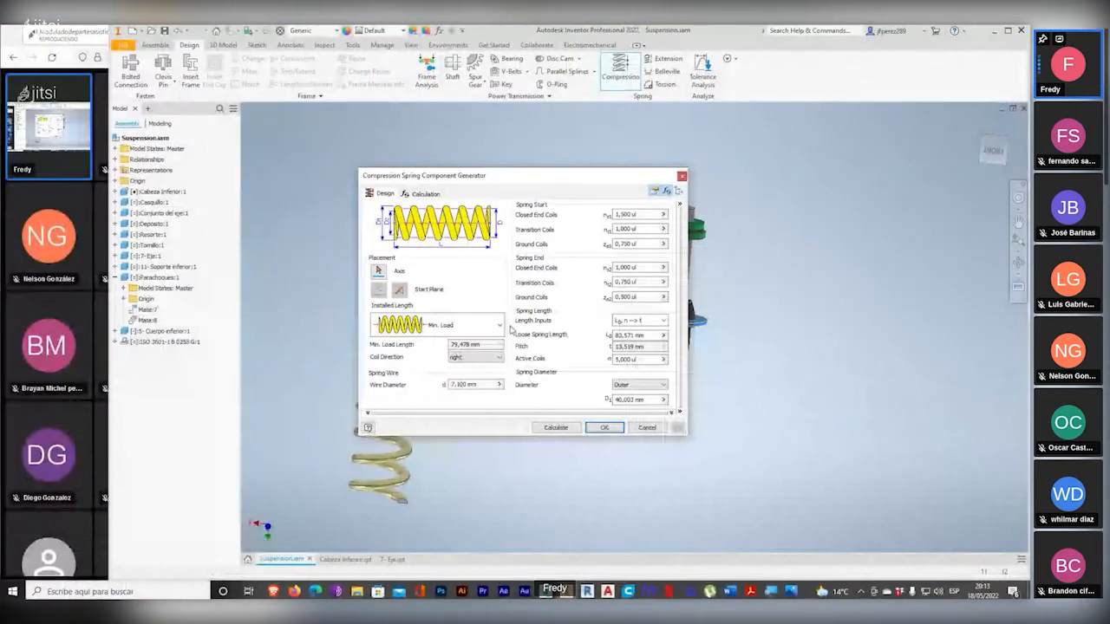
pyautogui.click(790, 592)
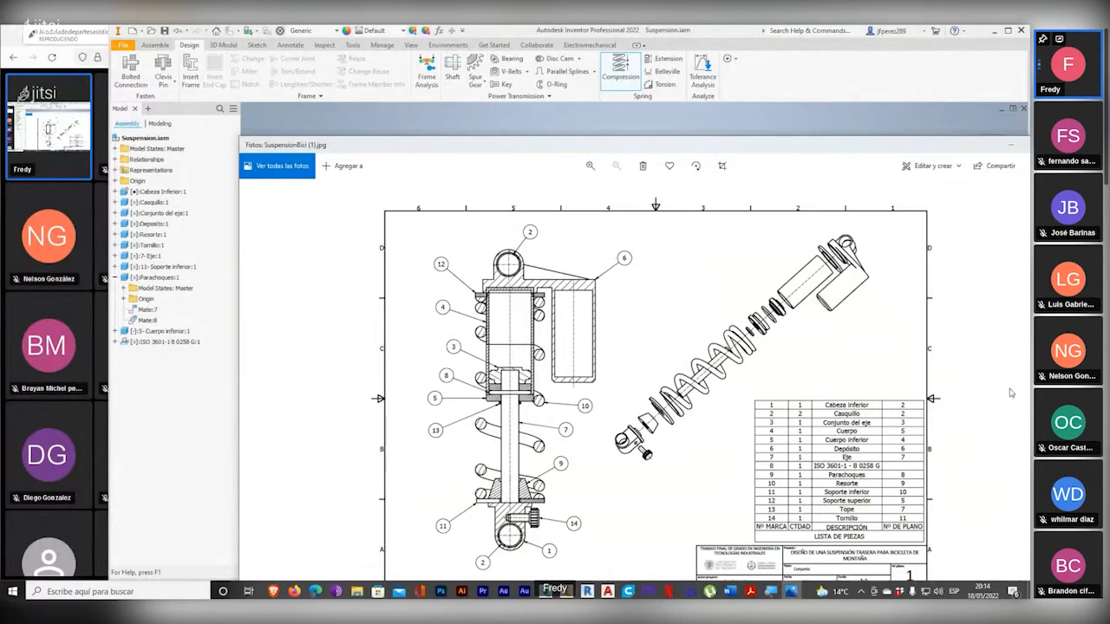
pyautogui.moveTo(886, 145)
pyautogui.mouseDown()
pyautogui.moveTo(758, 62)
pyautogui.moveTo(776, 45)
pyautogui.mouseUp()
pyautogui.click(948, 295)
pyautogui.click(949, 295)
pyautogui.click(949, 295)
pyautogui.click(948, 295)
pyautogui.click(948, 295)
pyautogui.click(948, 295)
pyautogui.click(949, 294)
pyautogui.click(949, 295)
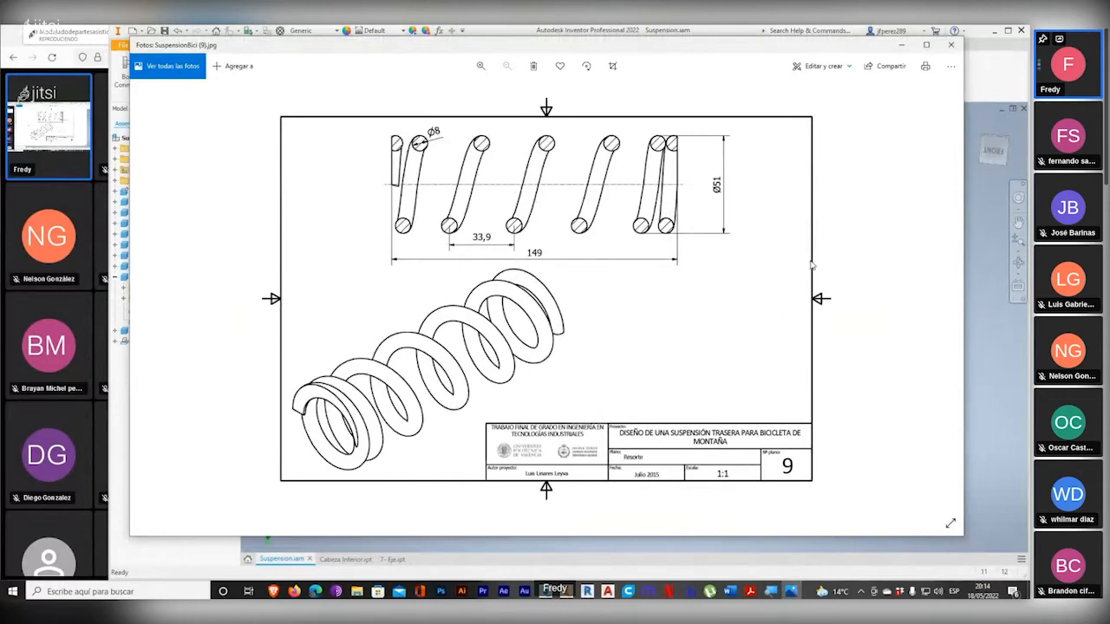
pyautogui.click(902, 44)
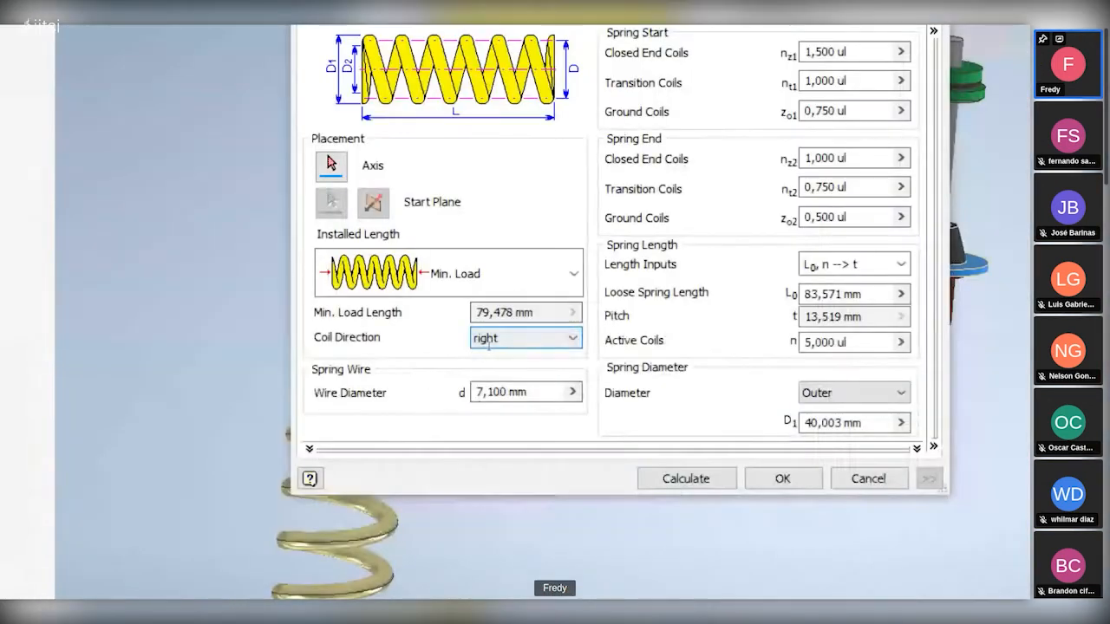
# Step: Set the spring's installed length to Custom with a custom length of 149 mm
pyautogui.click(492, 339)
pyautogui.moveTo(493, 341); pyautogui.dragTo(391, 341)
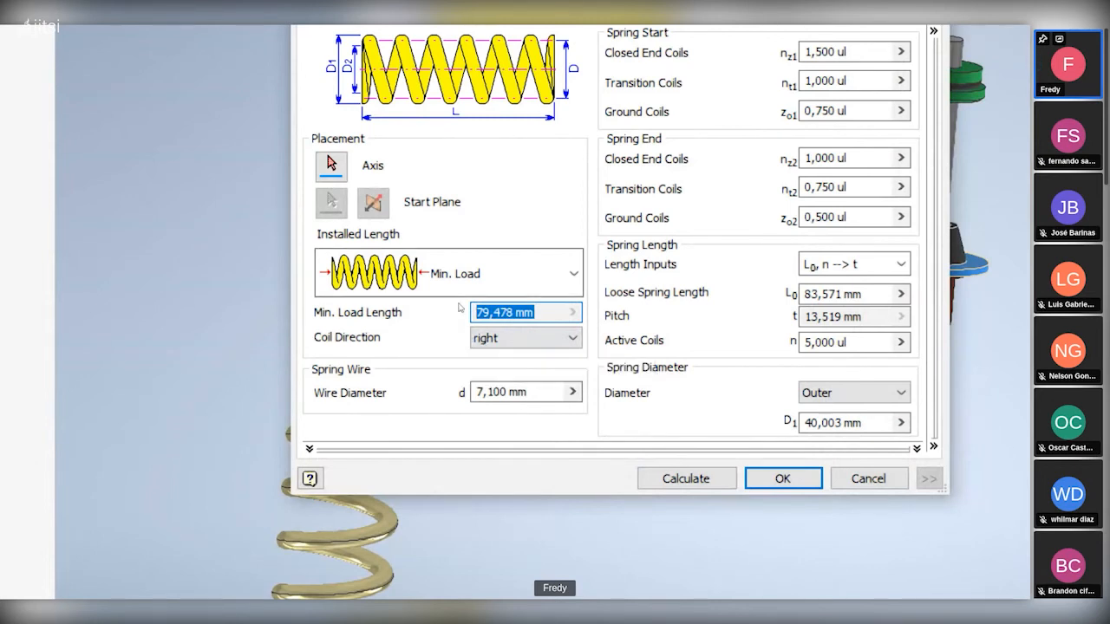
pyautogui.click(506, 284)
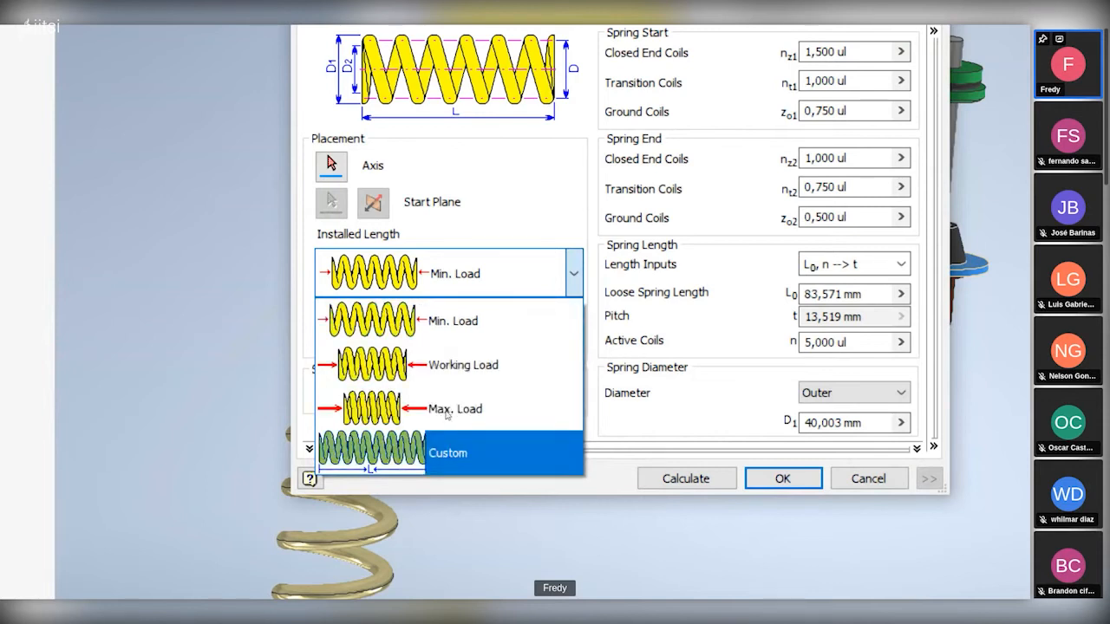
pyautogui.click(449, 451)
pyautogui.click(536, 313)
pyautogui.hotkey('ctrl', 'a')
pyautogui.write('149')
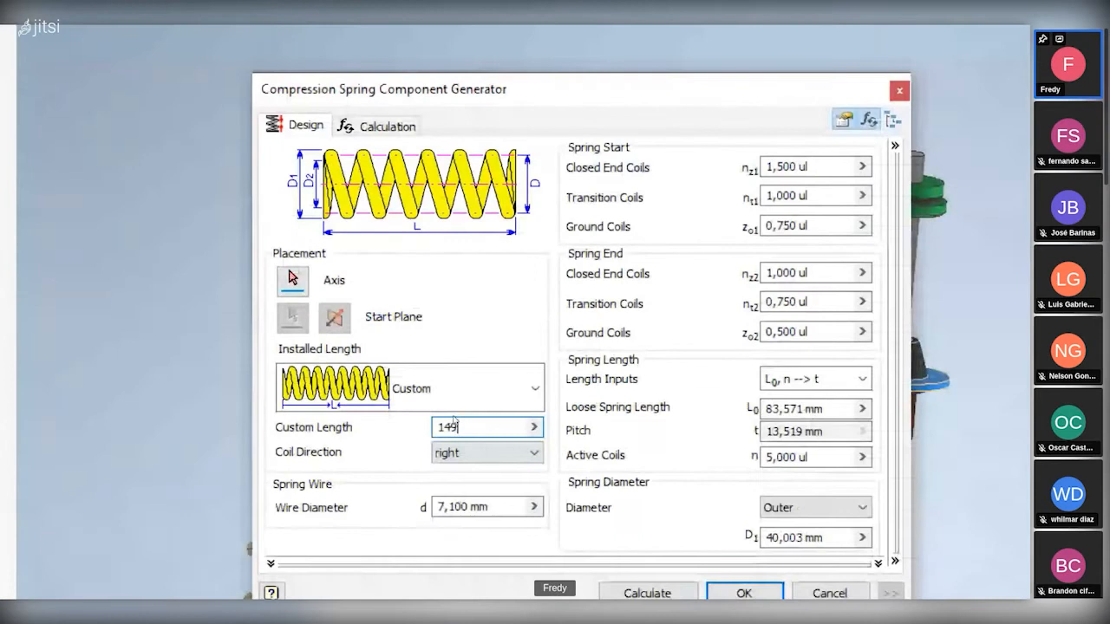
# Step: Set the spring's wire diameter to 8 mm
pyautogui.moveTo(493, 399); pyautogui.dragTo(420, 383)
pyautogui.write('8')
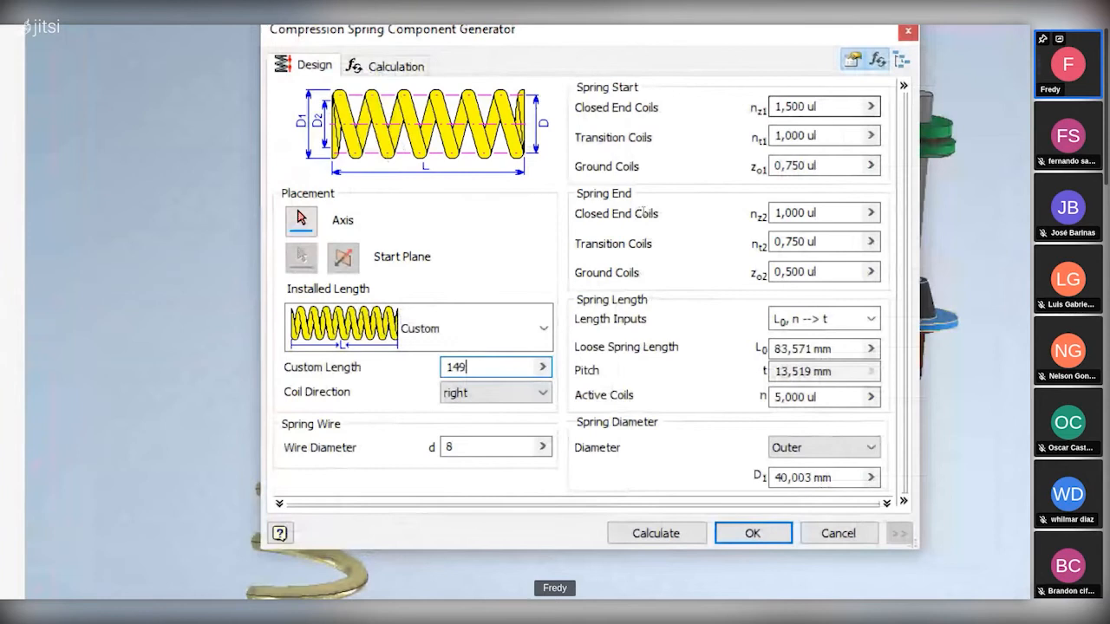
pyautogui.press('Tab')
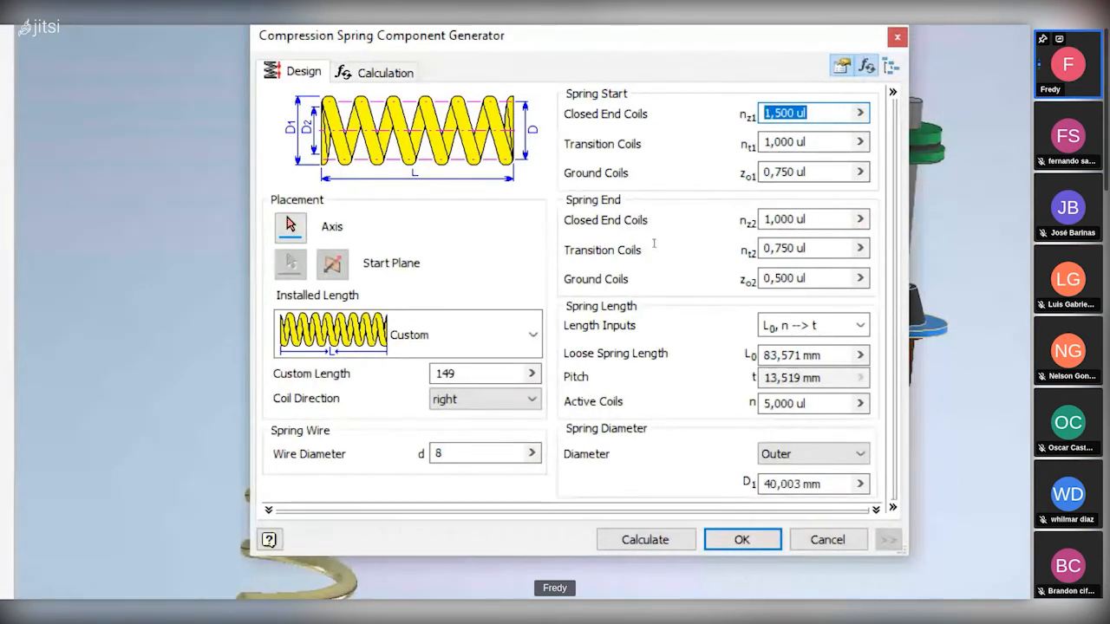
# Step: Review the closed end, transition and ground coil values for the spring's start and end
pyautogui.moveTo(810, 220); pyautogui.dragTo(557, 265)
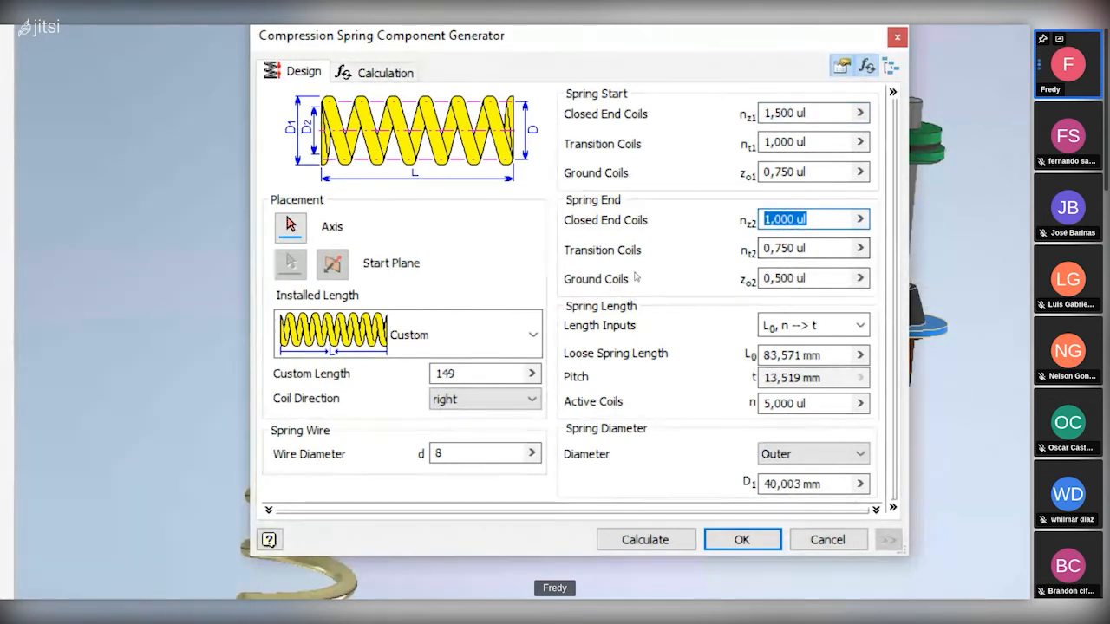
pyautogui.hotkey('shift', 'Tab')
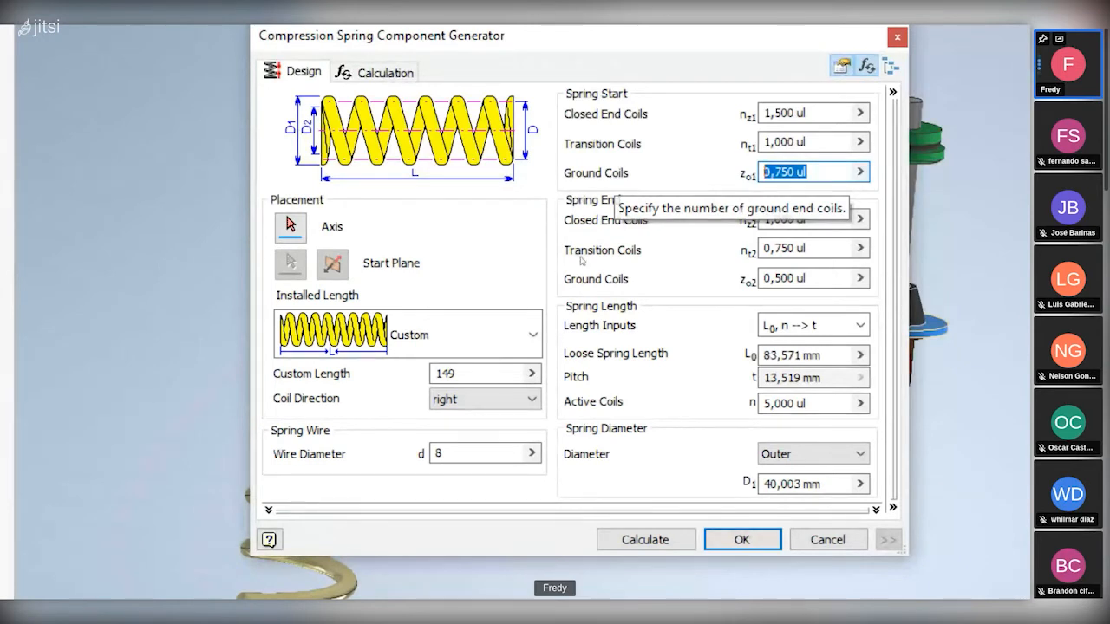
pyautogui.press('End')
pyautogui.hotkey('shift', 'Left')
pyautogui.hotkey('shift', 'Left')
pyautogui.hotkey('shift', 'Left')
pyautogui.hotkey('shift', 'Left')
pyautogui.hotkey('shift', 'Home')
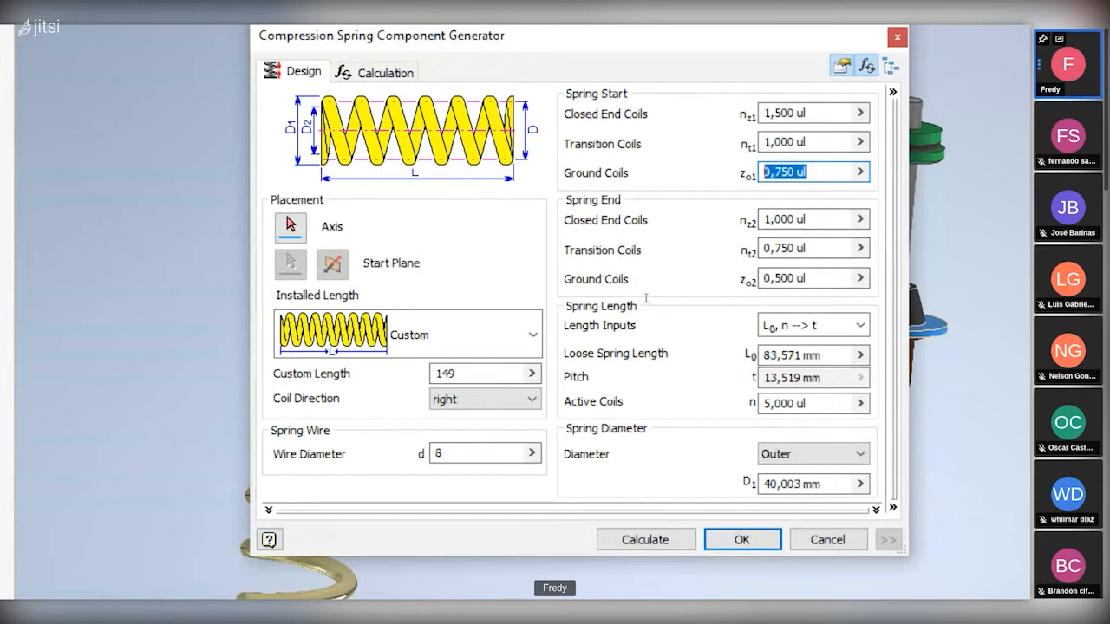
pyautogui.press('Tab')
pyautogui.press('Tab')
pyautogui.press('Tab')
# Step: Examine both spring ends closely in the Resorte drawing SuspensionBici (9).jpg to judge their closed and ground coils
pyautogui.hotkey('alt', 'Tab')
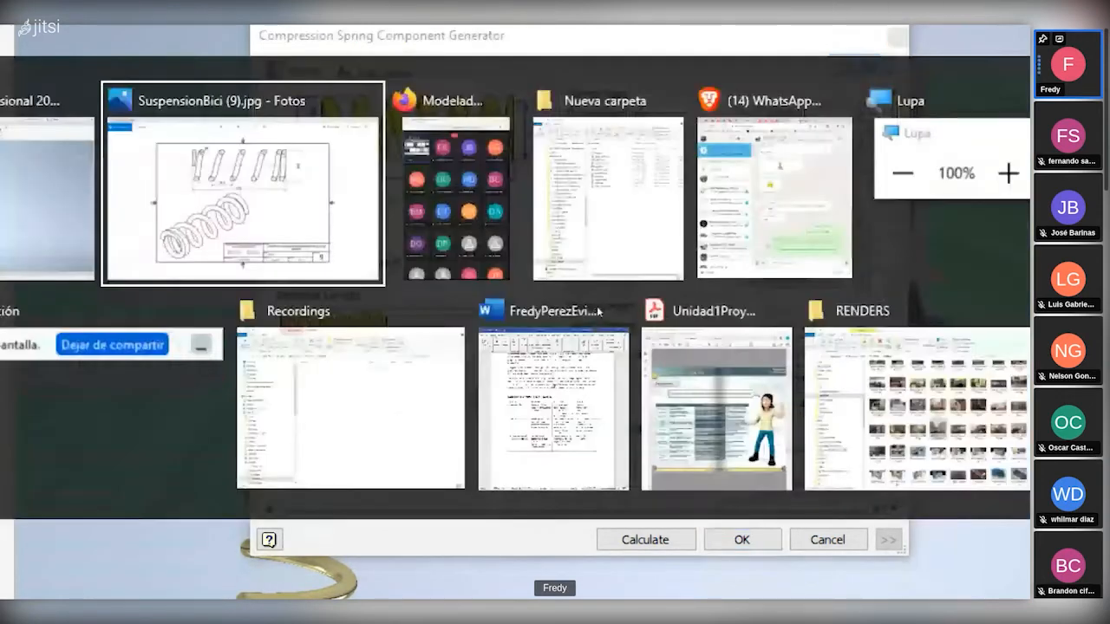
pyautogui.moveTo(130, 81)
pyautogui.mouseDown()
pyautogui.moveTo(357, 131)
pyautogui.moveTo(358, 153)
pyautogui.moveTo(370, 160)
pyautogui.moveTo(401, 152)
pyautogui.mouseUp()
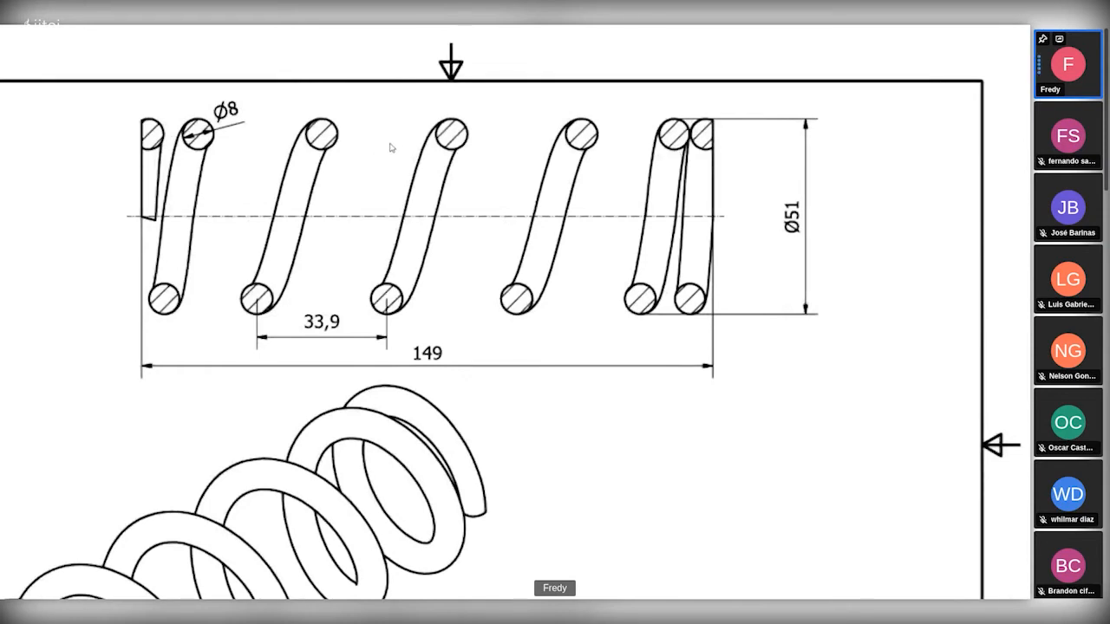
pyautogui.scroll(3, 390, 141)
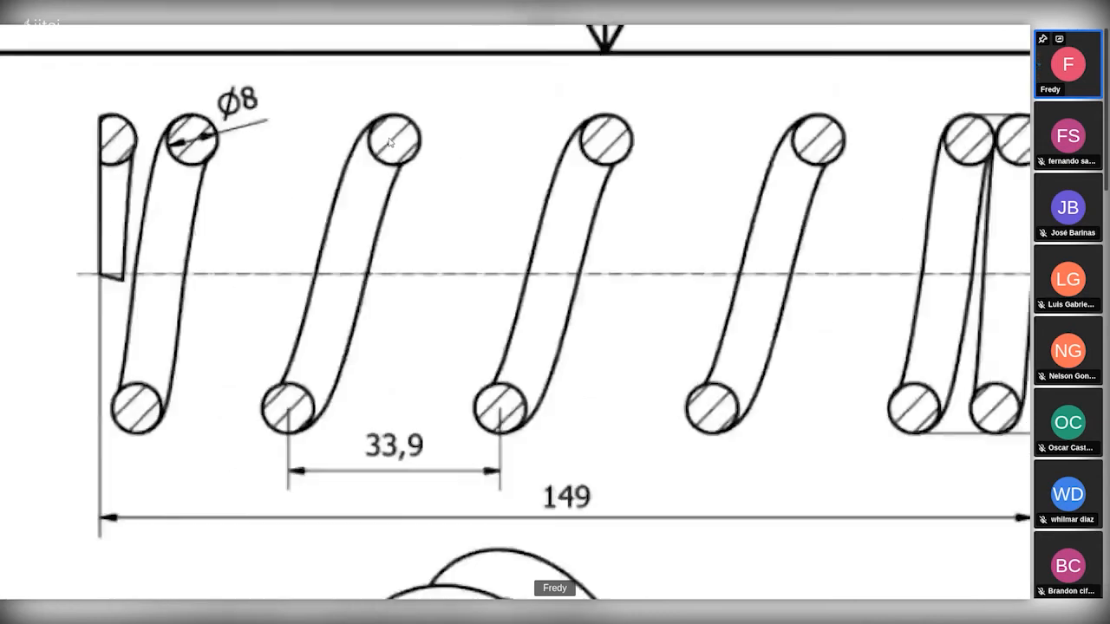
pyautogui.scroll(3, 378, 143)
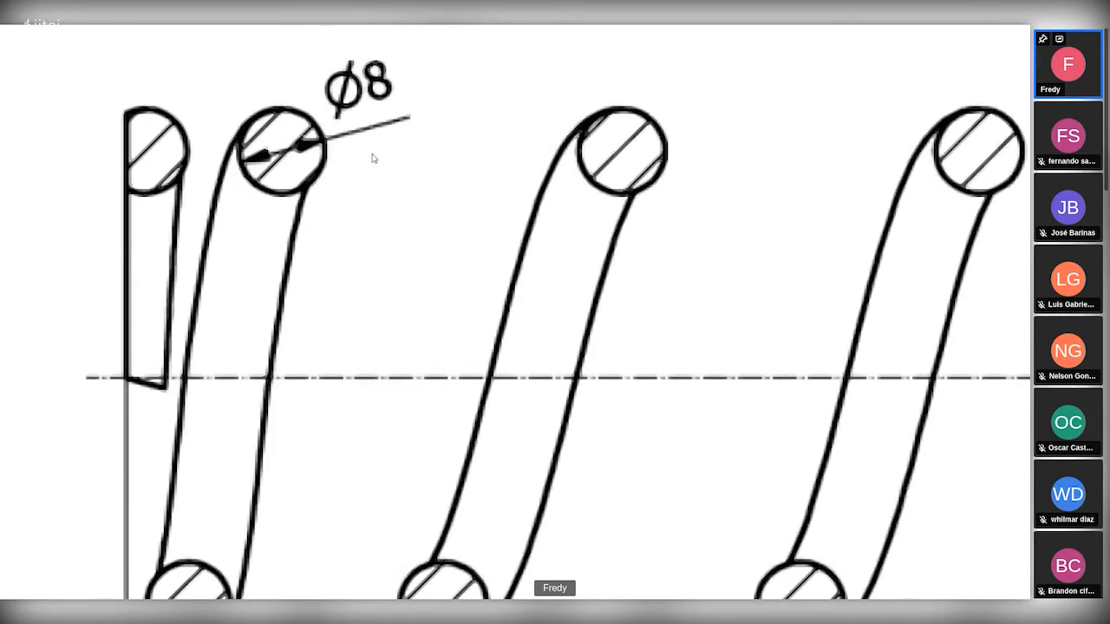
pyautogui.hscroll(-1, 372, 154)
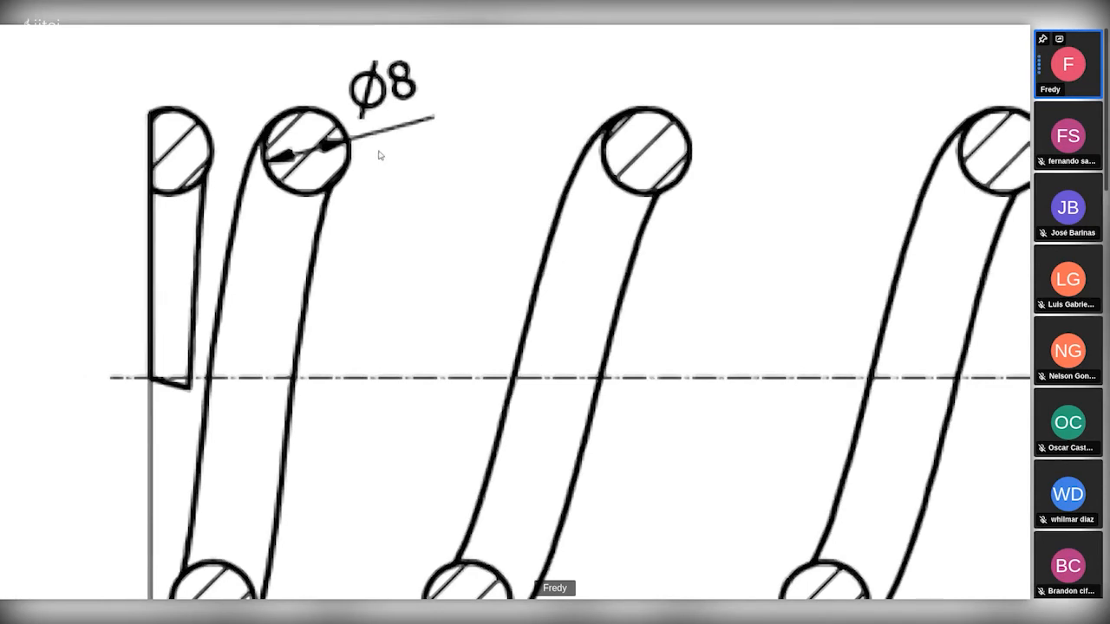
pyautogui.hscroll(5, 378, 143)
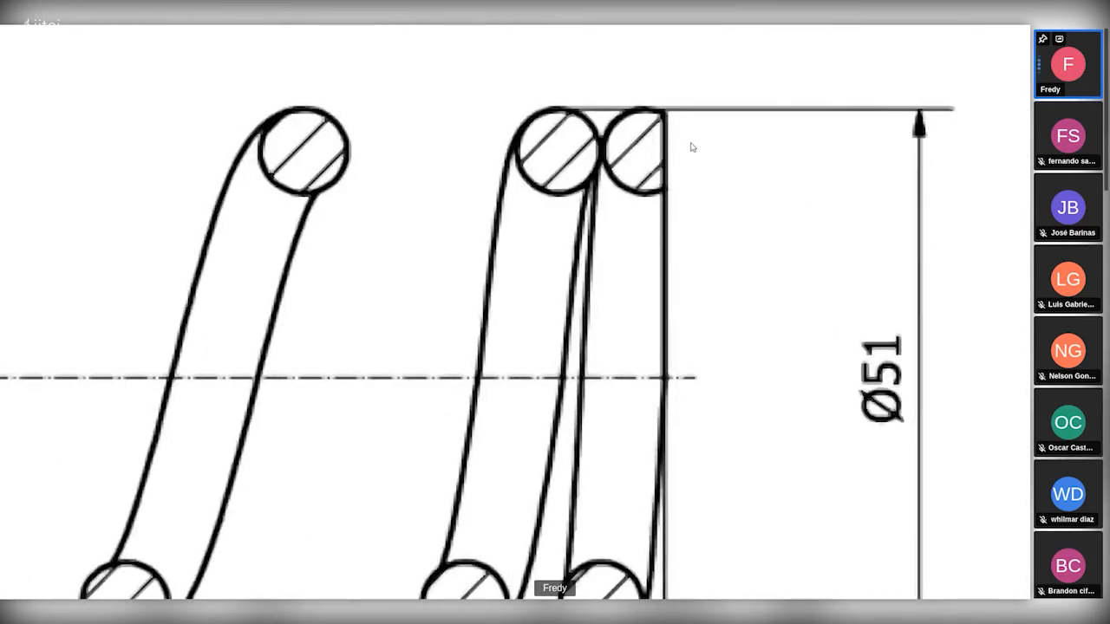
pyautogui.keyDown('ctrl'); pyautogui.scroll(-3, 689, 158); pyautogui.keyUp('ctrl')
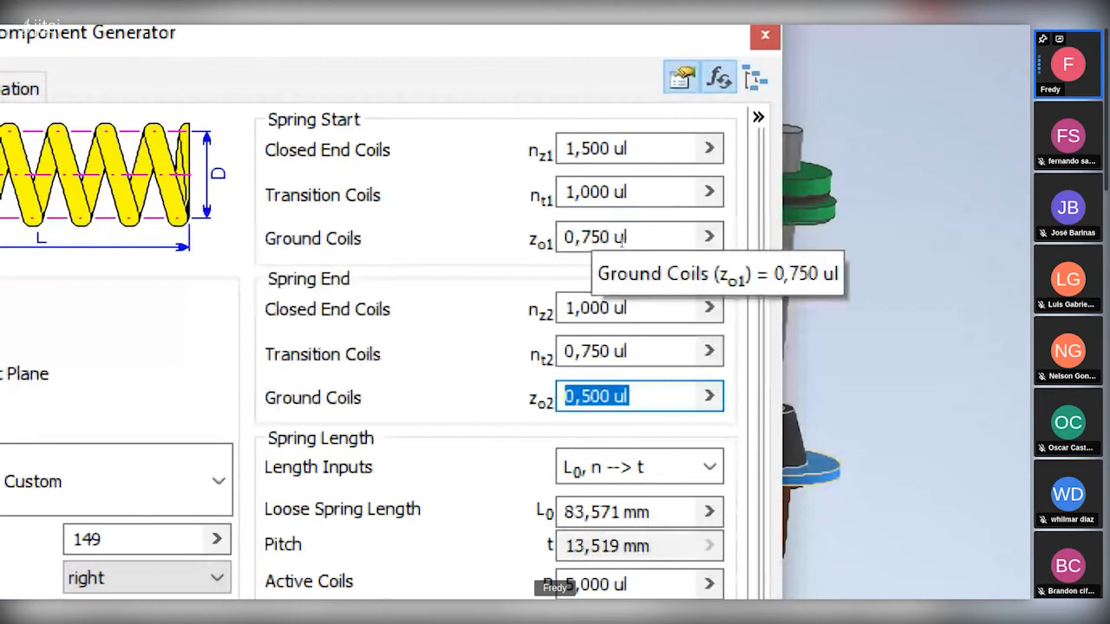
# Step: Set the ground coils to 0,350 ul at both the spring start and the spring end
pyautogui.moveTo(624, 241); pyautogui.dragTo(587, 239)
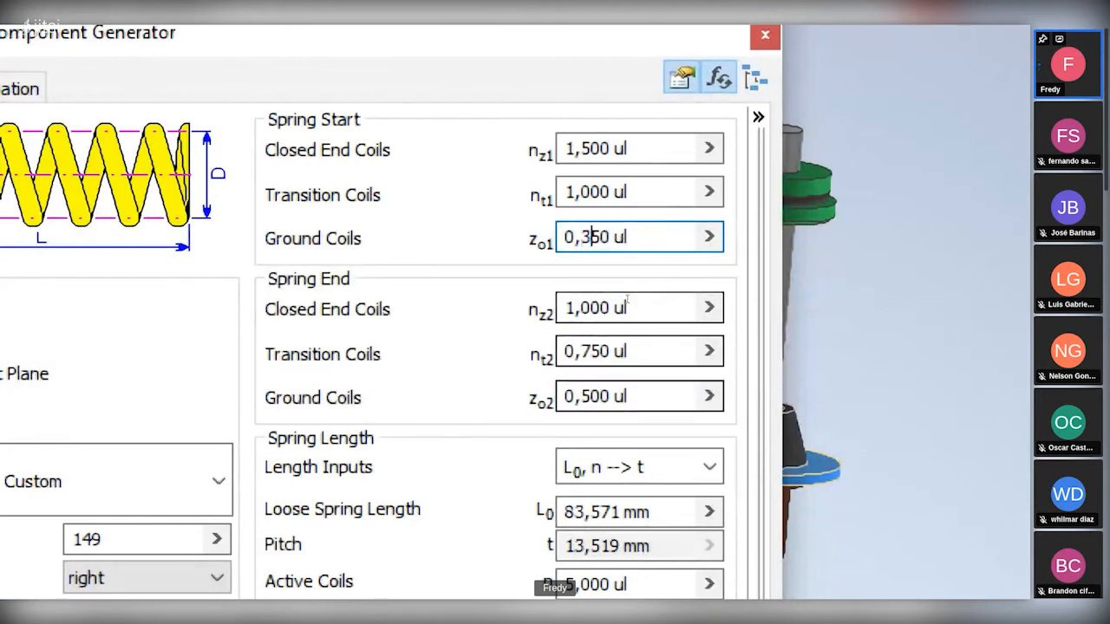
pyautogui.moveTo(579, 396); pyautogui.dragTo(591, 396)
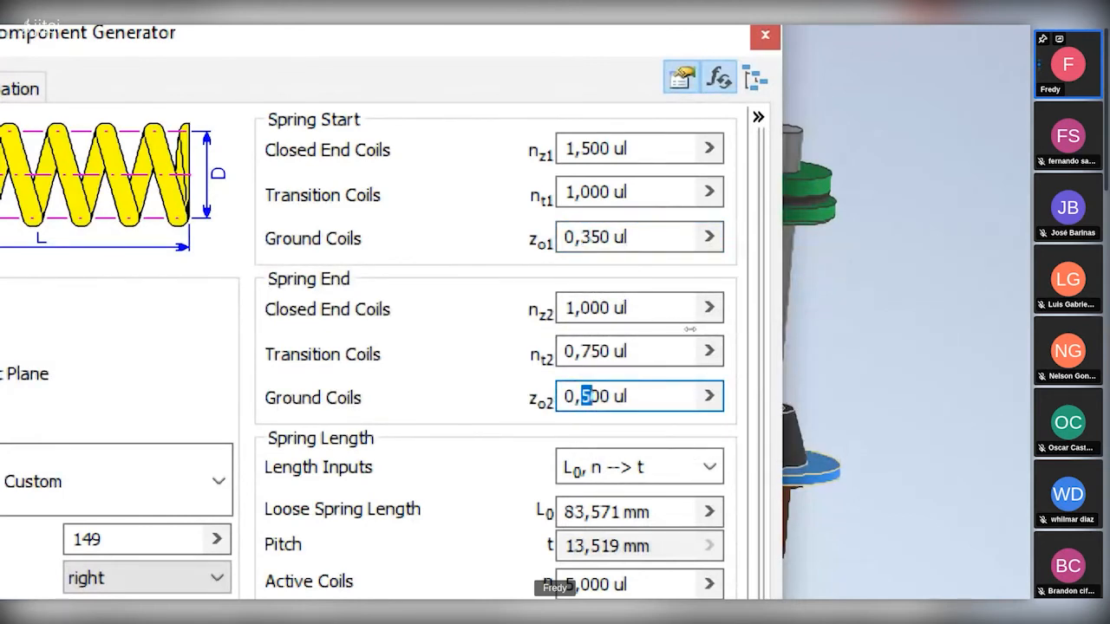
pyautogui.press('BackSpace')
pyautogui.write('35')
pyautogui.press('Delete')
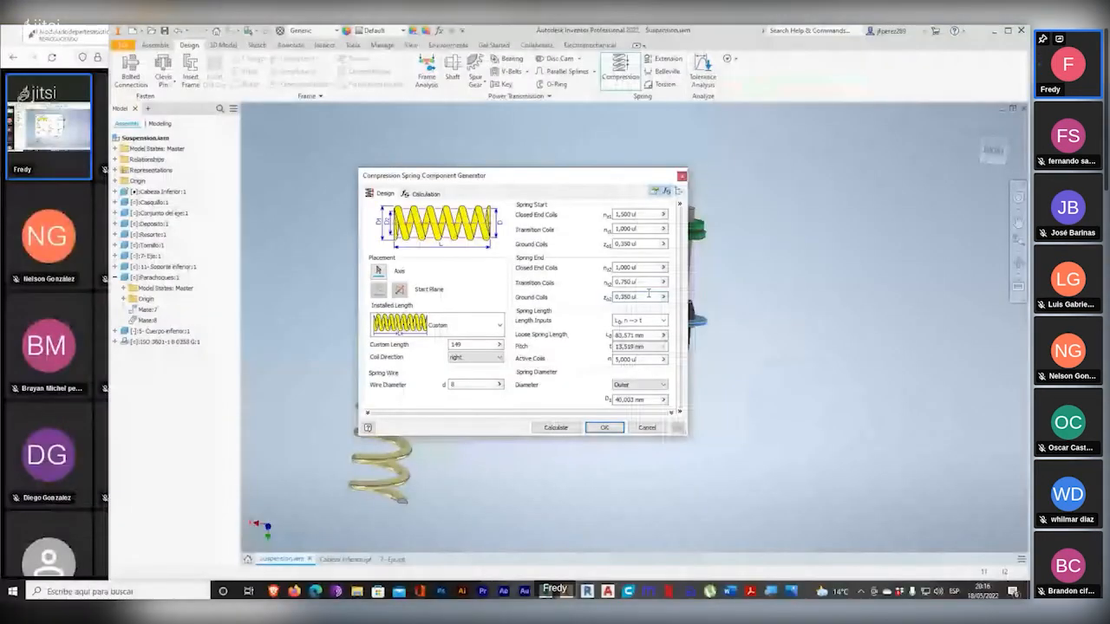
# Step: Set the spring end's closed end coils to 1,5 and its transition coils to 1, checking against the Resorte drawing
pyautogui.click(626, 267)
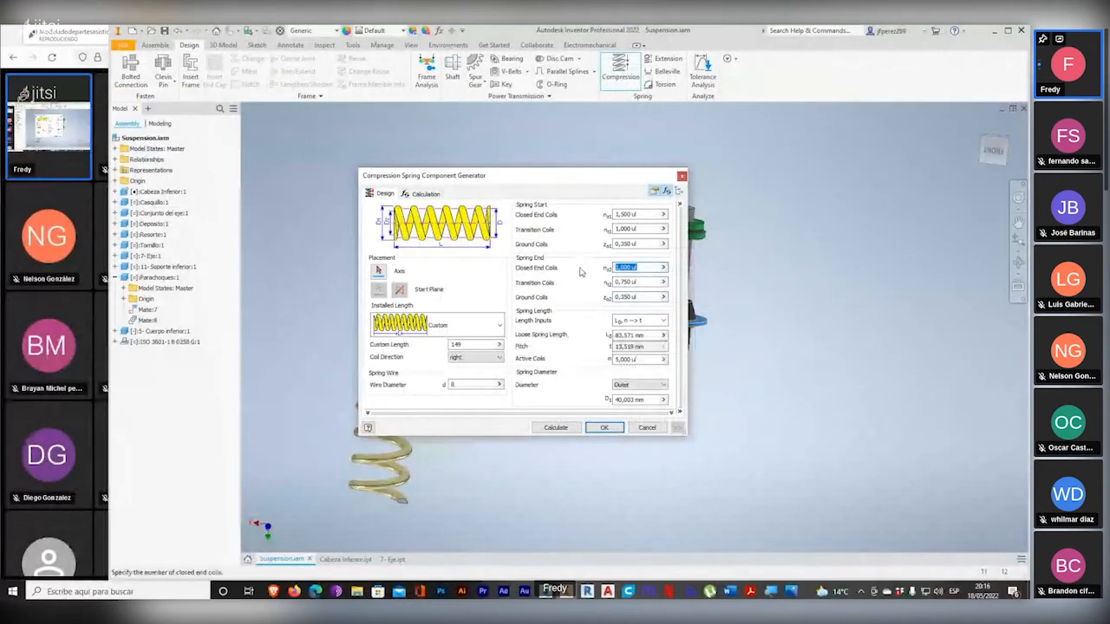
pyautogui.write('1,5')
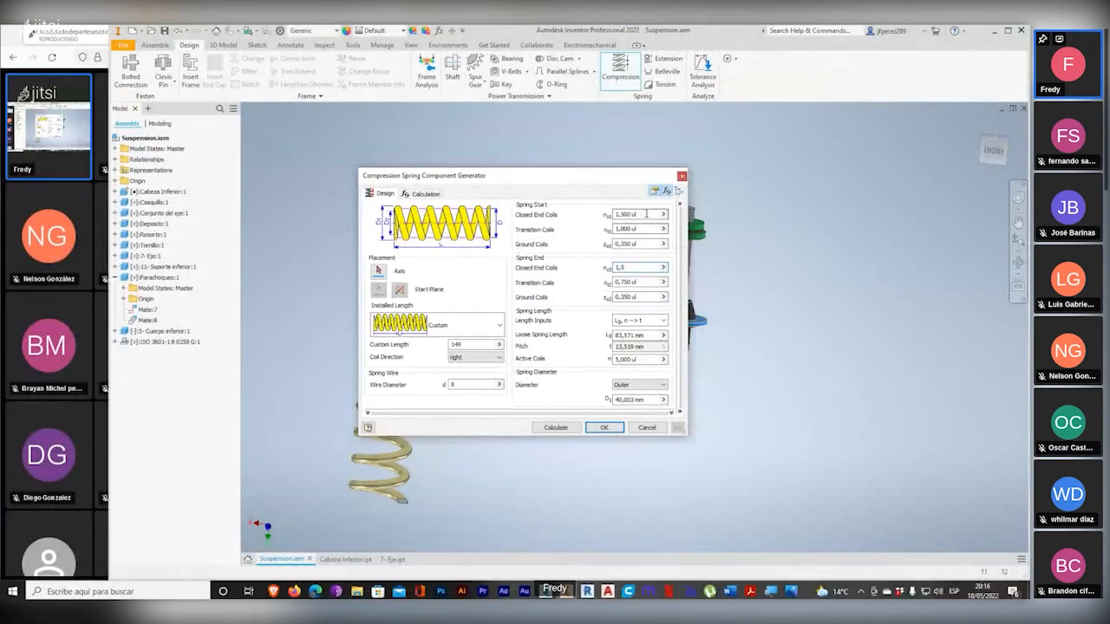
pyautogui.click(637, 269)
pyautogui.hotkey('alt', 'Tab')
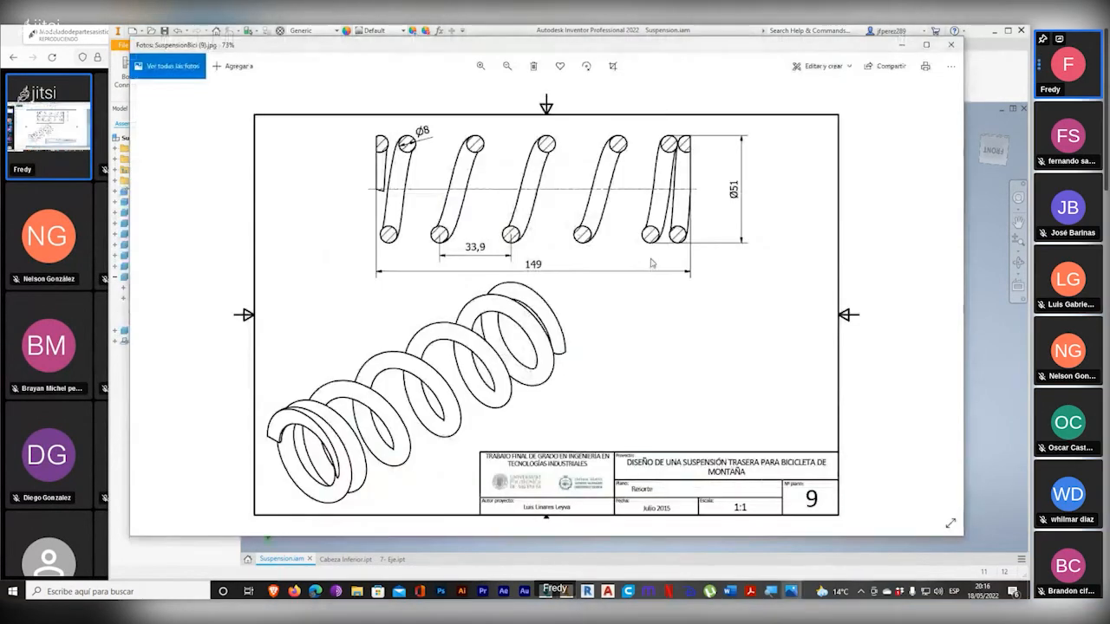
pyautogui.hotkey('alt', 'Tab')
pyautogui.press('Tab')
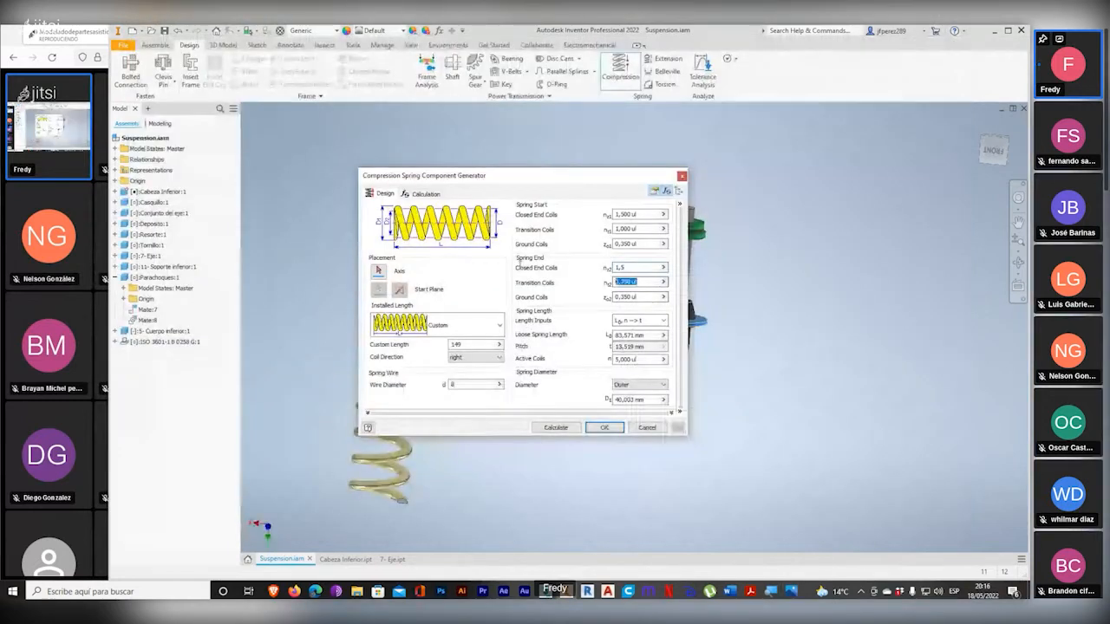
pyautogui.write('1')
pyautogui.click(638, 266)
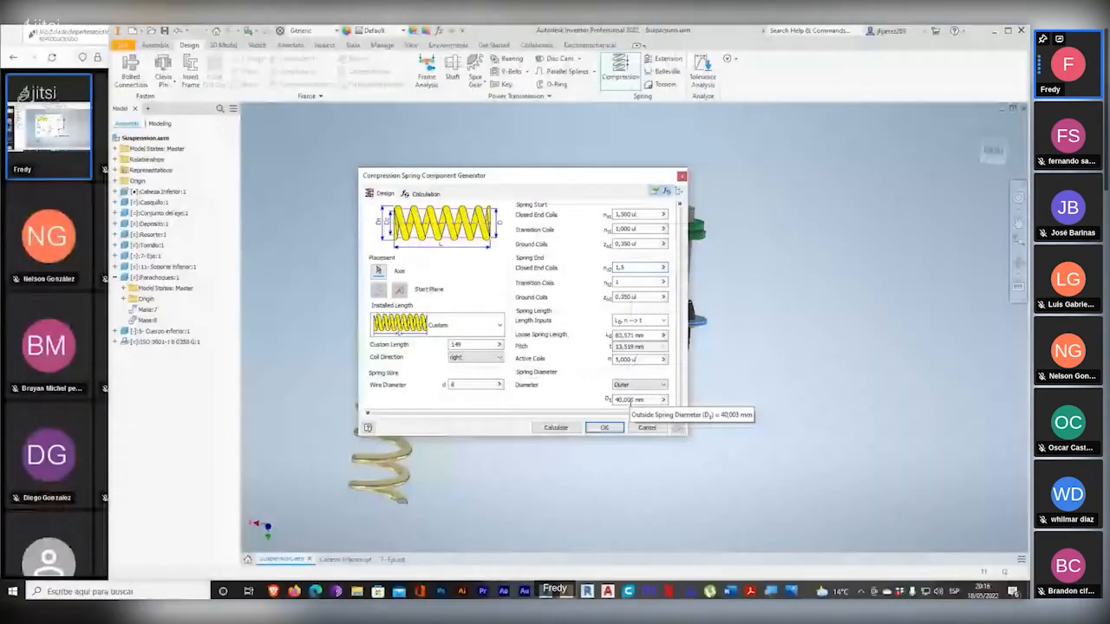
# Step: Set the spring's outer diameter to 51 mm
pyautogui.hotkey('alt', 'Tab')
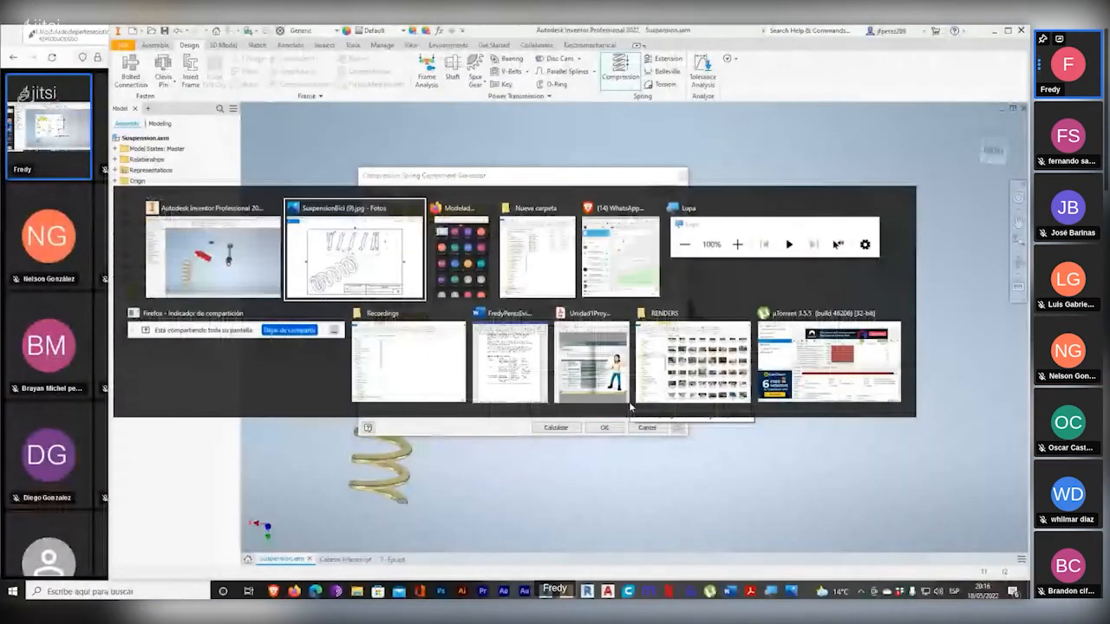
pyautogui.hotkey('alt', 'Tab')
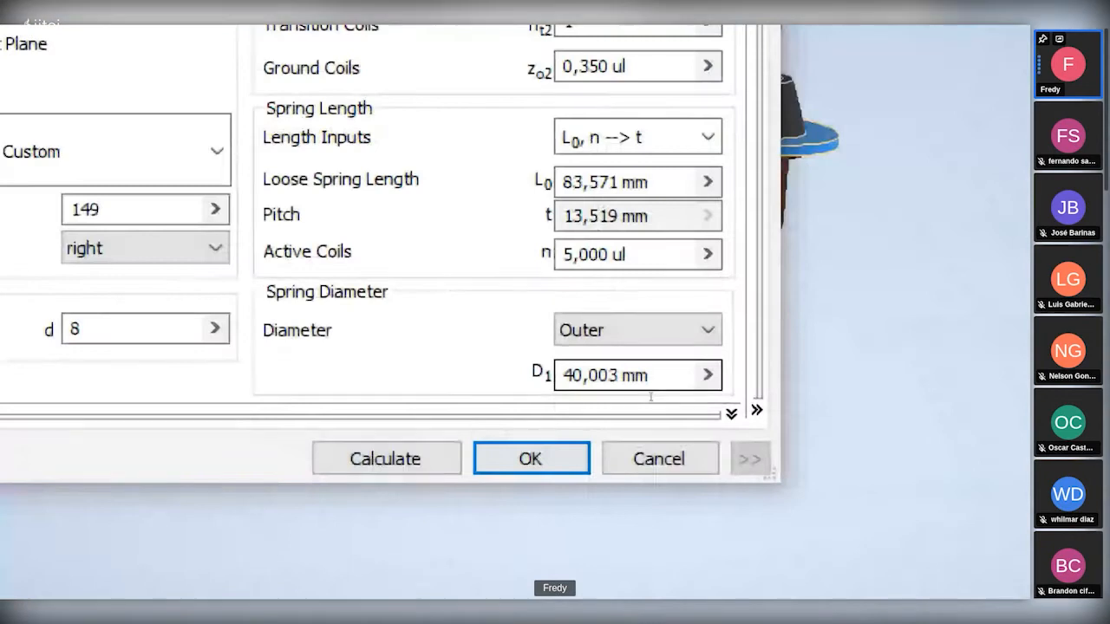
pyautogui.doubleClick(629, 392)
pyautogui.write('51')
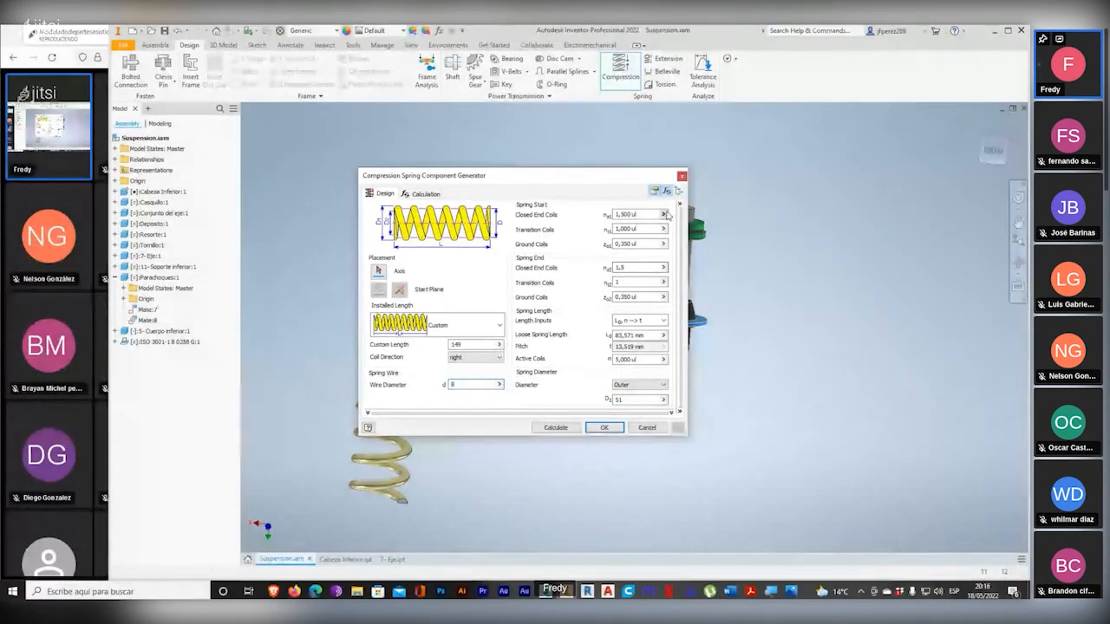
# Step: Try to generate the compression spring with the display name Resorte
pyautogui.click(604, 427)
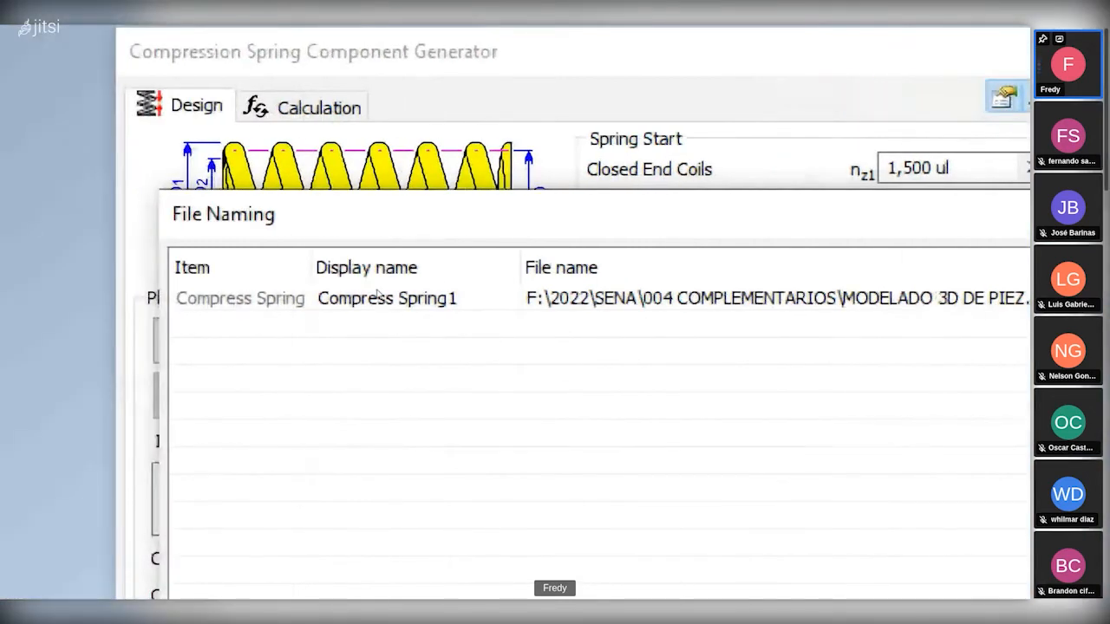
pyautogui.click(378, 297)
pyautogui.press('F2')
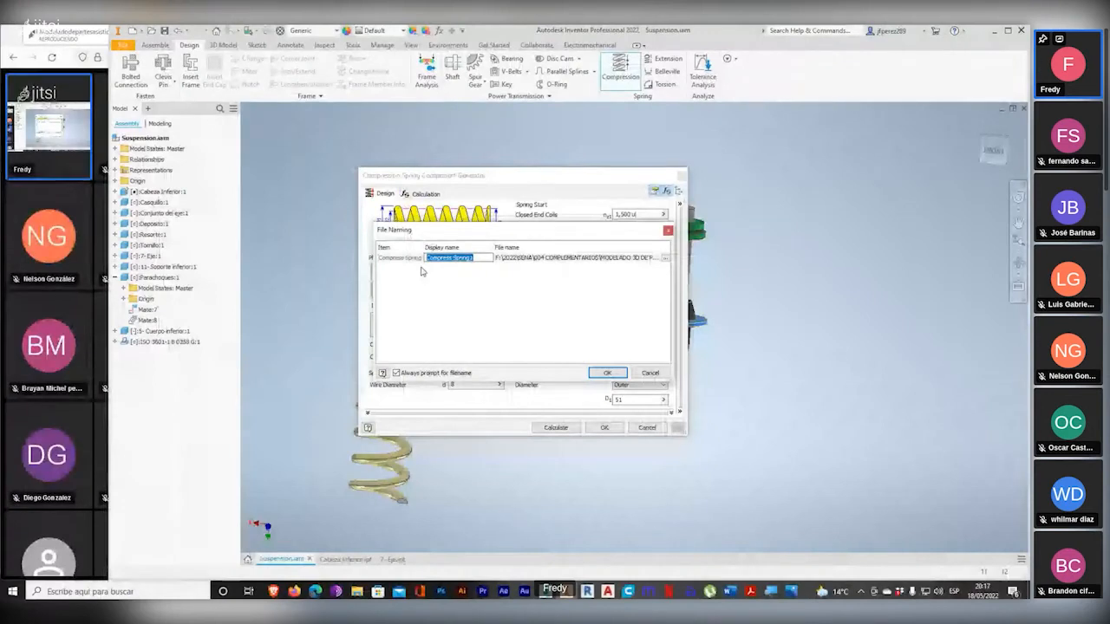
pyautogui.write('Resorte')
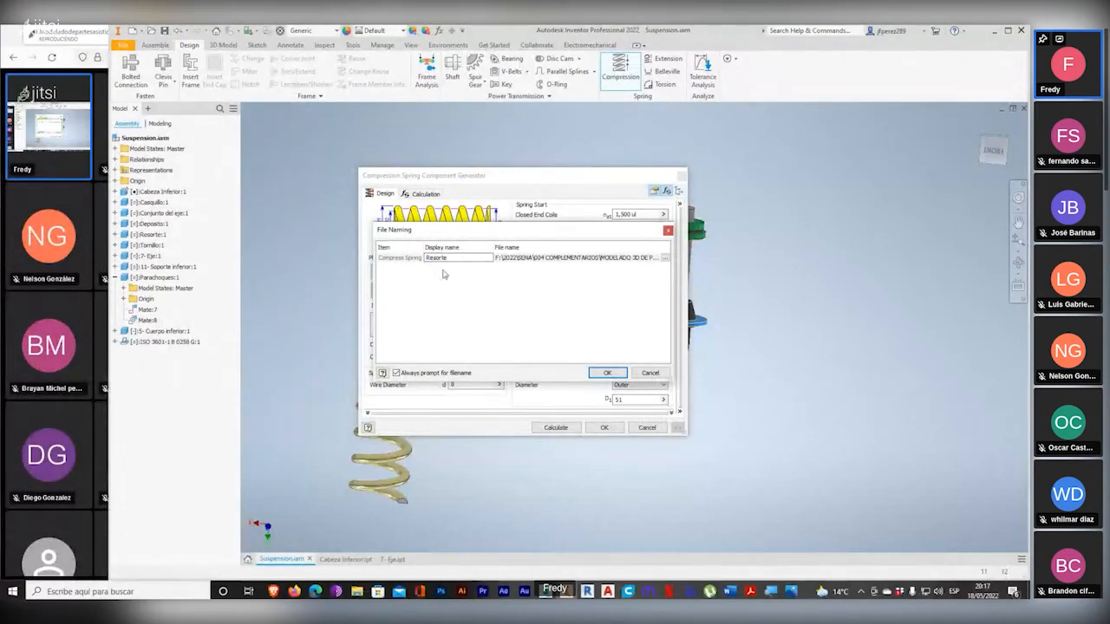
pyautogui.click(414, 259)
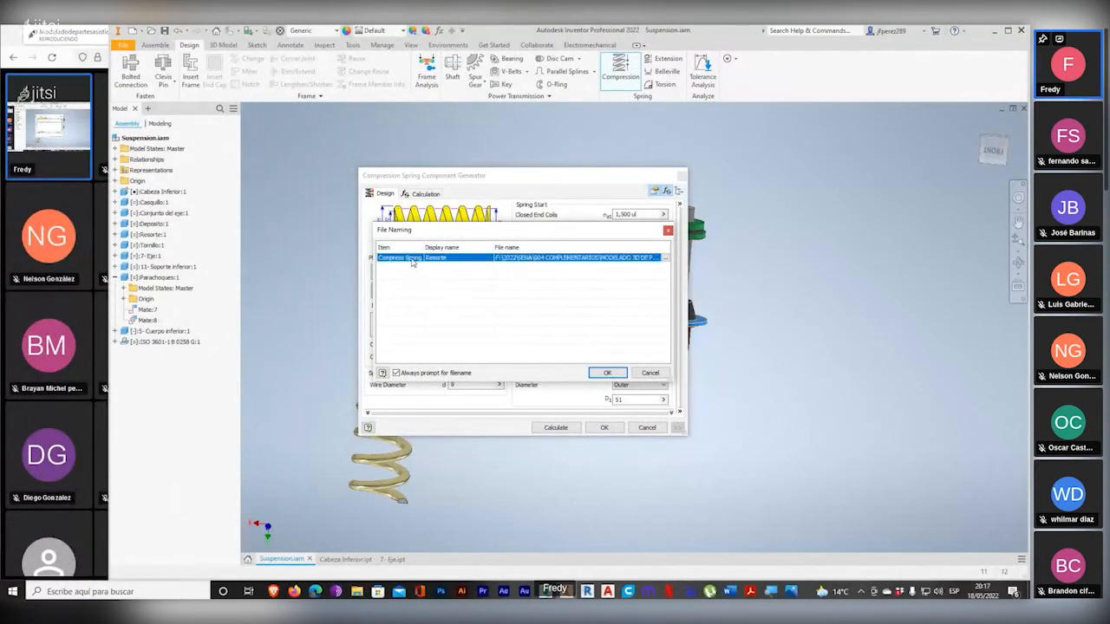
pyautogui.click(608, 374)
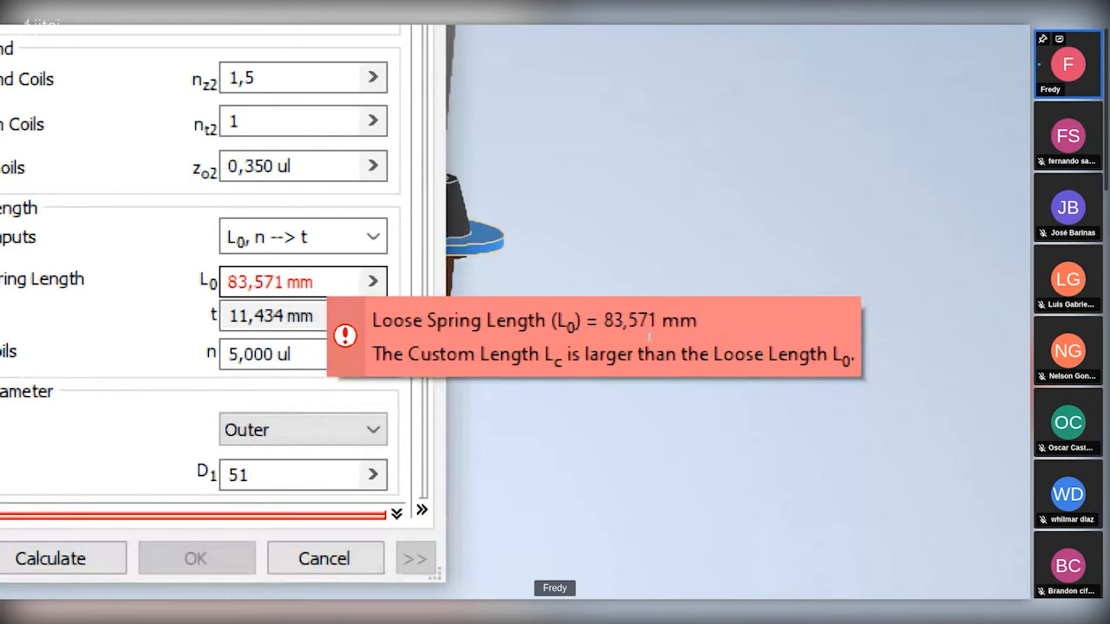
pyautogui.click(373, 282)
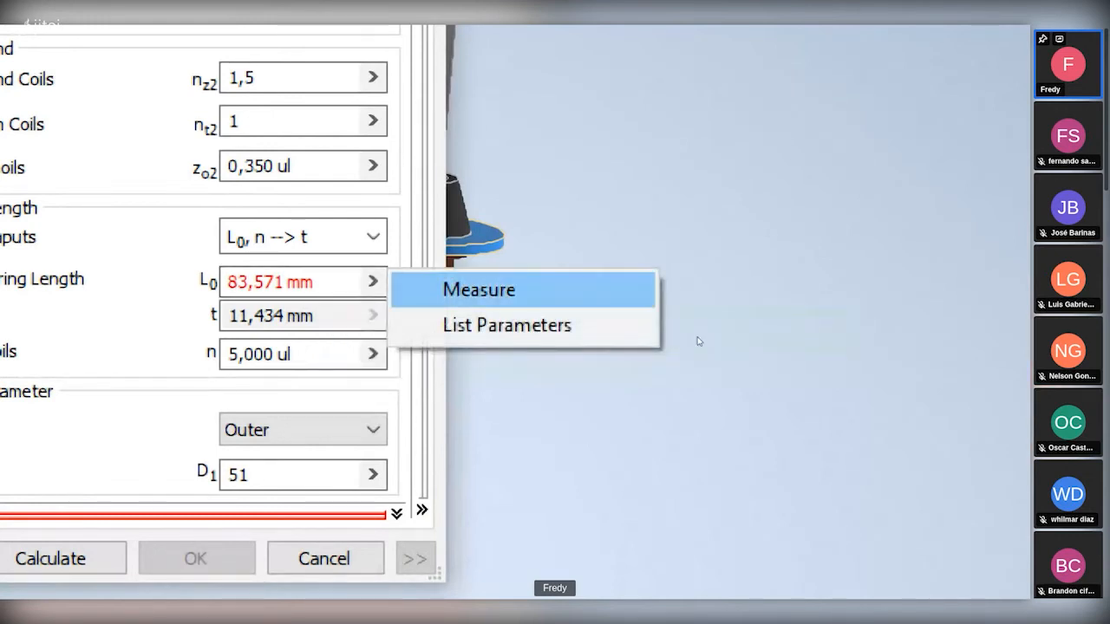
pyautogui.click(478, 290)
pyautogui.press('super+minus')
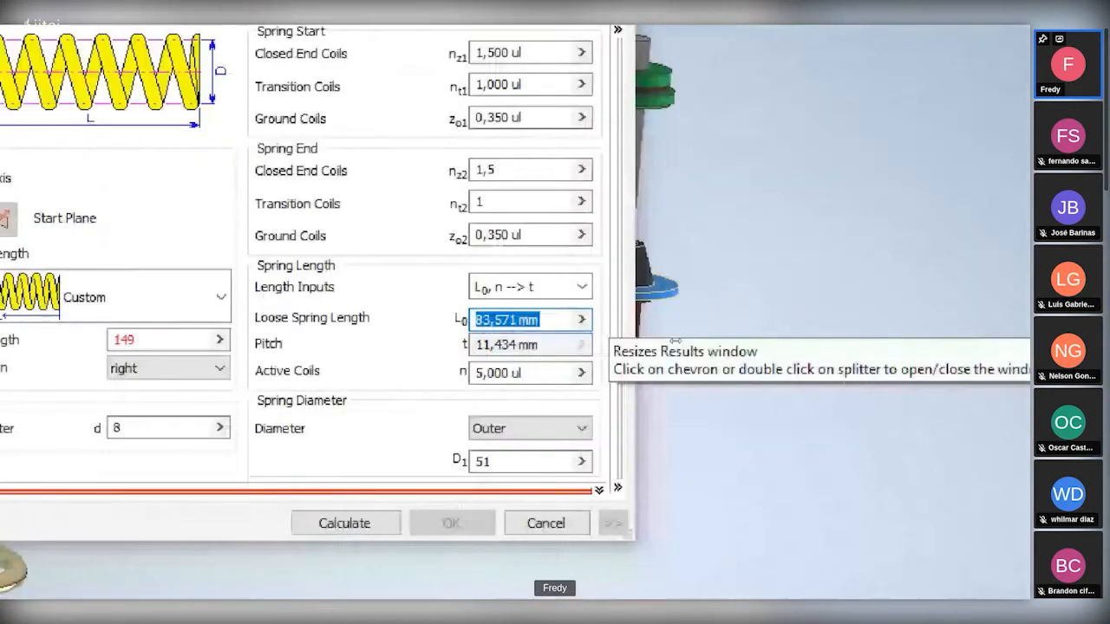
pyautogui.press('super+minus')
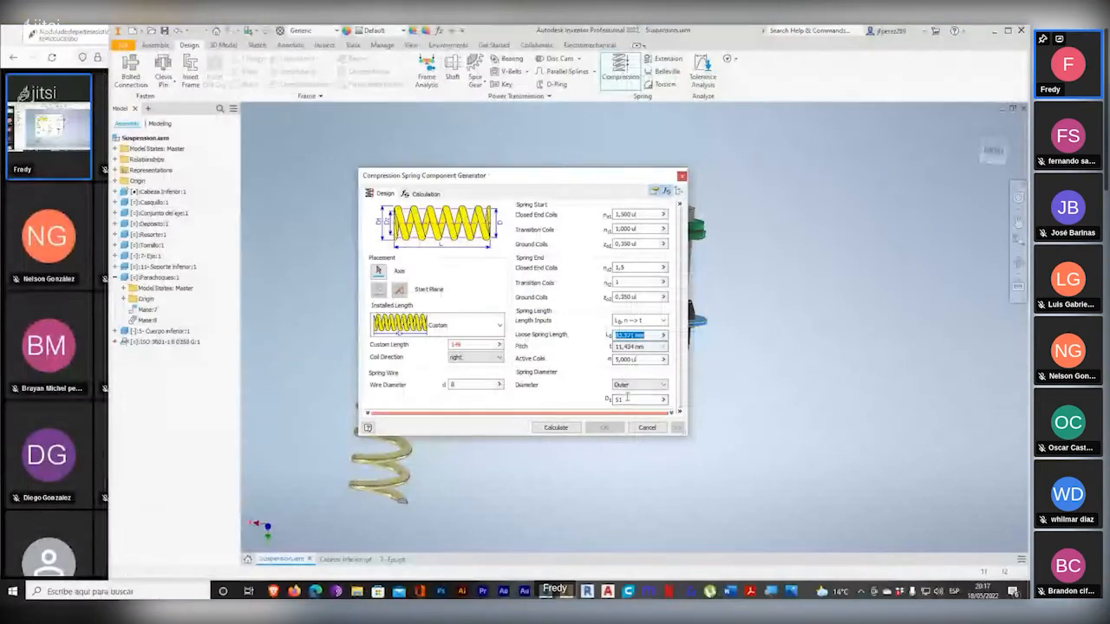
pyautogui.click(664, 334)
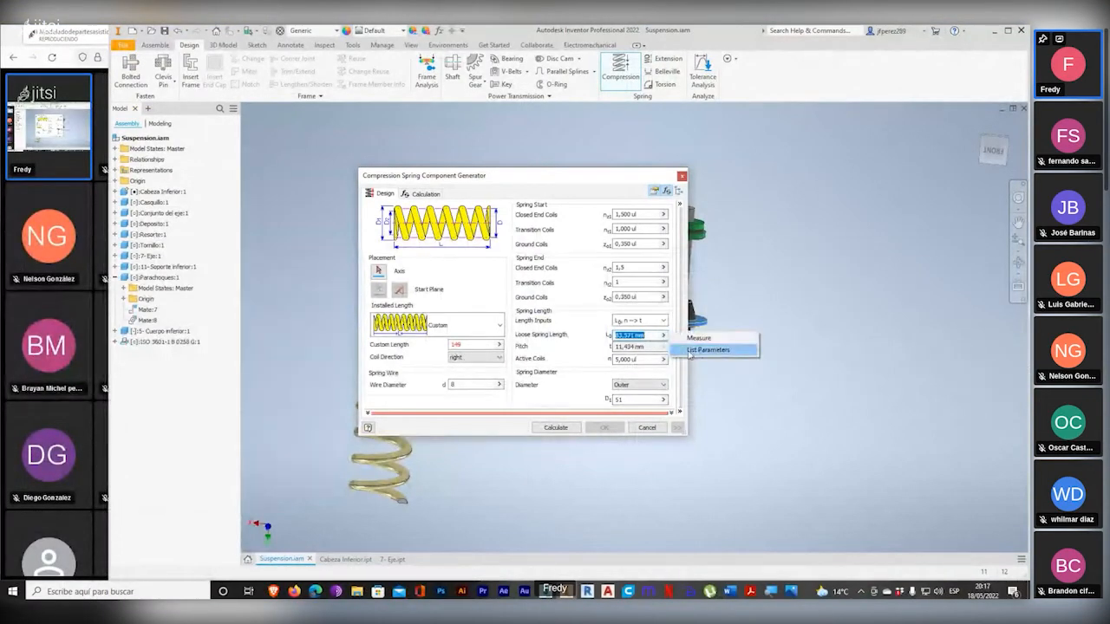
pyautogui.click(707, 349)
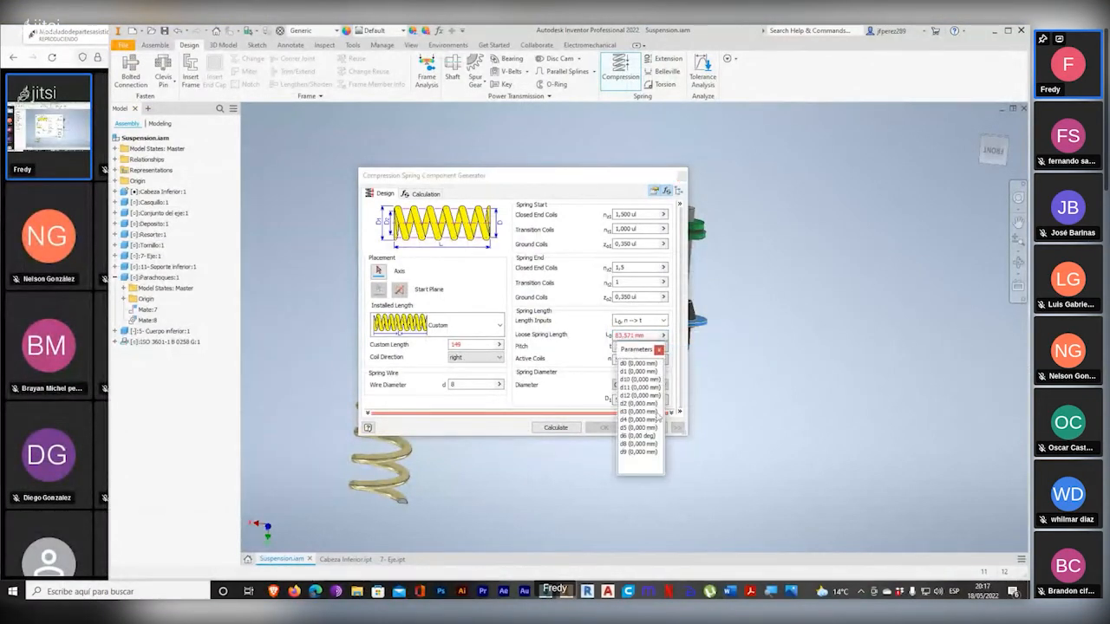
pyautogui.click(573, 336)
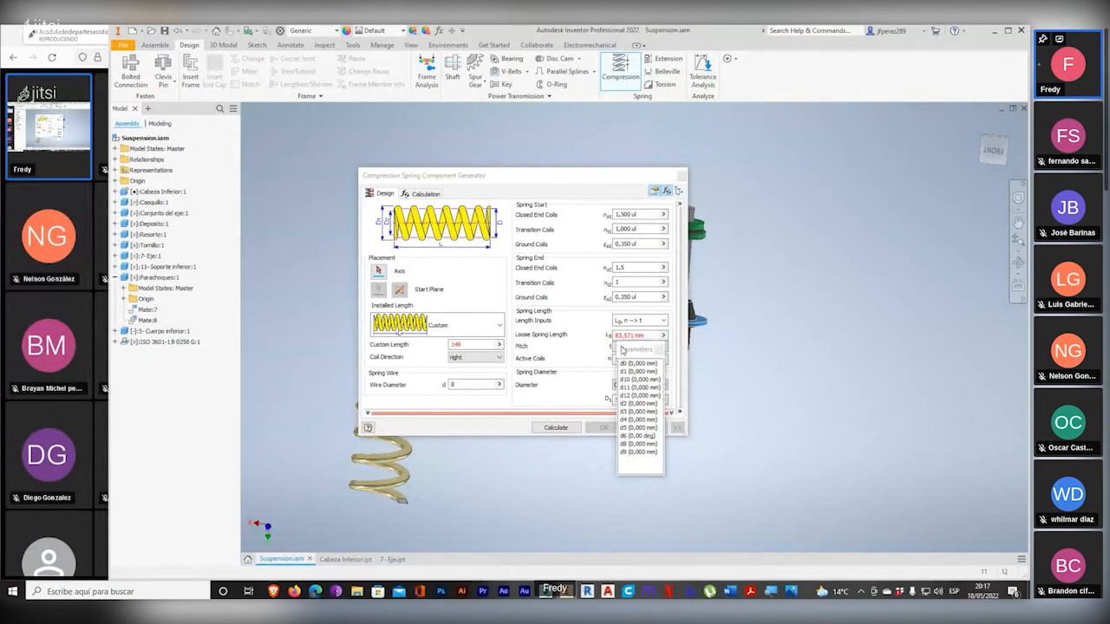
pyautogui.click(659, 341)
pyautogui.click(659, 349)
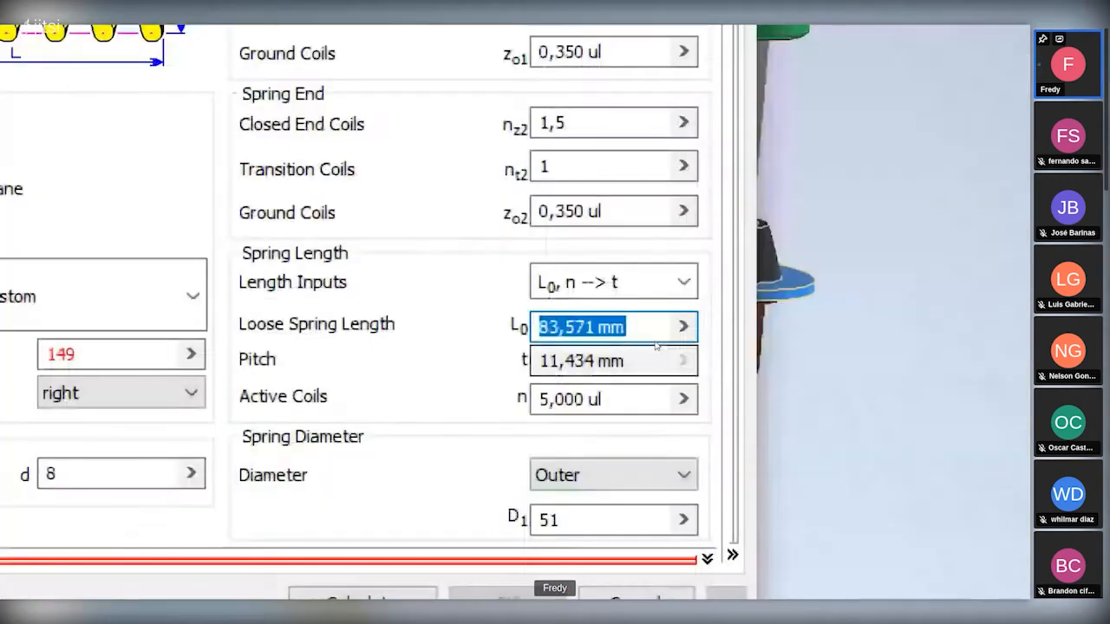
# Step: Set the loose spring length to 149 mm, matching the custom installed length
pyautogui.moveTo(613, 329); pyautogui.dragTo(541, 330)
pyautogui.moveTo(664, 332); pyautogui.dragTo(574, 330)
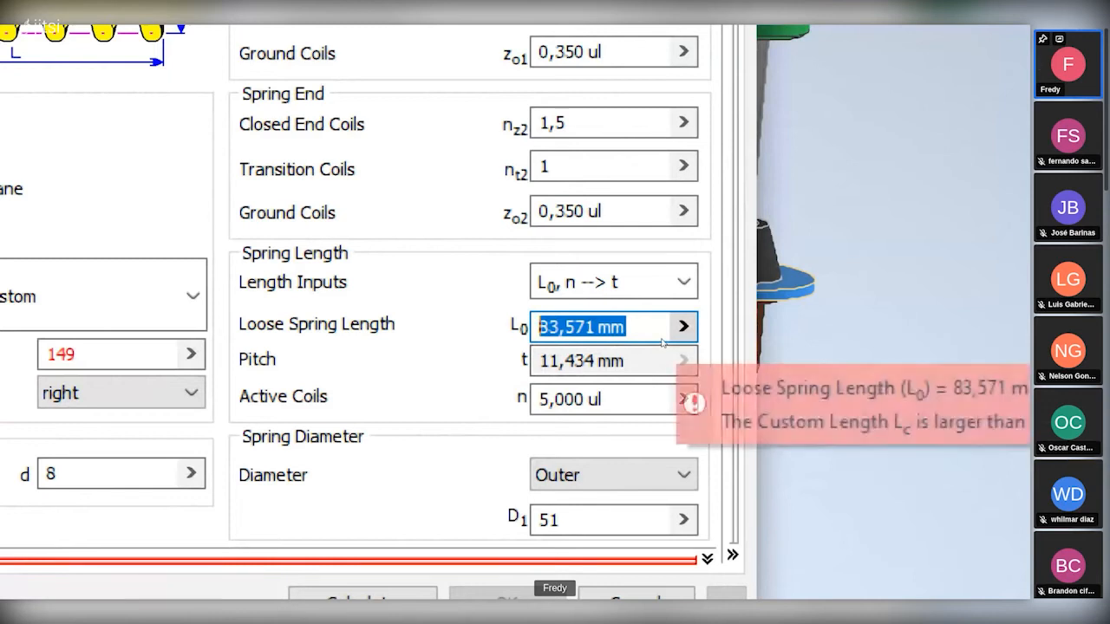
pyautogui.press('super+minus')
pyautogui.click(668, 282)
pyautogui.click(503, 316)
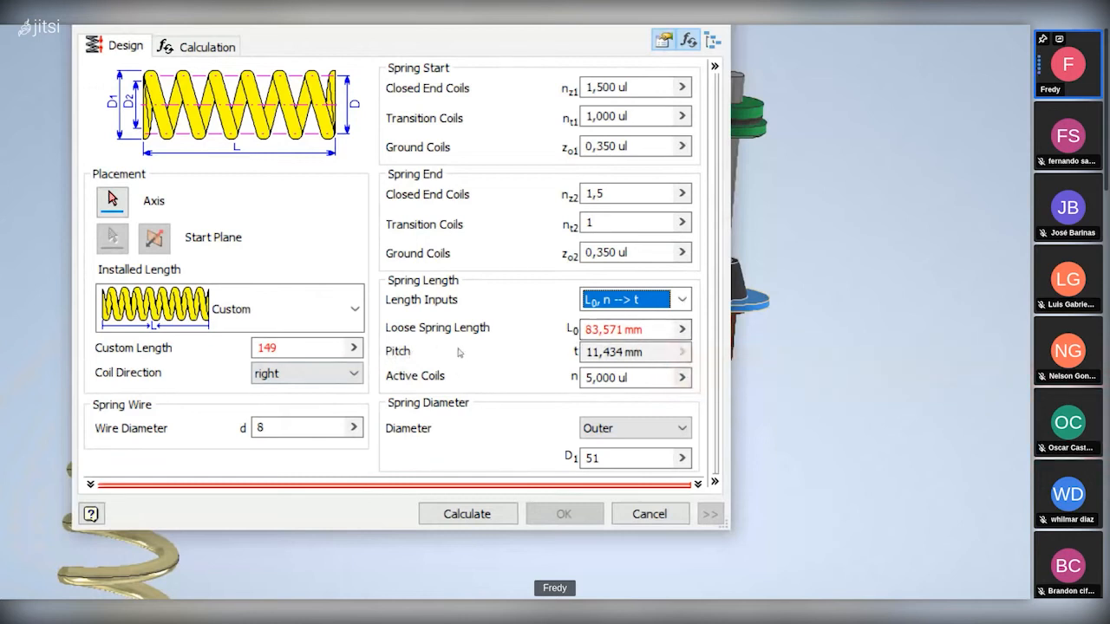
pyautogui.doubleClick(605, 331)
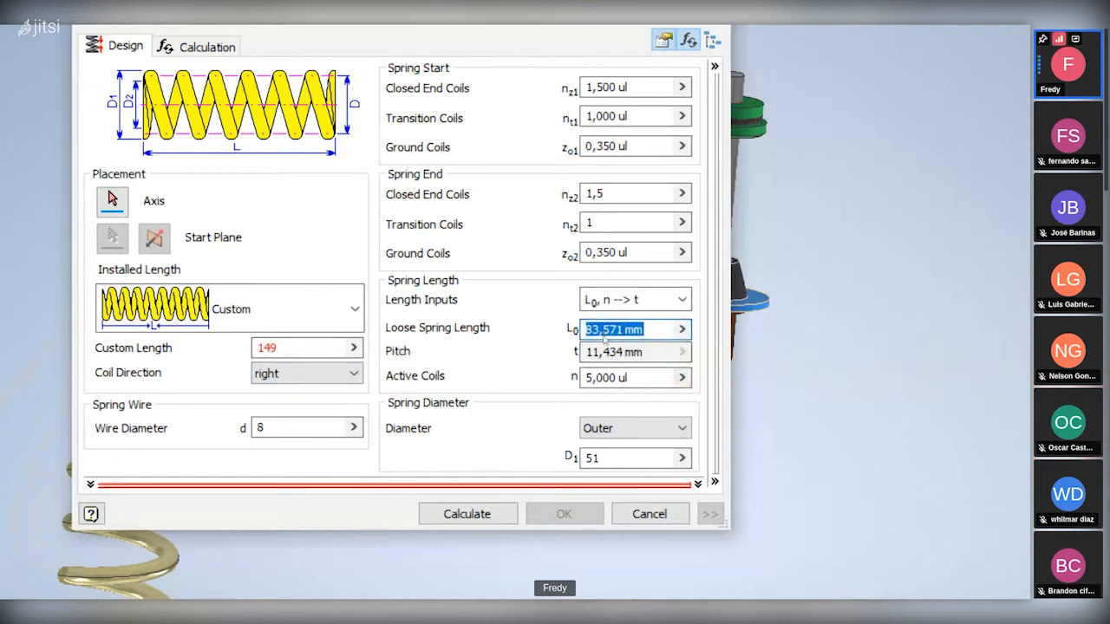
pyautogui.write('149')
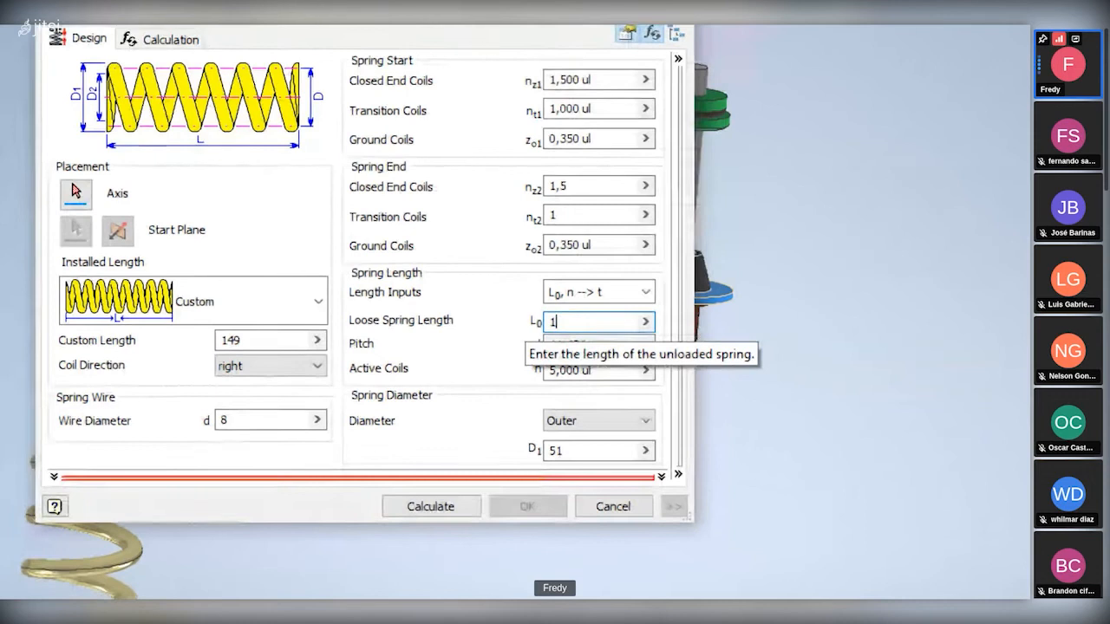
pyautogui.click(194, 332)
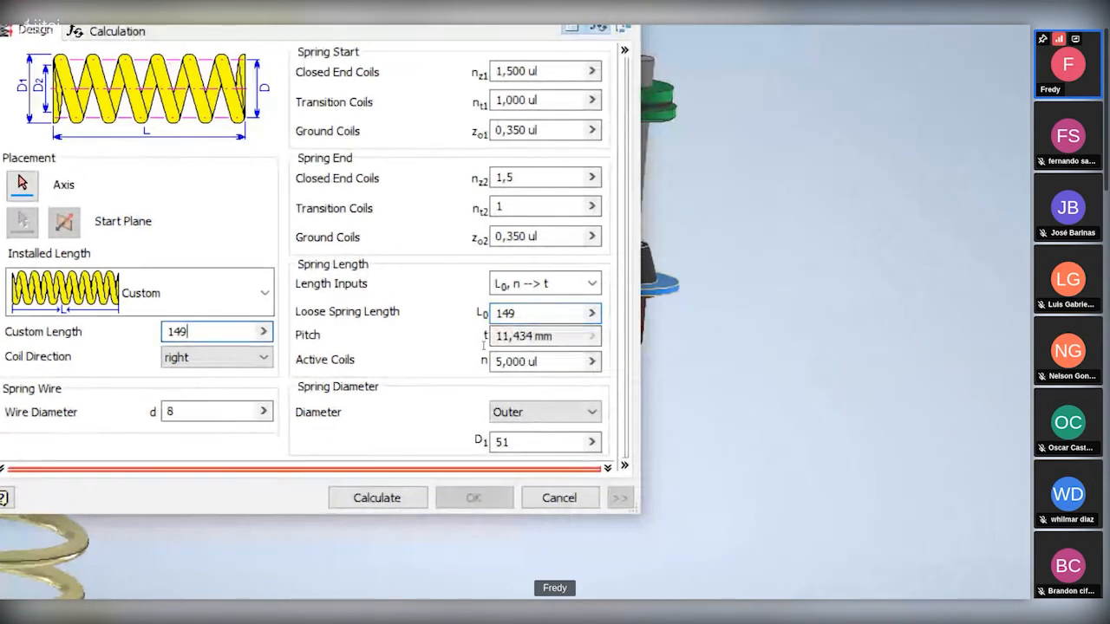
# Step: Switch to the Jitsi meeting to read the participants' chat messages, and return to the Inventor spring generator
pyautogui.press('super+minus')
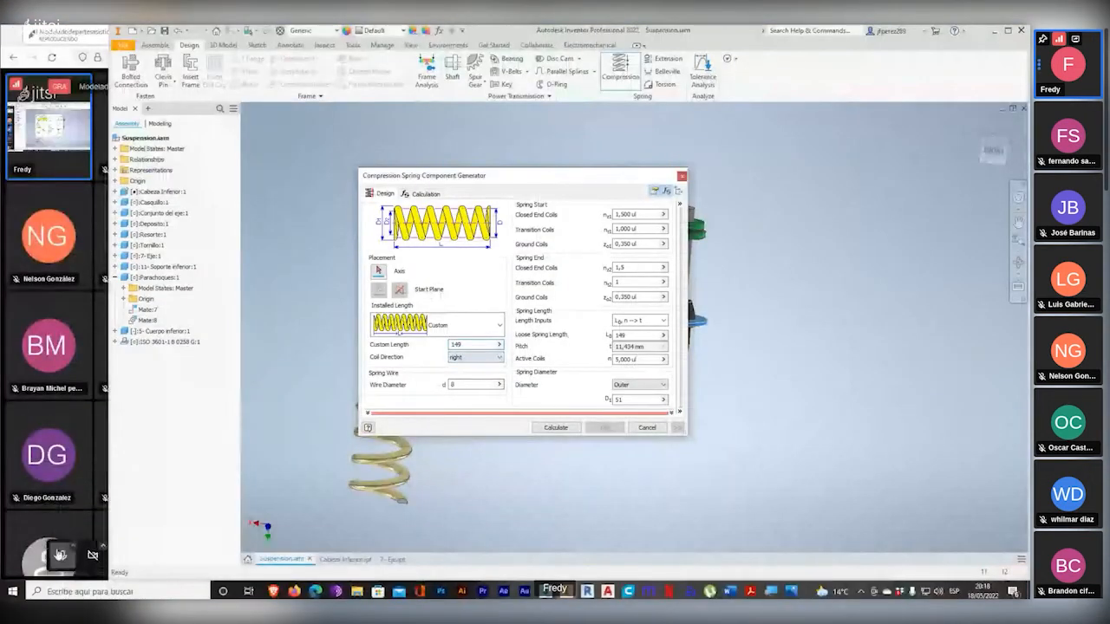
pyautogui.click(4, 559)
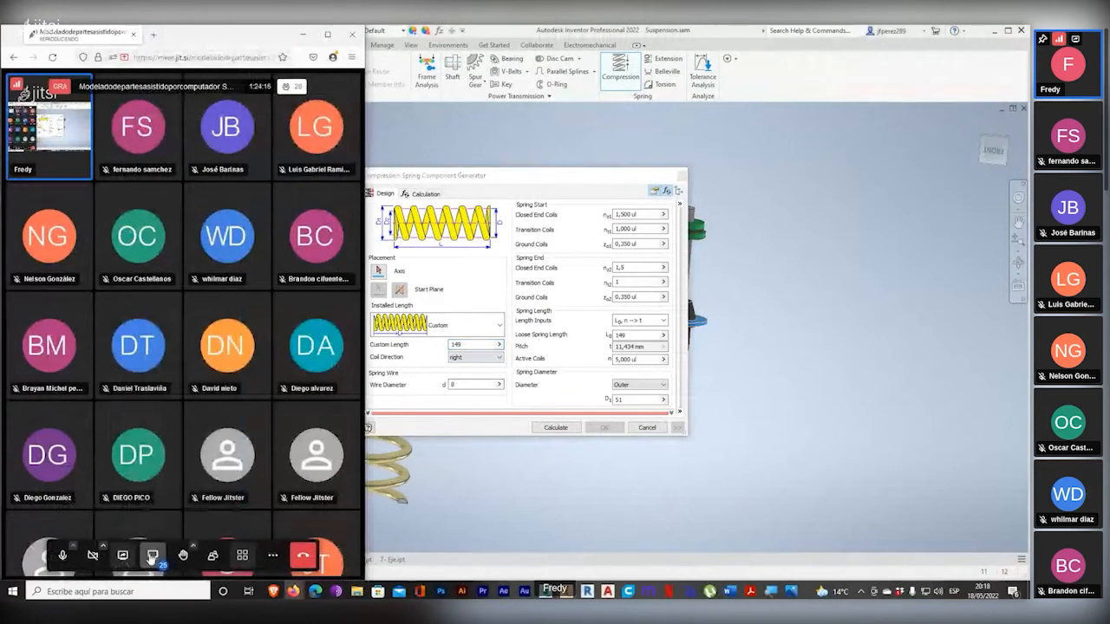
pyautogui.click(152, 556)
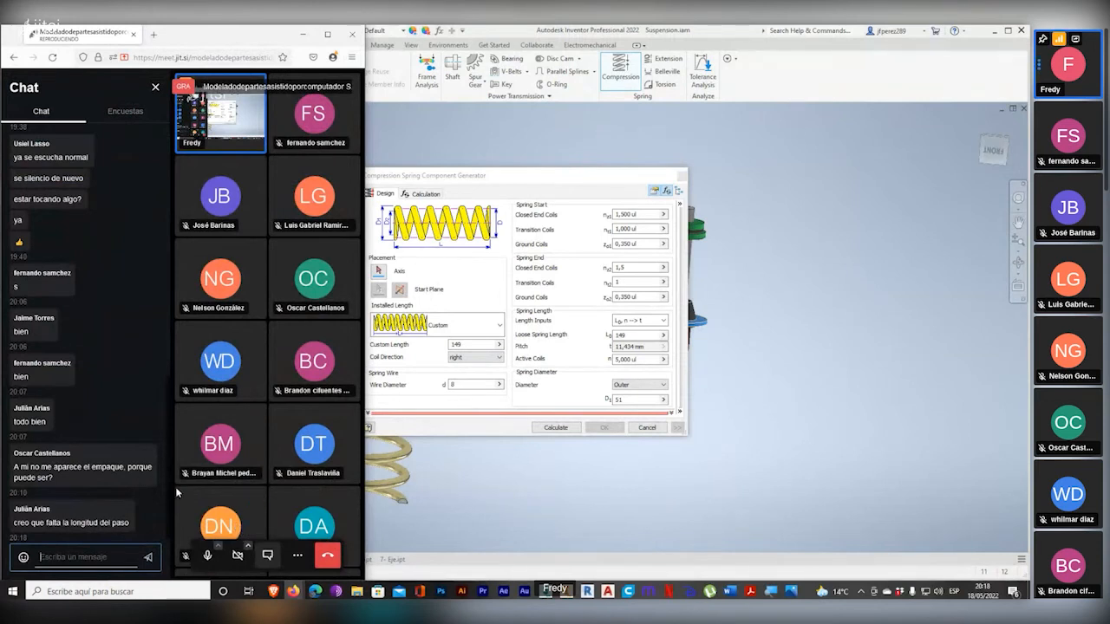
pyautogui.click(738, 28)
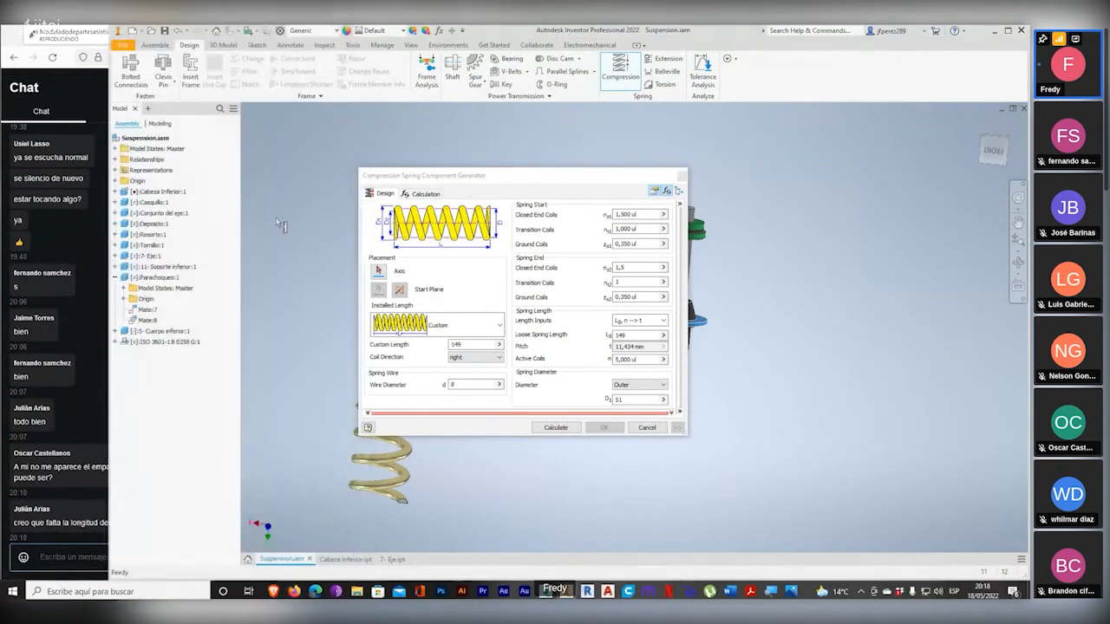
pyautogui.click(87, 247)
pyautogui.click(268, 555)
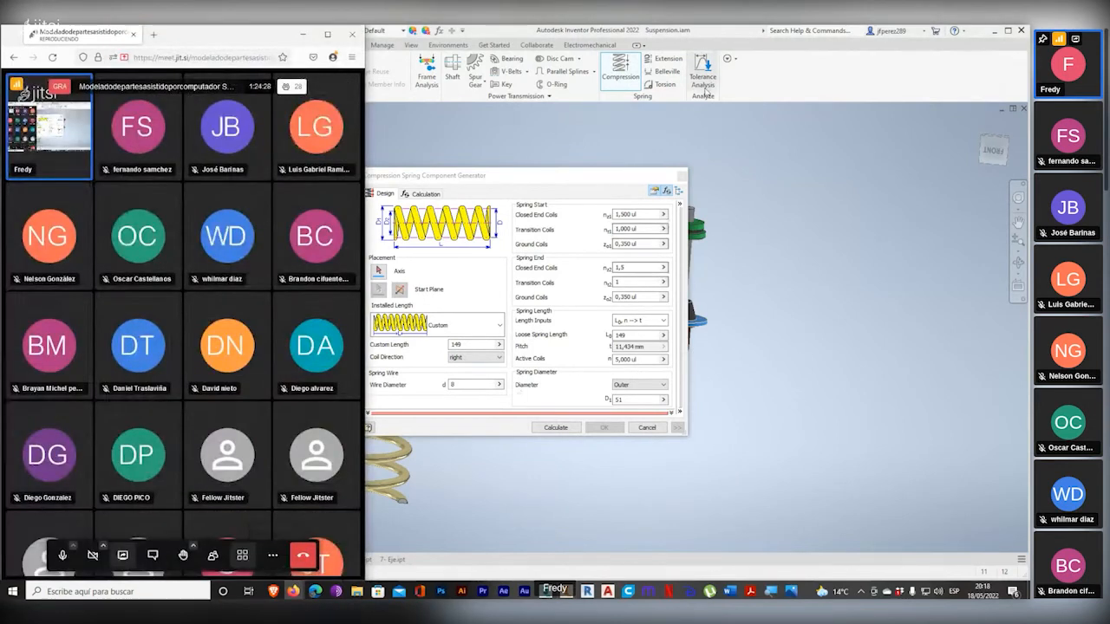
pyautogui.click(737, 32)
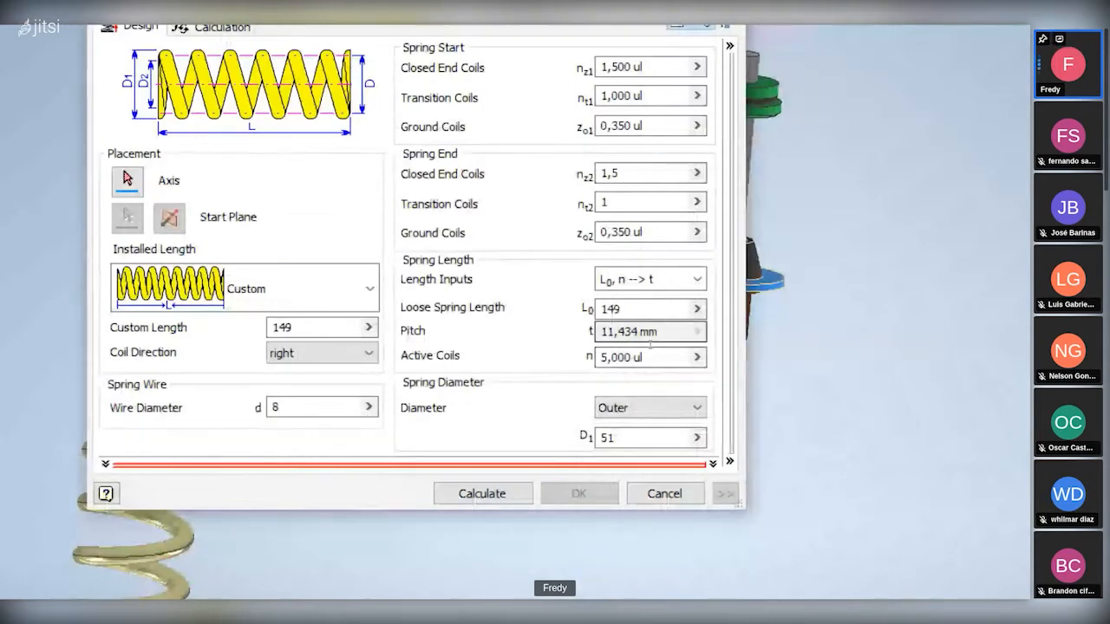
# Step: Change the spring's length inputs to L0, t --> n and set the pitch to 33,9, consulting the Resorte drawing
pyautogui.moveTo(646, 347); pyautogui.dragTo(599, 348)
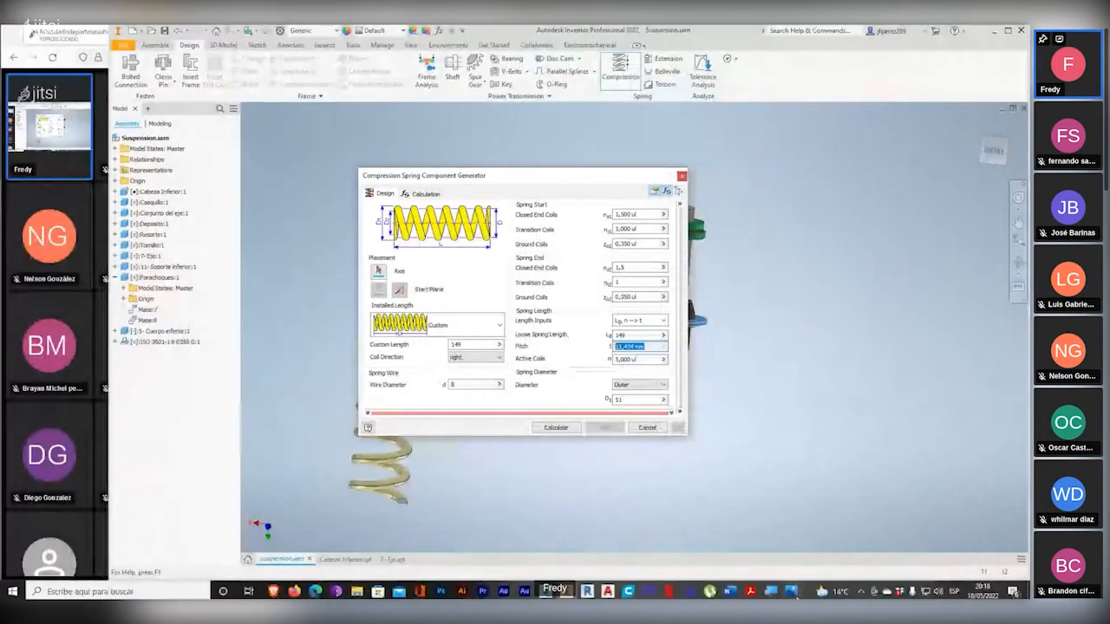
pyautogui.click(792, 592)
pyautogui.click(791, 592)
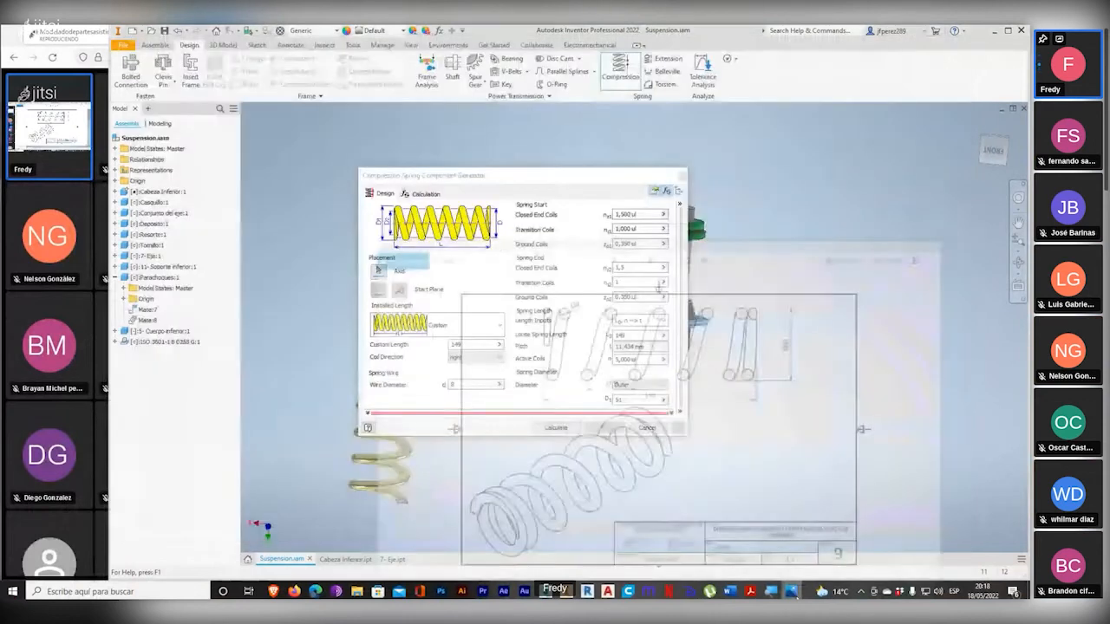
pyautogui.click(649, 346)
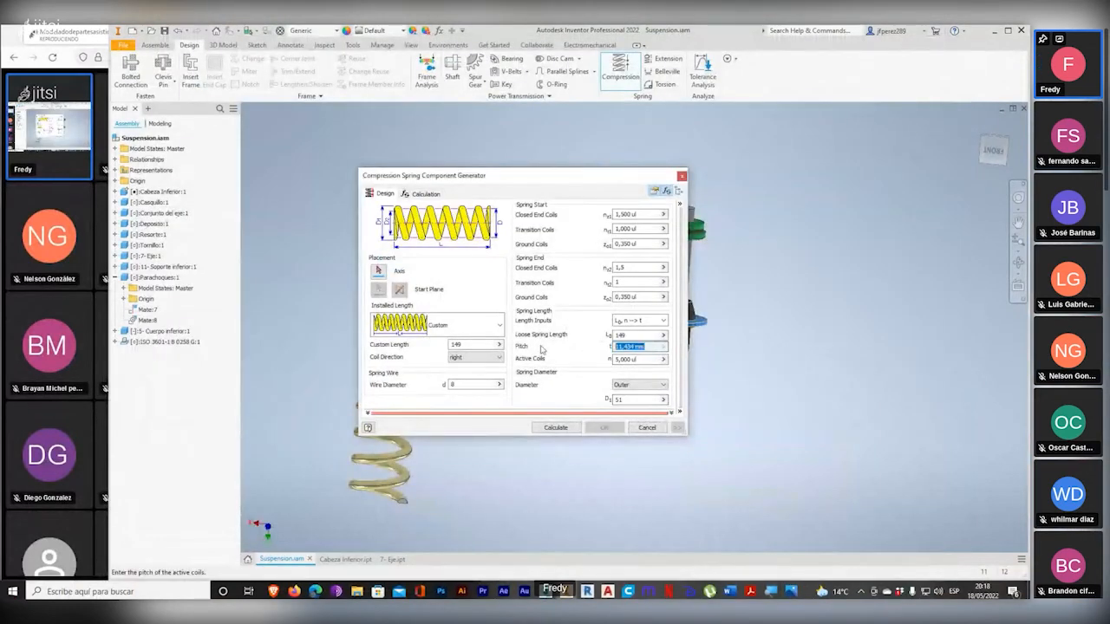
pyautogui.click(640, 335)
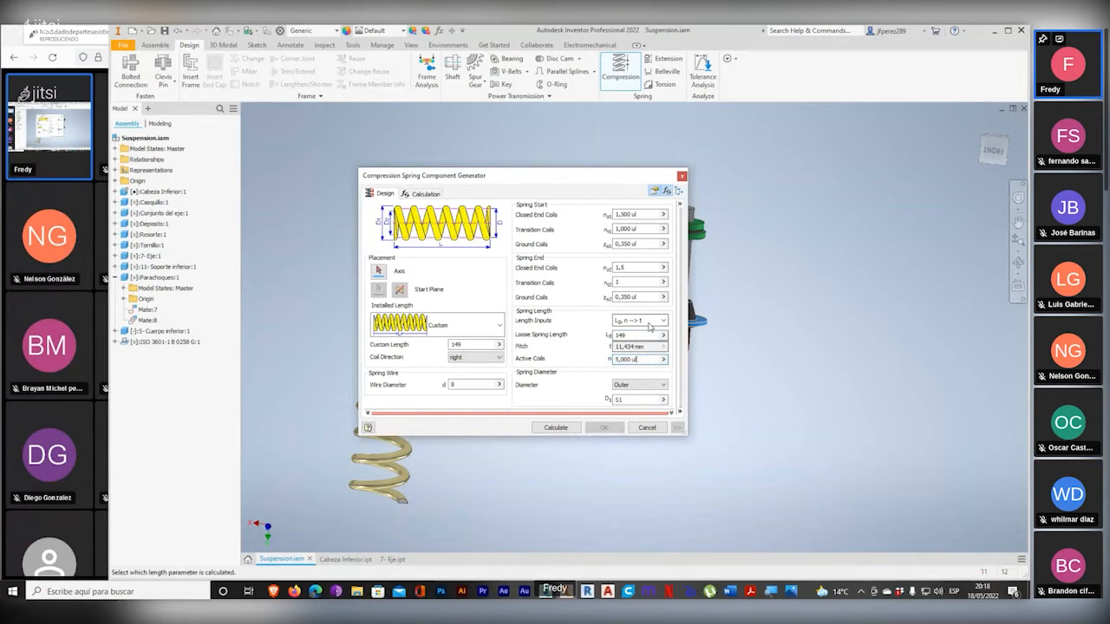
pyautogui.click(663, 321)
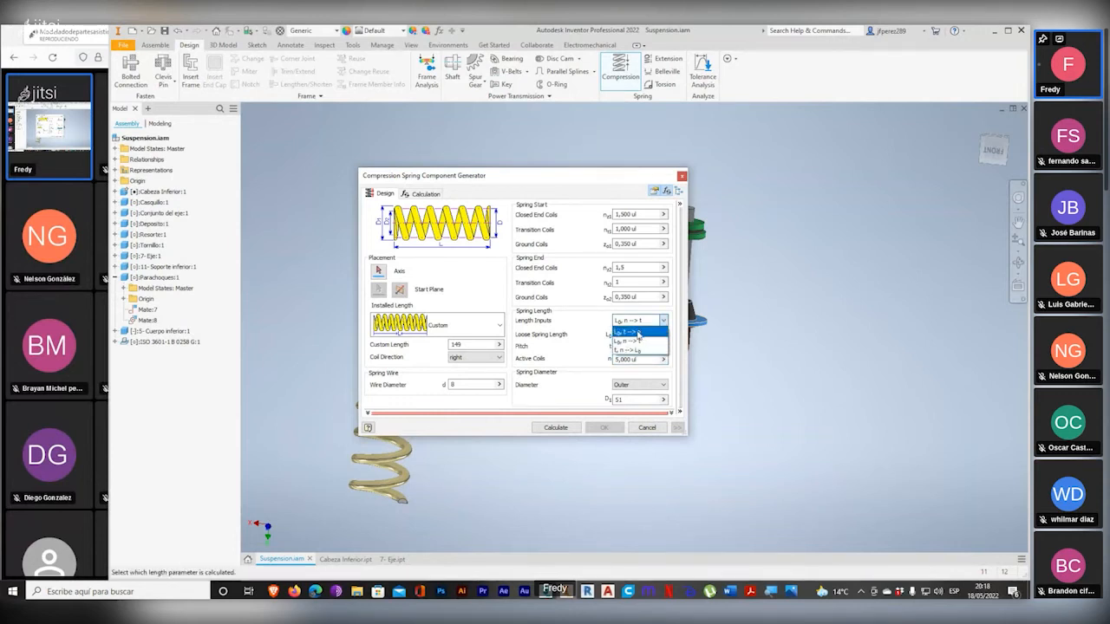
pyautogui.click(649, 331)
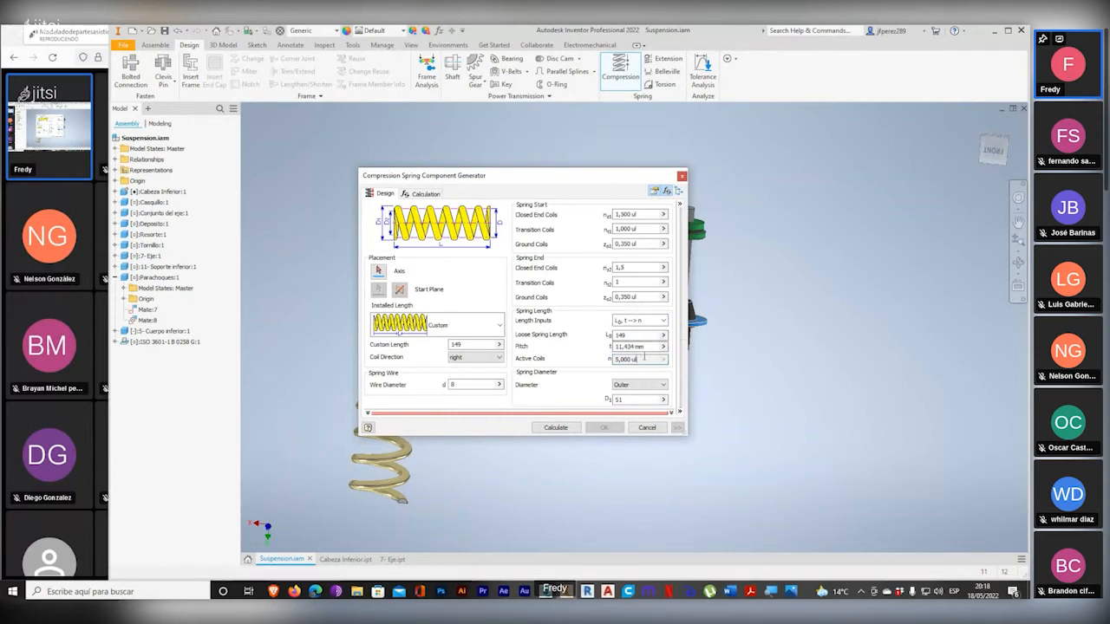
pyautogui.doubleClick(646, 346)
pyautogui.write('33,9')
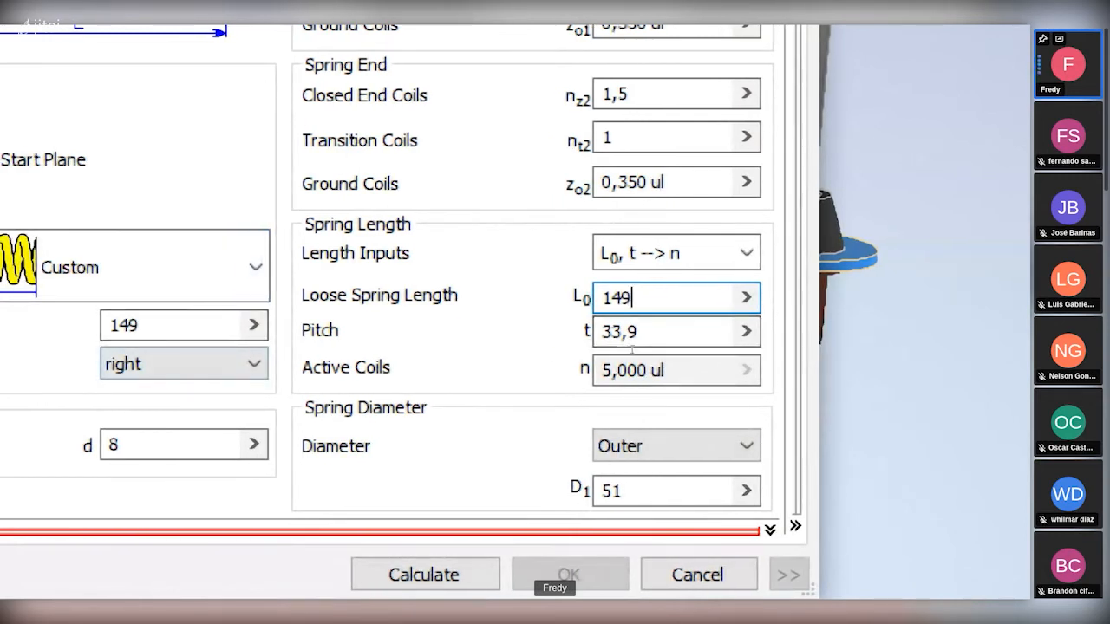
# Step: Calculate the compression spring with the calculation messages shown, and place the generated spring between the red body and the shaft assembly
pyautogui.click(746, 252)
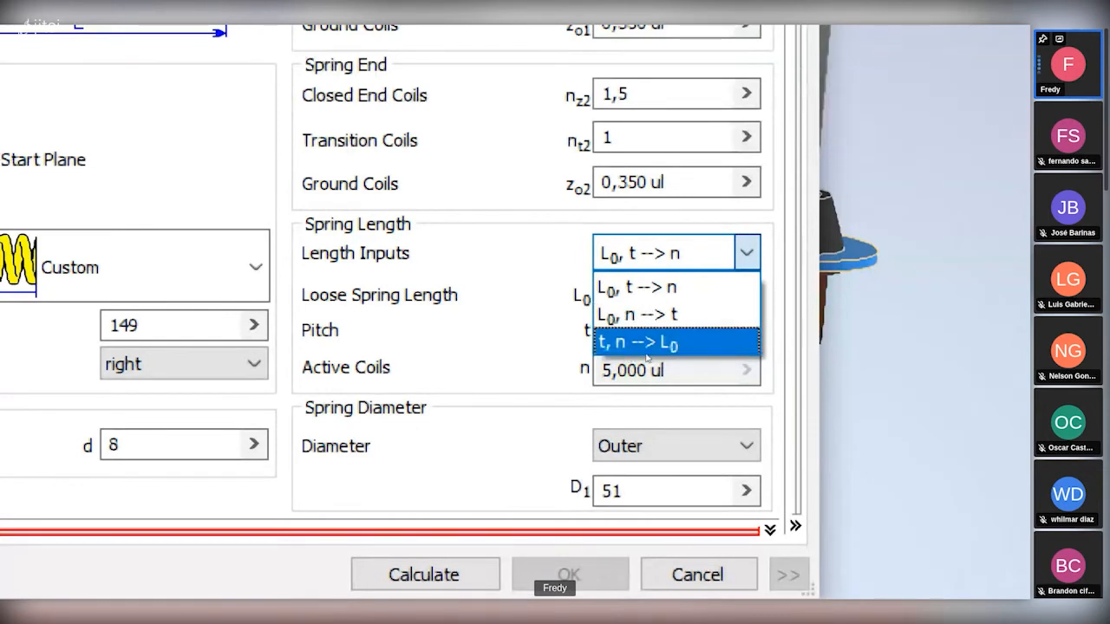
pyautogui.click(590, 326)
pyautogui.press('super+minus')
pyautogui.press('super+minus')
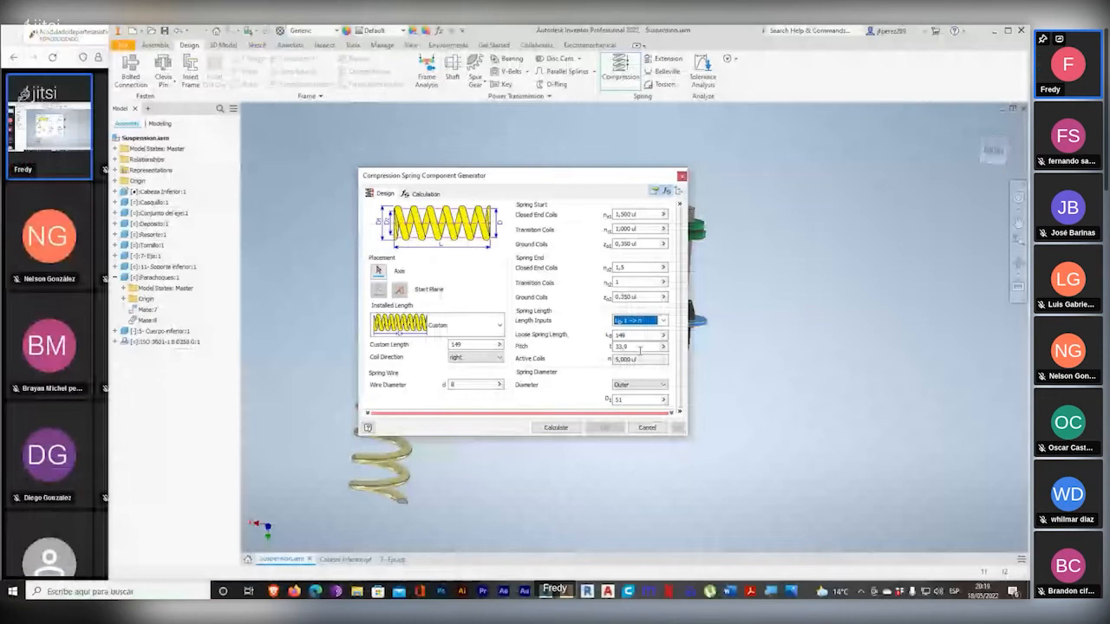
pyautogui.moveTo(882, 149); pyautogui.dragTo(732, 164)
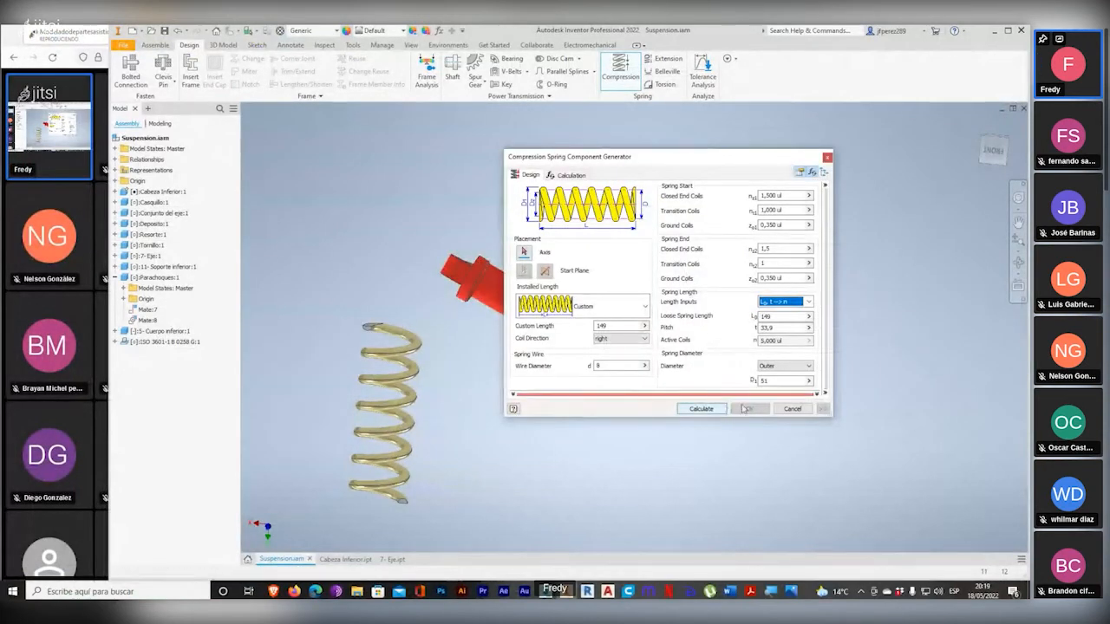
pyautogui.click(514, 395)
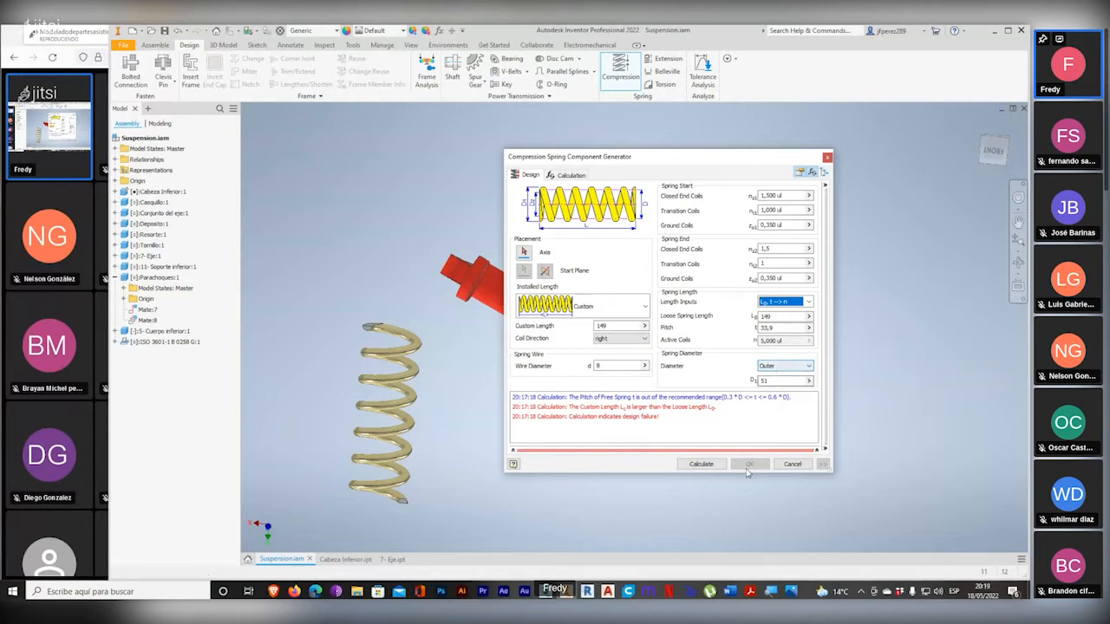
pyautogui.click(699, 464)
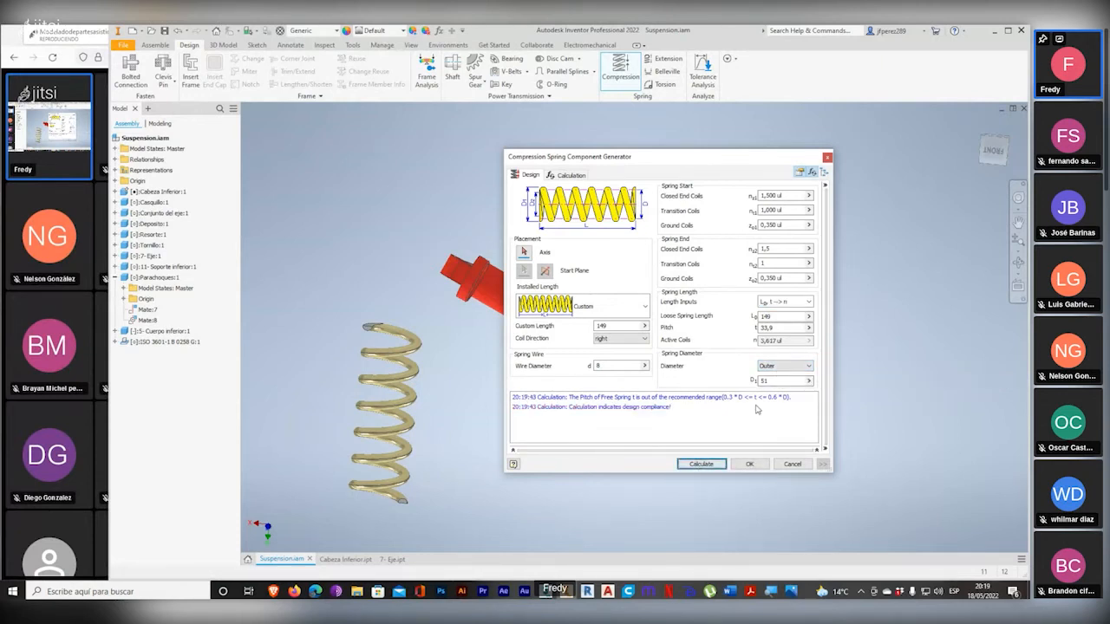
pyautogui.click(749, 464)
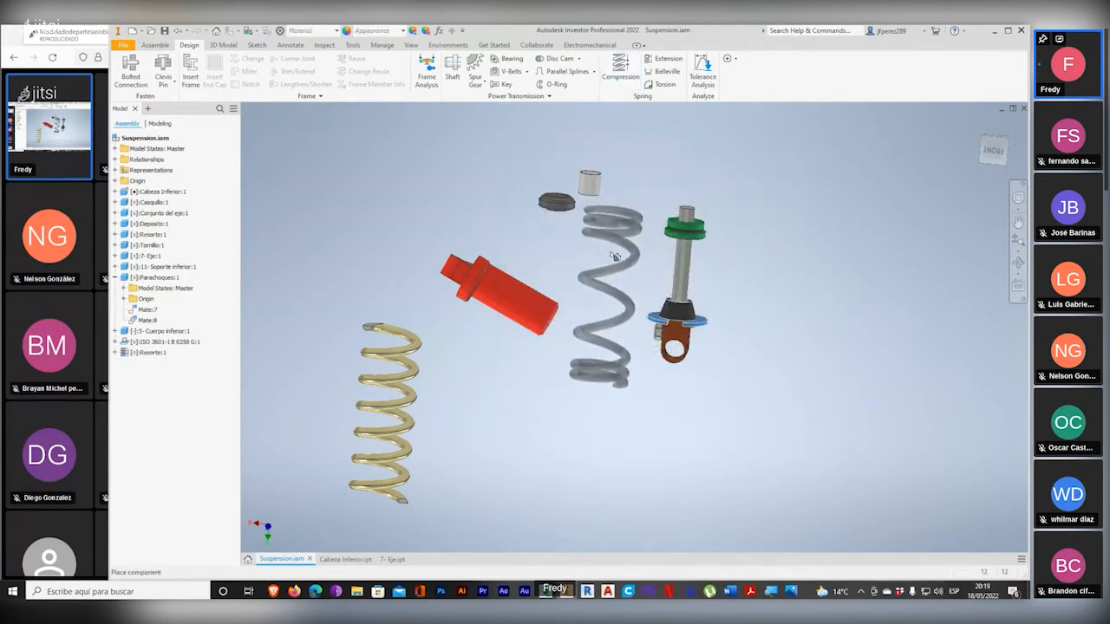
pyautogui.click(606, 299)
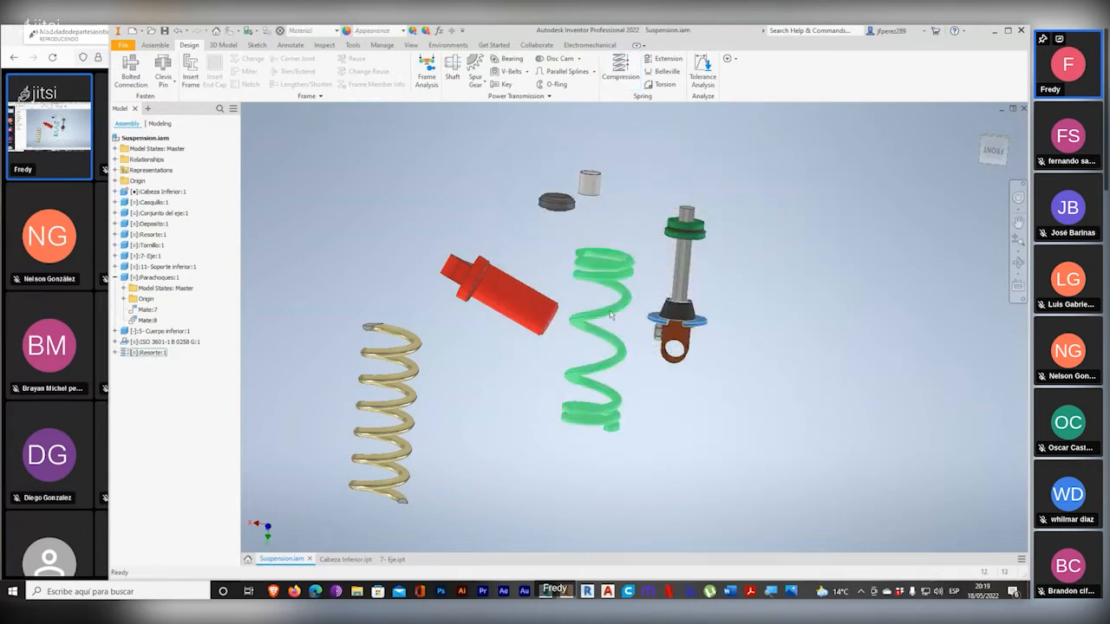
# Step: Examine the closed and ground end coils of the newly generated spring from both ends
pyautogui.keyDown('shift'); pyautogui.moveTo(646, 415); pyautogui.dragTo(653, 445, button='middle'); pyautogui.keyUp('shift')
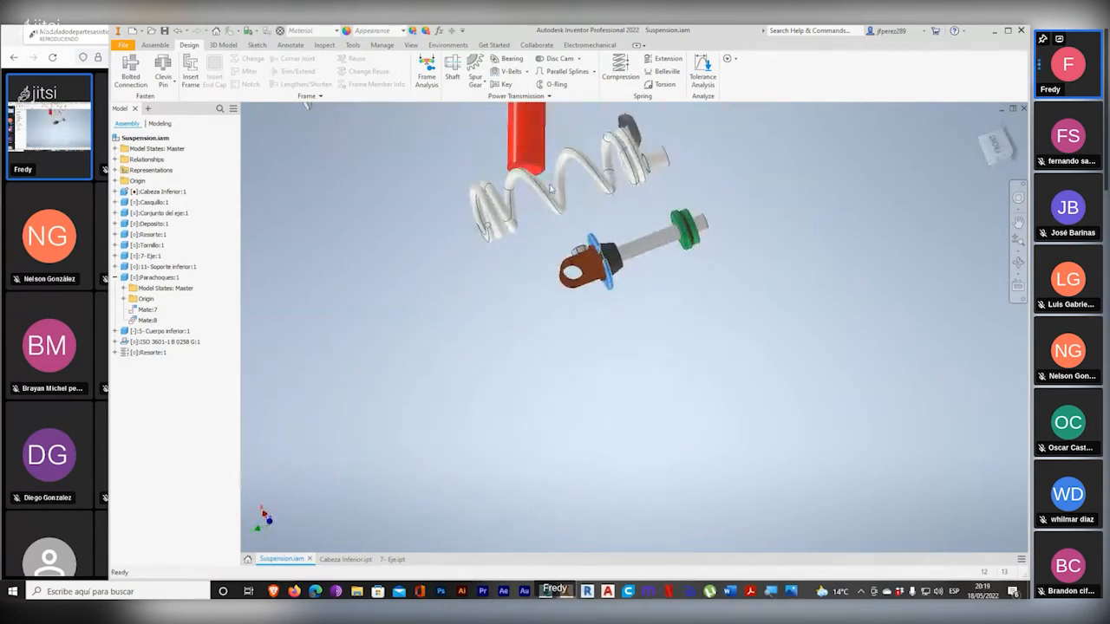
pyautogui.moveTo(550, 185); pyautogui.dragTo(539, 292, button='middle')
pyautogui.scroll(-3, 540, 234)
pyautogui.scroll(3, 570, 253)
pyautogui.scroll(3, 570, 253)
pyautogui.moveTo(570, 253); pyautogui.dragTo(751, 366, button='middle')
pyautogui.keyDown('shift'); pyautogui.moveTo(434, 290); pyautogui.dragTo(479, 261, button='middle'); pyautogui.keyUp('shift')
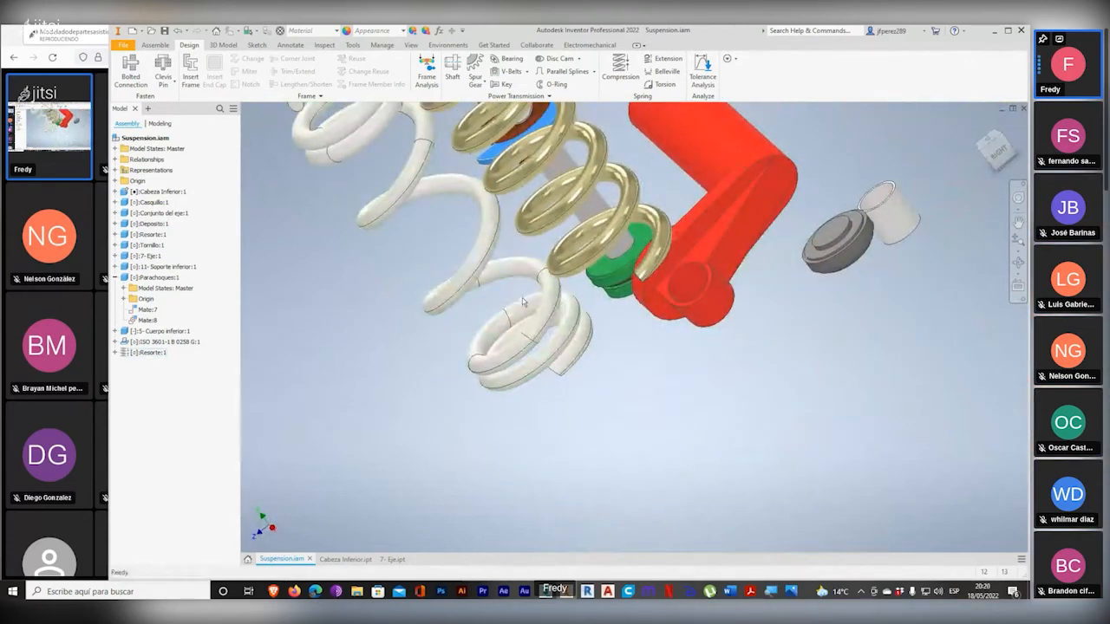
pyautogui.moveTo(492, 300); pyautogui.dragTo(558, 387, button='middle')
pyautogui.scroll(-2, 368, 175)
pyautogui.scroll(-3, 369, 175)
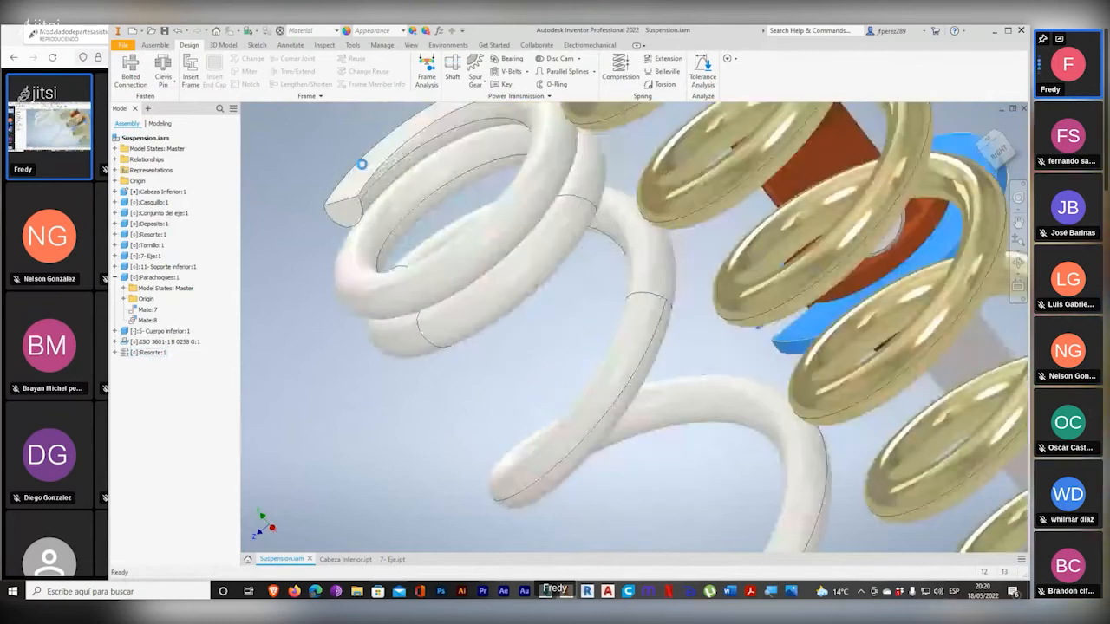
# Step: Inspect the generated spring's cut end and tail coil up close, comparing them with the gold spring
pyautogui.scroll(5, 382, 213)
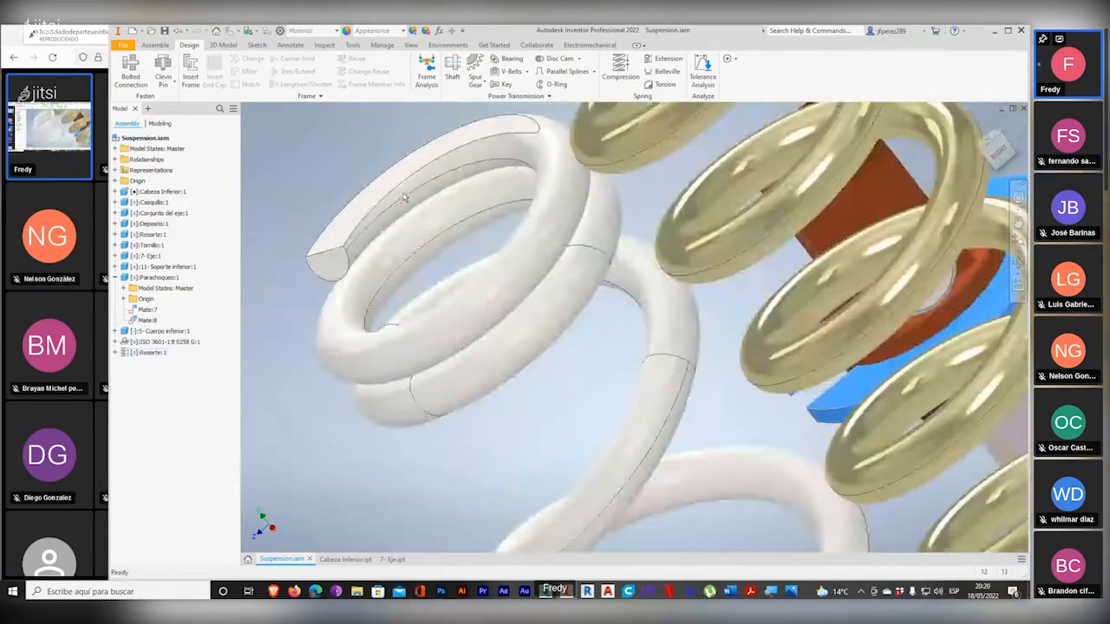
pyautogui.scroll(-5, 387, 207)
pyautogui.scroll(4, 368, 208)
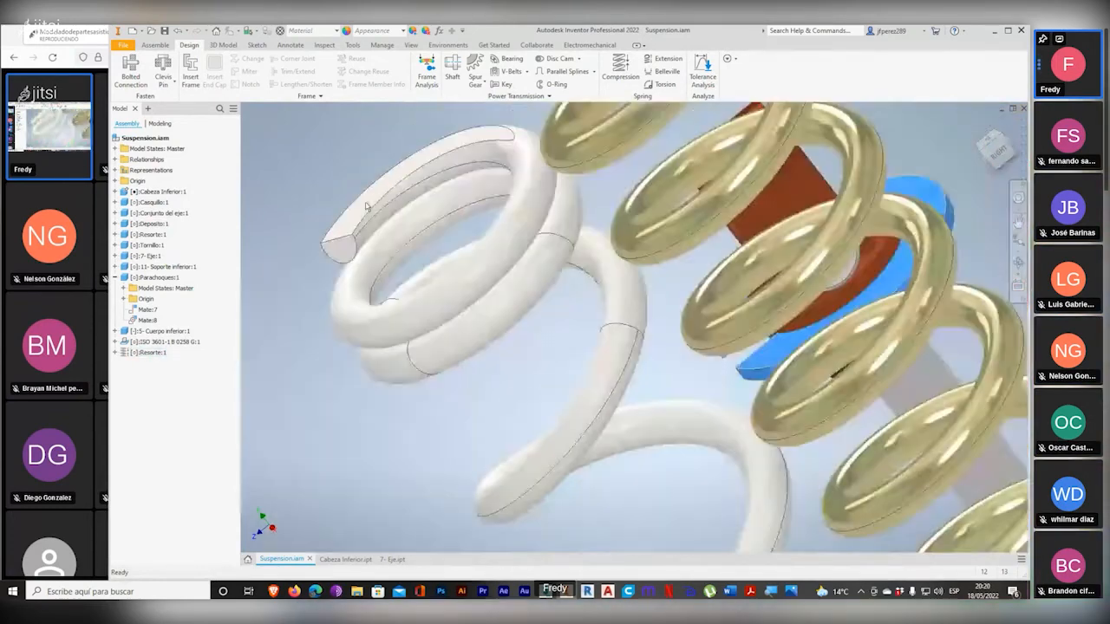
pyautogui.keyDown('shift'); pyautogui.moveTo(382, 208); pyautogui.dragTo(606, 336, button='middle'); pyautogui.keyUp('shift')
pyautogui.scroll(-3, 625, 338)
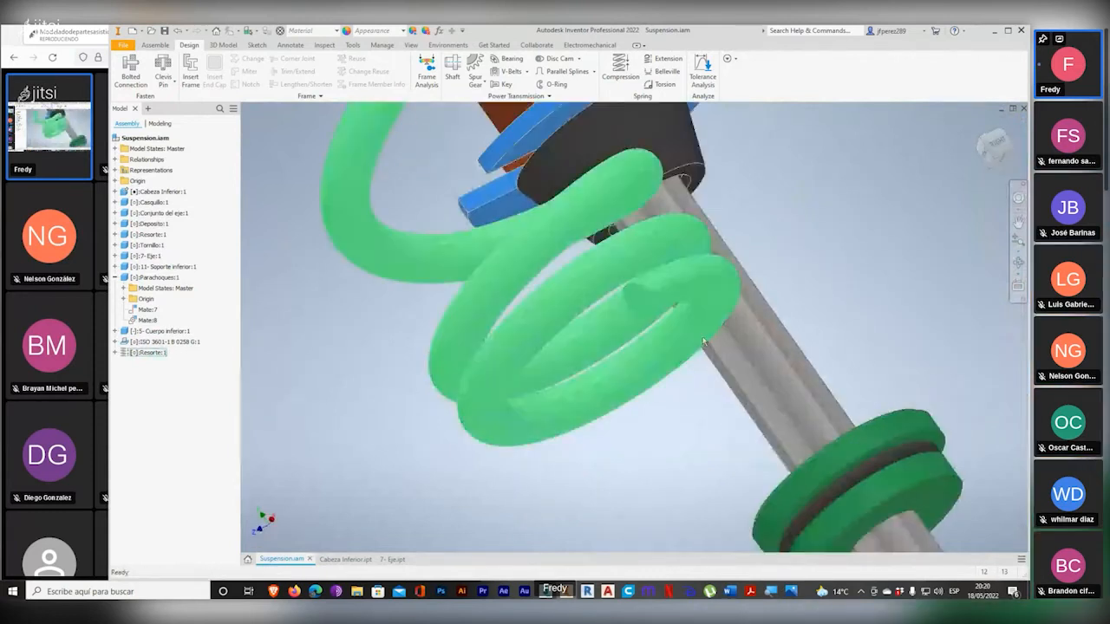
pyautogui.scroll(5, 682, 342)
pyautogui.keyDown('shift'); pyautogui.moveTo(683, 342); pyautogui.dragTo(568, 209, button='middle'); pyautogui.keyUp('shift')
# Step: Start a mate constraint using the flat ground end face of the generated spring as the first selection
pyautogui.click(149, 46)
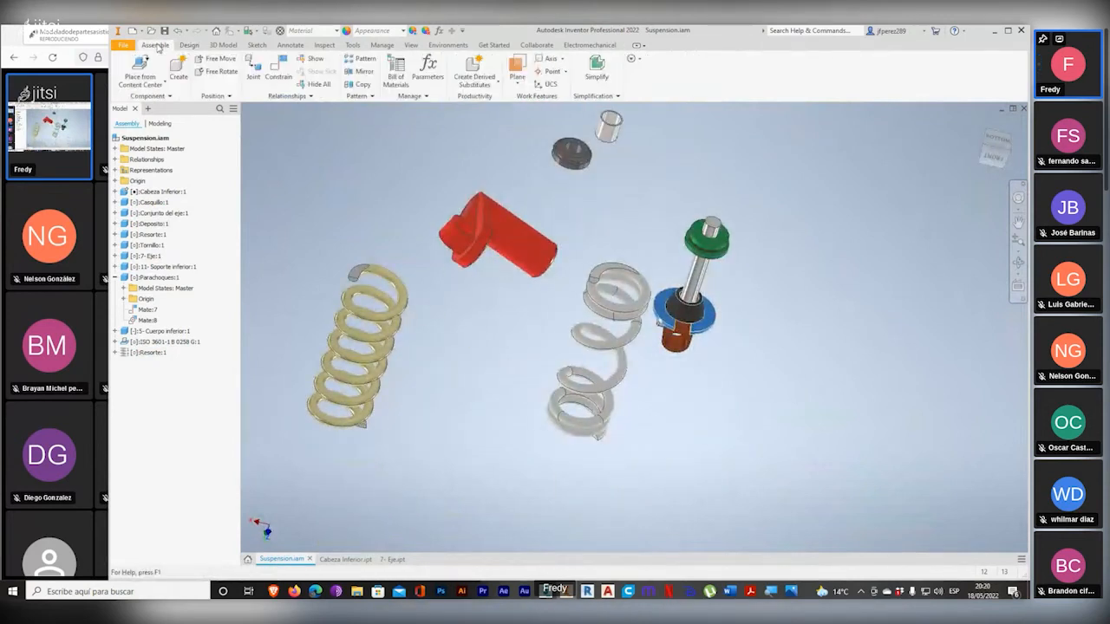
pyautogui.click(276, 70)
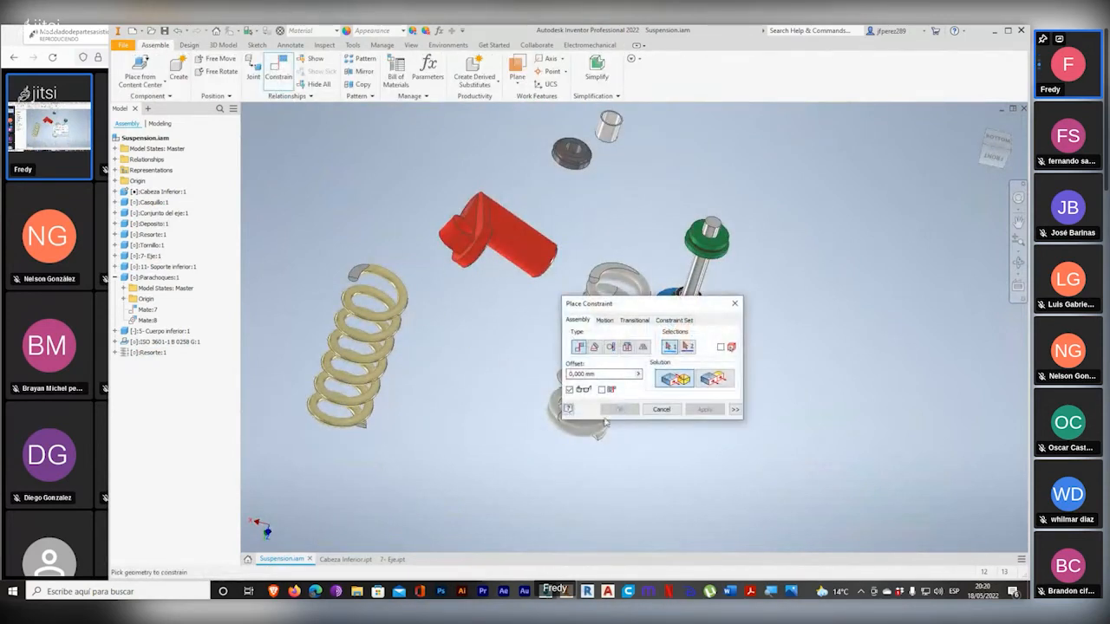
pyautogui.moveTo(624, 300); pyautogui.dragTo(857, 307)
pyautogui.keyDown('shift'); pyautogui.moveTo(668, 389); pyautogui.dragTo(609, 345, button='middle'); pyautogui.keyUp('shift')
pyautogui.scroll(5, 612, 342)
pyautogui.click(619, 342)
pyautogui.scroll(-5, 604, 351)
pyautogui.moveTo(602, 396); pyautogui.dragTo(652, 453, button='middle')
pyautogui.scroll(-2, 698, 355)
pyautogui.scroll(8, 694, 349)
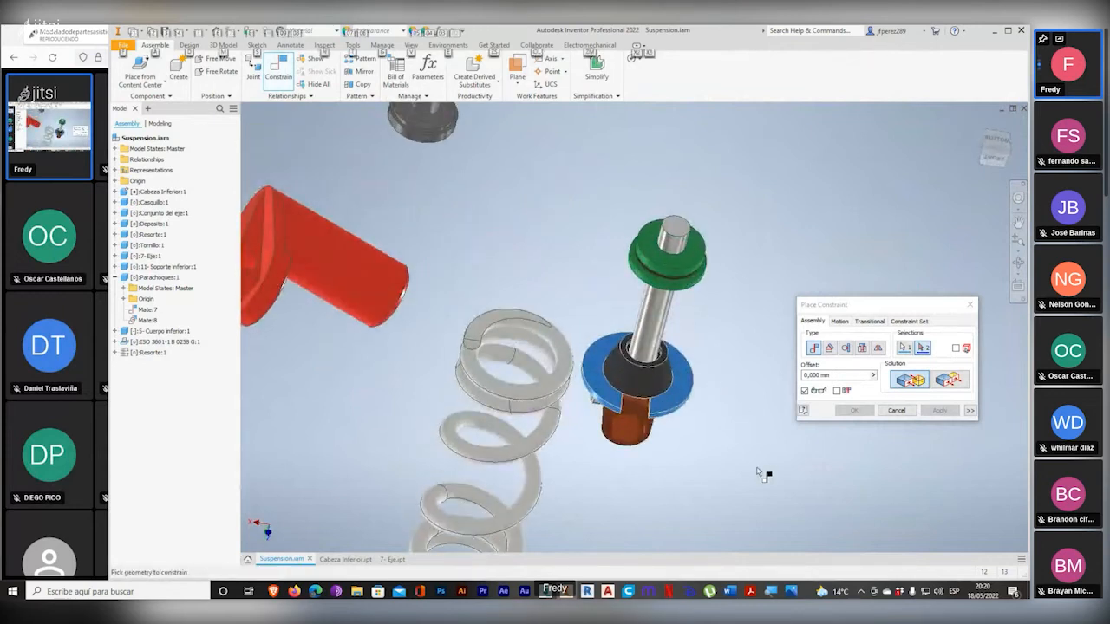
# Step: Consult the general assembly drawing and apply a mate between the spring's ground end and the blue lower support, with a 0,000 mm offset
pyautogui.click(791, 591)
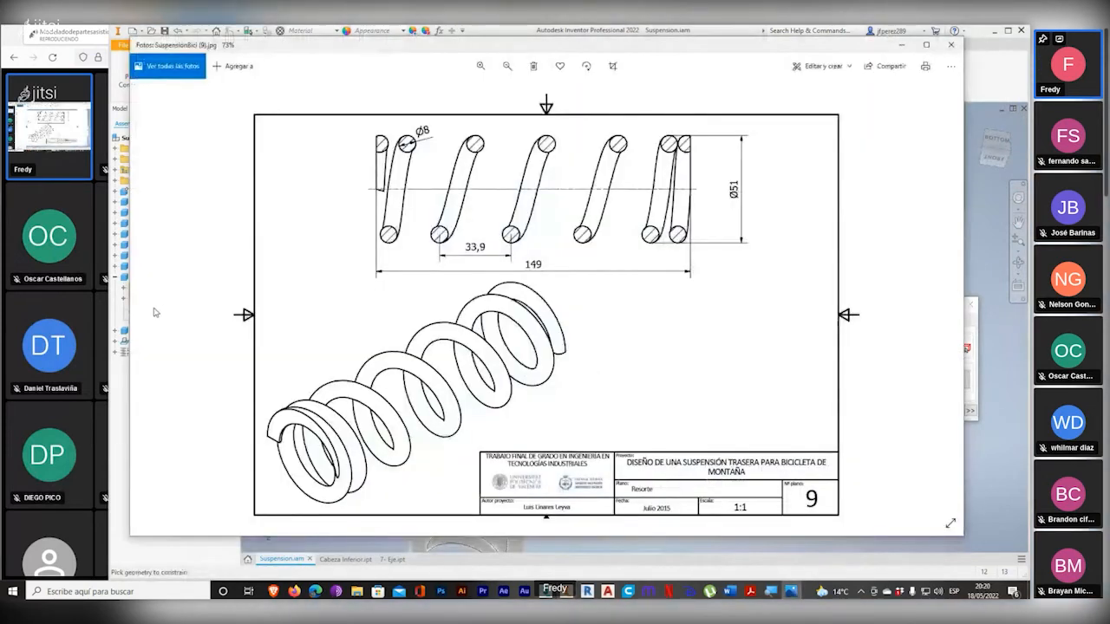
pyautogui.scroll(-1, 358, 335)
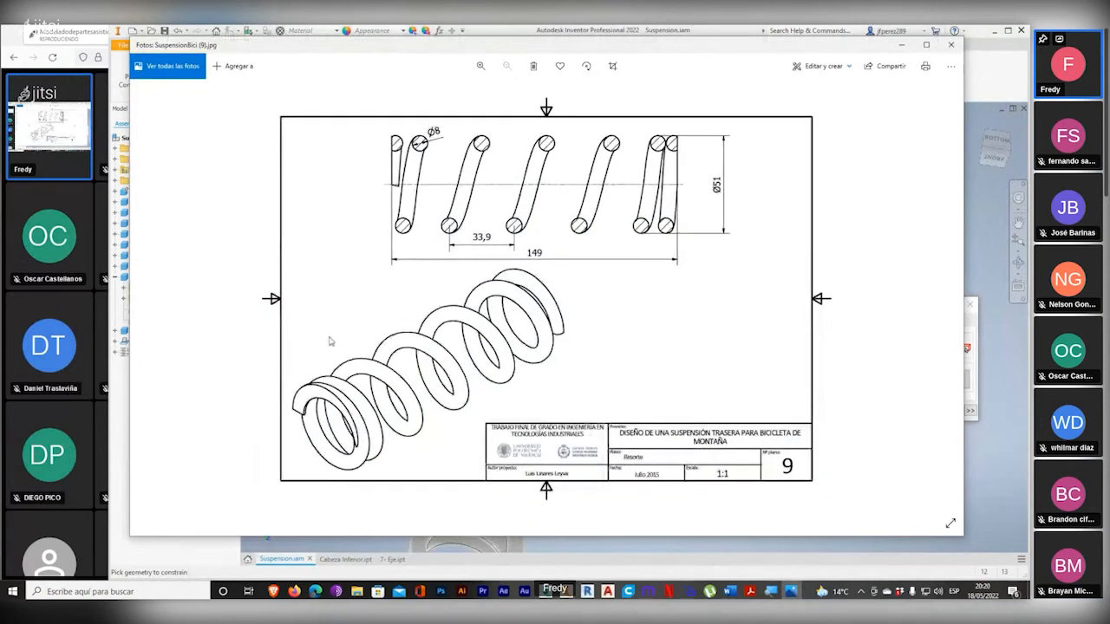
pyautogui.click(146, 295)
pyautogui.click(145, 296)
pyautogui.click(146, 296)
pyautogui.click(146, 297)
pyautogui.click(147, 297)
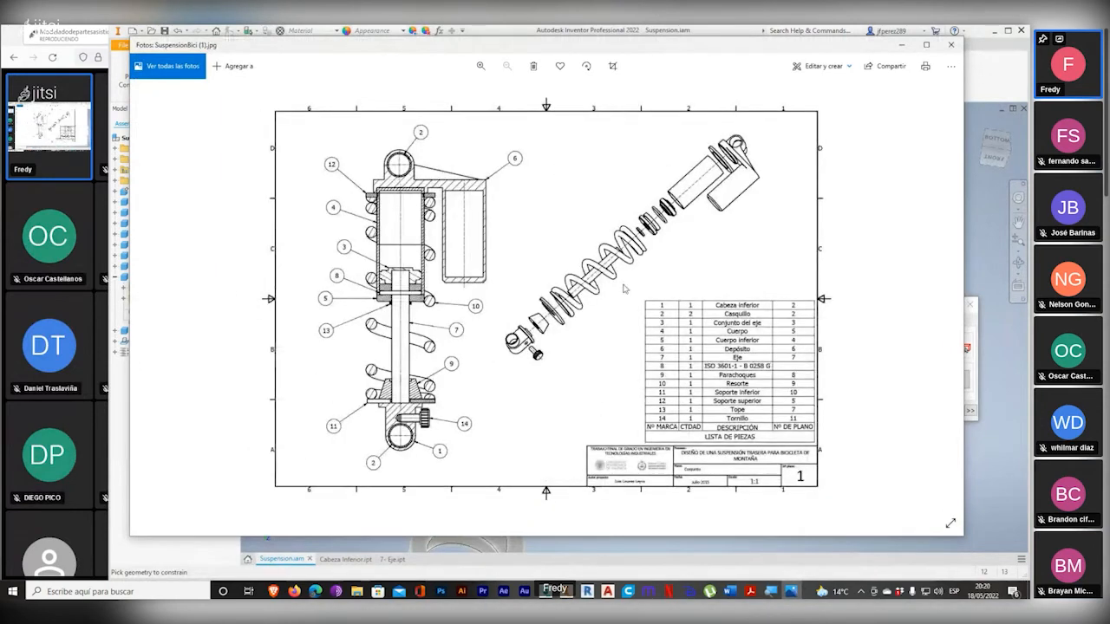
pyautogui.click(902, 45)
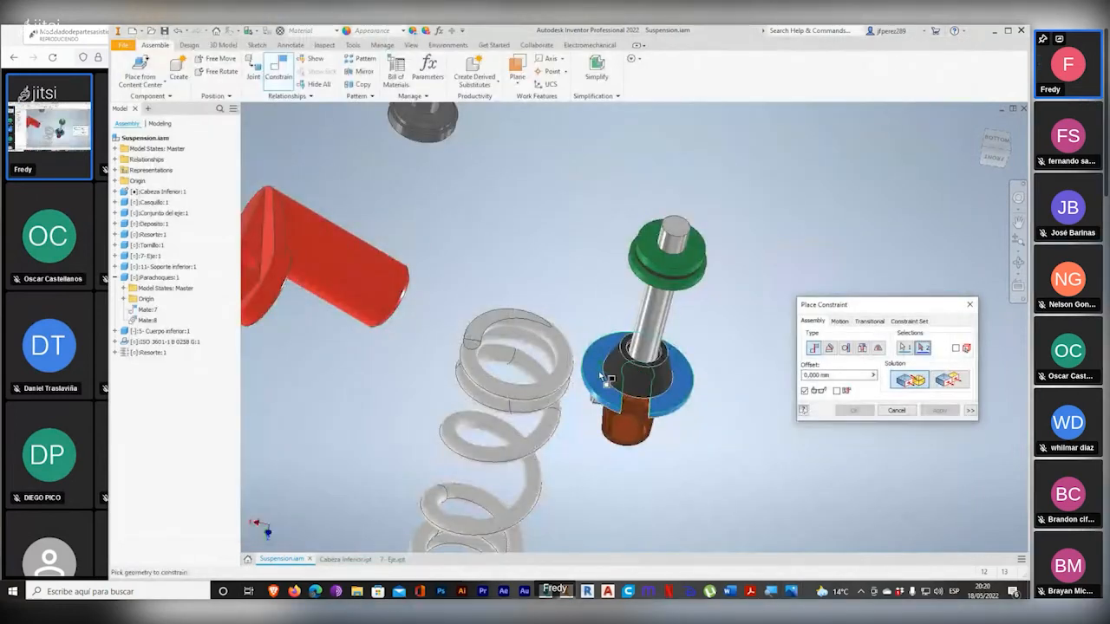
pyautogui.click(604, 379)
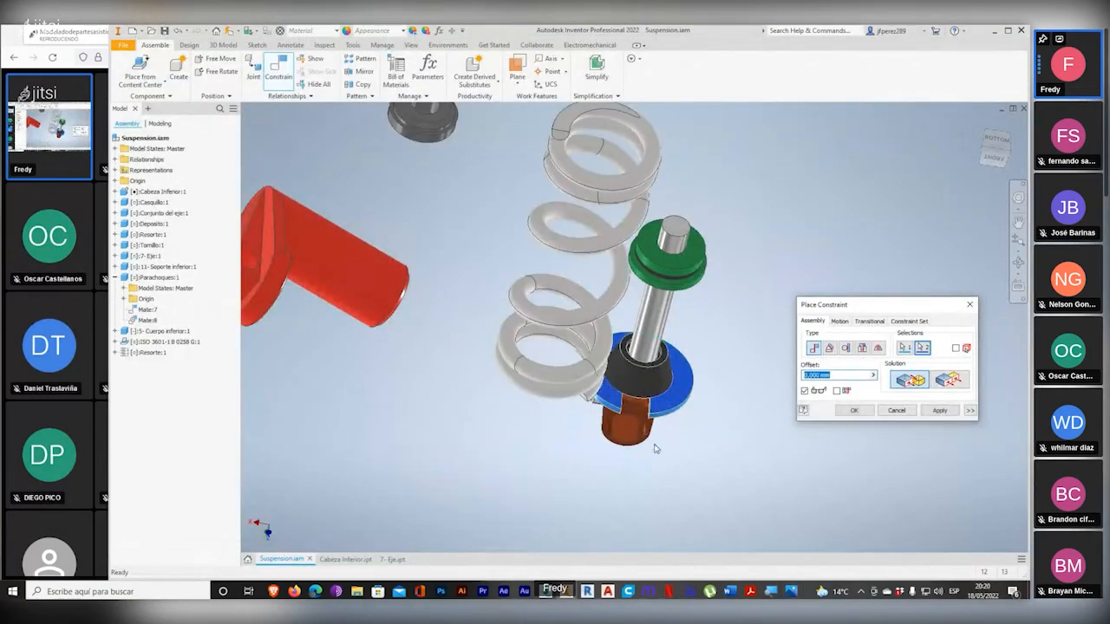
pyautogui.click(926, 415)
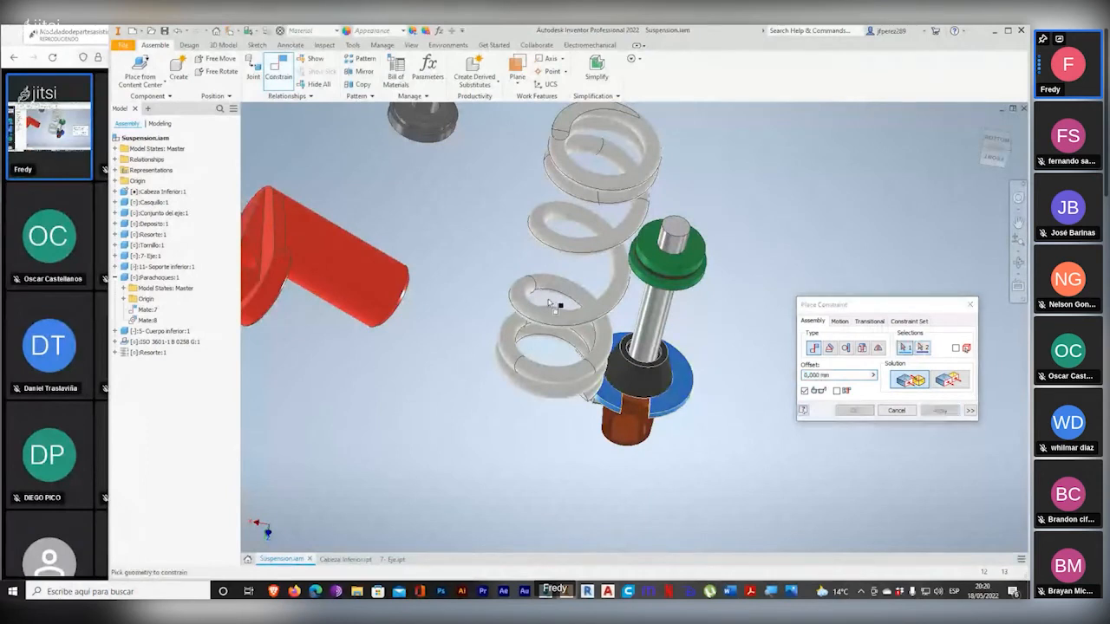
# Step: Compare the constrained spring's coils with the assembly drawing and the Resorte drawing, and return to the assembly
pyautogui.moveTo(663, 333)
pyautogui.keyDown('shift'); pyautogui.mouseDown(button='middle')
pyautogui.moveTo(661, 293)
pyautogui.moveTo(681, 288)
pyautogui.moveTo(661, 385)
pyautogui.mouseUp(button='middle'); pyautogui.keyUp('shift')
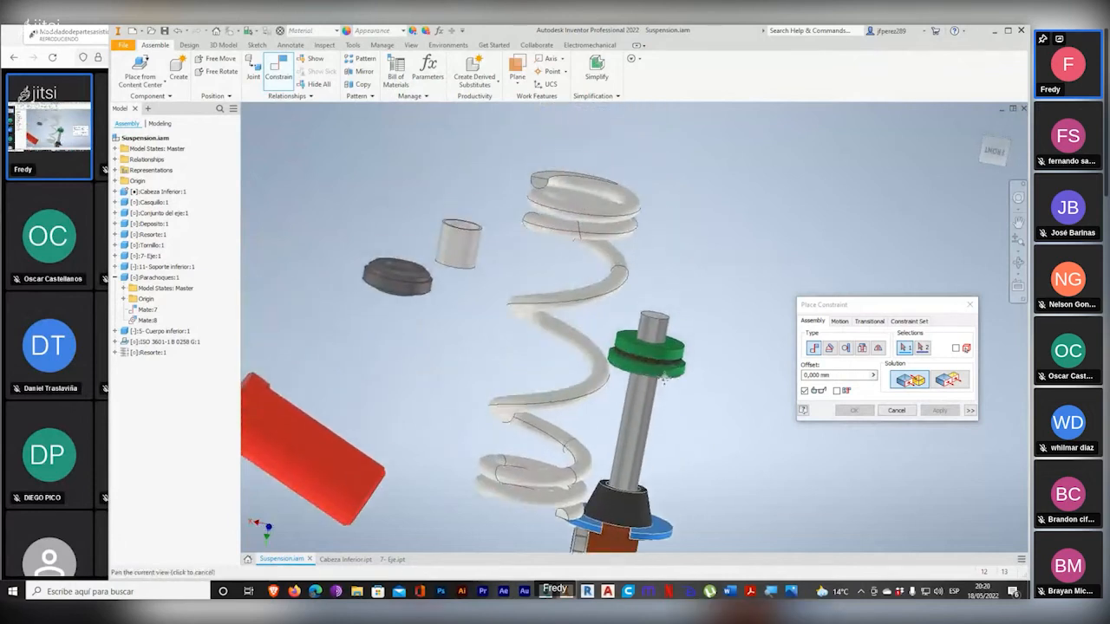
pyautogui.hotkey('alt', 'Tab')
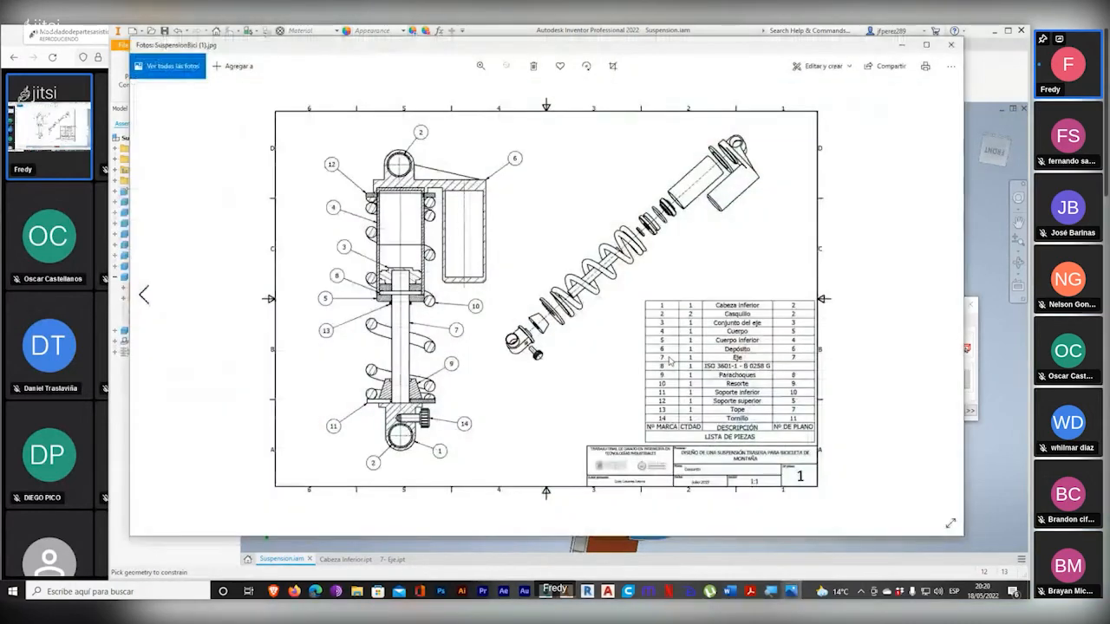
pyautogui.click(950, 294)
pyautogui.click(949, 295)
pyautogui.click(950, 294)
pyautogui.click(949, 295)
pyautogui.click(949, 295)
pyautogui.click(949, 295)
pyautogui.click(950, 295)
pyautogui.click(949, 295)
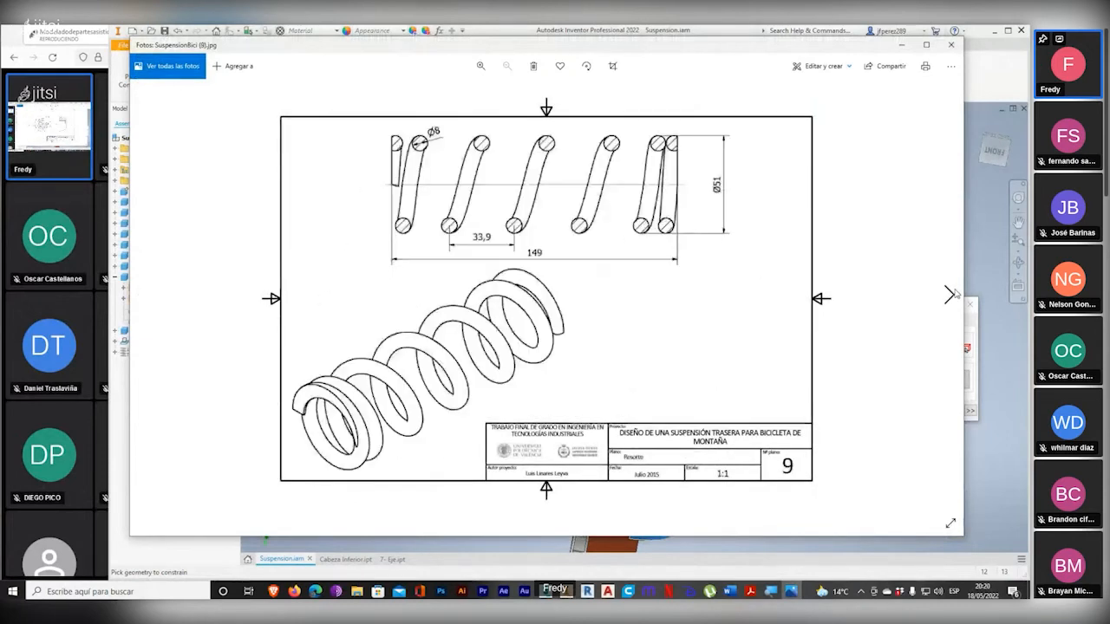
pyautogui.click(989, 61)
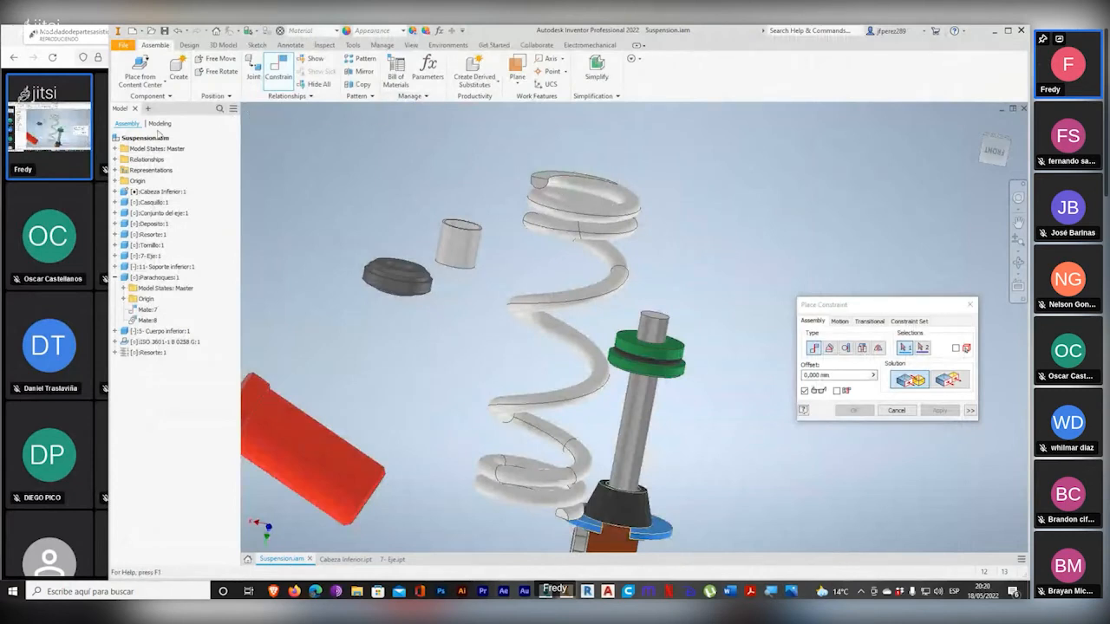
# Step: End the constraint command and review the coil, length and diameter settings in the compression spring generator
pyautogui.click(115, 341)
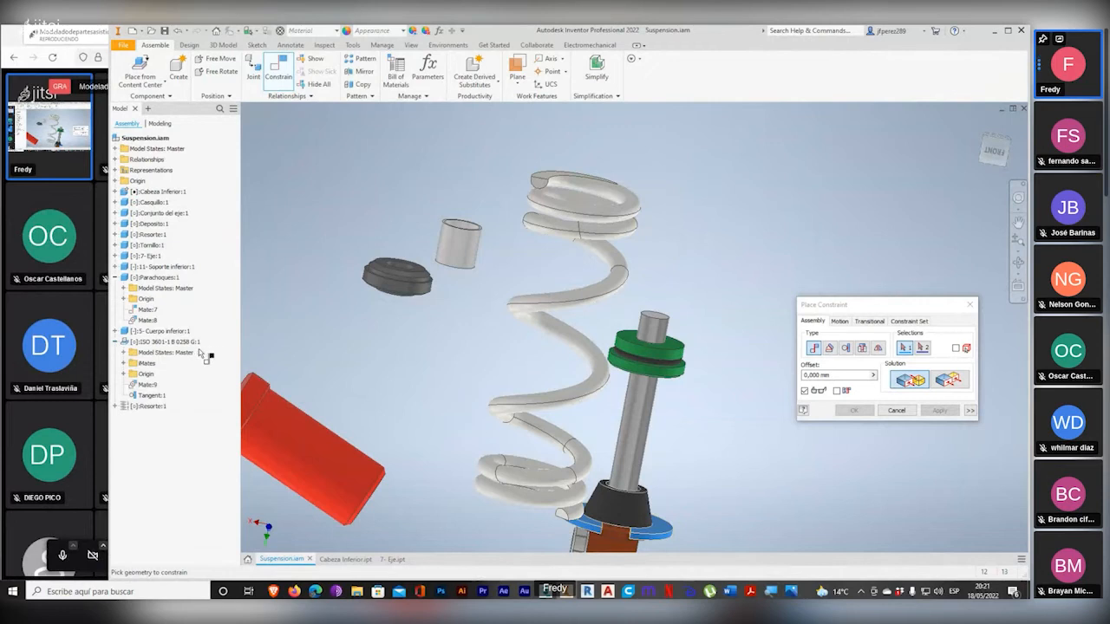
pyautogui.press('Escape')
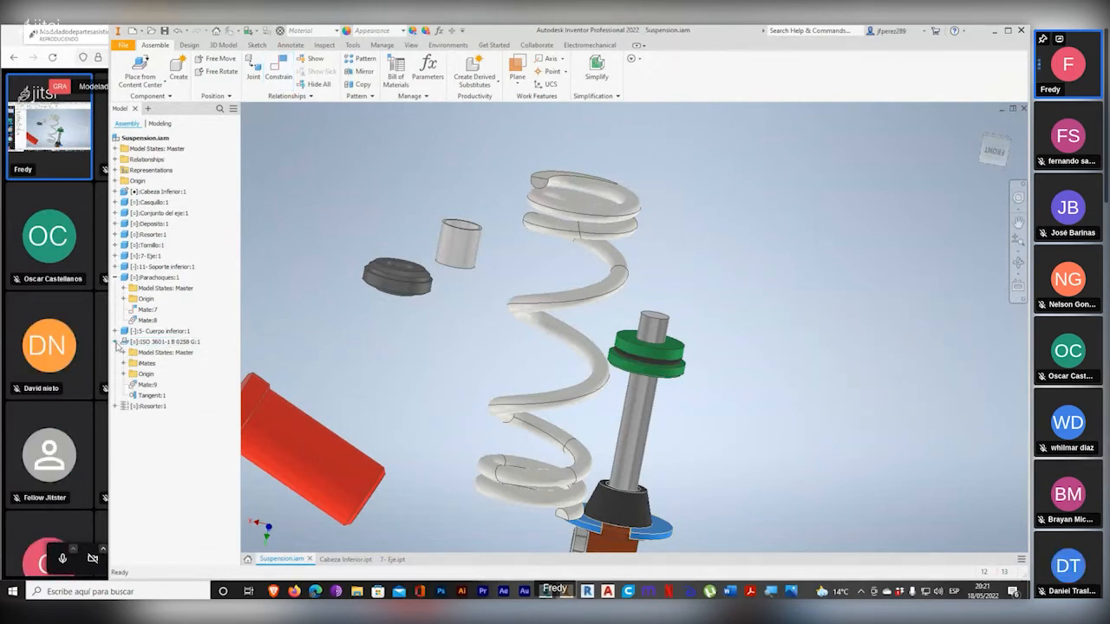
pyautogui.click(115, 341)
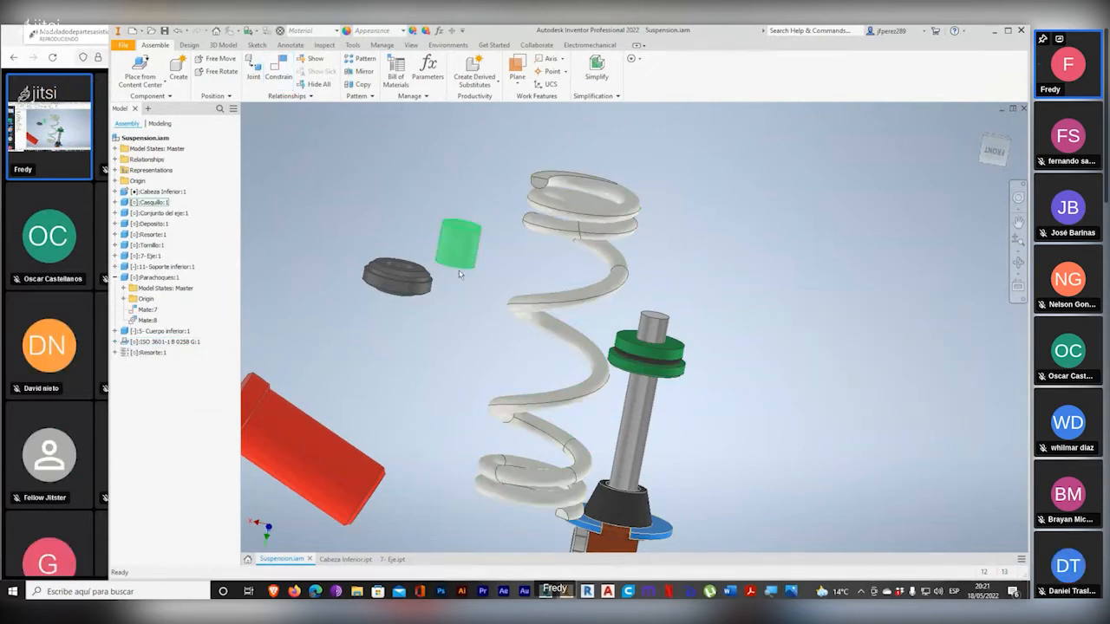
pyautogui.click(189, 44)
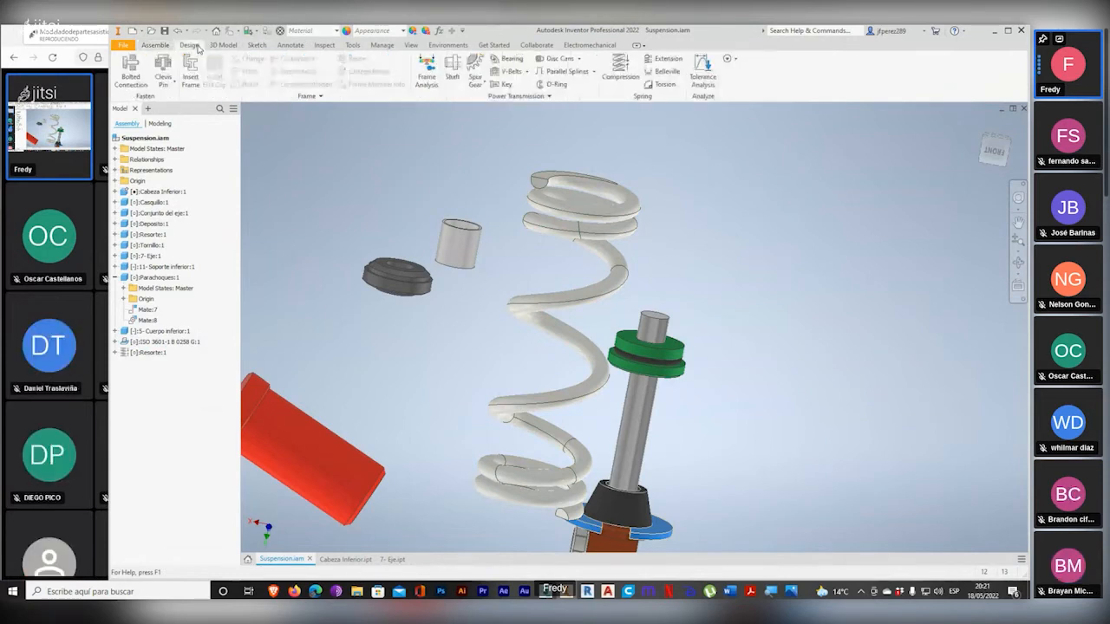
pyautogui.click(619, 69)
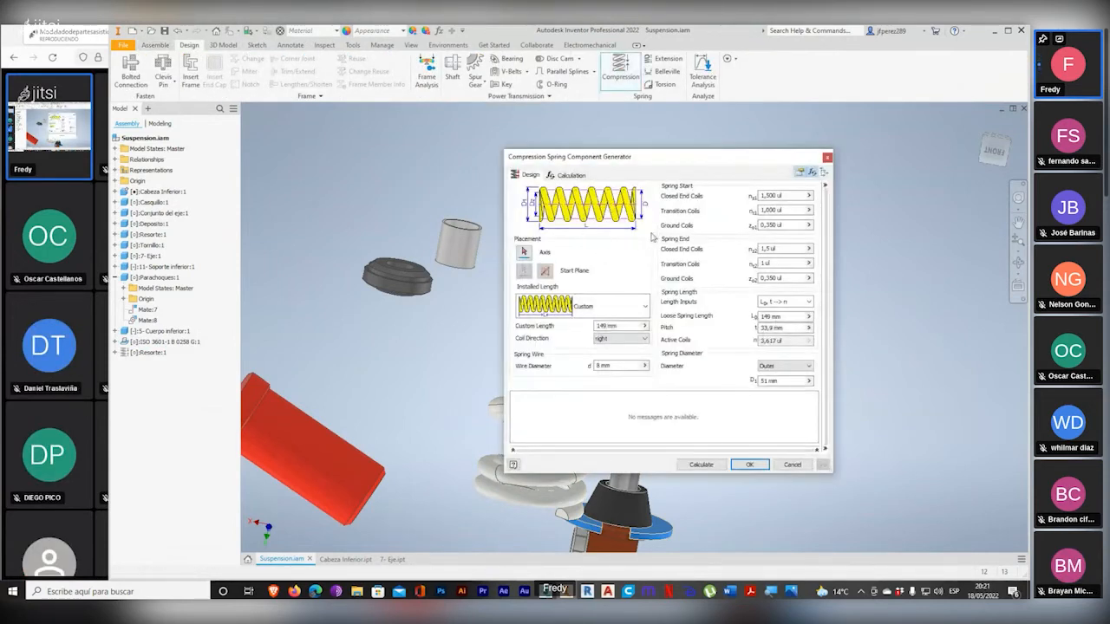
pyautogui.moveTo(647, 154); pyautogui.dragTo(766, 189)
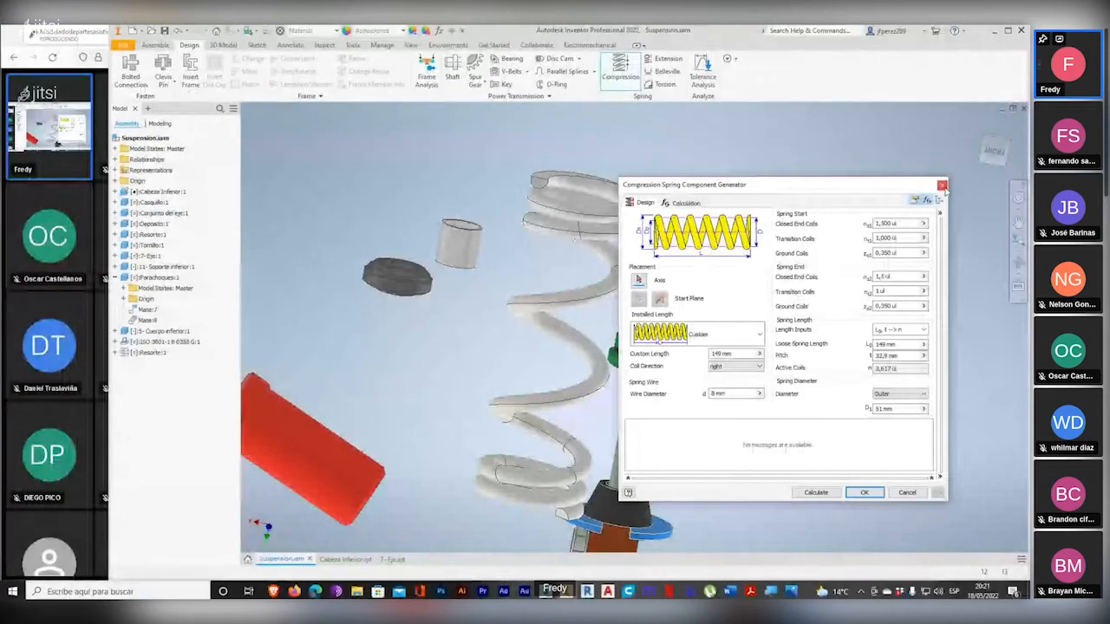
pyautogui.click(942, 185)
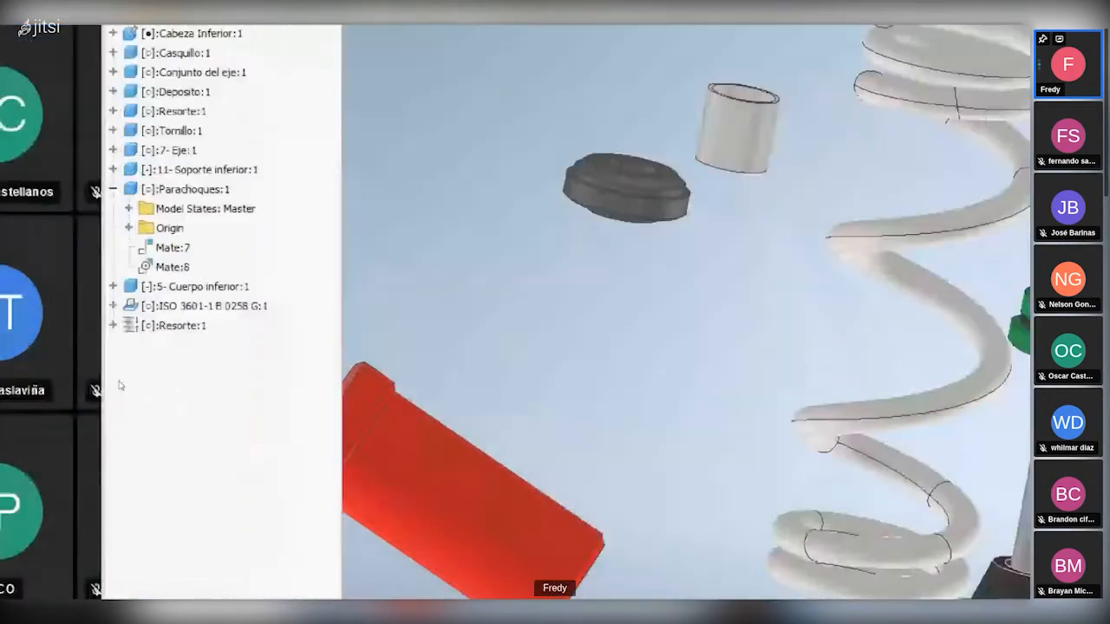
# Step: Examine the generated Resorte spring's work planes and its Main Coil Path(Left) in the model tree
pyautogui.click(113, 326)
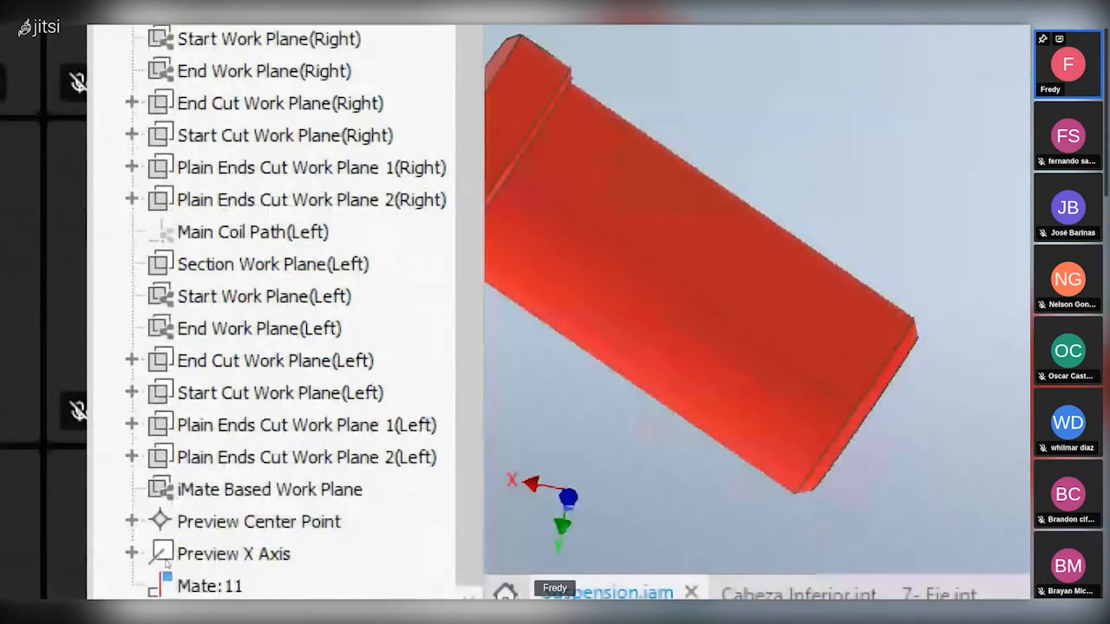
pyautogui.click(131, 360)
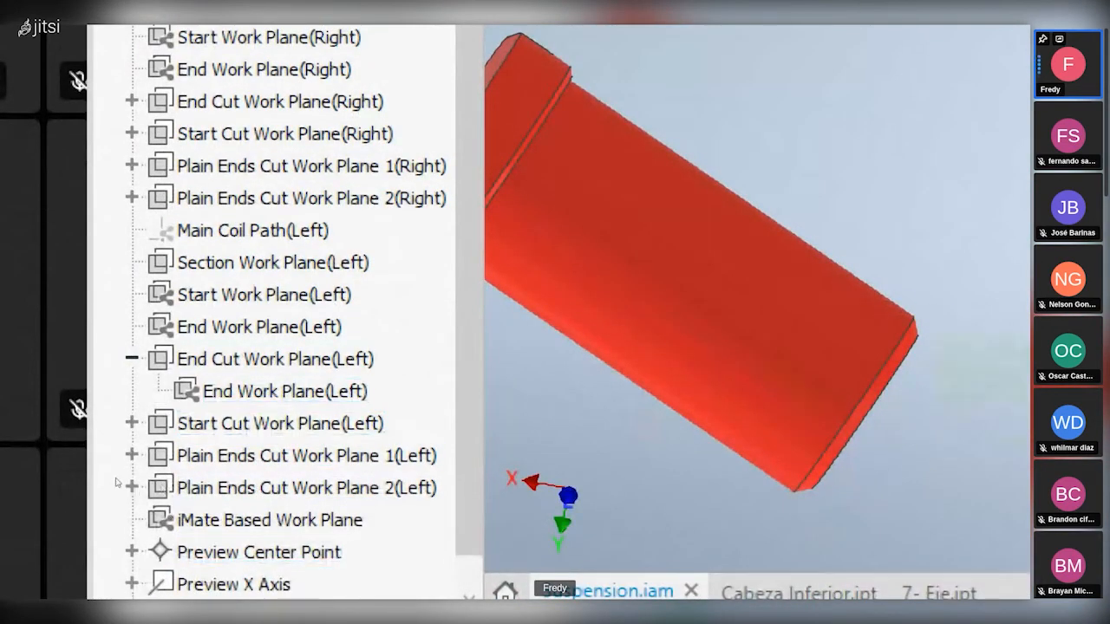
pyautogui.click(131, 358)
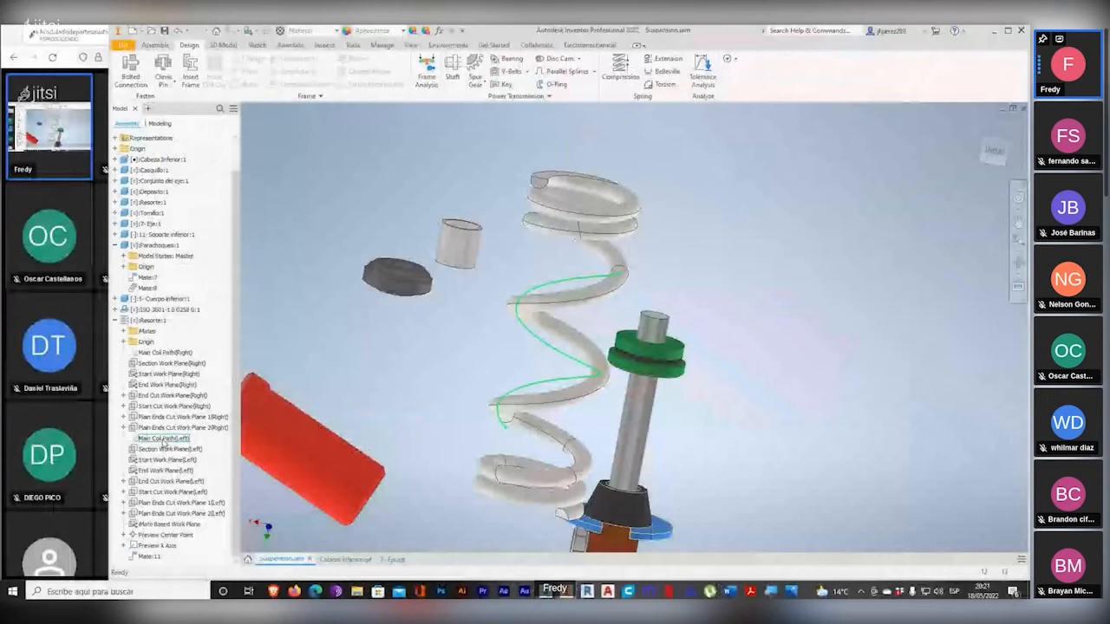
pyautogui.click(163, 440)
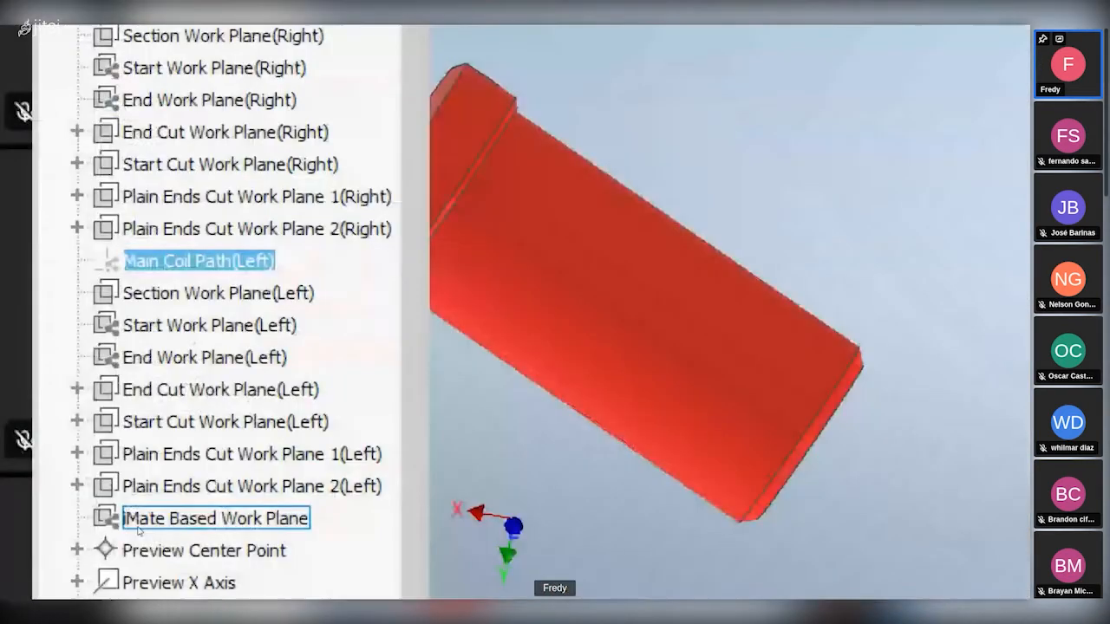
pyautogui.click(77, 453)
pyautogui.click(77, 454)
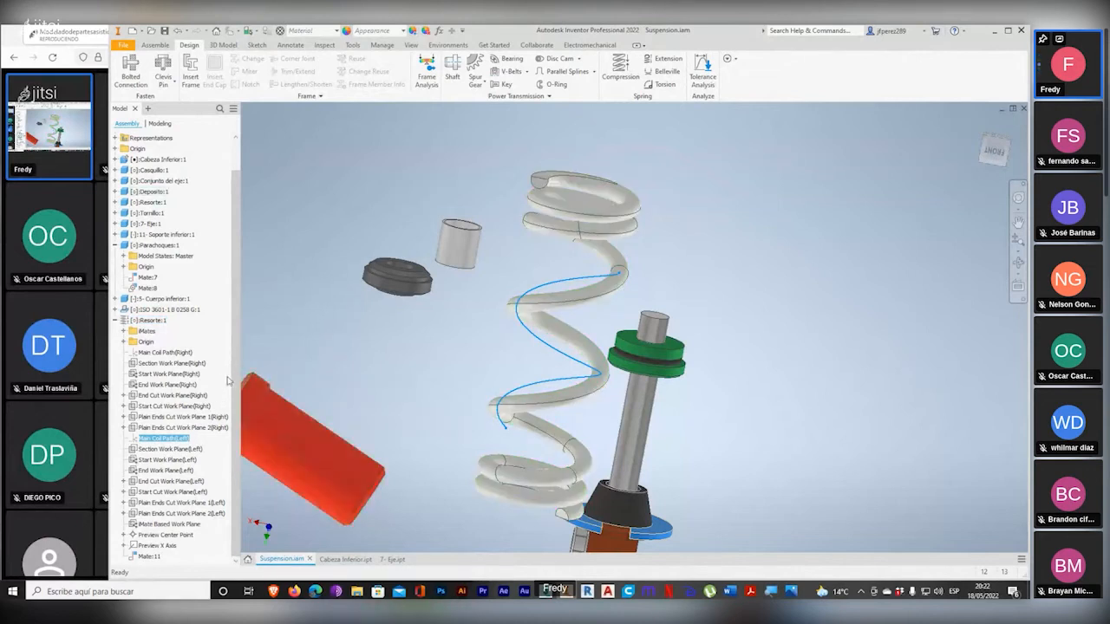
# Step: Delete the generated Resorte spring from the assembly, saving its session edits
pyautogui.click(155, 322)
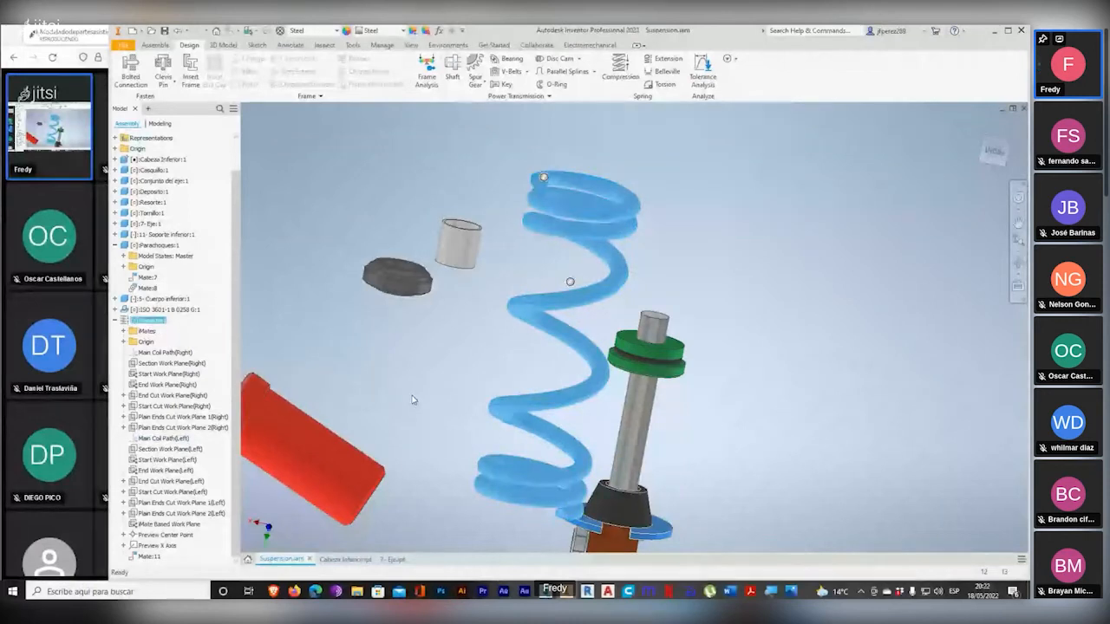
pyautogui.press('Delete')
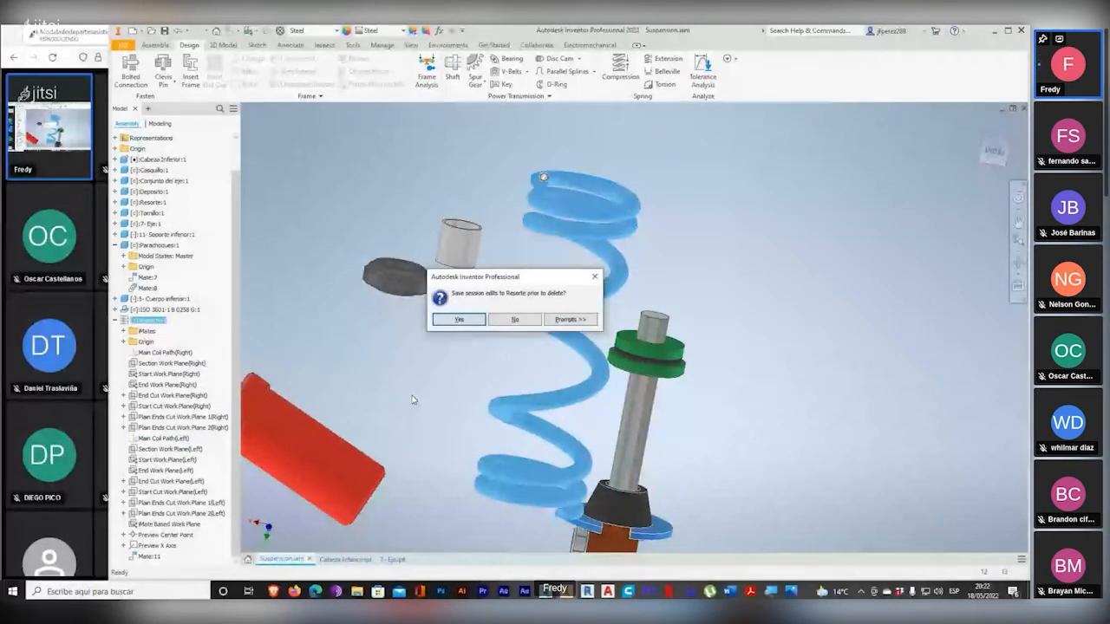
pyautogui.click(463, 325)
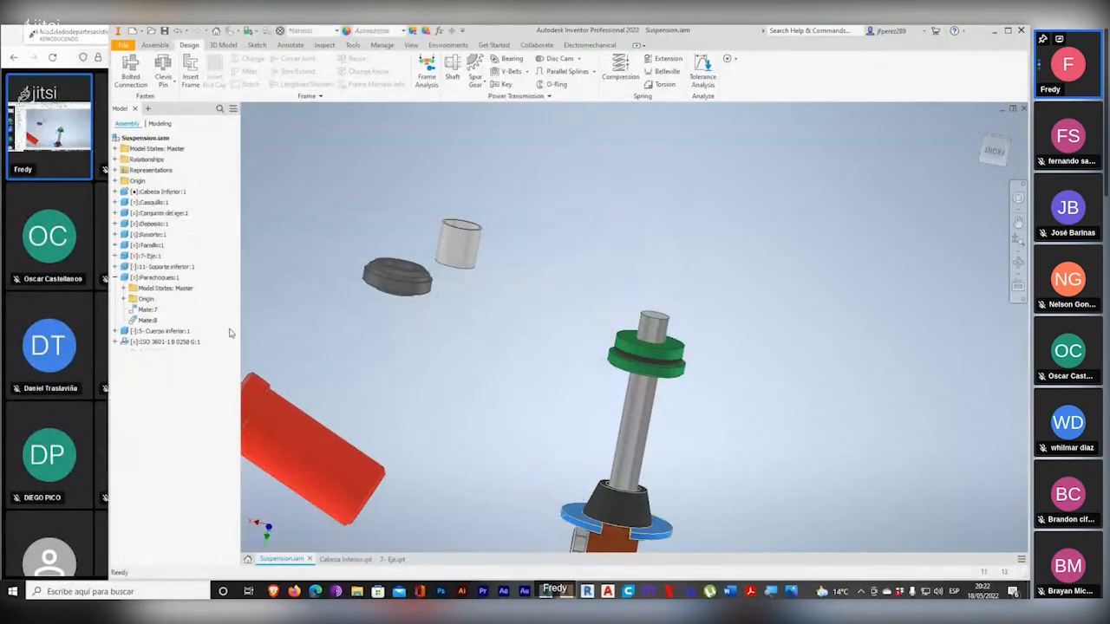
# Step: Reopen the compression spring generator and set the closed end coils to 1 for both the spring start and the spring end
pyautogui.click(607, 70)
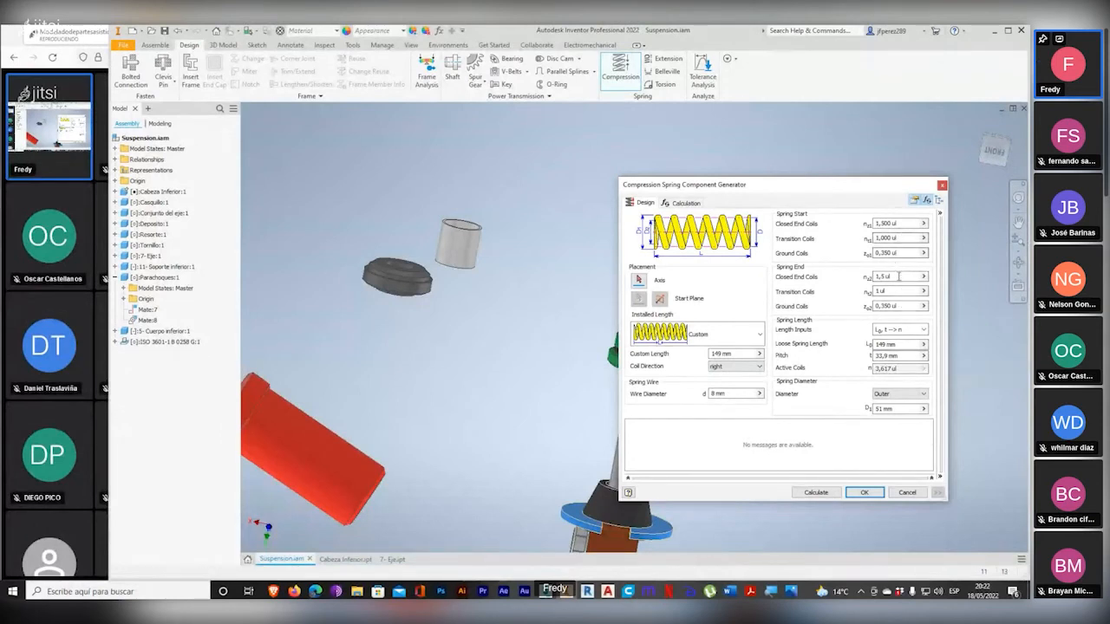
pyautogui.tripleClick(903, 223)
pyautogui.write('1')
pyautogui.doubleClick(901, 356)
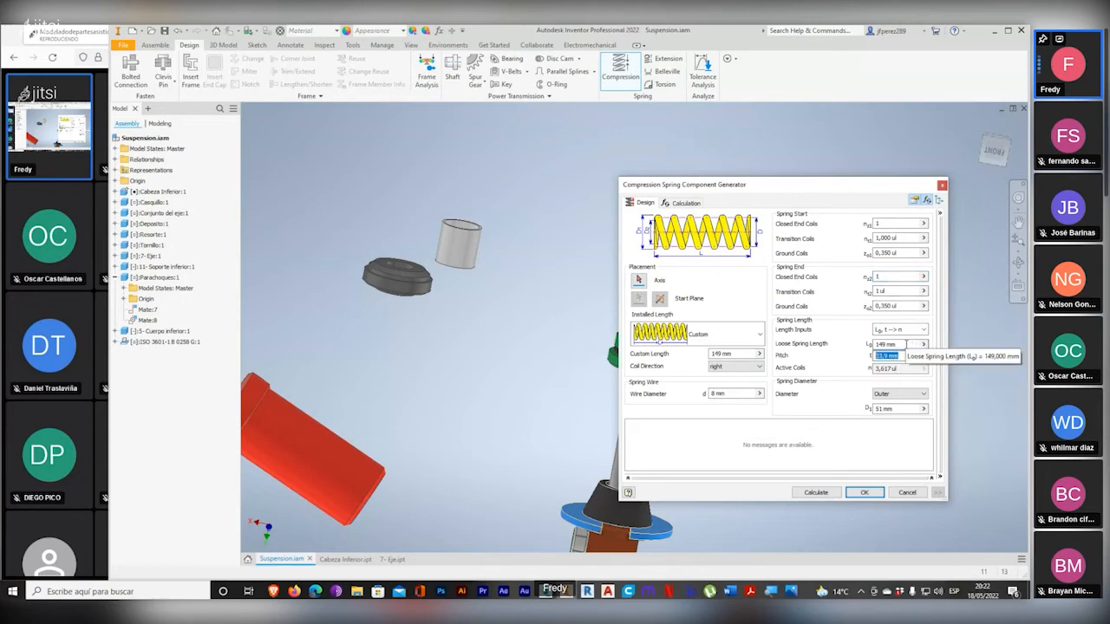
# Step: Generate a compression spring on the shaft's axis with 149 mm loose length, 33,9 mm pitch, 8 mm wire and 51 mm outer diameter
pyautogui.doubleClick(893, 344)
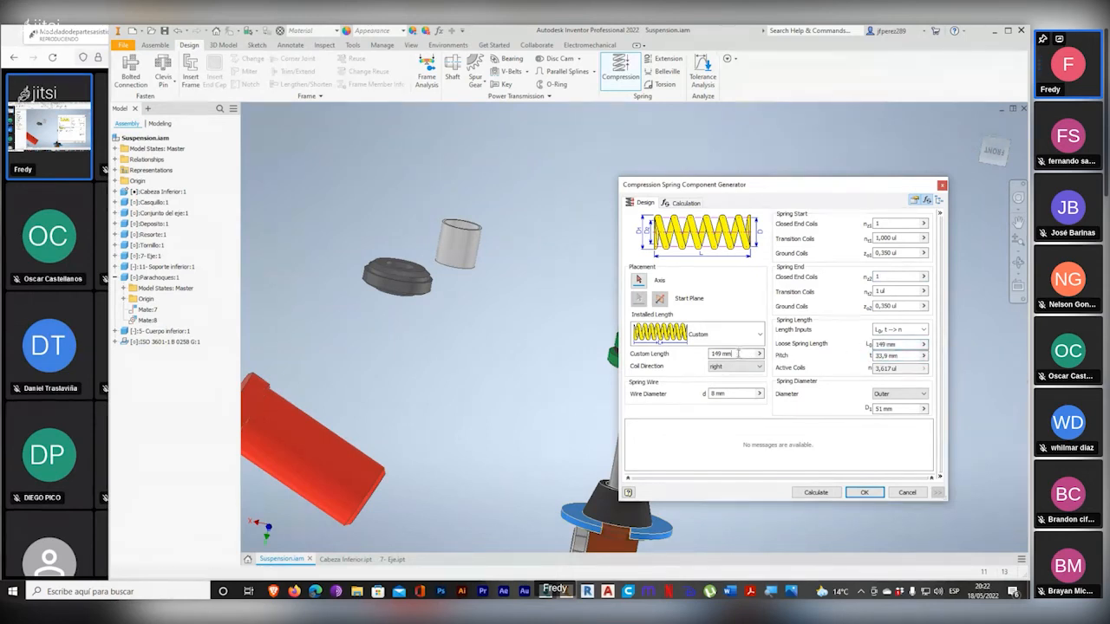
pyautogui.doubleClick(902, 344)
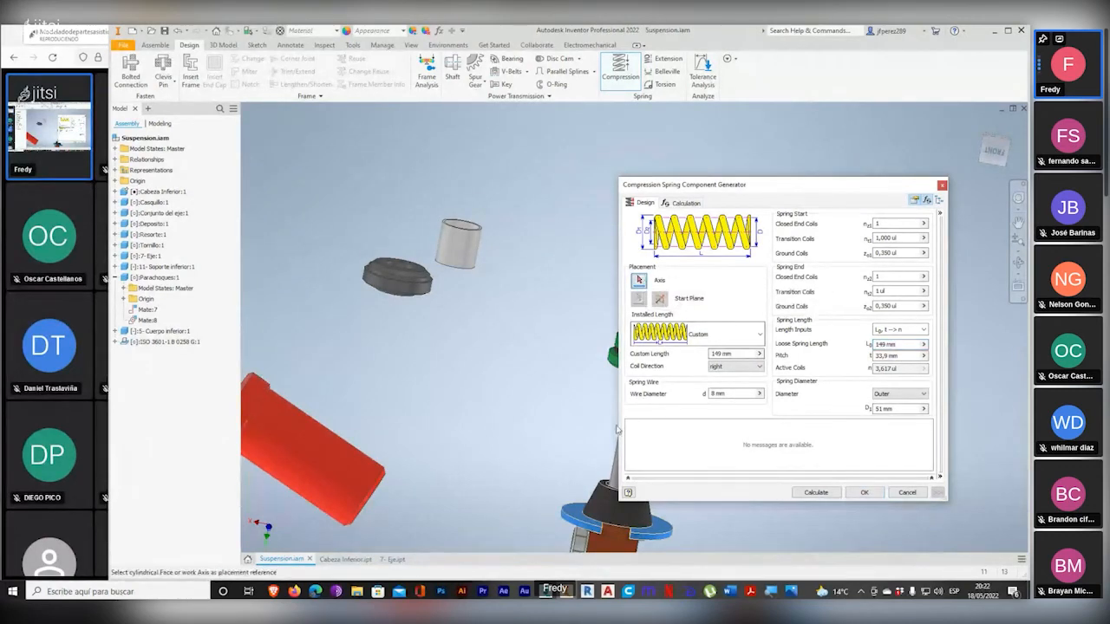
pyautogui.moveTo(576, 400); pyautogui.dragTo(439, 358, button='middle')
pyautogui.click(501, 392)
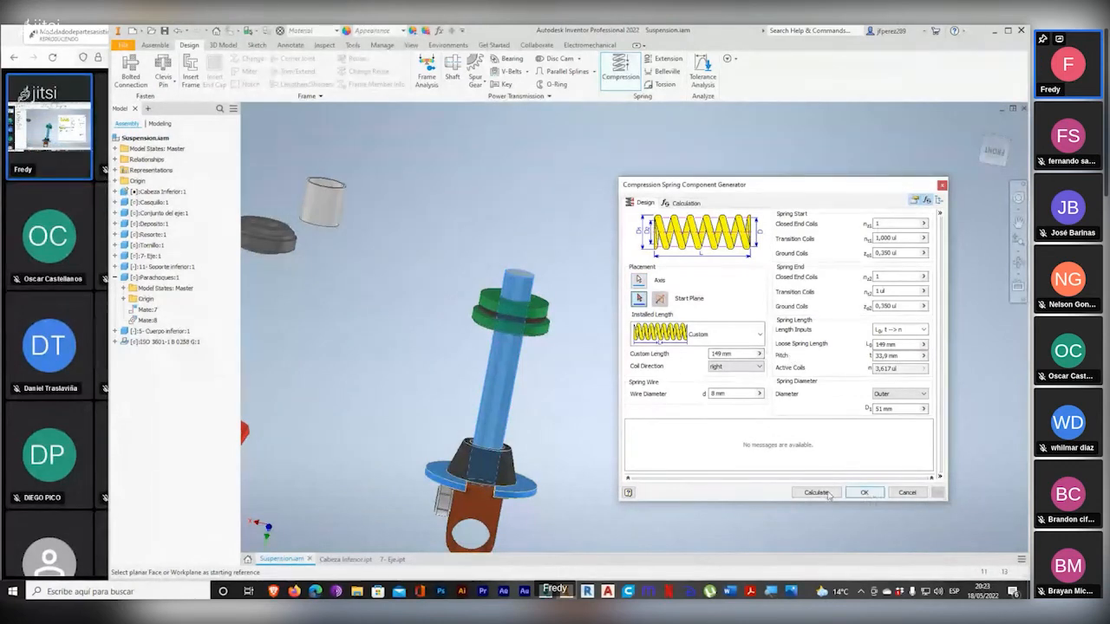
pyautogui.click(863, 493)
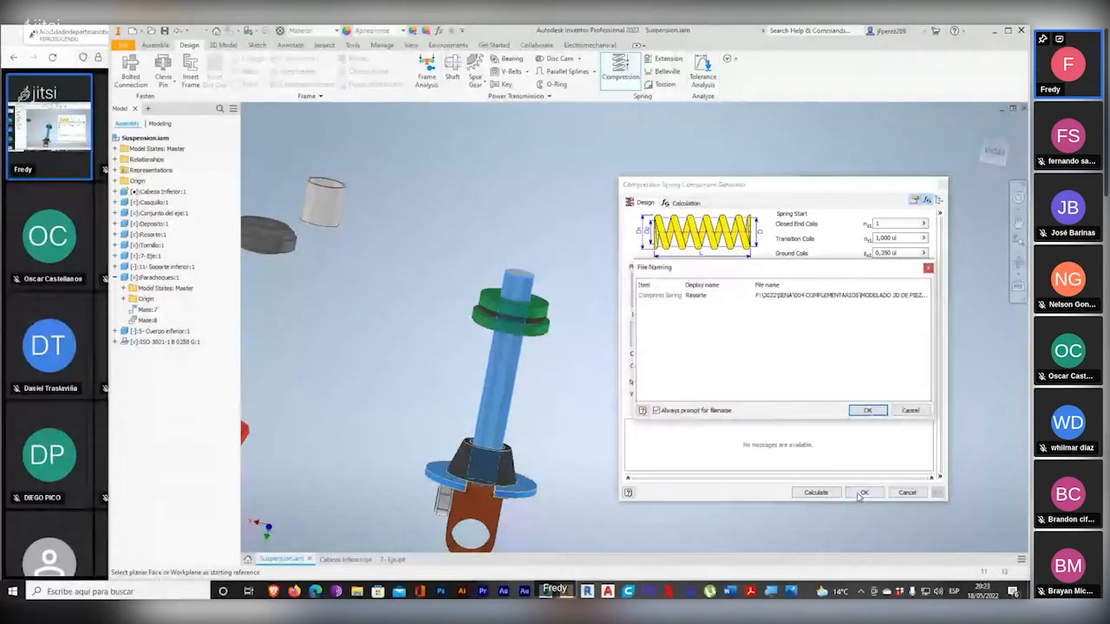
pyautogui.click(867, 410)
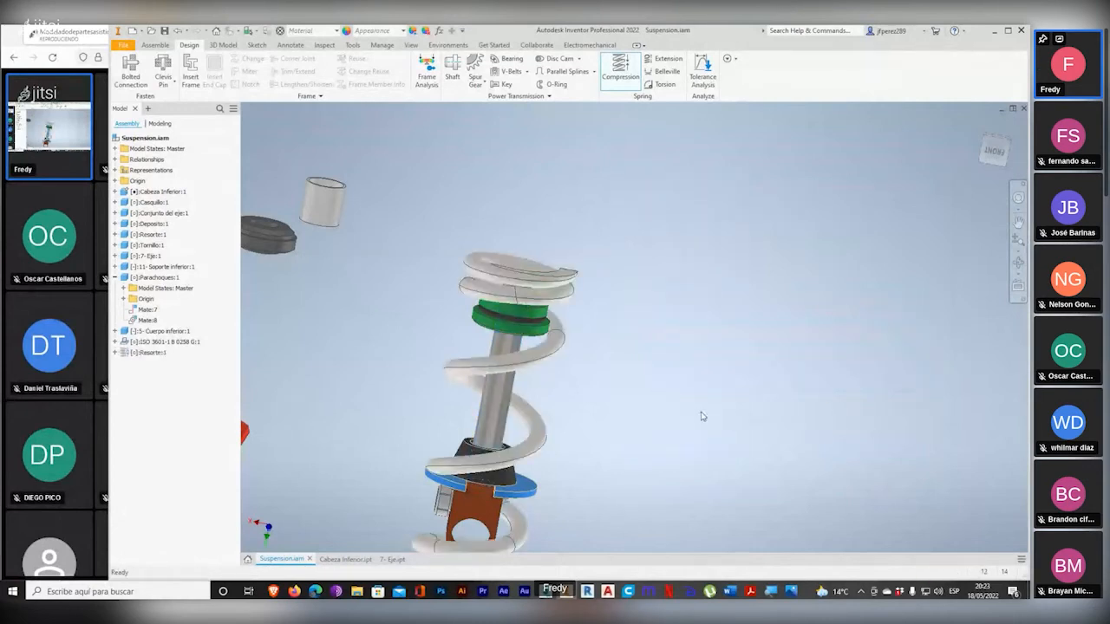
pyautogui.keyDown('shift'); pyautogui.moveTo(588, 461); pyautogui.dragTo(627, 401, button='middle'); pyautogui.keyUp('shift')
# Step: Switch to the Photos viewer and go back from the spring drawing to assembly sheet 1 to examine how the spring is mounted
pyautogui.hotkey('alt', 'Tab')
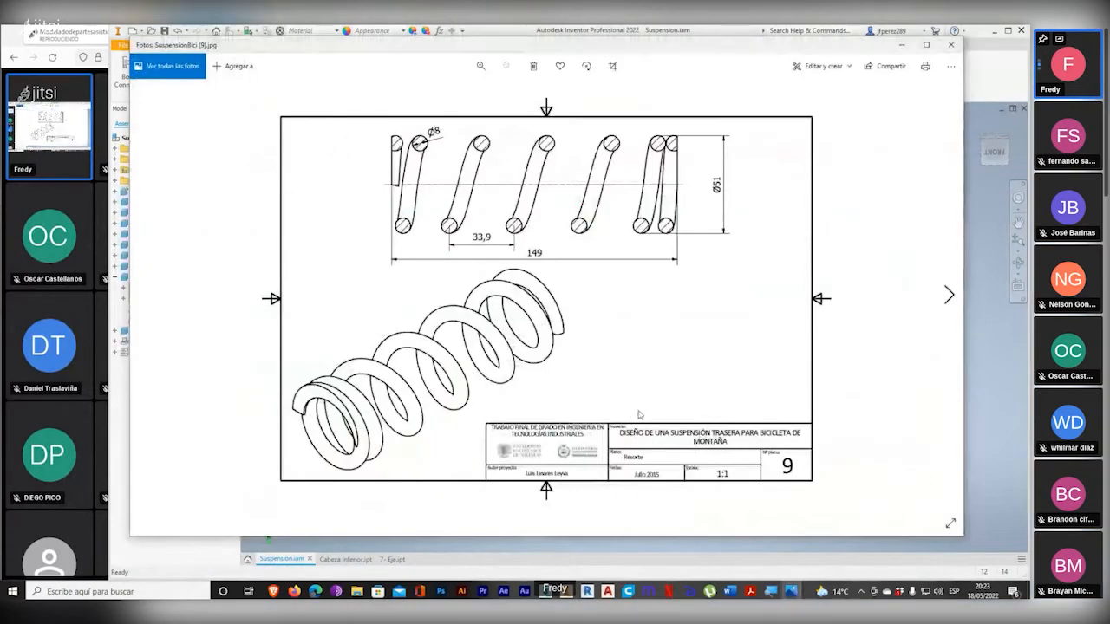
pyautogui.click(157, 308)
pyautogui.click(157, 308)
pyautogui.click(157, 308)
pyautogui.click(157, 308)
pyautogui.click(157, 308)
pyautogui.click(157, 307)
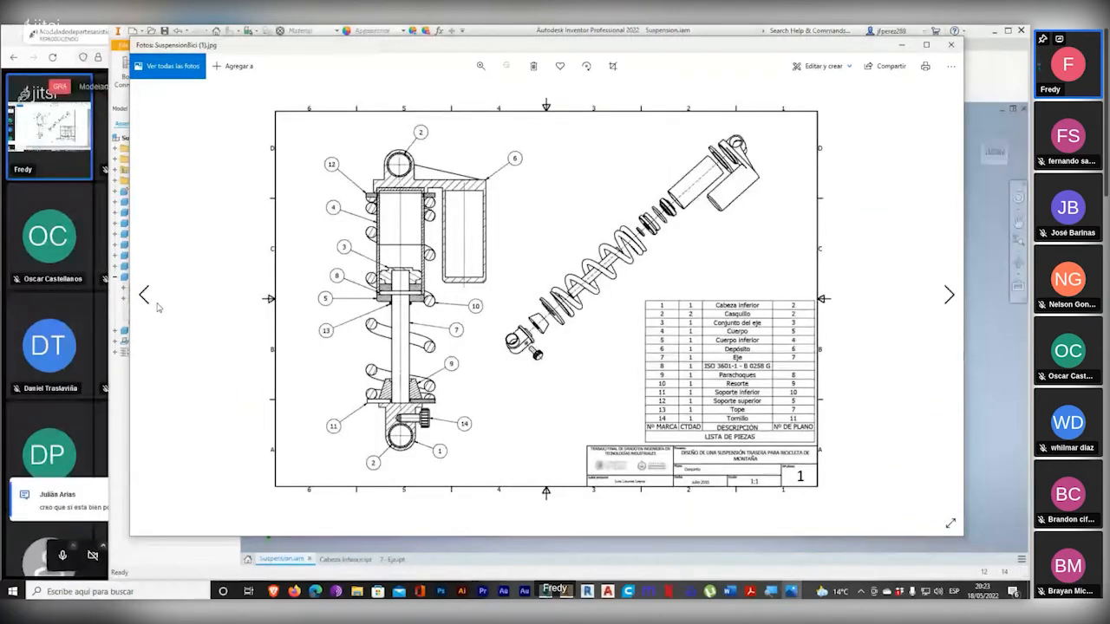
pyautogui.hotkey('ctrl', '1')
pyautogui.scroll(1, 407, 258)
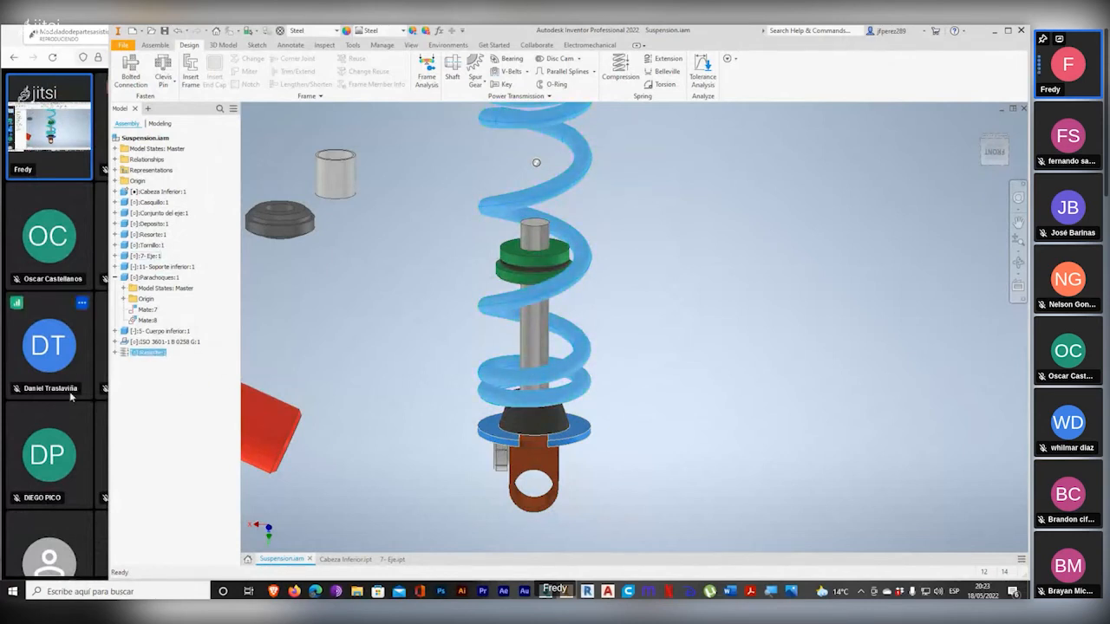
# Step: Switch to the Jitsi meeting, read the latest chat messages and close the chat
pyautogui.click(15, 559)
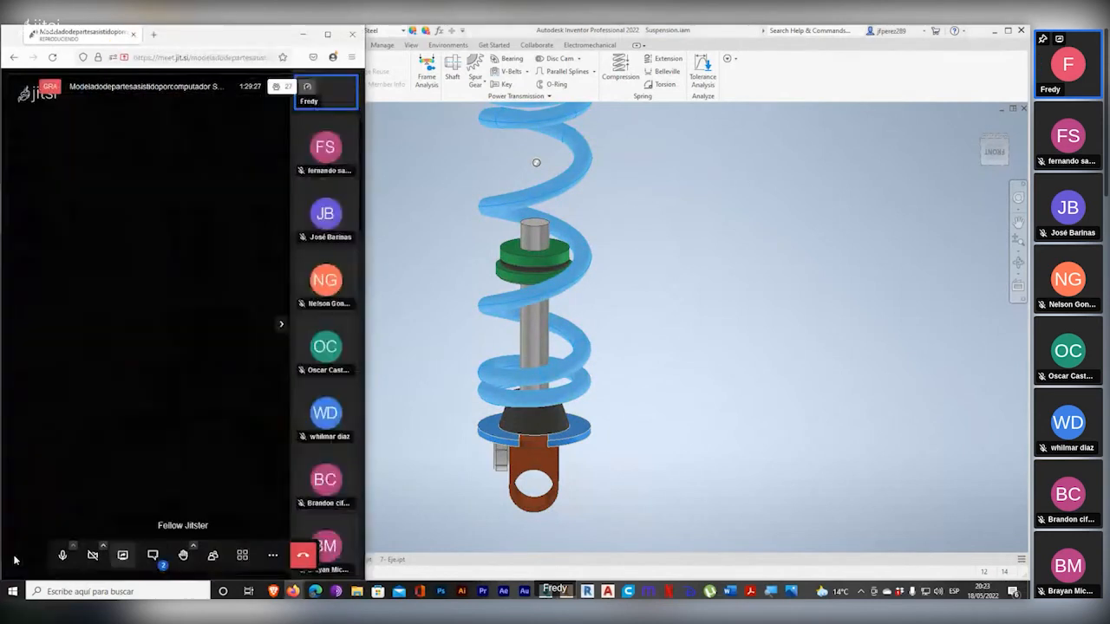
pyautogui.click(154, 556)
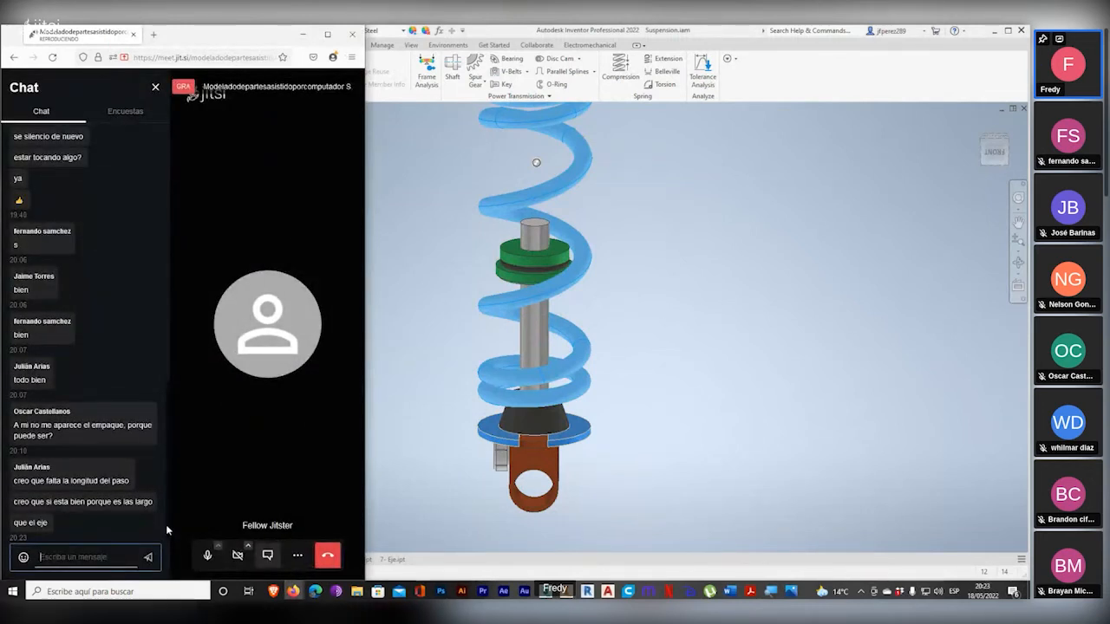
pyautogui.click(268, 556)
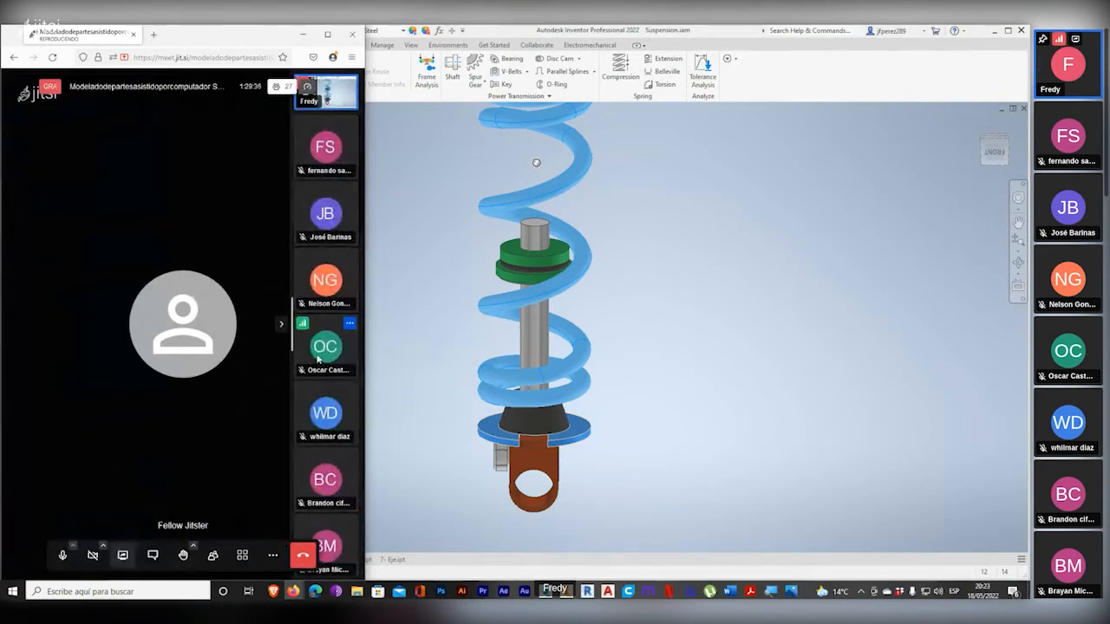
# Step: Return to Inventor and compare the generated spring on the shaft with the separately modelled spring part
pyautogui.click(670, 397)
pyautogui.moveTo(585, 388); pyautogui.dragTo(655, 419)
pyautogui.keyDown('shift'); pyautogui.moveTo(636, 446); pyautogui.dragTo(745, 475, button='middle'); pyautogui.keyUp('shift')
pyautogui.scroll(-3, 629, 223)
pyautogui.scroll(3, 666, 295)
pyautogui.scroll(4, 486, 451)
pyautogui.scroll(-8, 409, 456)
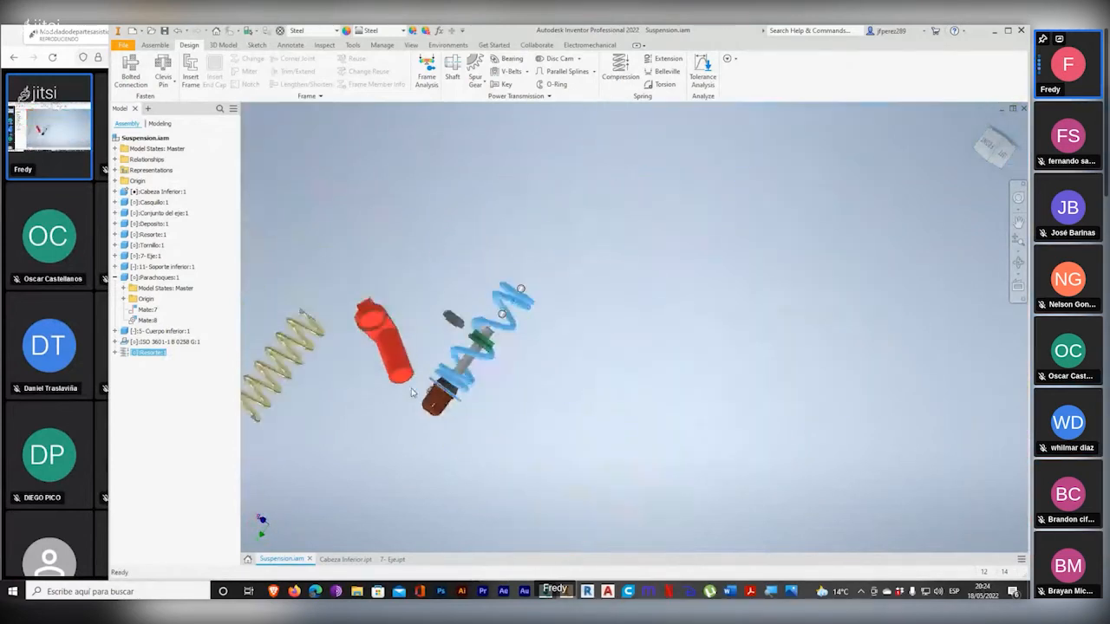
pyautogui.click(421, 369)
pyautogui.scroll(5, 420, 365)
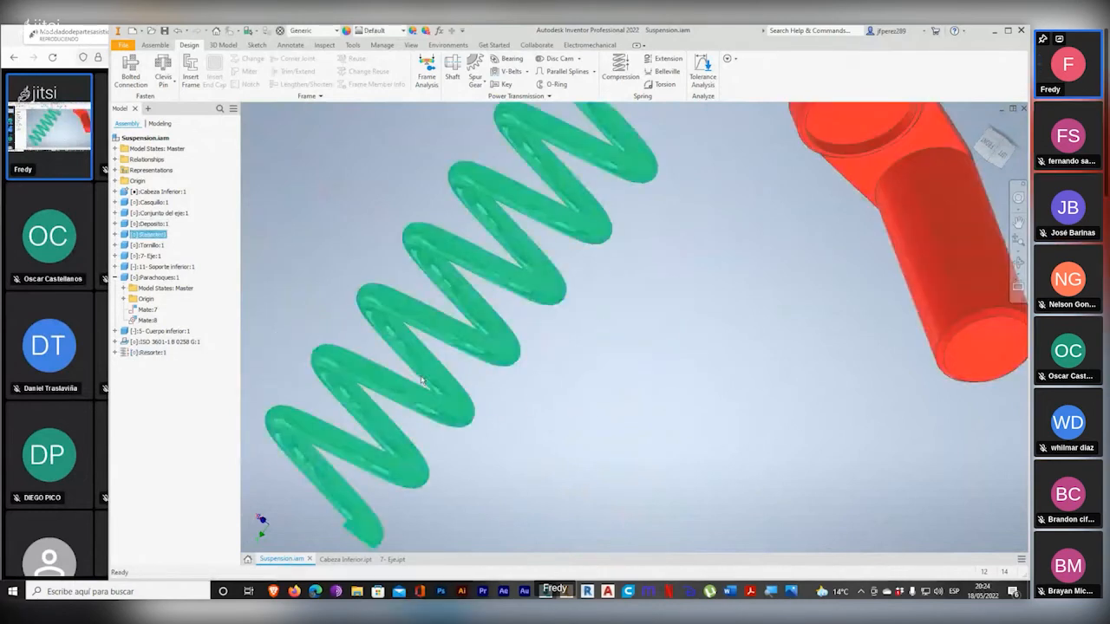
pyautogui.scroll(-5, 596, 390)
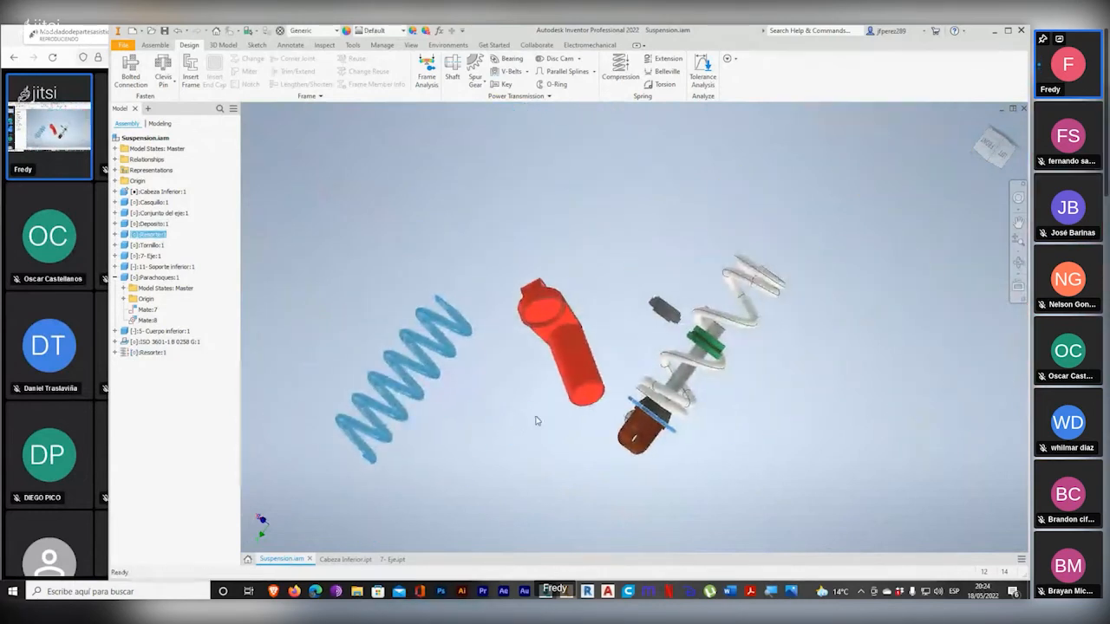
pyautogui.scroll(4, 473, 347)
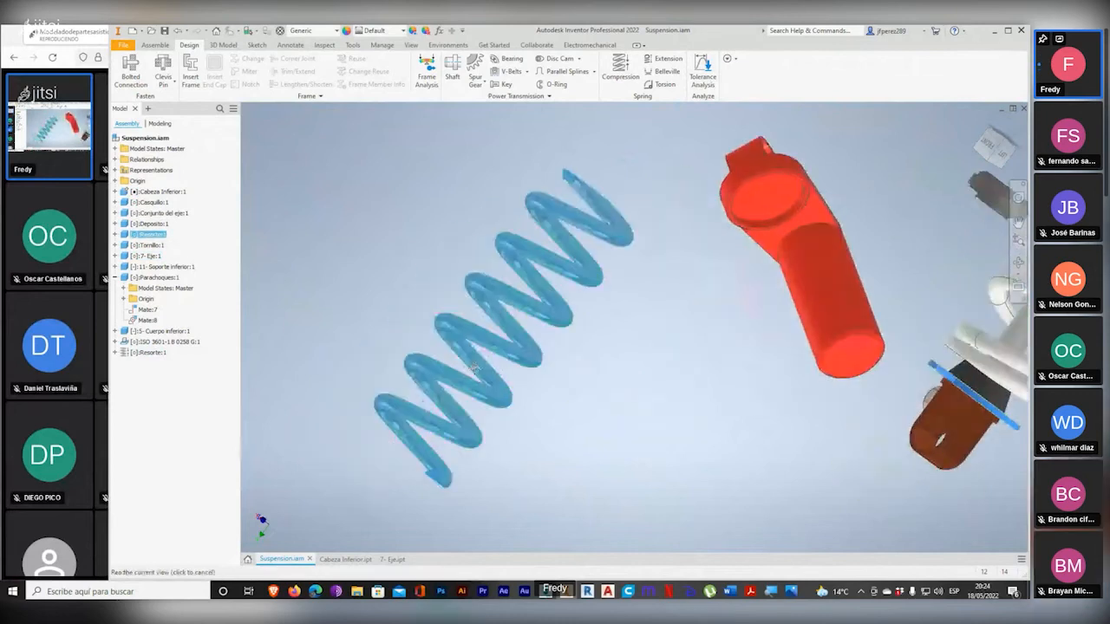
# Step: Start a mate constraint with 0,000 mm offset and choose the shaft's axis as the first selection
pyautogui.click(155, 46)
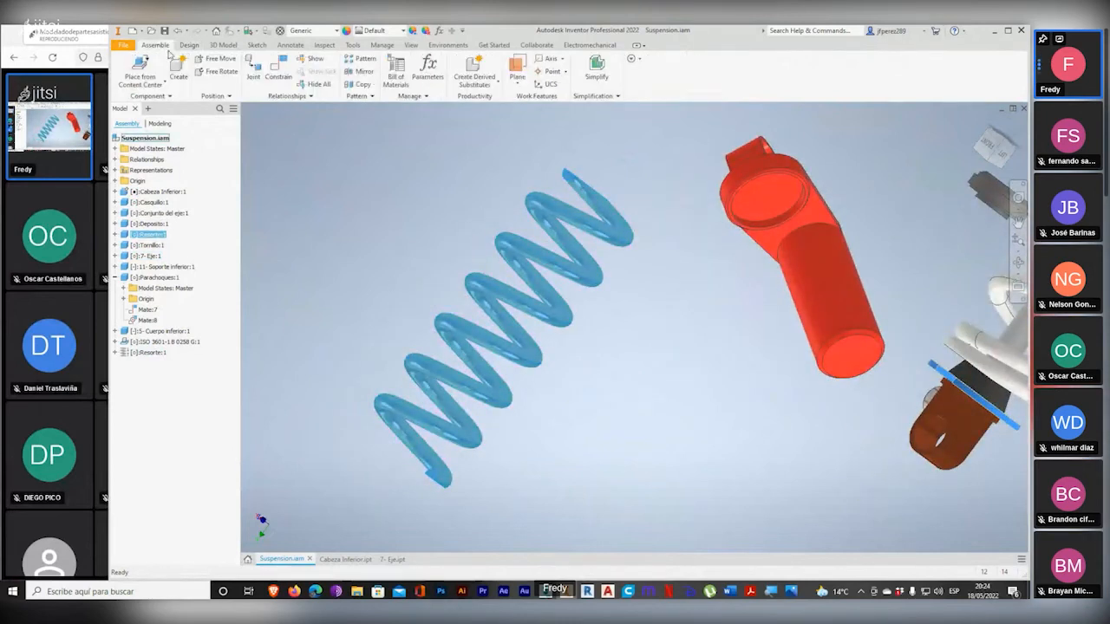
pyautogui.click(278, 69)
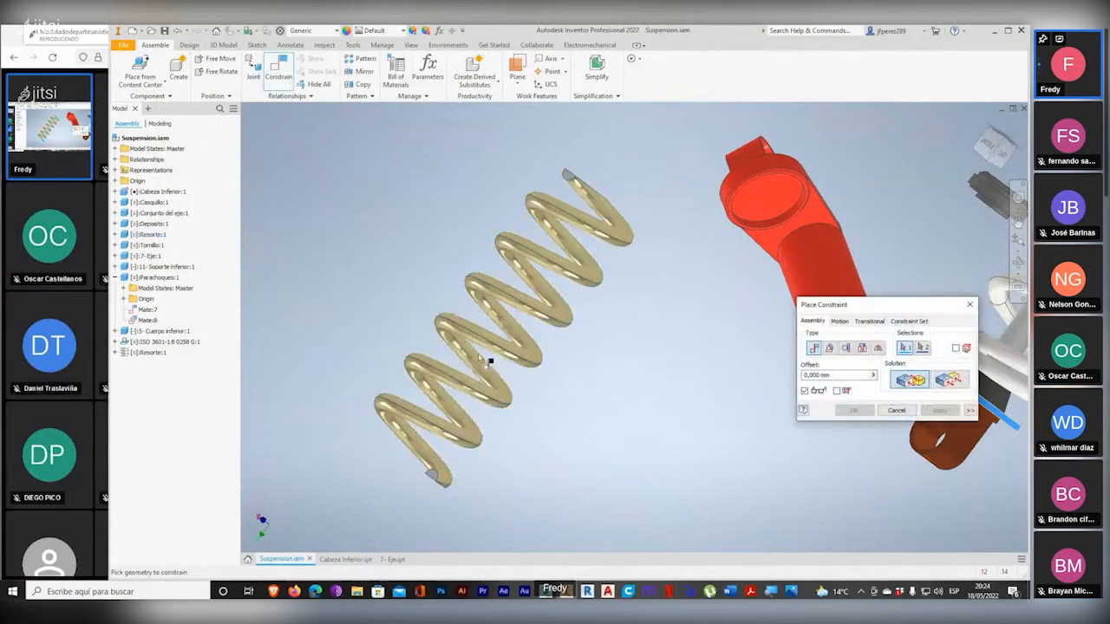
pyautogui.moveTo(468, 357); pyautogui.dragTo(372, 332, button='middle')
pyautogui.moveTo(807, 262); pyautogui.dragTo(556, 371, button='middle')
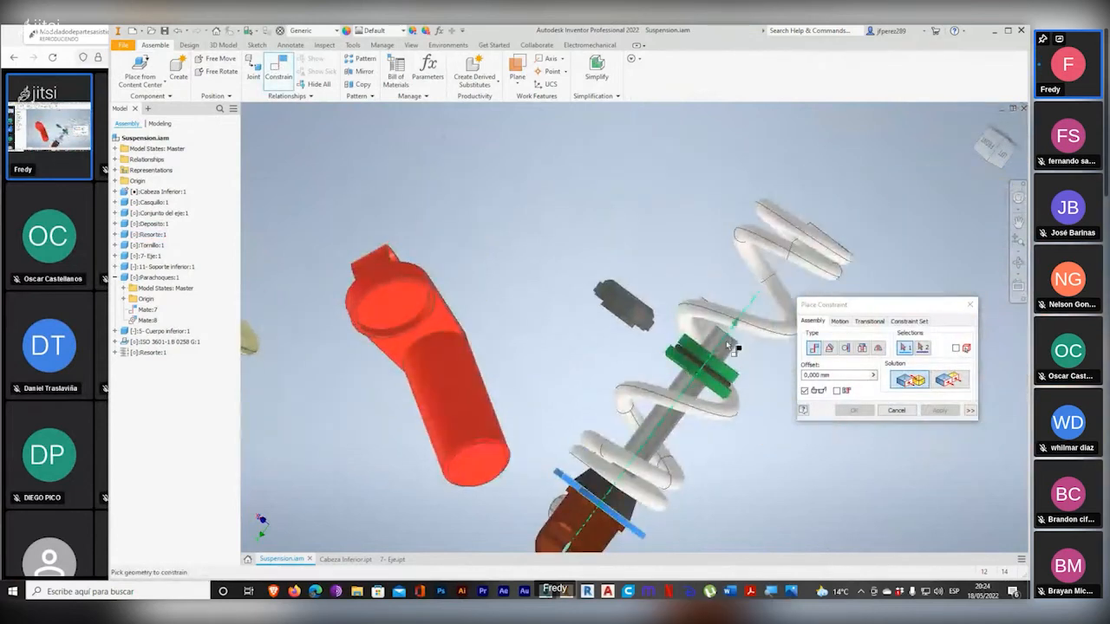
pyautogui.moveTo(523, 408); pyautogui.dragTo(732, 400, button='middle')
pyautogui.moveTo(512, 337); pyautogui.dragTo(607, 323, button='middle')
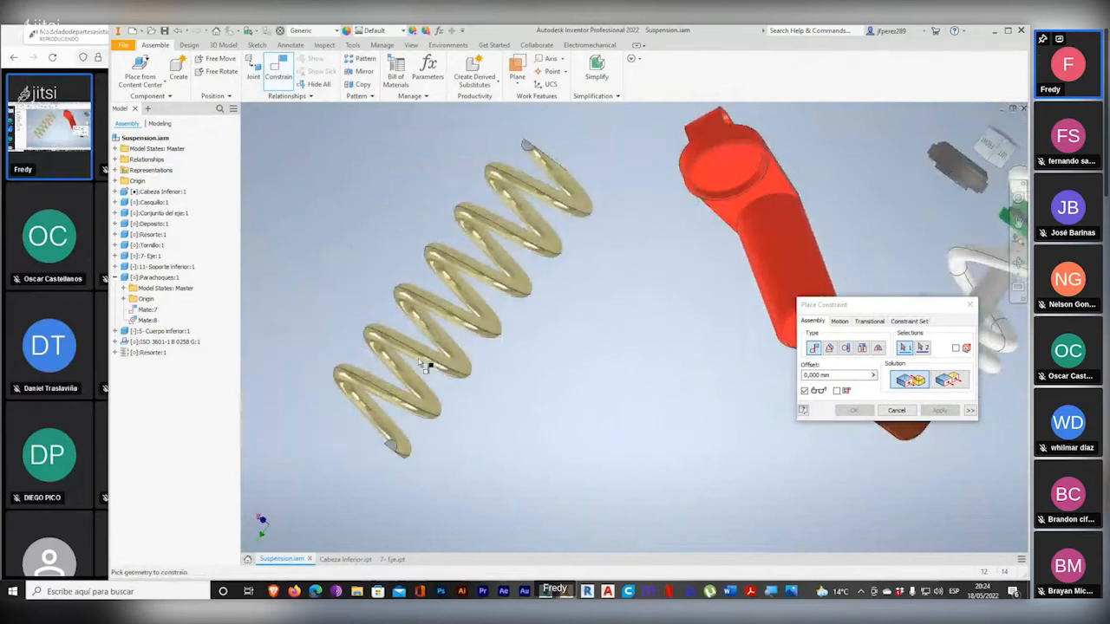
pyautogui.moveTo(708, 325); pyautogui.dragTo(338, 327, button='middle')
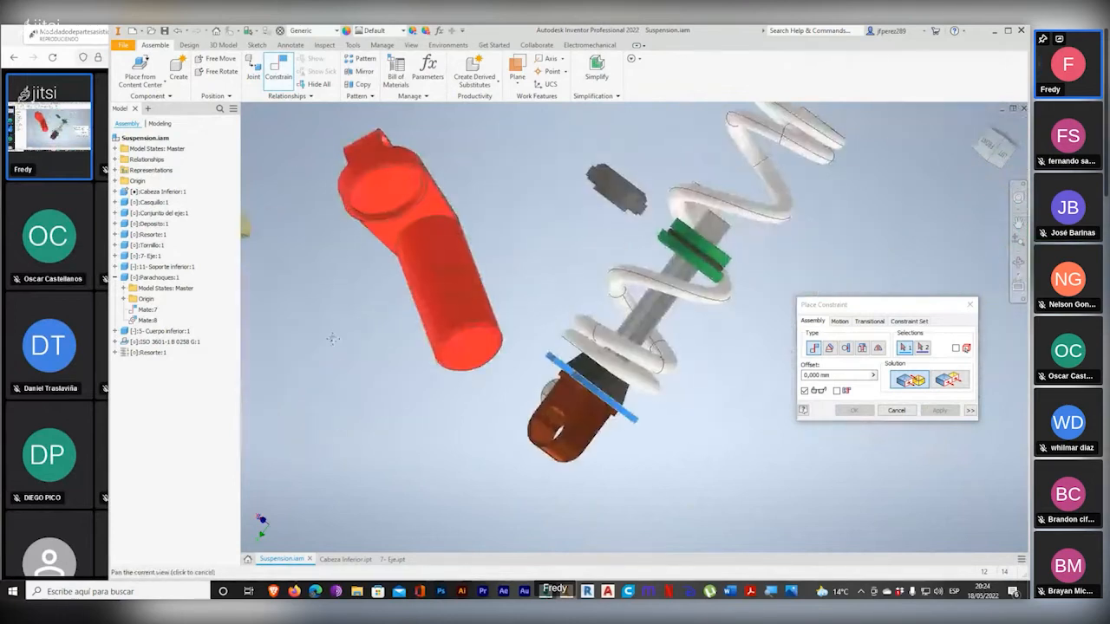
pyautogui.moveTo(431, 352); pyautogui.dragTo(706, 333, button='middle')
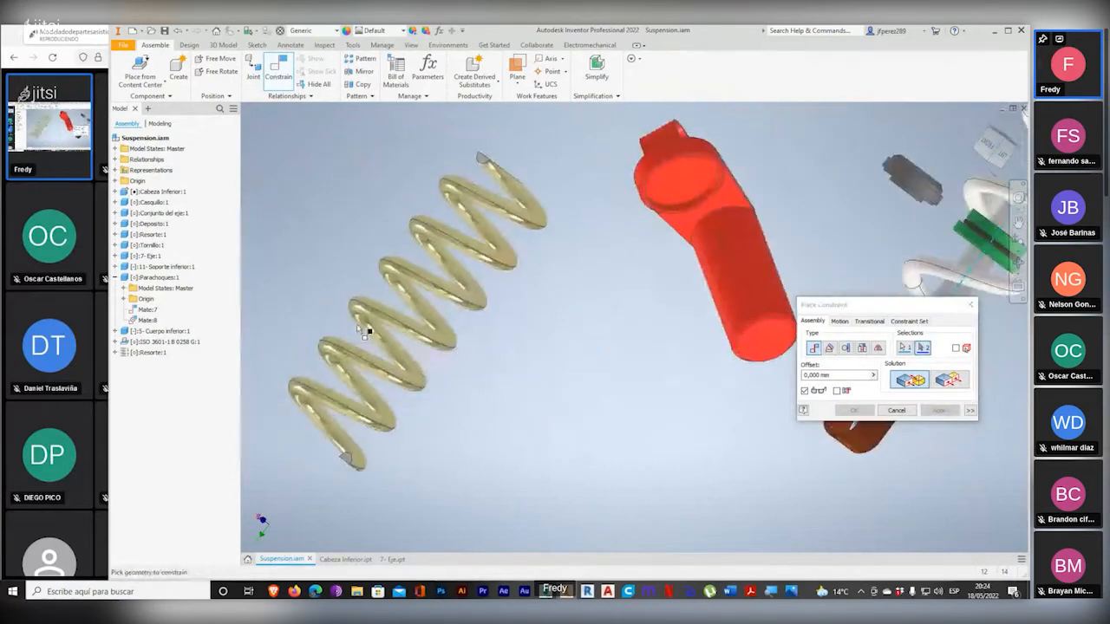
pyautogui.moveTo(364, 329); pyautogui.dragTo(463, 331, button='middle')
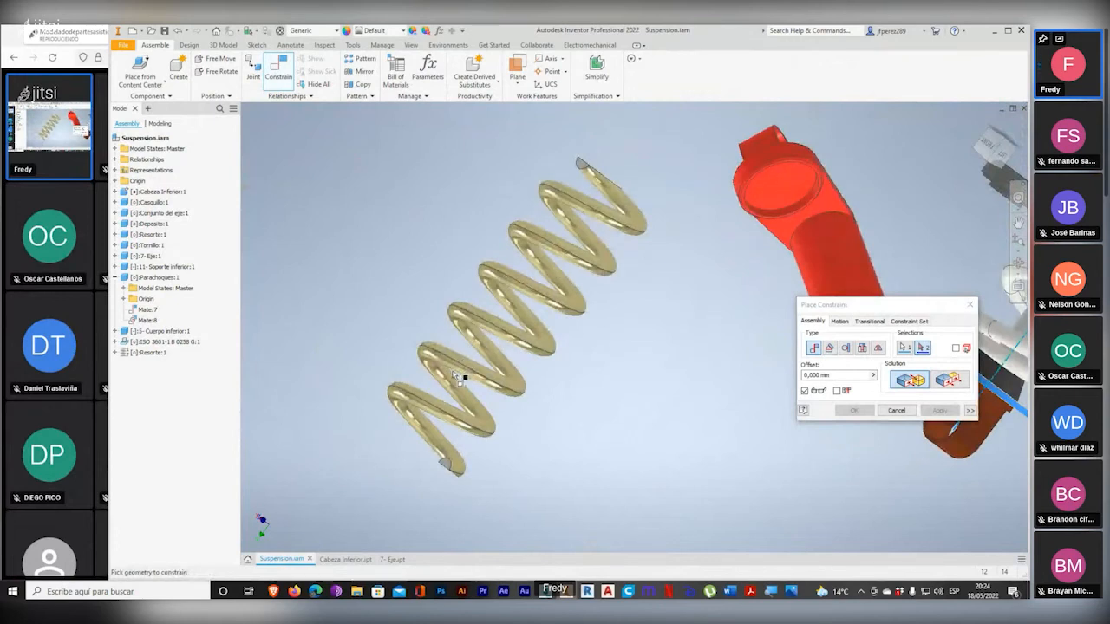
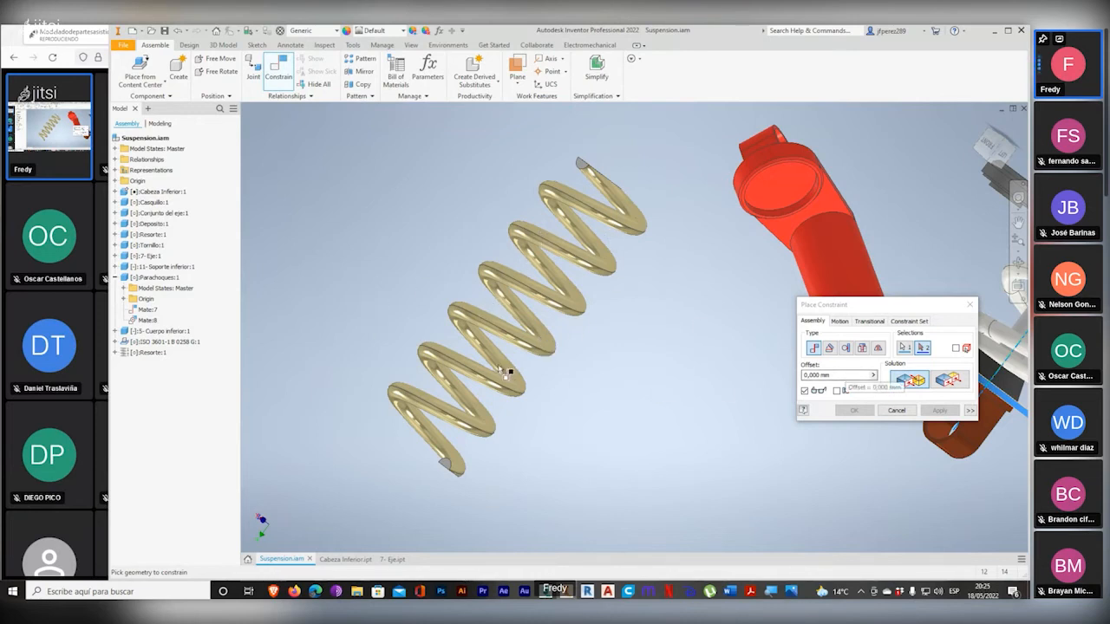
# Step: Mate the Y Axis of the modelled Resorte:1 part to the chosen shaft axis
pyautogui.press('super+plus')
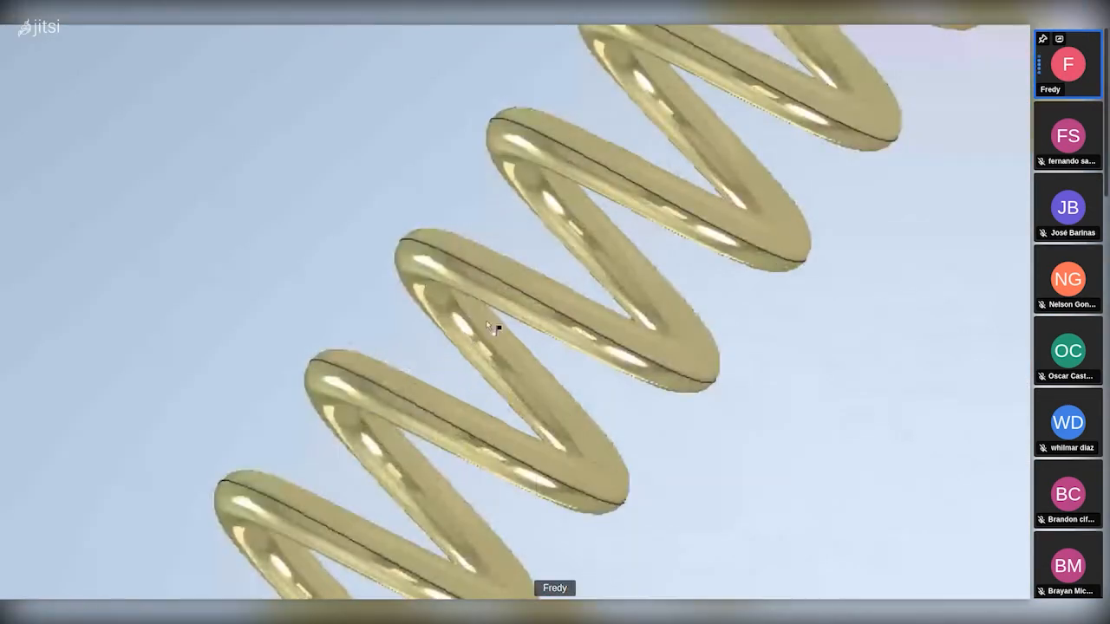
pyautogui.press('super+Escape')
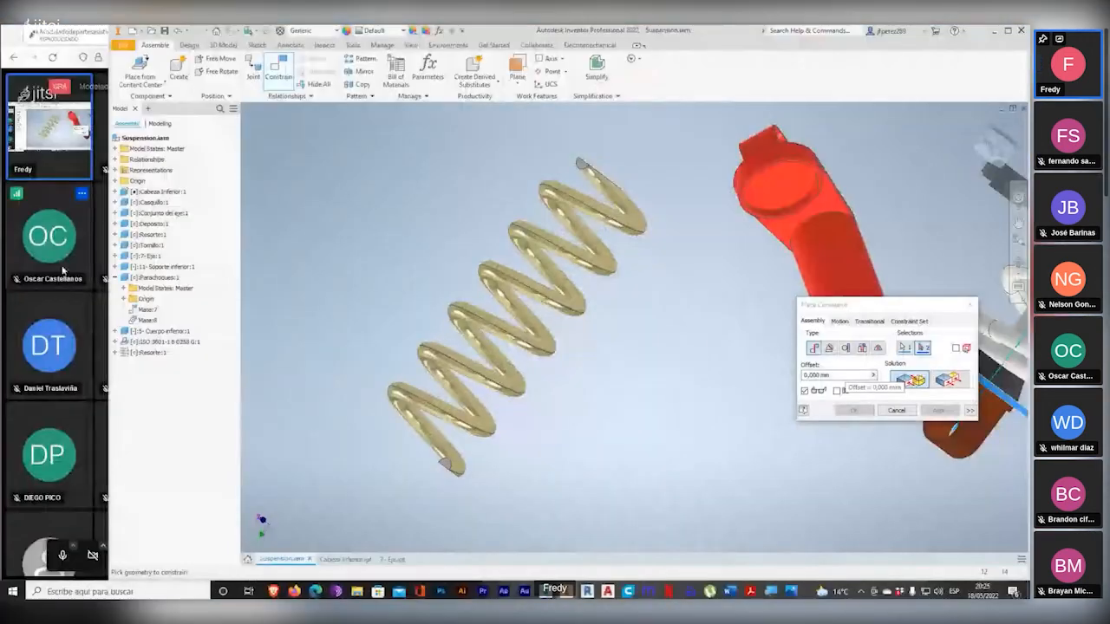
pyautogui.press('super+plus')
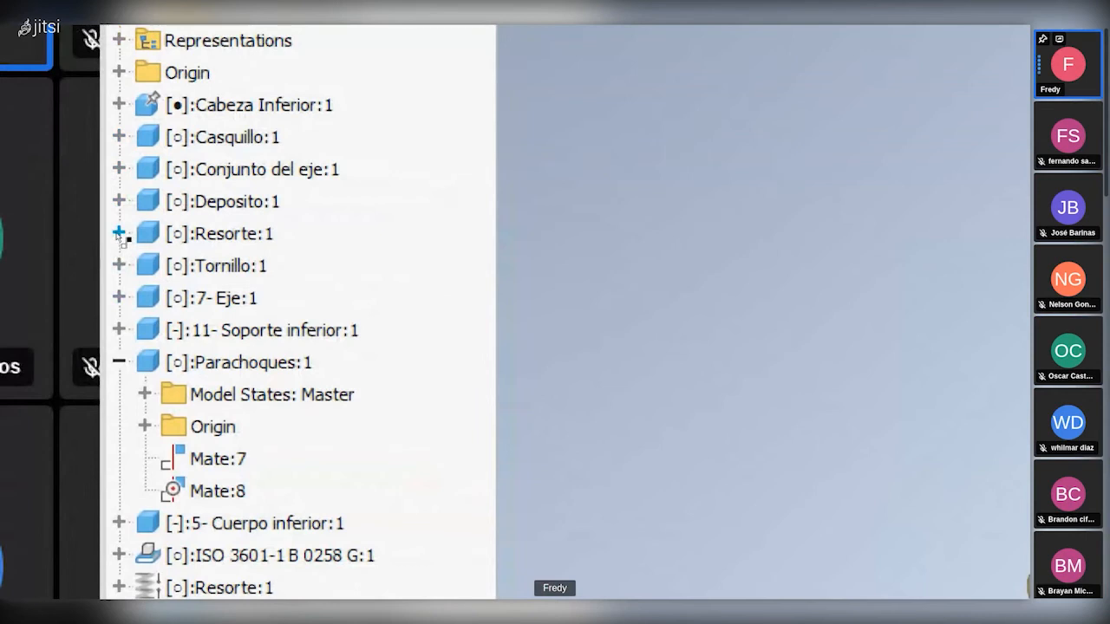
pyautogui.click(119, 233)
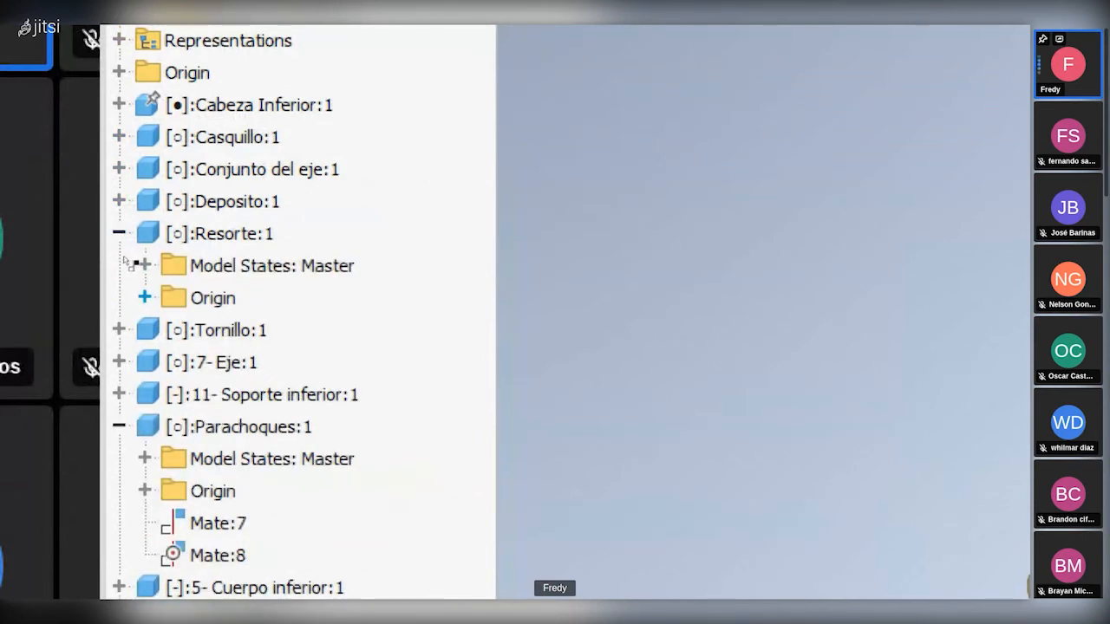
pyautogui.click(144, 297)
pyautogui.scroll(-1, 164, 349)
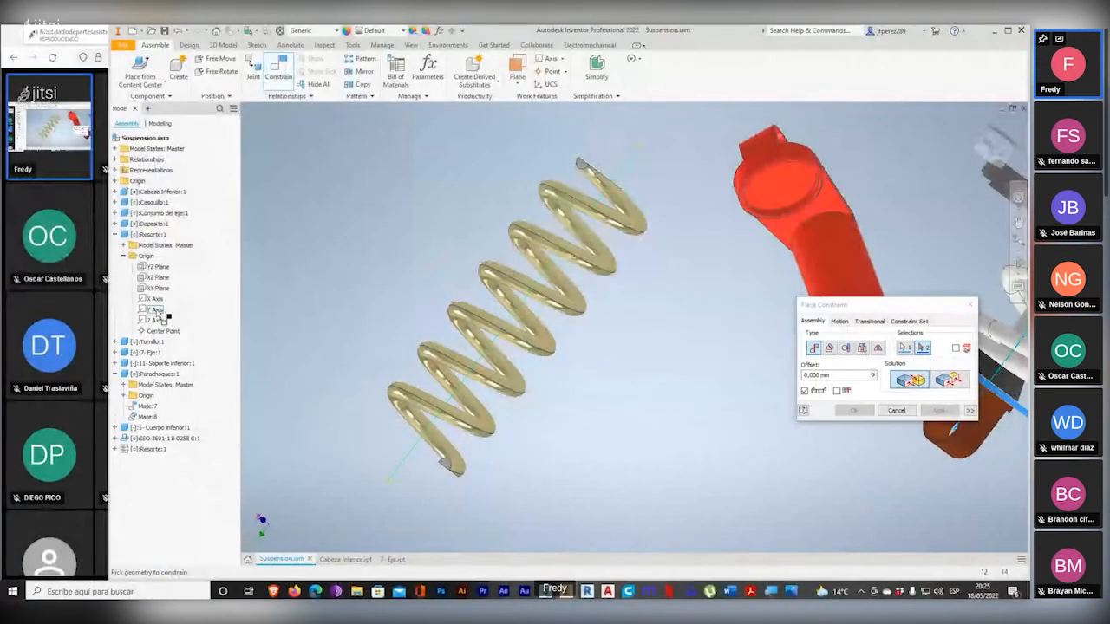
pyautogui.click(155, 309)
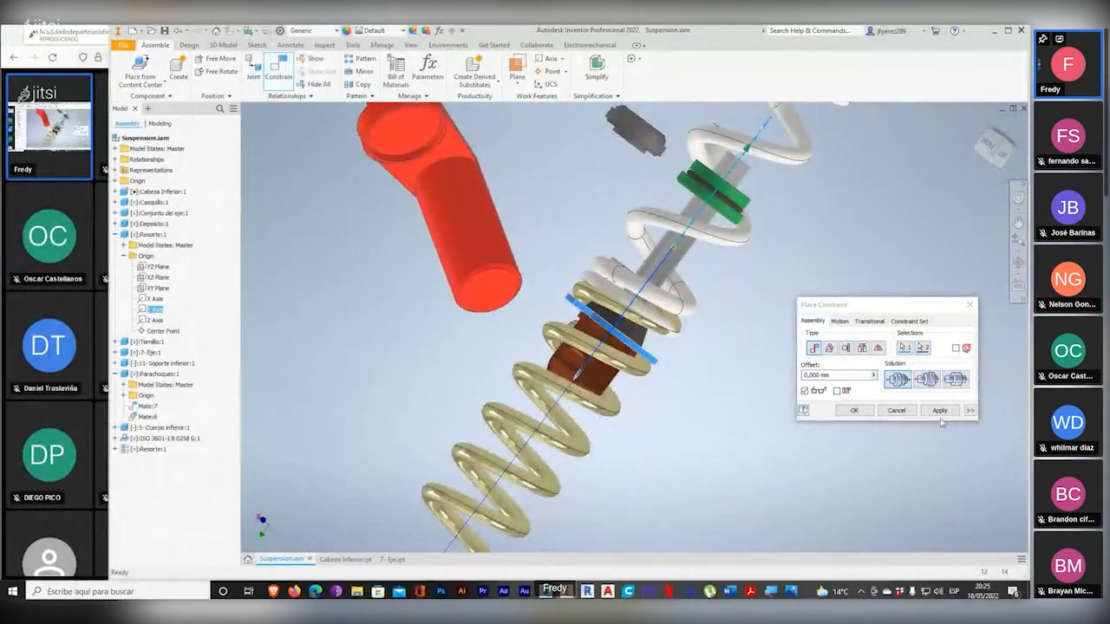
pyautogui.click(854, 410)
# Step: Slide the modelled spring along the shaft's axis to beyond the free end of the generated spring
pyautogui.scroll(3, 590, 436)
pyautogui.scroll(-2, 592, 438)
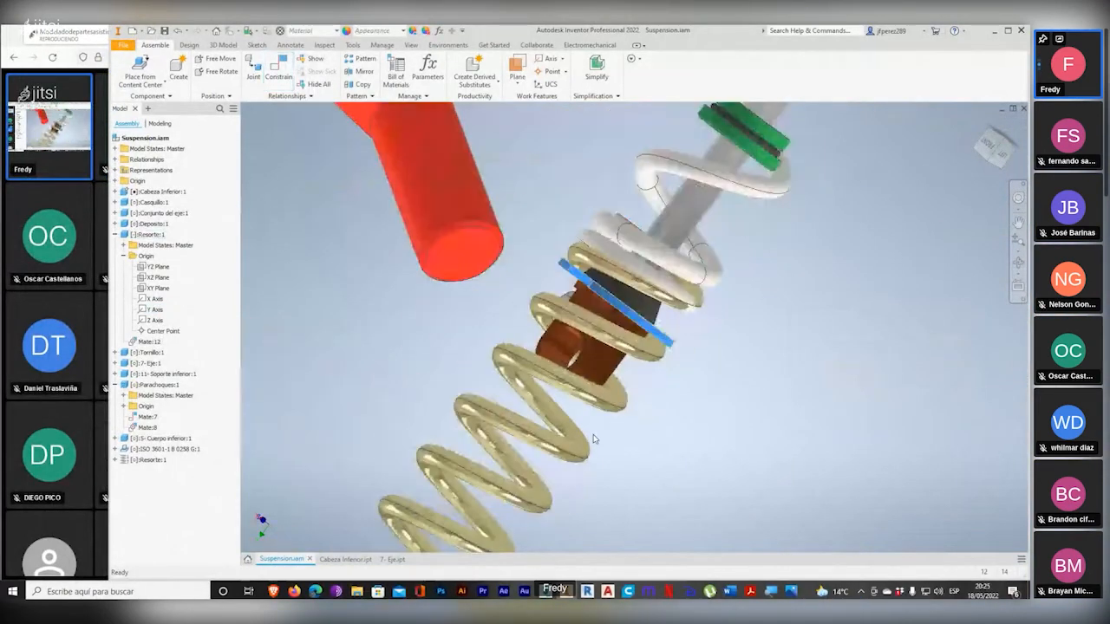
pyautogui.scroll(-4, 593, 439)
pyautogui.moveTo(550, 472); pyautogui.dragTo(735, 274)
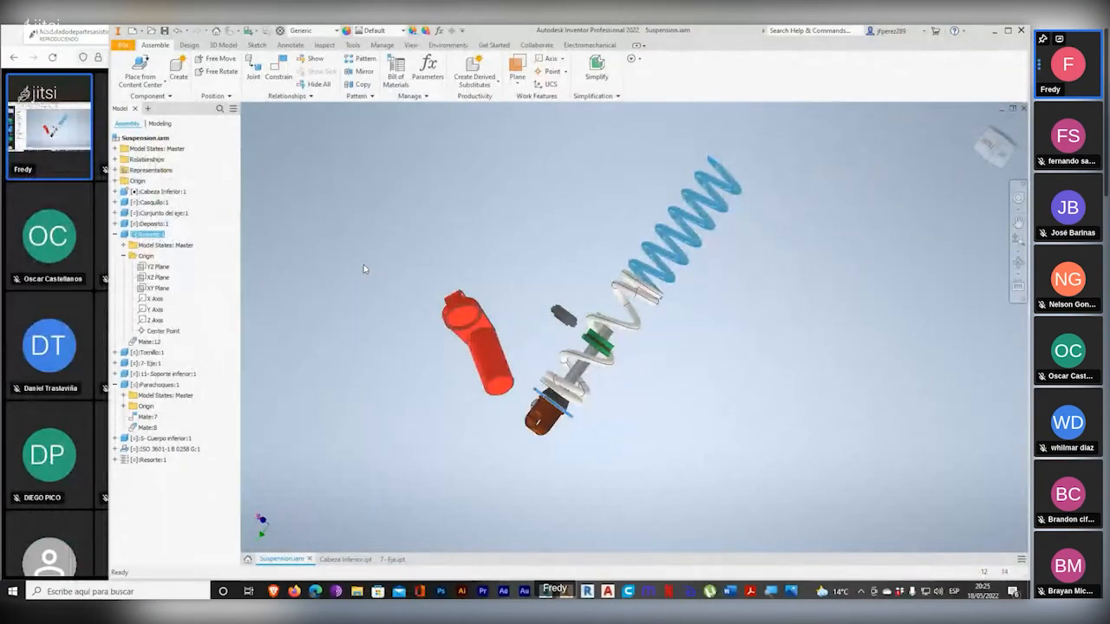
# Step: Collapse the modelled Resorte:1 part in the assembly tree and delete it from the assembly
pyautogui.click(115, 234)
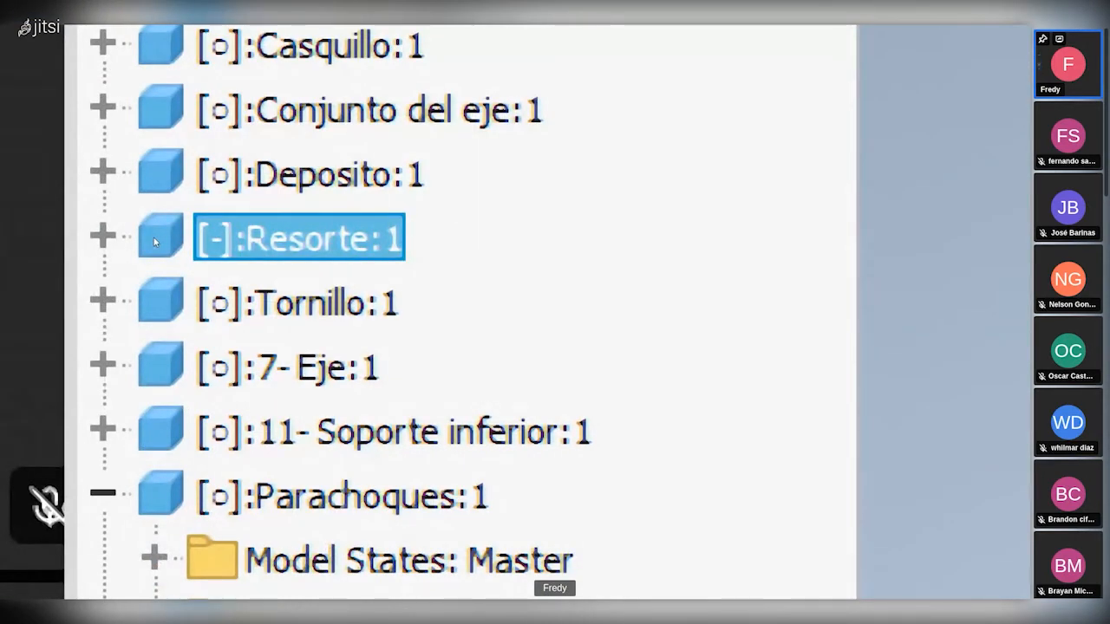
pyautogui.click(109, 237)
pyautogui.click(109, 237)
pyautogui.click(109, 236)
pyautogui.click(110, 235)
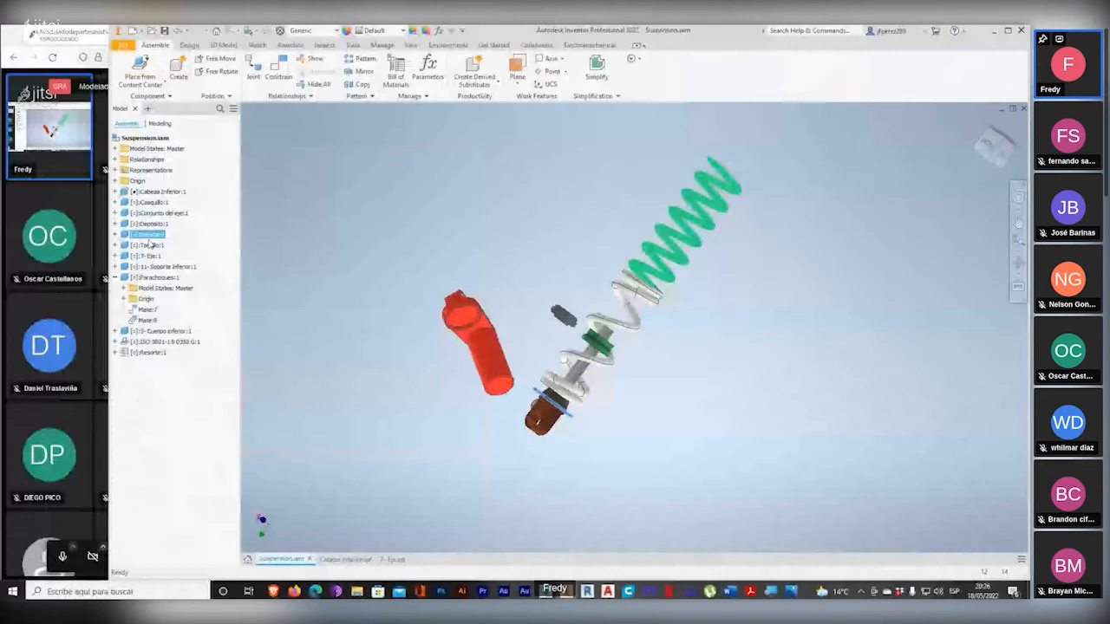
pyautogui.press('Delete')
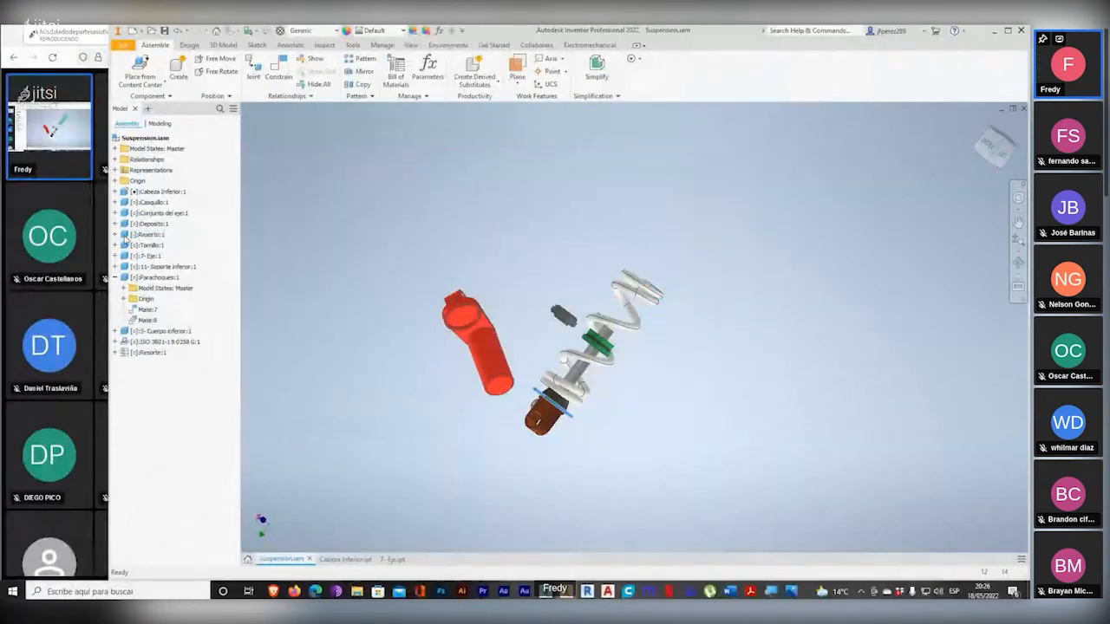
# Step: Move the generated spring Resorte:1 up the assembly tree to between Tornillo:1 and 7- Eje:1
pyautogui.click(142, 343)
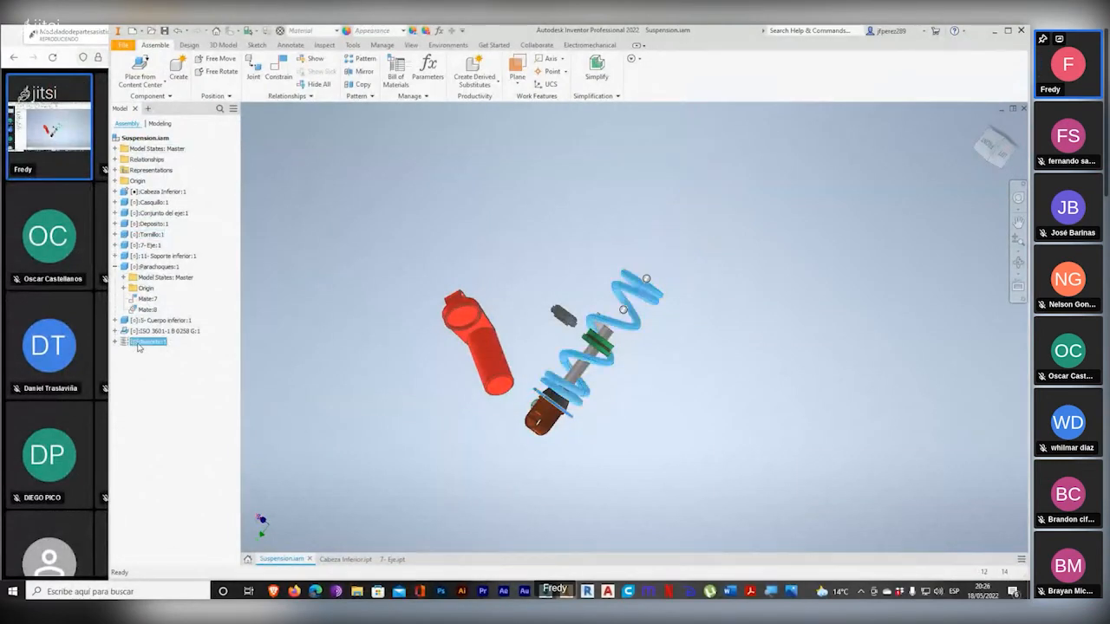
pyautogui.moveTo(125, 347); pyautogui.dragTo(140, 265)
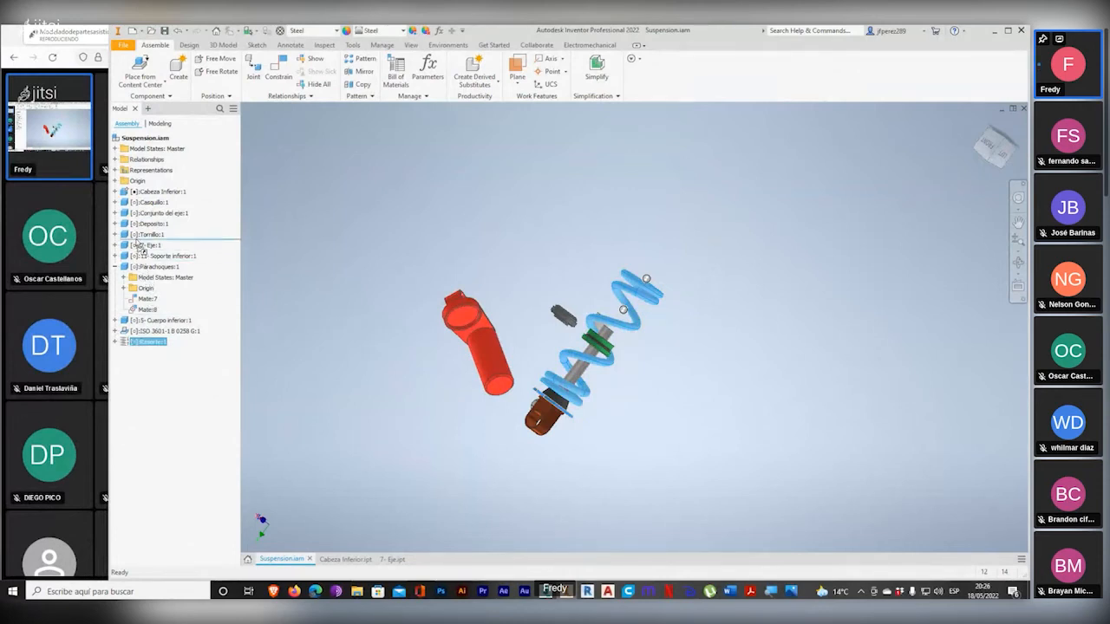
pyautogui.moveTo(139, 247); pyautogui.dragTo(140, 245)
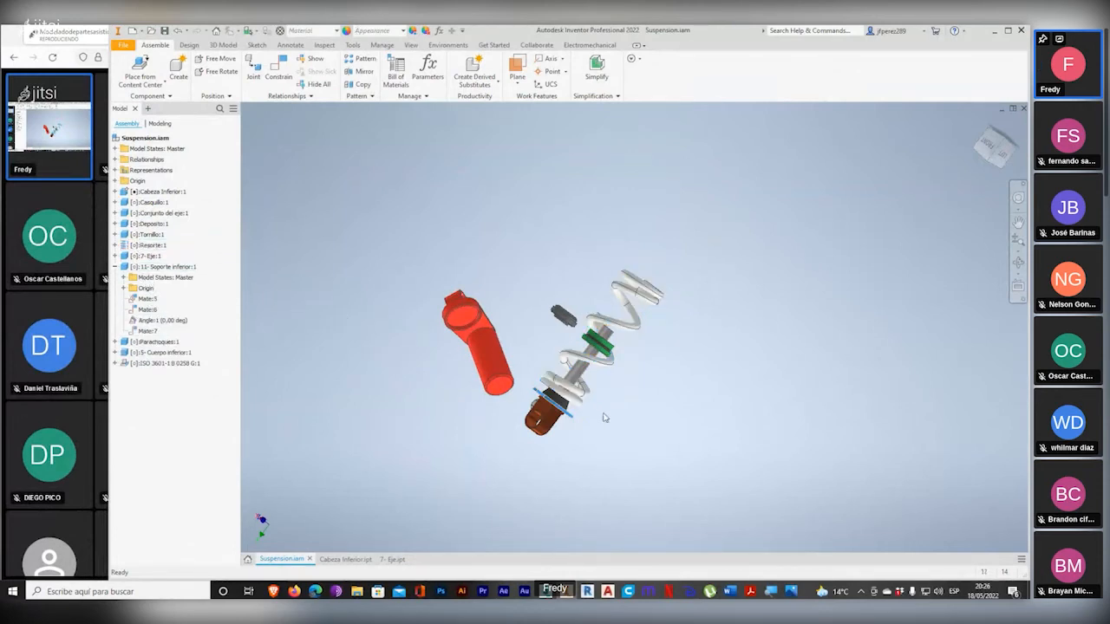
pyautogui.scroll(5, 607, 420)
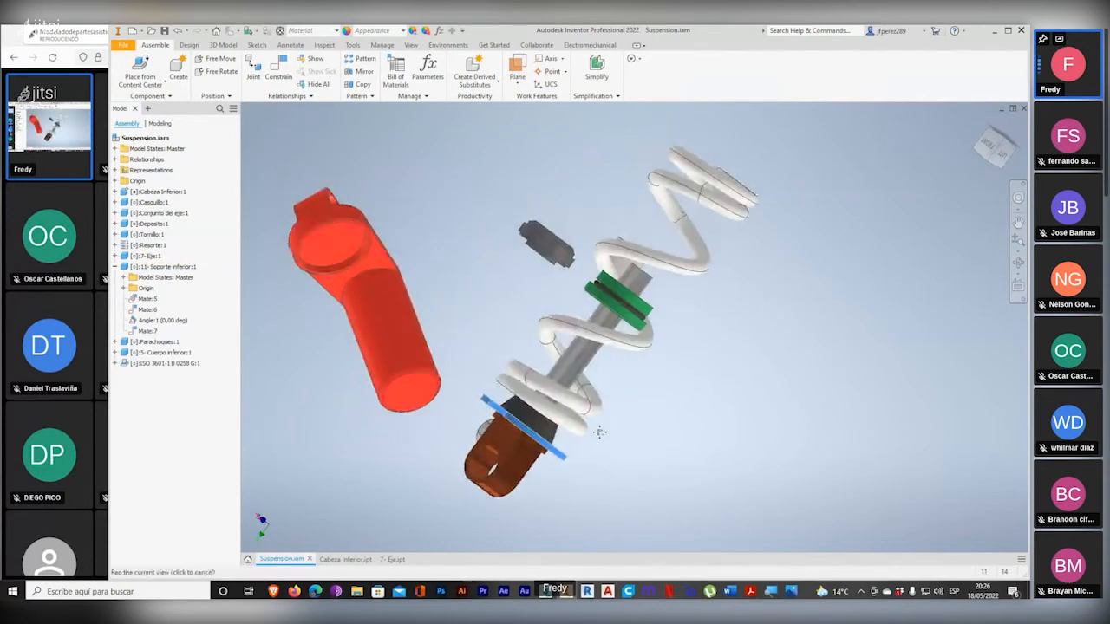
pyautogui.keyDown('shift'); pyautogui.moveTo(644, 464); pyautogui.dragTo(565, 444, button='middle'); pyautogui.keyUp('shift')
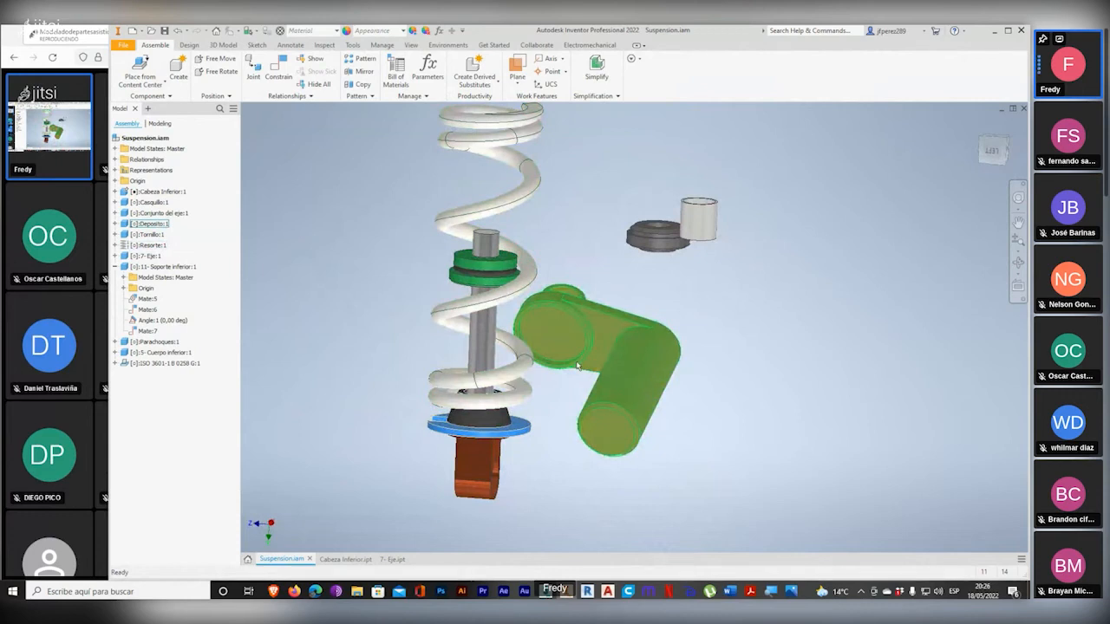
pyautogui.moveTo(688, 312); pyautogui.dragTo(723, 302, button='middle')
pyautogui.scroll(-3, 684, 379)
pyautogui.scroll(4, 684, 379)
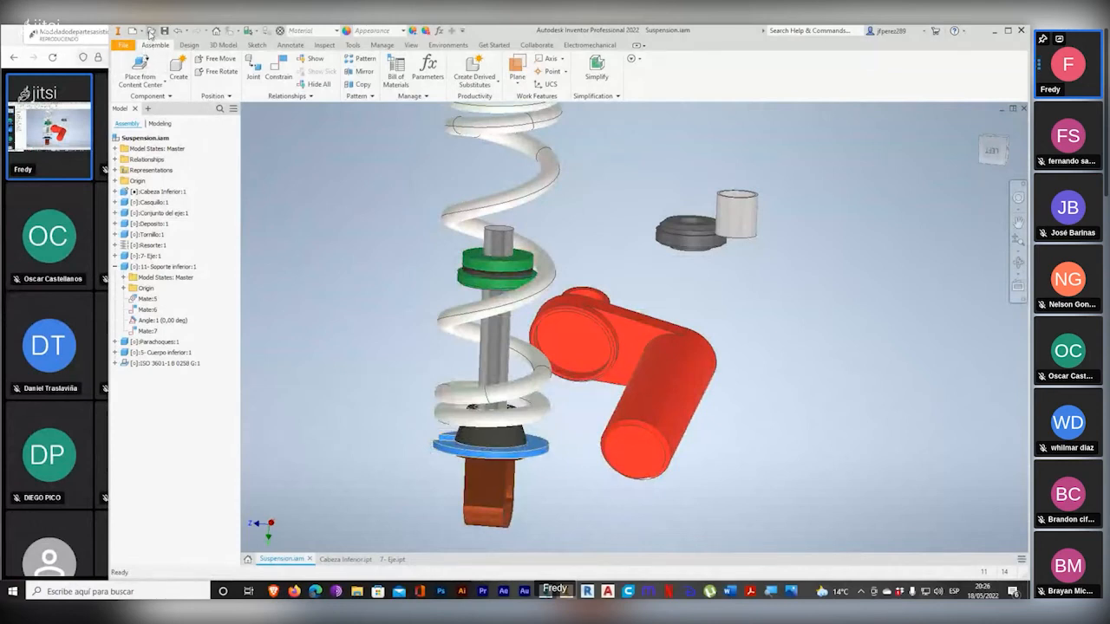
# Step: Start opening a file and go up two folder levels, then into the folder 16. CREACIÓN DE ENSAMBLAJES
pyautogui.click(151, 32)
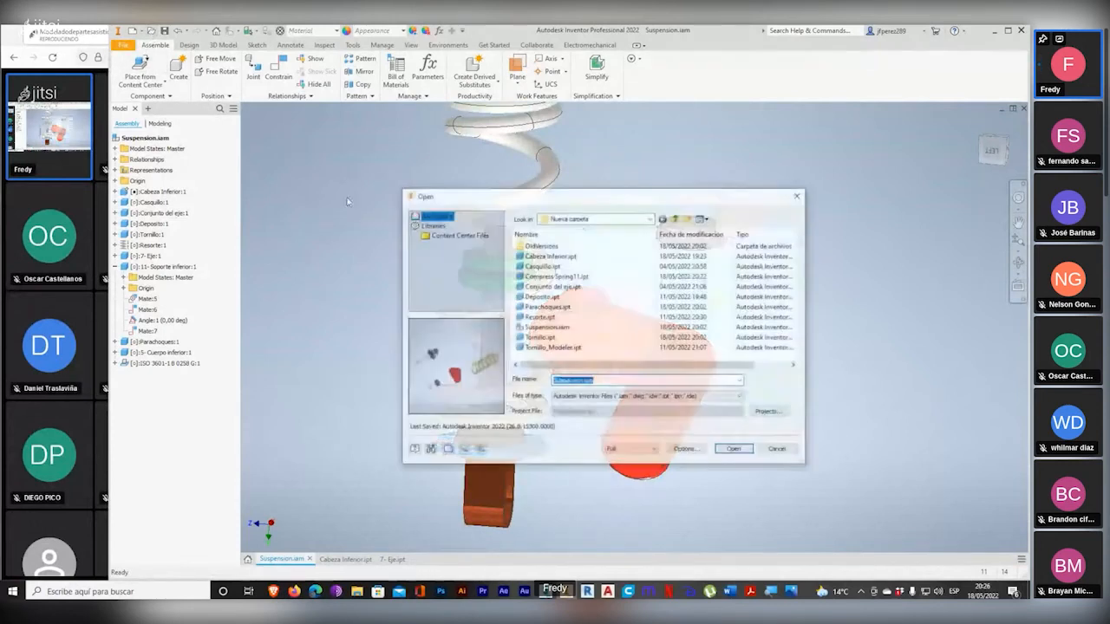
pyautogui.click(677, 220)
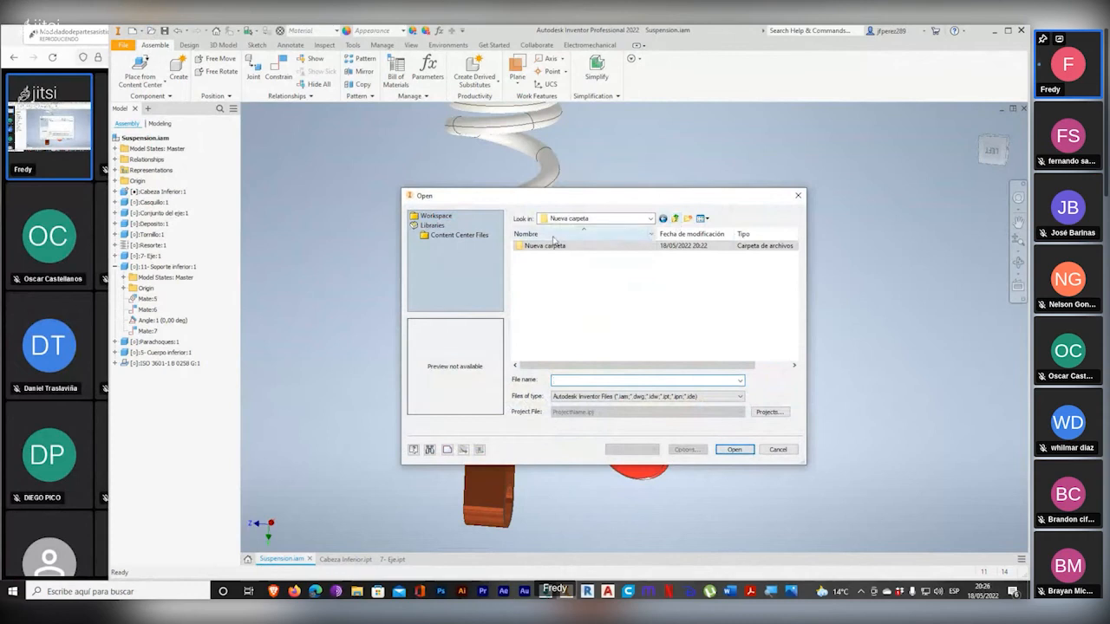
pyautogui.click(677, 219)
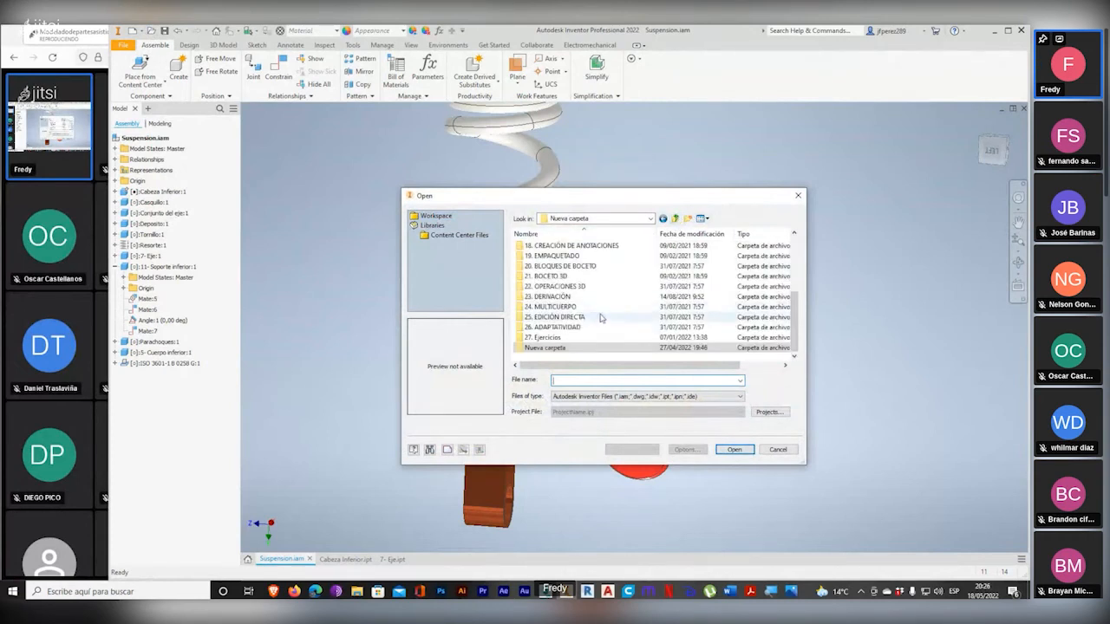
pyautogui.scroll(1, 607, 312)
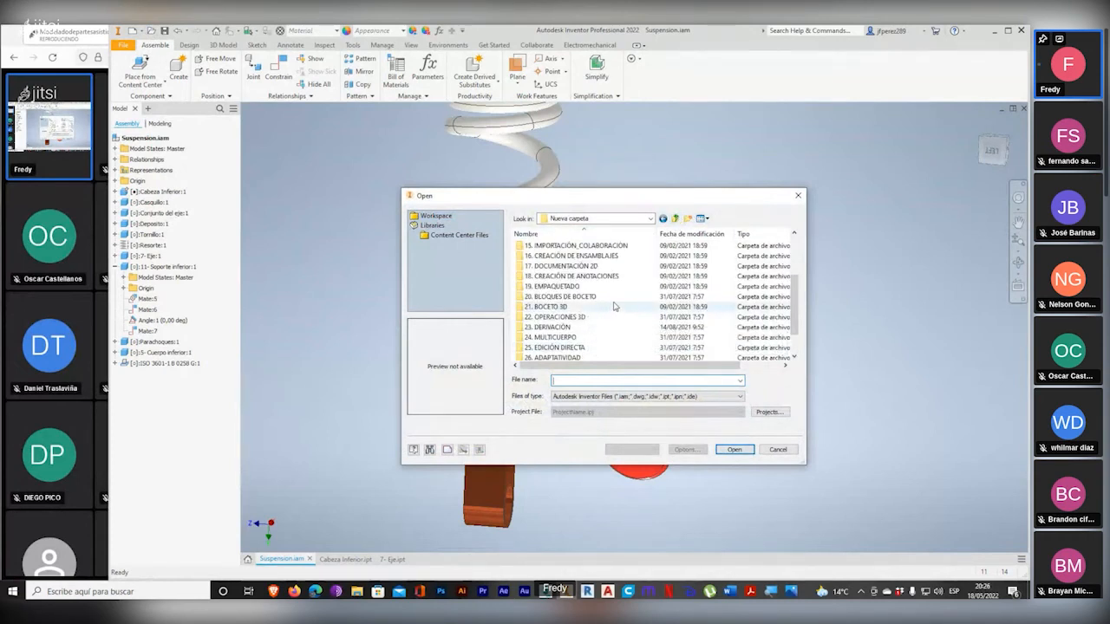
pyautogui.scroll(-1, 614, 306)
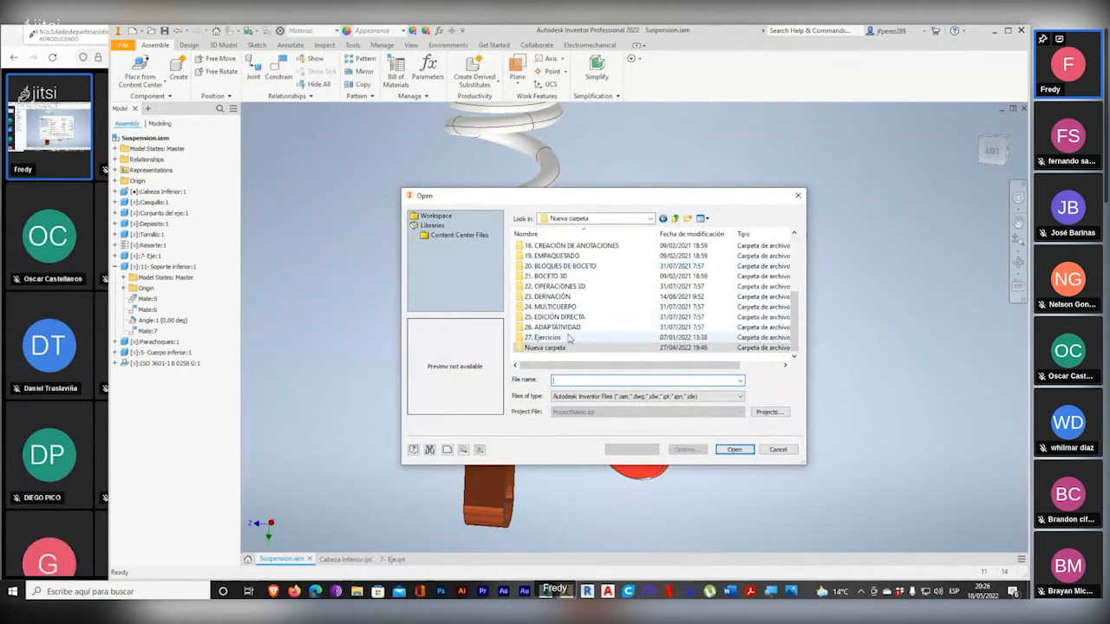
pyautogui.scroll(1, 572, 330)
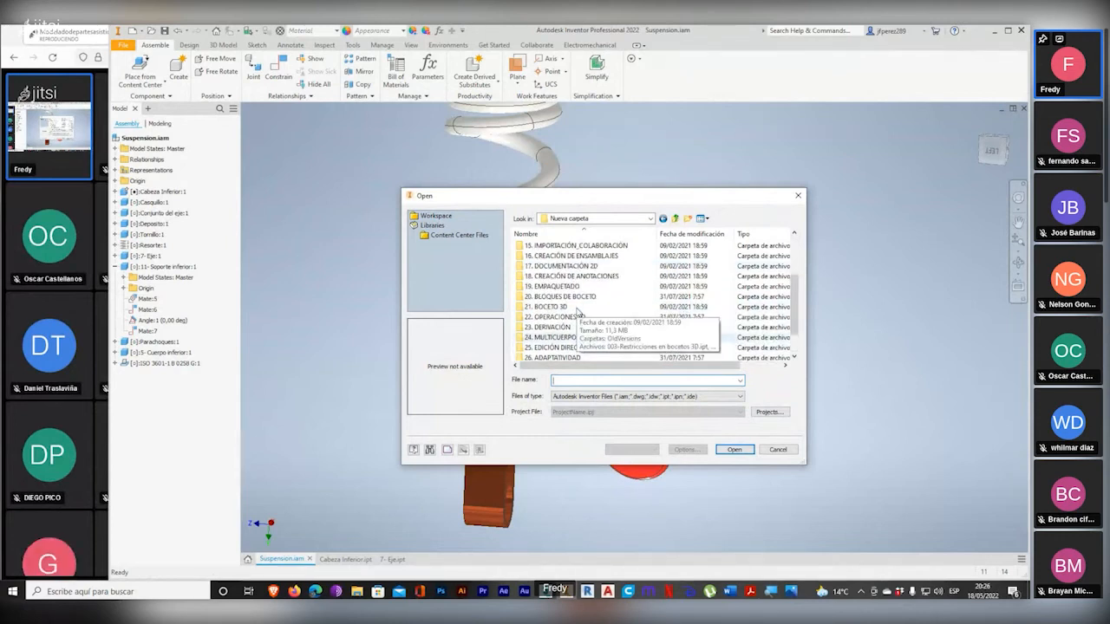
pyautogui.doubleClick(593, 256)
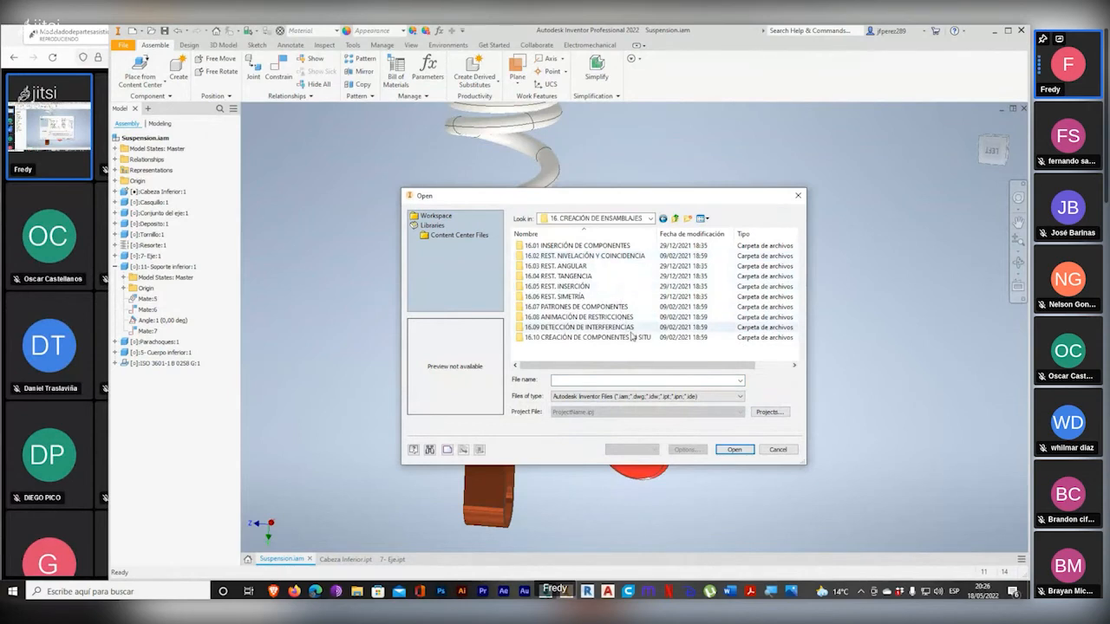
# Step: Preview the COINCIDENCIA assemblies in the folder 16.01 INSERCIÓN DE COMPONENTES and return to the parent folder
pyautogui.doubleClick(579, 249)
pyautogui.scroll(-3, 585, 286)
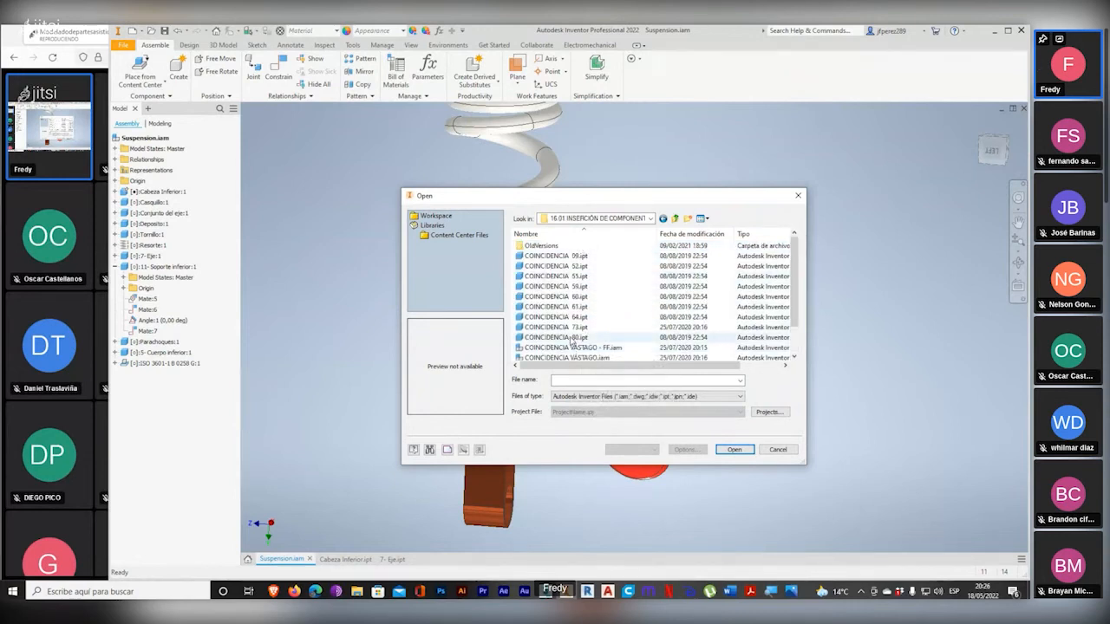
pyautogui.click(569, 318)
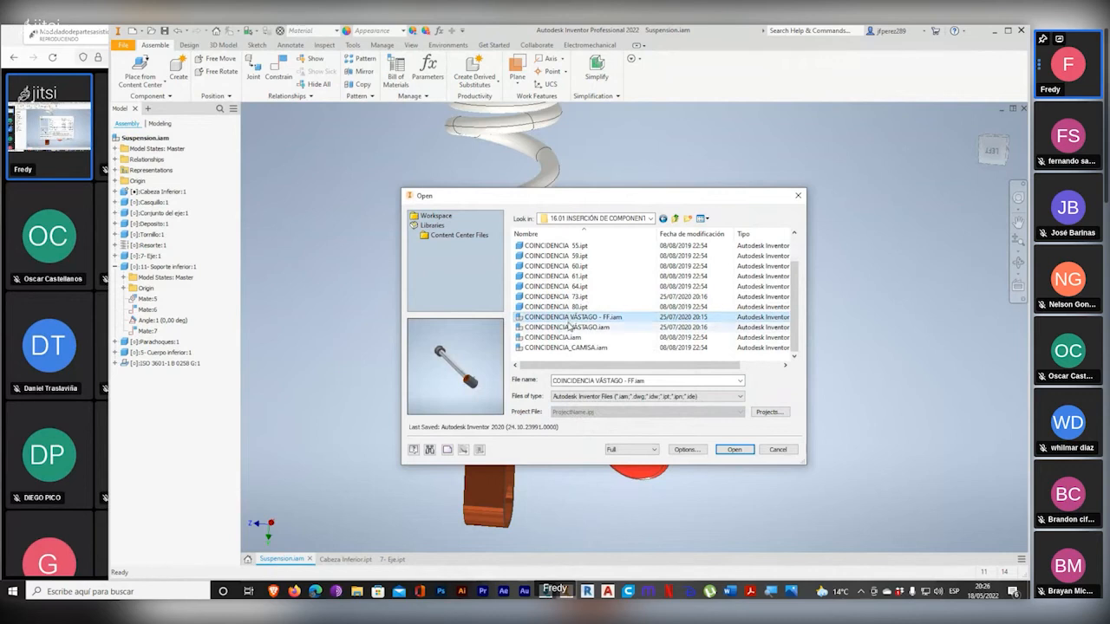
pyautogui.click(569, 328)
pyautogui.click(557, 337)
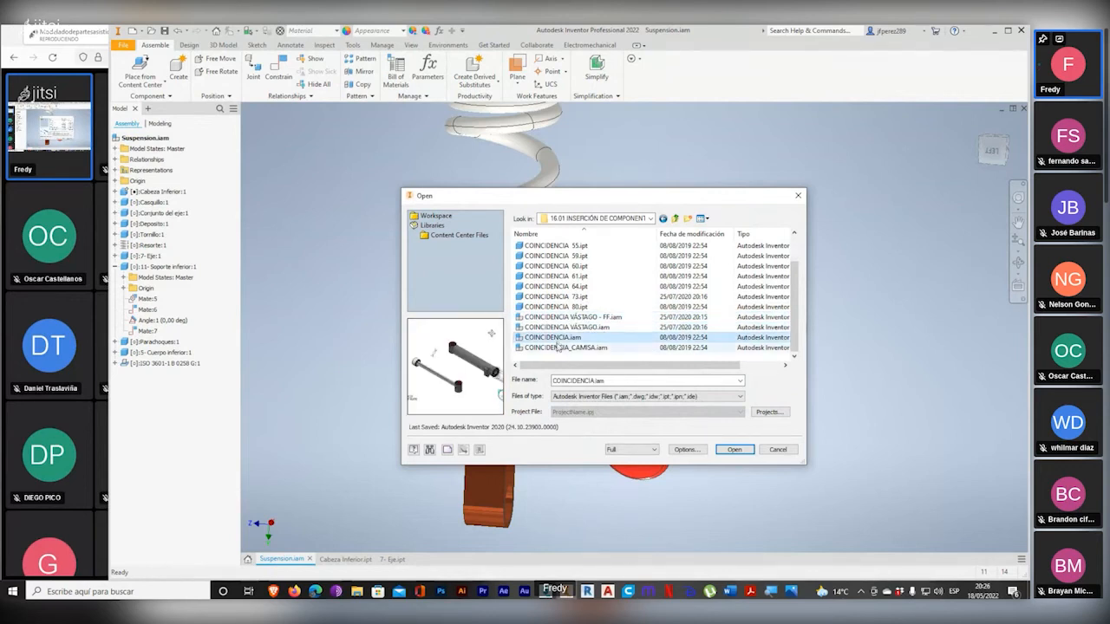
pyautogui.click(555, 350)
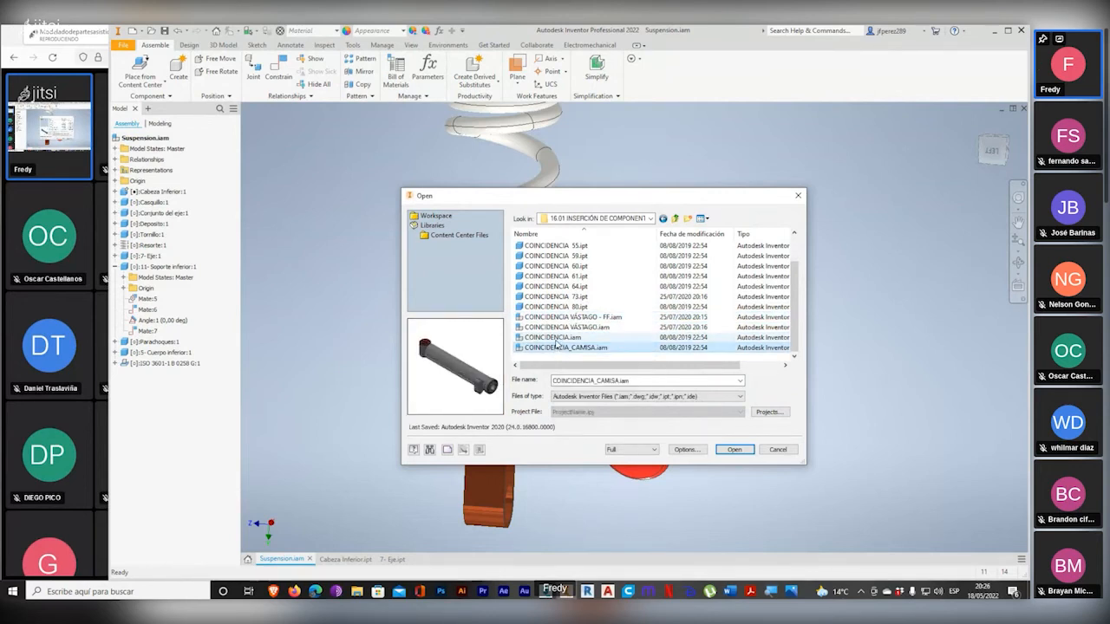
pyautogui.click(556, 341)
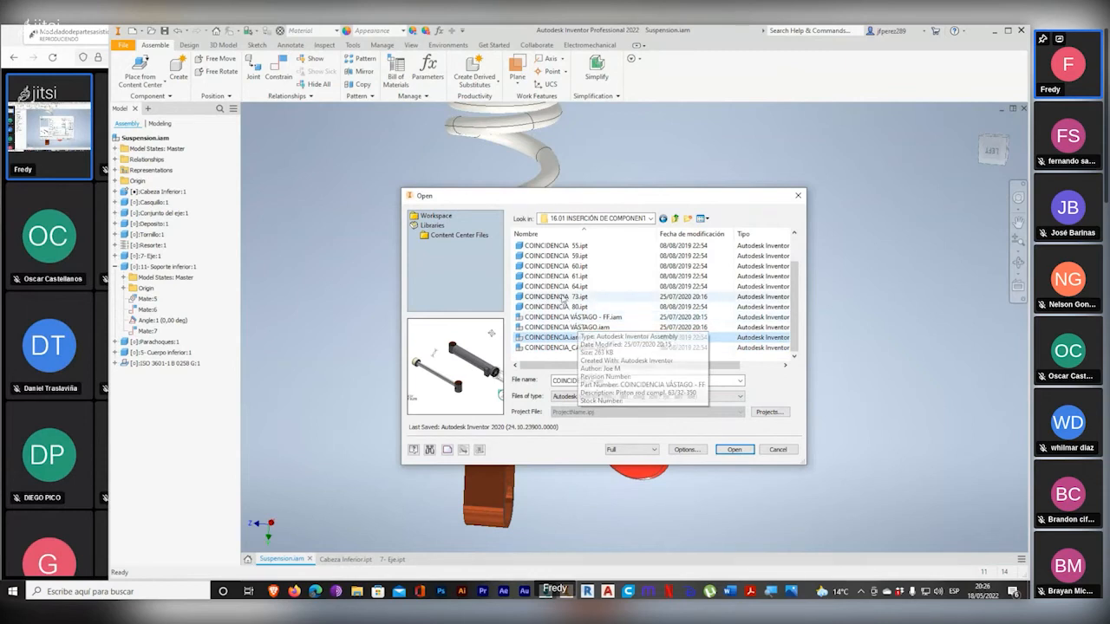
pyautogui.click(675, 218)
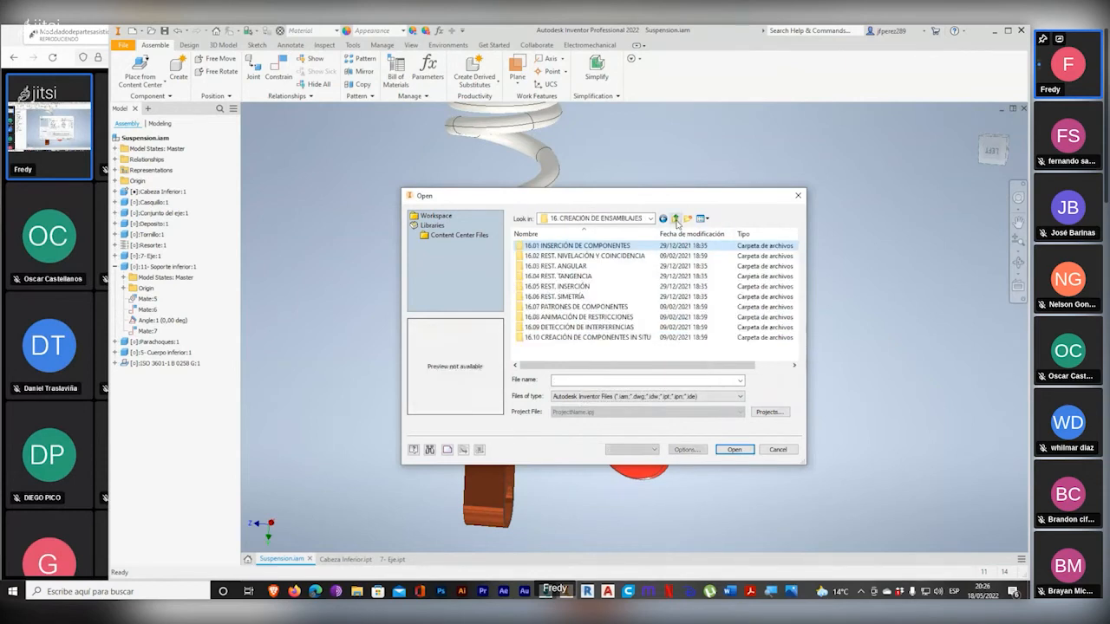
# Step: Open the assembly 16.06 SIMETRÍA.iam from the 16.06 REST. SIMETRÍA folder, accepting its location outside the project search path
pyautogui.click(584, 288)
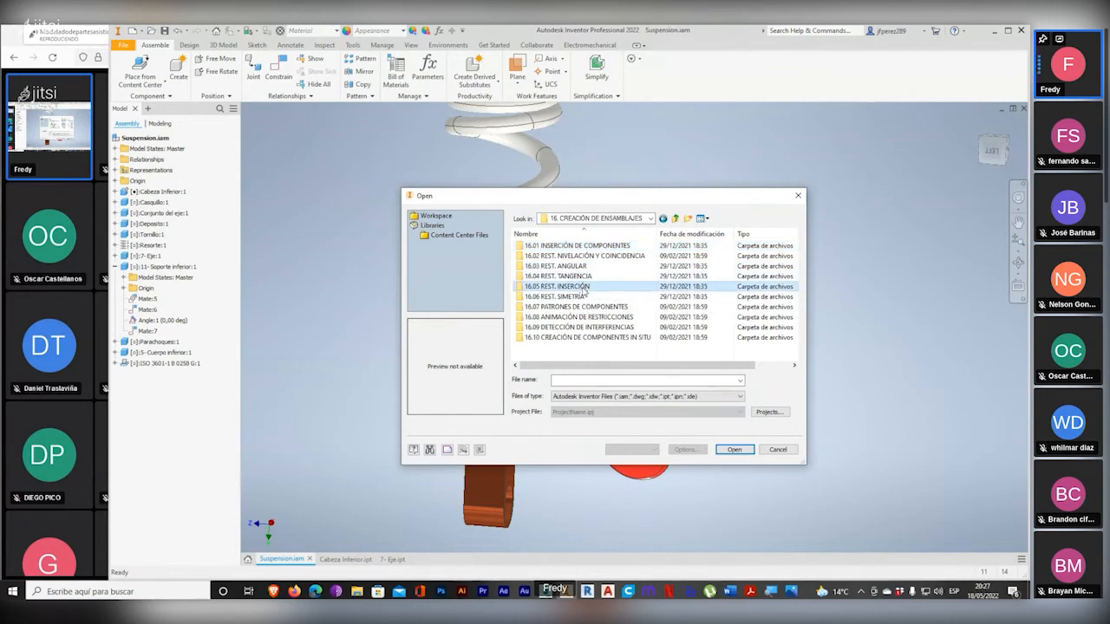
pyautogui.doubleClick(572, 296)
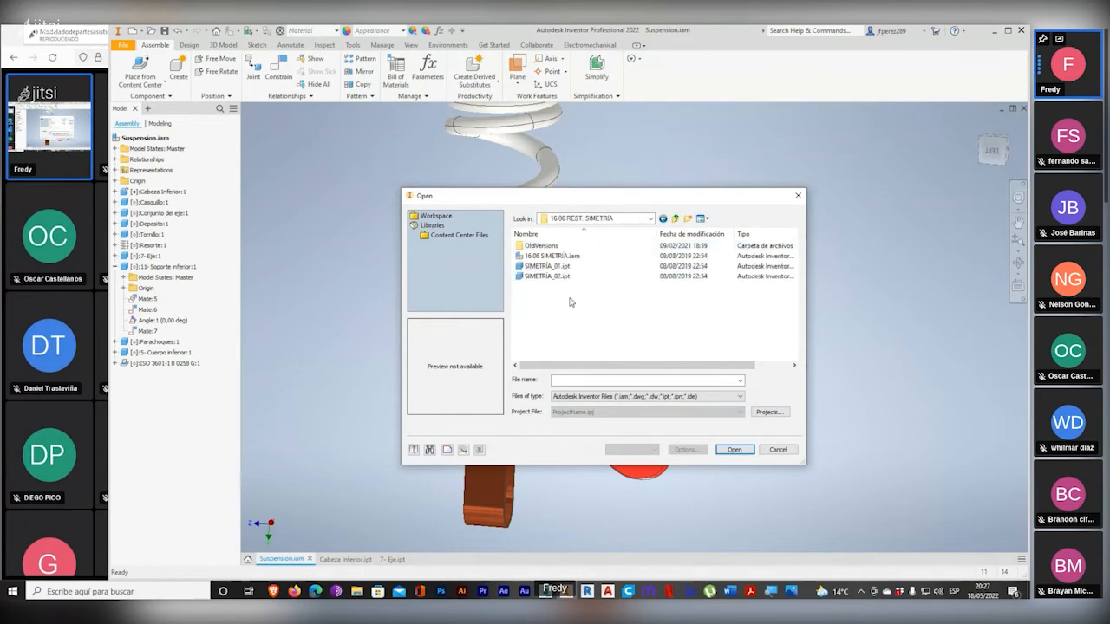
pyautogui.click(551, 256)
pyautogui.click(737, 450)
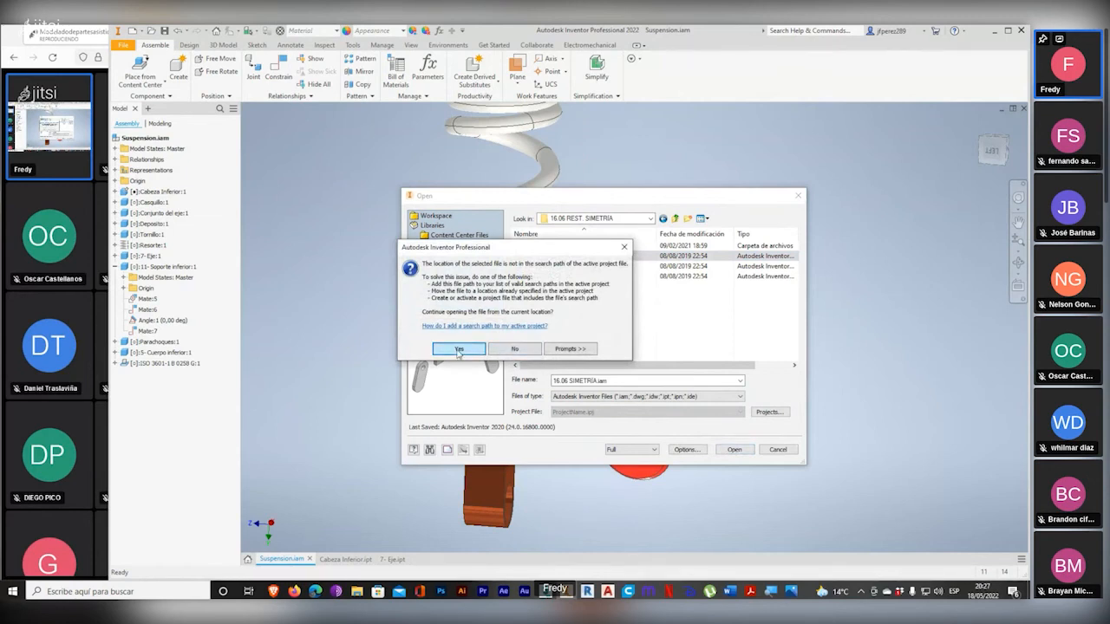
pyautogui.click(458, 350)
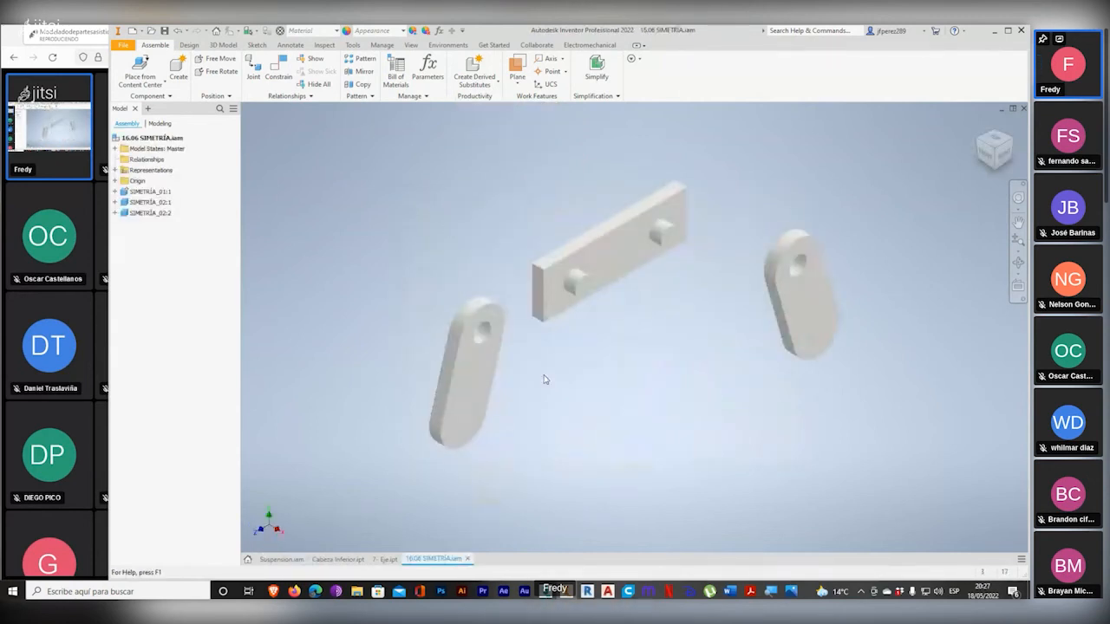
# Step: Mate the hole axes of links SIMETRÍA_02:1 and SIMETRÍA_02:2 to the plate's two pins with 0,000 mm offset
pyautogui.moveTo(468, 389); pyautogui.dragTo(565, 448)
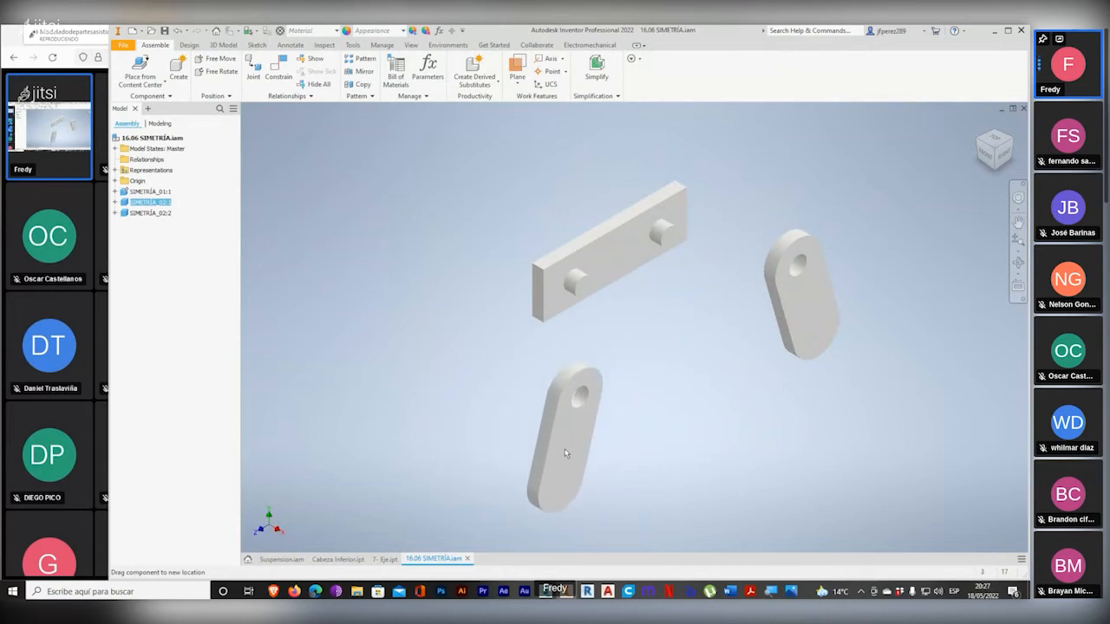
pyautogui.click(278, 68)
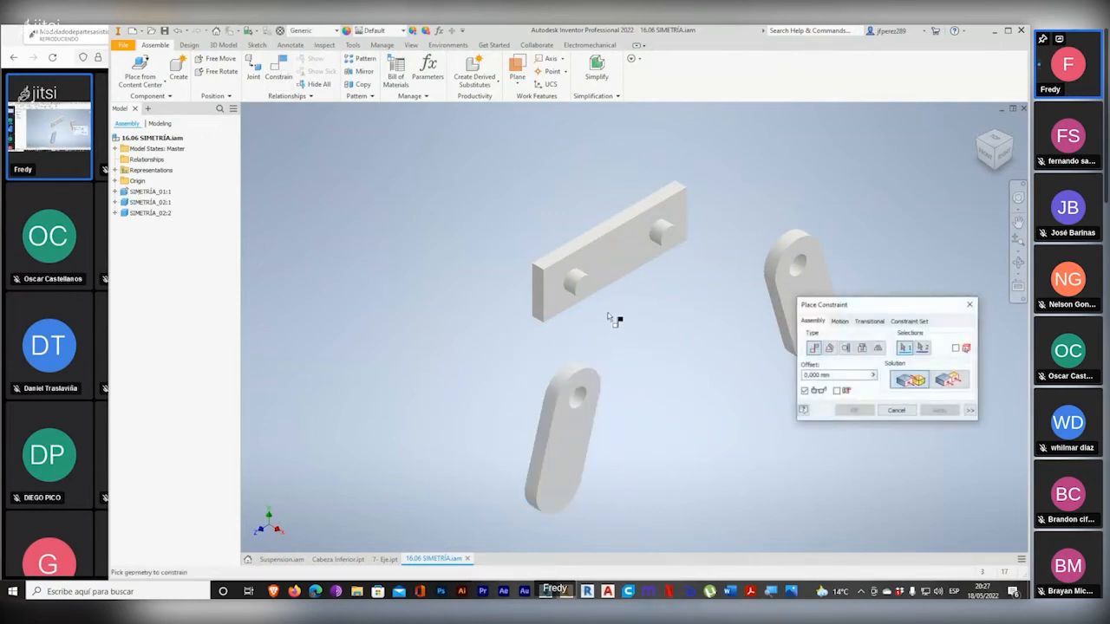
pyautogui.click(581, 408)
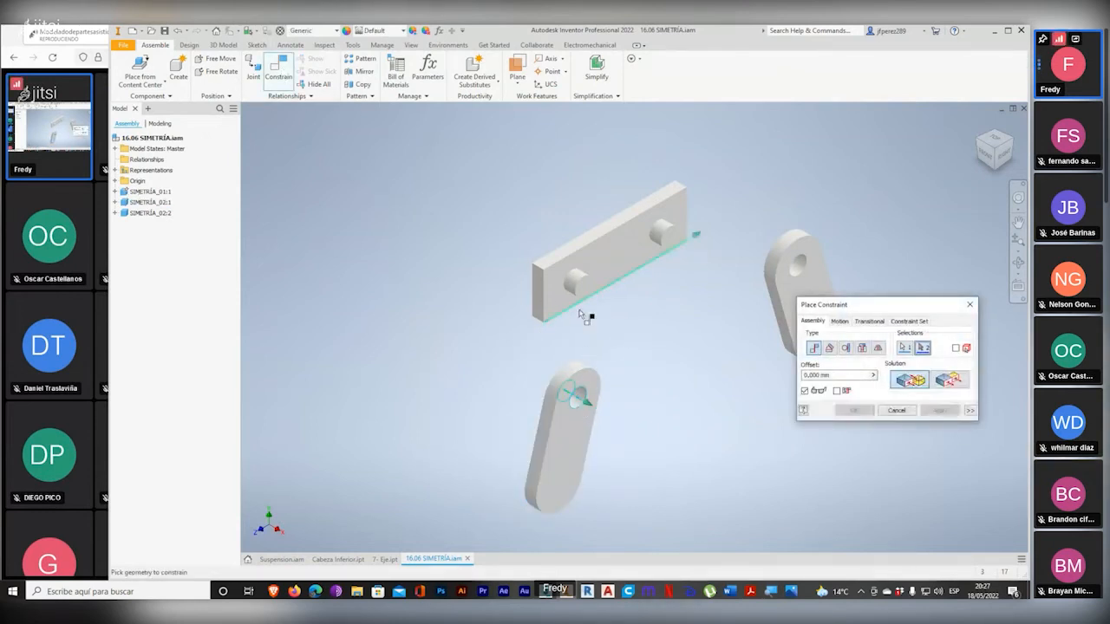
pyautogui.click(575, 279)
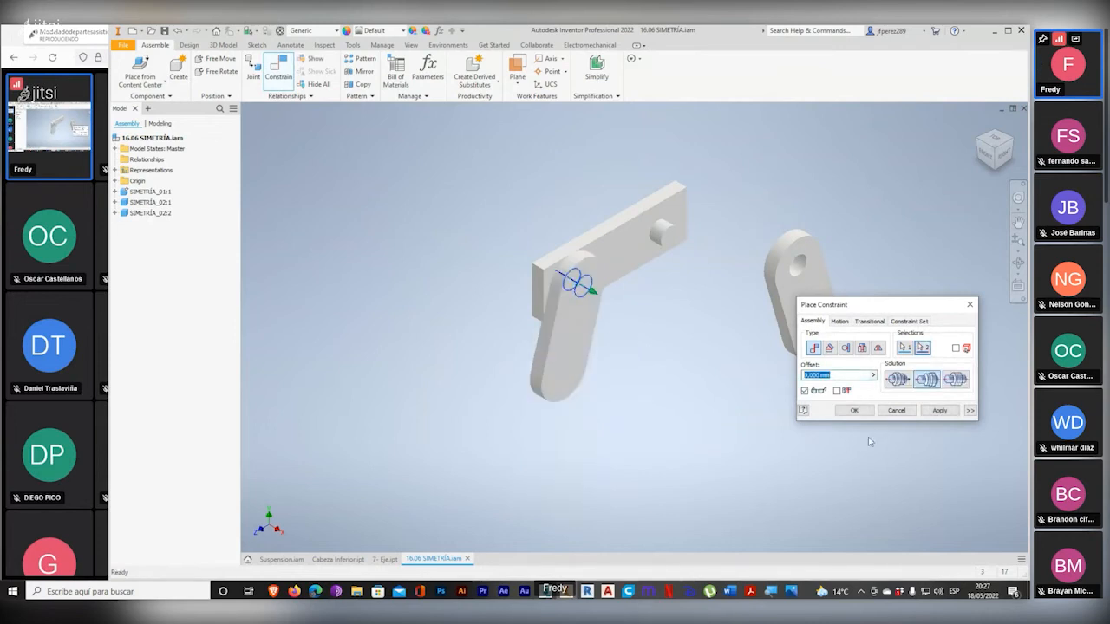
pyautogui.click(939, 410)
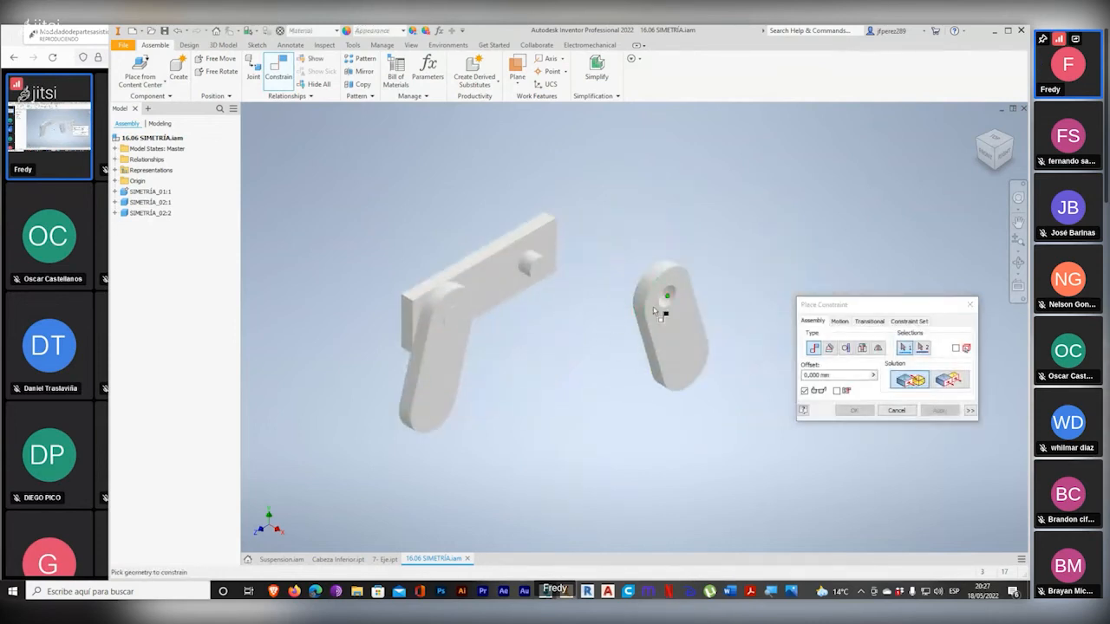
pyautogui.click(676, 298)
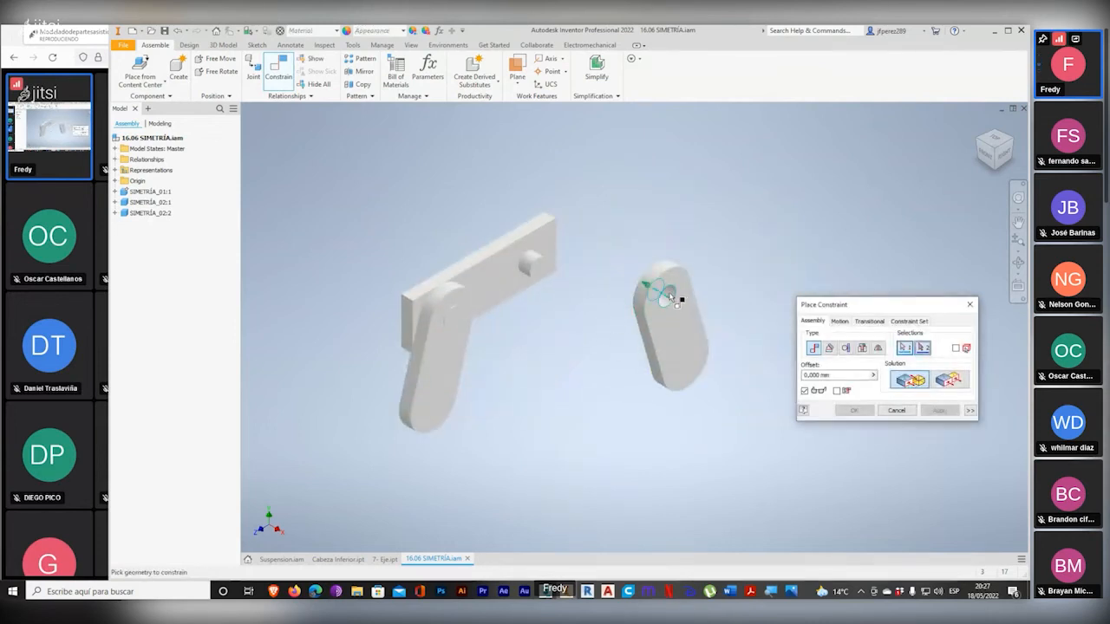
pyautogui.click(526, 264)
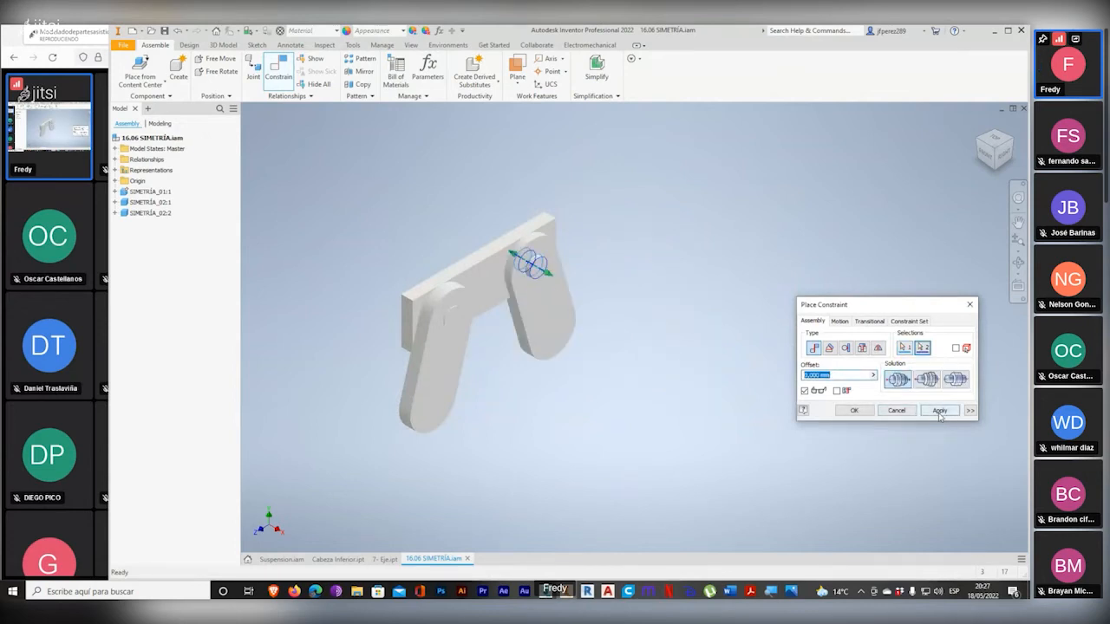
# Step: Mate the back face of link SIMETRÍA_02:1 to the plate's pin-side face with 0,000 mm offset
pyautogui.keyDown('shift'); pyautogui.moveTo(540, 409); pyautogui.dragTo(478, 384, button='middle'); pyautogui.keyUp('shift')
pyautogui.click(510, 402)
pyautogui.click(535, 306)
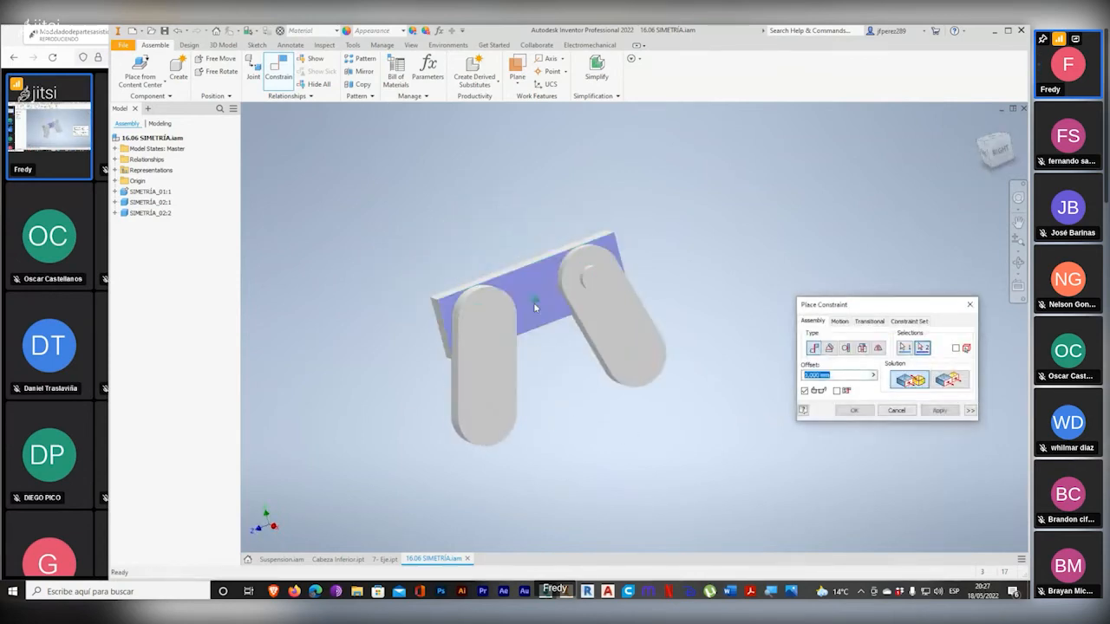
pyautogui.click(939, 411)
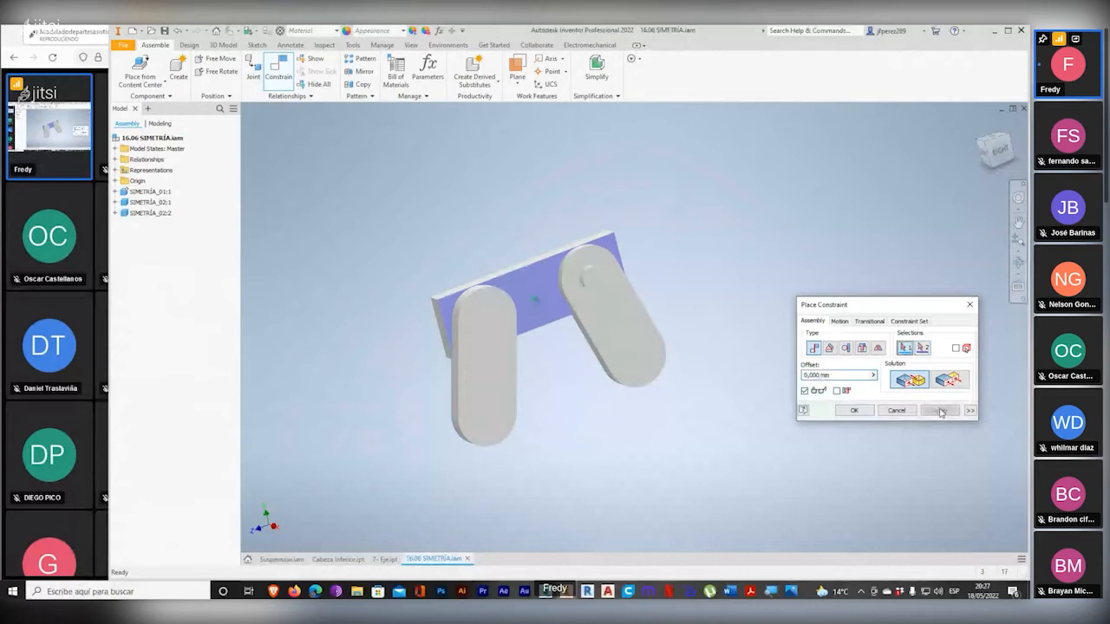
# Step: Mate the back face of link SIMETRÍA_02:2 to the plate's pin-side face with 0,000 mm offset and finish constraining
pyautogui.click(394, 282)
pyautogui.keyDown('shift'); pyautogui.moveTo(615, 408); pyautogui.dragTo(535, 324, button='middle'); pyautogui.keyUp('shift')
pyautogui.click(540, 322)
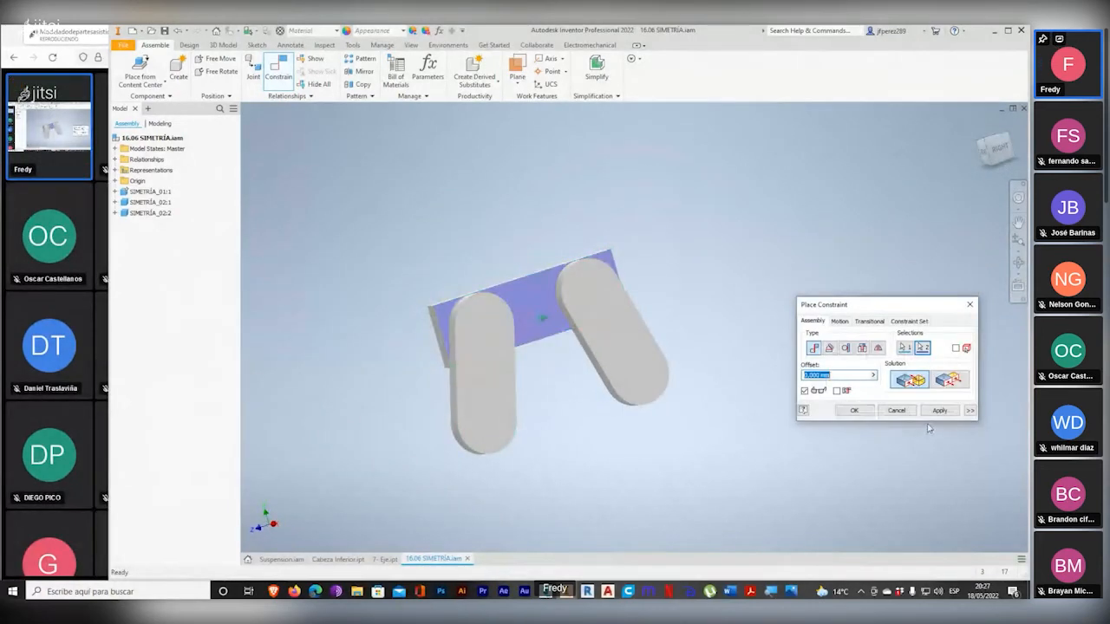
pyautogui.click(939, 410)
pyautogui.click(970, 307)
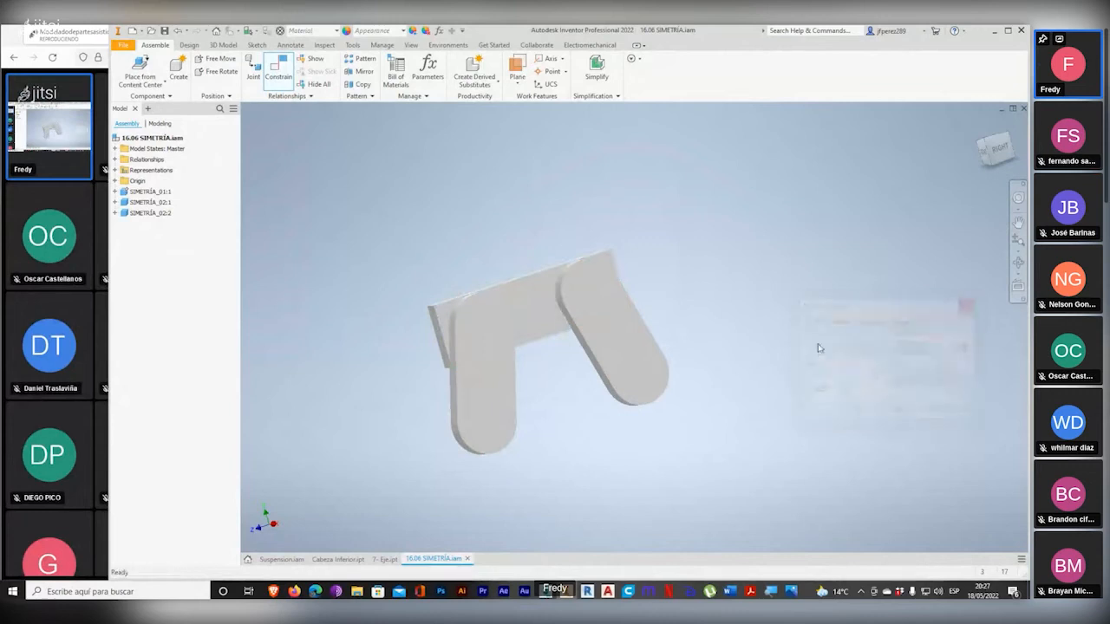
# Step: Swing links SIMETRÍA_02:1 and SIMETRÍA_02:2 outward about their pins to test their free rotation
pyautogui.moveTo(483, 419); pyautogui.dragTo(422, 454)
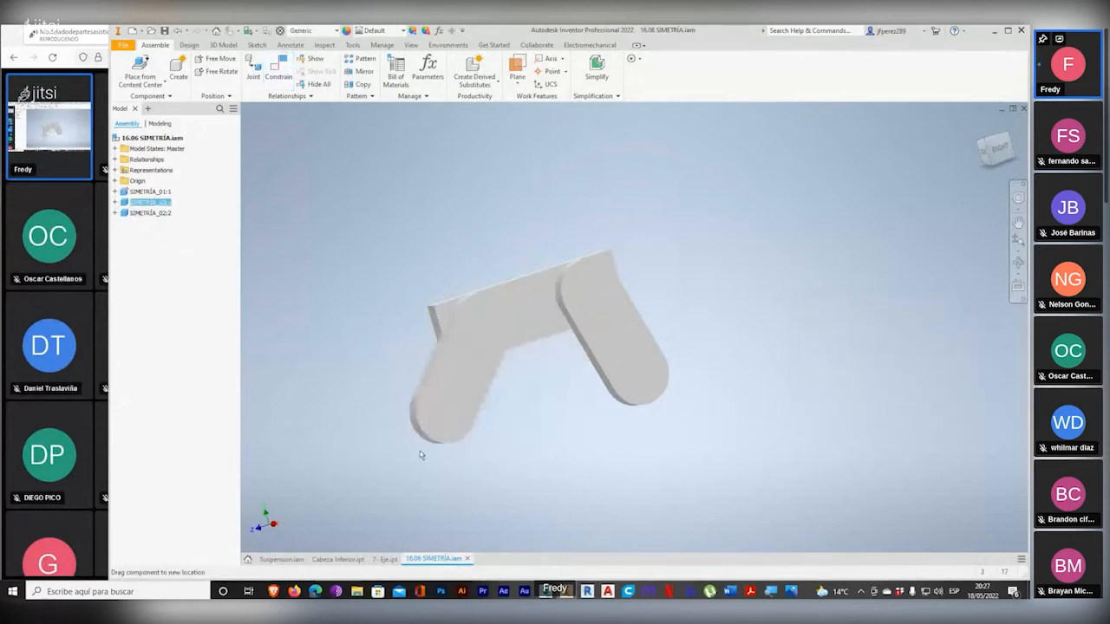
pyautogui.moveTo(607, 378); pyautogui.dragTo(650, 400)
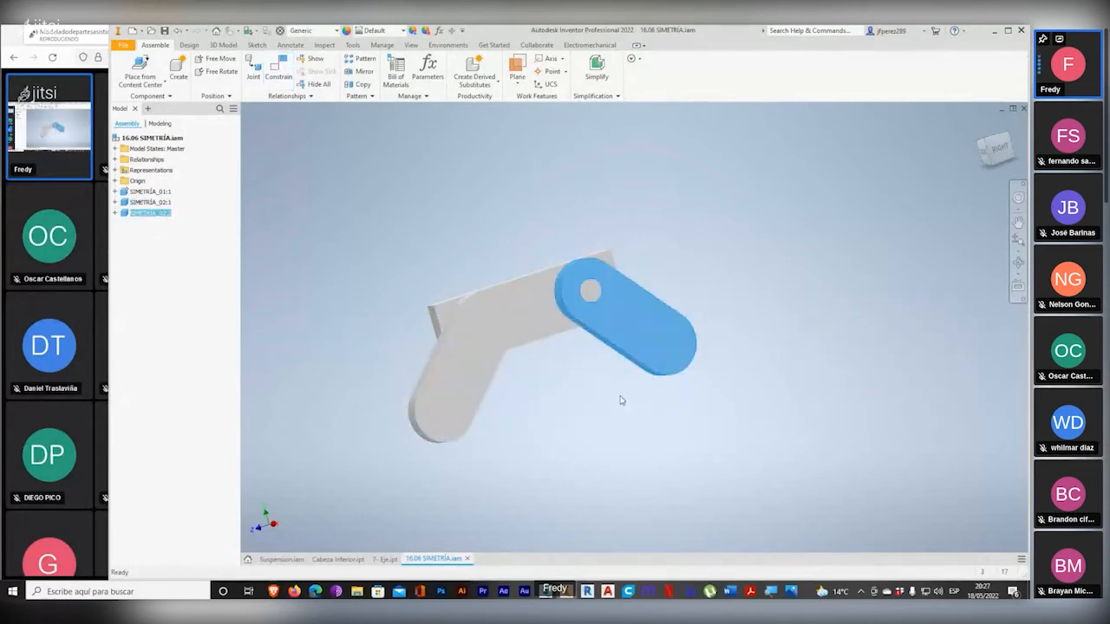
pyautogui.moveTo(520, 355); pyautogui.dragTo(535, 391, button='middle')
pyautogui.scroll(-3, 535, 390)
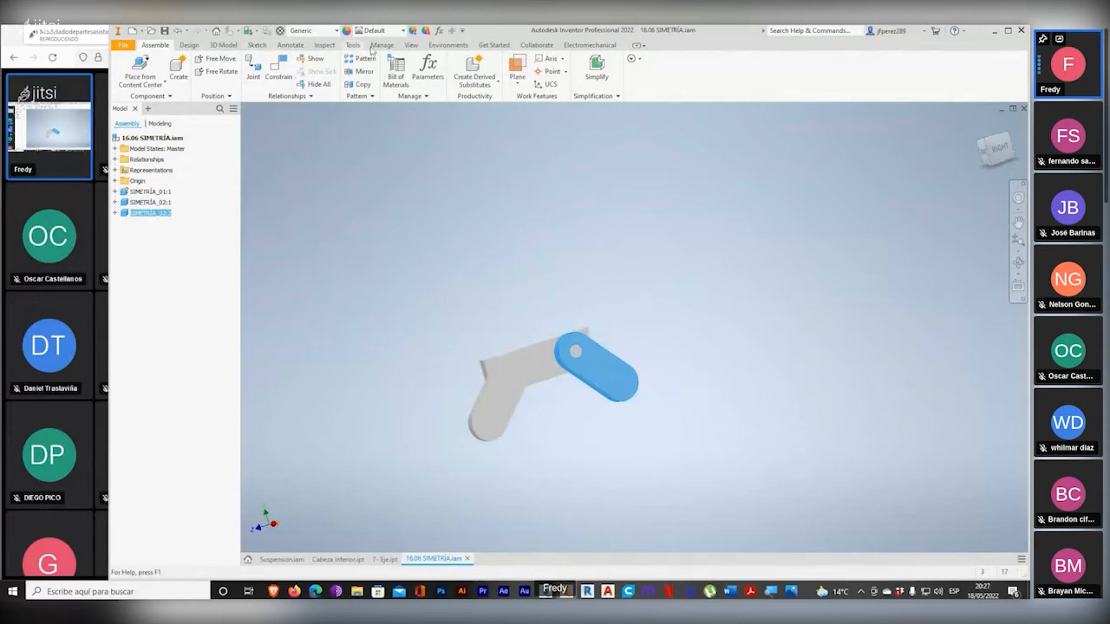
# Step: Set the assembly's visual style to Shaded with Edges
pyautogui.click(411, 45)
pyautogui.click(314, 75)
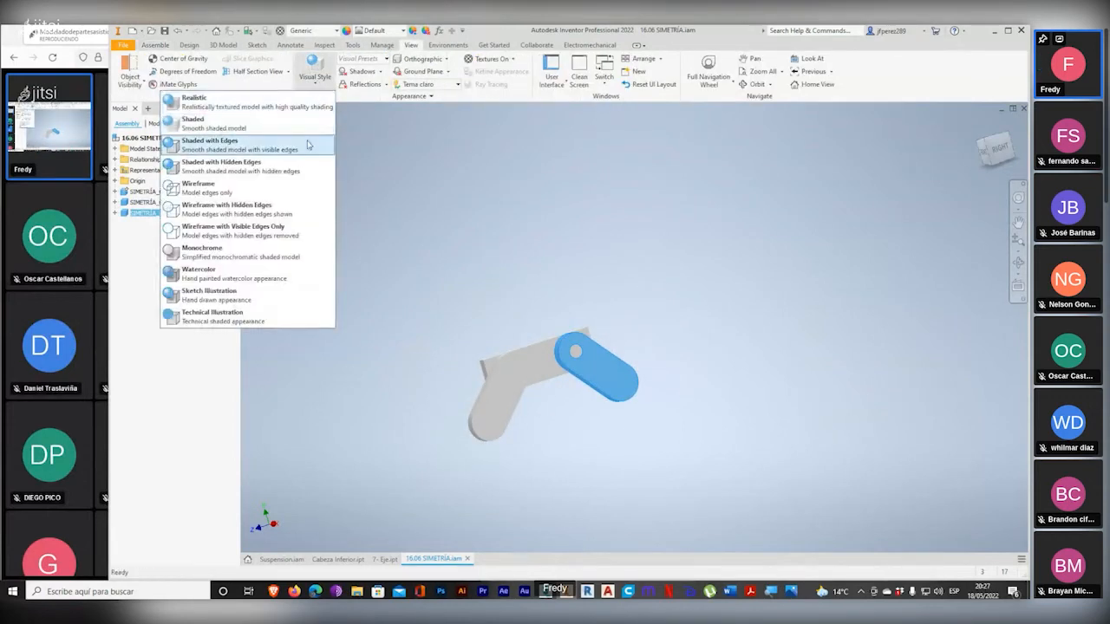
pyautogui.click(270, 149)
# Step: Rotate each link inward and outward around its pin to check that the two move independently
pyautogui.scroll(3, 560, 368)
pyautogui.moveTo(561, 369); pyautogui.dragTo(603, 307, button='middle')
pyautogui.scroll(3, 609, 286)
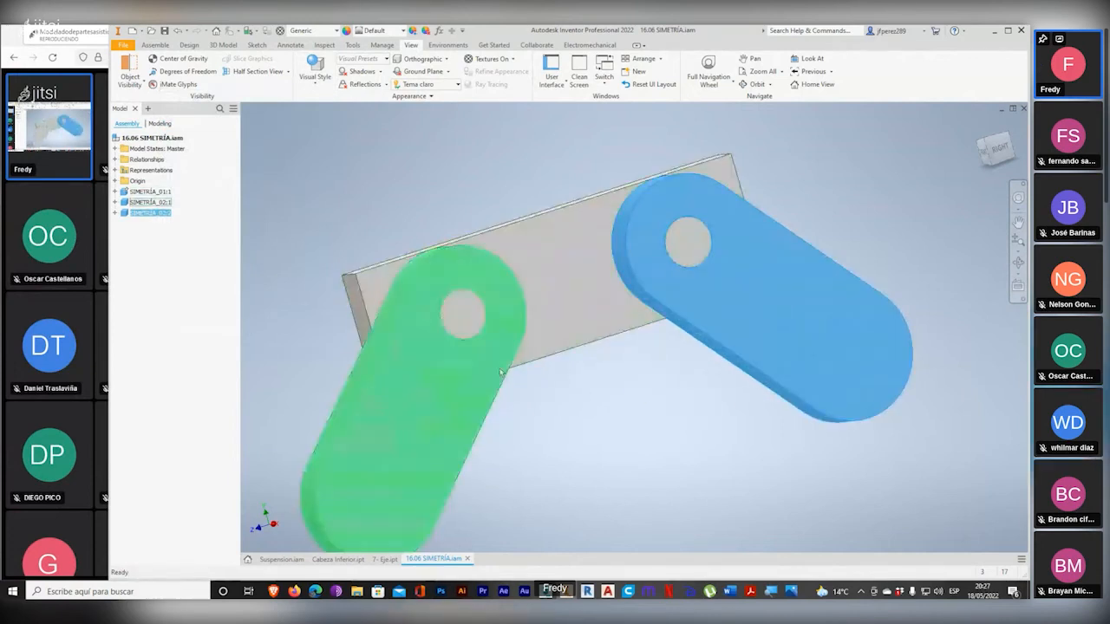
pyautogui.moveTo(530, 425); pyautogui.dragTo(548, 387, button='middle')
pyautogui.moveTo(396, 436); pyautogui.dragTo(537, 448)
pyautogui.moveTo(798, 328); pyautogui.dragTo(737, 364)
pyautogui.click(530, 406)
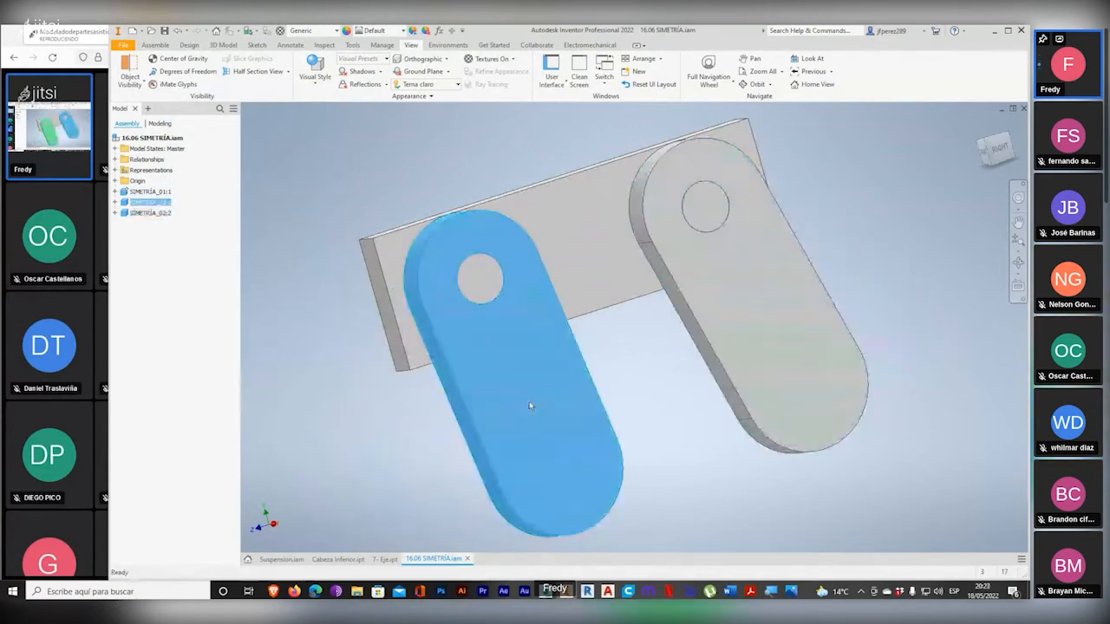
pyautogui.moveTo(529, 405); pyautogui.dragTo(414, 415)
pyautogui.moveTo(731, 386); pyautogui.dragTo(841, 326)
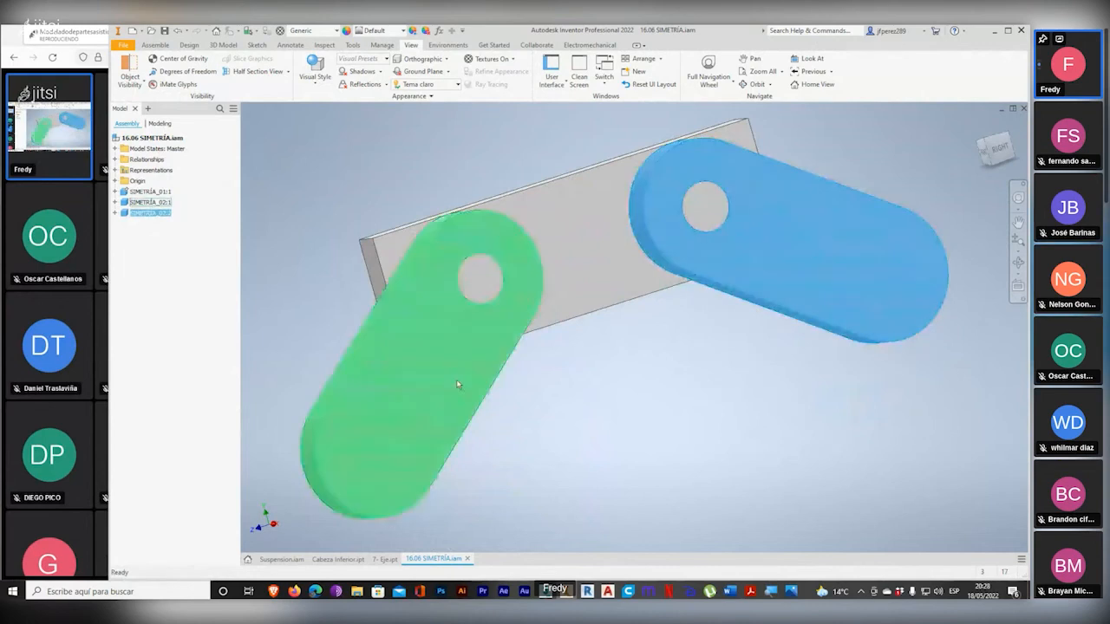
pyautogui.moveTo(457, 384); pyautogui.dragTo(538, 397)
pyautogui.click(537, 396)
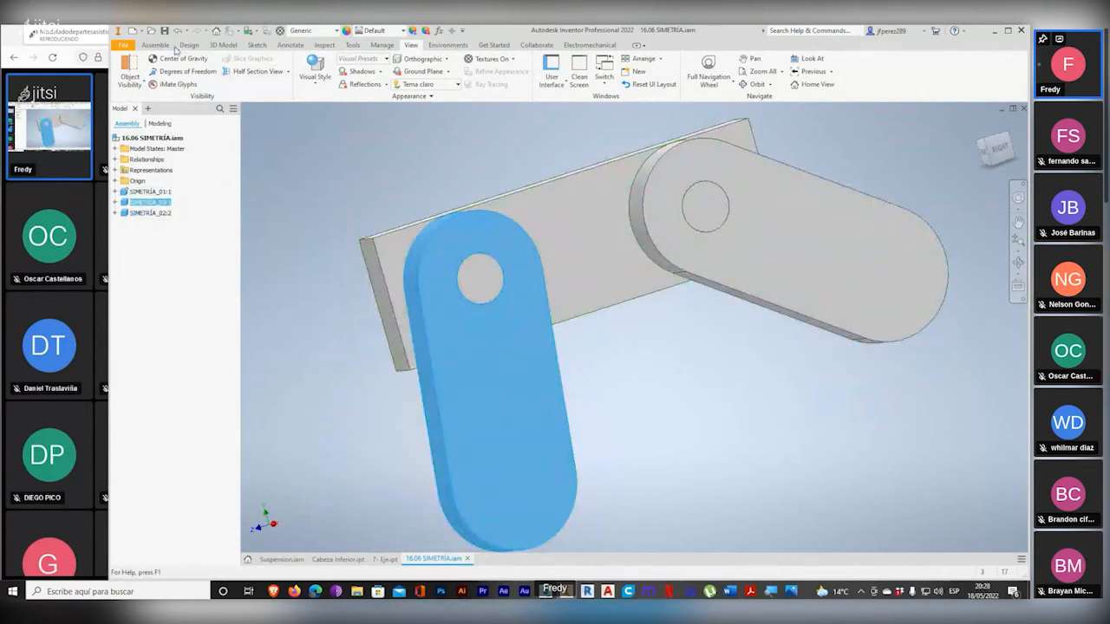
# Step: Start a symmetry constraint with the Opposed solution between the inner side faces of links SIMETRÍA_02:2 and SIMETRÍA_02:1
pyautogui.click(158, 45)
pyautogui.click(278, 68)
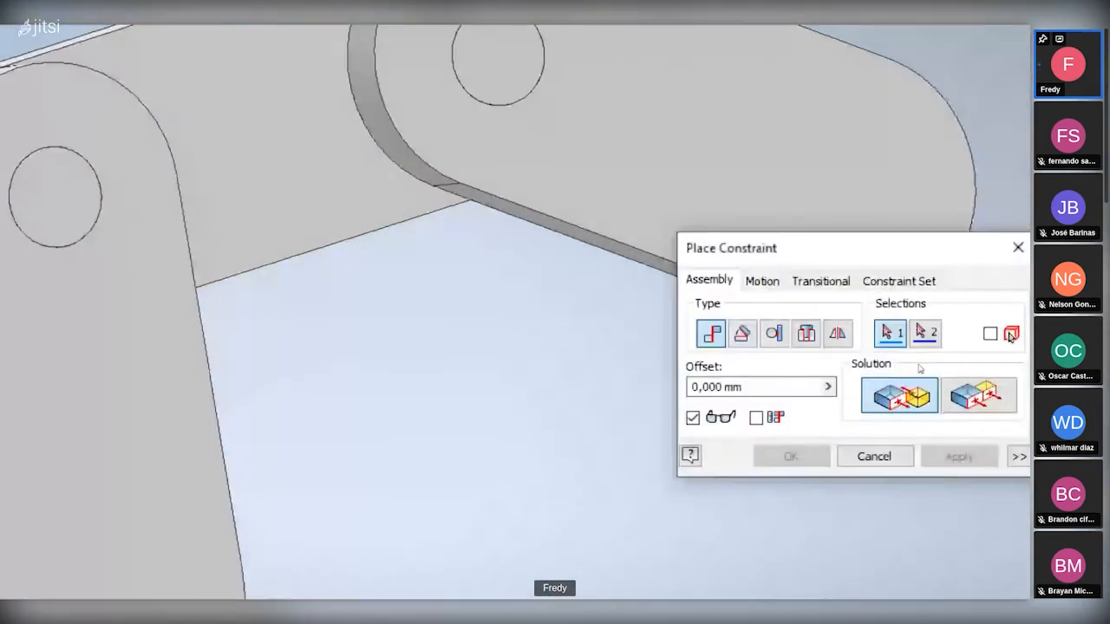
pyautogui.click(877, 347)
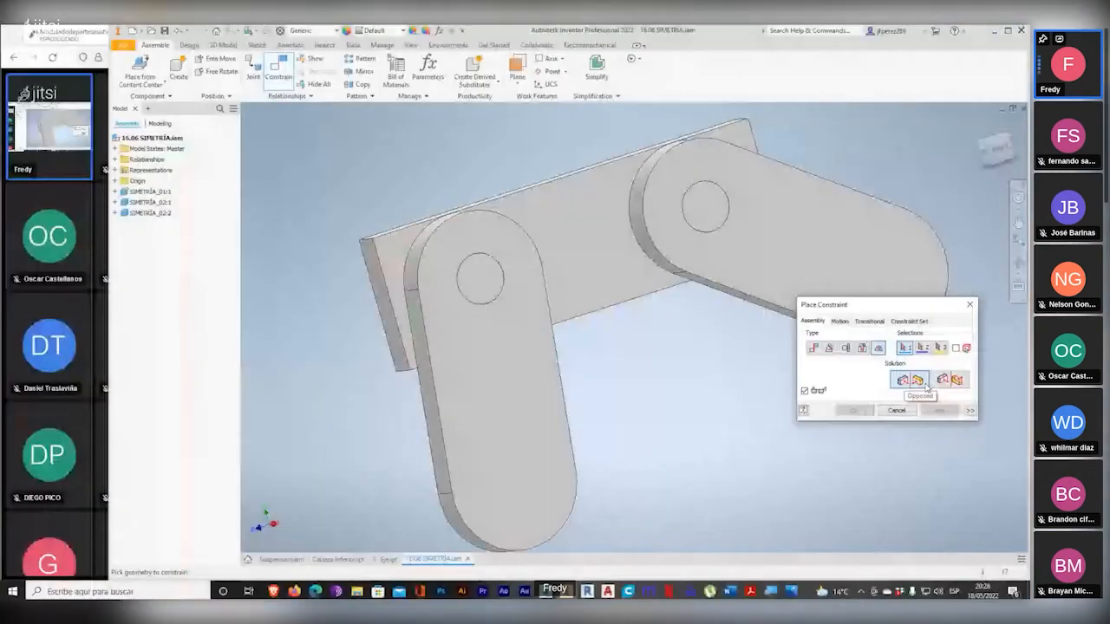
pyautogui.moveTo(643, 388); pyautogui.dragTo(593, 337, button='middle')
pyautogui.scroll(-2, 593, 336)
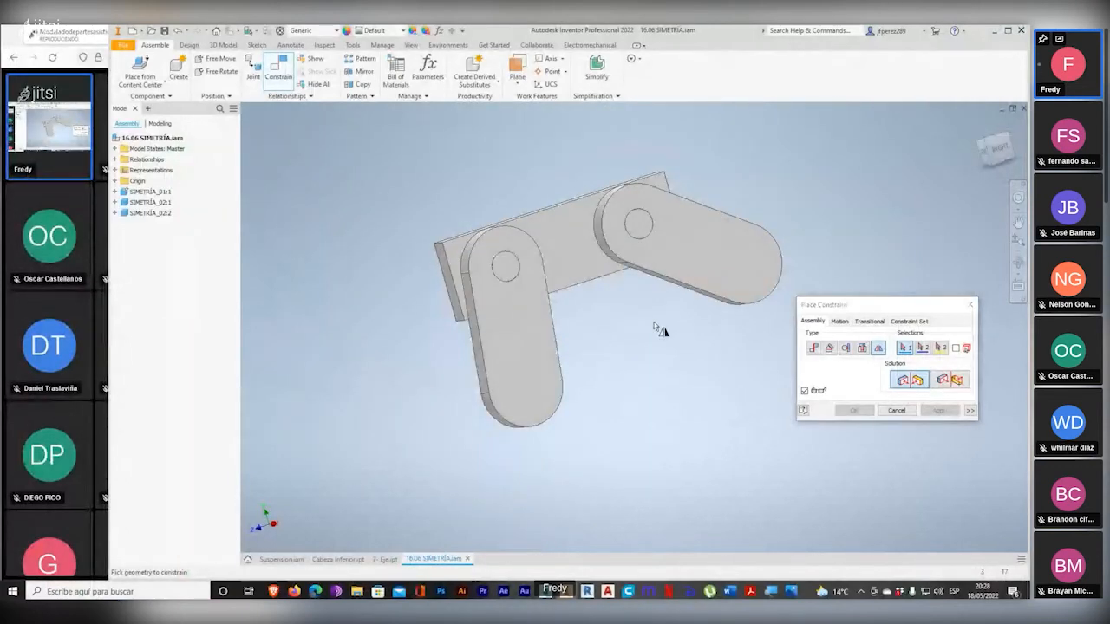
pyautogui.scroll(3, 692, 292)
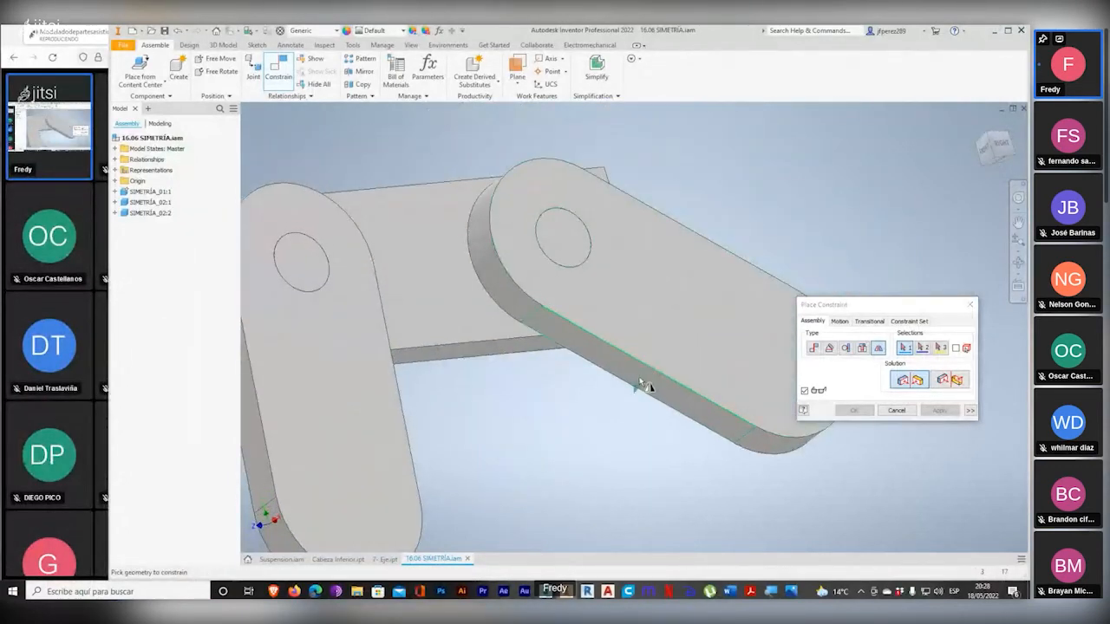
pyautogui.click(644, 388)
pyautogui.scroll(-3, 639, 384)
pyautogui.keyDown('shift'); pyautogui.moveTo(639, 384); pyautogui.dragTo(509, 412, button='middle'); pyautogui.keyUp('shift')
pyautogui.scroll(2, 529, 411)
pyautogui.click(553, 399)
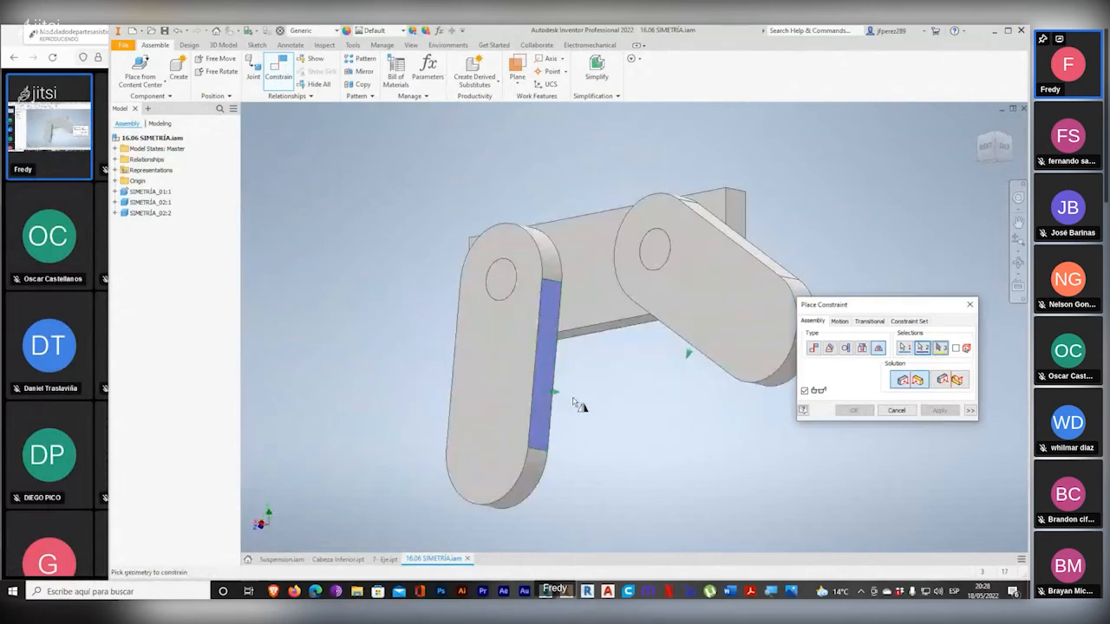
# Step: Use the YZ Plane of plate SIMETRÍA_01:1 as the symmetry plane, apply the constraint and finish constraining
pyautogui.scroll(2, 671, 405)
pyautogui.keyDown('shift'); pyautogui.moveTo(671, 405); pyautogui.dragTo(700, 409, button='middle'); pyautogui.keyUp('shift')
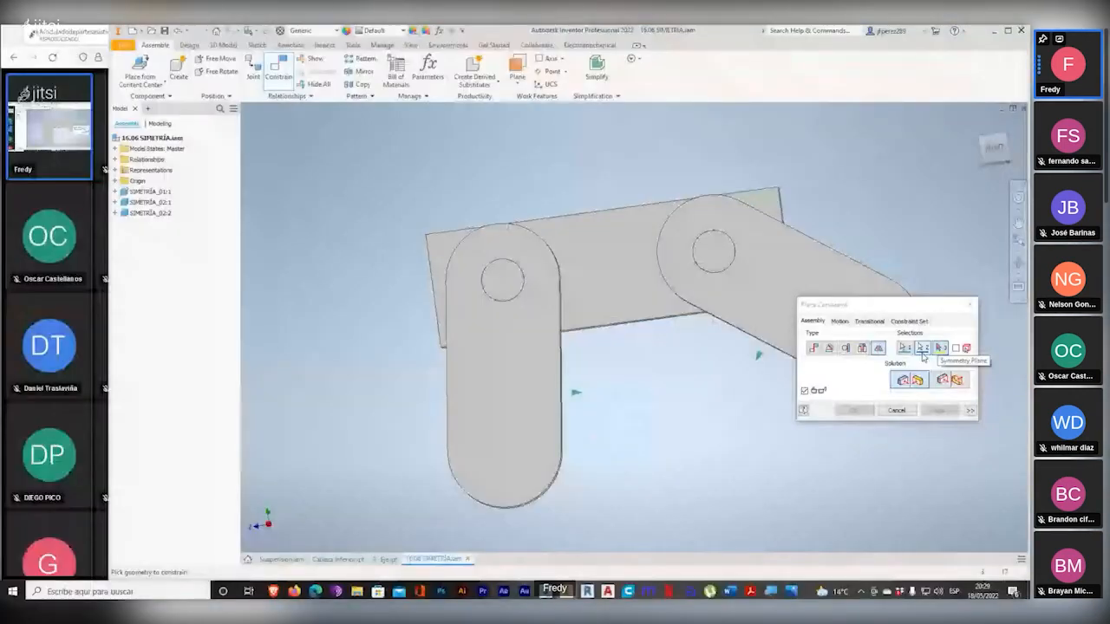
pyautogui.moveTo(656, 354); pyautogui.dragTo(584, 355, button='middle')
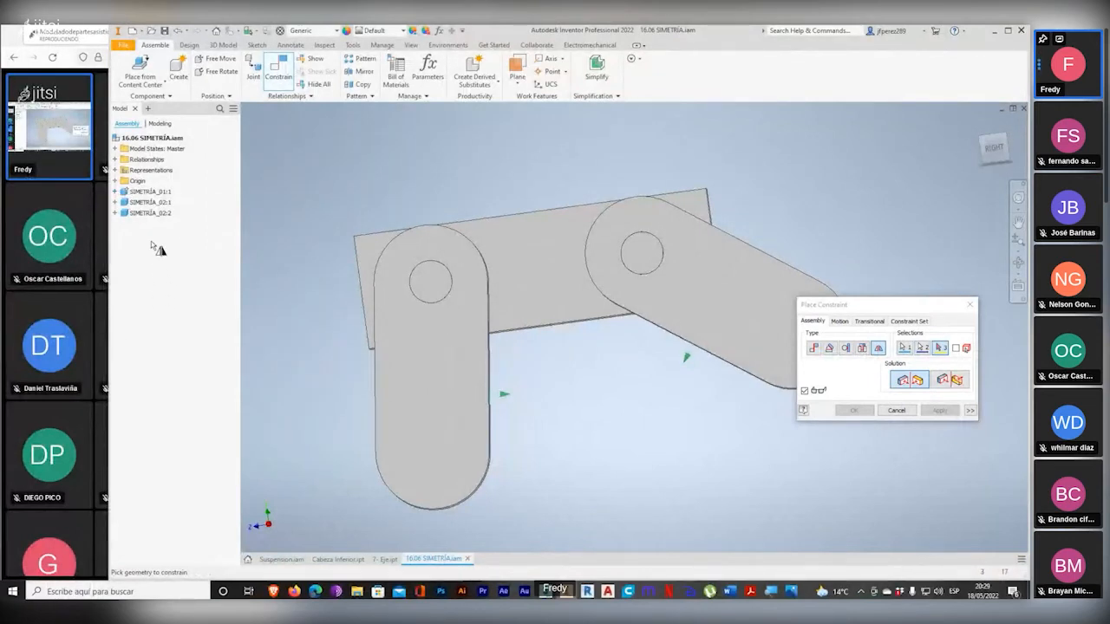
pyautogui.click(116, 192)
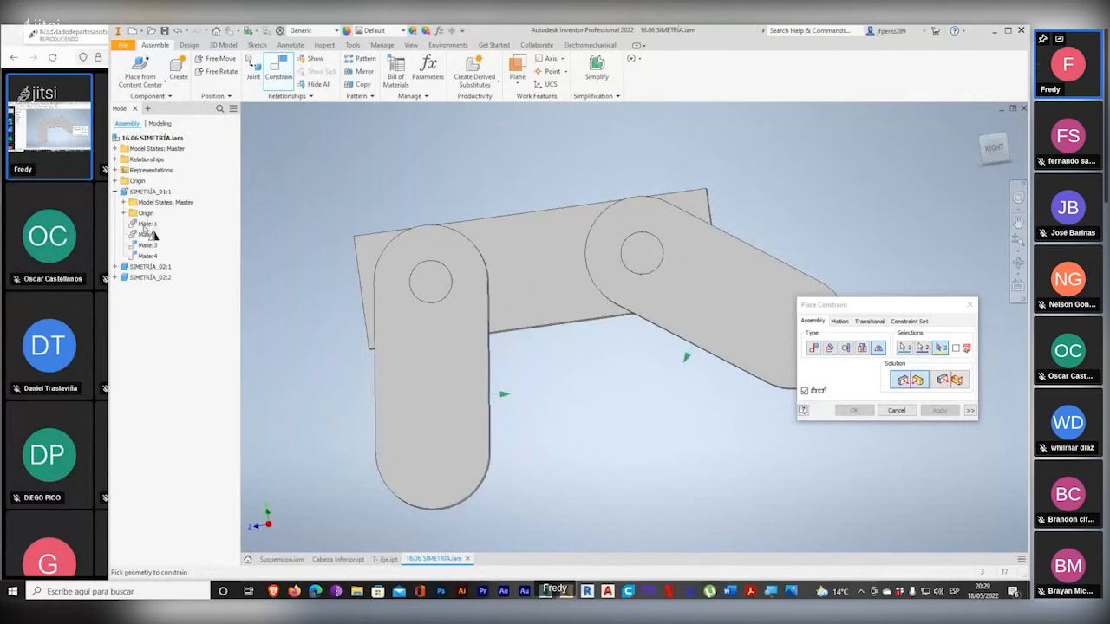
pyautogui.click(124, 213)
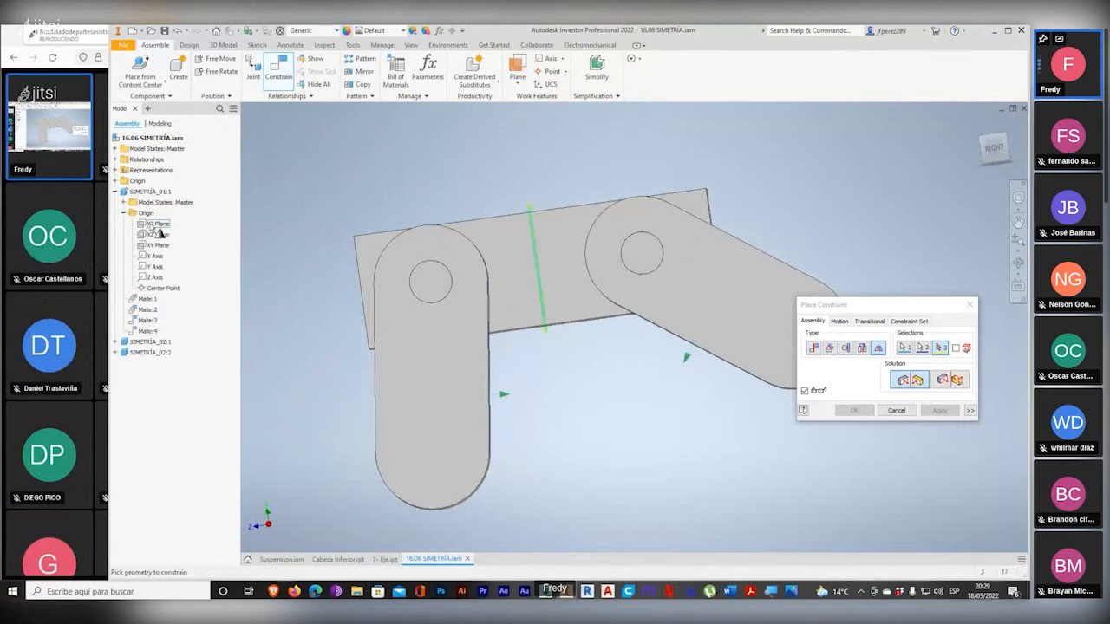
pyautogui.keyDown('shift'); pyautogui.moveTo(546, 363); pyautogui.dragTo(593, 388, button='middle'); pyautogui.keyUp('shift')
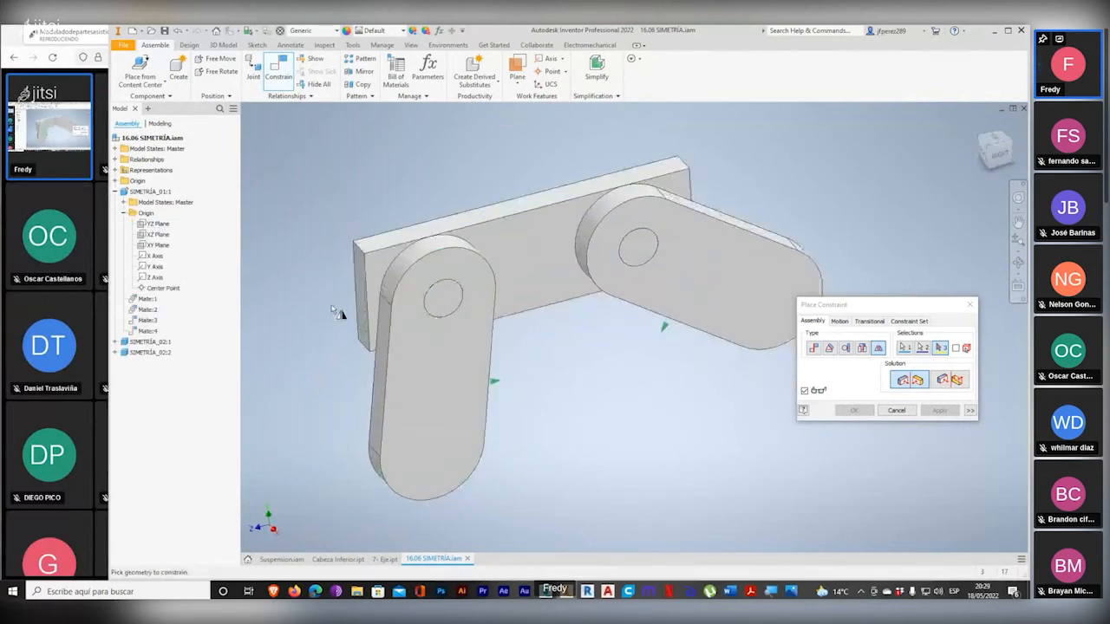
pyautogui.click(159, 225)
pyautogui.click(949, 414)
pyautogui.click(970, 304)
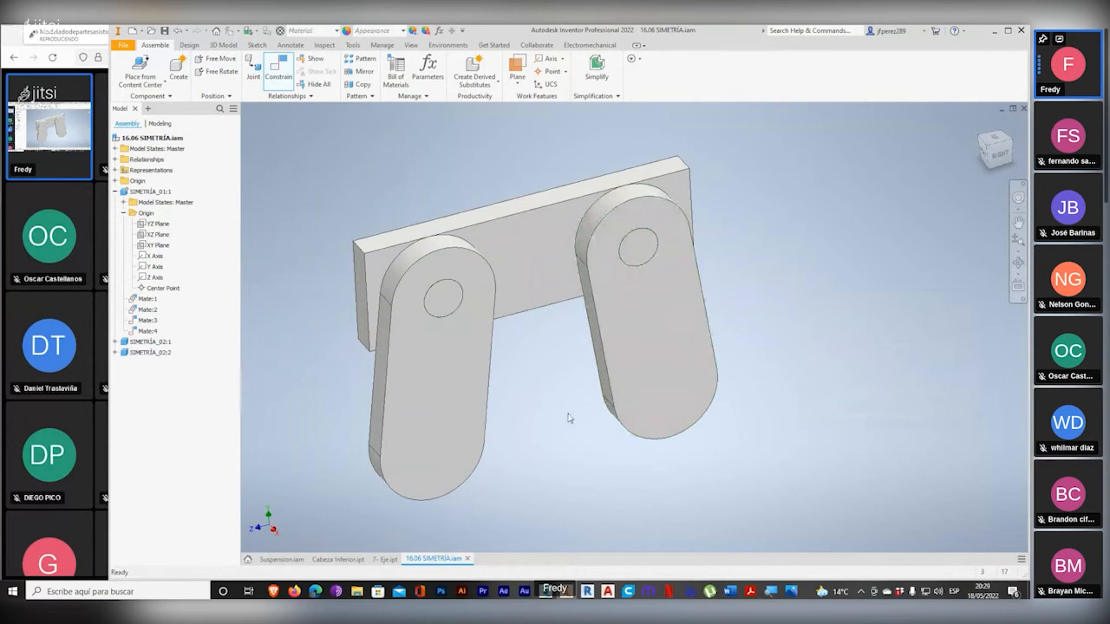
# Step: Swing link SIMETRÍA_02:1 about its pin to test the symmetry with link SIMETRÍA_02:2
pyautogui.moveTo(441, 425); pyautogui.dragTo(502, 384)
pyautogui.keyDown('shift'); pyautogui.moveTo(540, 465); pyautogui.dragTo(463, 470, button='middle'); pyautogui.keyUp('shift')
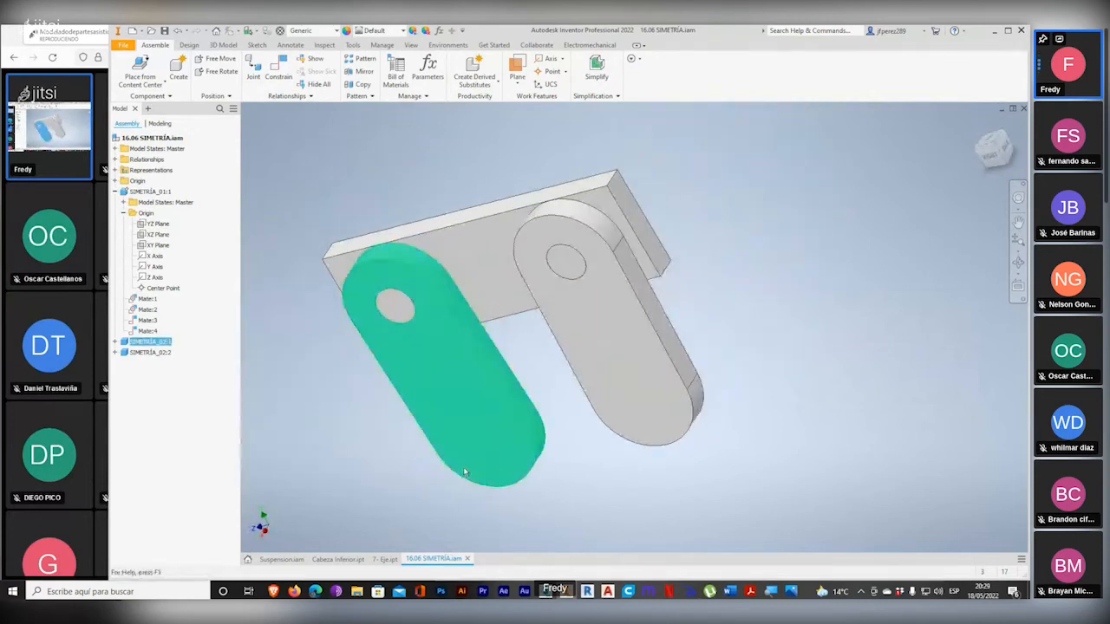
pyautogui.click(567, 511)
# Step: Examine the links' side faces from several angles and swing link SIMETRÍA_02:1 inward to recheck the mirrored motion
pyautogui.scroll(-5, 526, 400)
pyautogui.scroll(5, 486, 384)
pyautogui.keyDown('shift'); pyautogui.moveTo(523, 401); pyautogui.dragTo(763, 390, button='middle'); pyautogui.keyUp('shift')
pyautogui.scroll(-3, 506, 357)
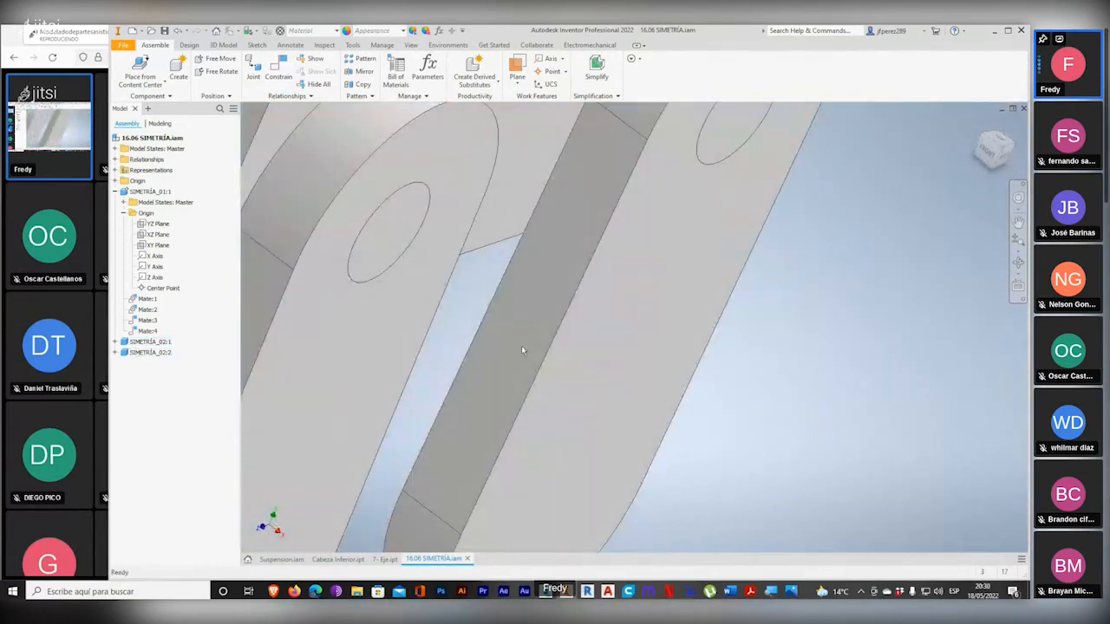
pyautogui.scroll(3, 515, 360)
pyautogui.keyDown('shift'); pyautogui.moveTo(513, 367); pyautogui.dragTo(458, 354, button='middle'); pyautogui.keyUp('shift')
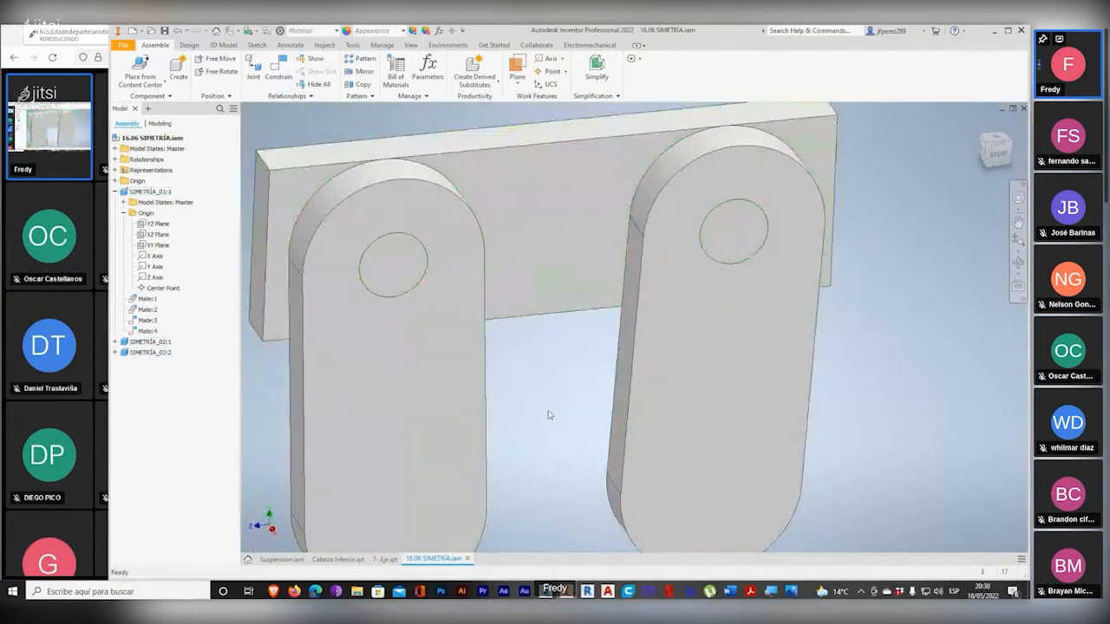
pyautogui.scroll(-2, 548, 415)
pyautogui.scroll(5, 548, 415)
pyautogui.scroll(-3, 557, 378)
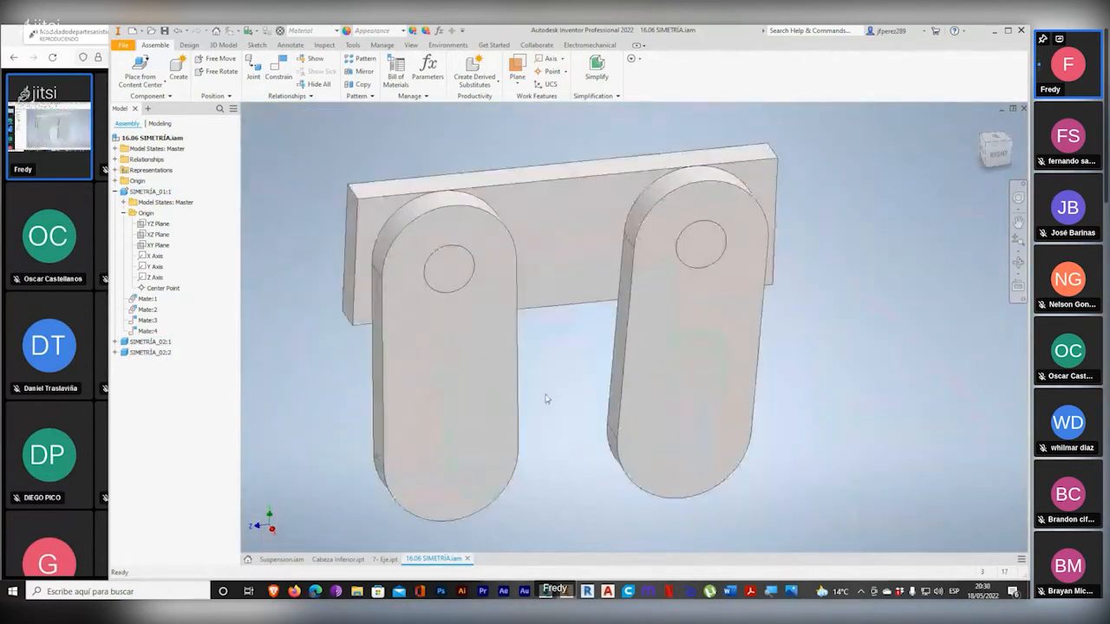
pyautogui.moveTo(464, 445); pyautogui.dragTo(447, 391)
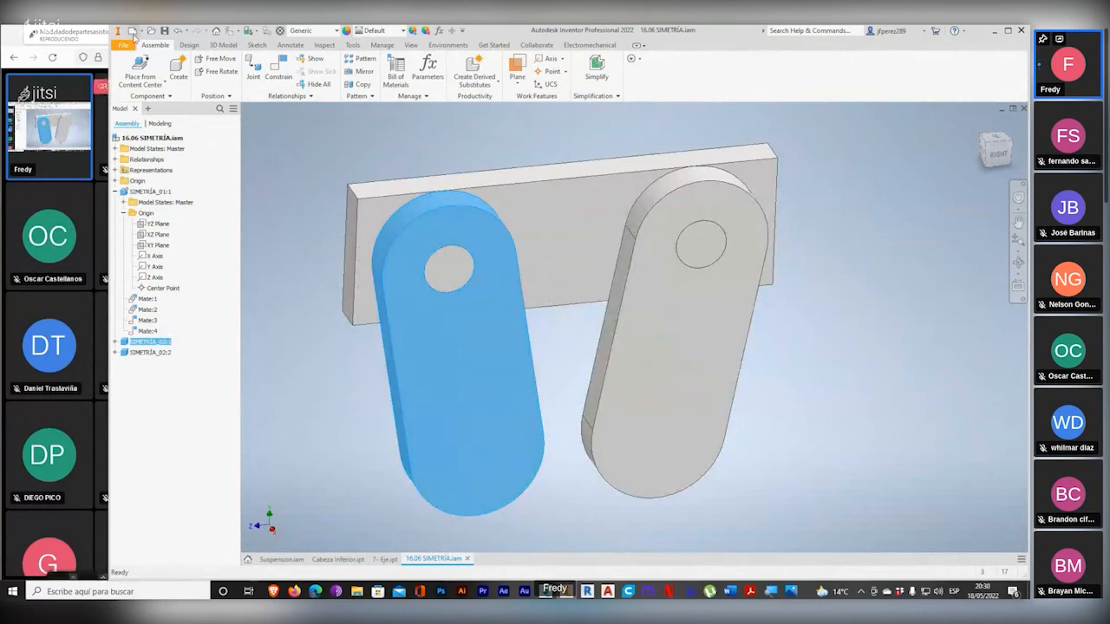
# Step: Open the assembly 16.06 ANGULAR.iam from the 16.03 REST. ANGULAR folder, accepting its location outside the project search path
pyautogui.hotkey('ctrl', 'o')
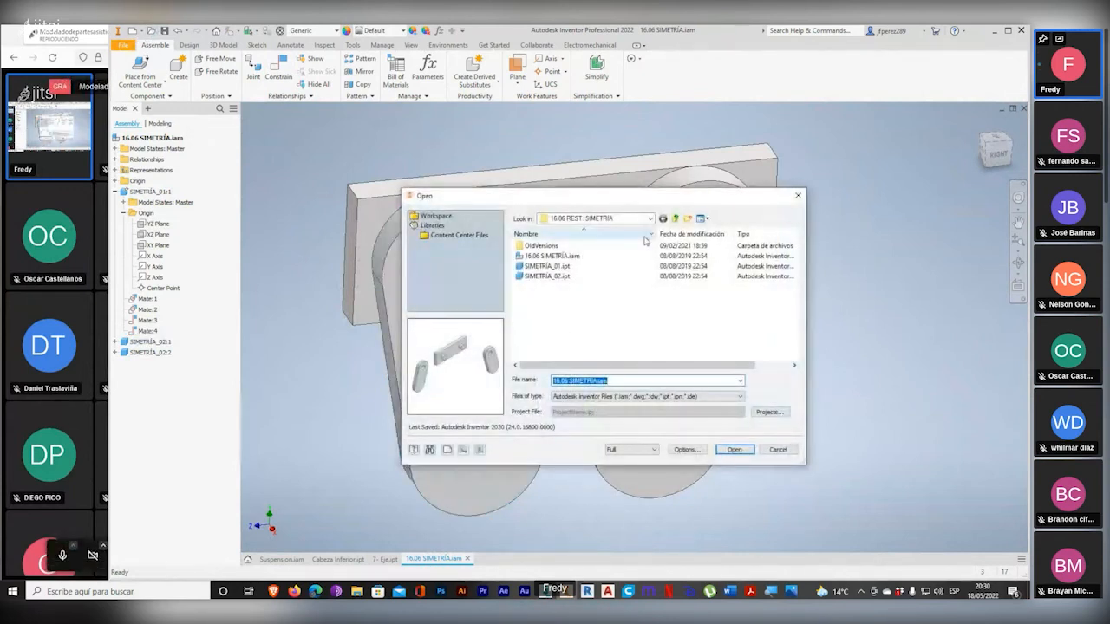
pyautogui.click(675, 219)
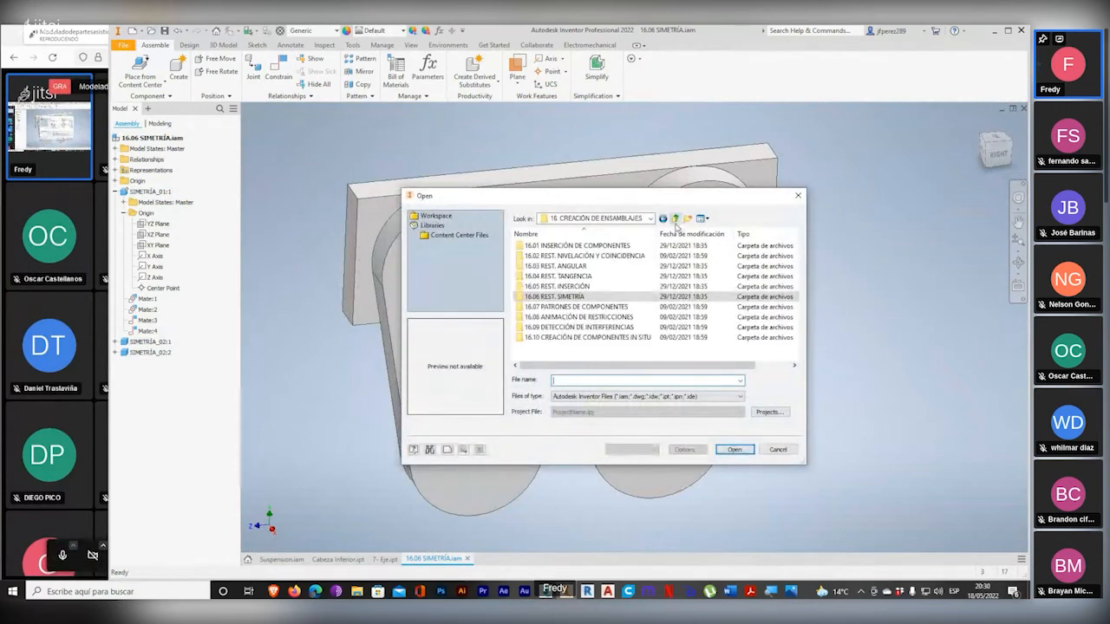
pyautogui.doubleClick(559, 265)
pyautogui.click(555, 256)
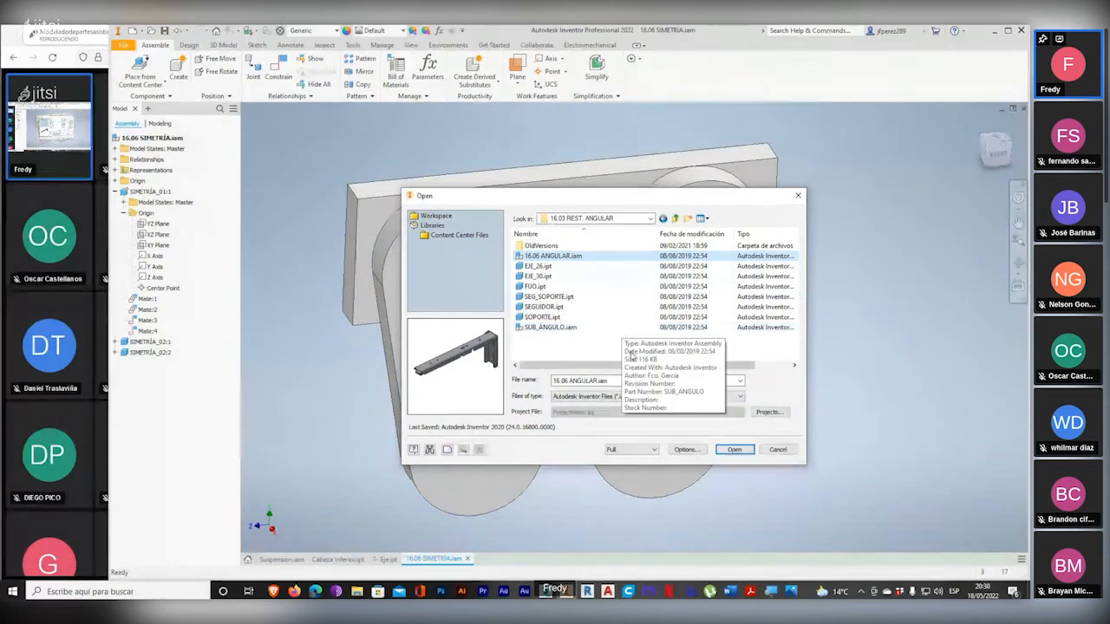
pyautogui.click(734, 449)
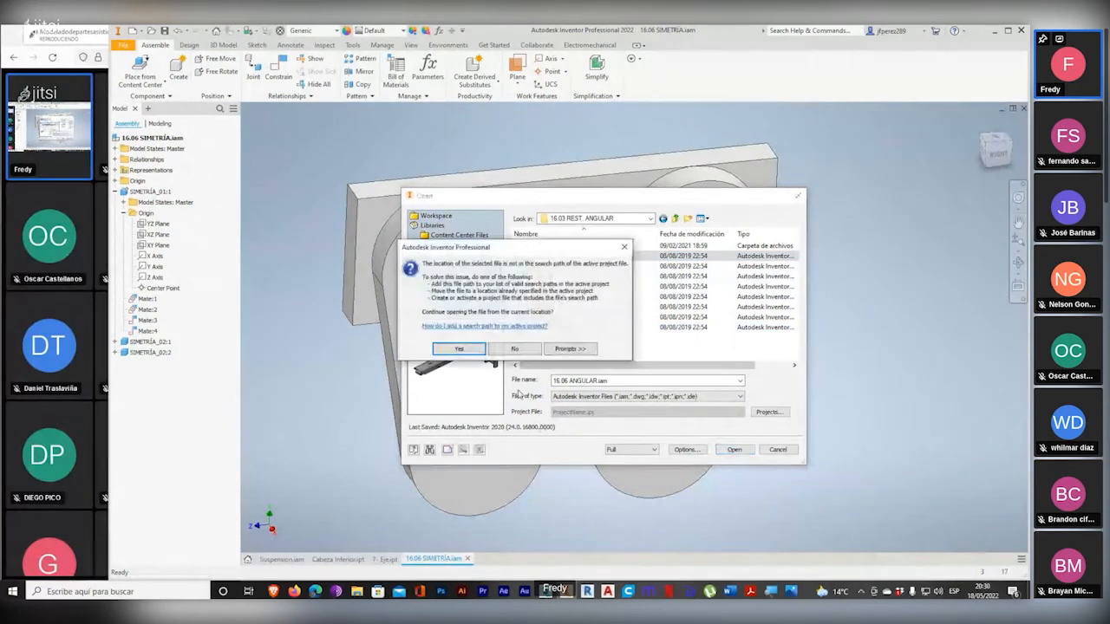
pyautogui.click(466, 351)
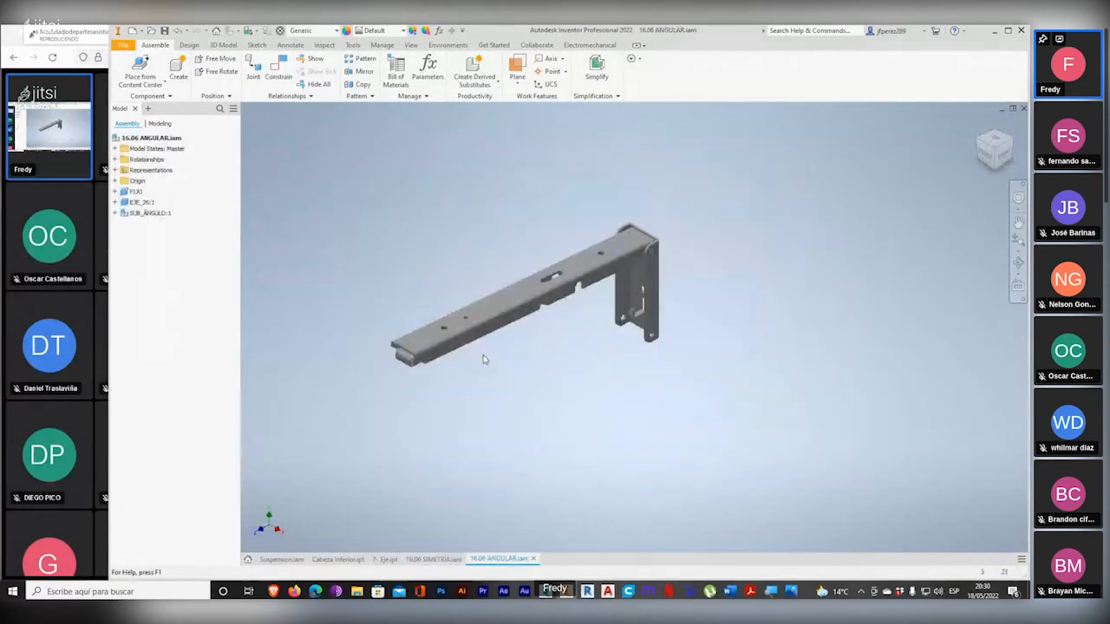
# Step: Swing the arm SUB_ÁNGULO:1 downward about its pin, then start a constraint with the arm and FIJO bracket in clear view
pyautogui.moveTo(483, 354); pyautogui.dragTo(496, 515)
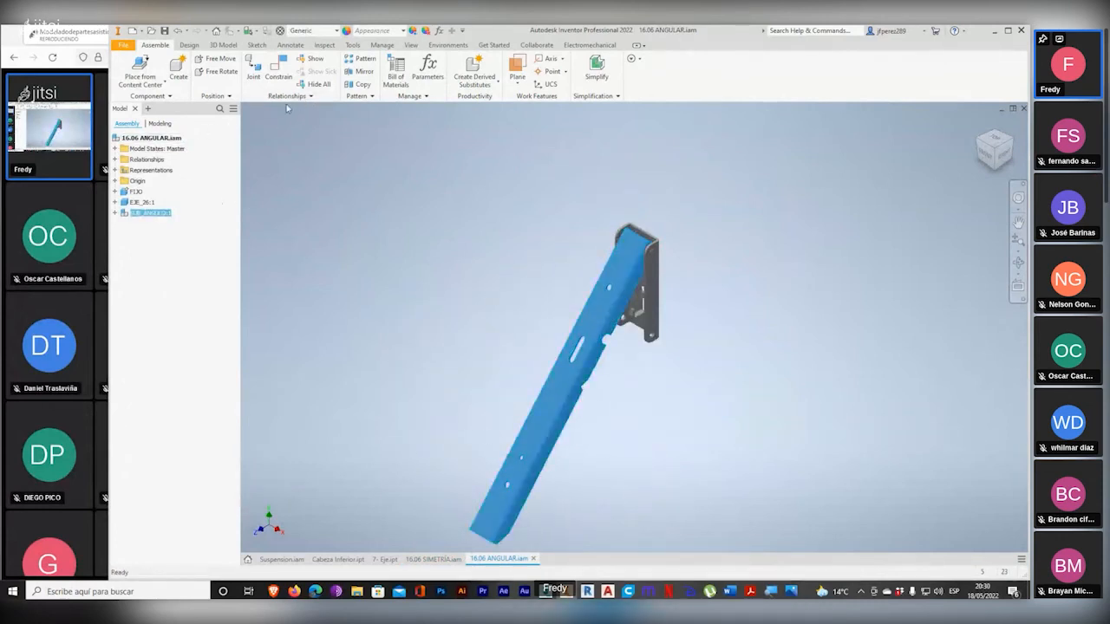
pyautogui.click(278, 69)
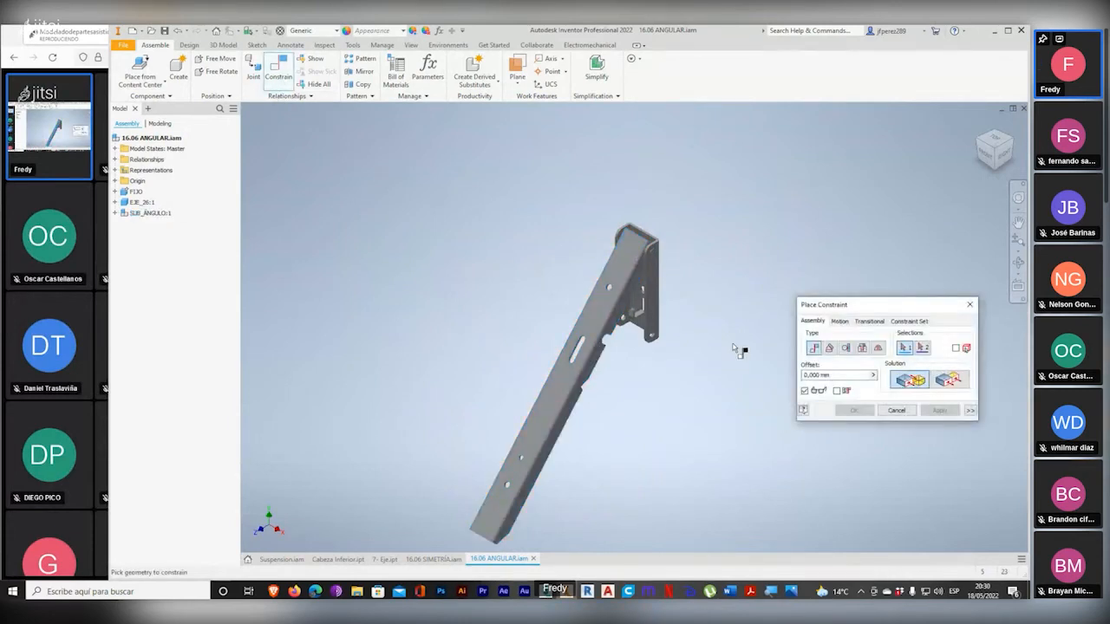
pyautogui.scroll(-2, 719, 343)
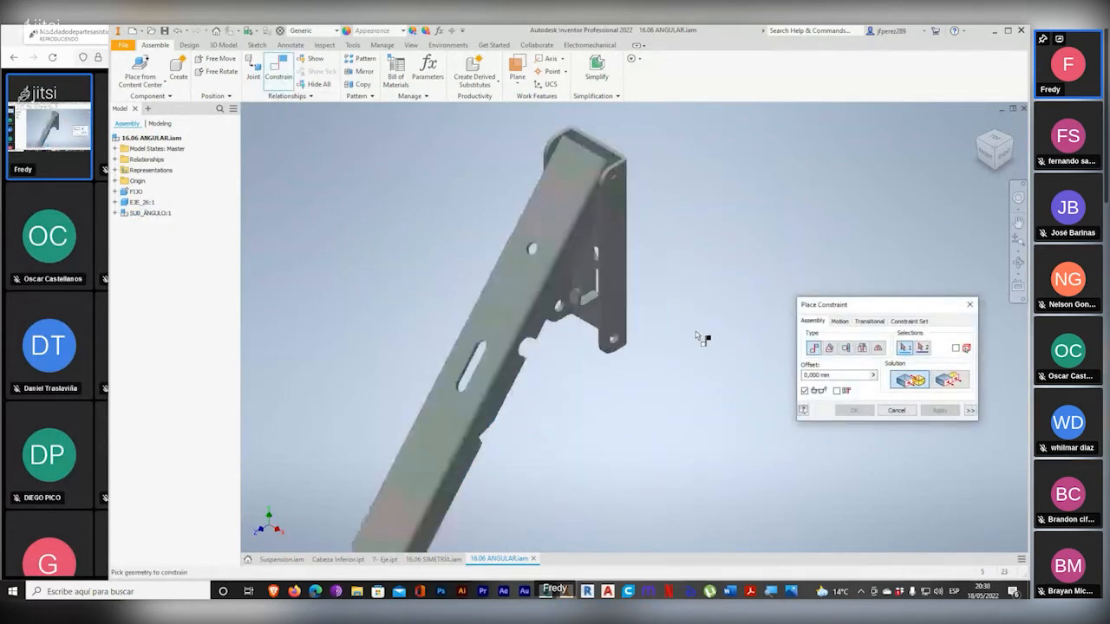
pyautogui.scroll(-2, 703, 337)
pyautogui.moveTo(895, 312); pyautogui.dragTo(385, 197)
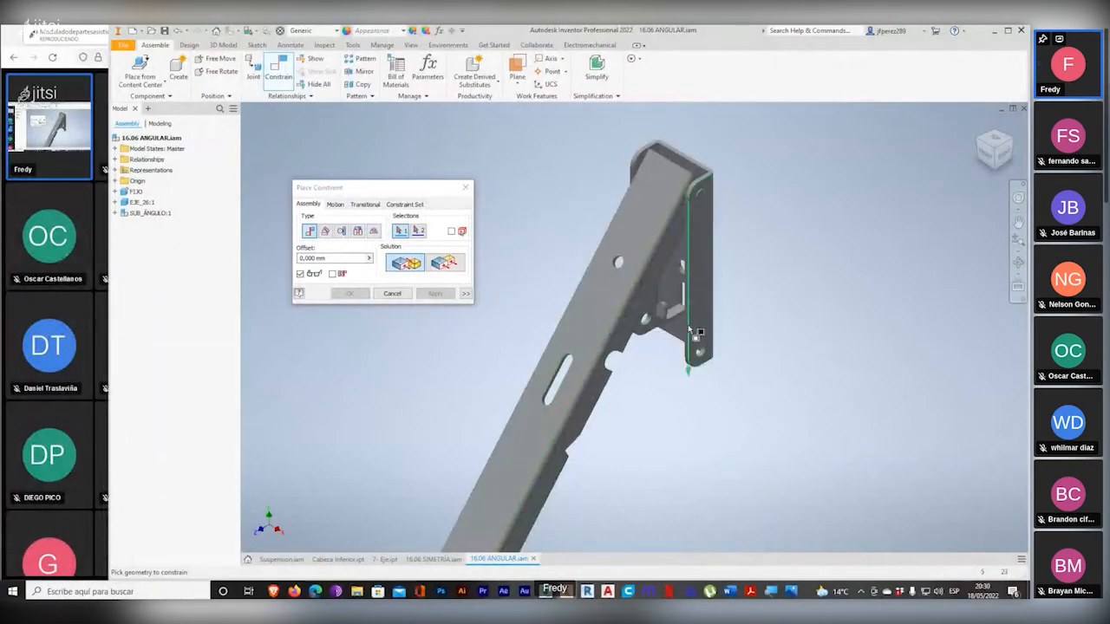
pyautogui.keyDown('shift'); pyautogui.moveTo(666, 338); pyautogui.dragTo(666, 295, button='middle'); pyautogui.keyUp('shift')
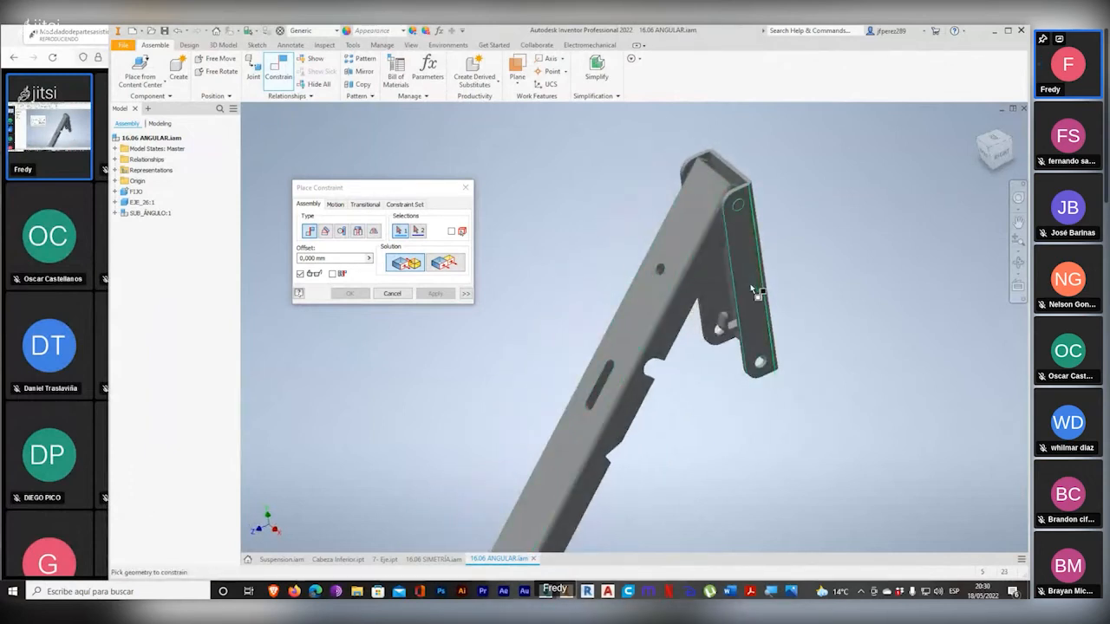
pyautogui.moveTo(780, 329)
pyautogui.keyDown('shift'); pyautogui.mouseDown(button='middle')
pyautogui.moveTo(800, 320)
pyautogui.moveTo(763, 328)
pyautogui.mouseUp(button='middle'); pyautogui.keyUp('shift')
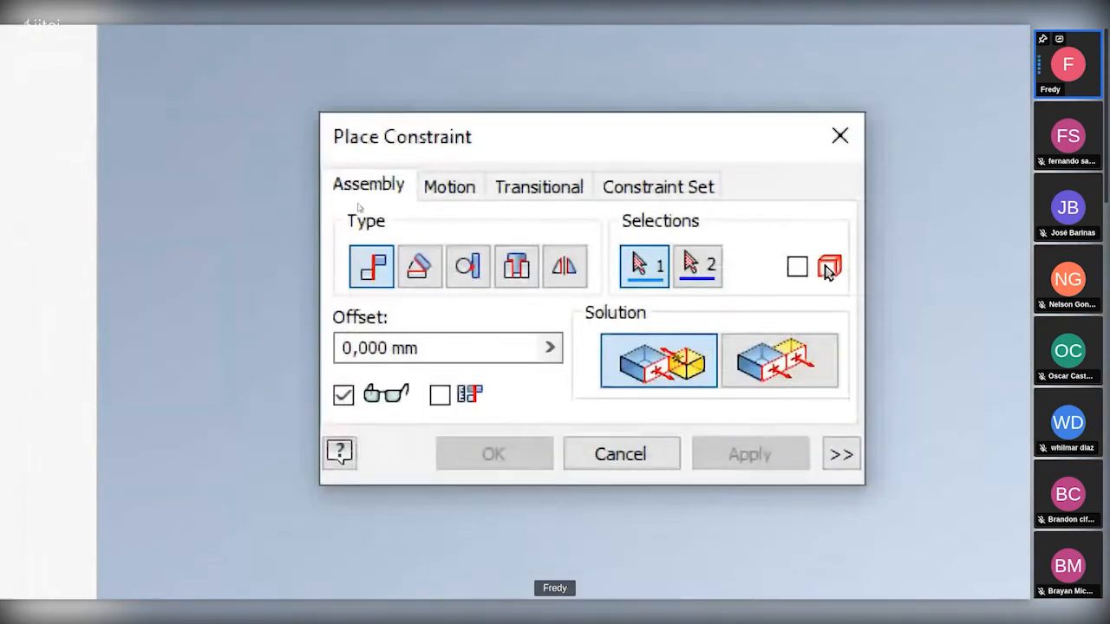
# Step: Review the Motion, Transitional and Constraint Set constraint options, then return to the assembly constraint types
pyautogui.click(448, 186)
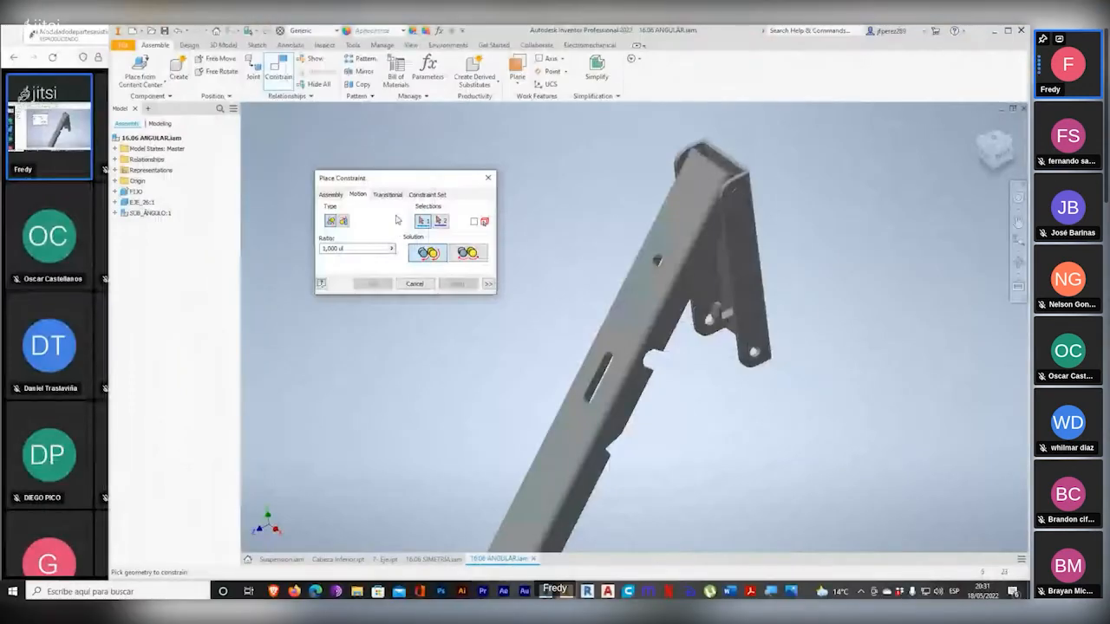
pyautogui.click(392, 195)
pyautogui.click(358, 195)
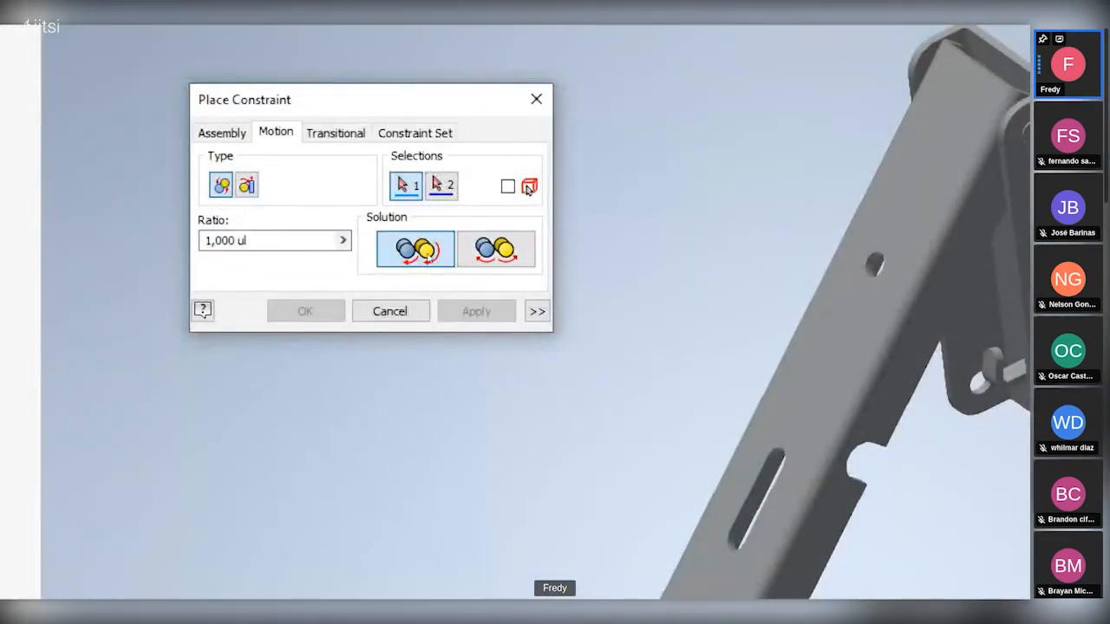
pyautogui.click(416, 134)
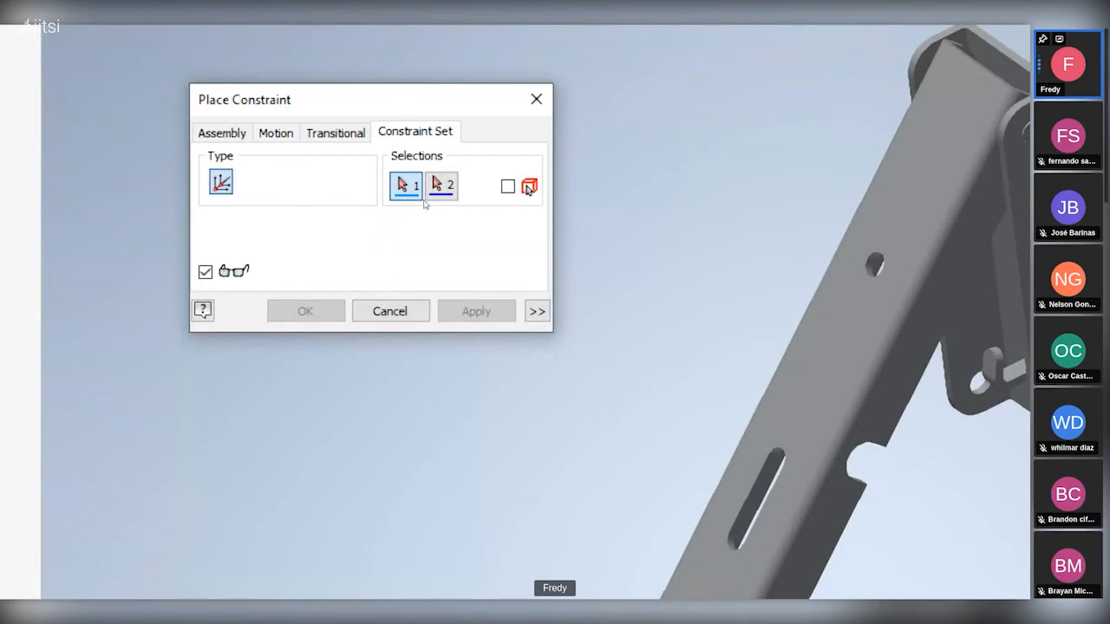
pyautogui.click(276, 133)
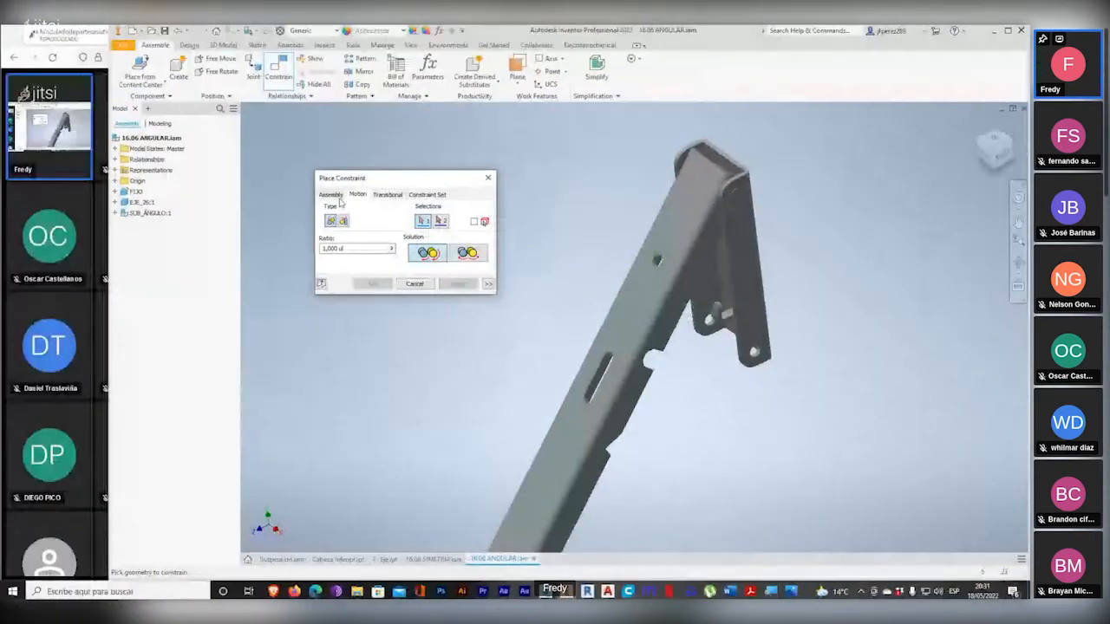
pyautogui.click(284, 171)
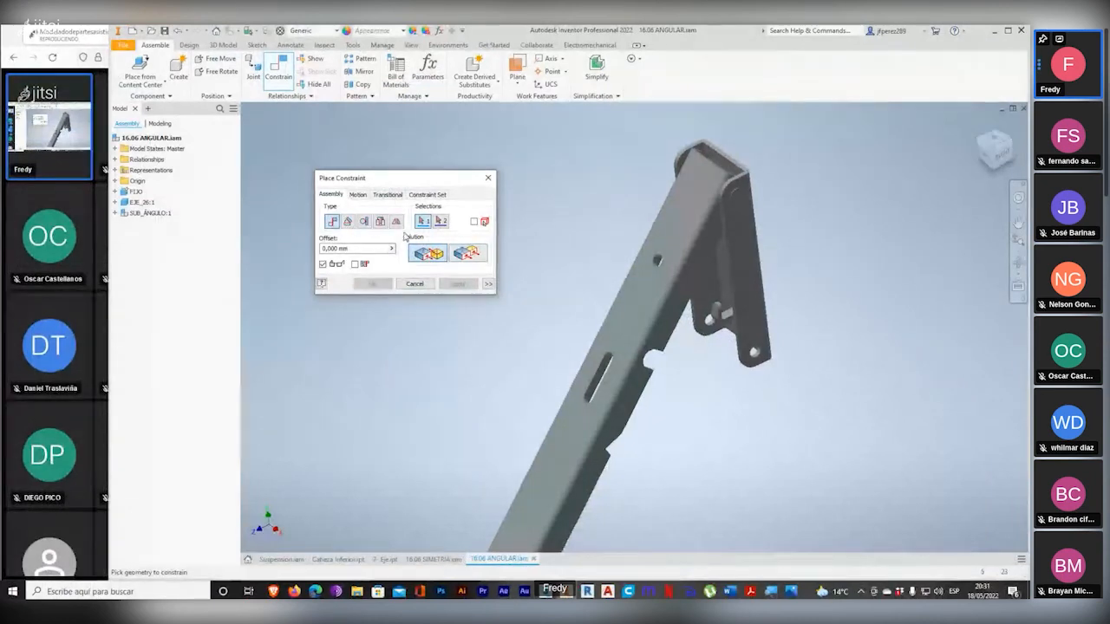
# Step: Set up an angle constraint between the arm's thin flange face beside the notch and the FIJO bracket's flange edge
pyautogui.click(348, 221)
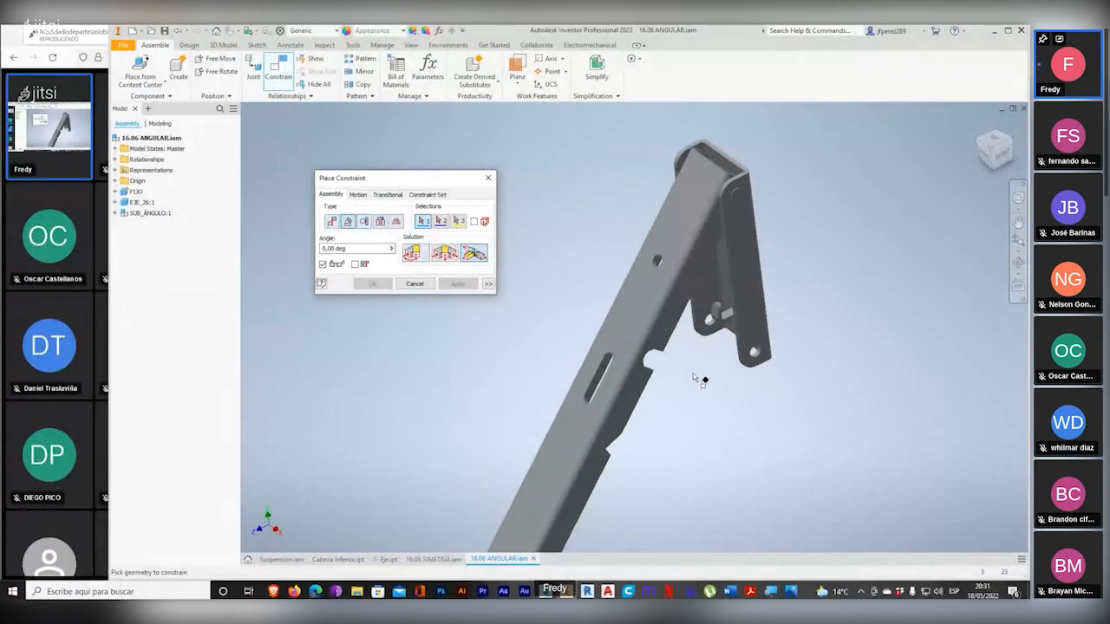
pyautogui.moveTo(694, 376)
pyautogui.keyDown('shift'); pyautogui.mouseDown(button='middle')
pyautogui.moveTo(642, 355)
pyautogui.moveTo(730, 371)
pyautogui.moveTo(681, 359)
pyautogui.mouseUp(button='middle'); pyautogui.keyUp('shift')
pyautogui.keyDown('shift'); pyautogui.moveTo(628, 395); pyautogui.dragTo(536, 354, button='middle'); pyautogui.keyUp('shift')
pyautogui.scroll(5, 659, 382)
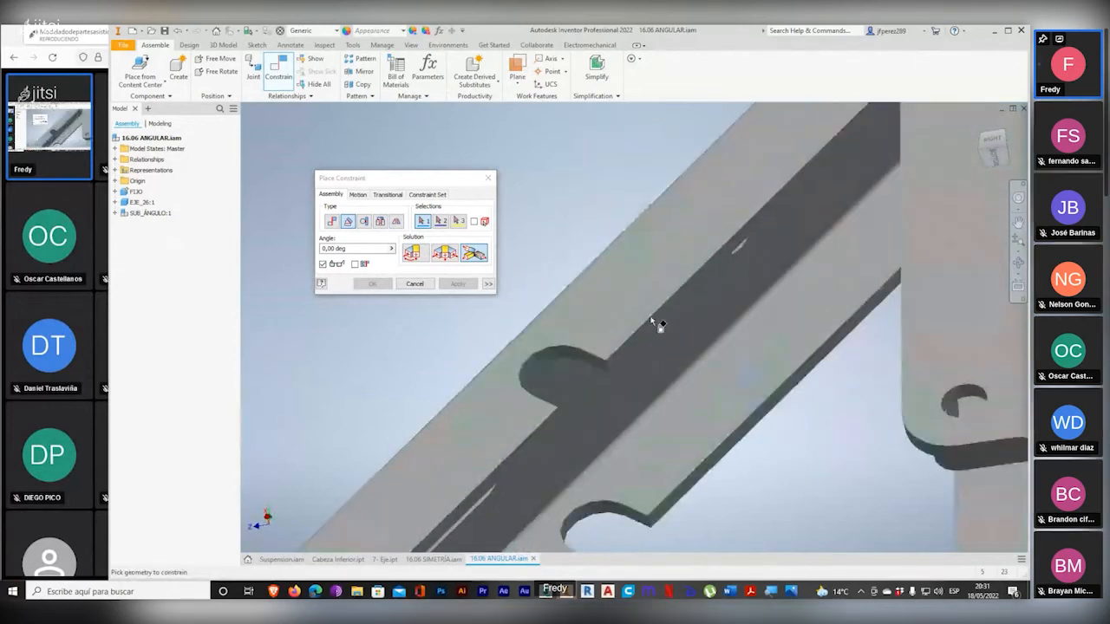
pyautogui.click(624, 365)
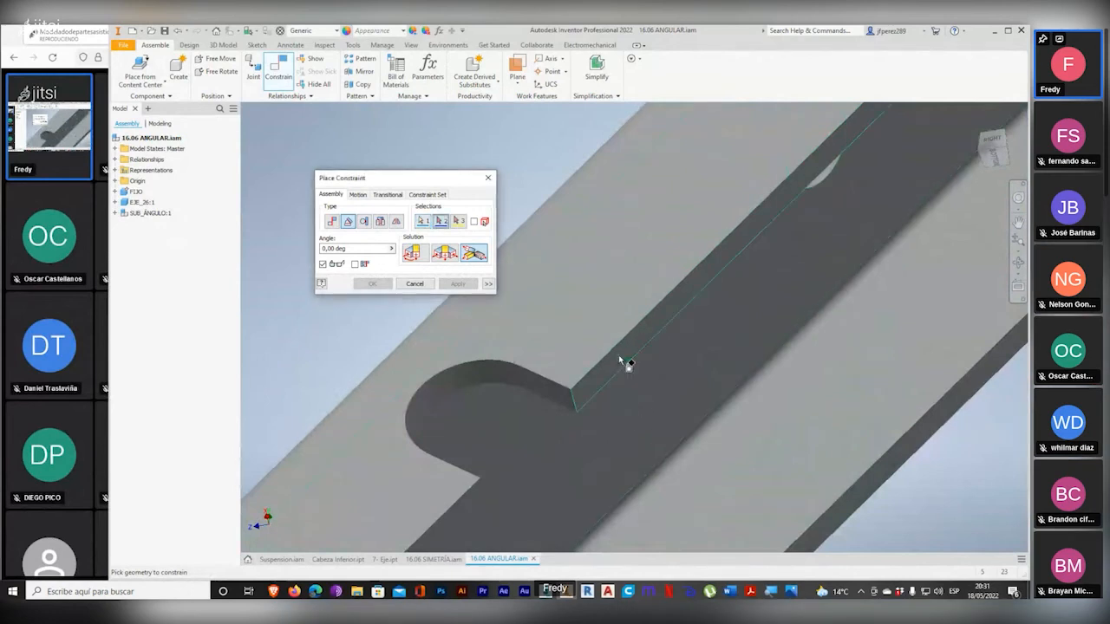
pyautogui.scroll(-3, 678, 383)
pyautogui.scroll(-5, 680, 383)
pyautogui.keyDown('shift'); pyautogui.moveTo(683, 384); pyautogui.dragTo(846, 424, button='middle'); pyautogui.keyUp('shift')
pyautogui.click(637, 333)
# Step: Try the Directed Angle solution, then apply the constraint as an Undirected Angle of 0,00 deg
pyautogui.keyDown('shift'); pyautogui.moveTo(719, 387); pyautogui.dragTo(643, 444, button='middle'); pyautogui.keyUp('shift')
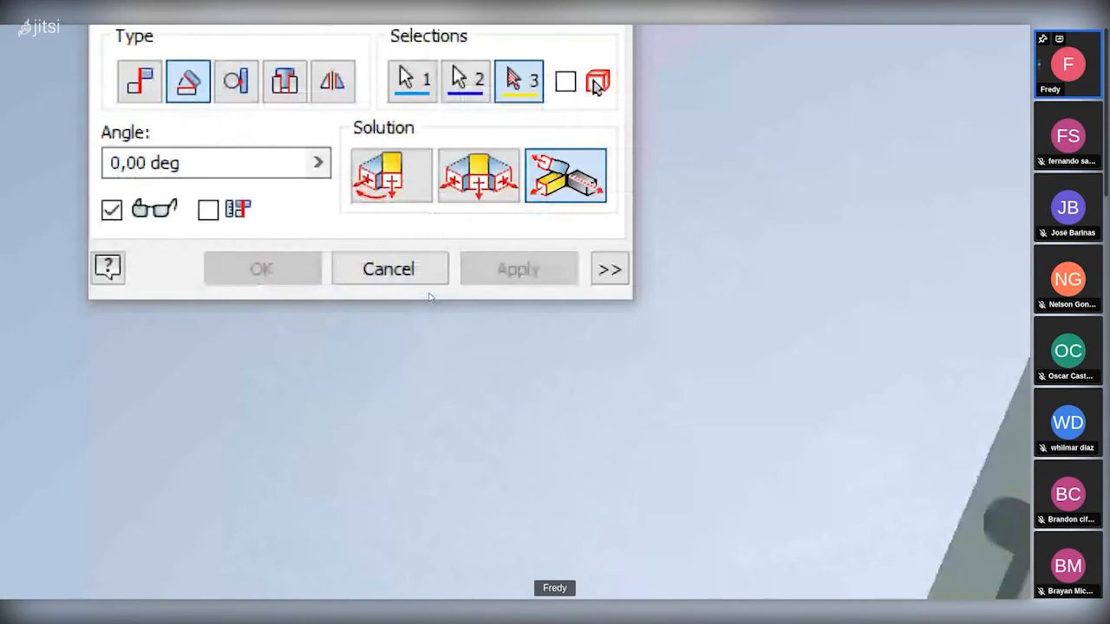
pyautogui.click(391, 175)
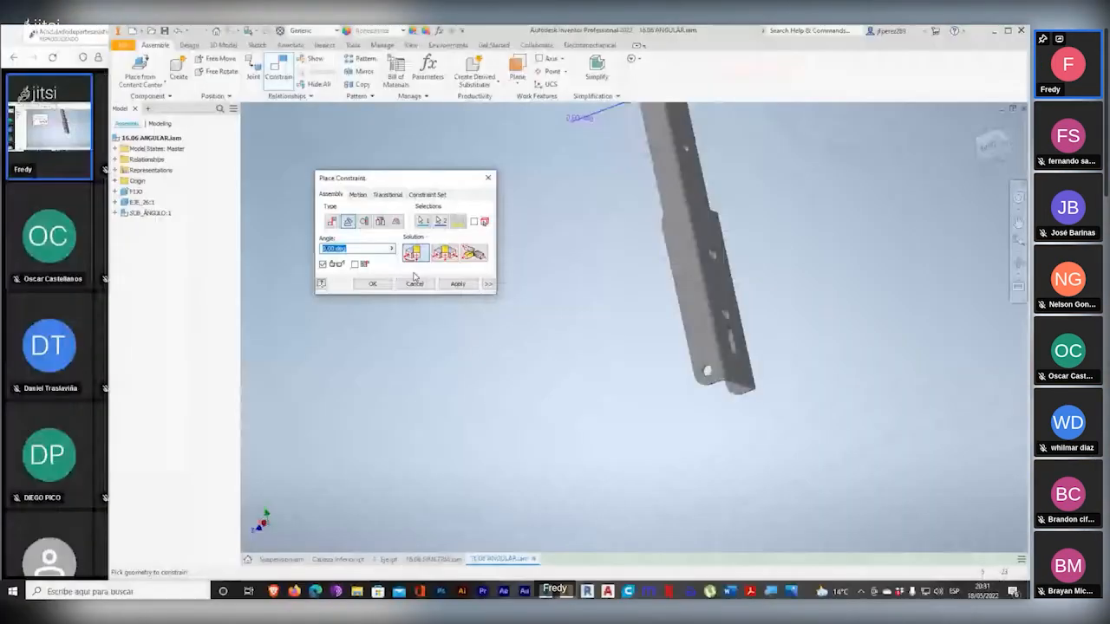
pyautogui.scroll(-3, 555, 326)
pyautogui.moveTo(577, 324); pyautogui.dragTo(638, 426, button='middle')
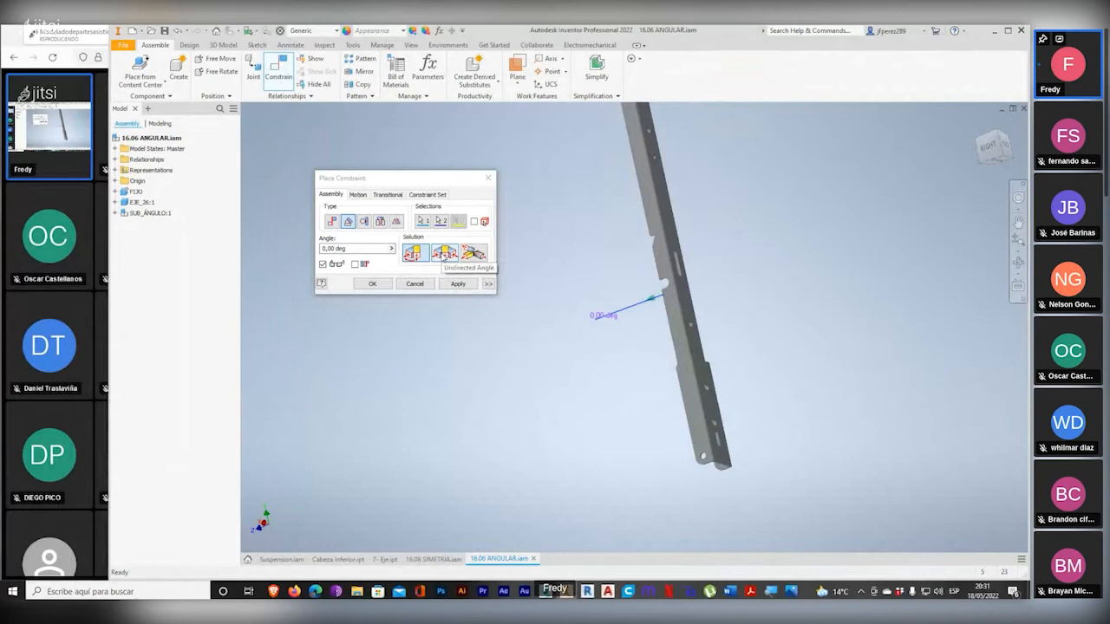
pyautogui.keyDown('shift'); pyautogui.moveTo(582, 374); pyautogui.dragTo(663, 369, button='middle'); pyautogui.keyUp('shift')
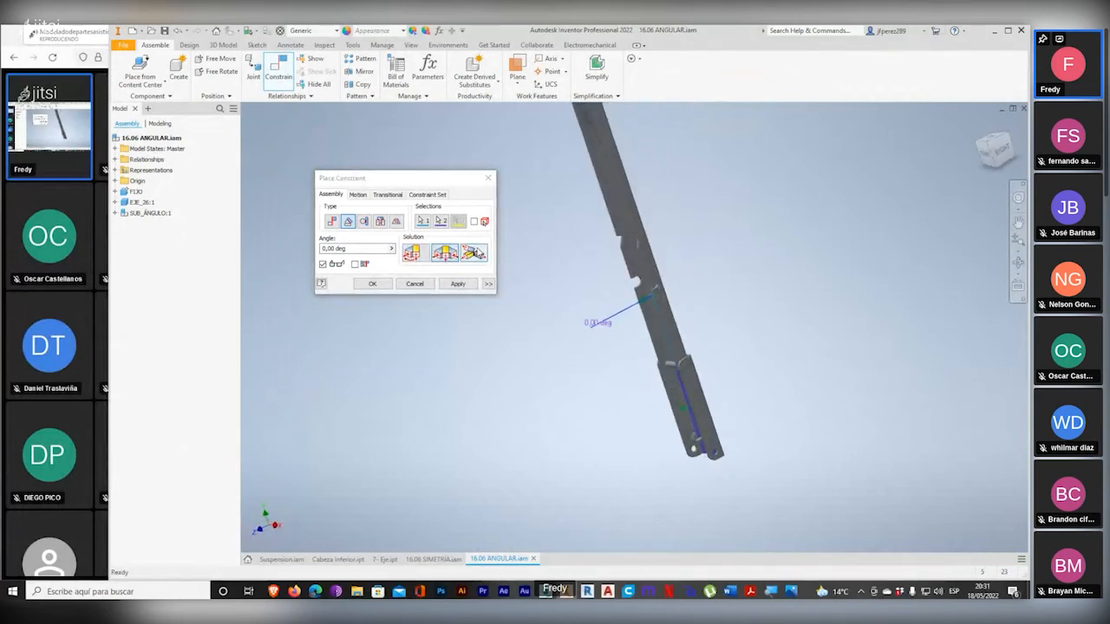
pyautogui.click(456, 283)
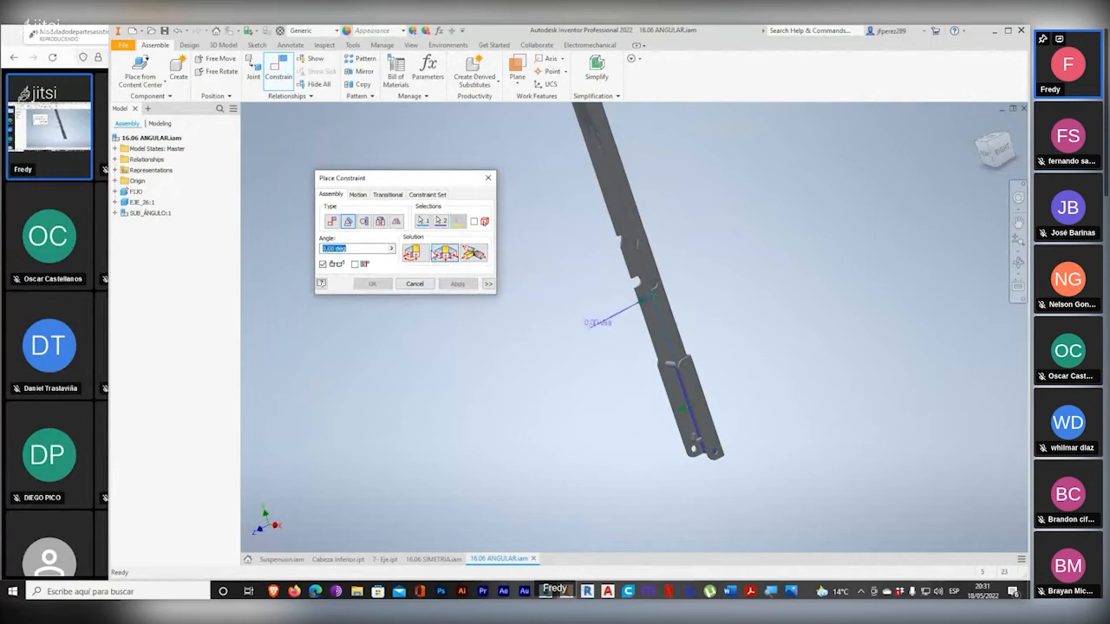
# Step: Check the Motion, Transitional and Constraint Set options again, ending on the angle constraint settings
pyautogui.click(355, 195)
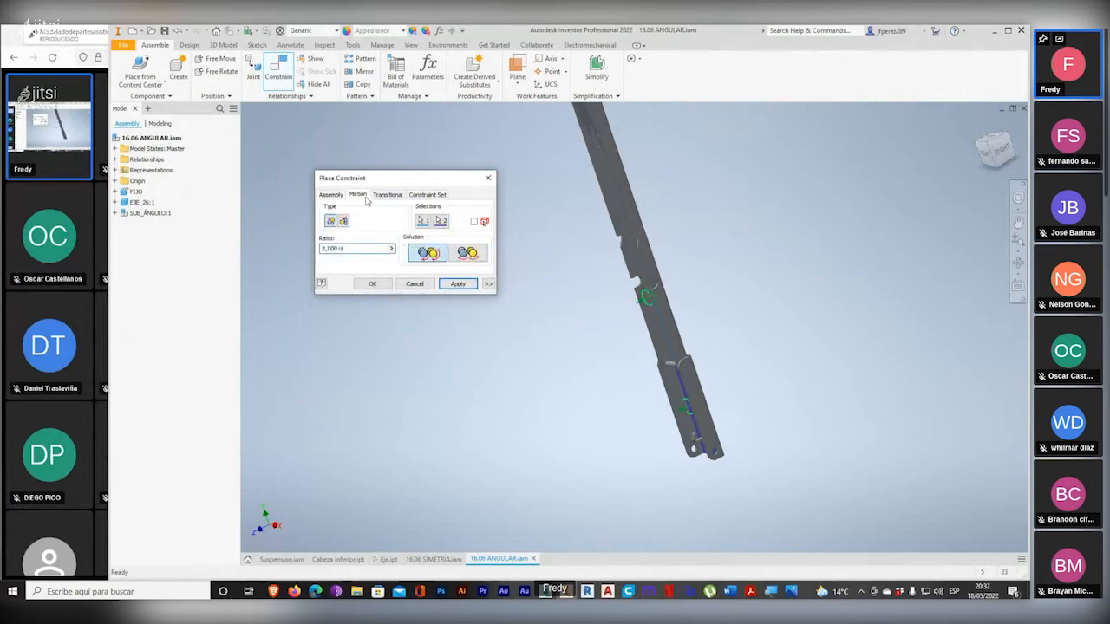
pyautogui.click(382, 196)
pyautogui.click(429, 196)
pyautogui.click(334, 197)
# Step: Examine the aligned arm and its pinned joint with the FIJO bracket from several angles
pyautogui.moveTo(593, 329); pyautogui.dragTo(592, 274, button='middle')
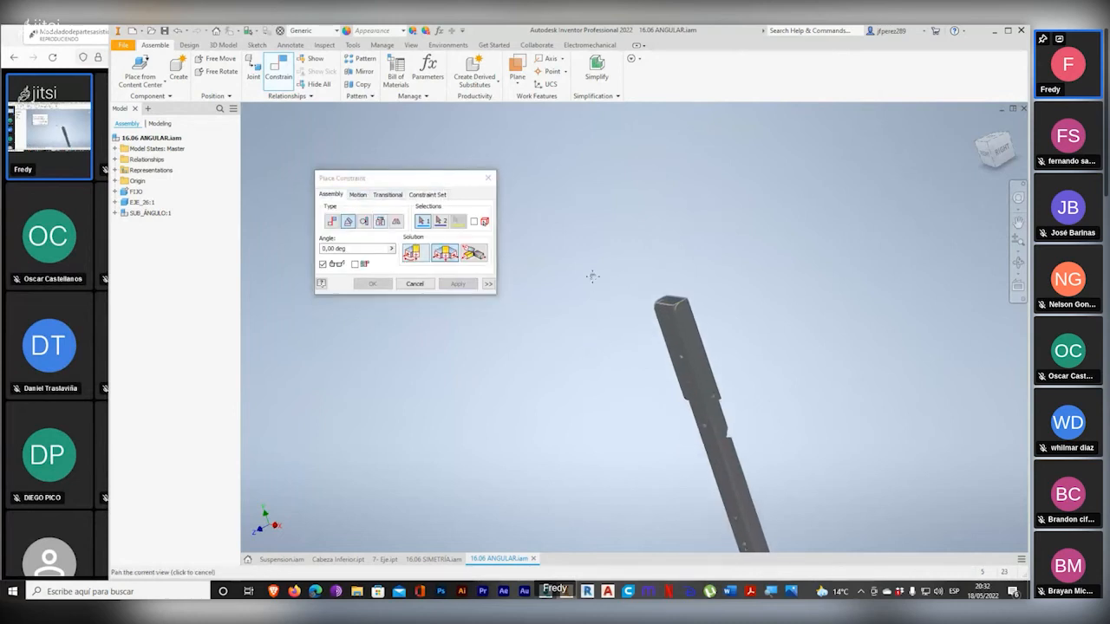
pyautogui.scroll(5, 674, 379)
pyautogui.moveTo(681, 378); pyautogui.dragTo(686, 402, button='middle')
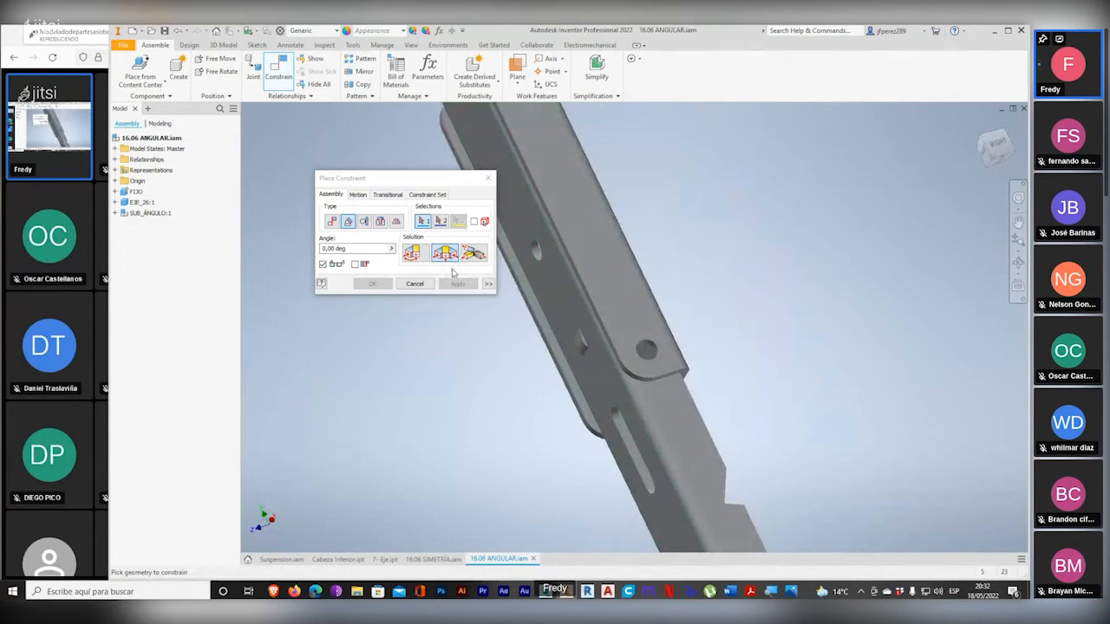
pyautogui.moveTo(533, 284); pyautogui.dragTo(578, 284, button='middle')
pyautogui.moveTo(693, 364); pyautogui.dragTo(661, 273, button='middle')
pyautogui.scroll(3, 689, 338)
pyautogui.scroll(-3, 702, 324)
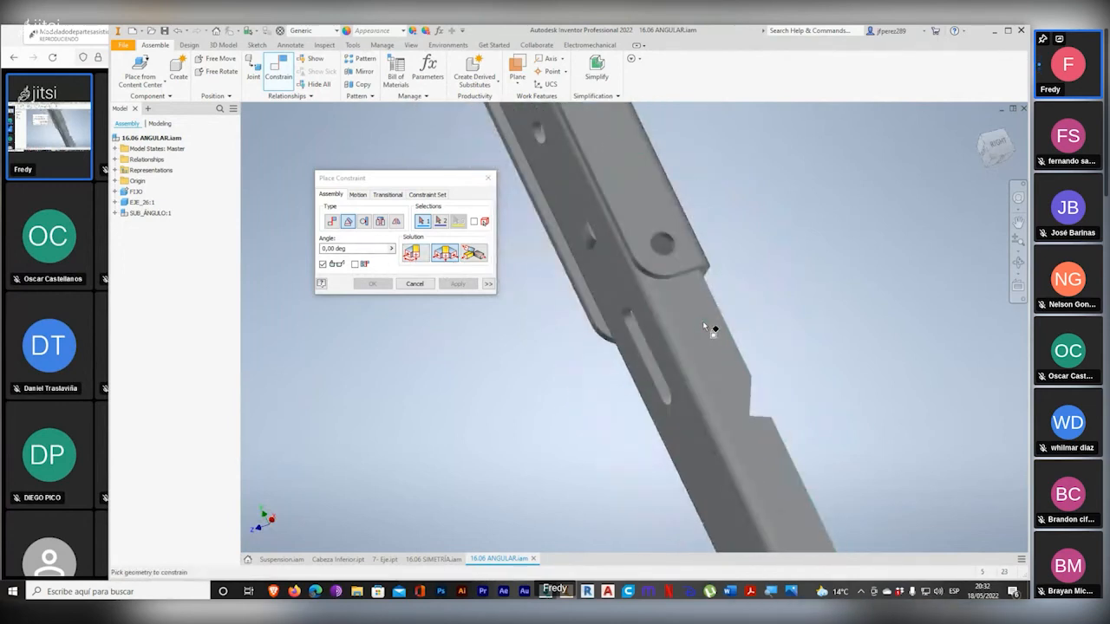
pyautogui.keyDown('shift'); pyautogui.moveTo(759, 346); pyautogui.dragTo(713, 300, button='middle'); pyautogui.keyUp('shift')
pyautogui.moveTo(736, 344); pyautogui.dragTo(830, 312, button='middle')
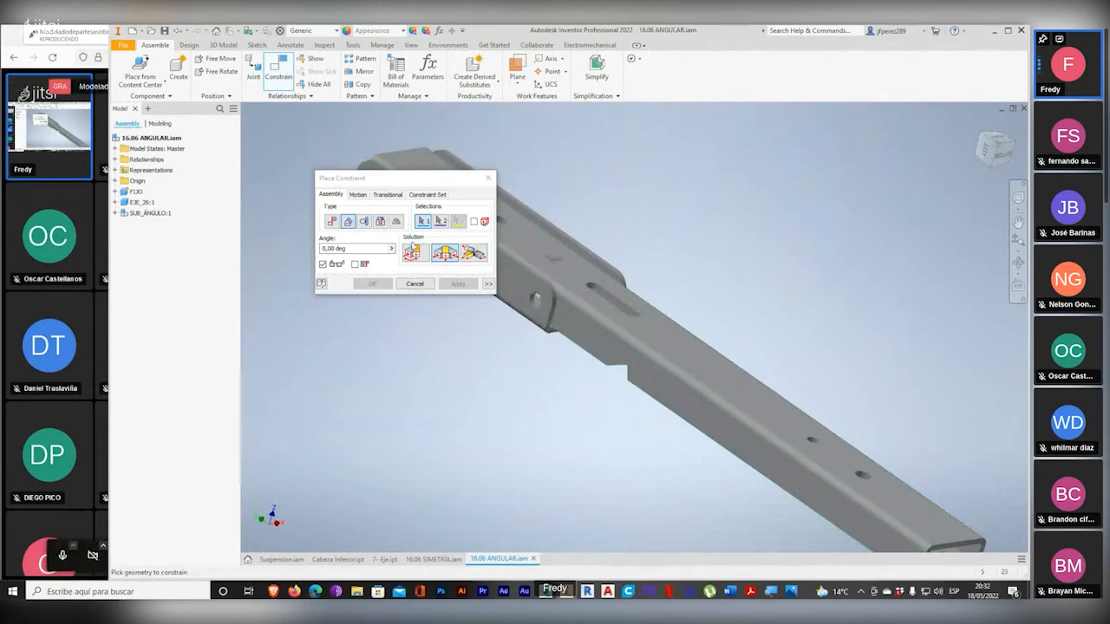
# Step: Compare the motion constraint settings with the constraint set settings and leave the Constrain command without placing another constraint
pyautogui.click(357, 195)
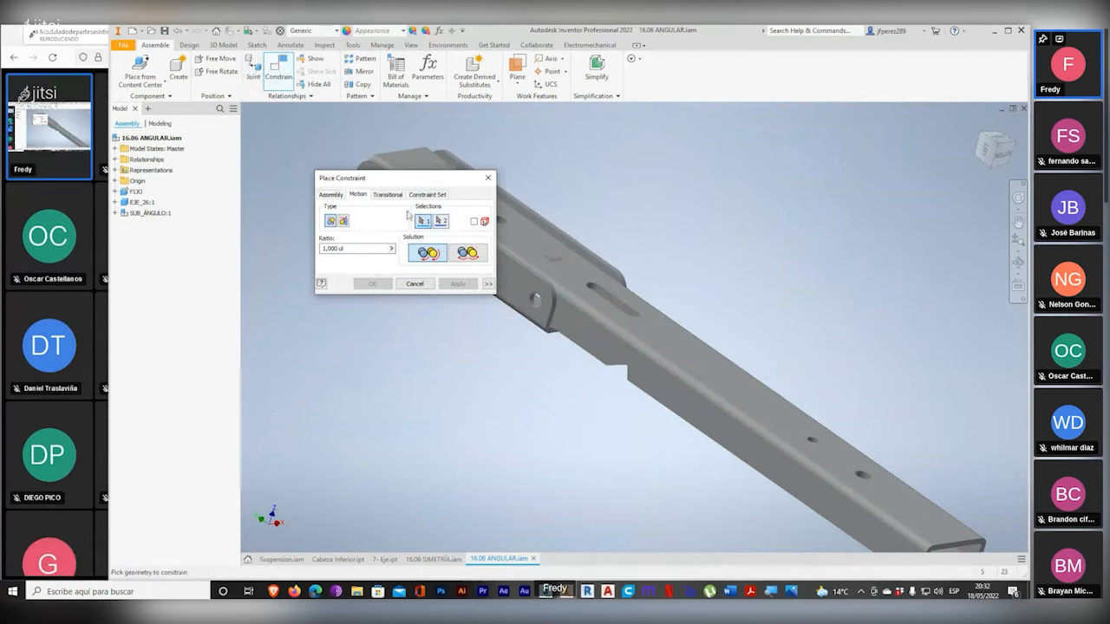
pyautogui.click(385, 196)
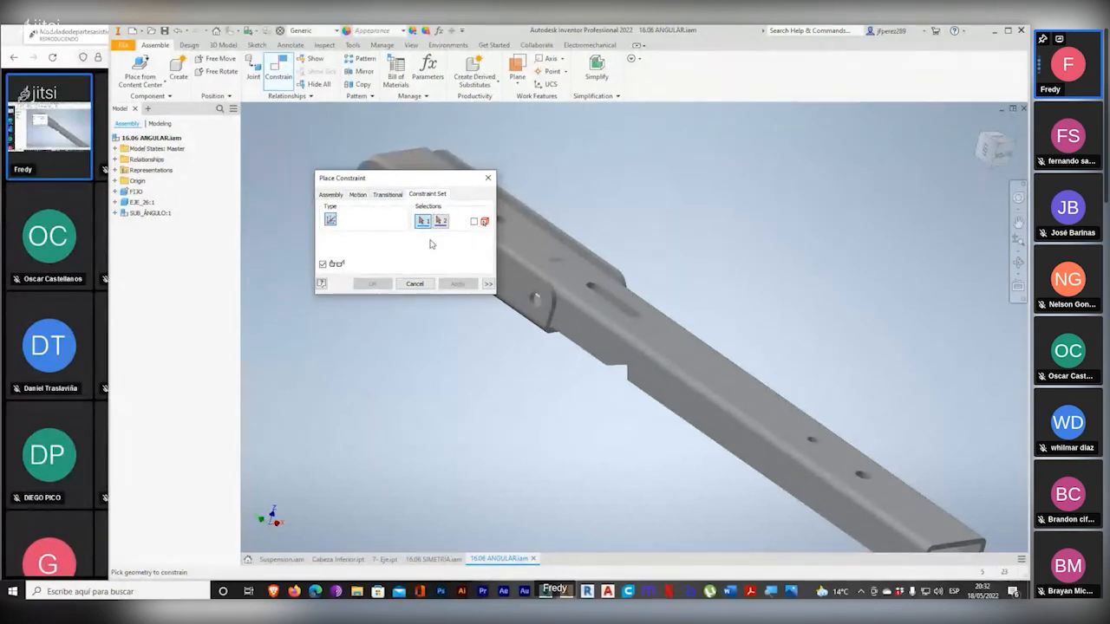
pyautogui.click(358, 195)
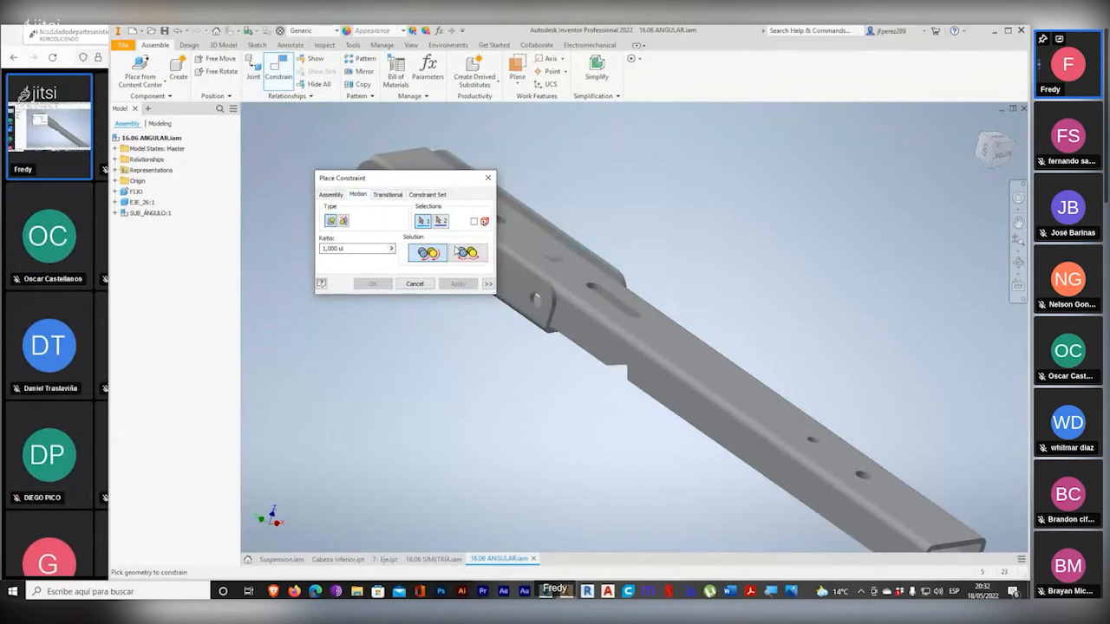
pyautogui.click(487, 181)
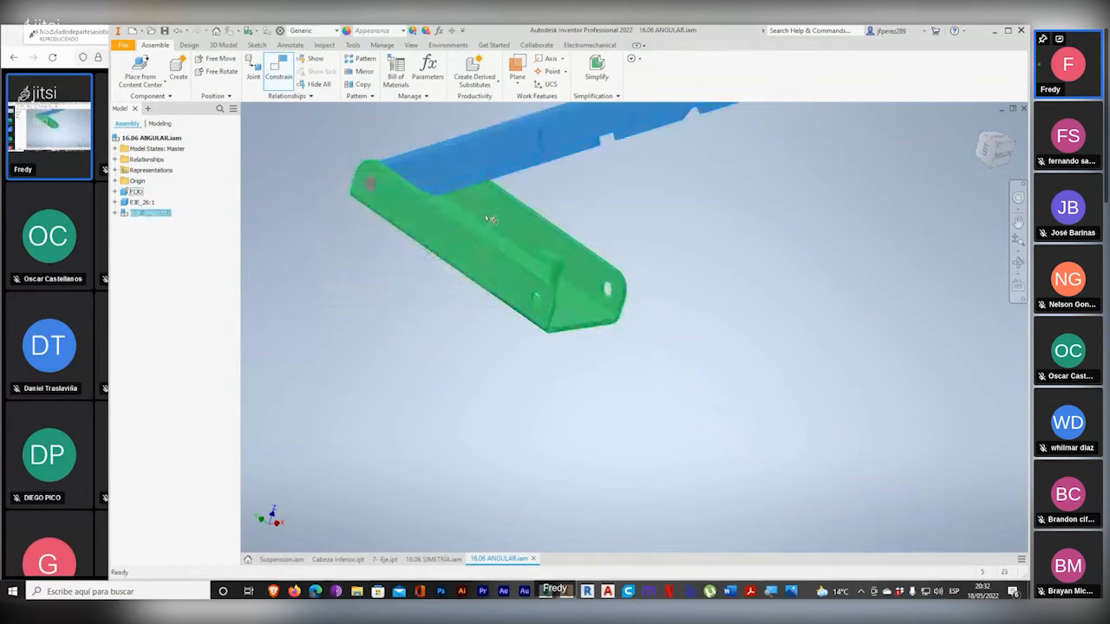
# Step: Swing the arm out from the FIJO bracket and close the assembly 16.06 ANGULAR.iam
pyautogui.moveTo(631, 254); pyautogui.dragTo(603, 395, button='middle')
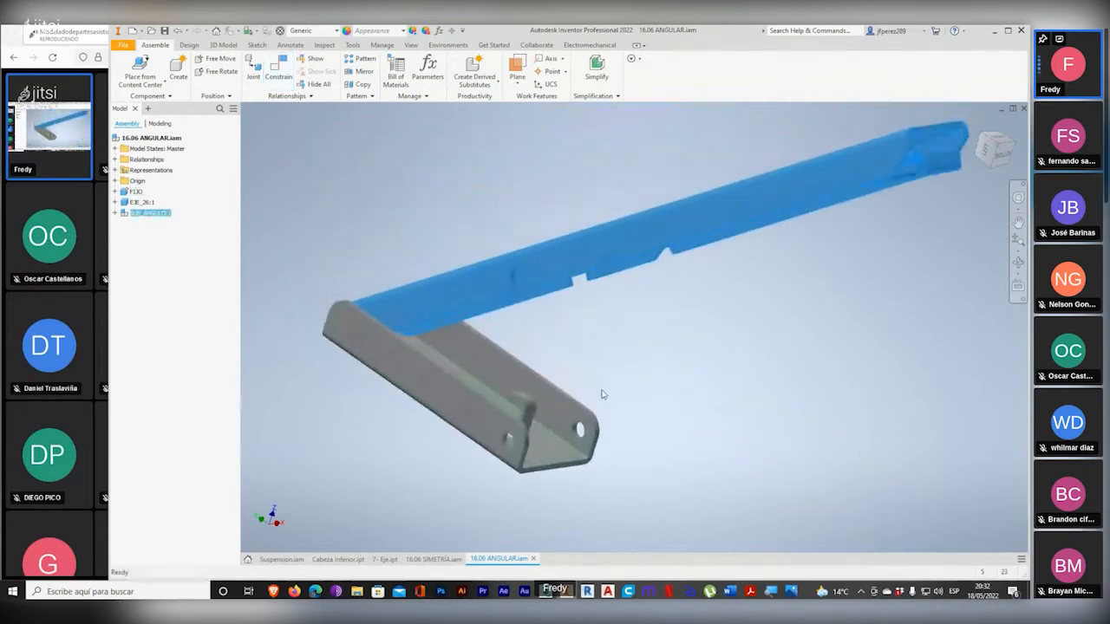
pyautogui.click(1024, 109)
pyautogui.click(488, 319)
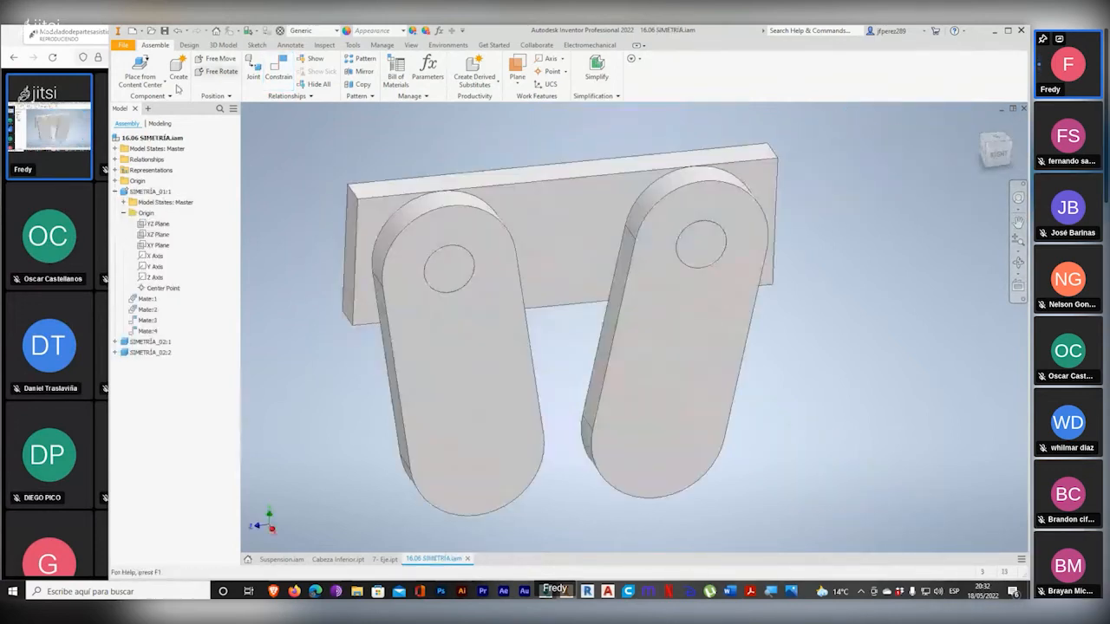
# Step: Browse the 16. CREACIÓN DE ENSAMBLAJES folder for an example and preview 16.09 ANÁLISIS ESTÁTICO.iam in the interference detection subfolder
pyautogui.hotkey('ctrl', 'o')
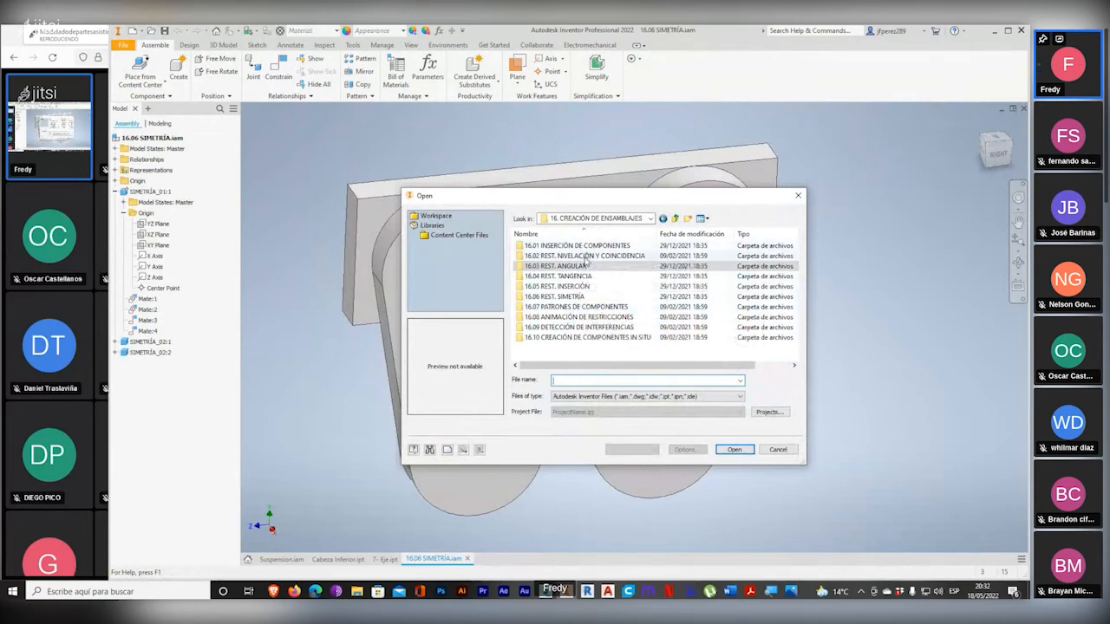
pyautogui.click(597, 286)
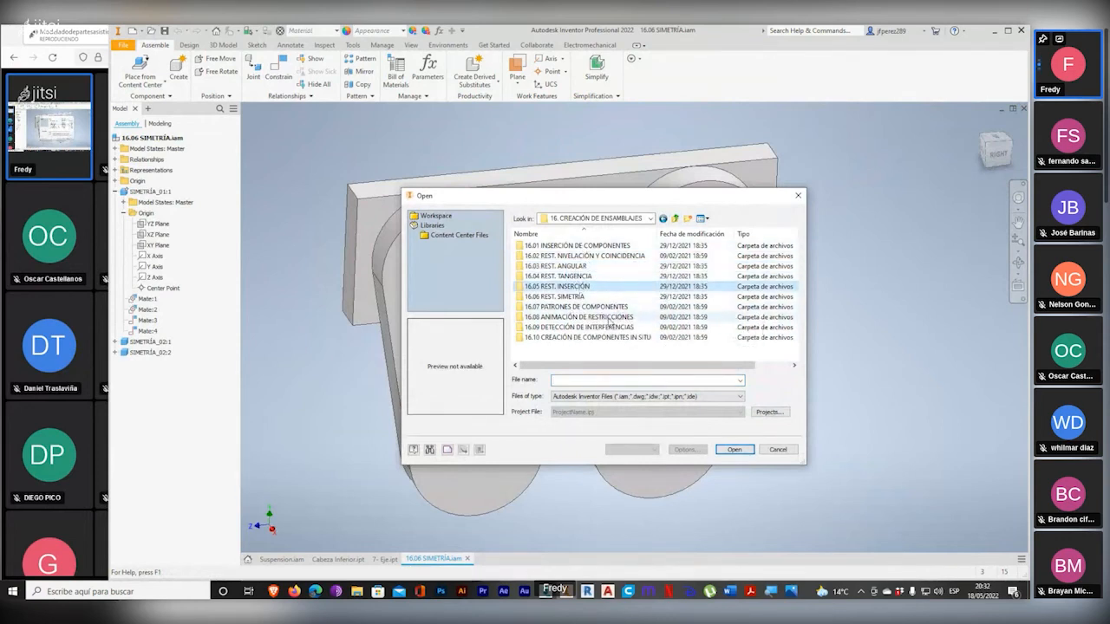
pyautogui.press('Down')
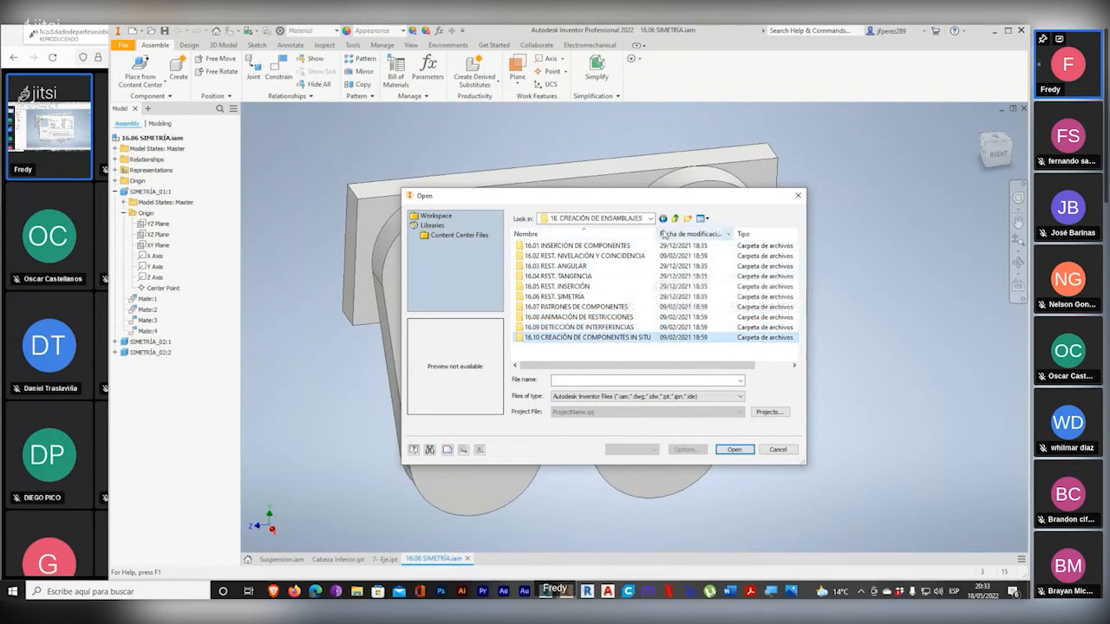
pyautogui.doubleClick(567, 327)
pyautogui.click(564, 317)
pyautogui.click(598, 256)
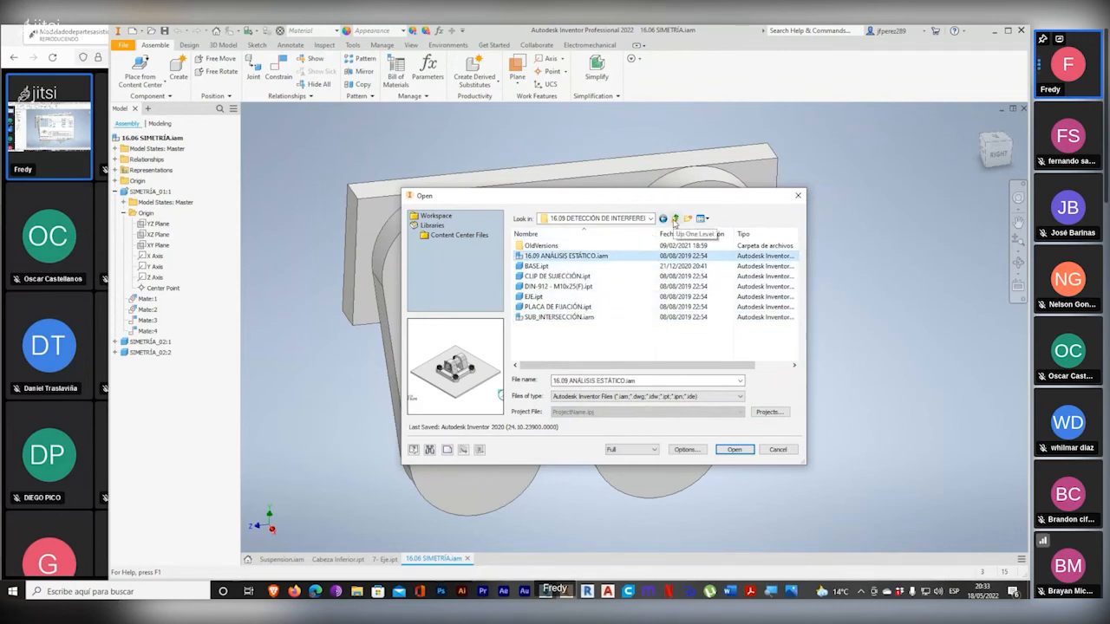
# Step: Look through the course folders in Nueva carpeta for another topic with a suitable example assembly
pyautogui.click(674, 218)
pyautogui.click(675, 219)
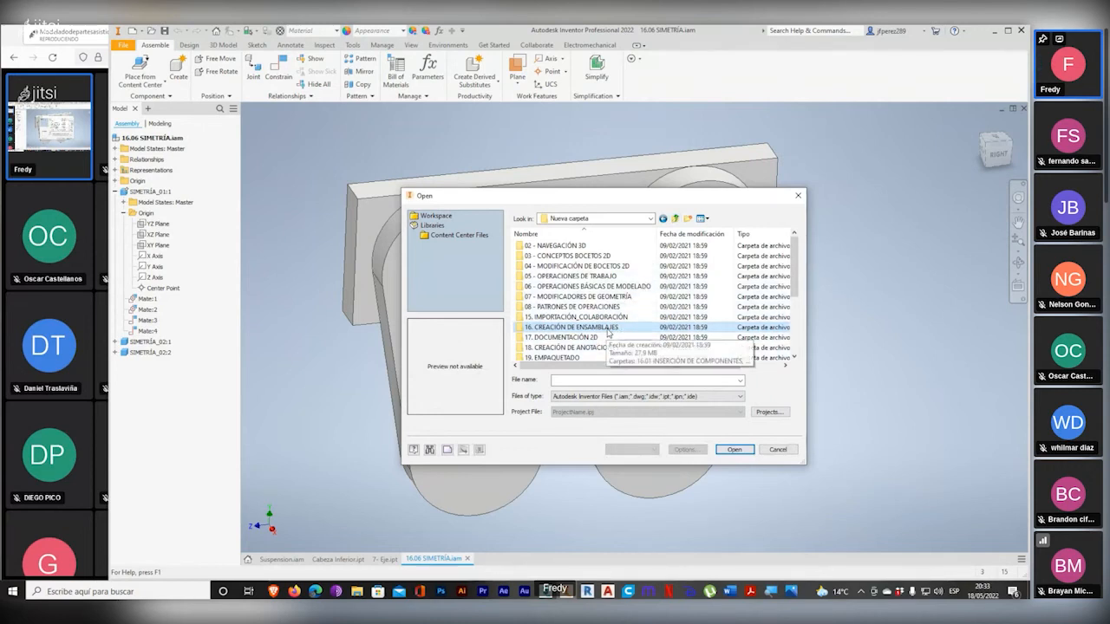
pyautogui.scroll(-1, 608, 332)
pyautogui.scroll(-1, 607, 333)
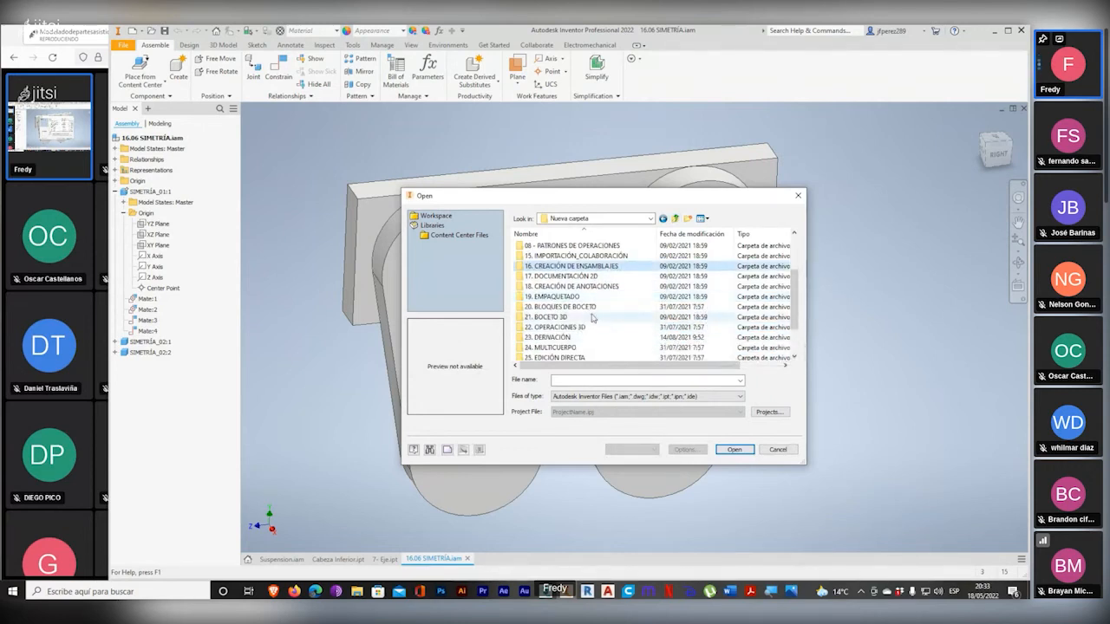
pyautogui.scroll(-1, 598, 330)
pyautogui.scroll(1, 591, 330)
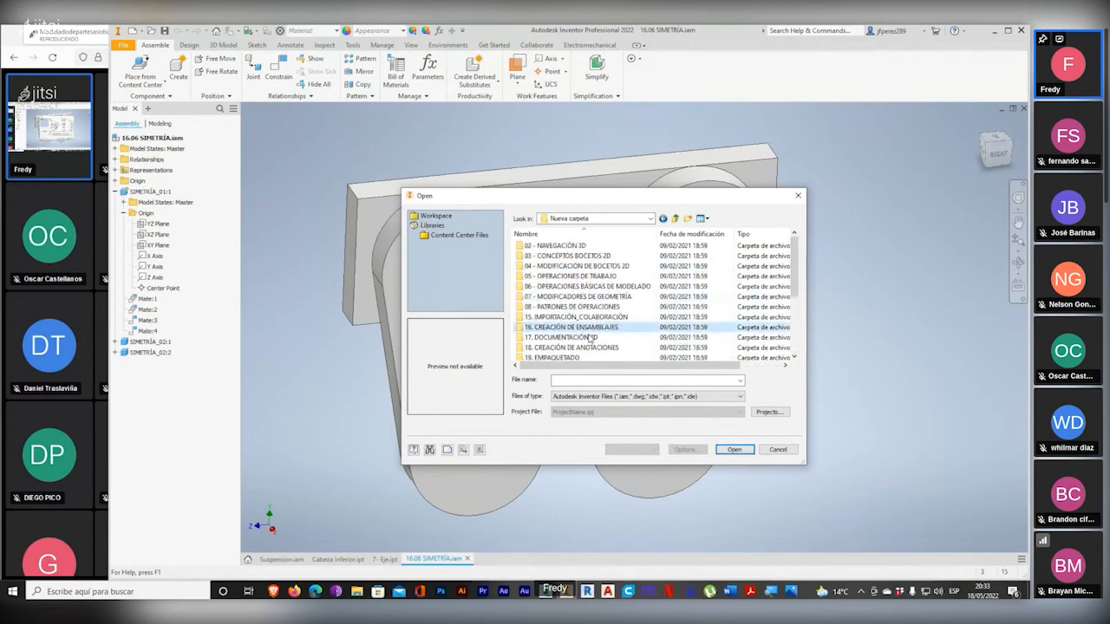
pyautogui.scroll(1, 593, 337)
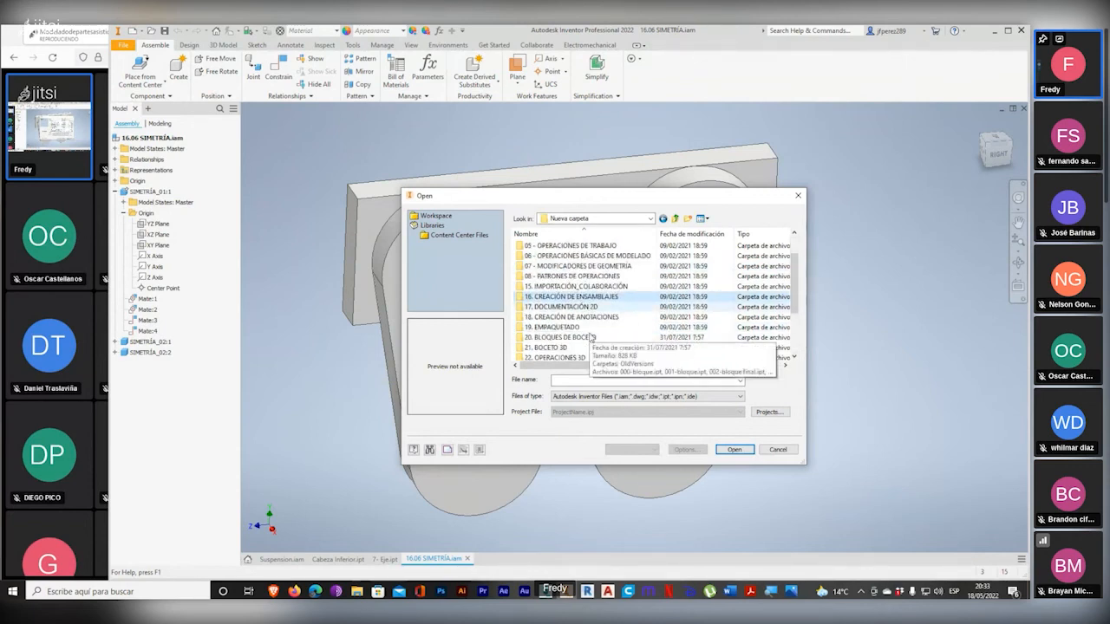
pyautogui.scroll(-2, 590, 329)
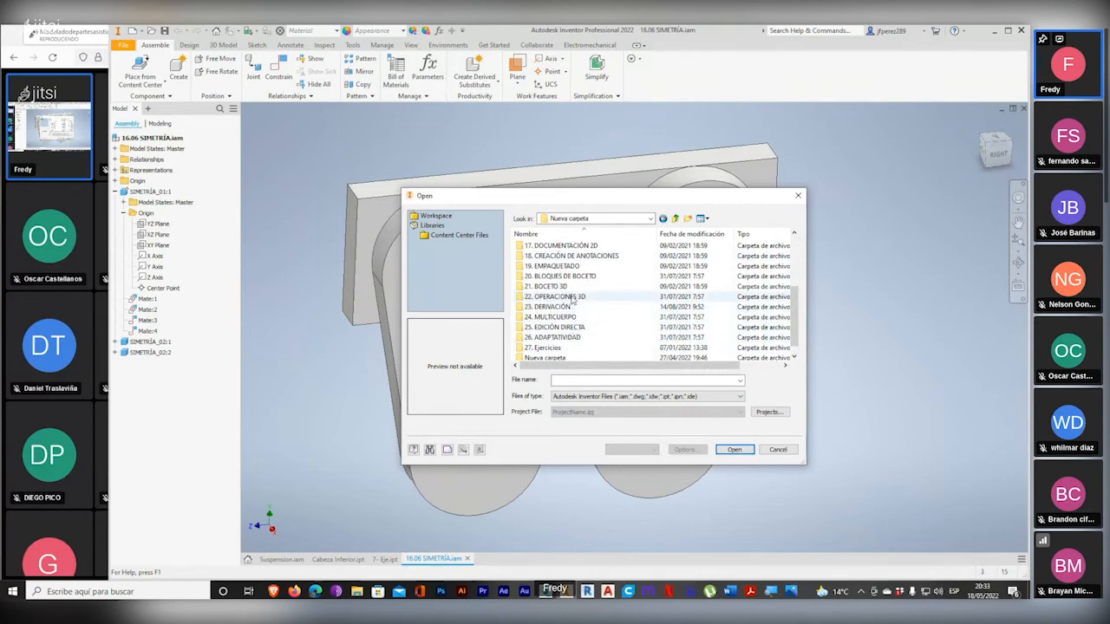
pyautogui.click(531, 298)
pyautogui.scroll(2, 531, 300)
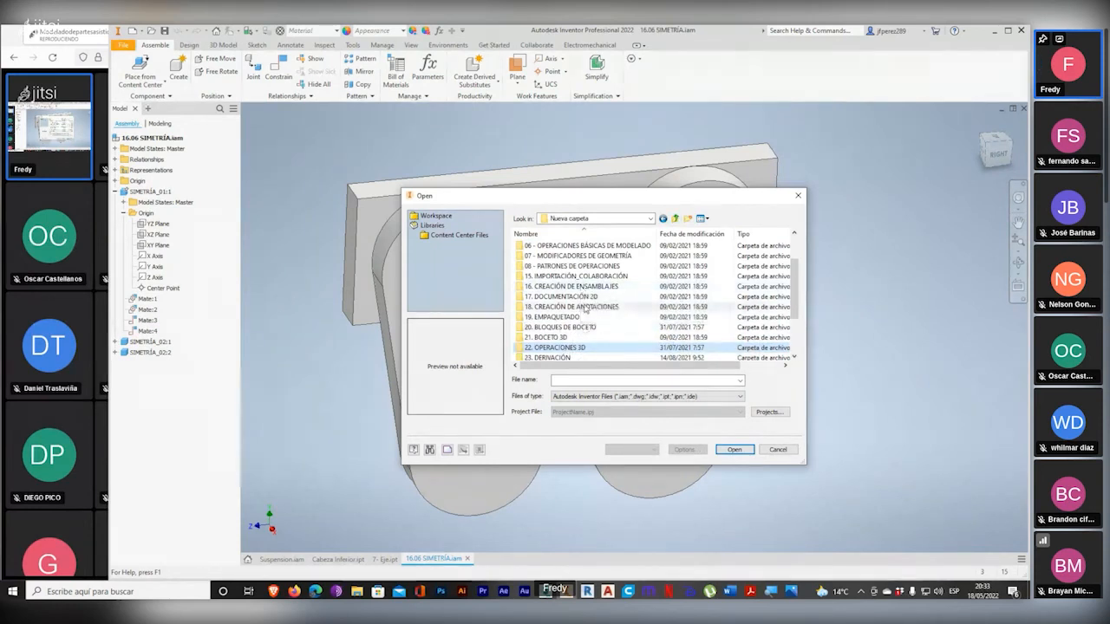
pyautogui.click(567, 320)
pyautogui.click(567, 326)
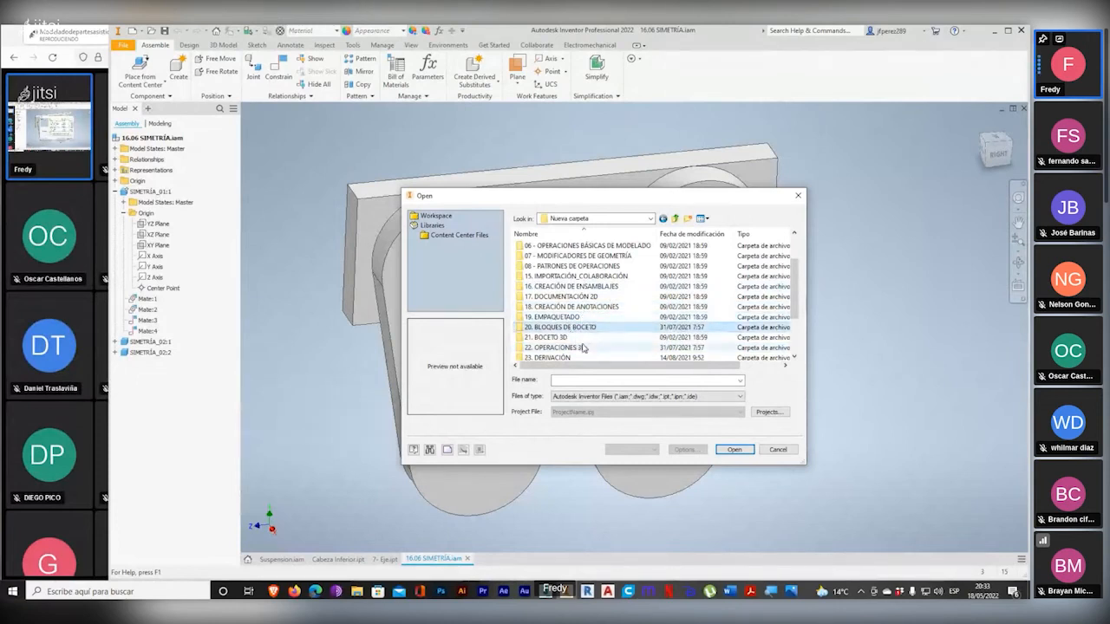
pyautogui.scroll(-1, 567, 330)
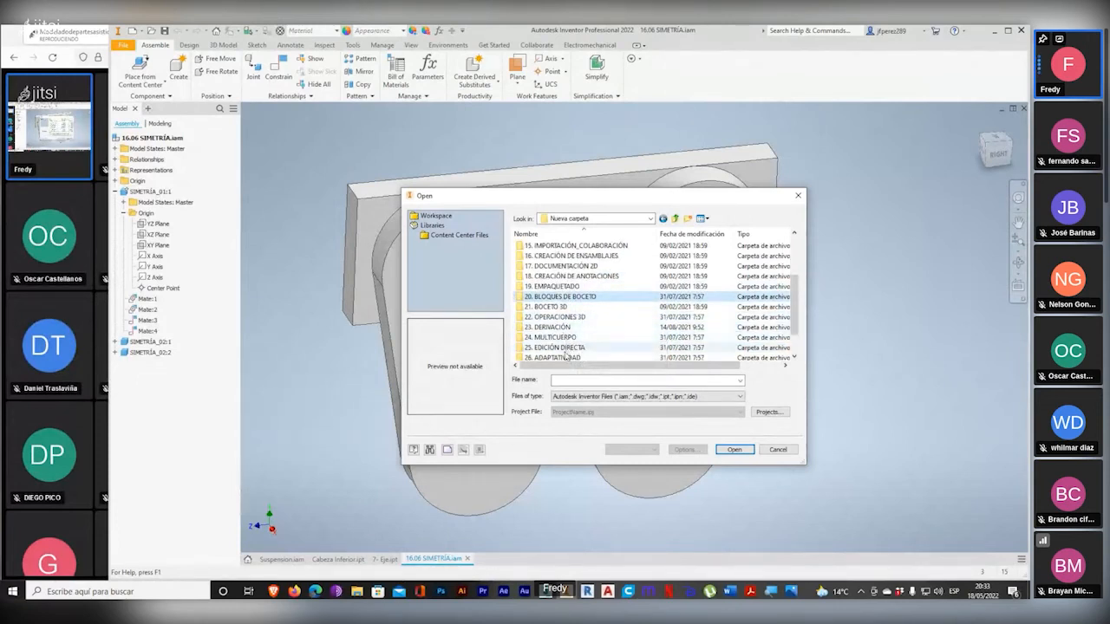
pyautogui.scroll(-1, 568, 337)
# Step: Preview E01.iam in the E01 subfolder of 26. ADAPTATIVIDAD without opening it
pyautogui.doubleClick(570, 330)
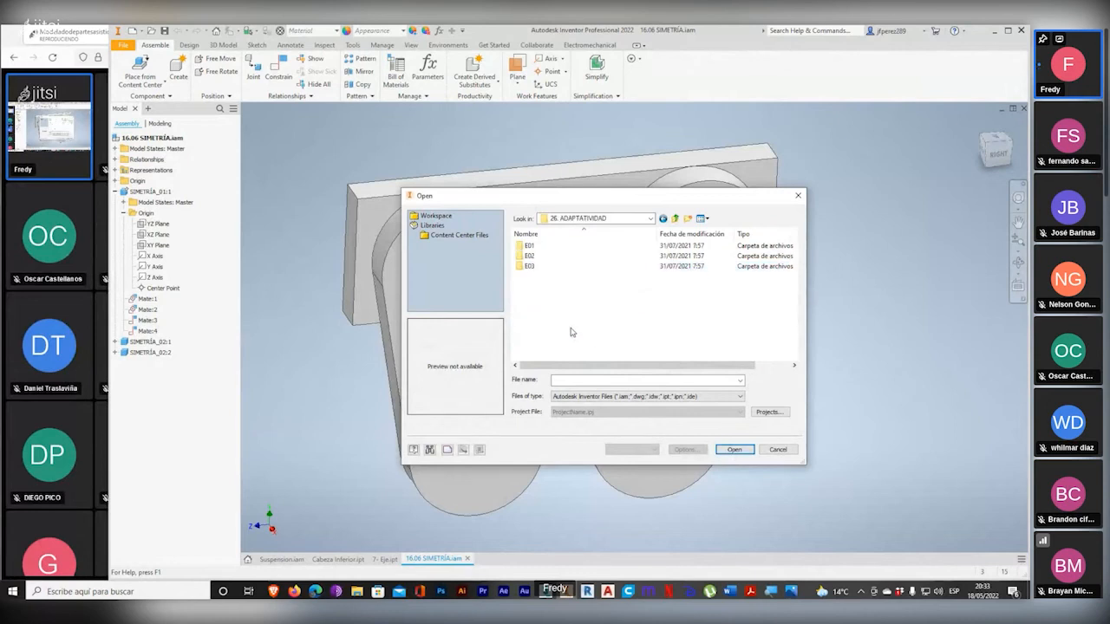
pyautogui.doubleClick(530, 247)
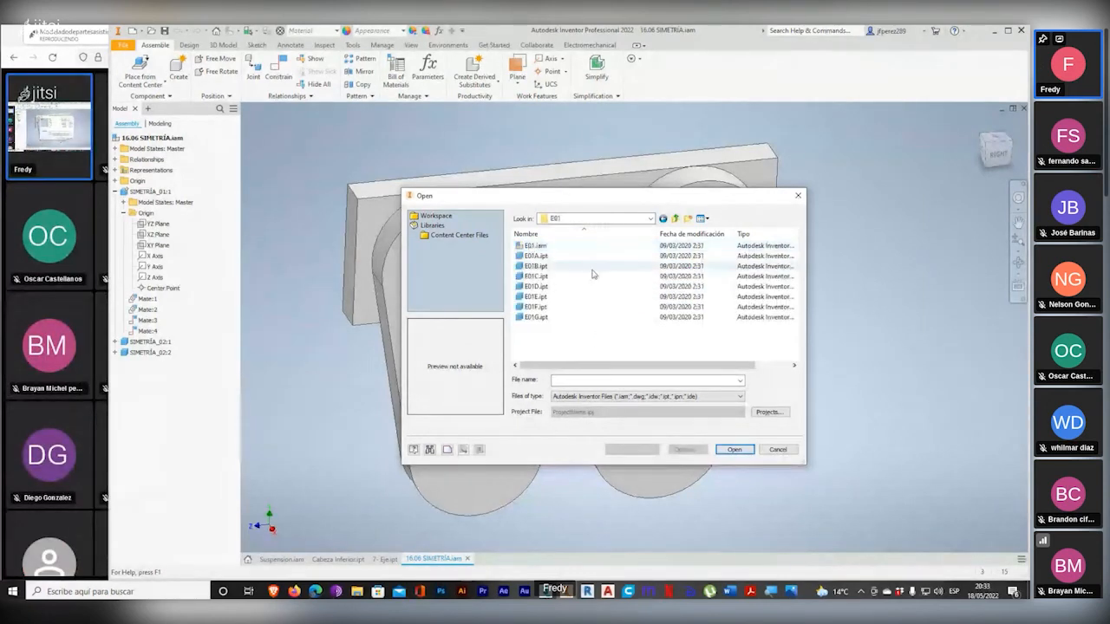
pyautogui.click(598, 247)
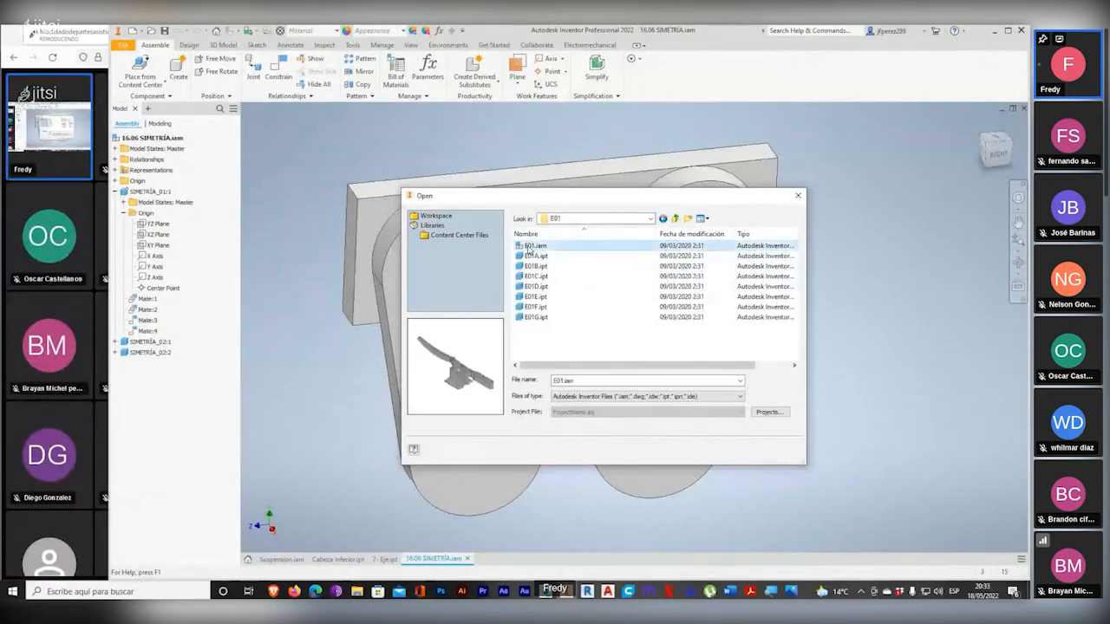
# Step: Check the 16.02 REST. NIVELACIÓN Y COINCIDENCIA folder under 16. CREACIÓN DE ENSAMBLAJES for examples and leave the file selection without opening anything
pyautogui.click(675, 219)
pyautogui.click(675, 219)
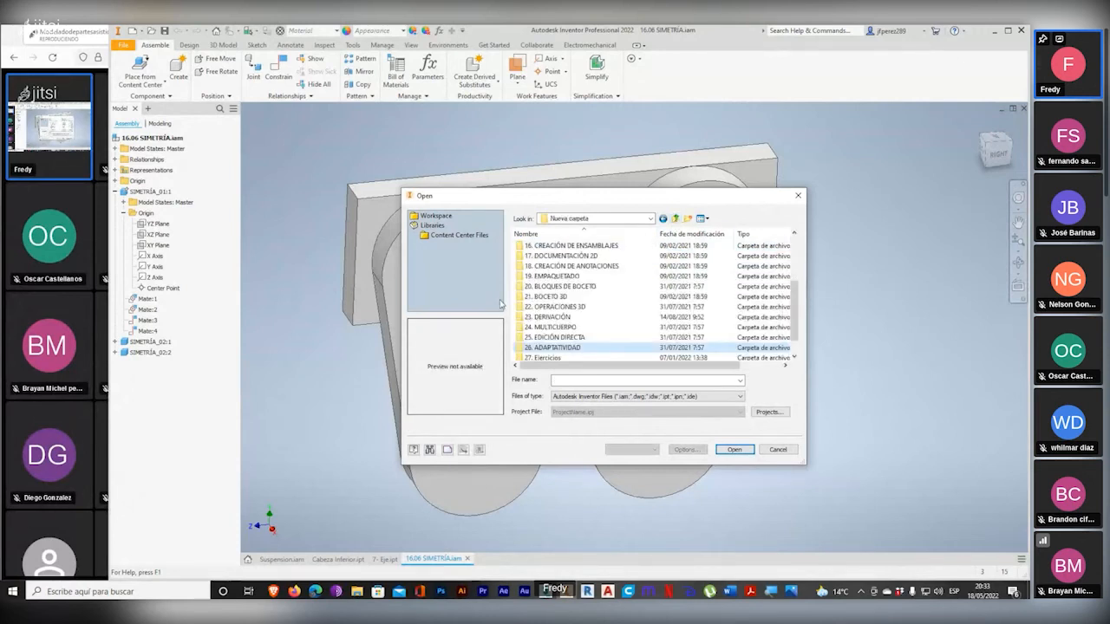
pyautogui.scroll(1, 562, 301)
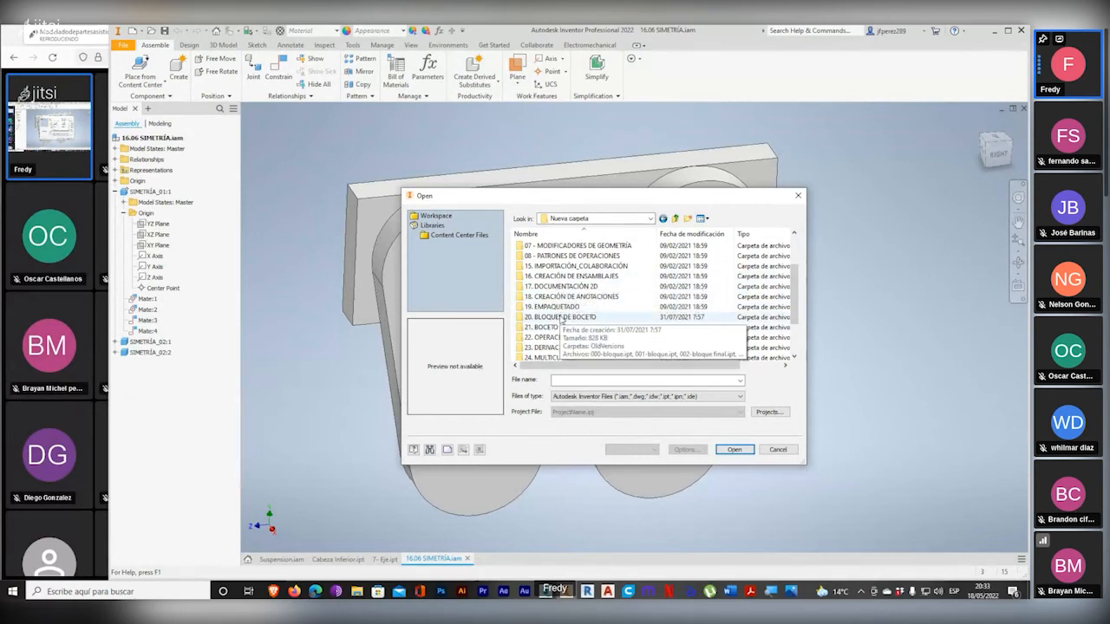
pyautogui.scroll(1, 563, 319)
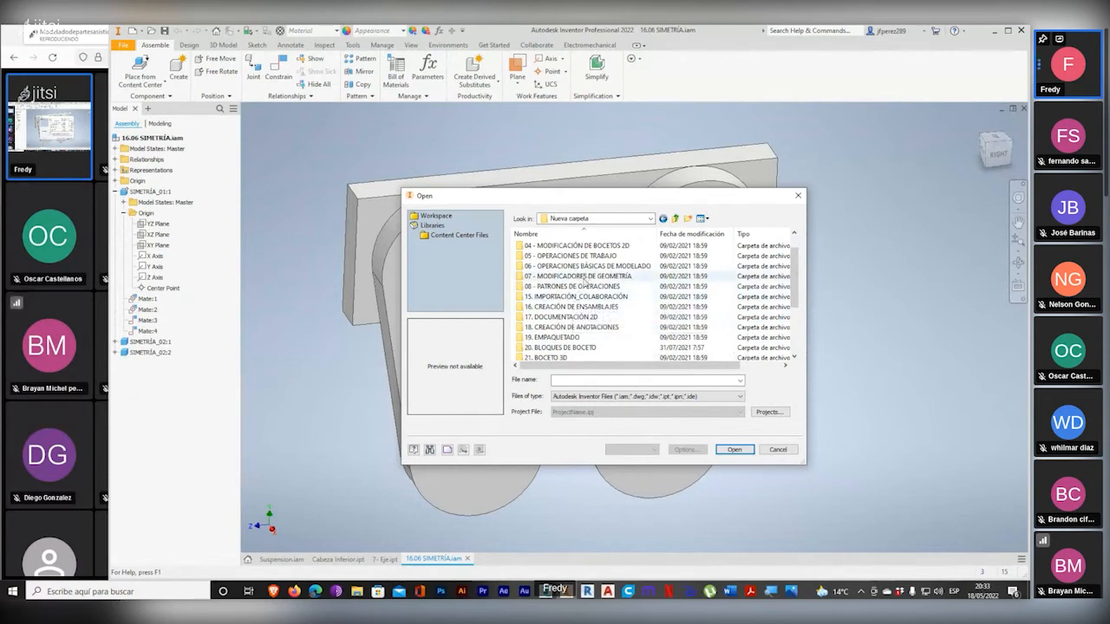
pyautogui.doubleClick(581, 308)
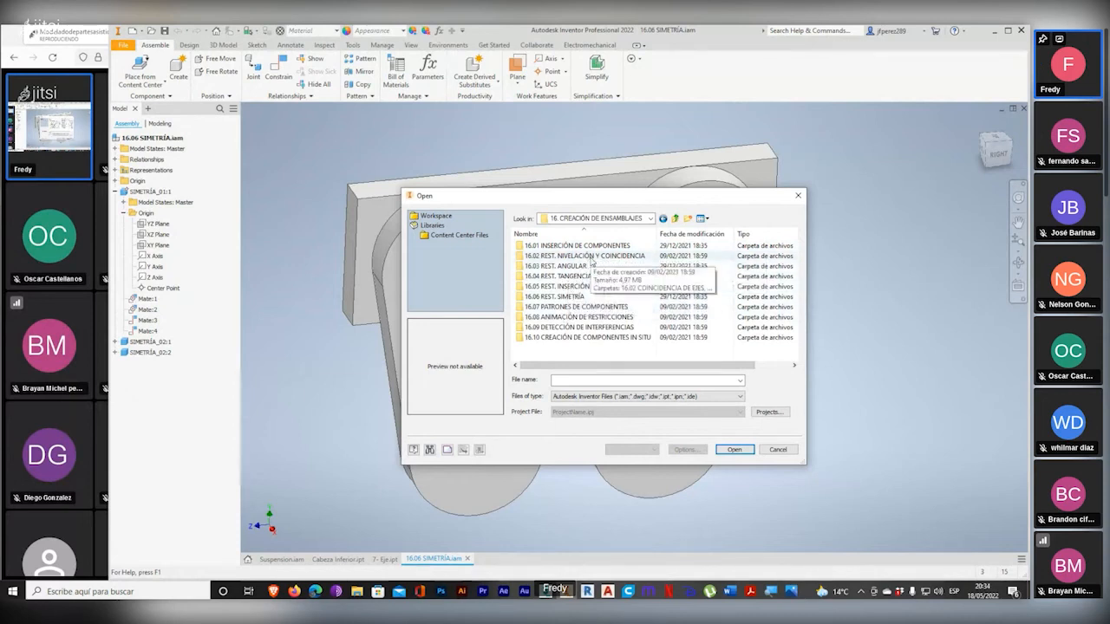
pyautogui.doubleClick(585, 256)
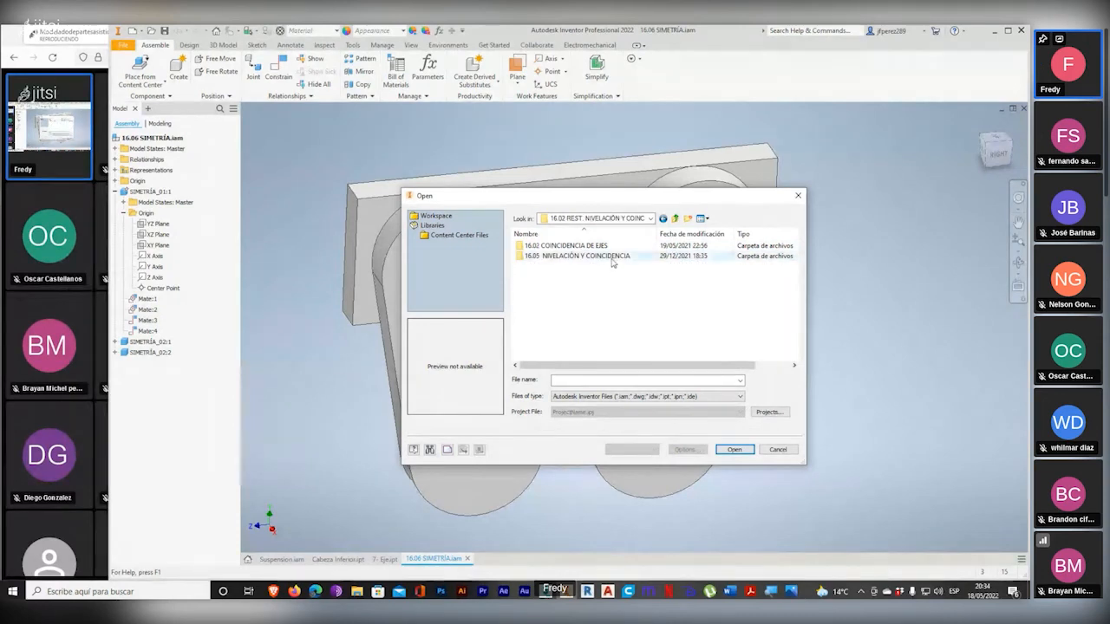
pyautogui.click(683, 220)
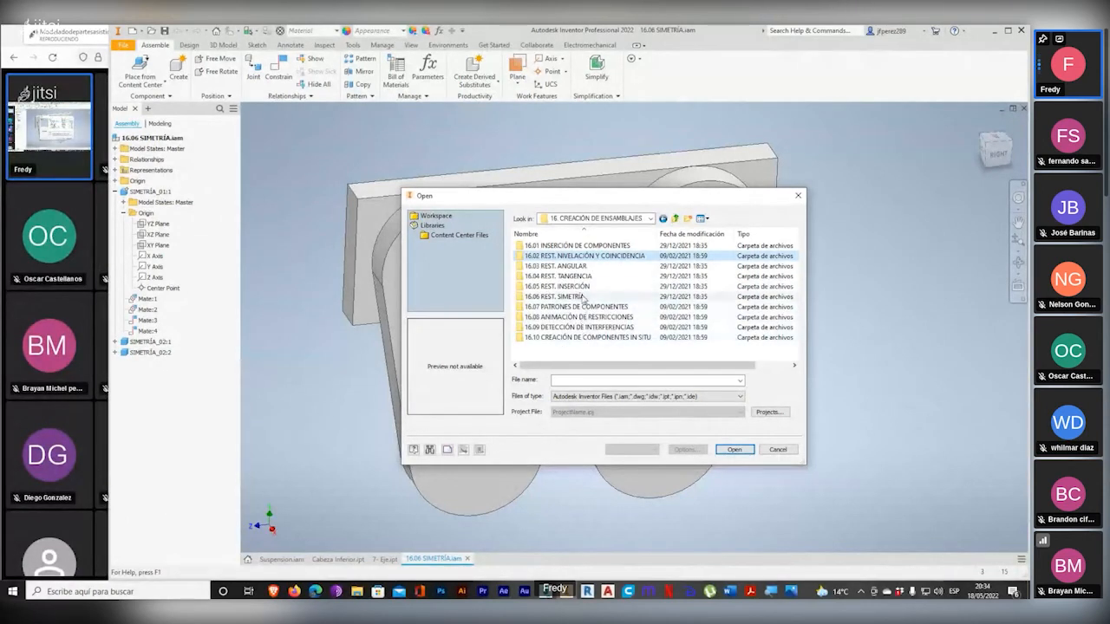
pyautogui.click(676, 219)
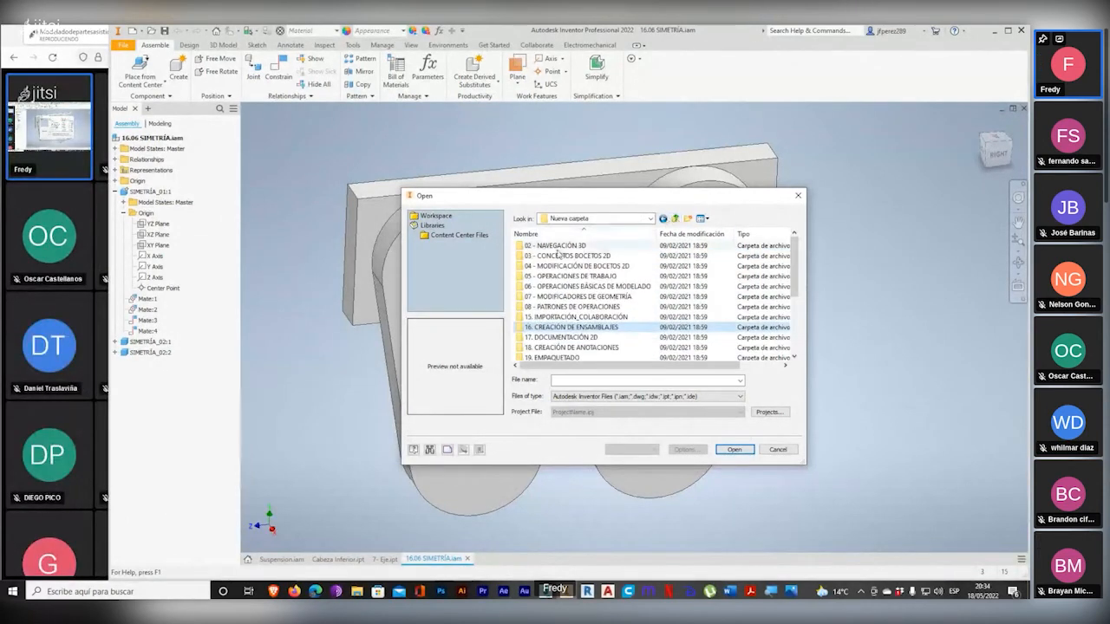
pyautogui.click(778, 451)
# Step: View the joint types available in the Joint command and leave it without placing a joint
pyautogui.click(253, 68)
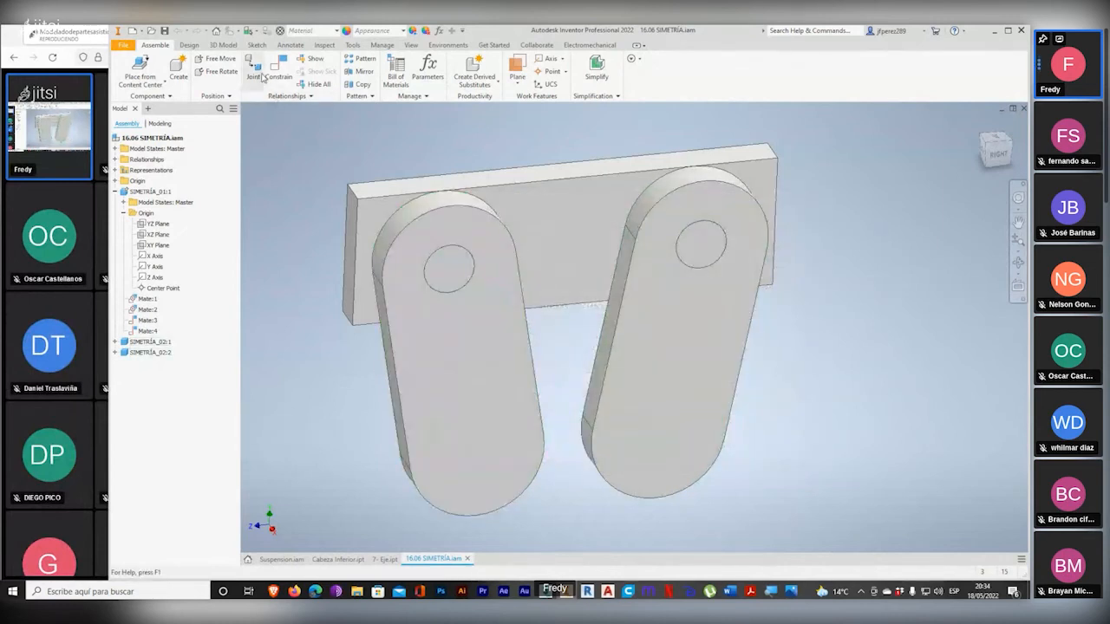
pyautogui.click(342, 160)
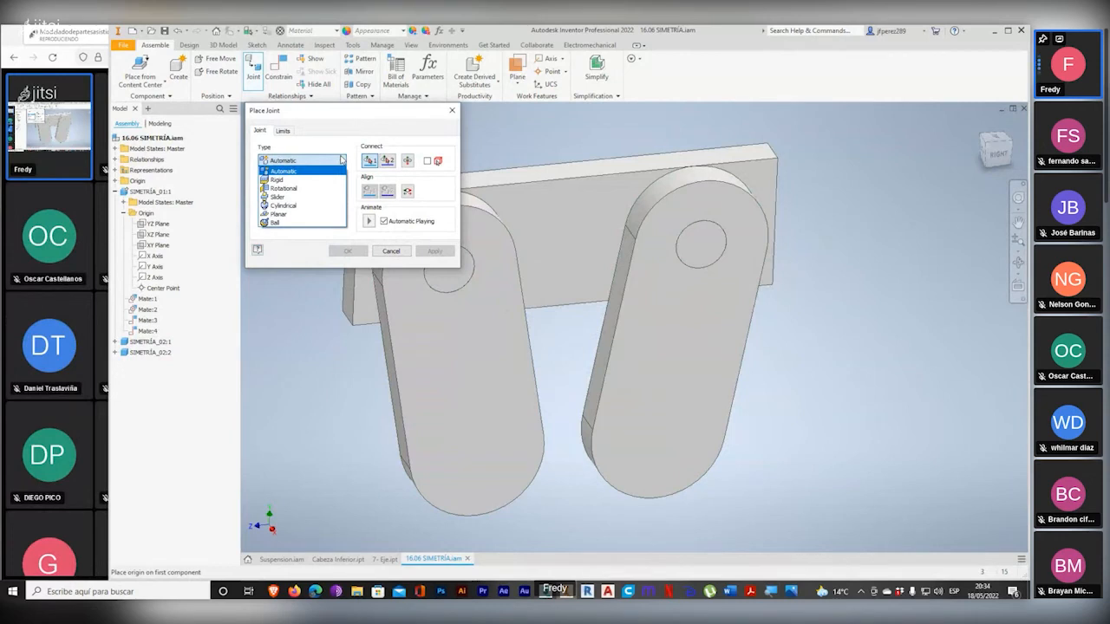
pyautogui.click(454, 111)
pyautogui.click(452, 110)
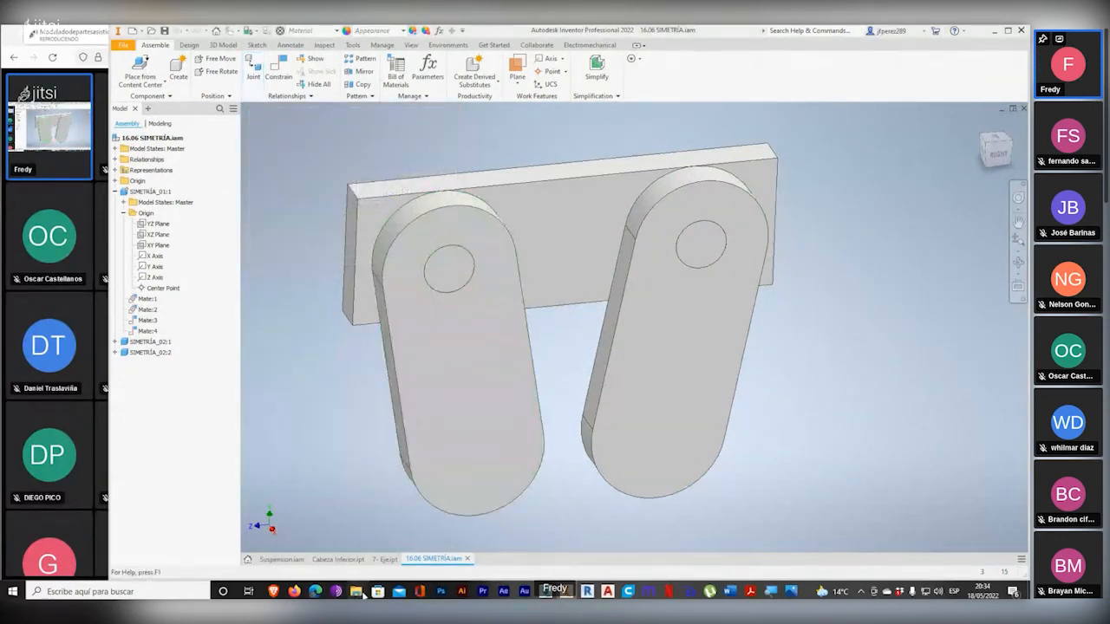
# Step: Switch to File Explorer, close the Recordings window and show the Nueva carpeta folder inside MODELADO 3D DE PIEZAS MECÁNICAS
pyautogui.moveTo(356, 593)
pyautogui.click(421, 546)
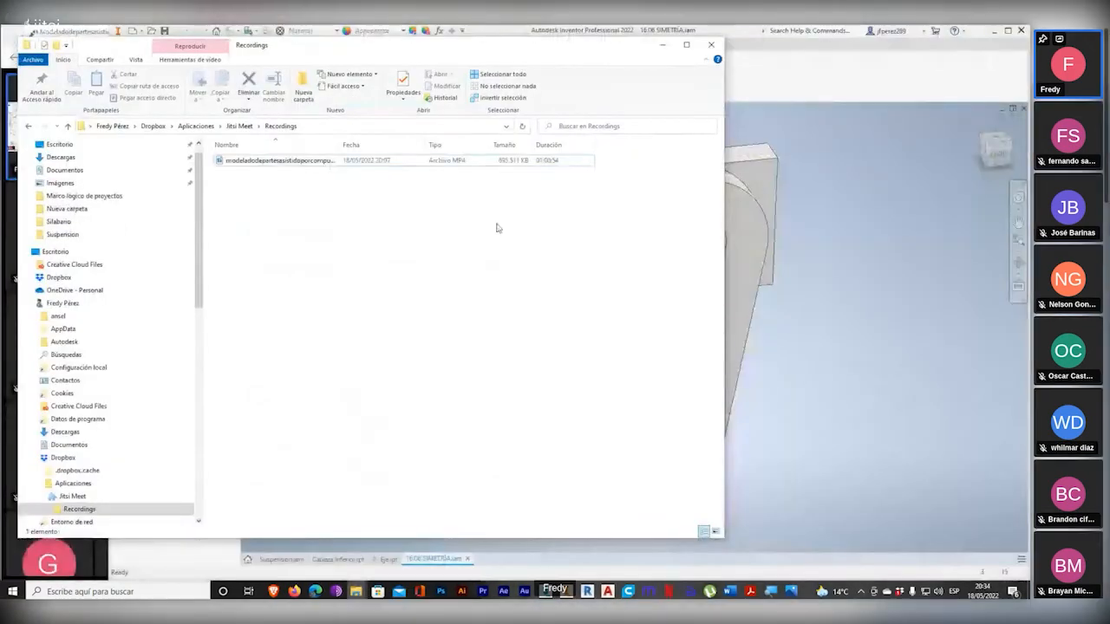
pyautogui.click(711, 44)
pyautogui.moveTo(356, 593)
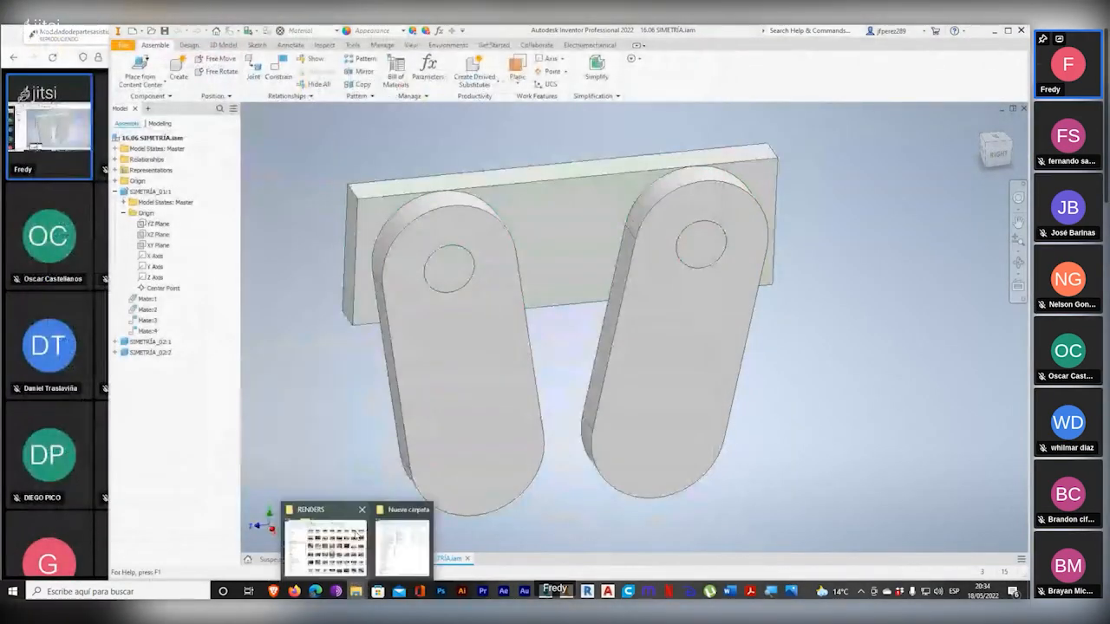
pyautogui.click(400, 542)
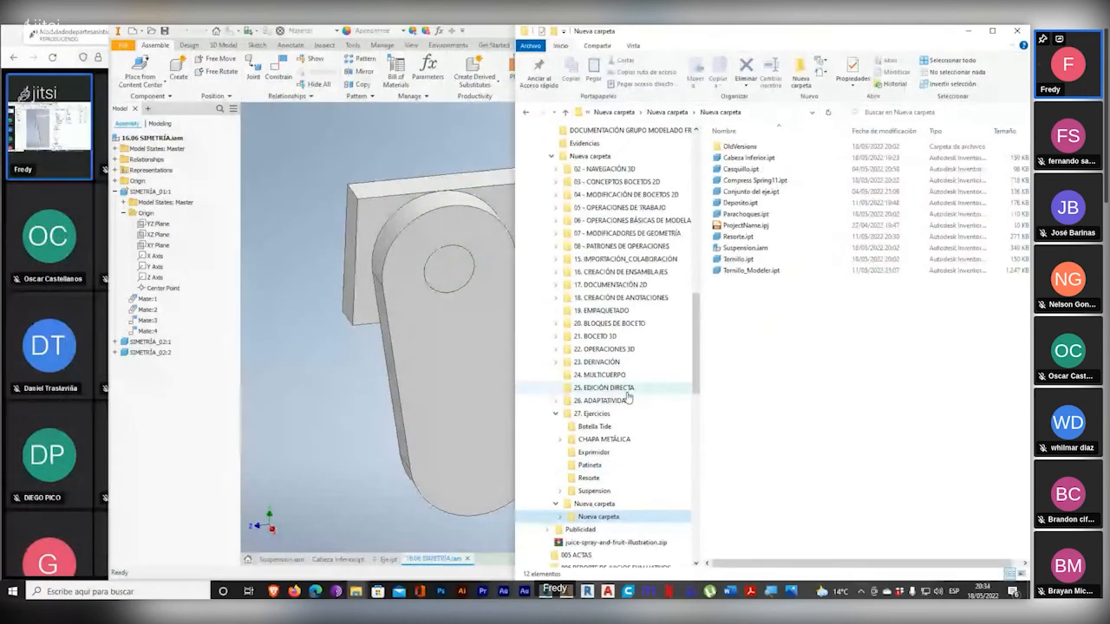
pyautogui.scroll(2, 628, 397)
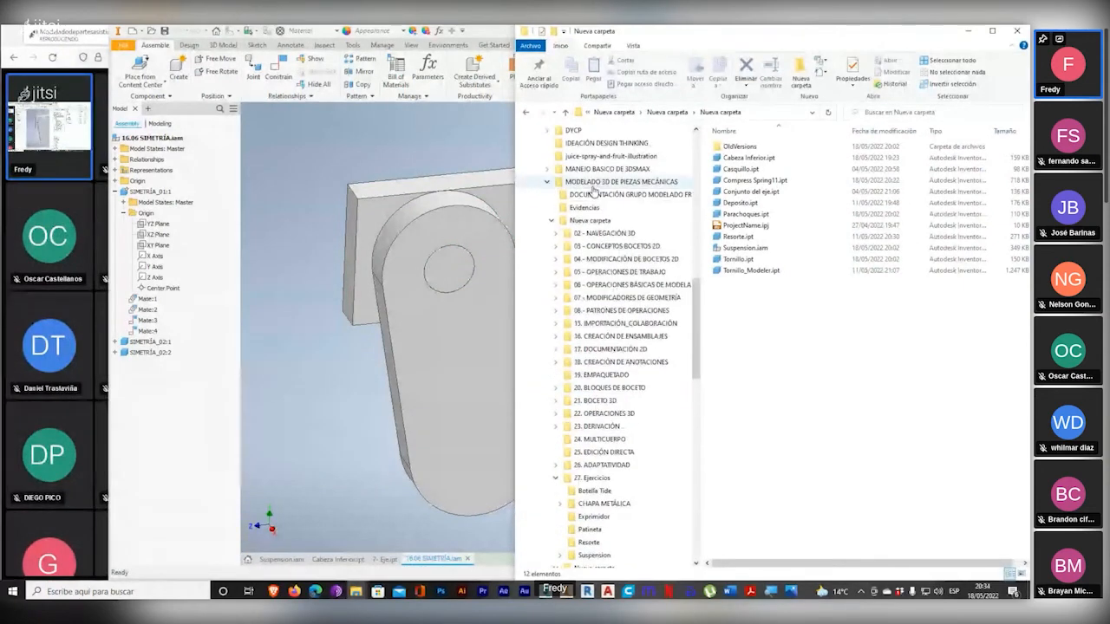
pyautogui.click(597, 182)
pyautogui.click(657, 221)
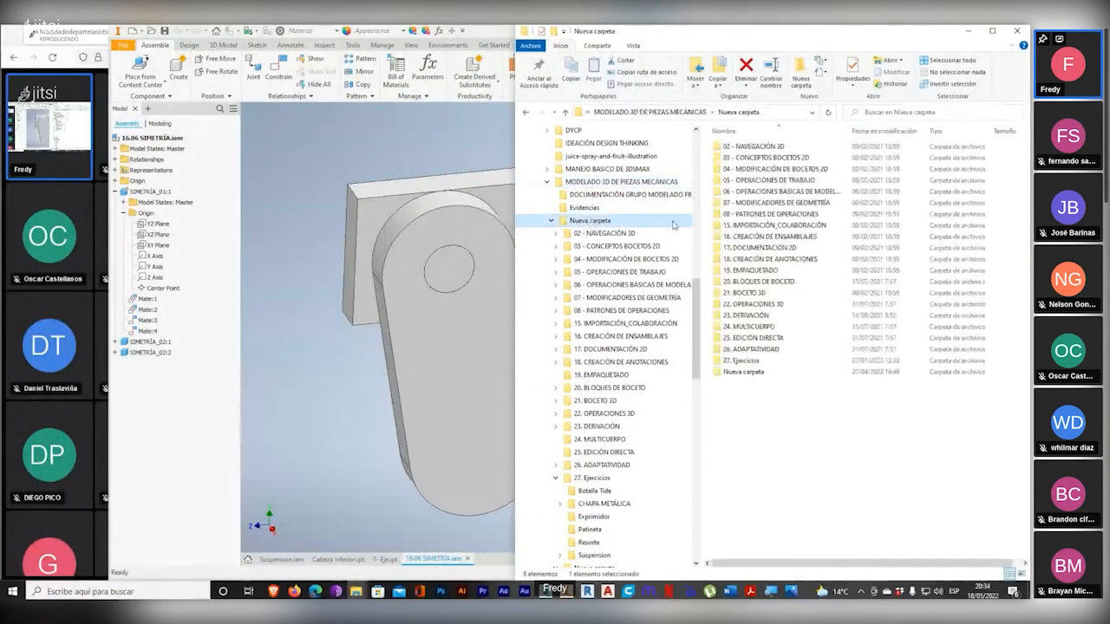
# Step: Search Nueva carpeta and its subfolders for "rot", look over the folder tree, and return to the SIMETRÍA assembly in Inventor
pyautogui.click(910, 118)
pyautogui.write('rot')
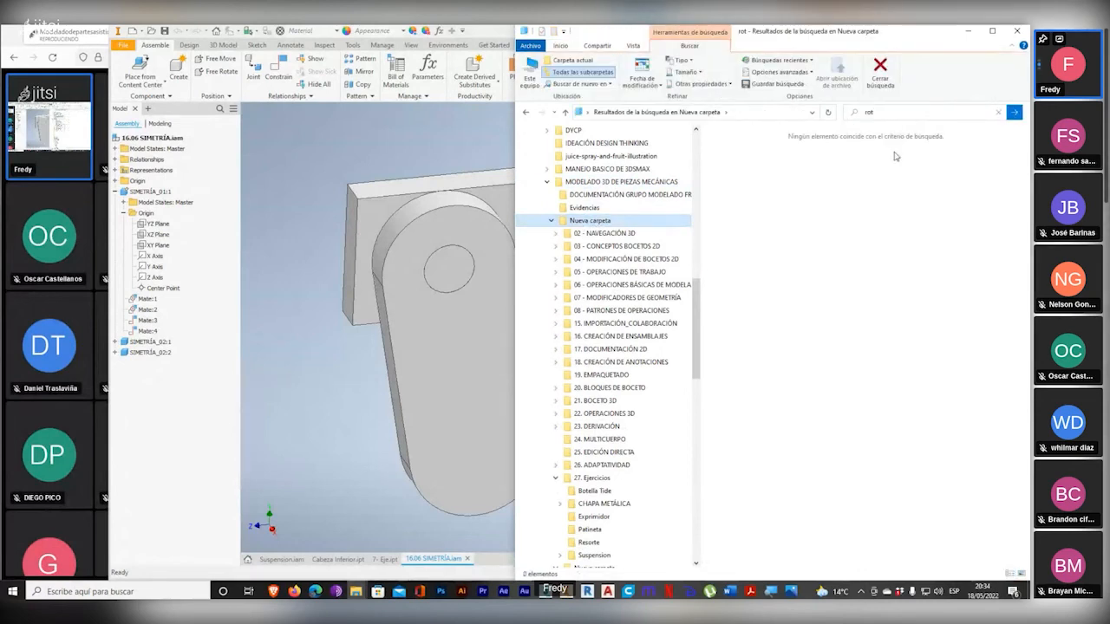
pyautogui.moveTo(696, 315); pyautogui.dragTo(712, 339)
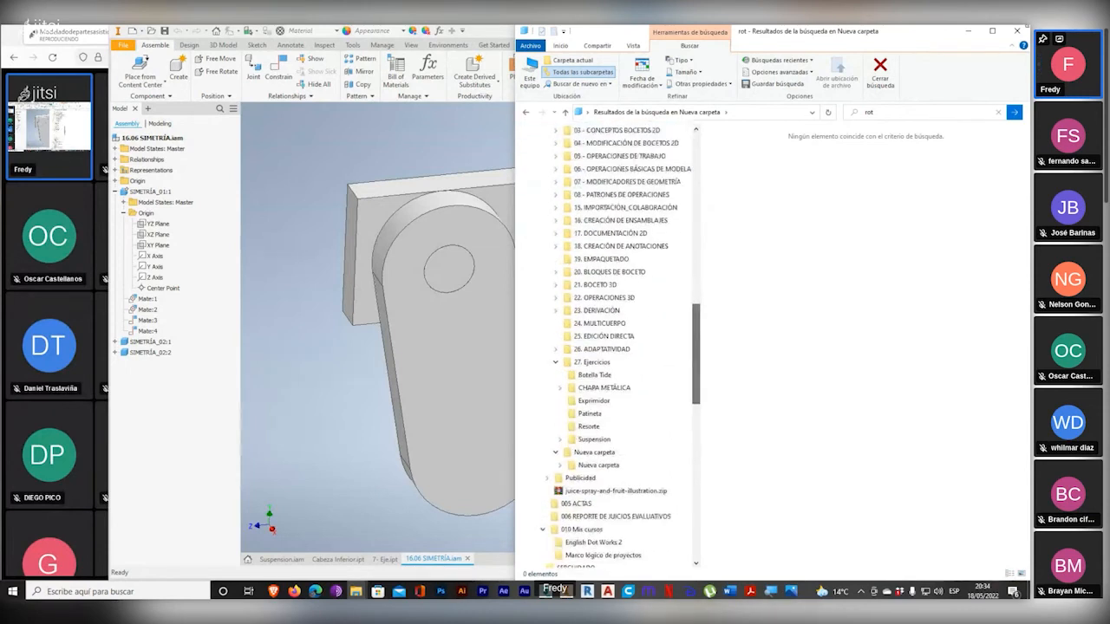
pyautogui.moveTo(935, 32); pyautogui.dragTo(850, 90)
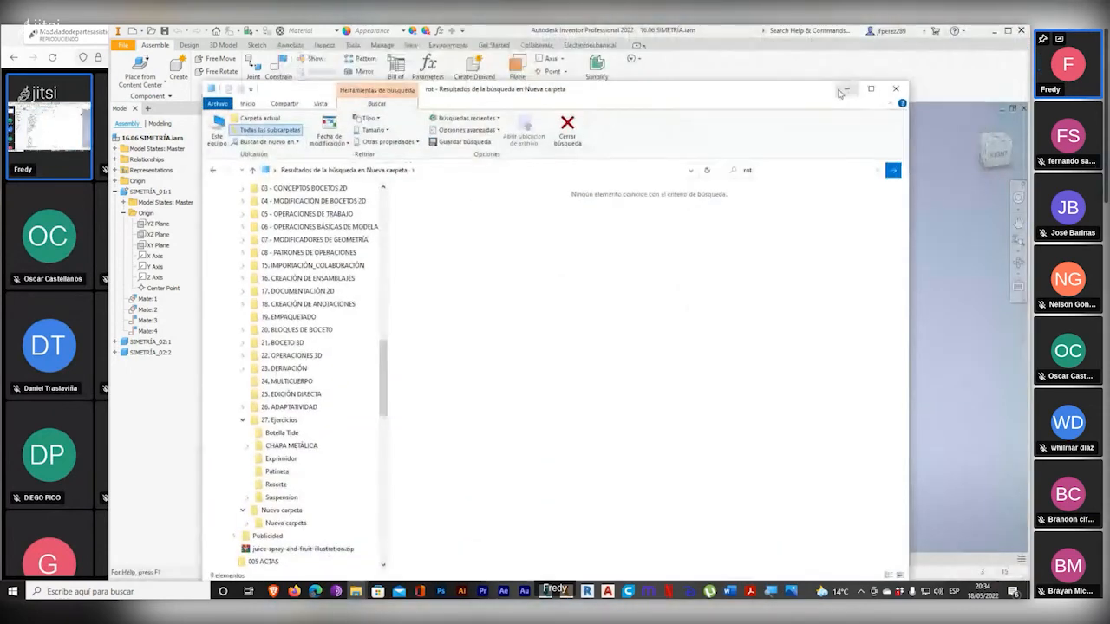
pyautogui.click(845, 89)
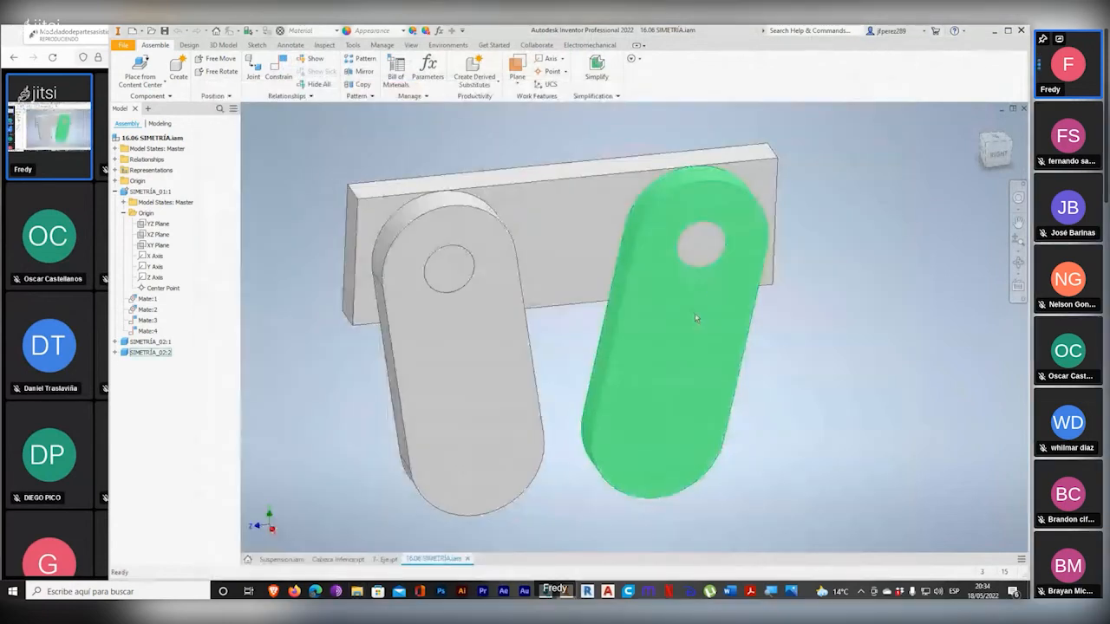
pyautogui.click(306, 164)
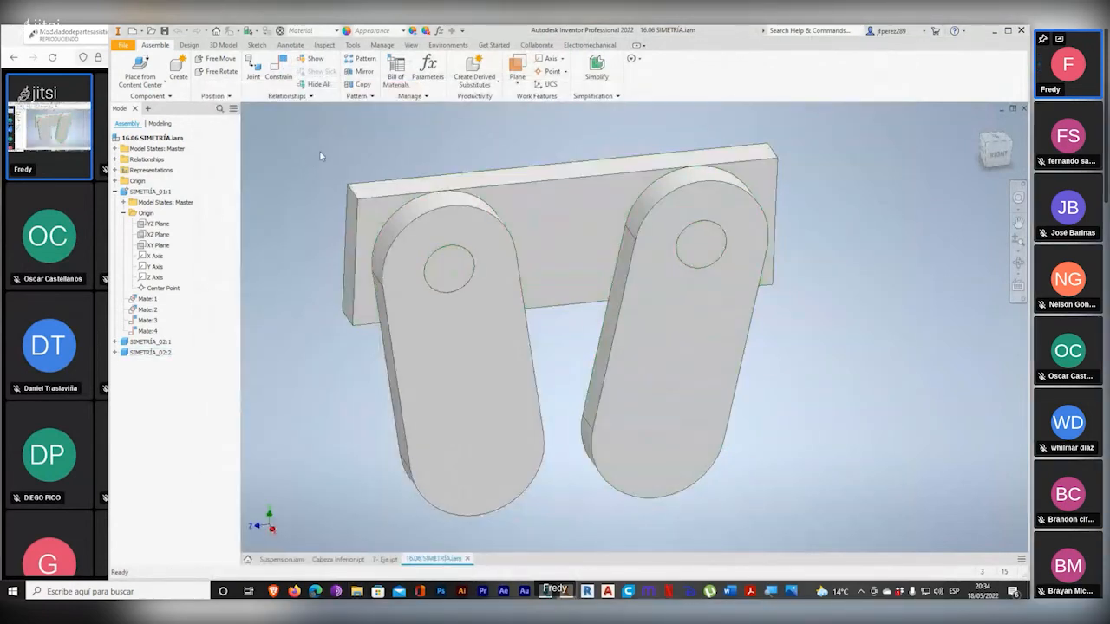
# Step: Swing one arm of the SIMETRÍA assembly outward to show how the opposite arm mirrors its movement
pyautogui.press('super+plus')
pyautogui.press('super+plus')
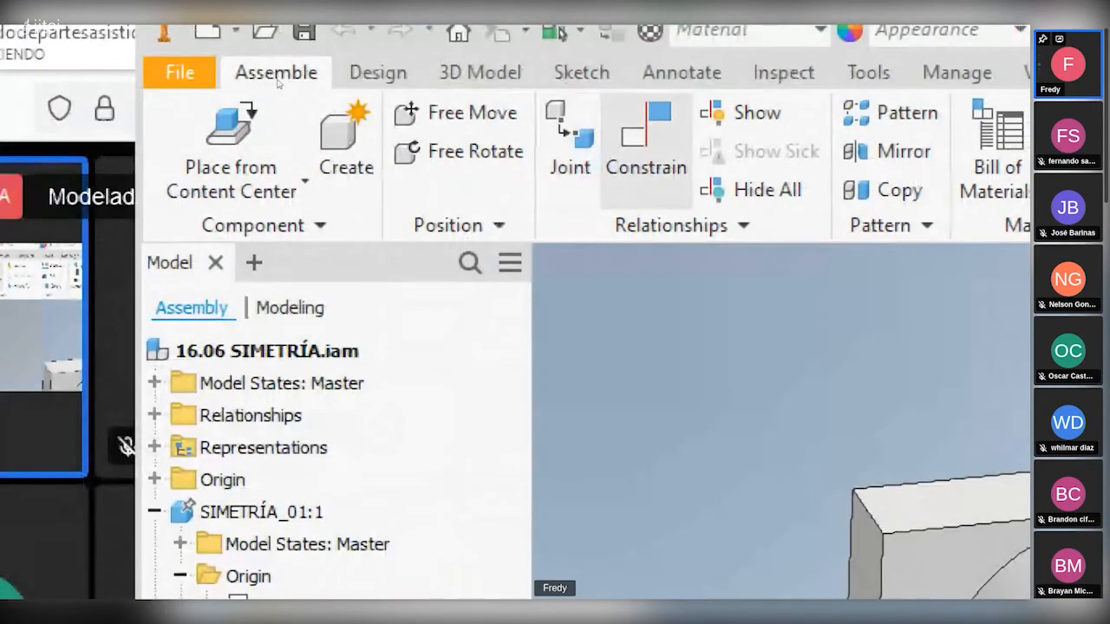
pyautogui.press('super+Escape')
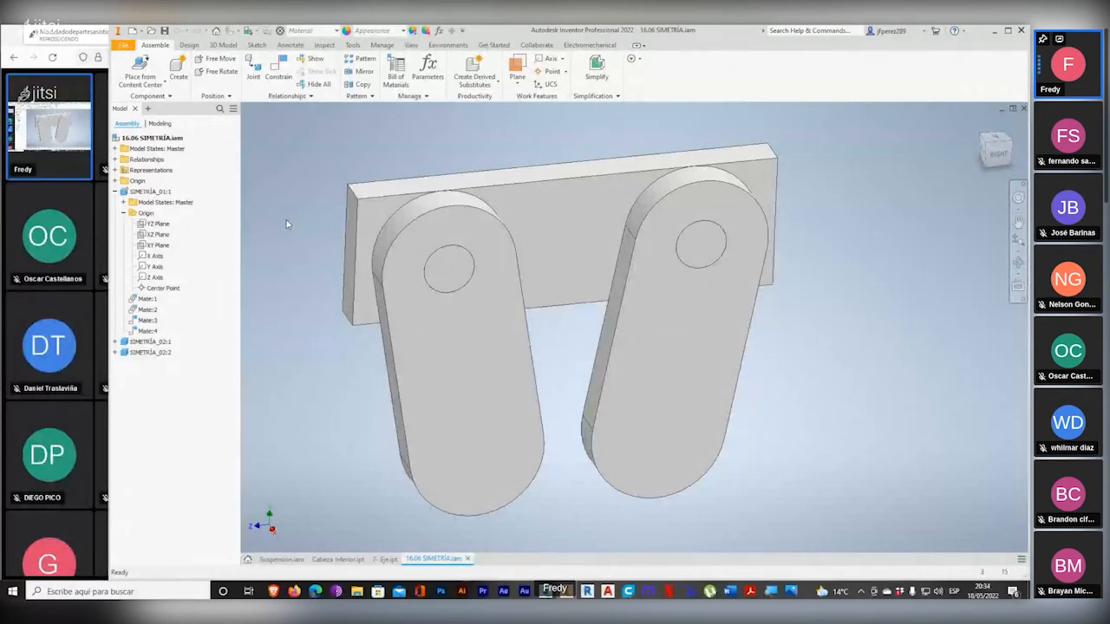
pyautogui.click(392, 345)
pyautogui.moveTo(466, 403); pyautogui.dragTo(413, 371)
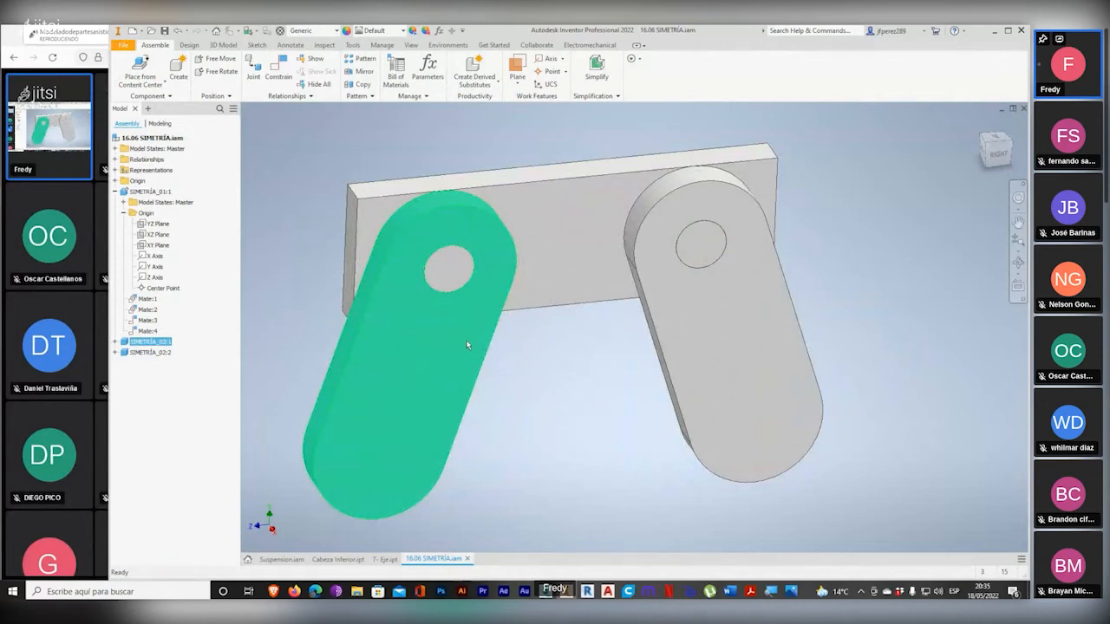
pyautogui.moveTo(607, 364); pyautogui.dragTo(630, 360, button='middle')
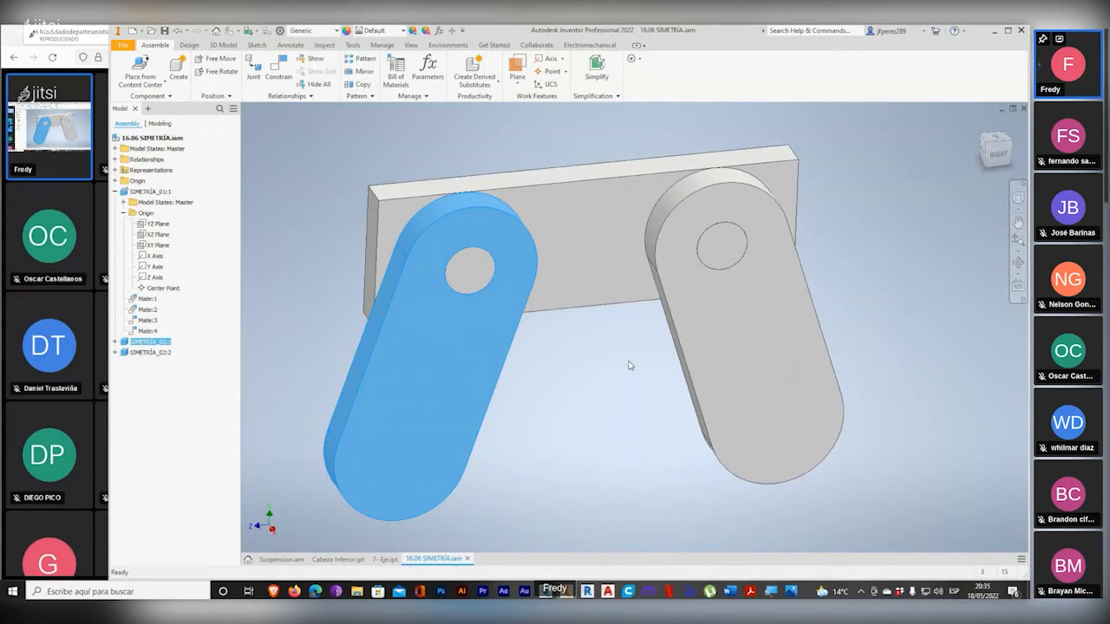
# Step: Switch to the Suspension.iam assembly and close it, saving the changes to it and its dependents
pyautogui.click(282, 559)
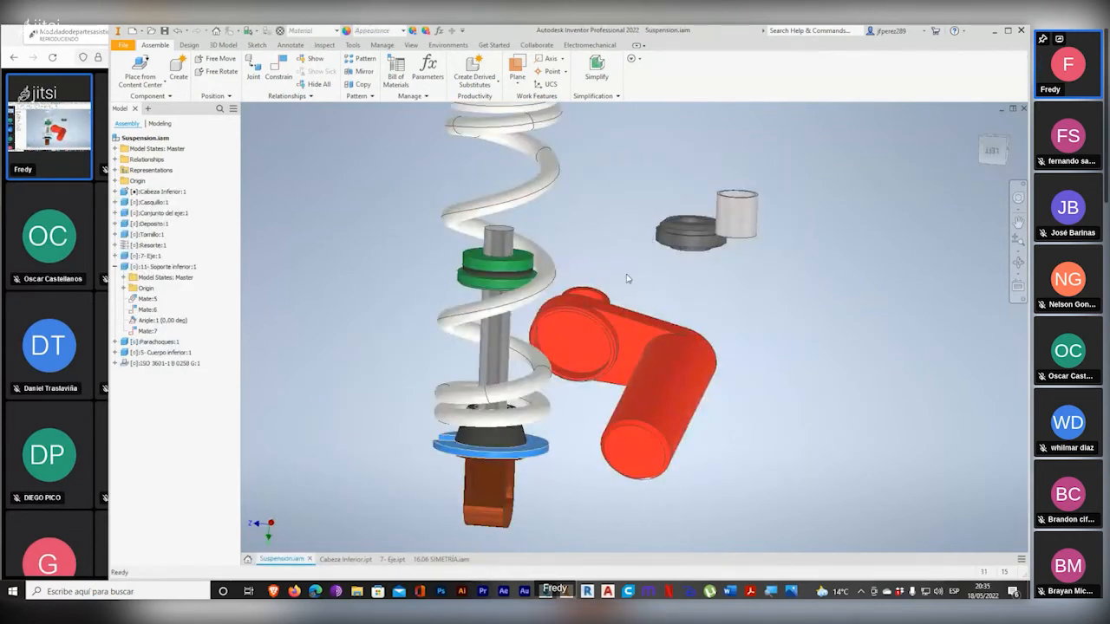
pyautogui.moveTo(628, 279); pyautogui.dragTo(659, 341, button='middle')
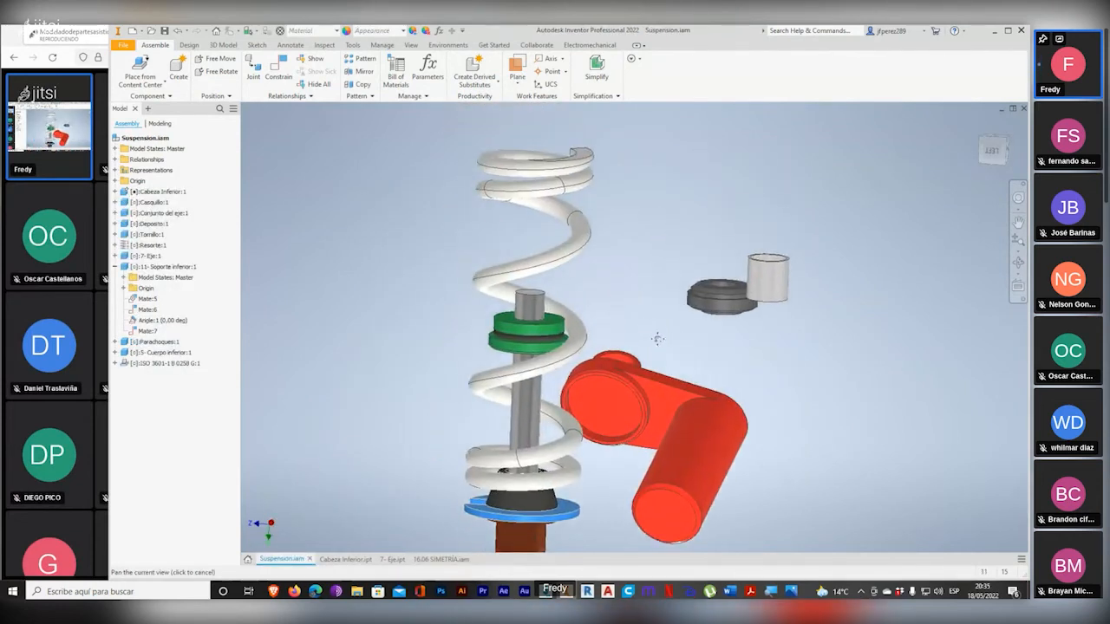
pyautogui.click(1024, 108)
pyautogui.click(431, 319)
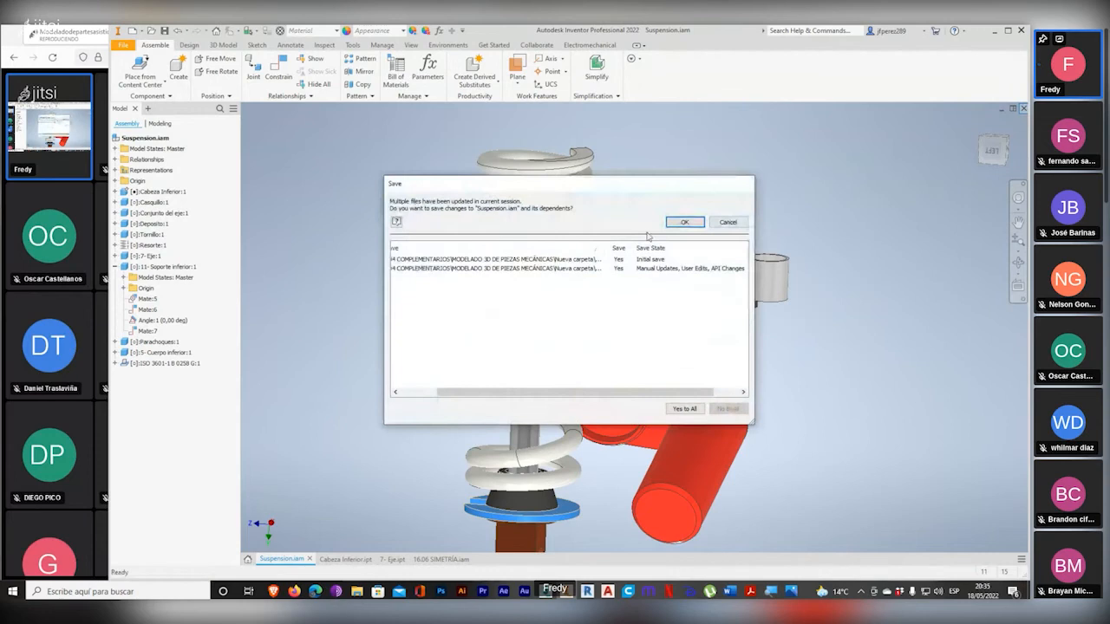
pyautogui.click(684, 223)
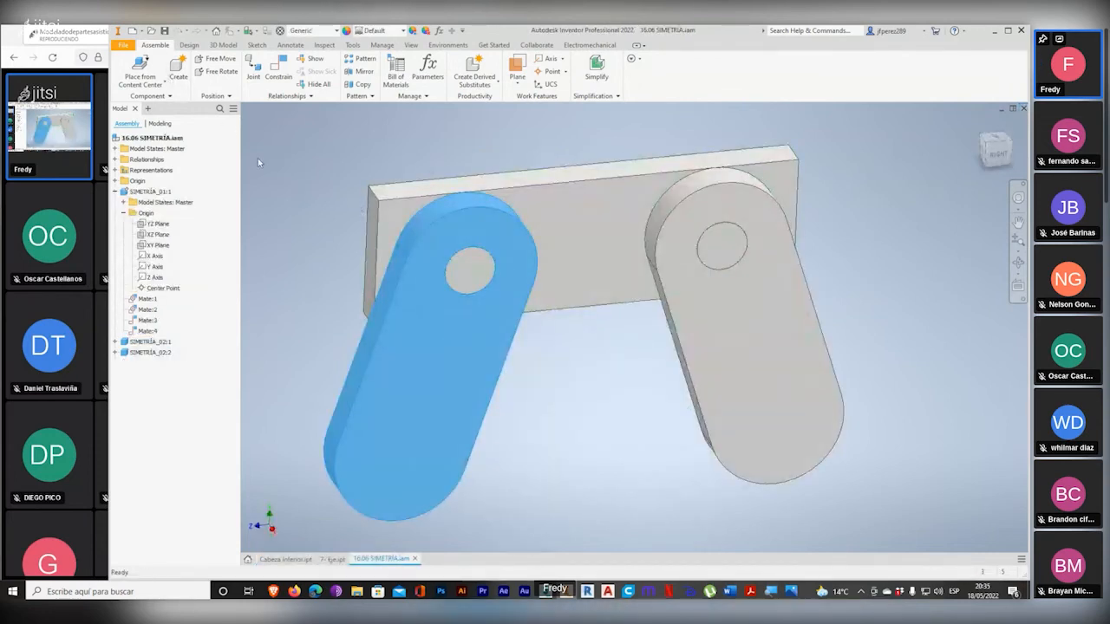
# Step: Create a new presentation file from the metric Standard (mm).ipn template
pyautogui.click(133, 31)
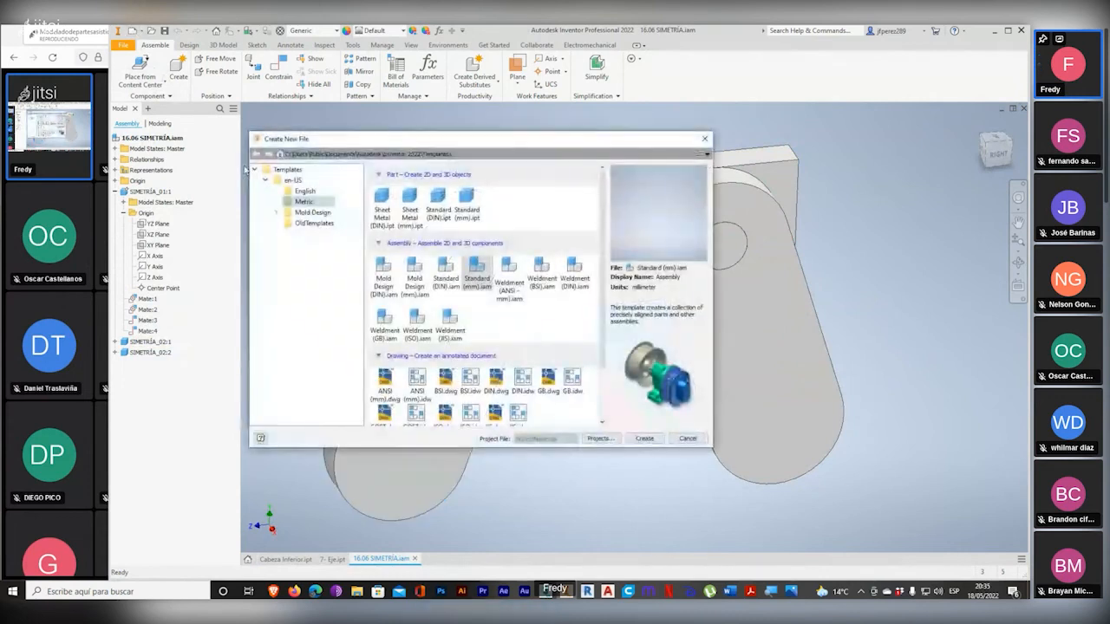
pyautogui.scroll(-3, 607, 260)
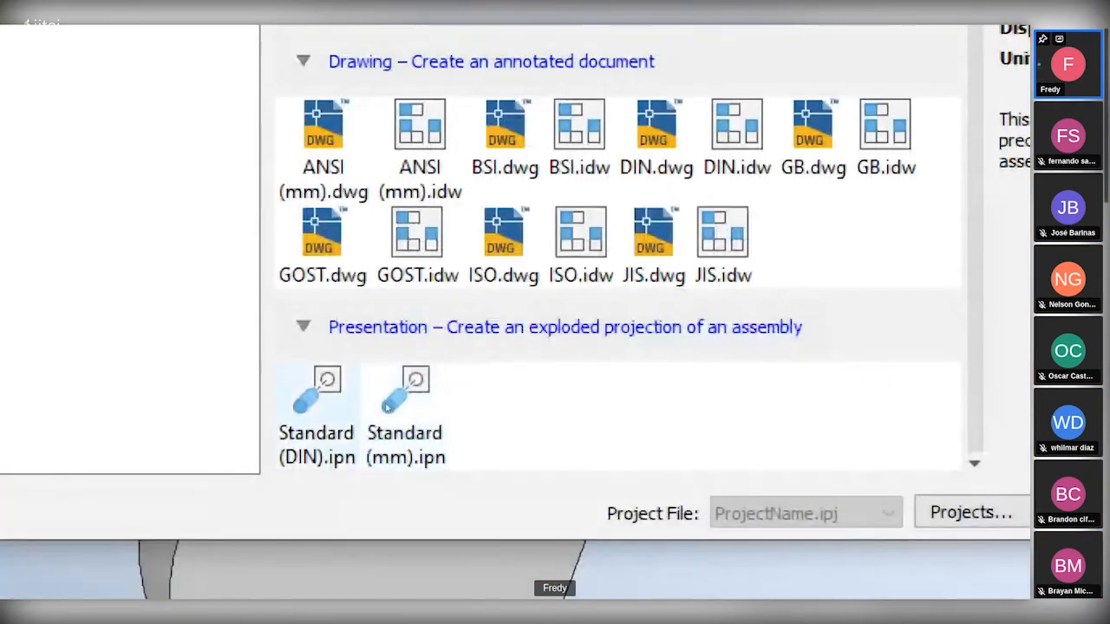
pyautogui.click(317, 399)
pyautogui.click(397, 403)
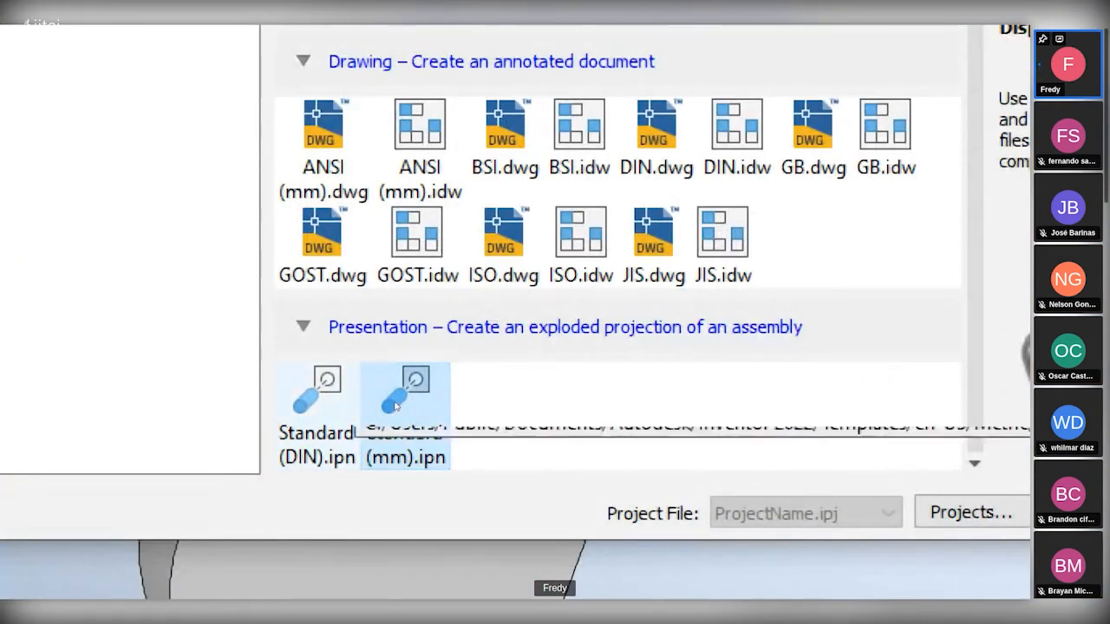
pyautogui.click(341, 404)
pyautogui.click(415, 412)
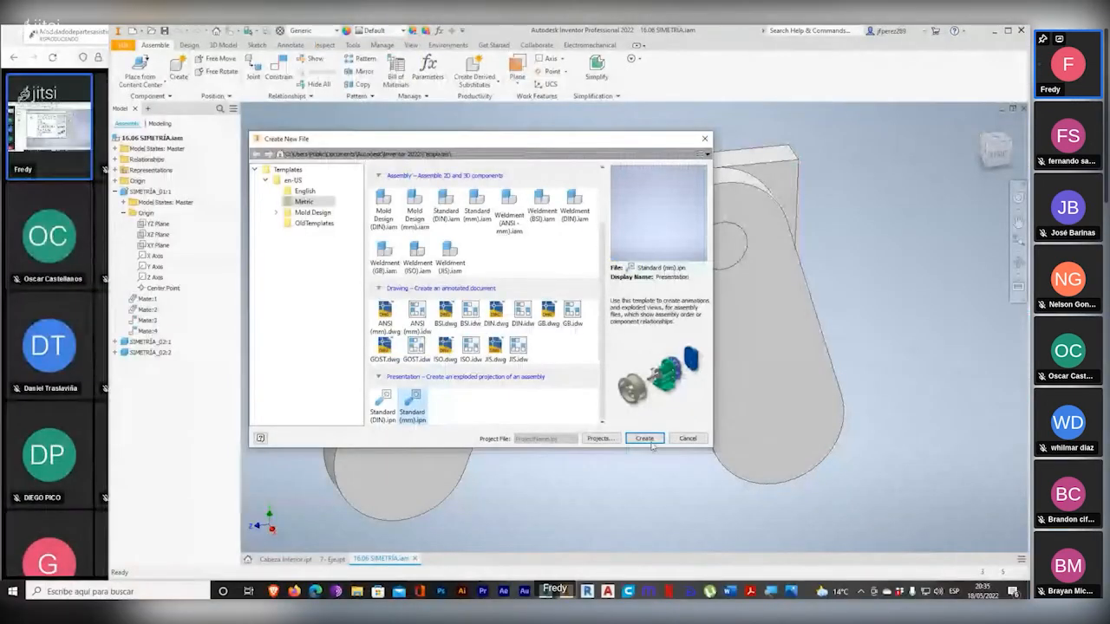
pyautogui.click(651, 443)
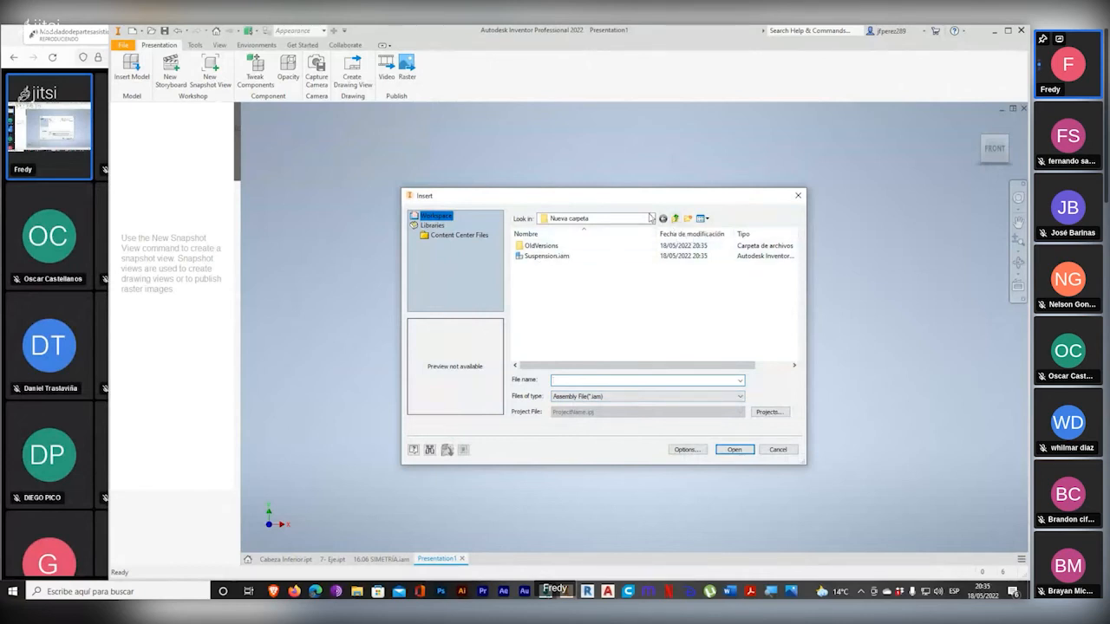
# Step: Insert ENSAMBLAJE SUSPENSIÓN.iam from the Suspension folder of 27. Ejercicios into the presentation, accepting its location and the resolved part references
pyautogui.click(675, 218)
pyautogui.doubleClick(548, 337)
pyautogui.doubleClick(552, 298)
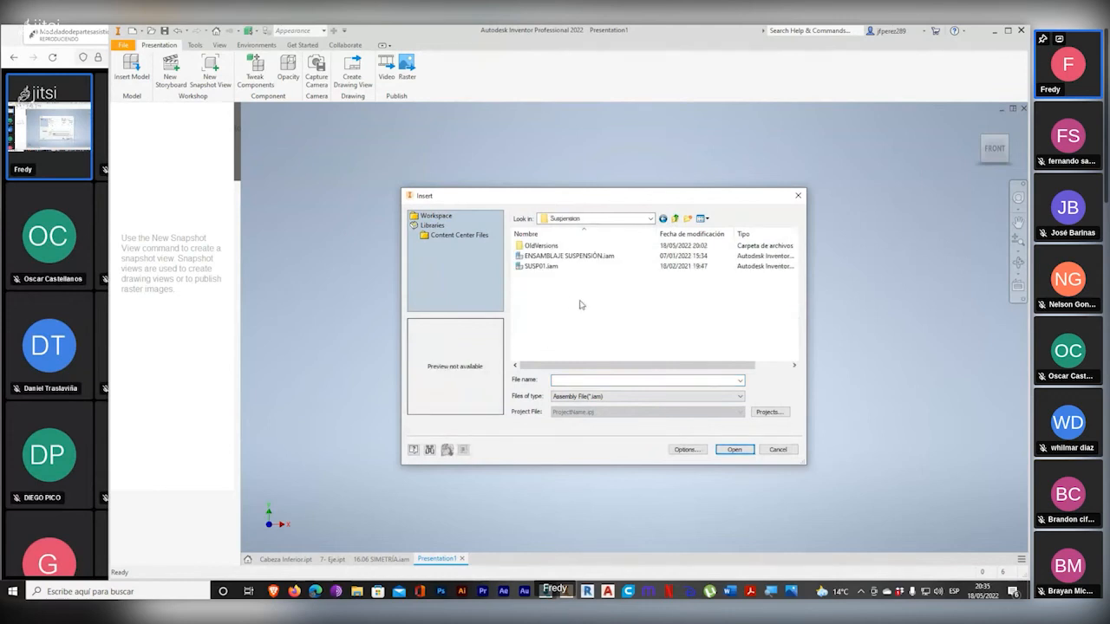
pyautogui.click(546, 258)
pyautogui.click(540, 267)
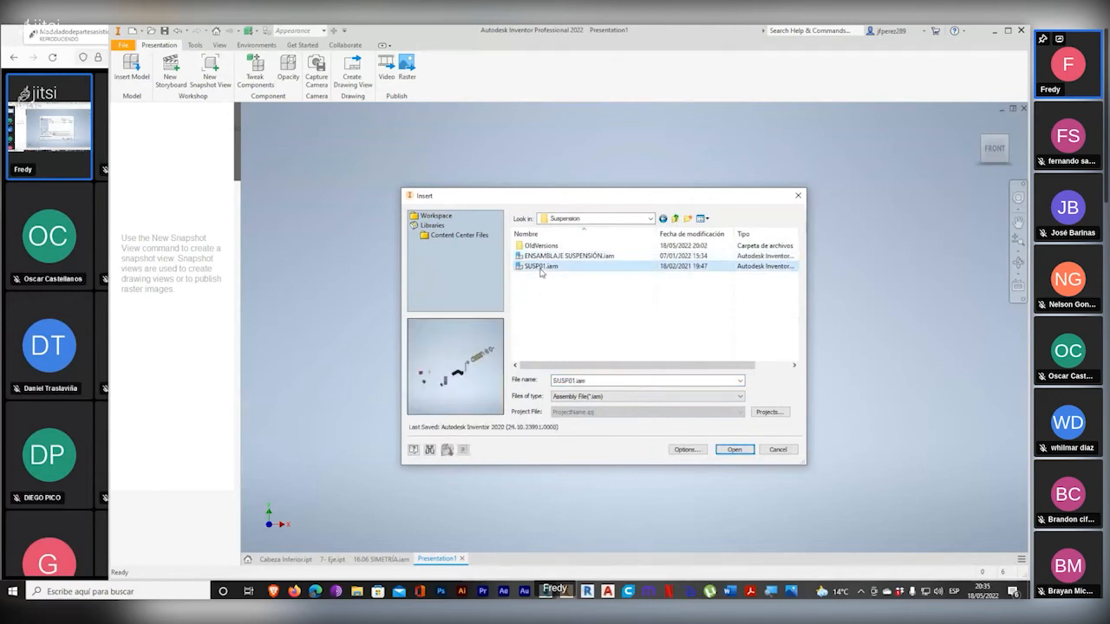
pyautogui.click(554, 257)
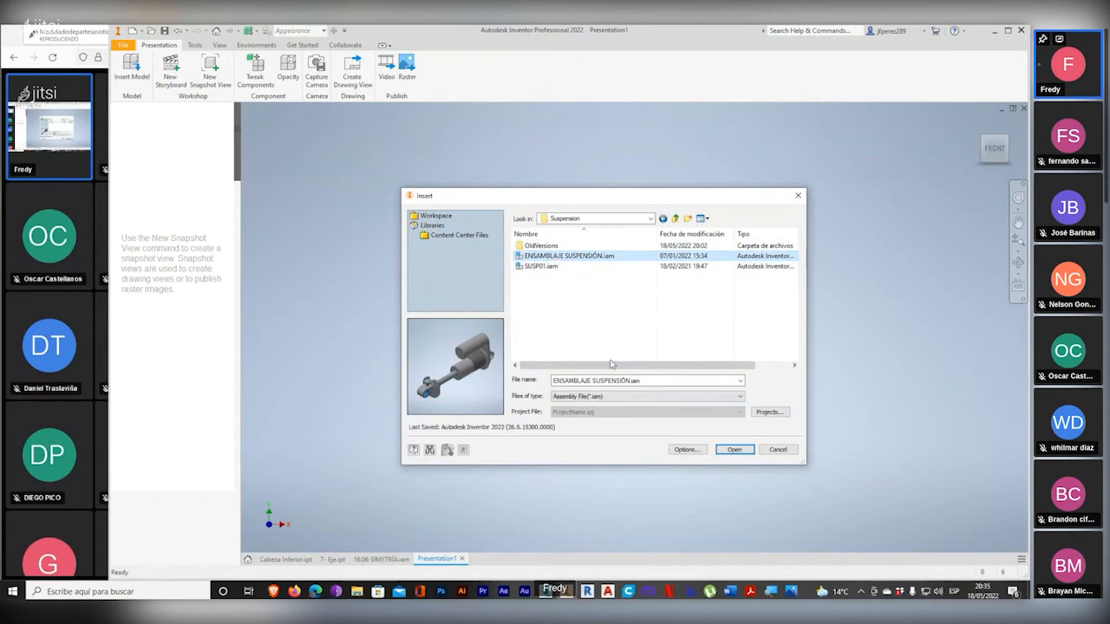
pyautogui.click(733, 450)
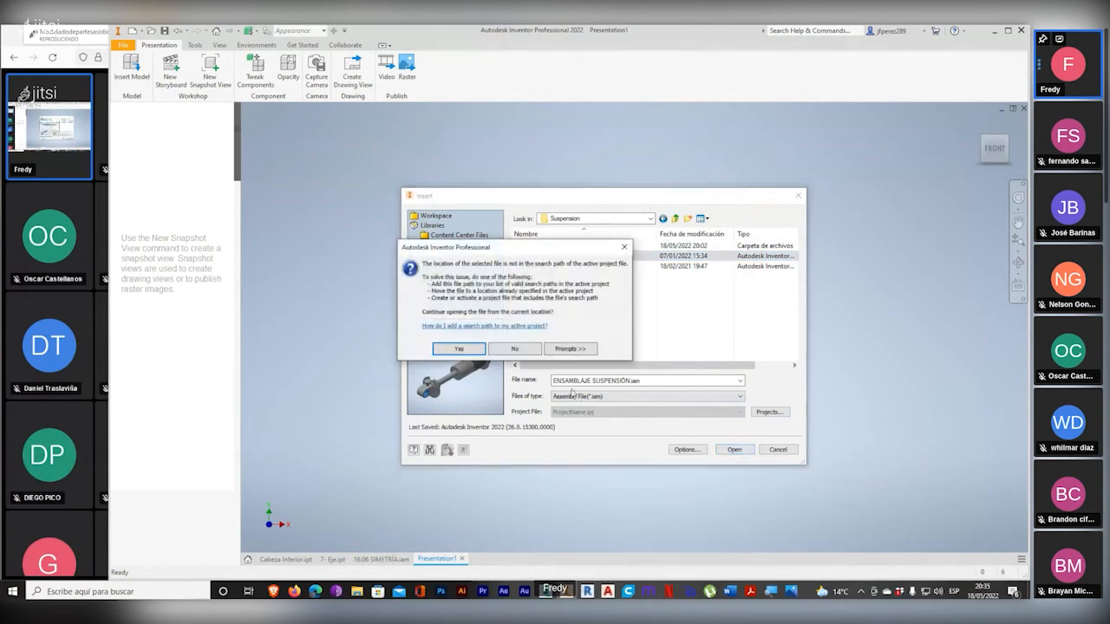
pyautogui.click(475, 350)
pyautogui.click(470, 362)
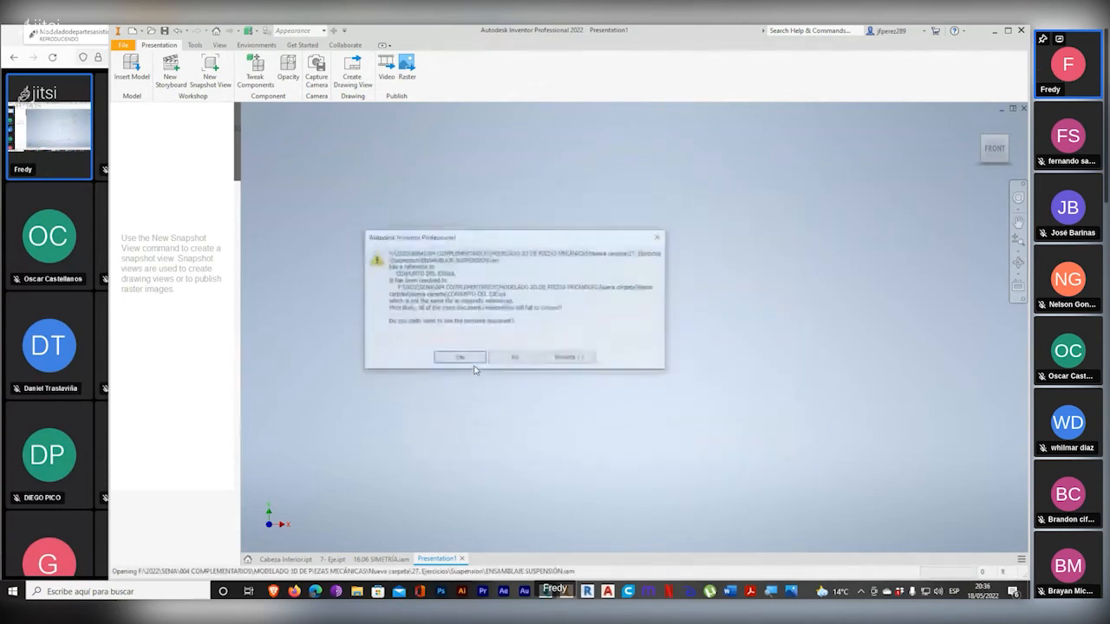
pyautogui.click(459, 358)
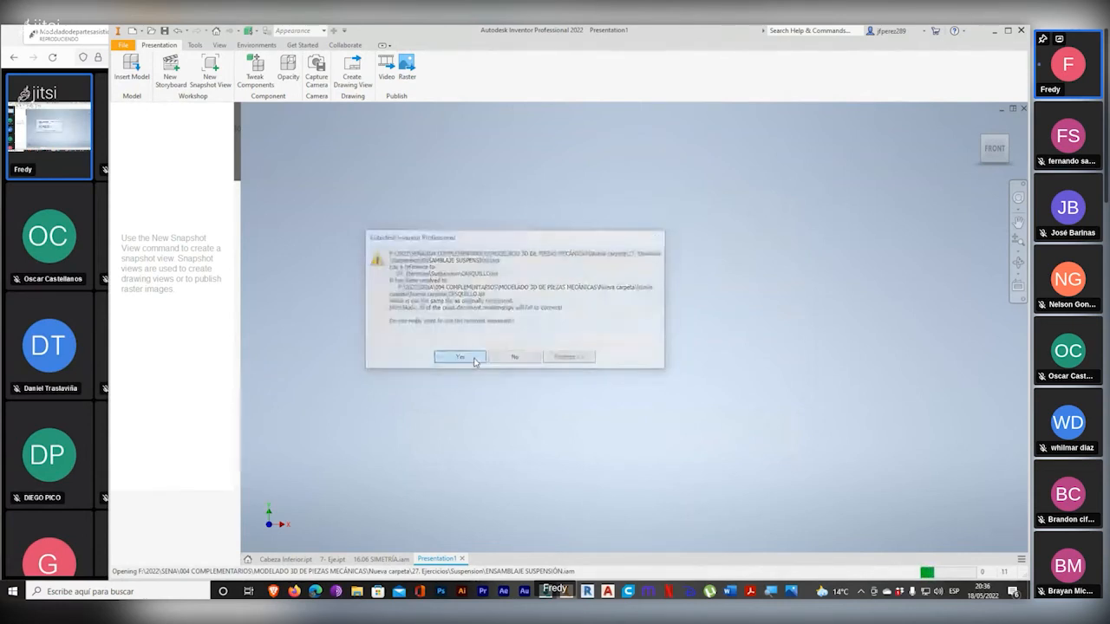
pyautogui.click(459, 358)
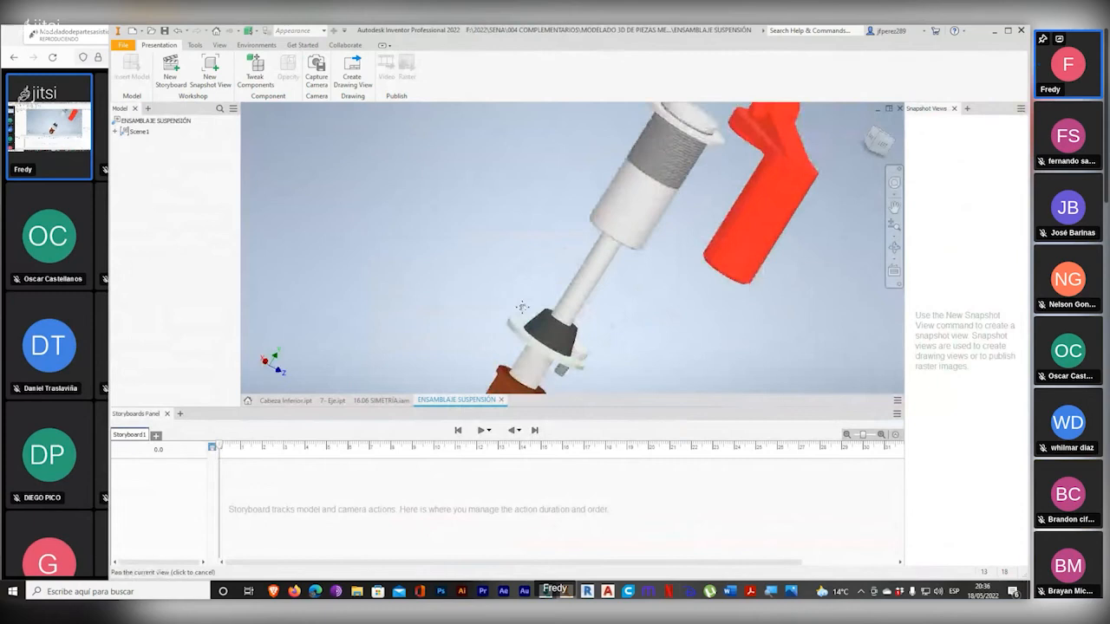
pyautogui.scroll(-5, 522, 307)
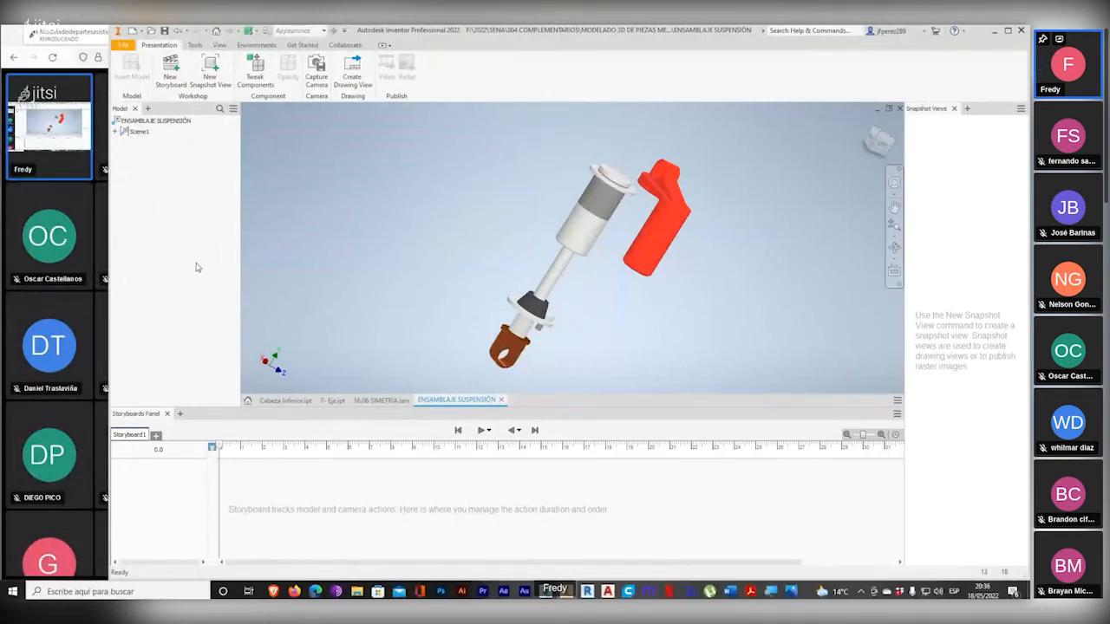
# Step: Look over the commands available in the presentation environment, including the Environments and Presentation command sets
pyautogui.press('super+plus')
pyautogui.press('super+plus')
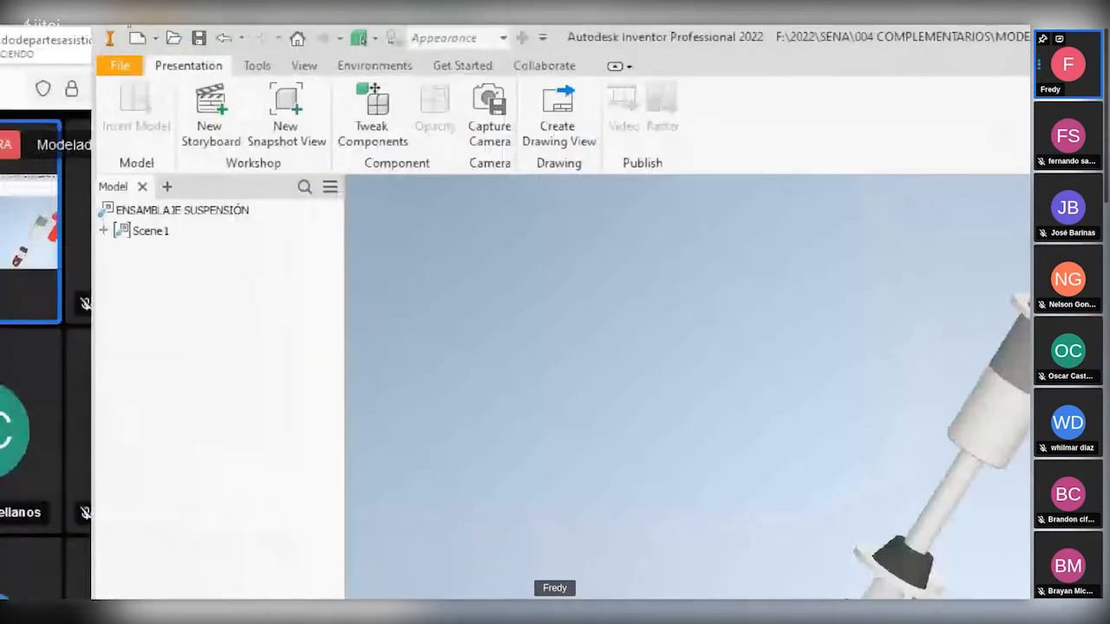
pyautogui.click(199, 45)
pyautogui.click(519, 90)
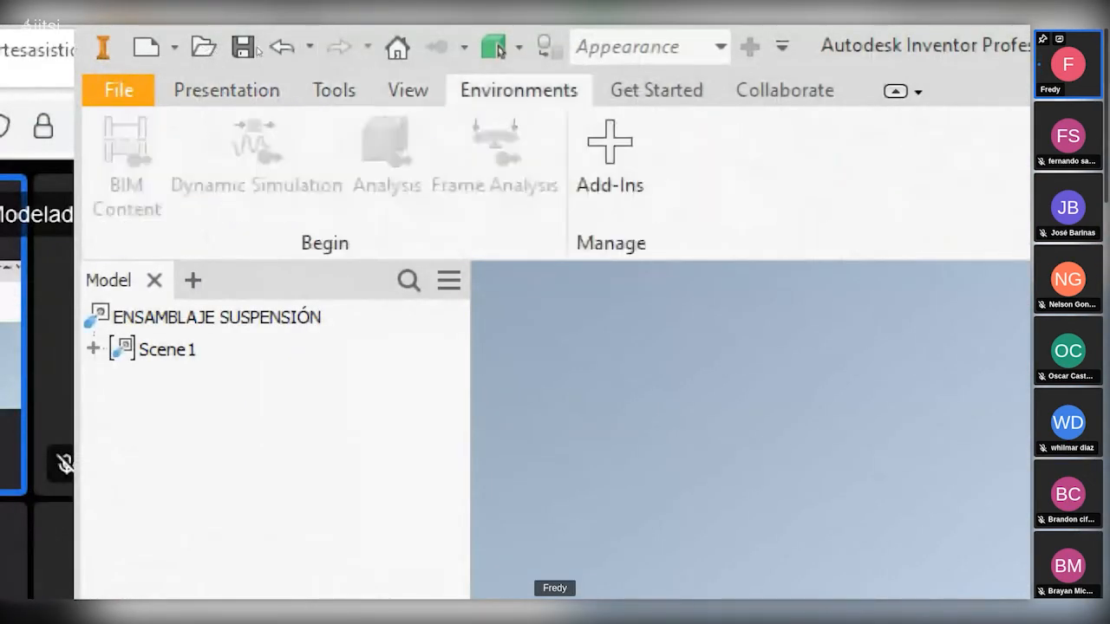
pyautogui.click(226, 90)
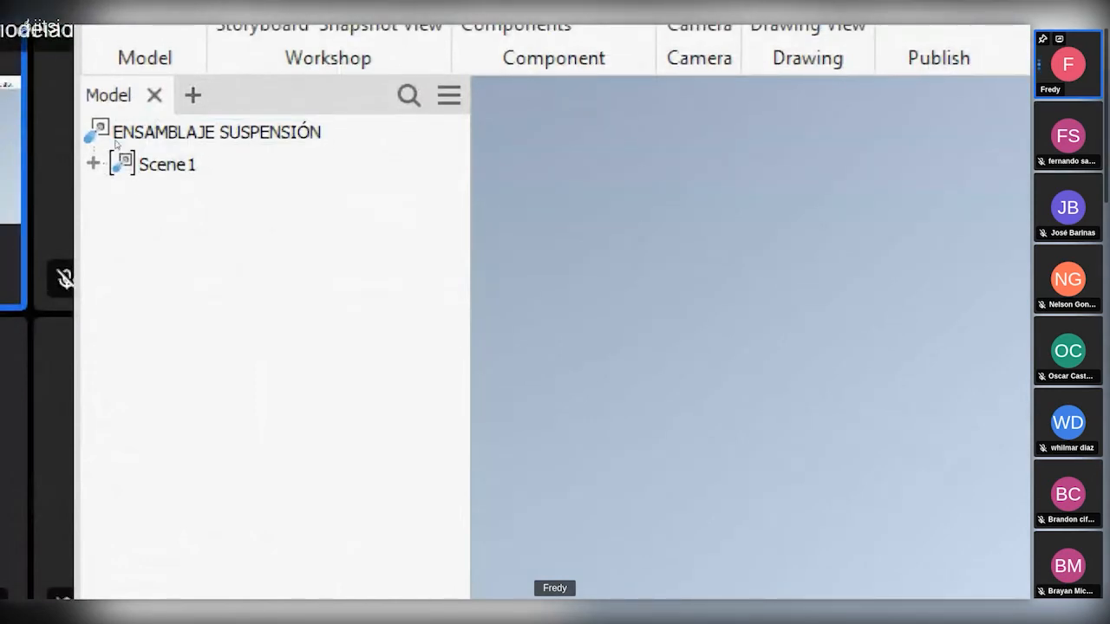
# Step: Examine the components of ENSAMBLAJE SUSPENSIÓN.iam under Scene1 in the model tree and collapse the tree again
pyautogui.click(92, 164)
pyautogui.click(119, 196)
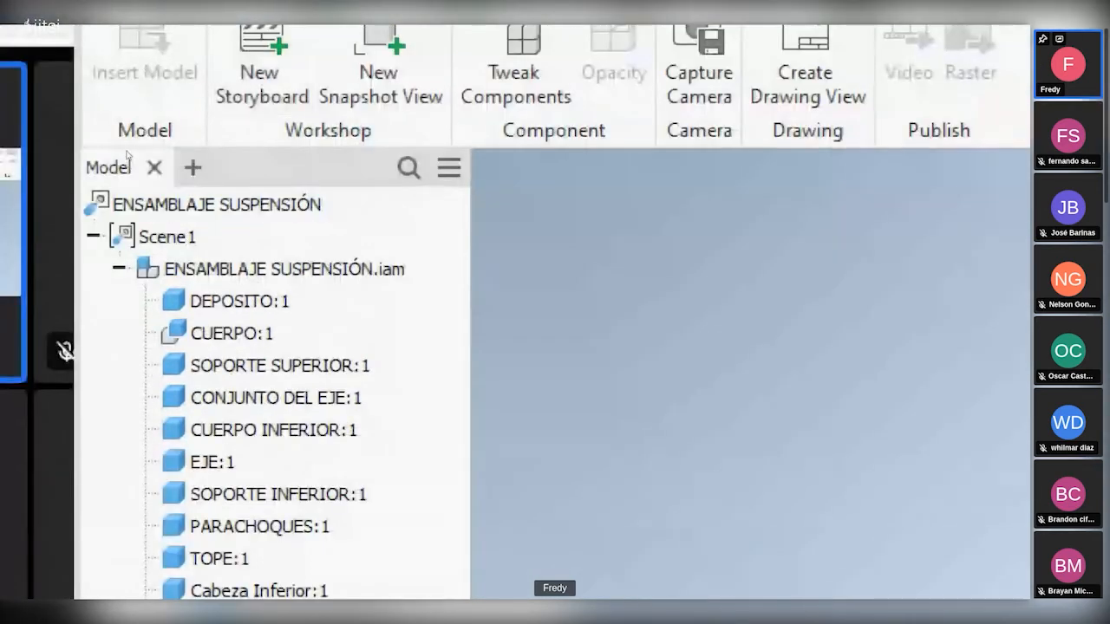
pyautogui.click(119, 268)
pyautogui.click(93, 236)
pyautogui.press('super+minus')
pyautogui.press('super+minus')
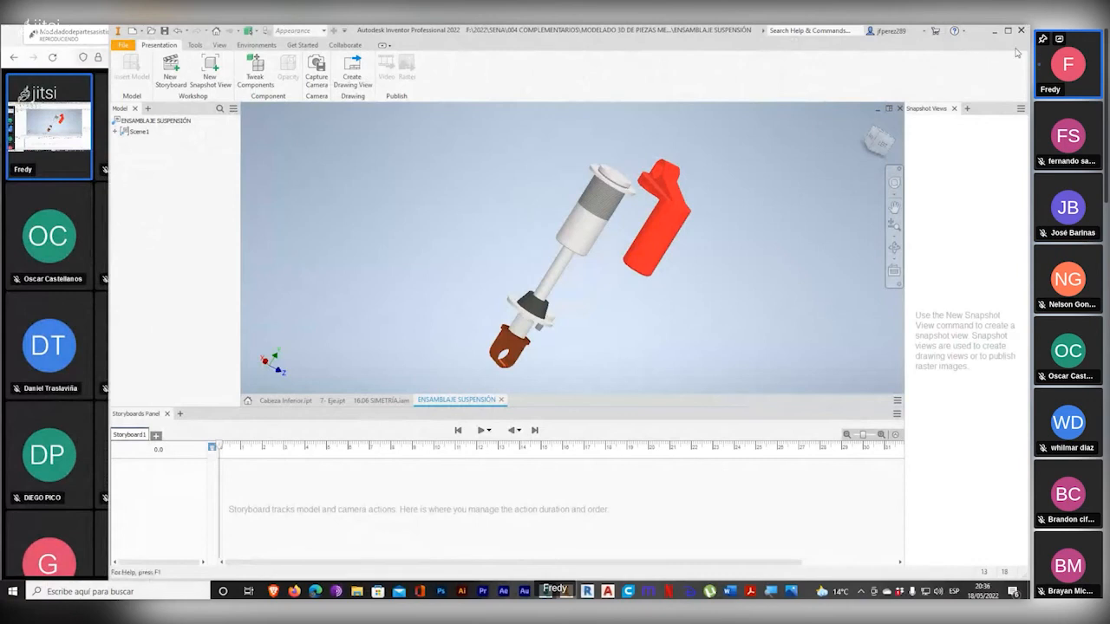
# Step: Examine the Snapshot Views area and the Storyboard1 timeline, including how the timeline scale can be zoomed
pyautogui.press('super+plus')
pyautogui.press('super+plus')
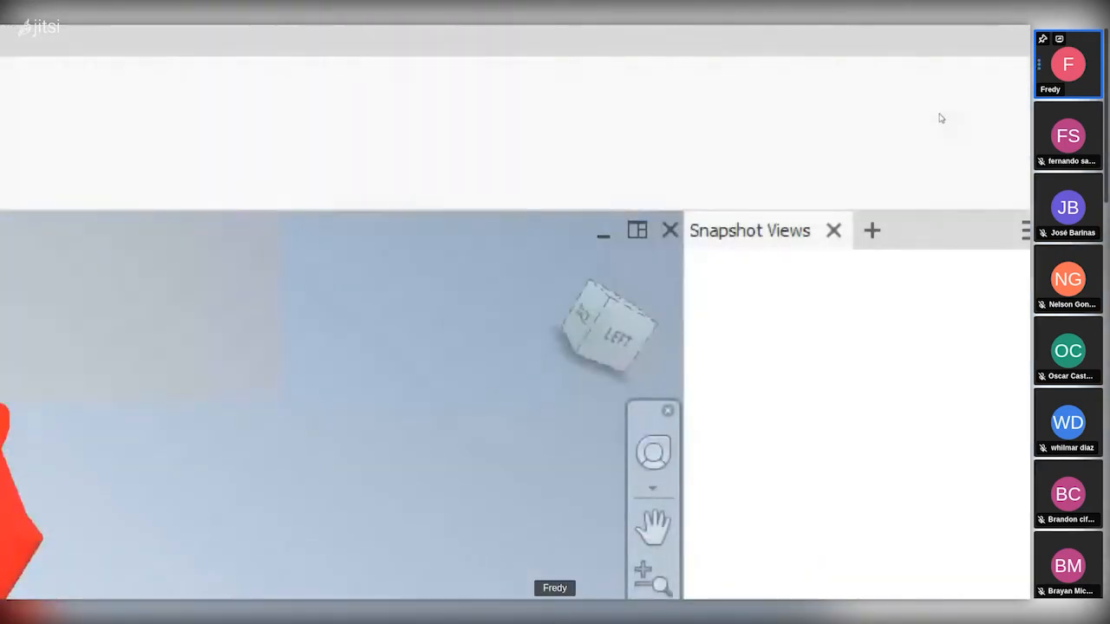
pyautogui.press('super+minus')
pyautogui.press('super+minus')
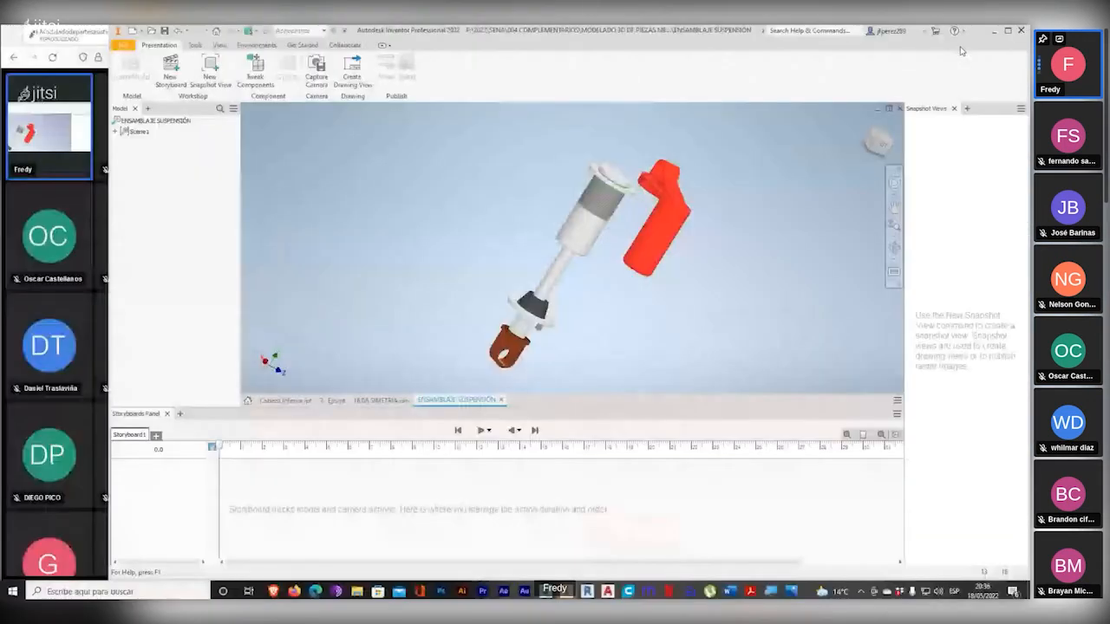
pyautogui.press('super+plus')
pyautogui.press('super+plus')
pyautogui.press('super+plus')
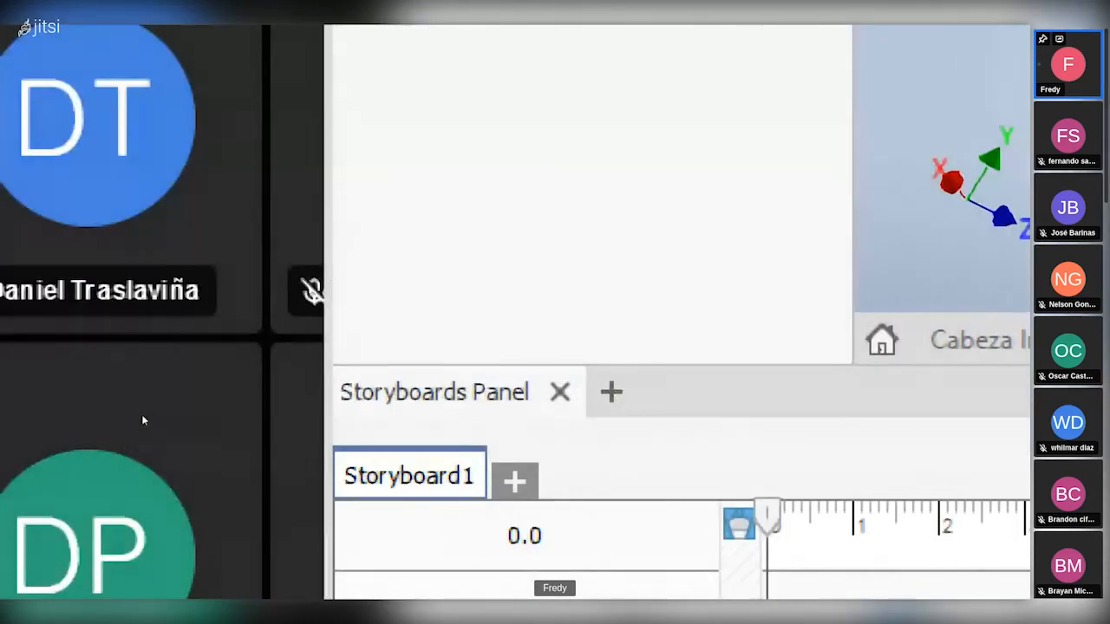
pyautogui.press('super+minus')
pyautogui.press('super+minus')
pyautogui.press('super+minus')
pyautogui.click(648, 256)
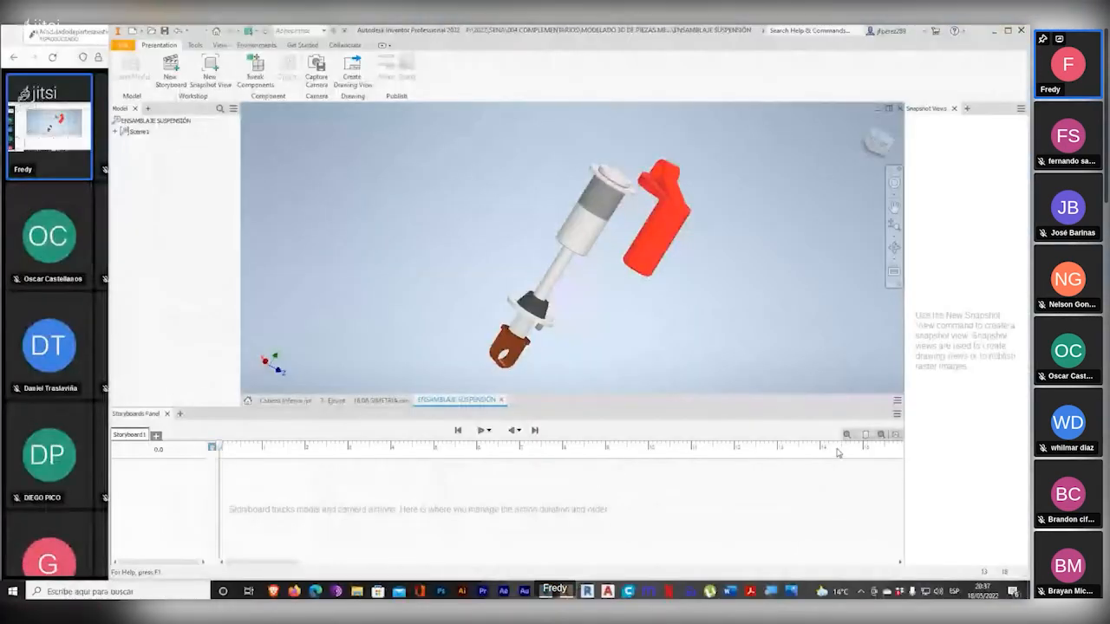
pyautogui.click(847, 434)
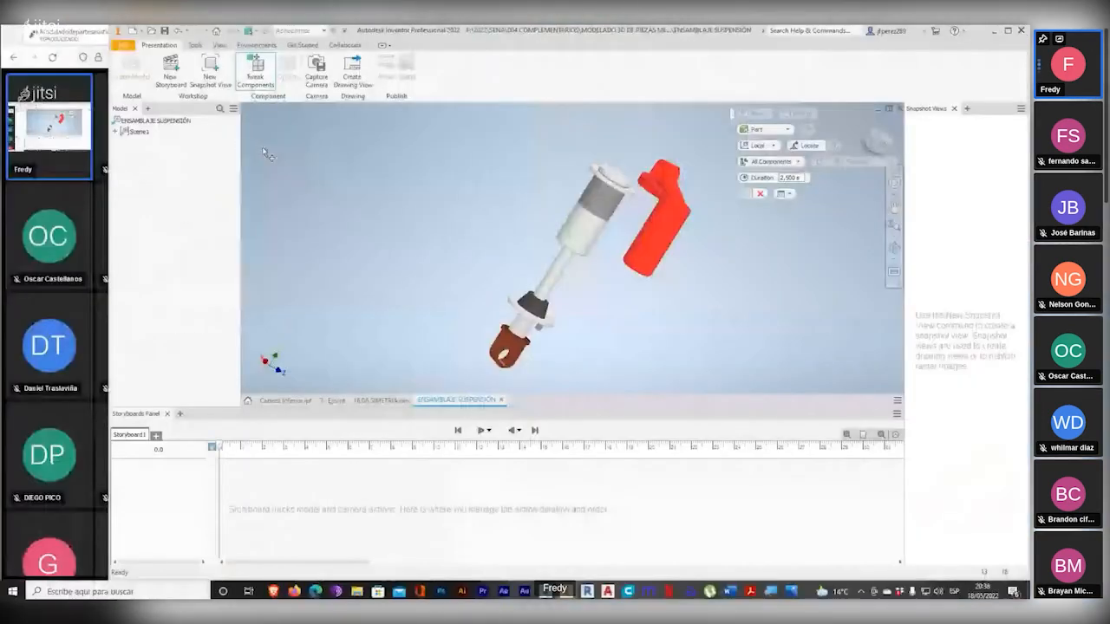
# Step: Examine the suspension's lower support and screw with Tweak Components active, and leave the command without moving any part
pyautogui.moveTo(500, 193); pyautogui.dragTo(424, 138, button='middle')
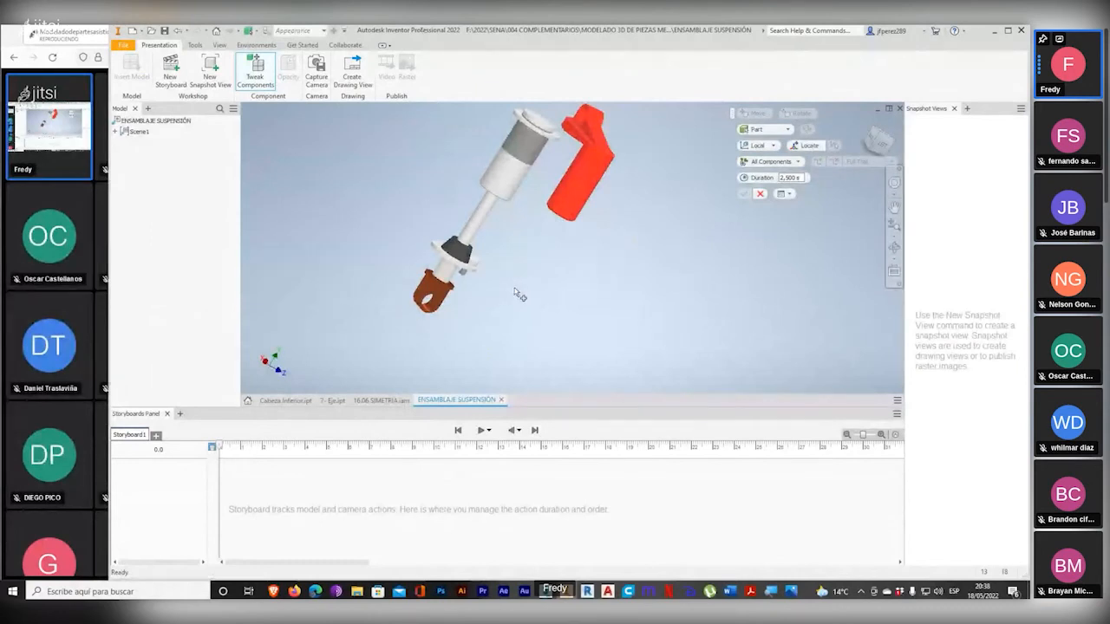
pyautogui.keyDown('shift'); pyautogui.moveTo(481, 294); pyautogui.dragTo(425, 281, button='middle'); pyautogui.keyUp('shift')
pyautogui.scroll(5, 481, 287)
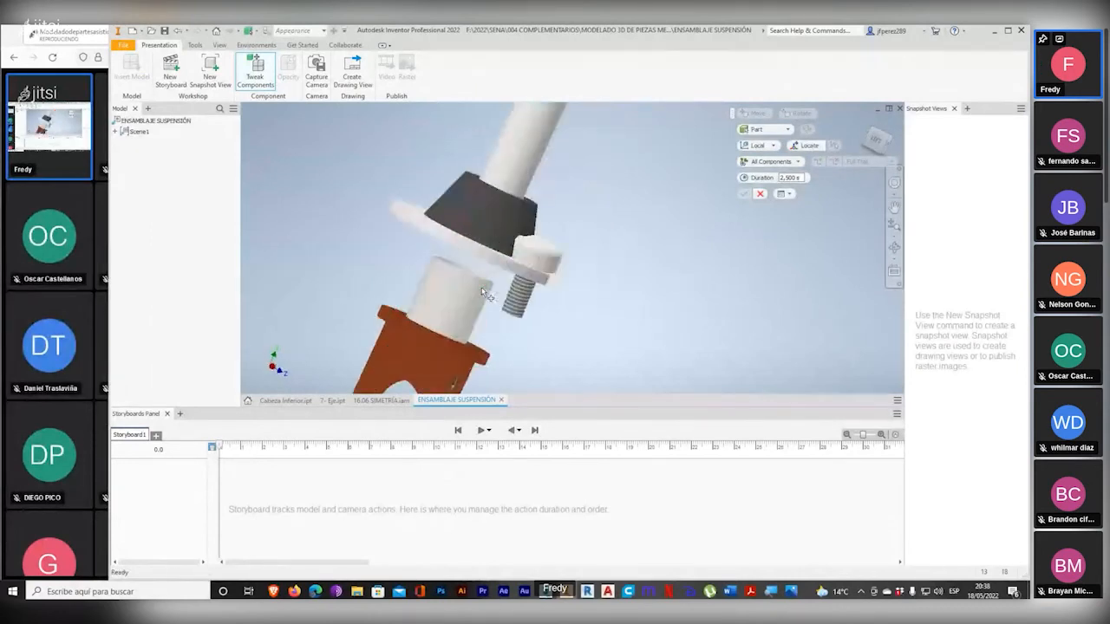
pyautogui.scroll(3, 535, 276)
pyautogui.scroll(-5, 538, 276)
pyautogui.keyDown('shift'); pyautogui.moveTo(568, 283); pyautogui.dragTo(626, 280, button='middle'); pyautogui.keyUp('shift')
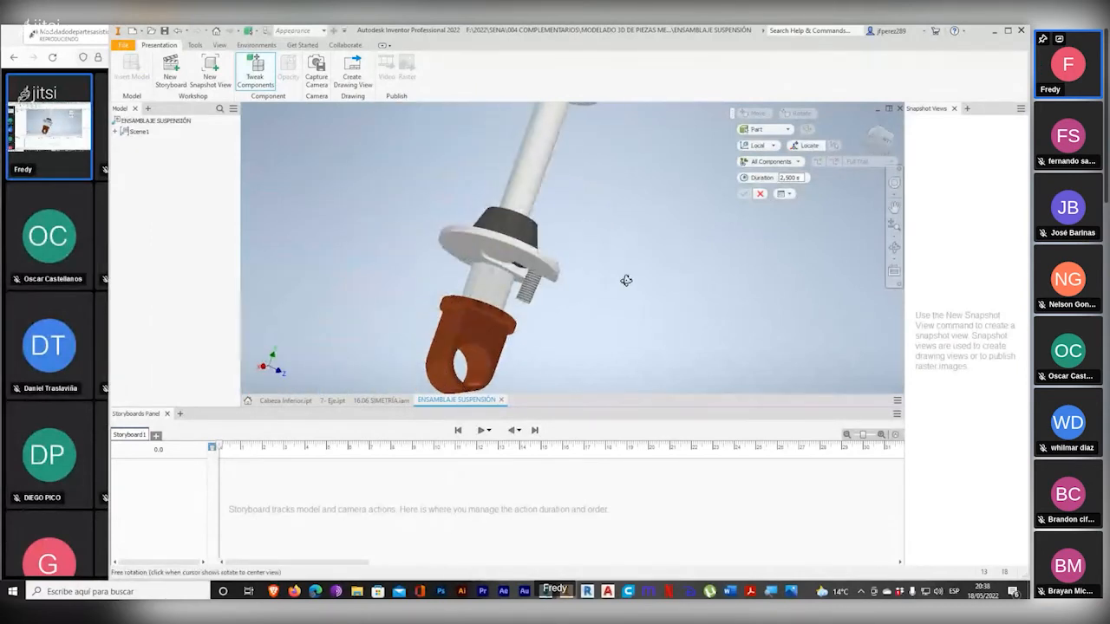
pyautogui.press('Escape')
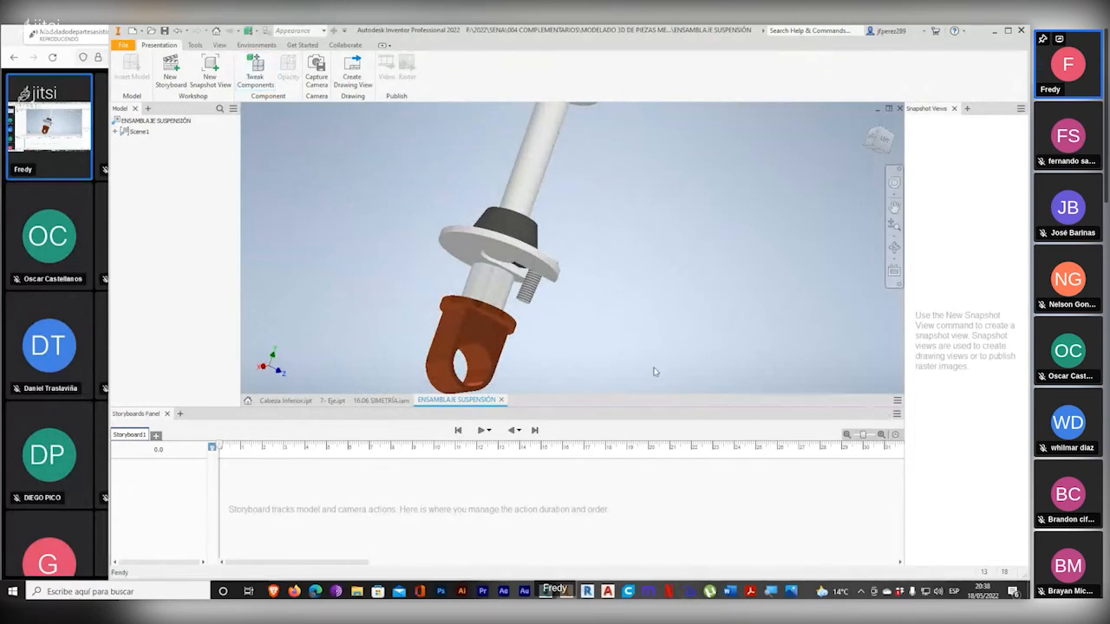
# Step: Close the ENSAMBLAJE SUSPENSIÓN presentation and open Suspension.iam from the innermost of the nested Nueva carpeta folders
pyautogui.click(500, 400)
pyautogui.click(508, 321)
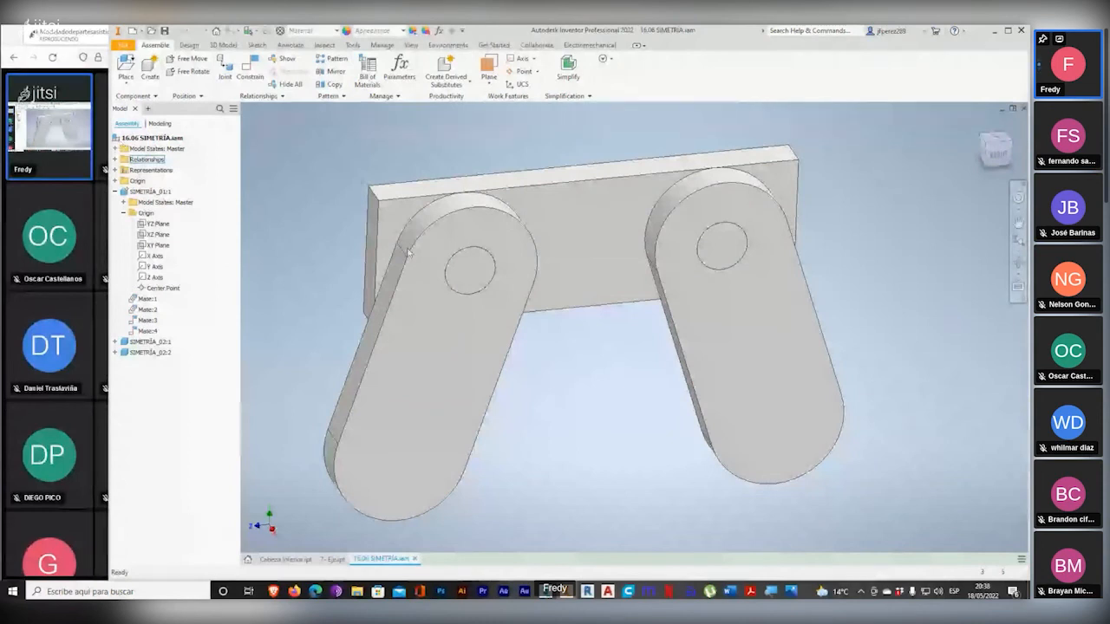
pyautogui.hotkey('ctrl', 'o')
pyautogui.click(677, 218)
pyautogui.click(677, 218)
pyautogui.click(677, 218)
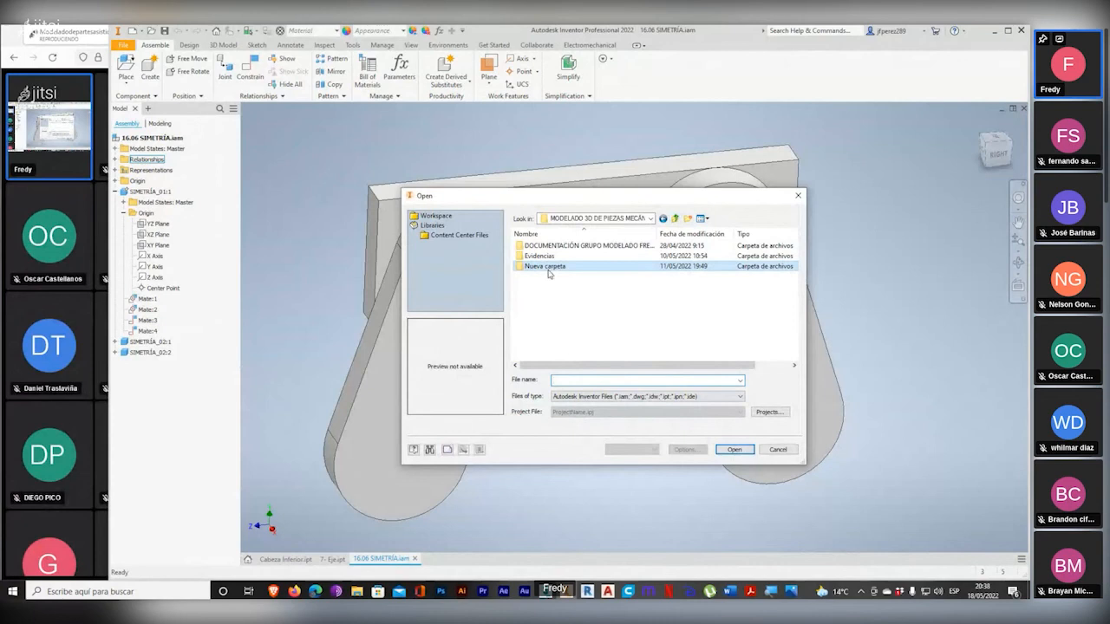
pyautogui.doubleClick(546, 267)
pyautogui.doubleClick(555, 348)
pyautogui.doubleClick(544, 245)
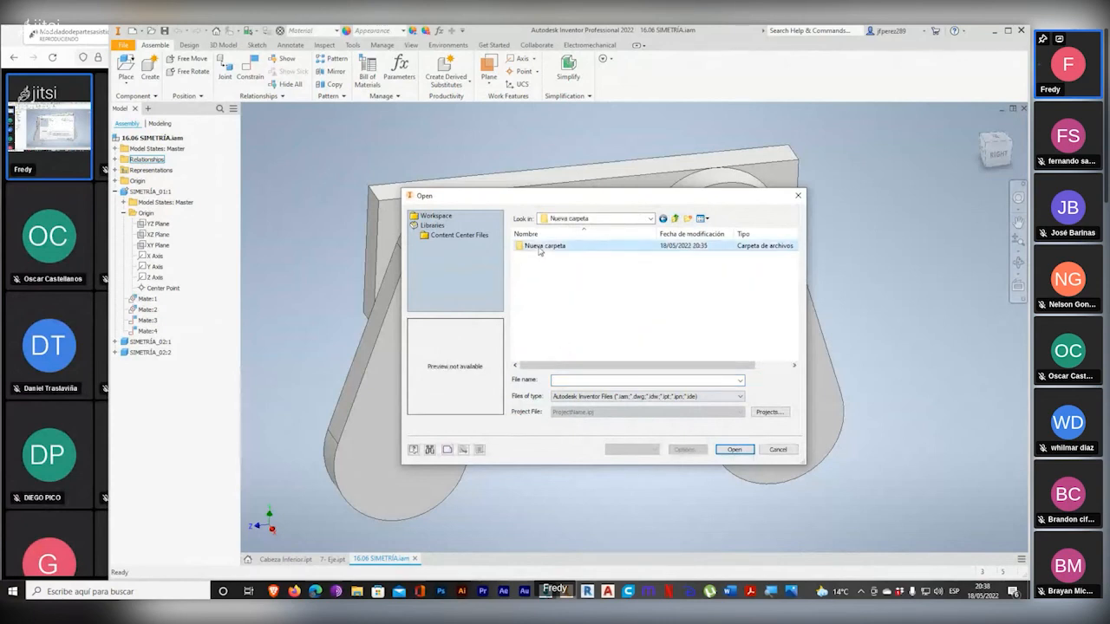
pyautogui.doubleClick(548, 345)
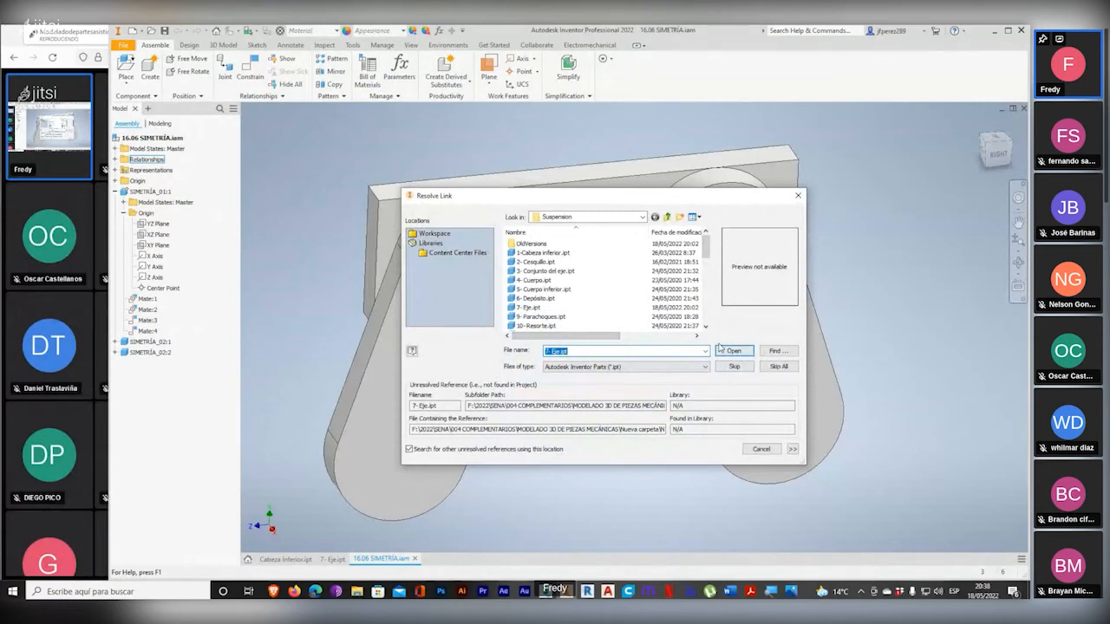
# Step: Resolve the missing 7- Eje.ipt reference with the file in the 27. Ejercicios Suspension folder, accepting its location outside the project
pyautogui.click(668, 219)
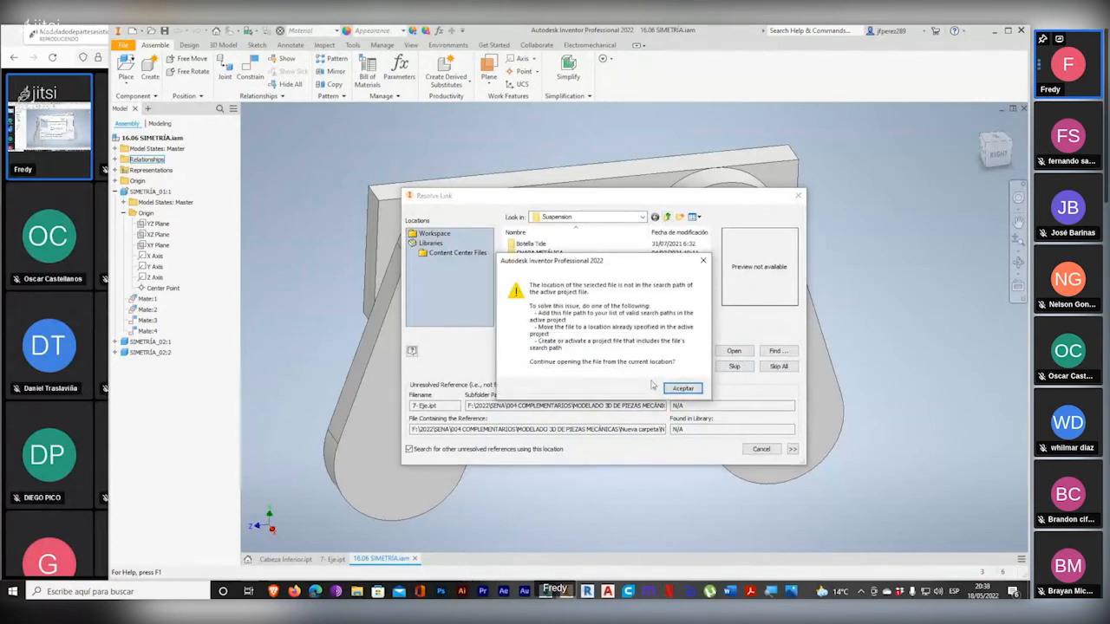
pyautogui.click(683, 389)
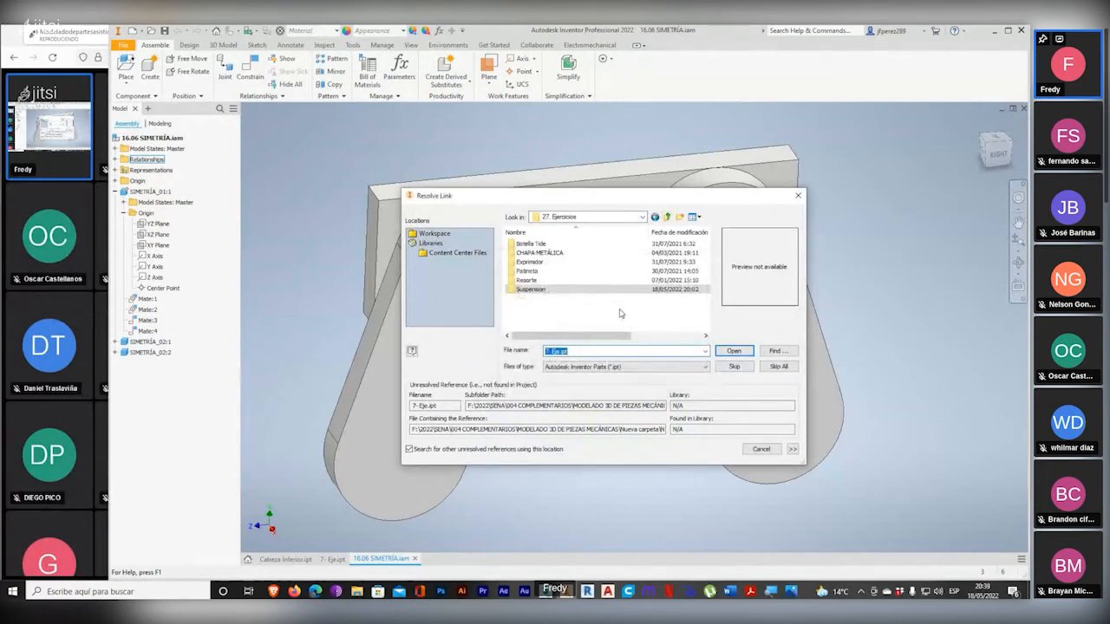
pyautogui.doubleClick(530, 289)
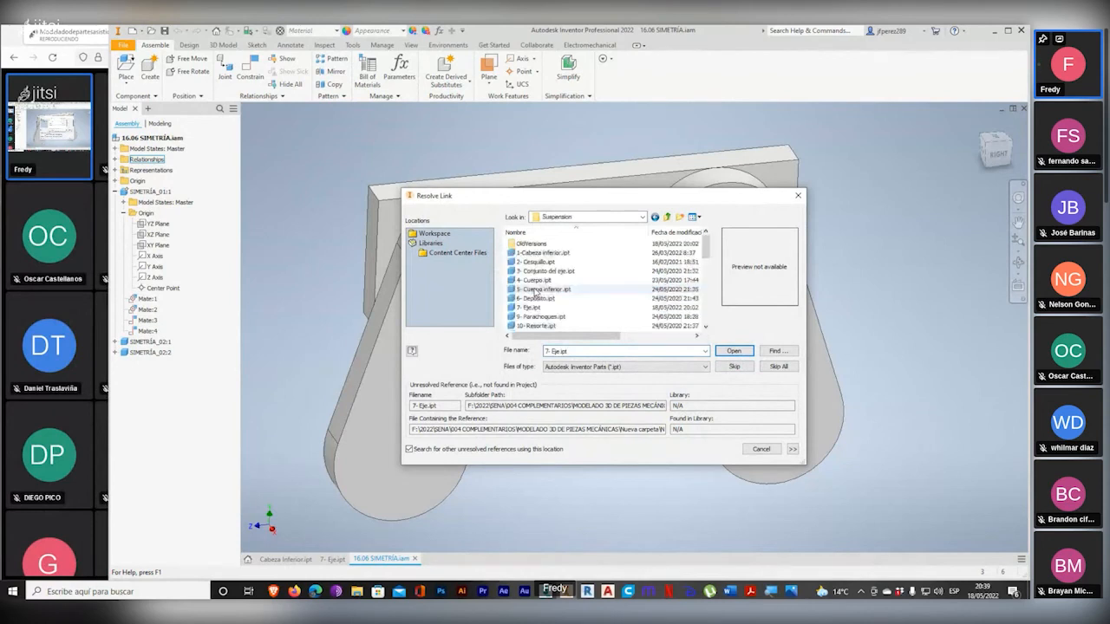
pyautogui.click(734, 350)
pyautogui.click(634, 387)
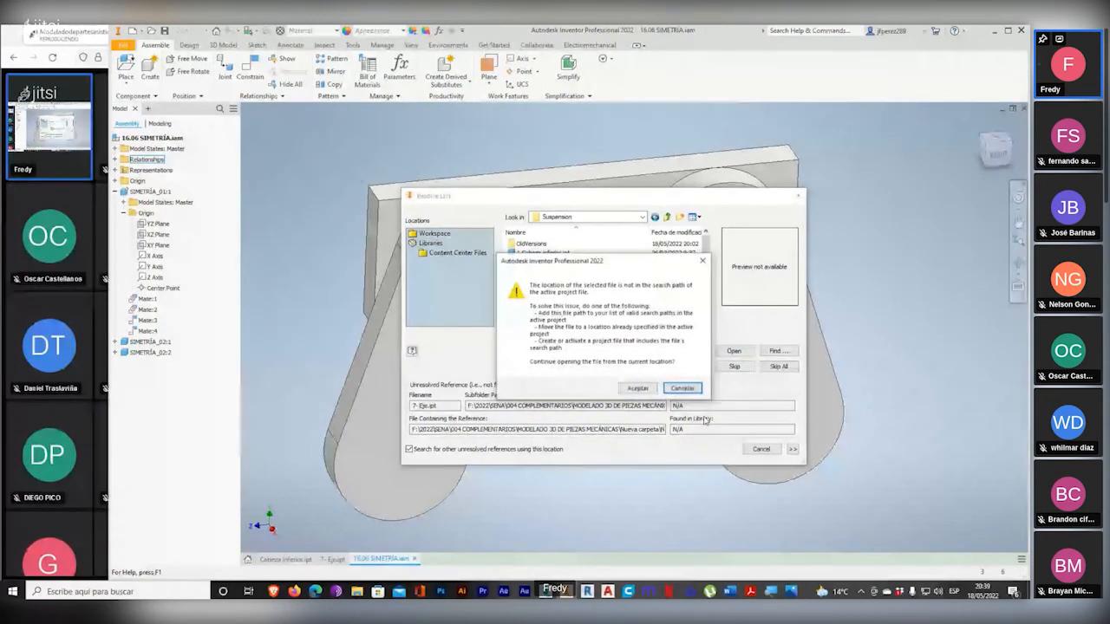
pyautogui.click(637, 388)
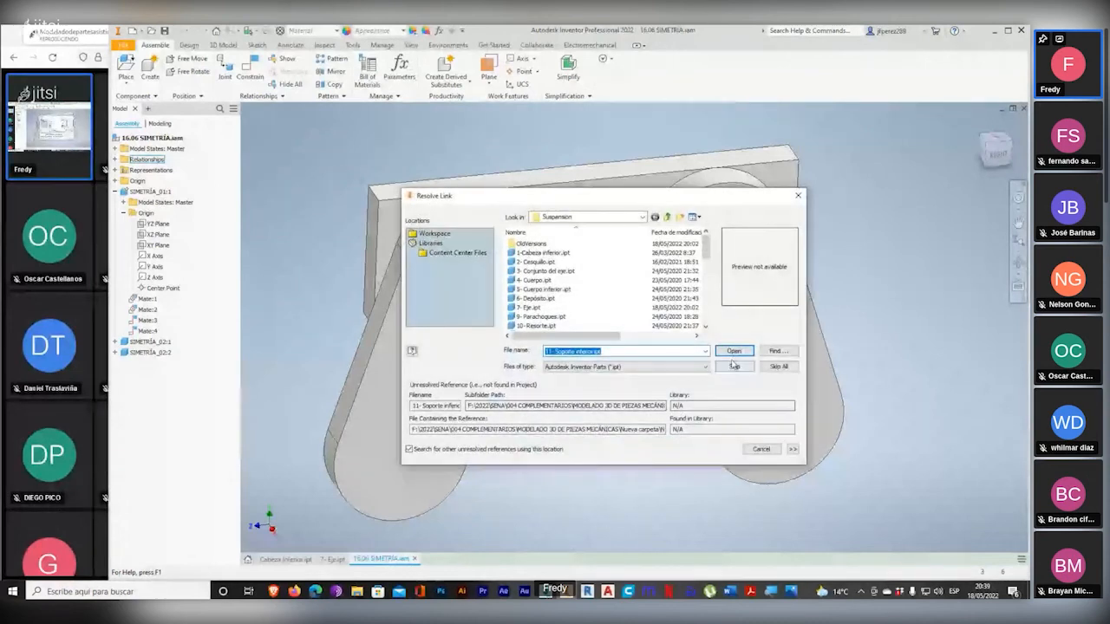
# Step: Resolve the missing 11- Soporte inferior.ipt and 5- Cuerpo inferior.ipt references with the matching files in the Suspension folder
pyautogui.click(733, 350)
pyautogui.click(639, 390)
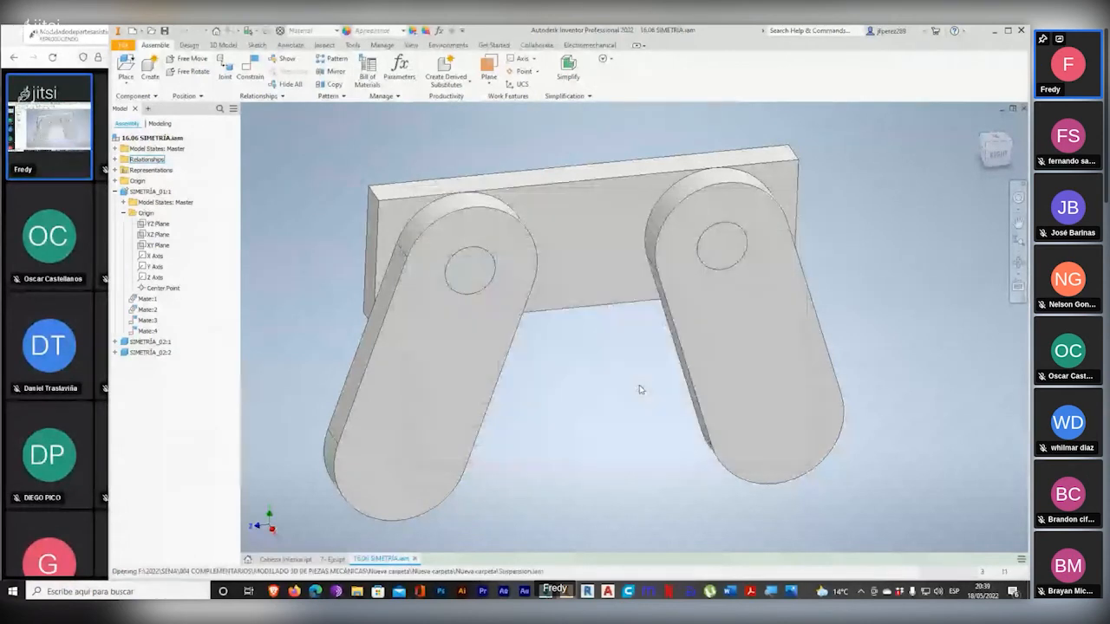
pyautogui.click(732, 352)
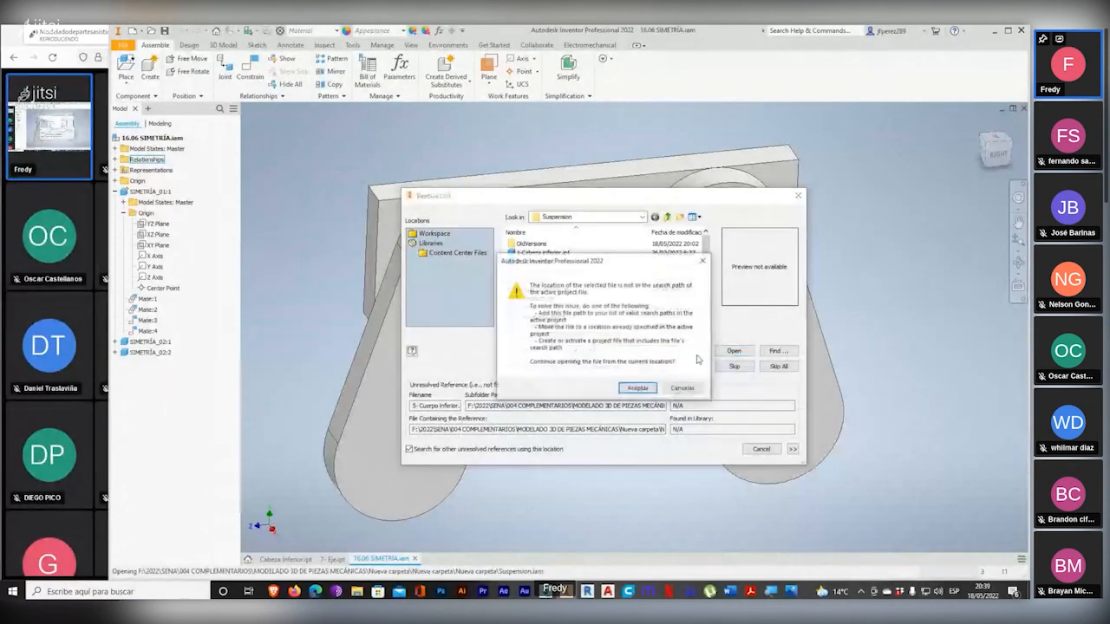
pyautogui.click(633, 388)
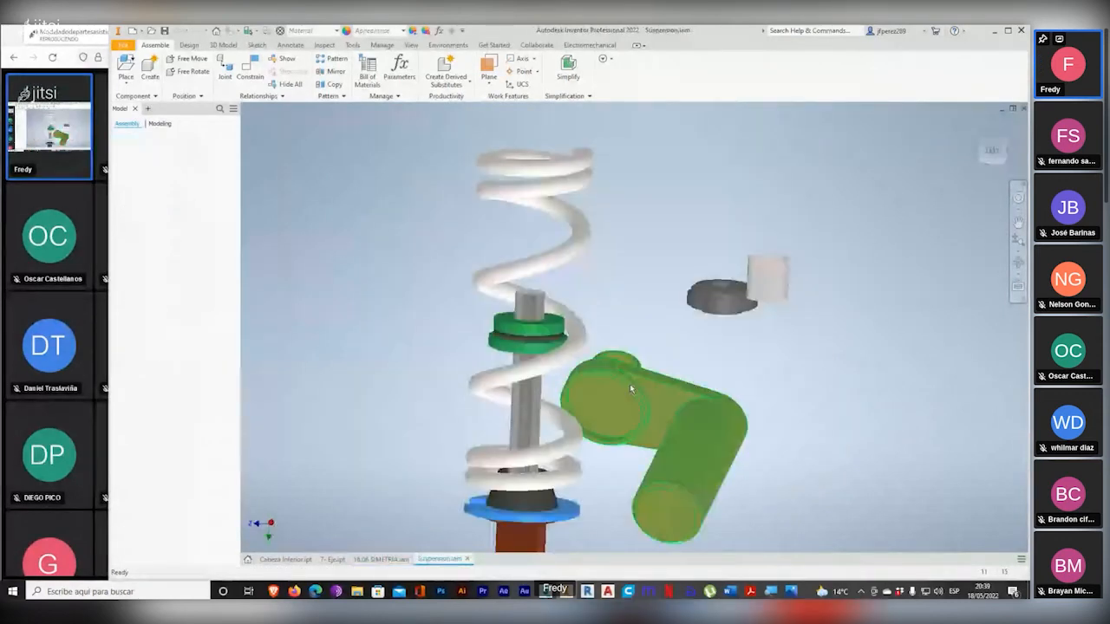
# Step: Delete the loose Deposito, Casquillo and Conjunto del eje components beside the spring from the suspension assembly
pyautogui.scroll(-3, 707, 337)
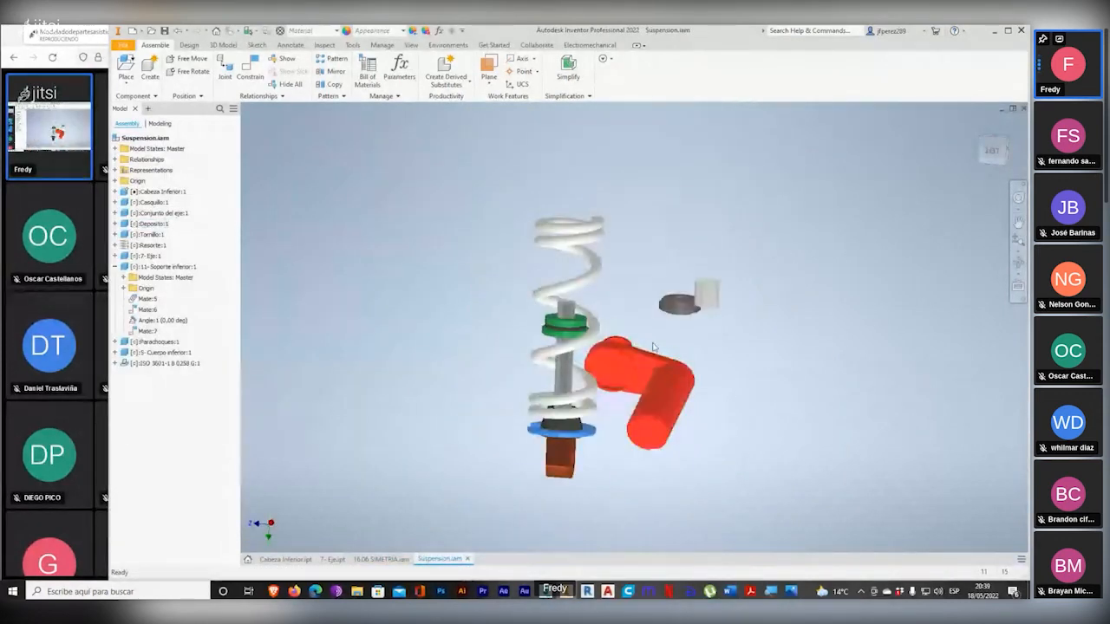
pyautogui.click(662, 363)
pyautogui.press('Delete')
pyautogui.click(679, 306)
pyautogui.press('Delete')
pyautogui.click(705, 296)
pyautogui.press('Delete')
# Step: Mate the flat end face of the spring to the blue lower support's seating face with a 0 mm offset
pyautogui.click(579, 411)
pyautogui.click(251, 75)
pyautogui.keyDown('shift'); pyautogui.moveTo(652, 336); pyautogui.dragTo(616, 389, button='middle'); pyautogui.keyUp('shift')
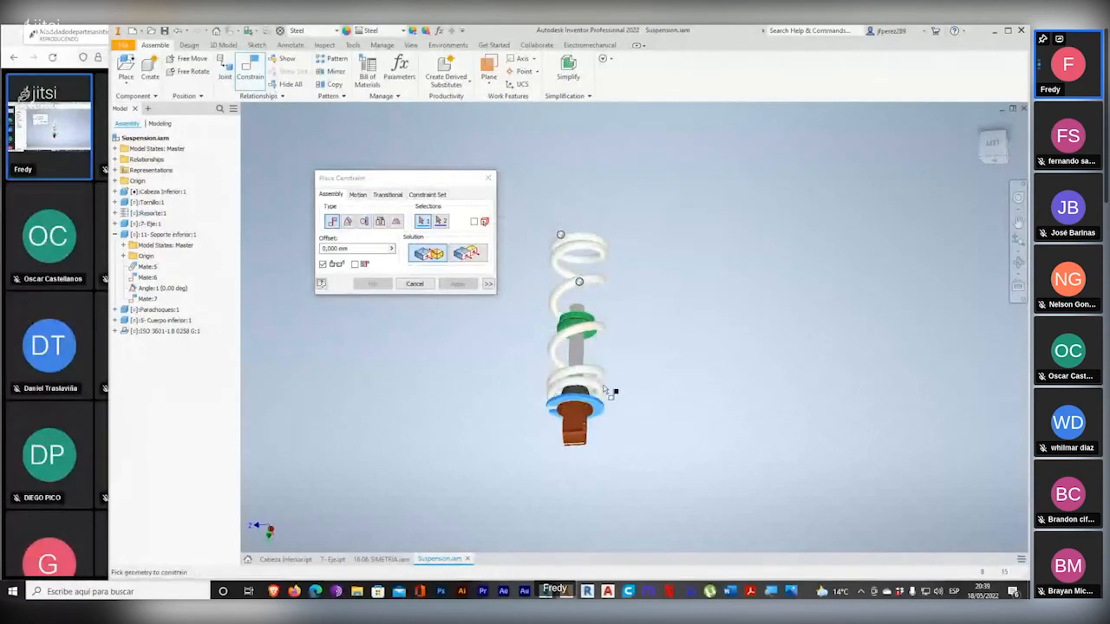
pyautogui.scroll(5, 520, 379)
pyautogui.click(582, 411)
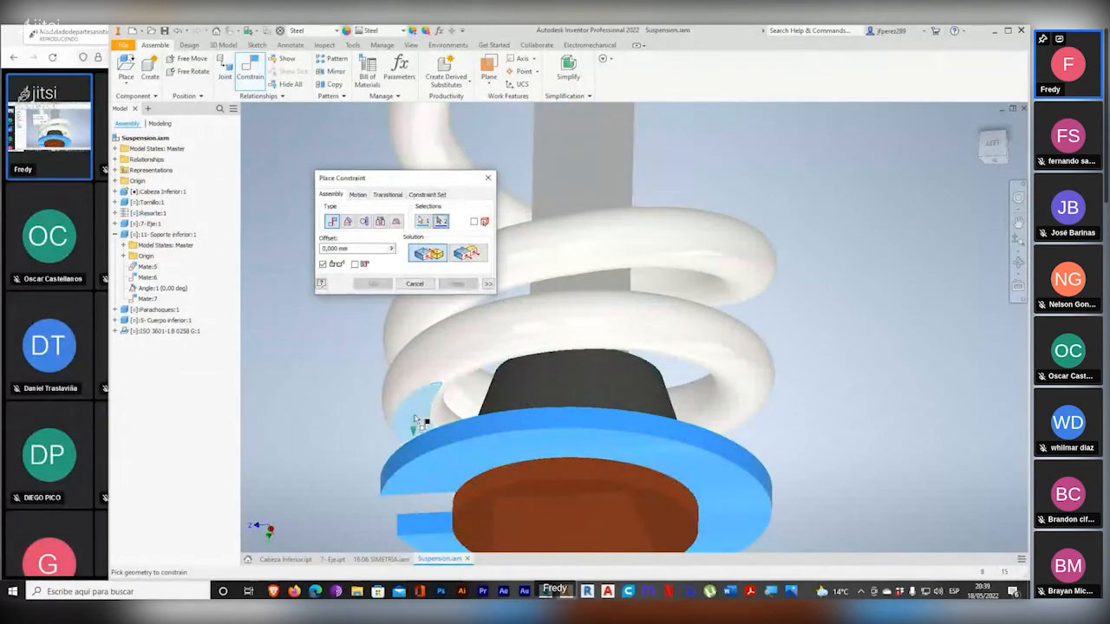
pyautogui.scroll(2, 651, 243)
pyautogui.scroll(-4, 659, 213)
pyautogui.keyDown('shift'); pyautogui.moveTo(678, 274); pyautogui.dragTo(691, 351, button='middle'); pyautogui.keyUp('shift')
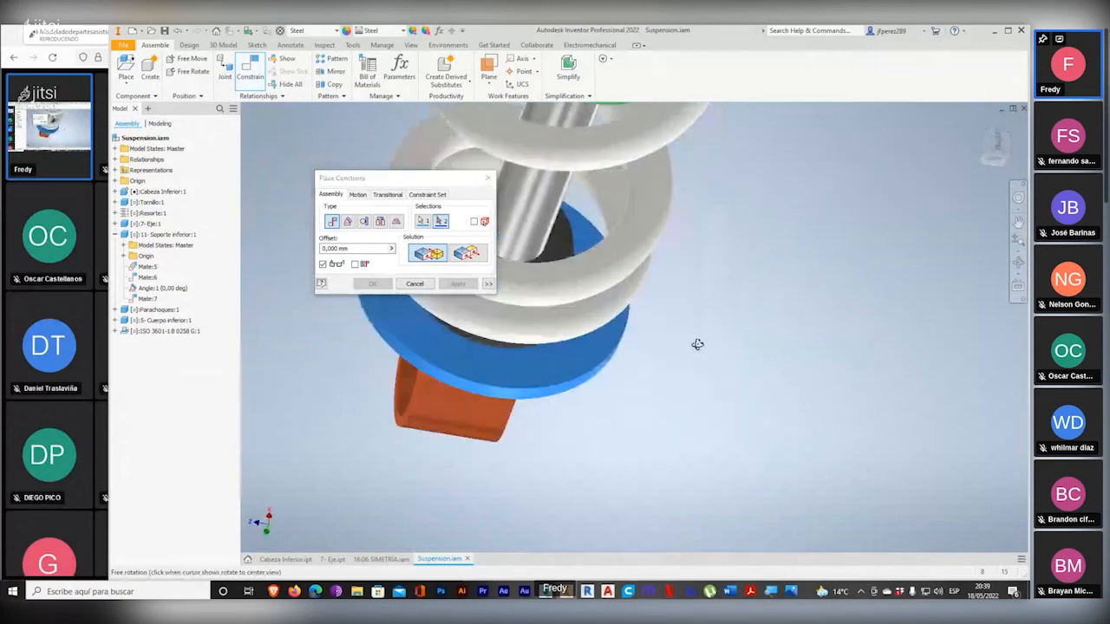
pyautogui.click(529, 374)
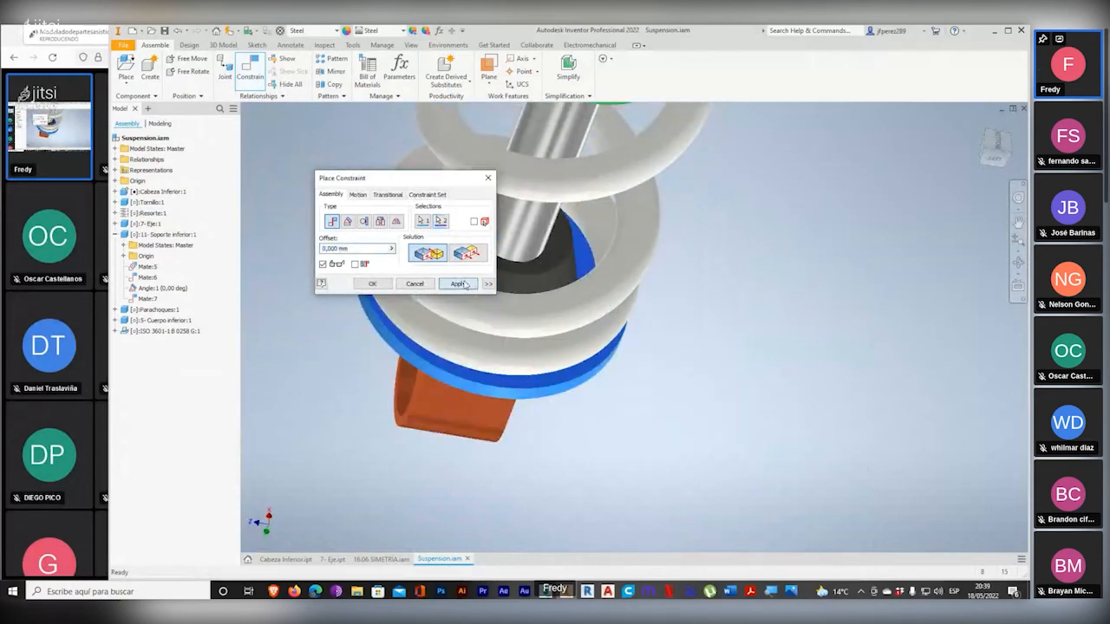
pyautogui.click(458, 284)
pyautogui.click(488, 178)
# Step: Save the Suspension.iam assembly
pyautogui.keyDown('shift'); pyautogui.moveTo(716, 352); pyautogui.dragTo(503, 364, button='middle'); pyautogui.keyUp('shift')
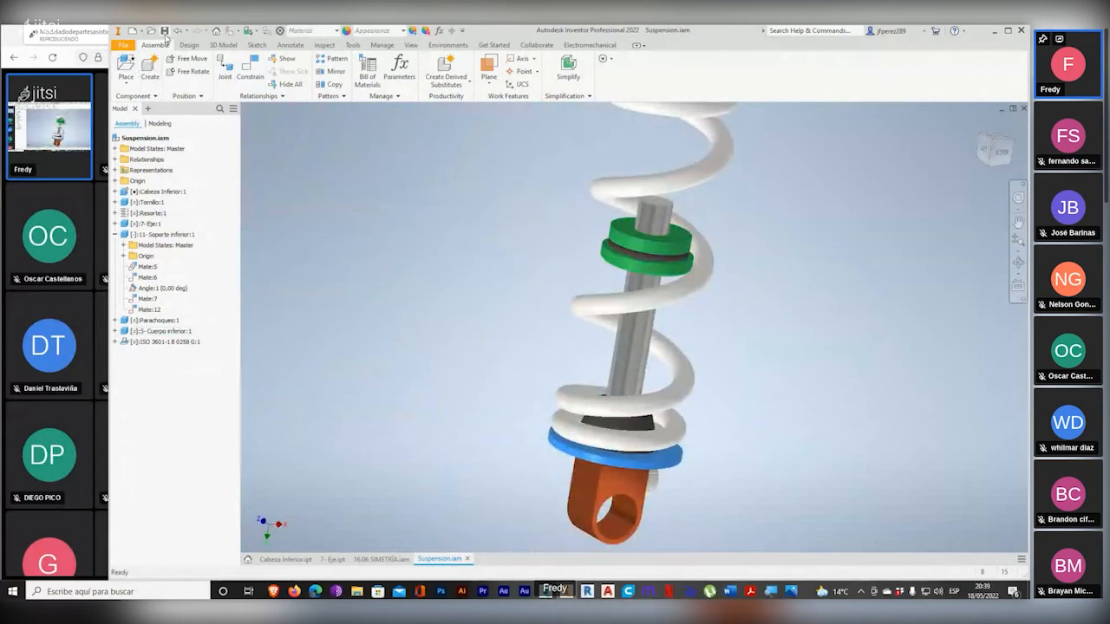
pyautogui.click(165, 32)
pyautogui.click(684, 222)
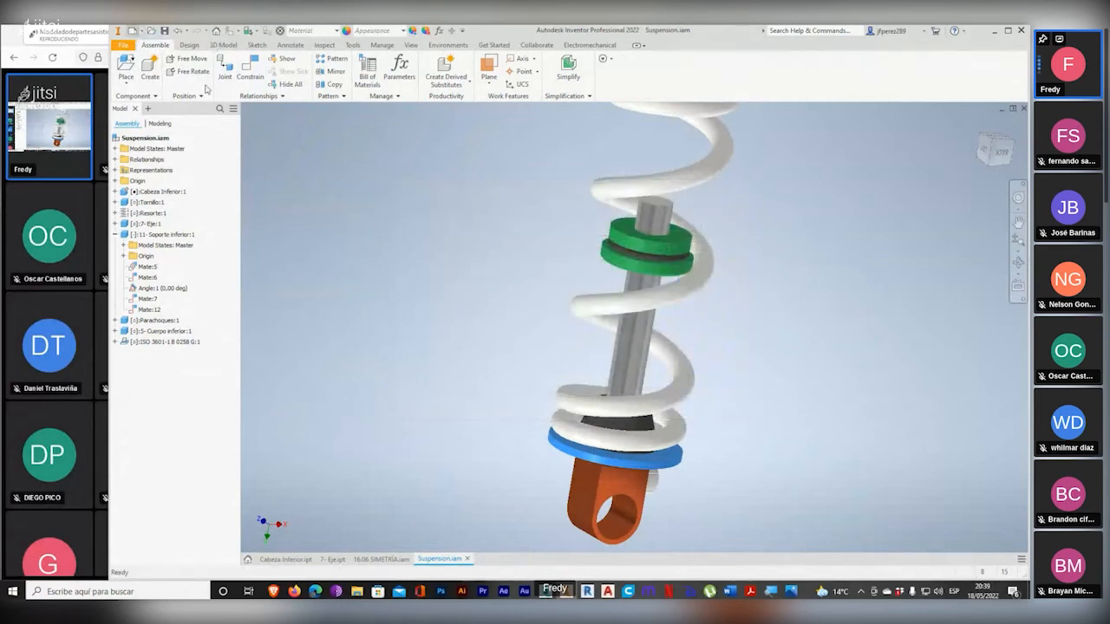
# Step: Create a new presentation file and insert Suspension.iam as its model
pyautogui.hotkey('ctrl', 'n')
pyautogui.doubleClick(414, 404)
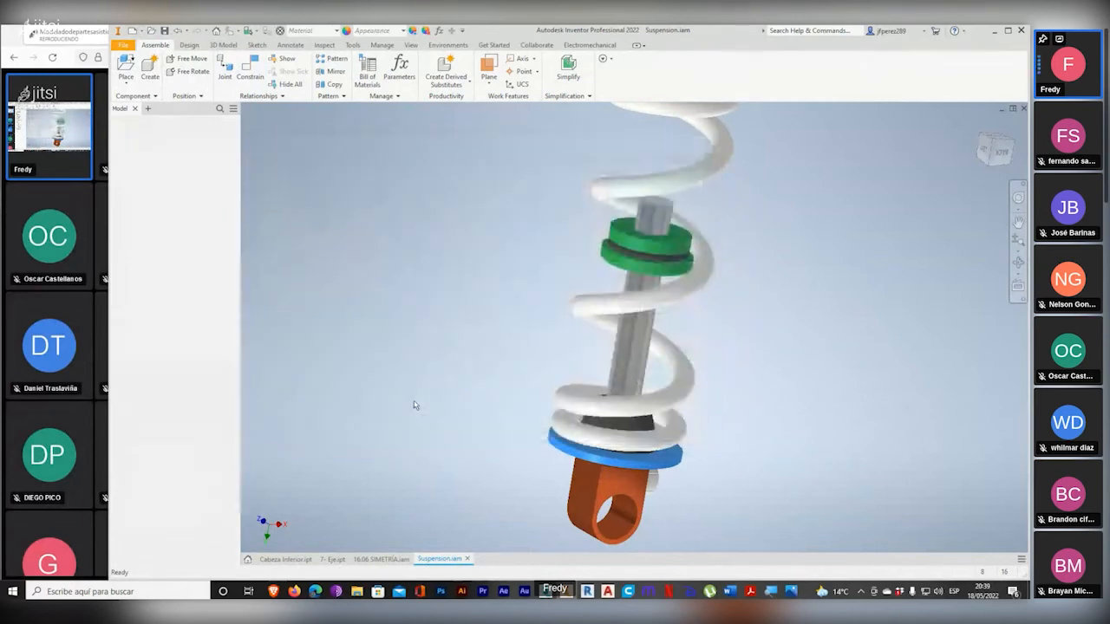
pyautogui.doubleClick(539, 256)
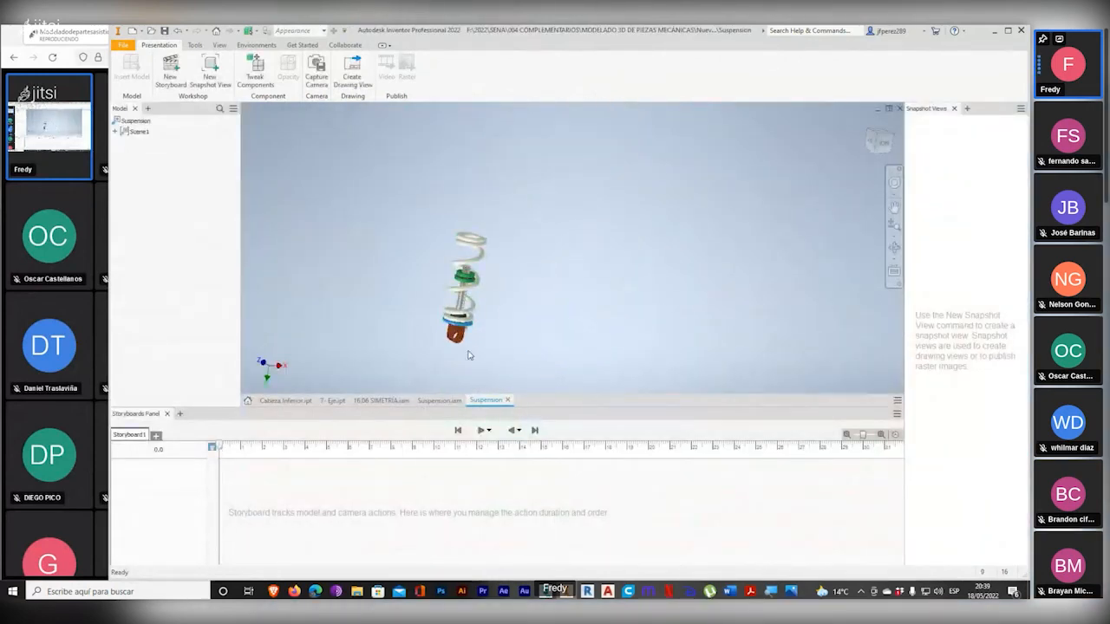
# Step: Examine the suspension in the presentation scene from several sides, ending with an isometric view that shows the screw head
pyautogui.scroll(-5, 421, 332)
pyautogui.moveTo(514, 319); pyautogui.dragTo(418, 289)
pyautogui.moveTo(418, 289); pyautogui.dragTo(354, 211, button='middle')
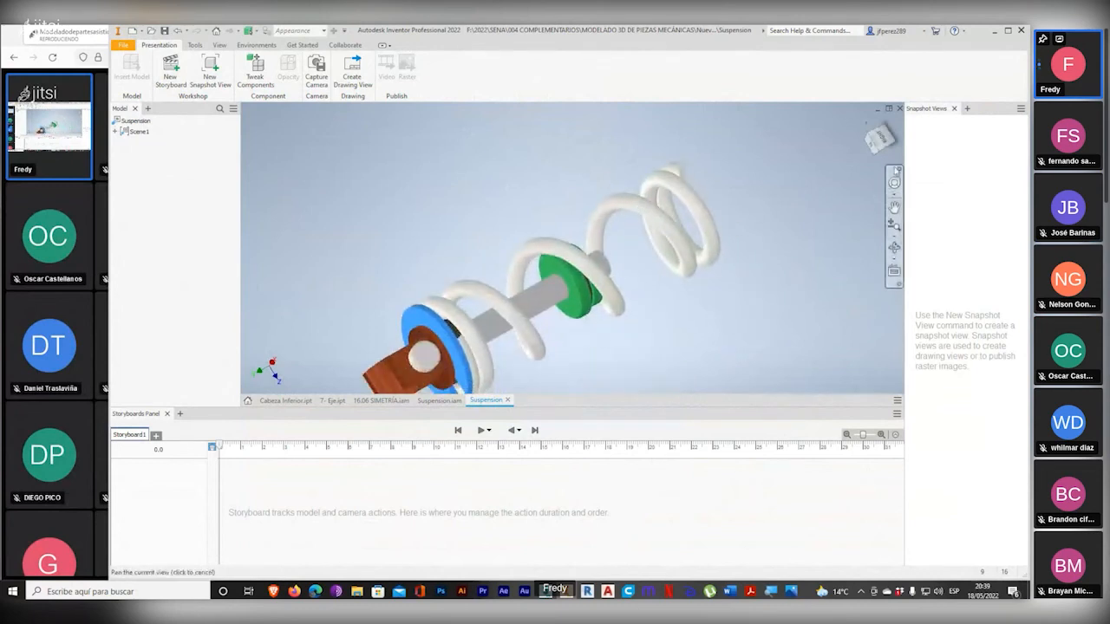
pyautogui.click(878, 143)
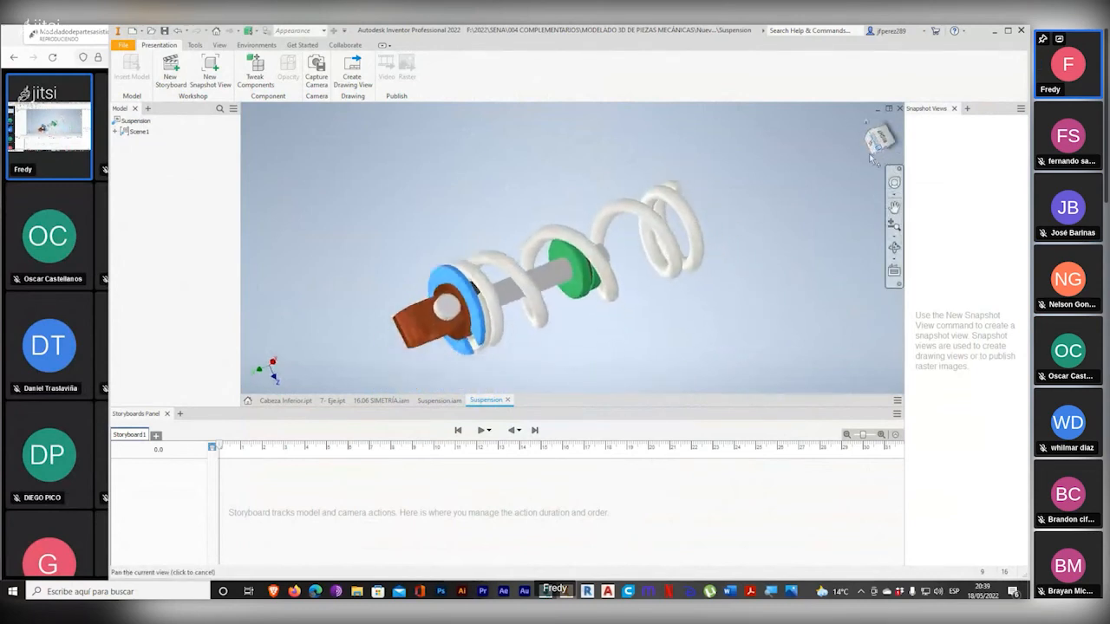
pyautogui.keyDown('shift'); pyautogui.moveTo(530, 231); pyautogui.dragTo(513, 207, button='middle'); pyautogui.keyUp('shift')
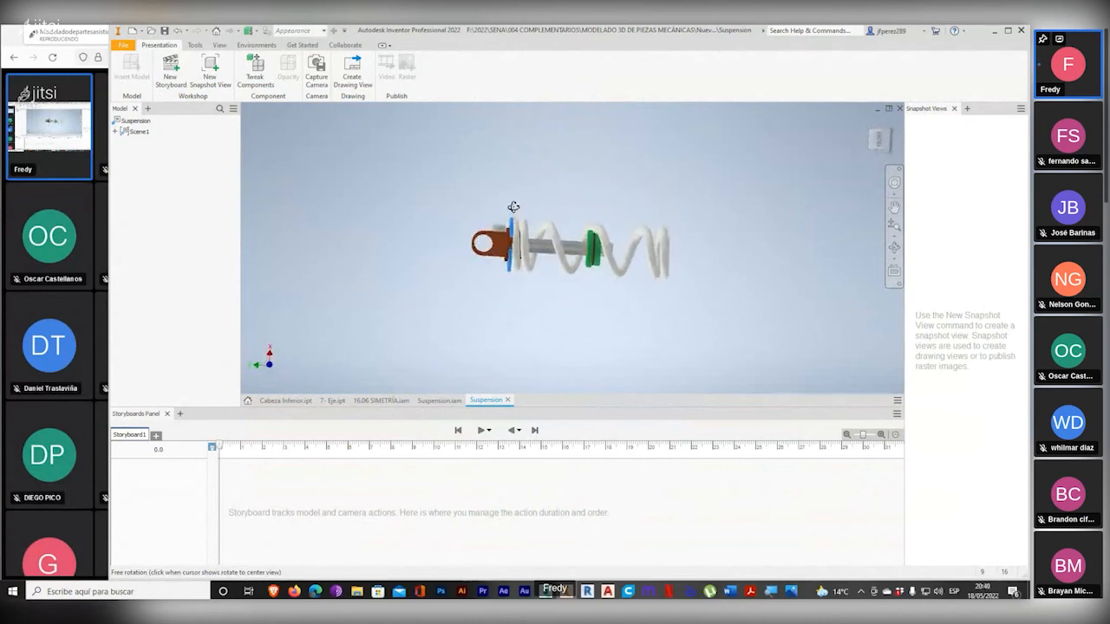
pyautogui.keyDown('shift'); pyautogui.moveTo(438, 277); pyautogui.dragTo(614, 212, button='middle'); pyautogui.keyUp('shift')
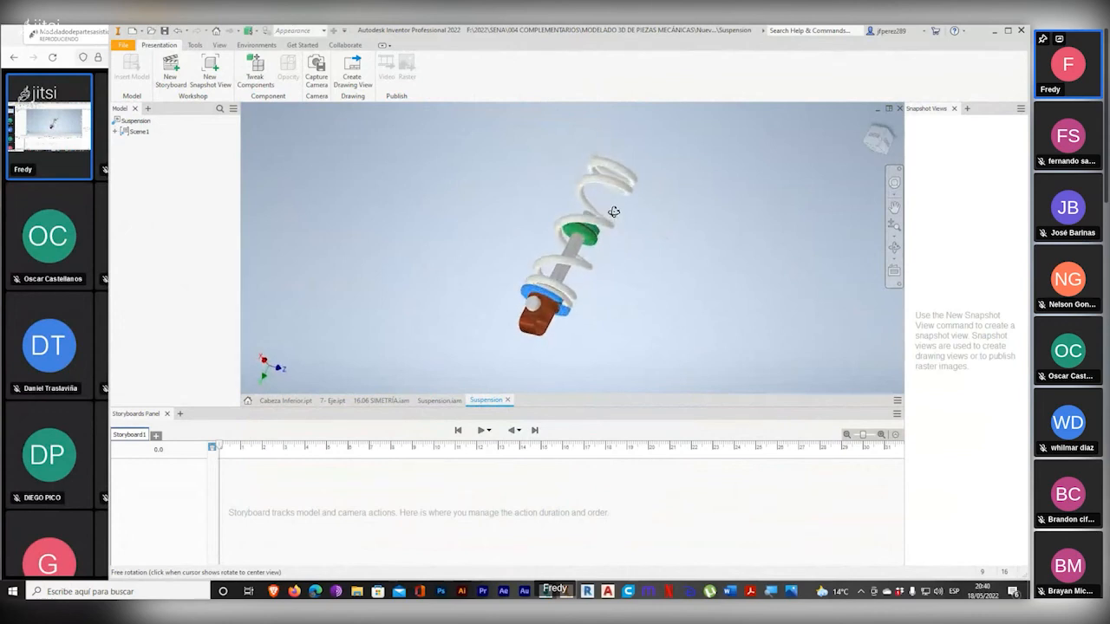
pyautogui.click(882, 149)
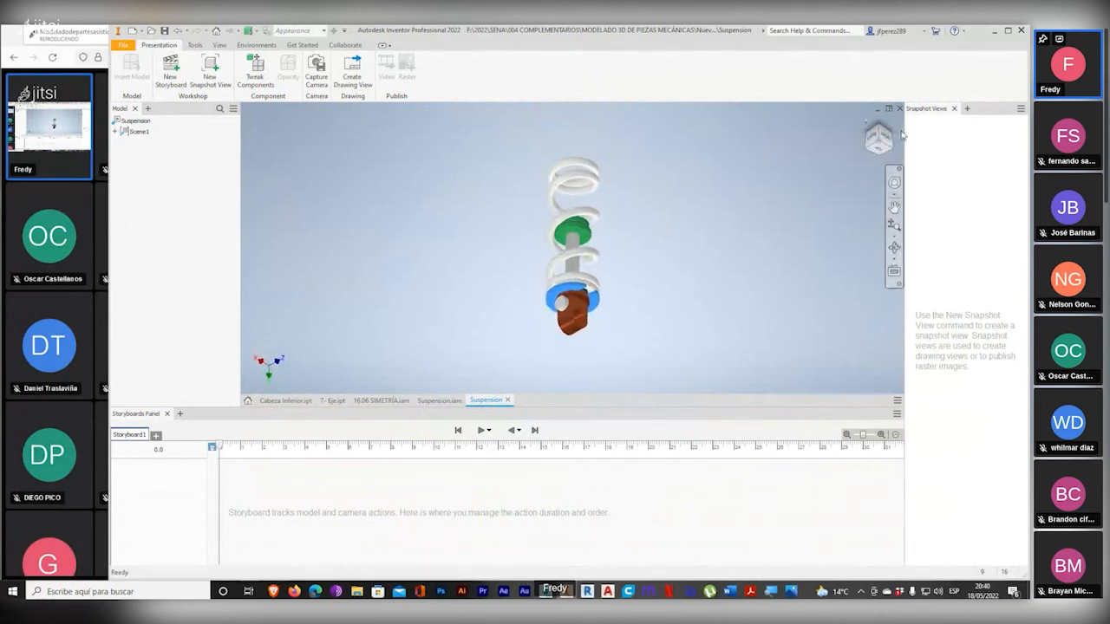
pyautogui.moveTo(550, 364); pyautogui.dragTo(593, 278)
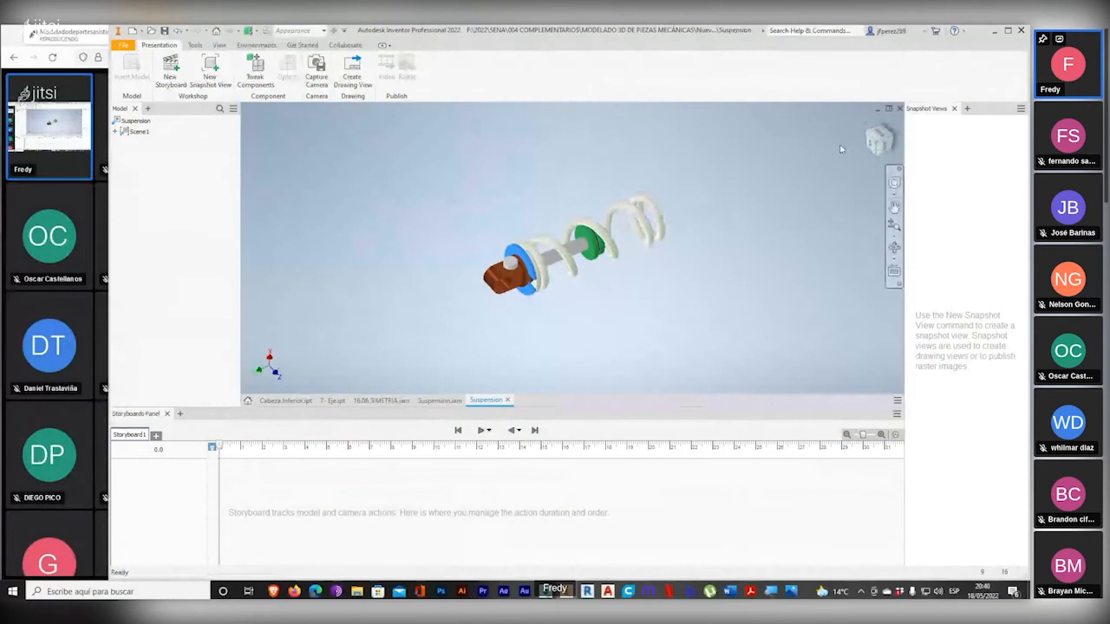
pyautogui.keyDown('shift'); pyautogui.moveTo(593, 277); pyautogui.dragTo(604, 280, button='middle'); pyautogui.keyUp('shift')
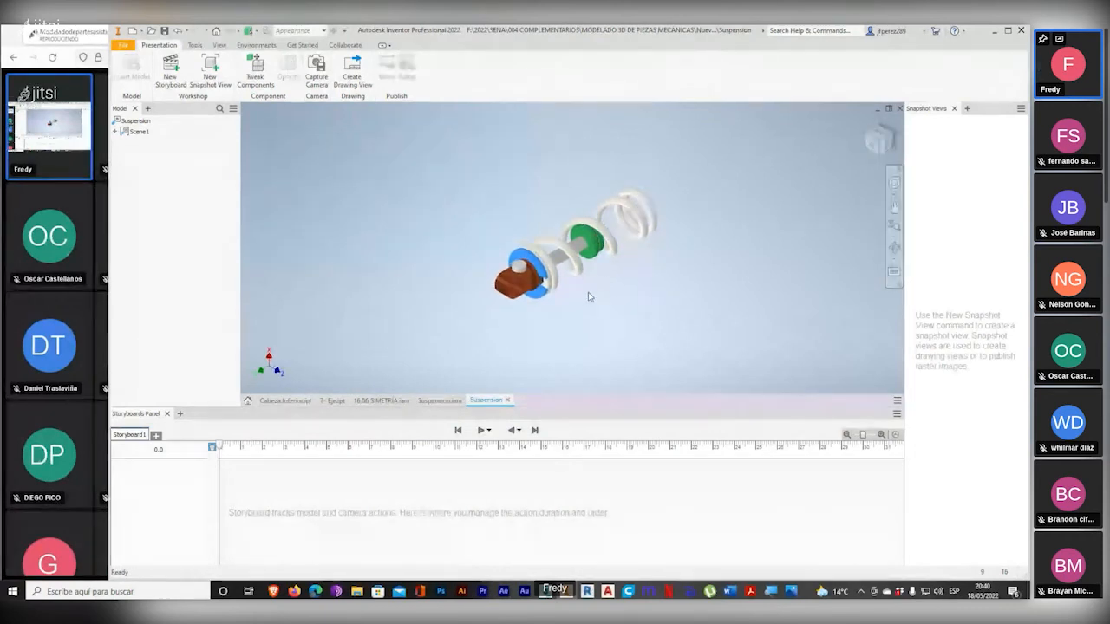
pyautogui.scroll(5, 590, 298)
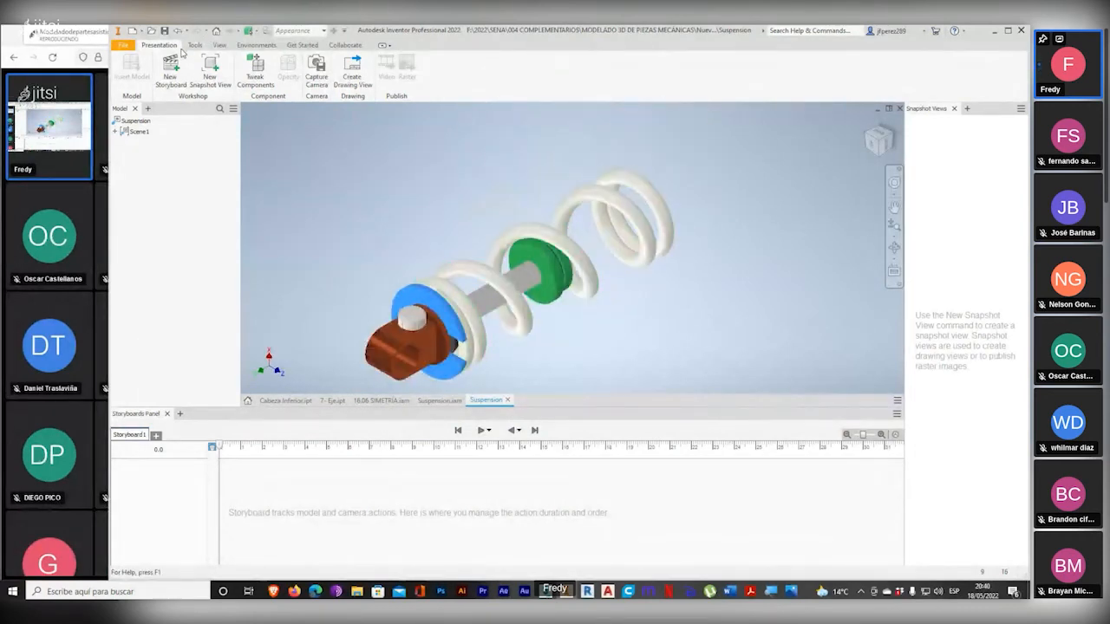
# Step: Activate Tweak Components near the screw and set the visual style to Shaded with Edges
pyautogui.click(254, 69)
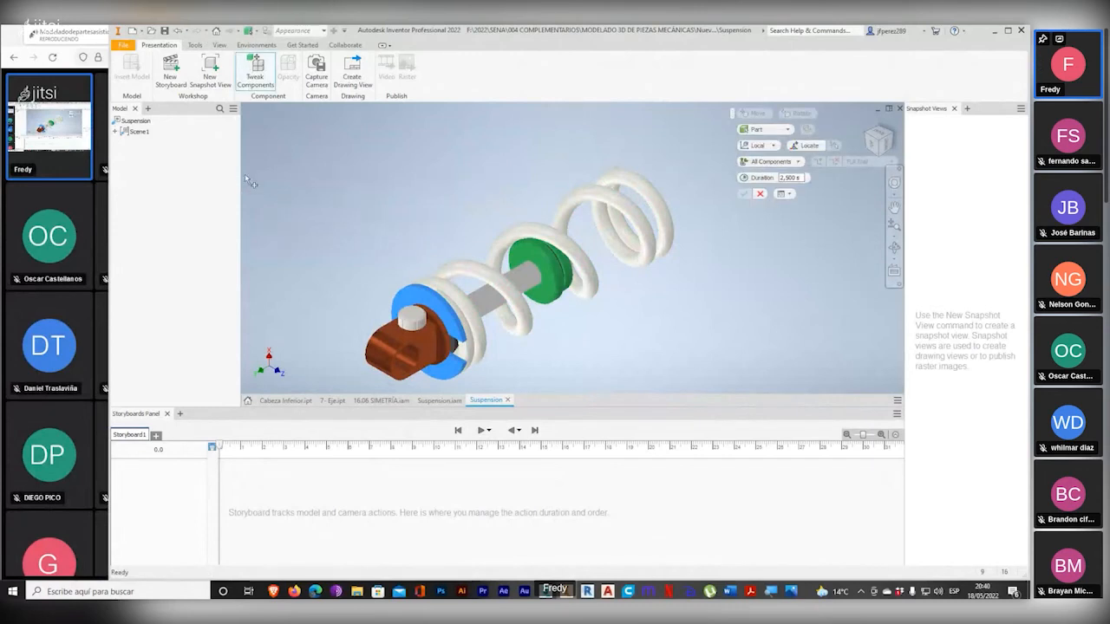
pyautogui.scroll(4, 411, 328)
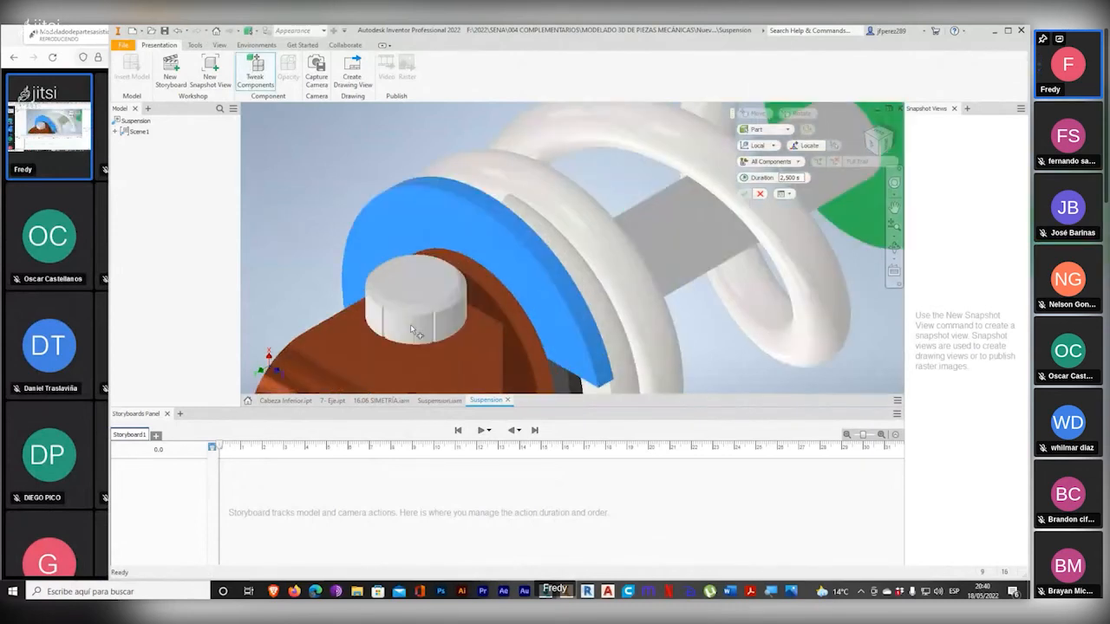
pyautogui.scroll(2, 442, 317)
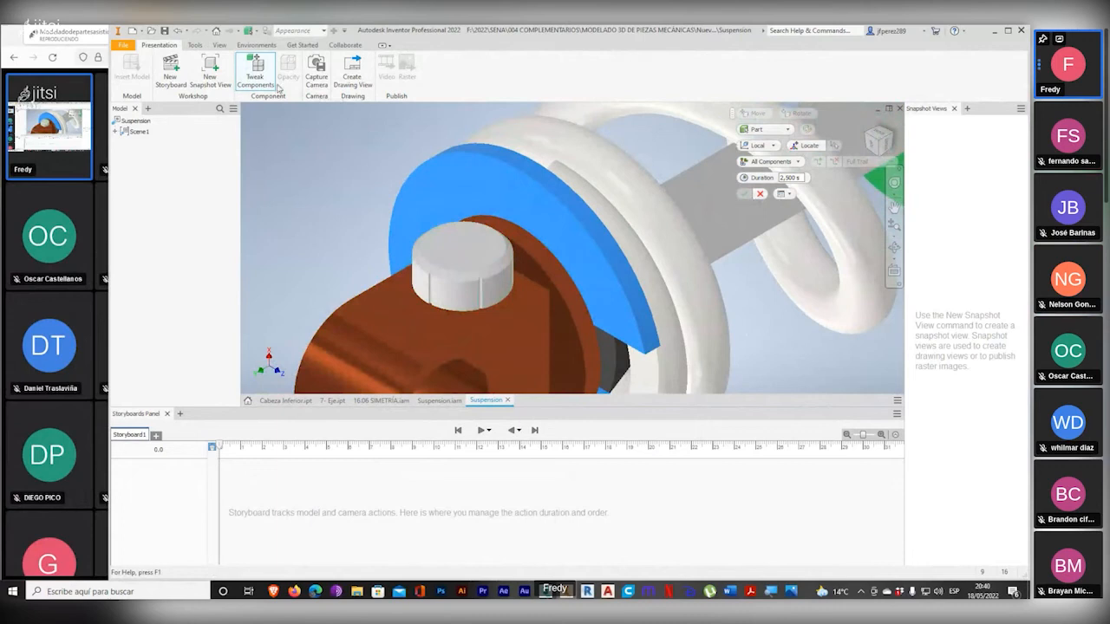
pyautogui.click(219, 44)
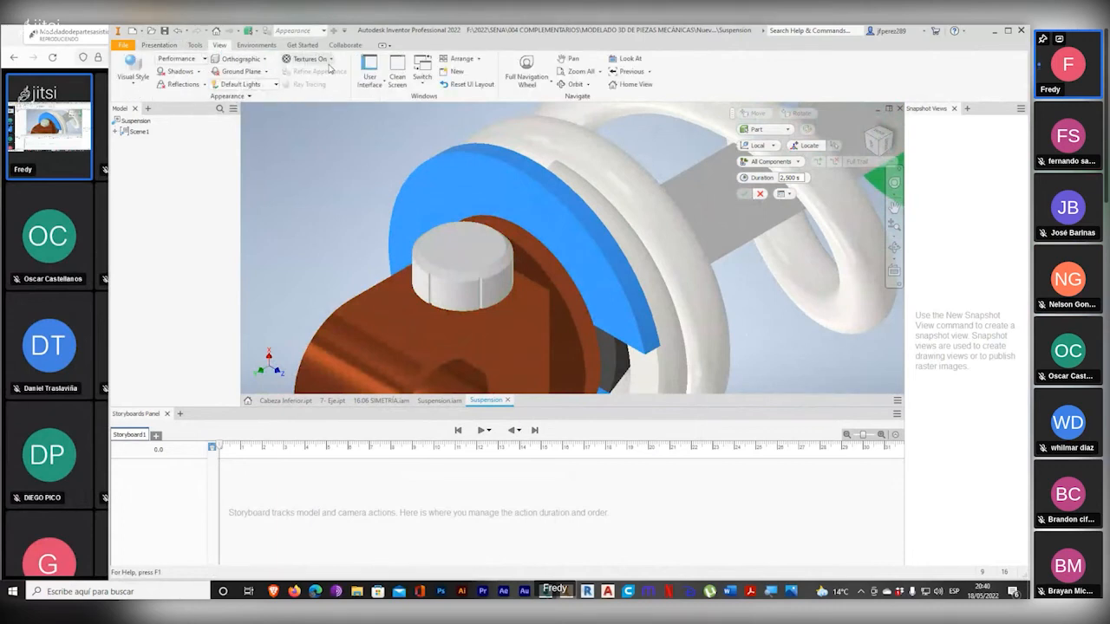
pyautogui.click(133, 75)
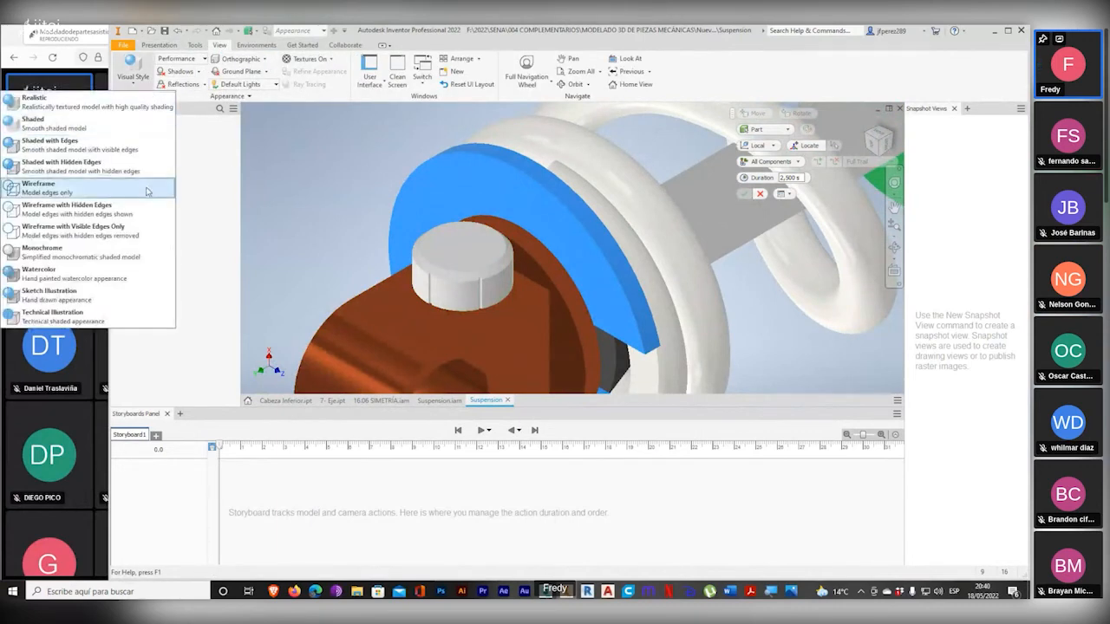
pyautogui.click(78, 145)
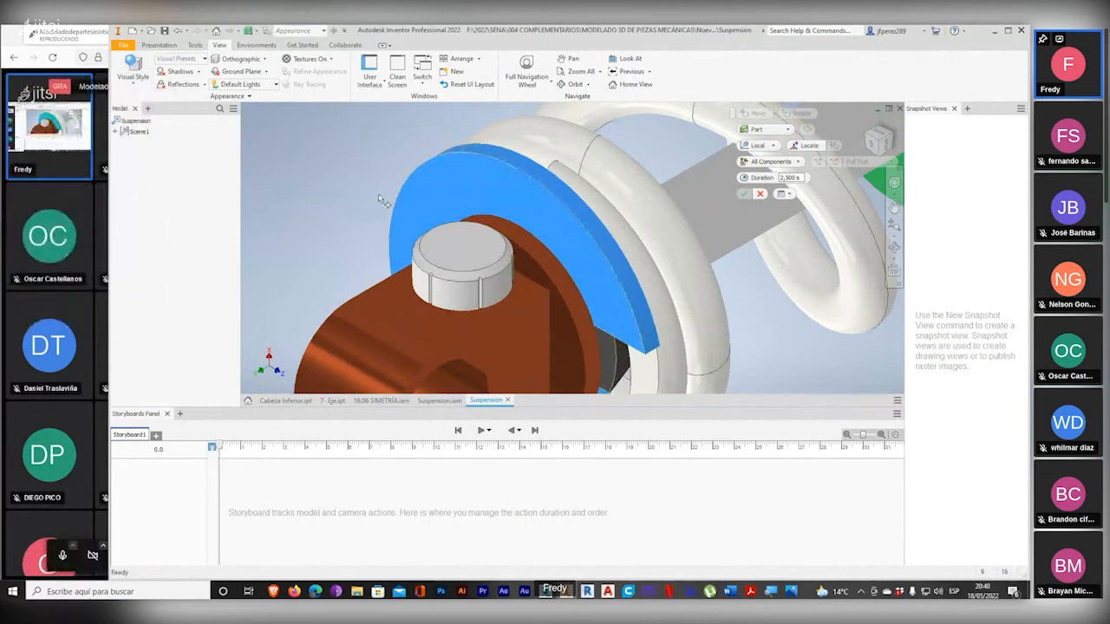
# Step: Select the screw as the component to tweak and examine the Local and World orientation options and its move handles
pyautogui.click(159, 44)
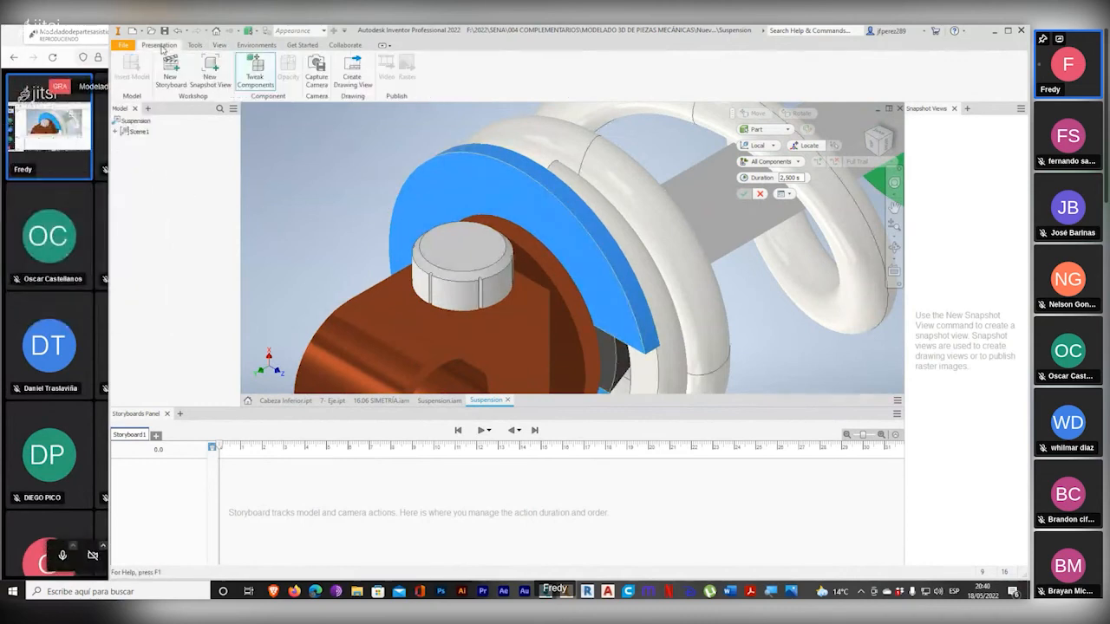
pyautogui.click(465, 261)
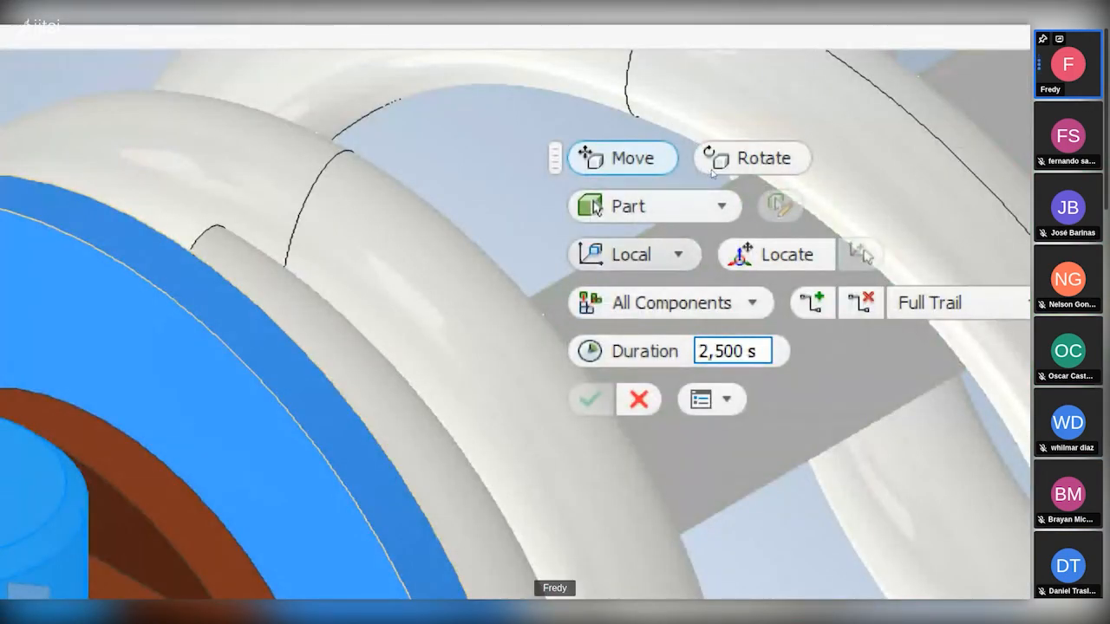
pyautogui.click(678, 254)
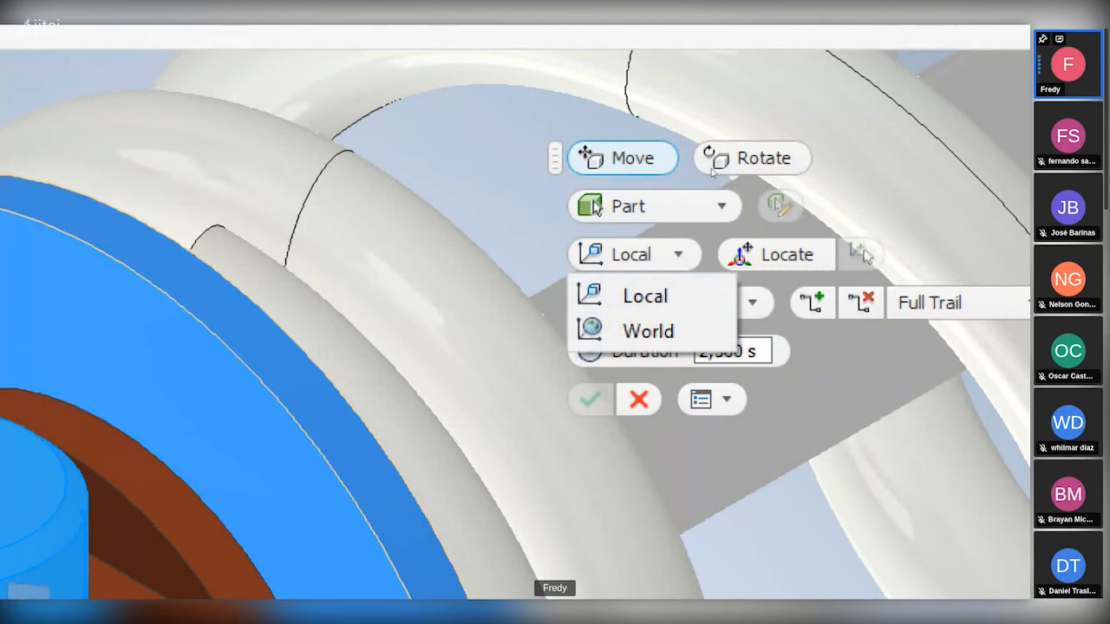
pyautogui.click(678, 254)
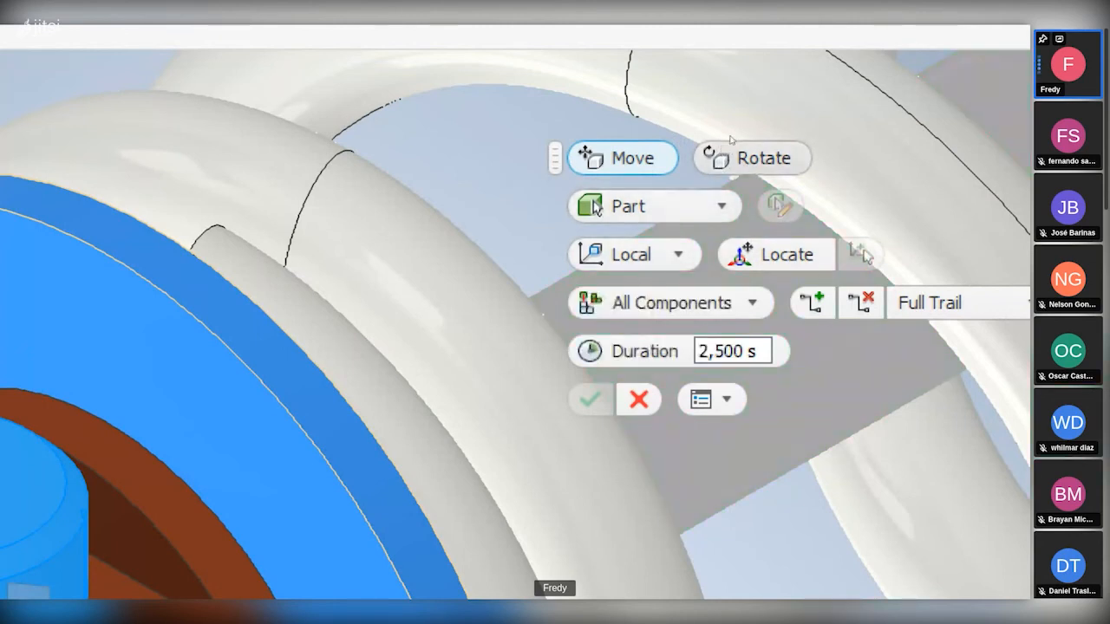
pyautogui.press('super+minus')
pyautogui.press('super+minus')
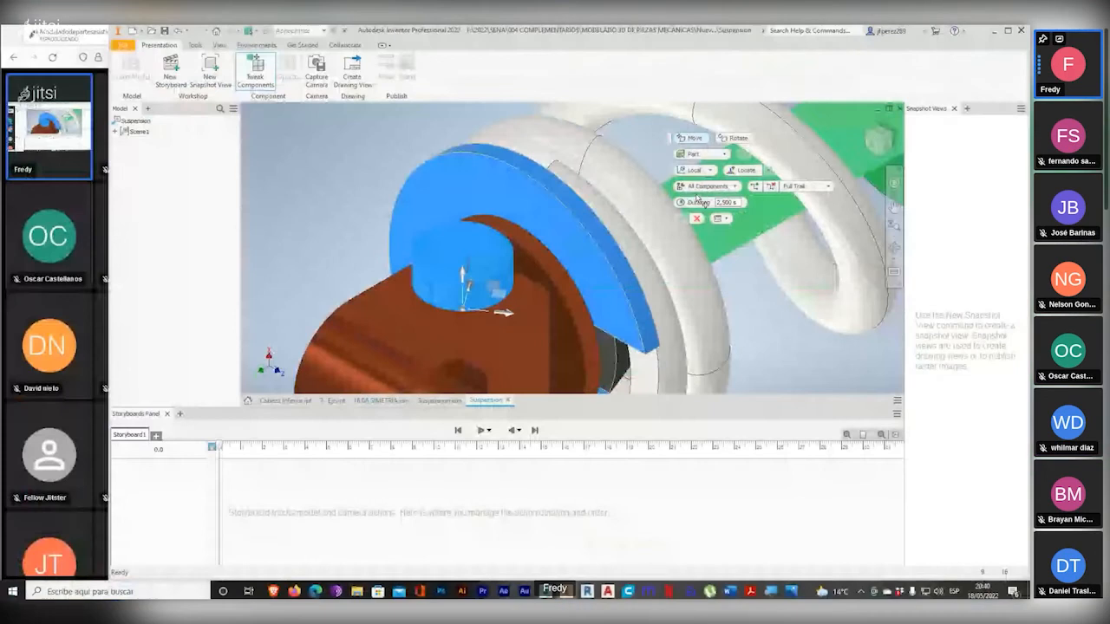
pyautogui.press('super+plus')
pyautogui.press('super+plus')
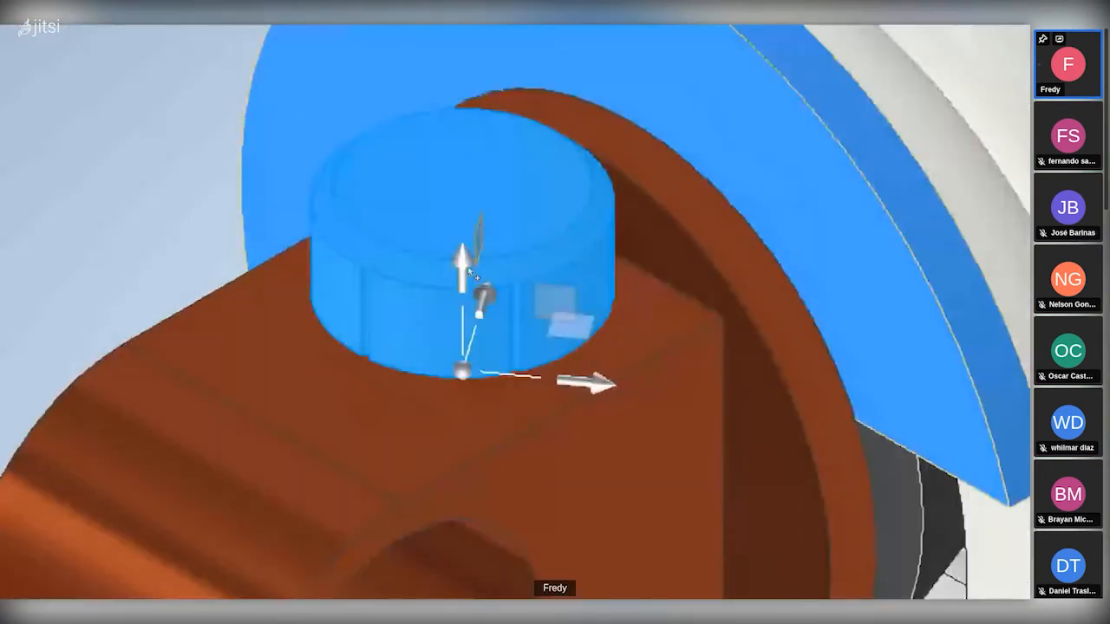
pyautogui.press('super+plus')
pyautogui.press('super+plus')
pyautogui.press('super+minus')
pyautogui.press('super+minus')
pyautogui.press('super+minus')
pyautogui.press('super+minus')
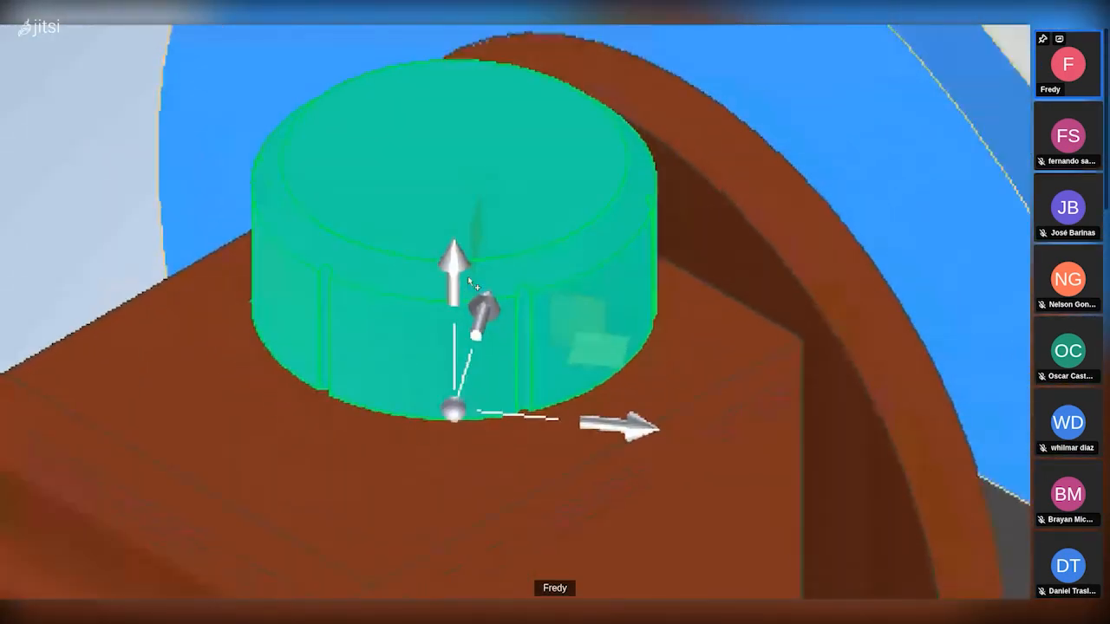
# Step: Move the screw 50 mm along its Y axis, straight up out of its hole
pyautogui.keyDown('ctrl'); pyautogui.click(468, 278); pyautogui.keyUp('ctrl')
pyautogui.moveTo(491, 259); pyautogui.dragTo(512, 303, button='middle')
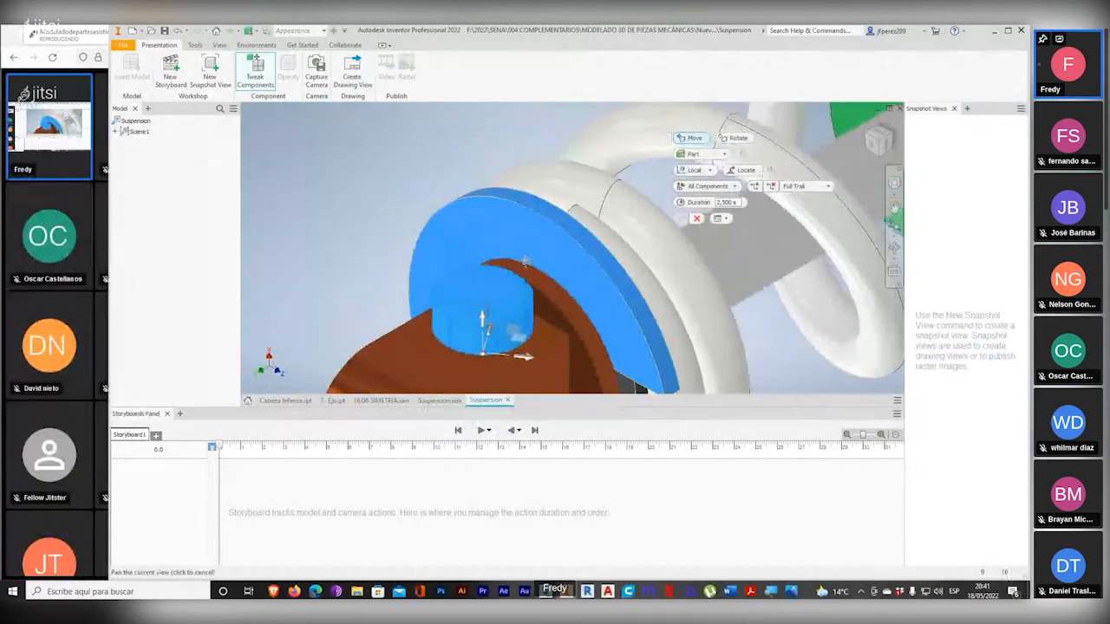
pyautogui.moveTo(491, 326); pyautogui.dragTo(510, 254)
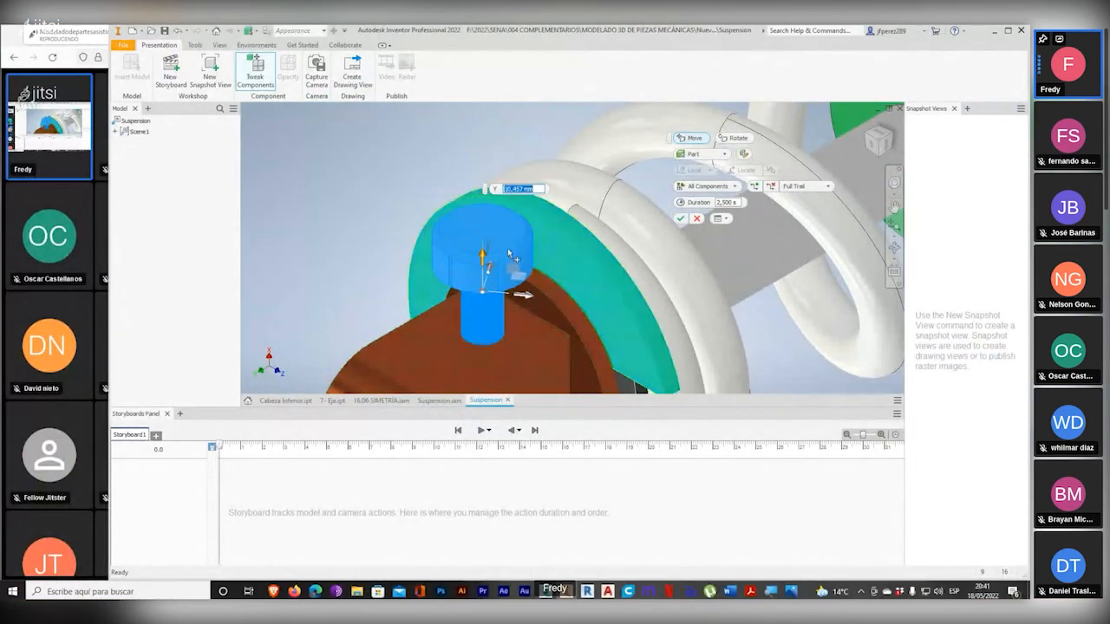
pyautogui.press('super+plus')
pyautogui.press('super+plus')
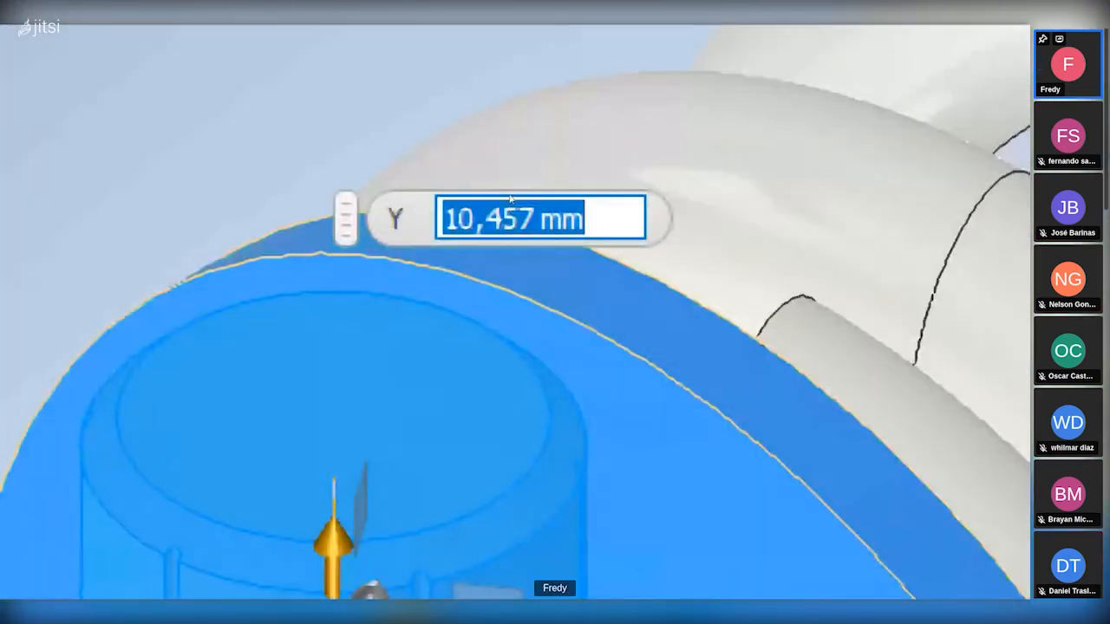
pyautogui.press('super+minus')
pyautogui.press('super+minus')
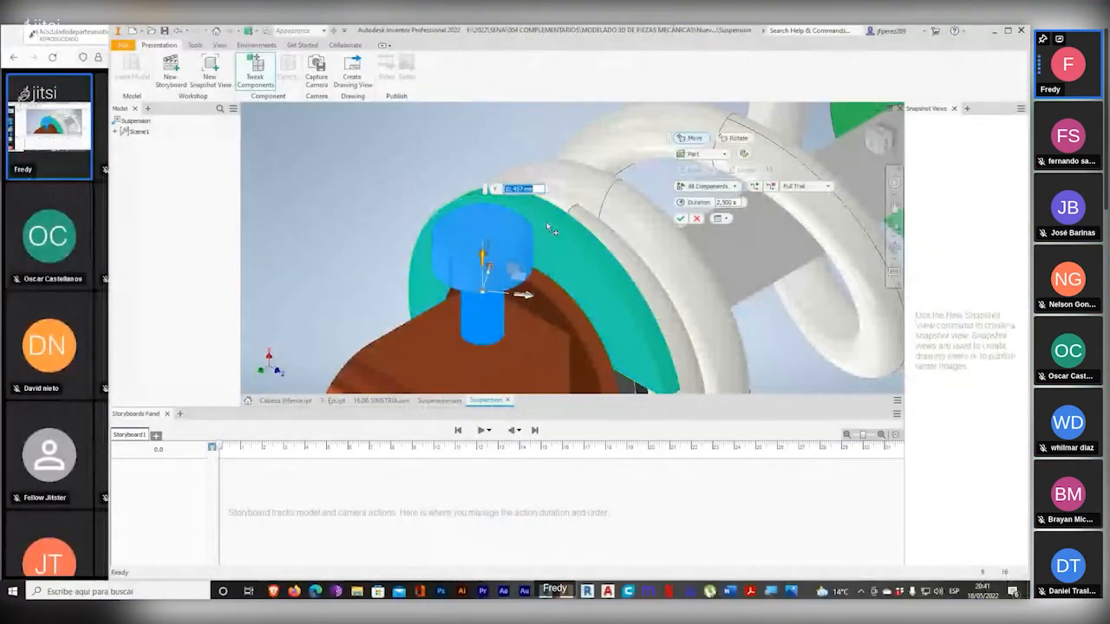
pyautogui.write('50')
pyautogui.moveTo(538, 211); pyautogui.dragTo(526, 326, button='middle')
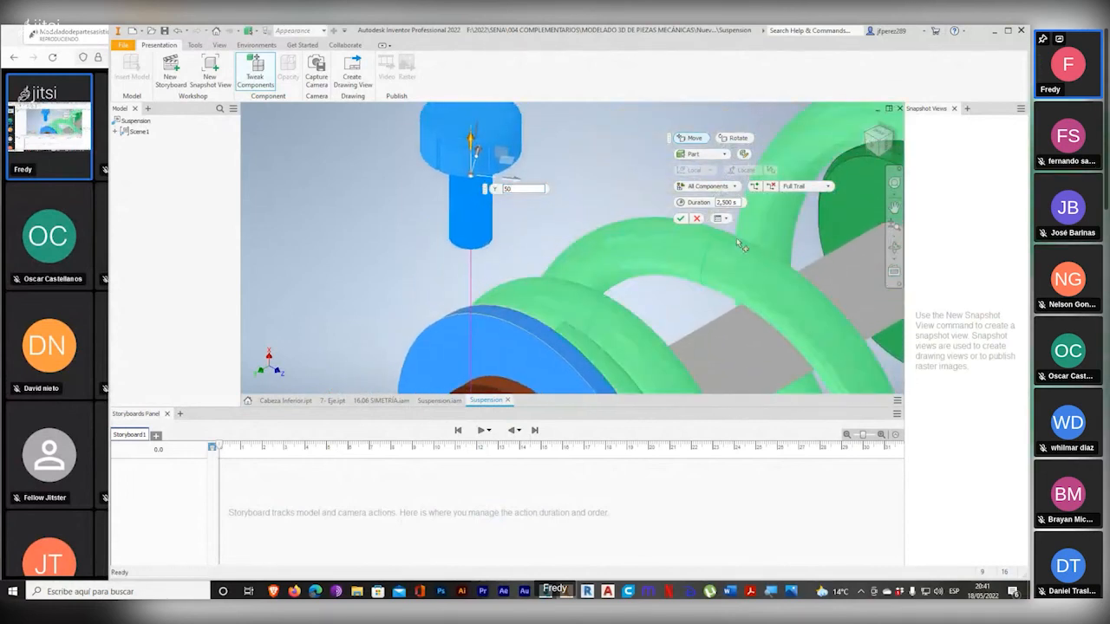
# Step: Rotate the raised screw 360 degrees about its own axis with a duration of 2,500 s and apply the tweaks
pyautogui.press('super+plus')
pyautogui.press('super+plus')
pyautogui.press('super+plus')
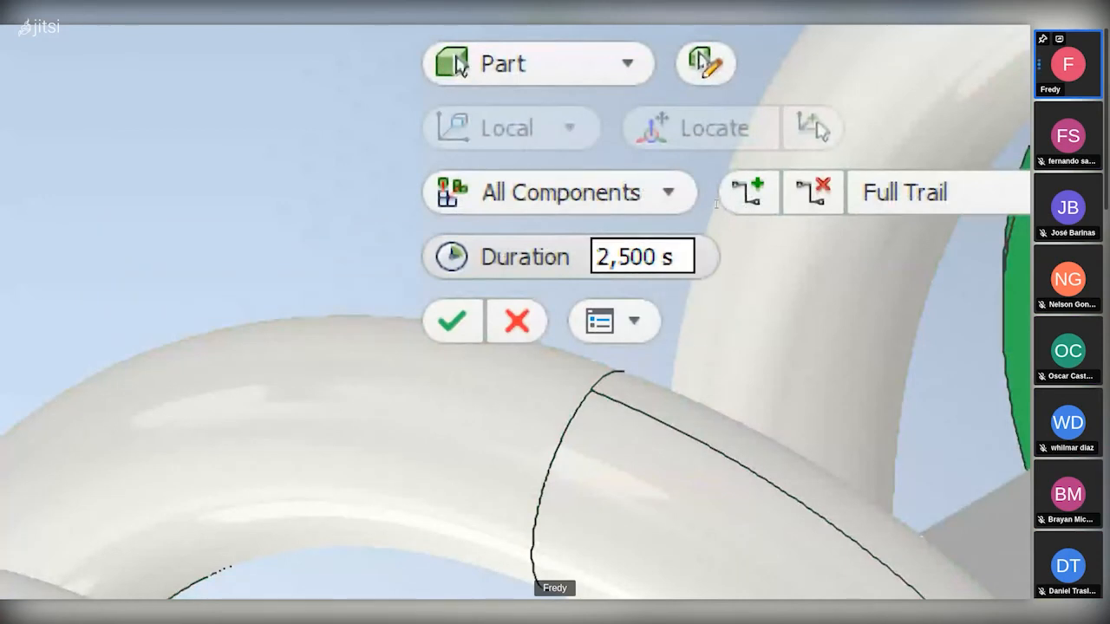
pyautogui.press('super+minus')
pyautogui.press('super+minus')
pyautogui.press('super+minus')
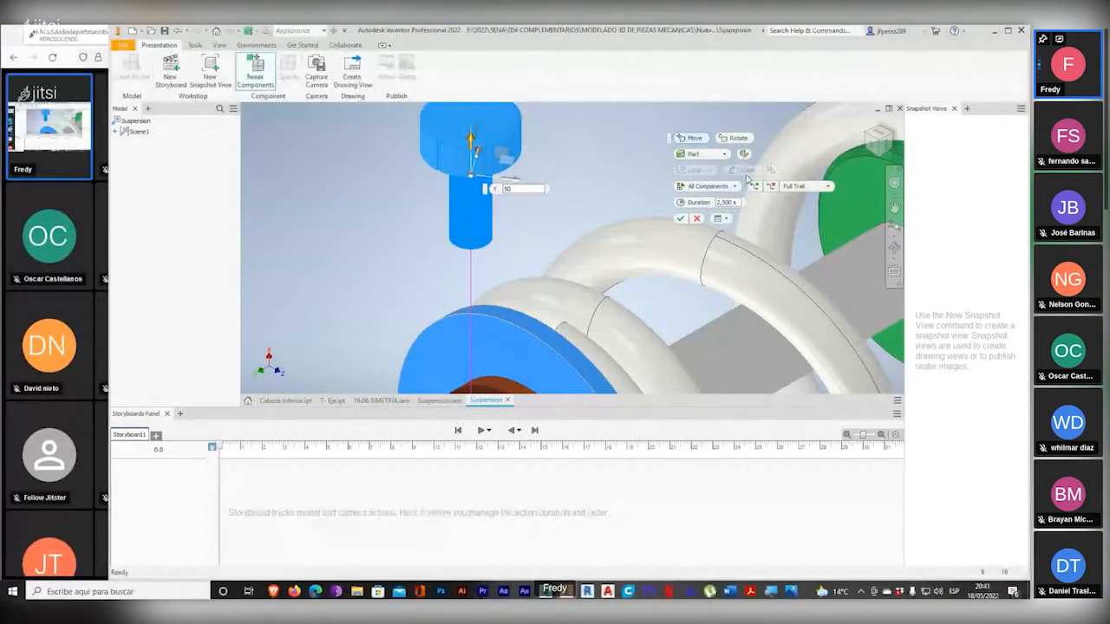
pyautogui.click(736, 139)
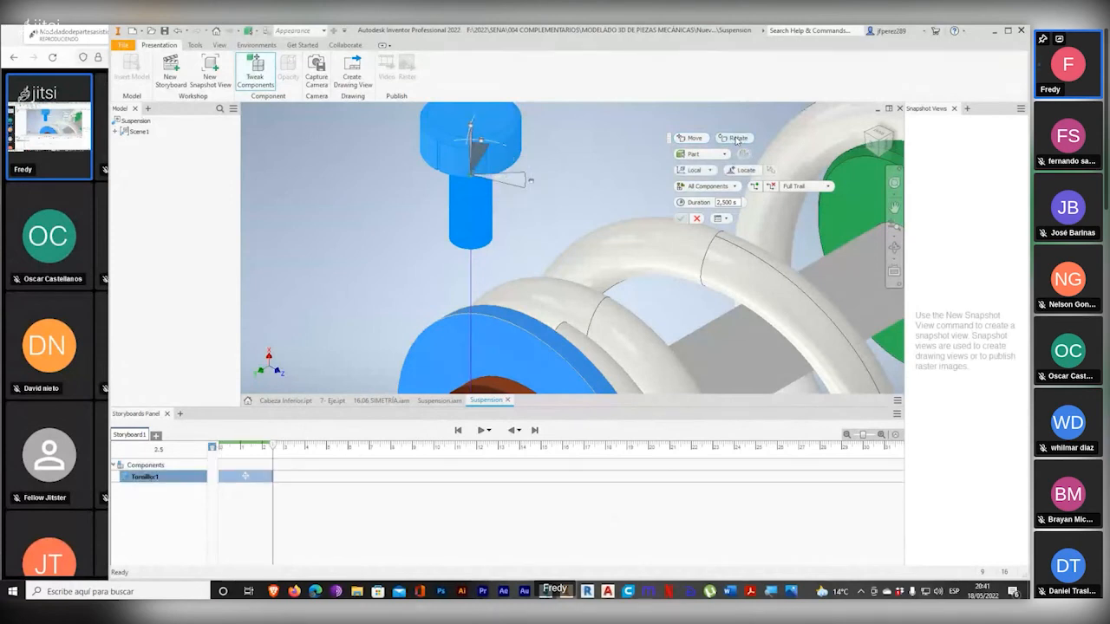
pyautogui.keyDown('shift'); pyautogui.moveTo(567, 234); pyautogui.dragTo(544, 245, button='middle'); pyautogui.keyUp('shift')
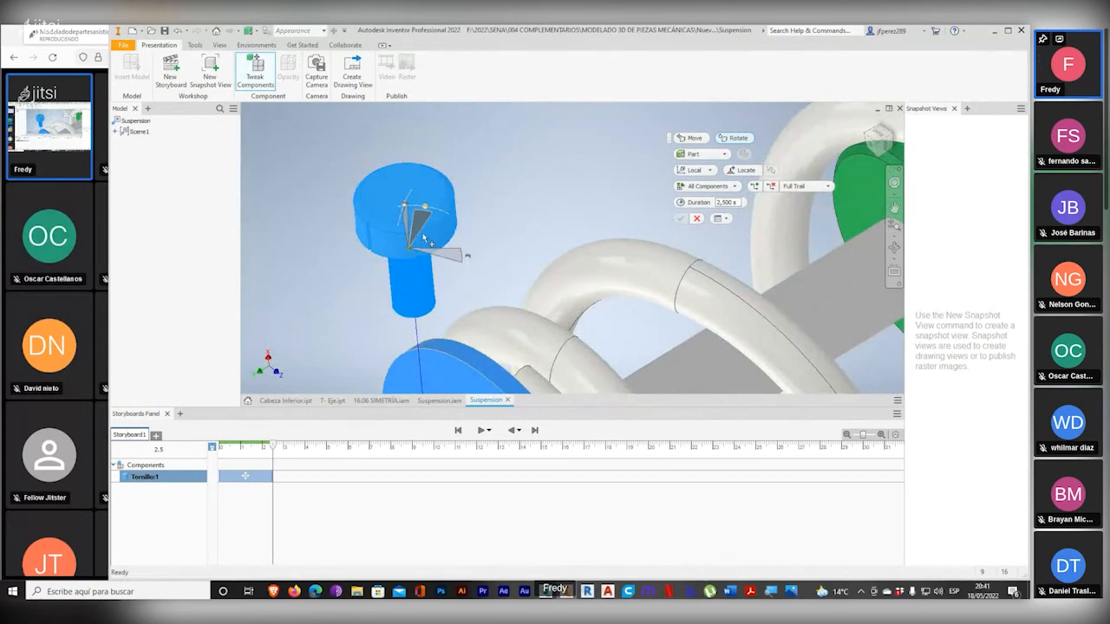
pyautogui.click(425, 229)
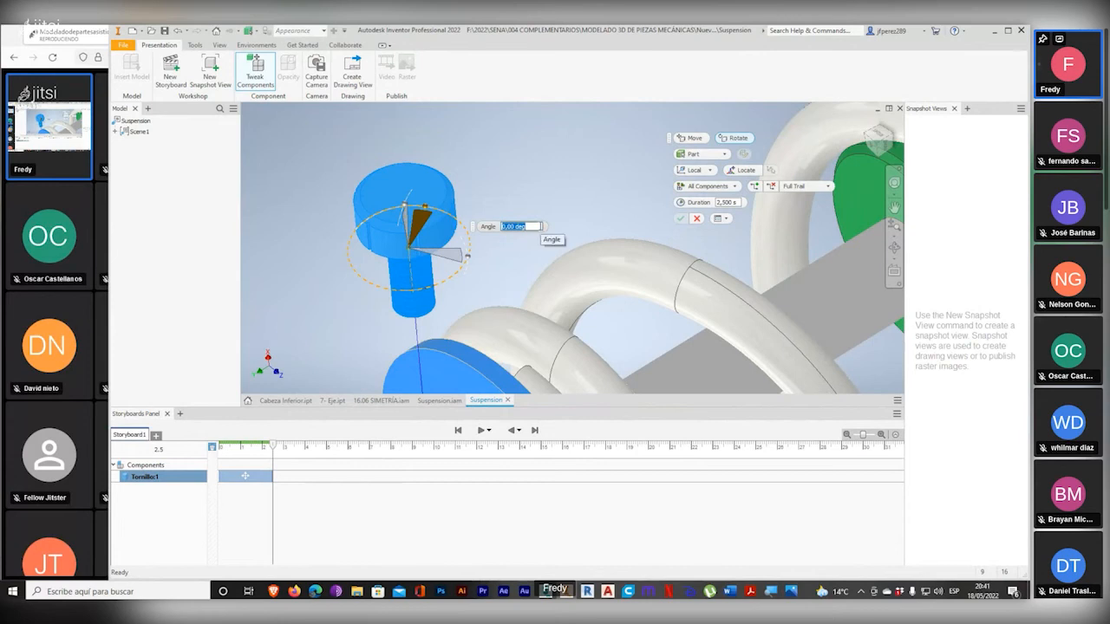
pyautogui.write('360')
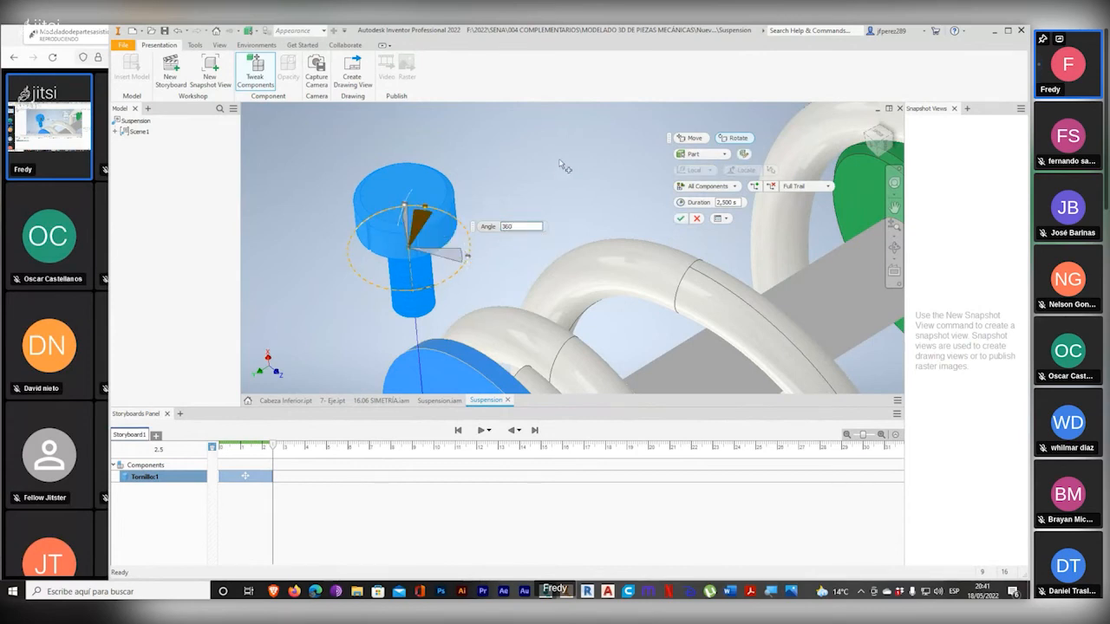
pyautogui.click(682, 218)
# Step: Scrub the storyboard back to the start and forward past the end to review the screw's two actions
pyautogui.moveTo(517, 240); pyautogui.dragTo(567, 140, button='middle')
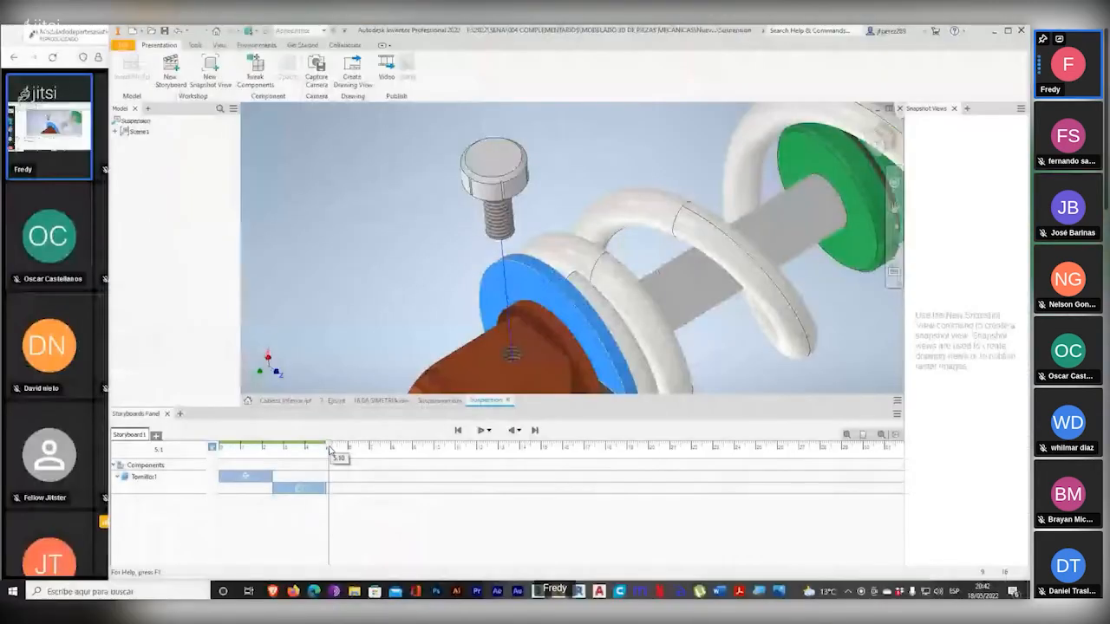
pyautogui.moveTo(330, 449); pyautogui.dragTo(208, 453)
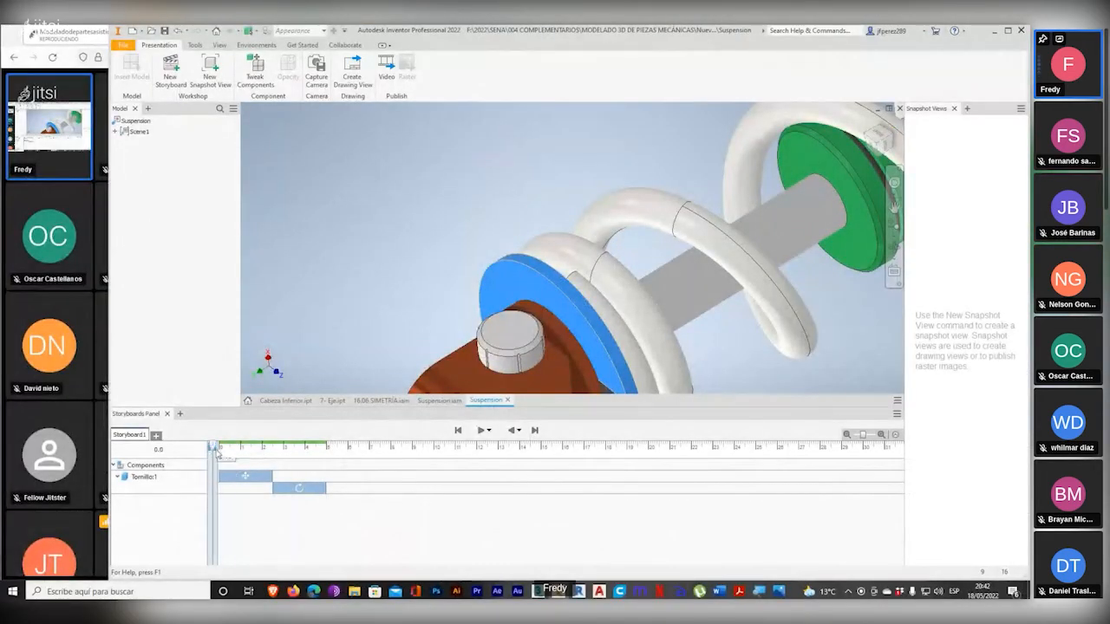
pyautogui.moveTo(213, 448); pyautogui.dragTo(345, 462)
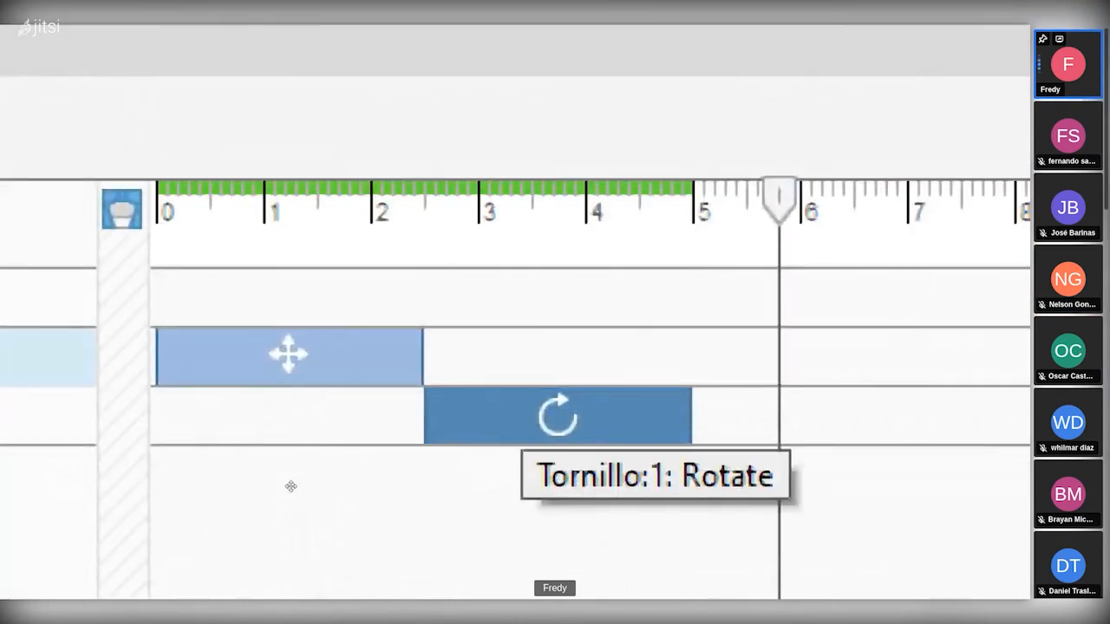
# Step: Shift the screw's Rotate action to run simultaneously with its Move action from 0 s, and scrub the playhead to 2.5 s
pyautogui.moveTo(520, 421); pyautogui.dragTo(253, 421)
pyautogui.moveTo(237, 490); pyautogui.dragTo(237, 491)
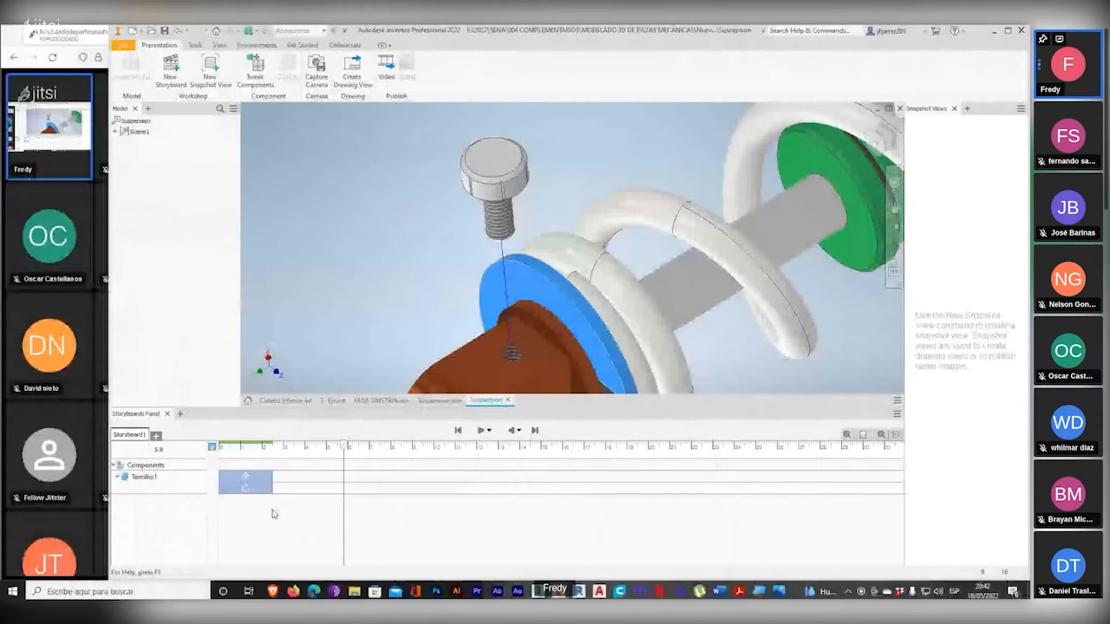
pyautogui.moveTo(348, 449); pyautogui.dragTo(256, 455)
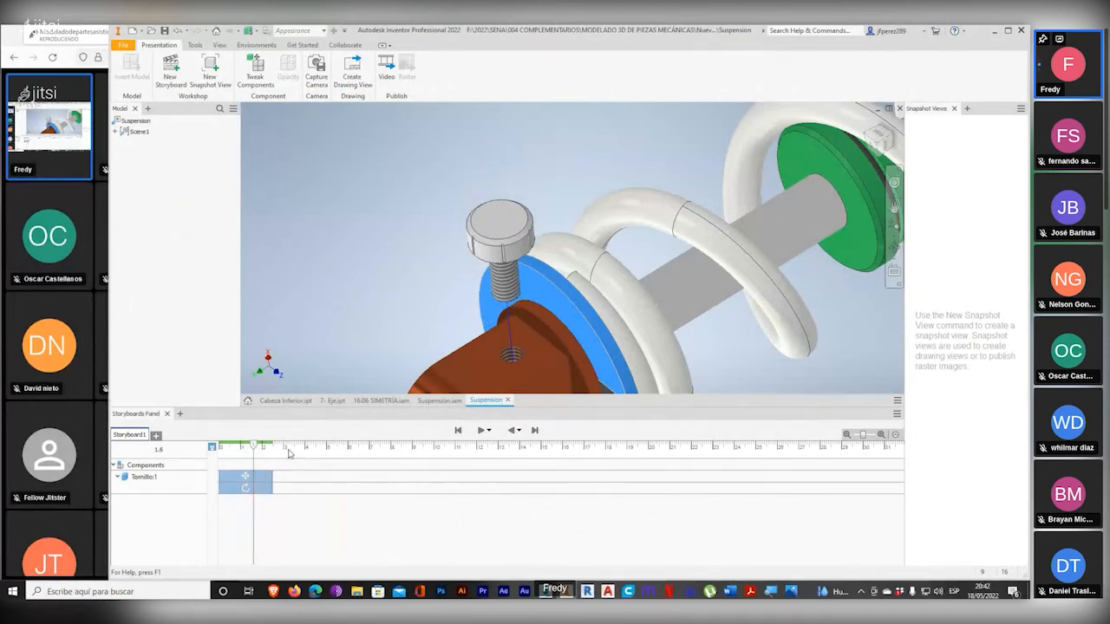
pyautogui.moveTo(257, 448)
pyautogui.mouseDown()
pyautogui.moveTo(235, 453)
pyautogui.moveTo(274, 460)
pyautogui.mouseUp()
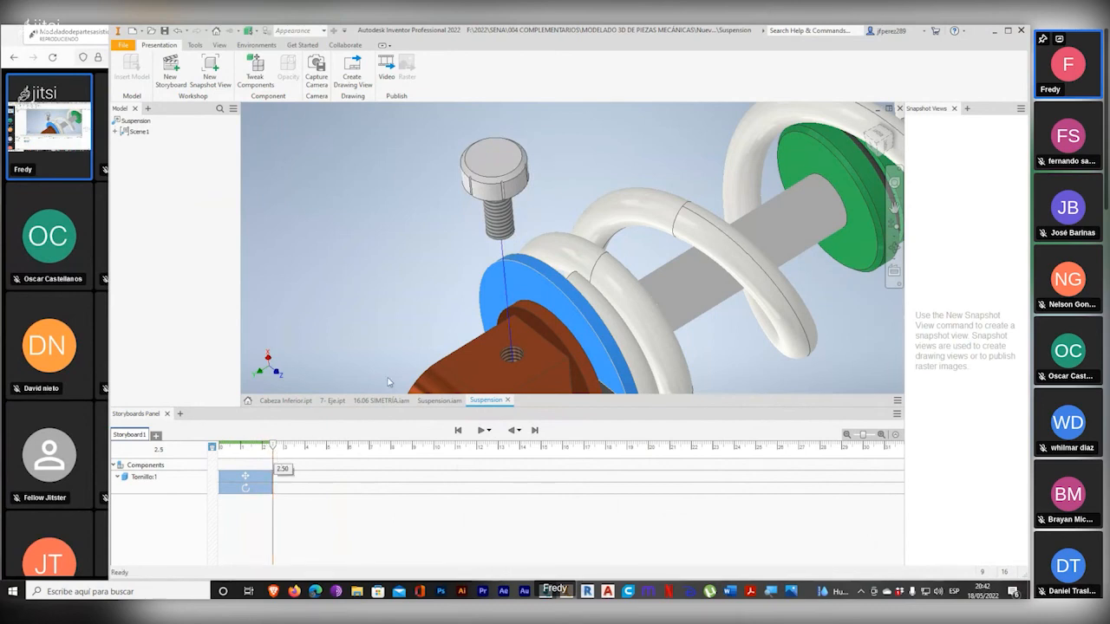
pyautogui.scroll(3, 458, 292)
pyautogui.scroll(-6, 458, 299)
pyautogui.scroll(4, 457, 303)
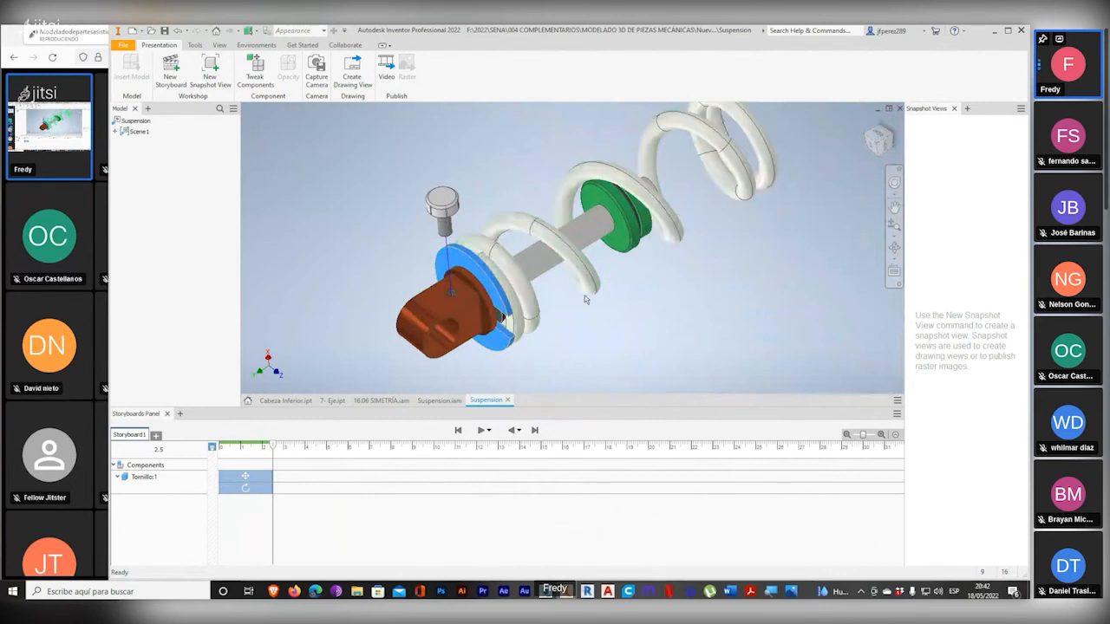
pyautogui.moveTo(595, 301); pyautogui.dragTo(536, 321, button='middle')
pyautogui.click(257, 76)
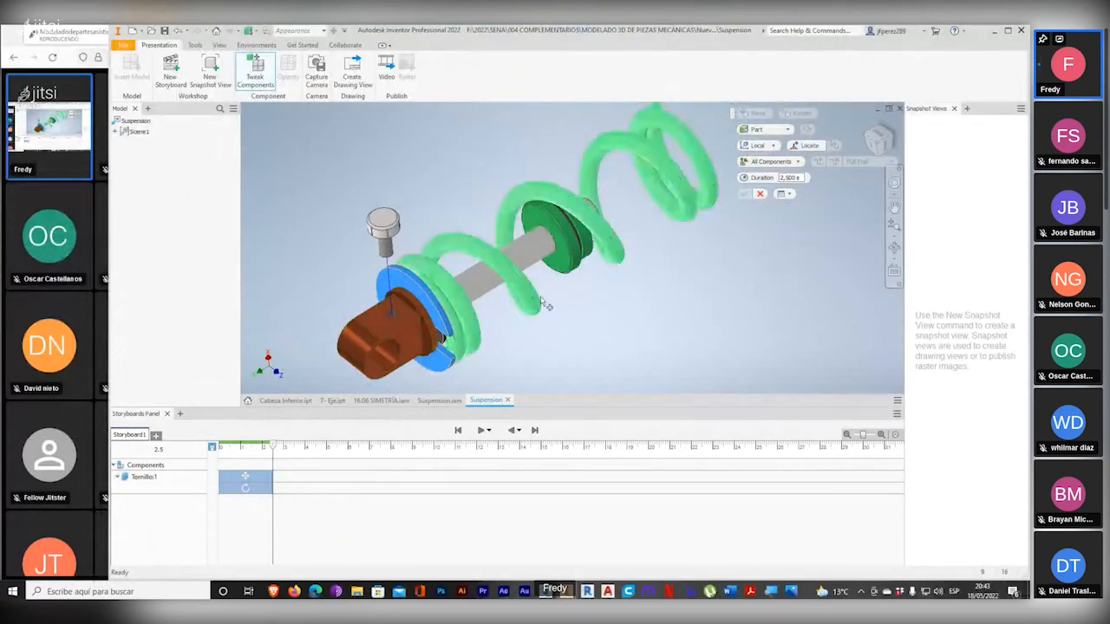
pyautogui.click(458, 246)
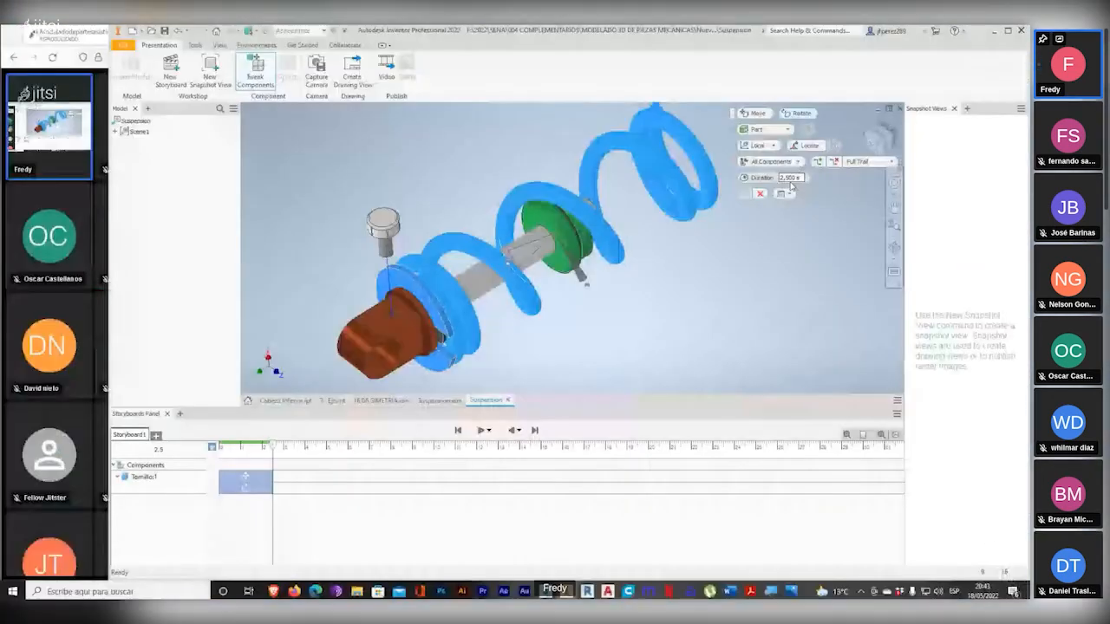
pyautogui.doubleClick(790, 178)
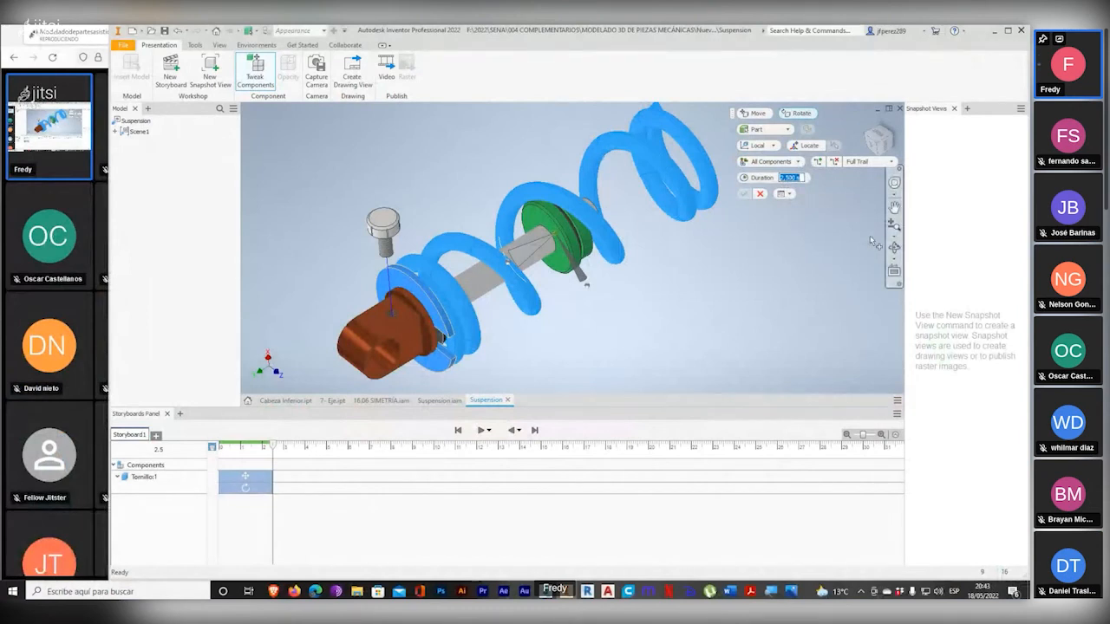
pyautogui.write('5')
pyautogui.moveTo(629, 235); pyautogui.dragTo(540, 274, button='middle')
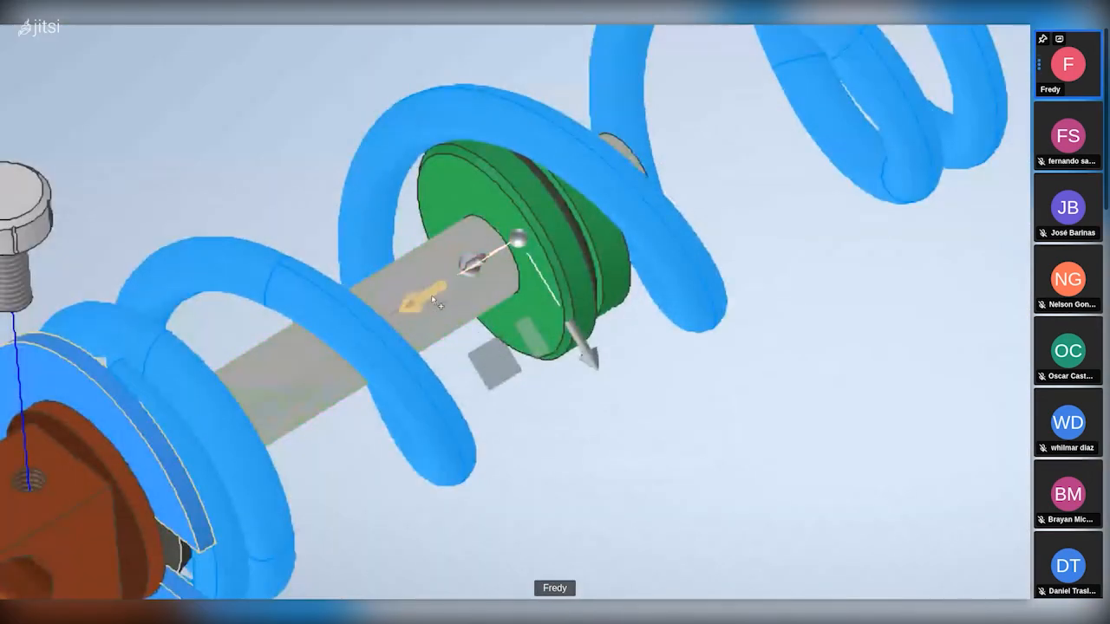
pyautogui.click(437, 300)
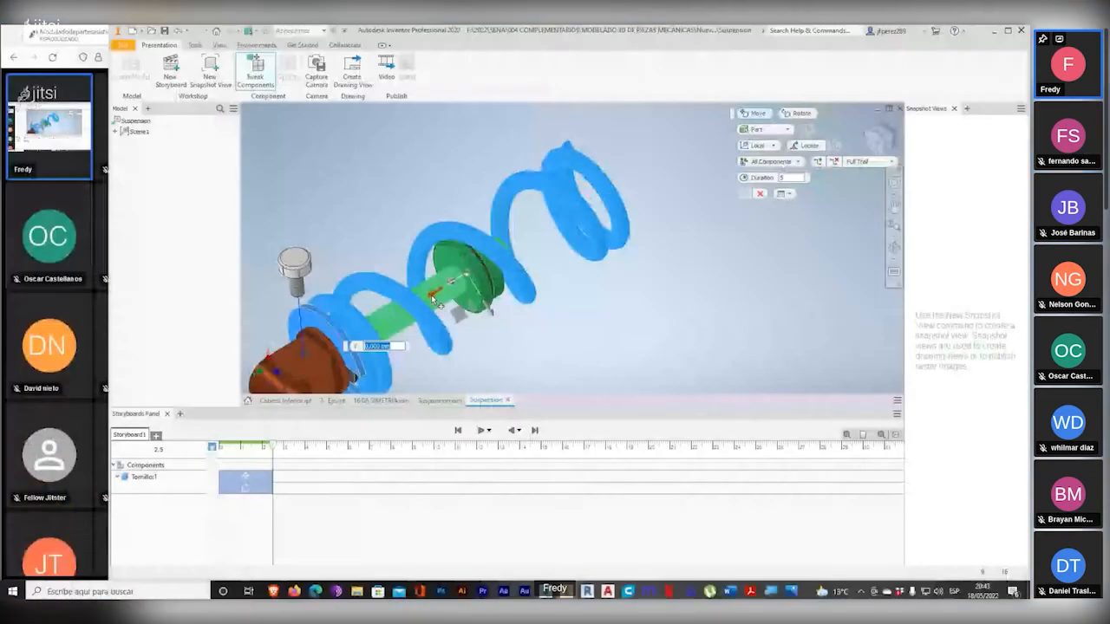
pyautogui.moveTo(418, 313); pyautogui.dragTo(562, 255)
pyautogui.keyDown('ctrl'); pyautogui.click(444, 345); pyautogui.keyUp('ctrl')
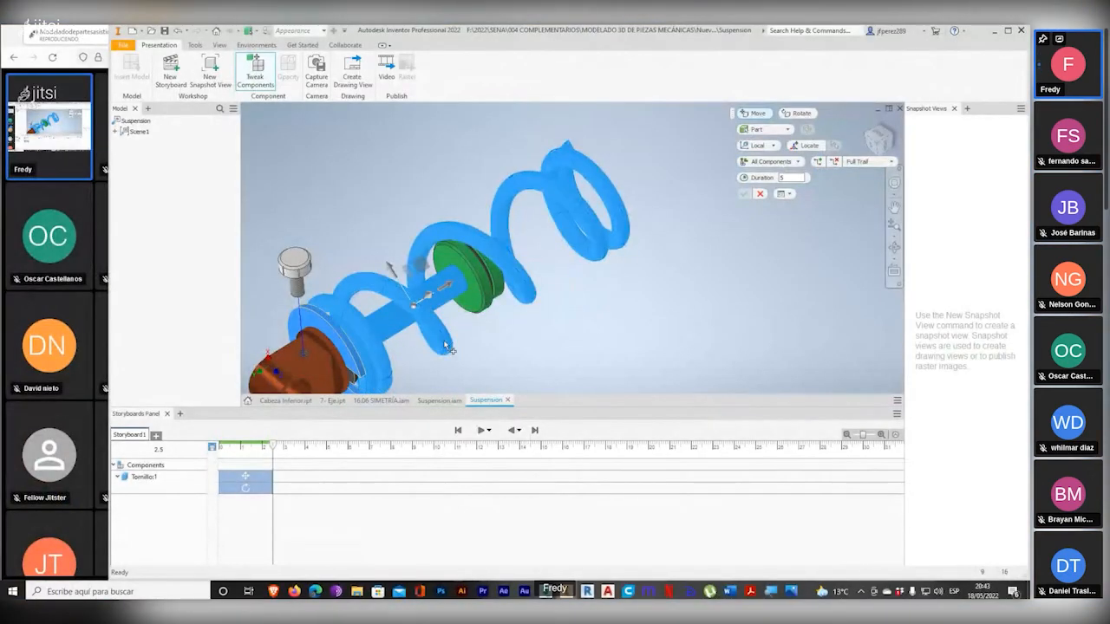
pyautogui.moveTo(458, 286); pyautogui.dragTo(590, 236)
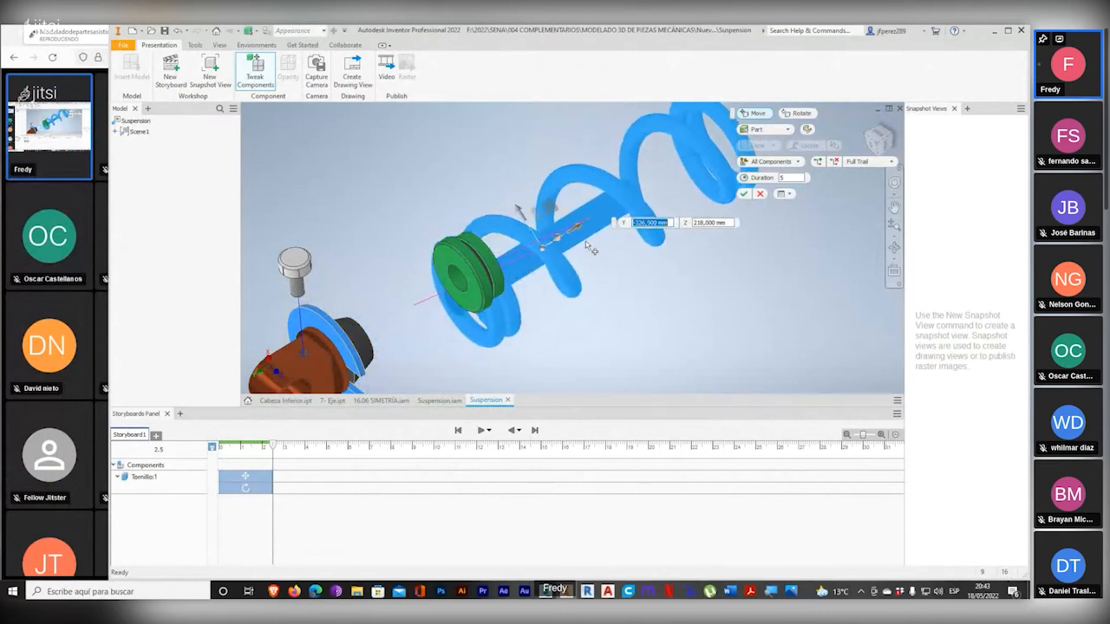
pyautogui.click(760, 194)
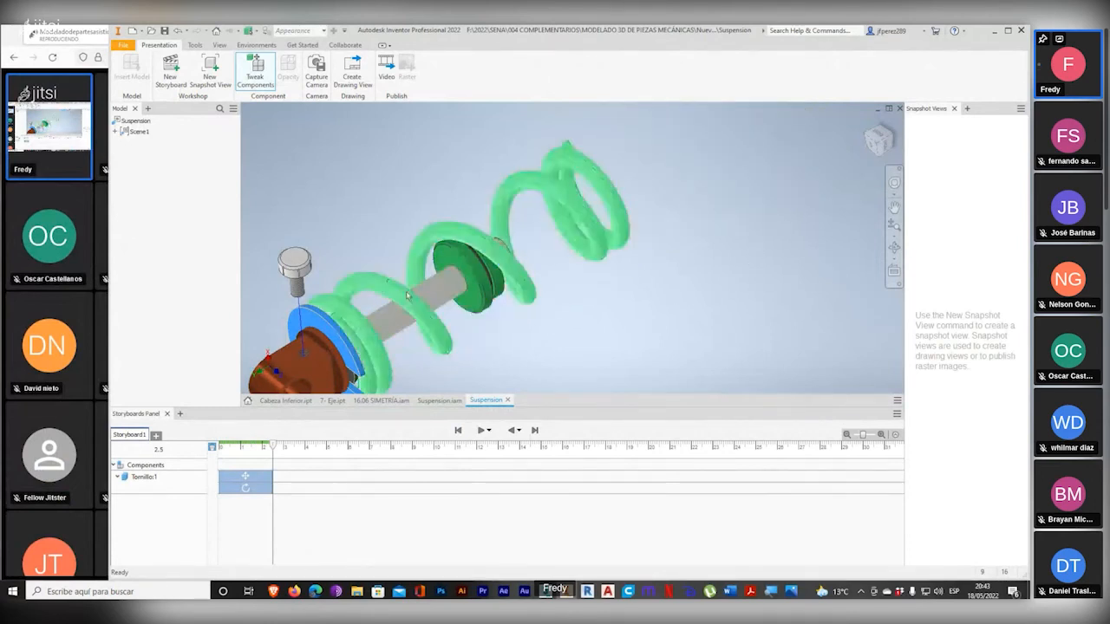
# Step: Tweak the spring by moving it -150 mm along its Y axis with a duration of 5 s
pyautogui.click(255, 76)
pyautogui.click(436, 332)
pyautogui.moveTo(568, 347); pyautogui.dragTo(609, 299, button='middle')
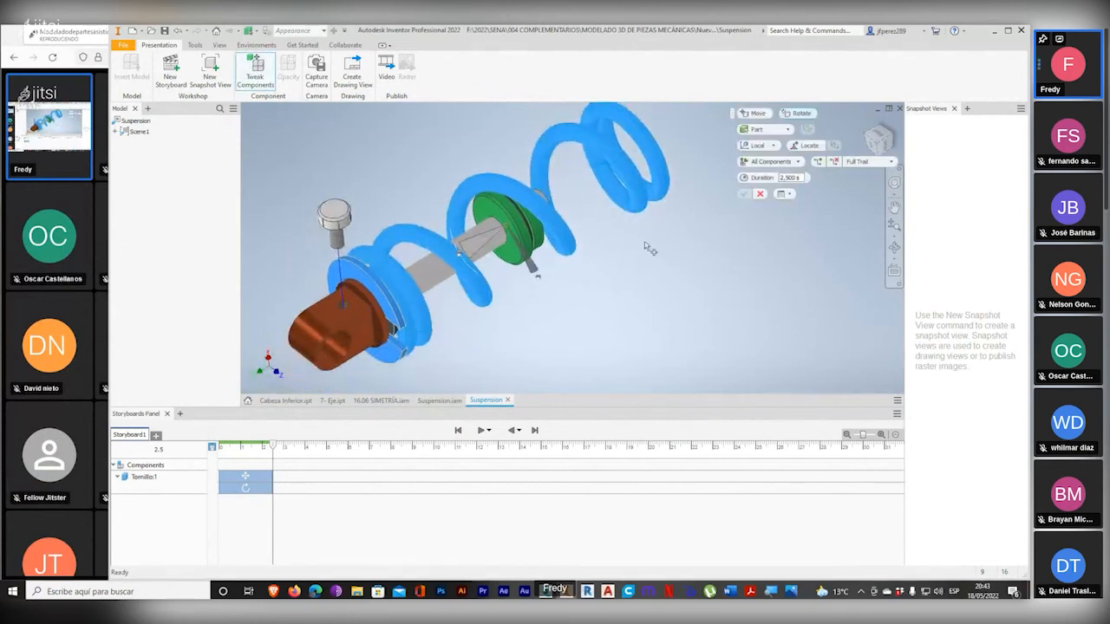
pyautogui.moveTo(802, 178); pyautogui.dragTo(682, 170)
pyautogui.write('5')
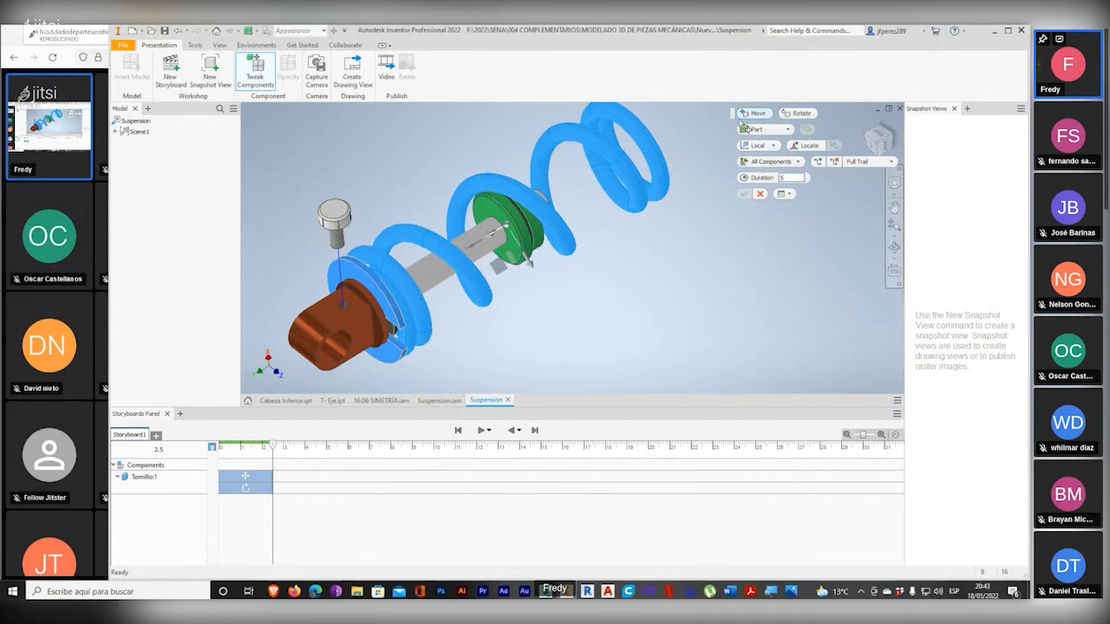
pyautogui.moveTo(472, 252); pyautogui.dragTo(652, 170)
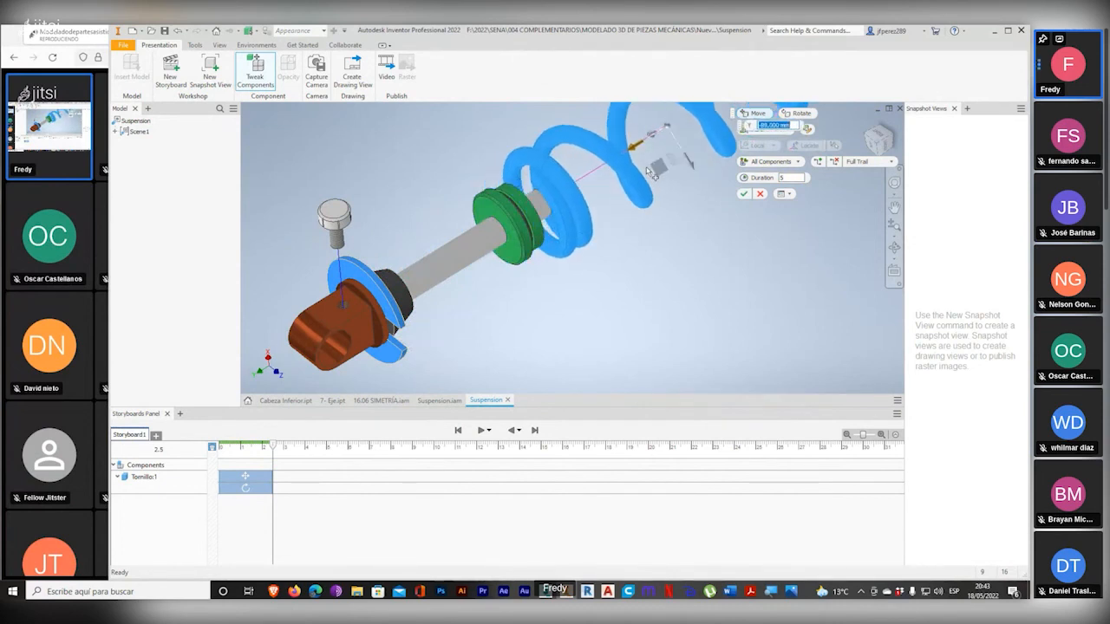
pyautogui.write('-150')
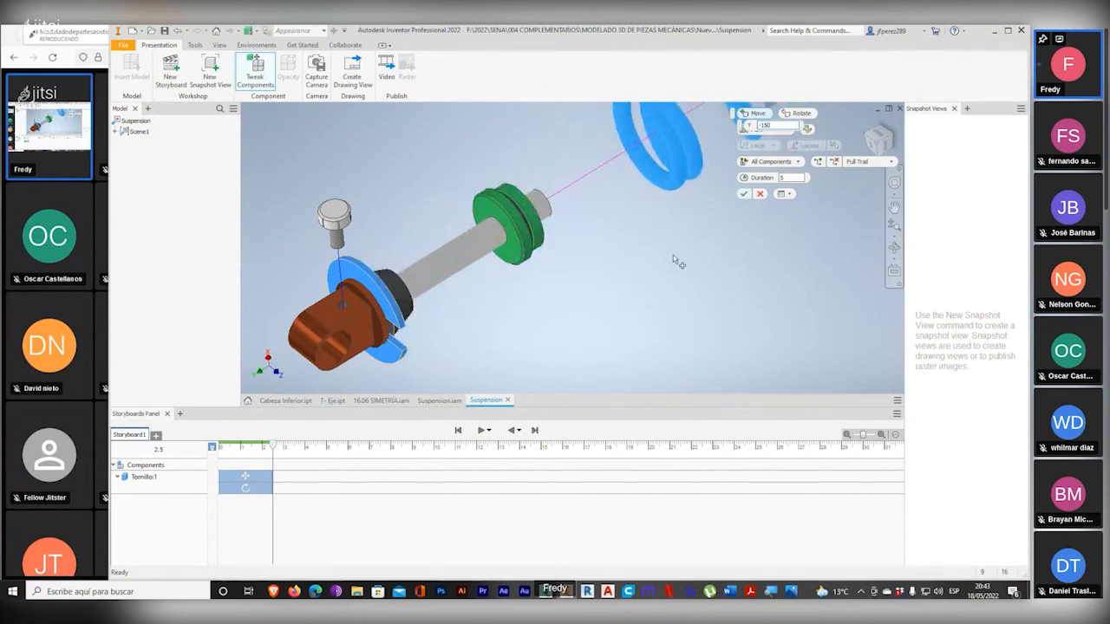
pyautogui.click(744, 194)
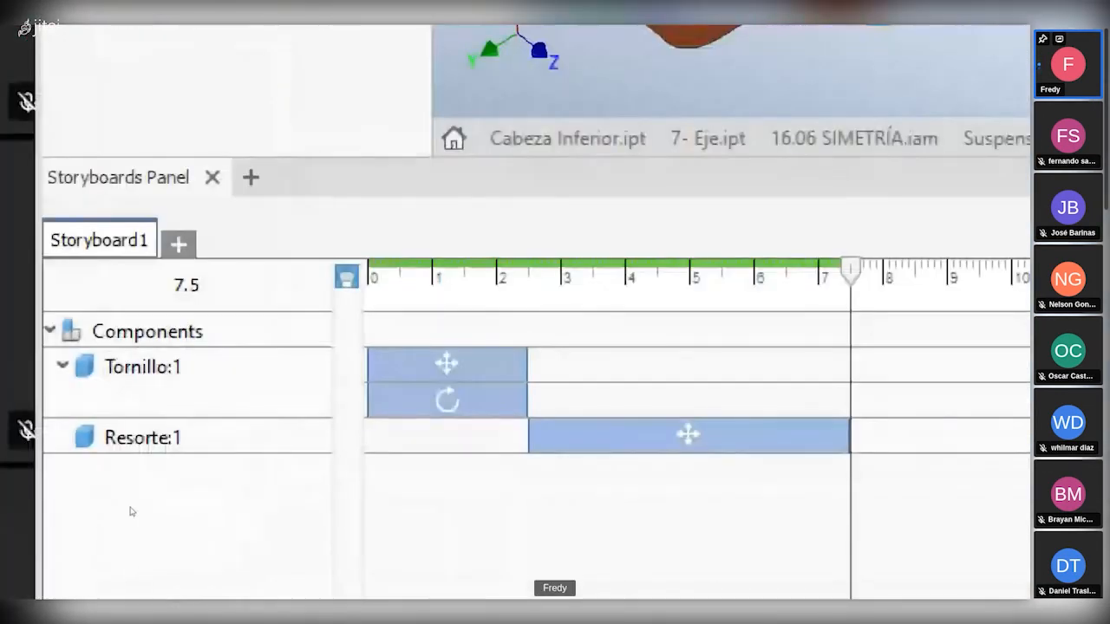
# Step: Collapse the screw's actions in the storyboard and set the playhead to 5 s, midway through the spring's move
pyautogui.click(62, 366)
pyautogui.click(687, 399)
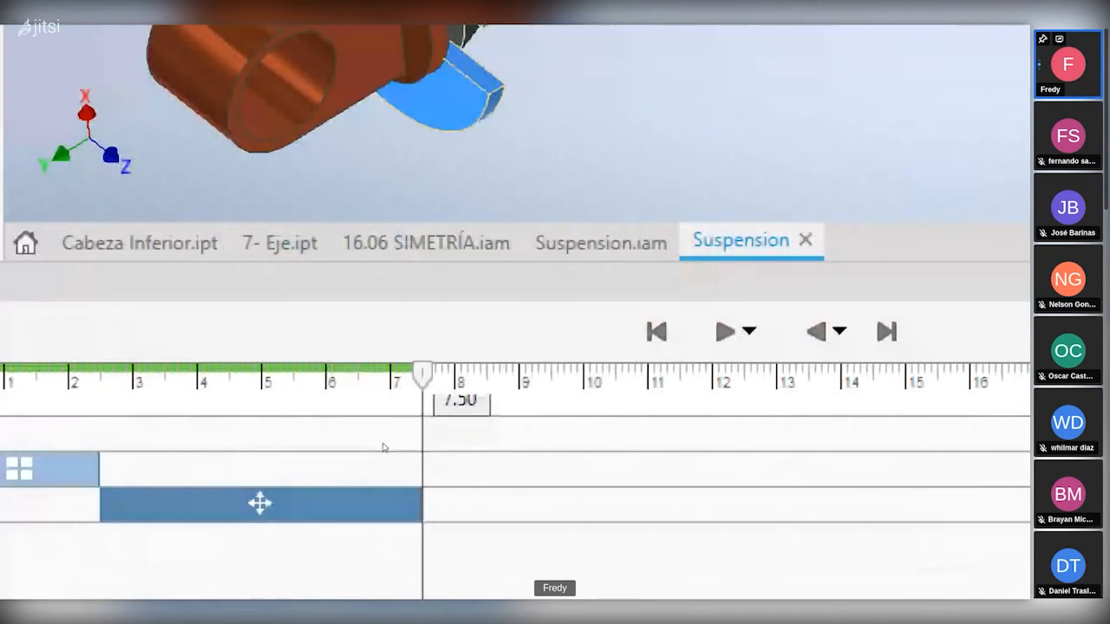
pyautogui.moveTo(382, 447); pyautogui.dragTo(327, 455)
# Step: Start a Move tweak with the green lower body and the black O-ring in its groove selected together
pyautogui.moveTo(556, 300); pyautogui.dragTo(587, 323, button='middle')
pyautogui.moveTo(520, 356)
pyautogui.keyDown('shift'); pyautogui.mouseDown(button='middle')
pyautogui.moveTo(481, 362)
pyautogui.moveTo(528, 358)
pyautogui.moveTo(524, 368)
pyautogui.mouseUp(button='middle'); pyautogui.keyUp('shift')
pyautogui.click(544, 288)
pyautogui.moveTo(530, 326); pyautogui.dragTo(425, 276, button='middle')
pyautogui.click(255, 71)
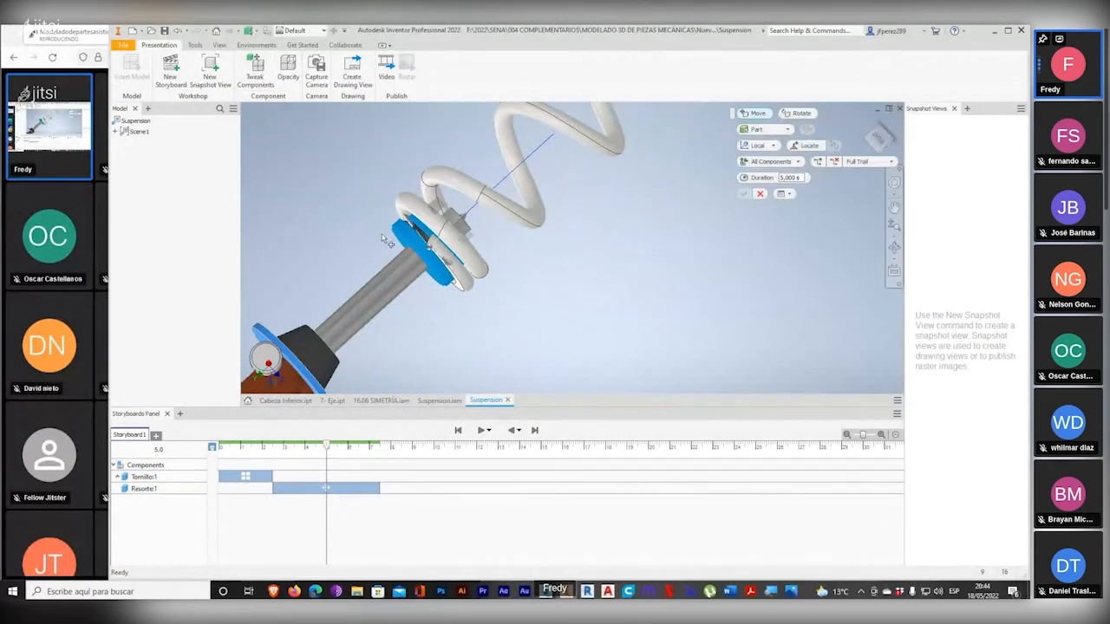
pyautogui.scroll(-5, 407, 242)
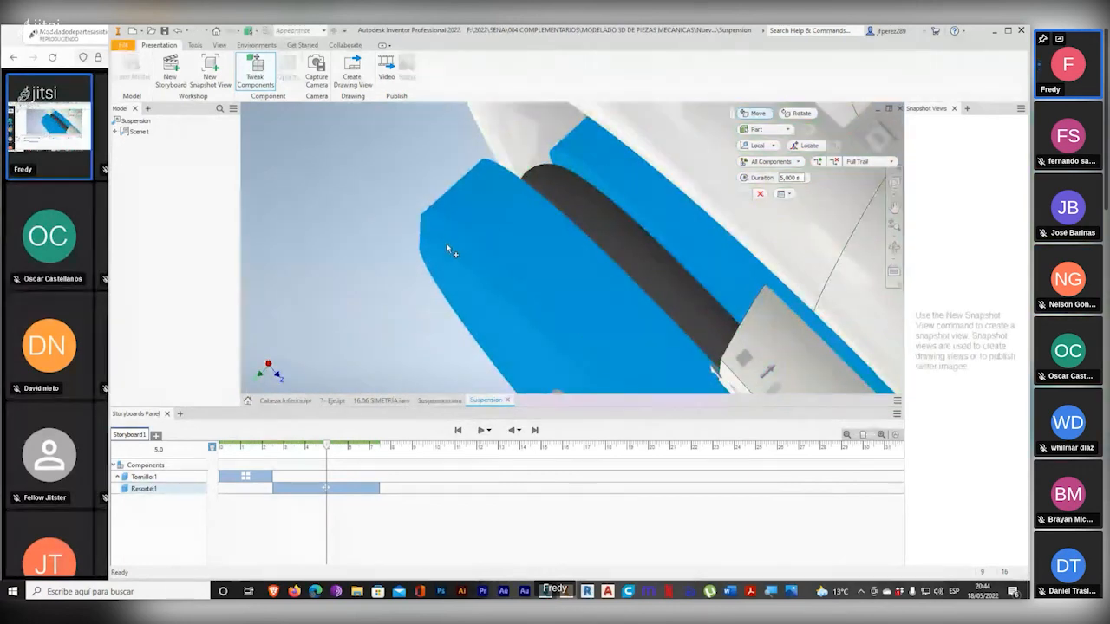
pyautogui.click(575, 210)
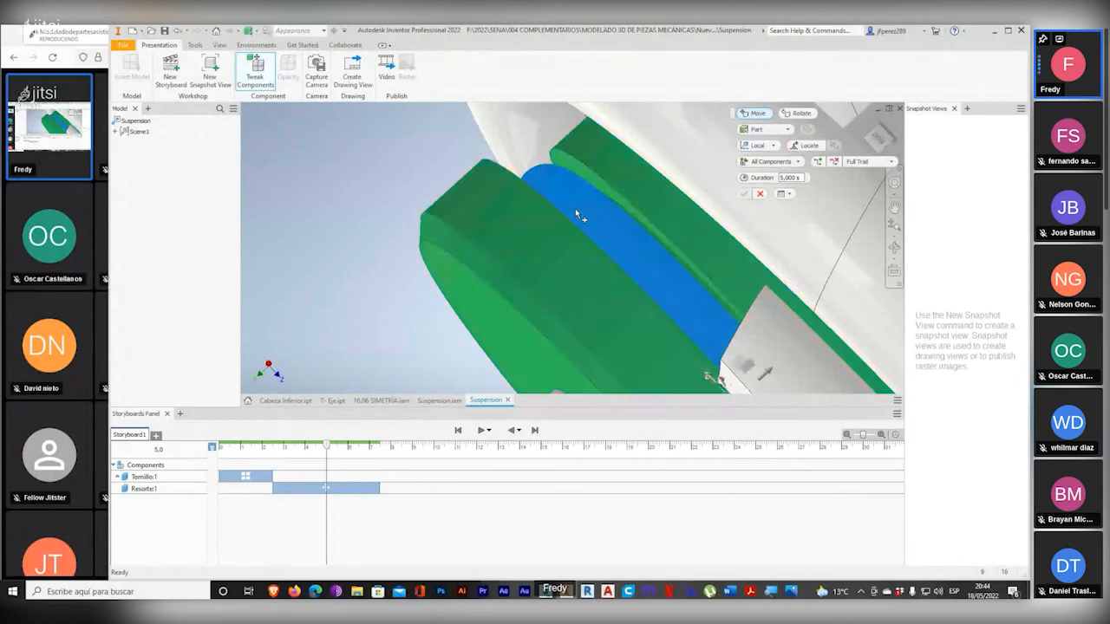
pyautogui.keyDown('ctrl'); pyautogui.click(461, 251); pyautogui.keyUp('ctrl')
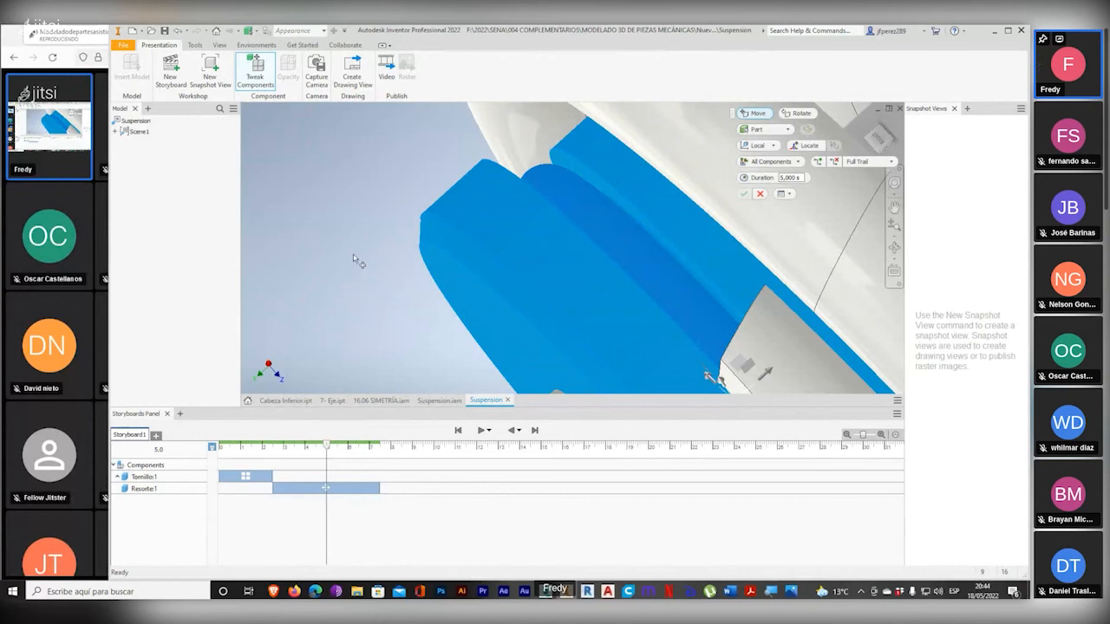
pyautogui.click(562, 219)
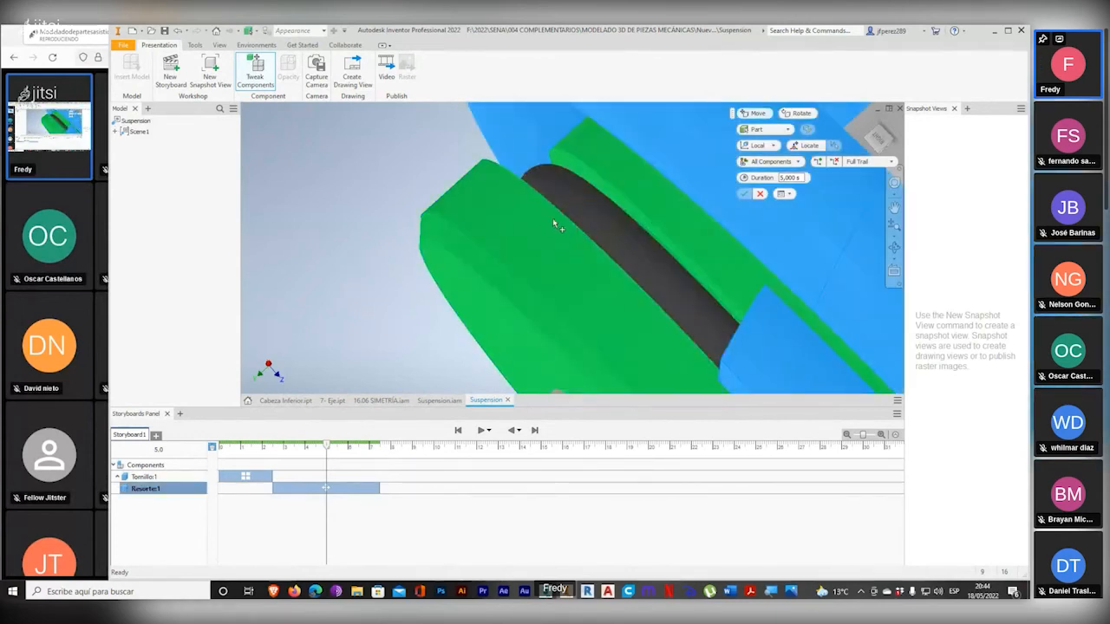
pyautogui.click(579, 210)
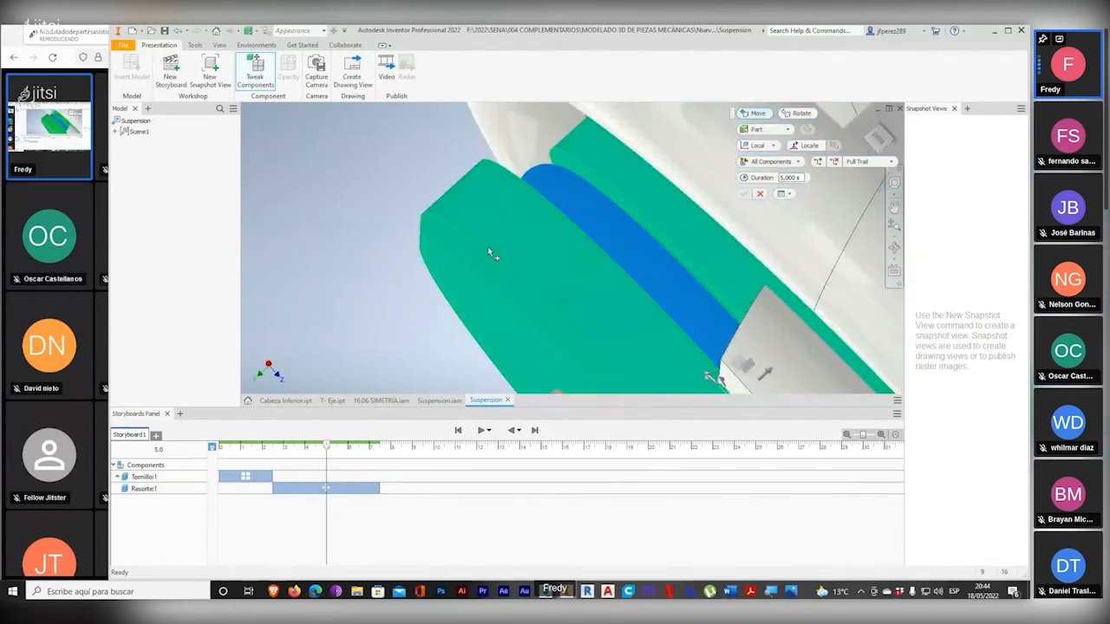
pyautogui.keyDown('ctrl'); pyautogui.click(456, 297); pyautogui.keyUp('ctrl')
pyautogui.moveTo(389, 296); pyautogui.dragTo(344, 292, button='middle')
pyautogui.scroll(-4, 340, 284)
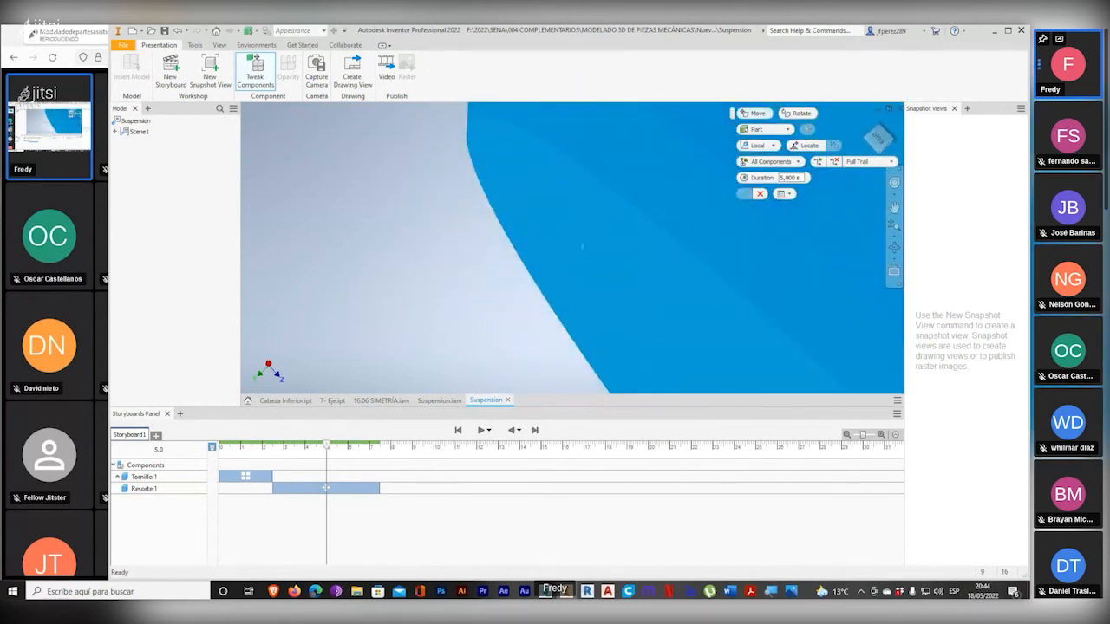
pyautogui.scroll(5, 547, 263)
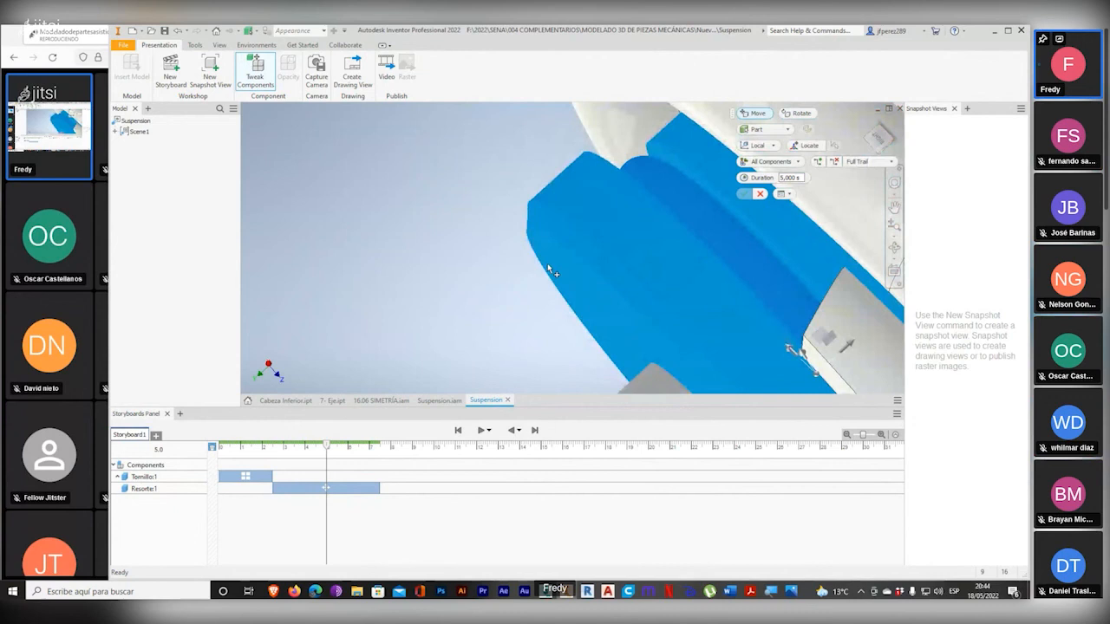
pyautogui.keyDown('shift'); pyautogui.moveTo(573, 276); pyautogui.dragTo(449, 291, button='middle'); pyautogui.keyUp('shift')
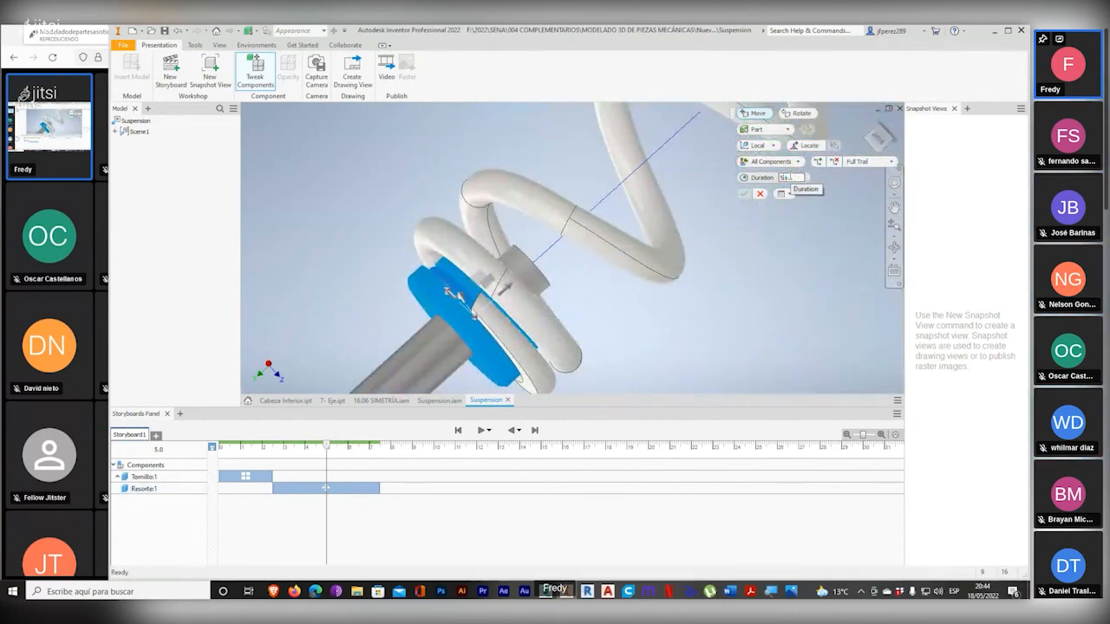
# Step: Move the green body and O-ring 50 mm along the X axis, off the rod, with a duration of 2,5 s
pyautogui.write('2,5')
pyautogui.moveTo(503, 287); pyautogui.dragTo(713, 170)
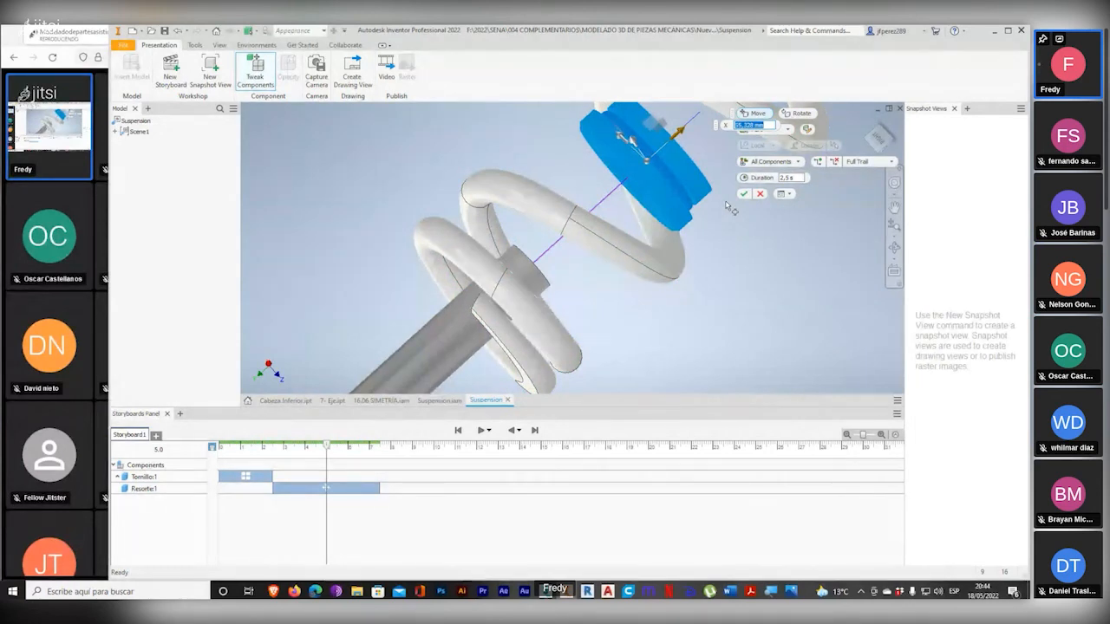
pyautogui.write('100')
pyautogui.scroll(-5, 610, 238)
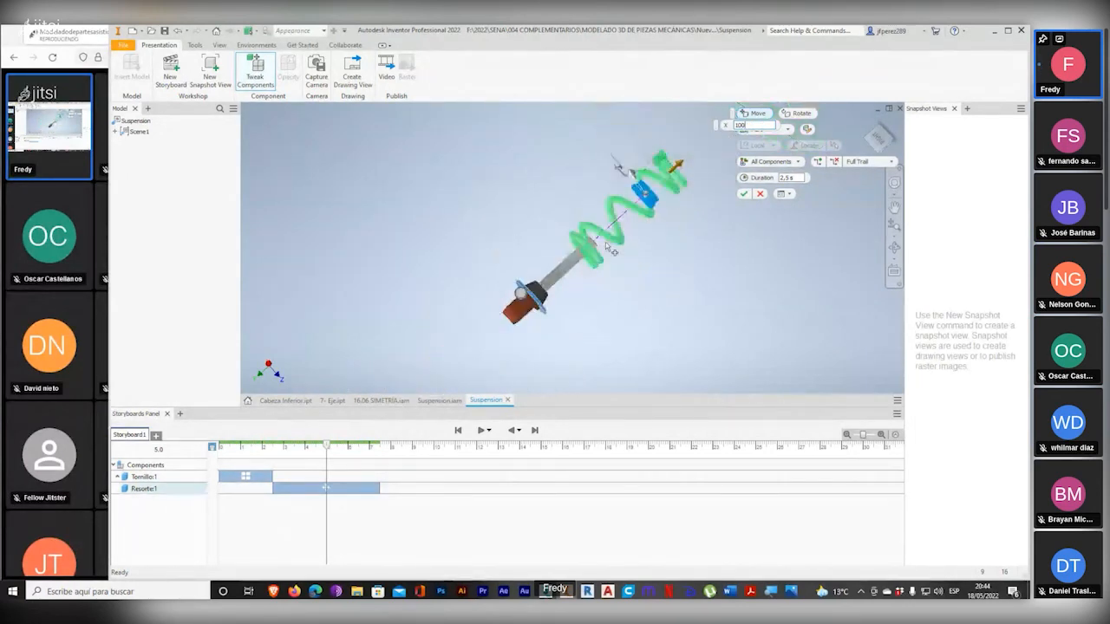
pyautogui.scroll(4, 654, 189)
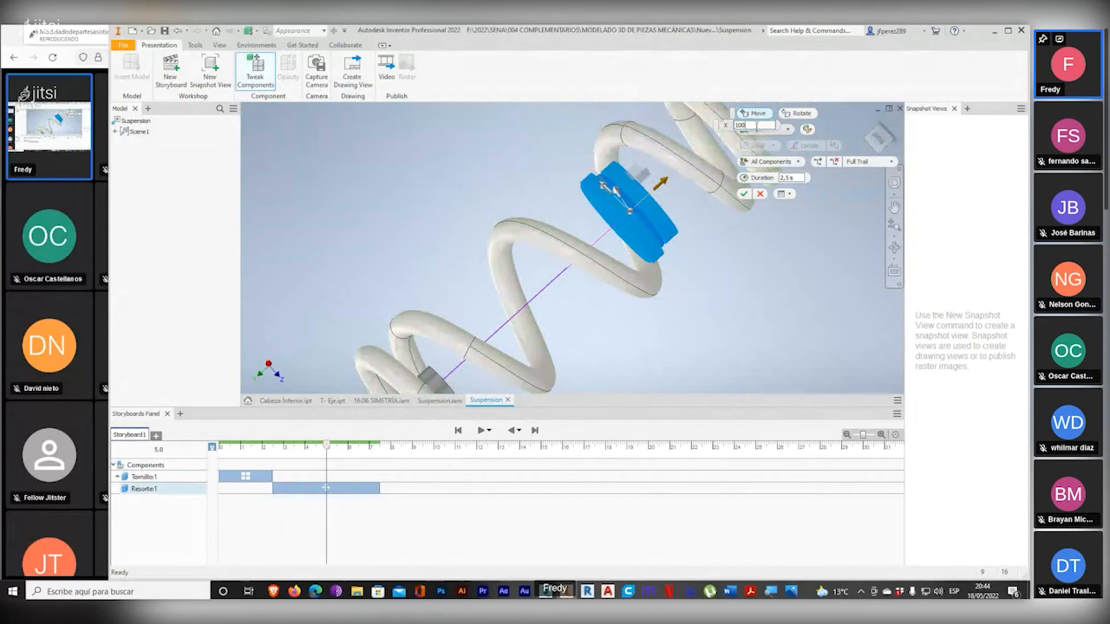
pyautogui.moveTo(753, 127); pyautogui.dragTo(649, 127)
pyautogui.write('50')
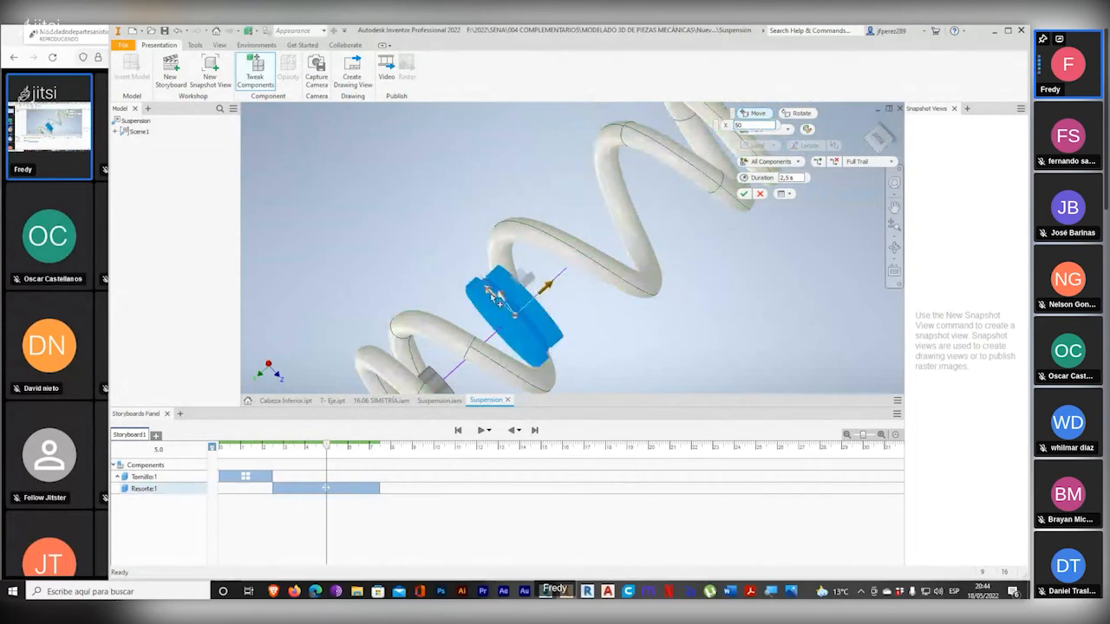
pyautogui.scroll(-4, 506, 307)
pyautogui.scroll(4, 521, 319)
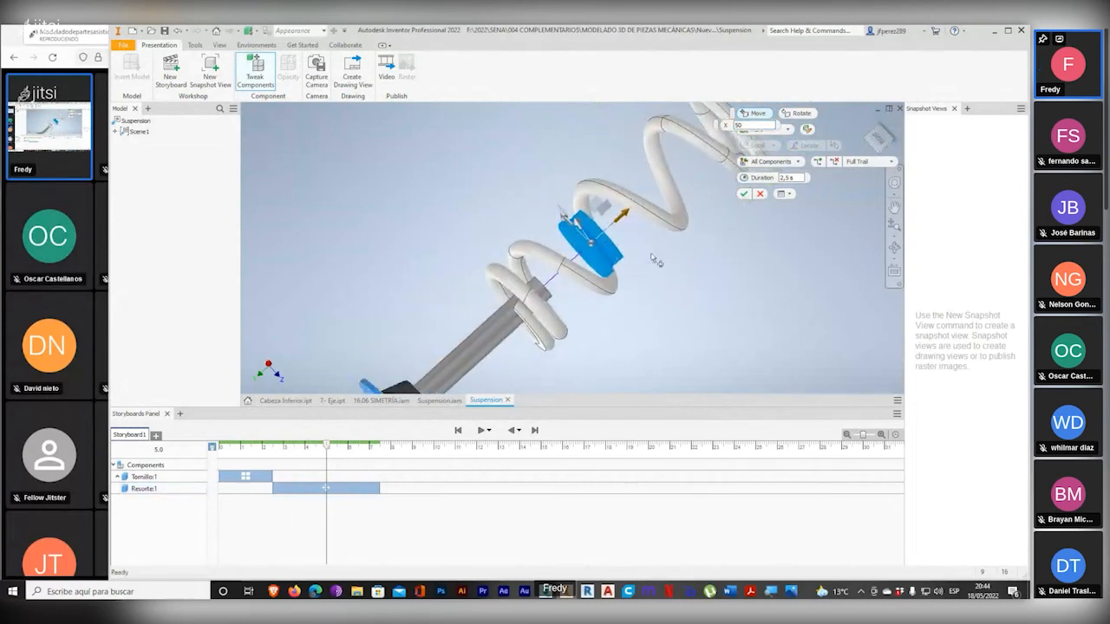
pyautogui.click(743, 194)
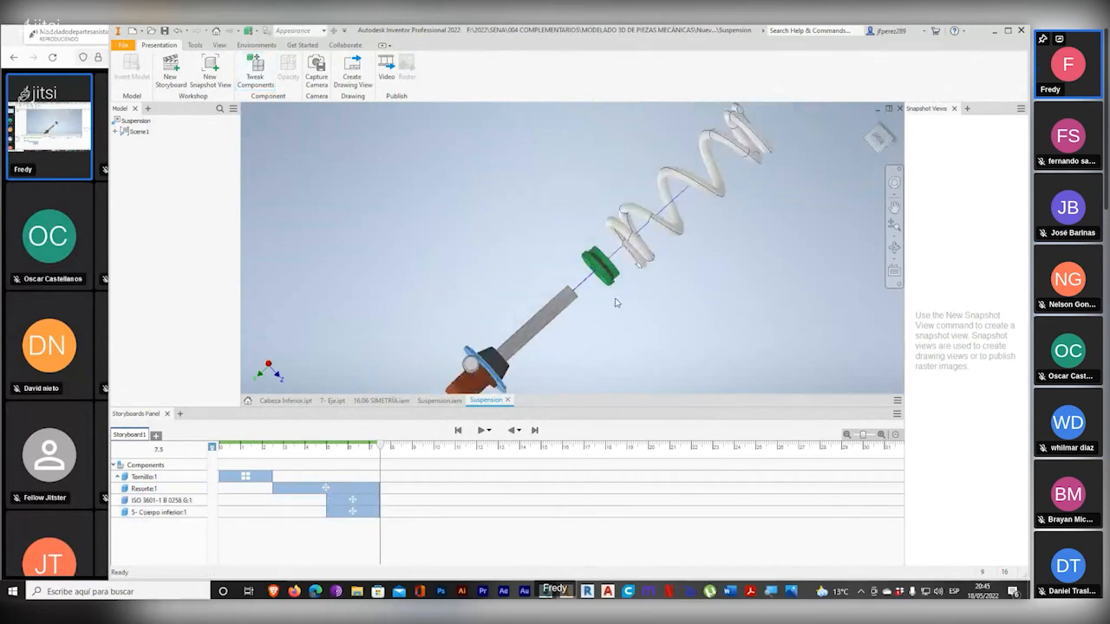
# Step: Rewind the storyboard to the start and play it through to 7.5 s to review the explosion animation
pyautogui.moveTo(384, 441); pyautogui.dragTo(213, 447)
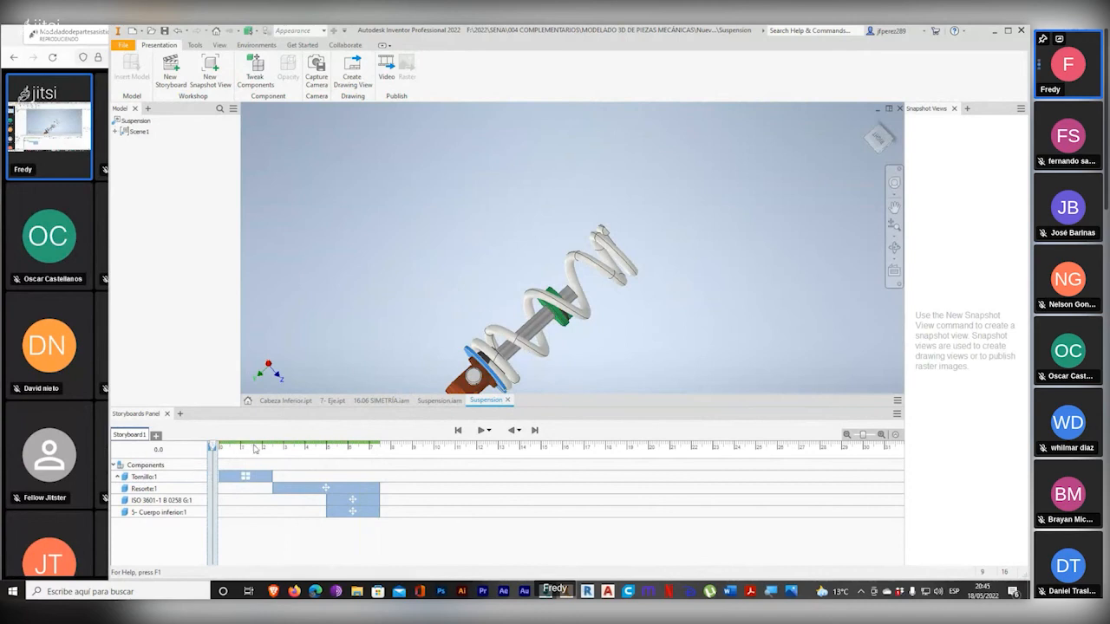
pyautogui.hotkey('ctrl', '1')
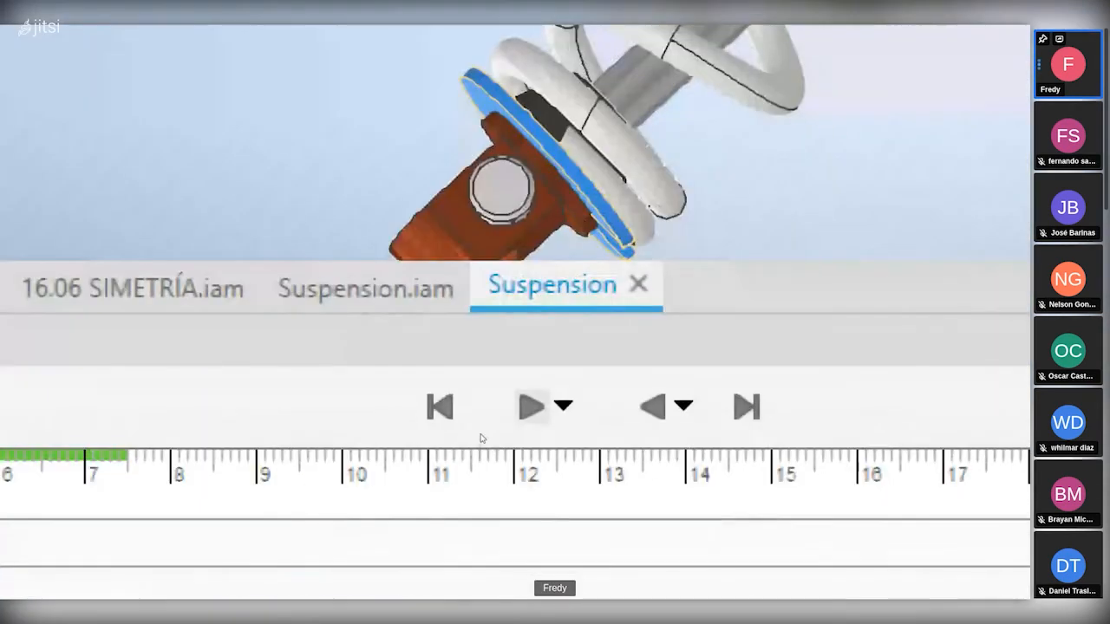
pyautogui.press('Escape')
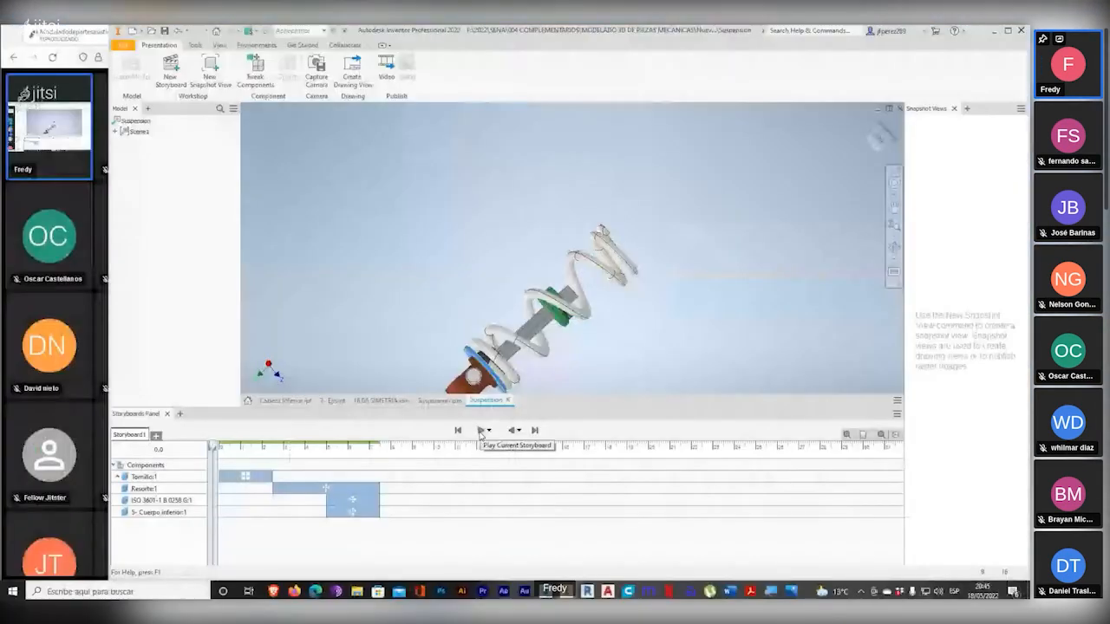
pyautogui.click(480, 431)
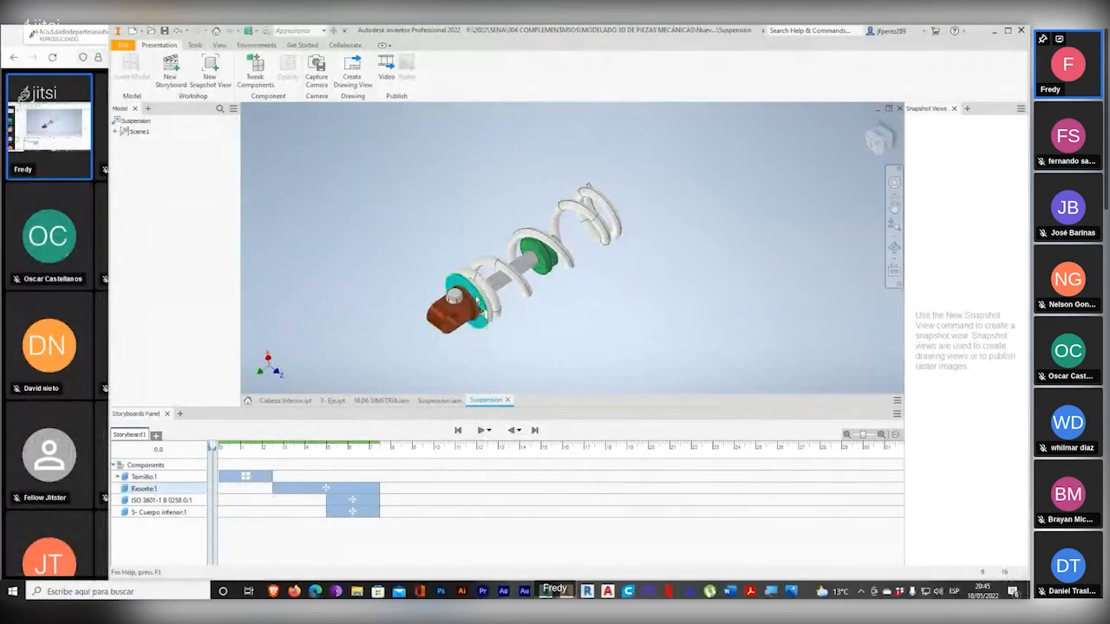
pyautogui.click(481, 430)
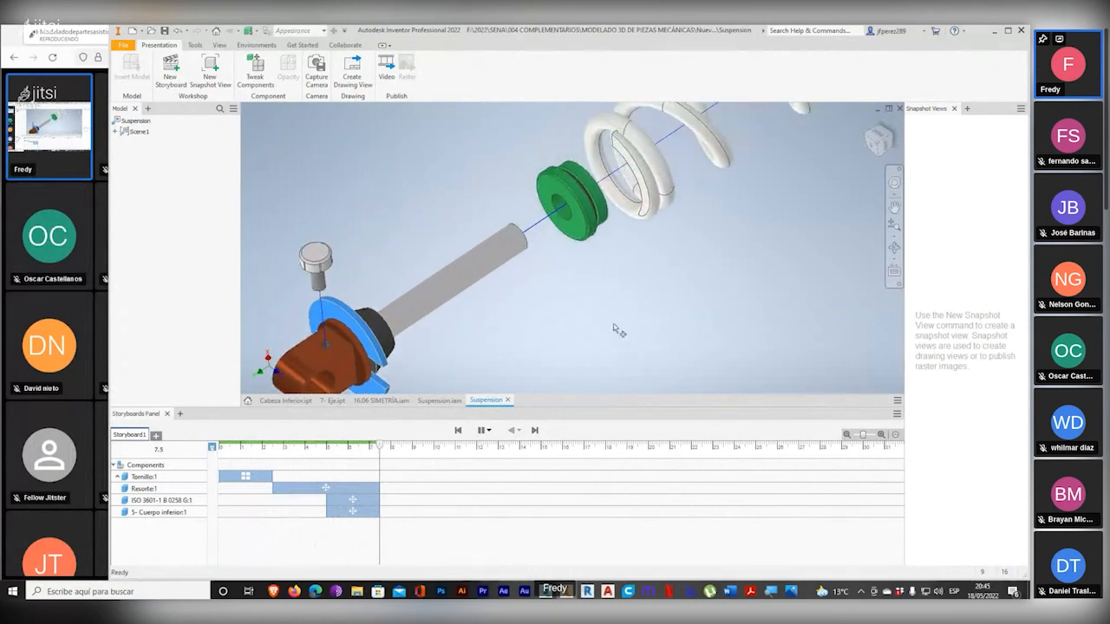
pyautogui.moveTo(215, 447); pyautogui.dragTo(381, 460)
pyautogui.scroll(3, 513, 351)
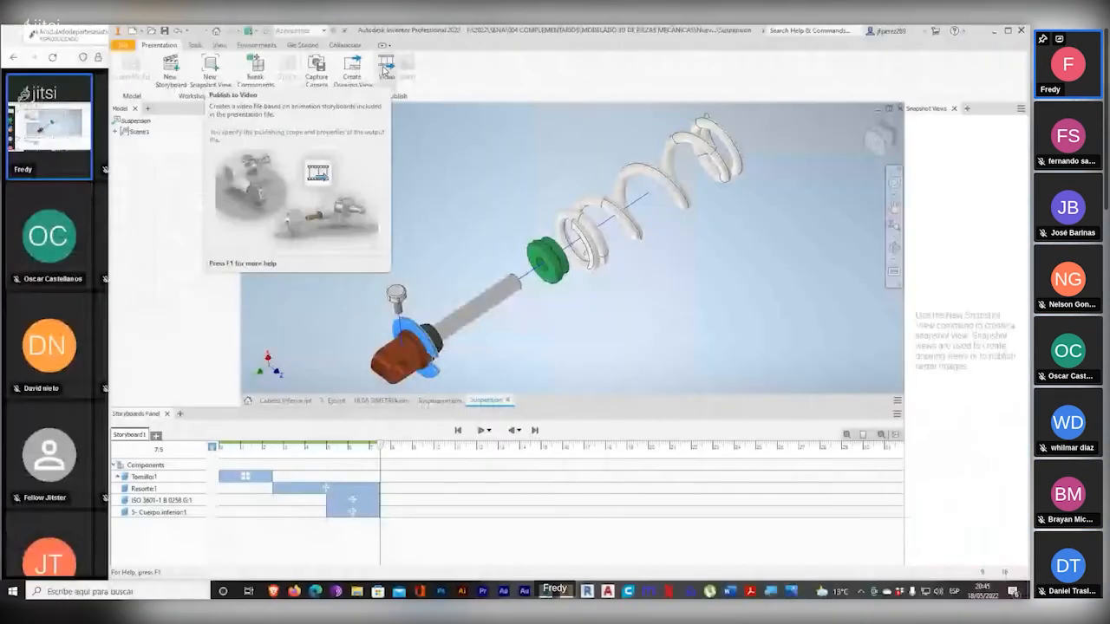
# Step: Set up publishing the current storyboard to video, keeping WMV File (*.wmv) as the file format
pyautogui.click(384, 69)
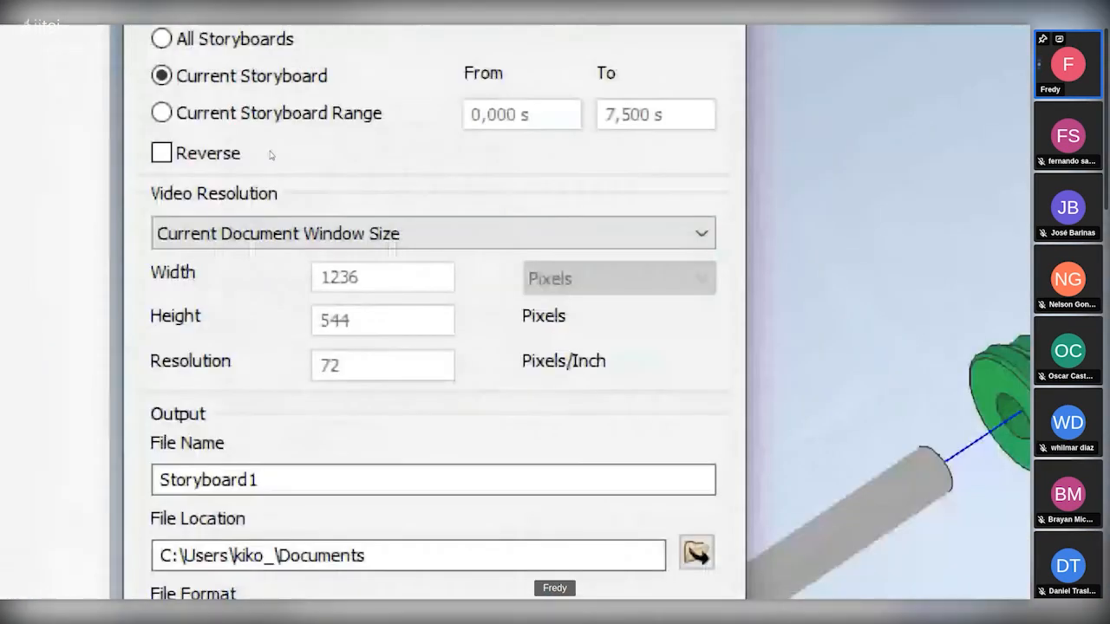
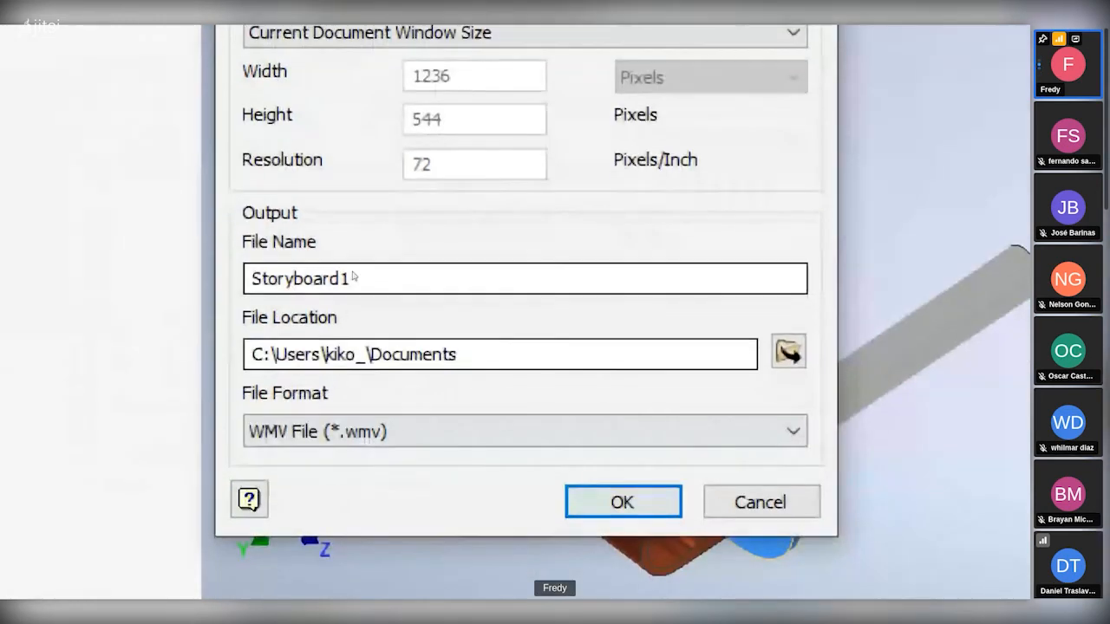
pyautogui.click(299, 431)
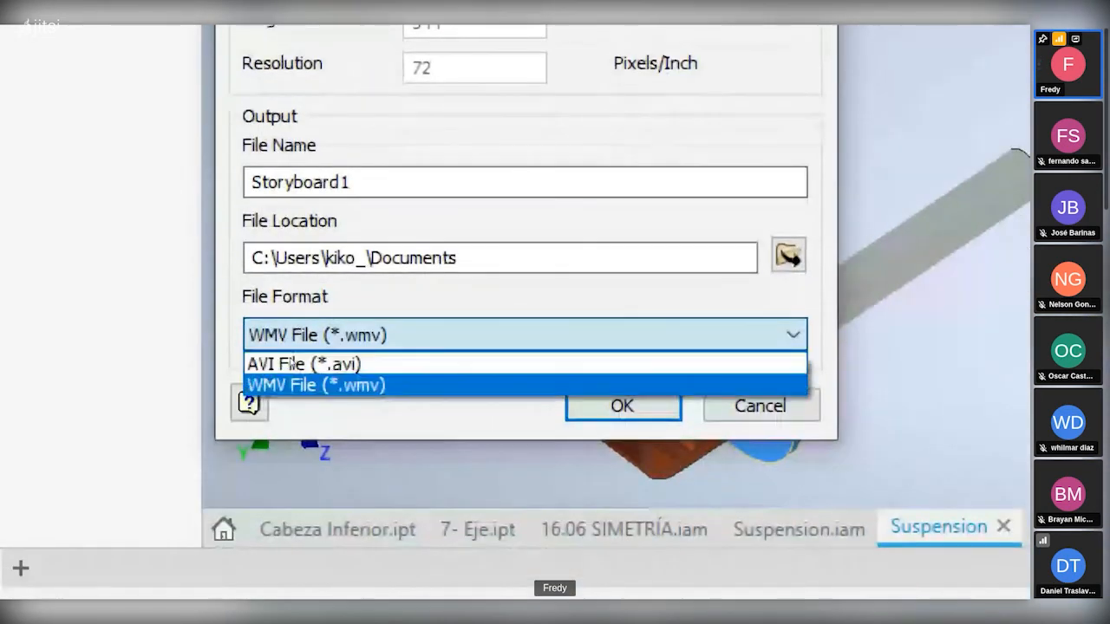
pyautogui.click(298, 339)
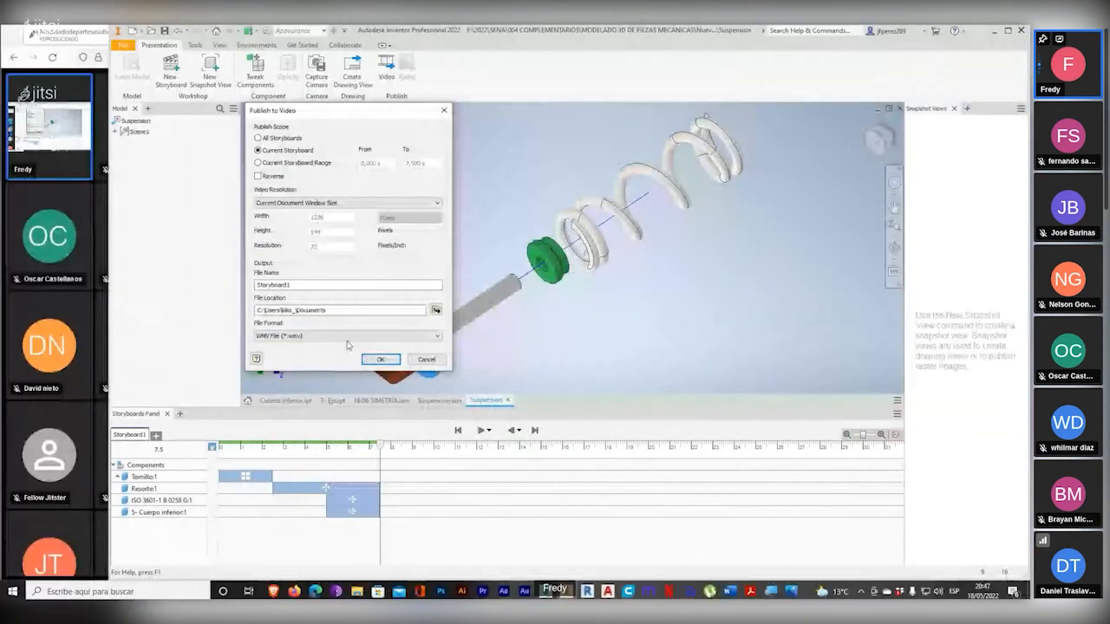
# Step: Set the video's file location to the inner Nueva carpeta under F:\2022\SENA\004 COMPLEMENTARIOS\MODELADO 3D DE PIEZAS MECÁNICAS\Nueva carpeta
pyautogui.click(436, 310)
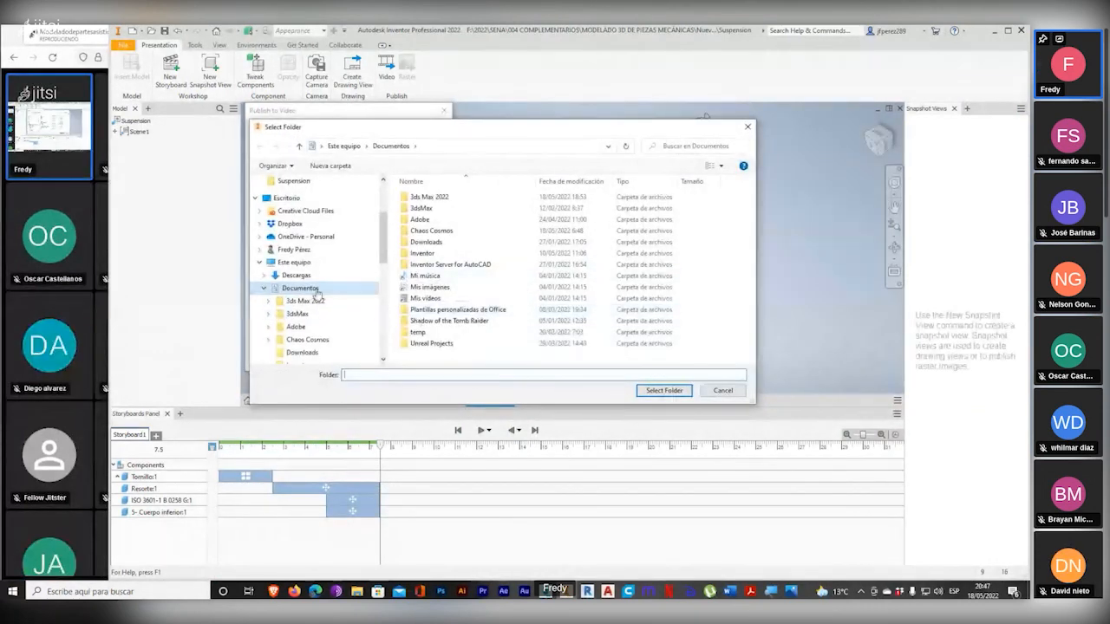
pyautogui.scroll(-3, 316, 295)
pyautogui.scroll(-5, 319, 297)
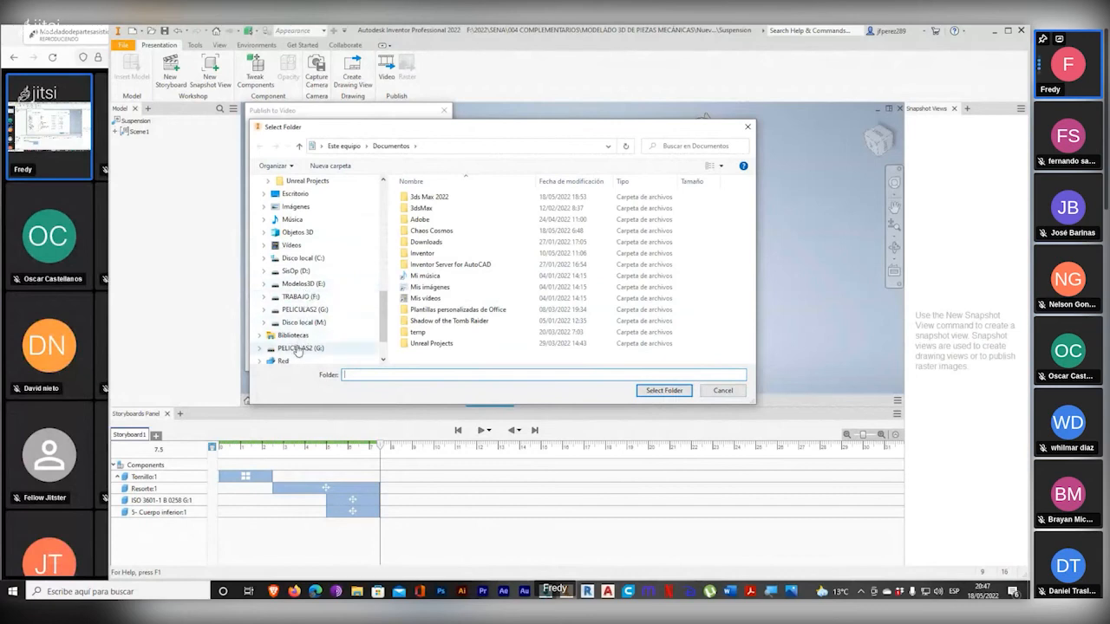
pyautogui.click(301, 297)
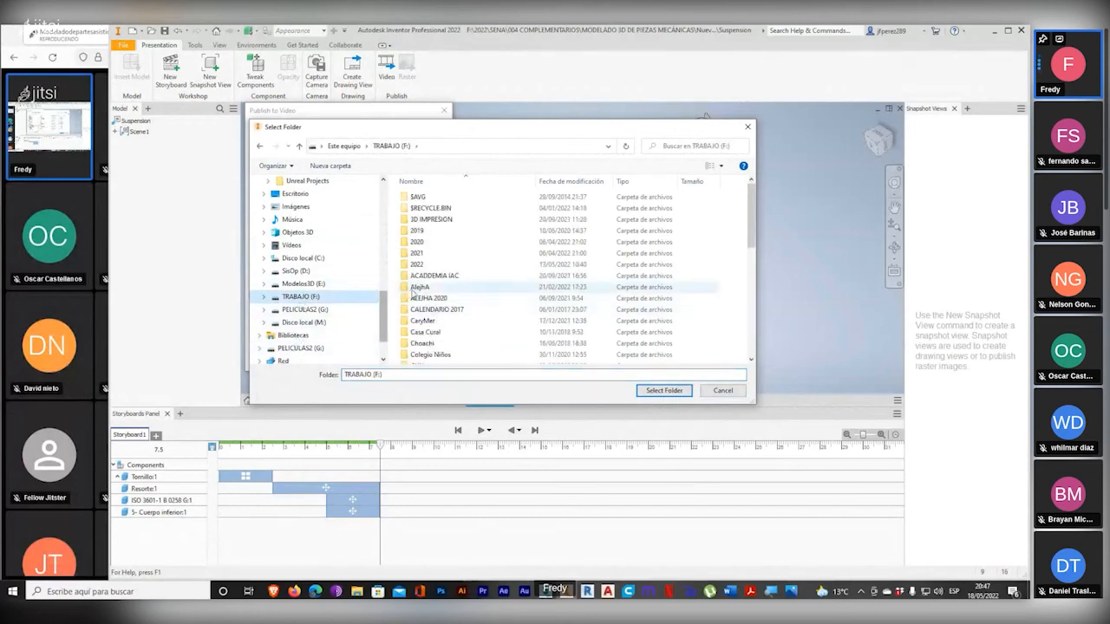
pyautogui.doubleClick(462, 284)
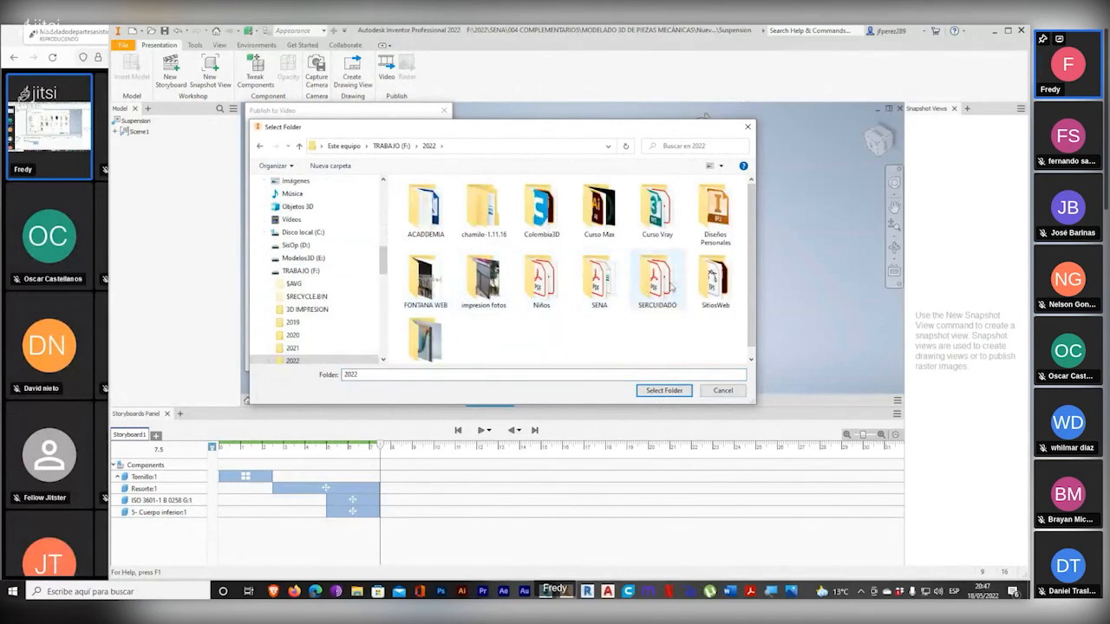
pyautogui.doubleClick(599, 279)
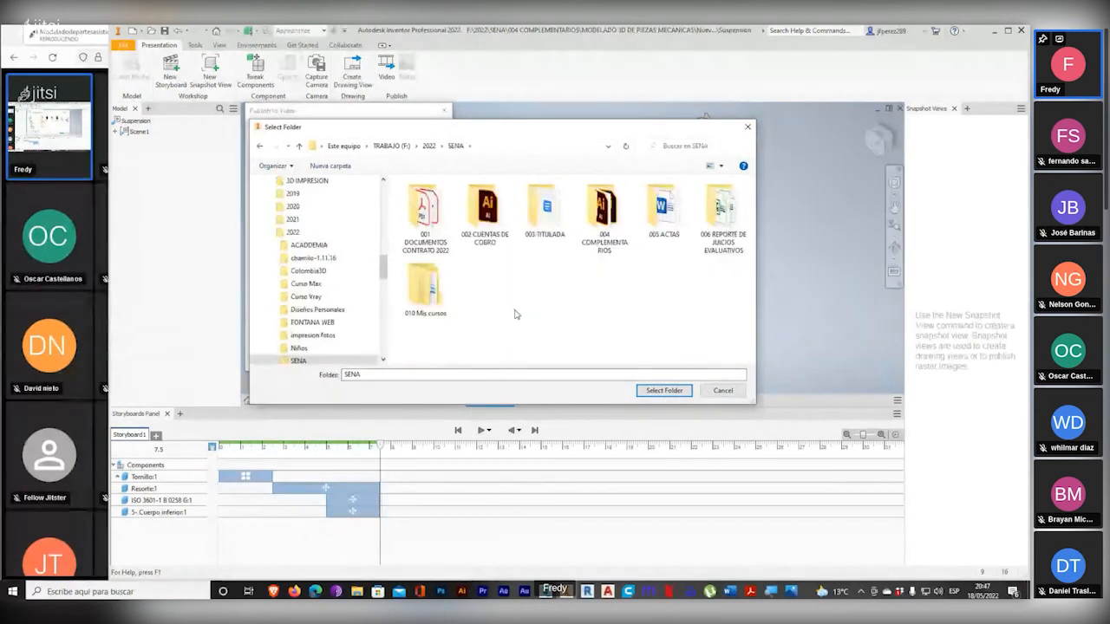
pyautogui.click(607, 224)
pyautogui.doubleClick(607, 217)
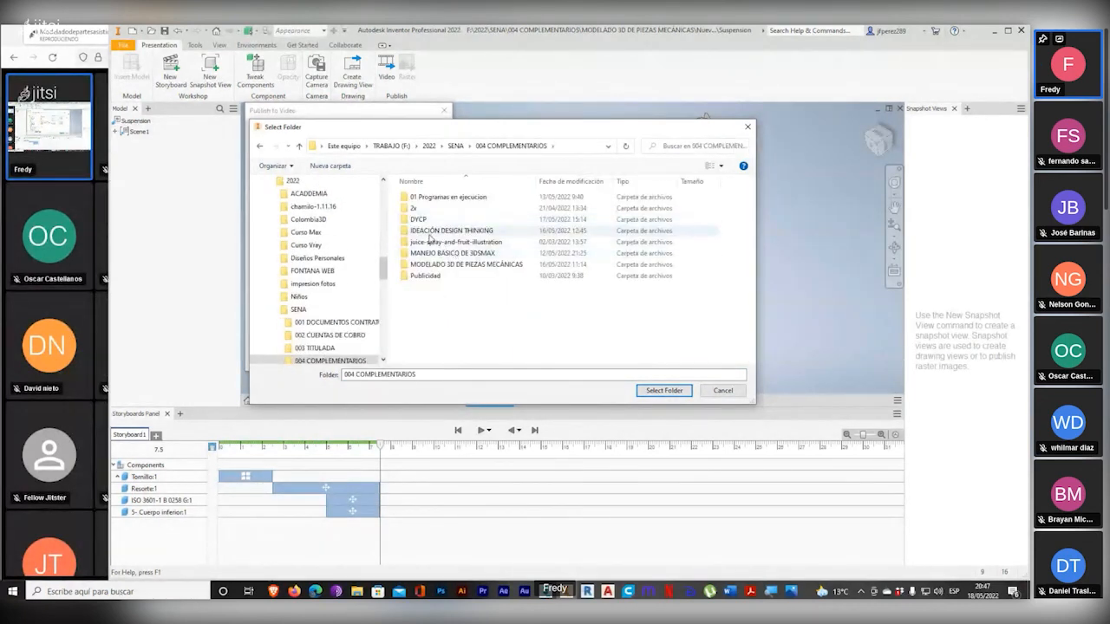
pyautogui.doubleClick(426, 265)
pyautogui.doubleClick(430, 220)
pyautogui.scroll(-2, 434, 329)
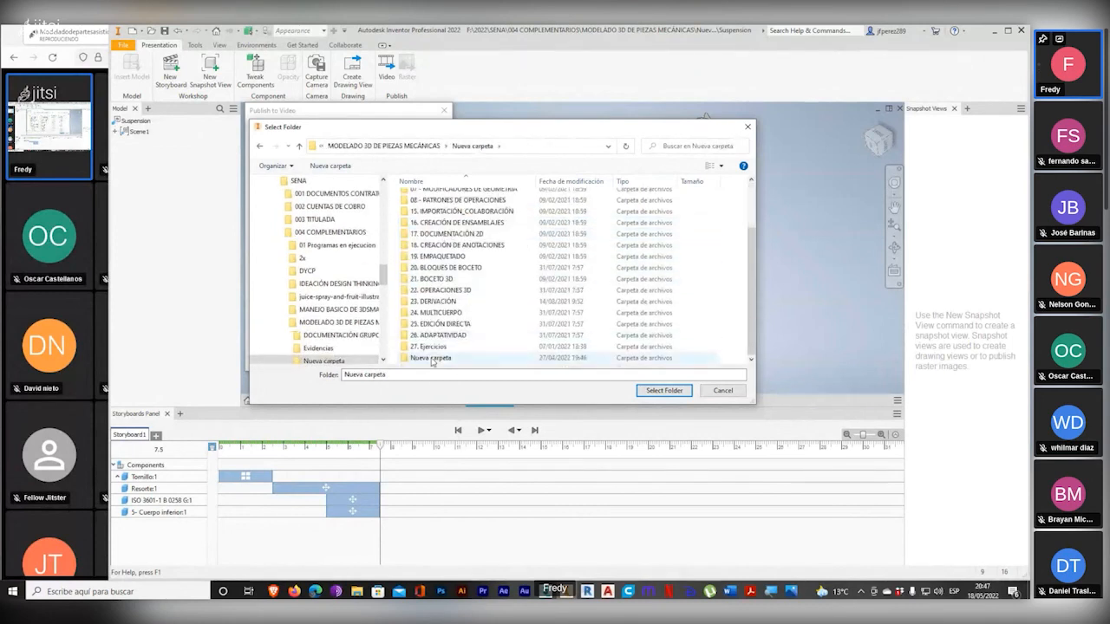
pyautogui.doubleClick(431, 355)
pyautogui.click(644, 391)
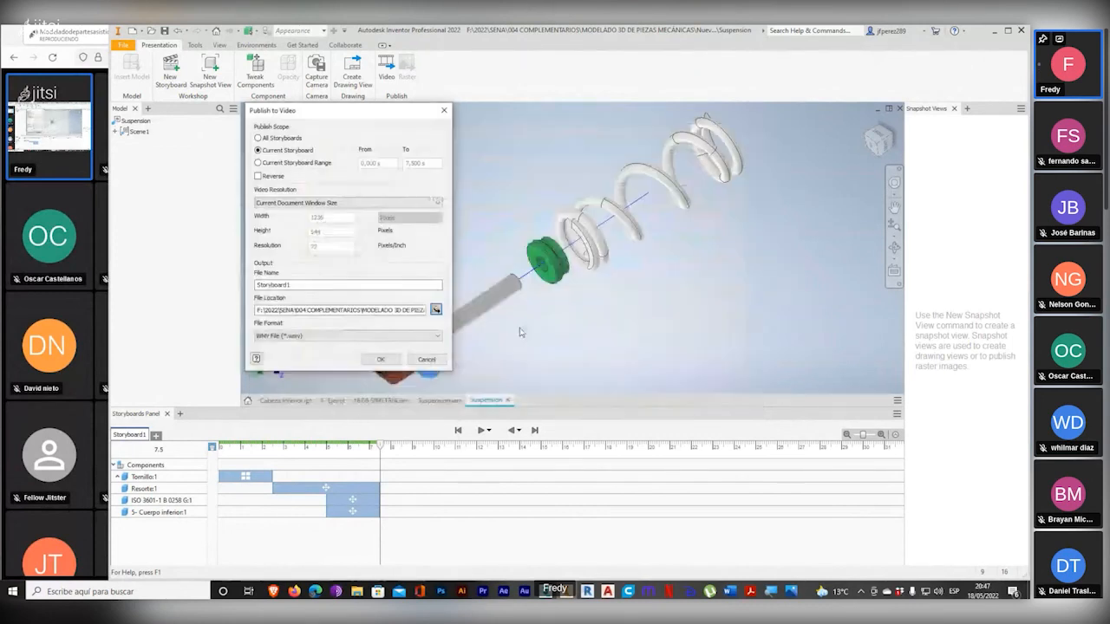
# Step: Name the output file EnsambleSusp and publish the storyboard video
pyautogui.moveTo(312, 283); pyautogui.dragTo(249, 277)
pyautogui.write('FnsambleSusp')
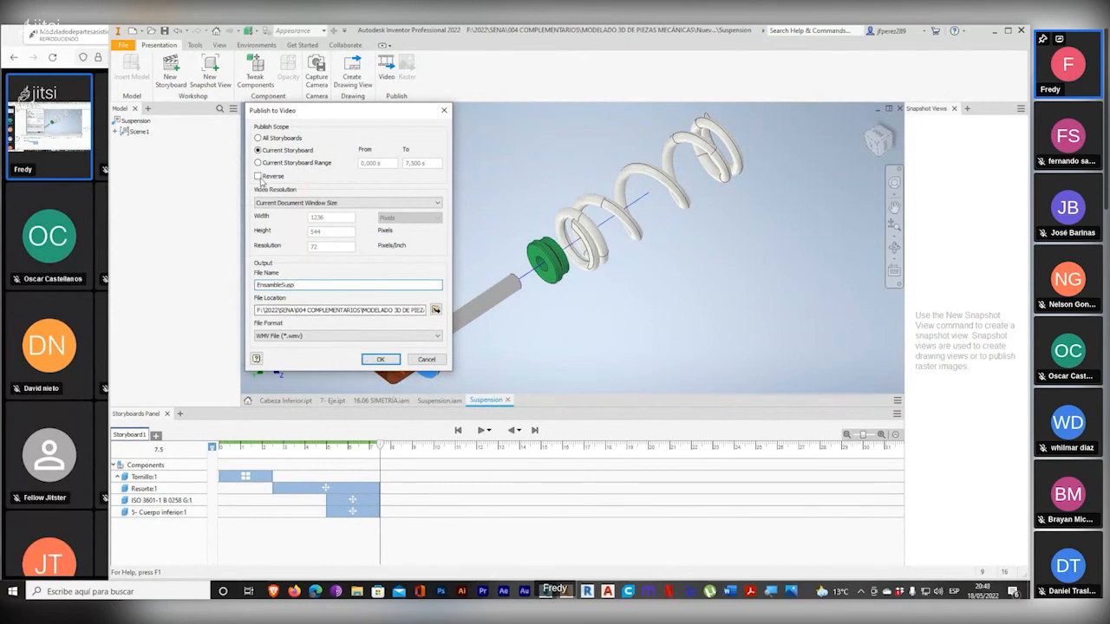
pyautogui.click(381, 359)
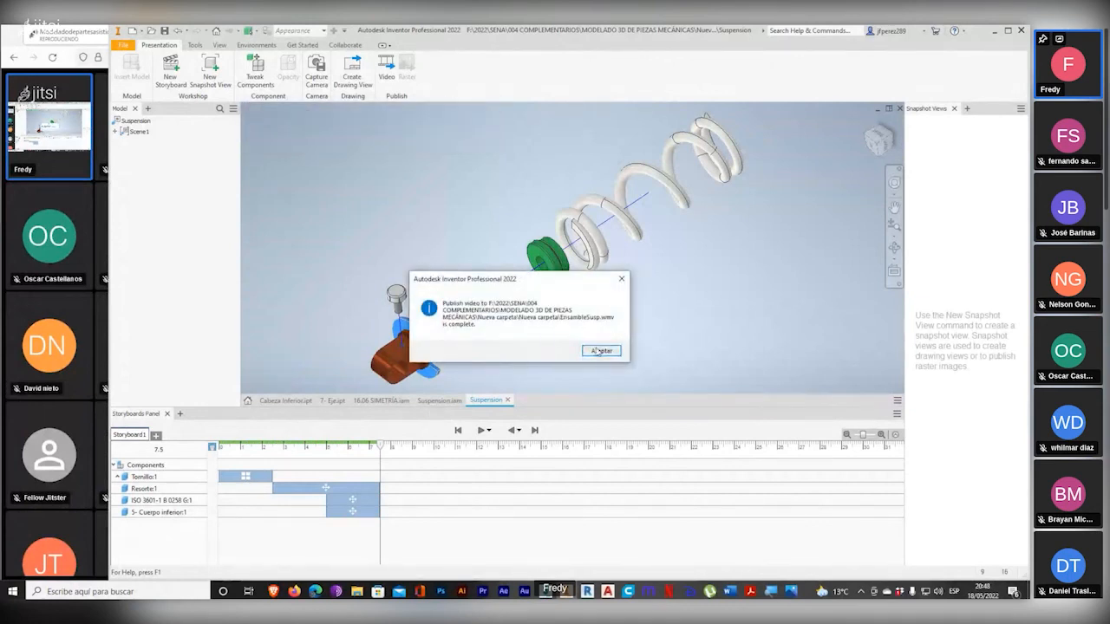
pyautogui.click(601, 350)
# Step: Switch to File Explorer and open EnsambleSusp.wmv from the output folder Nueva carpeta
pyautogui.moveTo(356, 593)
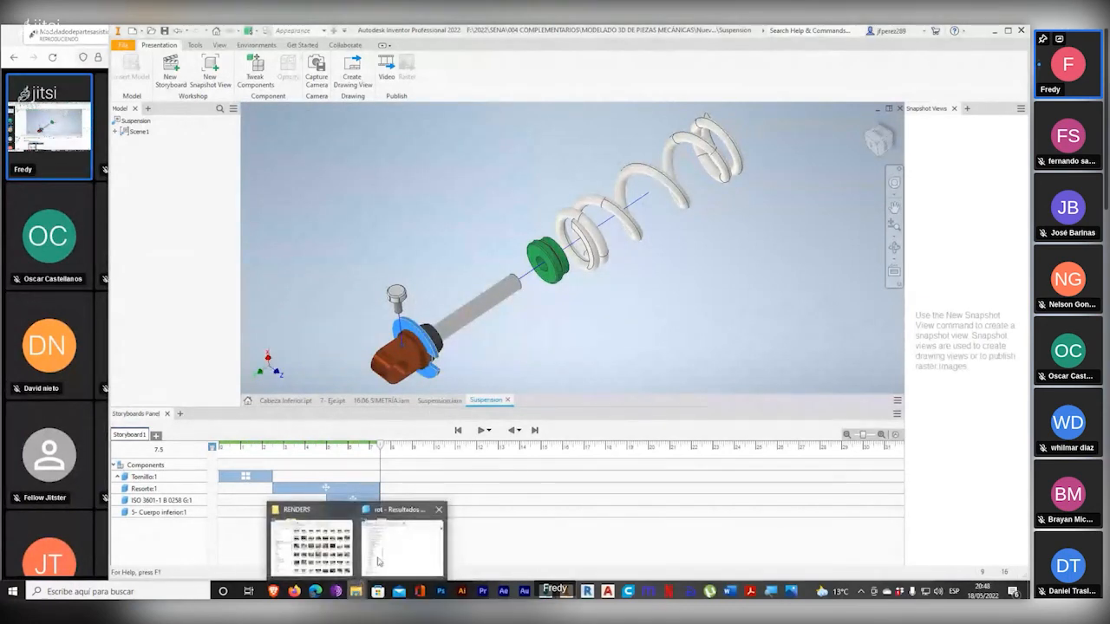
pyautogui.click(390, 553)
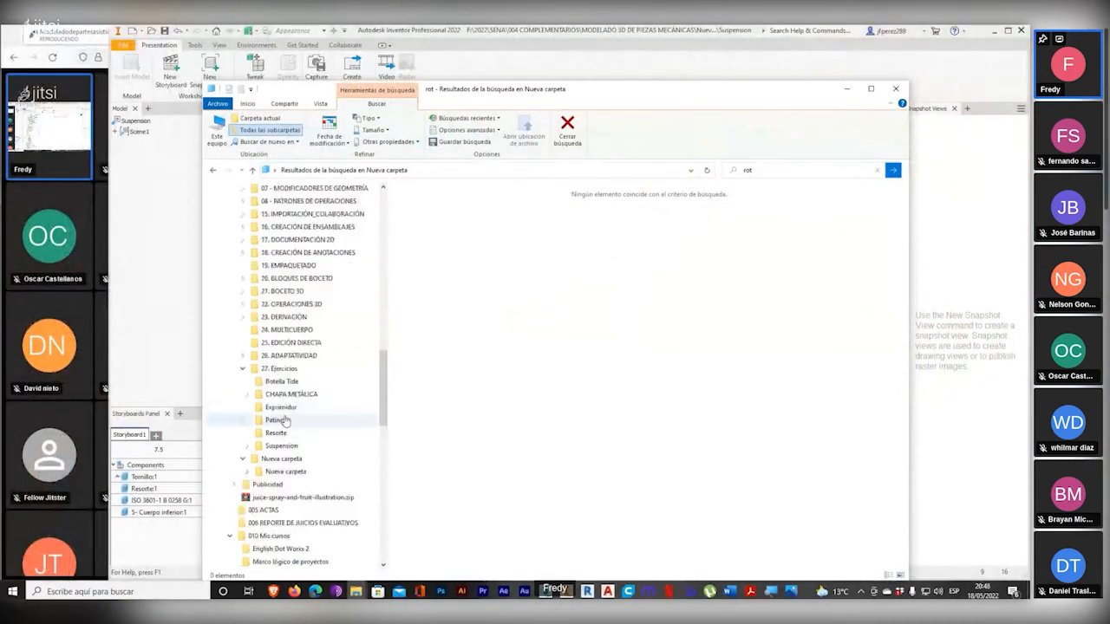
pyautogui.click(284, 472)
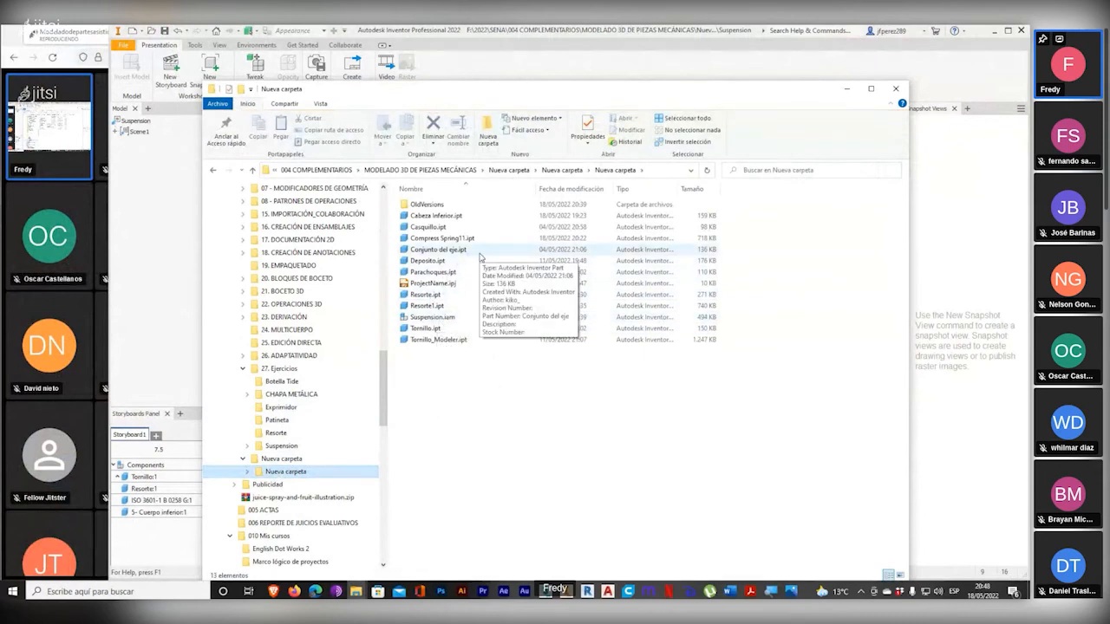
pyautogui.click(563, 171)
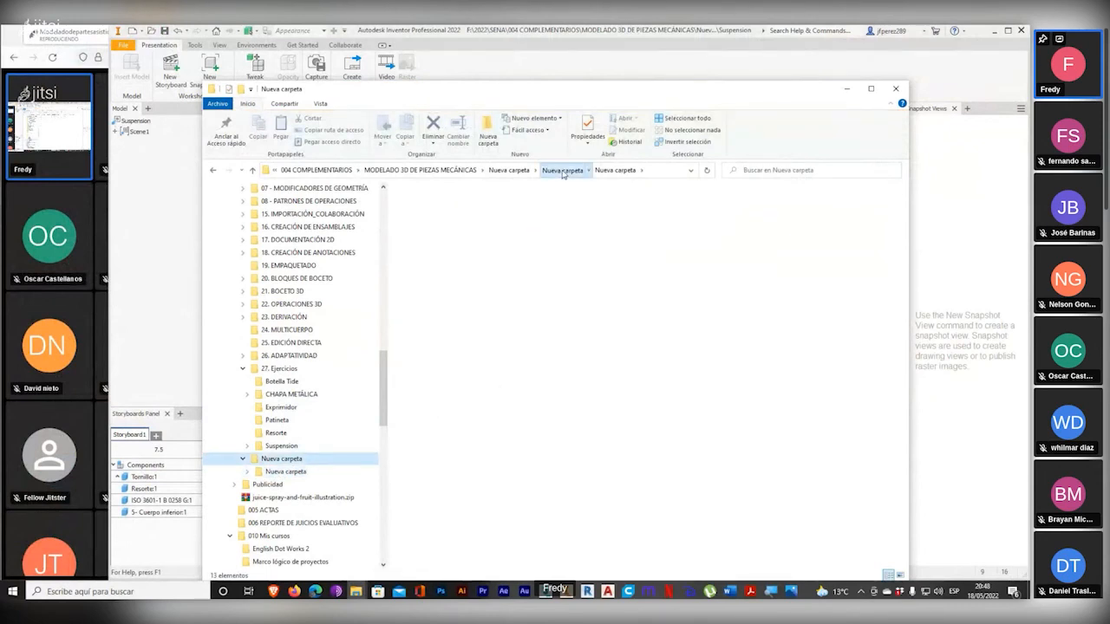
pyautogui.doubleClick(488, 225)
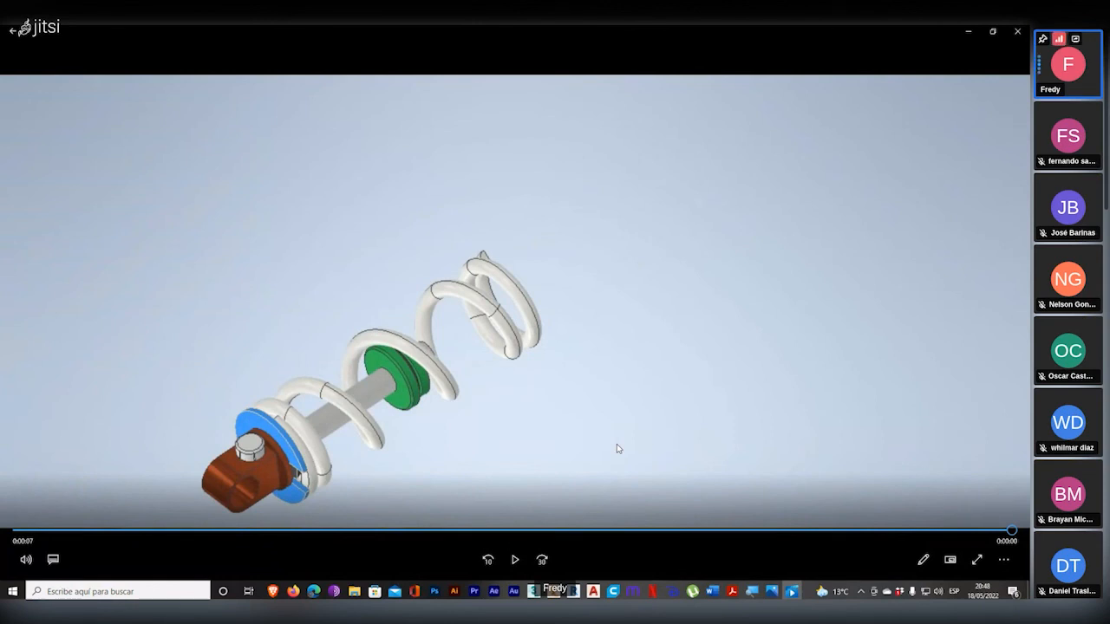
# Step: Replay the EnsambleSusp video, close the player and return to Inventor
pyautogui.click(515, 559)
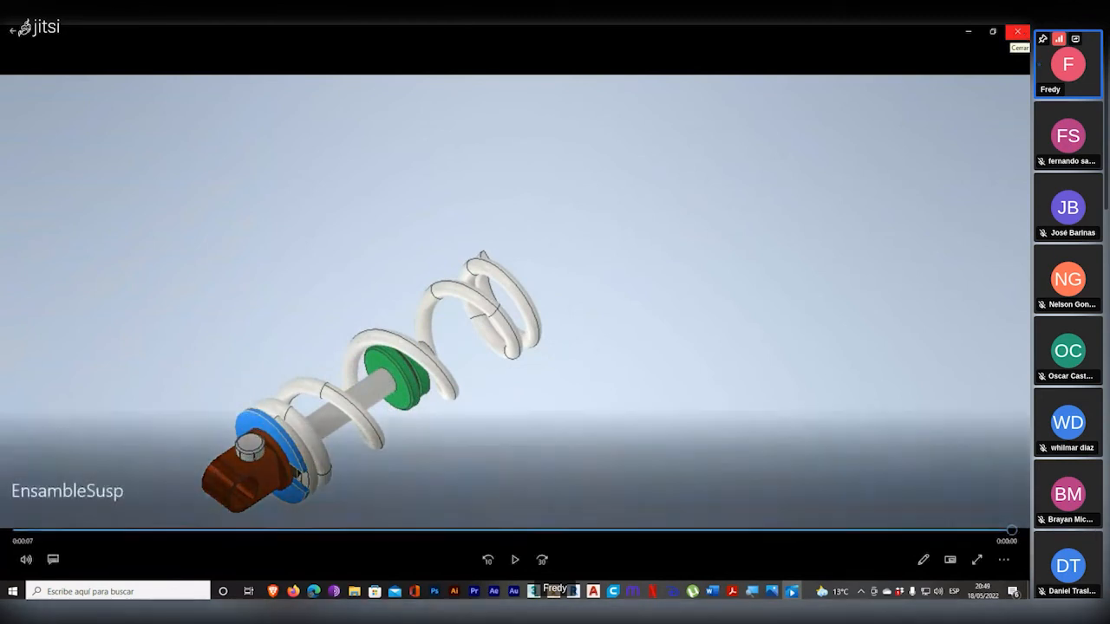
pyautogui.click(1023, 34)
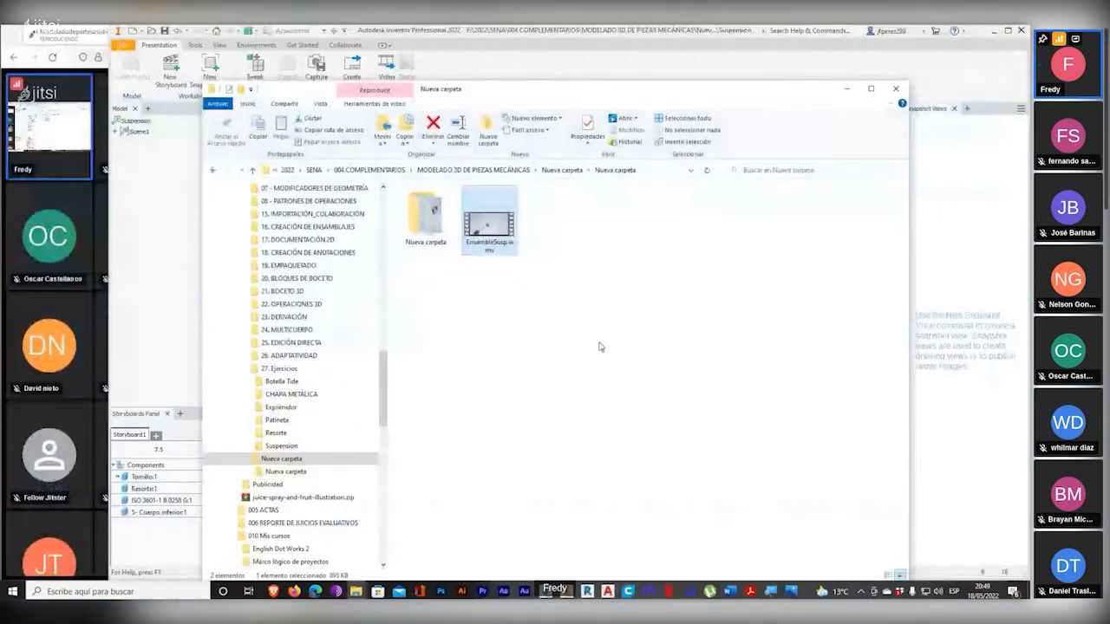
pyautogui.click(848, 92)
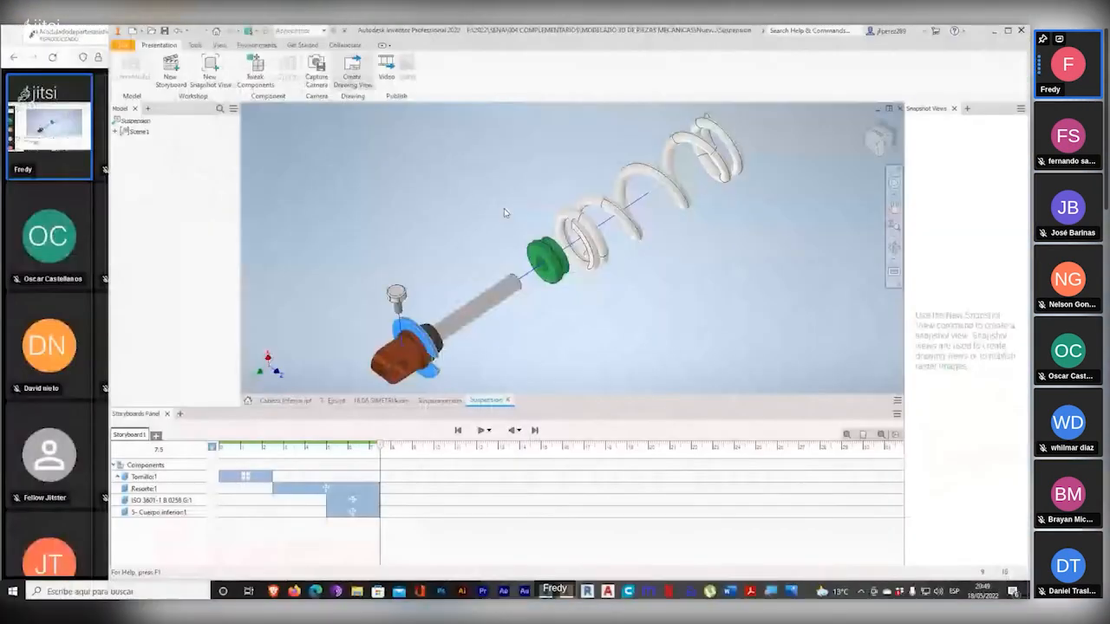
# Step: Move the storyboard playhead back to 2.5 s and capture the current camera position there
pyautogui.moveTo(380, 446); pyautogui.dragTo(276, 478)
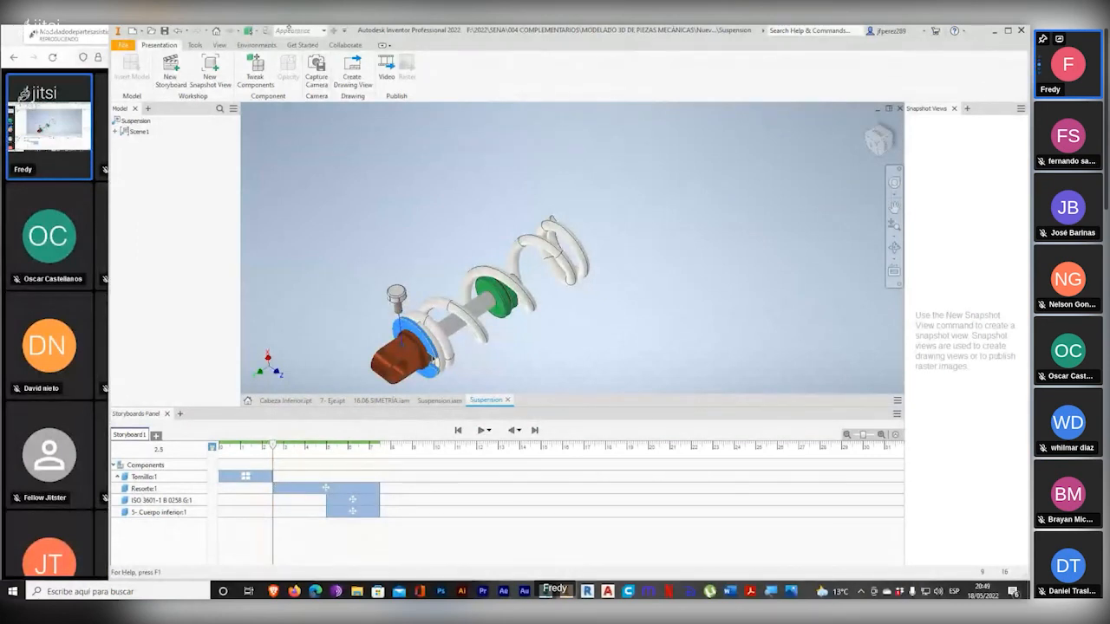
pyautogui.hotkey('ctrl', '1')
pyautogui.press('Escape')
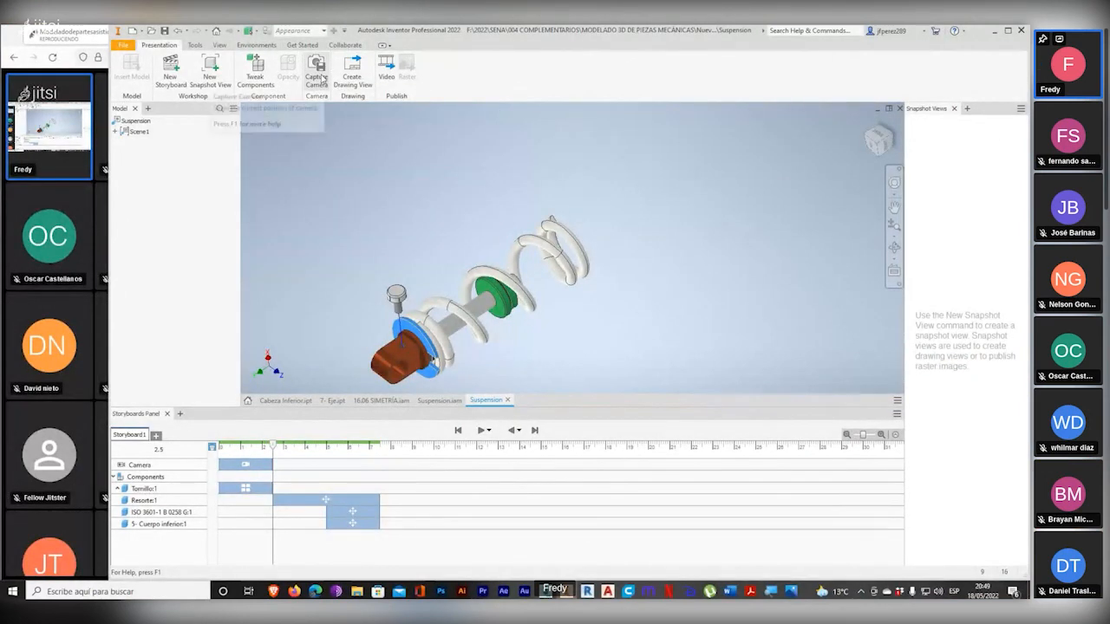
pyautogui.click(142, 466)
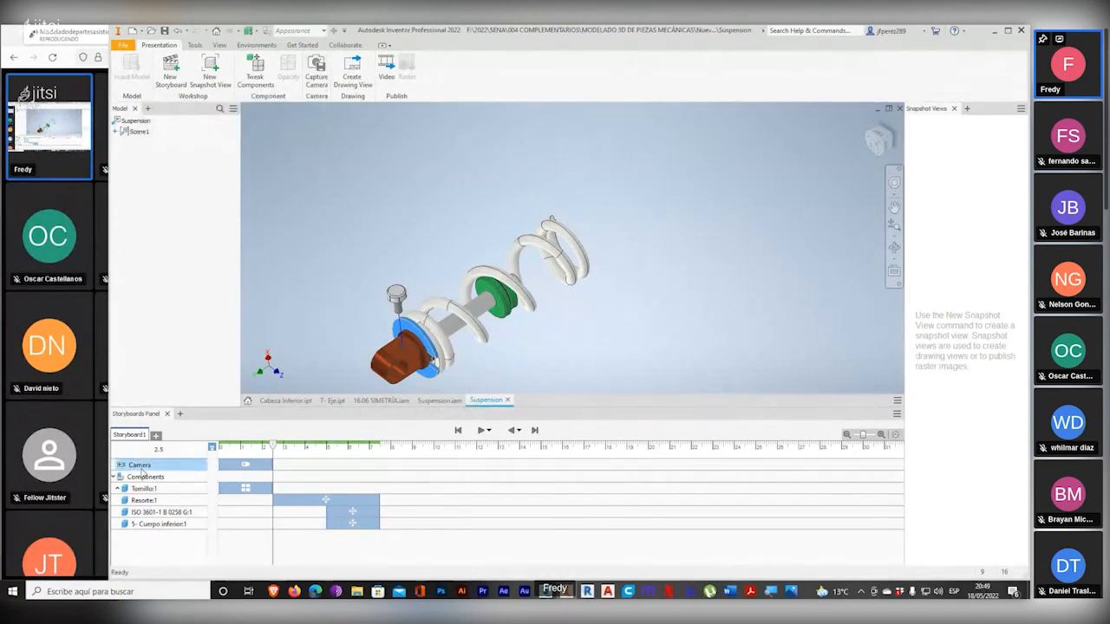
pyautogui.click(322, 76)
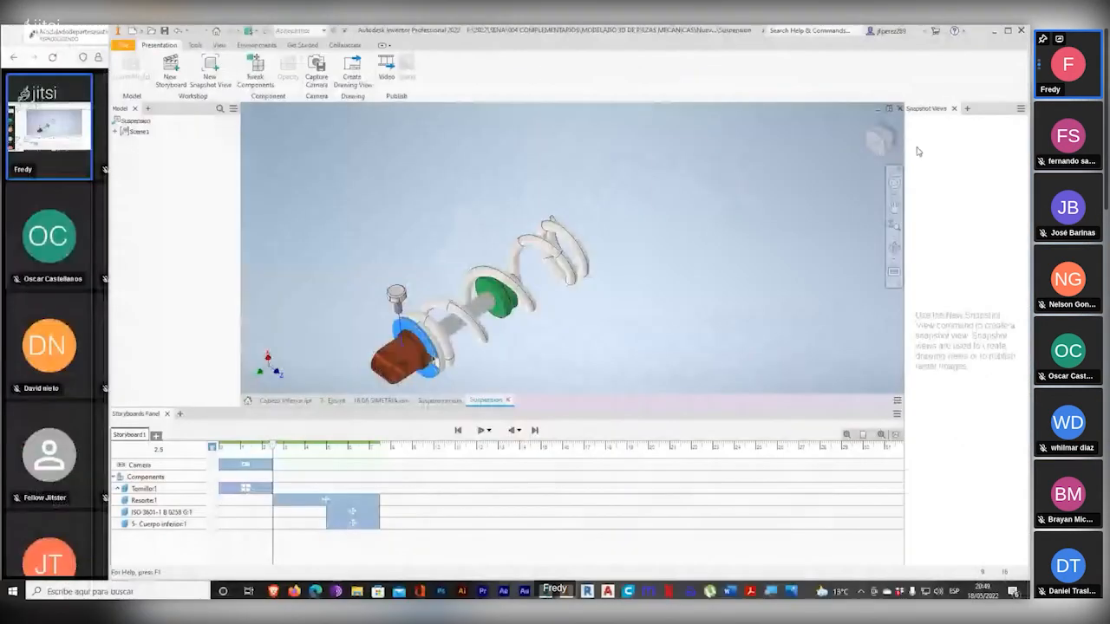
pyautogui.click(220, 45)
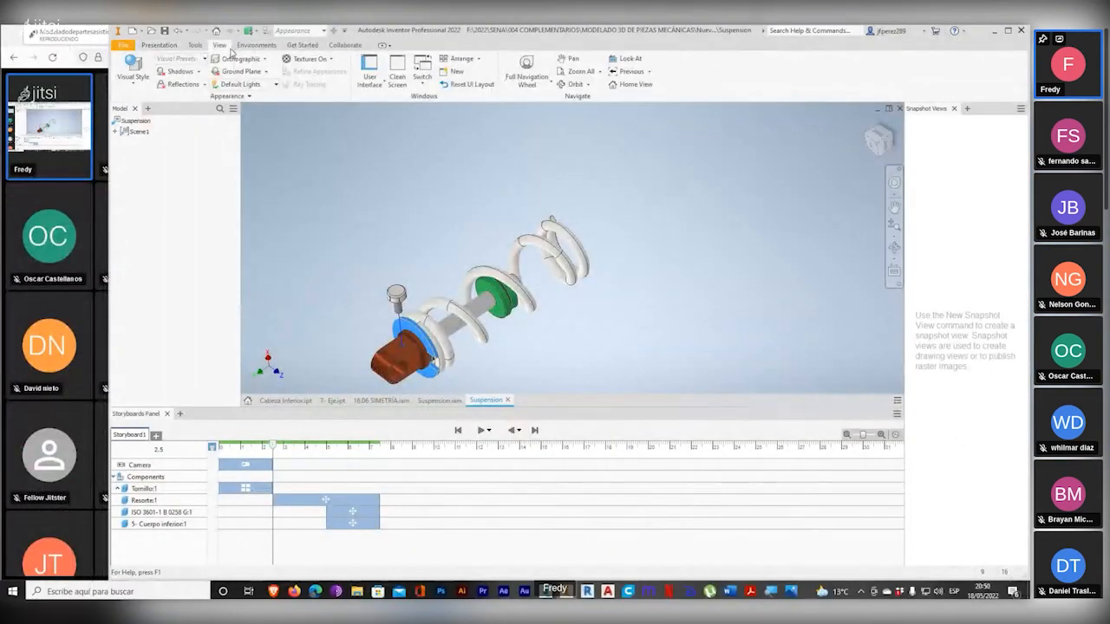
pyautogui.click(379, 86)
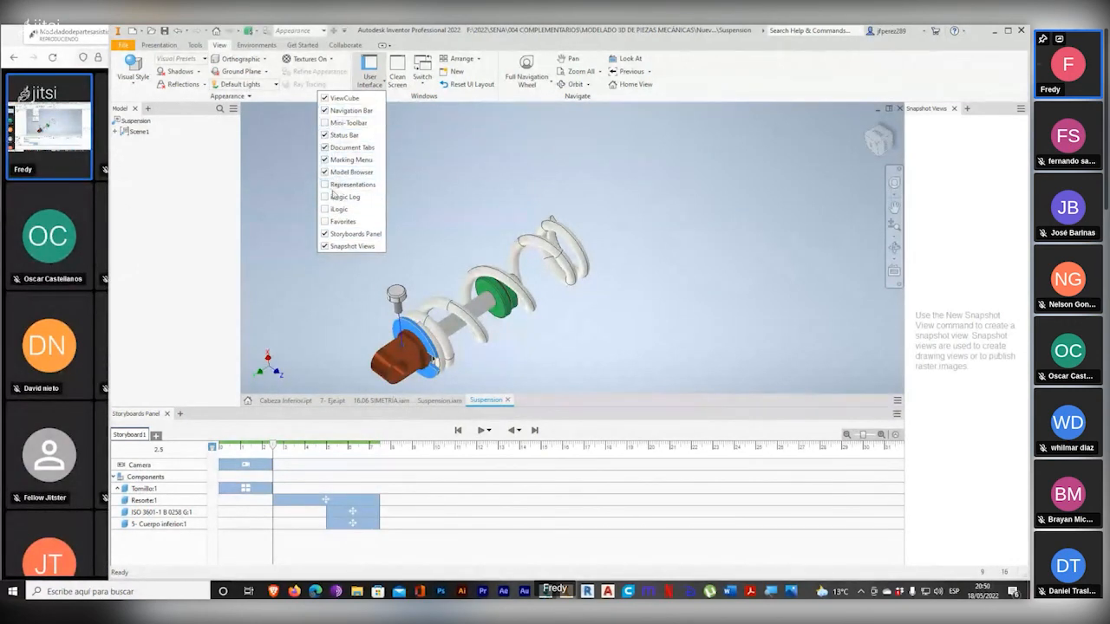
pyautogui.click(406, 37)
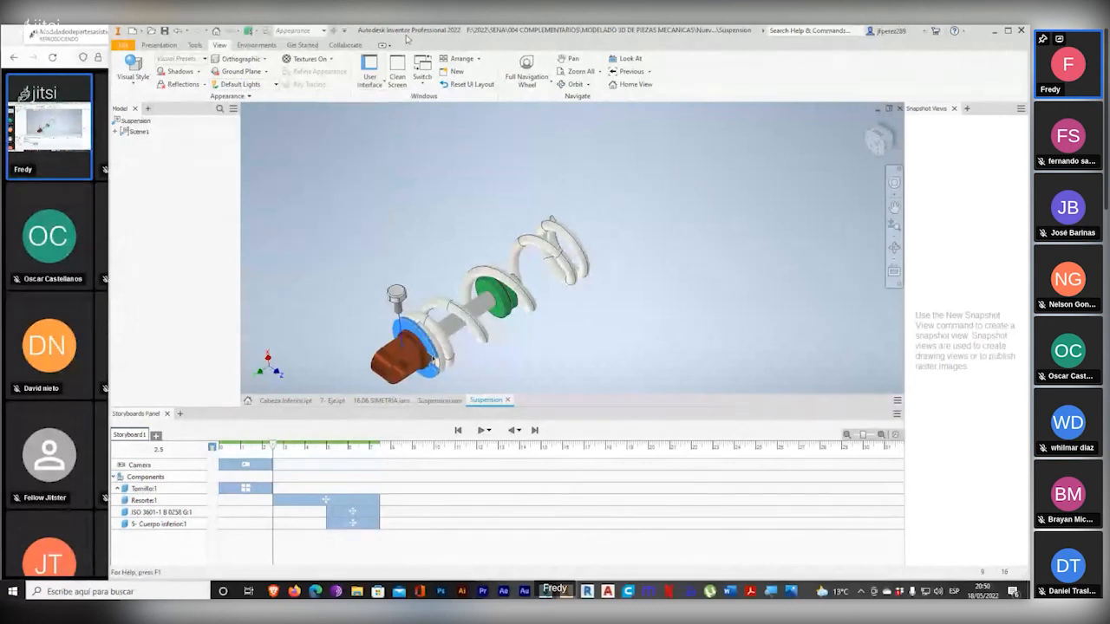
pyautogui.click(159, 45)
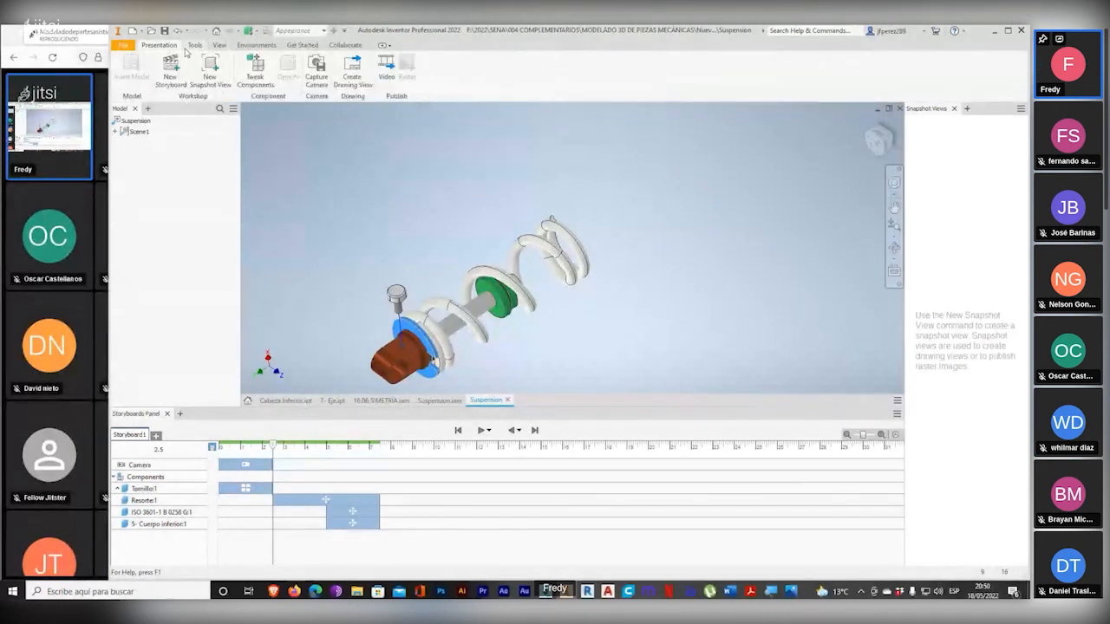
# Step: Move the playhead to 1.4 s and inspect the camera action's start, duration and end settings
pyautogui.moveTo(502, 296); pyautogui.dragTo(575, 247, button='middle')
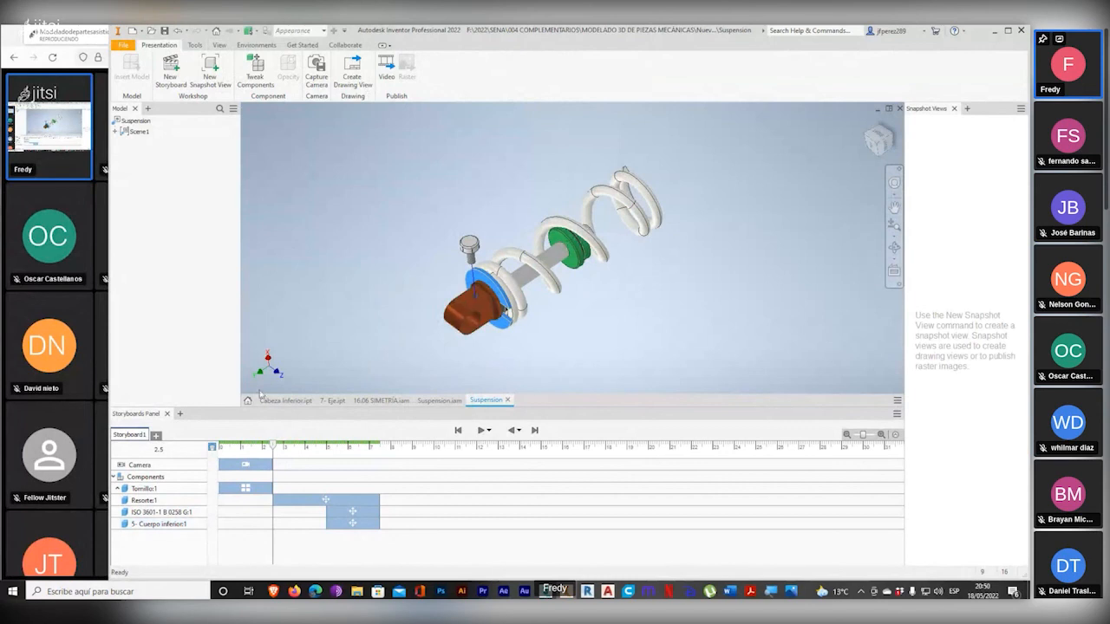
pyautogui.click(249, 465)
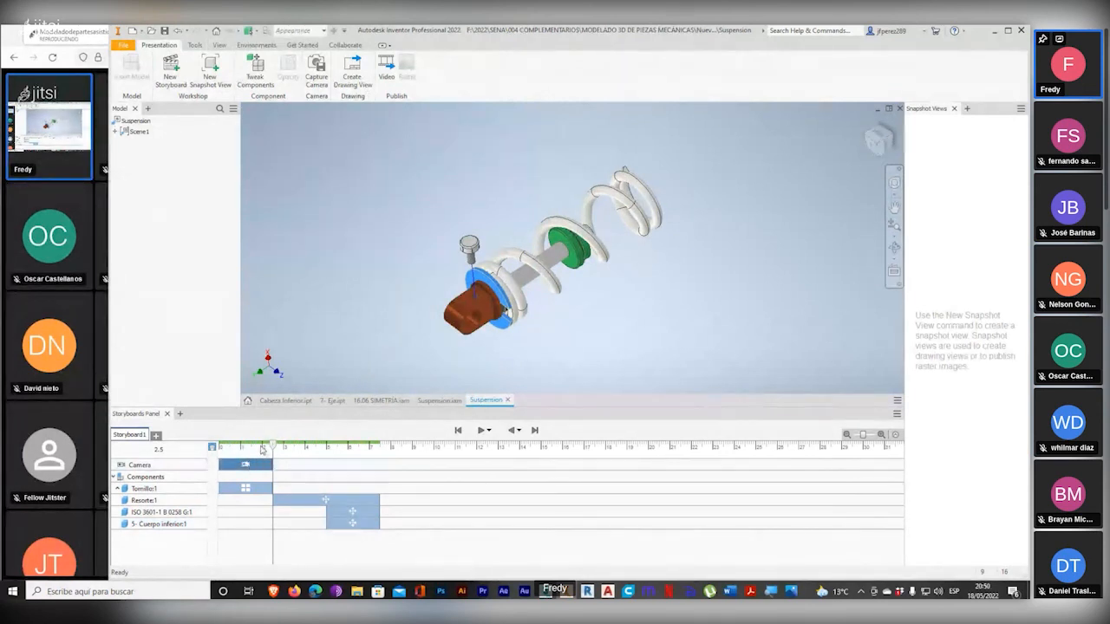
pyautogui.click(249, 448)
pyautogui.doubleClick(260, 464)
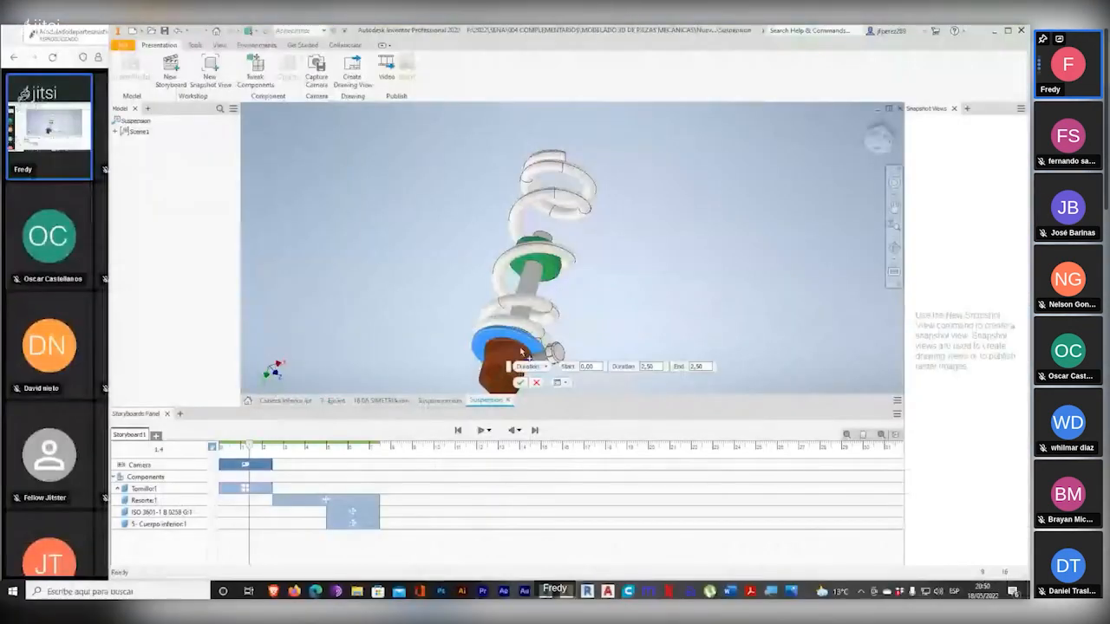
pyautogui.press('Escape')
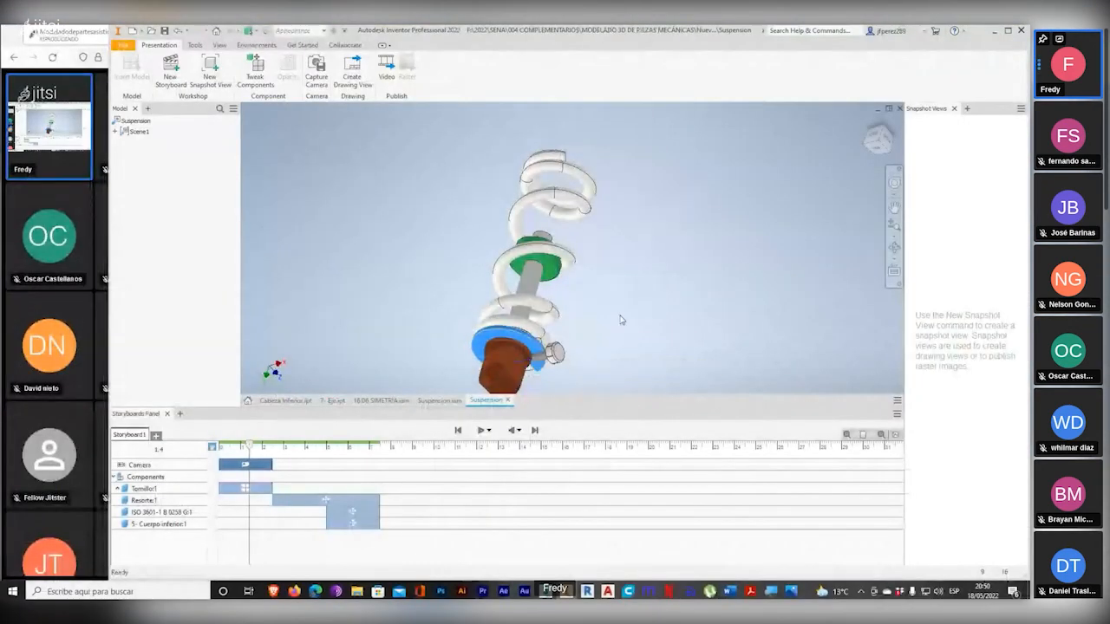
pyautogui.click(531, 339)
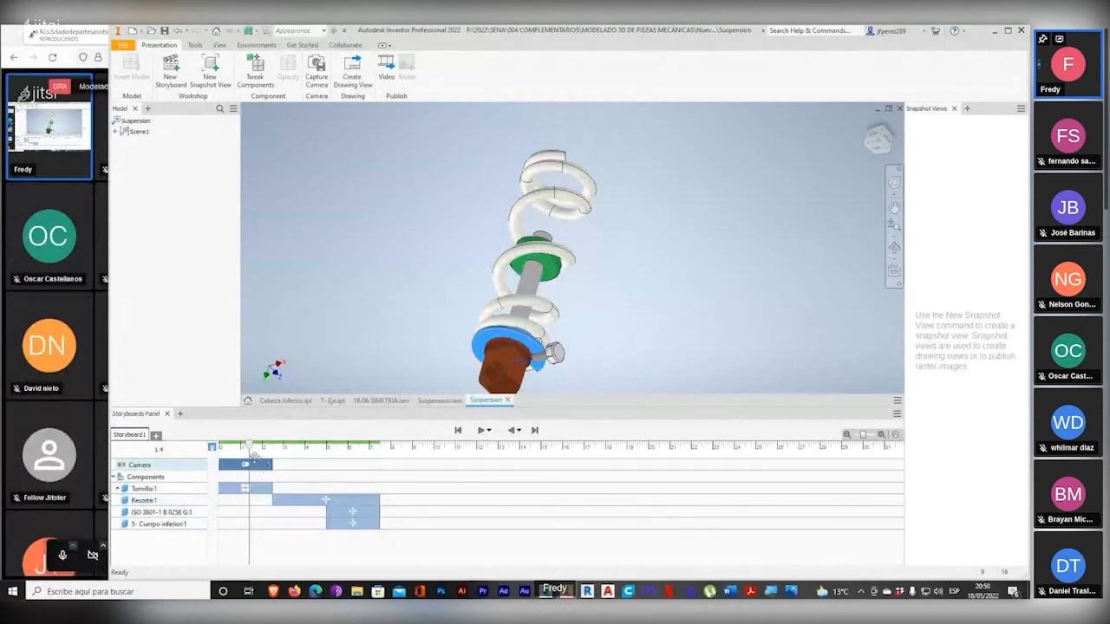
# Step: Return the storyboard playhead to 2.5 s and enlarge the suspension in the view
pyautogui.moveTo(251, 451); pyautogui.dragTo(273, 452)
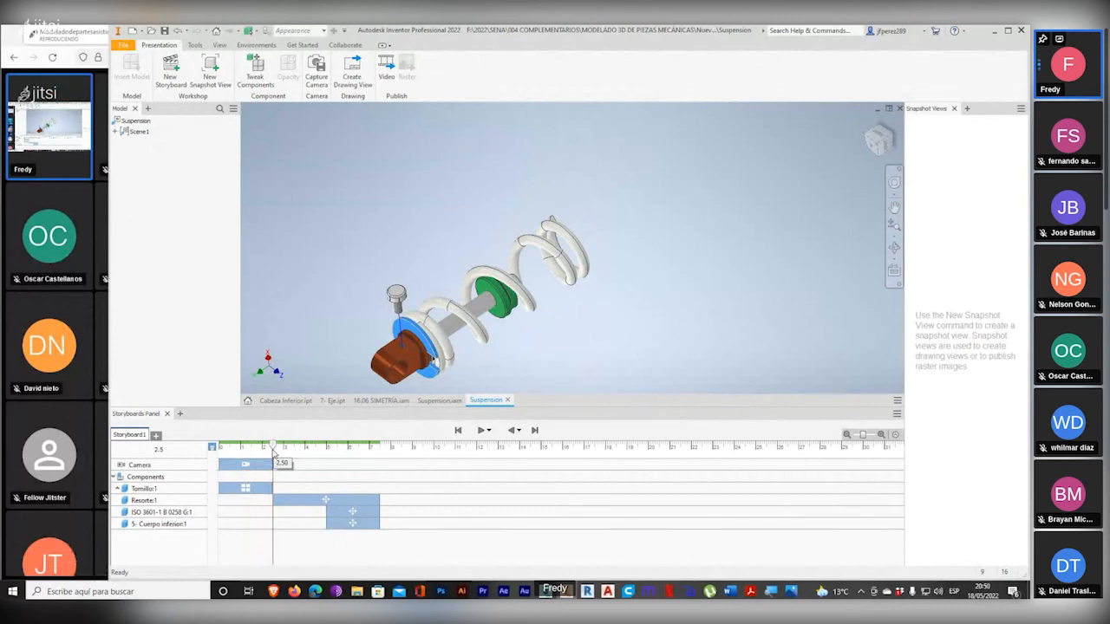
pyautogui.moveTo(462, 304); pyautogui.dragTo(520, 245, button='middle')
pyautogui.scroll(3, 486, 249)
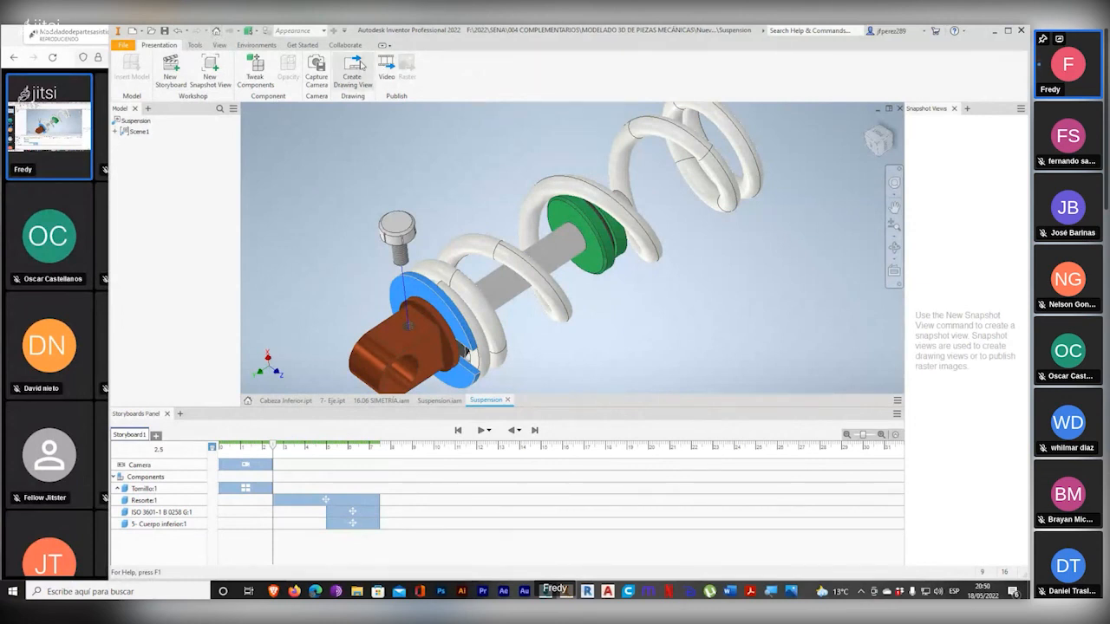
pyautogui.press('super+plus')
pyautogui.press('super+plus')
pyautogui.press('super+minus')
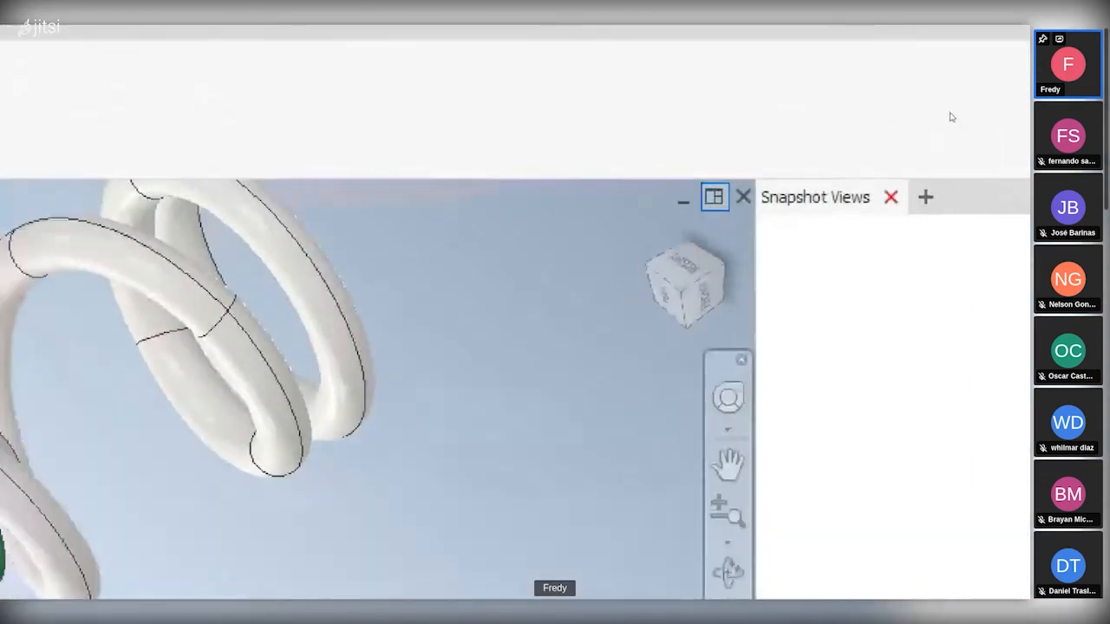
pyautogui.press('super+minus')
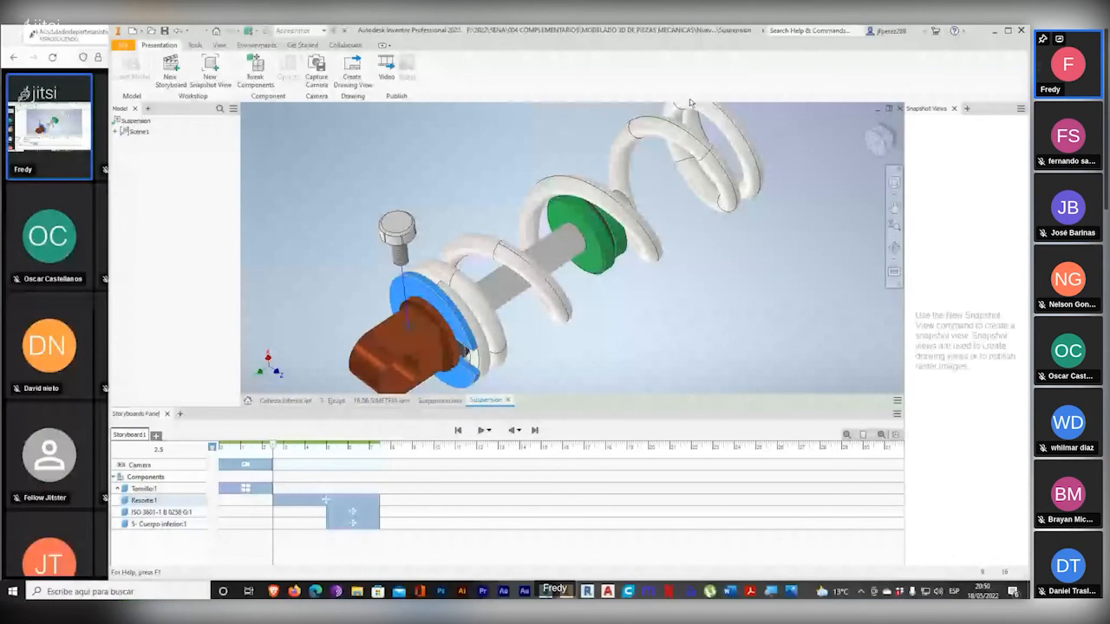
# Step: Create a new snapshot view of the exploded suspension at 2.5 s and examine its thumbnail and marker under screen magnification
pyautogui.press('super+plus')
pyautogui.press('super+plus')
pyautogui.press('super+plus')
pyautogui.press('super+plus')
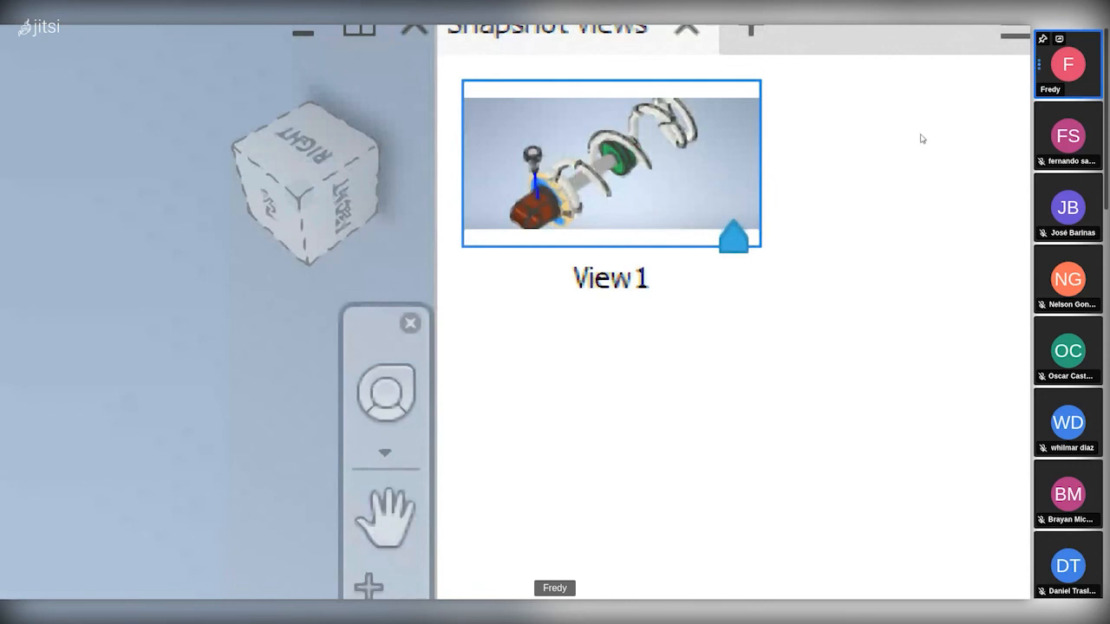
pyautogui.press('super+minus')
pyautogui.press('super+minus')
pyautogui.press('super+minus')
pyautogui.press('super+minus')
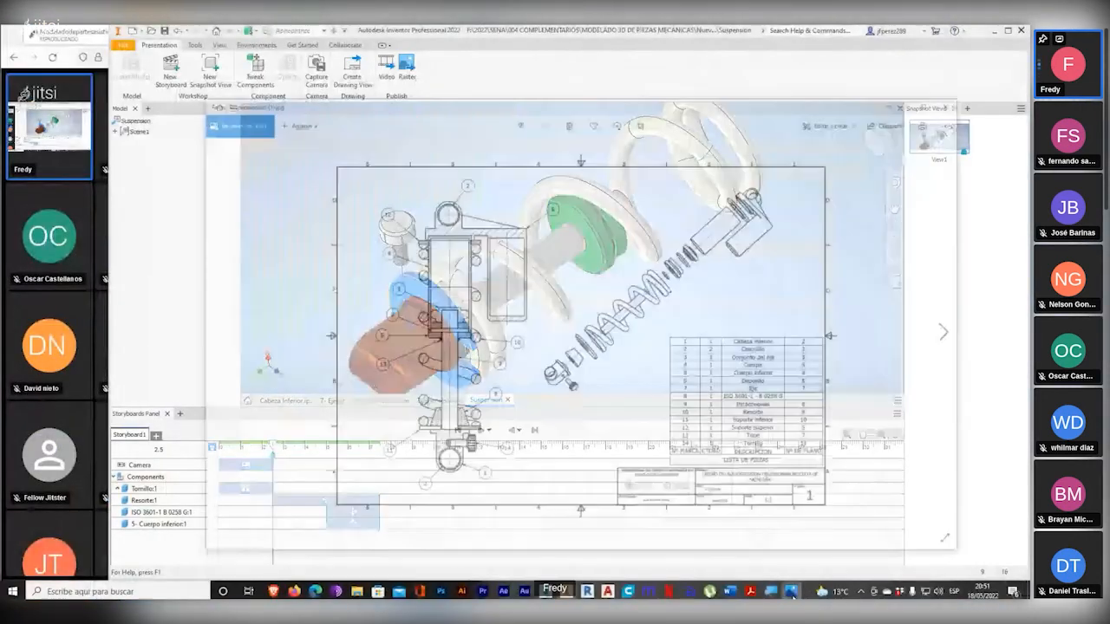
# Step: Examine the exploded view and parts list of SuspensionBici (1).jpg in Photos, then return to Inventor
pyautogui.press('super+plus')
pyautogui.press('super+plus')
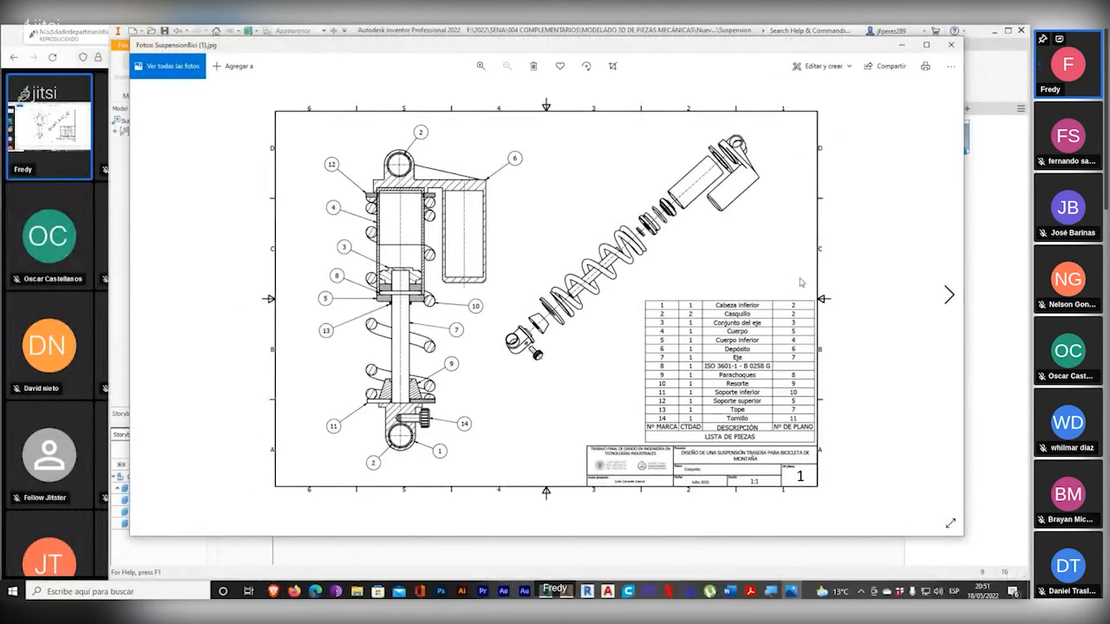
pyautogui.click(903, 46)
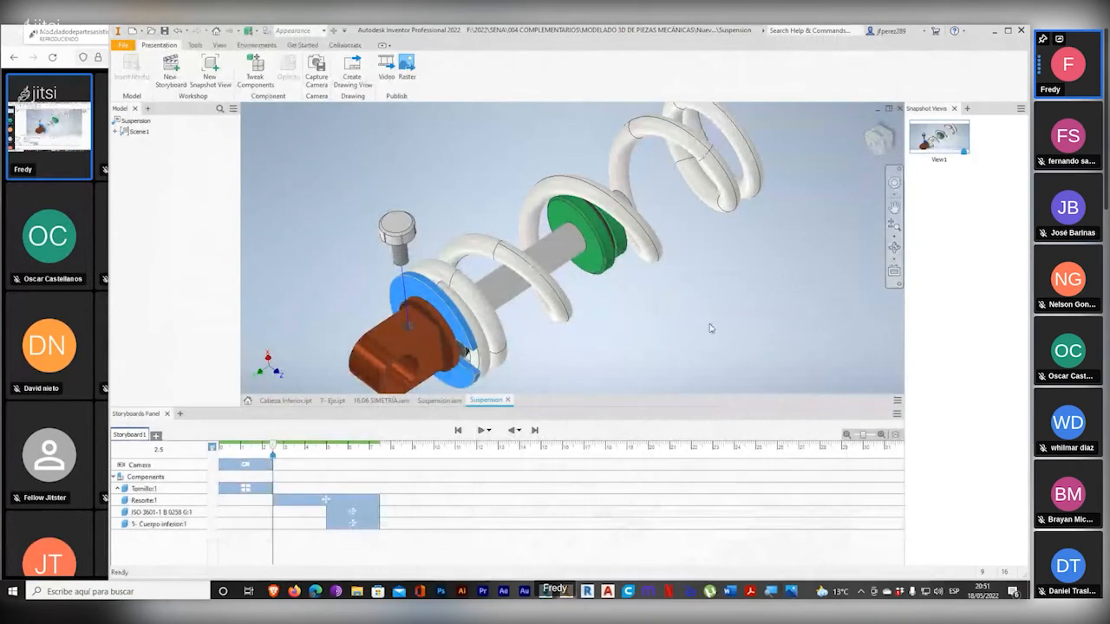
pyautogui.scroll(-2, 574, 296)
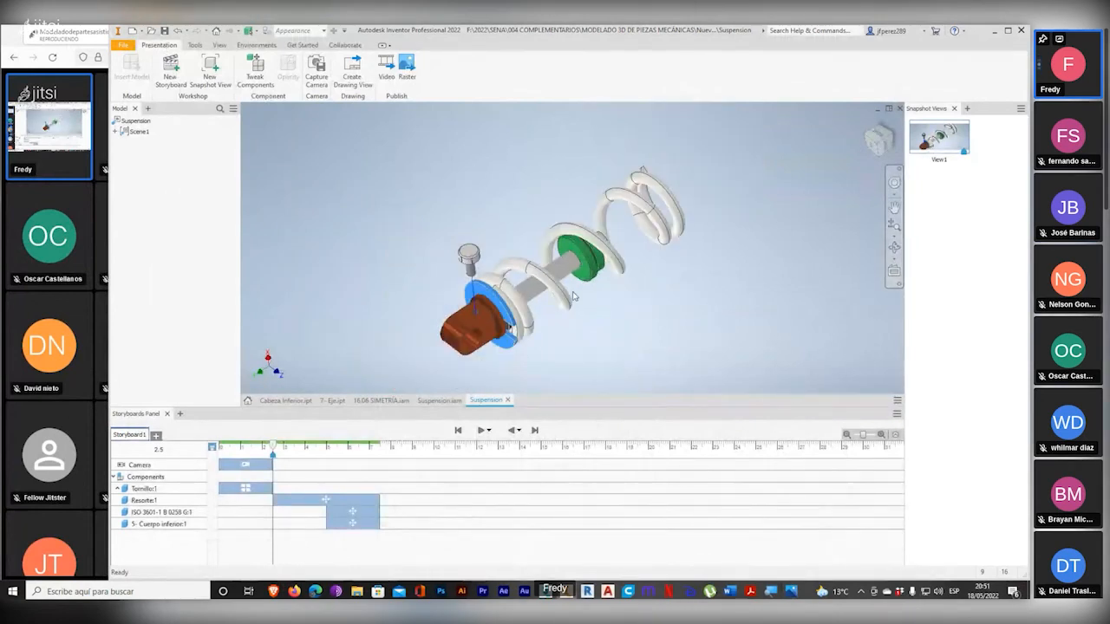
pyautogui.scroll(5, 574, 296)
pyautogui.scroll(-4, 574, 296)
pyautogui.moveTo(574, 296); pyautogui.dragTo(581, 269, button='middle')
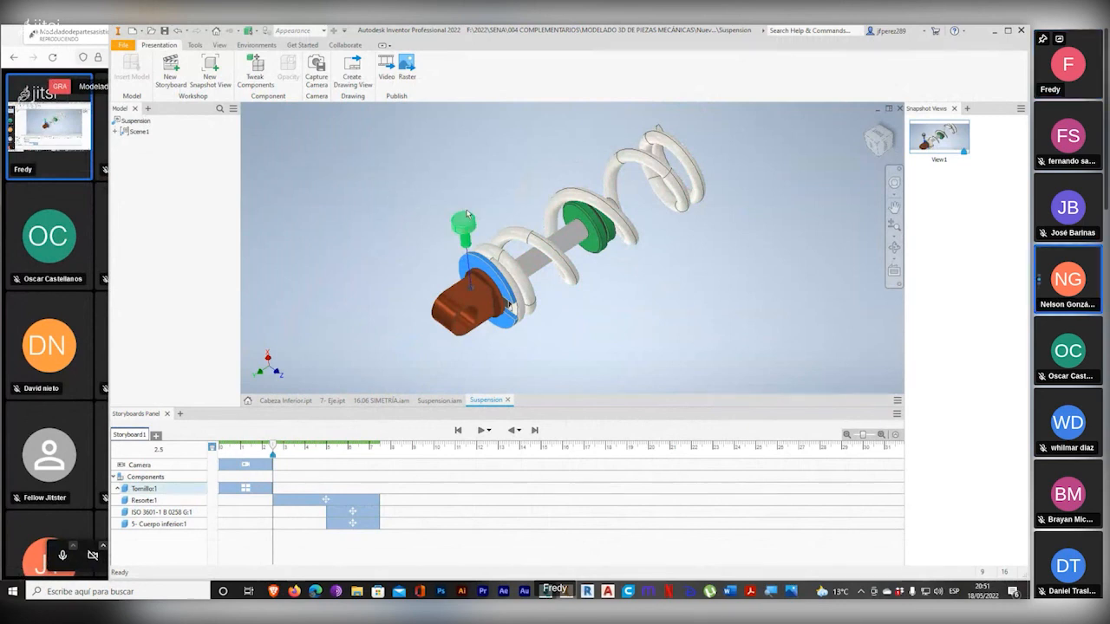
# Step: Switch to the Jitsi meeting in the browser, maximize its window and open the meeting chat
pyautogui.click(20, 48)
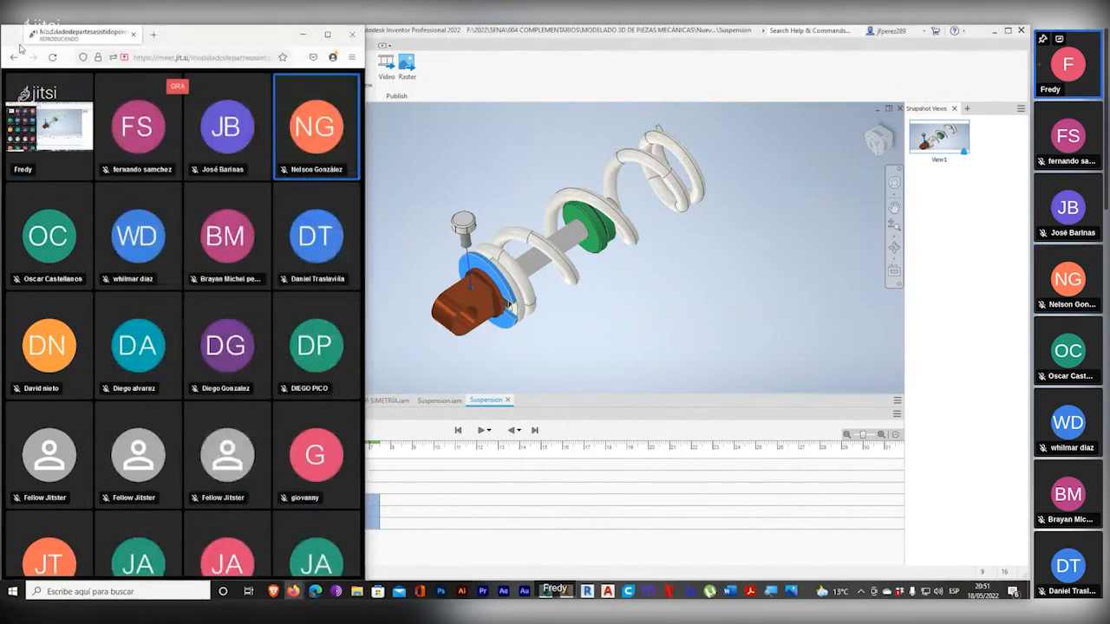
pyautogui.click(327, 35)
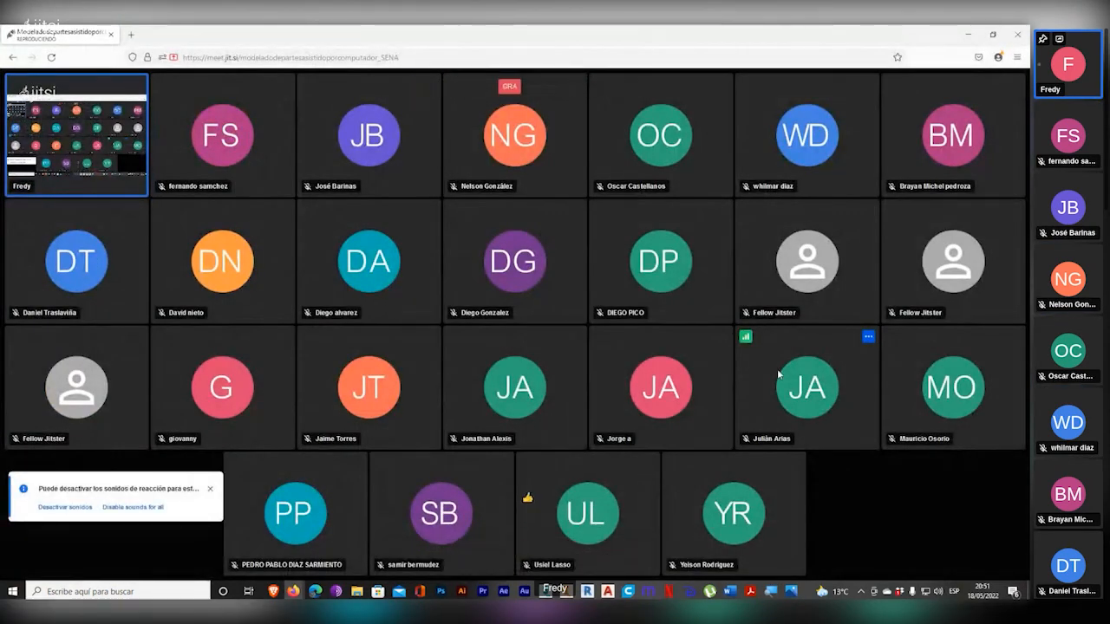
pyautogui.moveTo(463, 501)
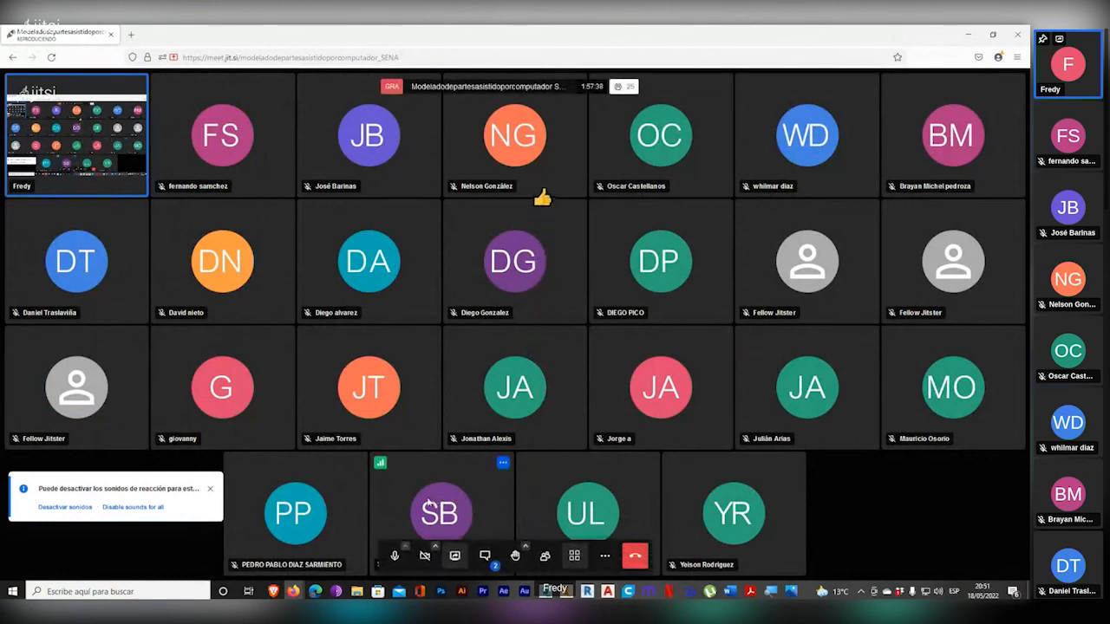
pyautogui.click(485, 556)
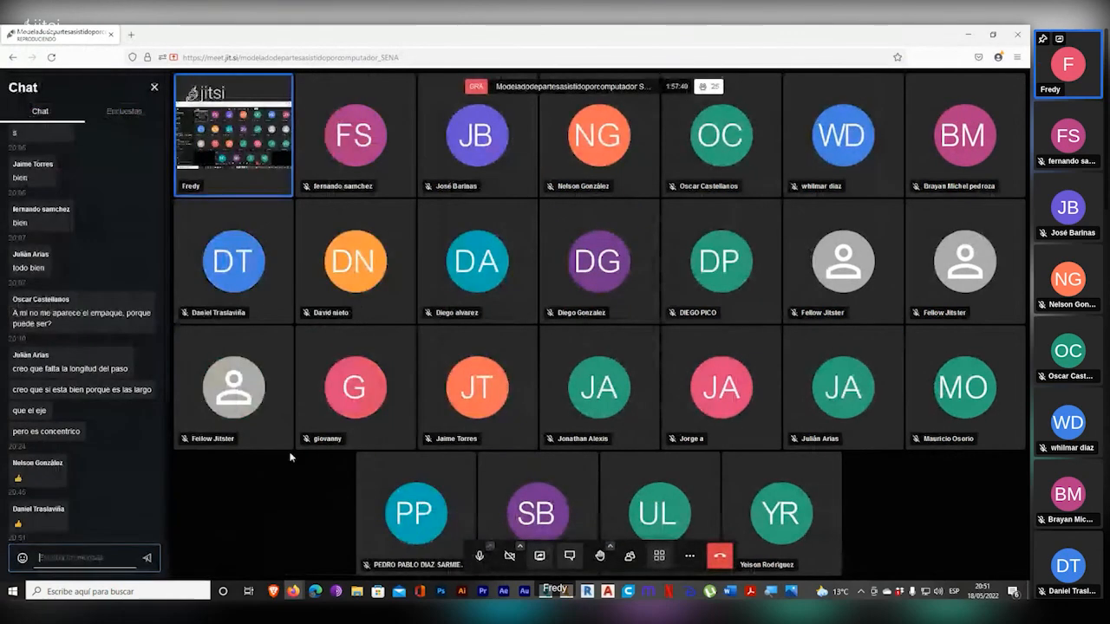